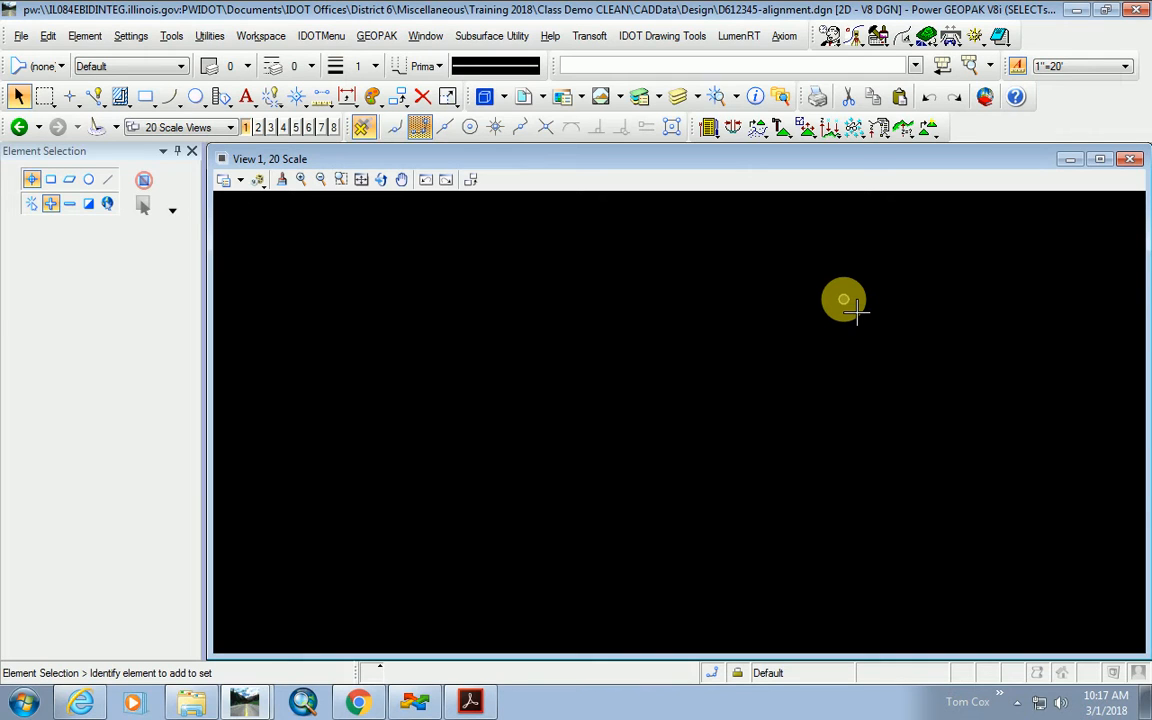
Clear the Job (GPK) Directory in the COGO preferences of the GEOPAK Road user preferences and accept the change.
left_click(372, 38)
mouse_move(418, 88)
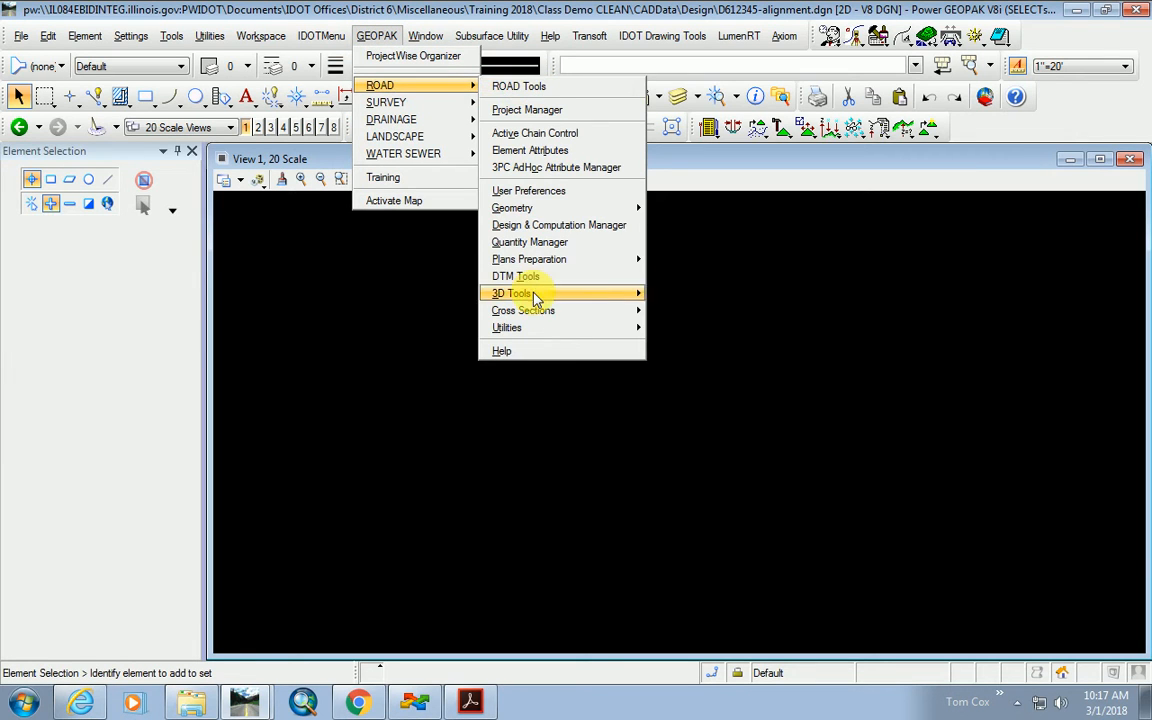
left_click(528, 190)
left_click_drag(305, 195, 581, 269)
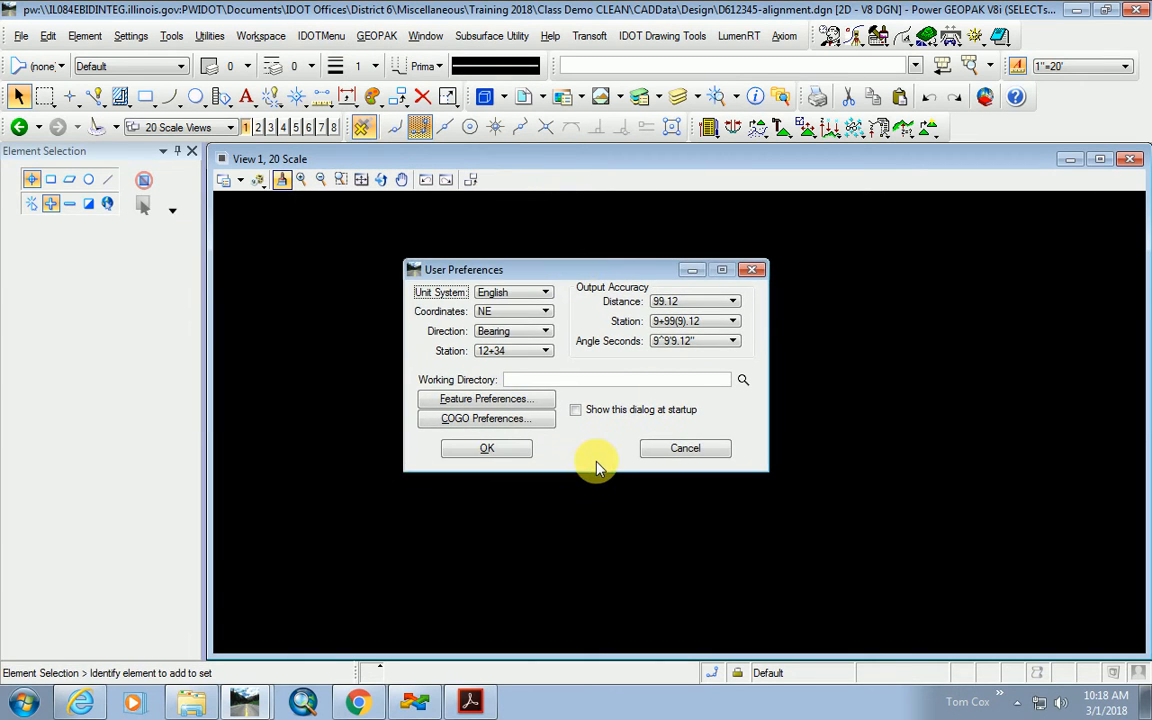
left_click(498, 424)
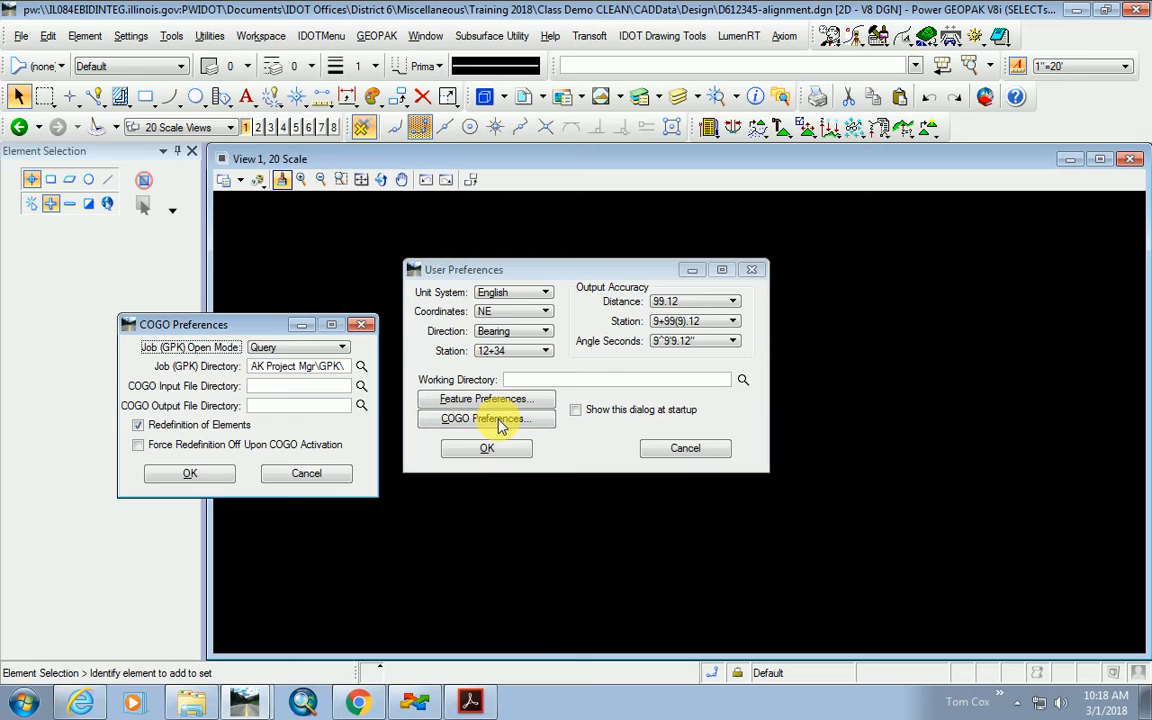
double_click(298, 367)
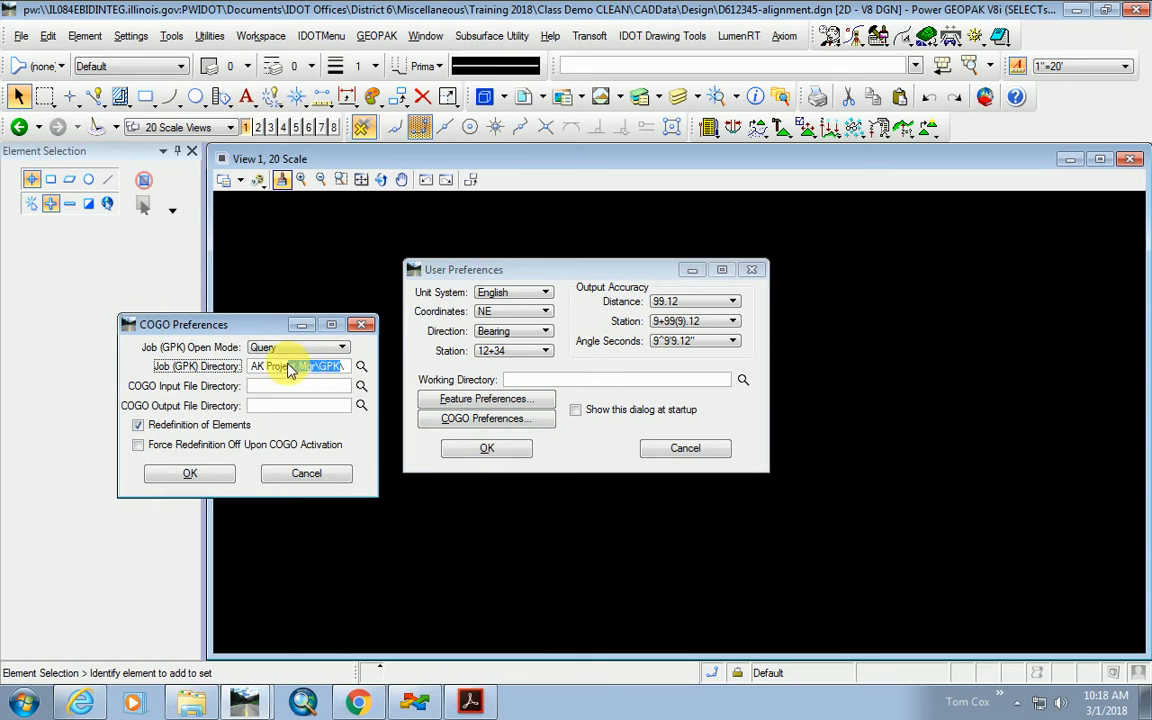
left_click_drag(214, 366, 214, 366)
key("BackSpace")
left_click_drag(296, 371, 206, 373)
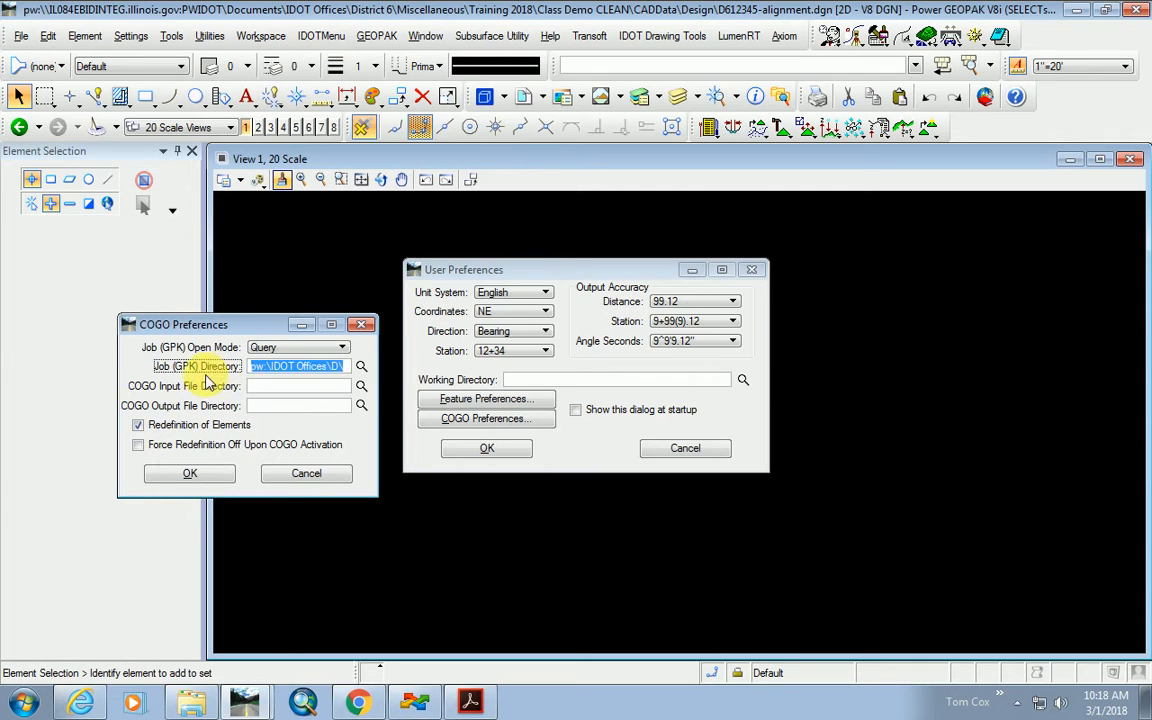
key("BackSpace")
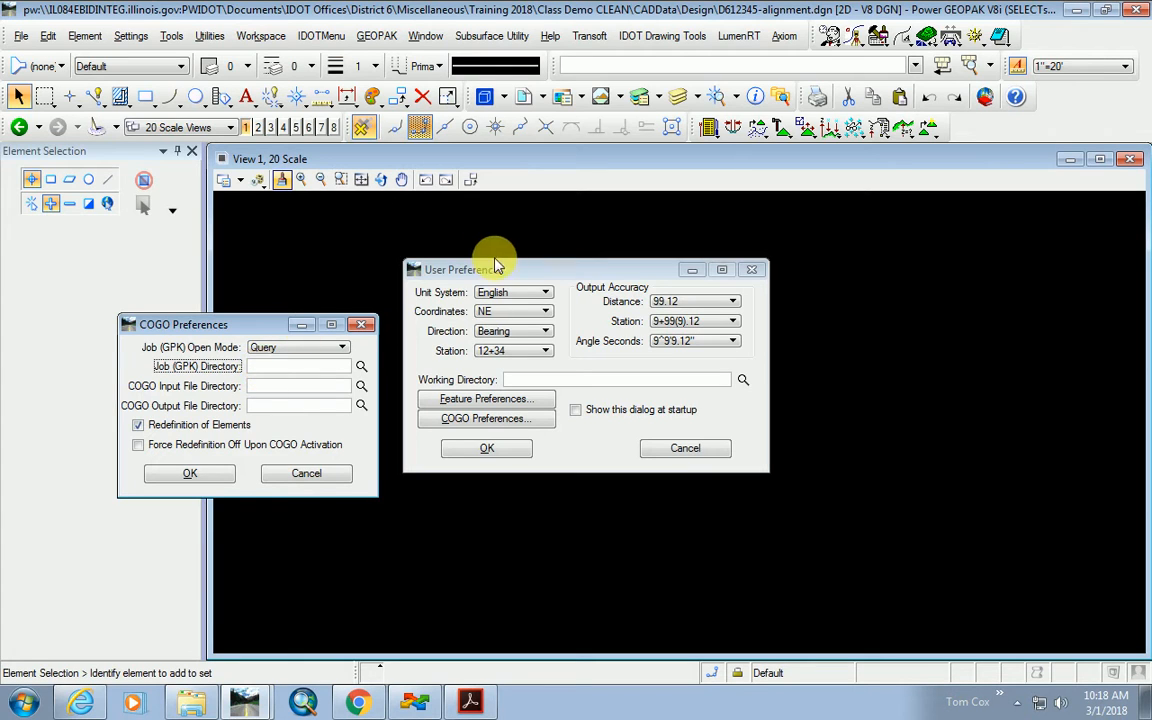
left_click(190, 476)
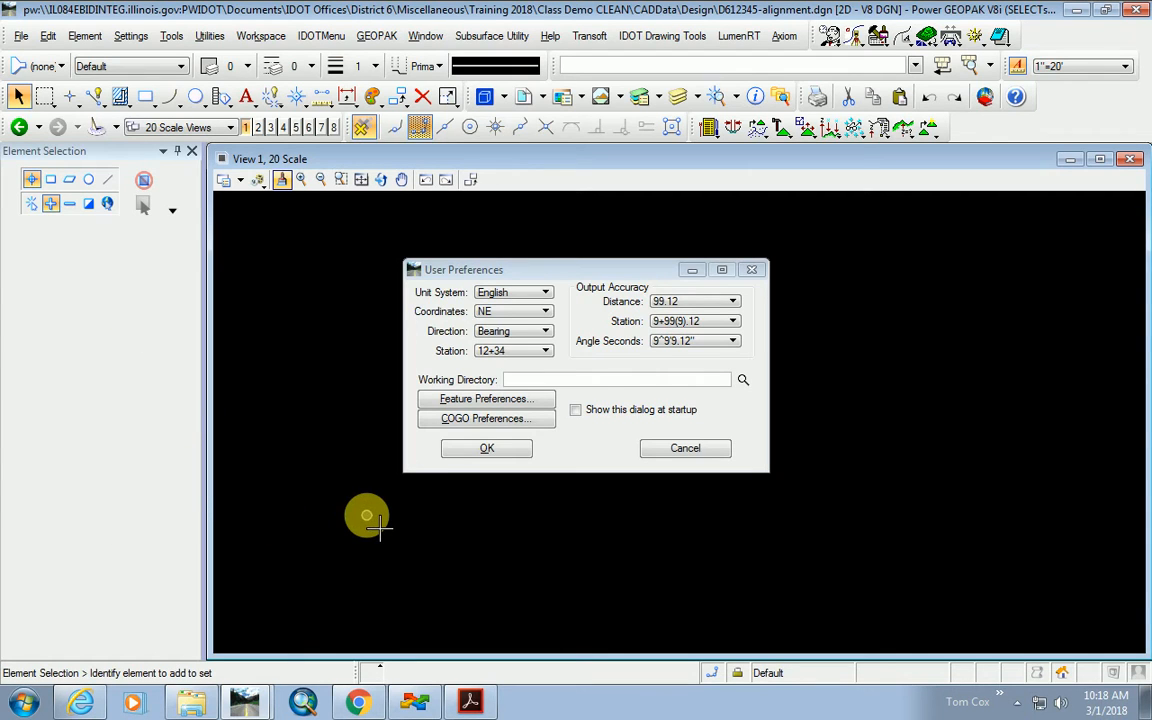
left_click_drag(562, 270, 535, 232)
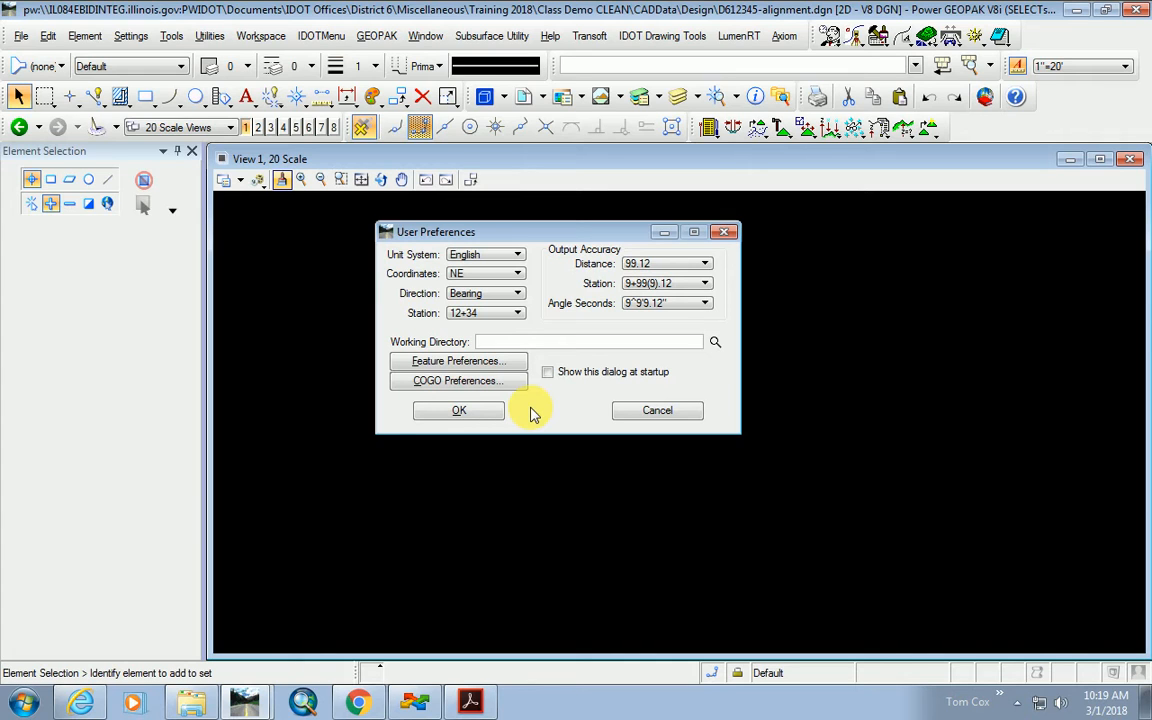
left_click(462, 411)
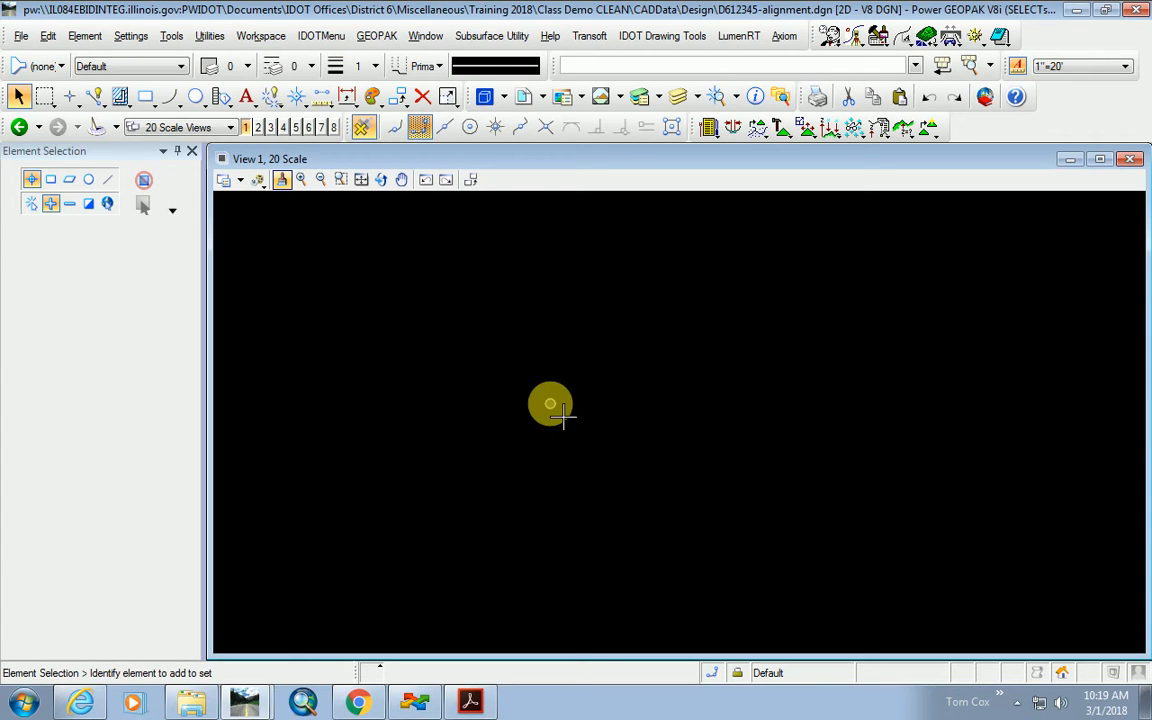
Open the Design and Computation Manager, collapse the Alternates category and select the Ex_CntrLine Existing Centerline item.
left_click(878, 38)
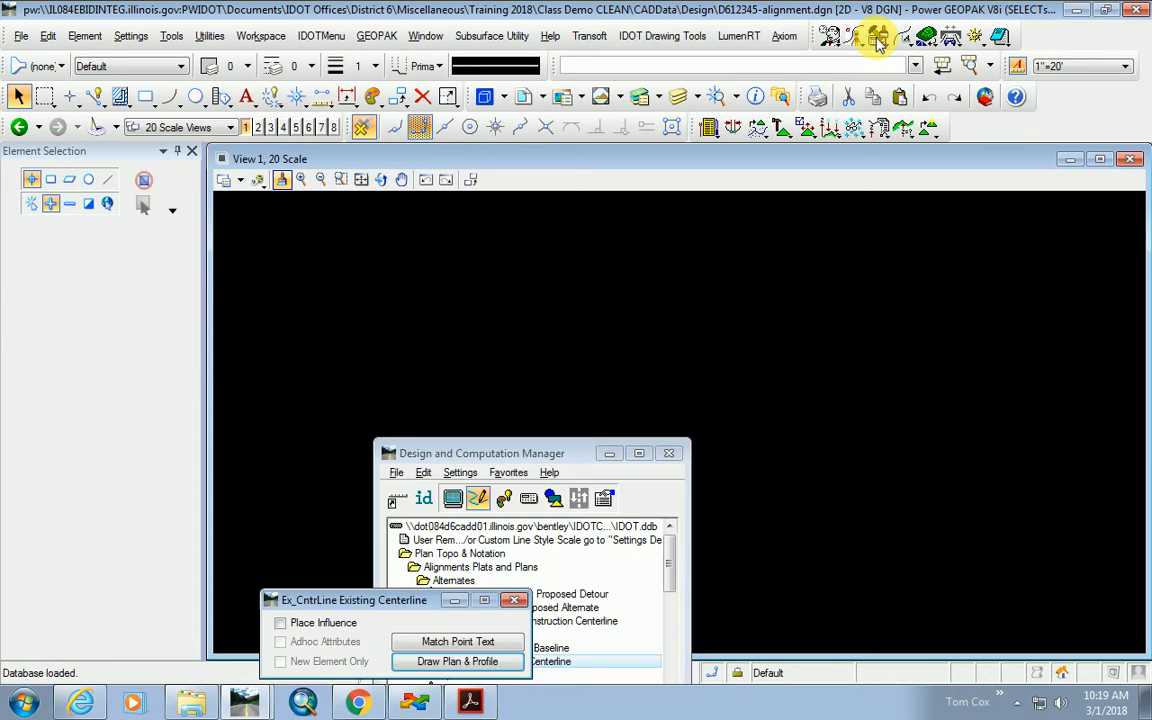
left_click_drag(509, 445, 819, 294)
left_click_drag(378, 598, 392, 316)
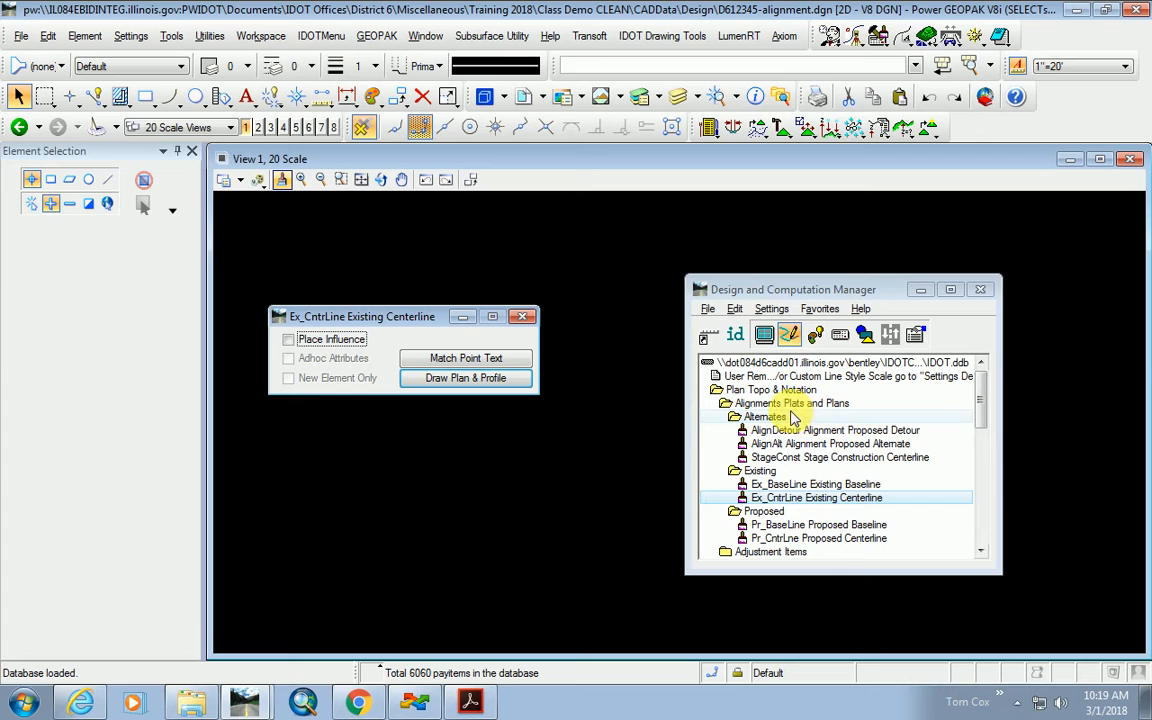
double_click(757, 419)
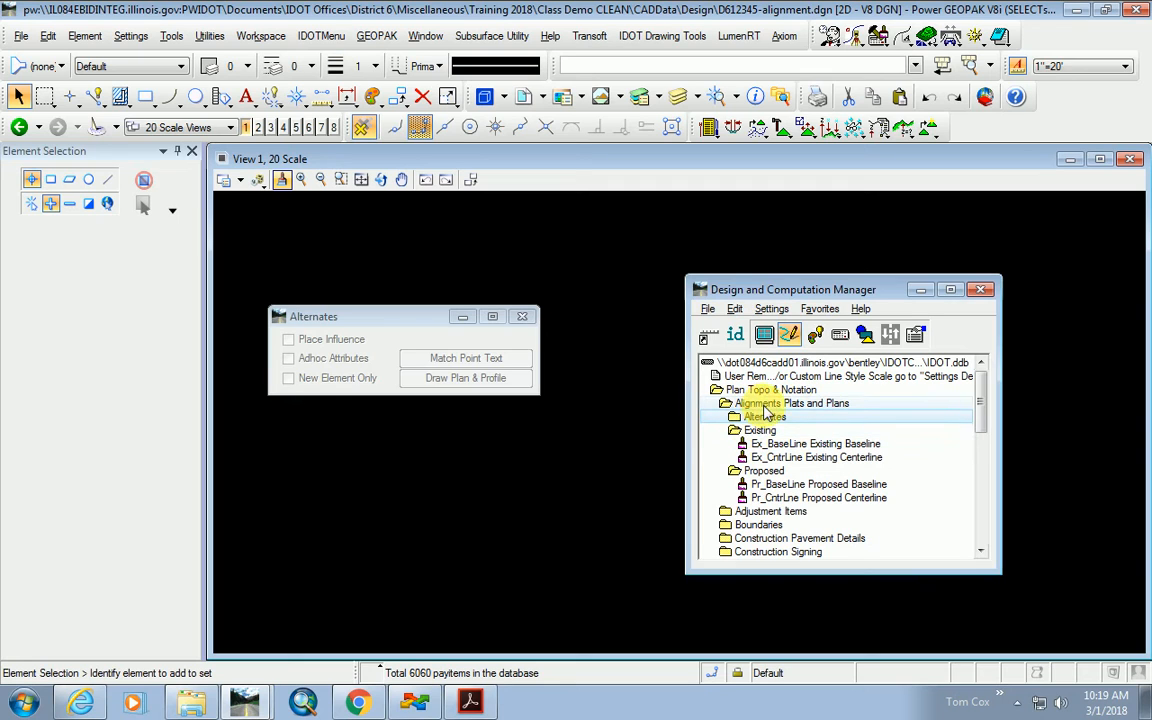
left_click(818, 457)
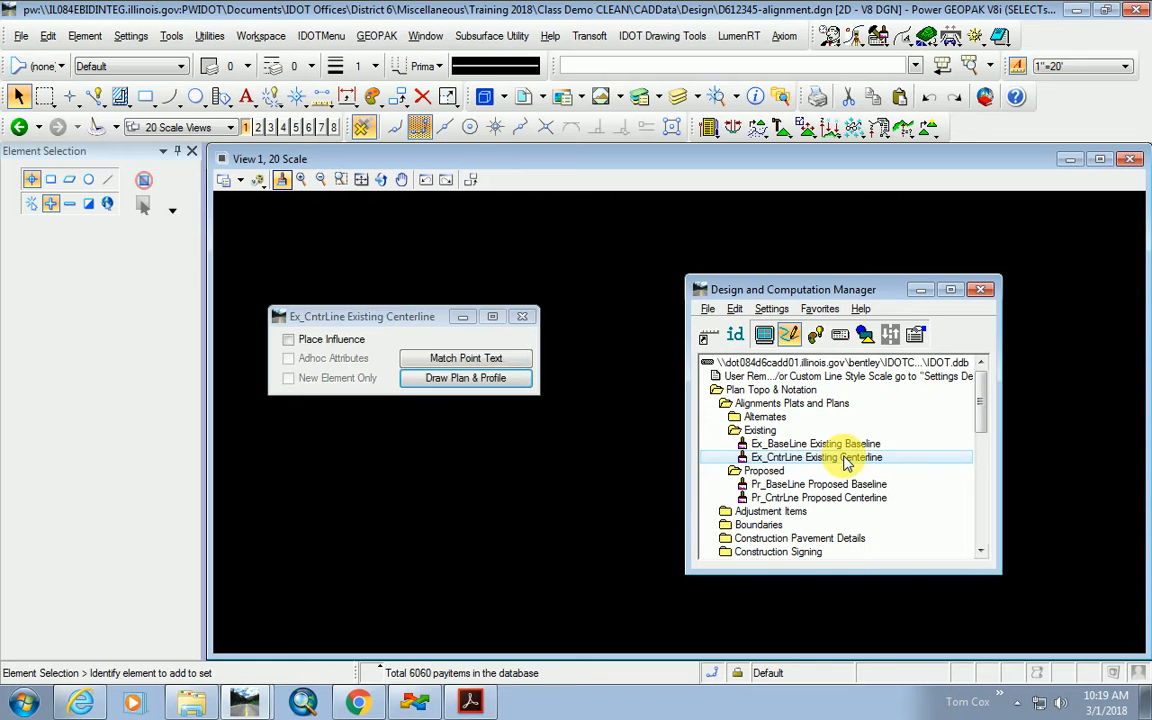
left_click(789, 457)
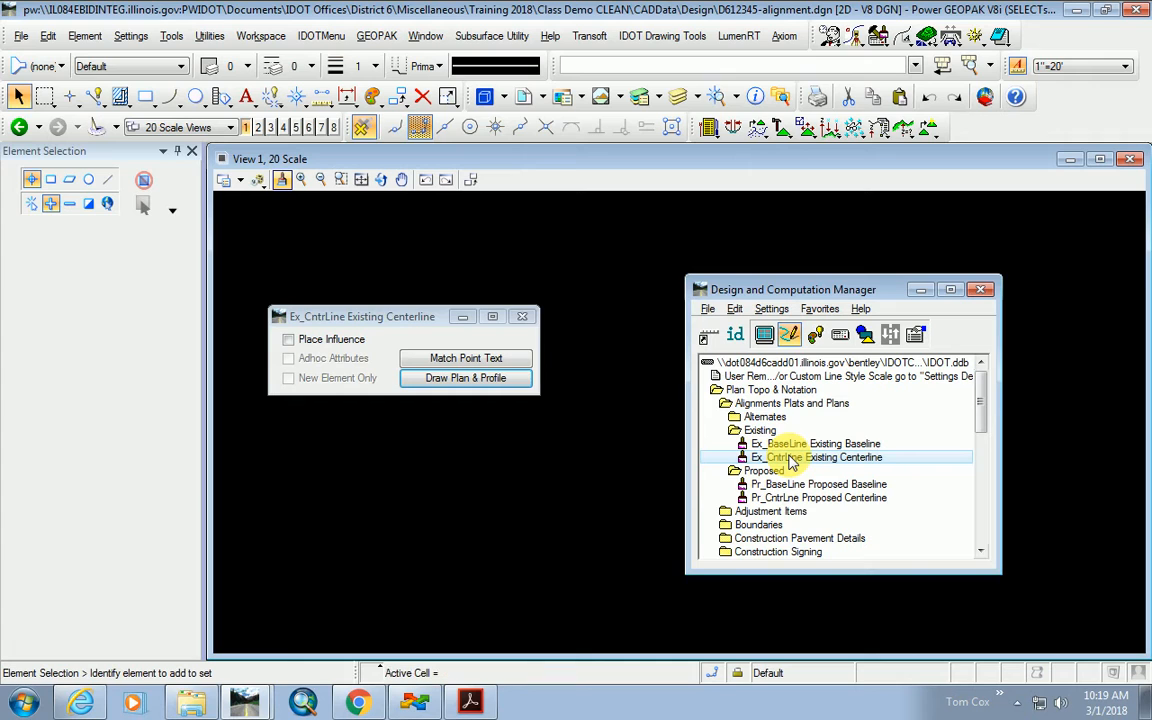
Try to pick a GPK job for drawing the existing centerline with Draw Plan & Profile.
left_click(463, 379)
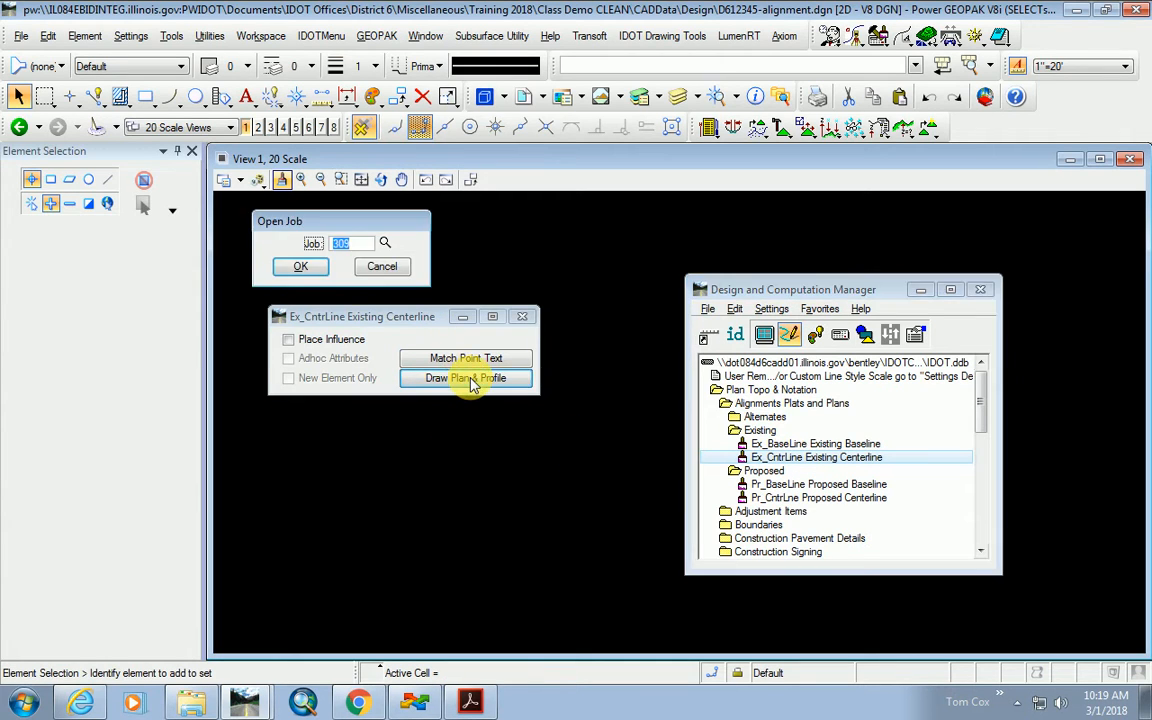
left_click(385, 243)
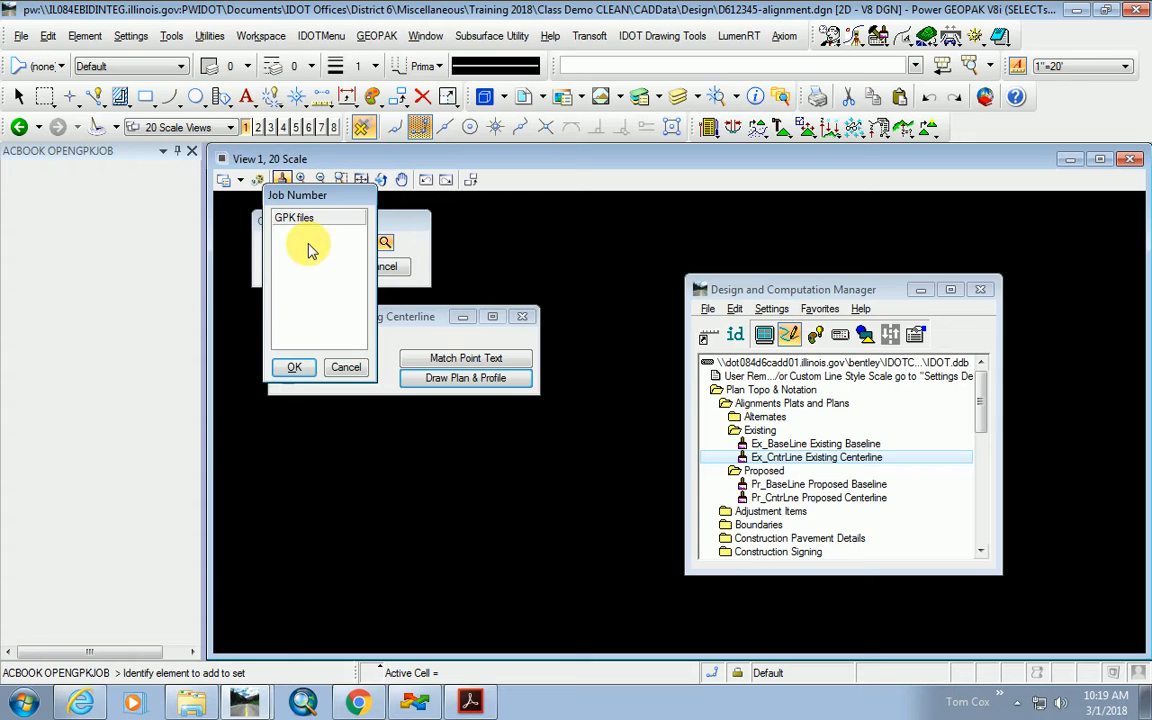
left_click(294, 367)
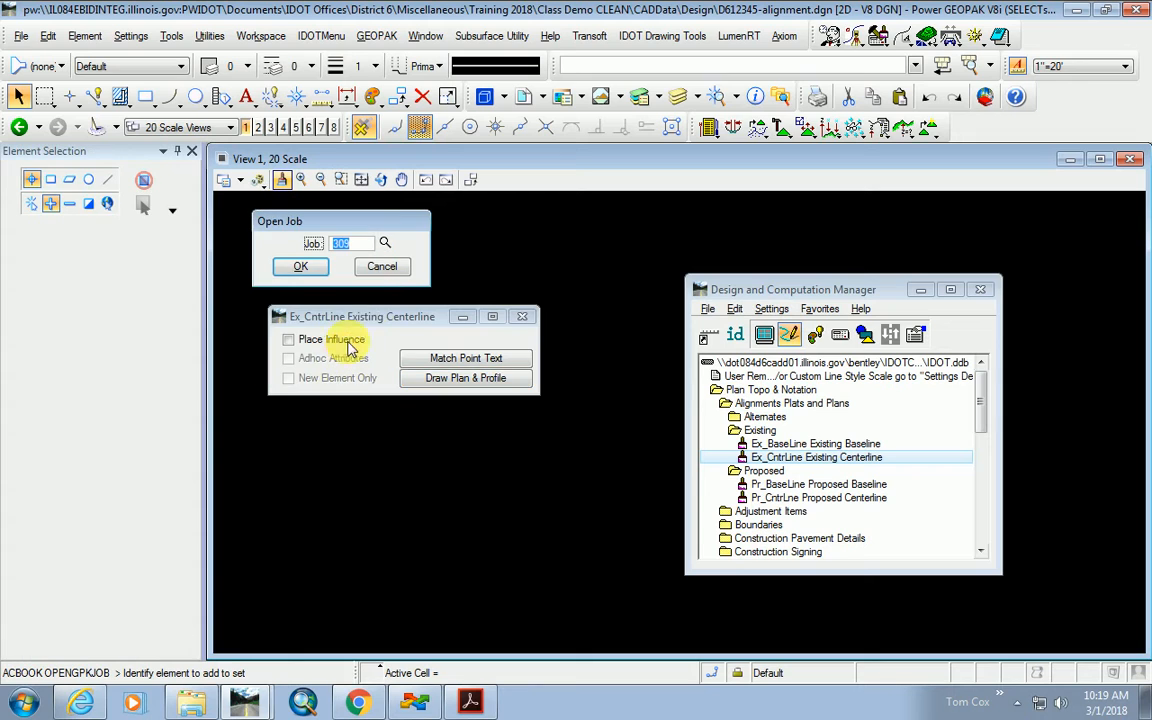
left_click(384, 270)
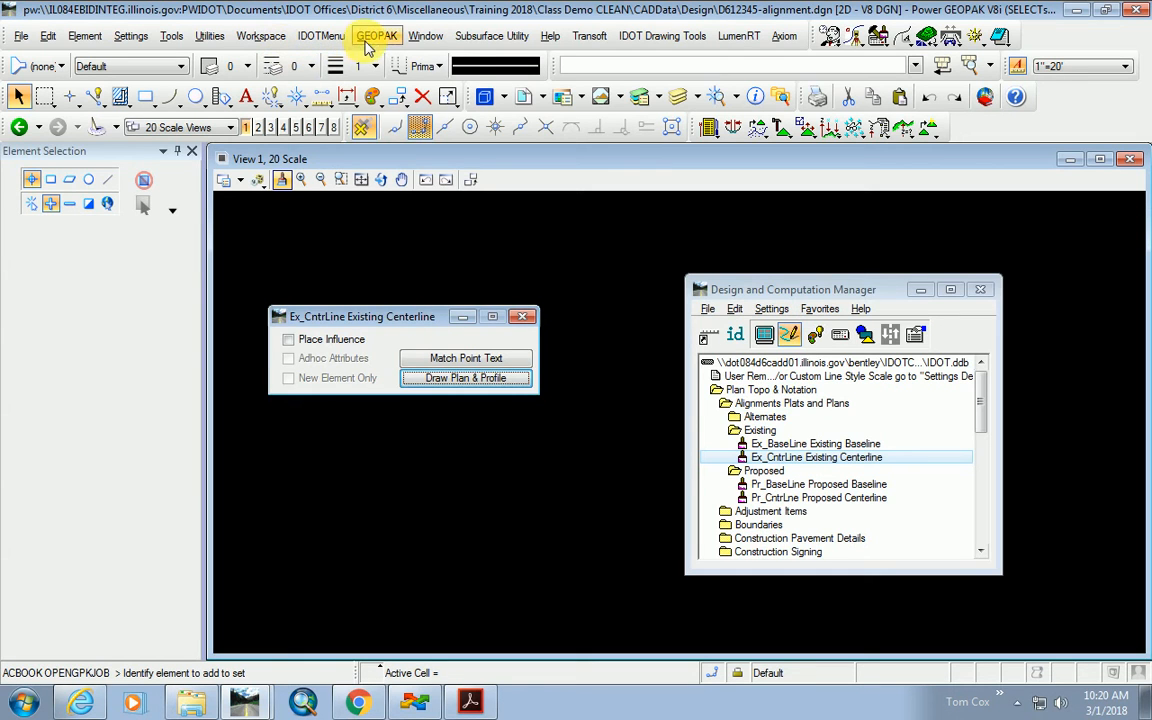
Reopen the COGO preferences from the GEOPAK Road user preferences and move the dialog clear for editing.
left_click(376, 36)
mouse_move(380, 85)
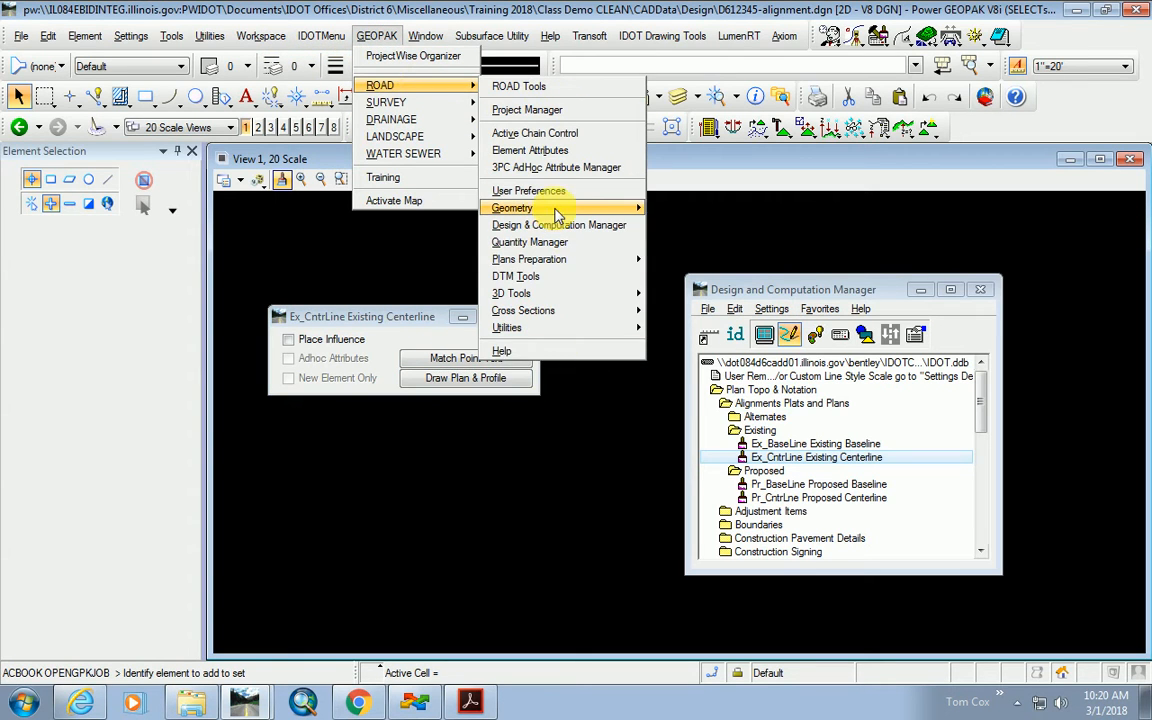
mouse_move(590, 208)
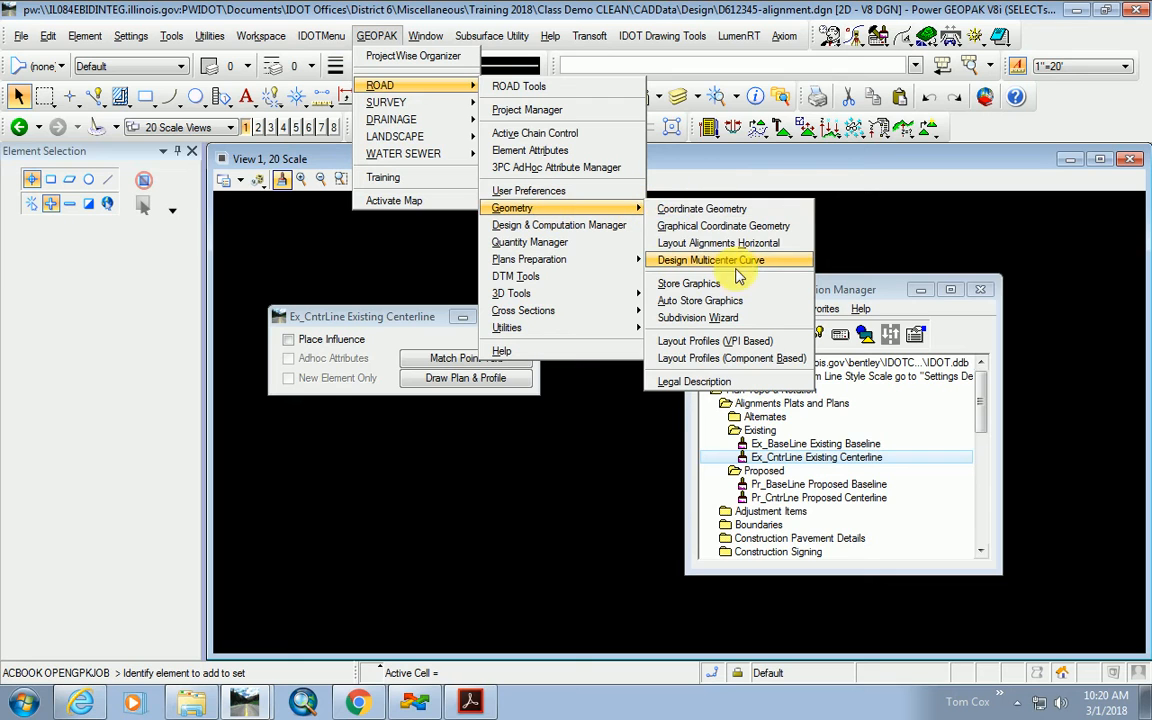
left_click(566, 193)
left_click(483, 381)
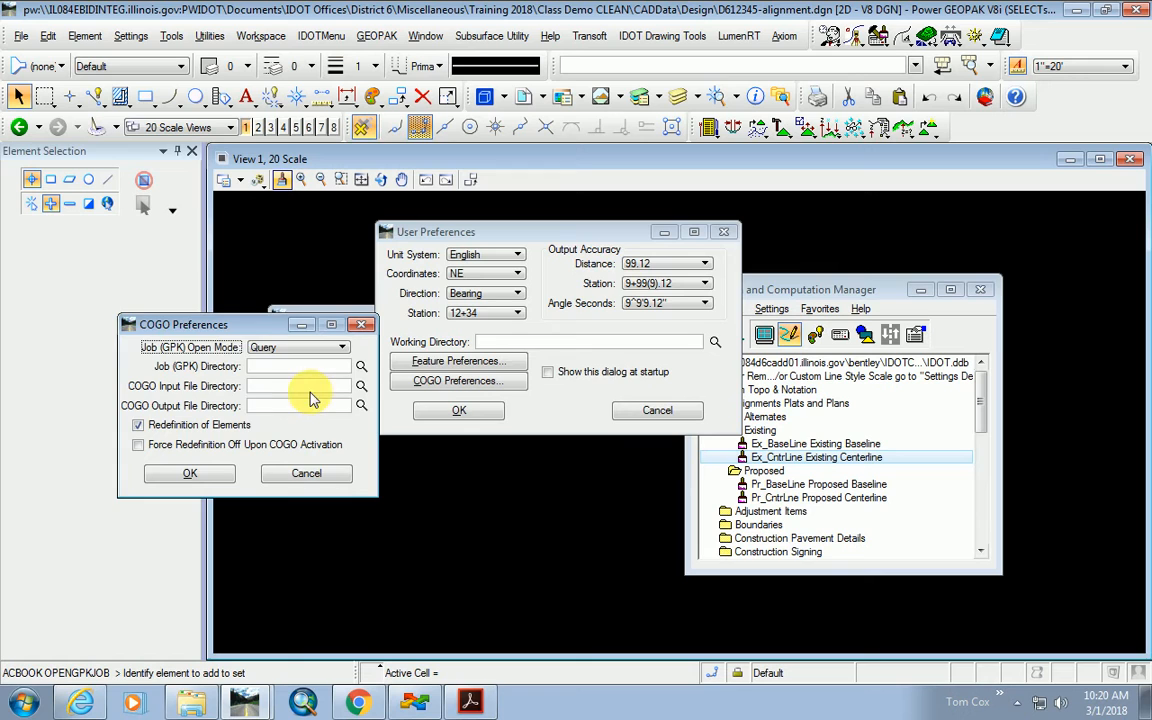
left_click_drag(300, 318, 680, 228)
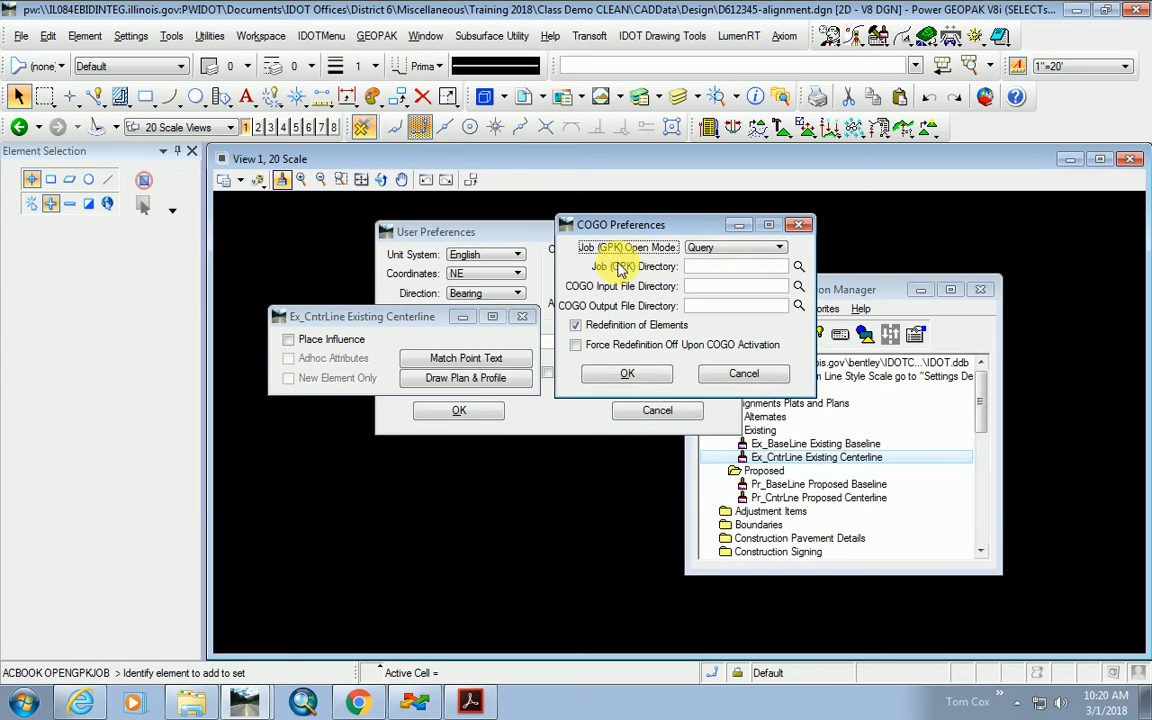
Browse for the Job (GPK) Directory down through IDOT Offices, District 6 and Miscellaneous to the Training 2018 folder.
left_click(799, 266)
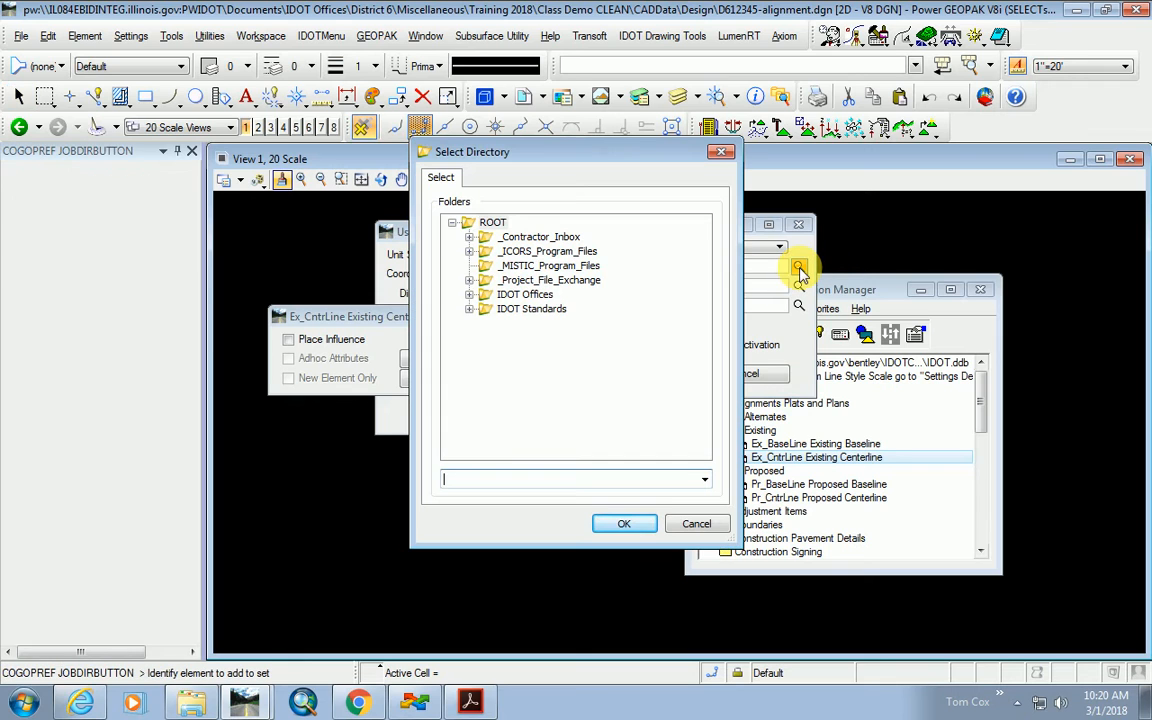
left_click(469, 294)
left_click(487, 382)
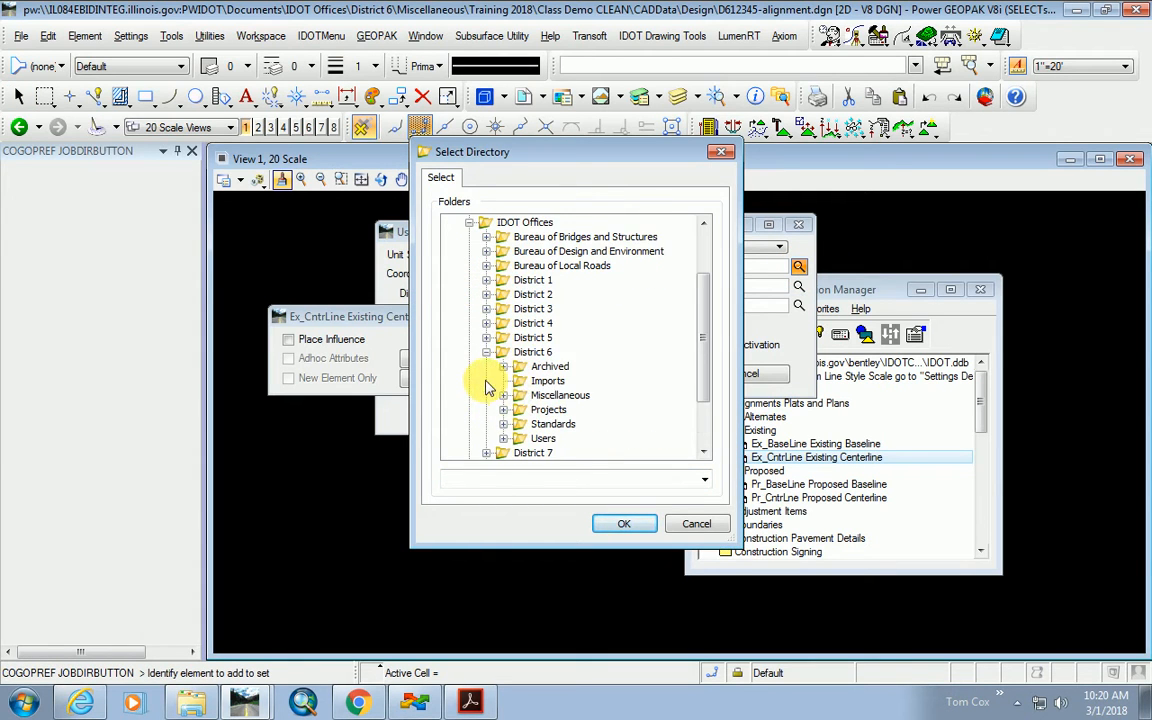
left_click(503, 396)
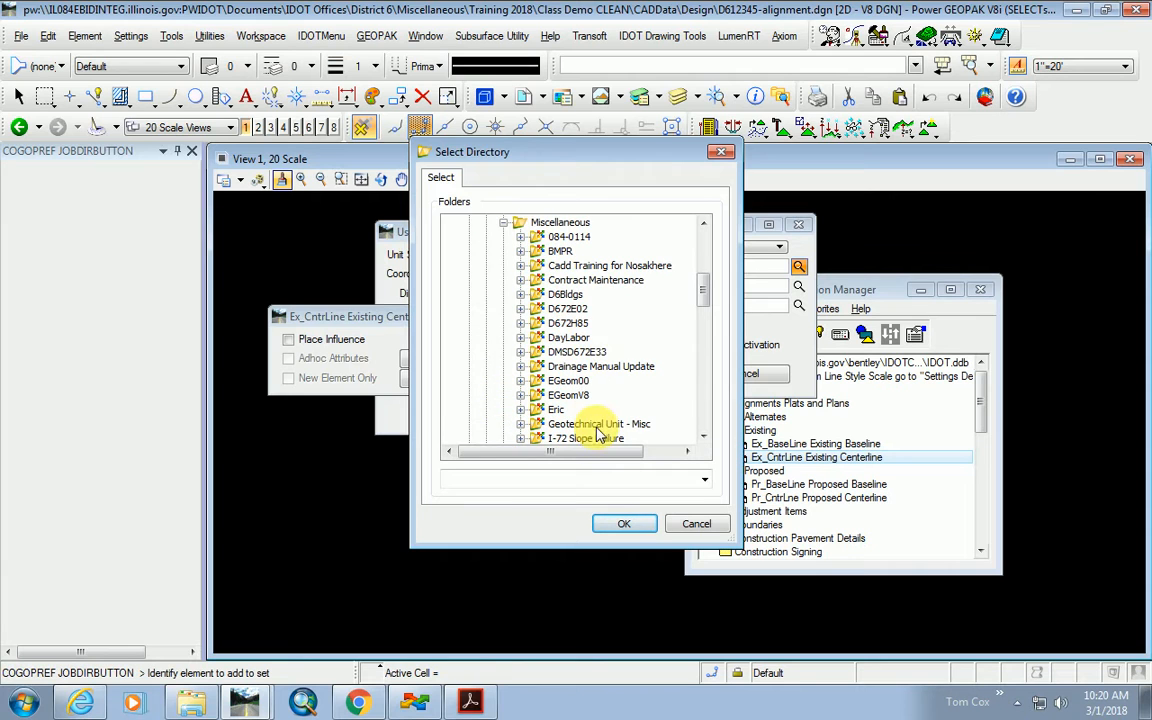
scroll(586, 342, "down", 10)
scroll(594, 366, "down", 5)
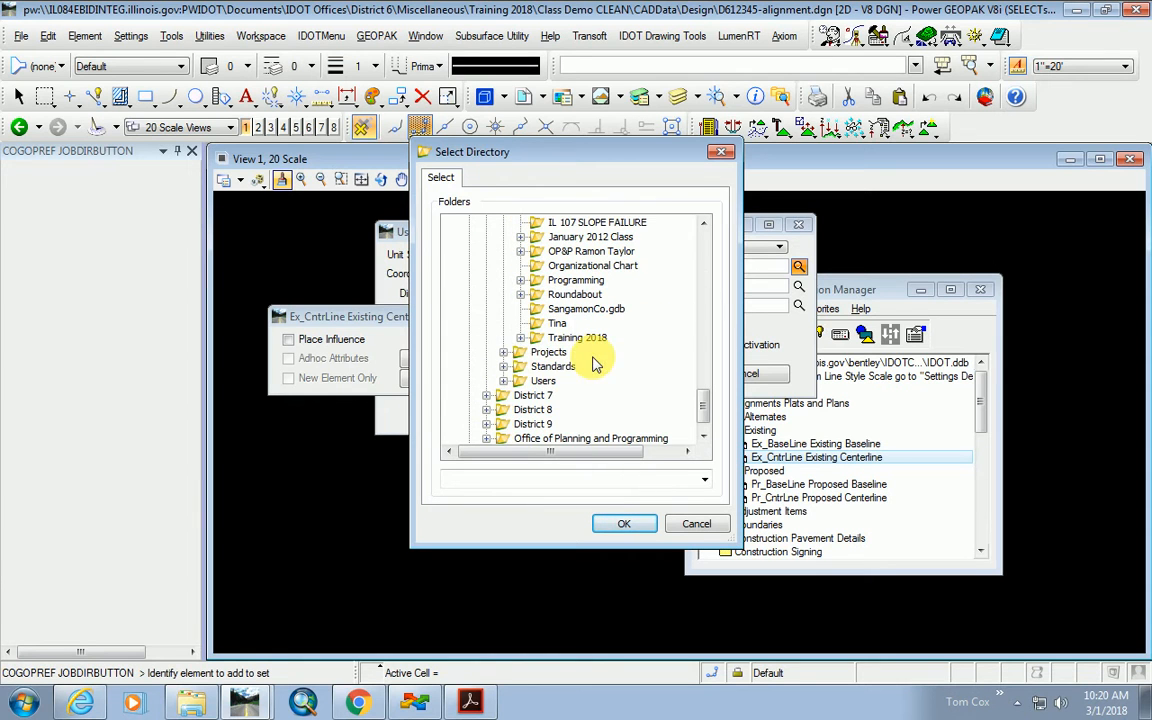
left_click(520, 338)
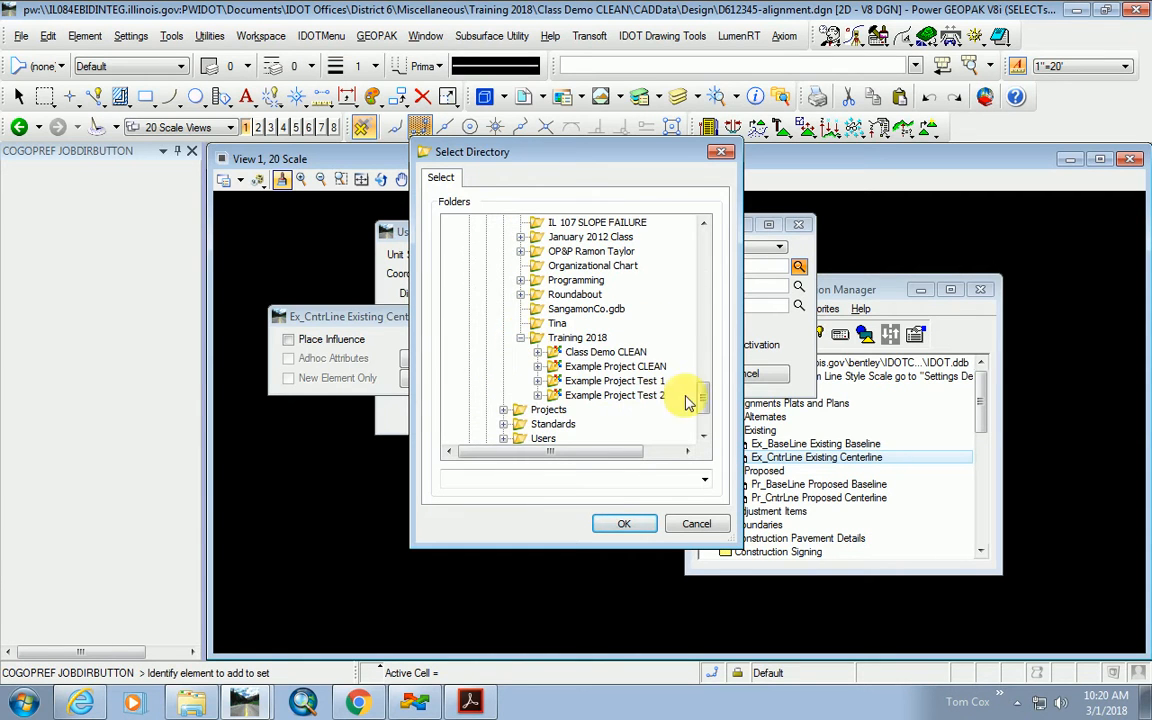
Set the Job (GPK) Directory to Class Demo CLEAN\CADData\GEOPAK Project Mgr\GPK and accept the COGO and user preferences.
left_click(538, 352)
left_click(556, 367)
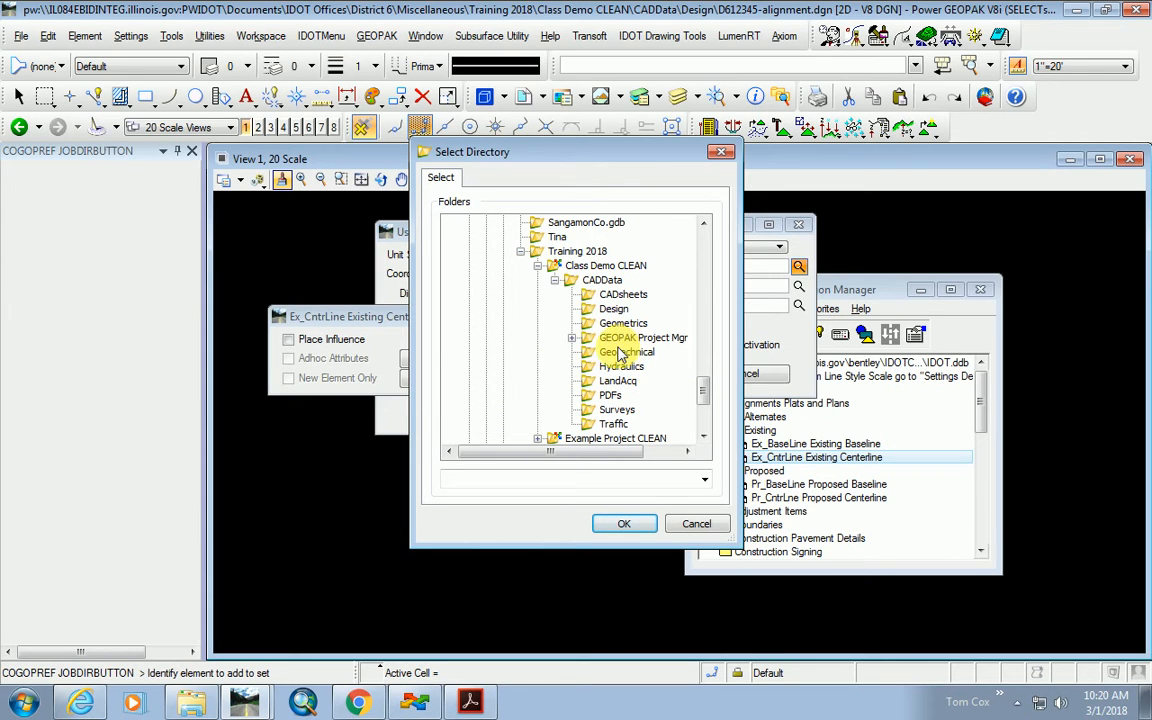
scroll(535, 345, "down", 1)
scroll(592, 364, "up", 1)
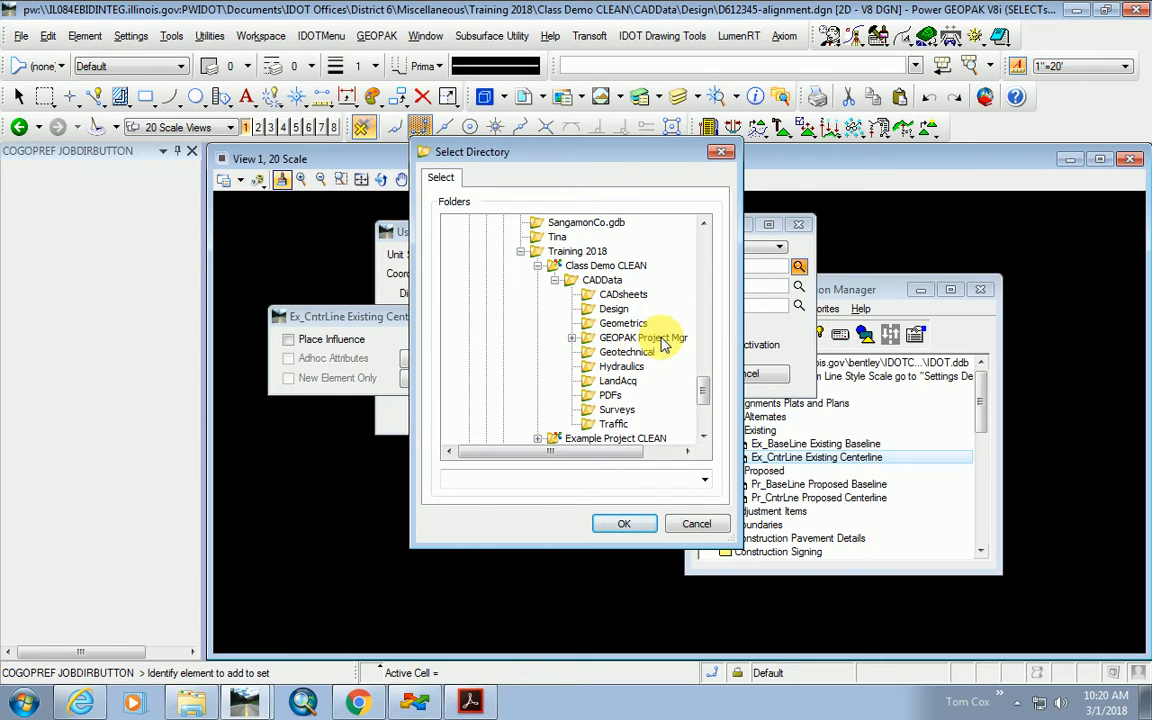
left_click(572, 339)
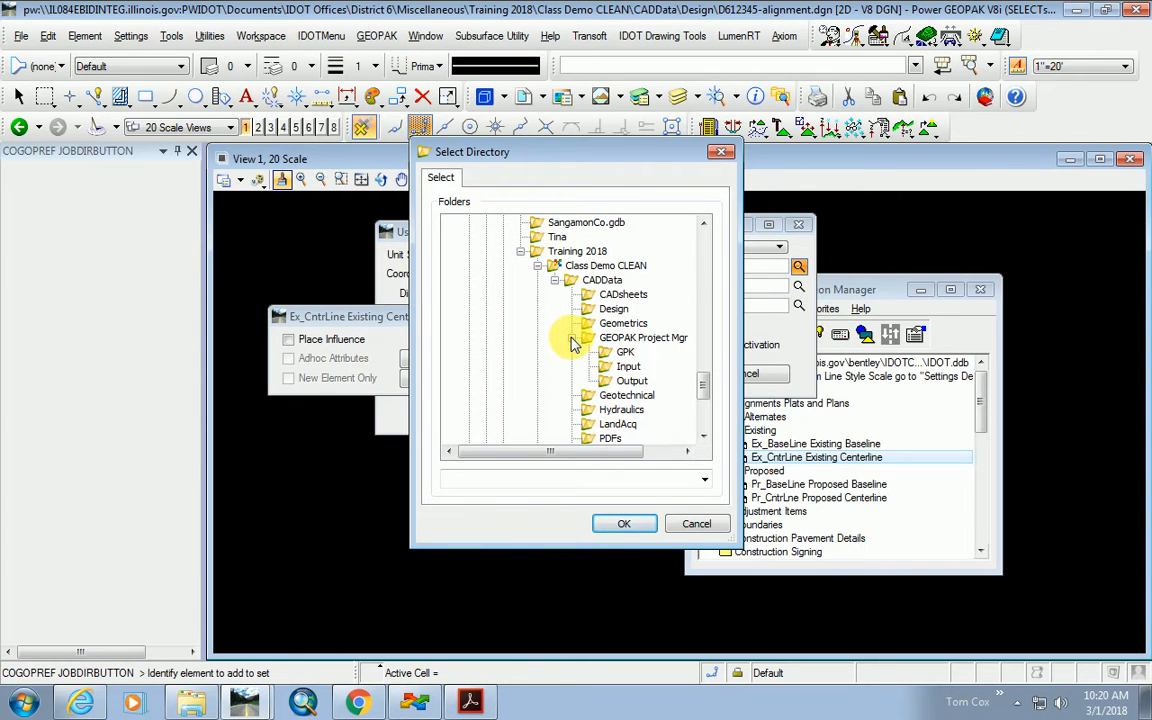
left_click(625, 353)
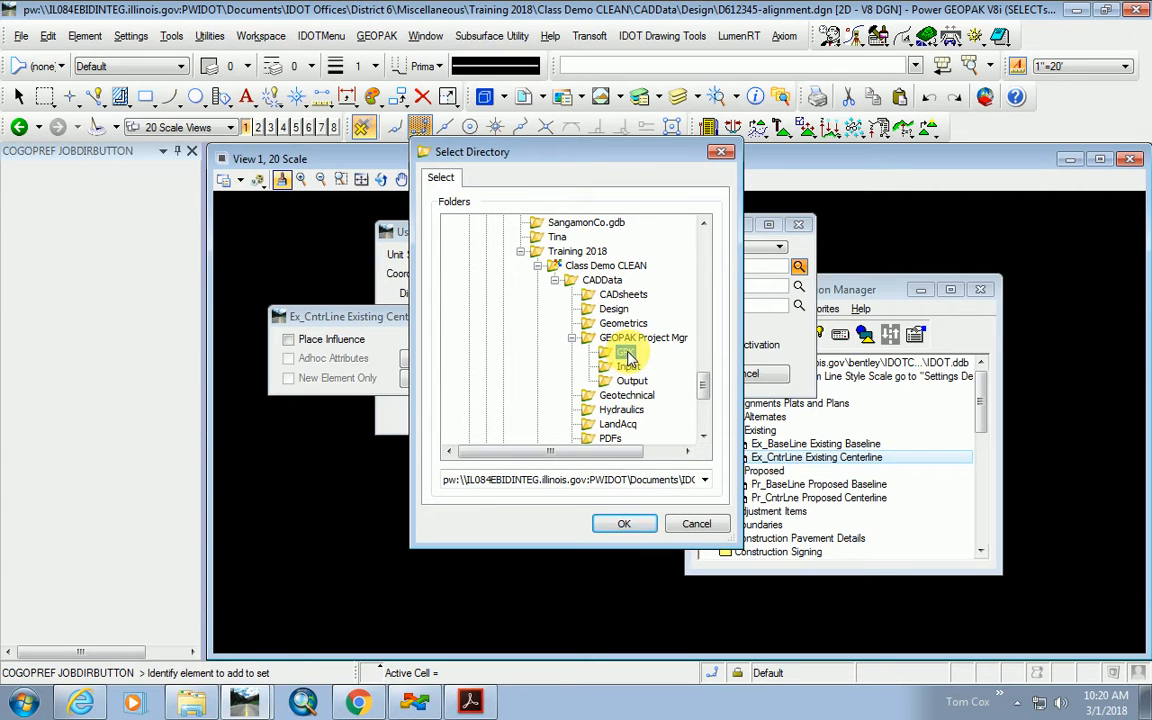
left_click(624, 522)
left_click(627, 373)
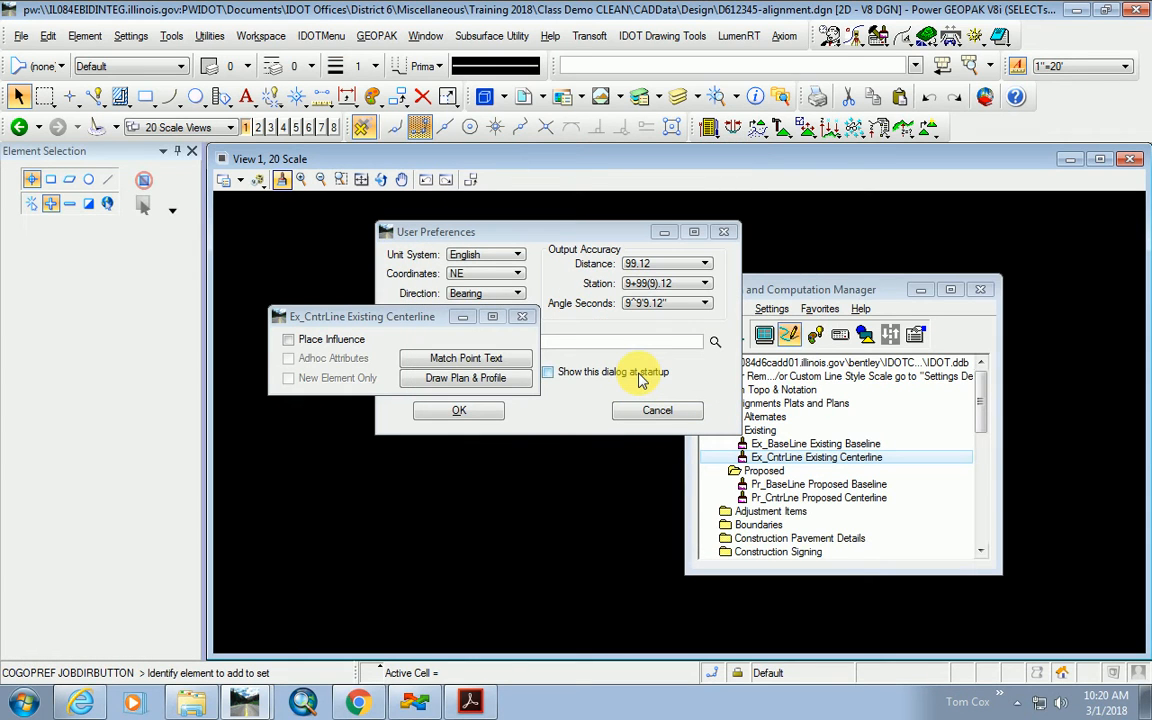
left_click(472, 412)
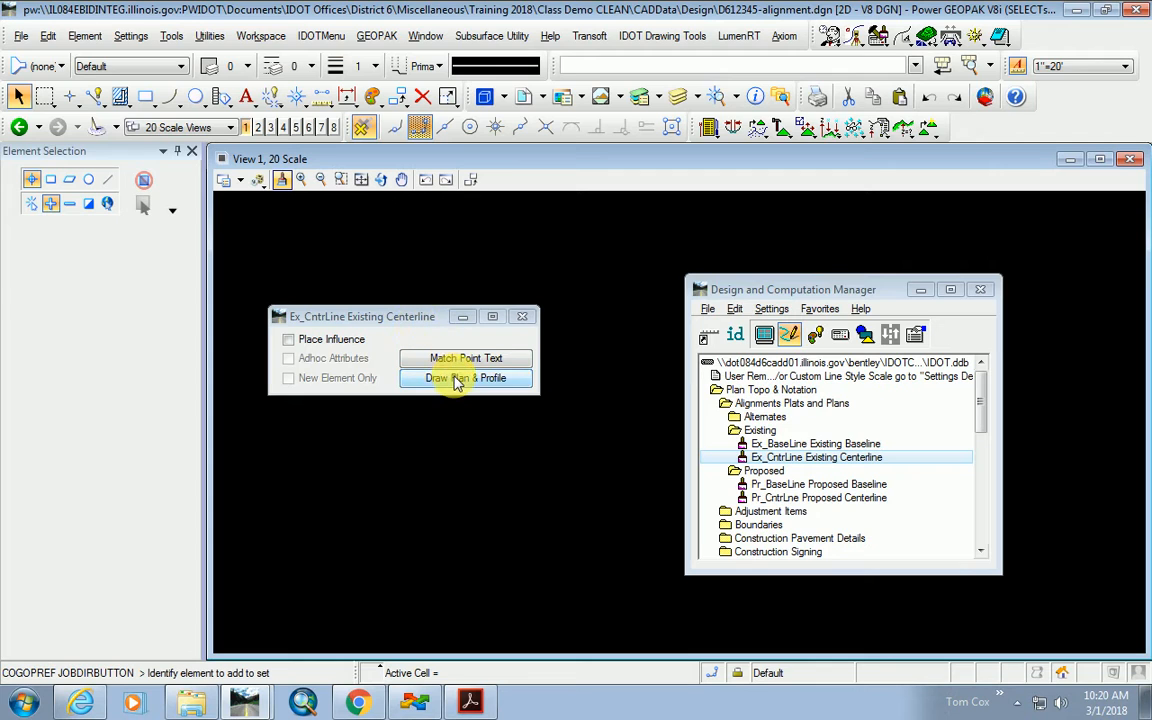
Open job309.gpk for drawing the existing centerline with Draw Plan & Profile.
left_click(457, 380)
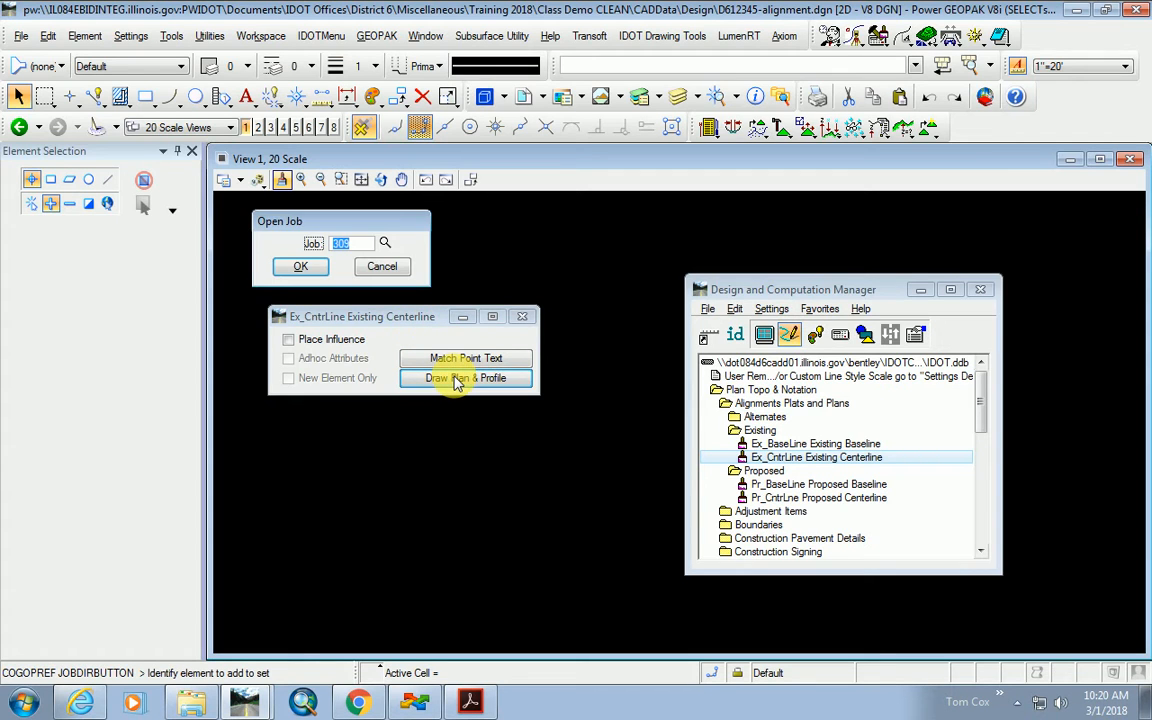
left_click(387, 244)
left_click(298, 232)
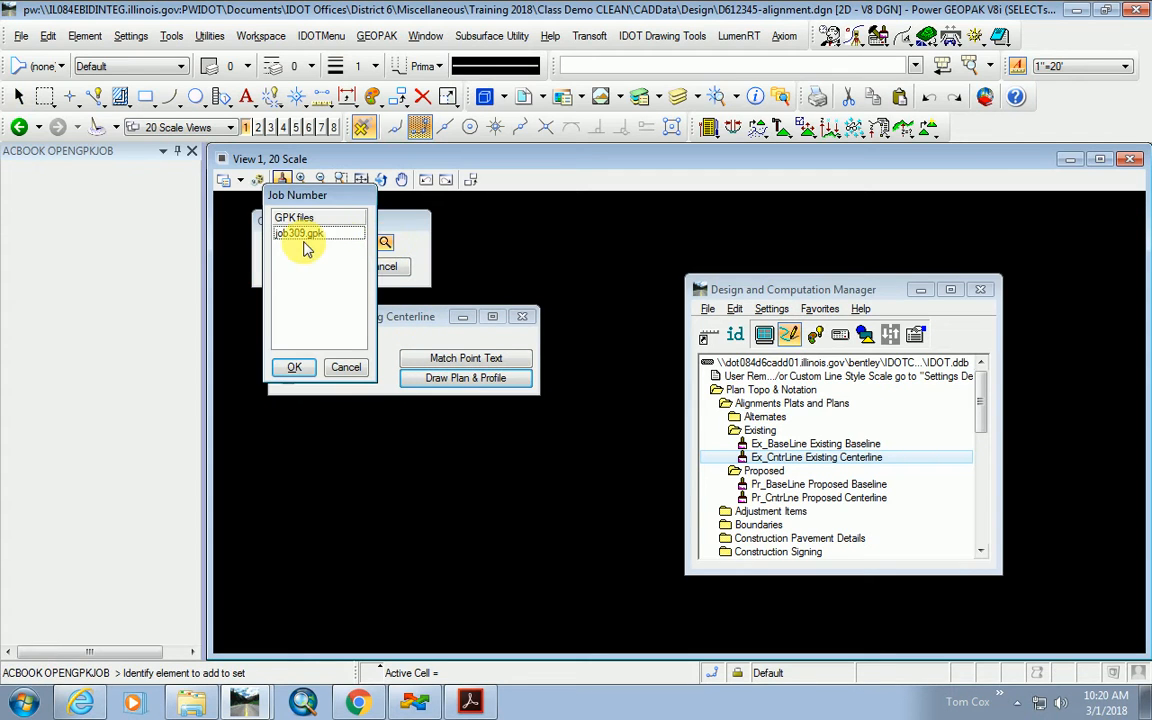
left_click(298, 368)
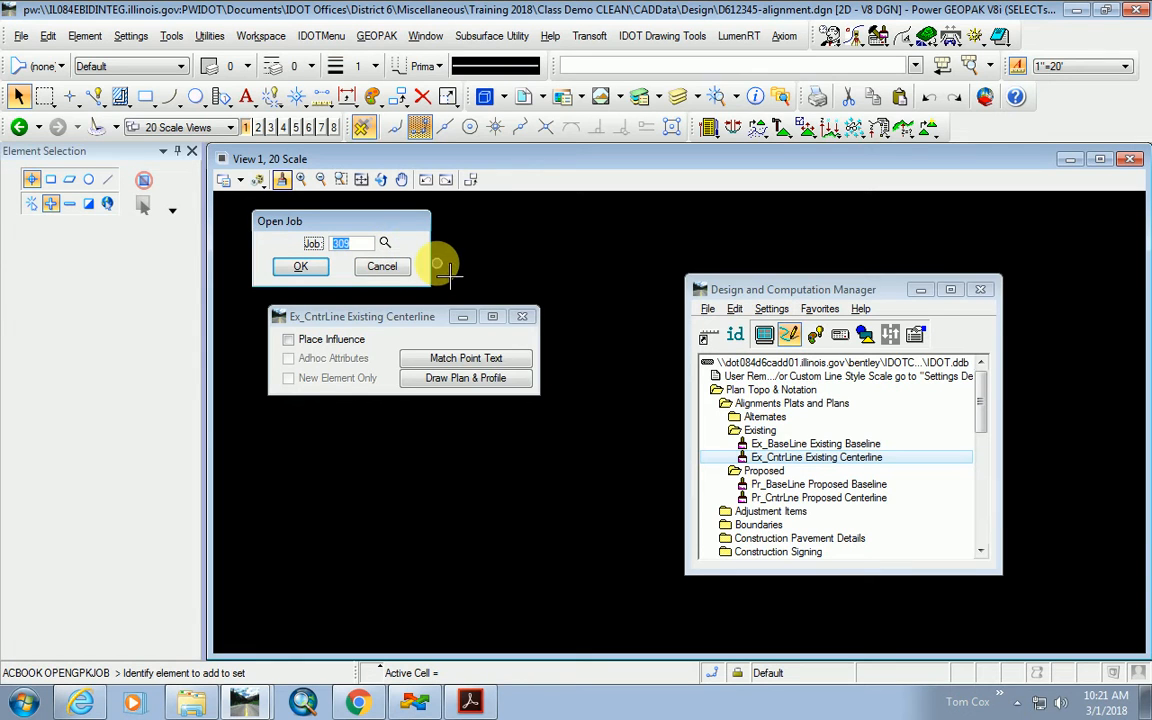
left_click(299, 267)
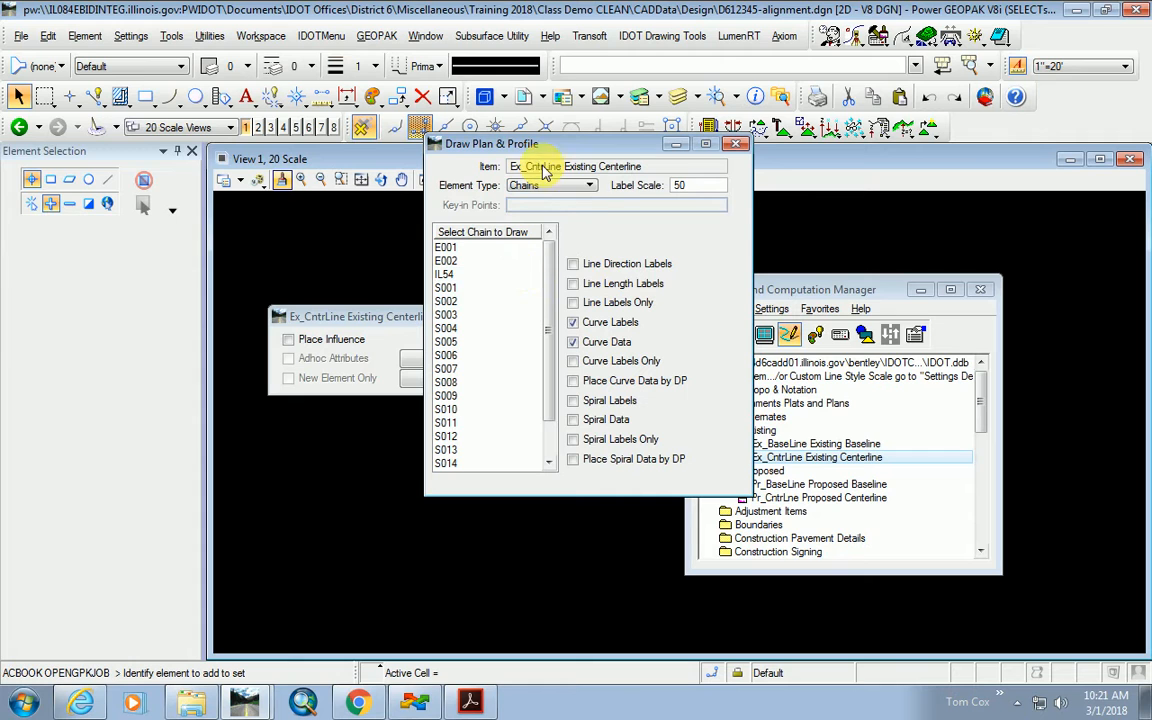
Spread the open dialogs apart to clear the drawing view and set the Draw Plan & Profile label scale to 20.
left_click_drag(812, 290, 905, 289)
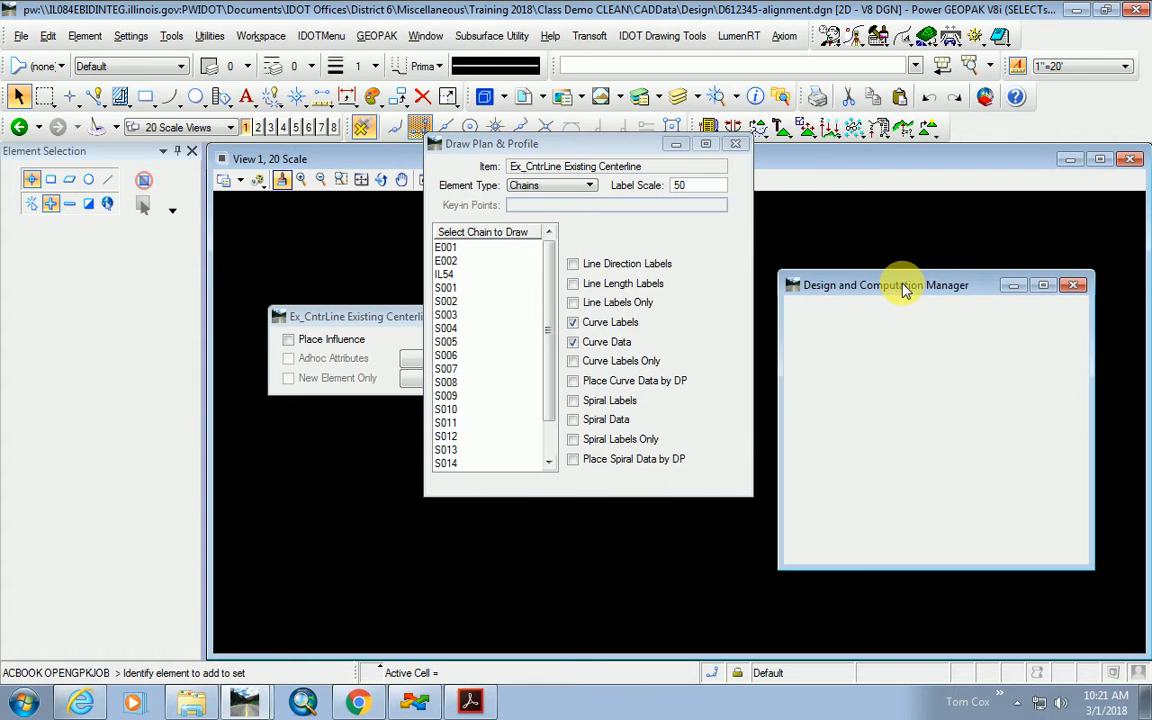
left_click_drag(333, 316, 290, 546)
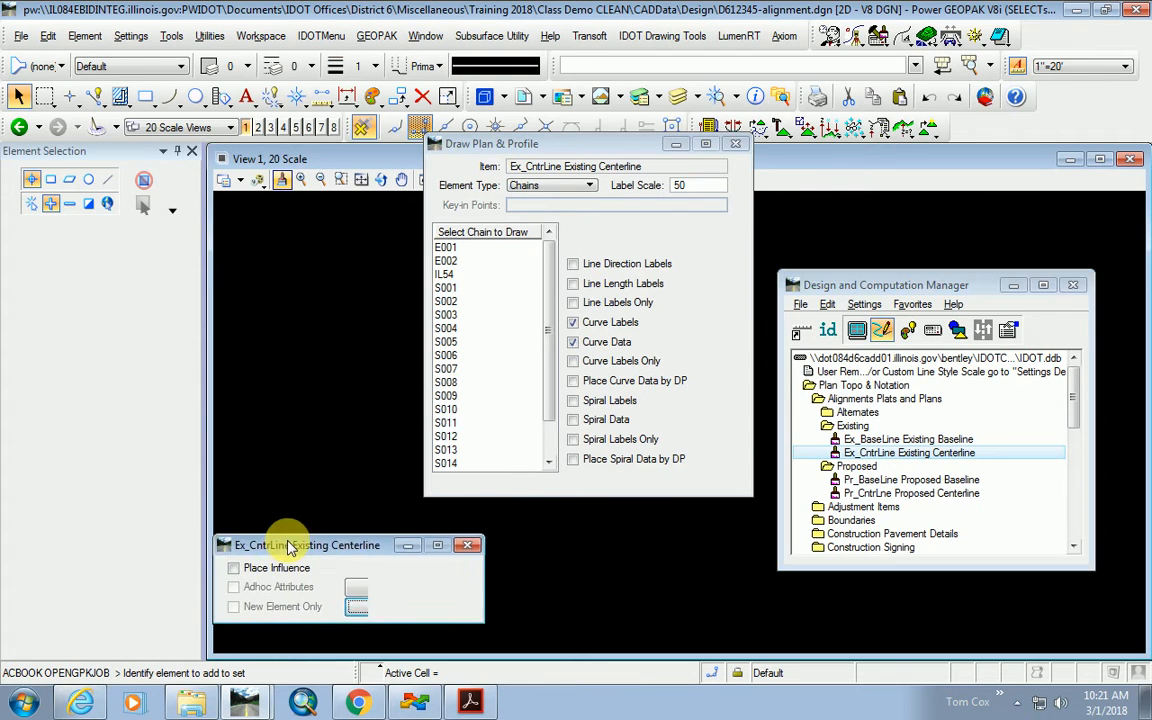
left_click_drag(579, 146, 631, 187)
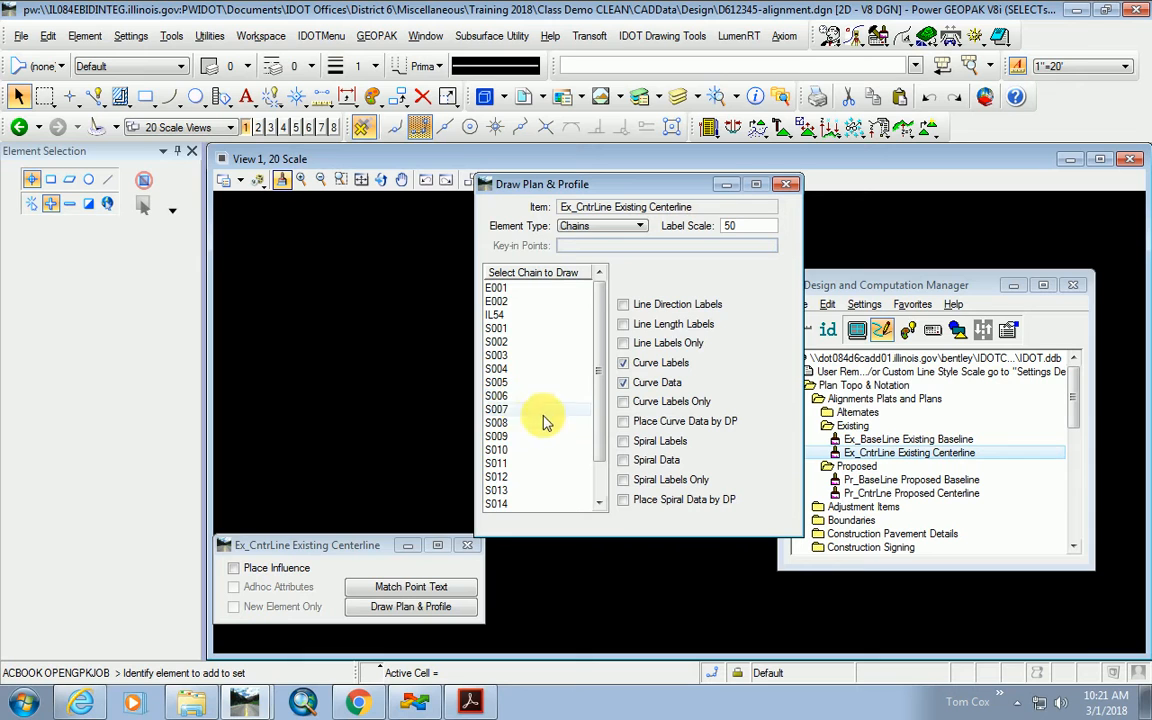
mouse_move(655, 188)
left_mouse_down()
mouse_move(900, 216)
mouse_move(911, 243)
left_mouse_up()
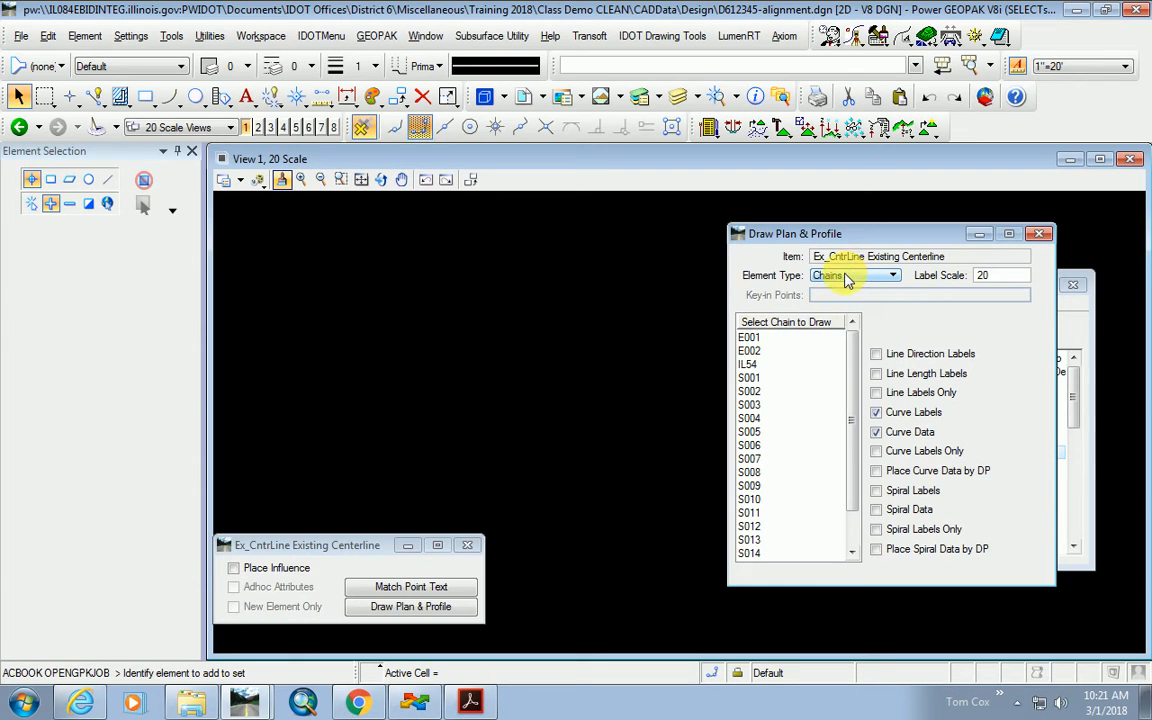
Draw chain E001 as an existing centerline with curve labels and curve data, and inspect the curve data text.
left_click(745, 337)
scroll(417, 476, "down", 1)
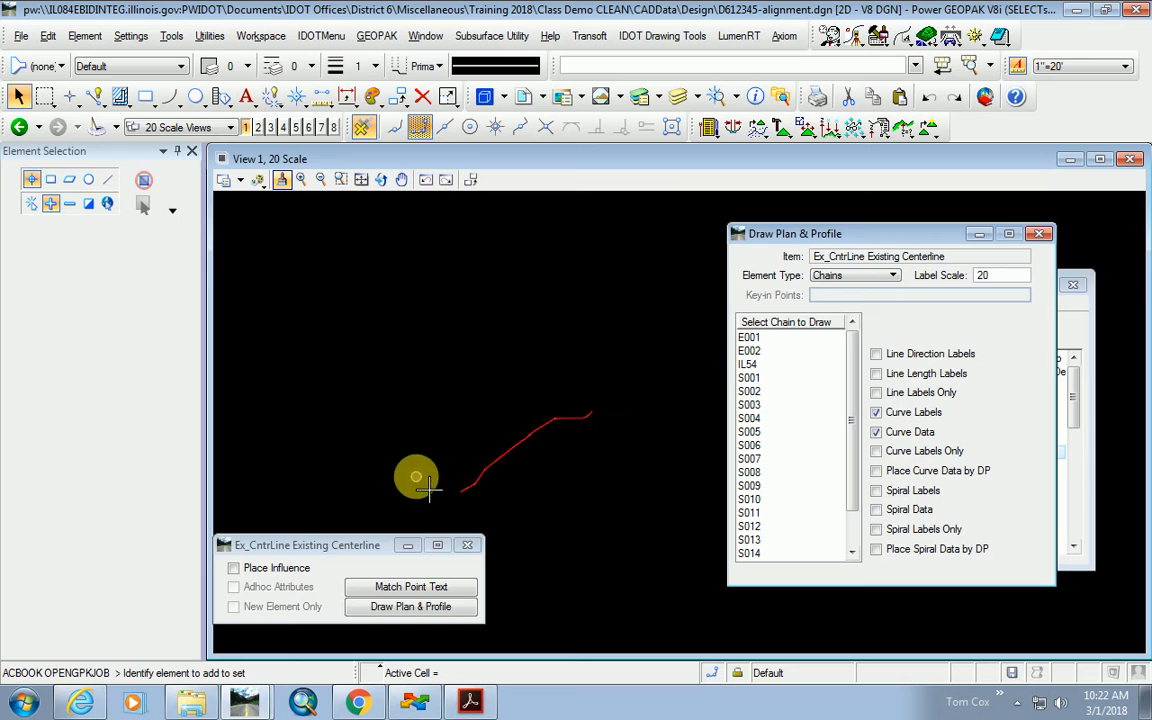
scroll(530, 440, "up", 5)
scroll(543, 347, "up", 2)
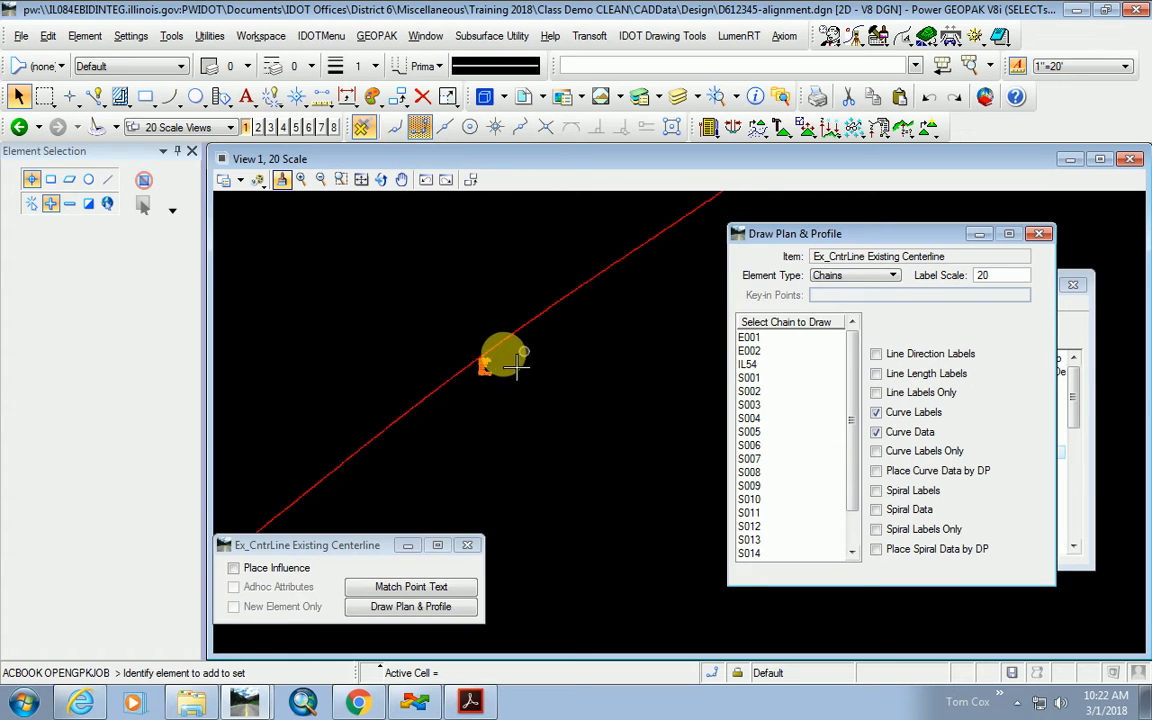
scroll(487, 374, "up", 2)
scroll(410, 329, "up", 3)
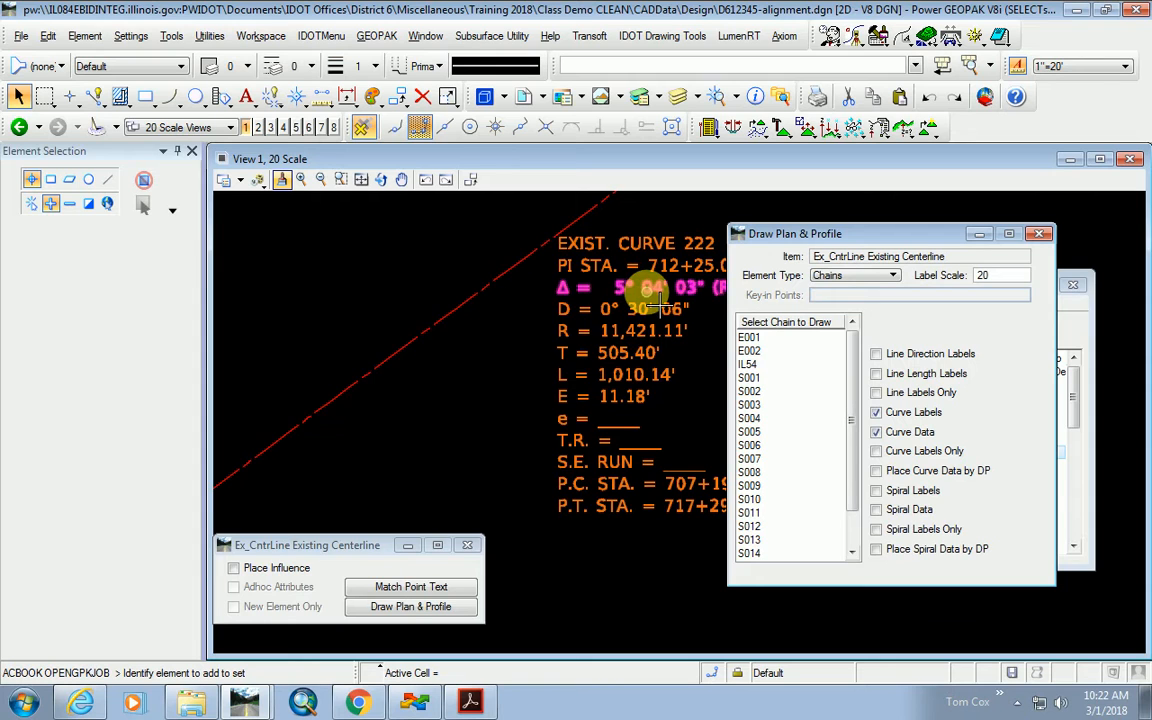
scroll(507, 334, "up", 3)
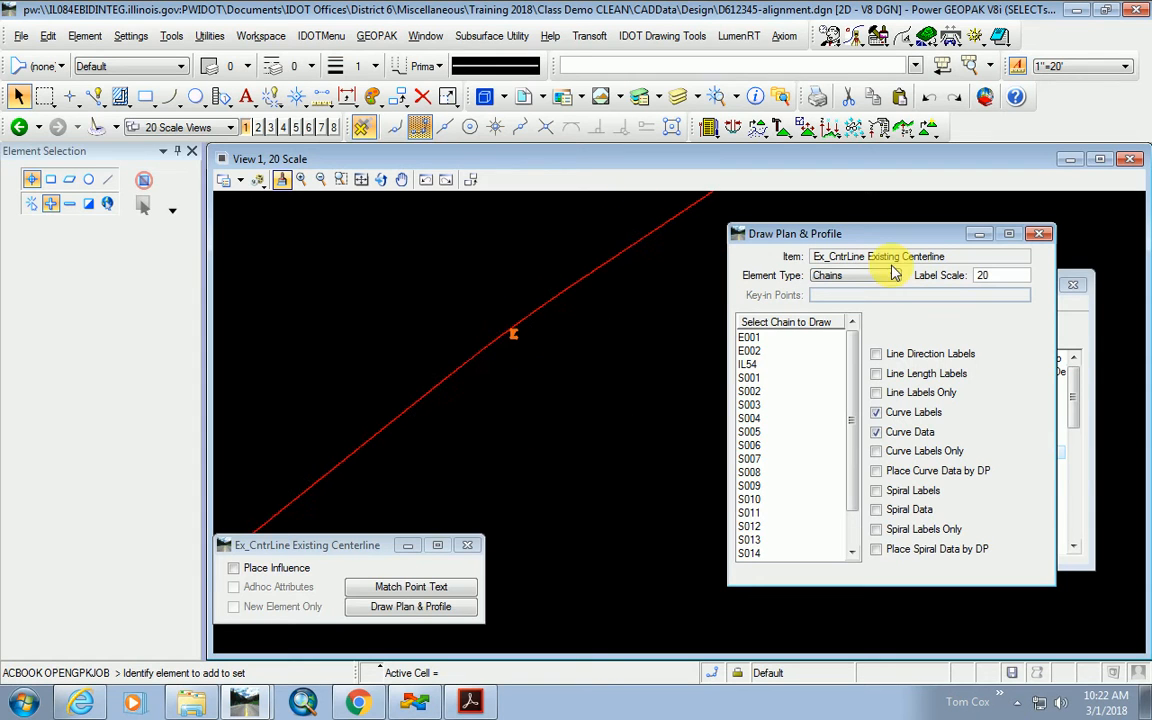
Draw the stationing of chain E001 with tick marks, tick mark stations and PC/PT and PI labels.
left_click(850, 275)
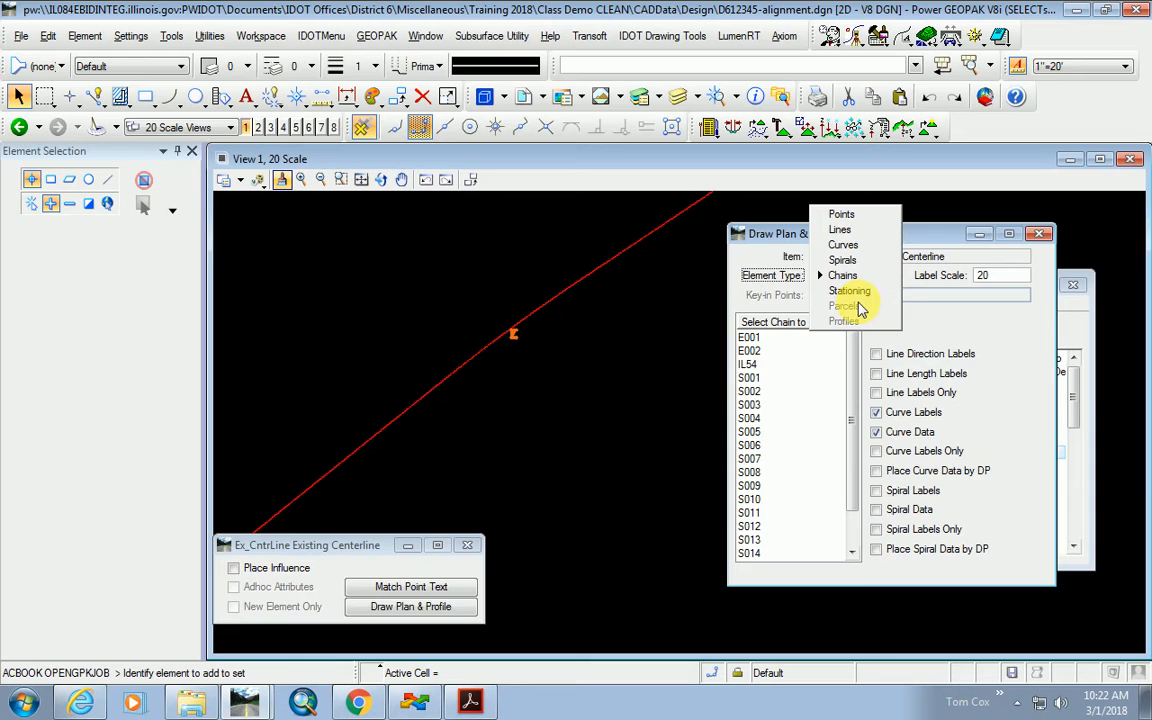
left_click(862, 294)
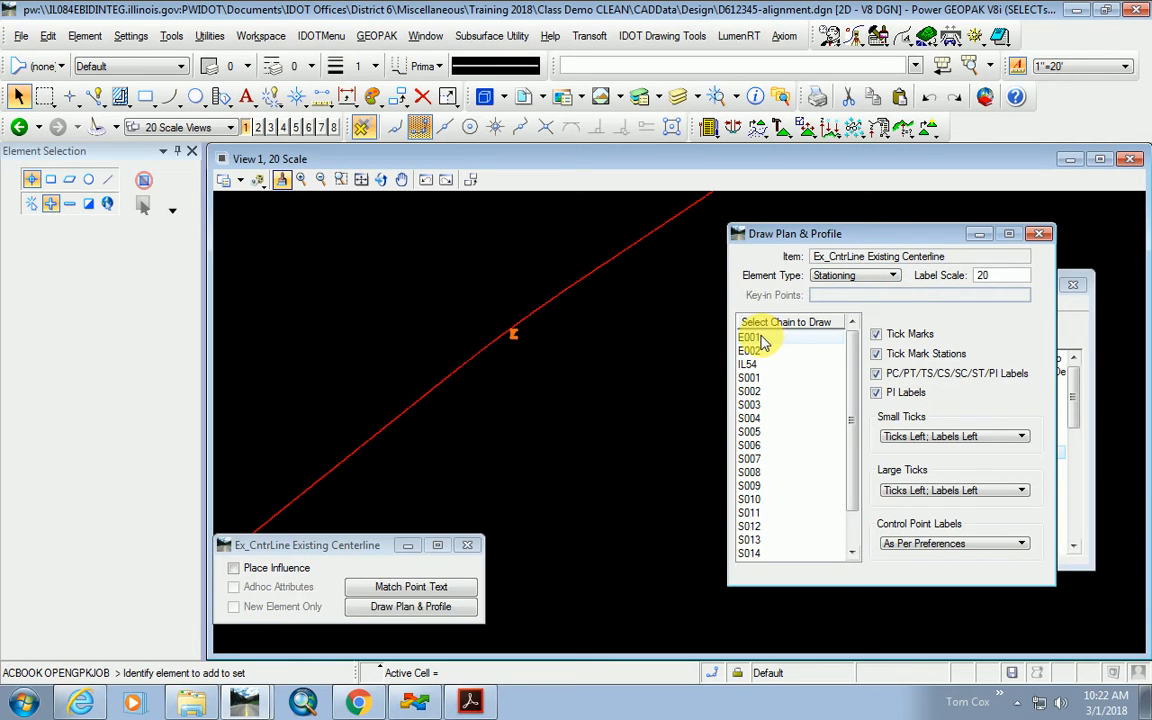
scroll(550, 301, "up", 5)
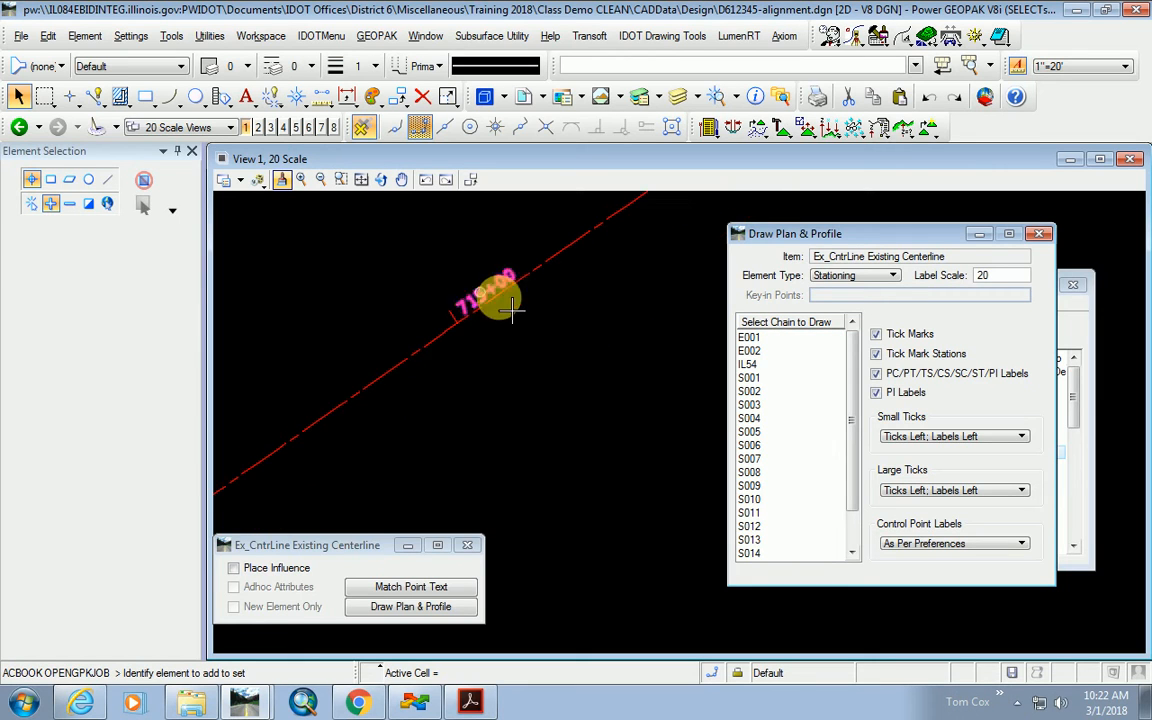
scroll(527, 301, "up", 2)
scroll(527, 301, "down", 4)
scroll(384, 396, "up", 3)
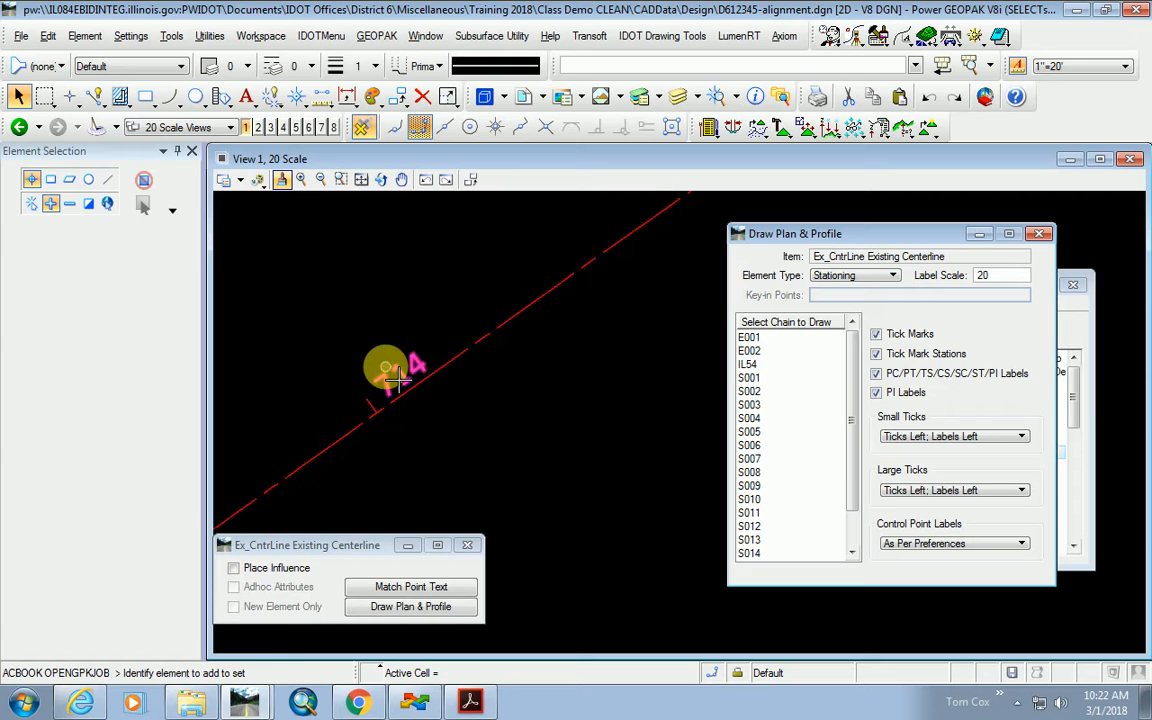
Try the annotation scale at 1"=50' on the centerline and return it to 1"=20'.
left_click(1085, 66)
left_click(1058, 299)
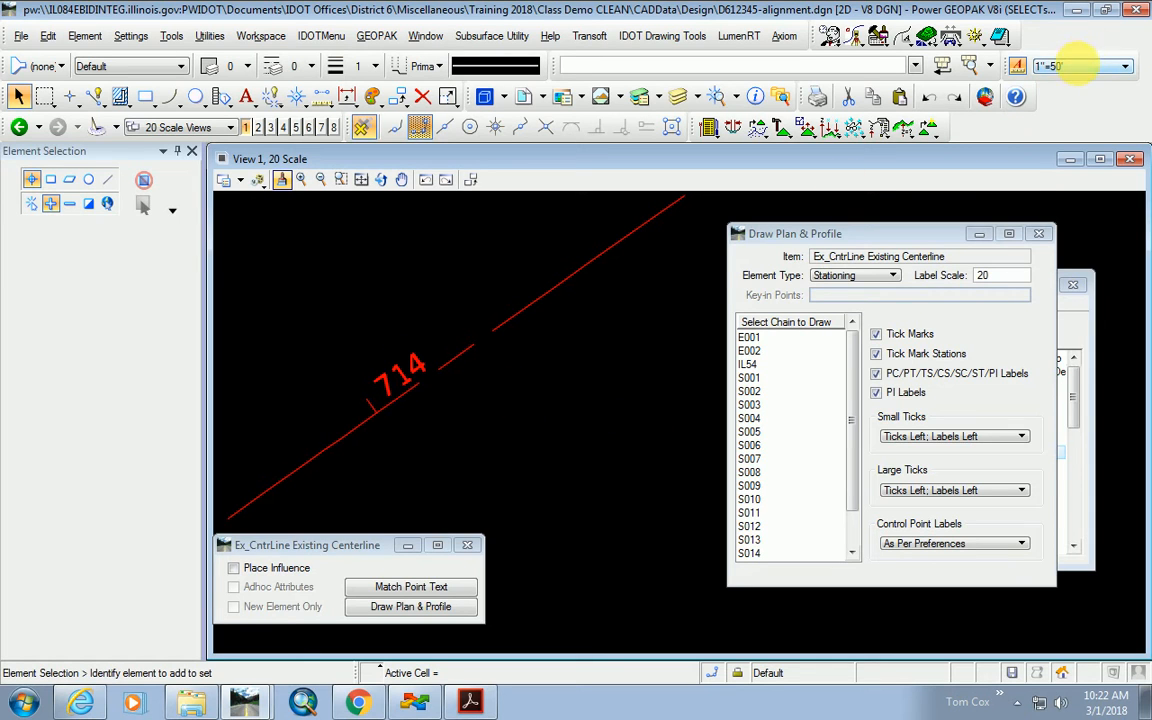
left_click(1072, 68)
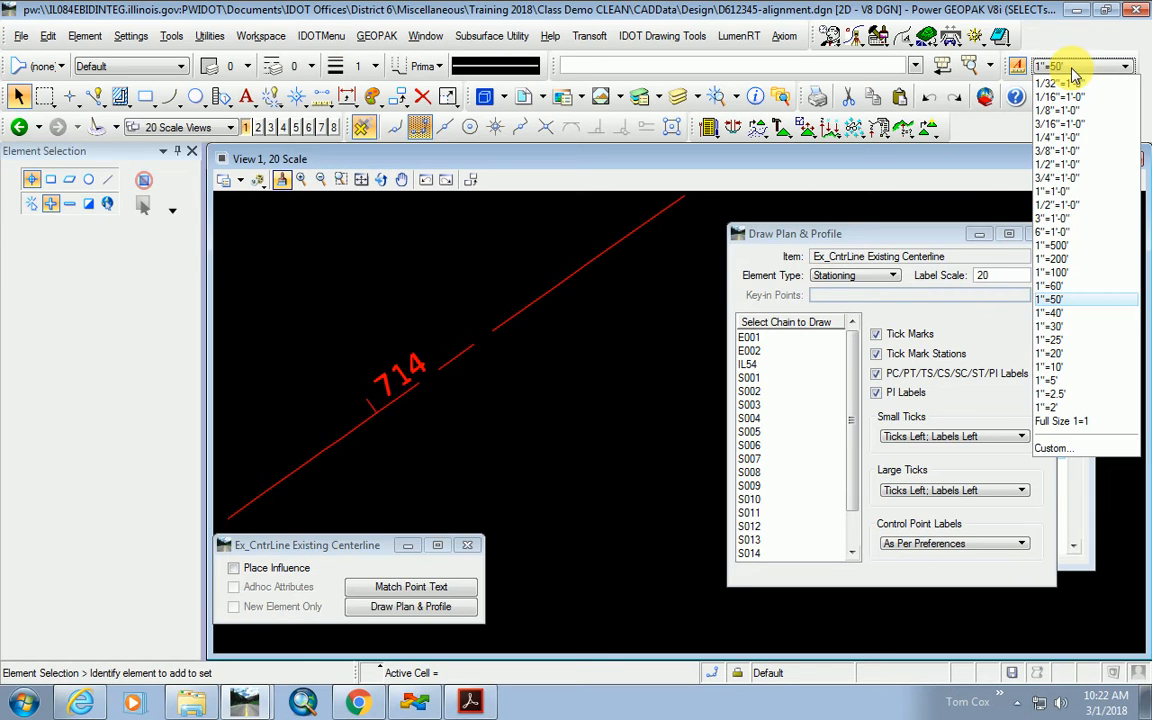
left_click(1066, 353)
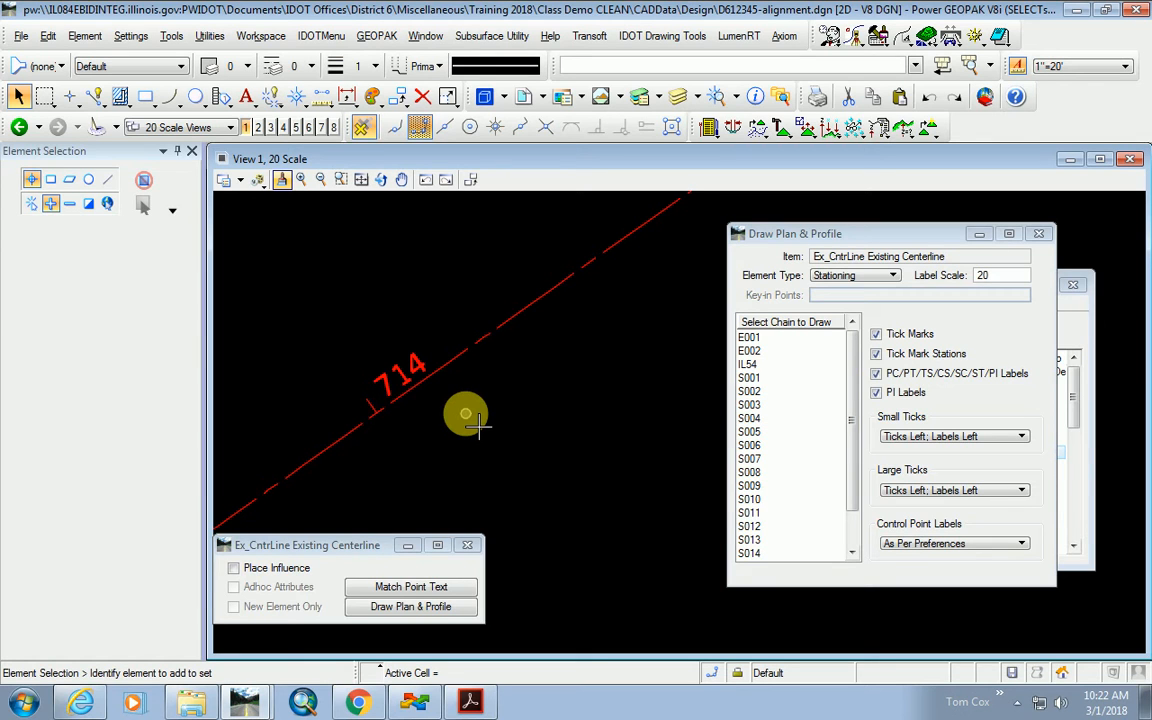
Draw side road chain S017 as an existing centerline with the Chains element type, keeping curve labels and curve data on.
scroll(525, 345, "down", 5)
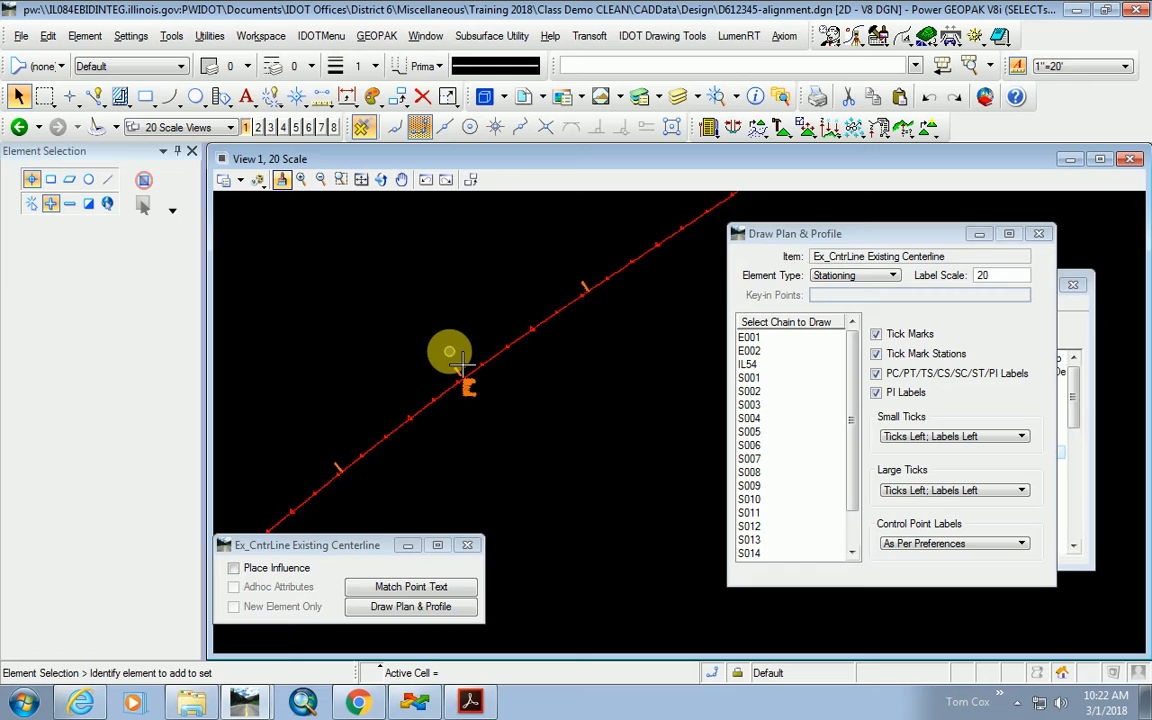
scroll(512, 372, "up", 2)
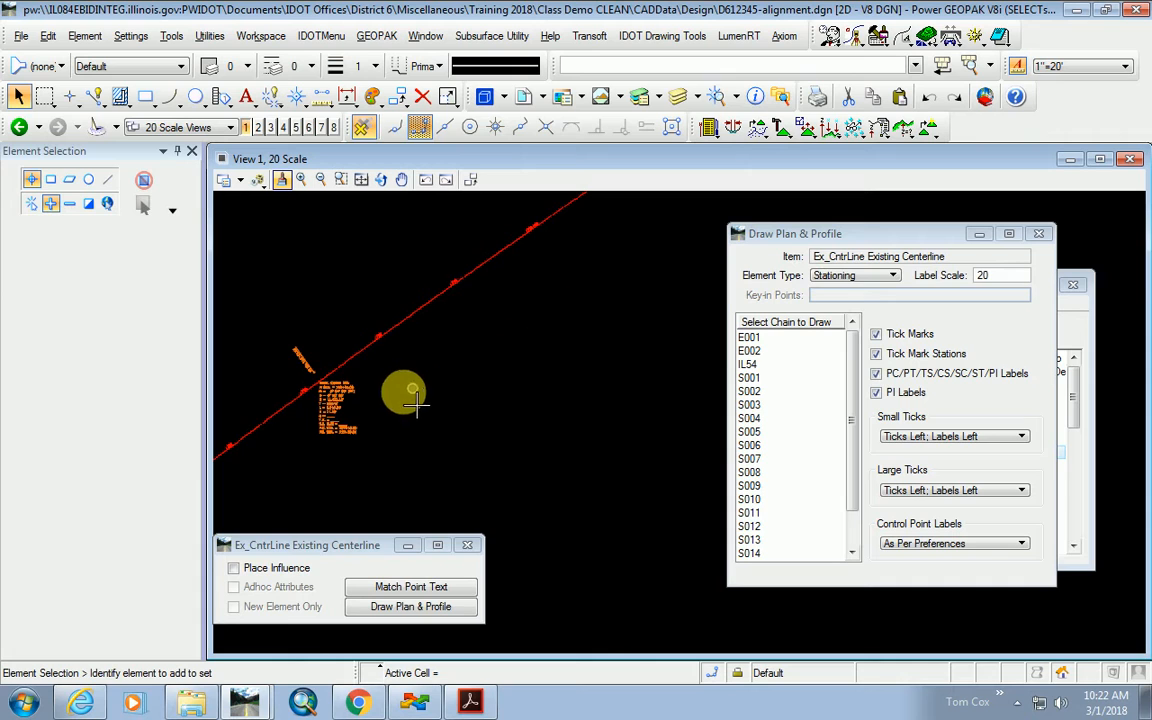
scroll(421, 355, "down", 3)
scroll(410, 362, "down", 2)
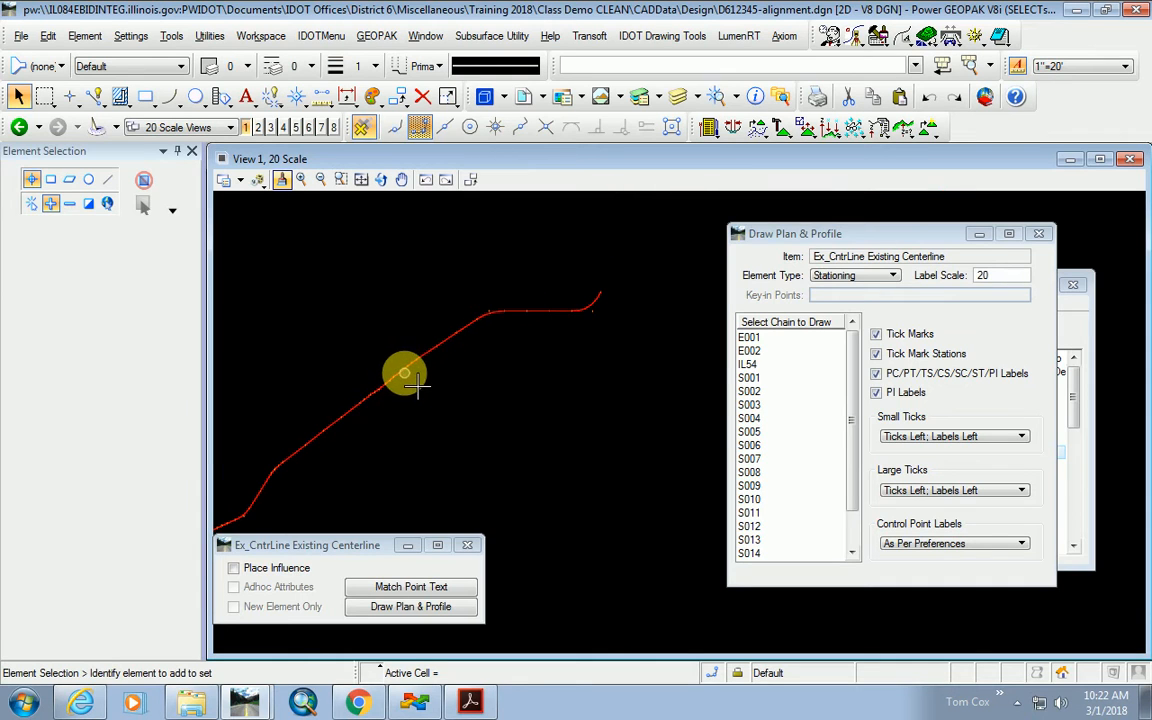
scroll(610, 297, "up", 3)
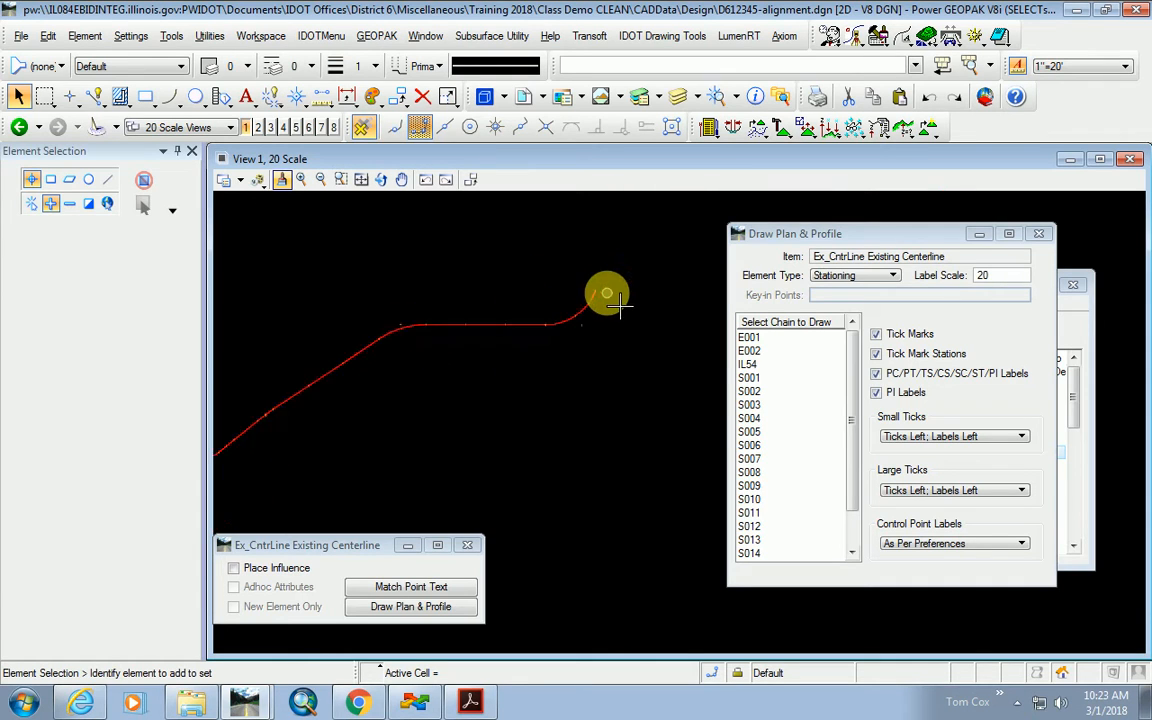
scroll(514, 424, "down", 1)
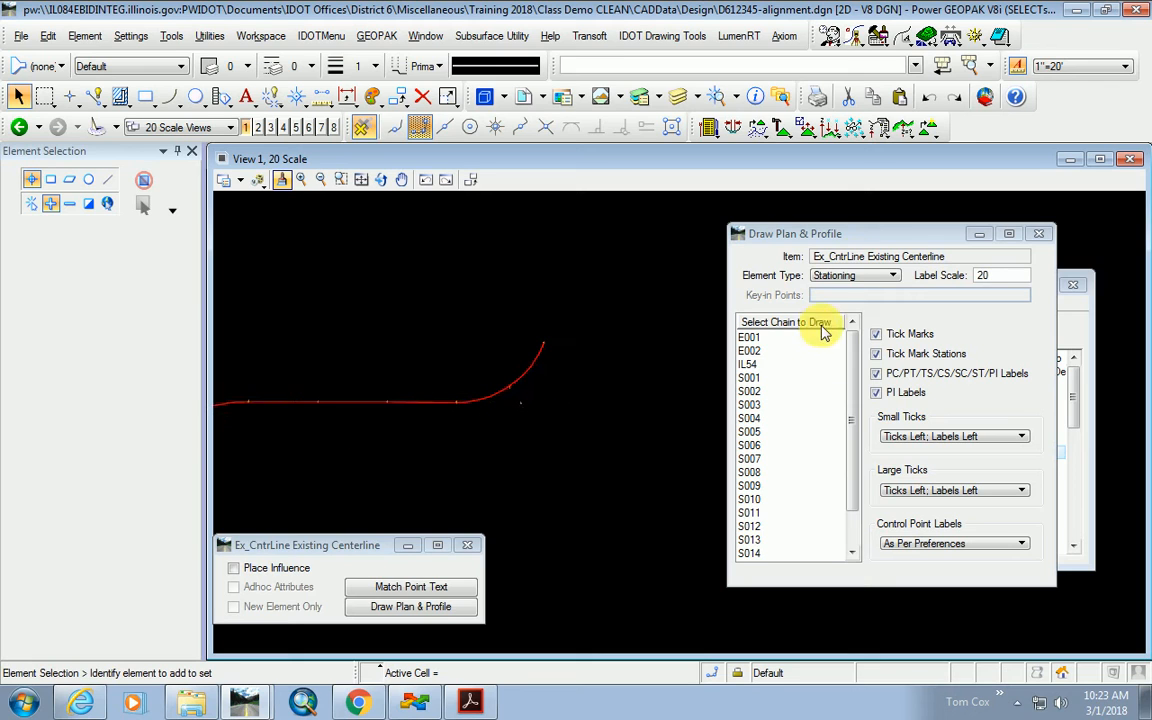
left_click(846, 276)
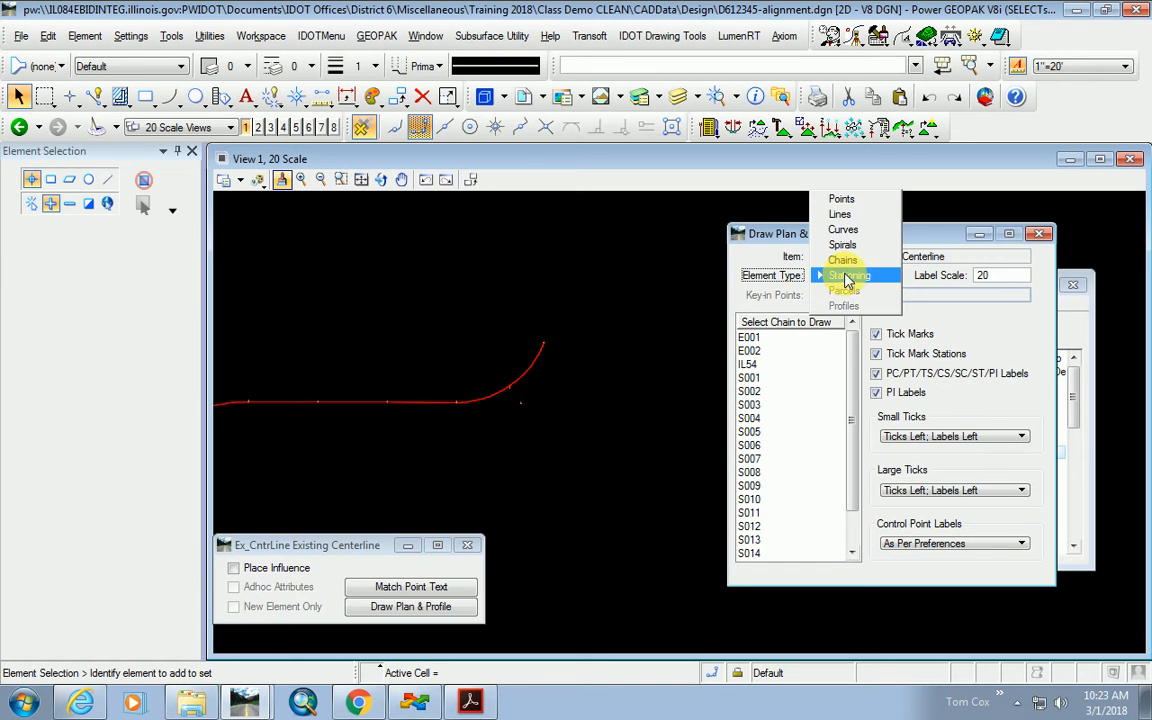
left_click(843, 260)
scroll(385, 411, "up", 3)
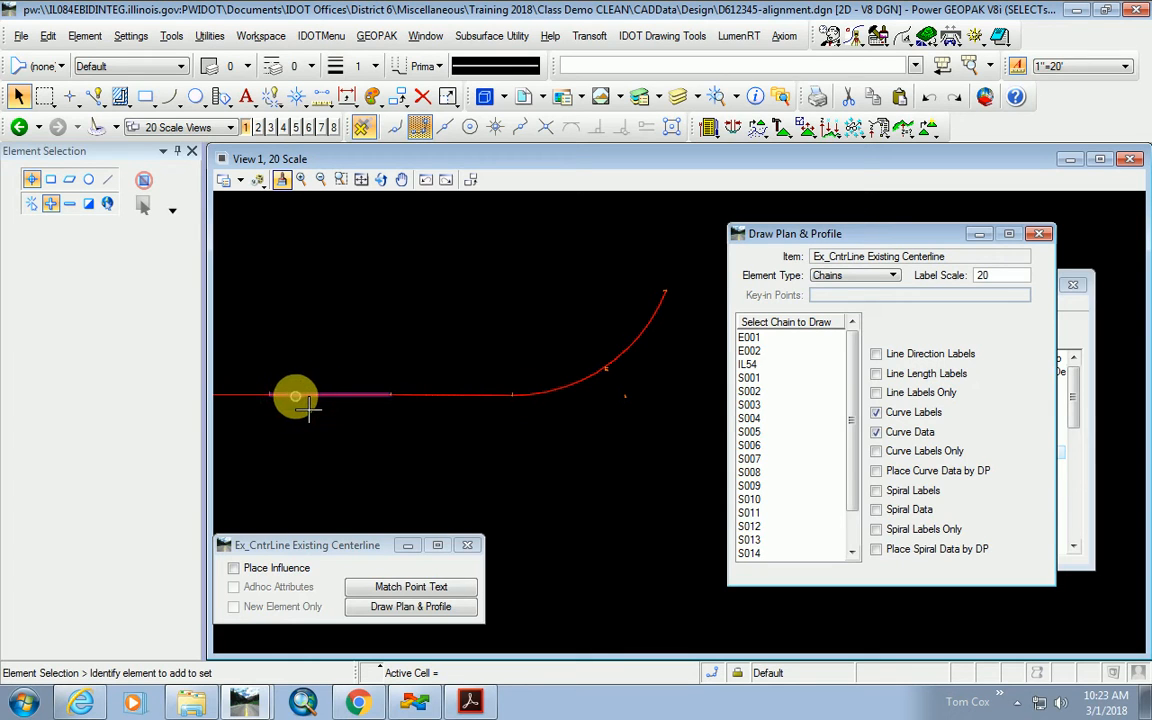
scroll(862, 490, "down", 1)
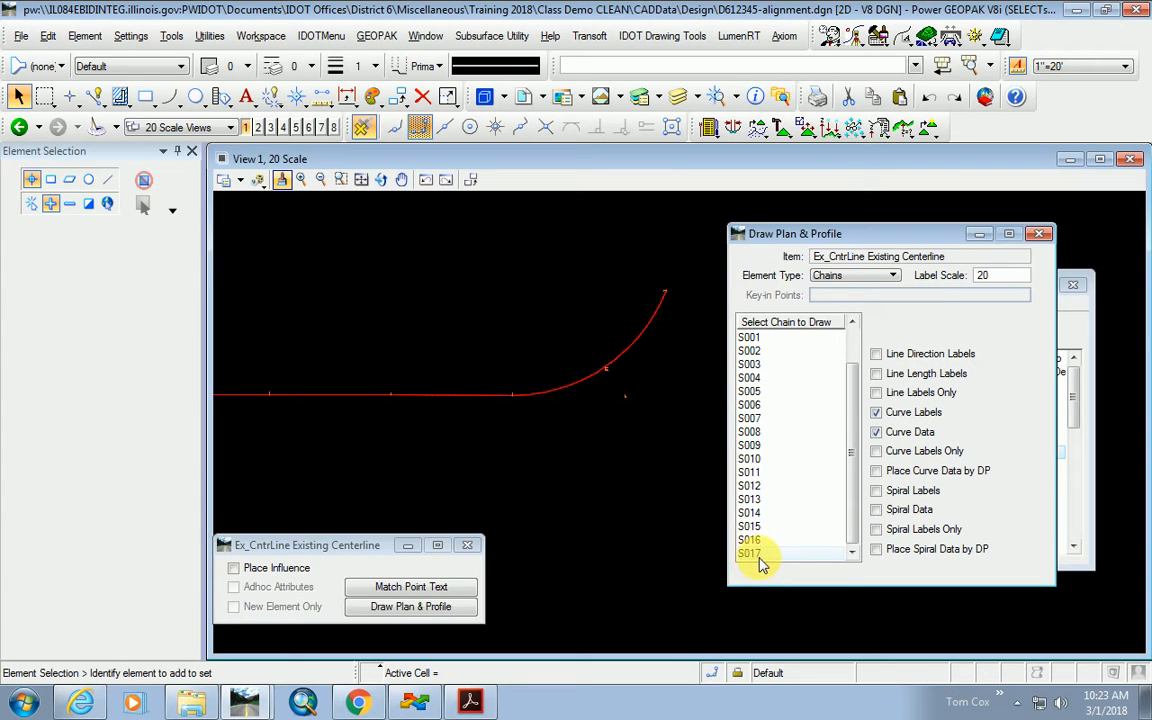
scroll(395, 398, "up", 5)
scroll(455, 370, "up", 2)
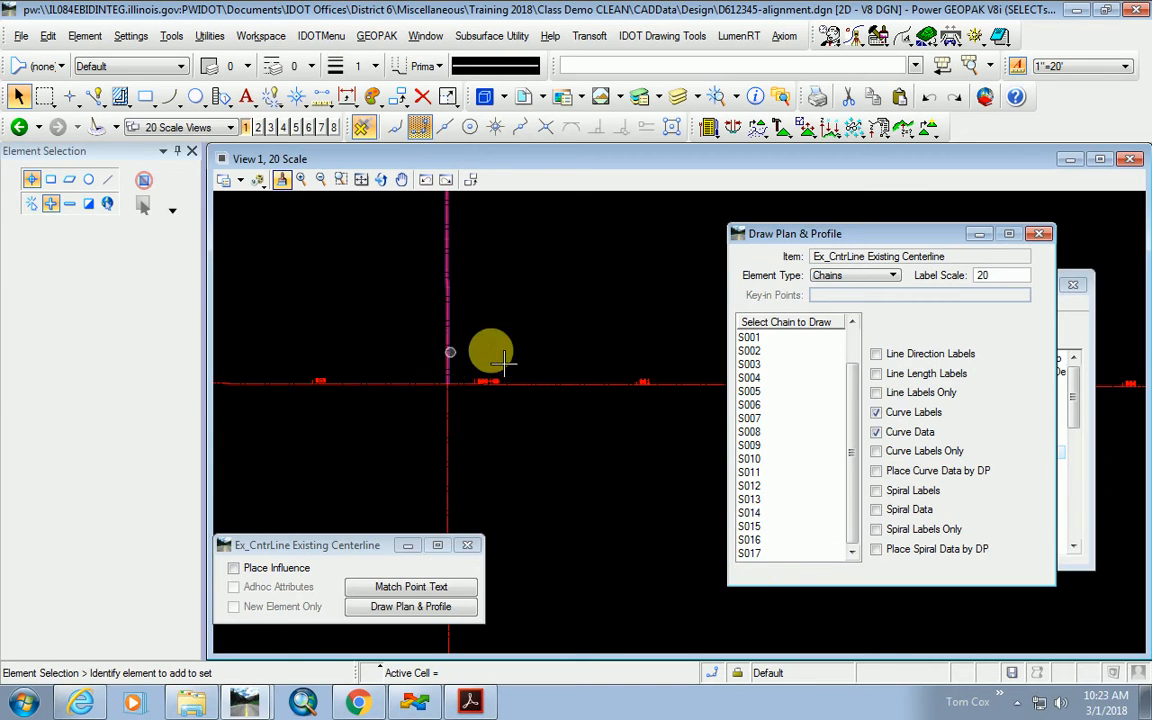
Draw the stationing of chain S017 and move the Existing Centerline dialog clear of the drawn alignments.
left_click(835, 280)
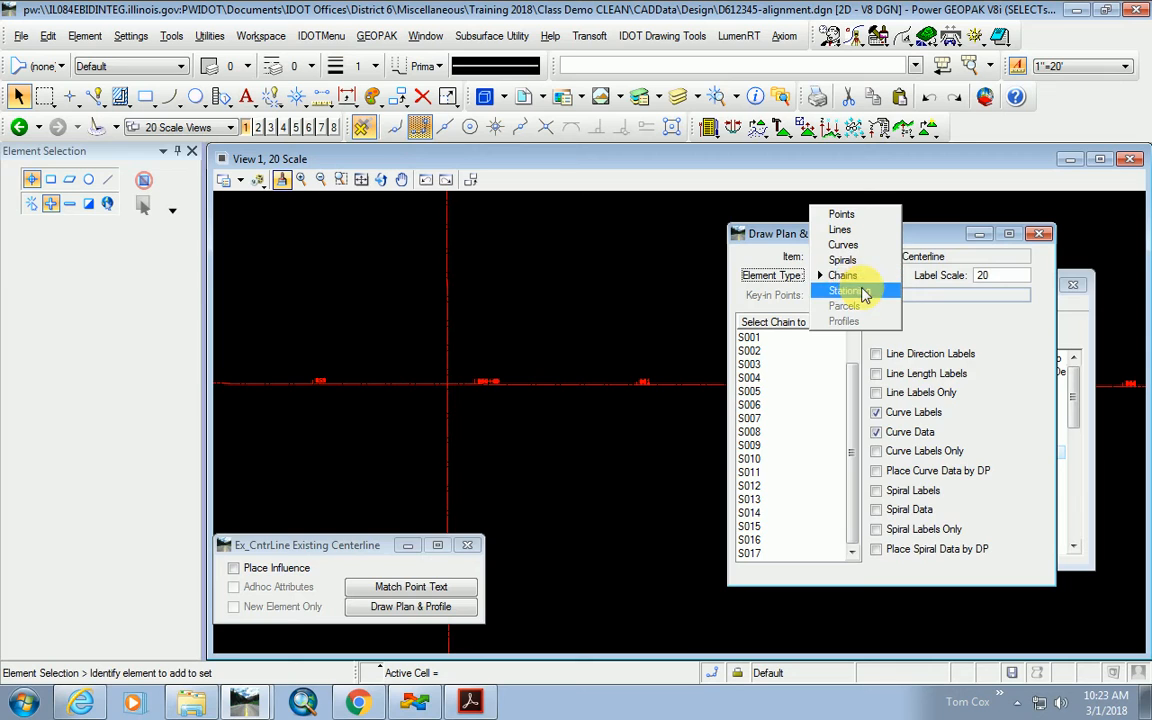
left_click(864, 292)
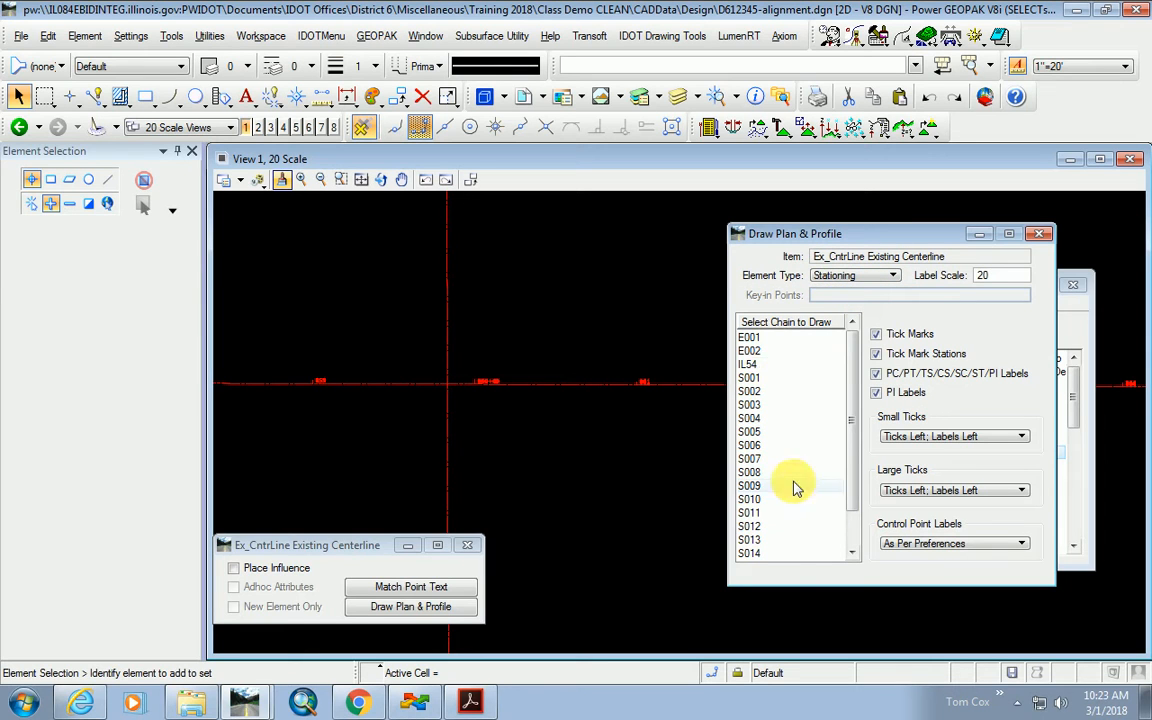
left_click(751, 553)
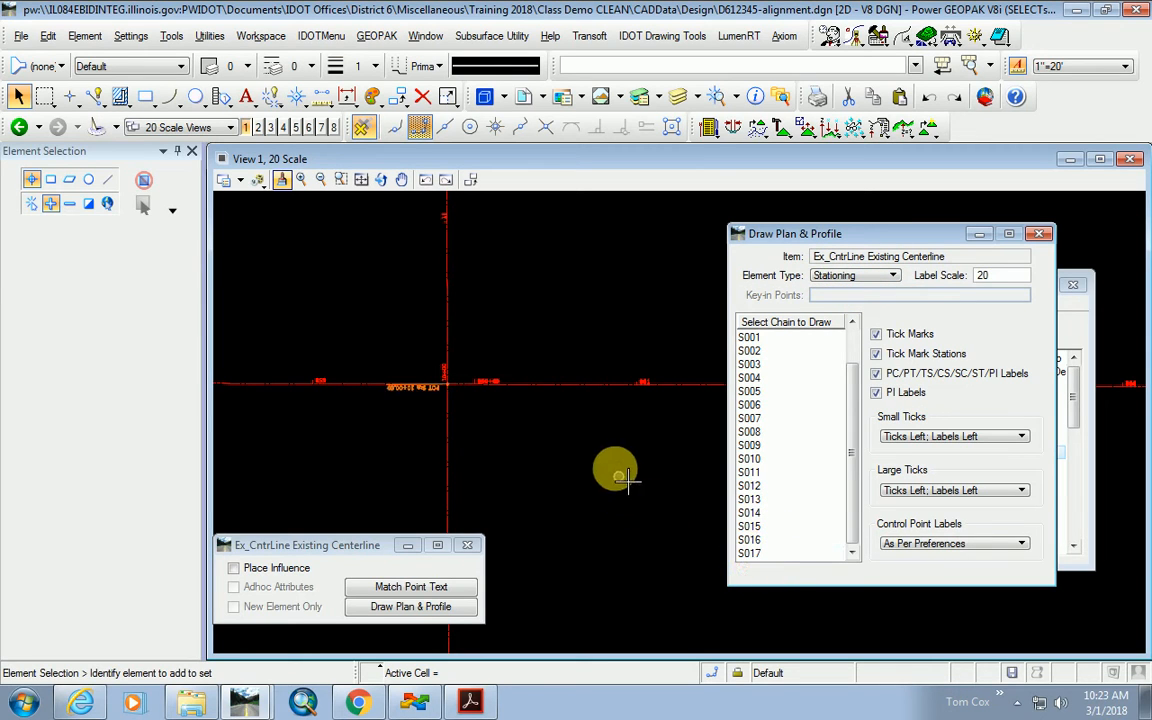
scroll(448, 371, "up", 8)
scroll(448, 371, "down", 6)
scroll(461, 383, "down", 5)
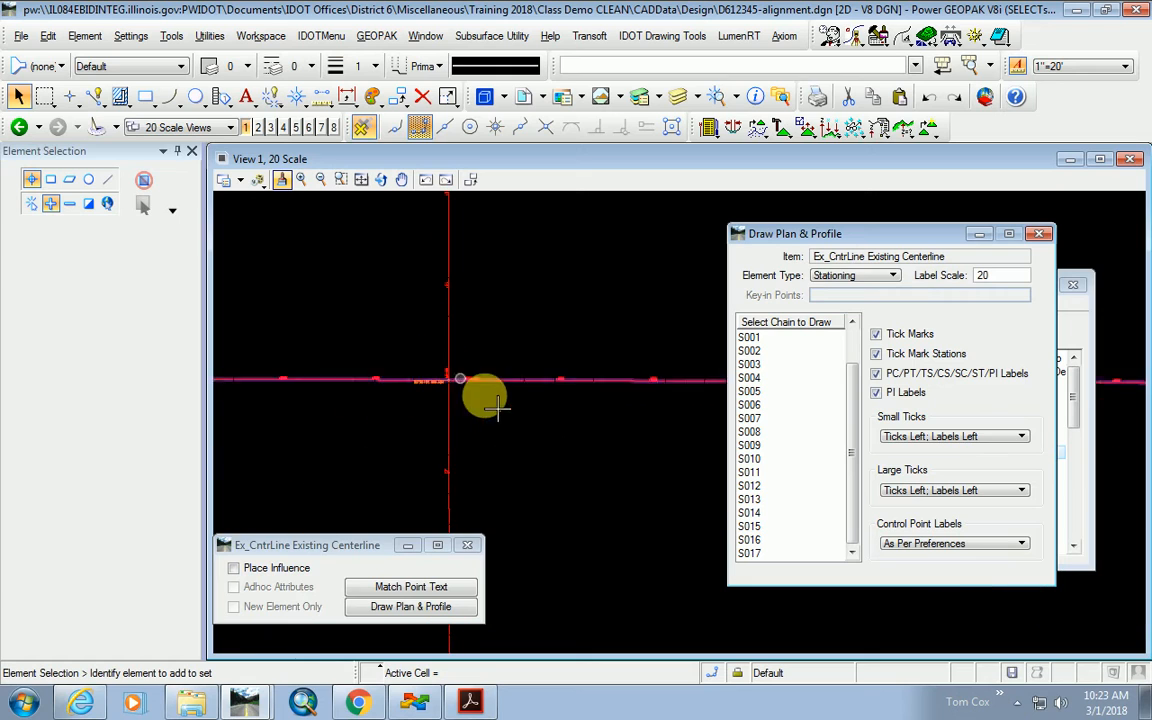
scroll(449, 427, "down", 10)
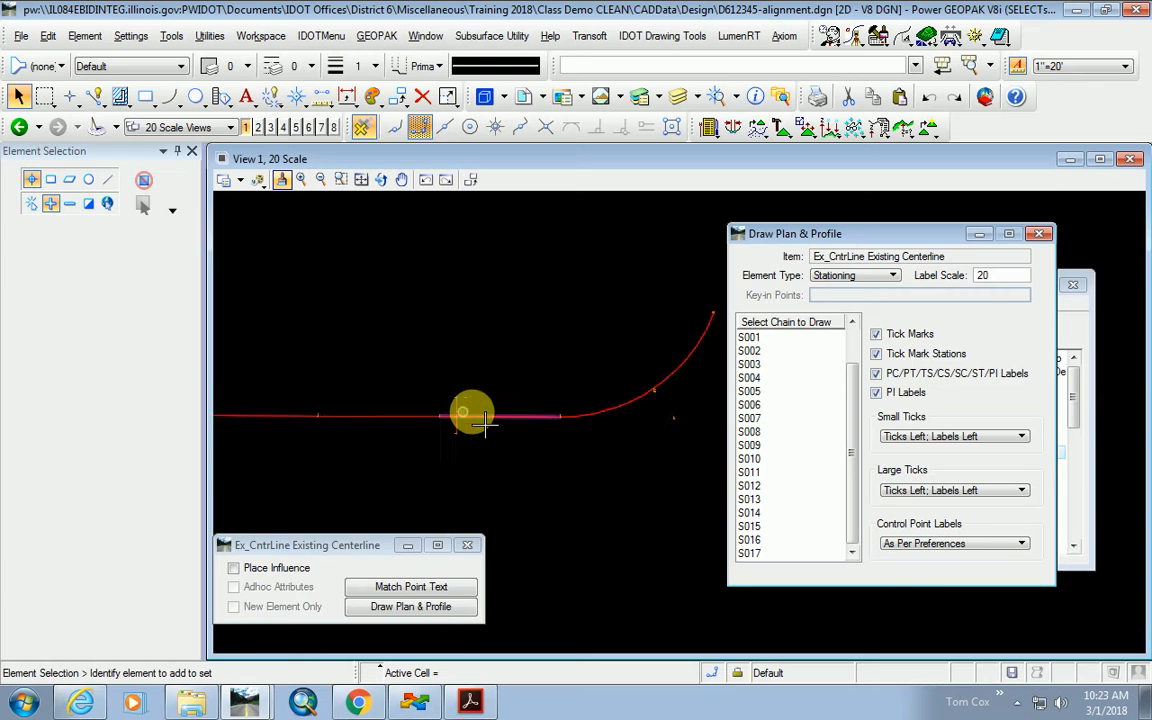
scroll(485, 468, "down", 3)
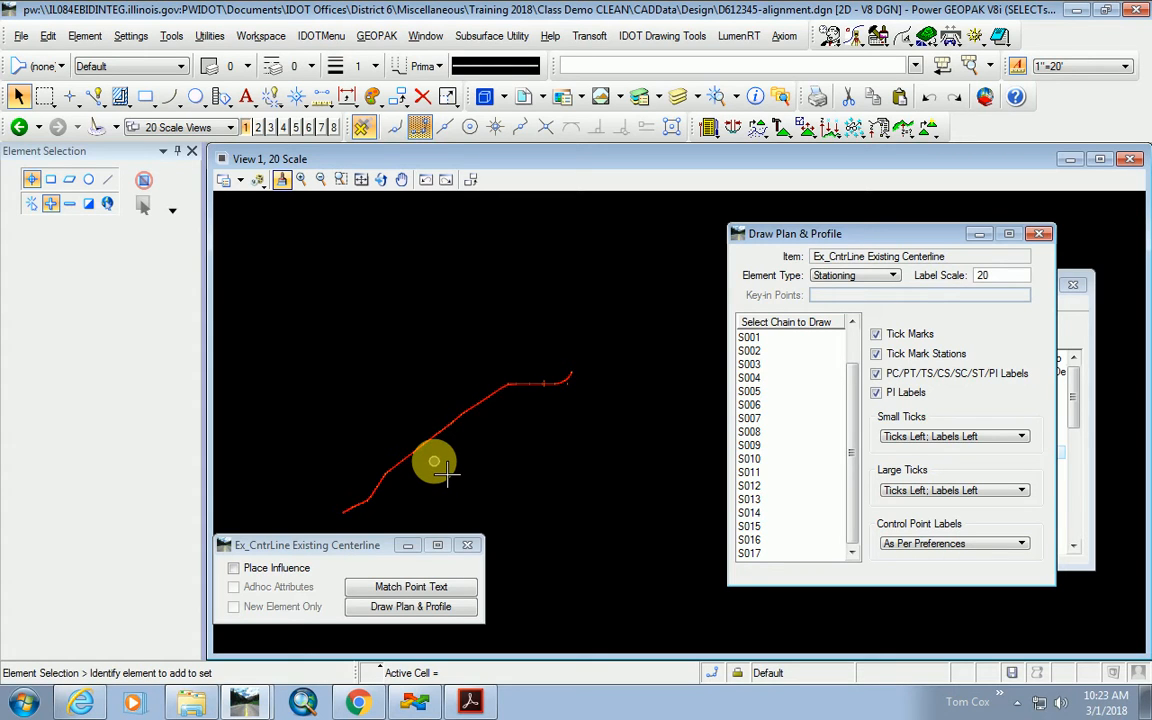
left_click_drag(312, 545, 883, 607)
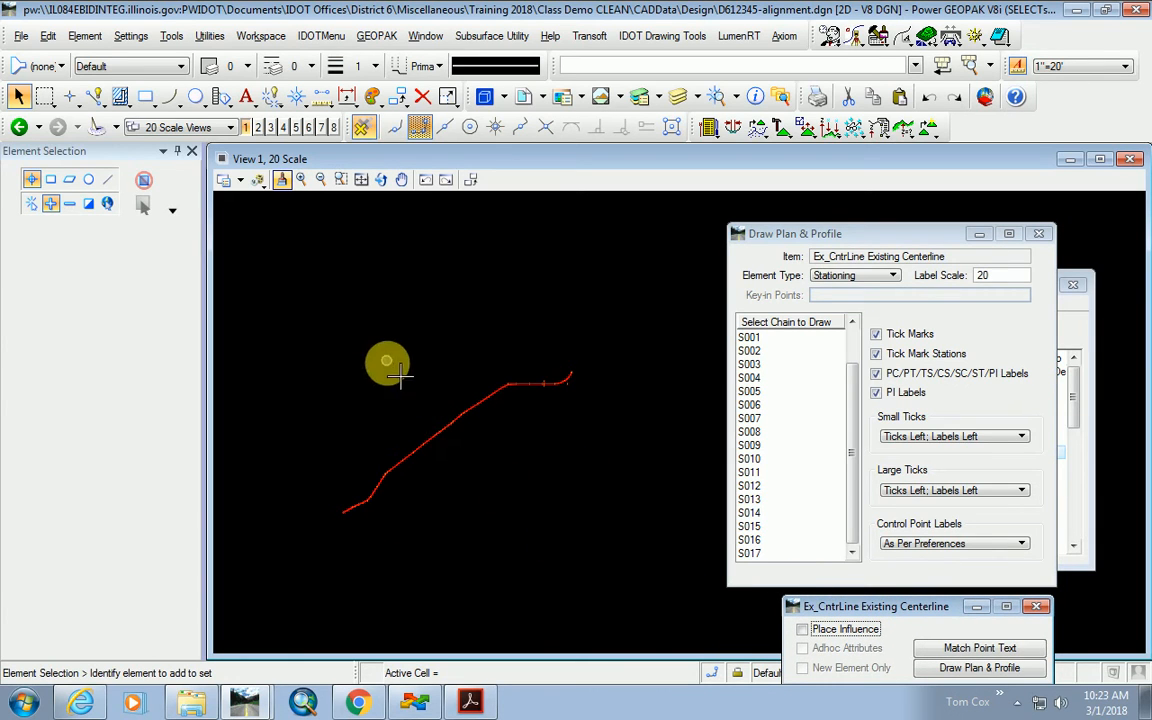
Examine the drawn main centerline and the short side road crossing it, along with their stationing.
scroll(527, 377, "up", 3)
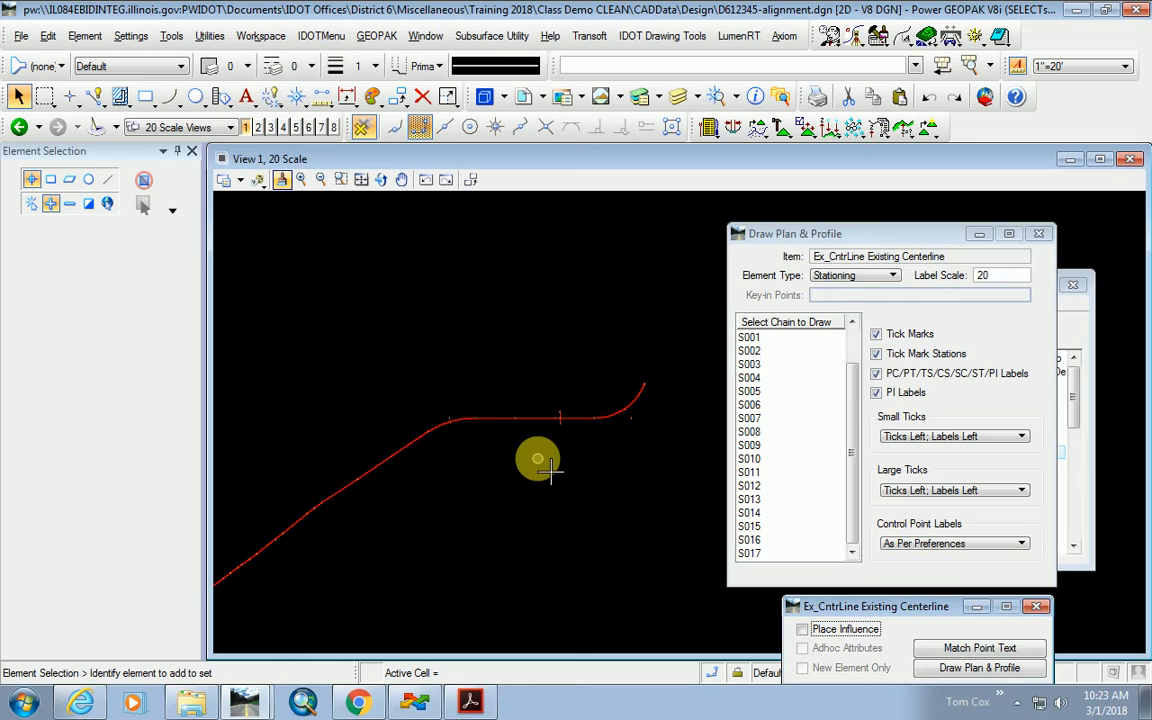
scroll(582, 423, "up", 2)
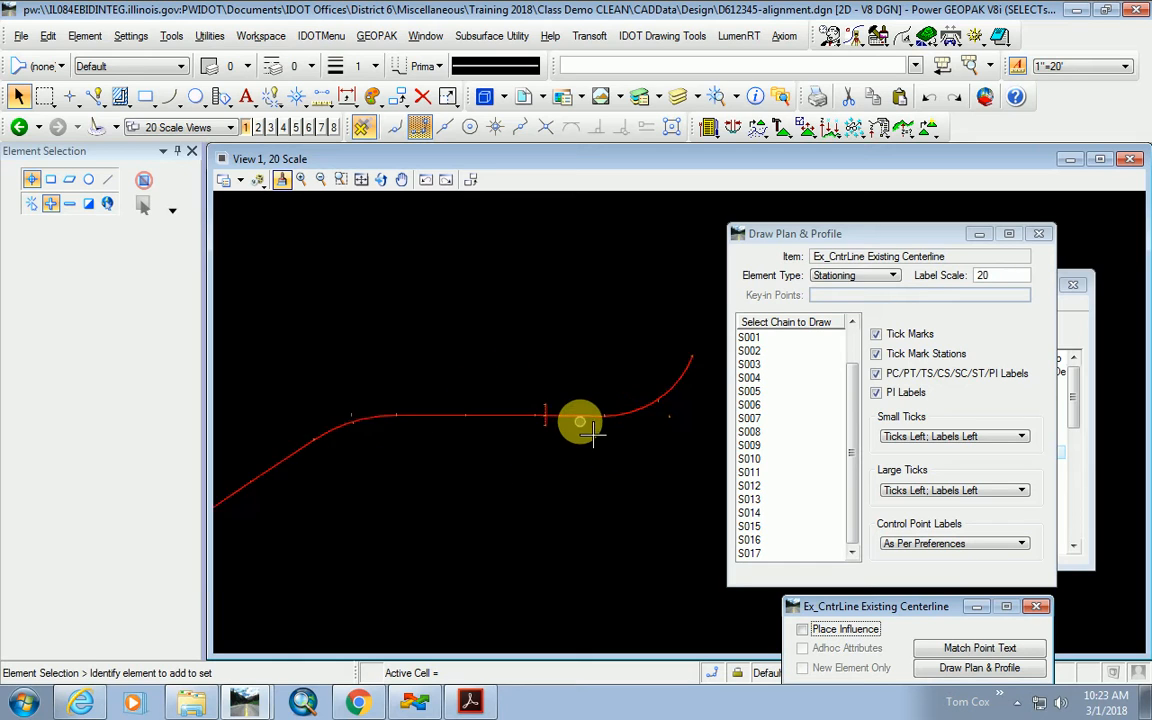
scroll(512, 424, "down", 1)
scroll(432, 445, "up", 1)
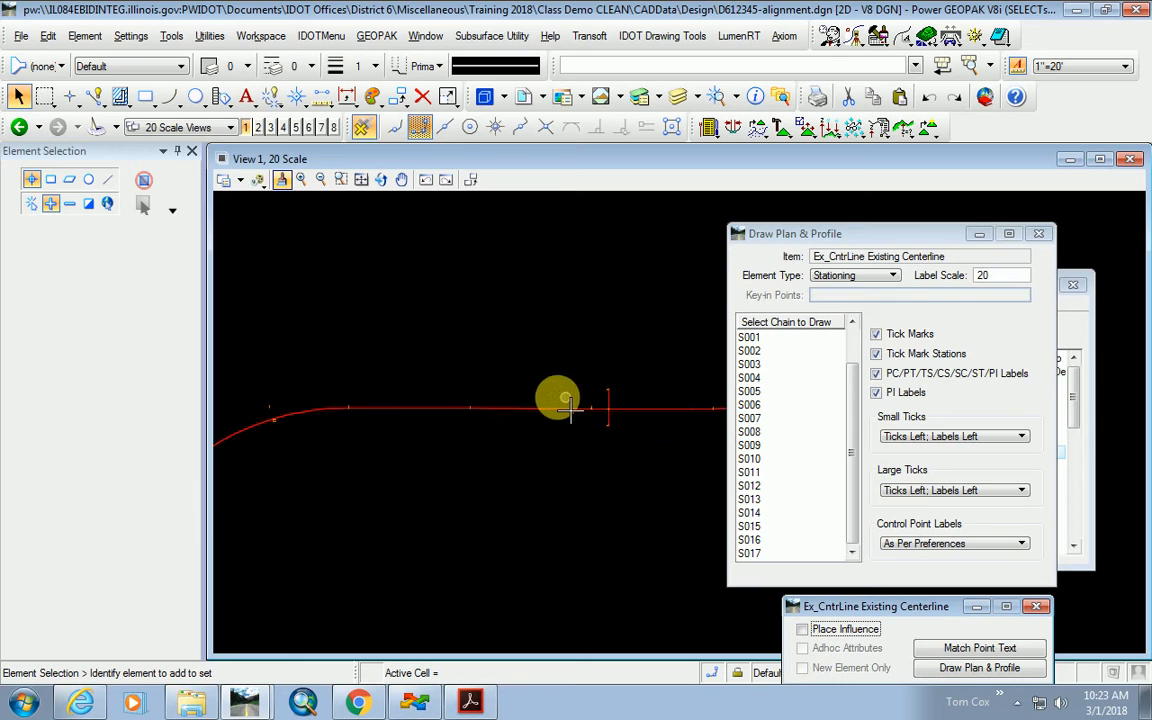
scroll(408, 420, "down", 2)
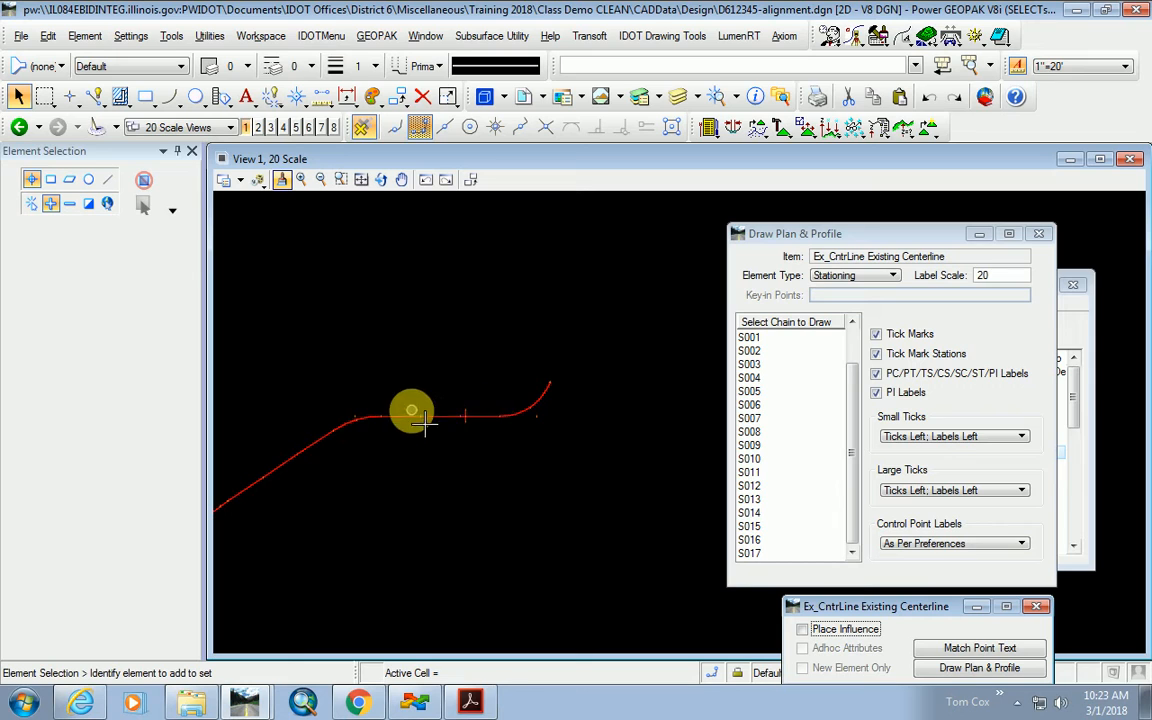
scroll(497, 418, "down", 1)
scroll(495, 418, "down", 2)
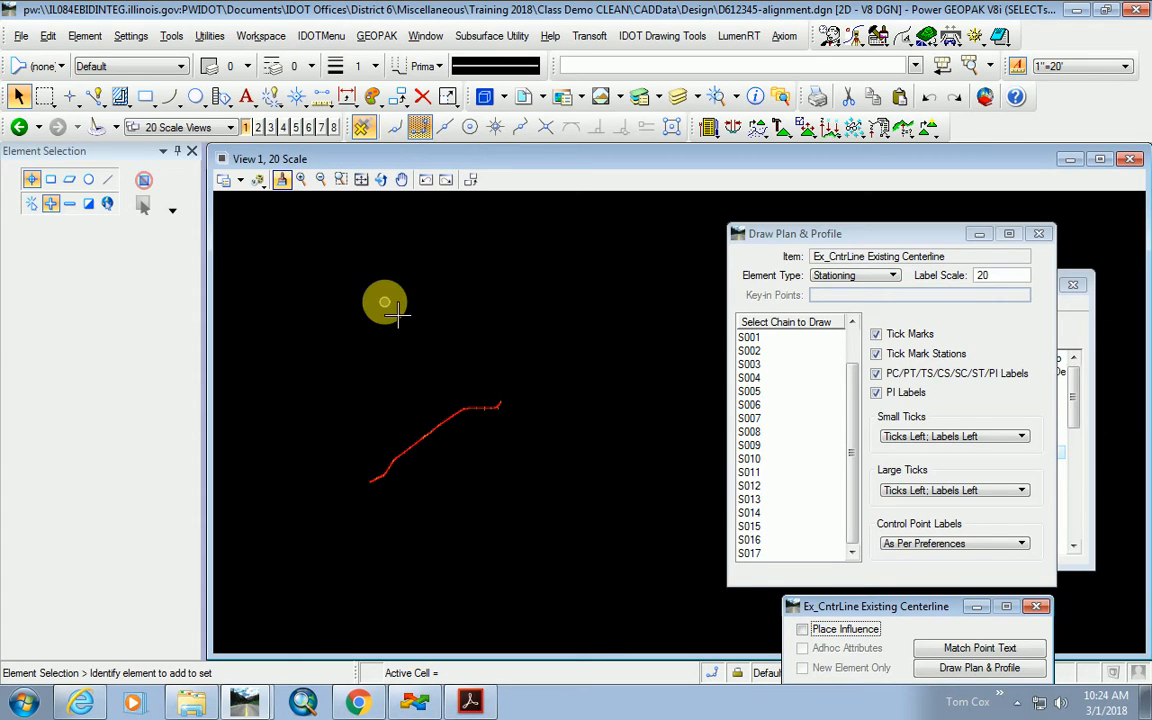
Place a block fence in Clip mode around the long diagonal stretch of the centerline, ending at the bend before the side road.
left_click(42, 100)
left_click(40, 104)
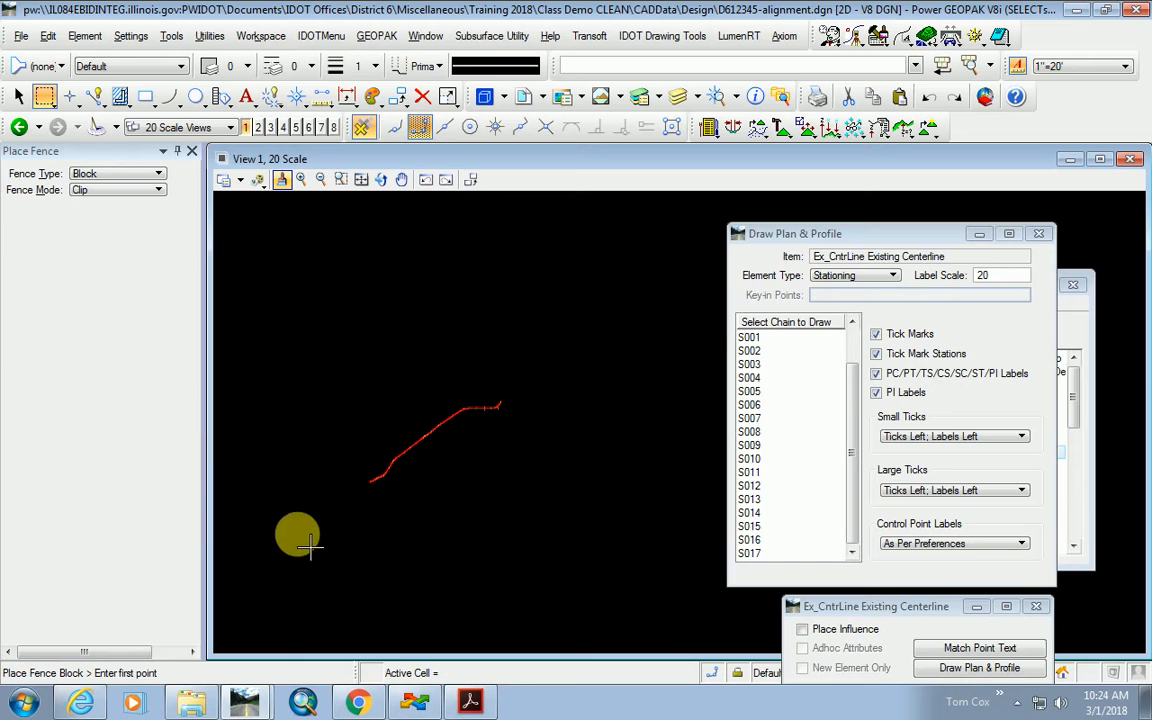
left_click(354, 497)
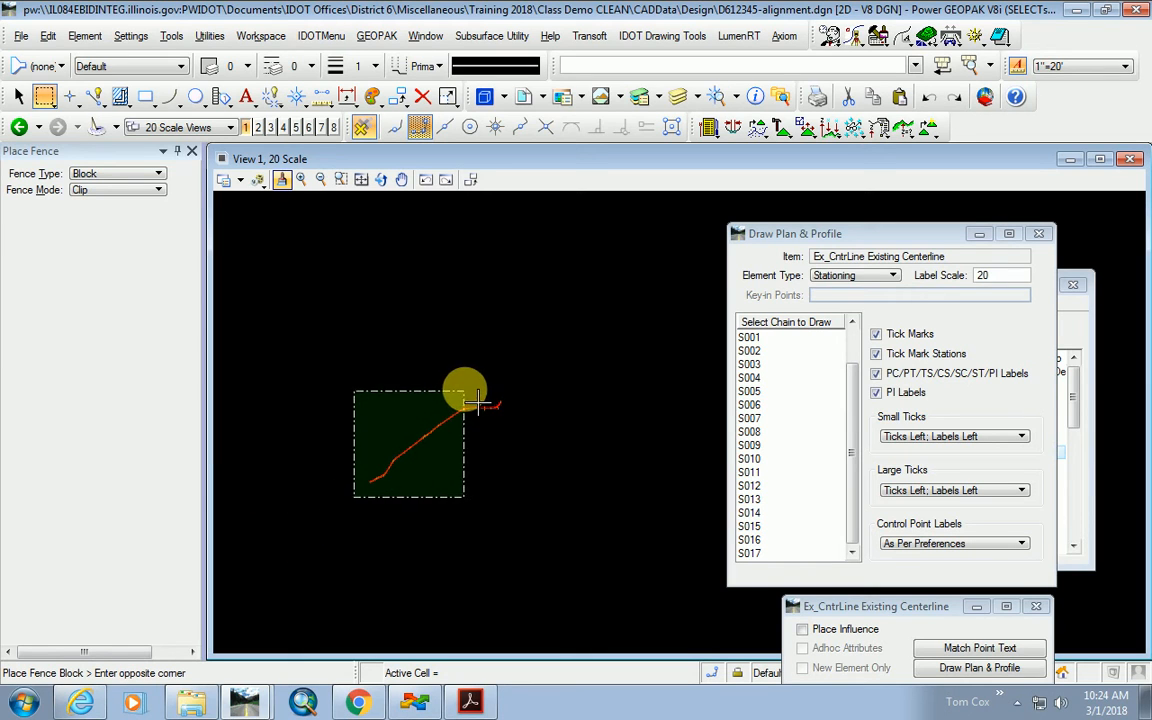
left_click(466, 391)
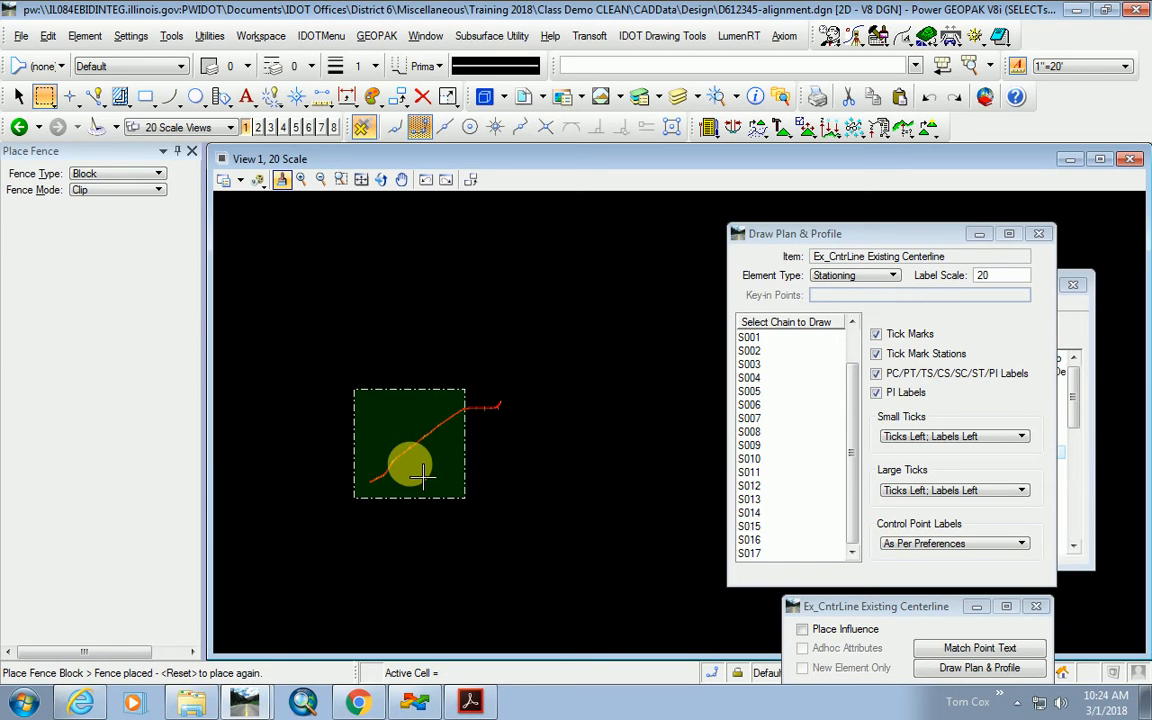
left_click(95, 190)
left_click(95, 192)
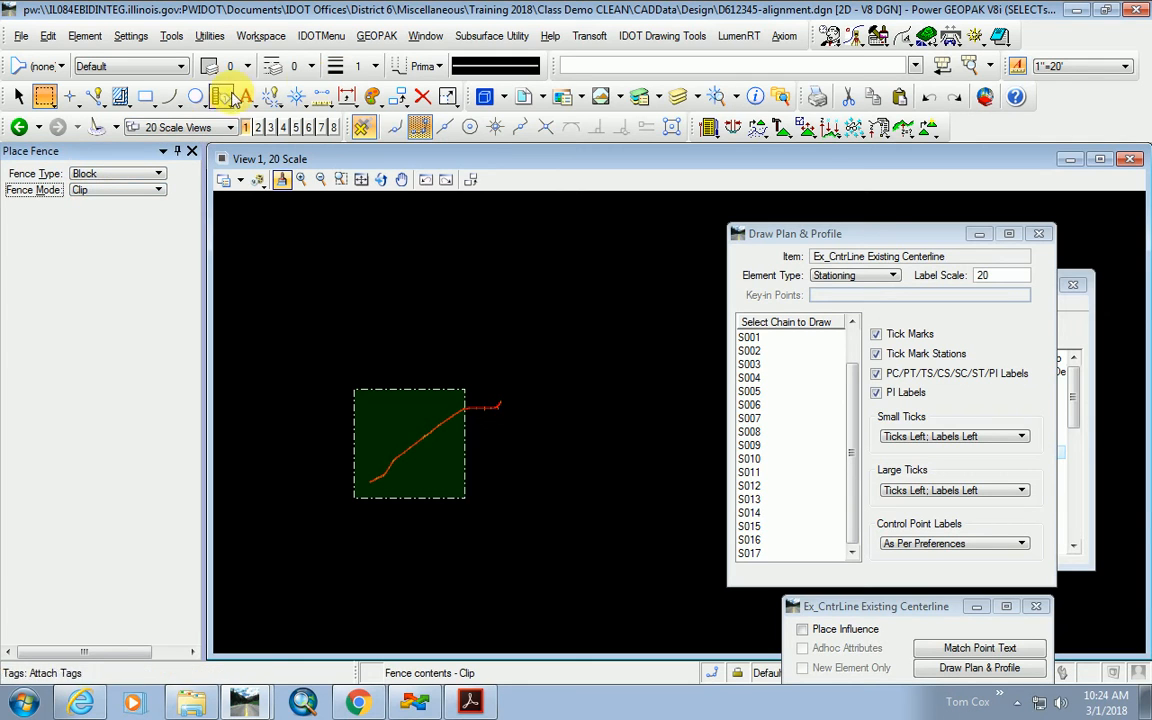
Delete the fence contents to remove the diagonal stretch of centerline, and clear the fence.
left_click(44, 96)
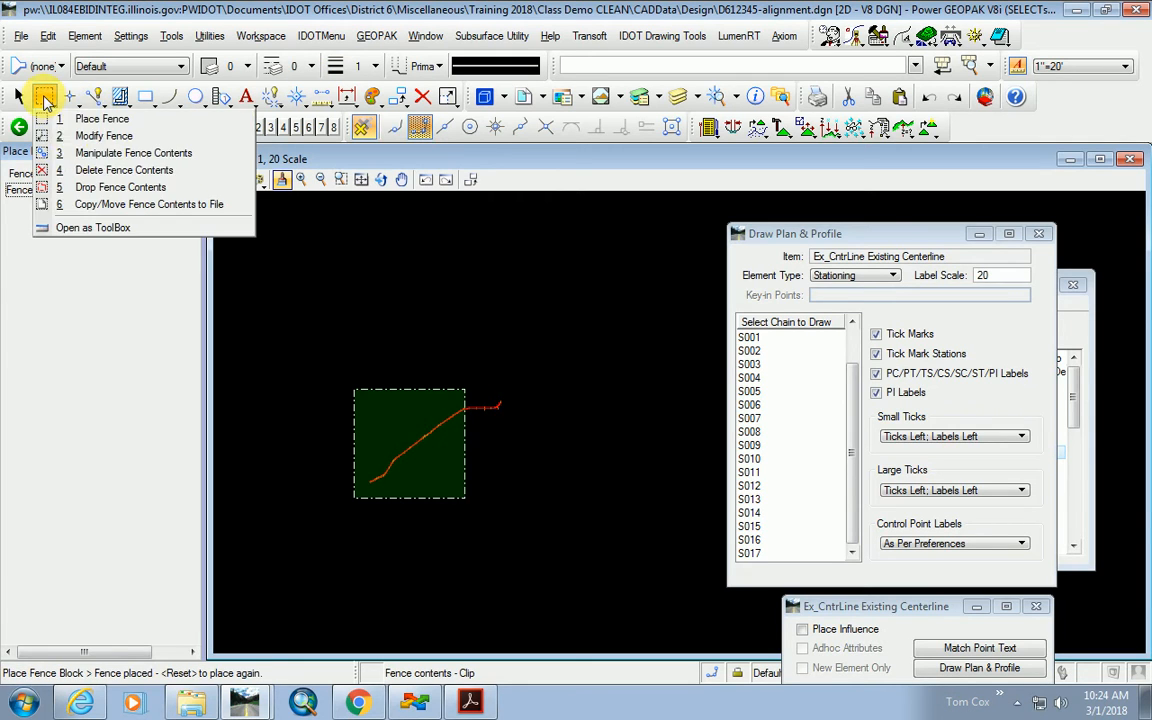
left_click(110, 170)
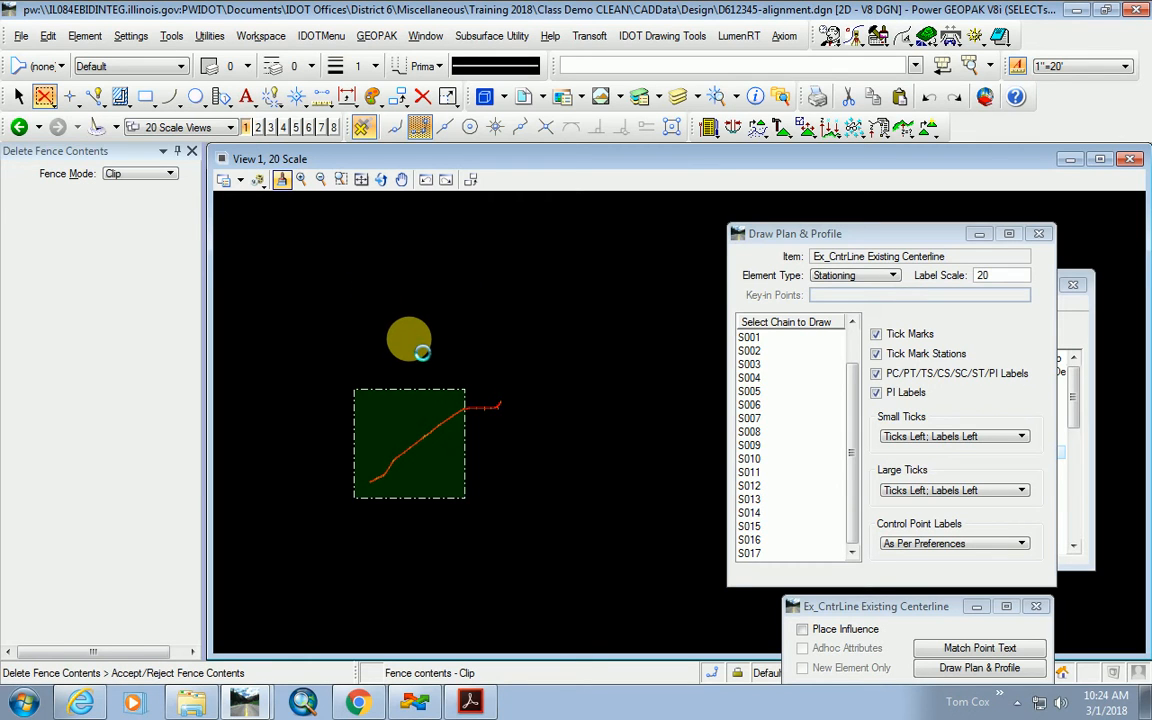
left_click(44, 97)
left_click(100, 118)
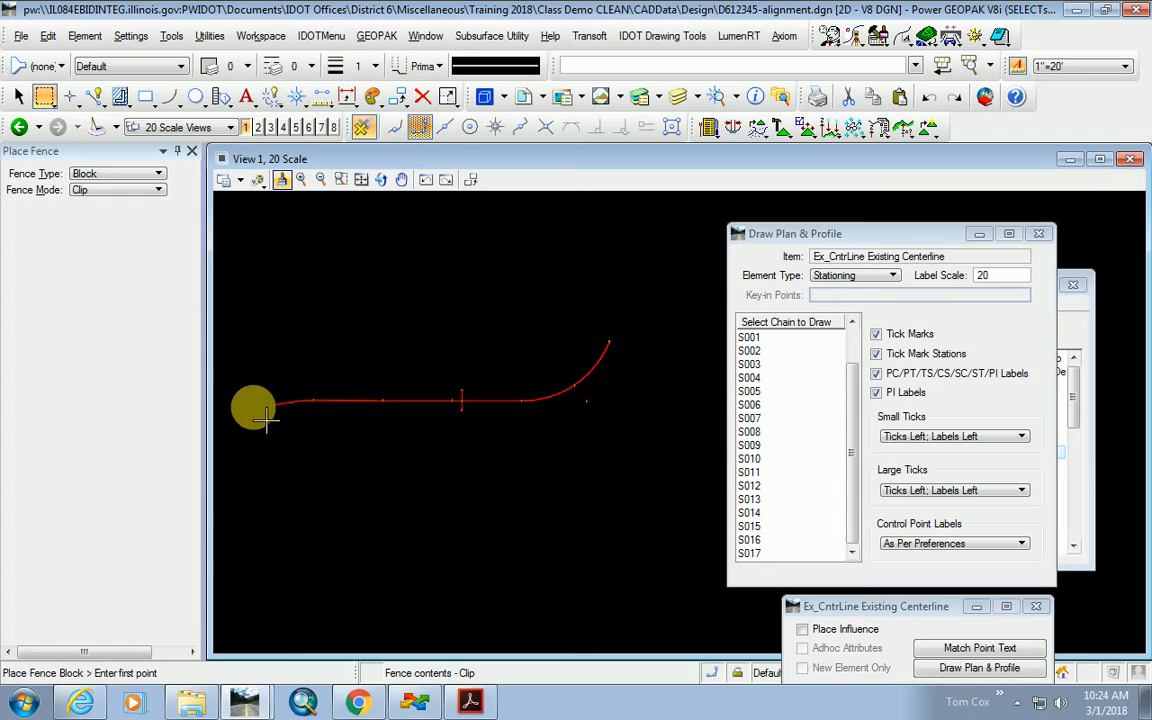
Examine the remaining centerline from its clipped end to the final curve, including the side road crossing and tick marks.
scroll(463, 412, "up", 5)
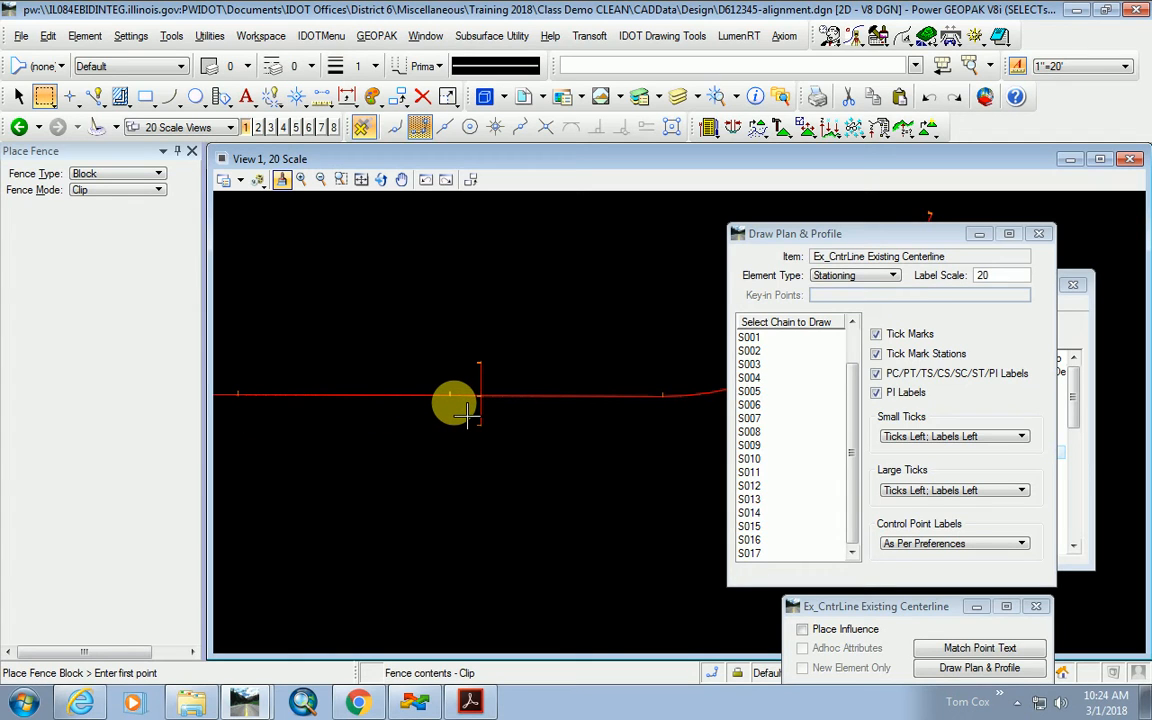
scroll(470, 408, "down", 4)
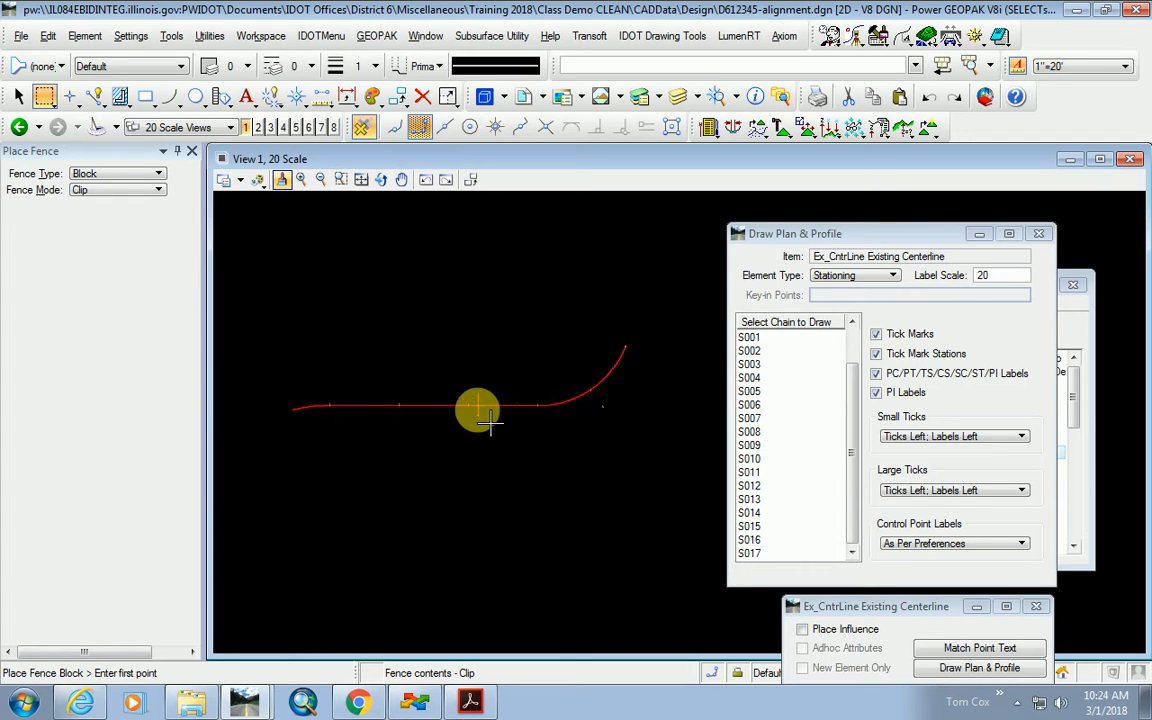
scroll(410, 425, "up", 5)
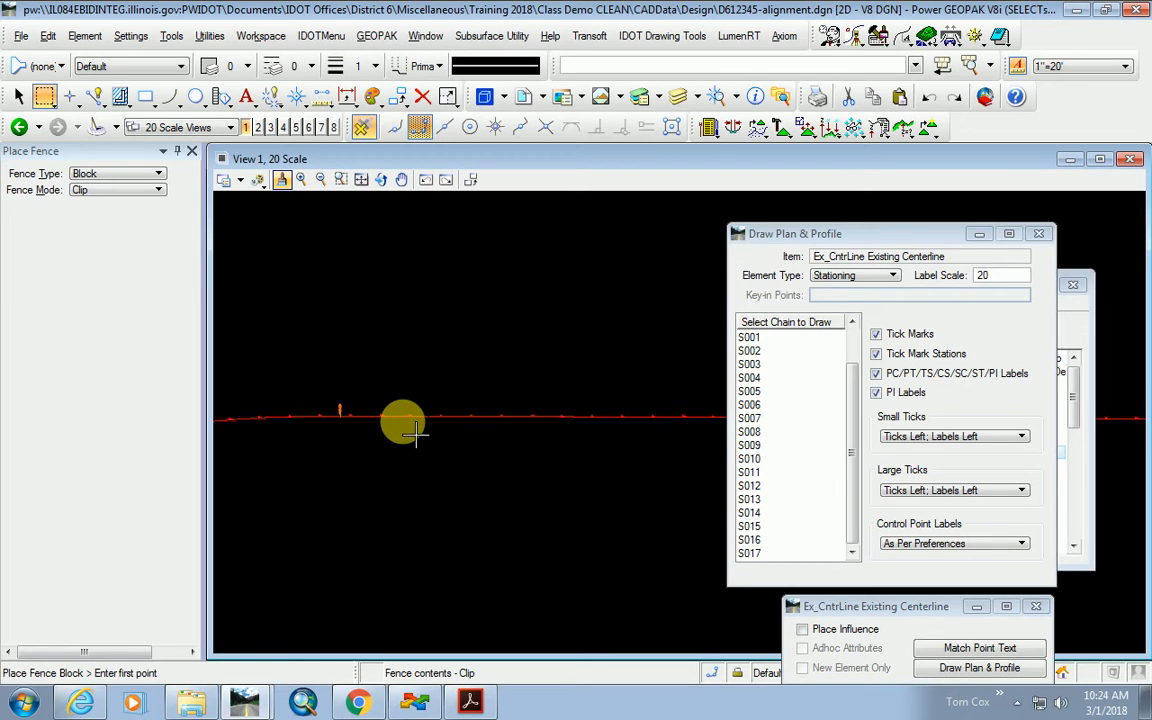
scroll(453, 426, "down", 5)
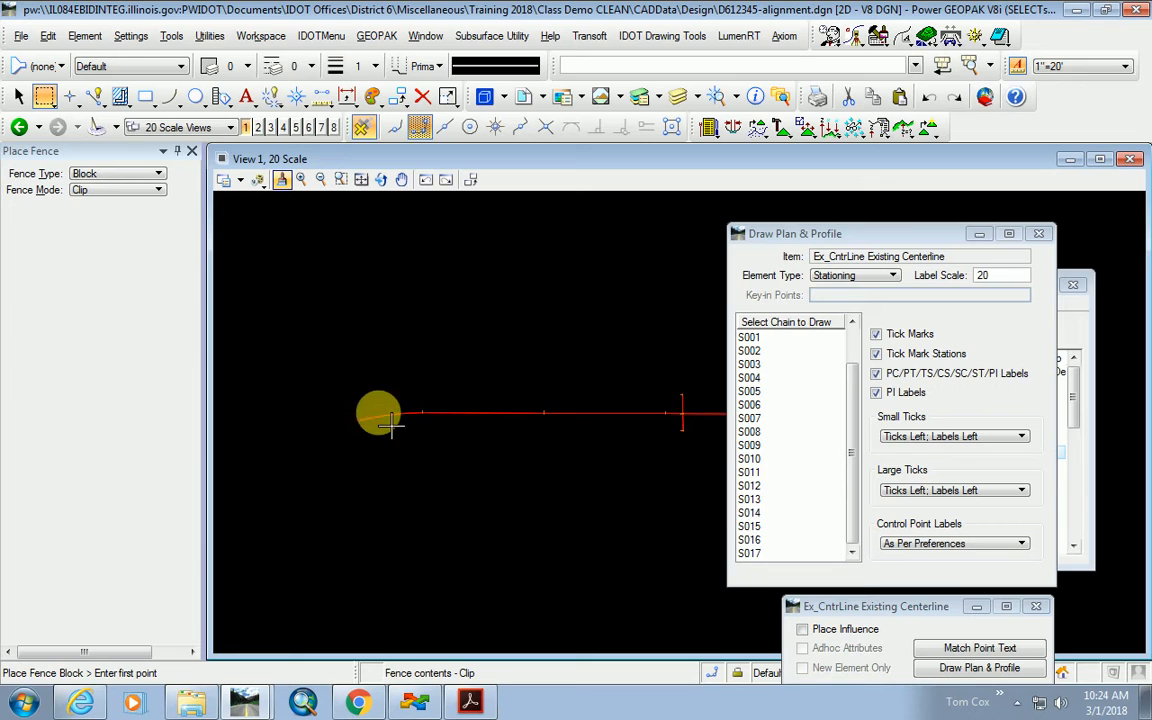
scroll(345, 435, "down", 2)
scroll(460, 445, "up", 2)
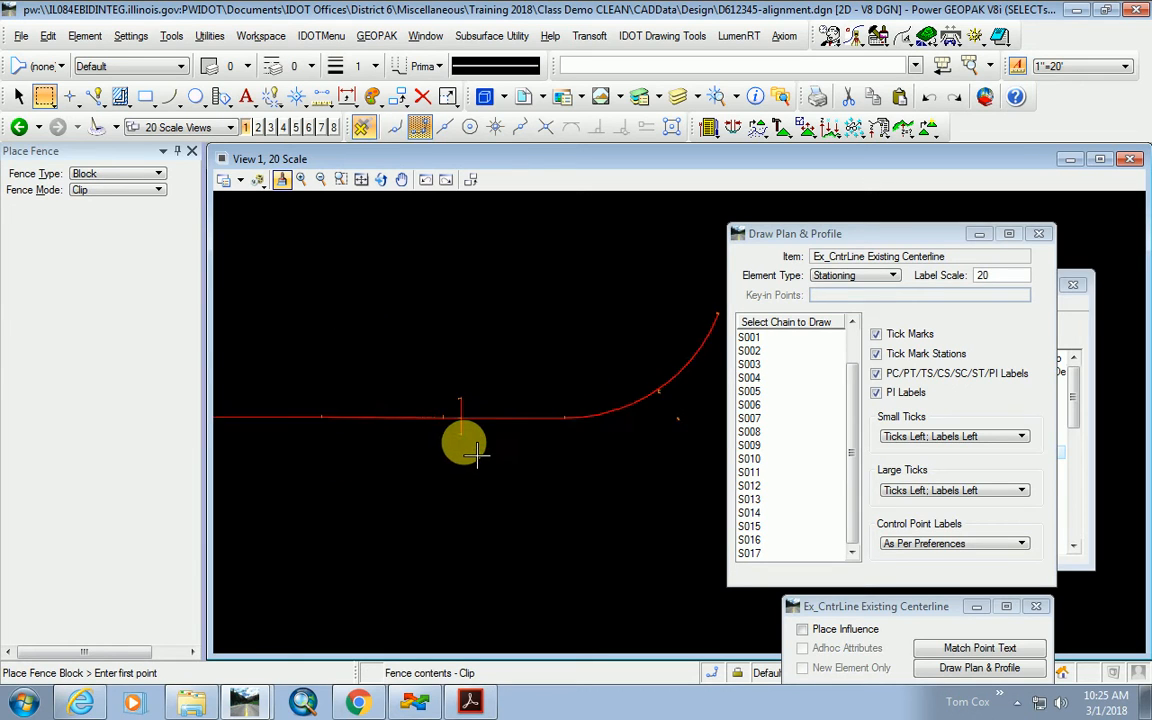
scroll(500, 445, "down", 7)
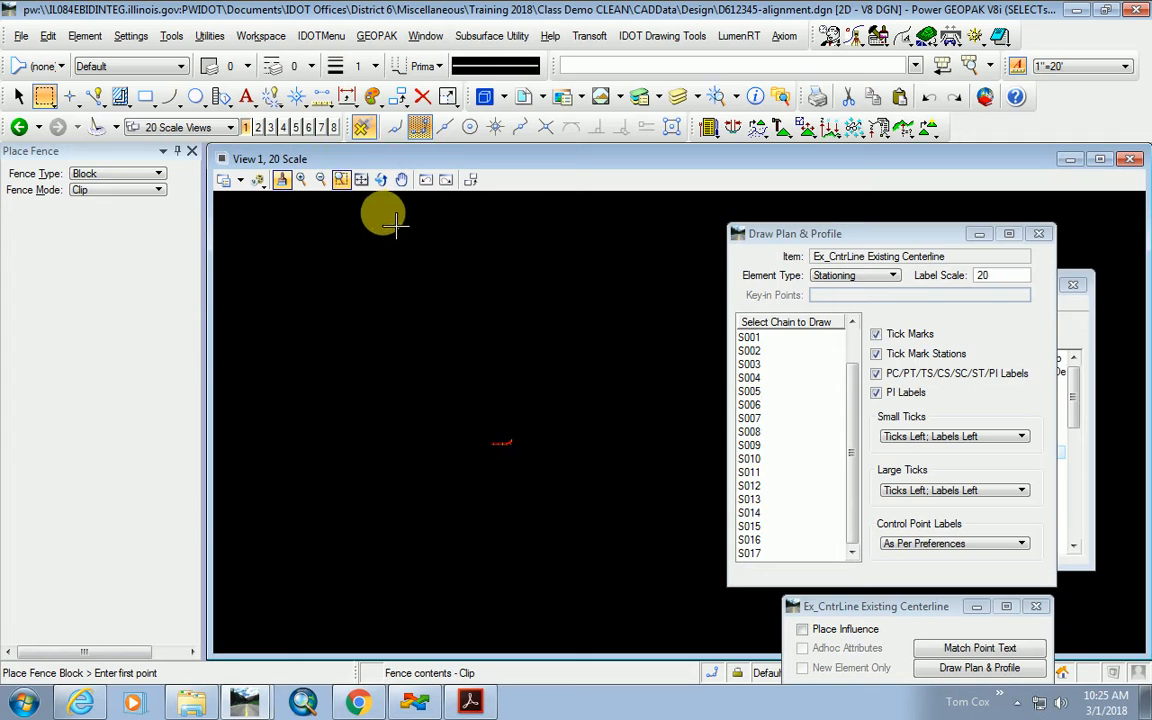
left_click(361, 181)
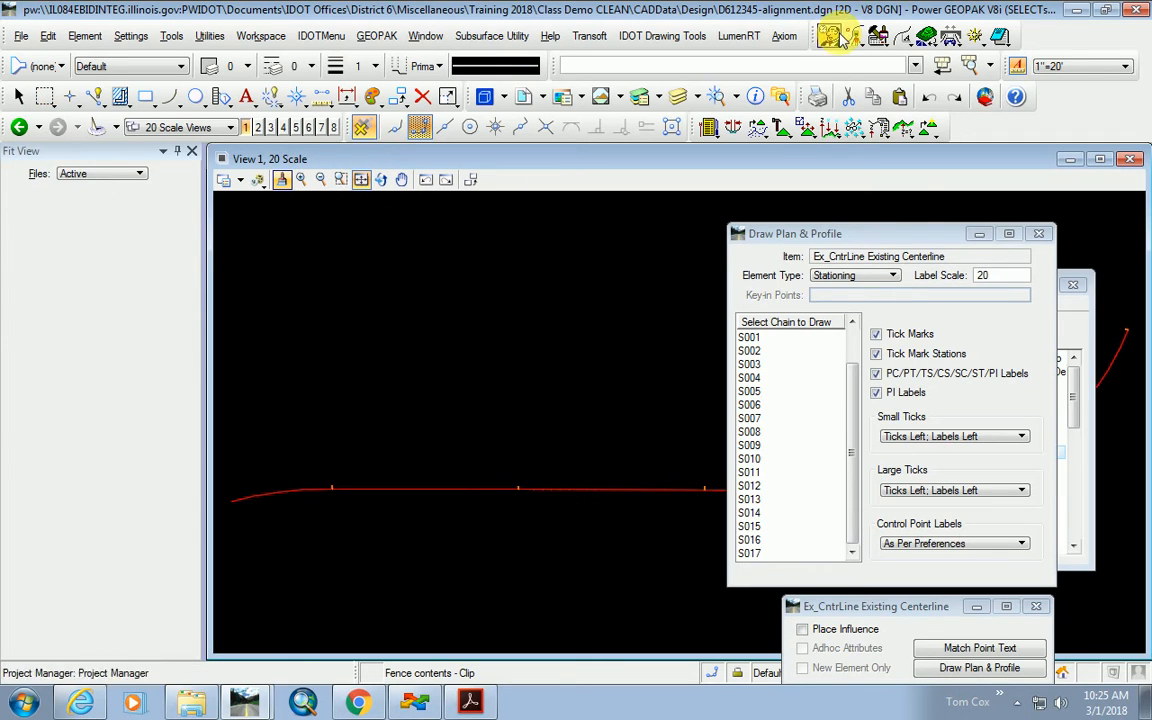
scroll(580, 342, "down", 2)
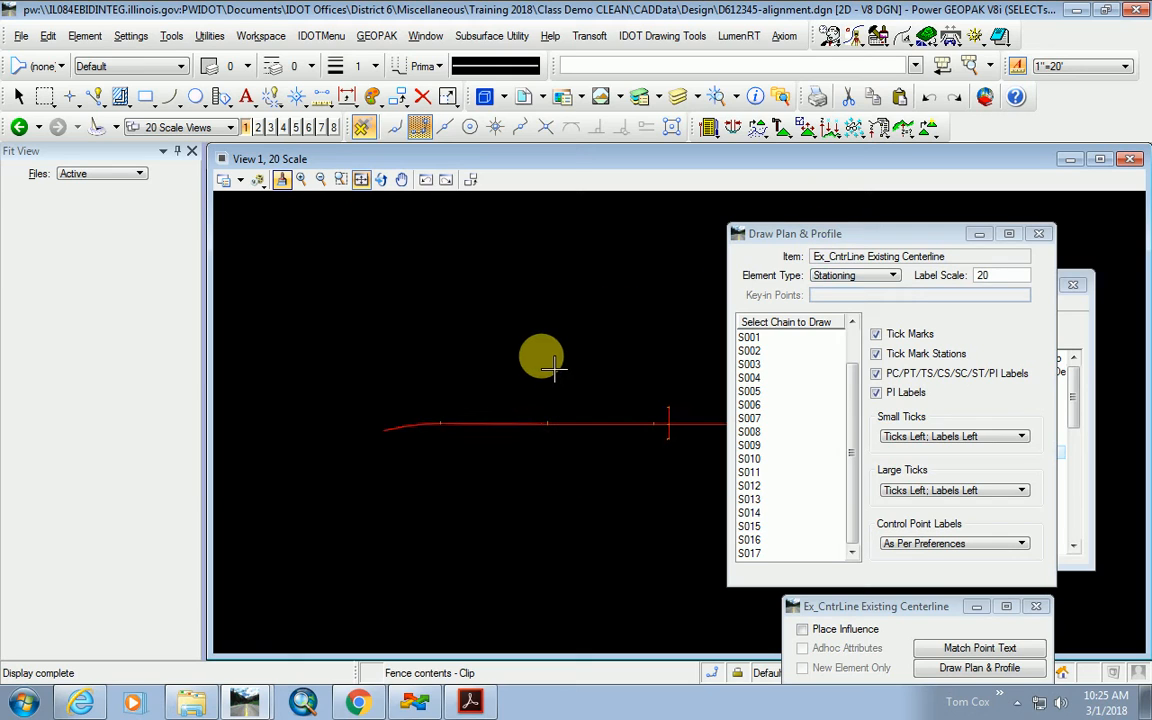
scroll(396, 445, "down", 1)
scroll(573, 439, "up", 2)
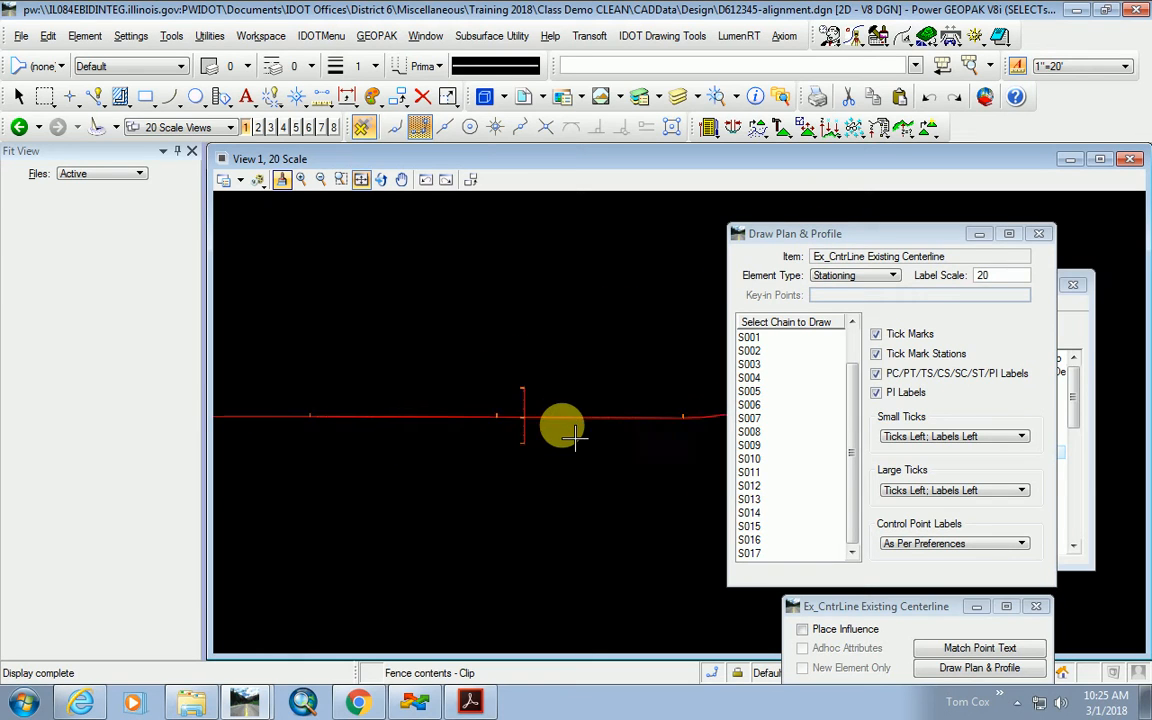
scroll(481, 448, "down", 2)
scroll(481, 447, "up", 2)
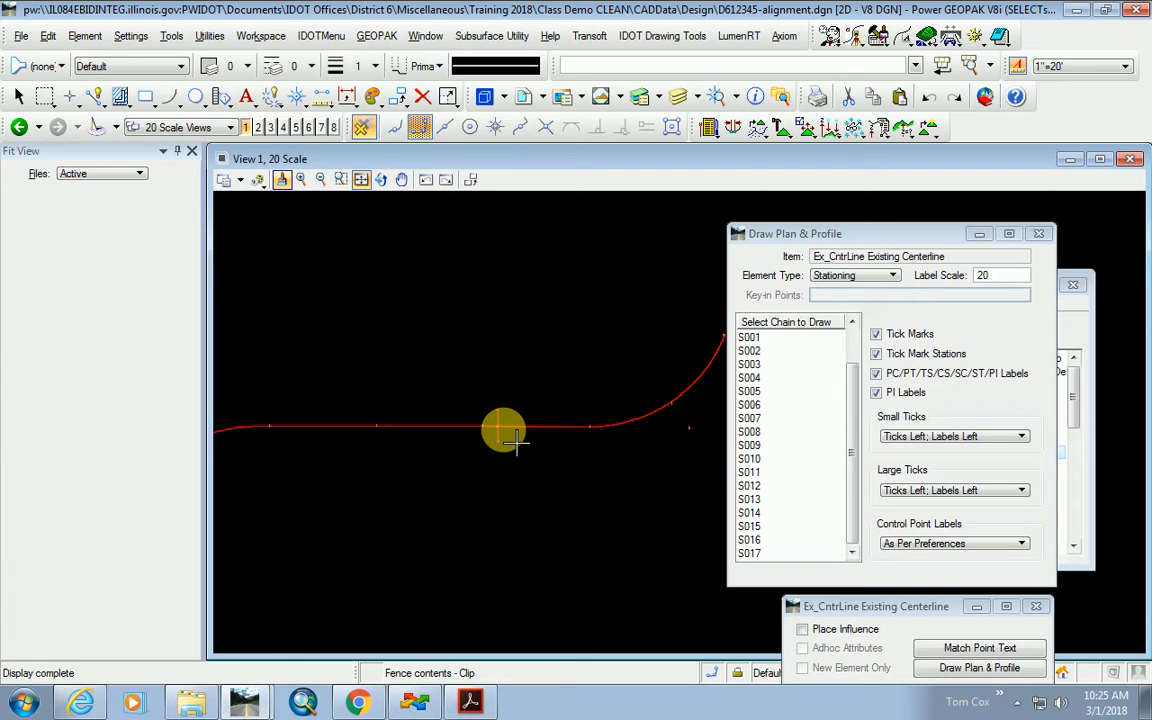
Move the Draw Plan & Profile and Design and Computation Manager dialogs clear of the fitted alignment and save the drawing settings.
left_click(361, 179)
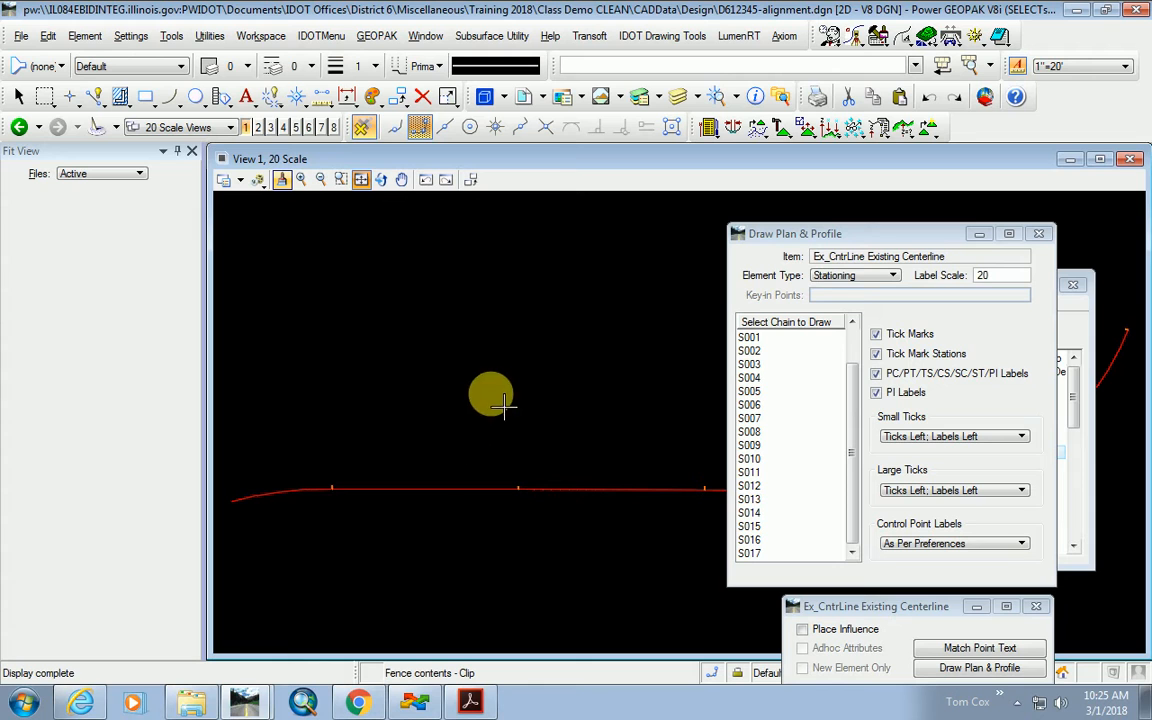
mouse_move(795, 233)
left_mouse_down()
mouse_move(933, 404)
mouse_move(942, 469)
left_mouse_up()
mouse_move(874, 287)
left_mouse_down()
mouse_move(919, 206)
mouse_move(916, 178)
left_mouse_up()
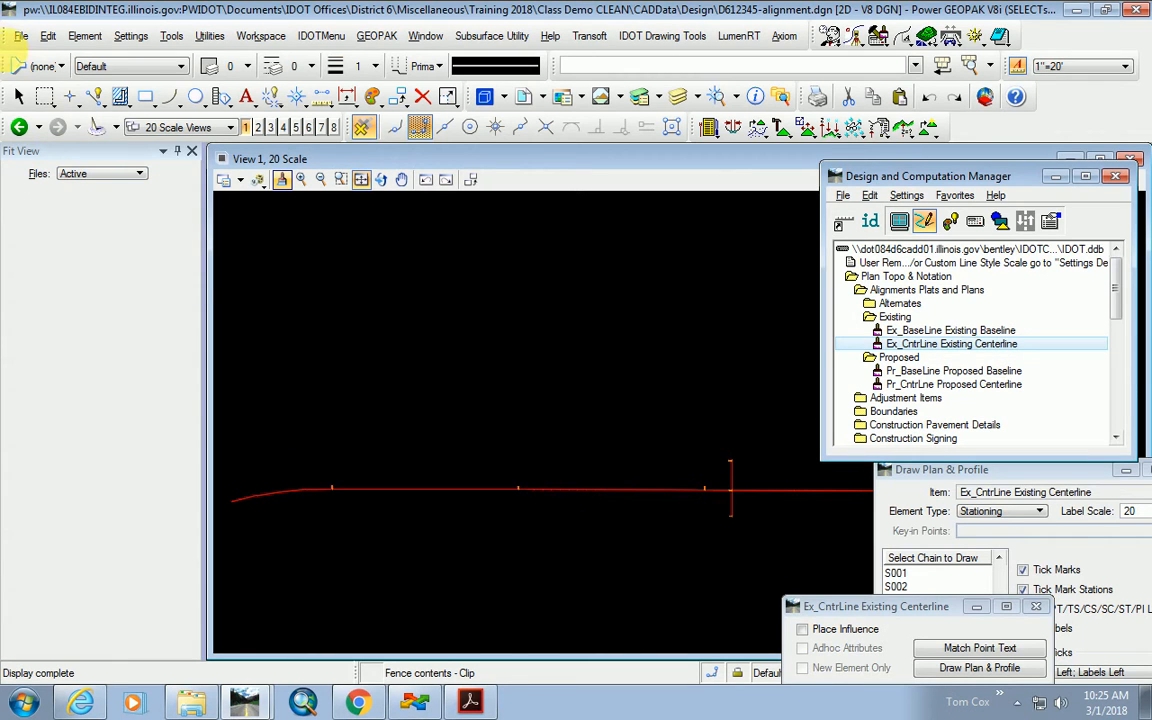
left_click(16, 37)
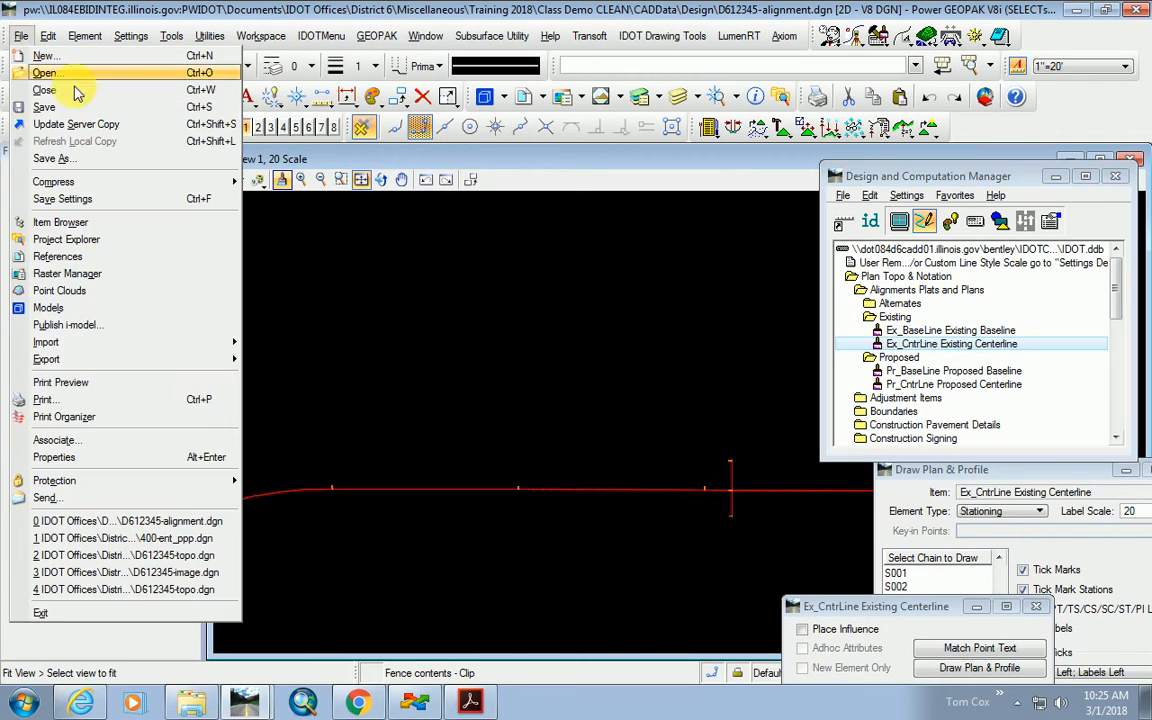
left_click(79, 203)
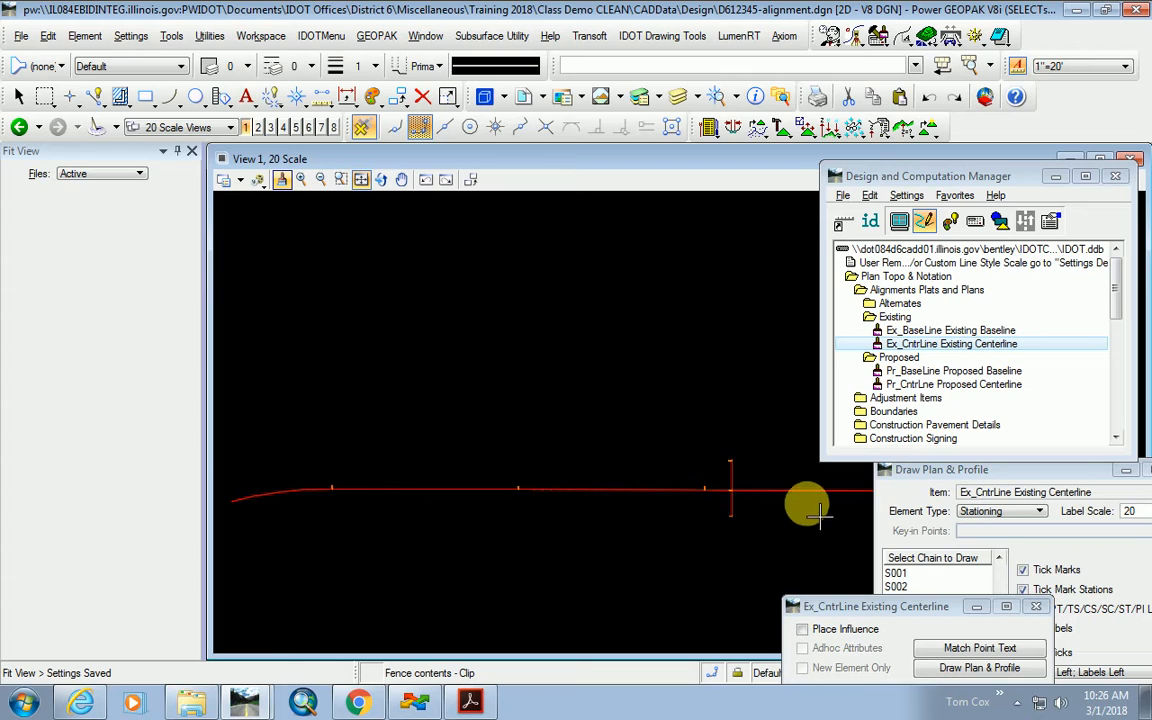
Inspect the side road crossing and the overall extent of the trimmed centerline.
scroll(812, 510, "up", 3)
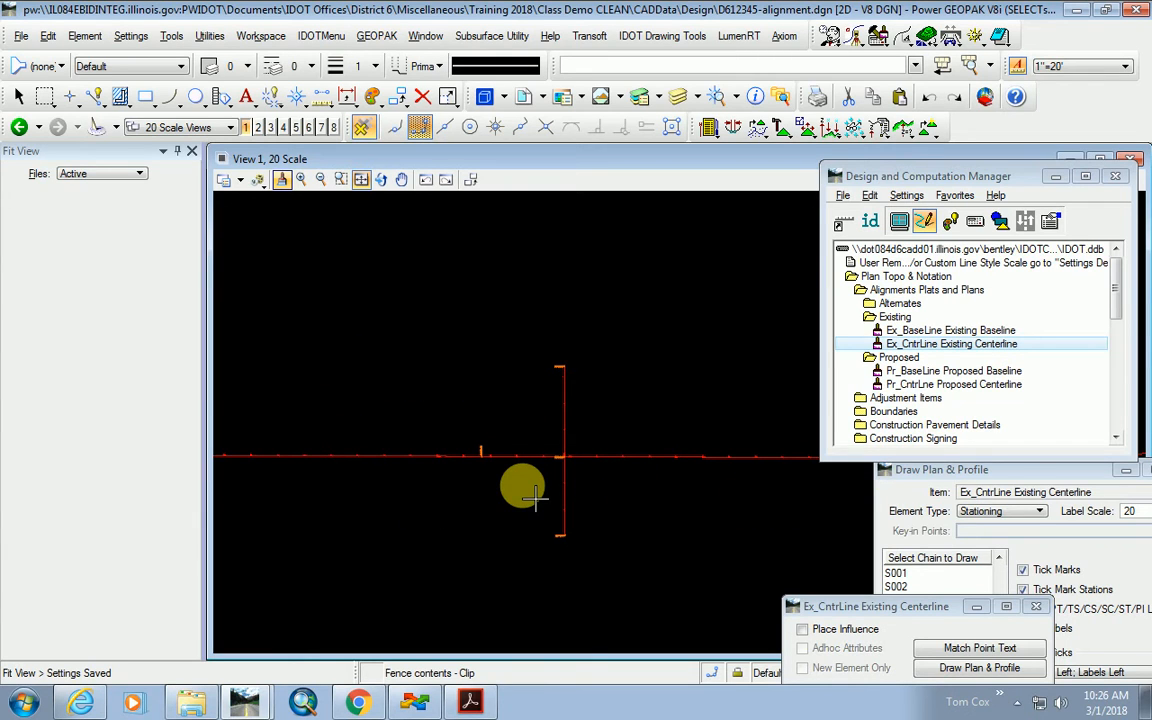
scroll(549, 500, "down", 2)
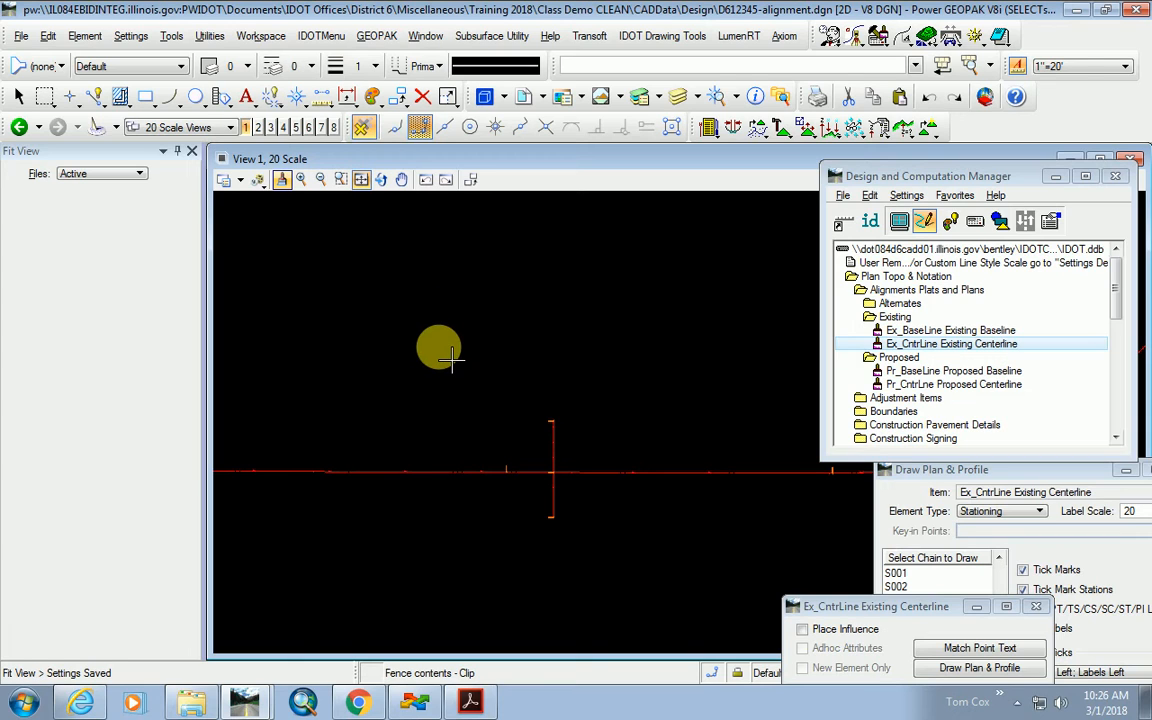
scroll(600, 370, "down", 1)
scroll(565, 462, "down", 1)
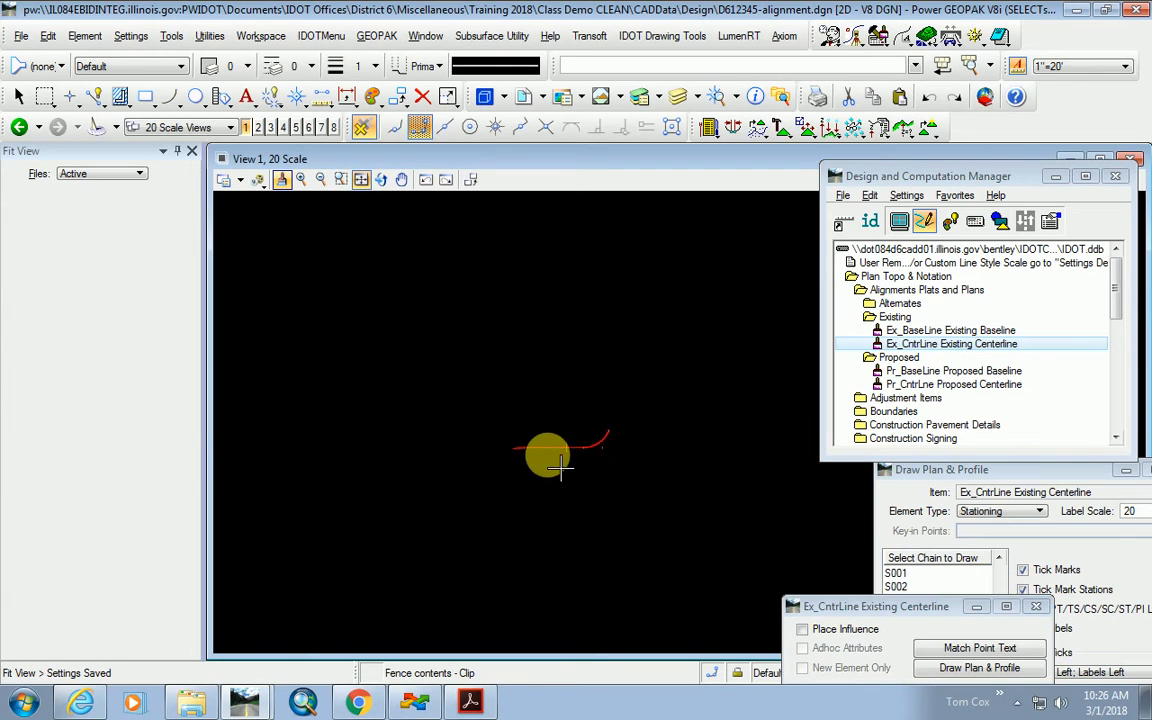
scroll(588, 455, "down", 2)
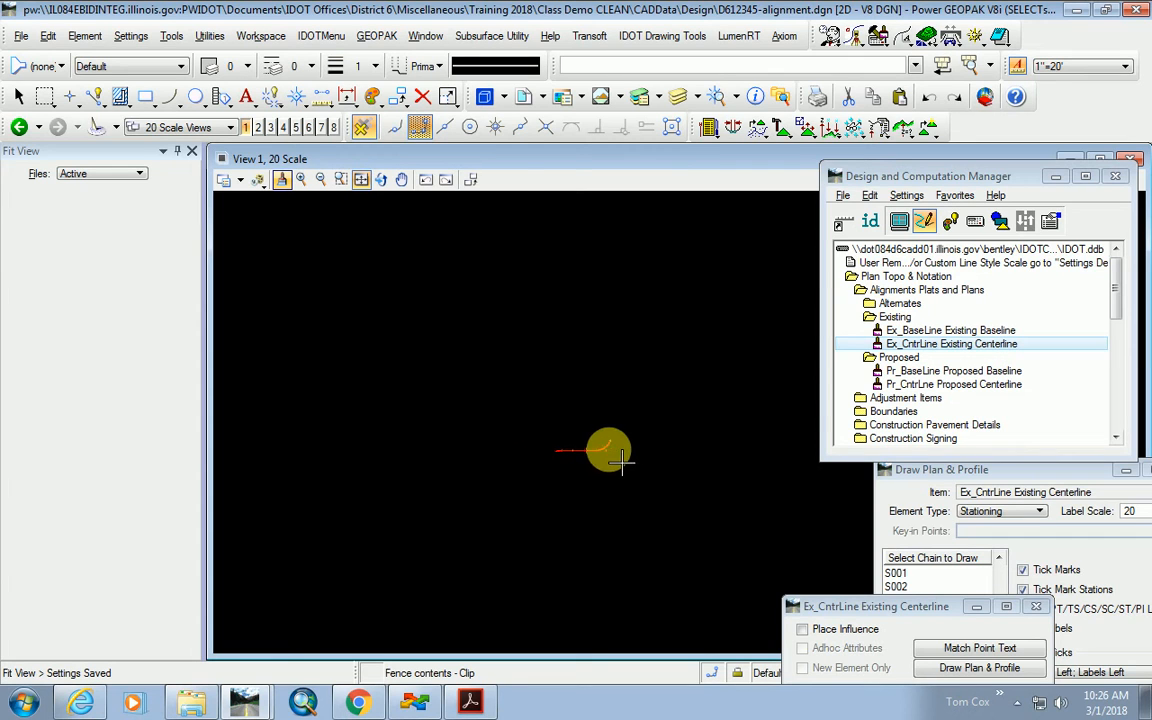
scroll(560, 452, "up", 4)
scroll(514, 486, "down", 4)
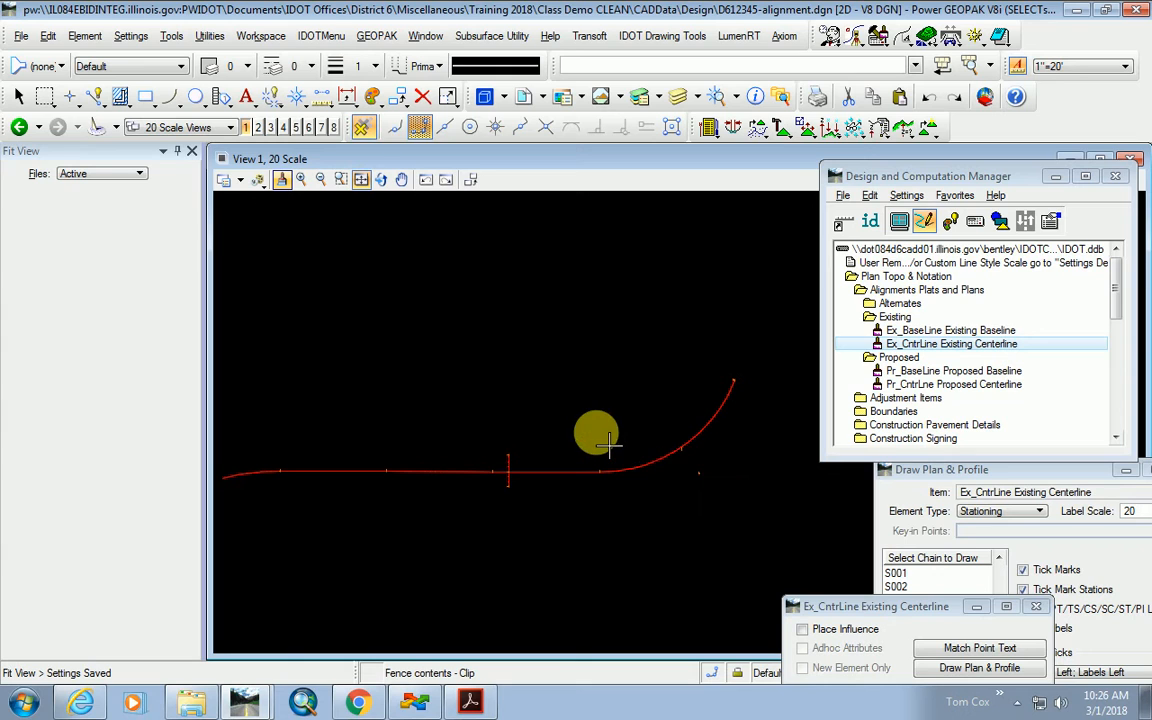
Make Place Fence the active tool and save the drawing settings again with the whole trimmed alignment in view.
left_click(48, 100)
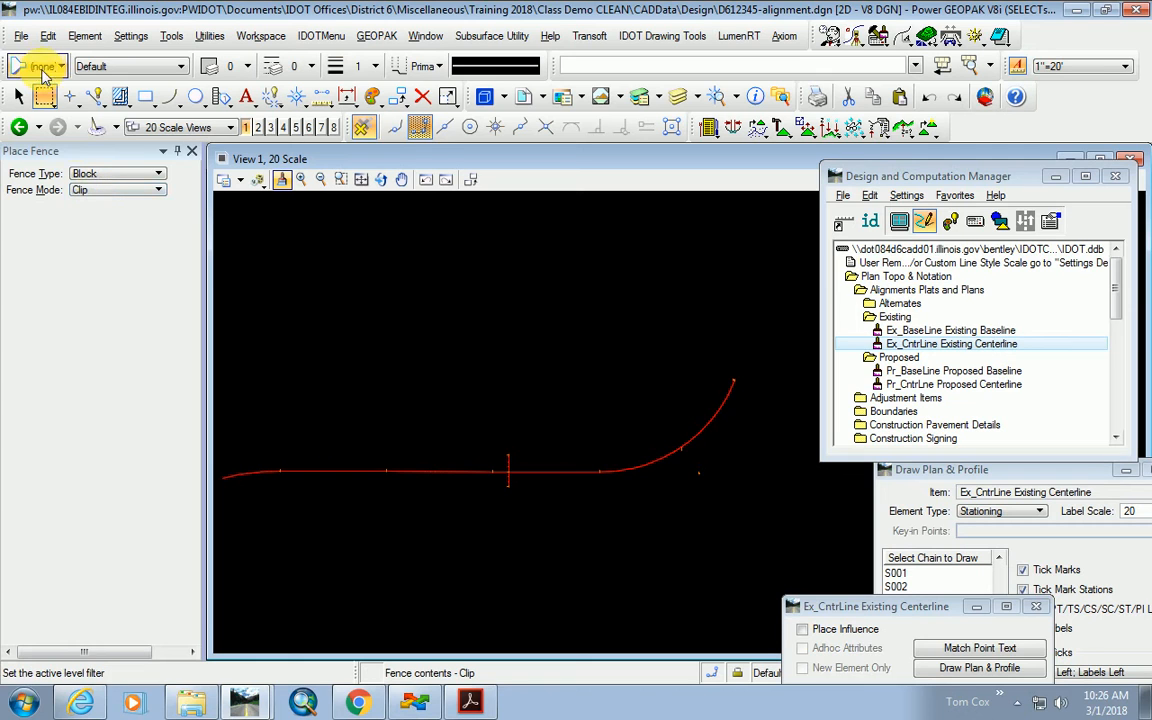
left_click(20, 36)
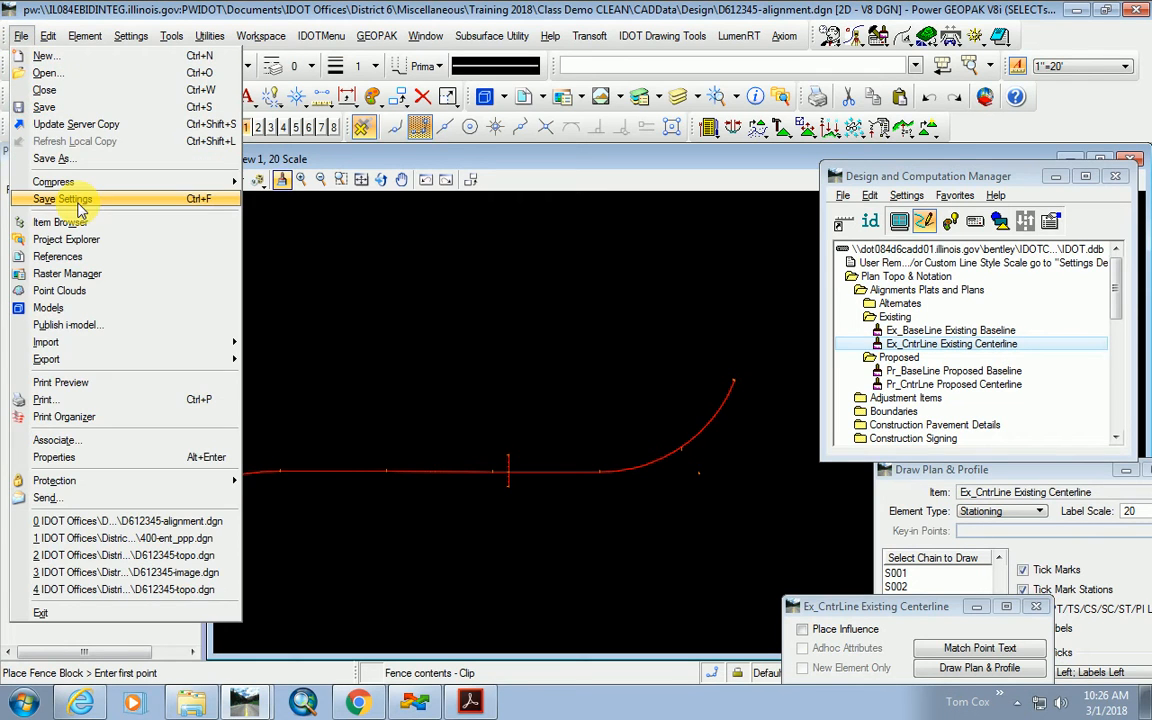
left_click(62, 198)
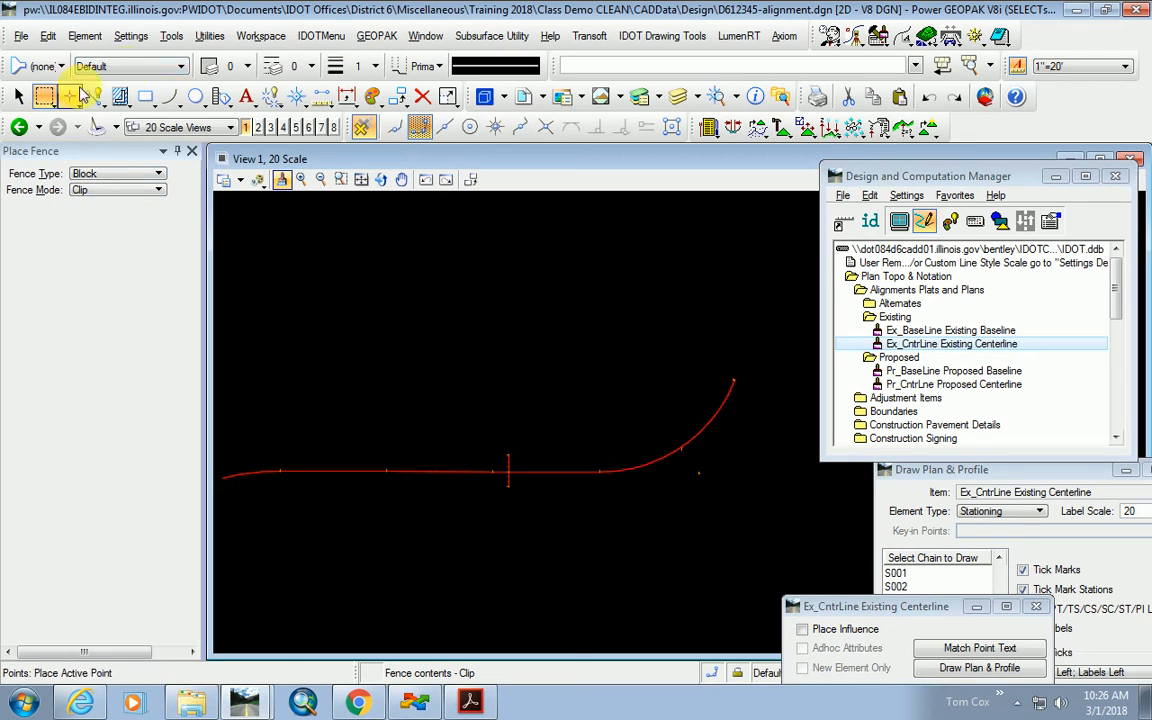
scroll(572, 355, "down", 5)
scroll(560, 375, "up", 5)
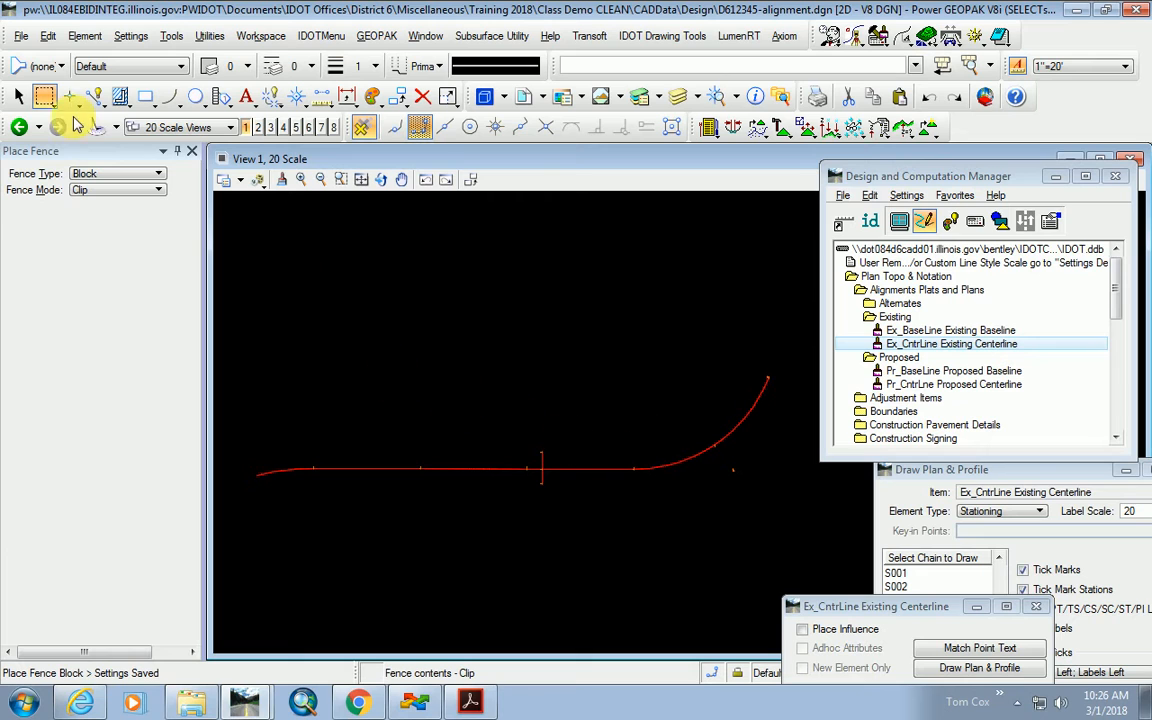
Save the drawing settings and copy the Default model to a new model named 50 Scale.
left_click(20, 36)
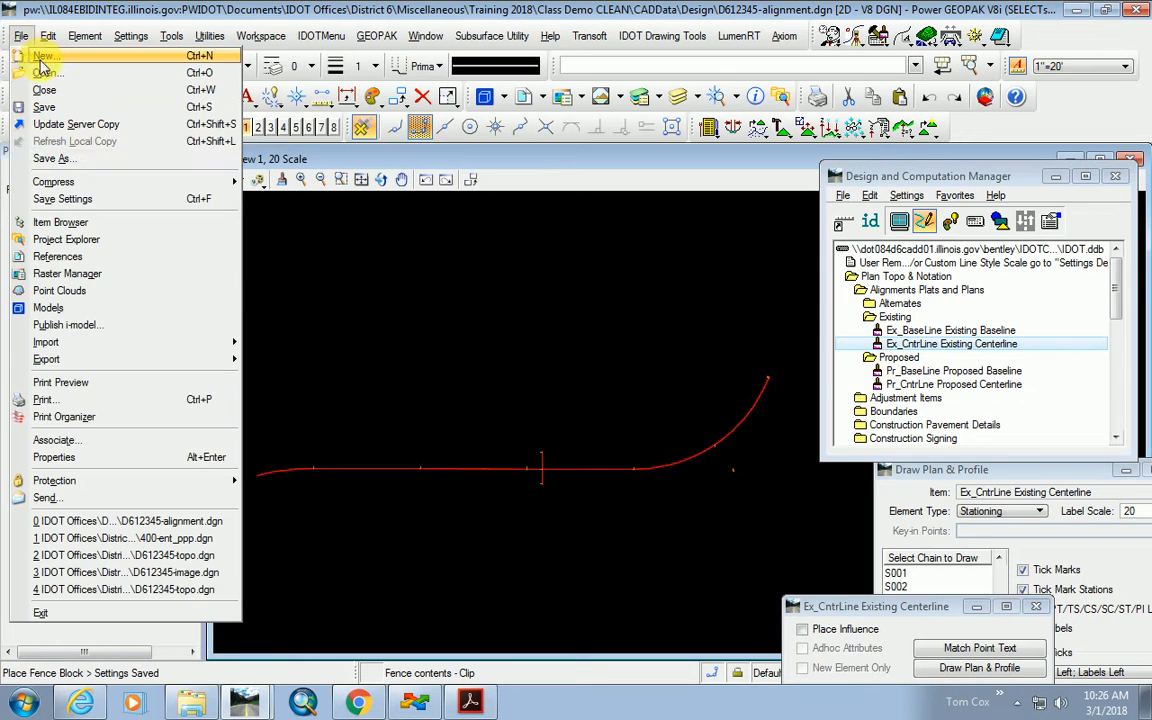
left_click(100, 199)
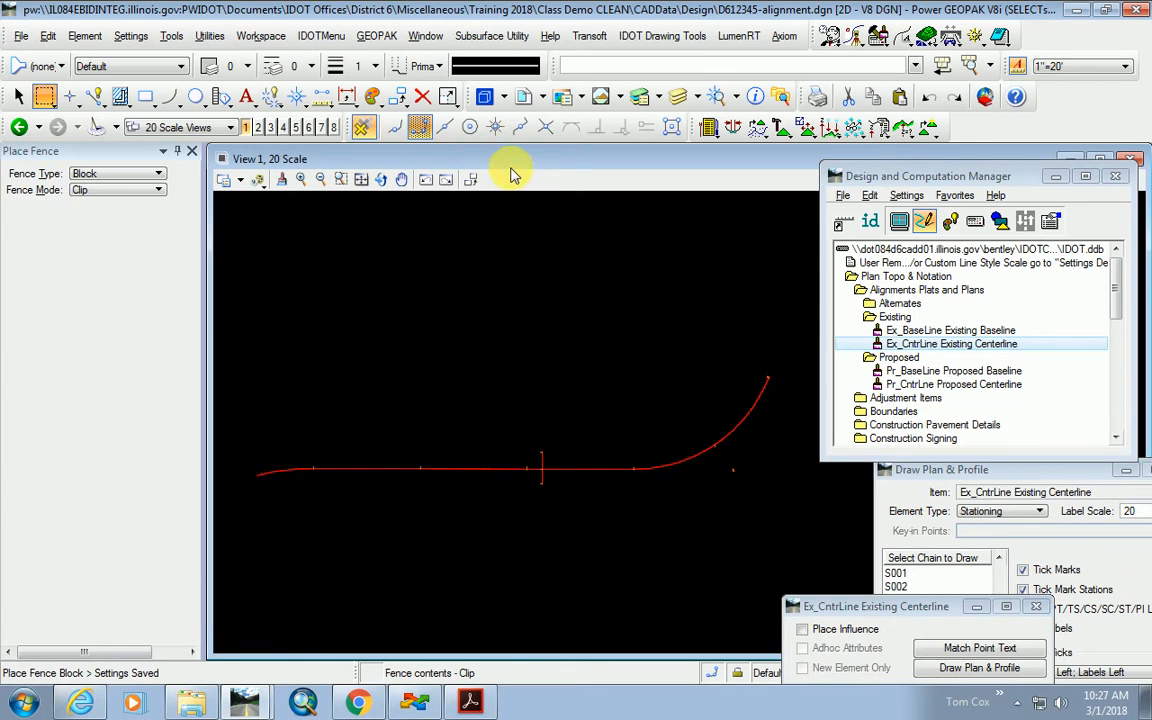
left_click(482, 96)
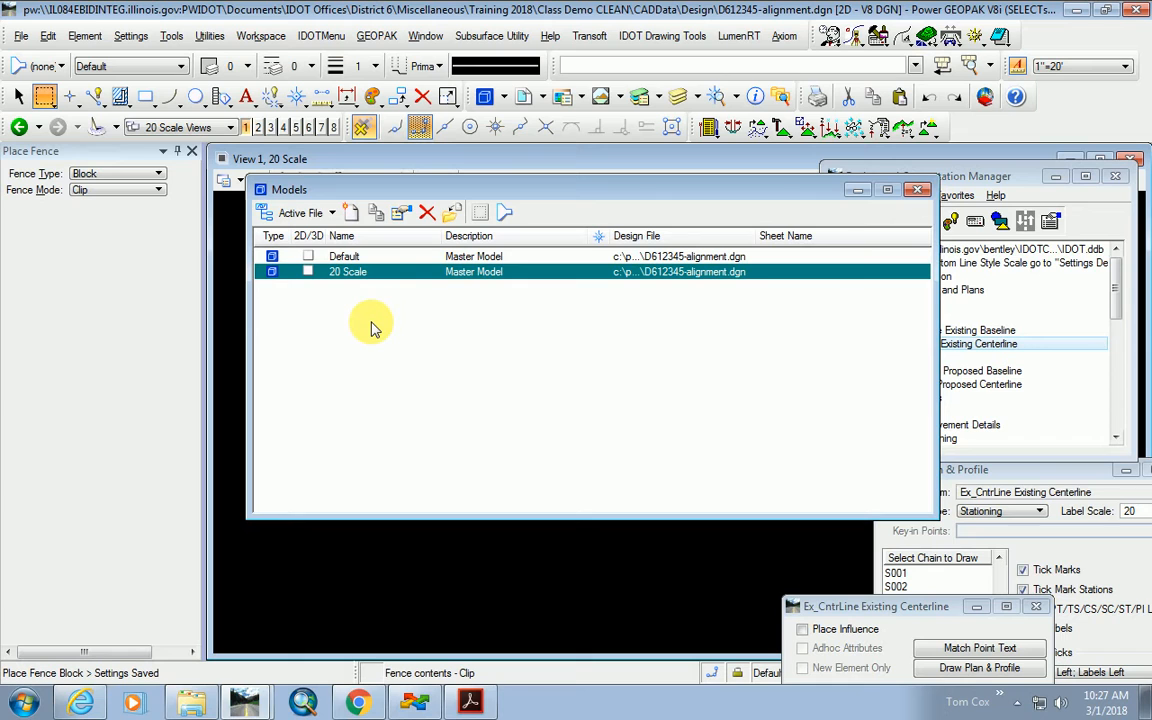
left_click(345, 256)
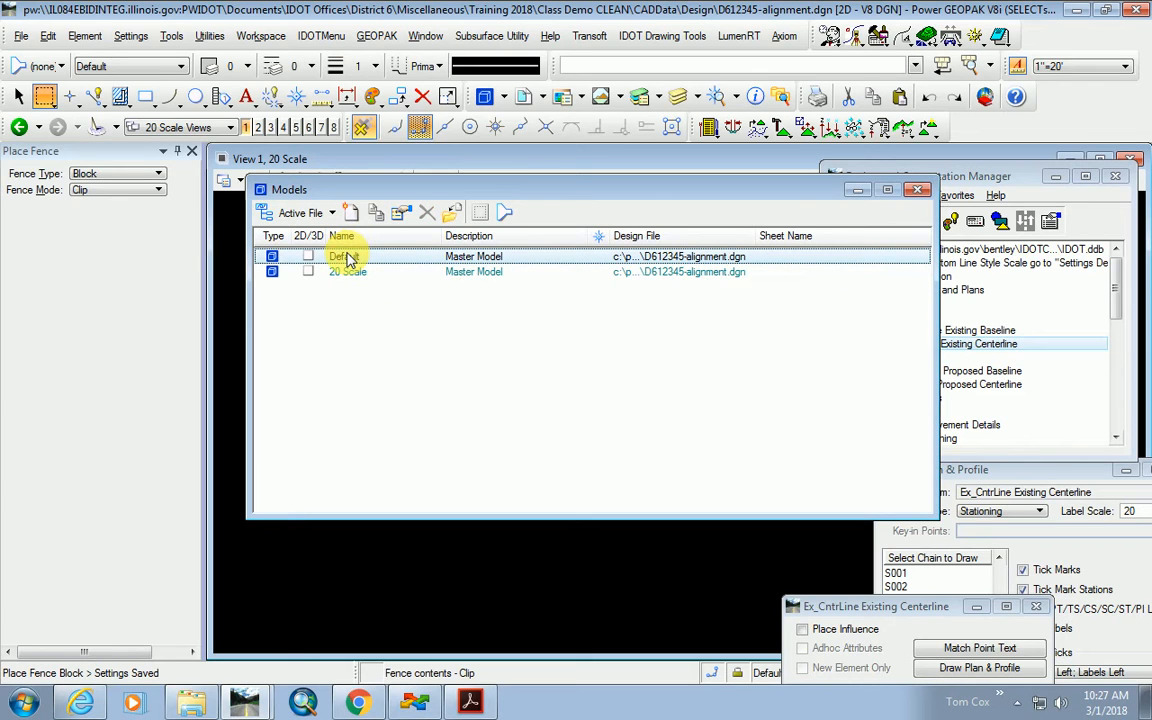
right_click(347, 257)
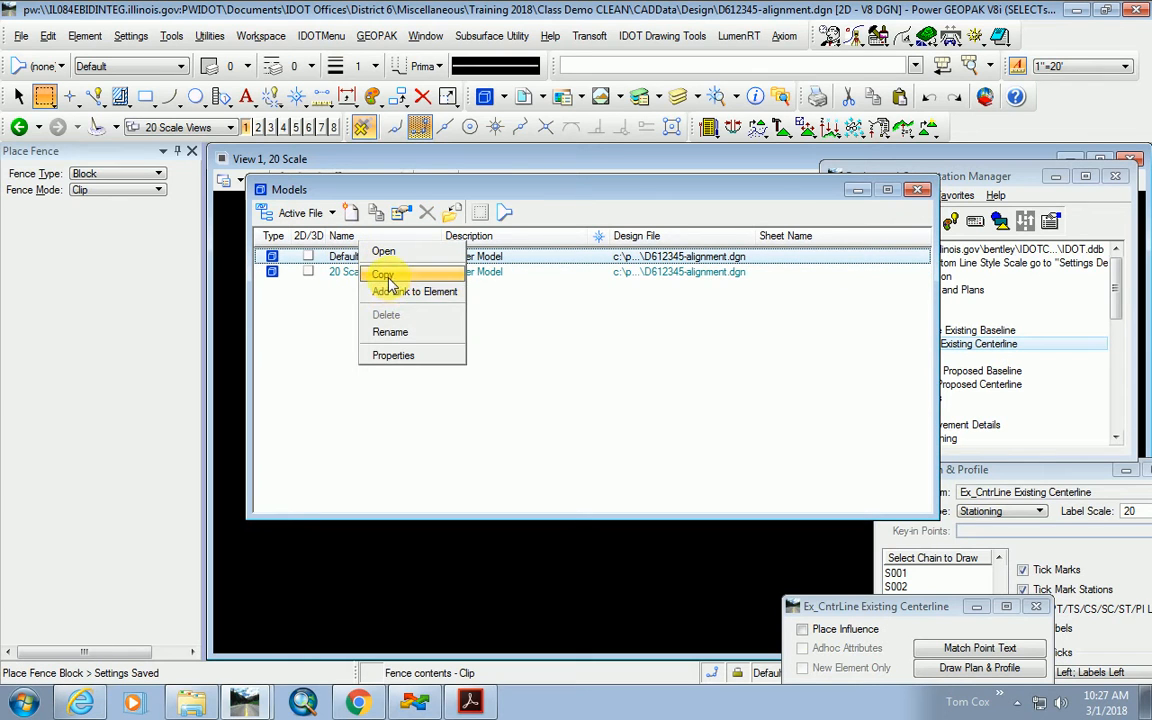
left_click(384, 276)
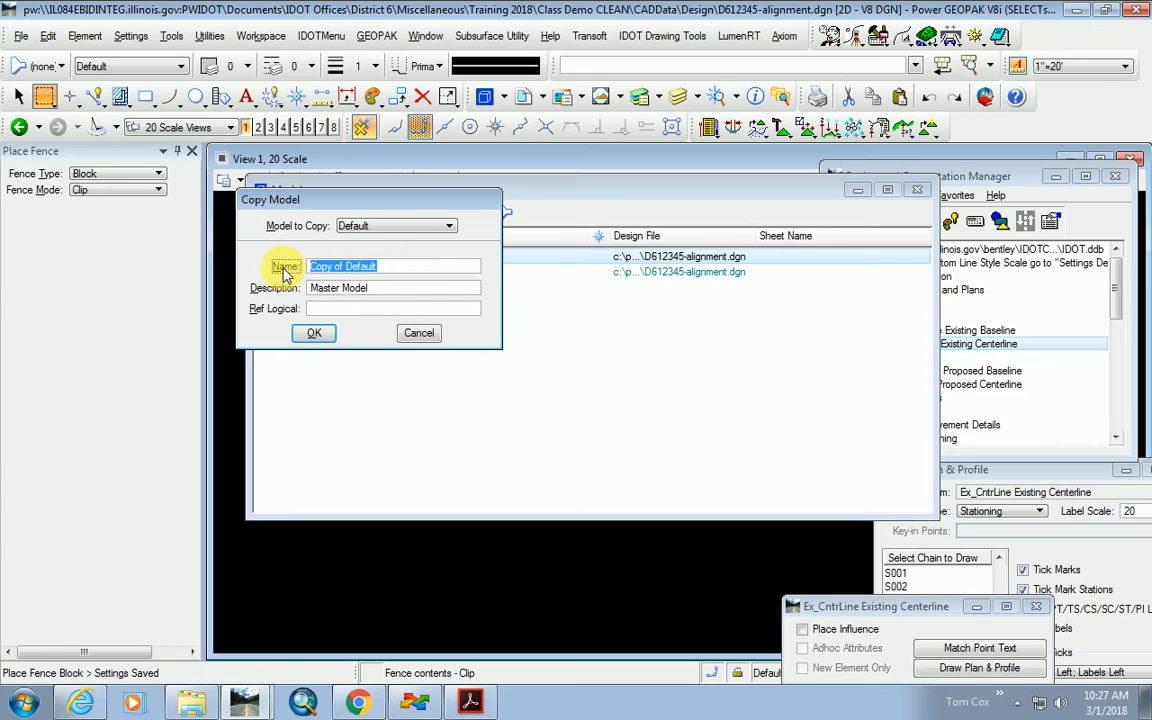
type("50 Scale")
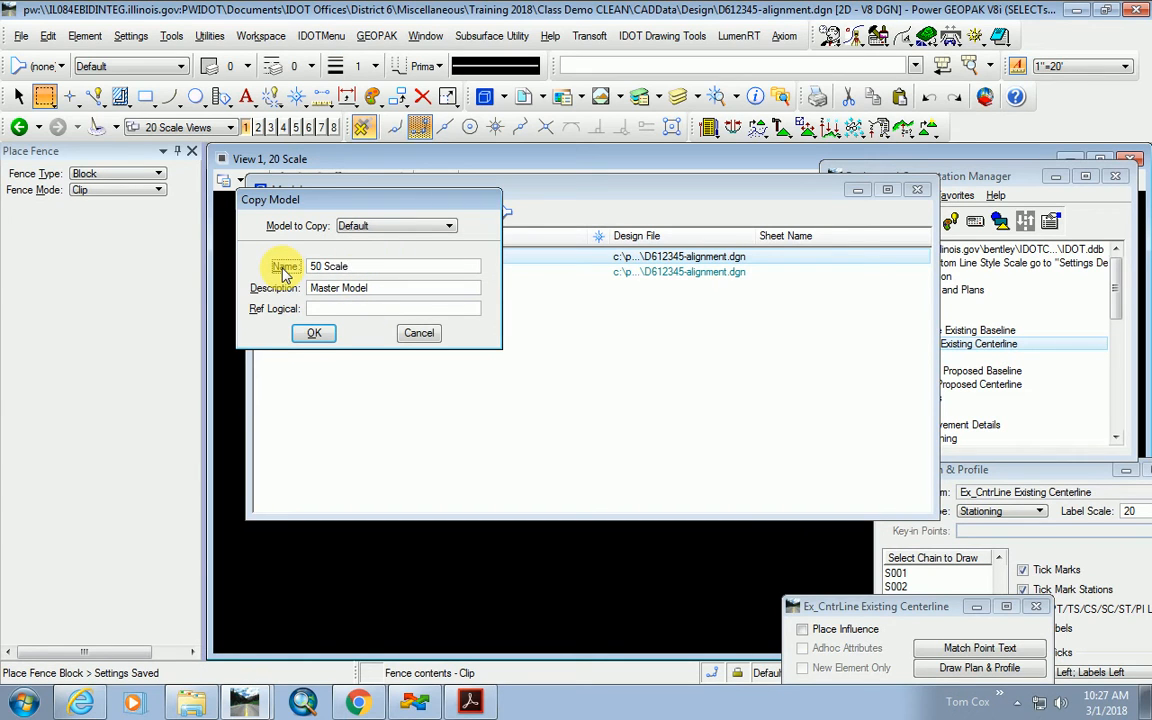
left_click(311, 336)
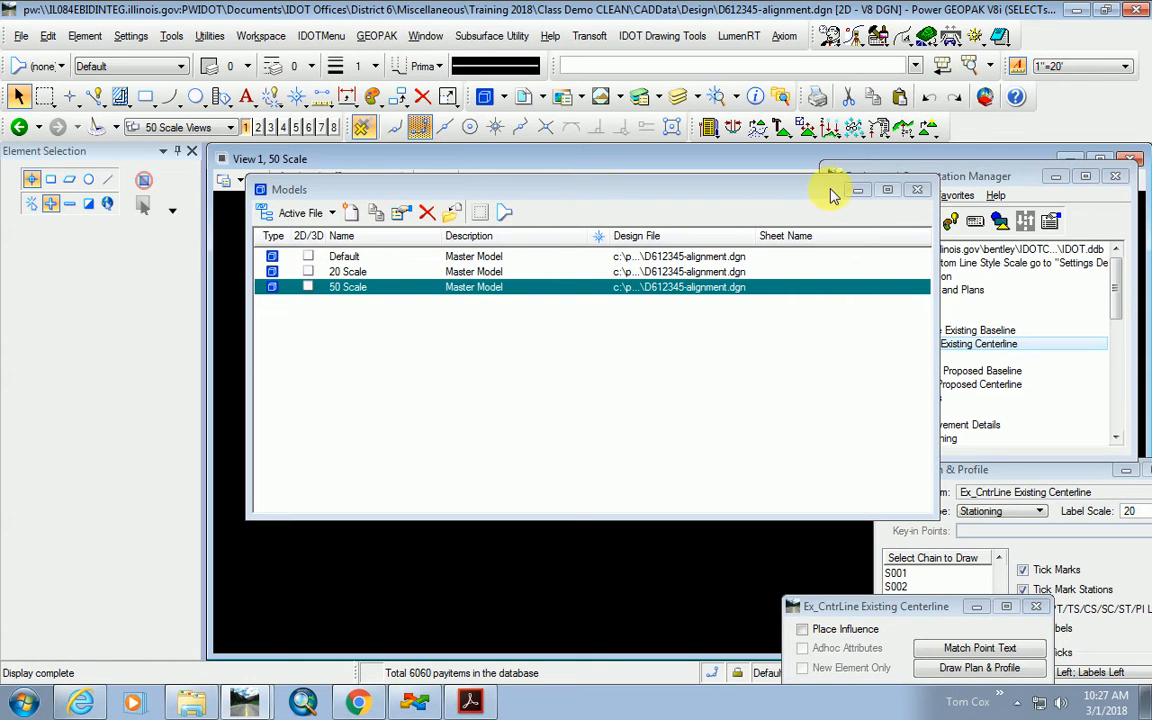
left_click(918, 191)
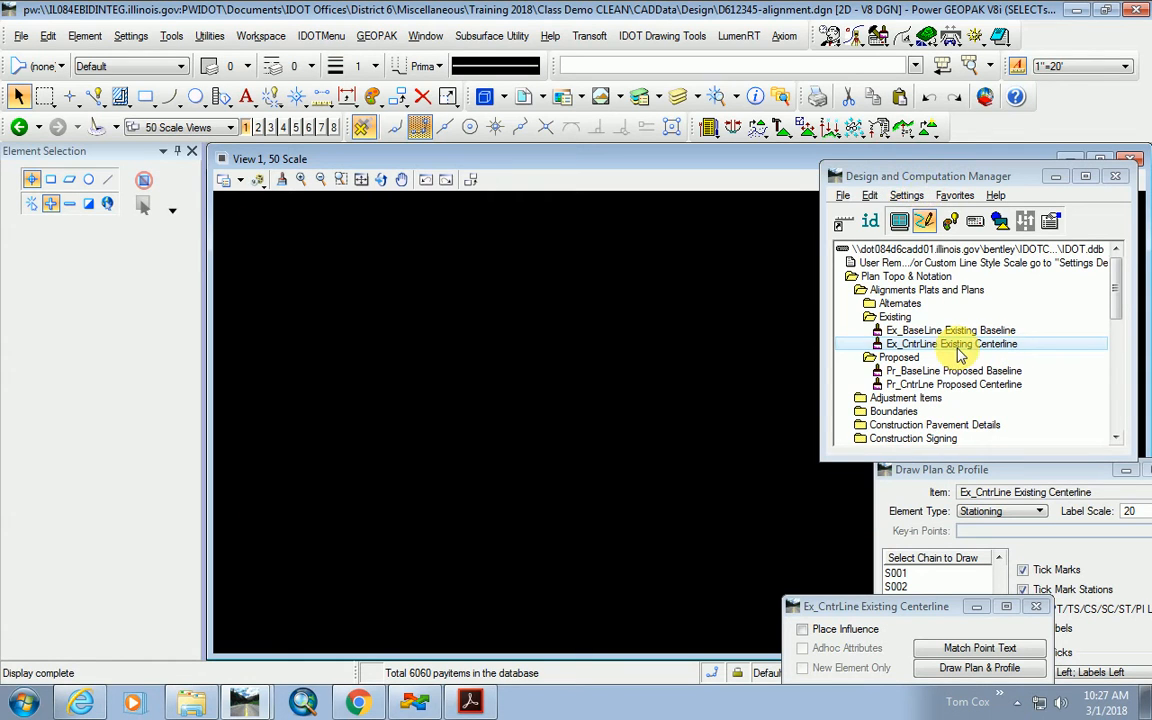
Set the label scale to 50 and draw existing centerline chains E001 and S017 with the Chains element type.
mouse_move(995, 472)
left_mouse_down()
mouse_move(930, 432)
mouse_move(829, 204)
left_mouse_up()
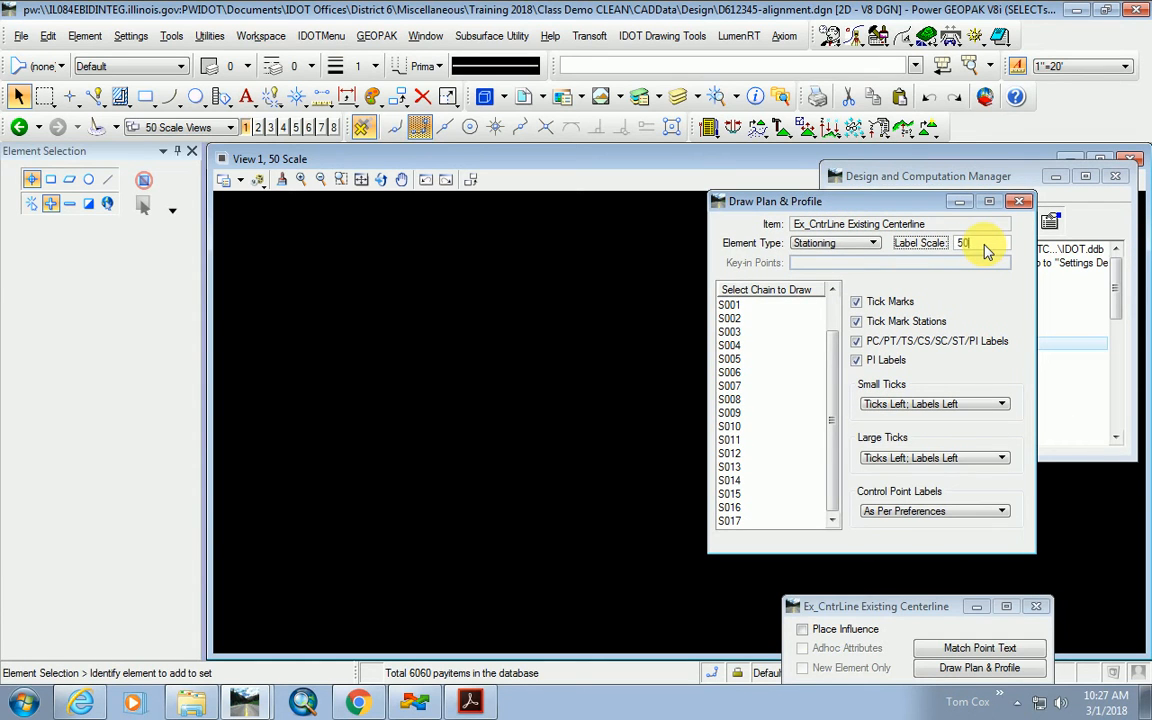
left_click(835, 243)
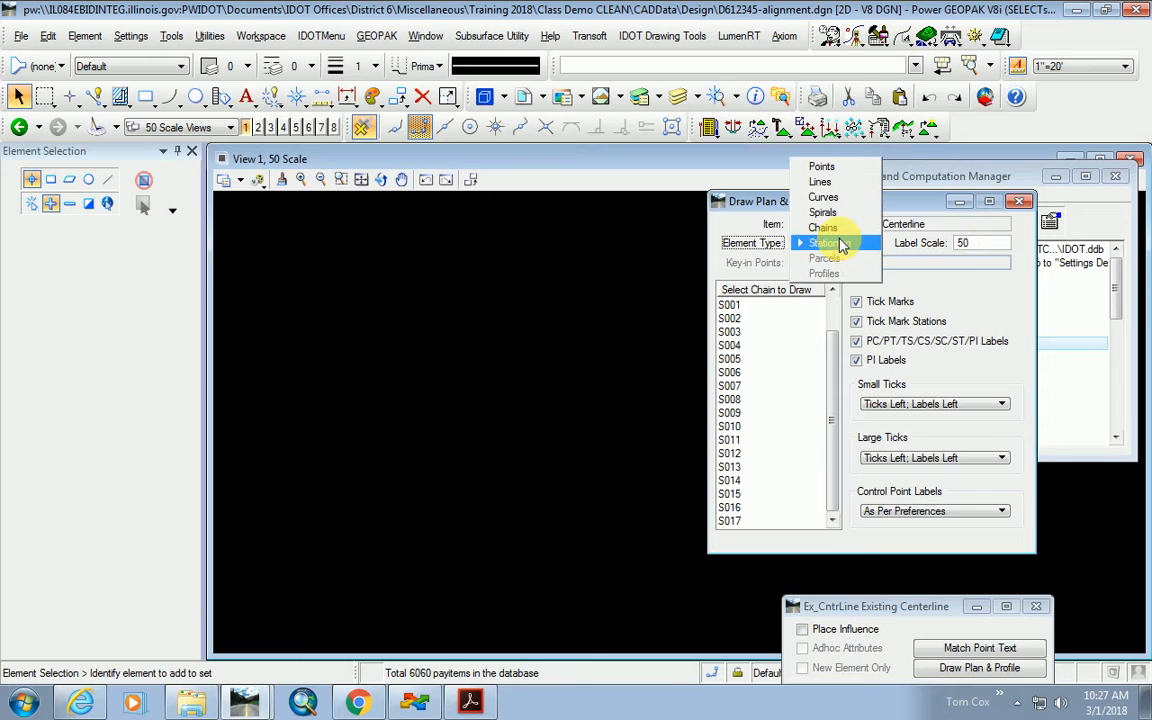
left_click(818, 219)
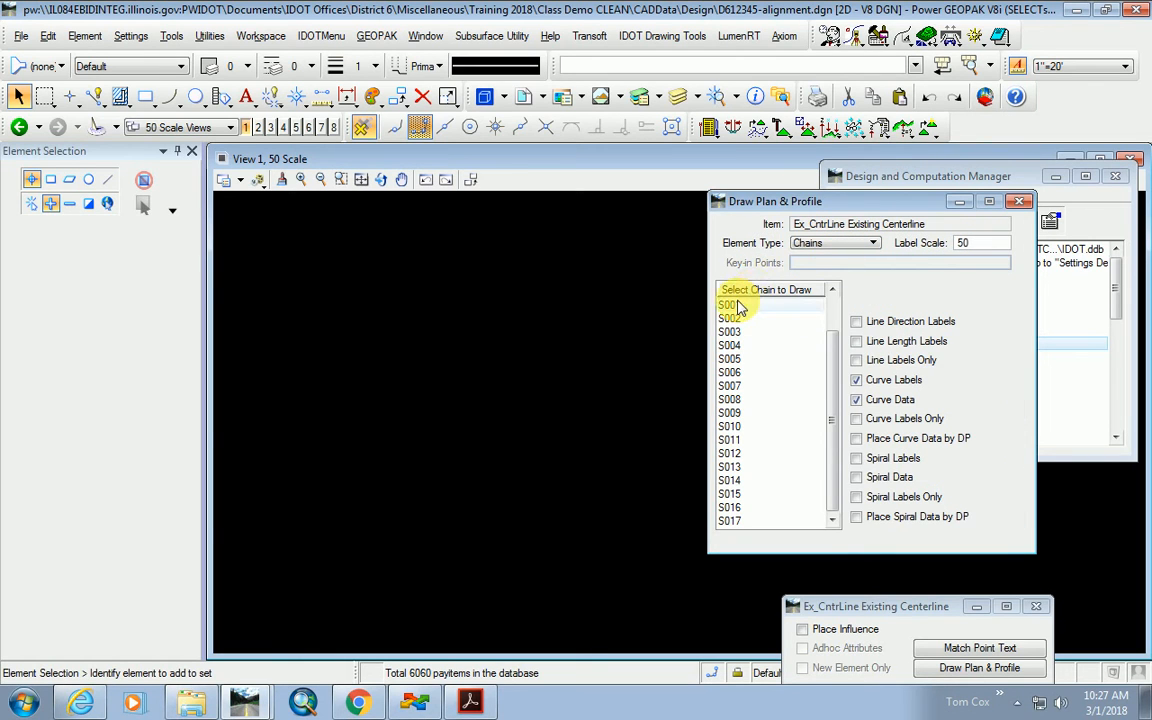
scroll(732, 312, "up", 1)
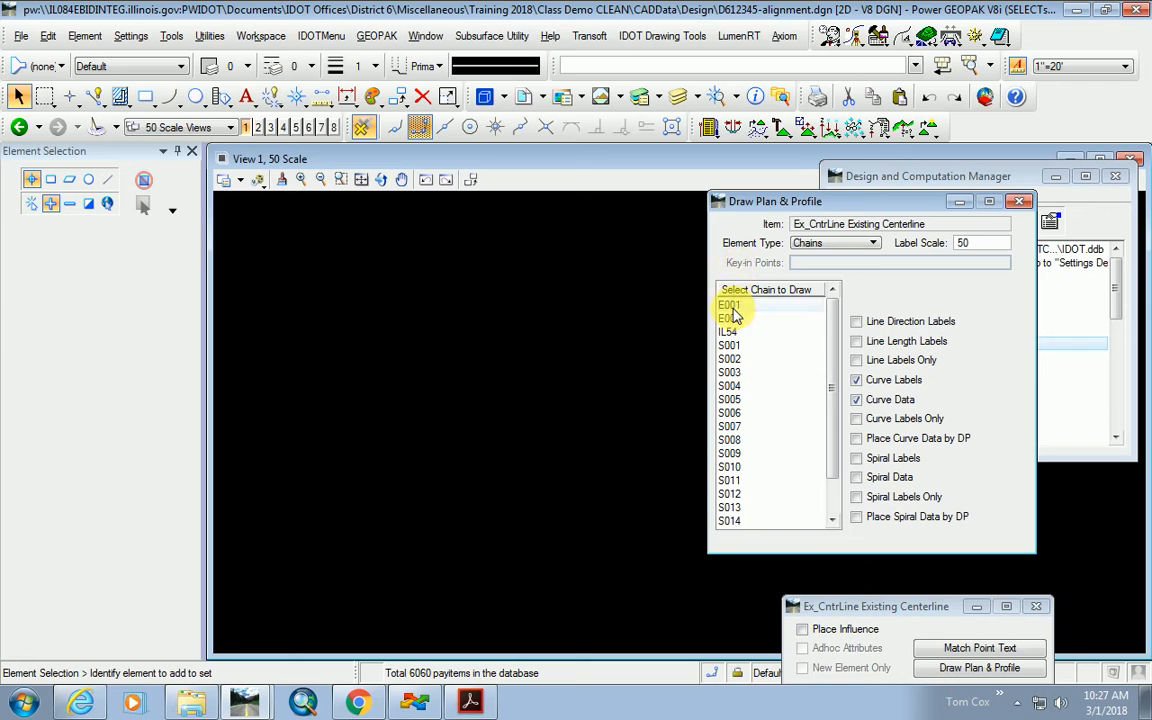
left_click(732, 312)
scroll(825, 411, "down", 1)
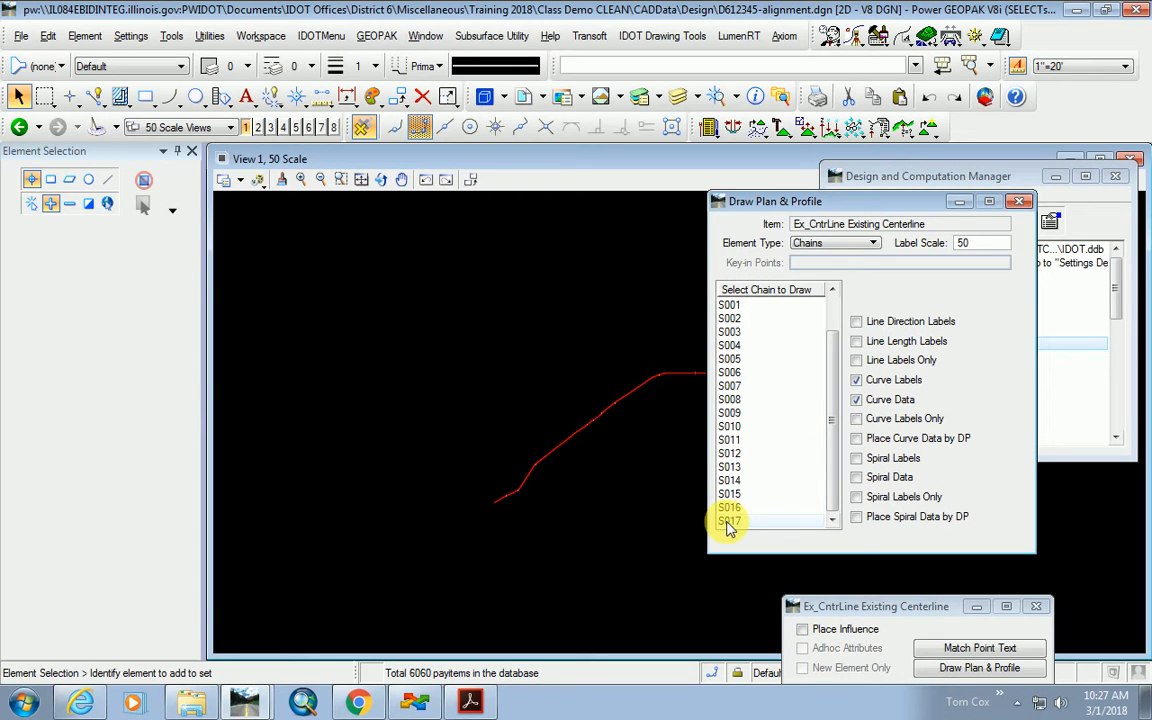
Draw the stationing for chains E001 and S017 at label scale 50.
left_click(835, 246)
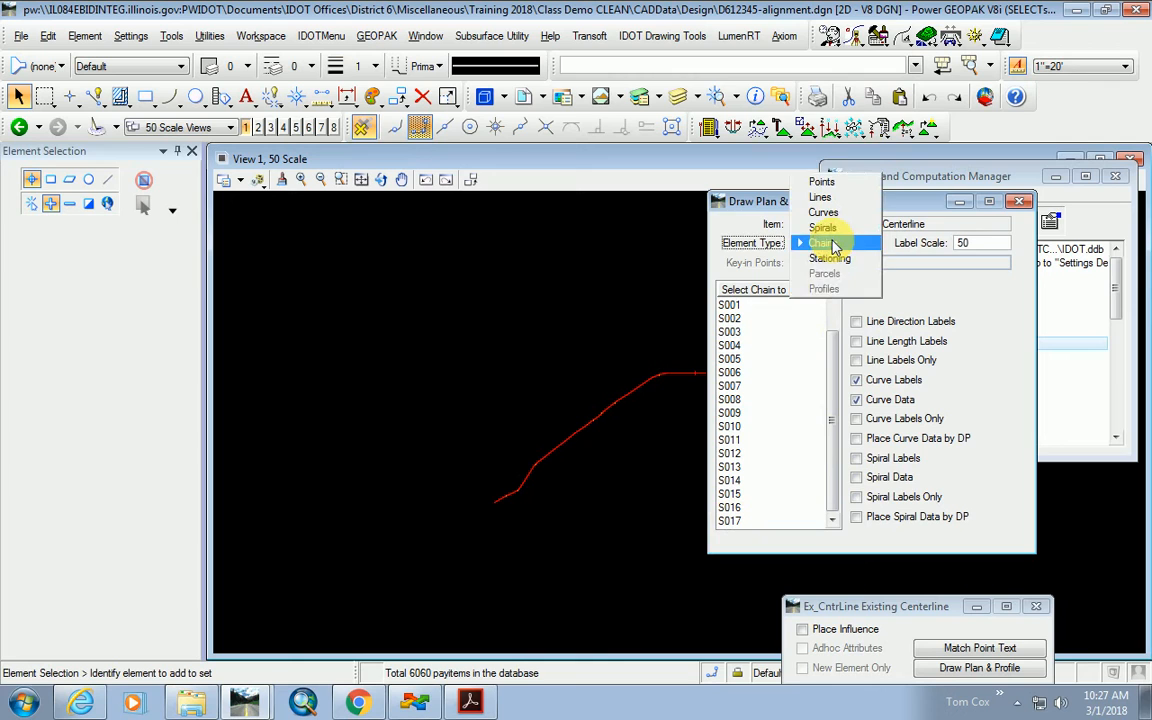
left_click(834, 258)
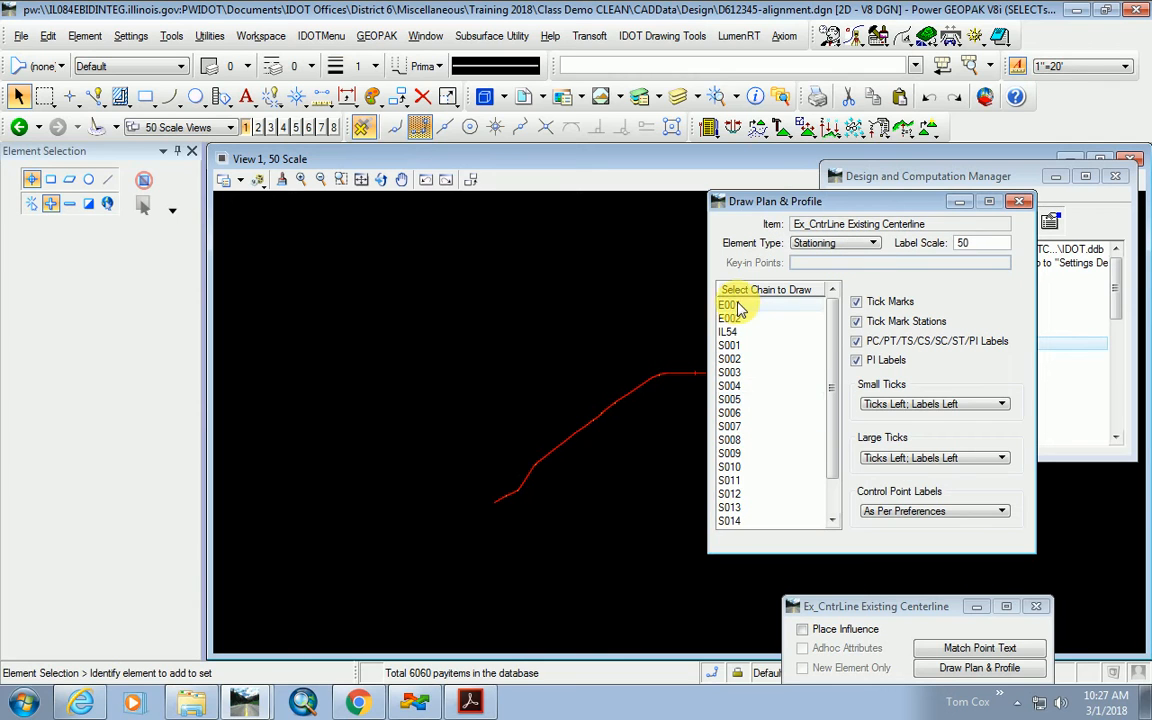
scroll(830, 386, "down", 3)
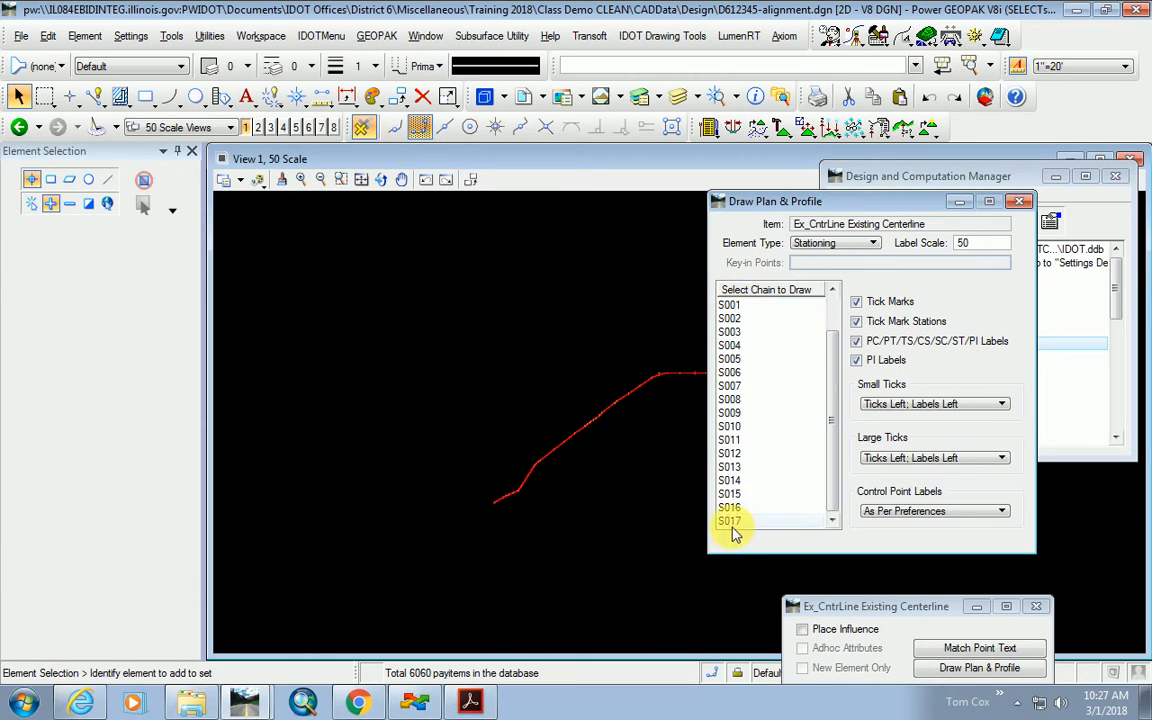
Check the 50-scale station labels around station 802, and close the Draw Plan & Profile and Design and Computation Manager dialogs.
scroll(663, 358, "up", 7)
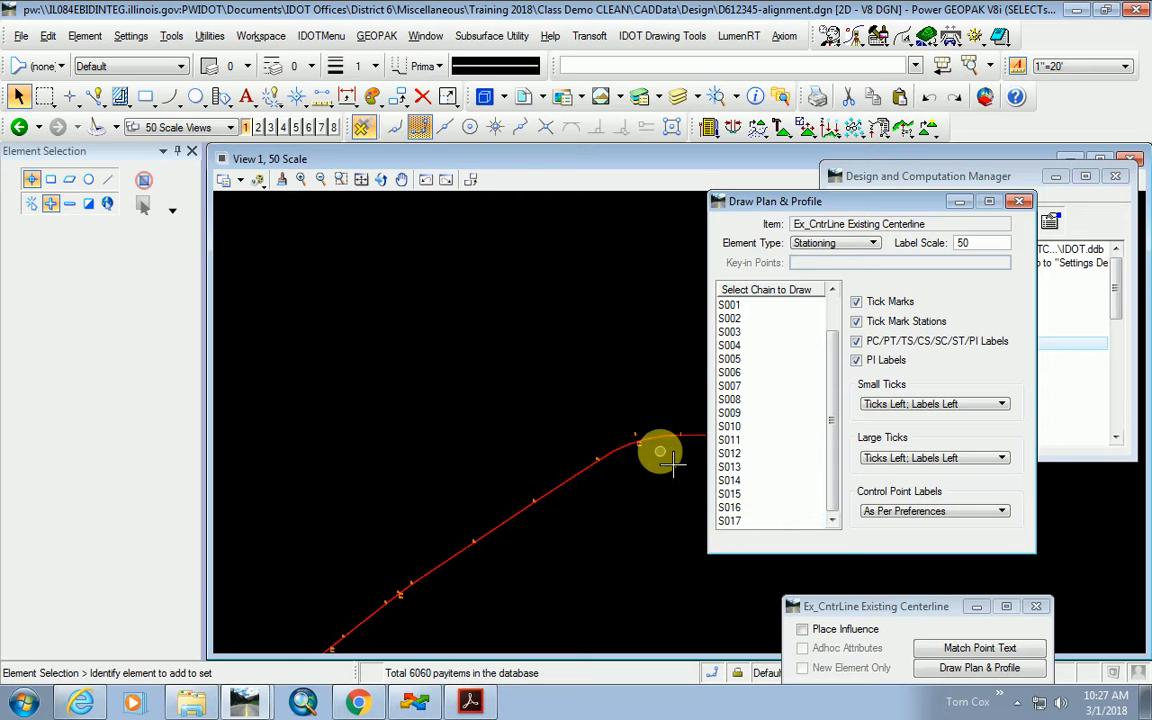
scroll(610, 415, "up", 3)
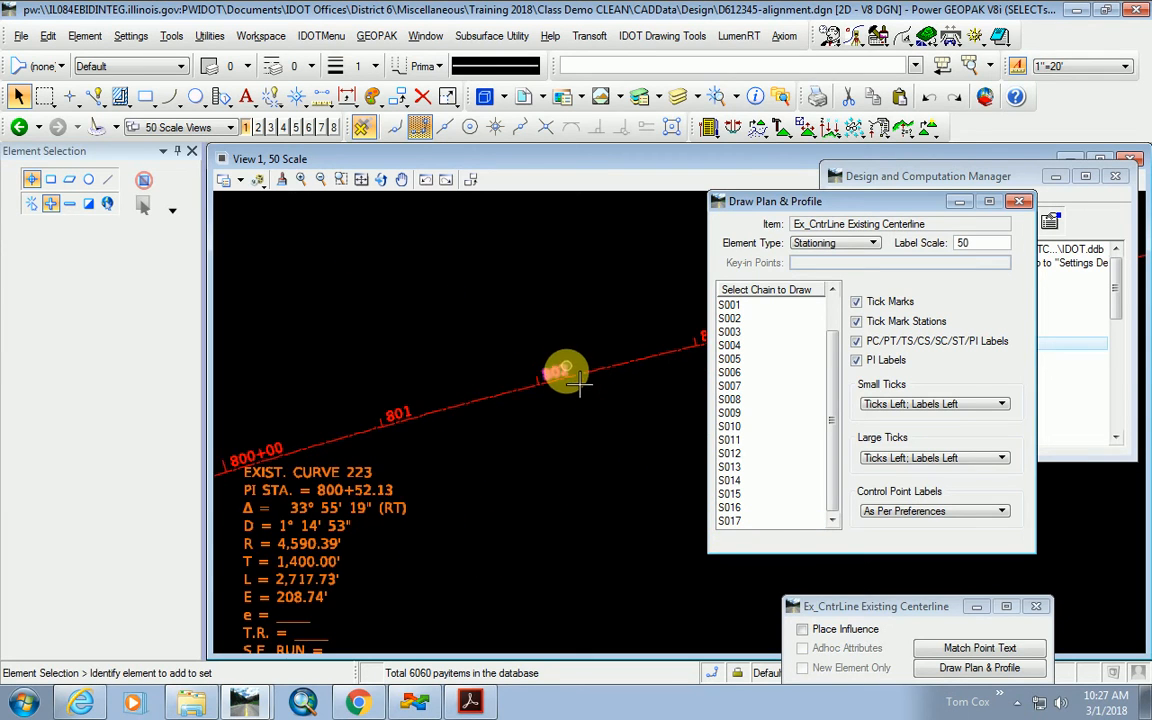
scroll(566, 378, "up", 2)
scroll(535, 378, "up", 4)
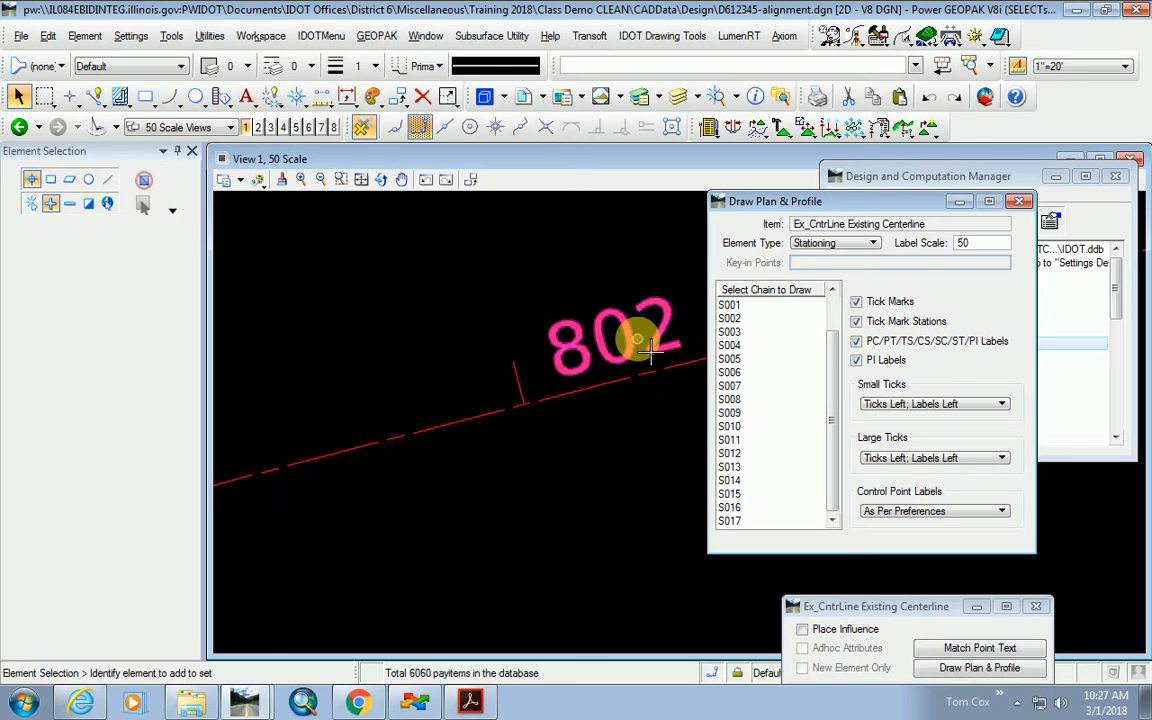
scroll(515, 425, "down", 4)
scroll(510, 420, "down", 2)
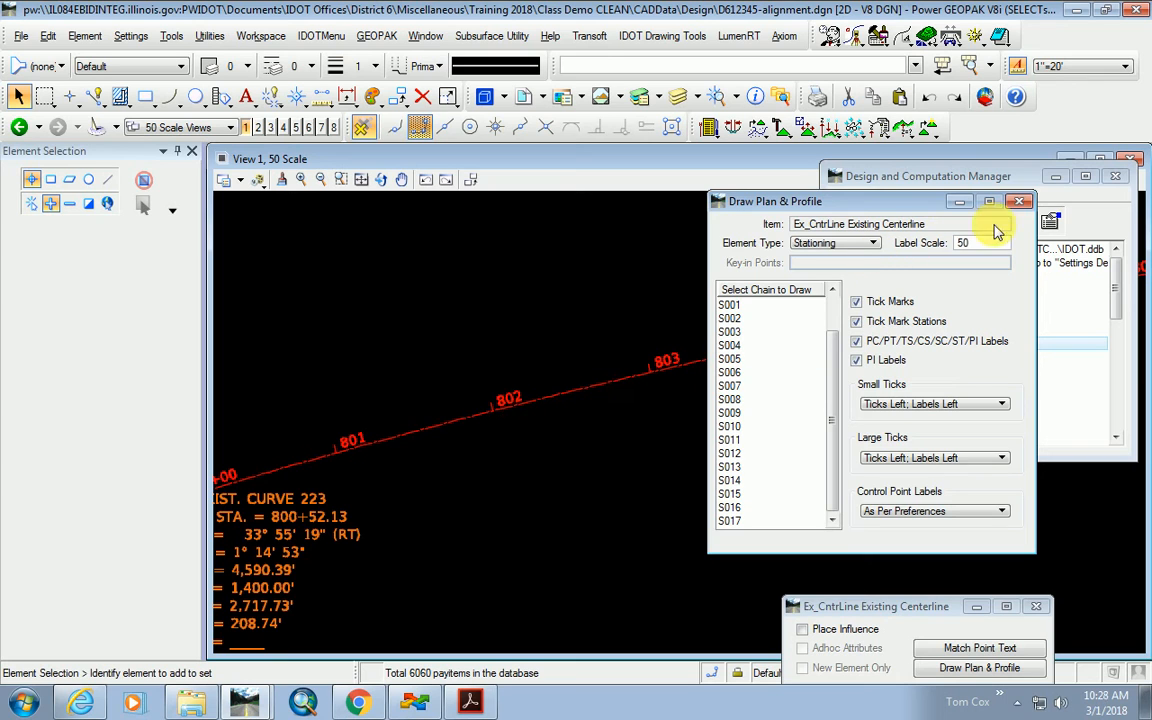
left_click(1019, 201)
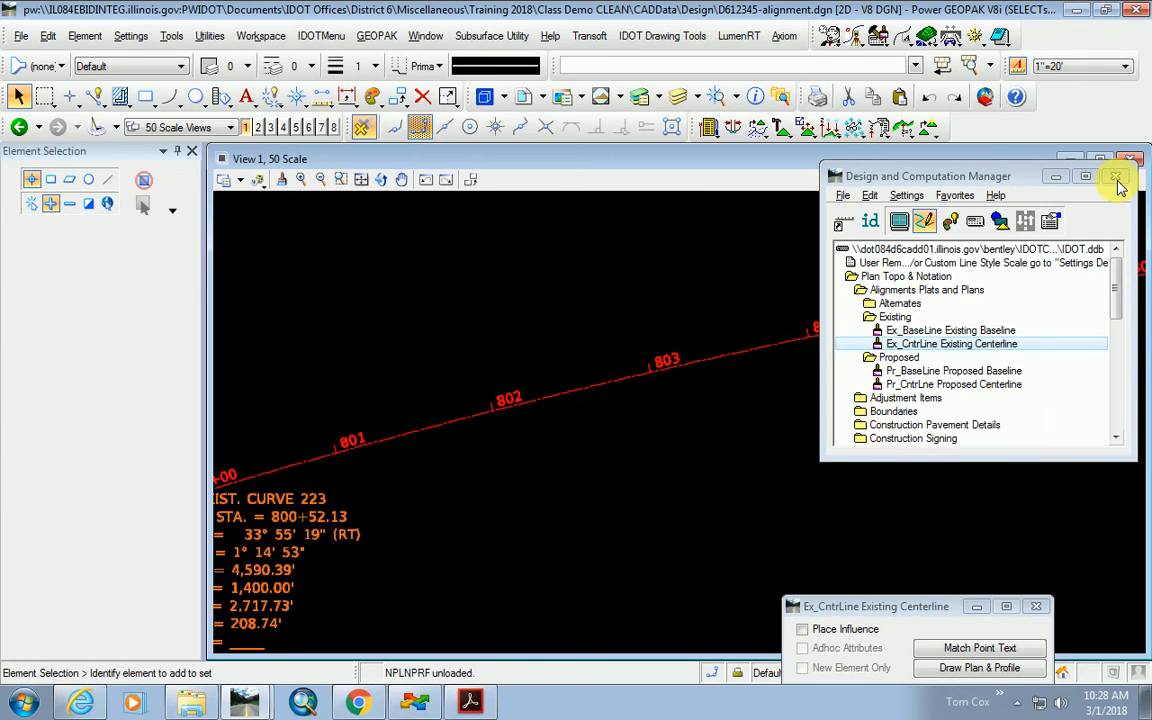
left_click(1117, 178)
Place a Clip-mode block fence around the long diagonal stretch up to the start of the level tangent and delete its contents.
scroll(690, 376, "up", 4)
scroll(715, 378, "down", 4)
left_click(46, 99)
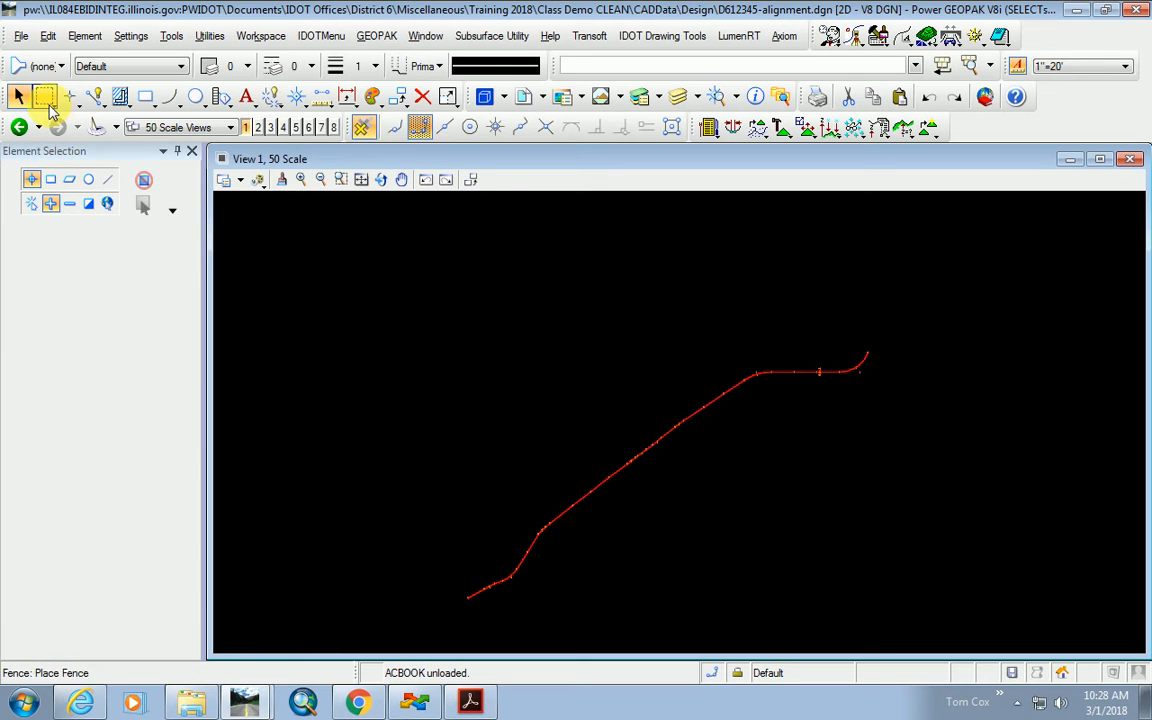
left_click(444, 620)
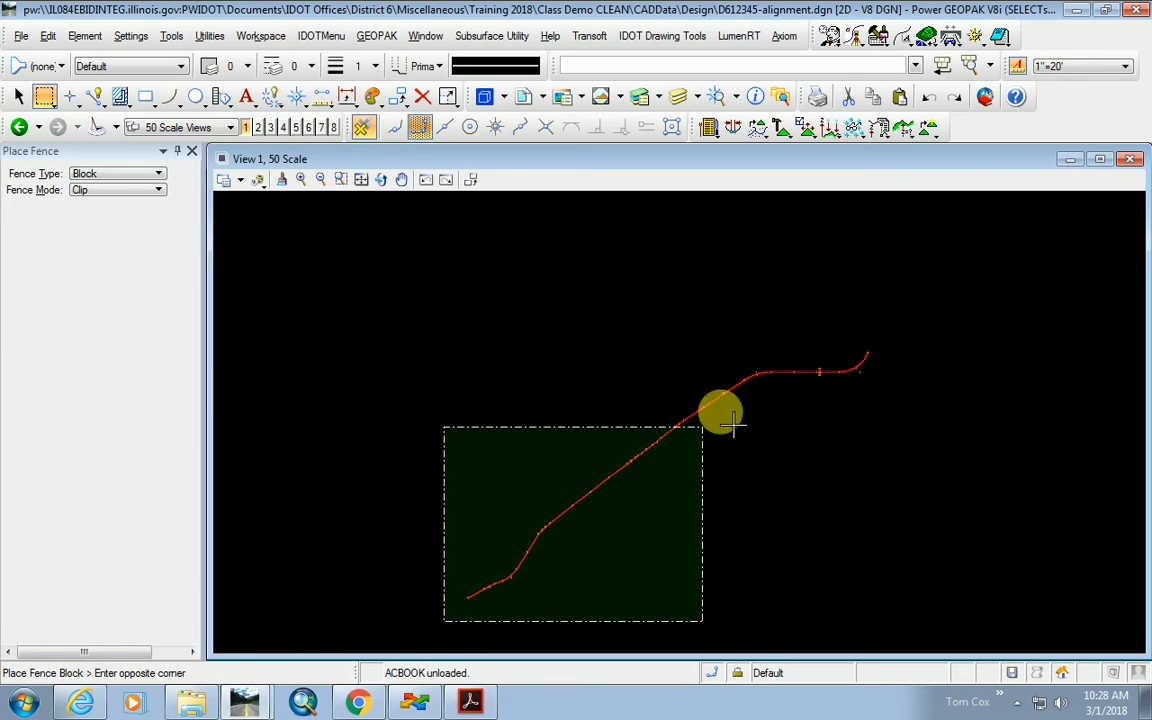
left_click(768, 342)
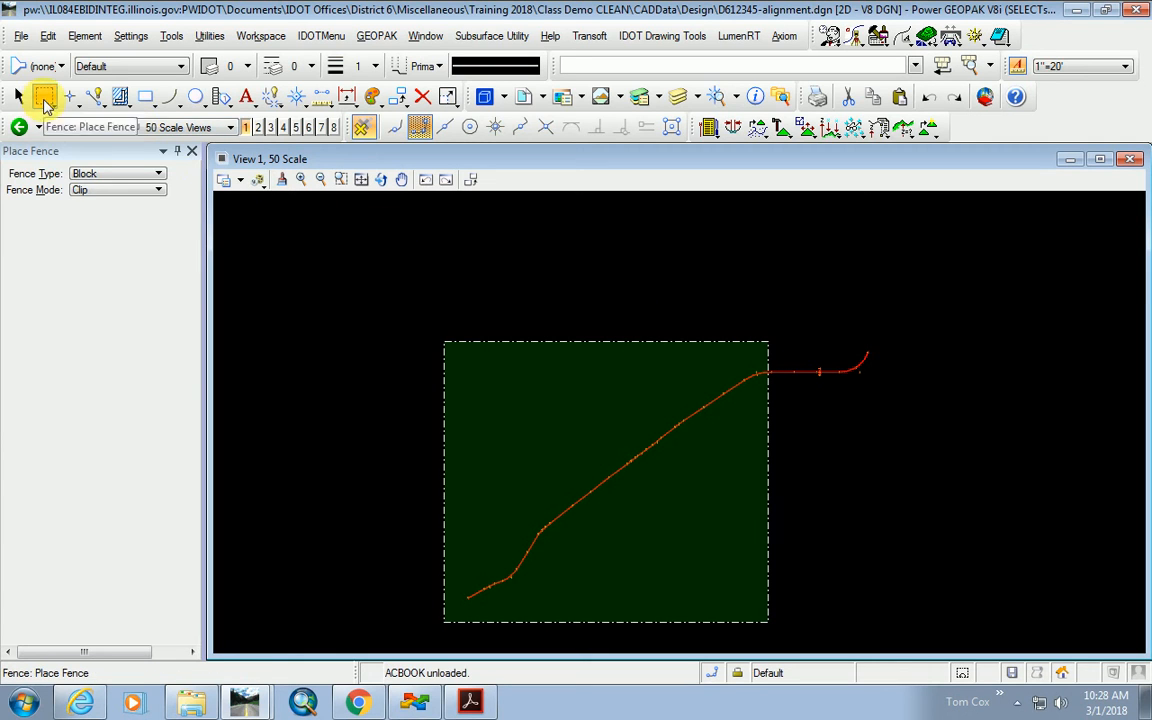
left_click(45, 97)
left_click(133, 172)
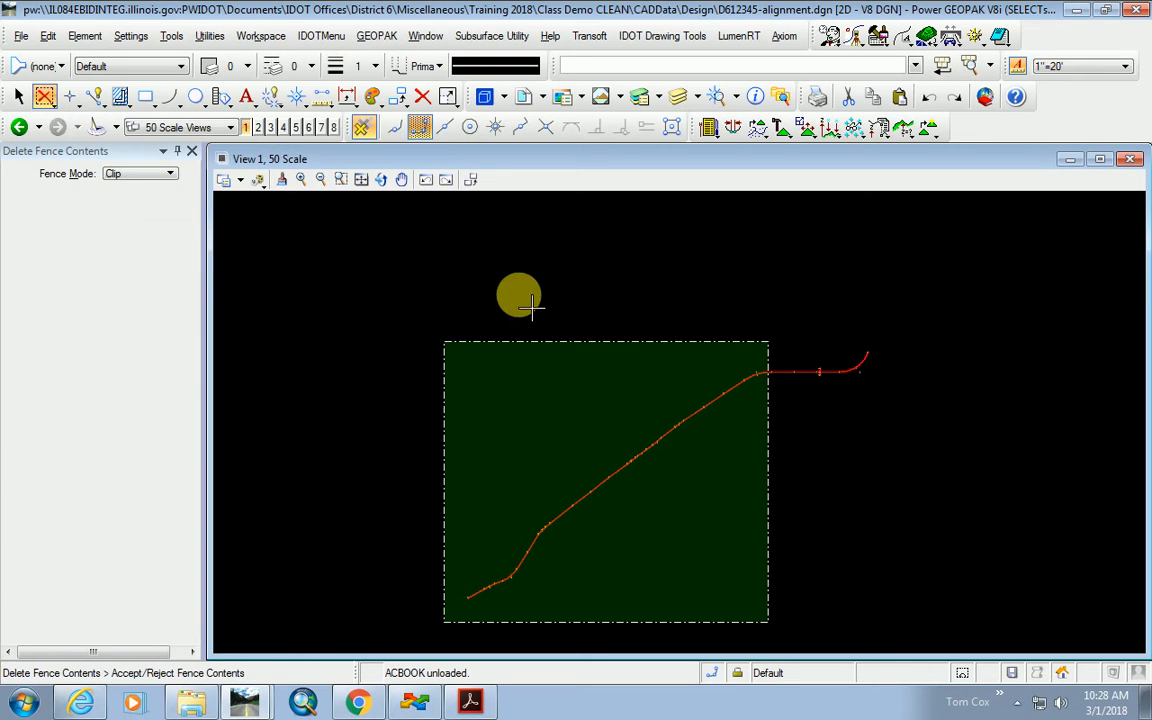
left_click(380, 312)
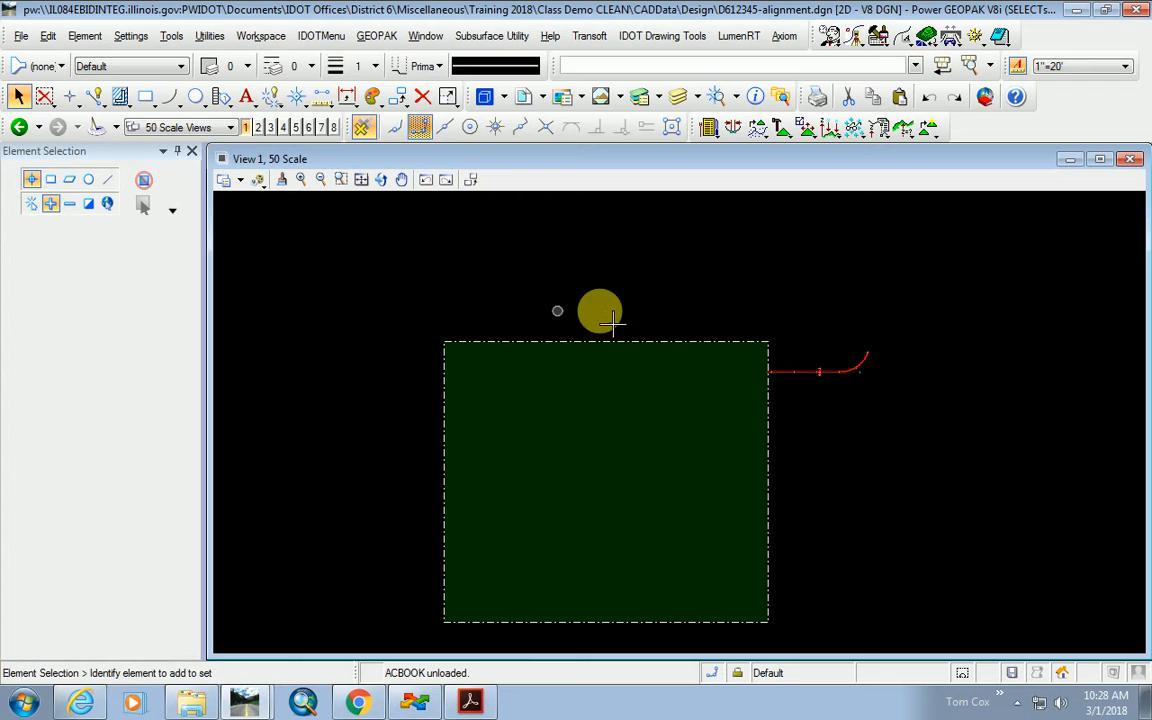
Clear the fence, fit the view to the trimmed 50-scale alignment and save the drawing settings.
left_click(45, 97)
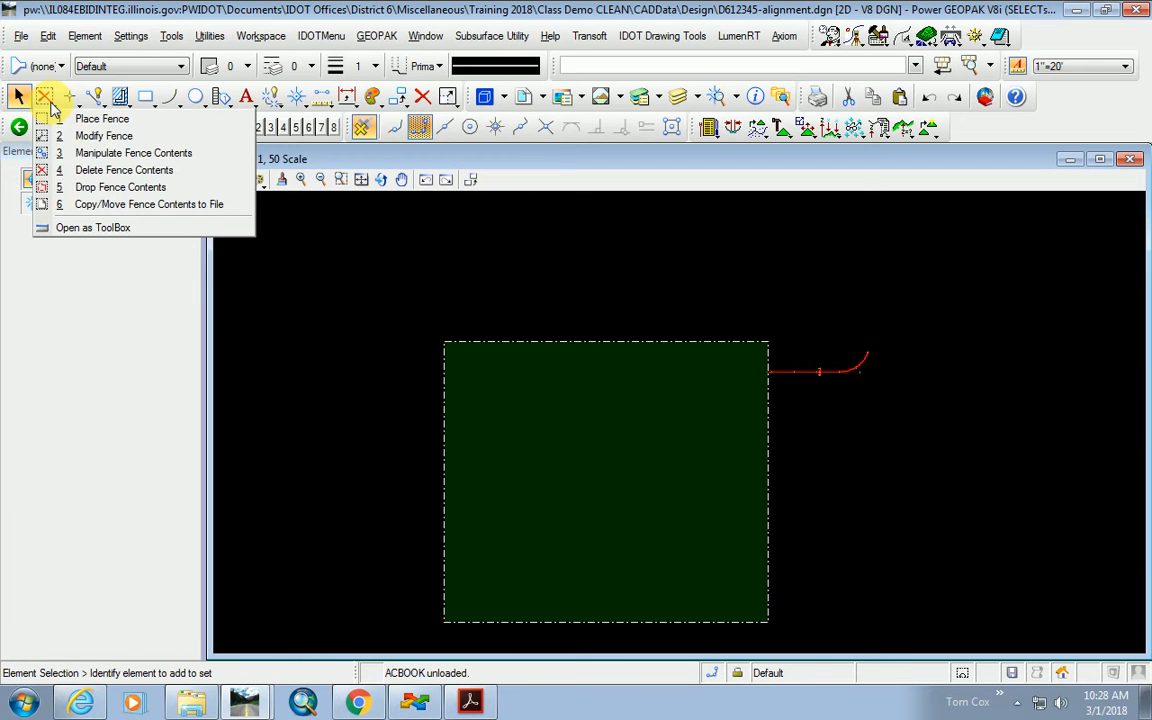
left_click(56, 122)
scroll(793, 367, "up", 3)
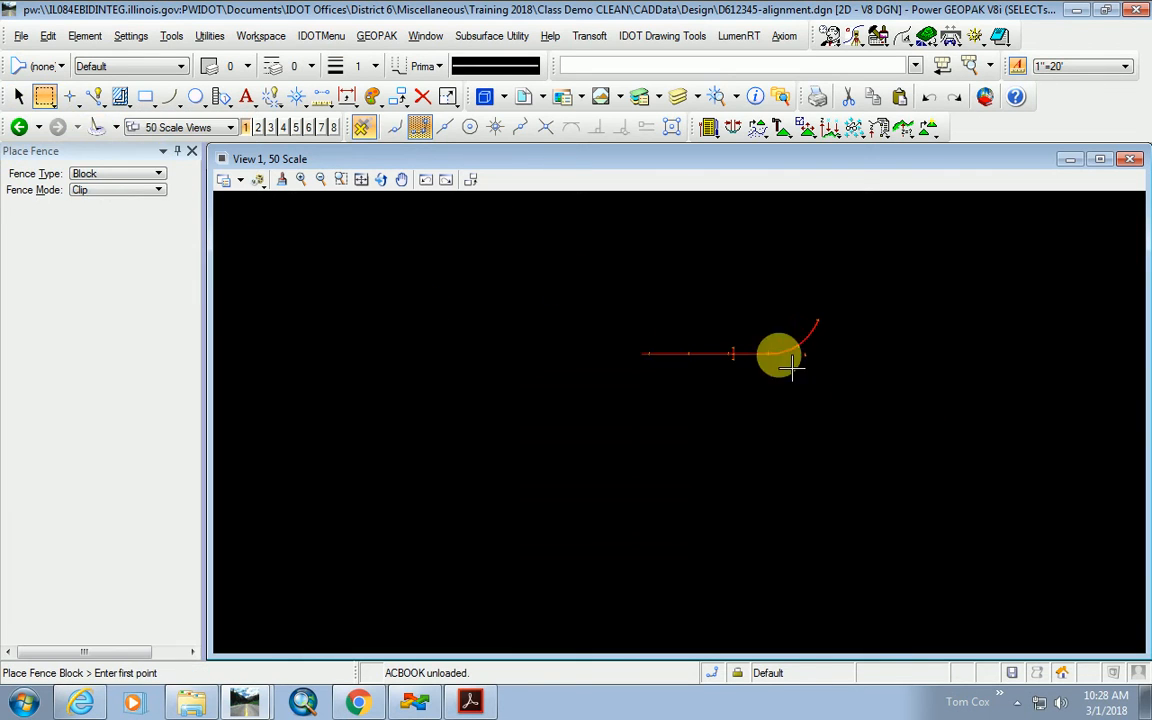
left_click(359, 180)
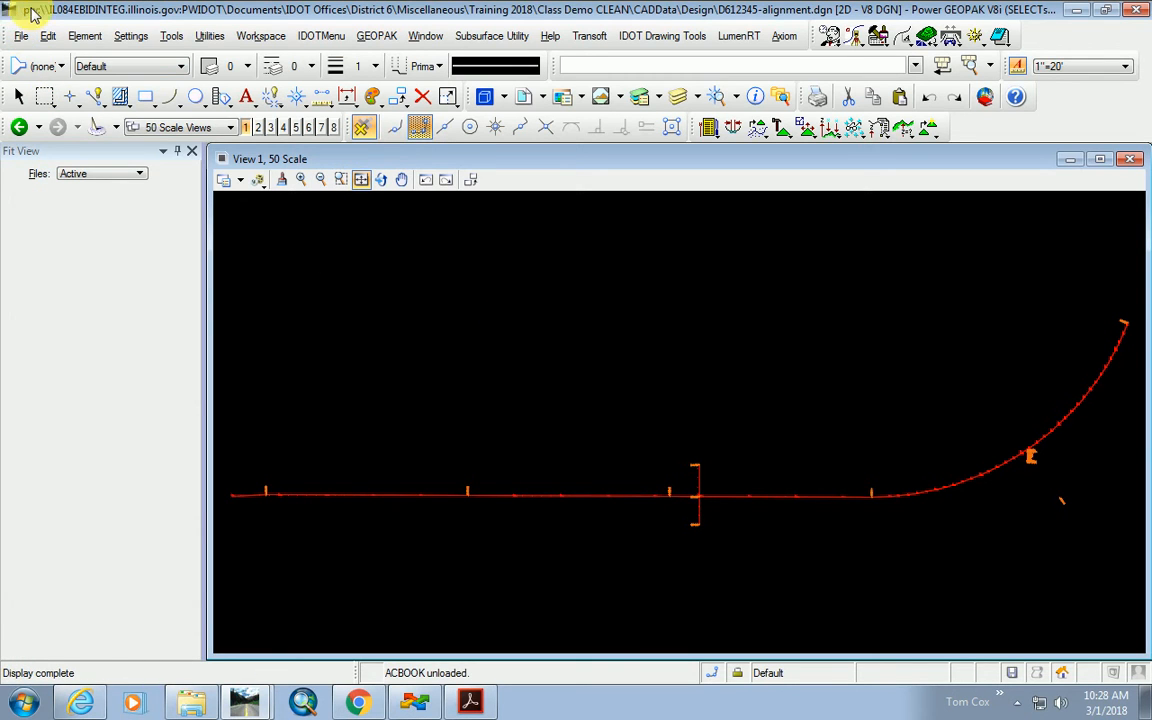
left_click(21, 35)
left_click(115, 195)
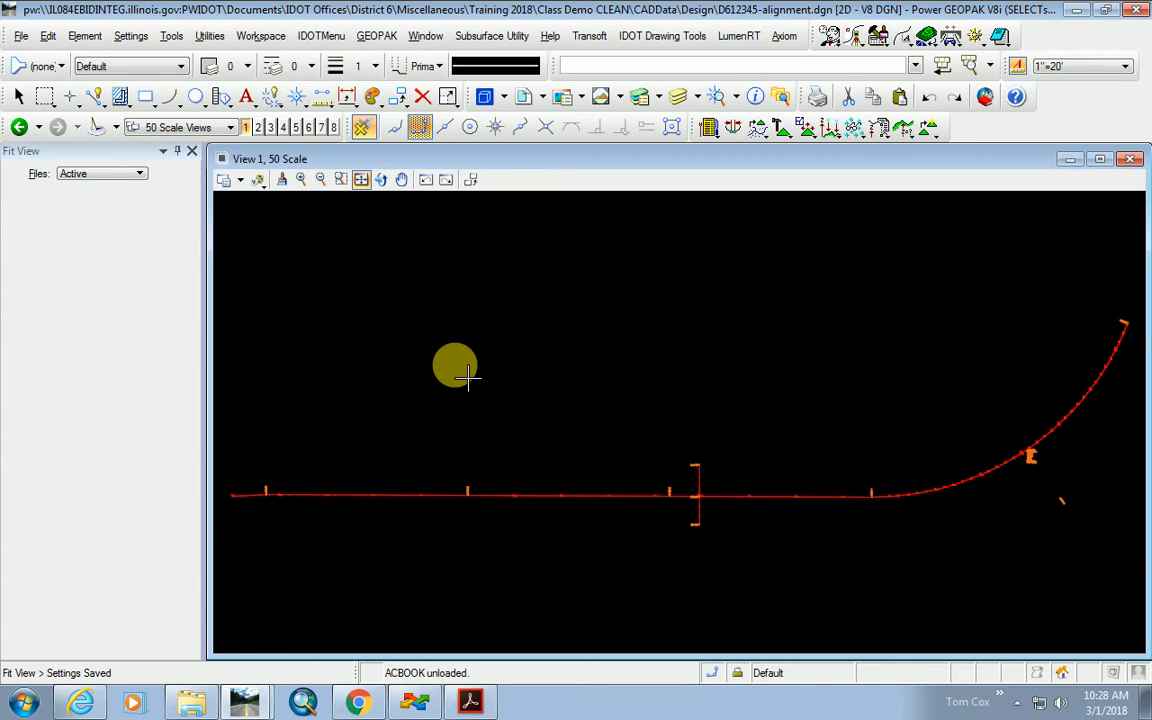
left_click(415, 702)
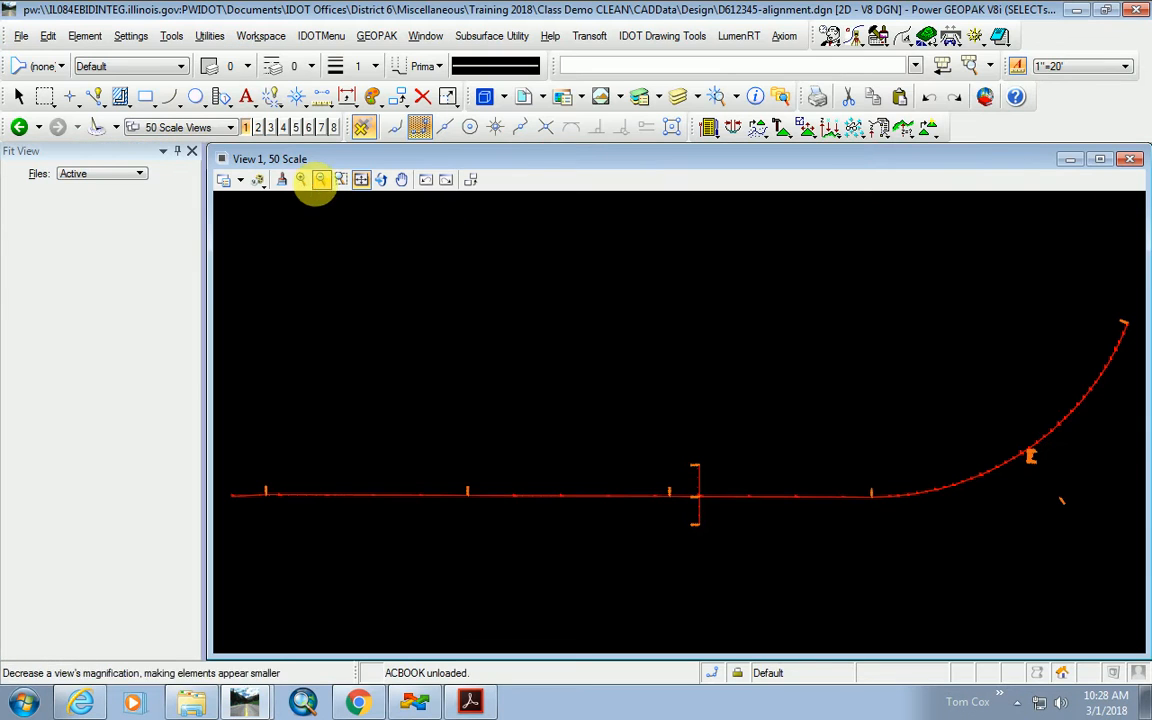
right_click(55, 131)
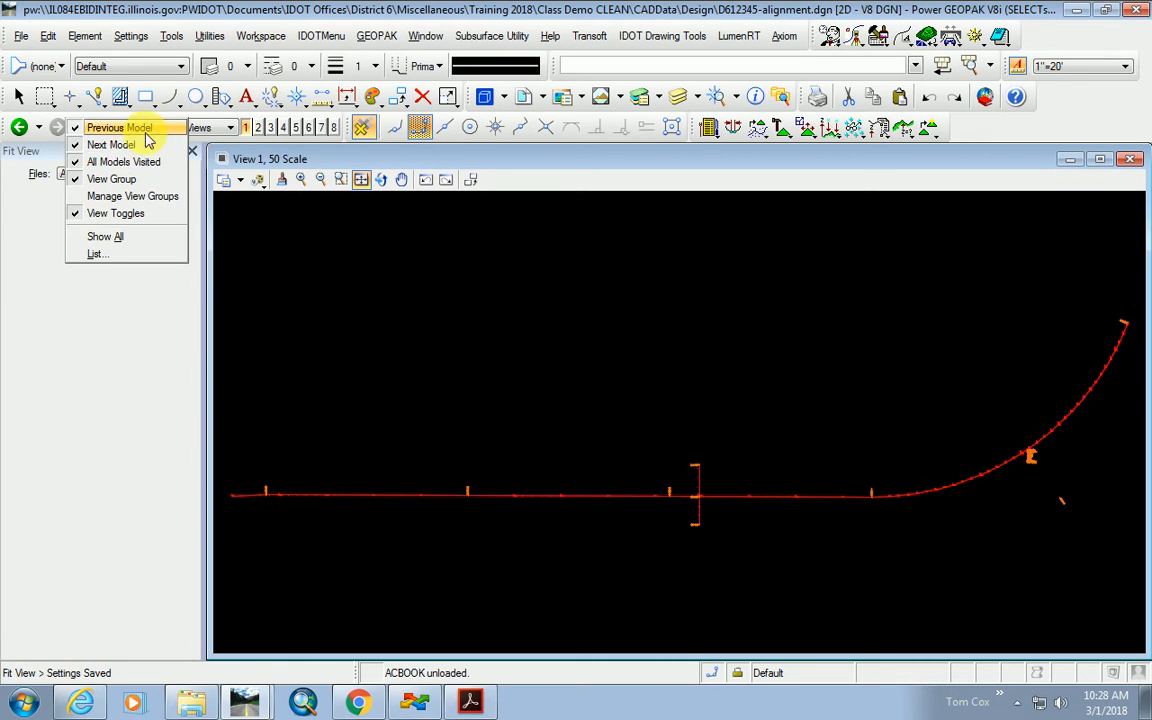
left_click(388, 292)
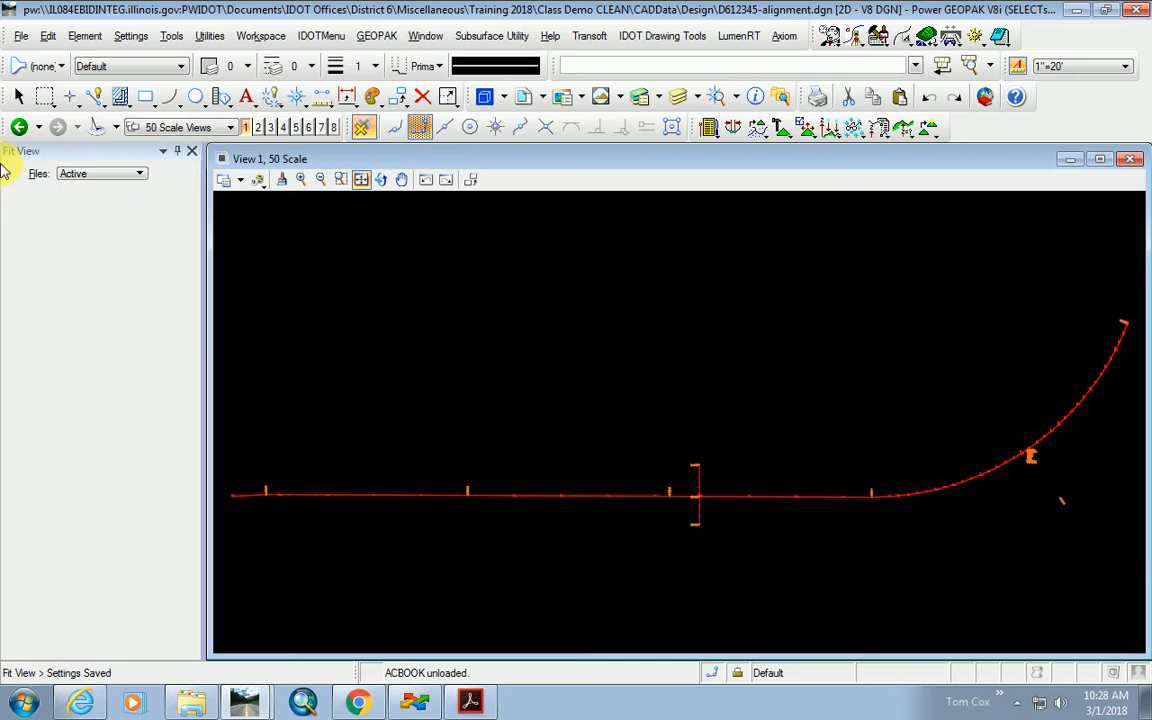
Switch to ProjectWise Explorer and open D612345-topo.dgn from the Design folder, declining read-only mode.
left_click(38, 128)
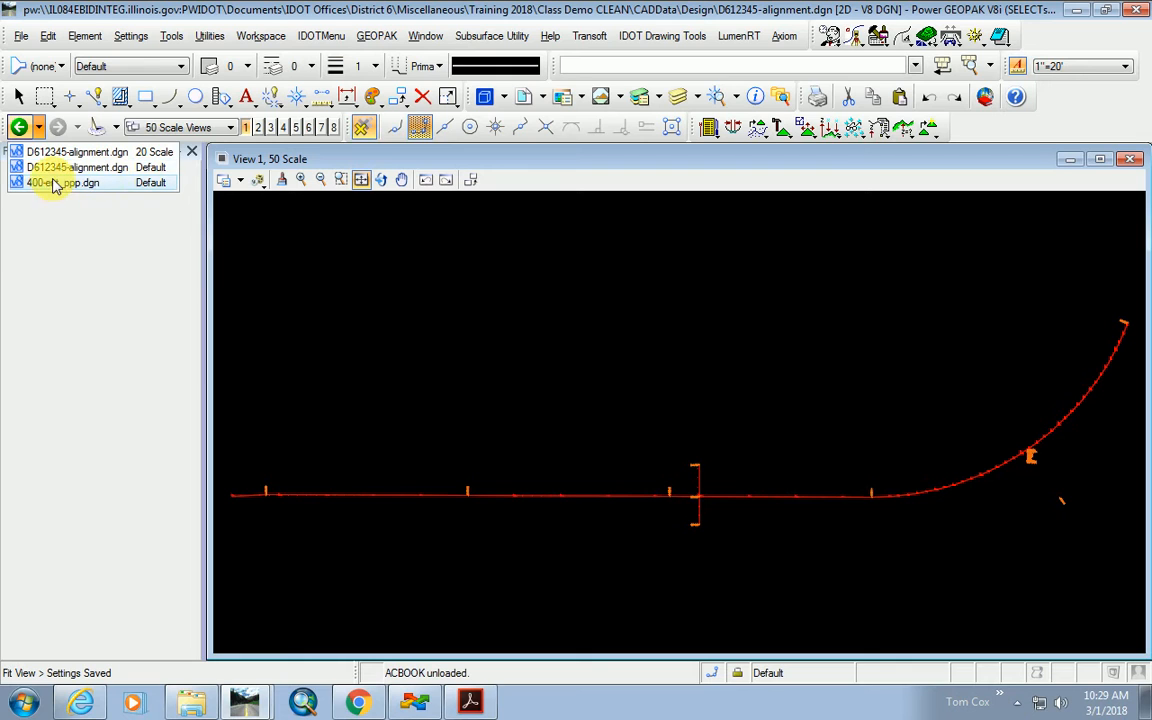
left_click(336, 266)
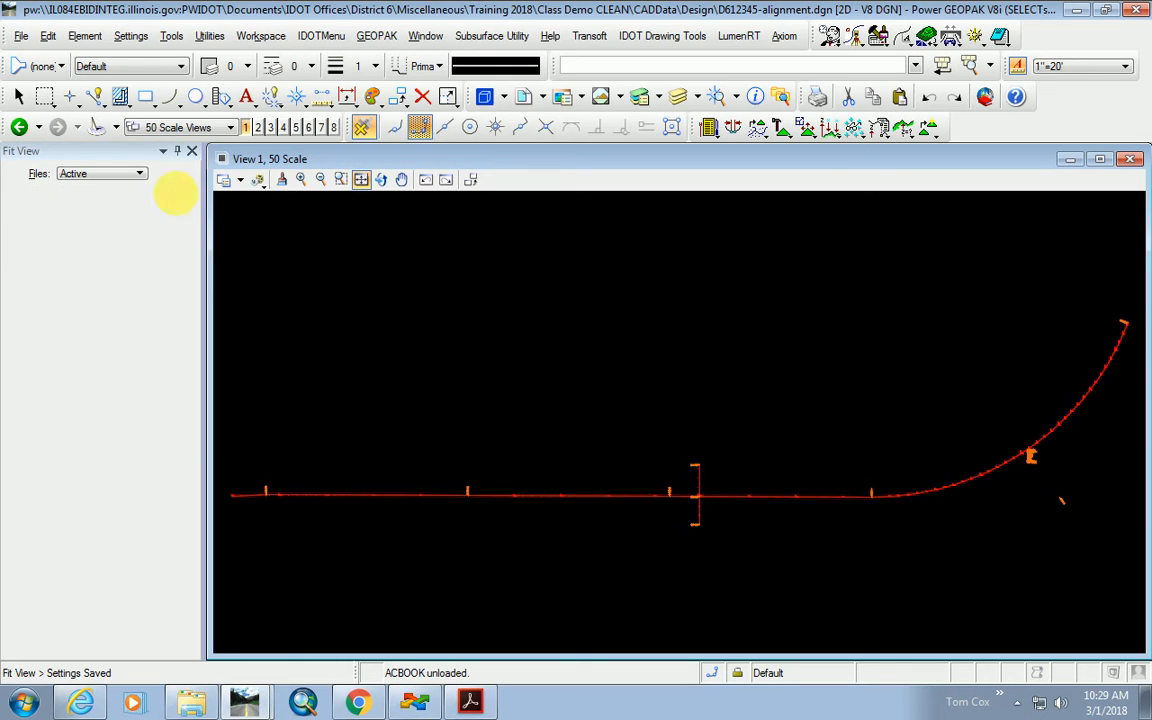
left_click(413, 707)
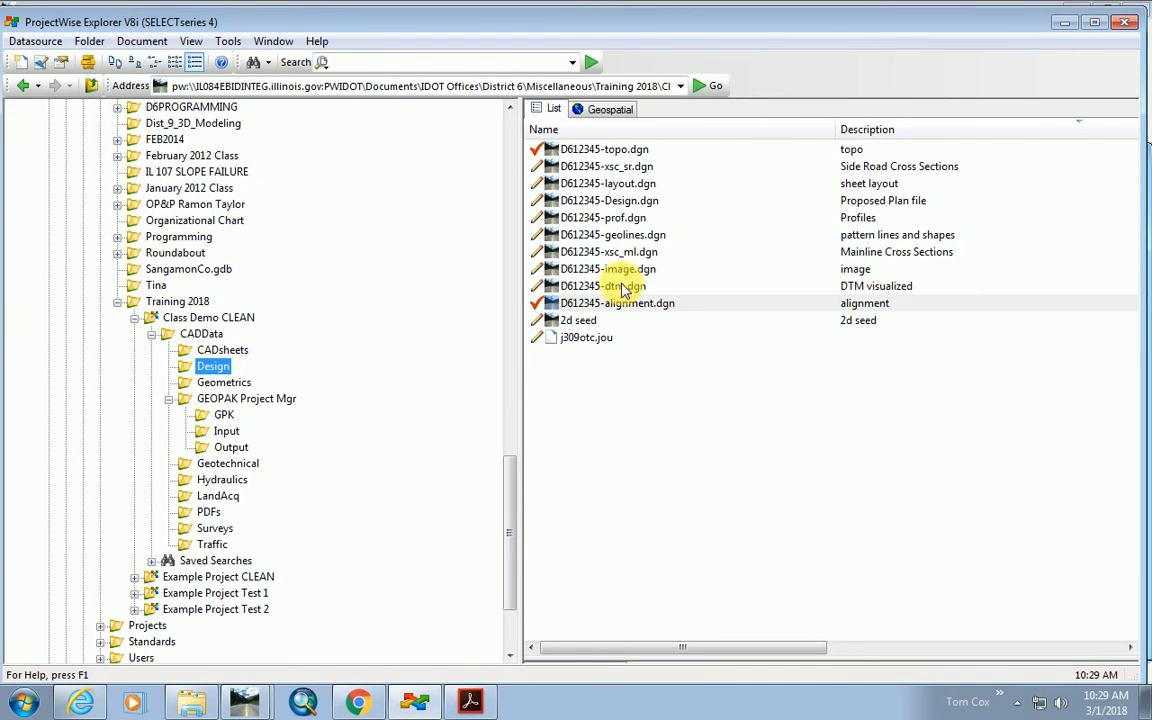
double_click(578, 149)
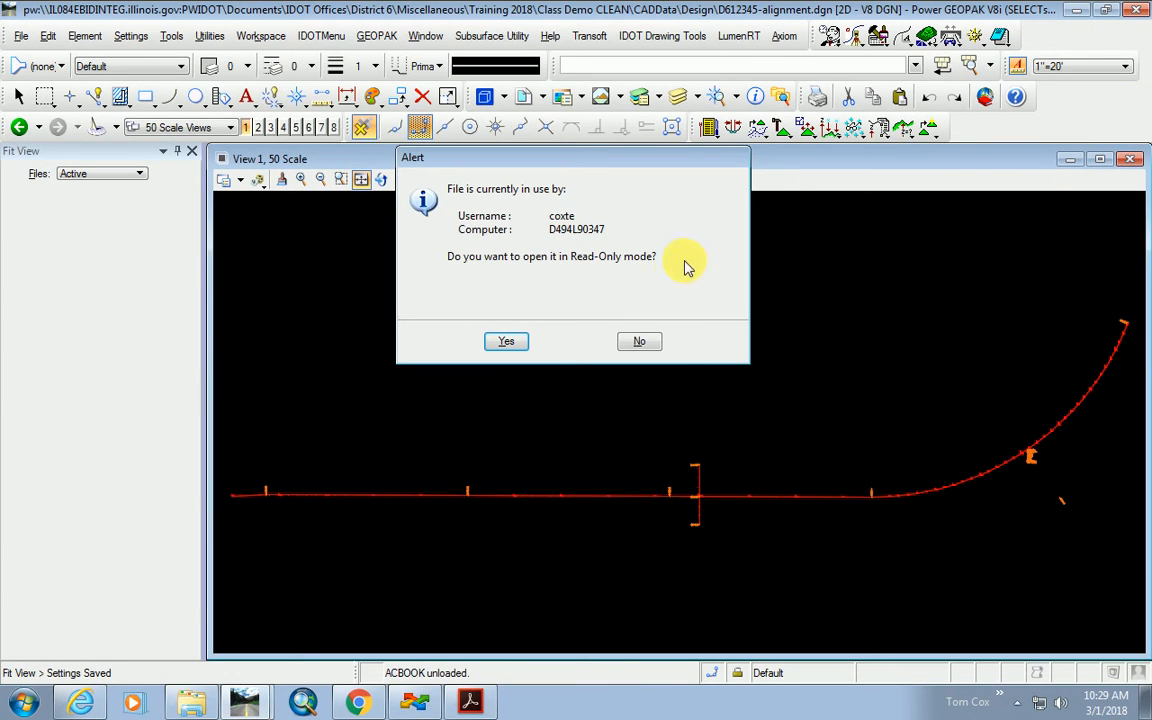
left_click(639, 345)
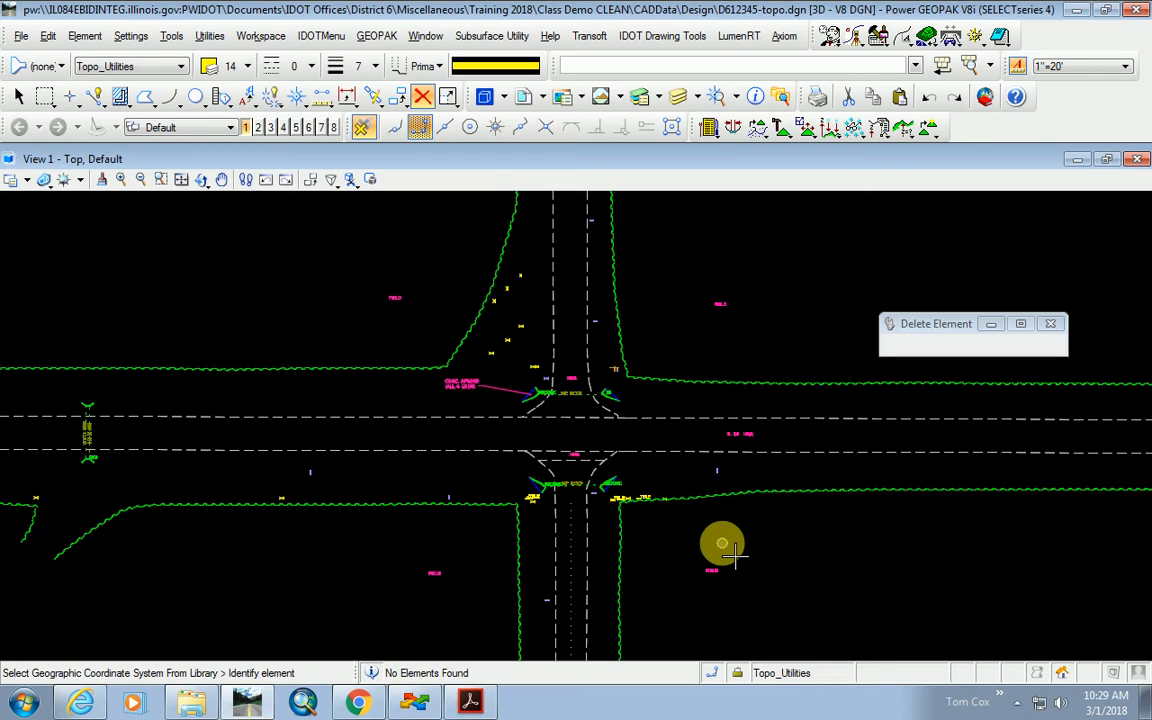
Detach all existing references from the topo drawing and move the References dialog off the linework.
scroll(678, 526, "down", 2)
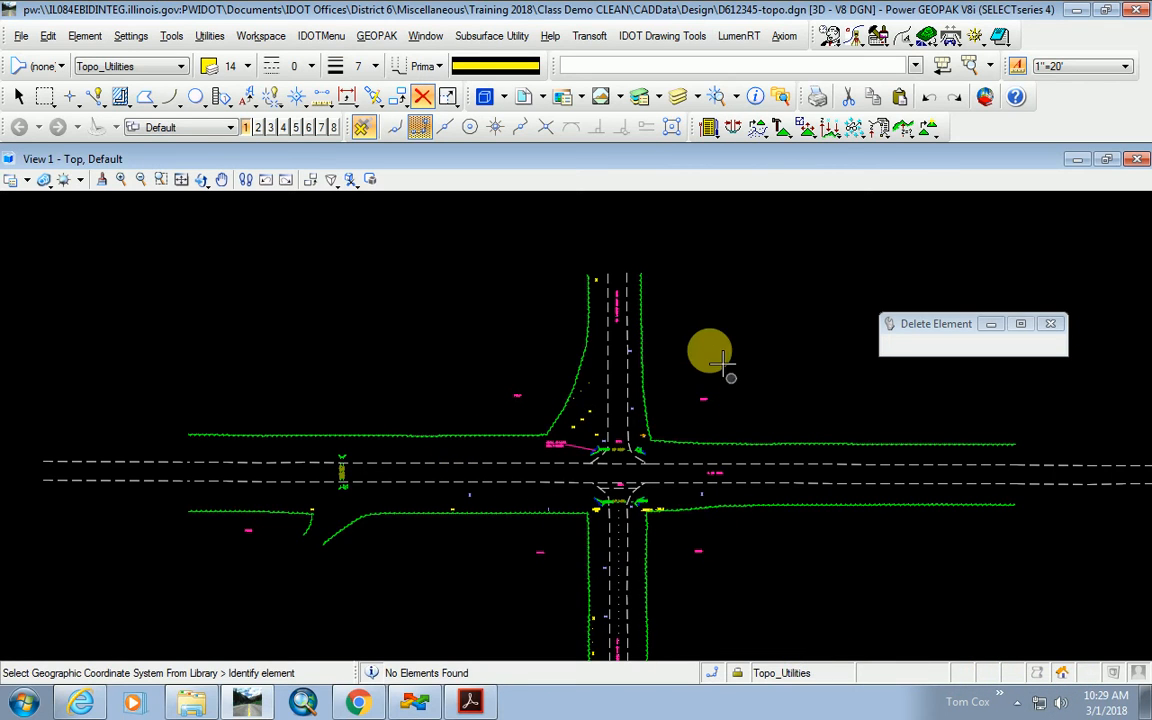
scroll(540, 432, "up", 1)
scroll(607, 470, "down", 2)
scroll(618, 484, "up", 1)
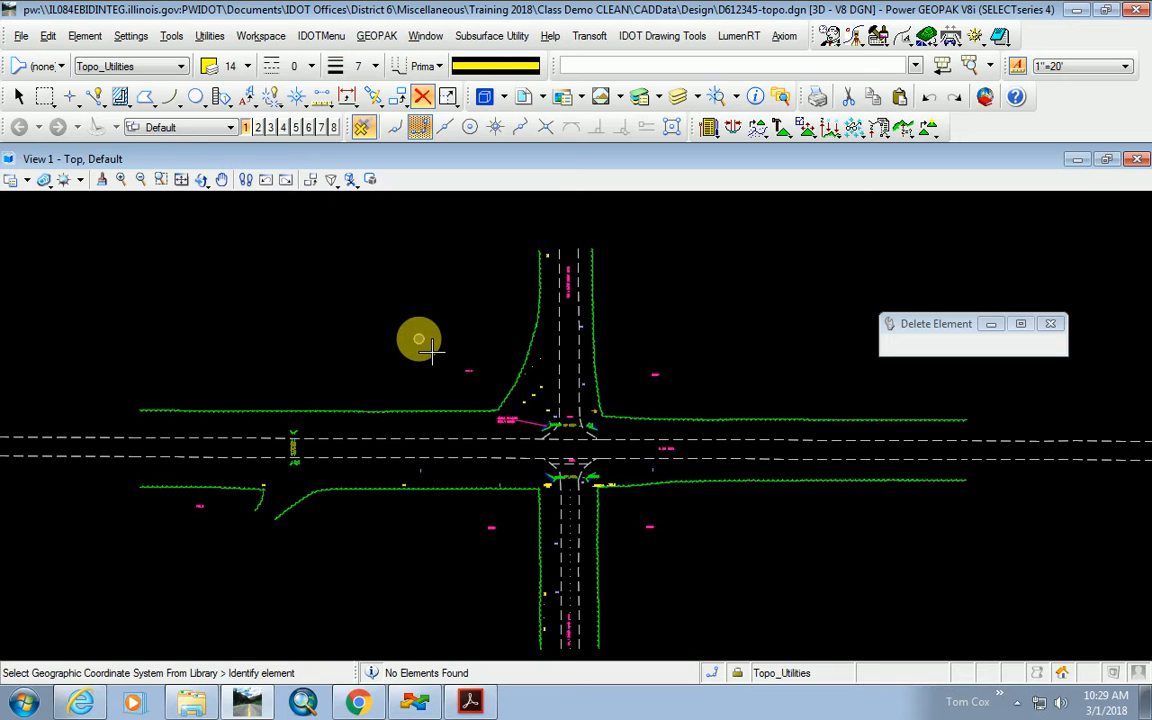
left_click(522, 97)
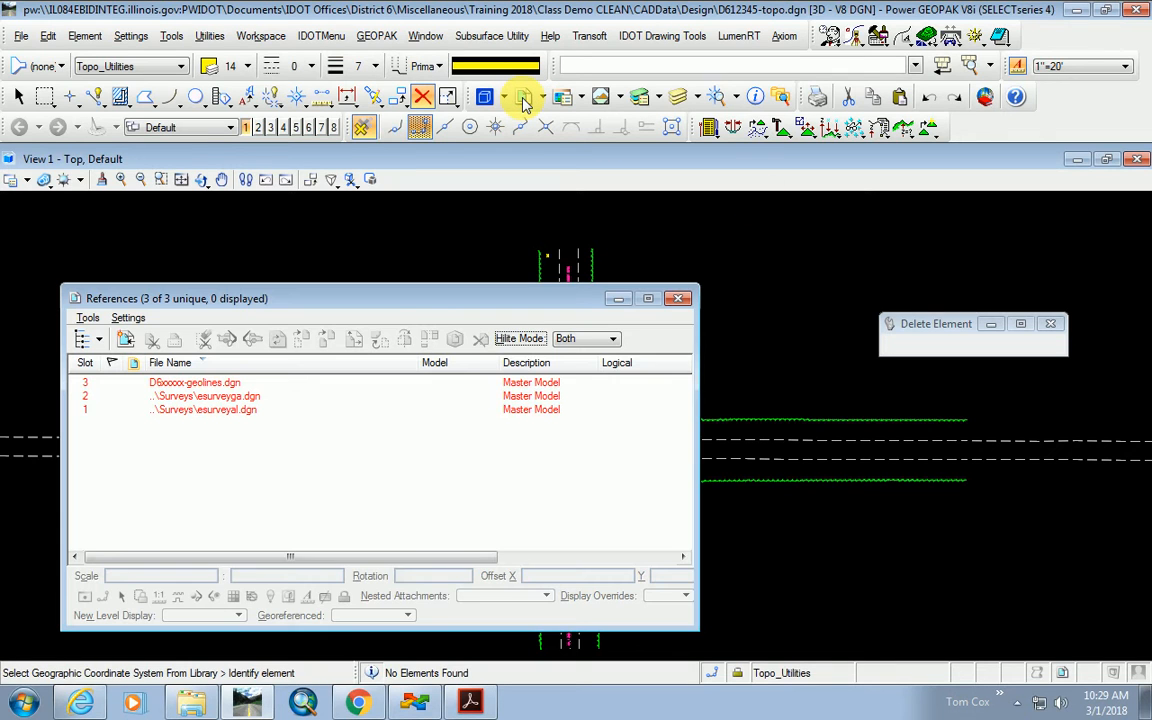
left_click(88, 317)
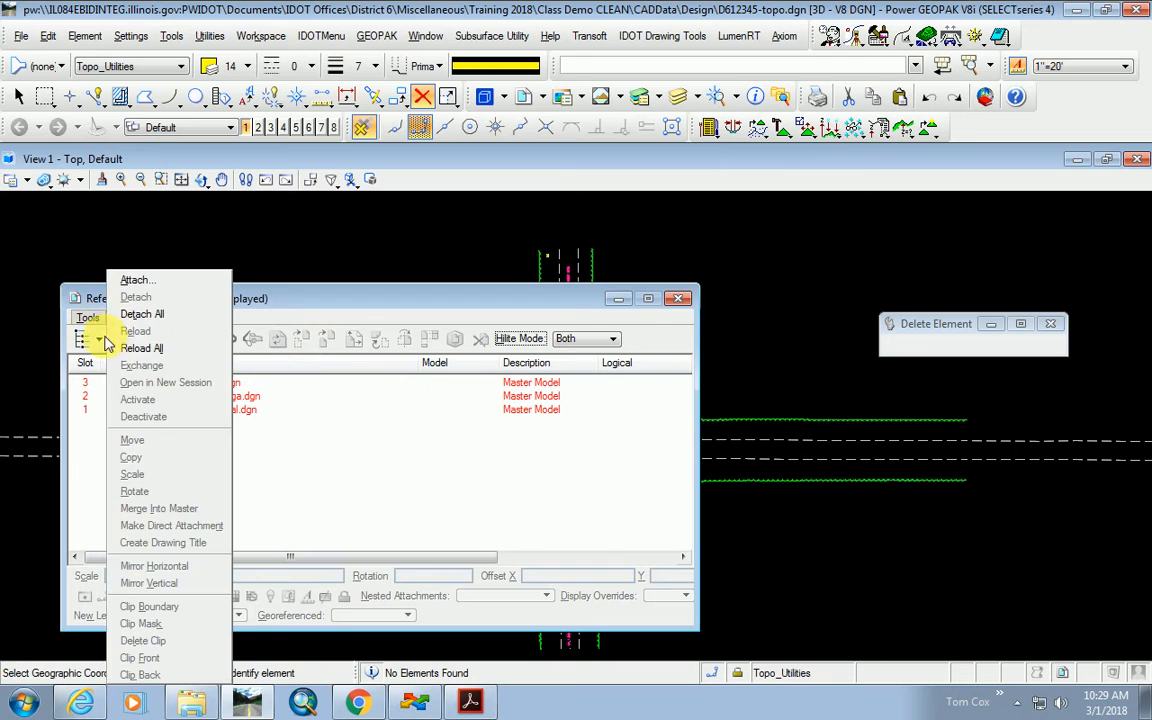
left_click(142, 314)
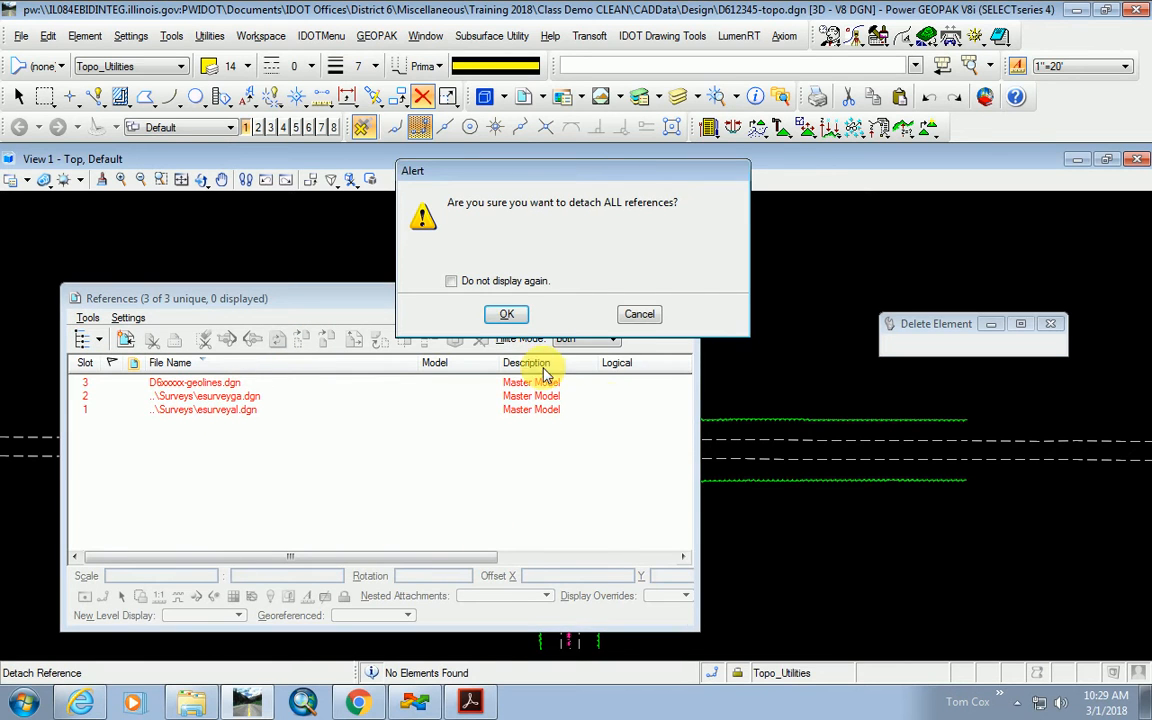
left_click(509, 314)
mouse_move(466, 300)
left_mouse_down()
mouse_move(896, 298)
mouse_move(904, 285)
left_mouse_up()
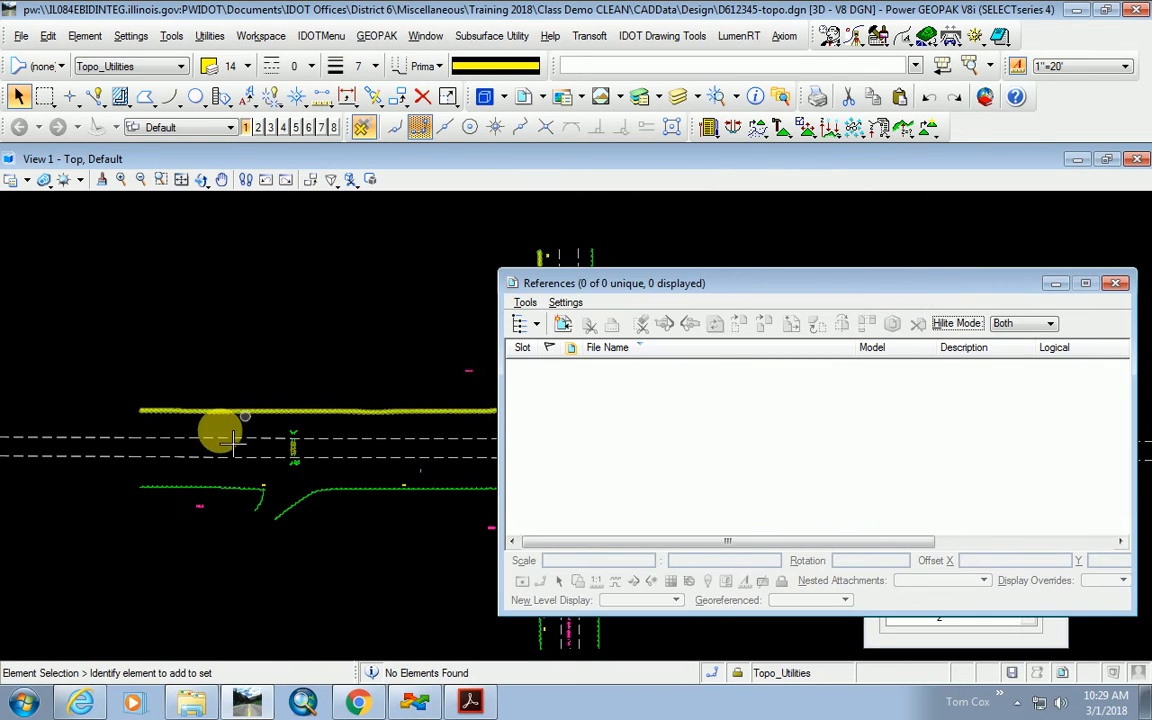
Attach D612345-alignment.dgn from the Design folder as a reference to the topo drawing, using its 20 Scale model.
scroll(236, 436, "down", 4)
scroll(340, 450, "up", 2)
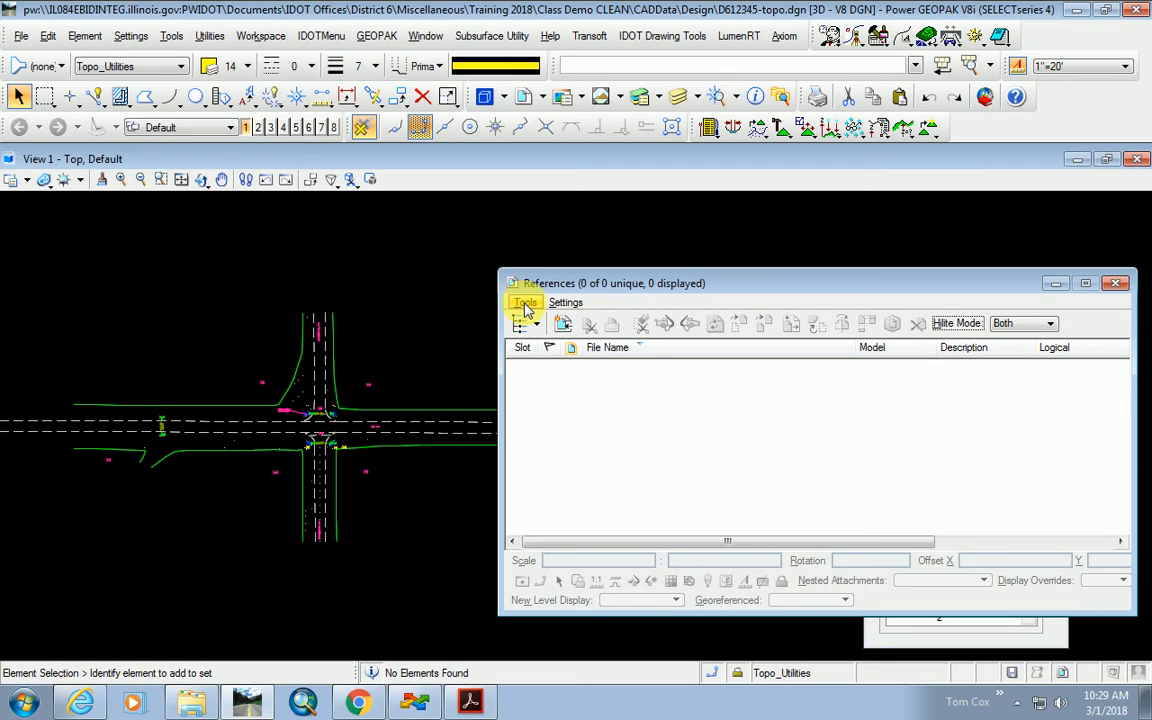
left_click(565, 330)
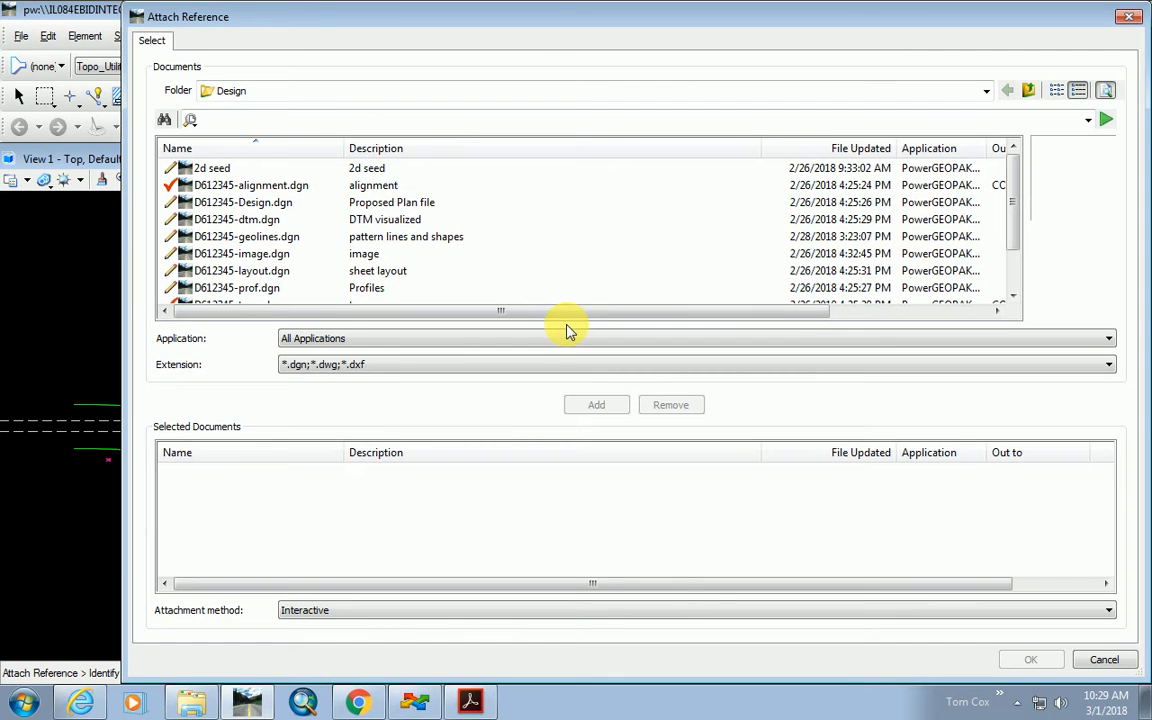
double_click(236, 187)
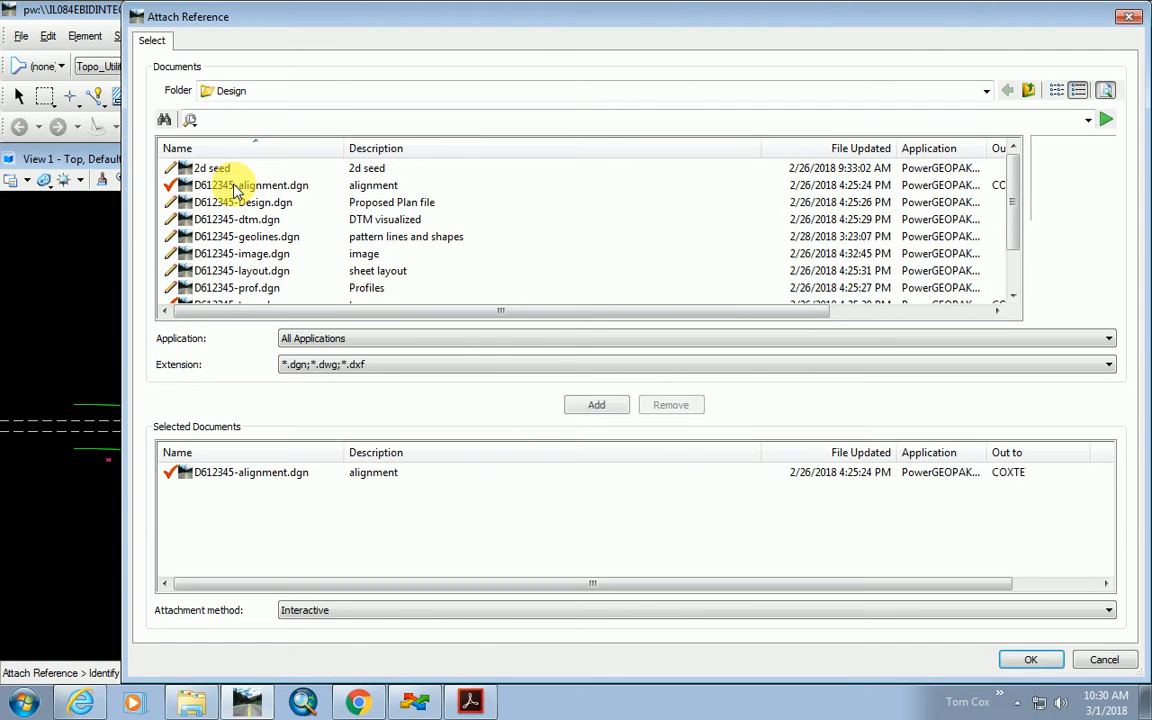
left_click(1030, 659)
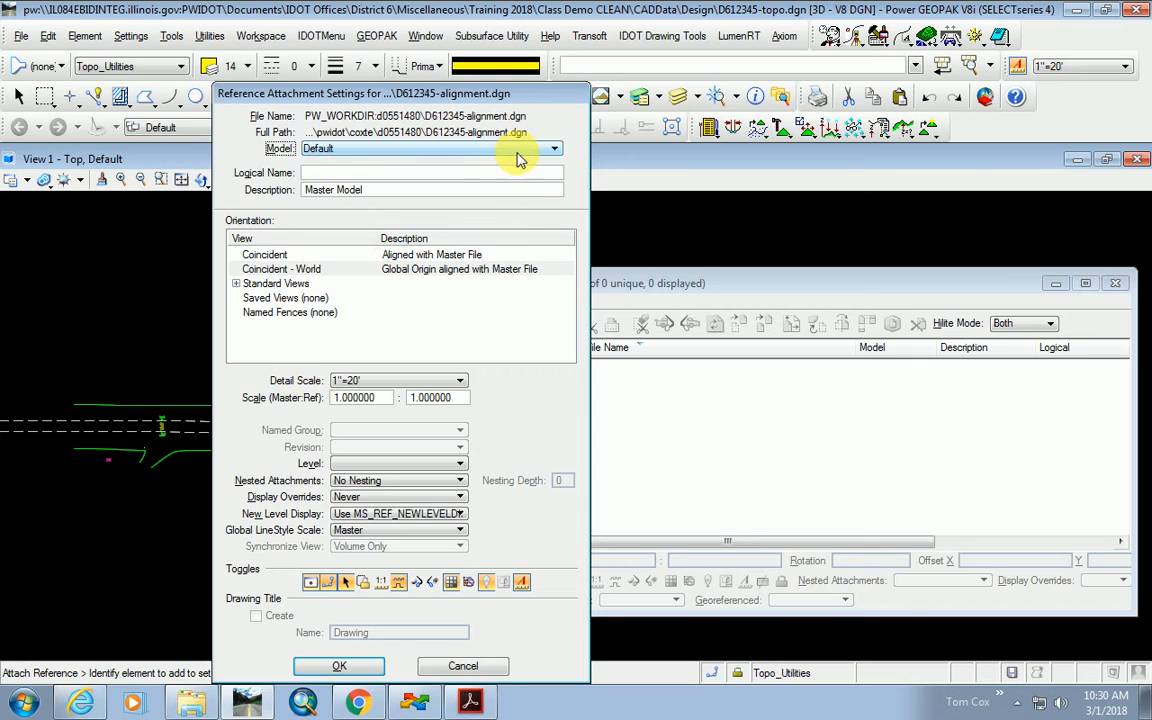
left_click(553, 153)
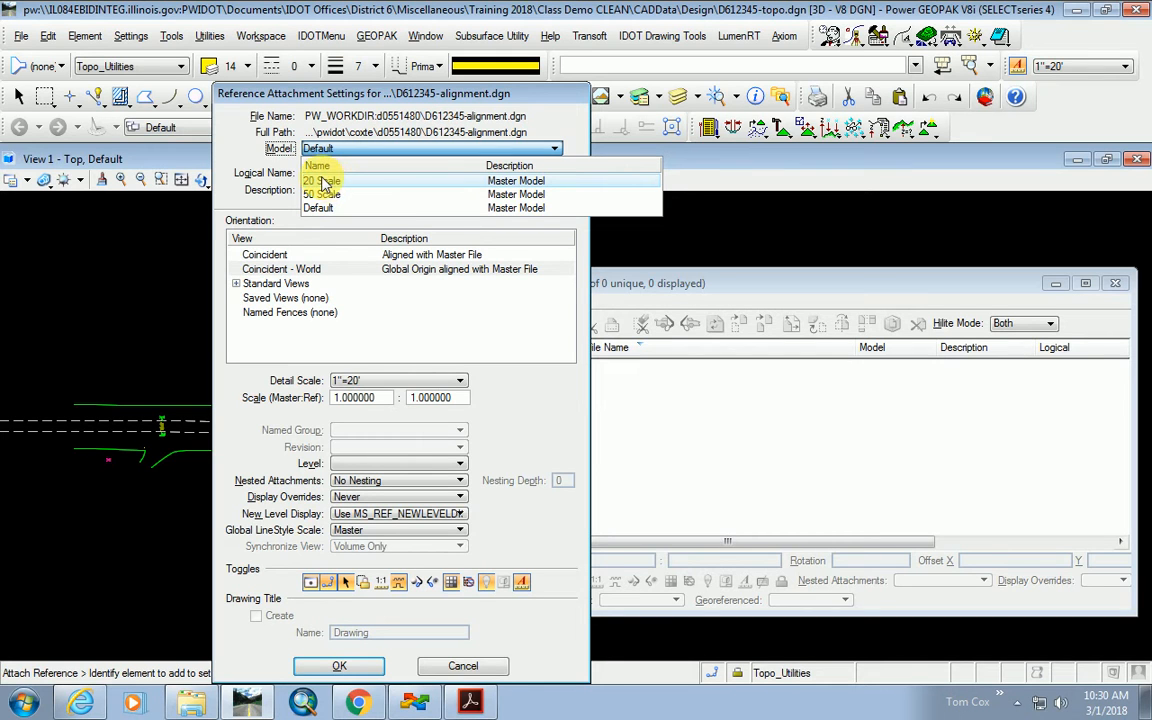
left_click(325, 181)
left_click(366, 668)
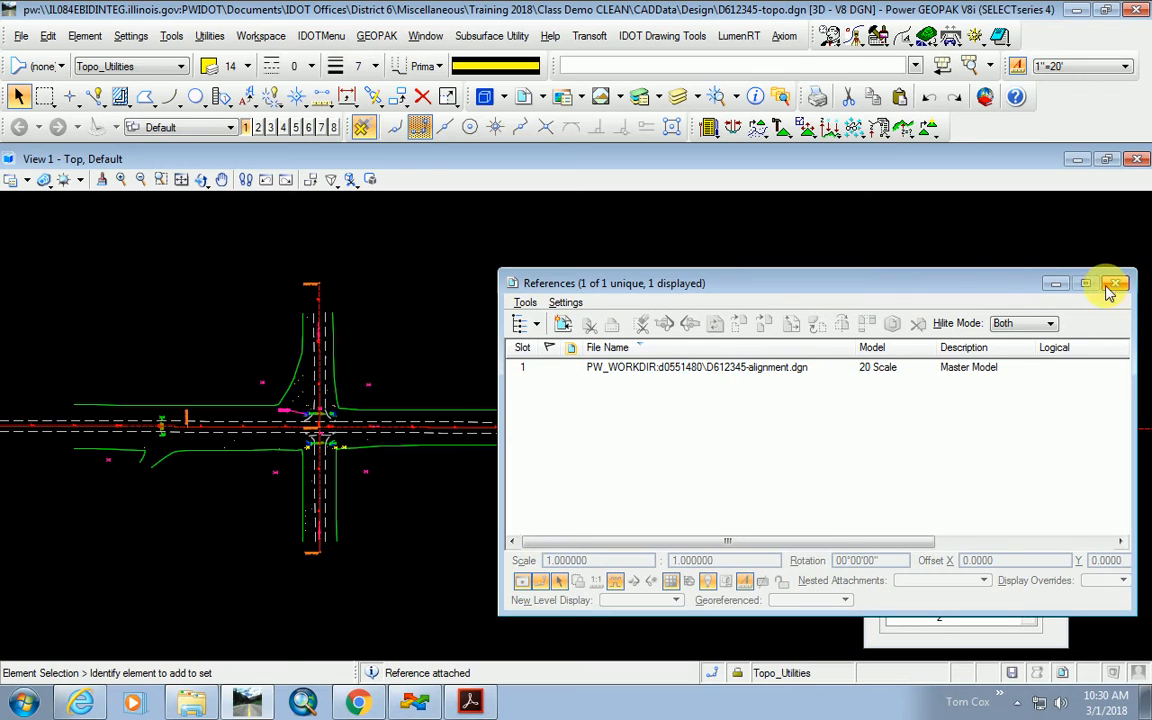
Change the alignment reference's model to 50 Scale to compare the size of the station 858 label.
scroll(290, 435, "up", 6)
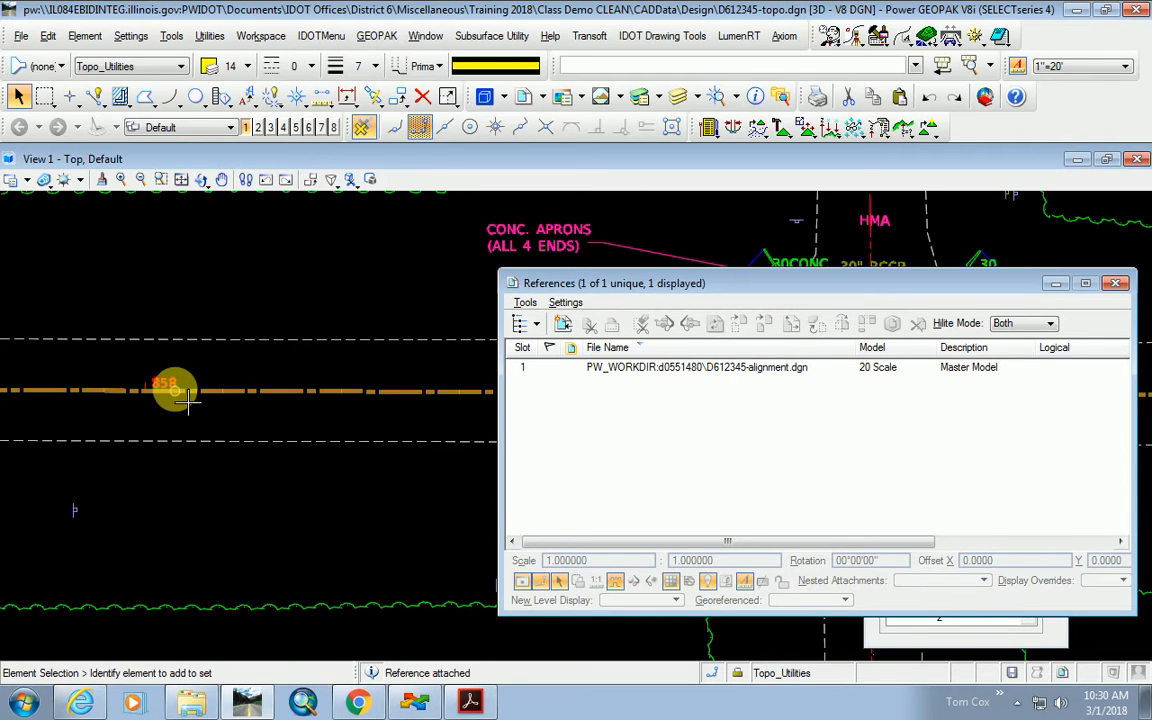
left_click(714, 369)
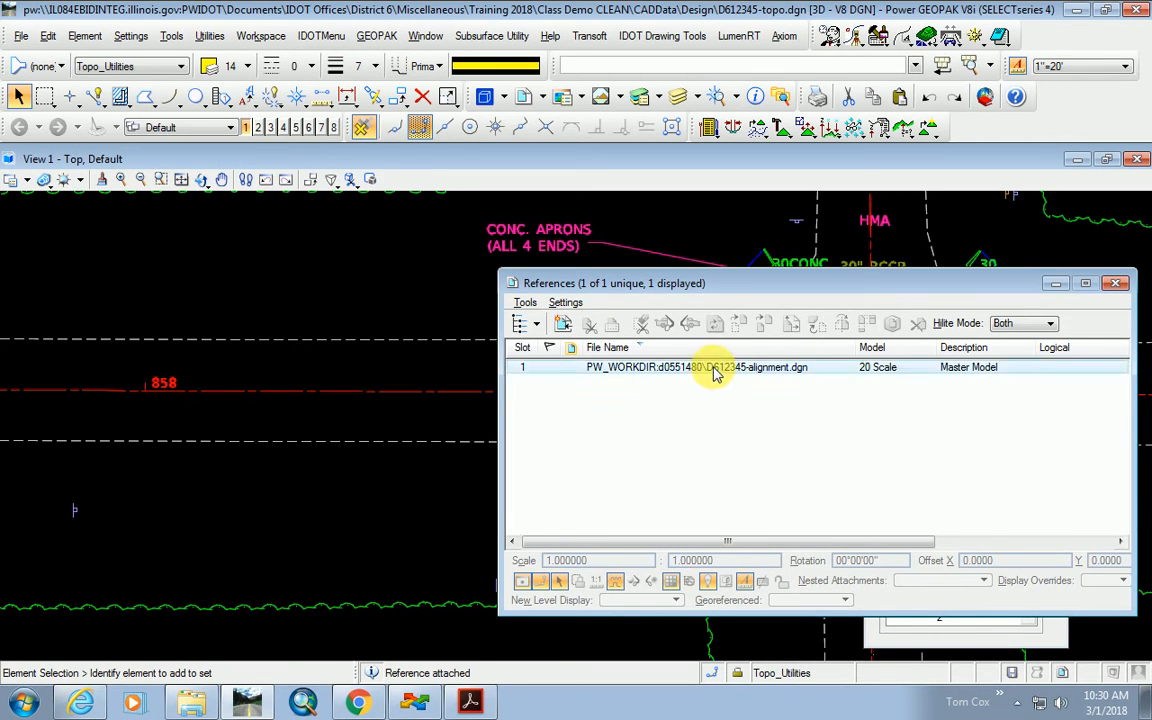
double_click(714, 369)
left_click(512, 213)
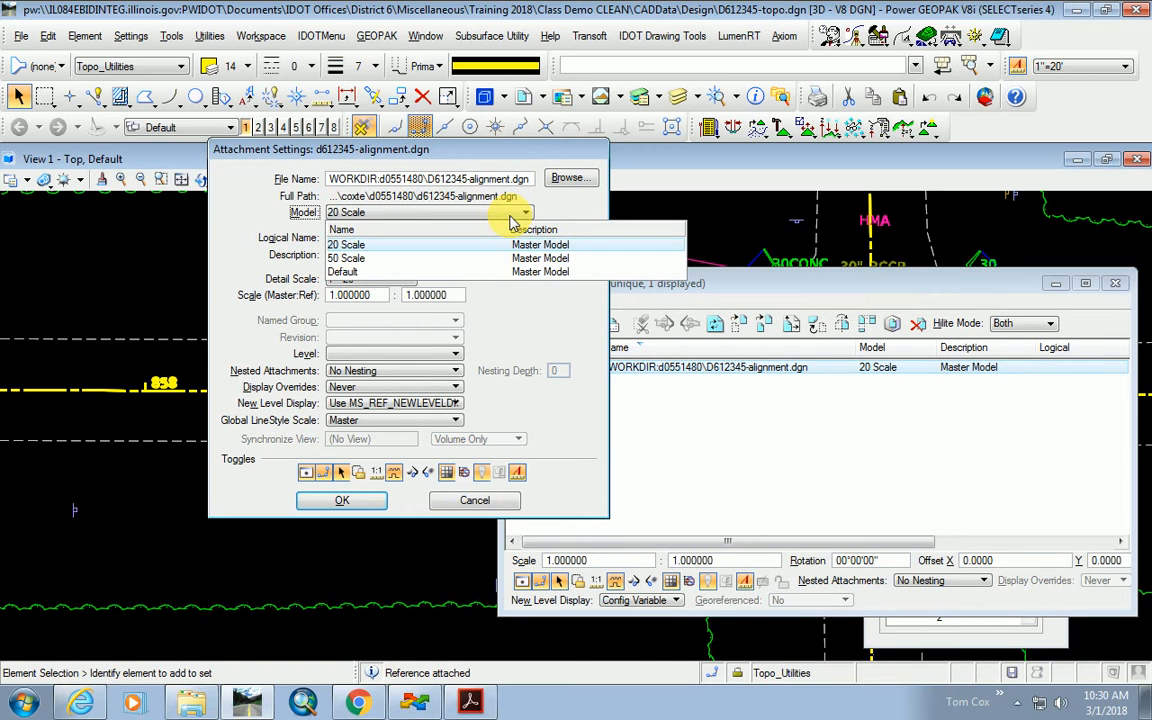
left_click(350, 258)
left_click_drag(336, 154, 607, 171)
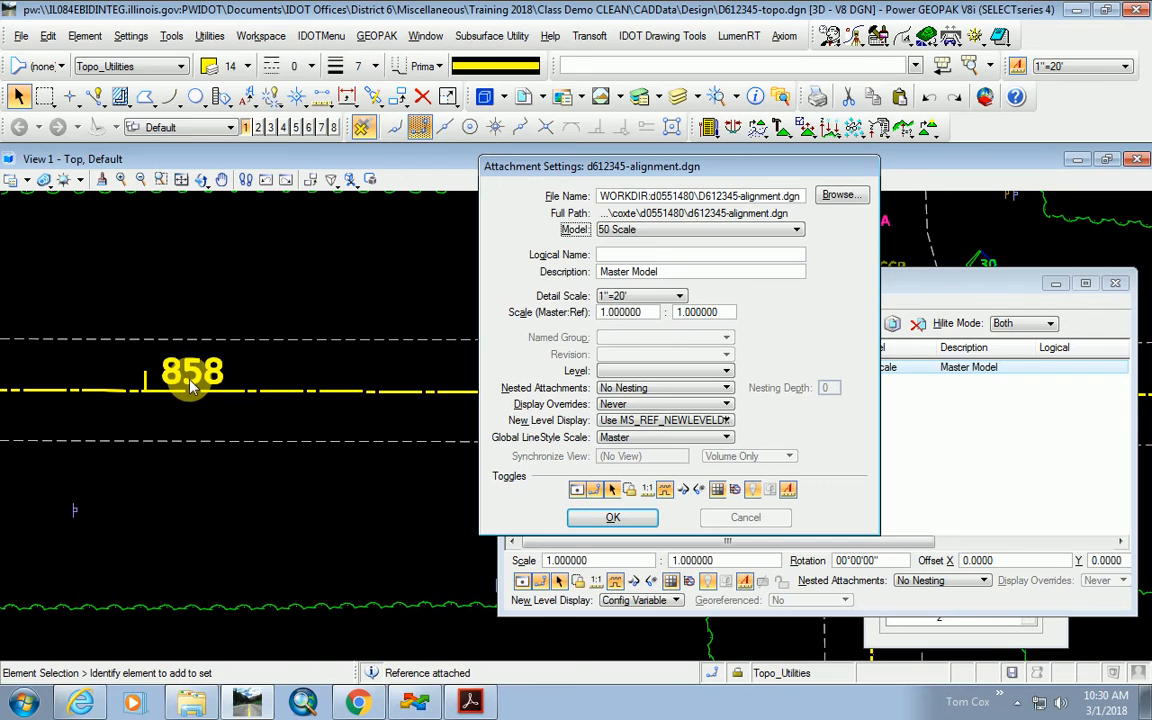
Set the alignment reference's model to 20 Scale, deselect the reference and close the References dialog.
left_click(640, 229)
left_click(645, 256)
left_click(613, 520)
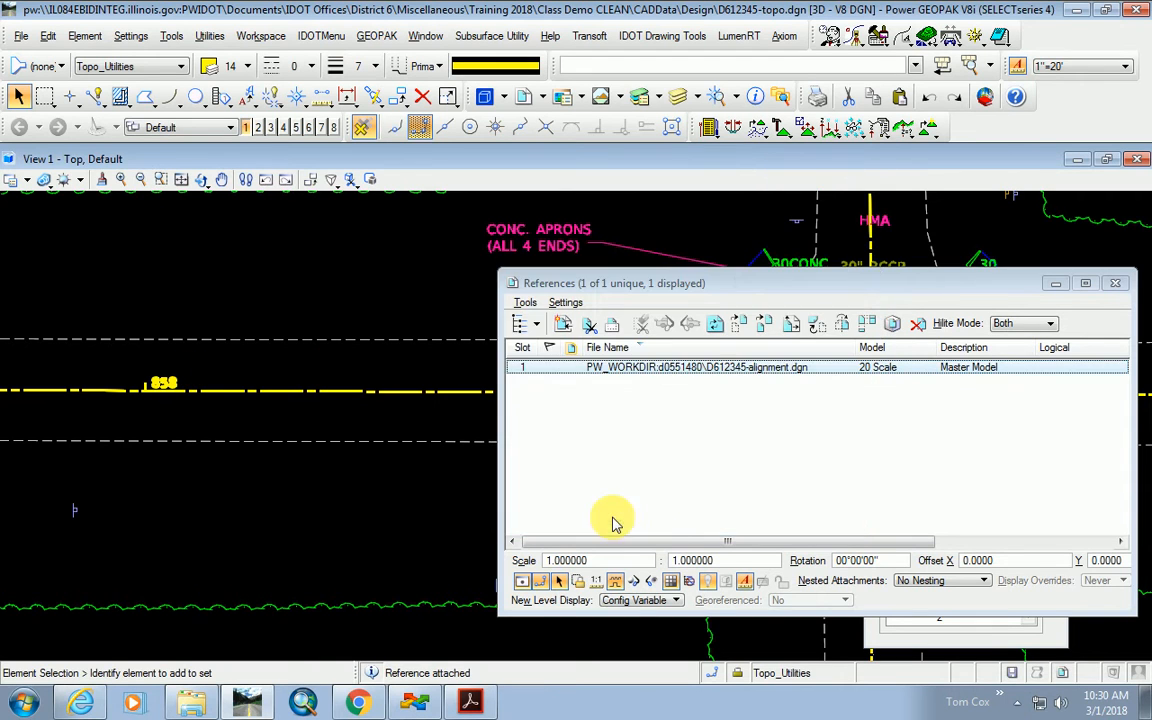
left_click(612, 460)
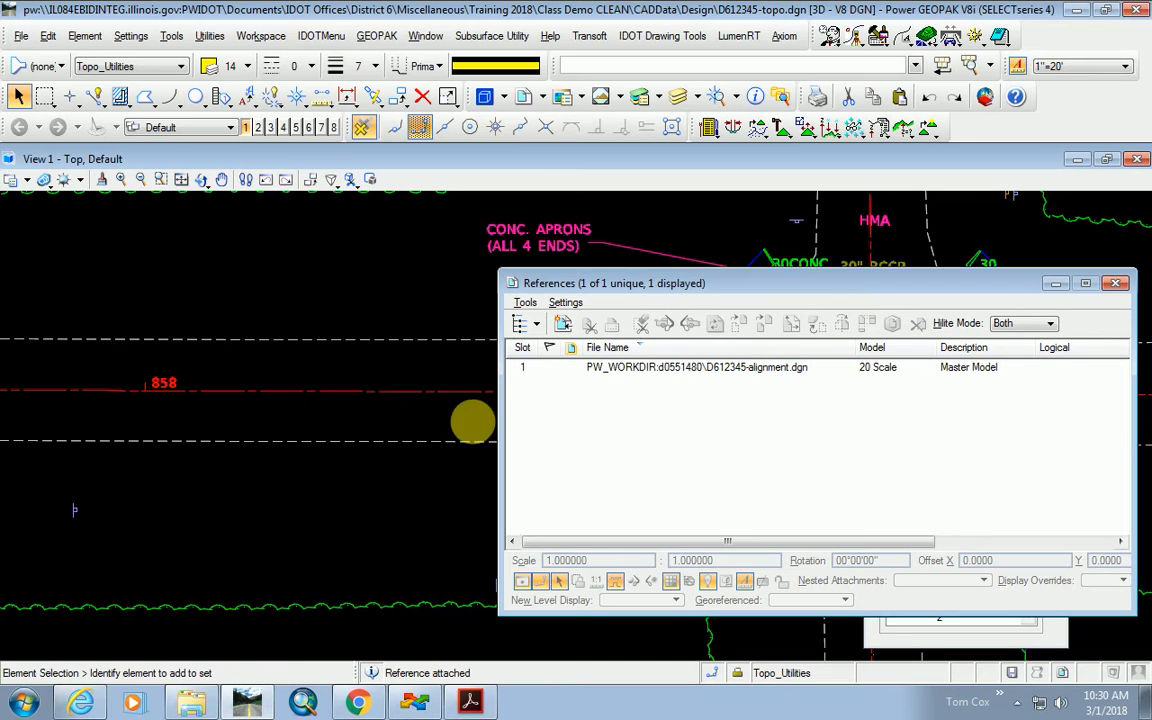
left_click(1115, 283)
Dock the floating Element Selection settings window beside the view so it no longer covers the drawing.
scroll(550, 402, "down", 3)
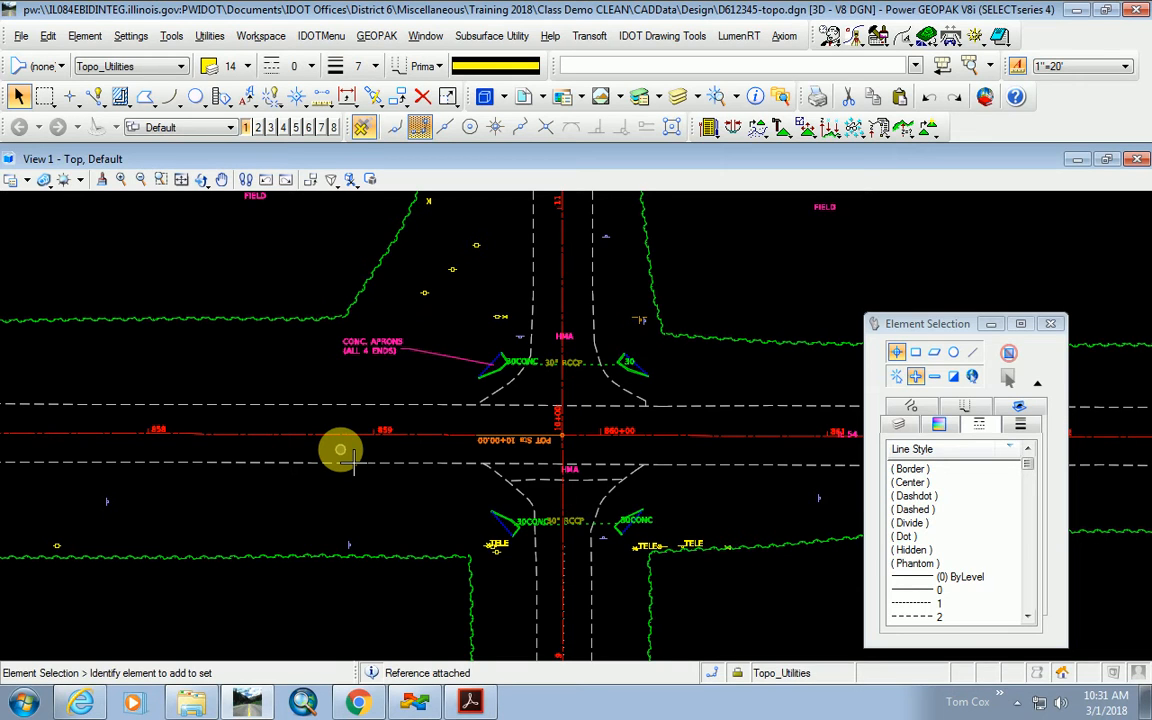
mouse_move(905, 323)
left_mouse_down()
mouse_move(955, 176)
mouse_move(933, 176)
left_mouse_up()
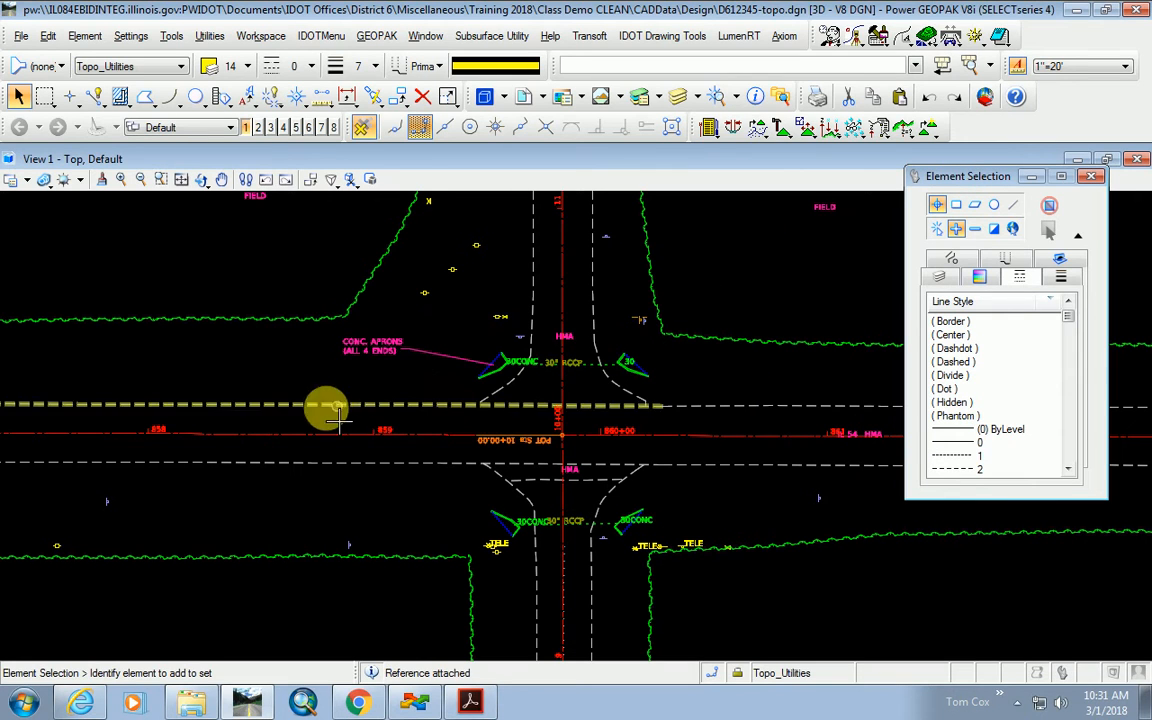
scroll(270, 452, "down", 2)
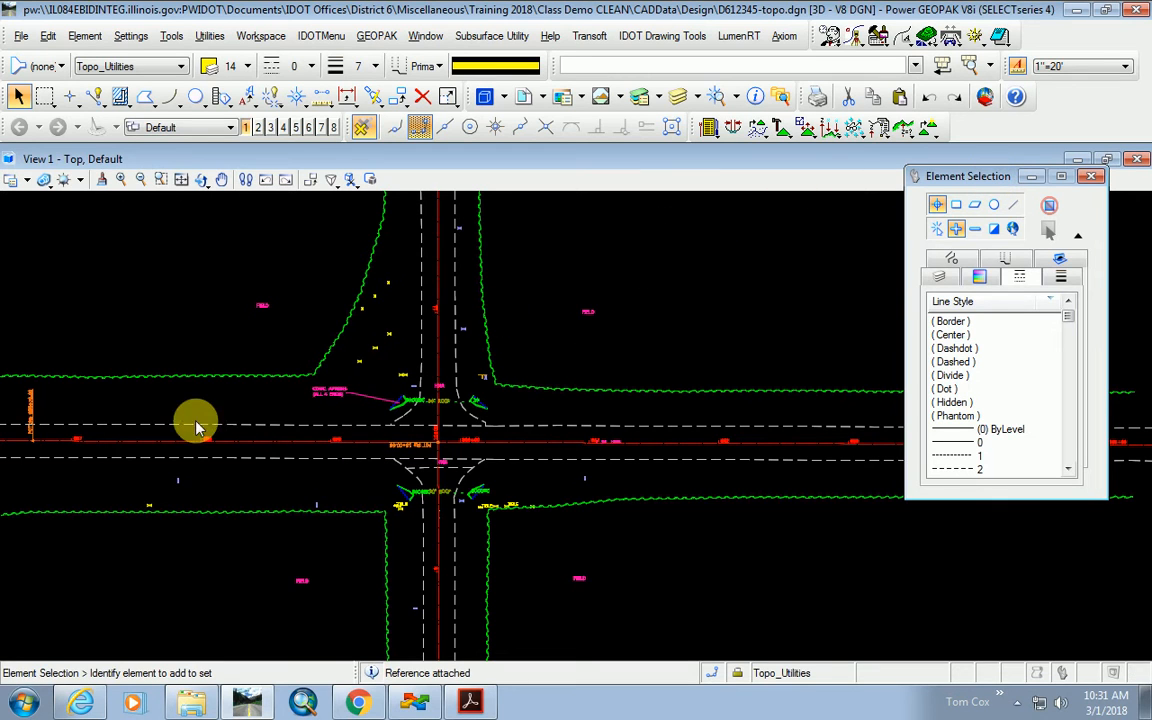
left_click_drag(968, 176, 46, 403)
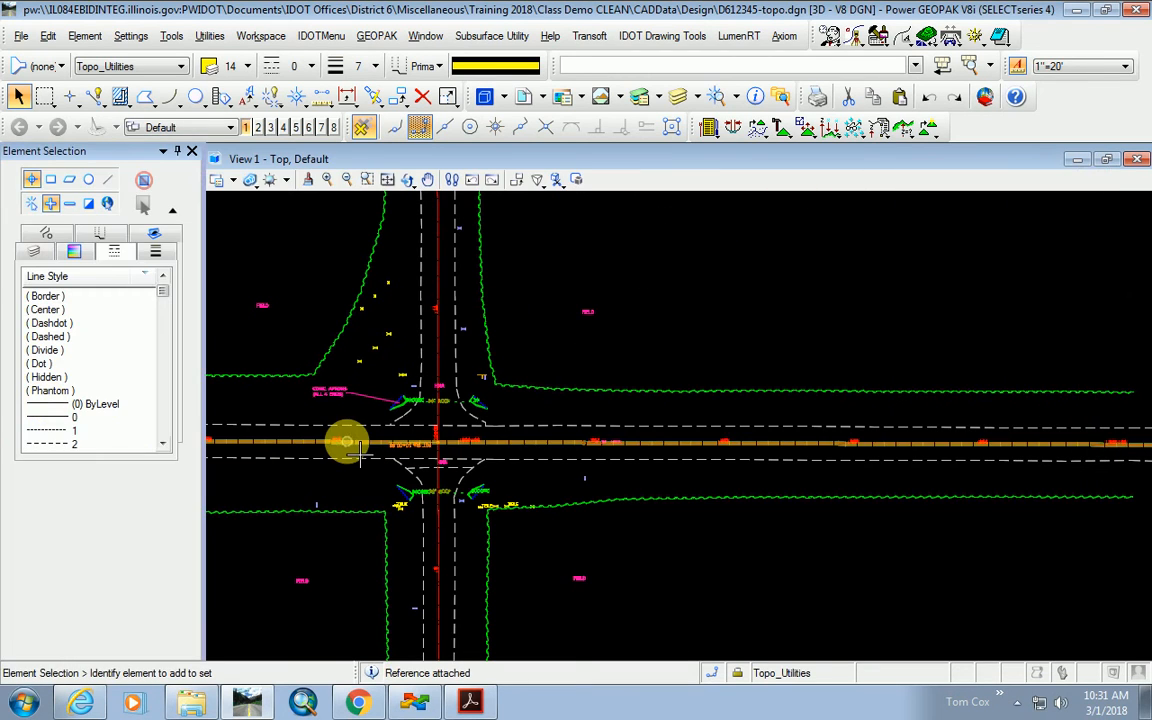
Frame the intersection with its alignment overlay in the view and save the drawing settings.
scroll(715, 455, "down", 2)
scroll(615, 455, "up", 1)
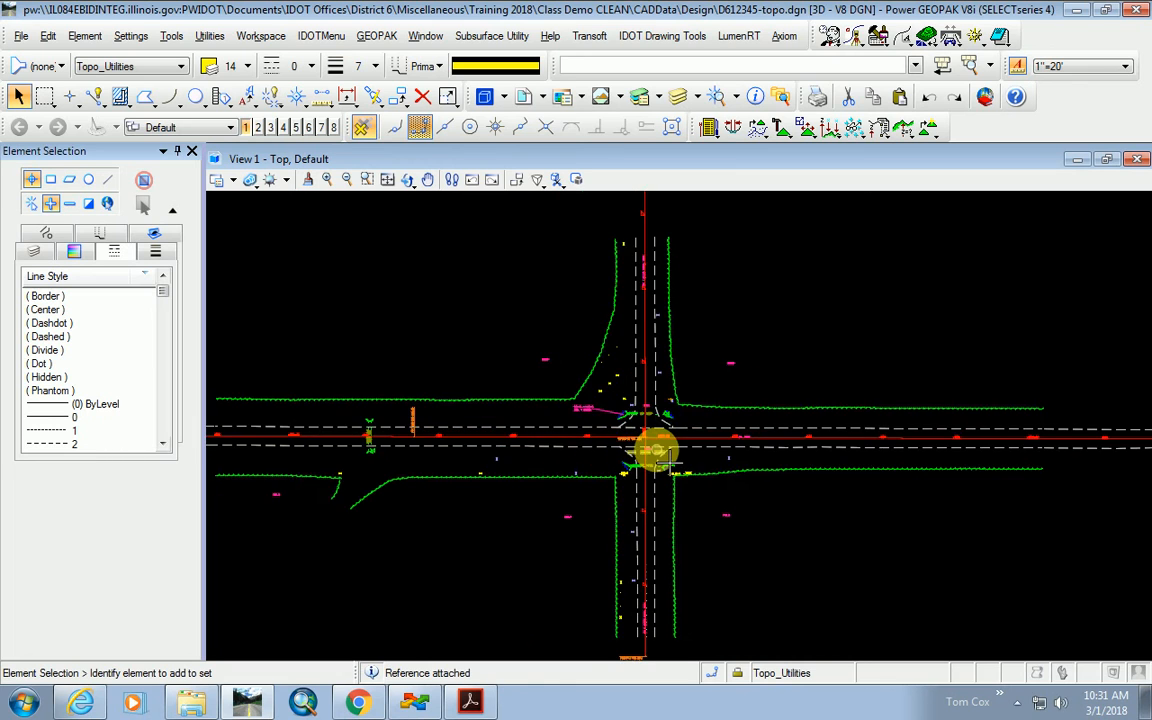
scroll(660, 458, "up", 2)
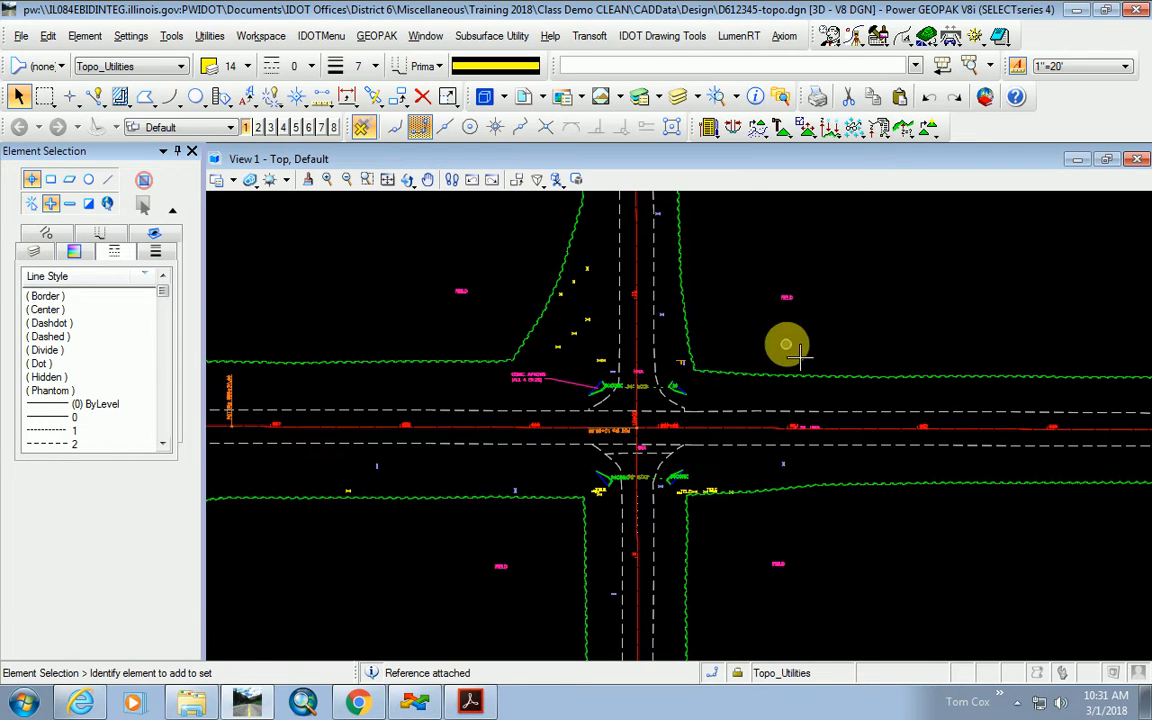
left_click(20, 36)
left_click(92, 201)
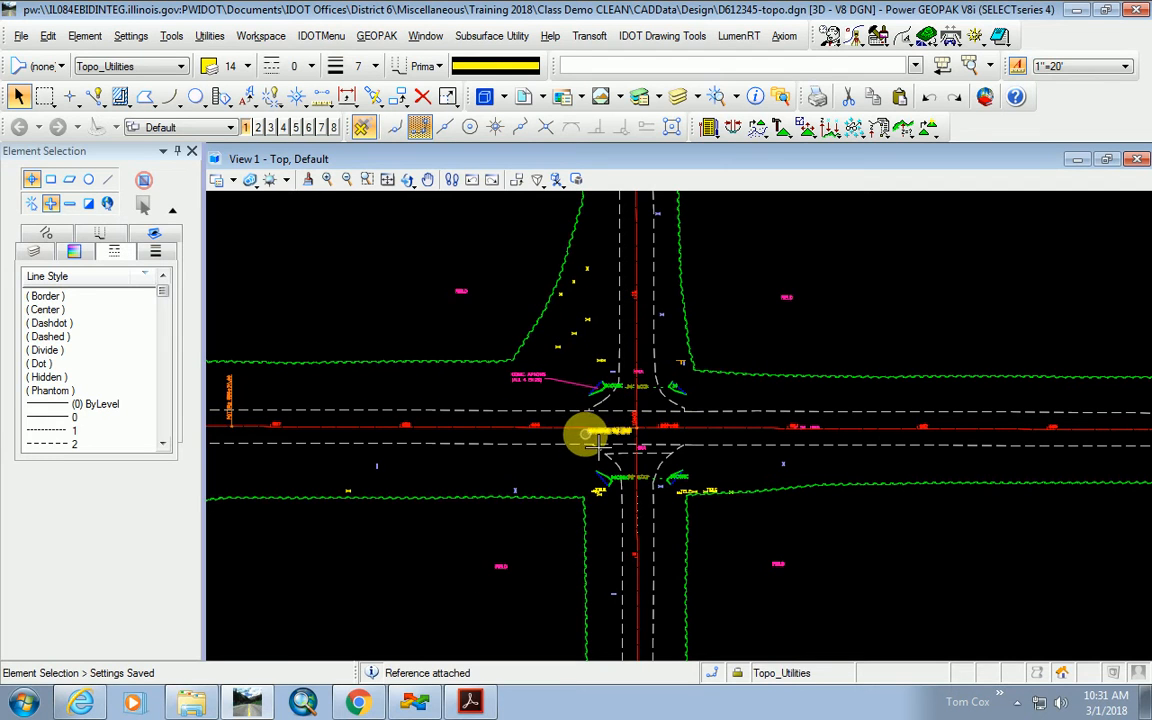
Switch to ProjectWise Explorer and inspect the name and description of D612345-image.dgn in the Rename Document dialog without changing them.
left_click(413, 700)
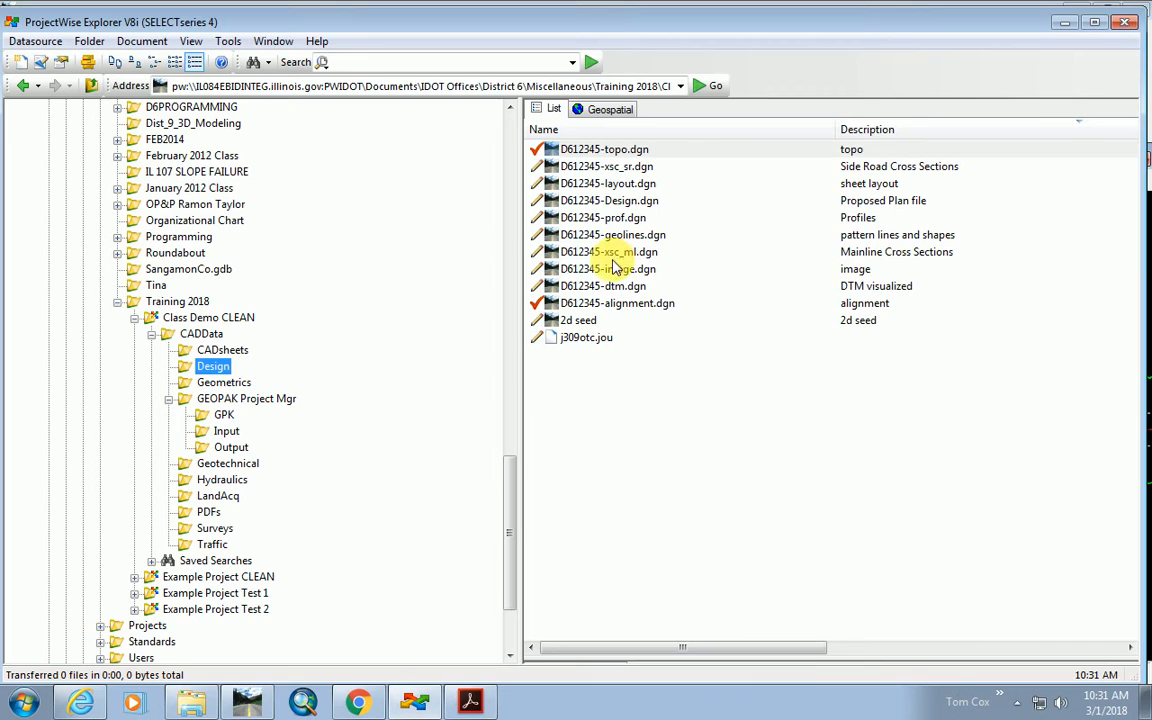
left_click(592, 271)
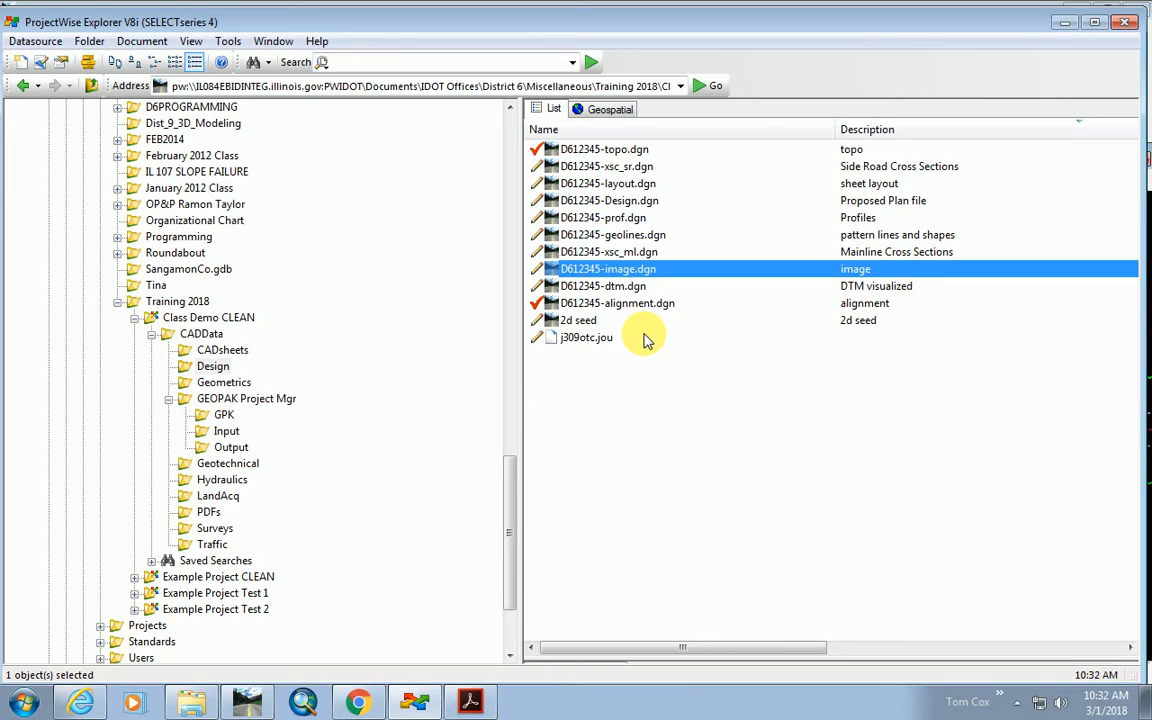
right_click(602, 276)
left_click(705, 536)
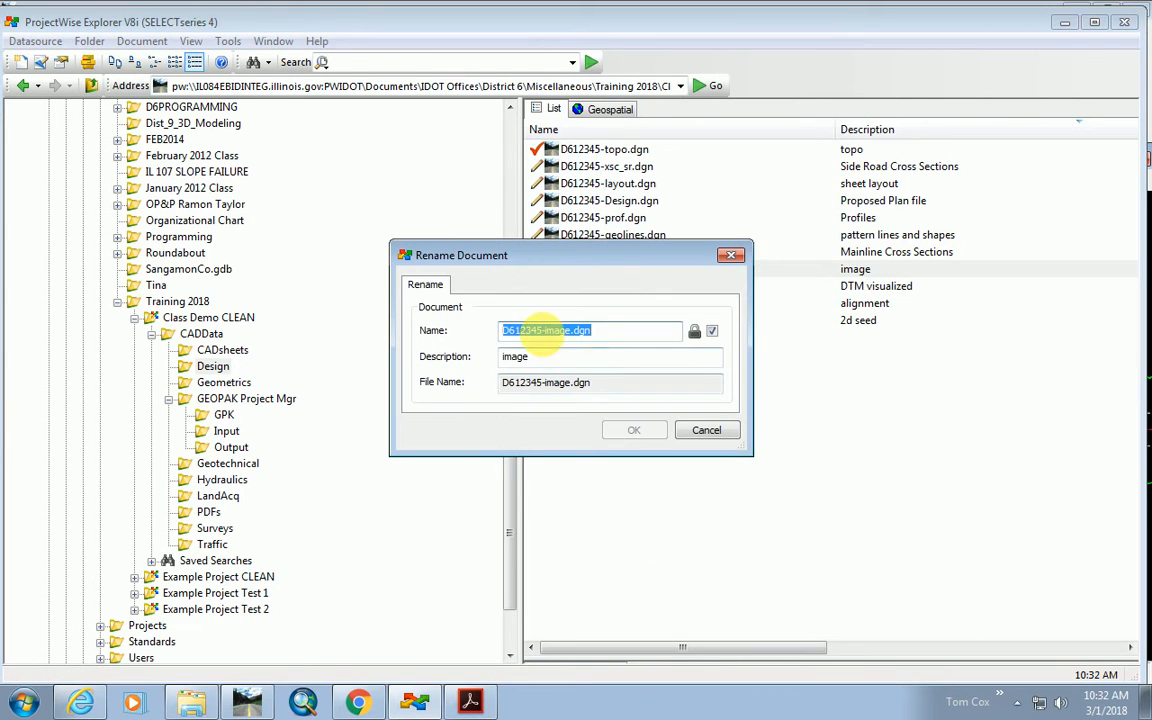
left_click_drag(527, 255, 267, 217)
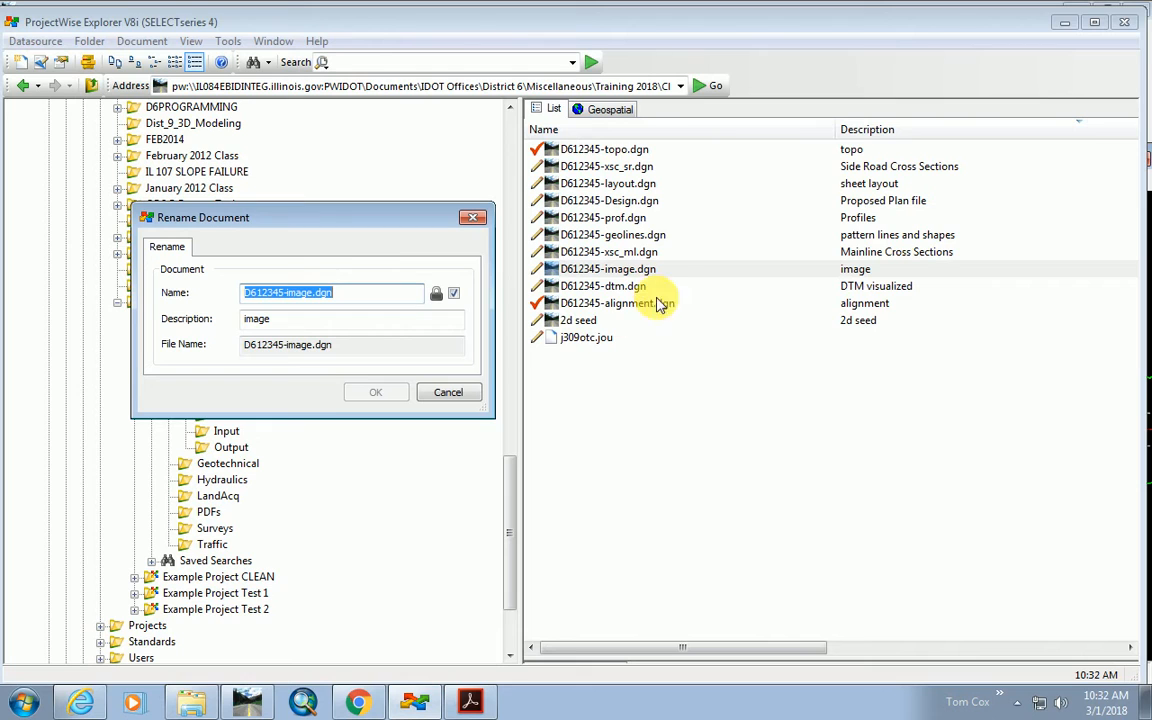
left_click(441, 391)
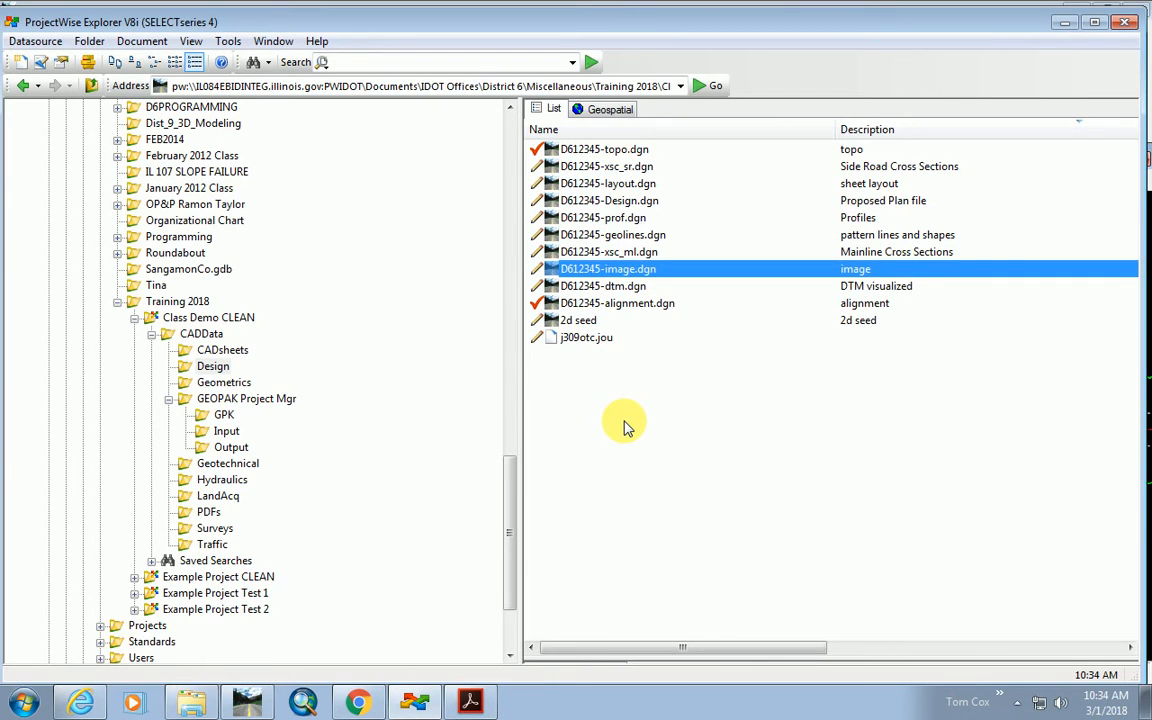
Start a new document with the Advanced Wizard and use the Class Demo CLEAN project's Design folder as its target.
left_click(145, 41)
mouse_move(249, 44)
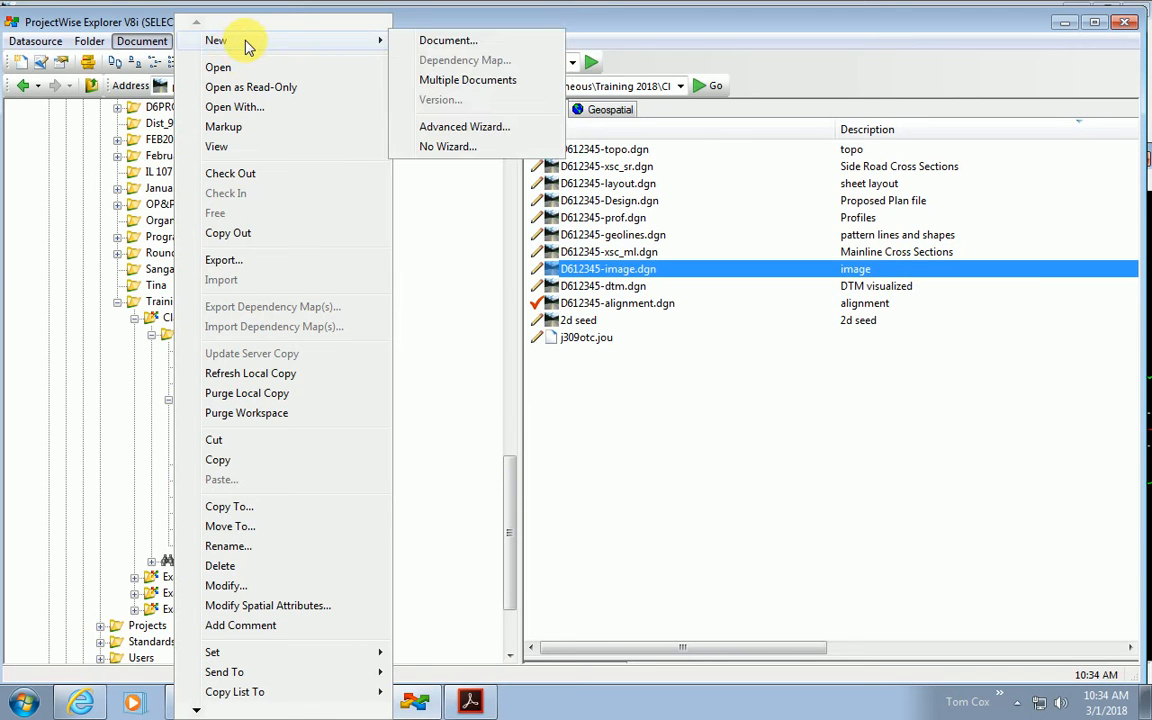
left_click(474, 45)
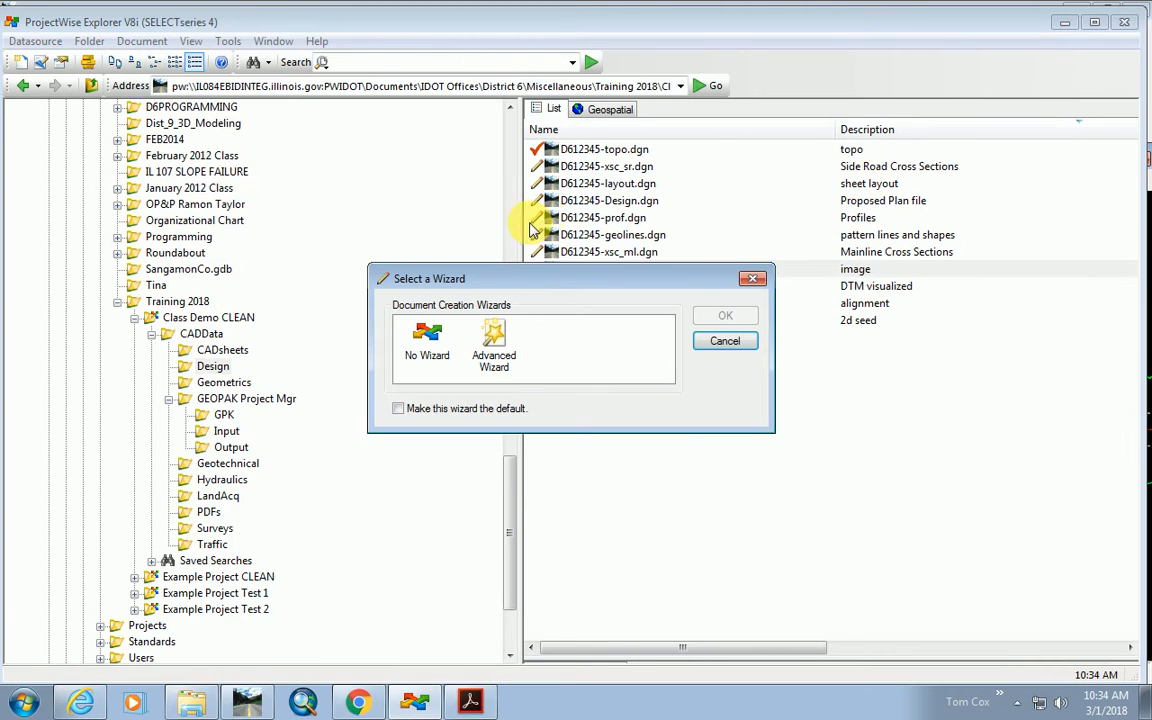
left_click(492, 352)
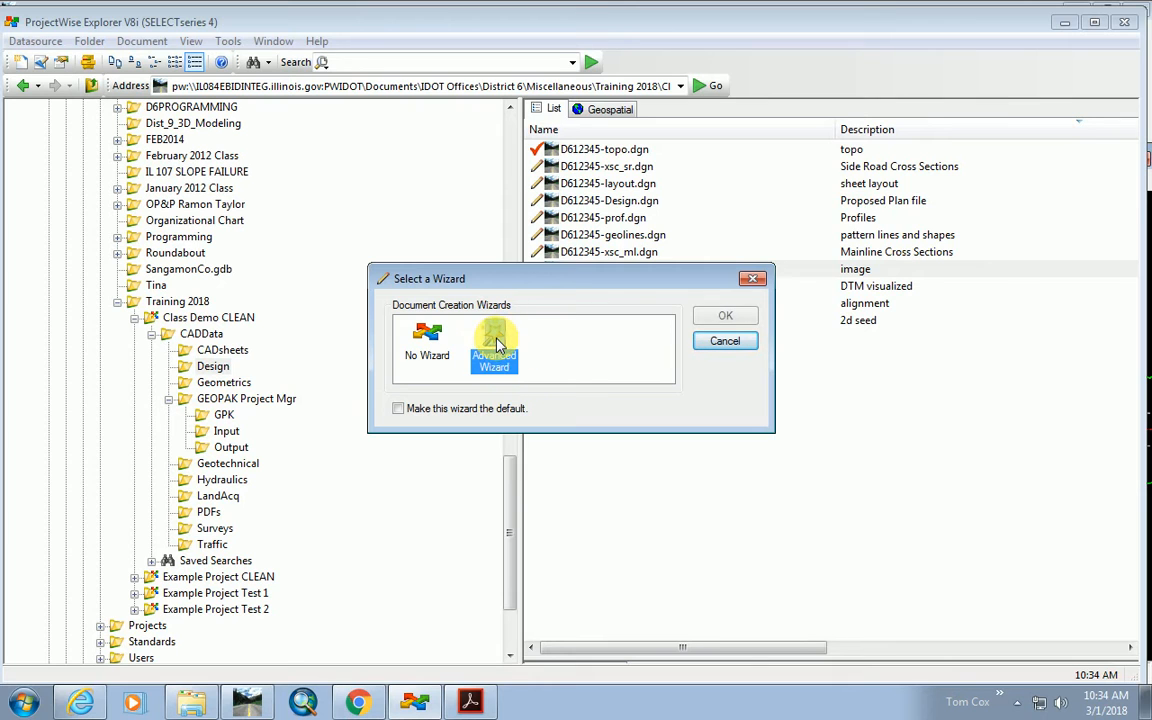
left_click(733, 316)
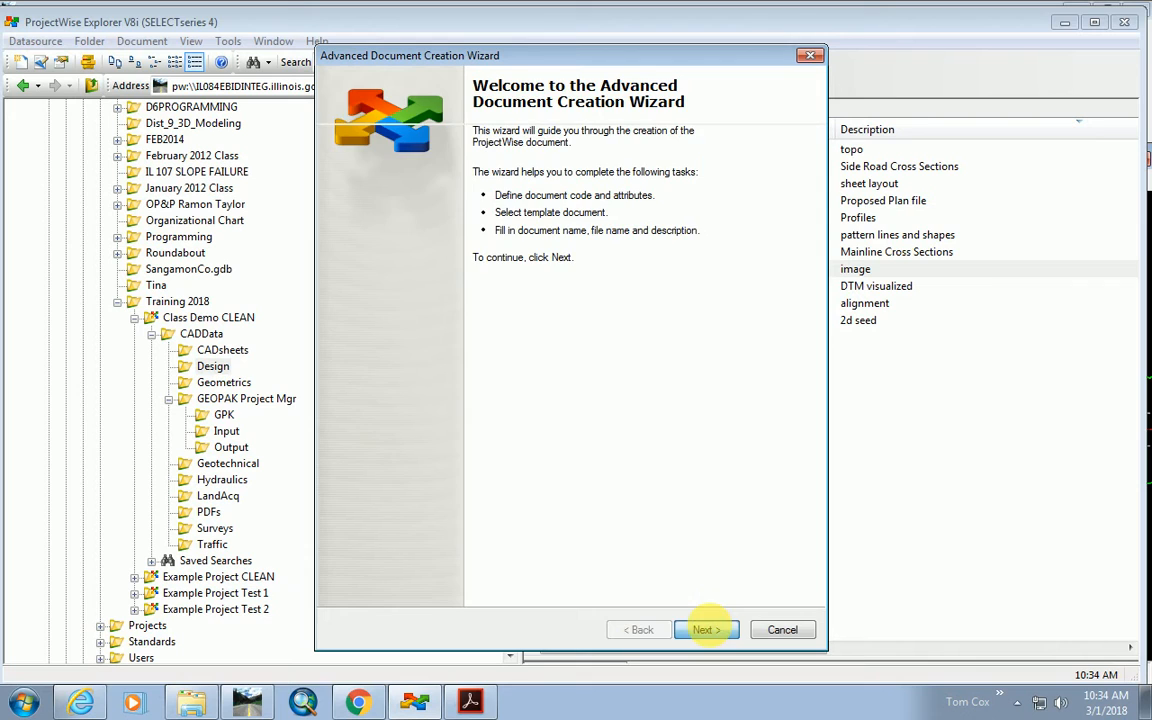
left_click(709, 631)
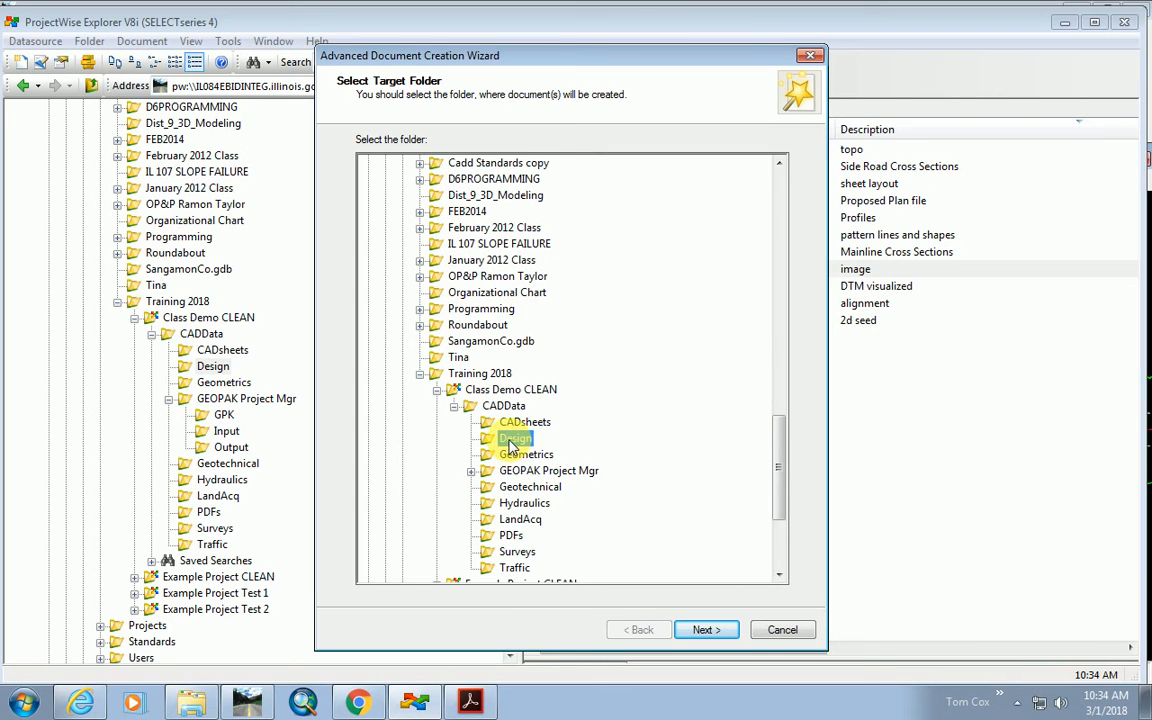
left_click(710, 632)
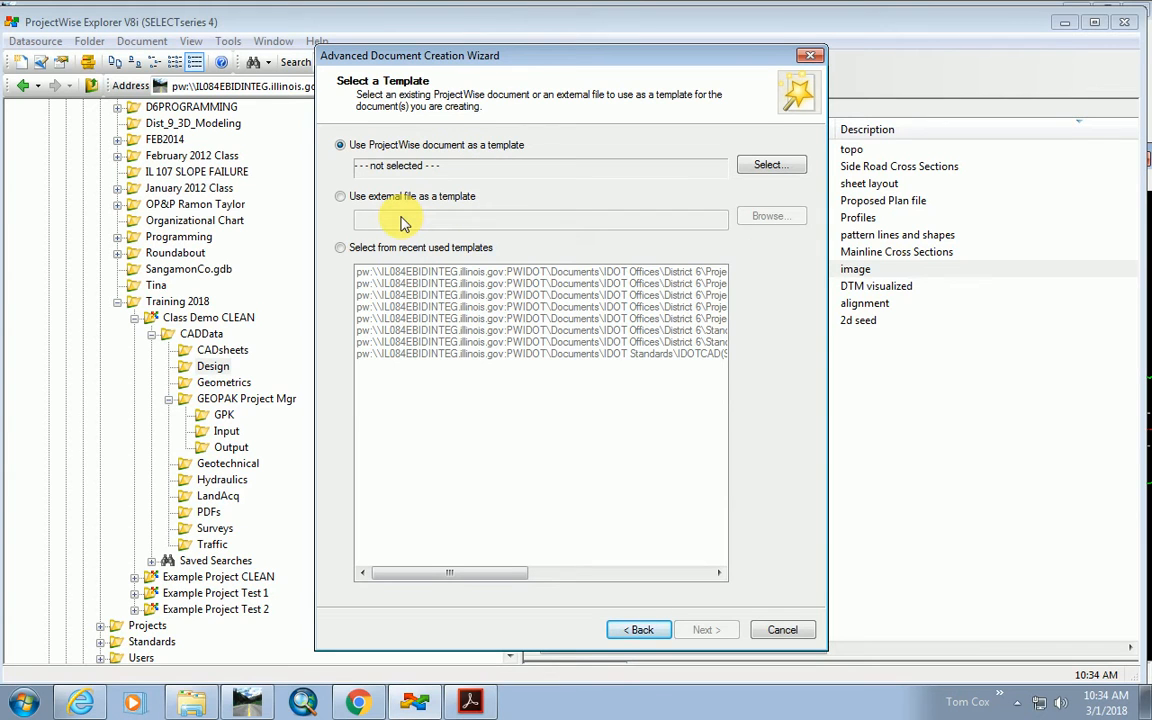
Pick the IDOTeng.dgn seed file from the recently used templates and look through the listed template paths.
left_click(341, 248)
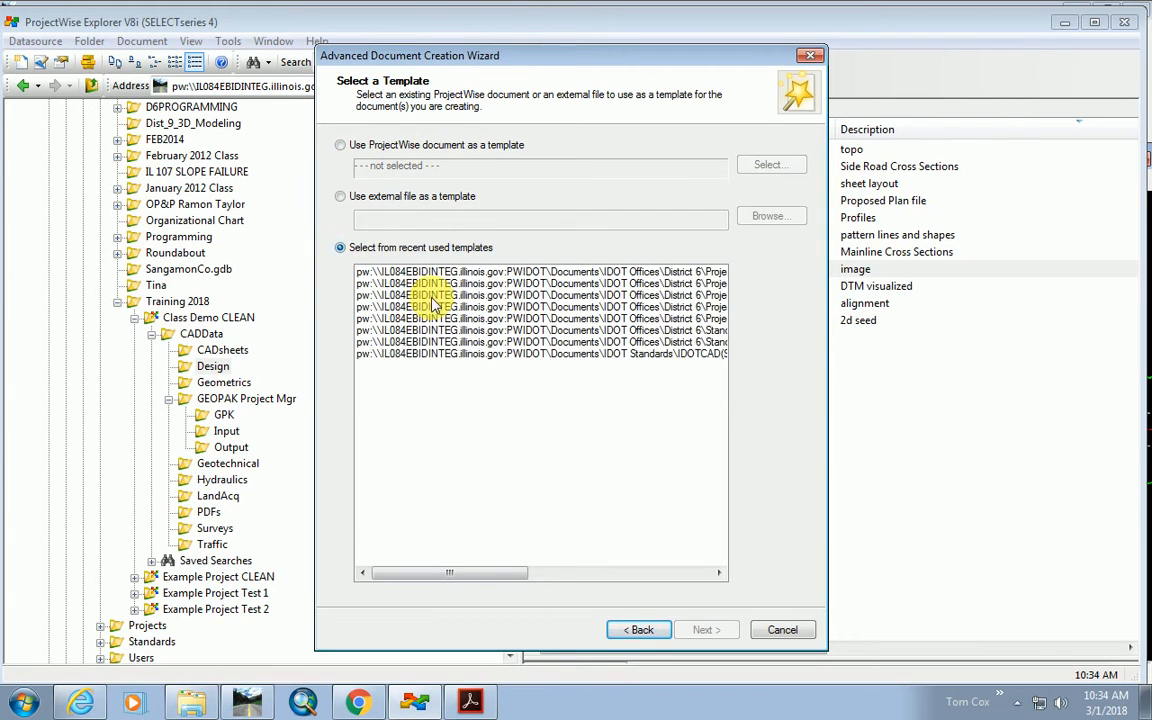
left_click_drag(494, 571, 660, 594)
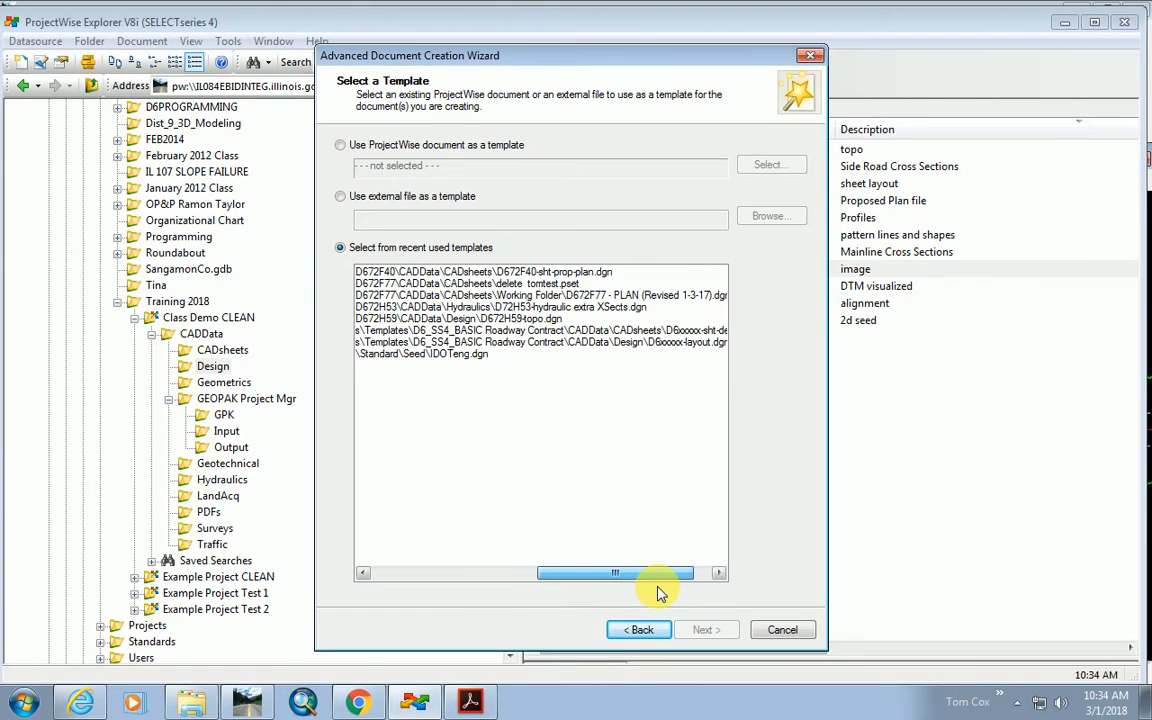
left_click(410, 354)
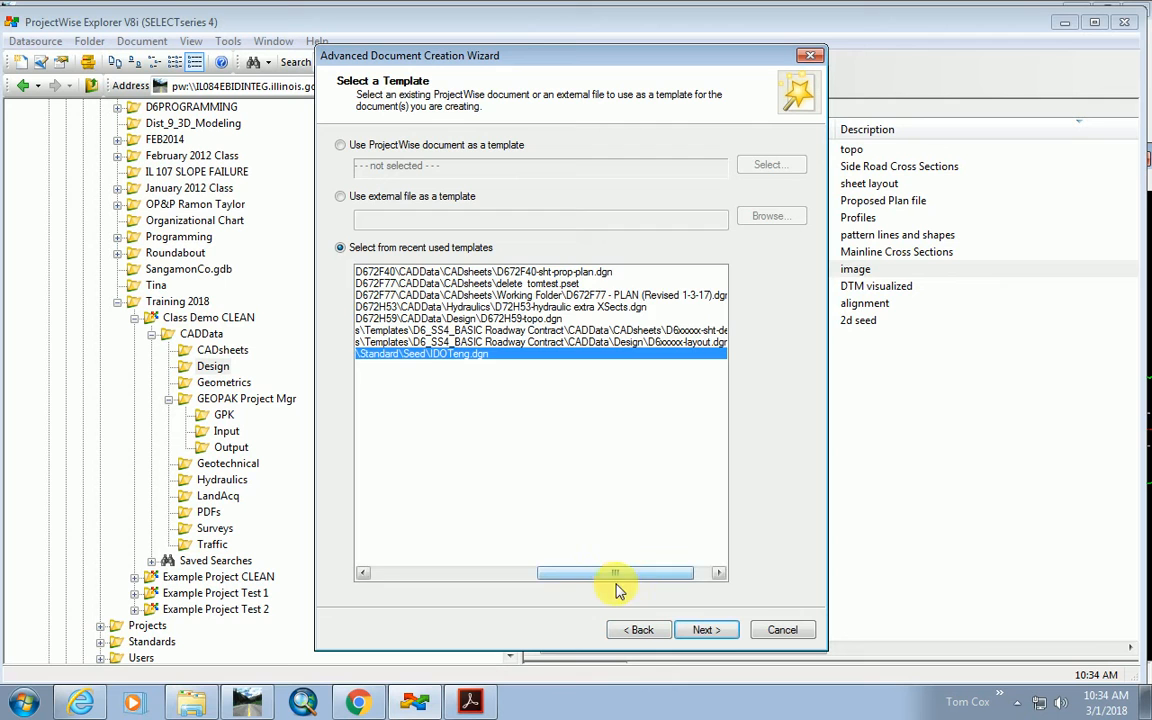
left_click_drag(601, 572, 574, 535)
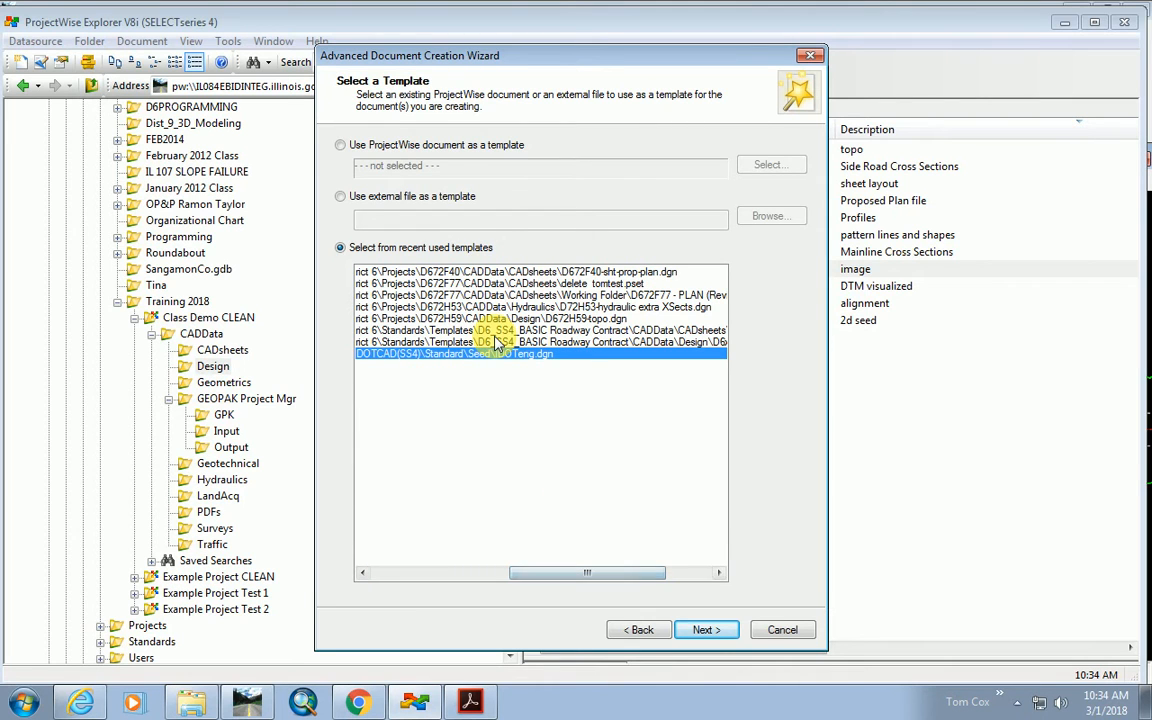
left_click_drag(532, 571, 413, 571)
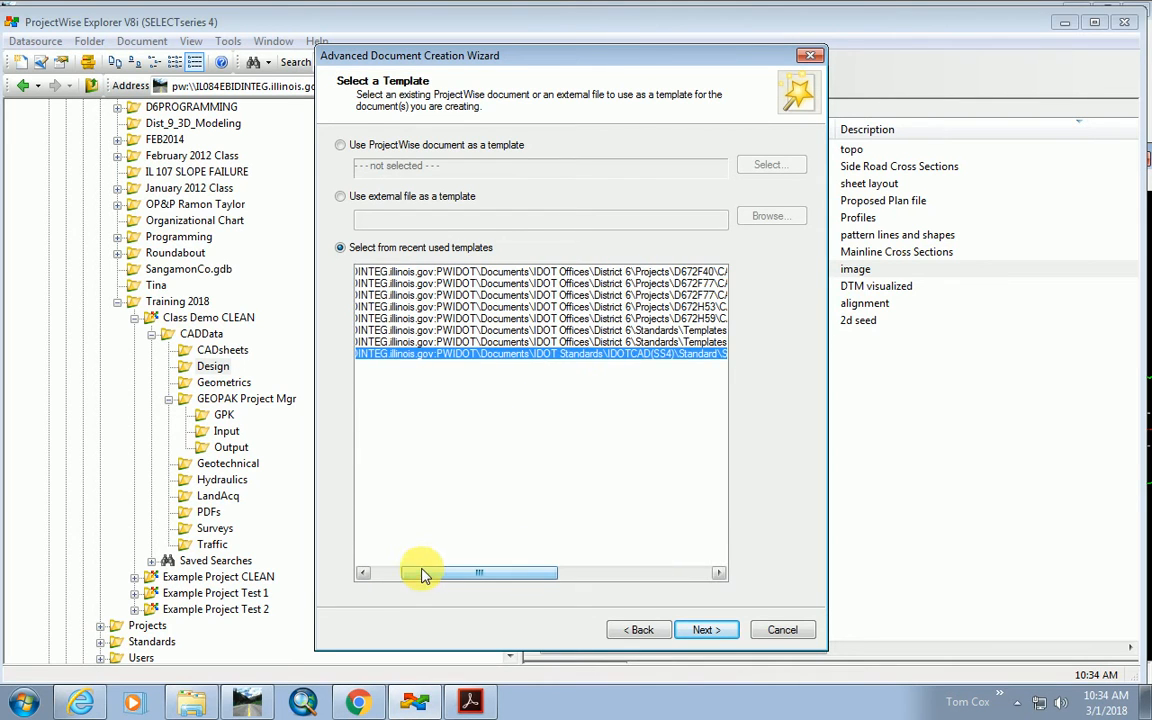
Set the template source to a ProjectWise document and browse the template selection up to the PWIDOT datasource root.
left_click(340, 146)
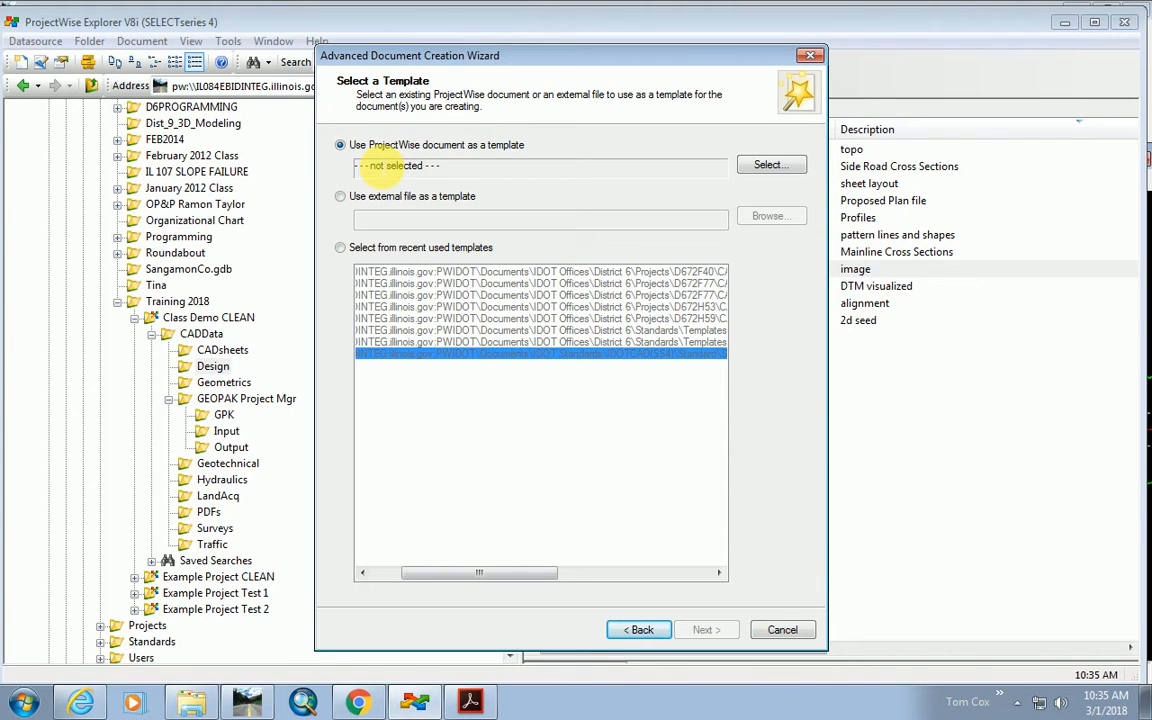
left_click(772, 166)
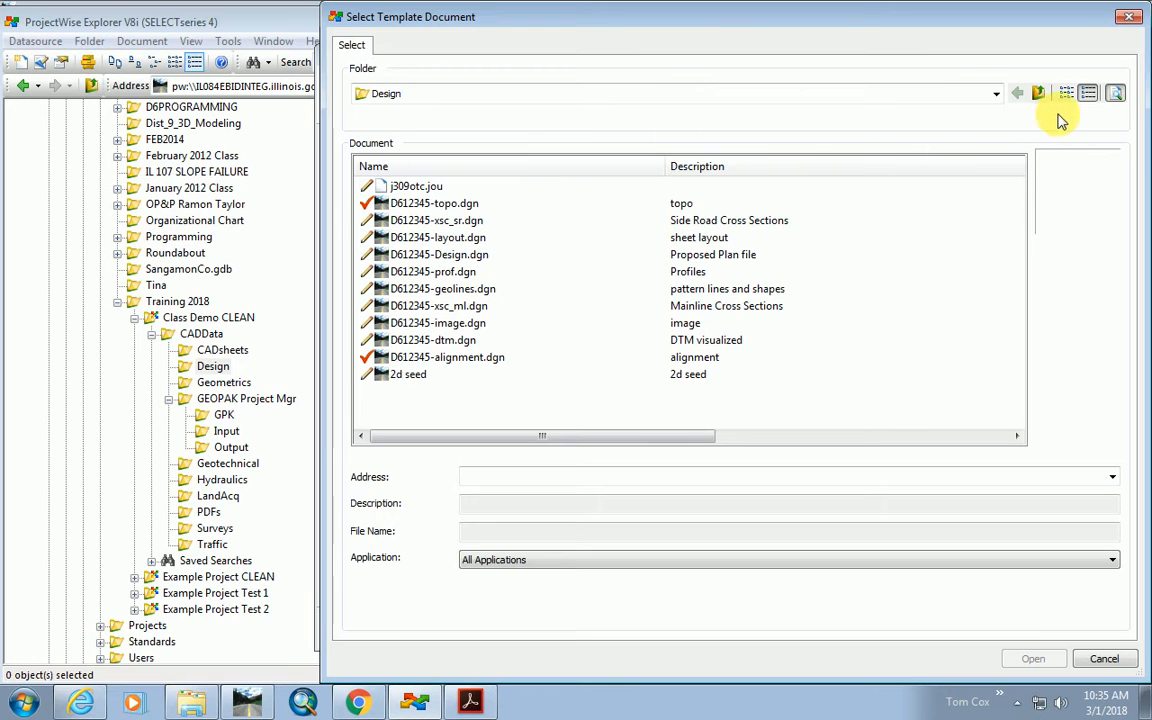
left_click(994, 94)
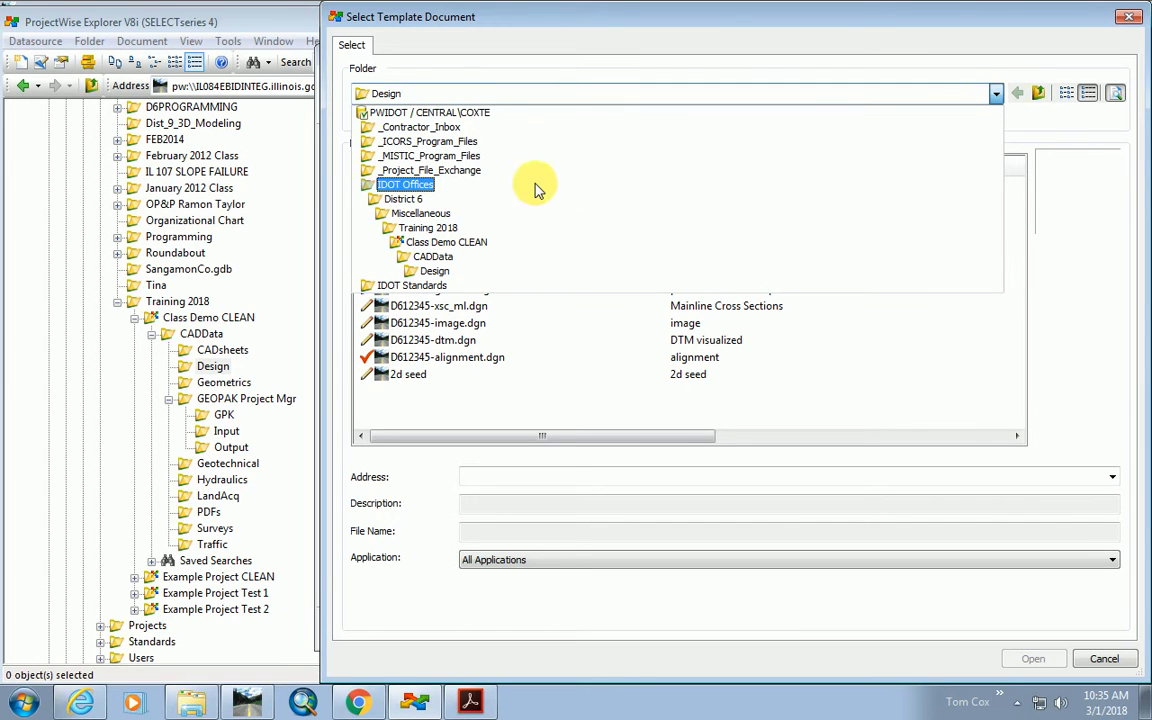
left_click(421, 190)
left_click(400, 325)
double_click(506, 325)
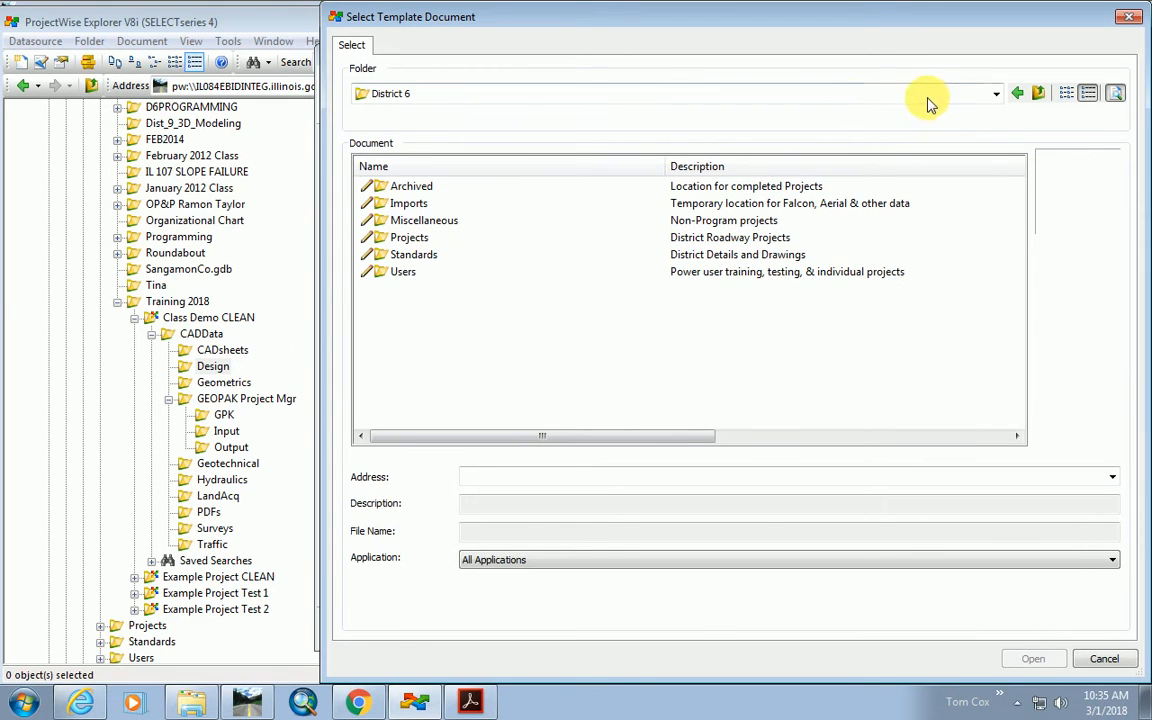
left_click(1038, 95)
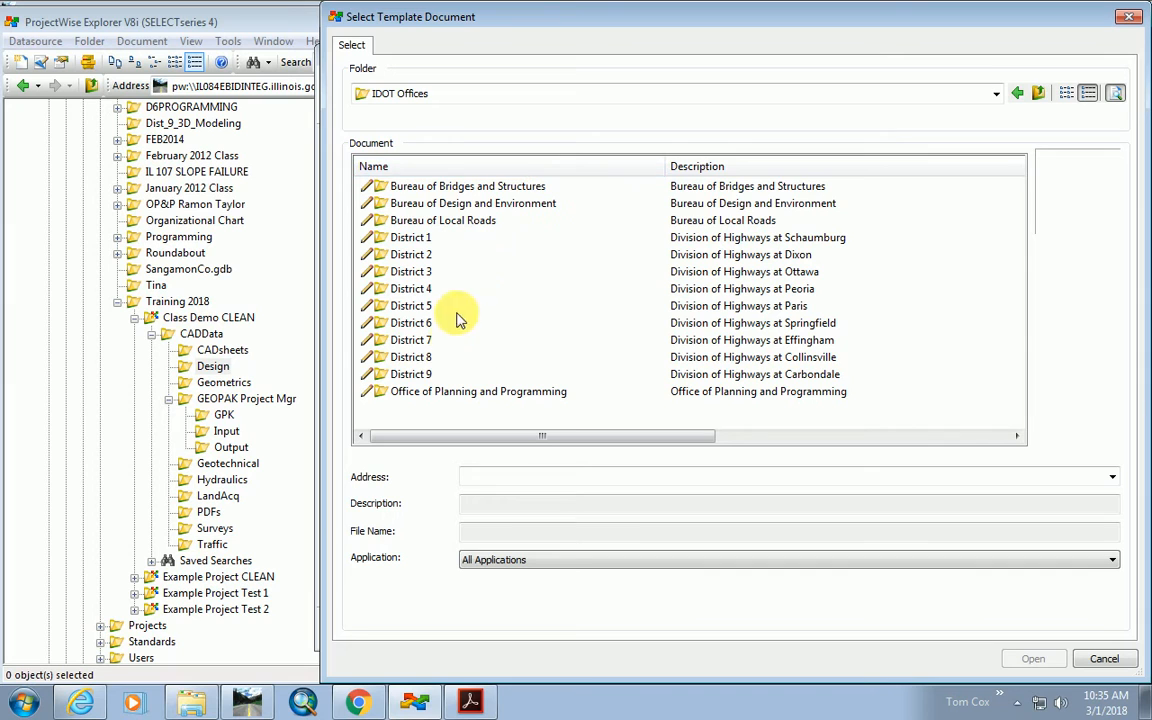
left_click(996, 93)
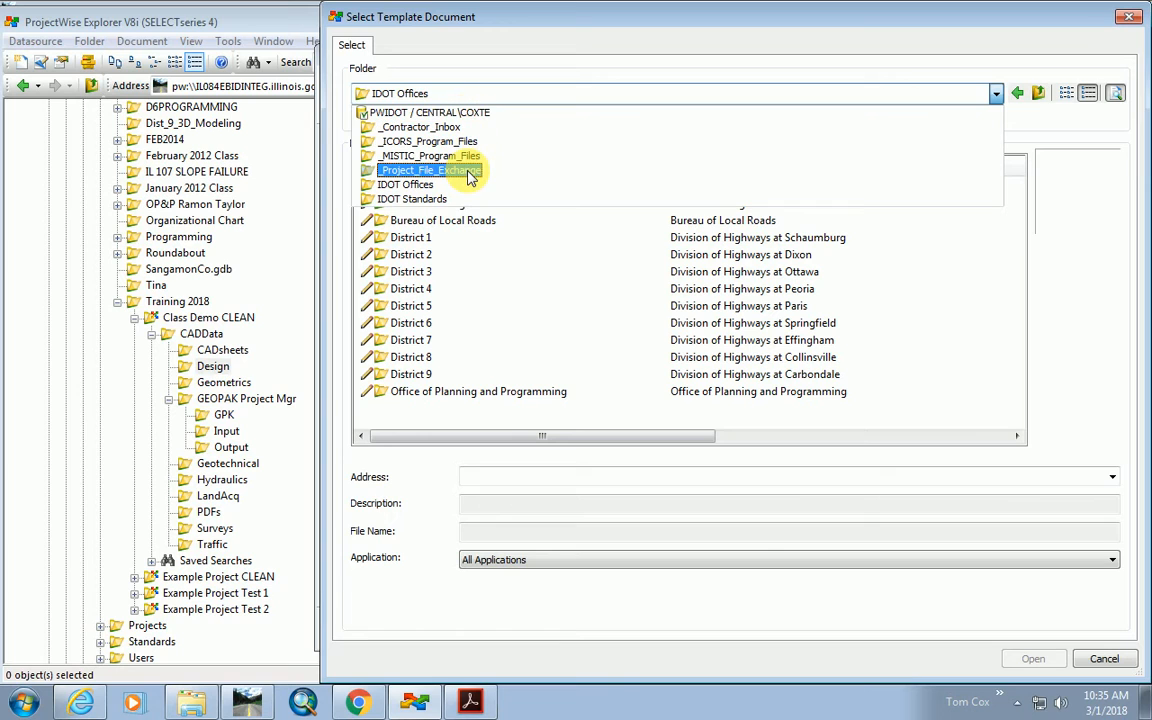
left_click(446, 114)
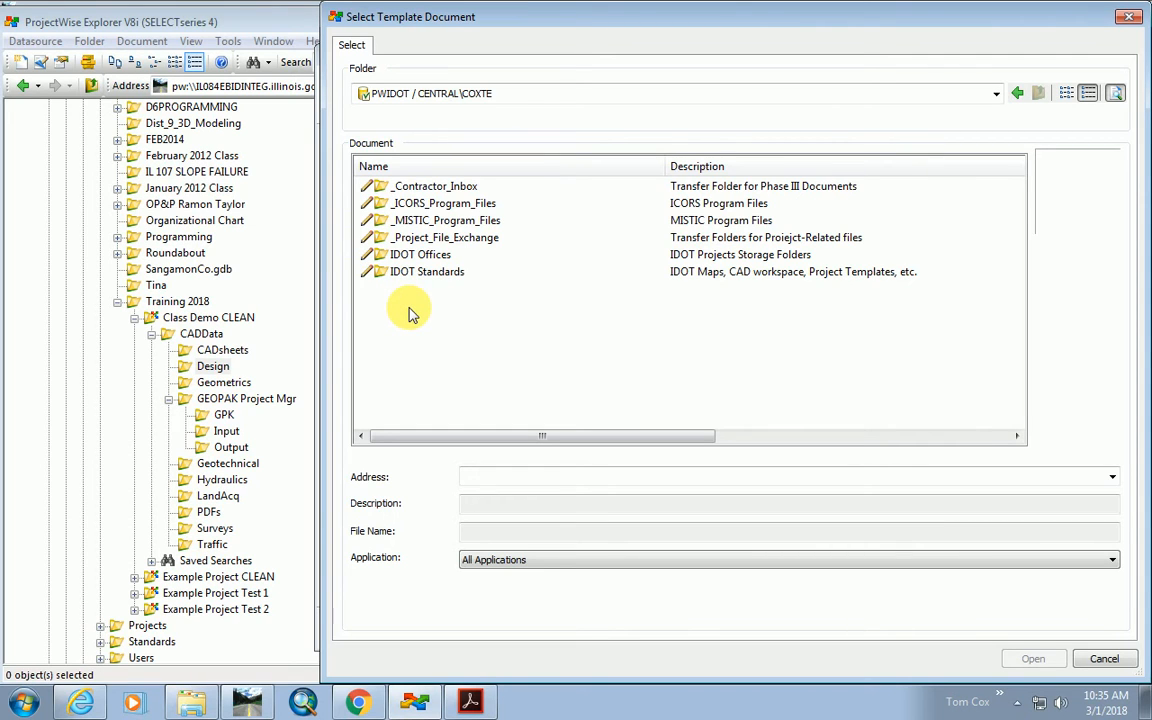
Choose IDOTeng.dgn from the IDOT Standards\IDOTCAD(SS4)\Standard\Seed folder as the template document.
left_click(443, 262)
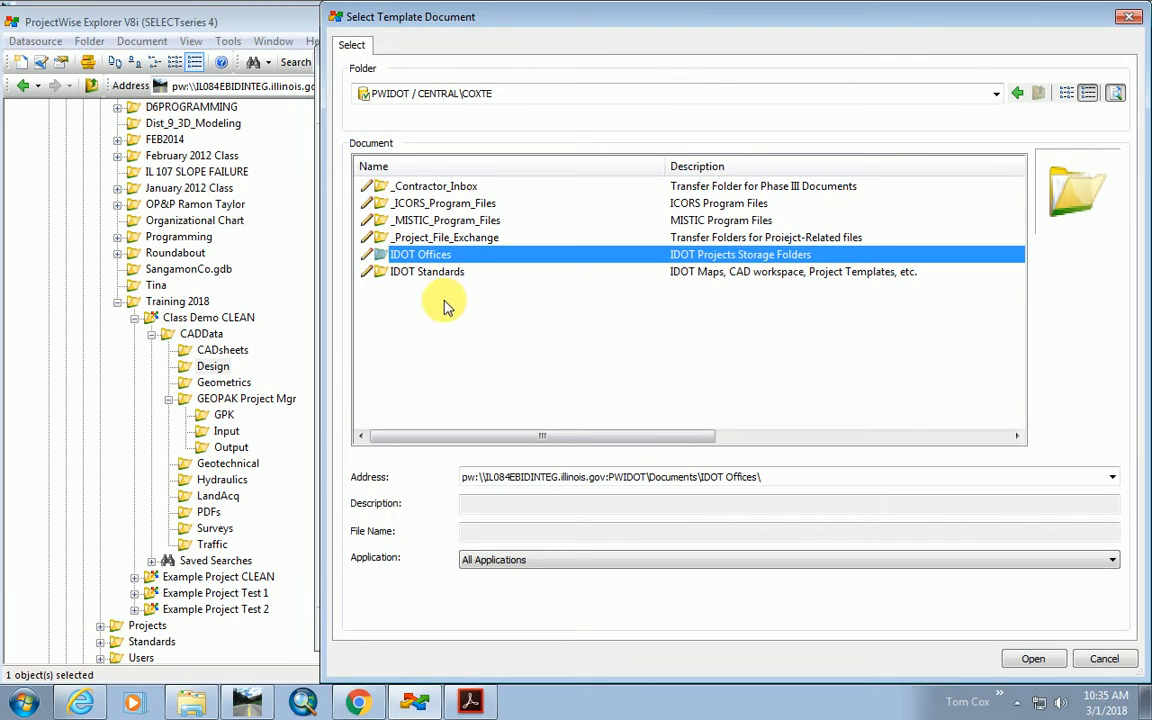
left_click(418, 272)
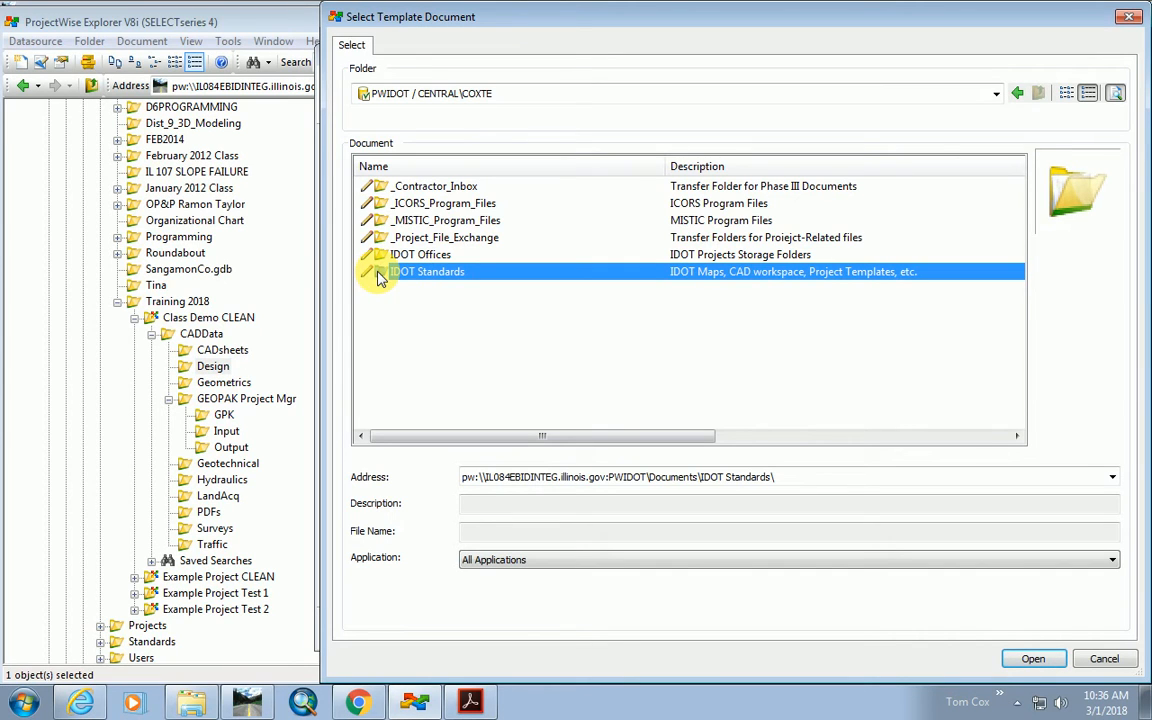
left_click(455, 285)
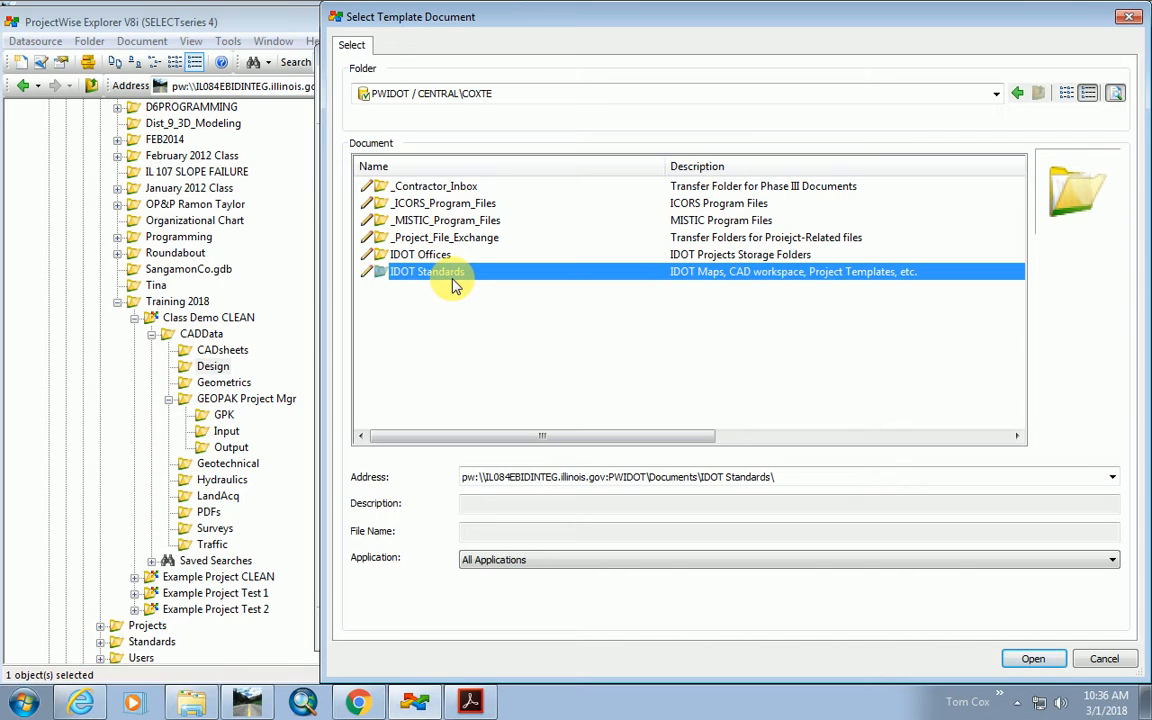
double_click(383, 276)
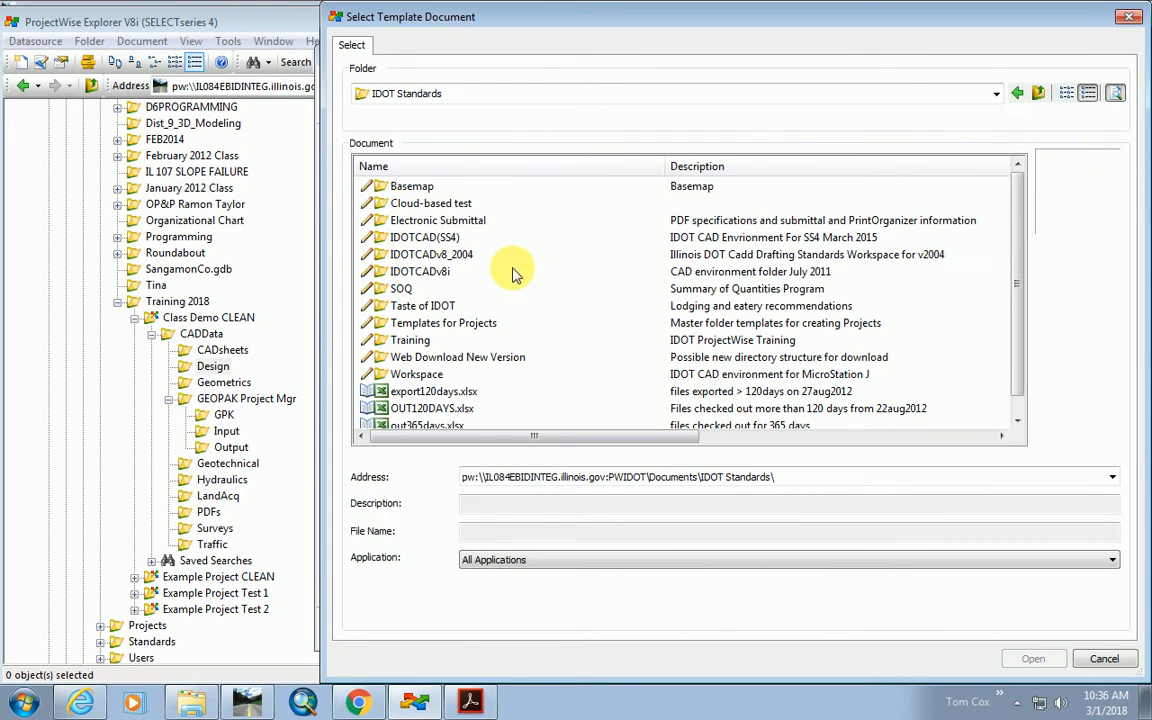
left_click(424, 240)
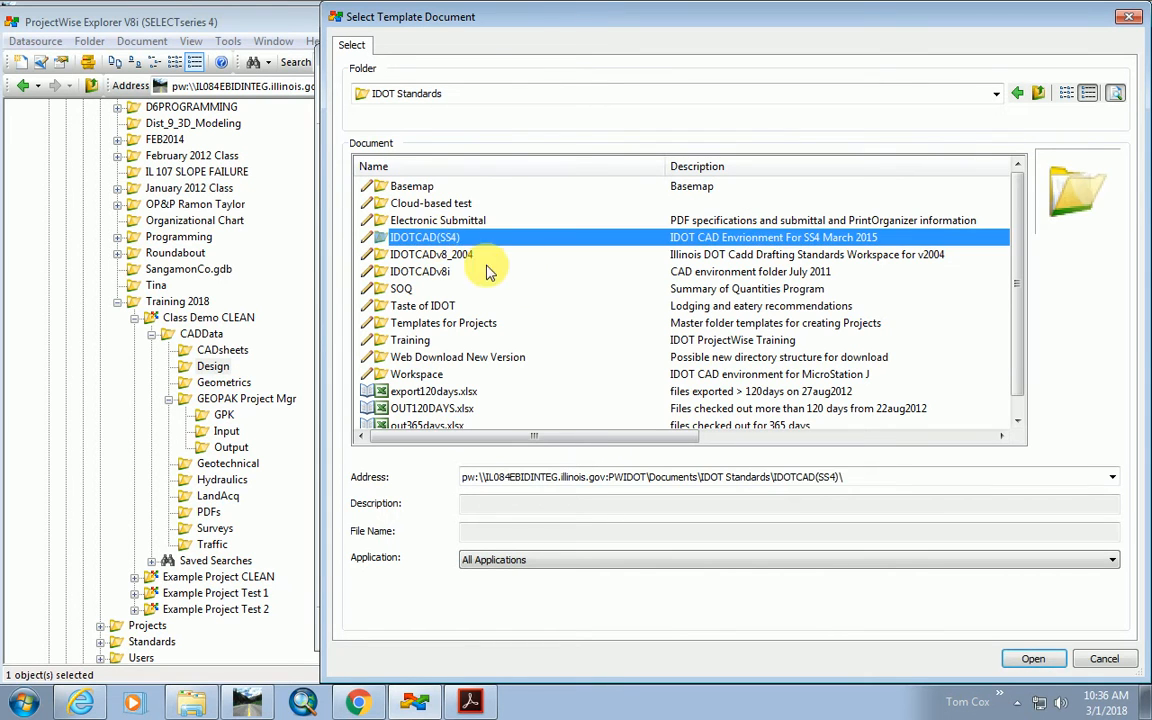
double_click(390, 238)
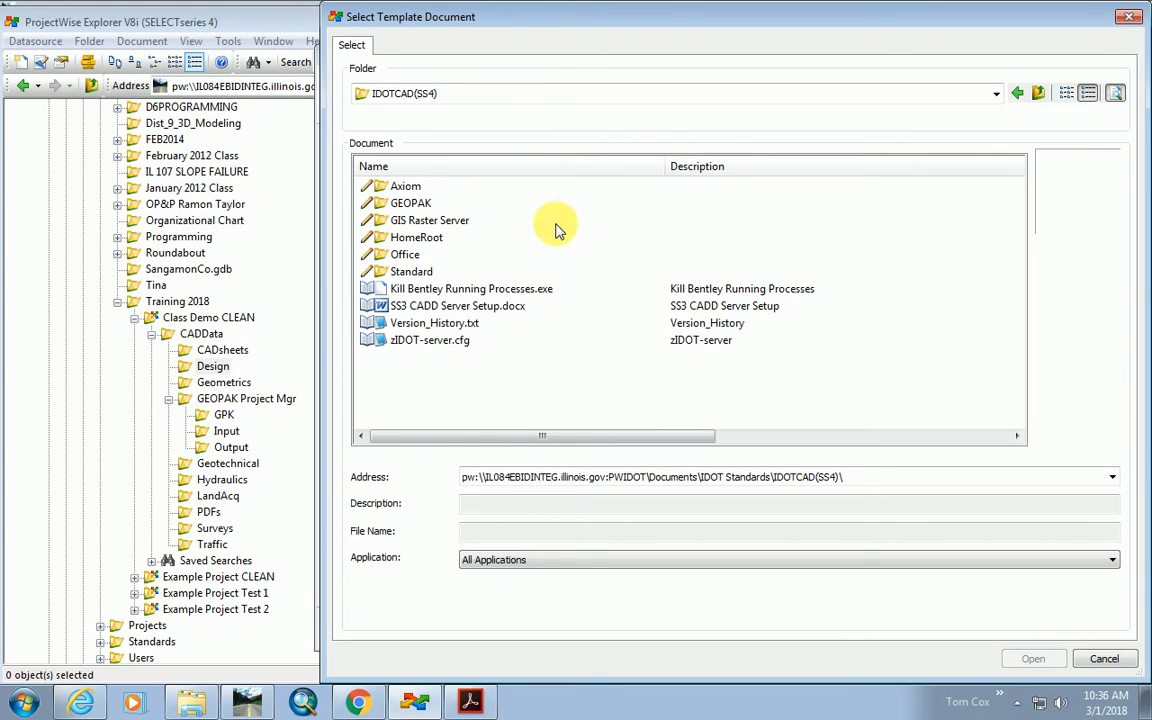
double_click(395, 271)
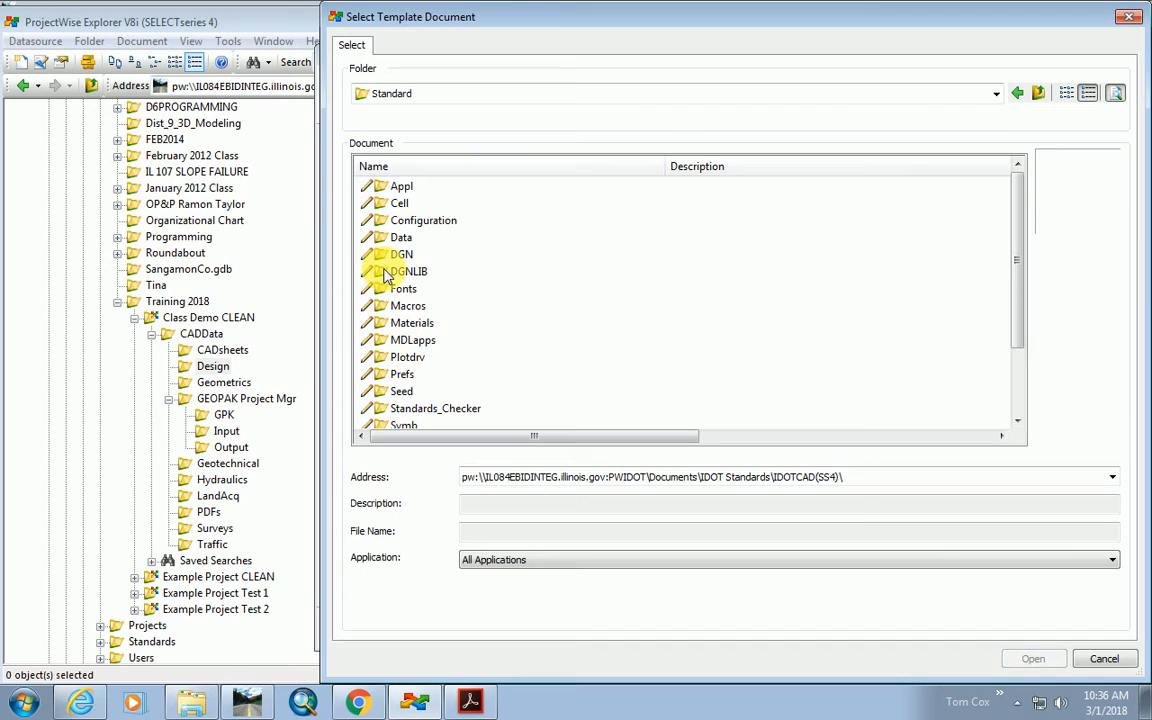
double_click(396, 391)
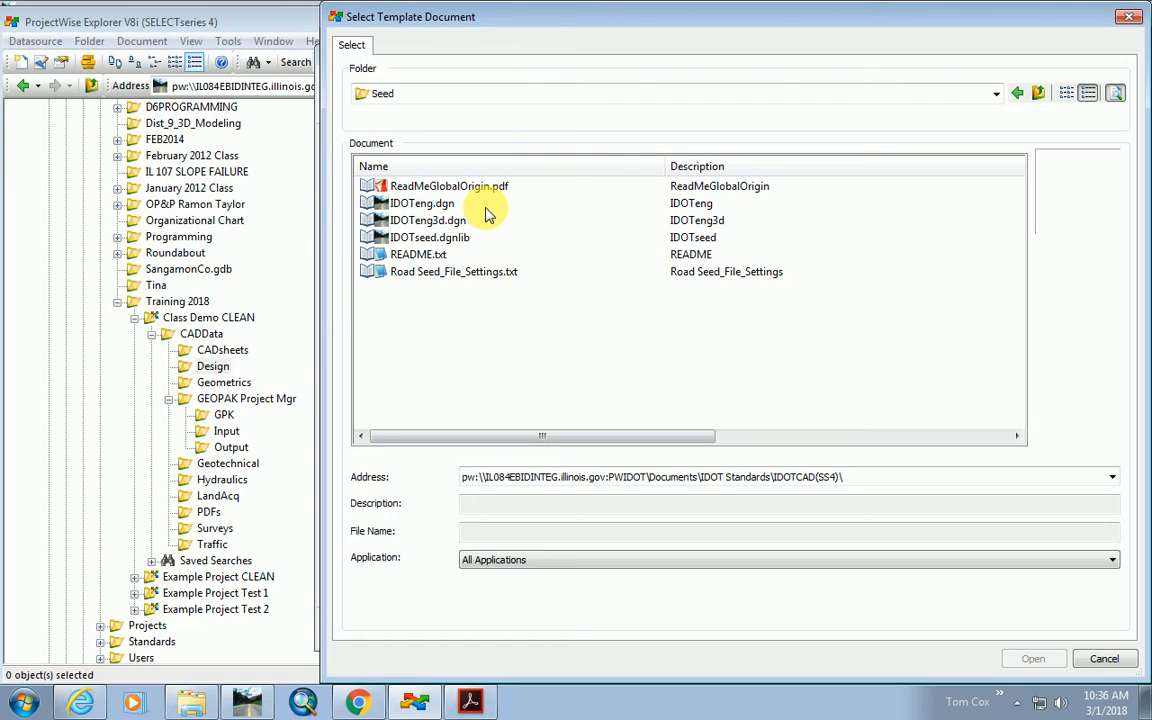
left_click(442, 205)
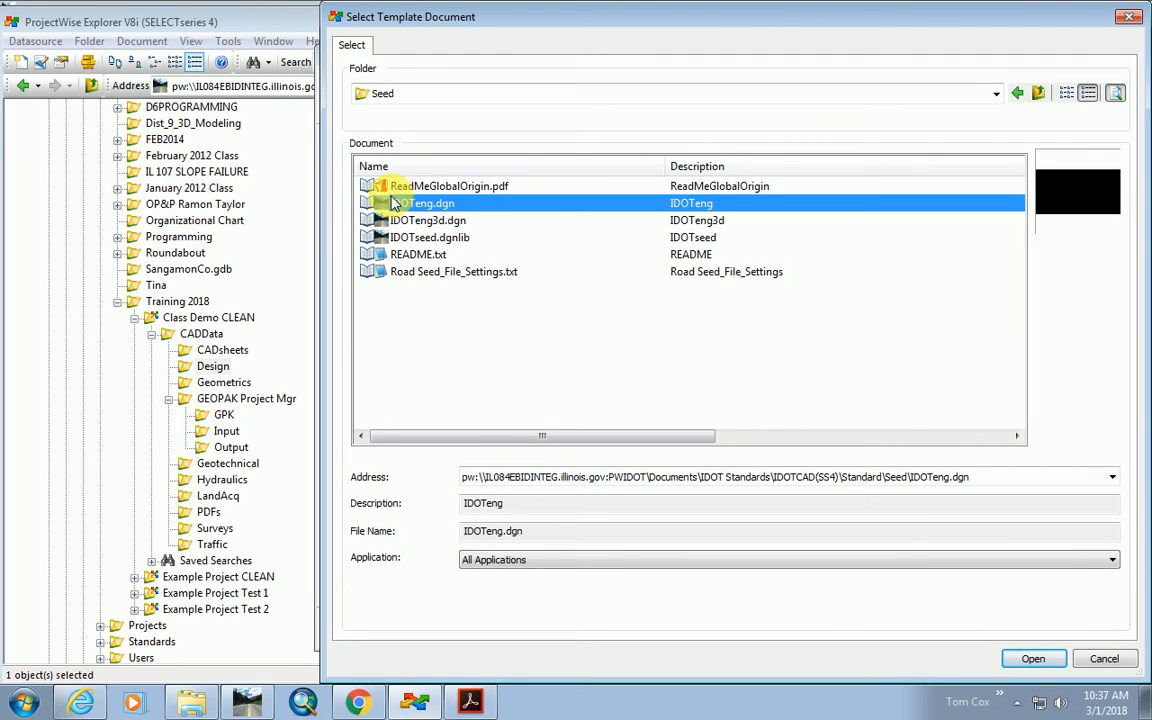
double_click(394, 202)
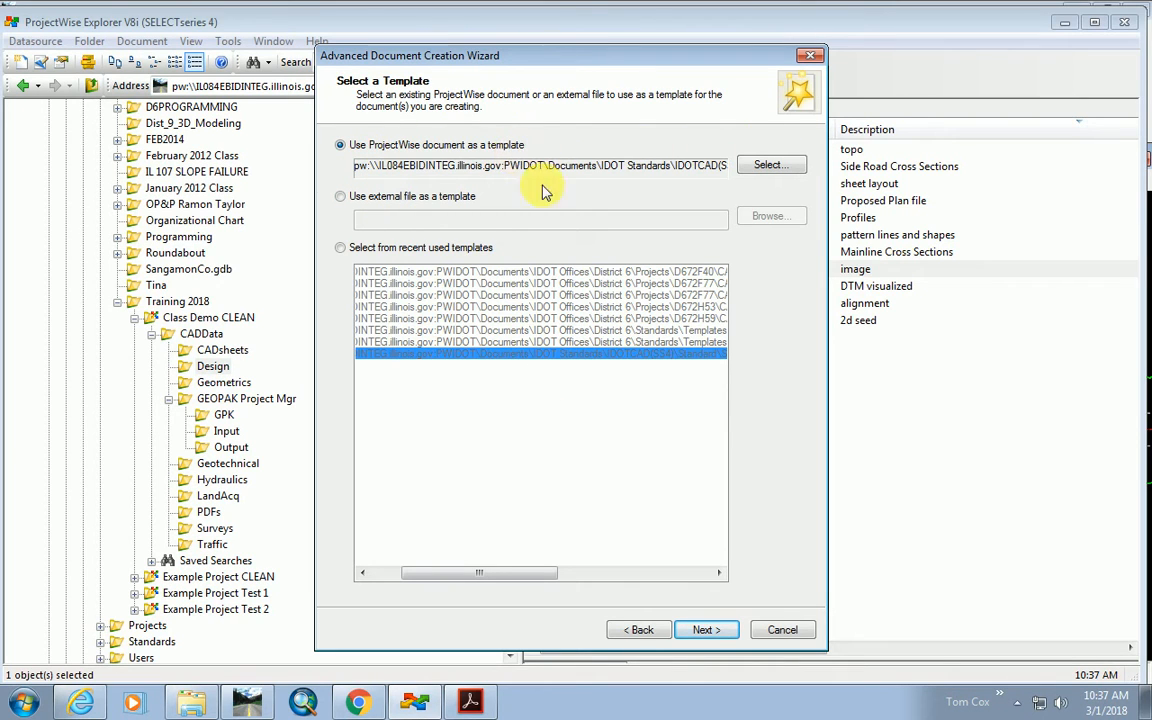
Leave the primary and secondary document attributes blank and select the new document name without its .dgn extension.
left_click(708, 630)
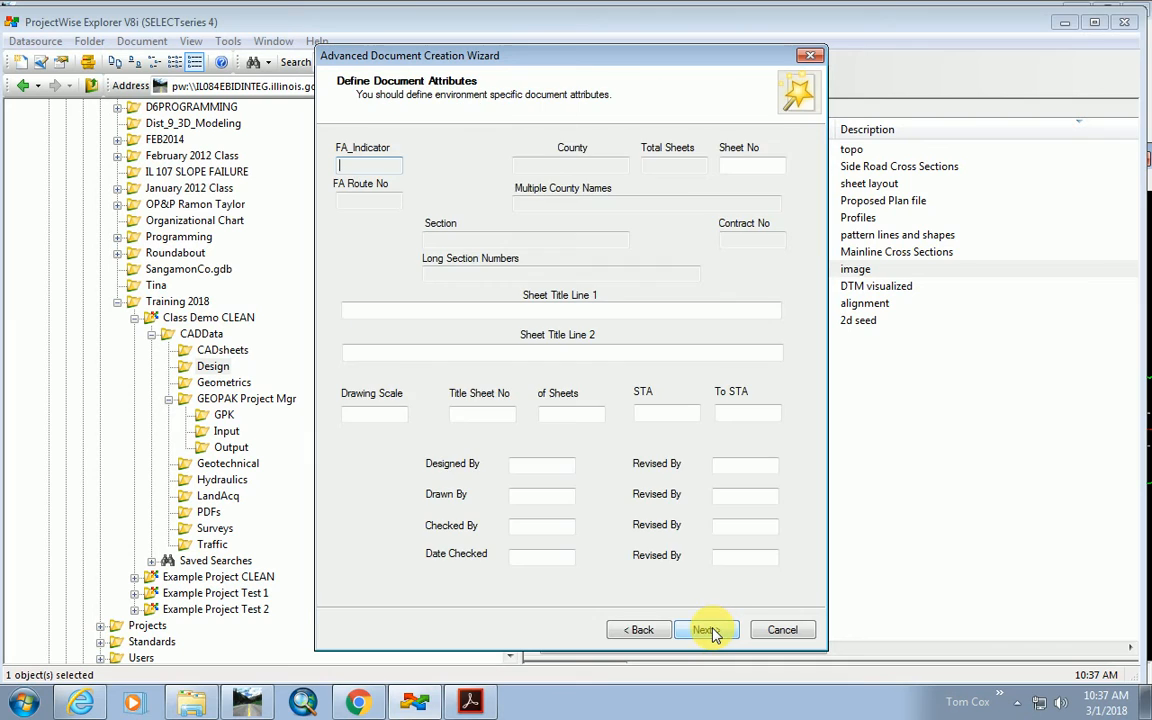
left_click(706, 630)
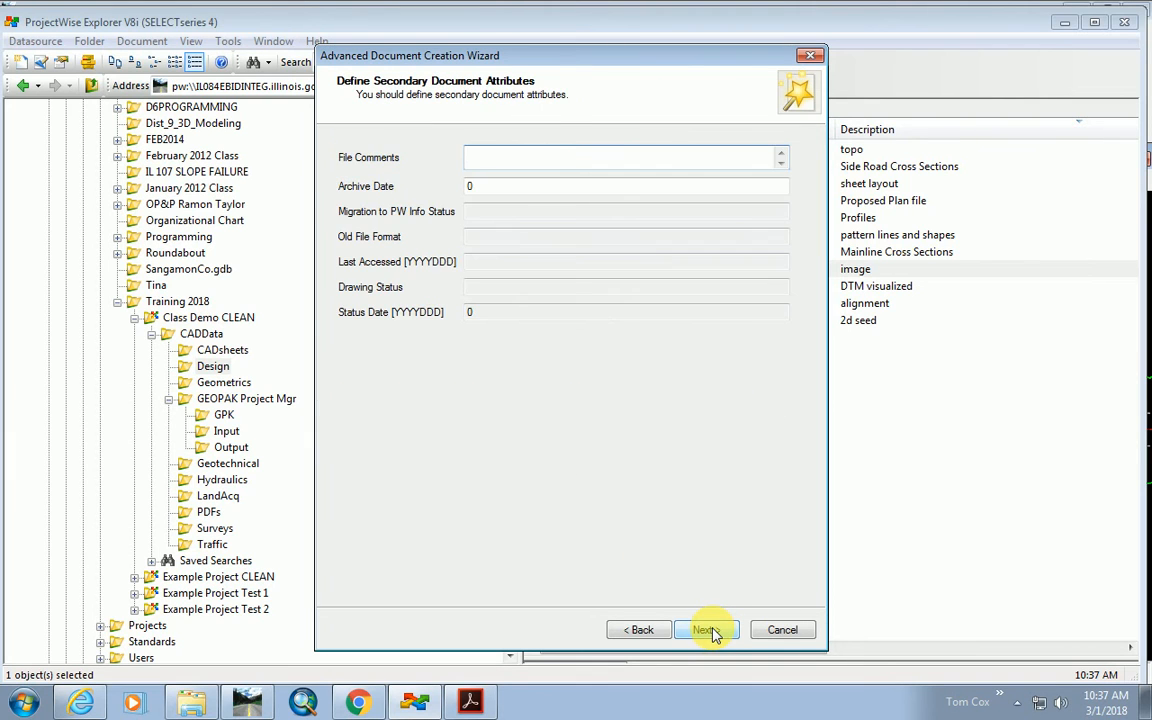
left_click(710, 630)
left_click(410, 156)
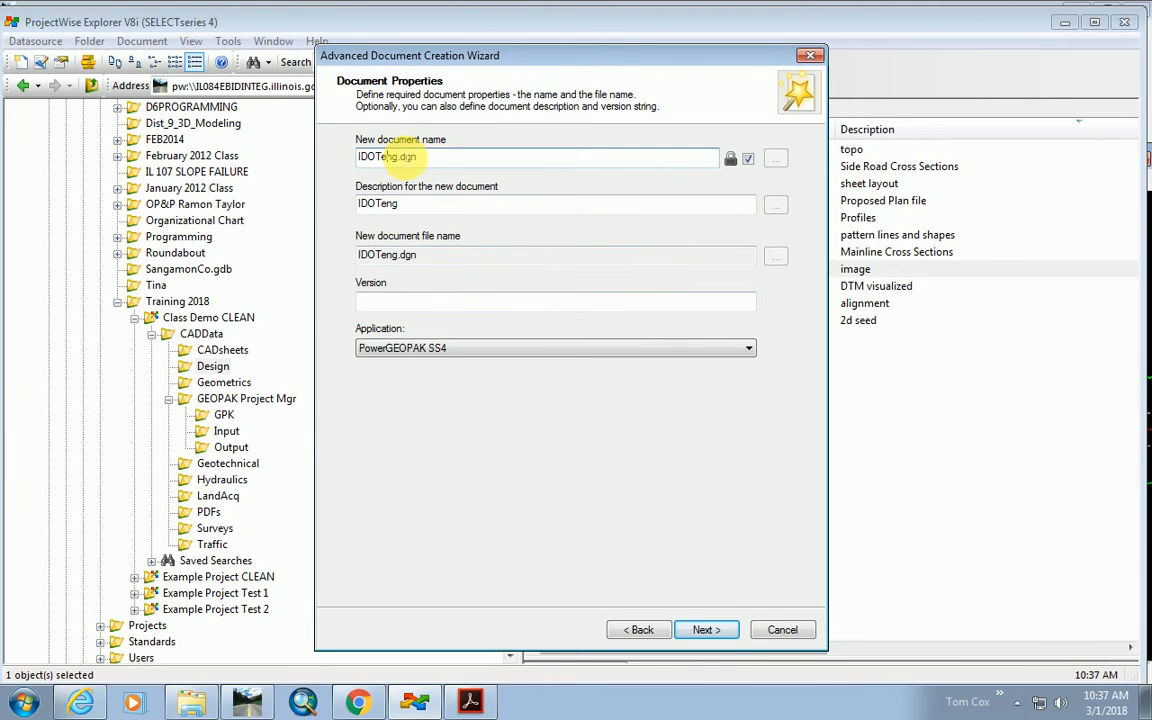
left_click_drag(410, 156, 402, 157)
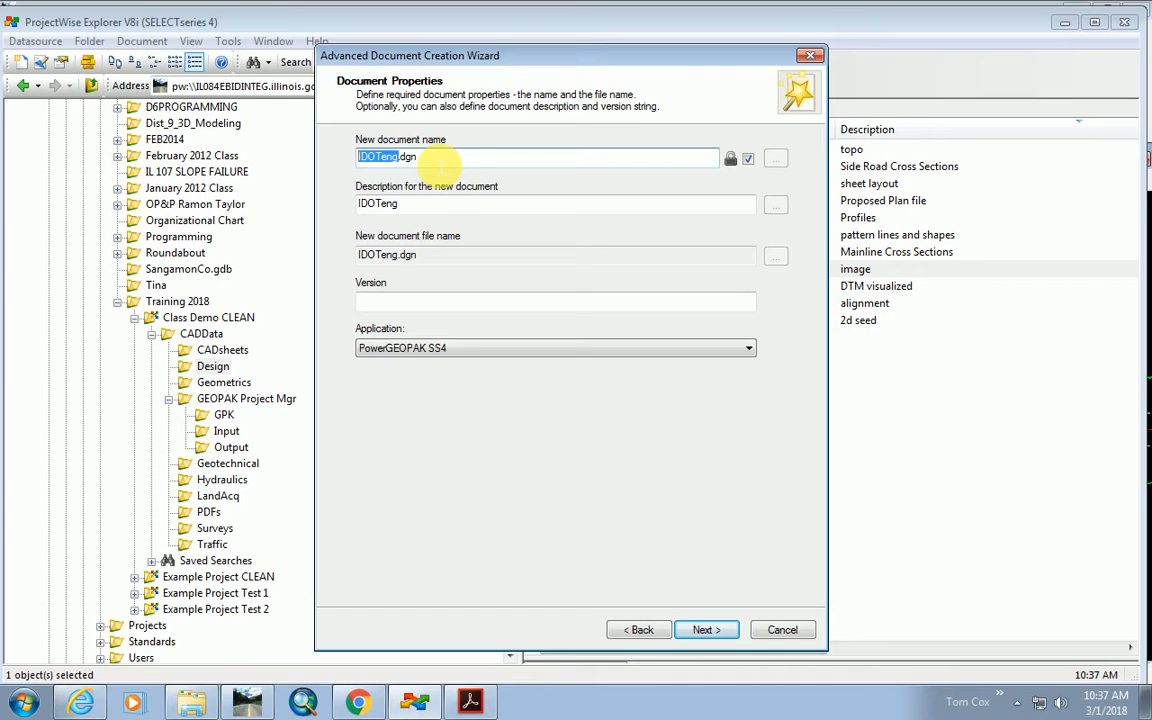
Switch to Adobe Acrobat to review the manual's Strip File Naming Requirements table, and return to the document wizard.
left_click(470, 702)
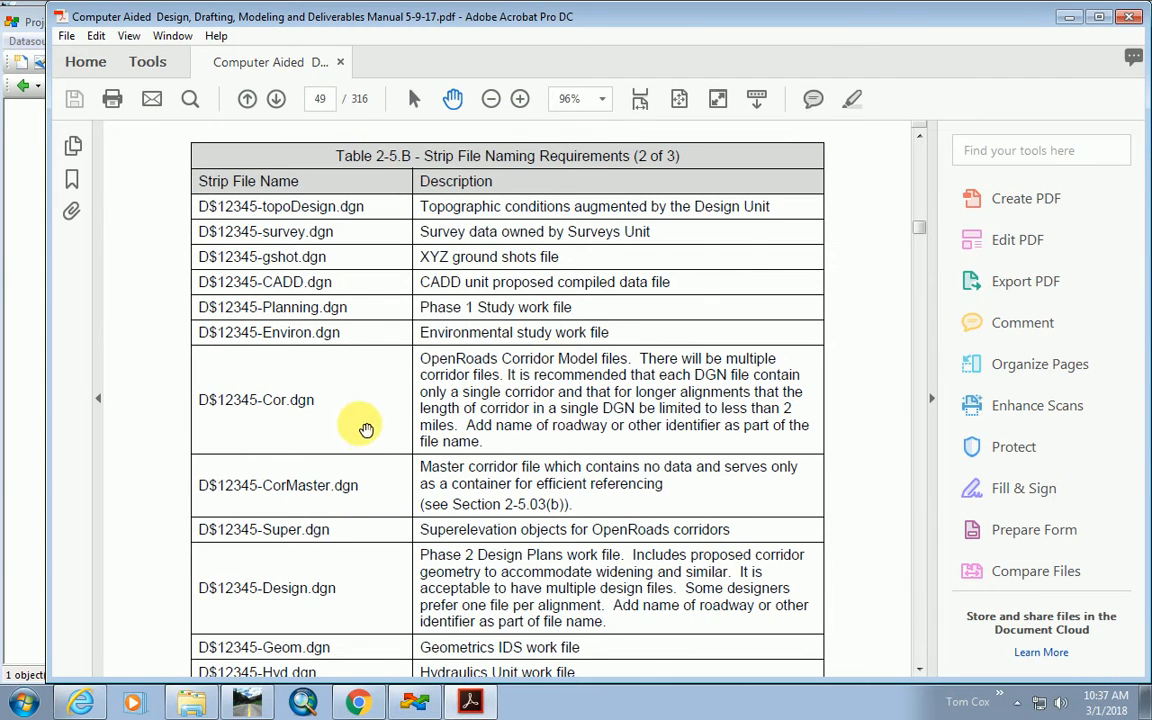
scroll(360, 440, "down", 5)
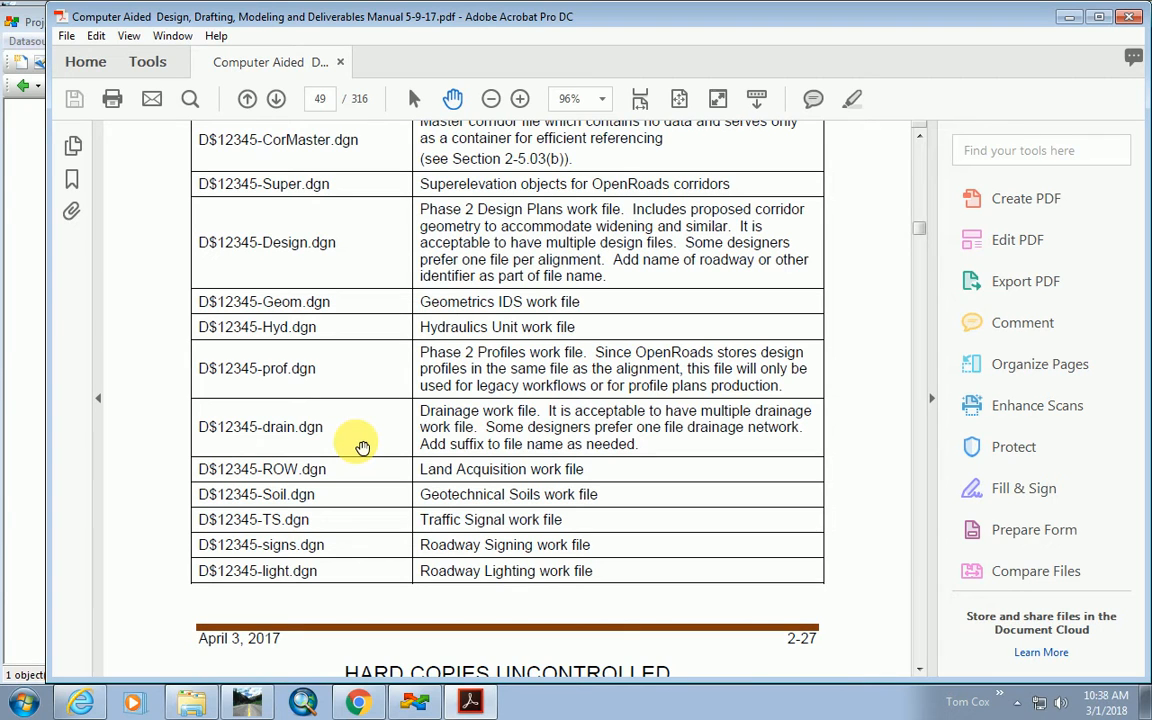
left_click(1069, 20)
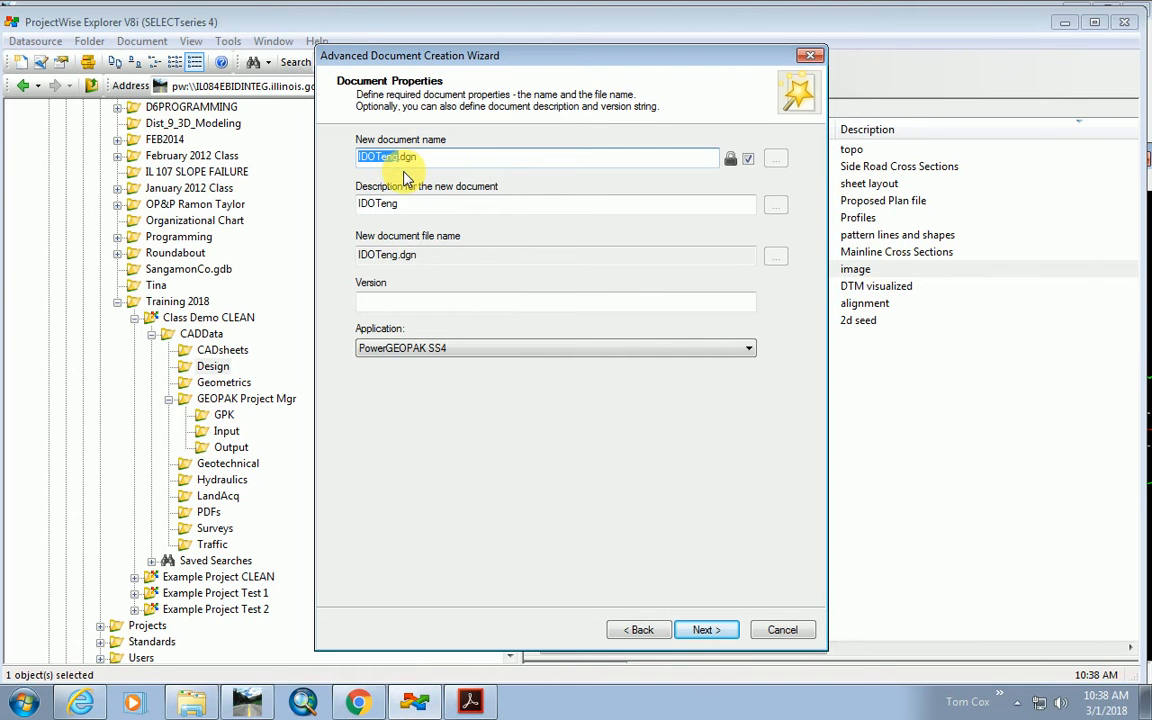
Name the new document D612345-Detail.dgn and complete its creation in the Design folder, leaving the description and application unchanged.
type("D6")
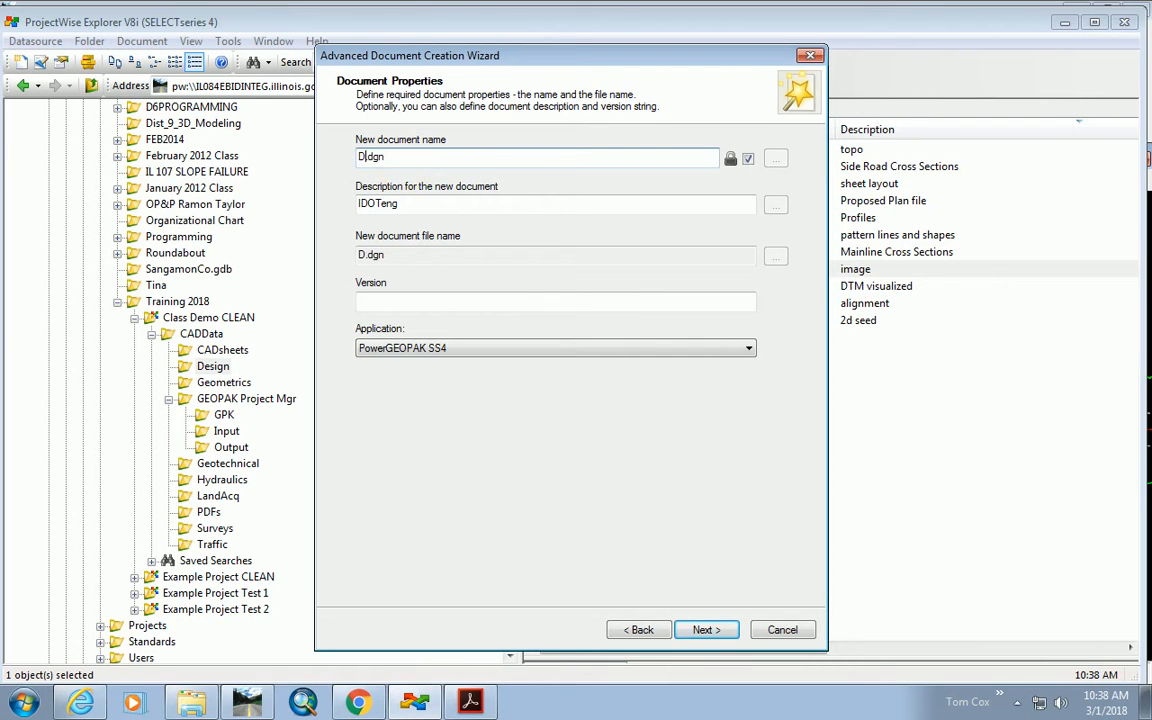
type("12345")
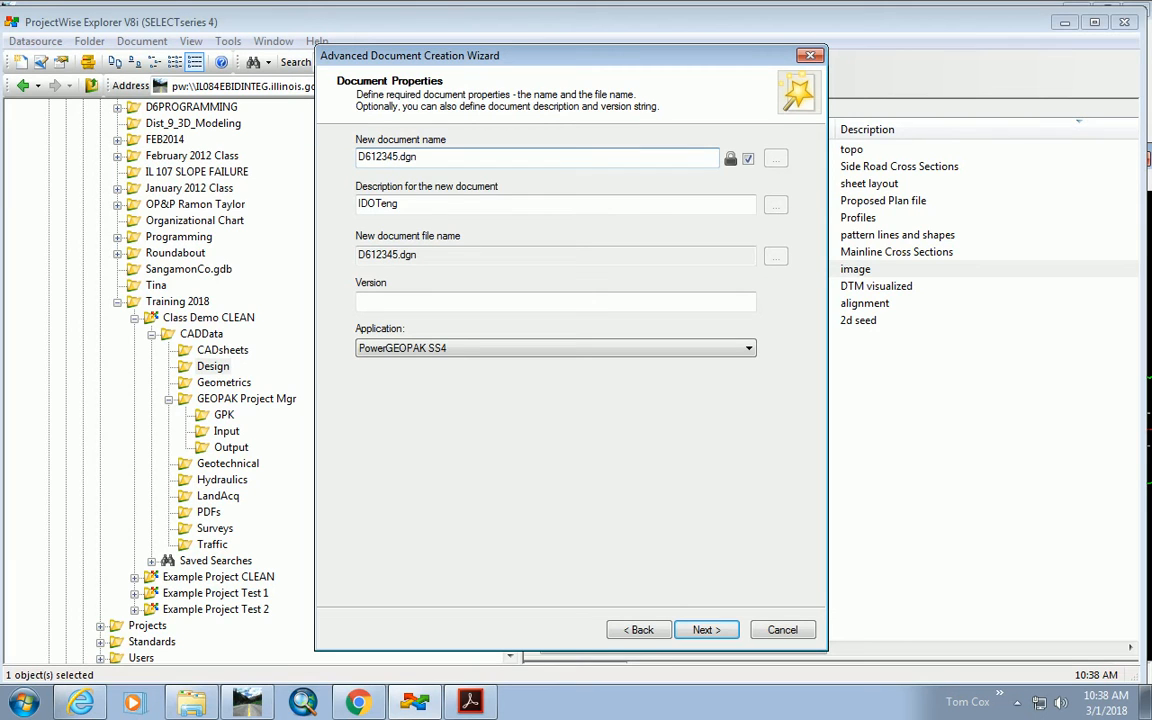
type("-Detail")
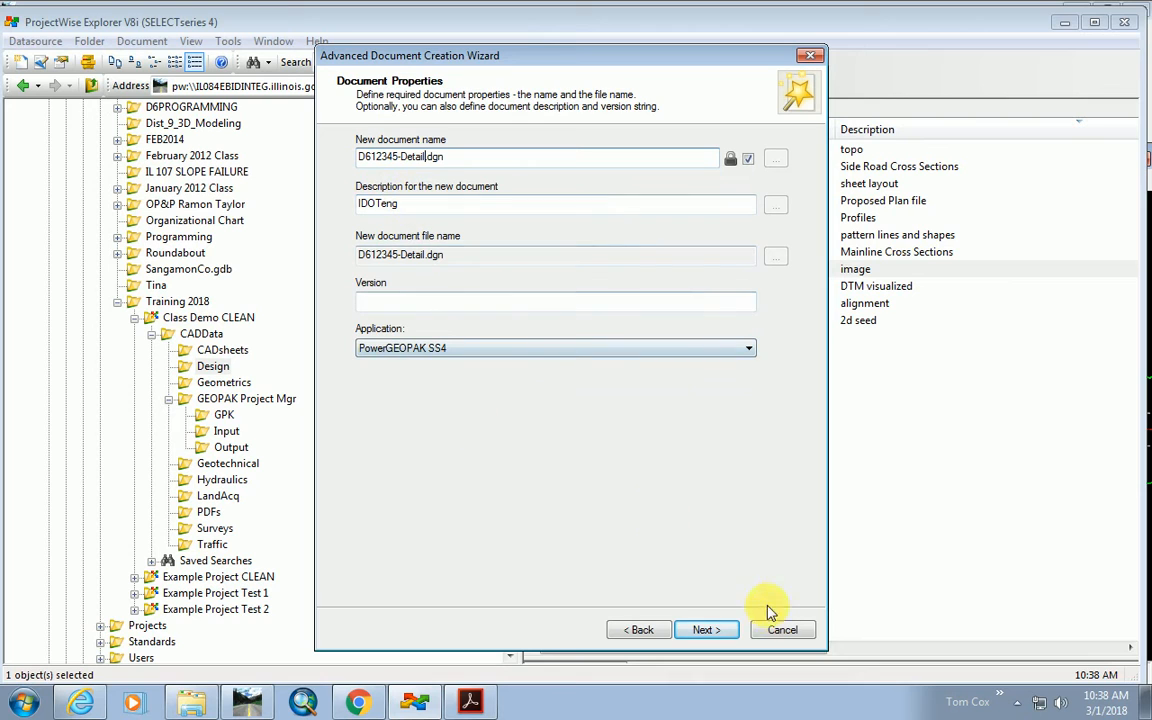
left_click(712, 628)
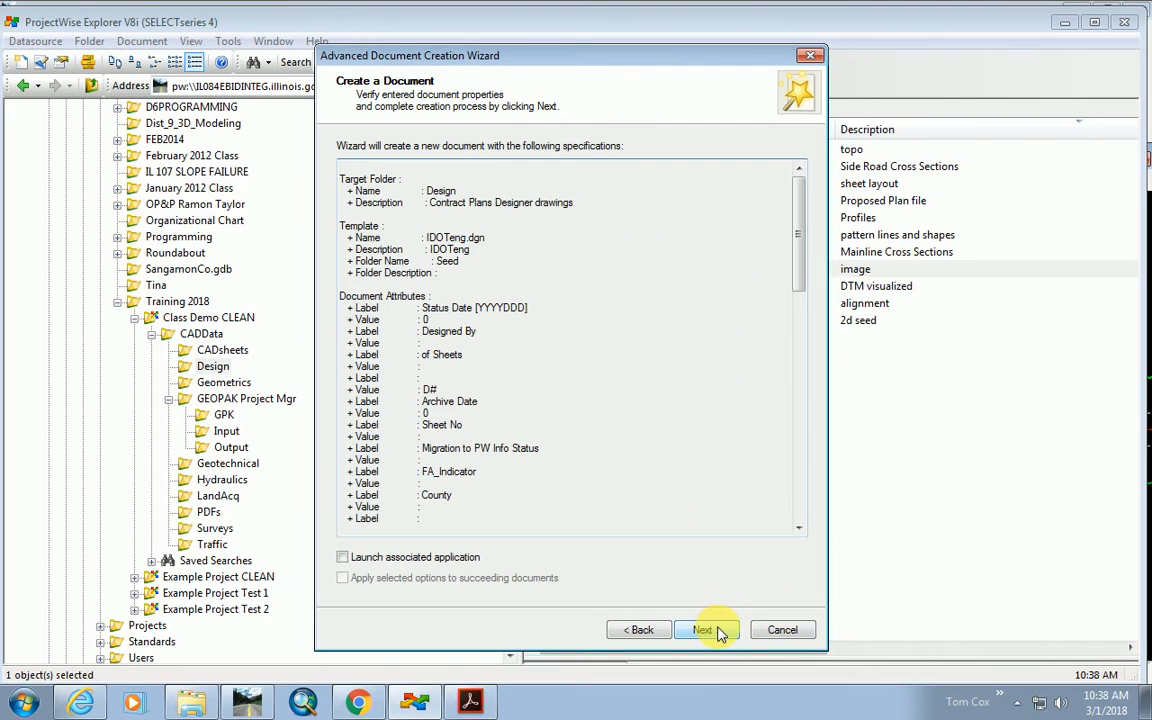
left_click(712, 630)
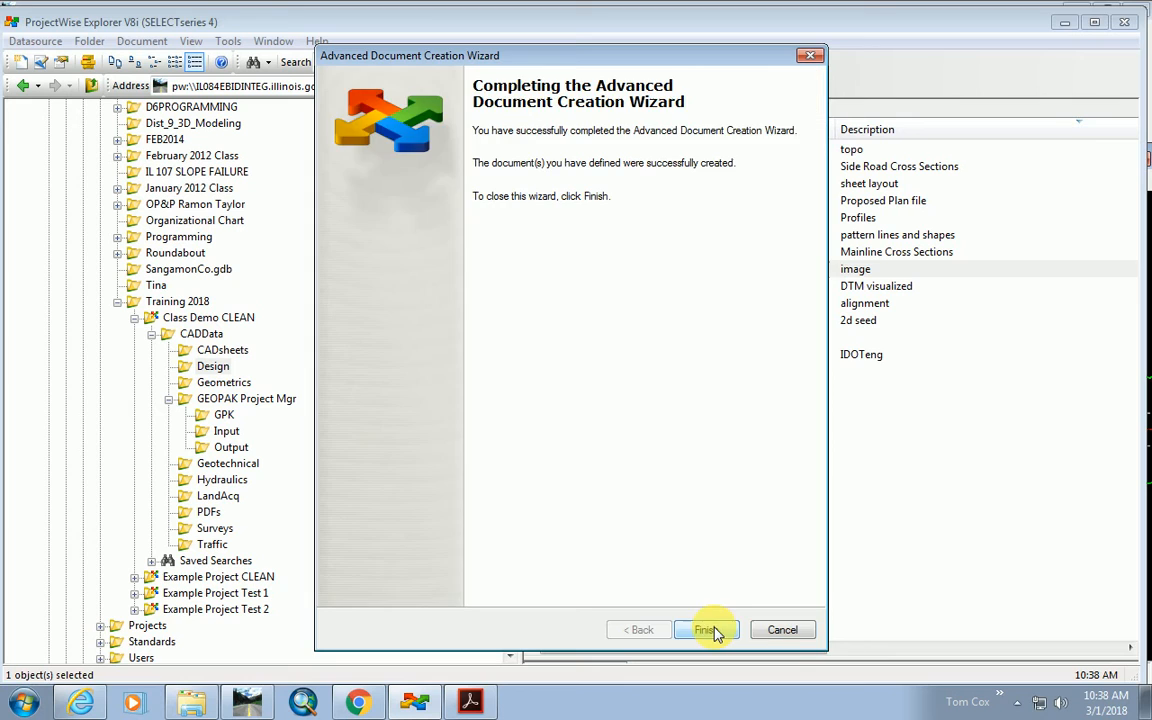
left_click(710, 630)
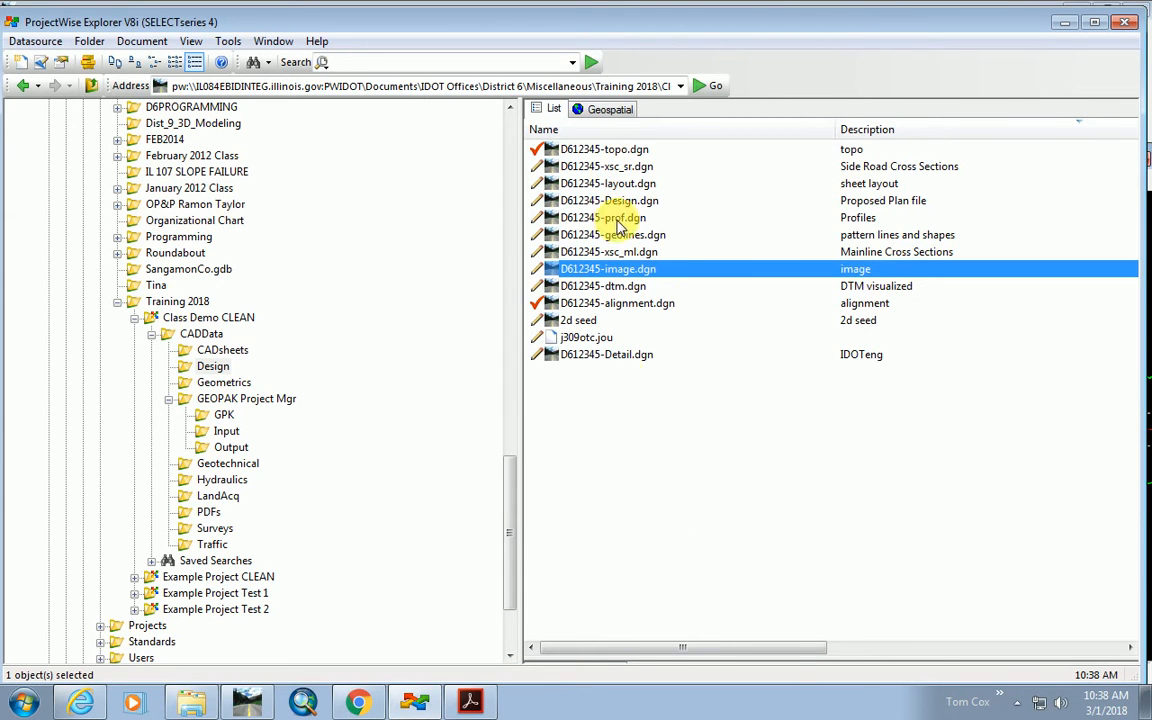
Open D612345-image.dgn from the Design folder in Power GEOPAK.
left_click(614, 358)
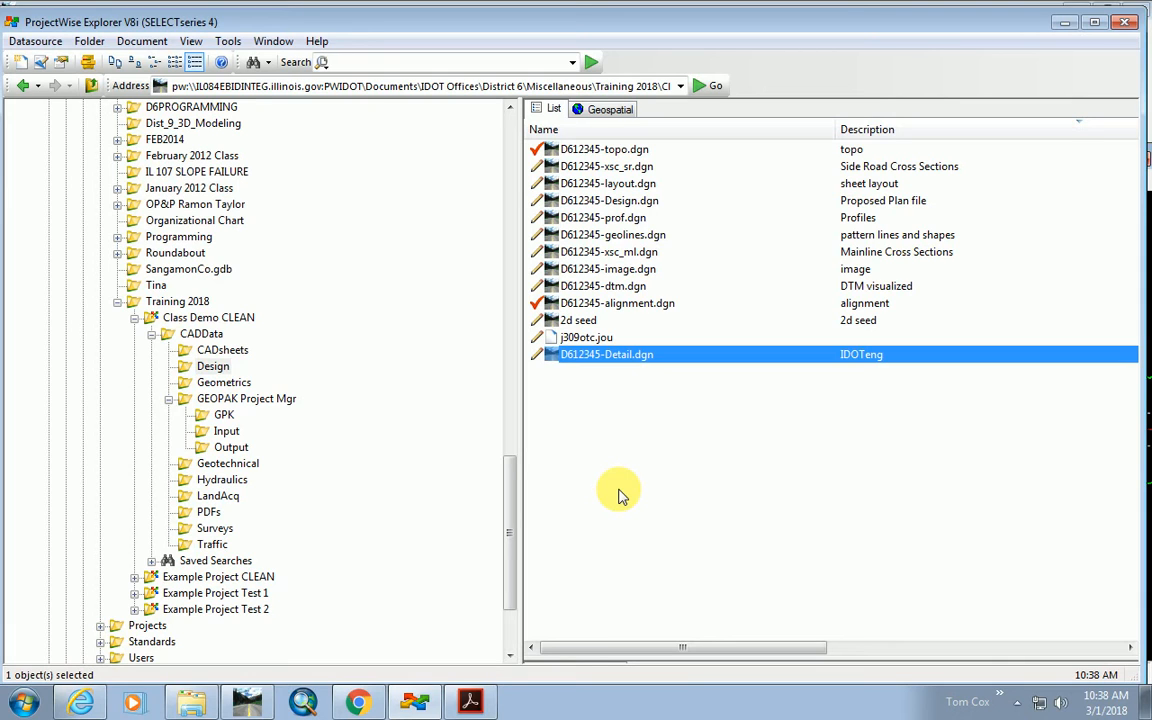
left_click(622, 271)
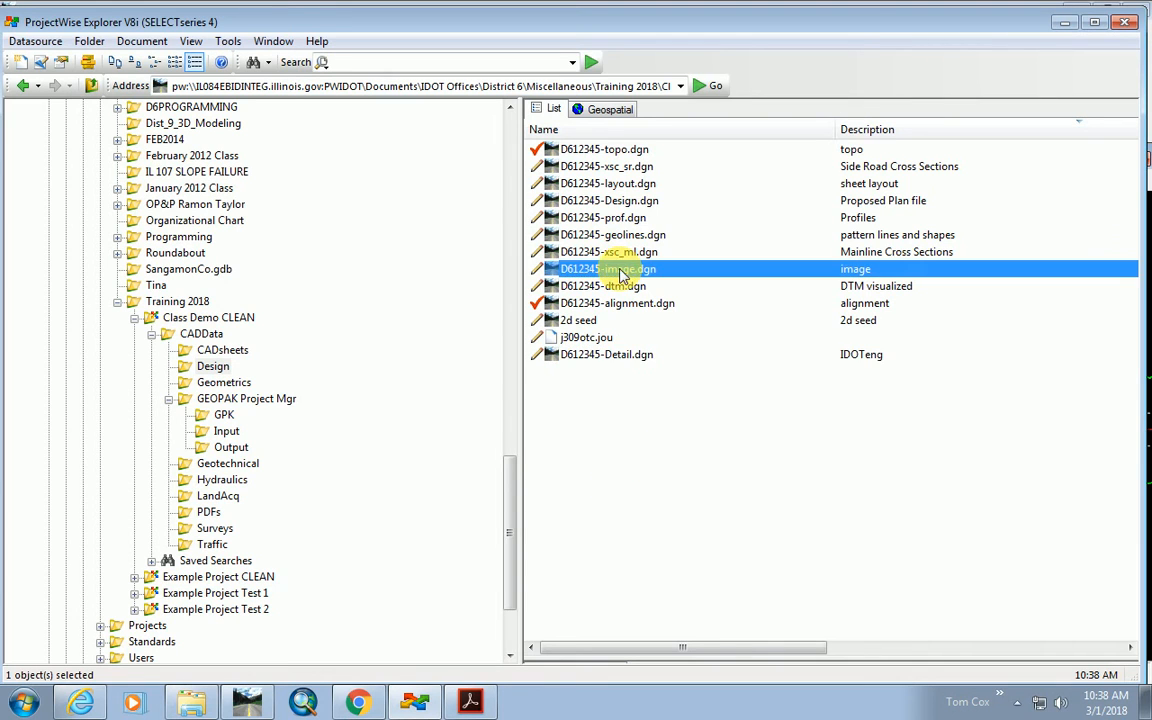
double_click(557, 272)
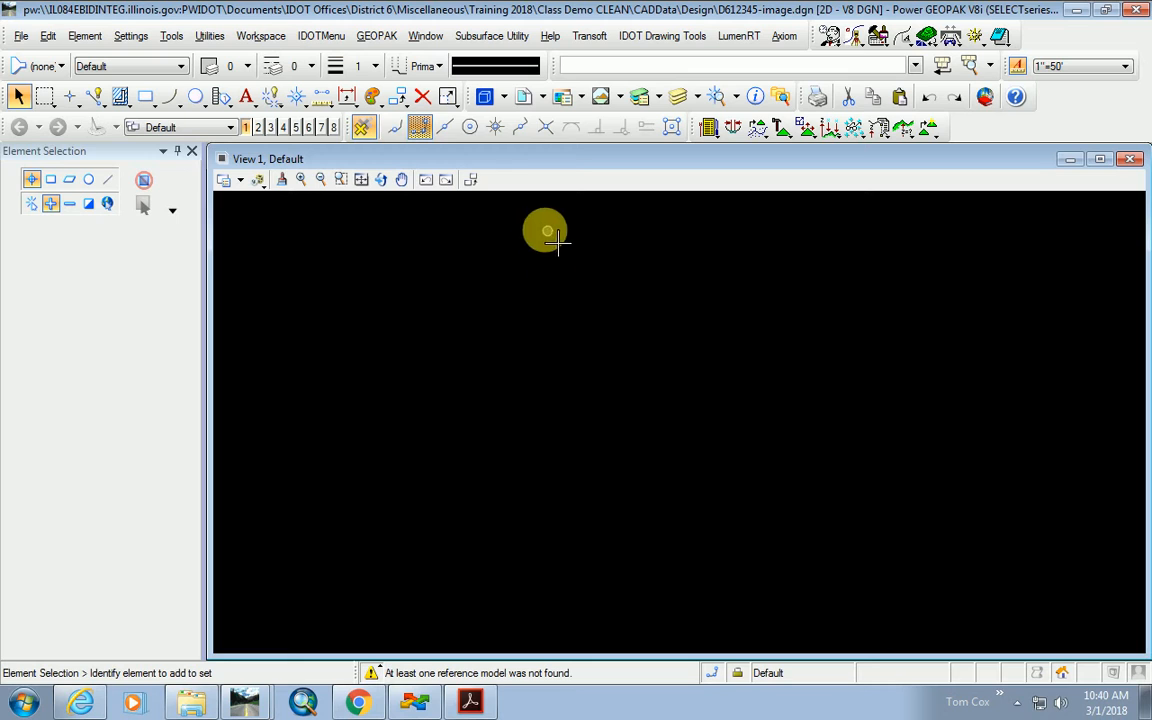
Detach the missing IL_WEST_NAPP_INDEX.dgn reference from the image drawing.
left_click(20, 36)
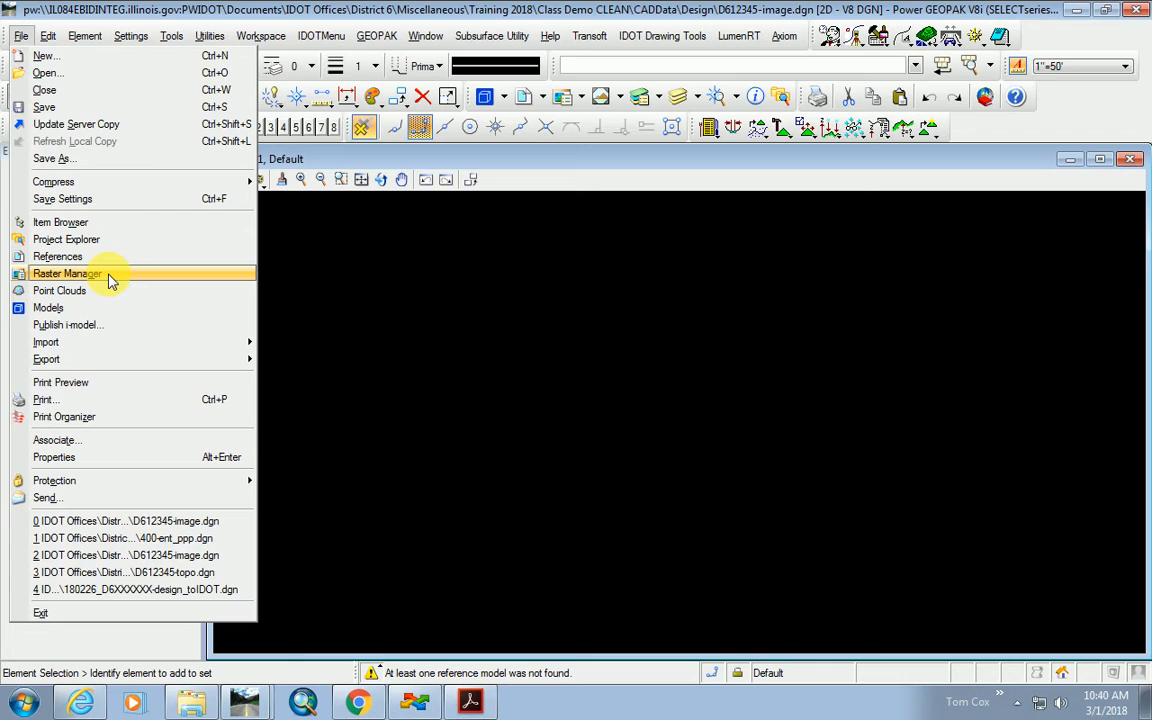
left_click(543, 345)
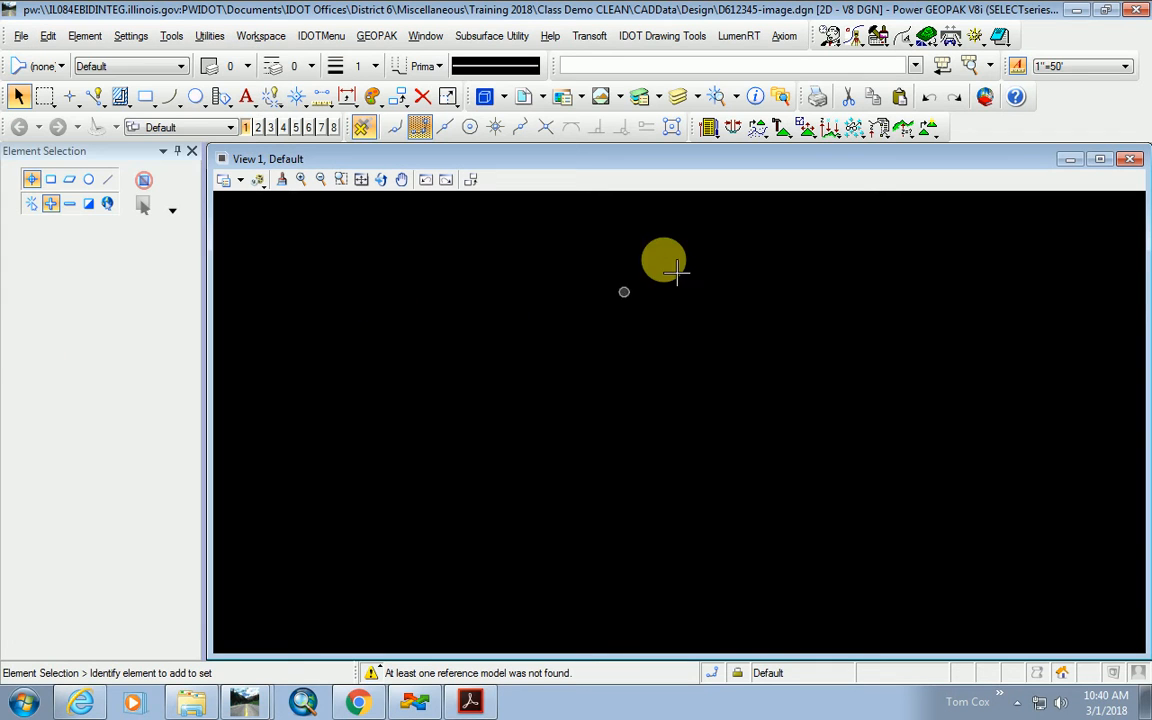
left_click(530, 97)
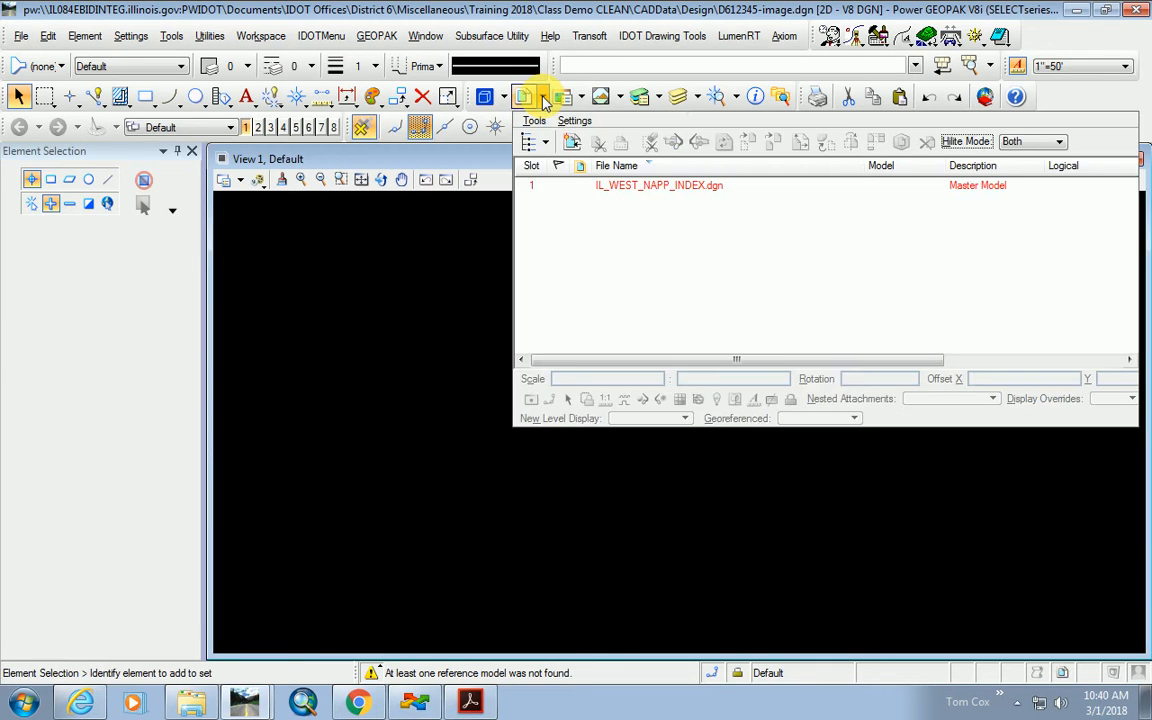
left_click(682, 196)
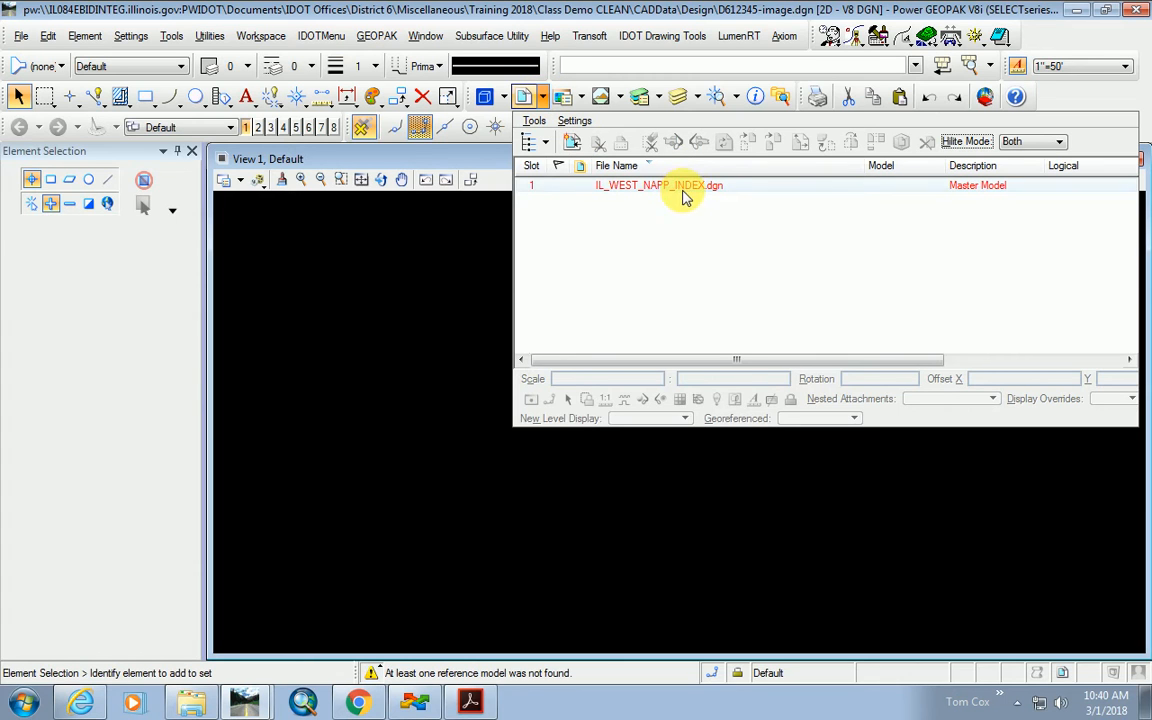
left_click(682, 195)
left_click(926, 141)
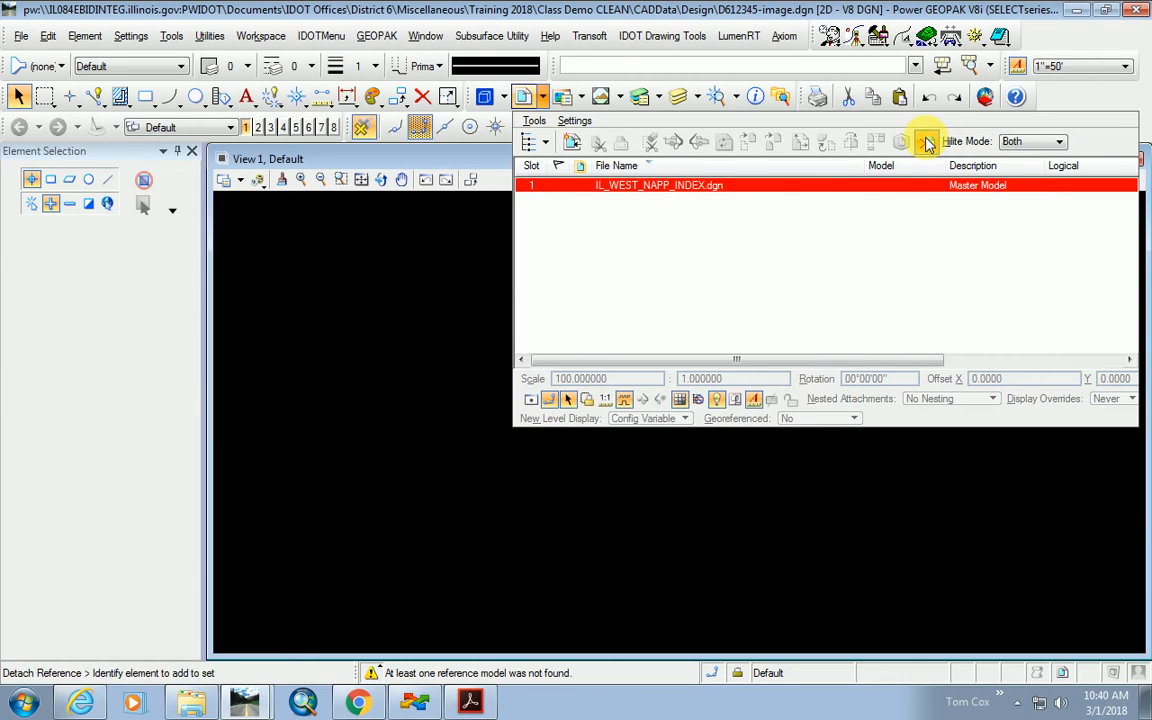
left_click(506, 302)
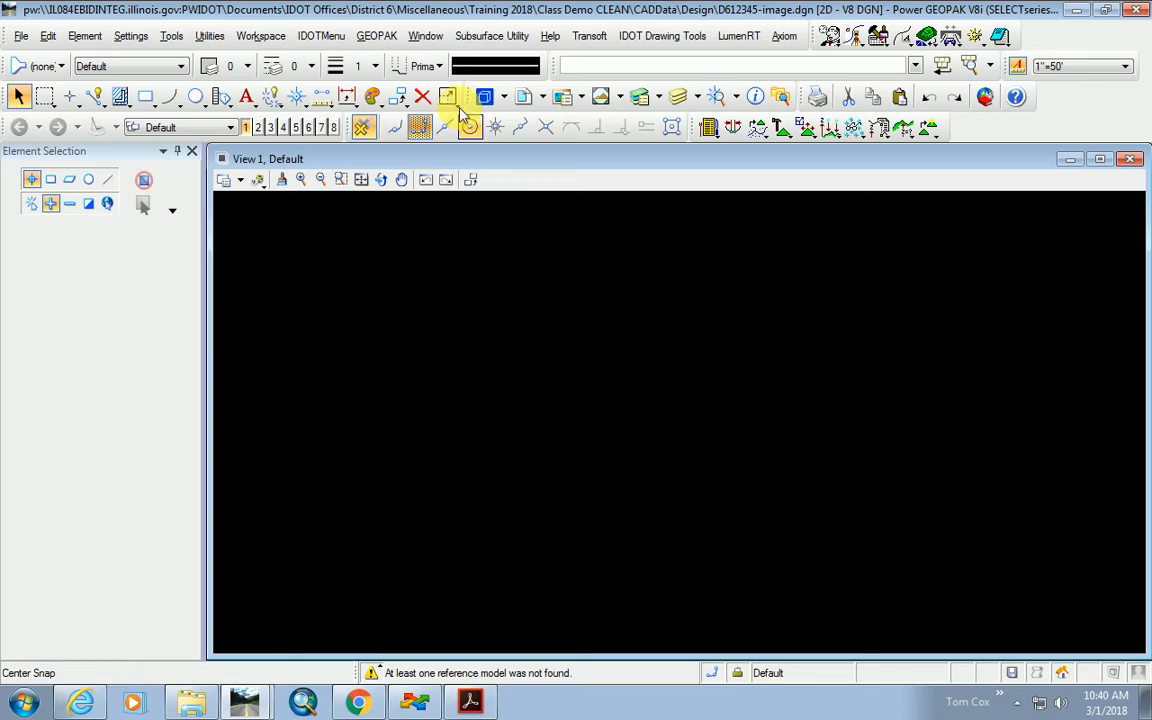
Start attaching a reference and dismiss the ProjectWise document selection to use the Windows file browser instead.
left_click(524, 96)
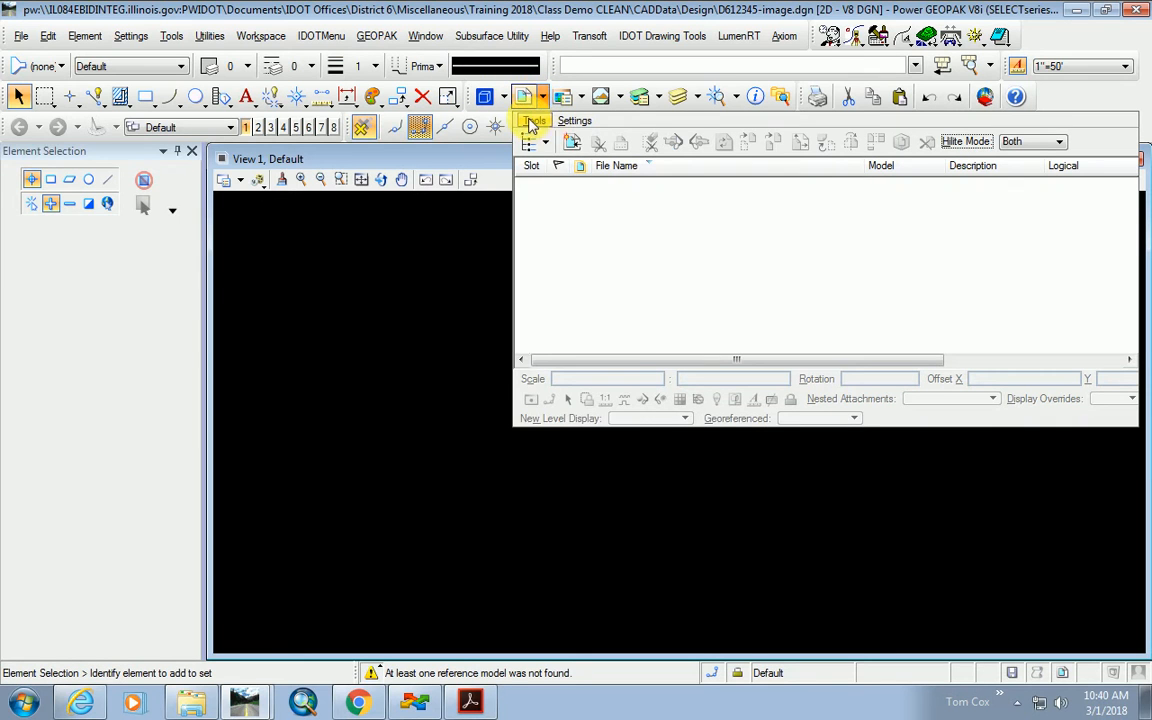
left_click(533, 121)
left_click(541, 138)
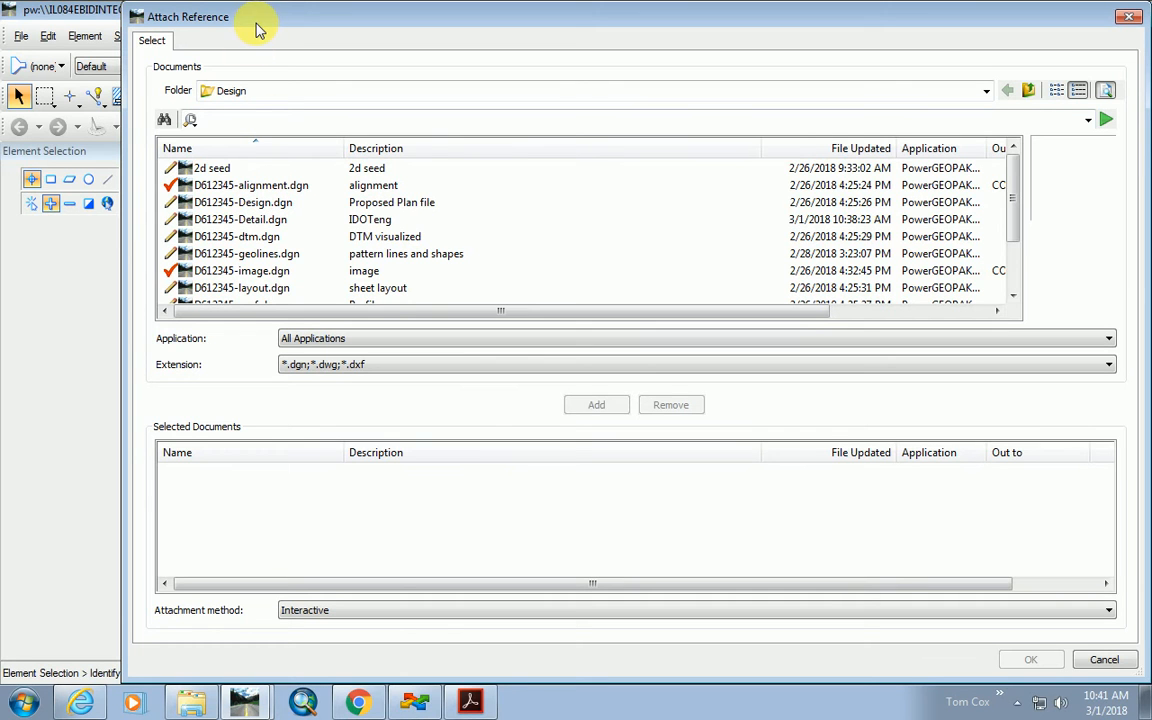
left_click(1104, 659)
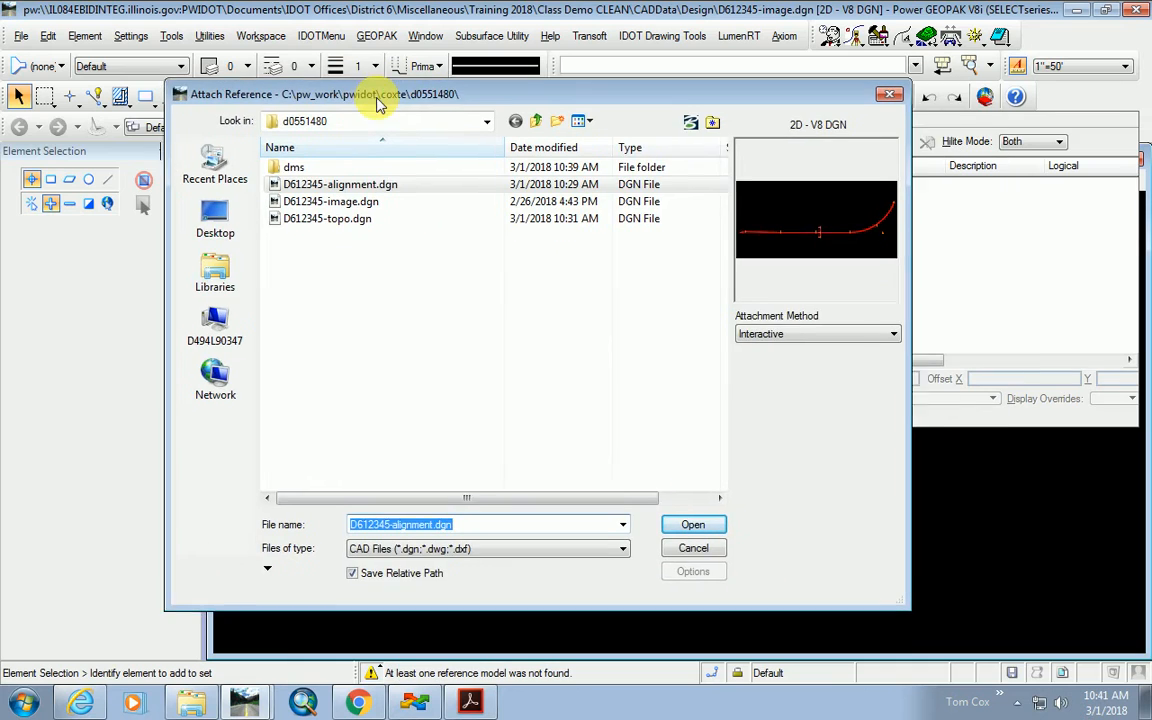
left_click_drag(377, 99, 395, 113)
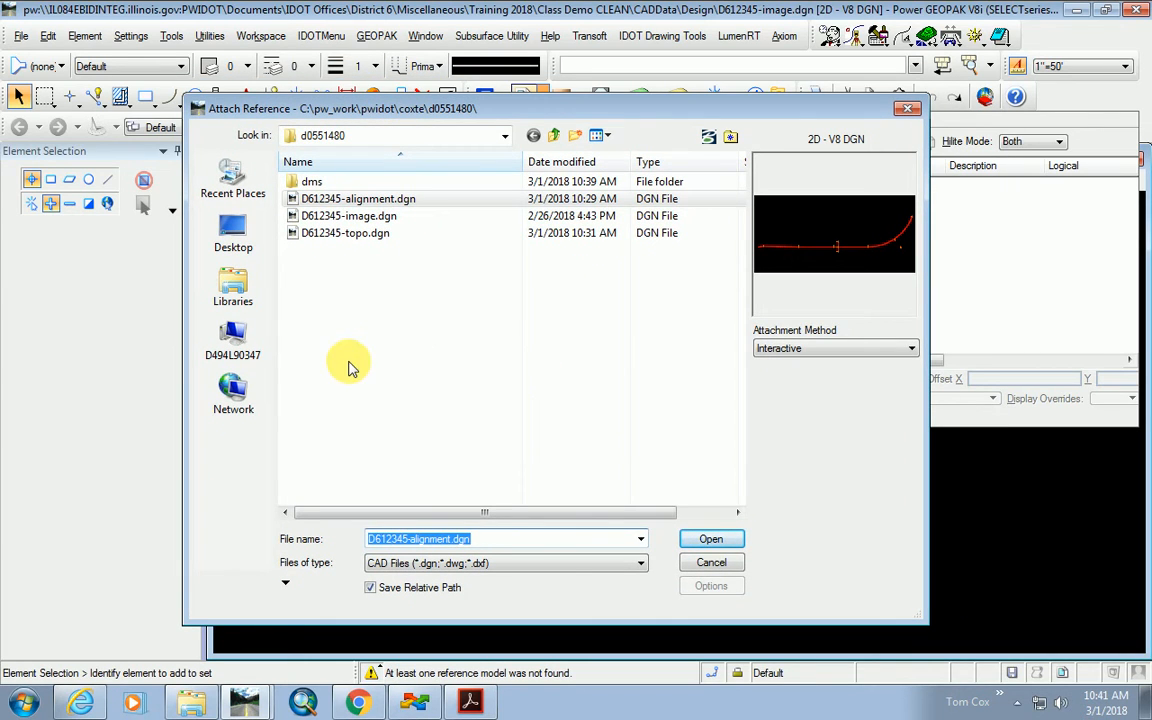
Browse to the Images folder on the Bentley W: drive, check 2015 Sangamon County, and open the 2011 NAPP folder.
left_click(228, 349)
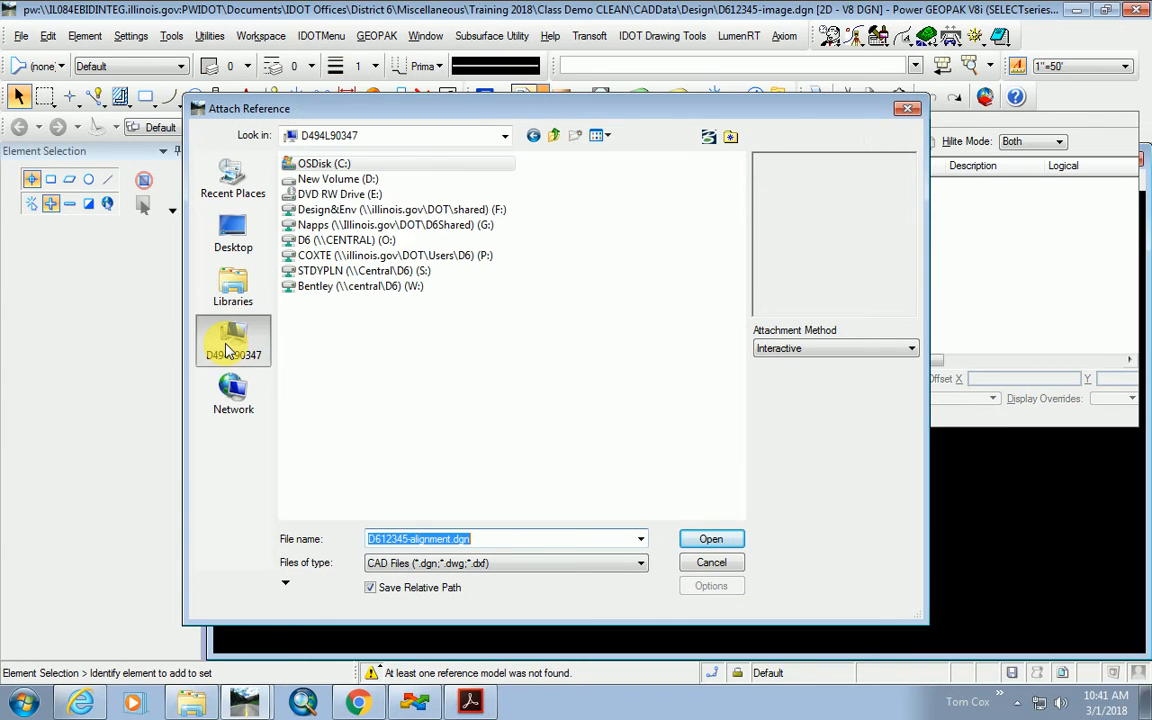
left_click(413, 288)
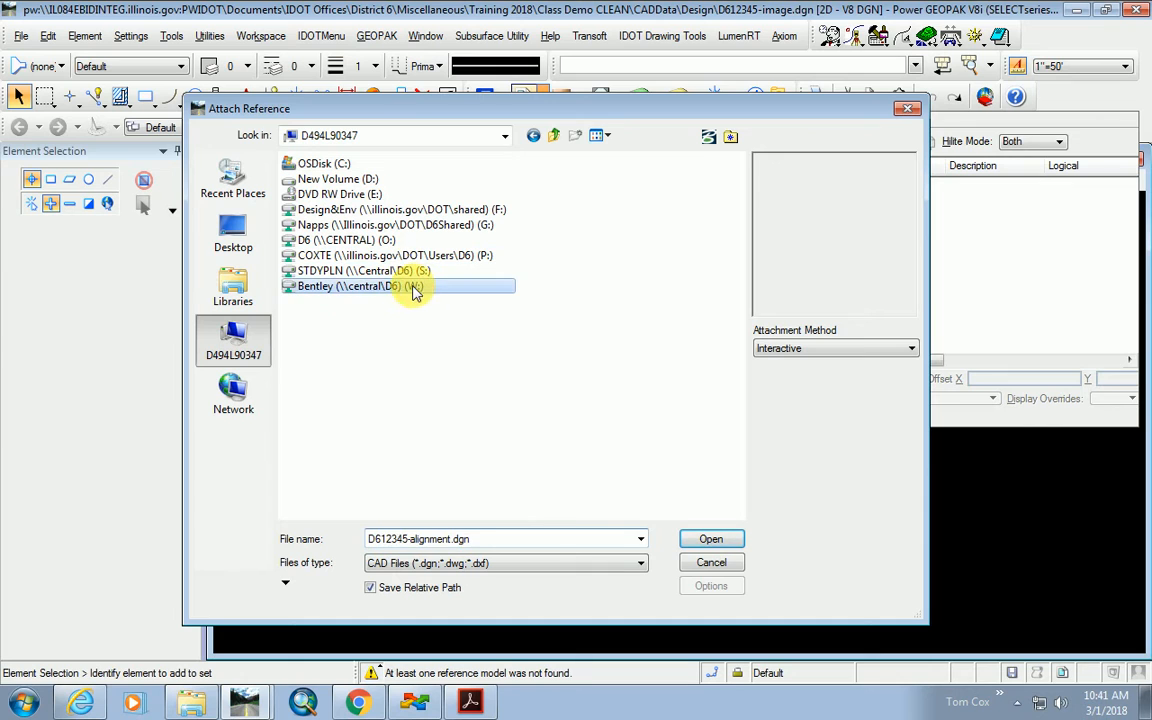
double_click(292, 288)
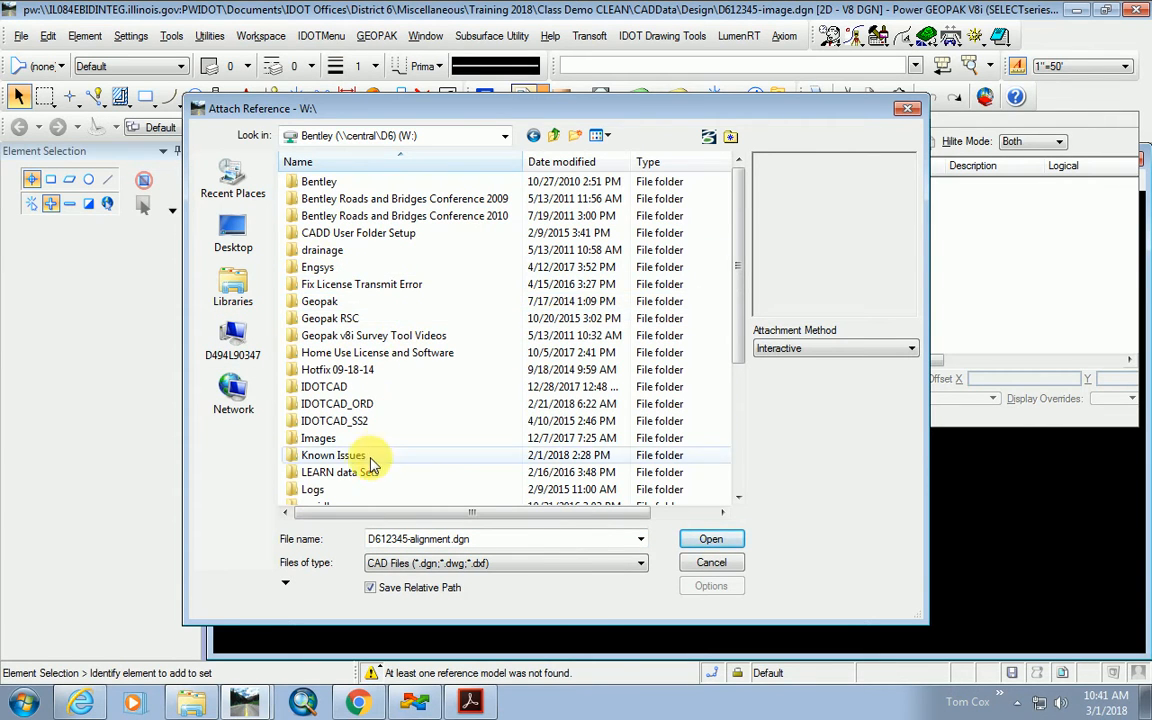
double_click(295, 443)
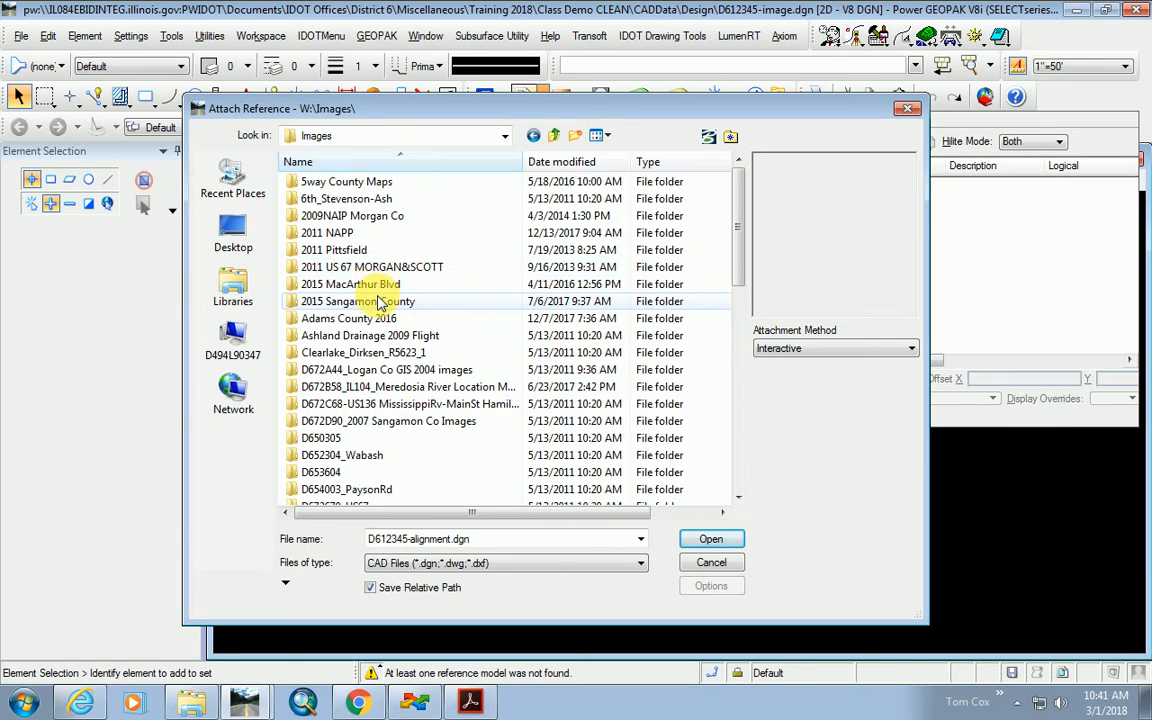
left_click(303, 232)
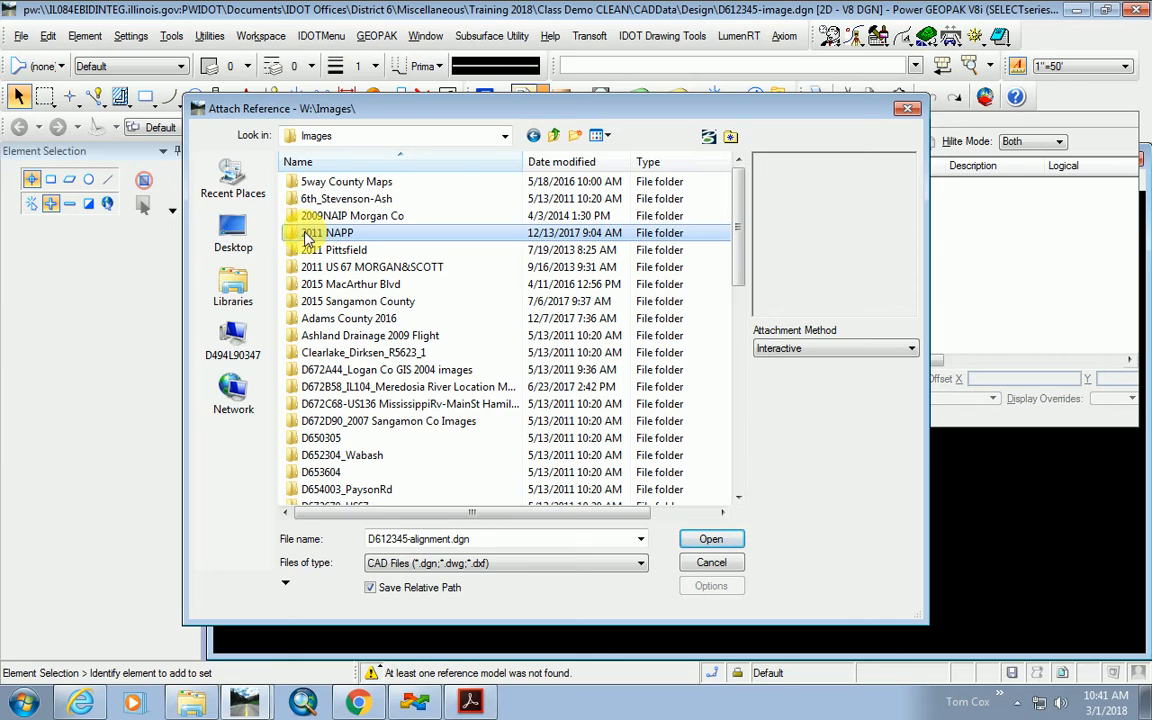
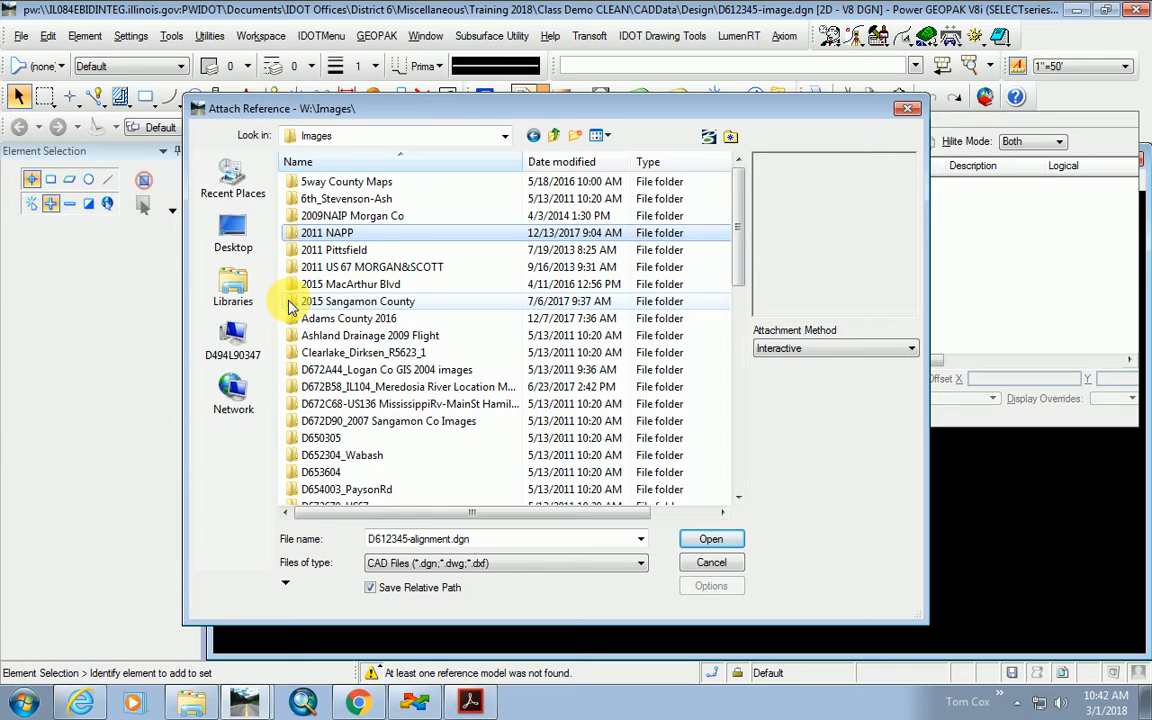
double_click(291, 302)
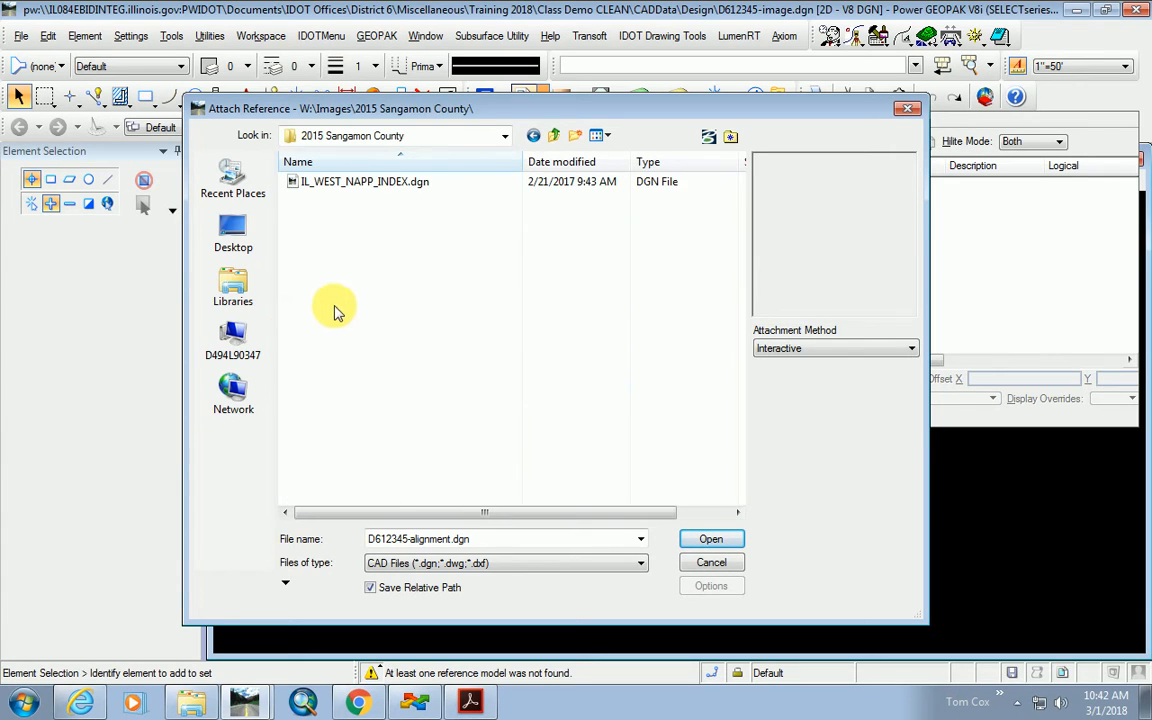
left_click(553, 135)
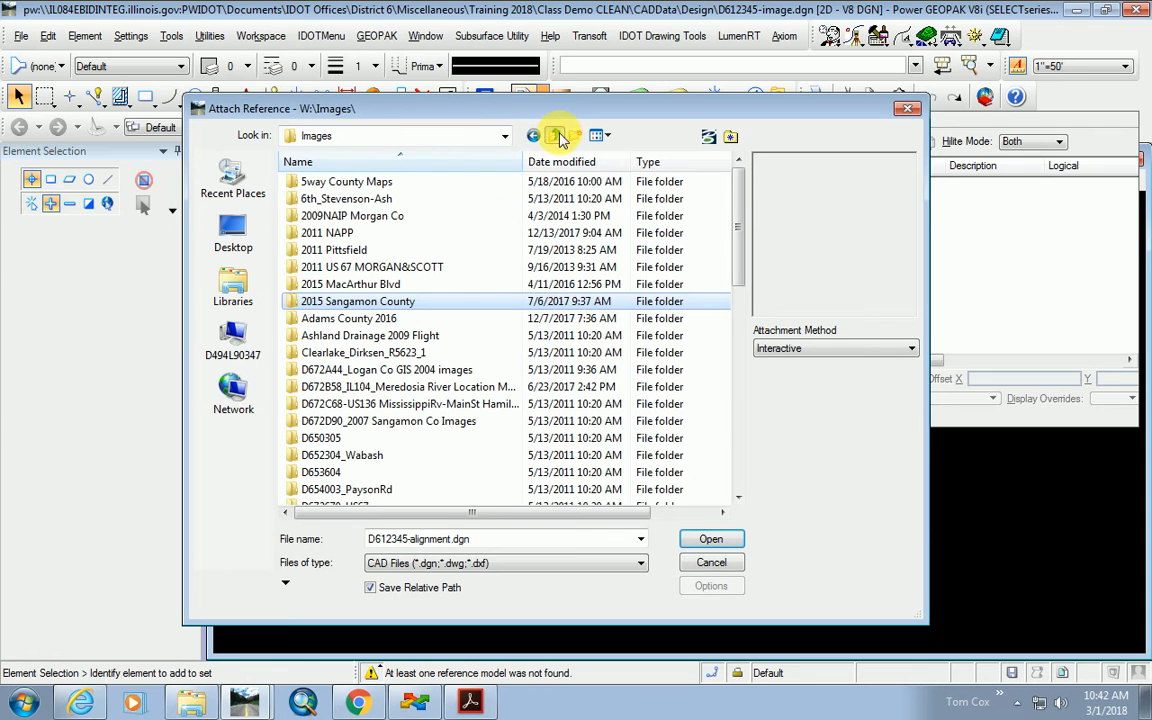
double_click(320, 233)
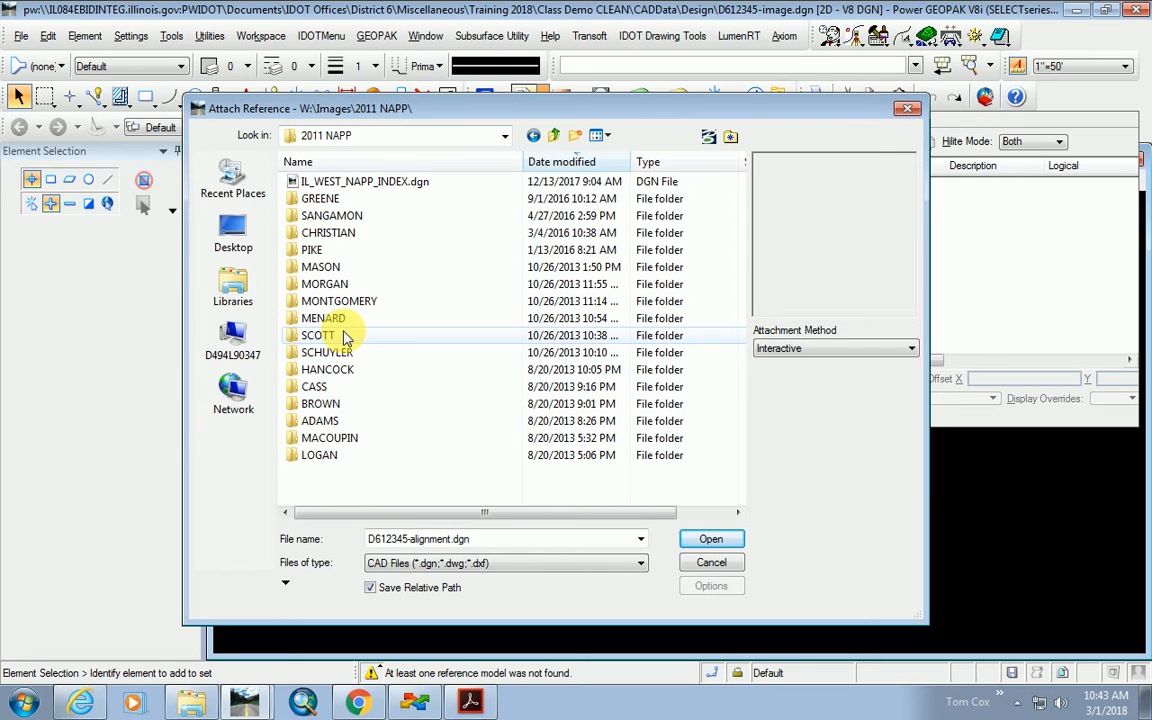
Attach IL_WEST_NAPP_INDEX.dgn from the LOGAN\STATE_PLANE_WEST folder as a reference with Coincident - World orientation.
double_click(318, 456)
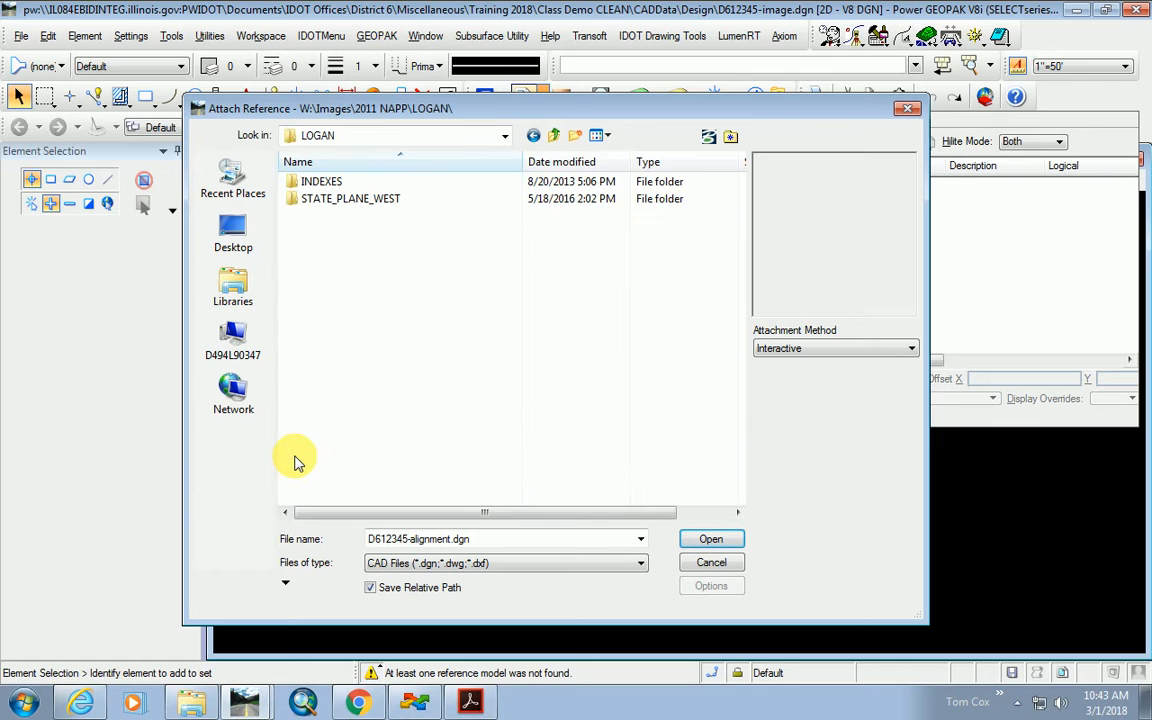
double_click(368, 200)
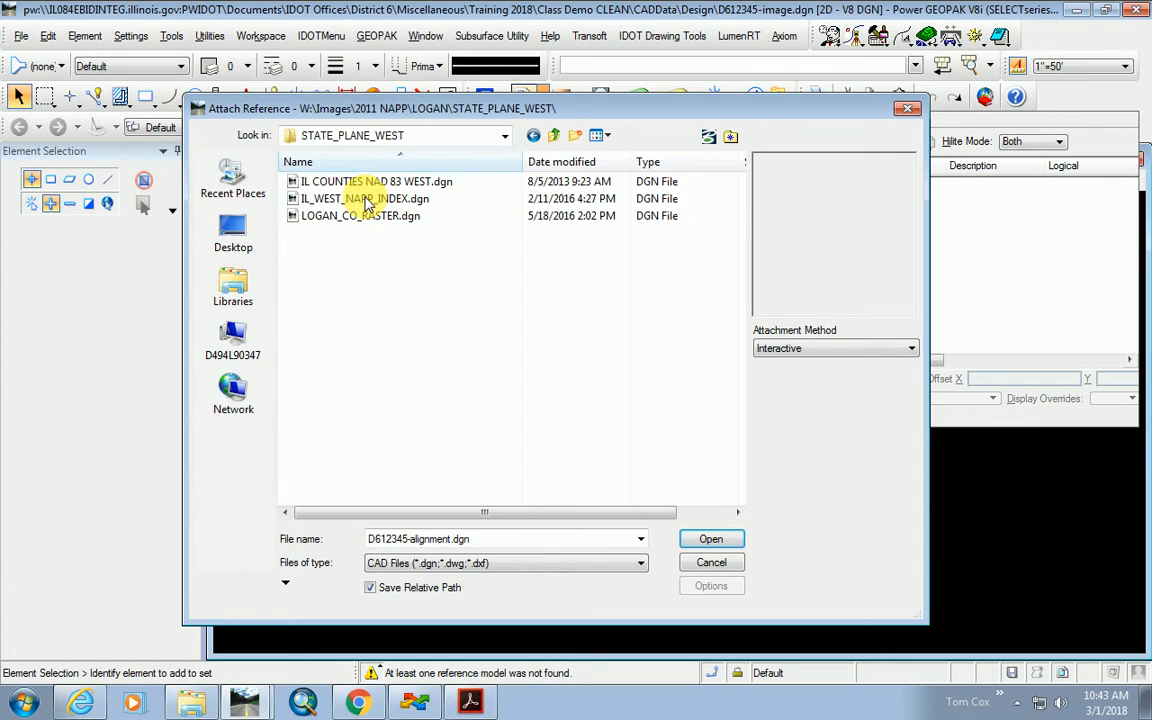
left_click(428, 200)
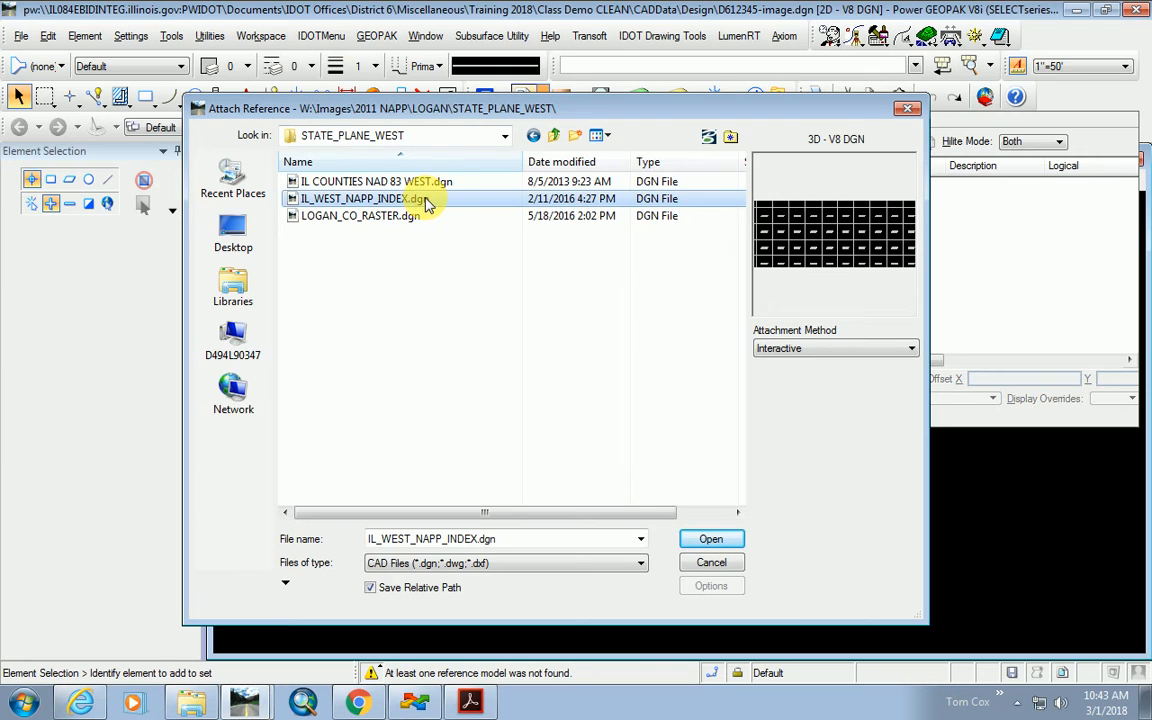
double_click(300, 204)
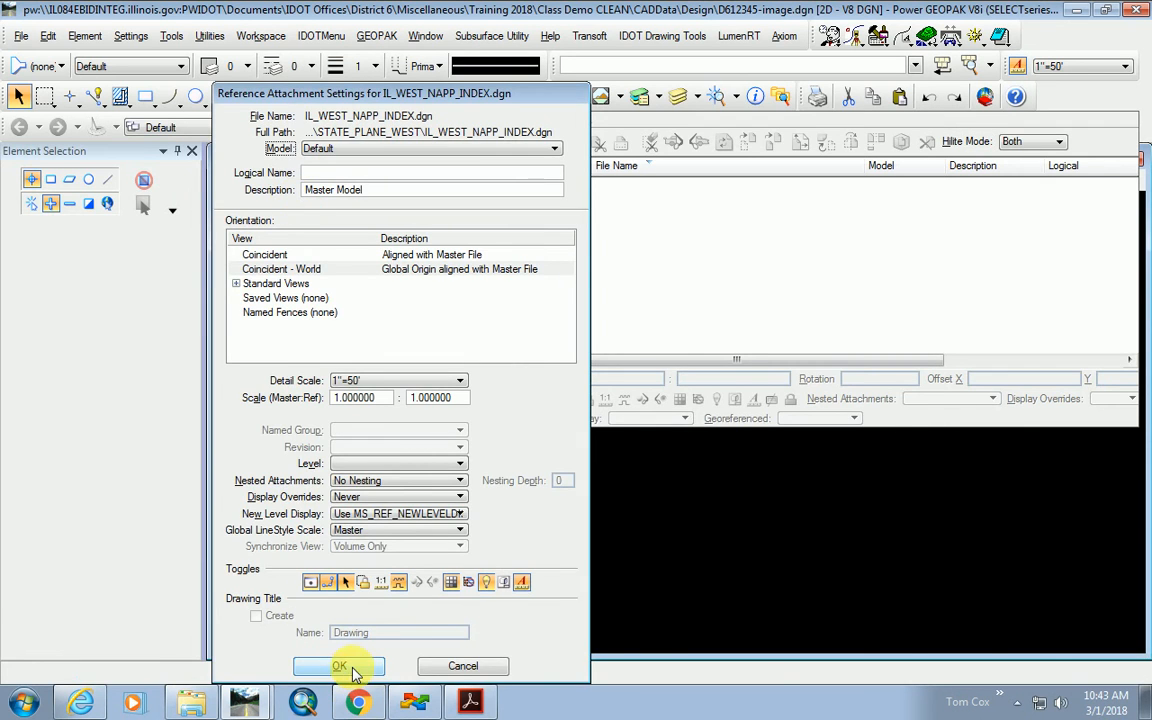
left_click(340, 666)
Examine the attached NAPP index grid, from individual tile numbers out to the overall extent.
scroll(725, 456, "down", 5)
scroll(736, 437, "up", 6)
scroll(484, 436, "up", 5)
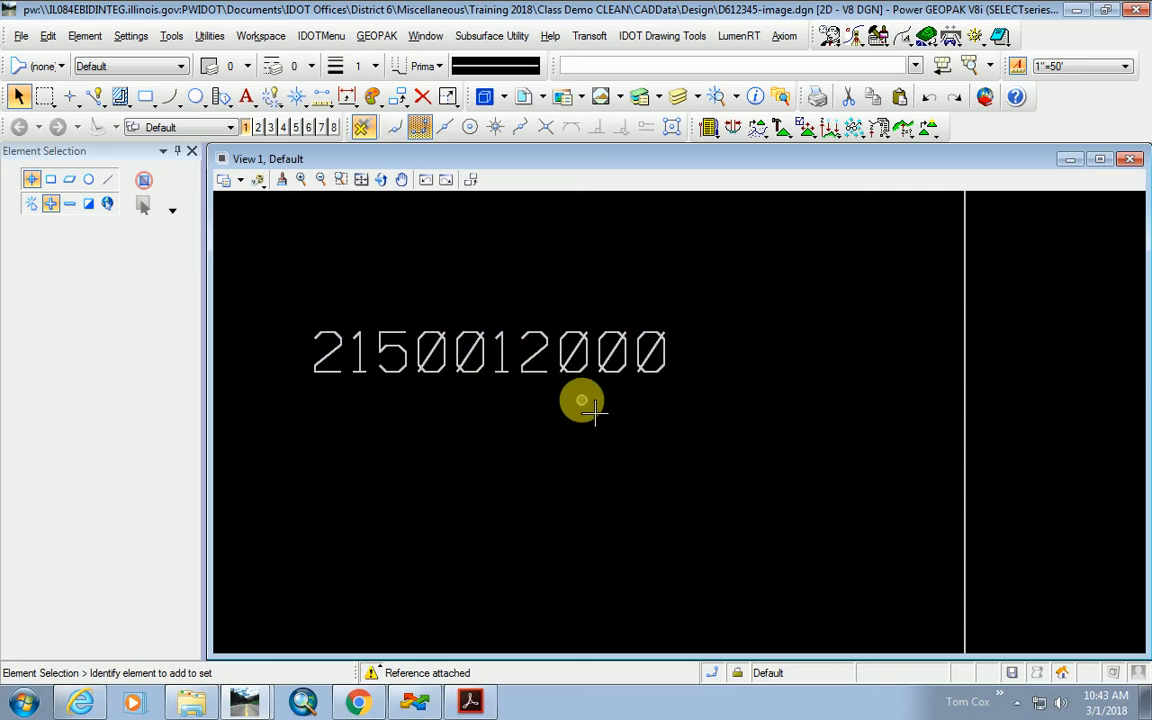
scroll(600, 405, "down", 2)
scroll(599, 368, "down", 5)
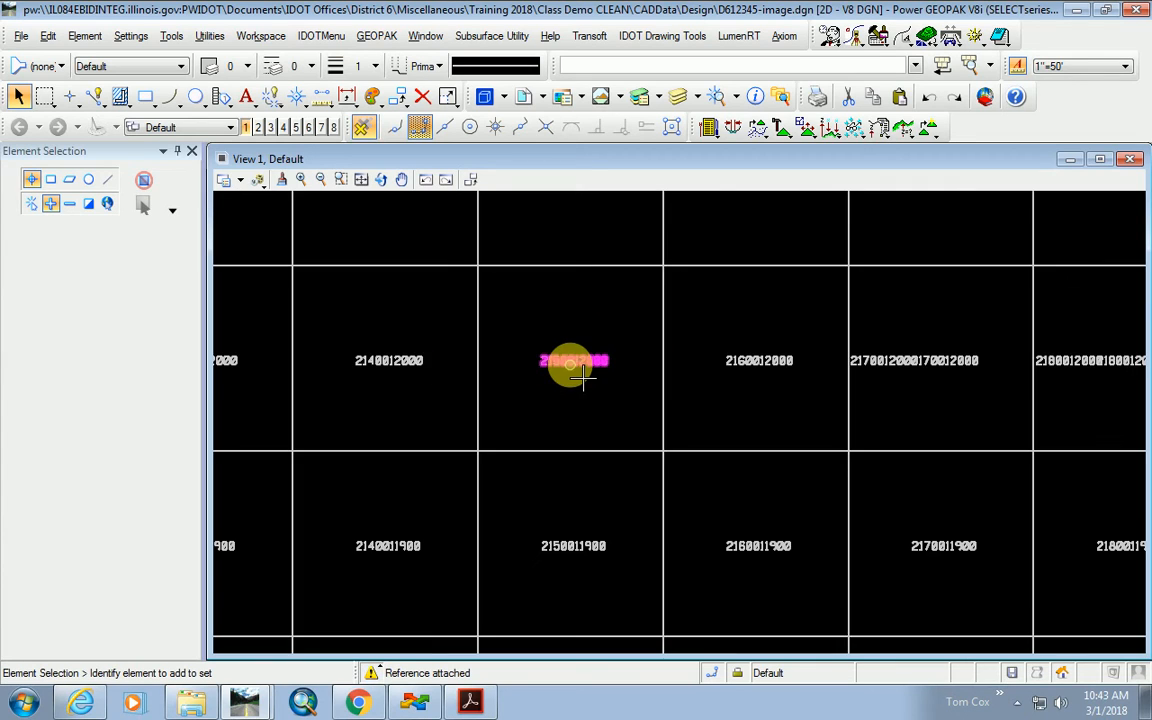
scroll(575, 372, "down", 7)
scroll(570, 373, "down", 5)
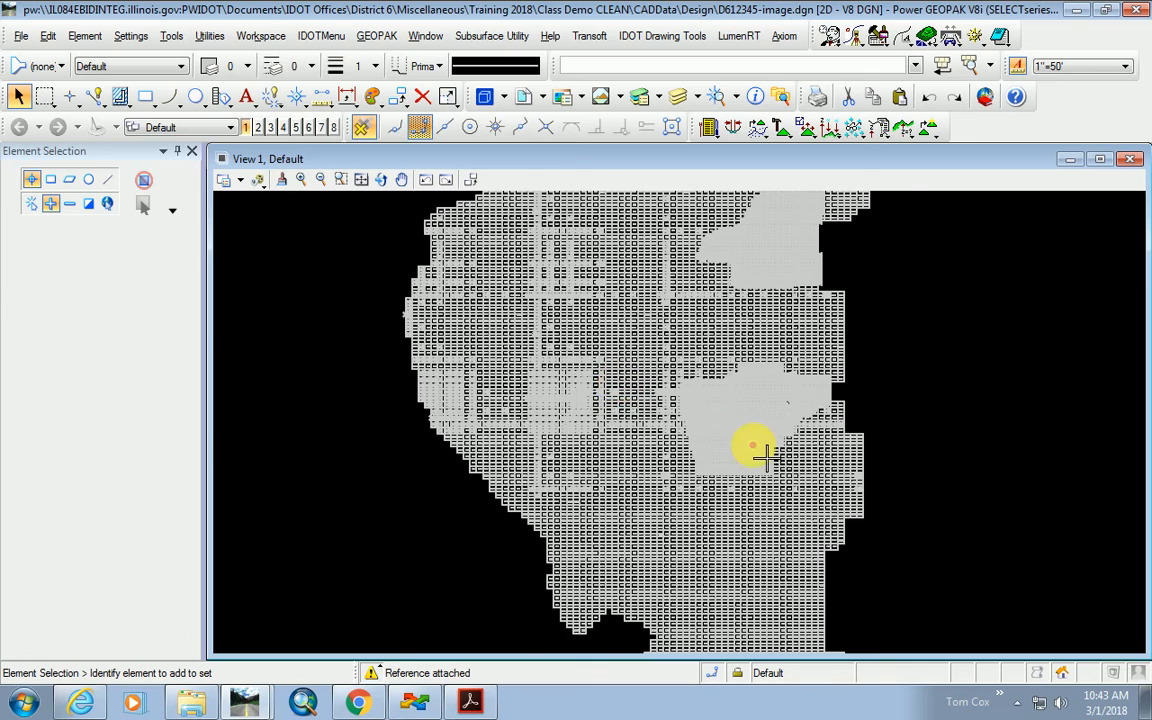
scroll(763, 452, "up", 2)
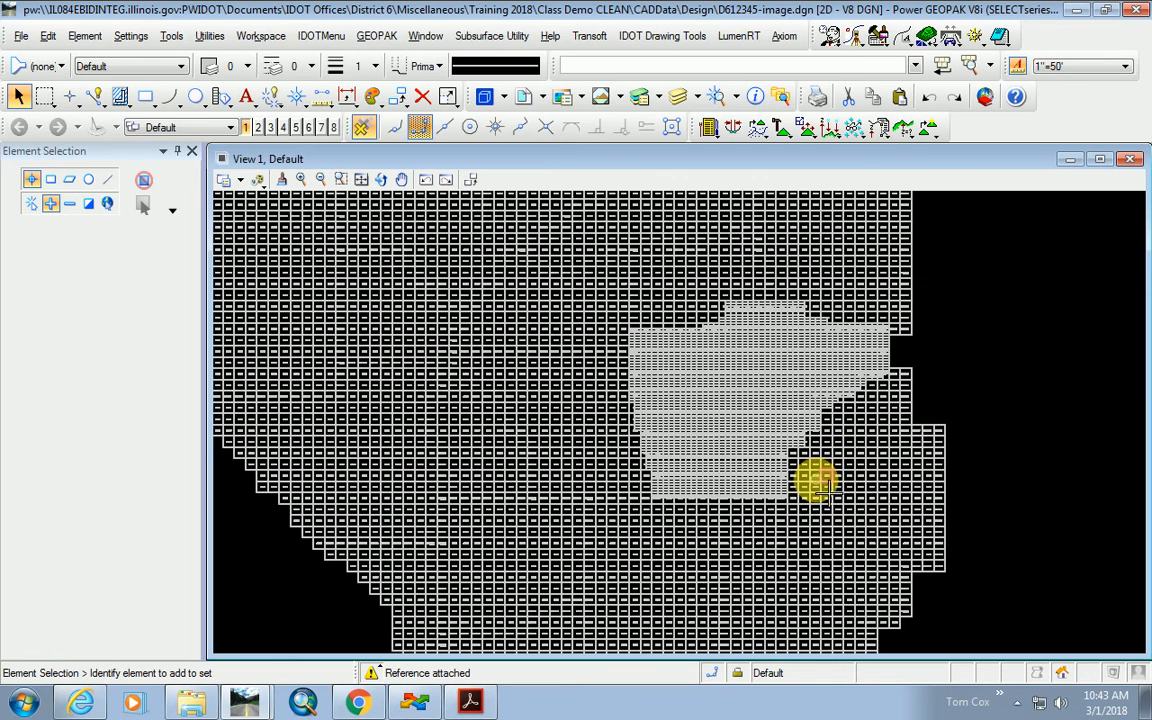
scroll(816, 482, "up", 2)
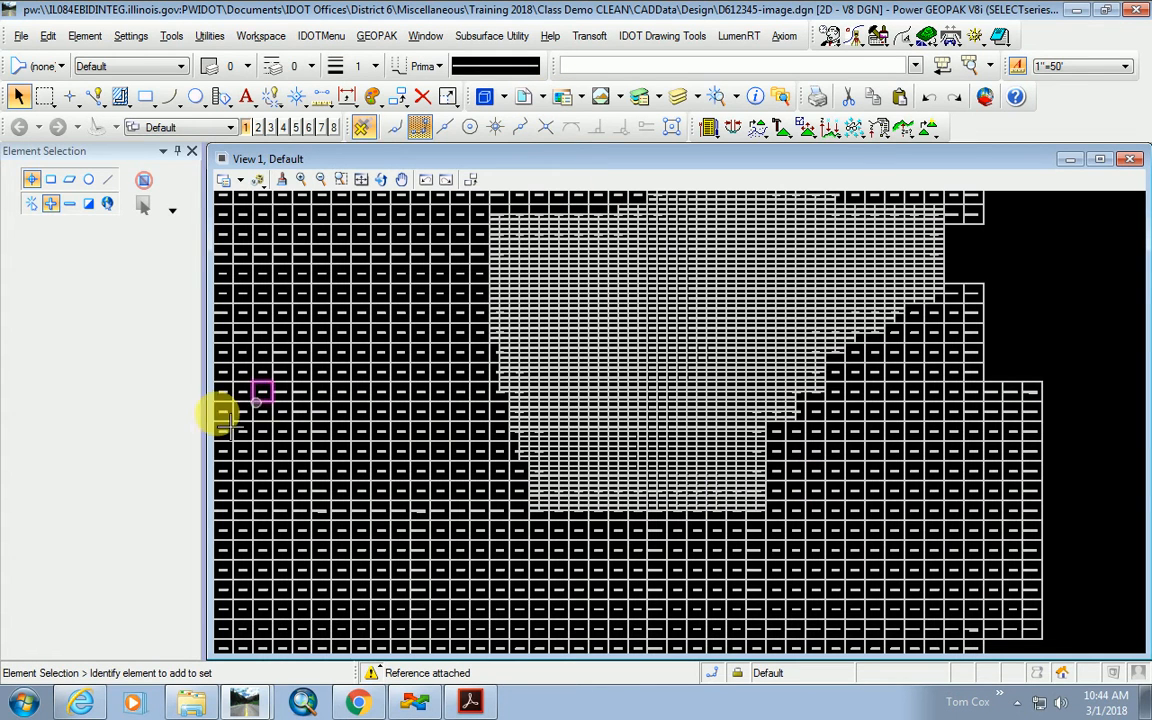
scroll(424, 303, "down", 1)
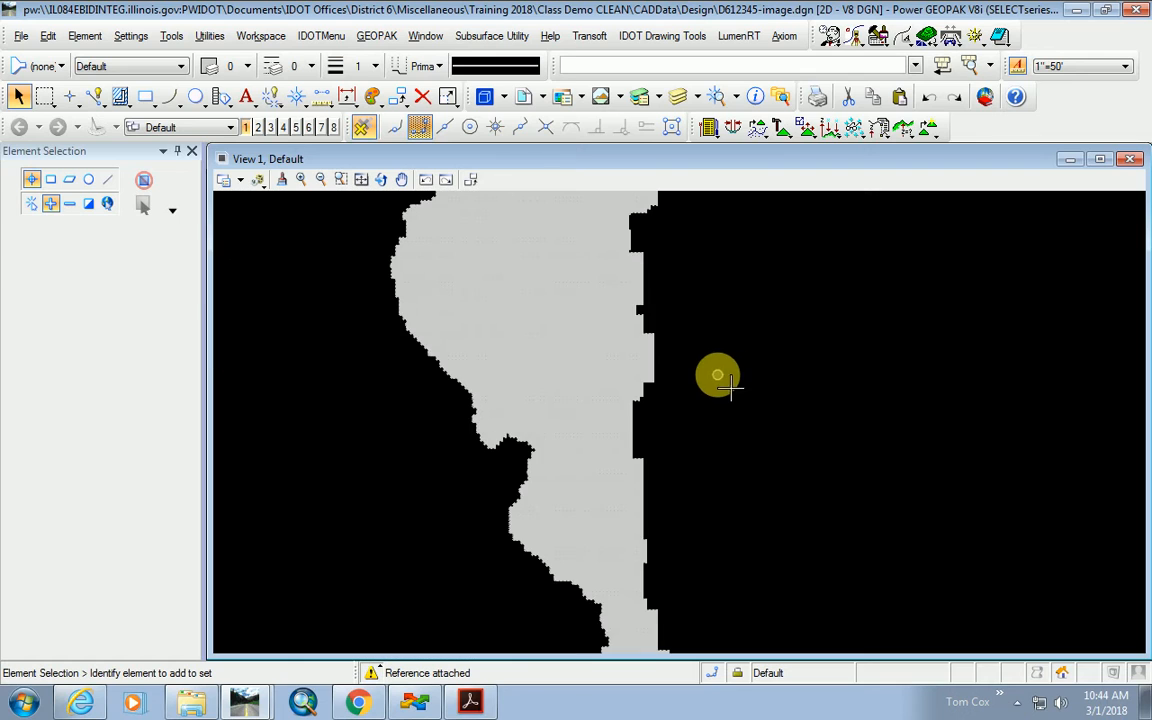
scroll(720, 390, "down", 1)
scroll(607, 312, "up", 3)
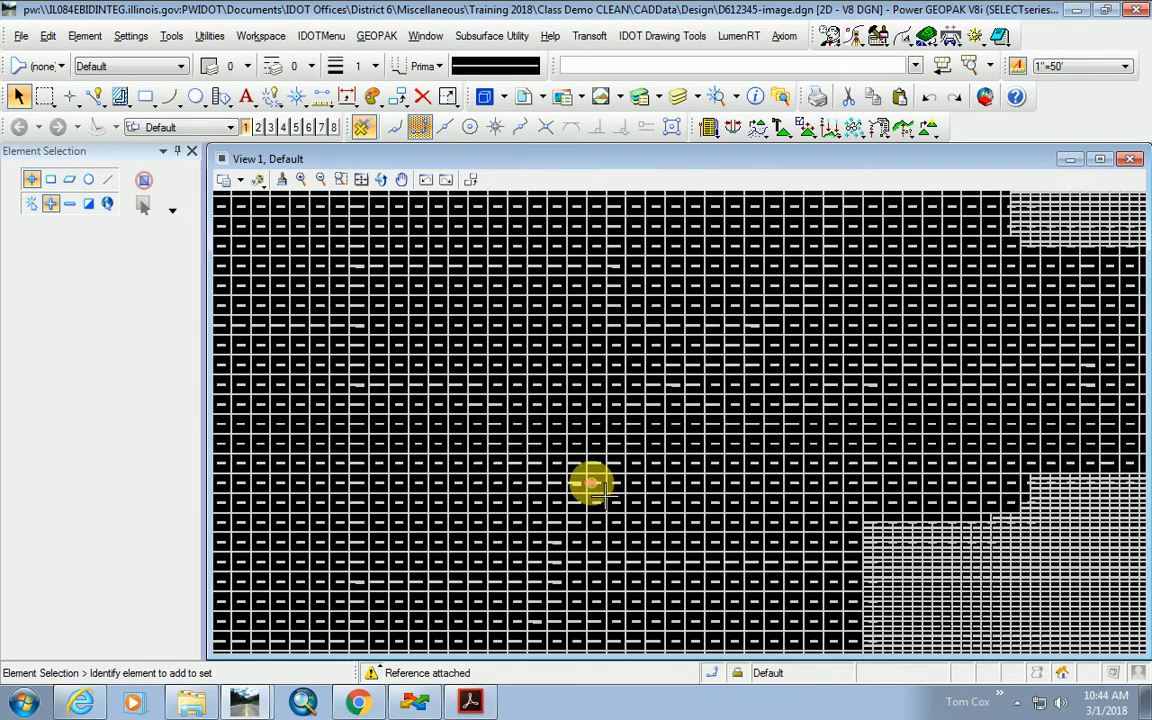
Attach D612345-topo.dgn from the Design folder as a reference with Coincident - World orientation.
left_click(541, 103)
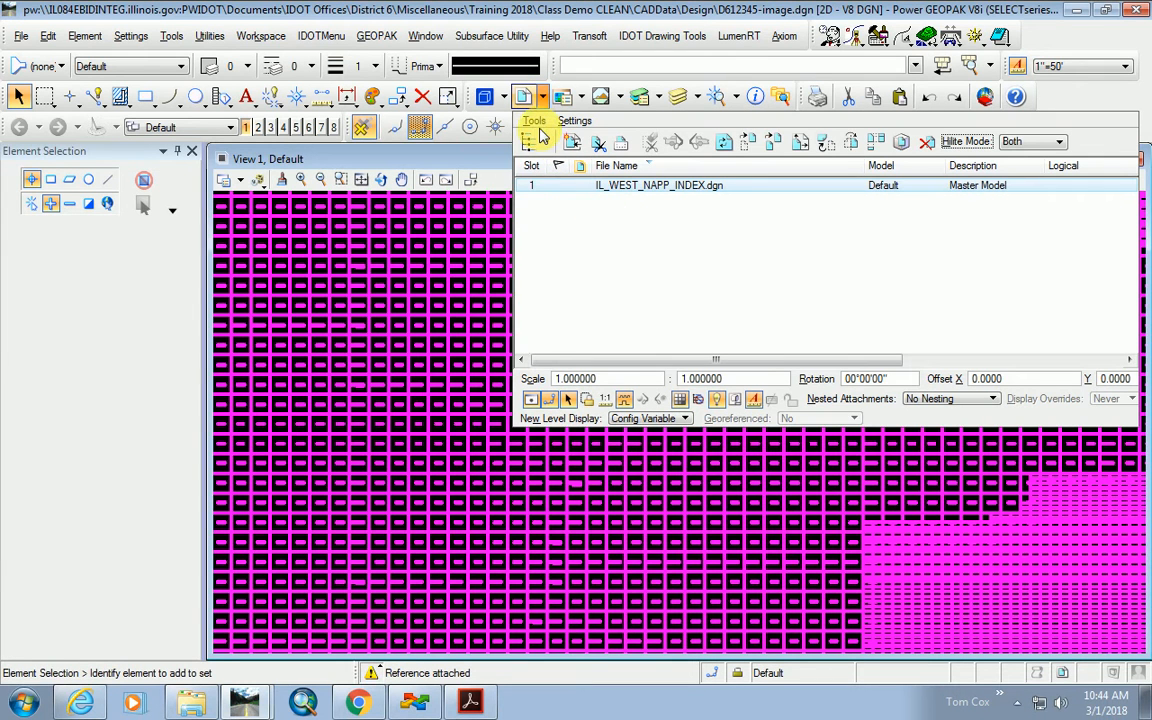
left_click(538, 128)
left_click(470, 144)
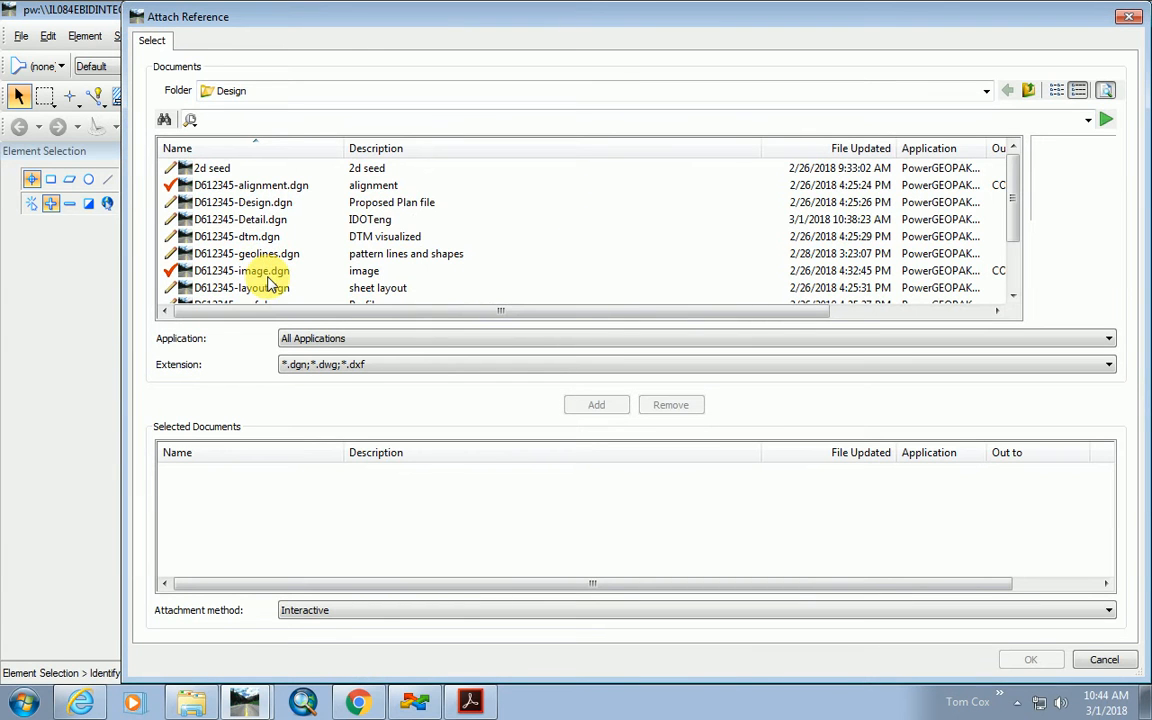
scroll(265, 230, "down", 1)
double_click(244, 268)
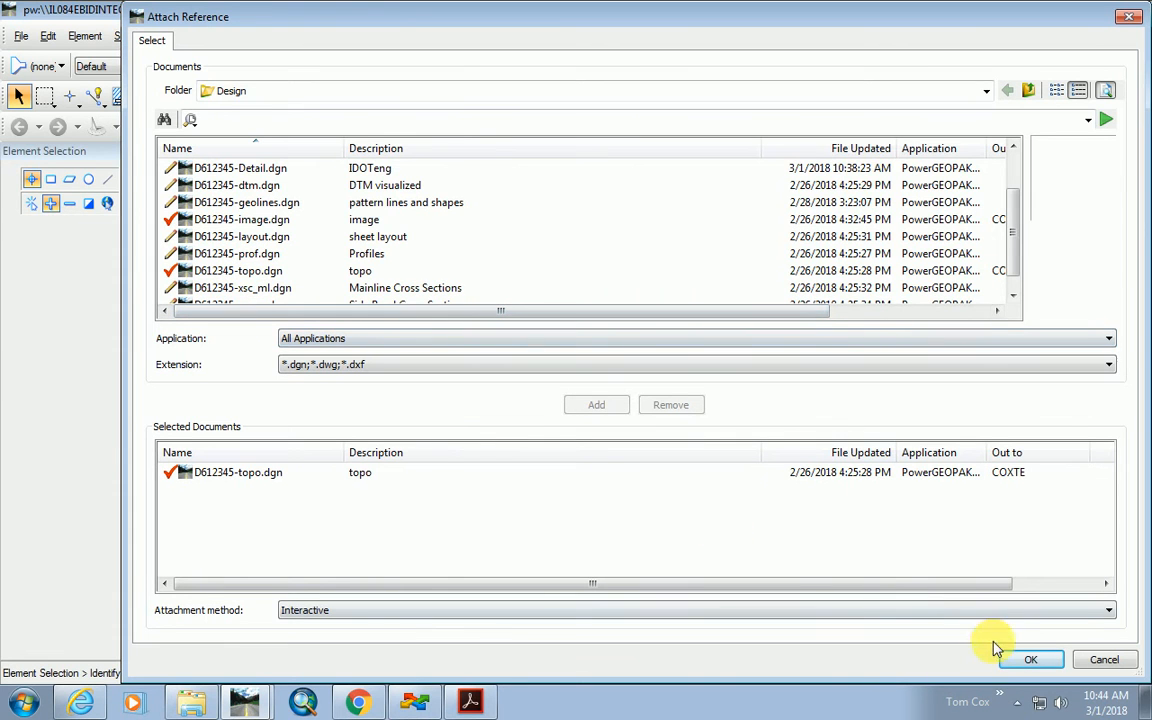
left_click(1029, 658)
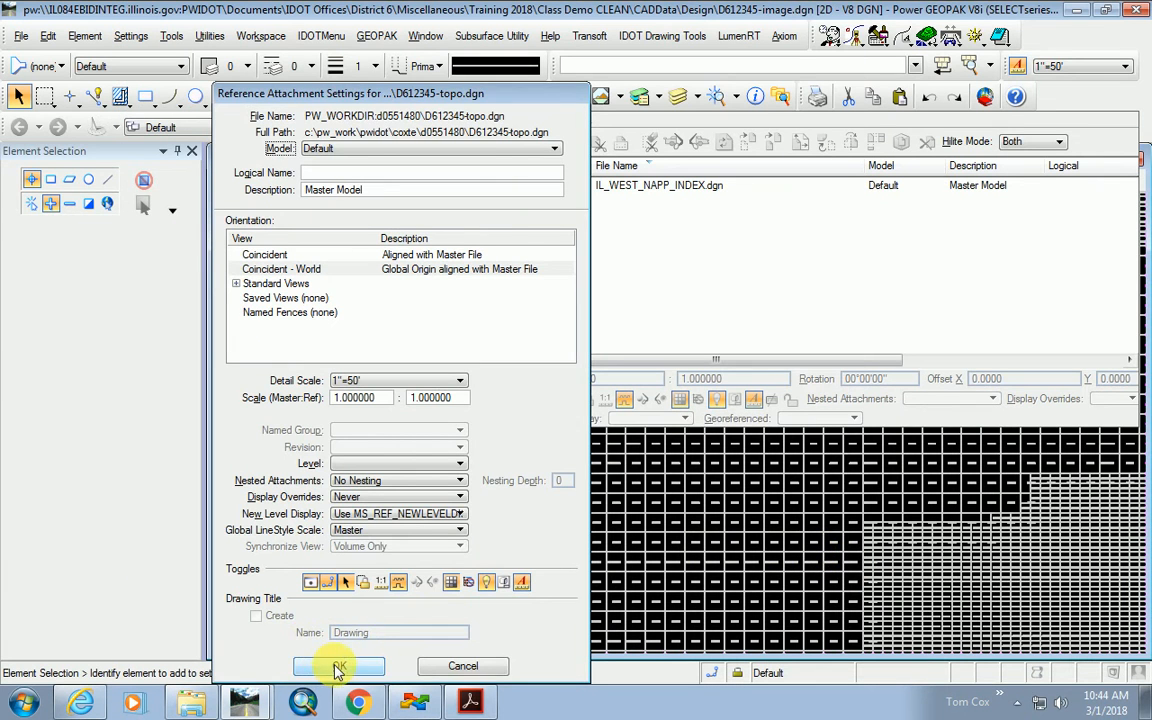
left_click(337, 668)
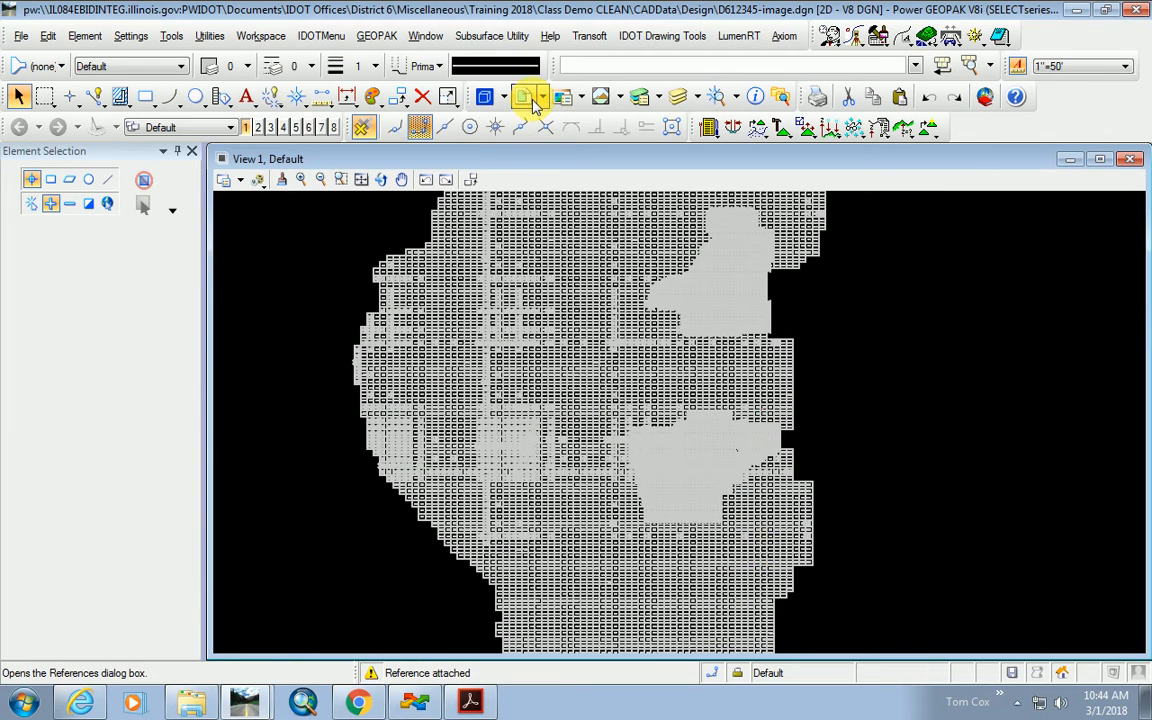
Highlight the D612345-topo.dgn reference in the view and clear the References list out of the way.
left_click(525, 96)
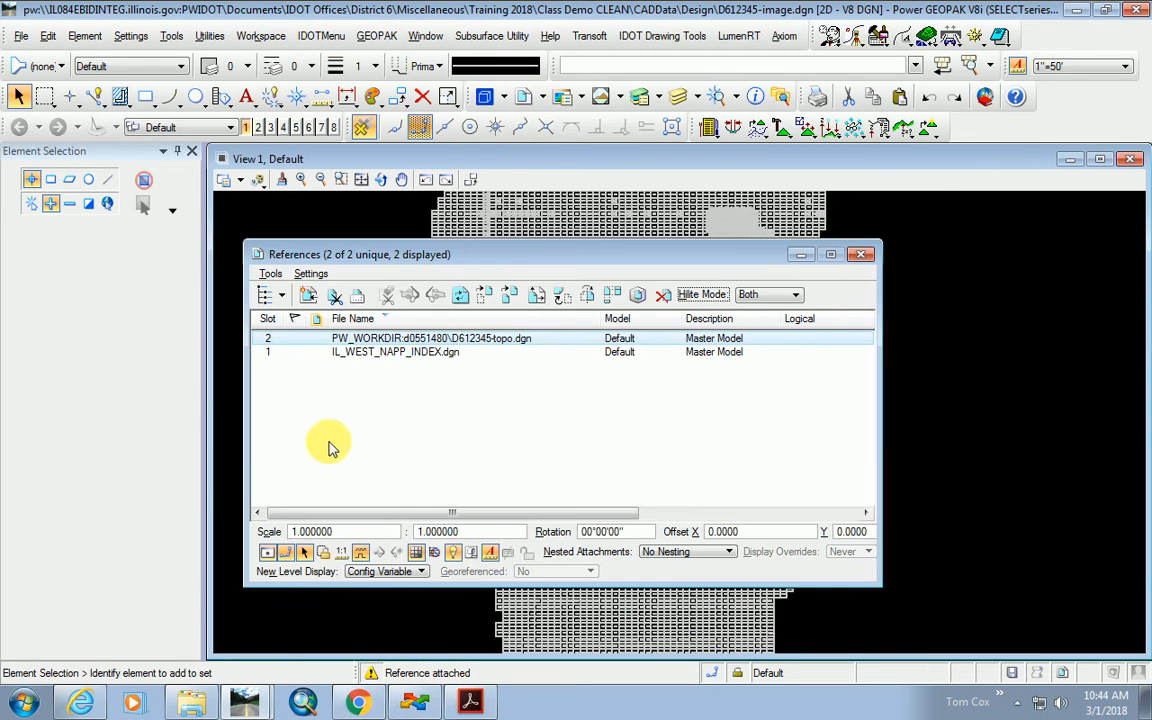
left_click(790, 294)
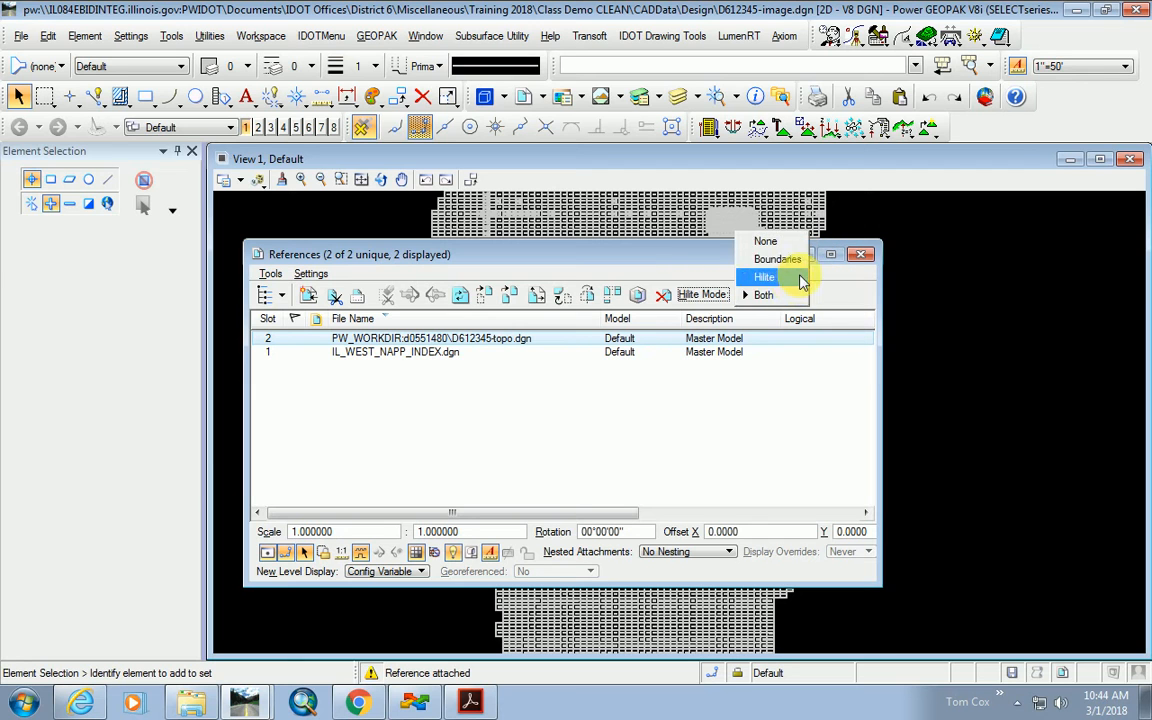
left_click(705, 260)
left_click(807, 255)
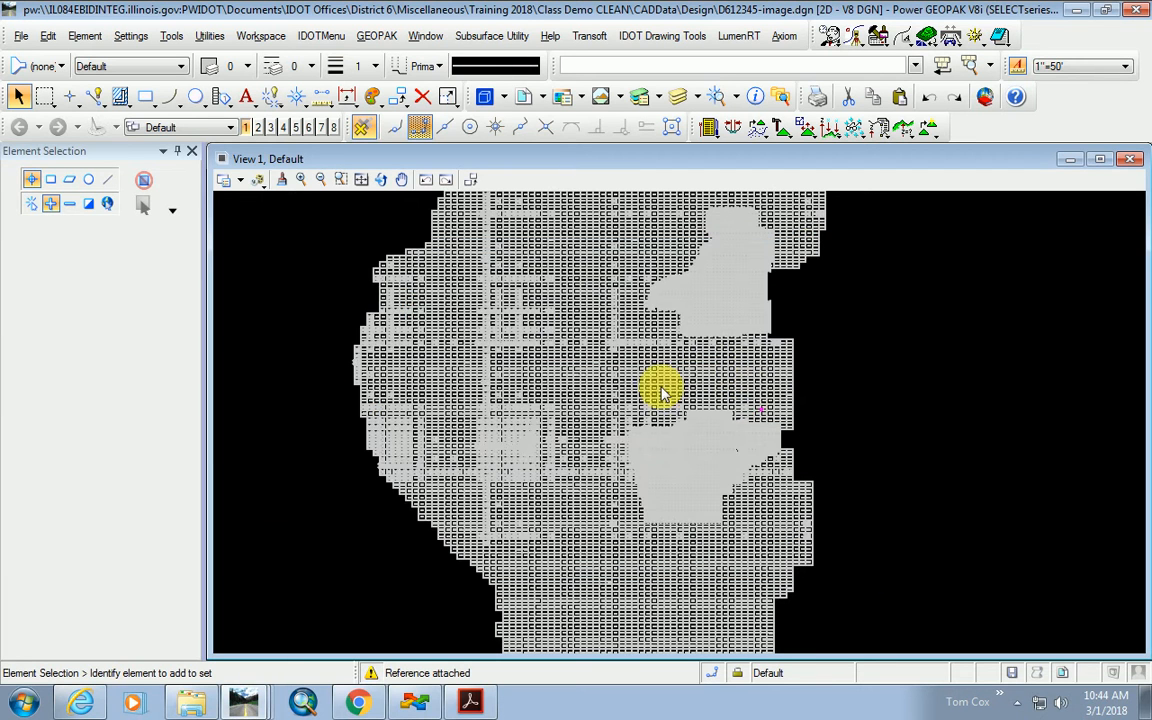
Locate the highlighted topo survey within the NAPP index grid and read the number of the tile that contains it.
scroll(761, 410, "up", 6)
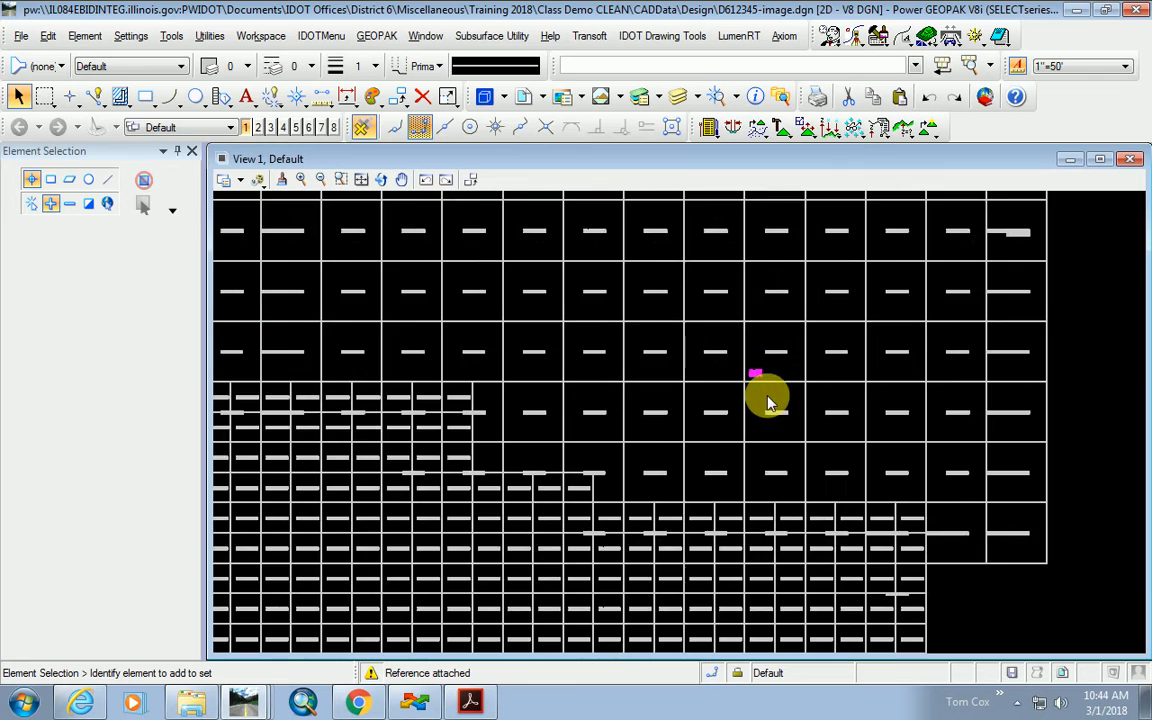
scroll(758, 385, "up", 7)
scroll(753, 360, "down", 2)
scroll(680, 450, "up", 2)
scroll(682, 440, "up", 4)
scroll(676, 455, "down", 4)
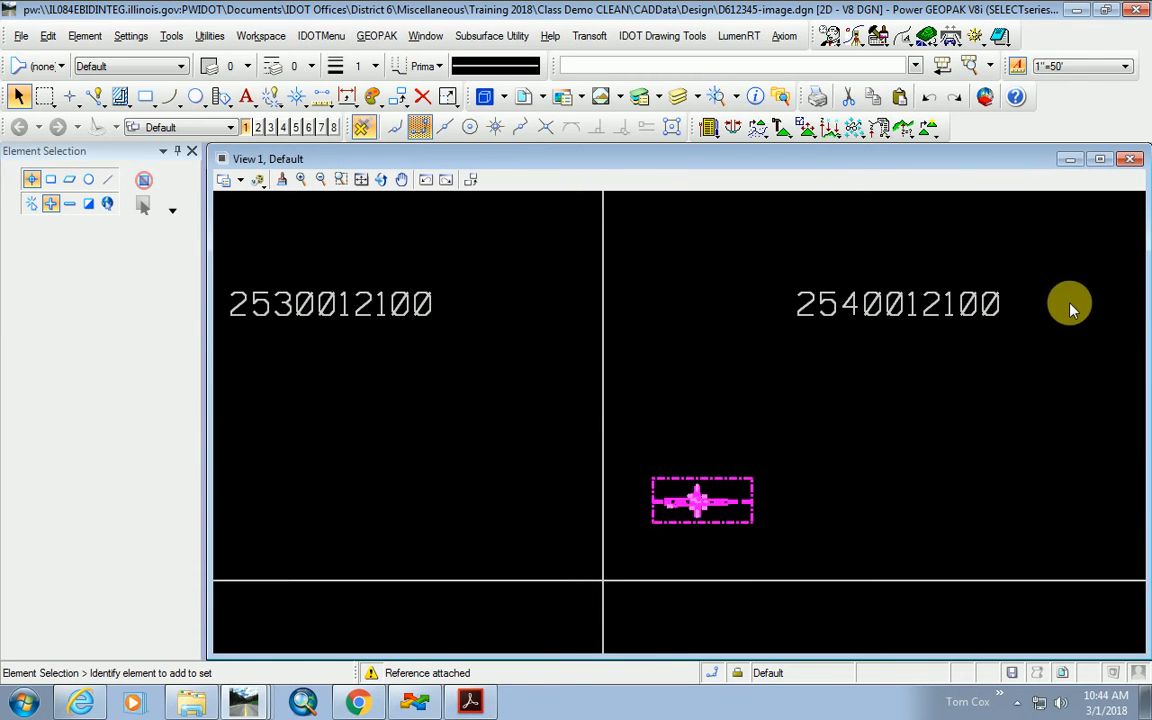
scroll(1030, 270, "up", 2)
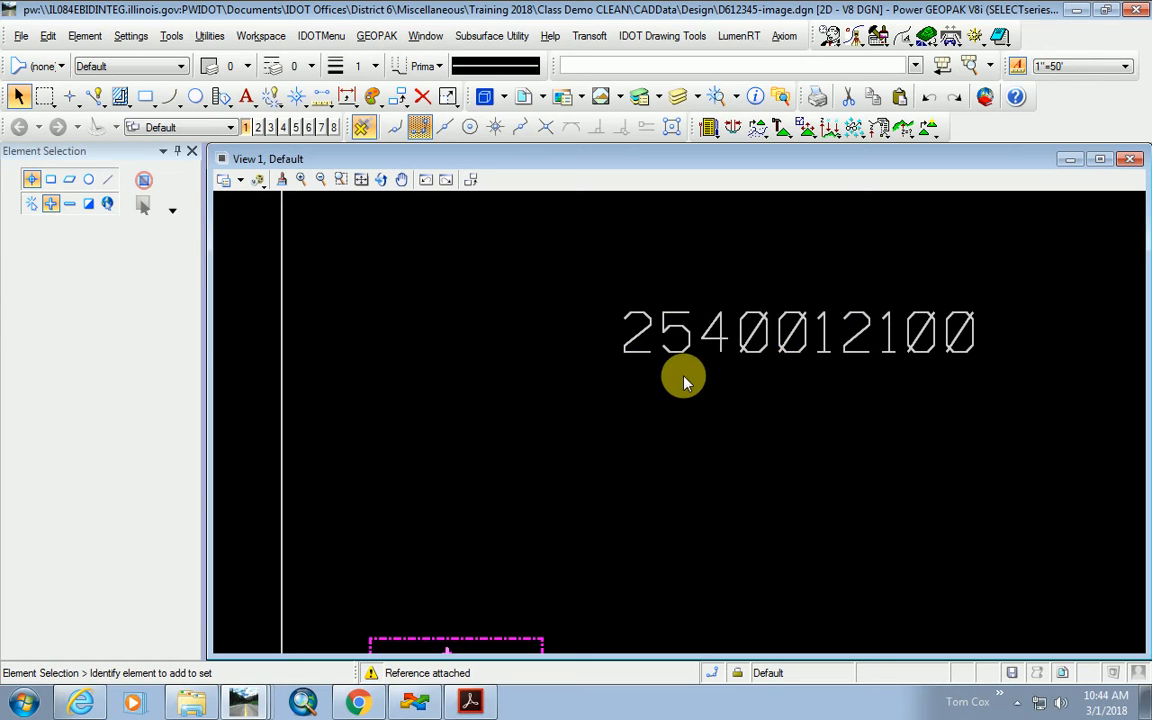
scroll(679, 380, "down", 4)
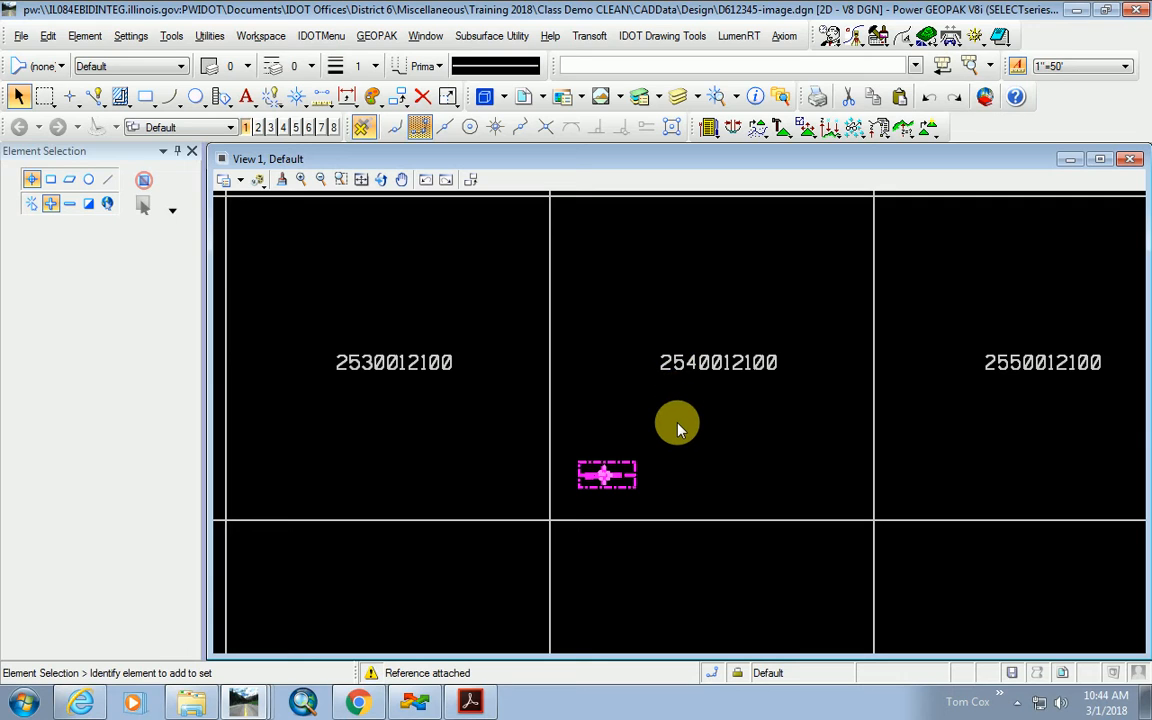
Start attaching a raster in Raster Manager and dismiss the ProjectWise document selection to use the Windows file browser instead.
left_click(20, 38)
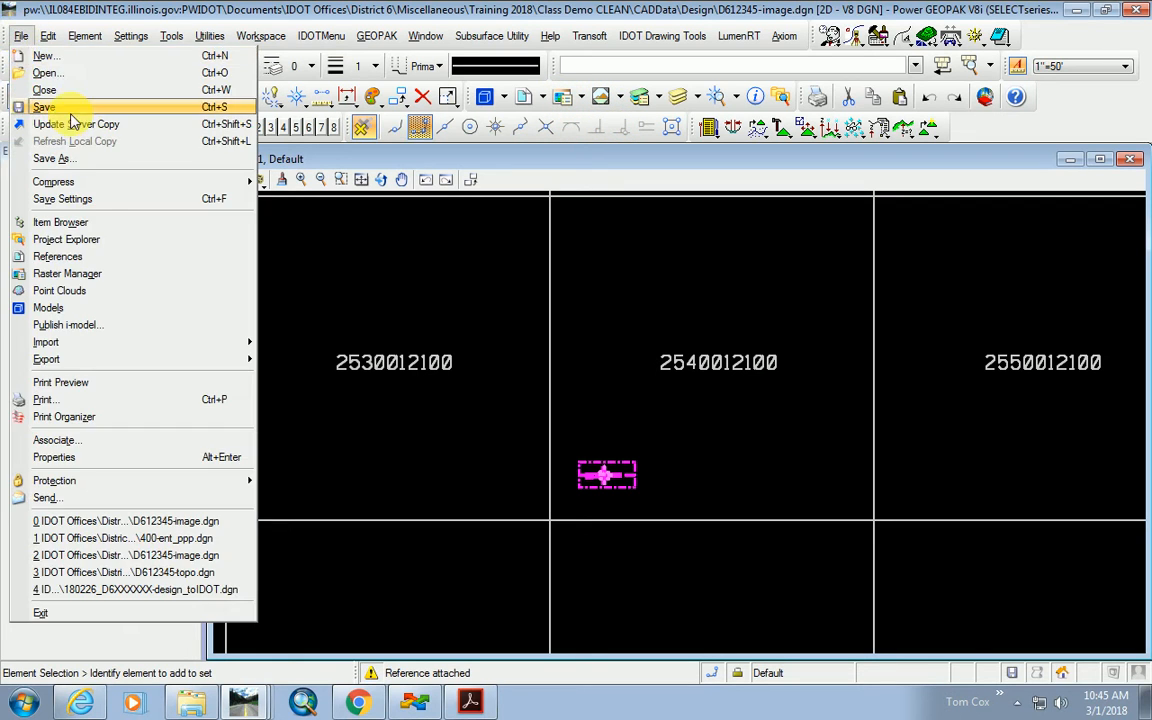
left_click(85, 278)
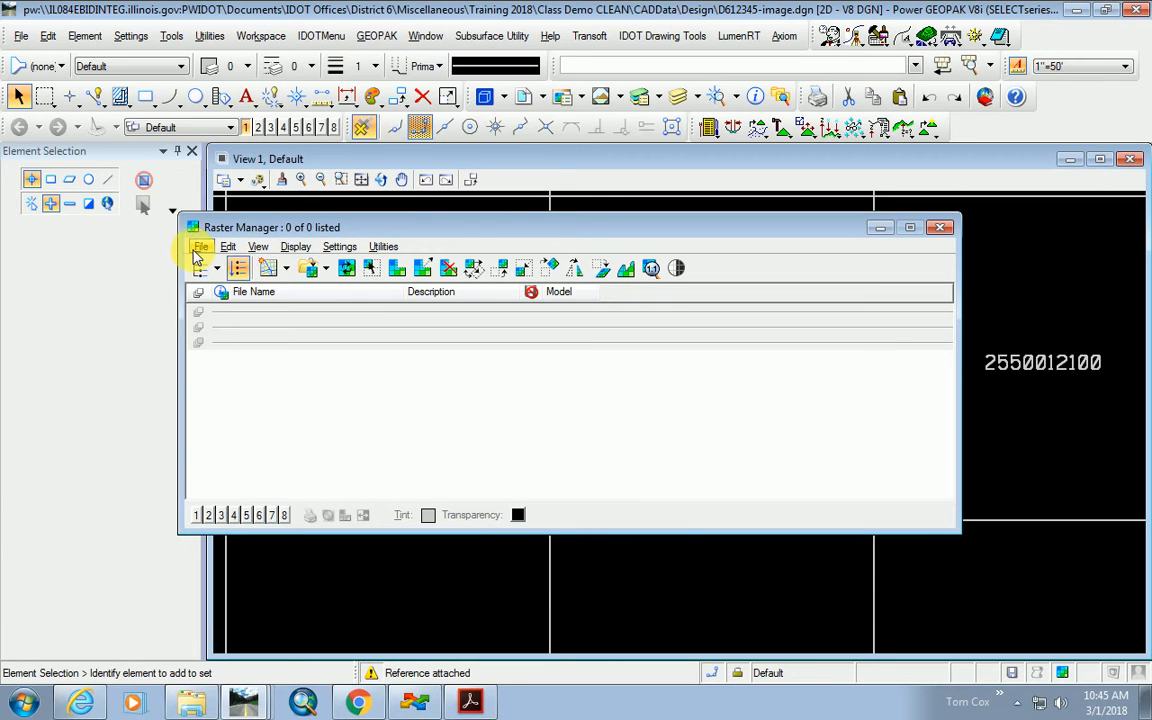
left_click(199, 248)
mouse_move(217, 281)
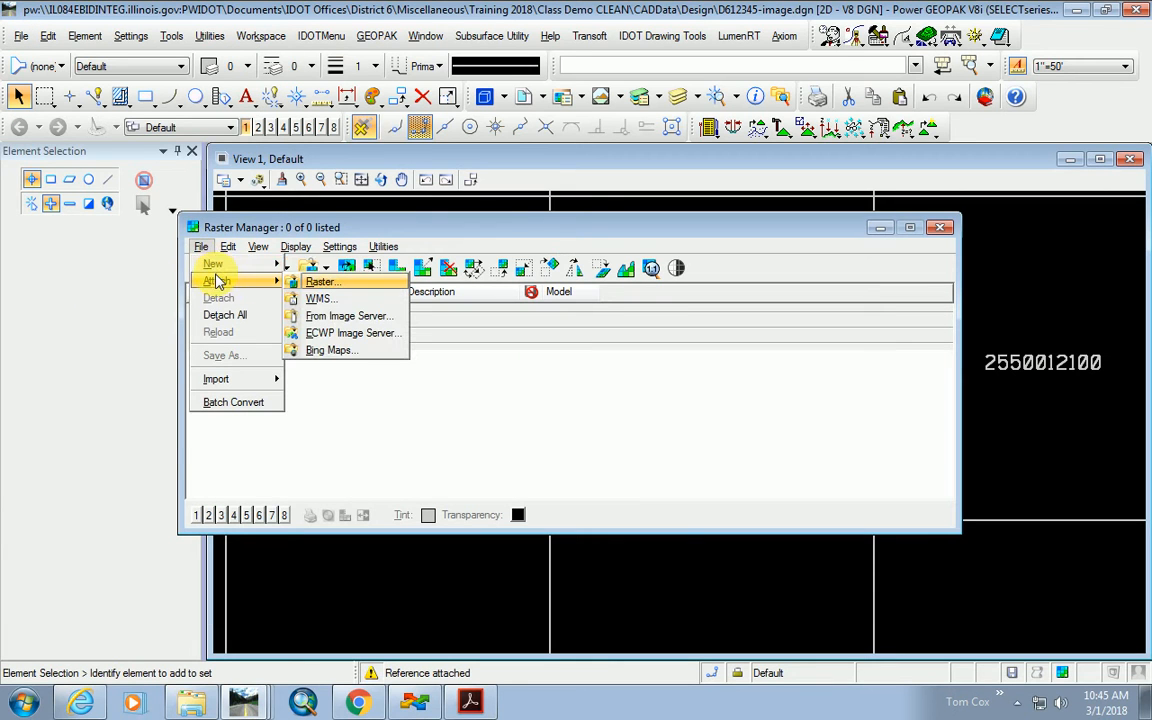
left_click(318, 282)
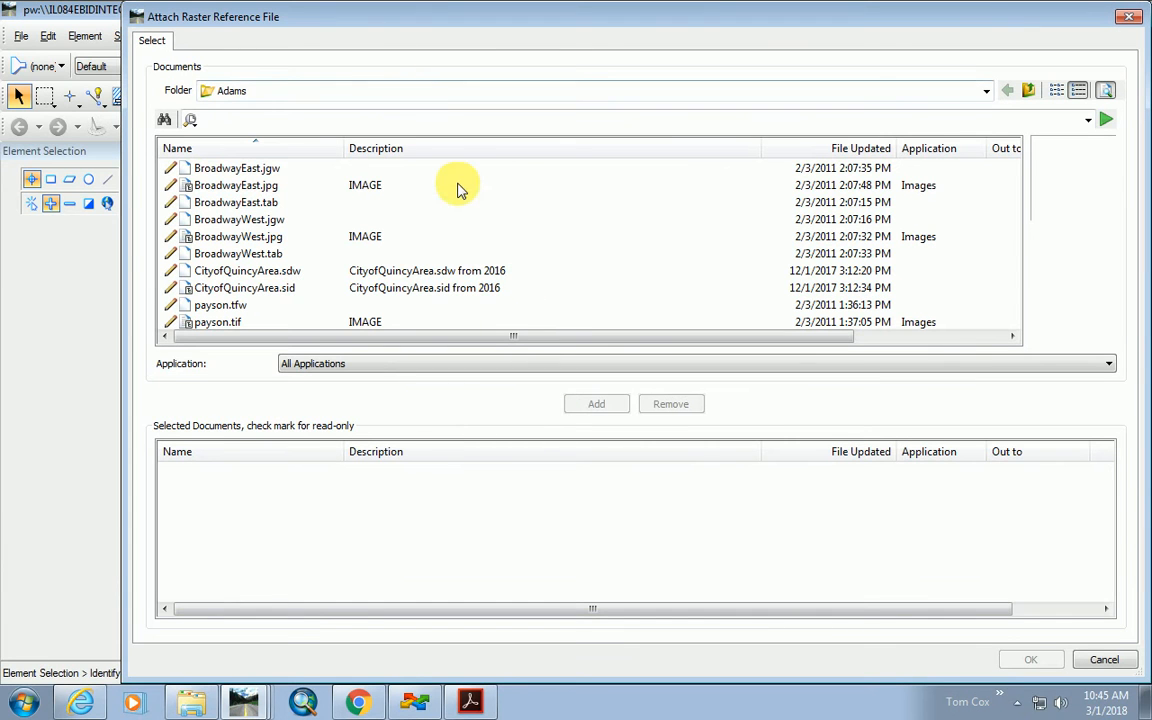
left_click(1105, 661)
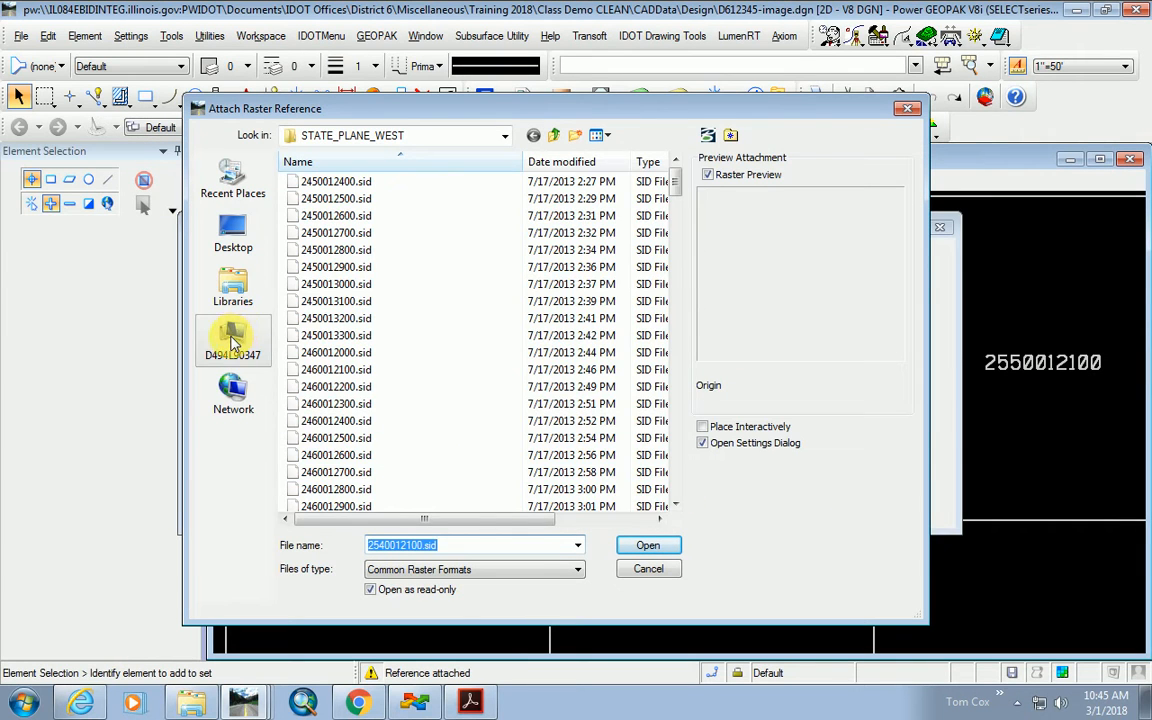
Browse the Bentley W: drive to the Images\2011 NAPP\LOGAN\STATE_PLANE_WEST folder.
left_click(232, 336)
double_click(295, 288)
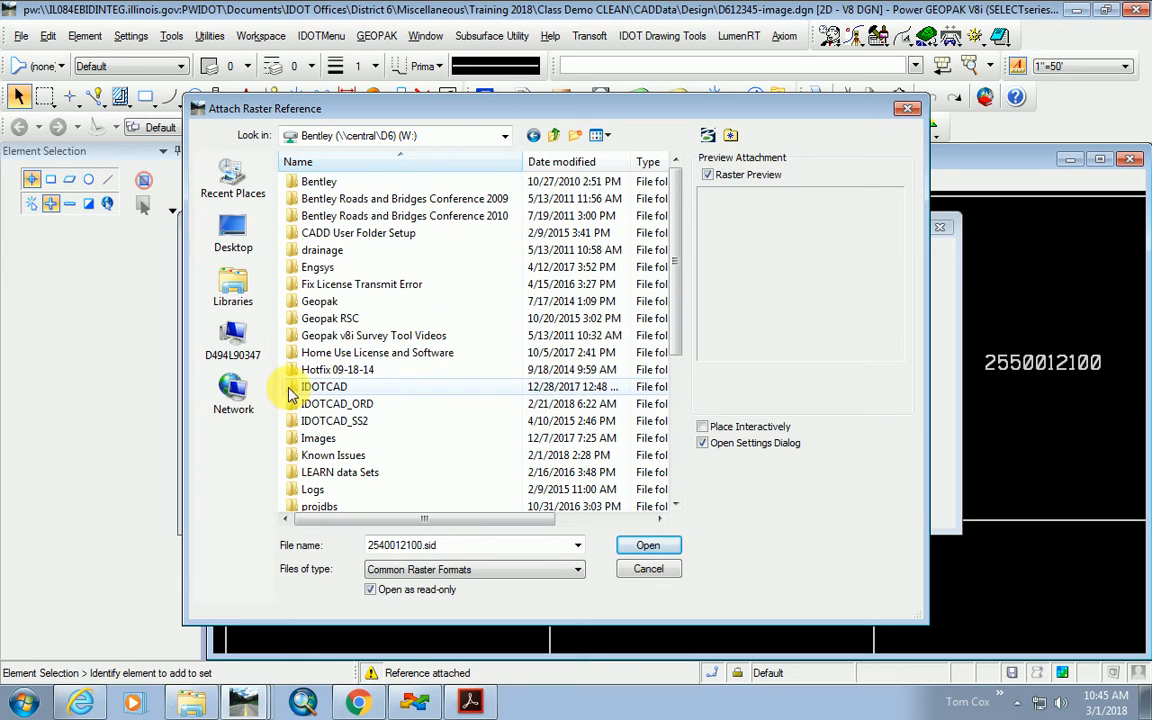
double_click(314, 439)
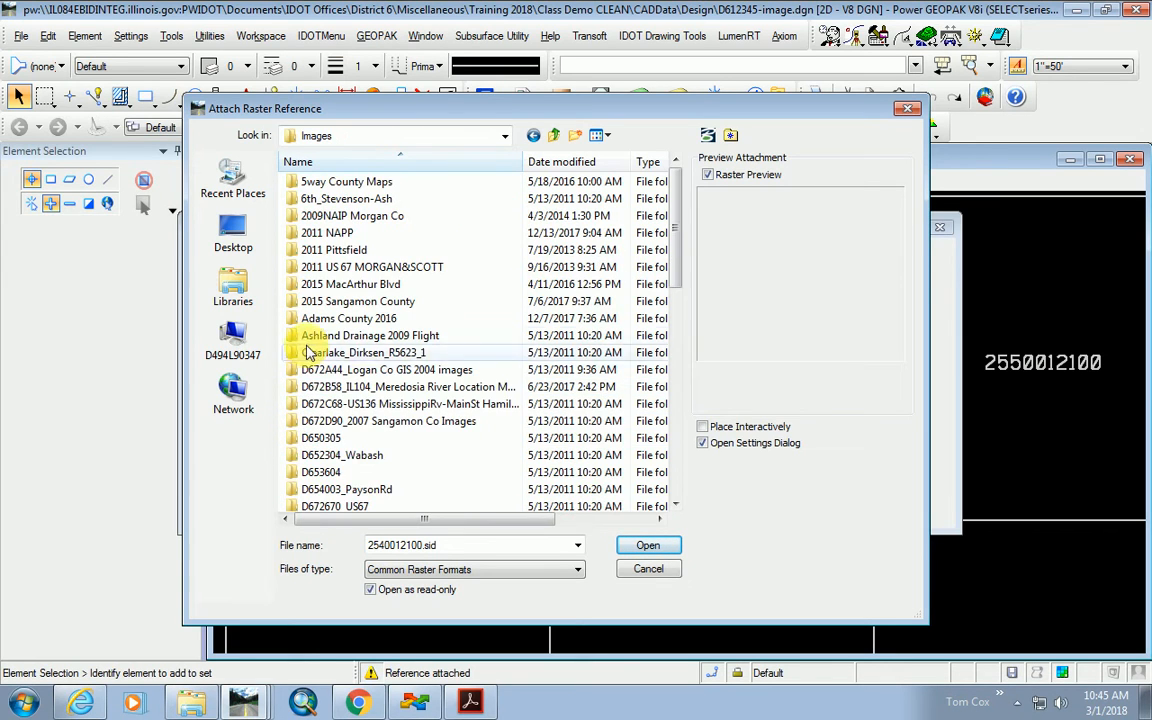
double_click(297, 233)
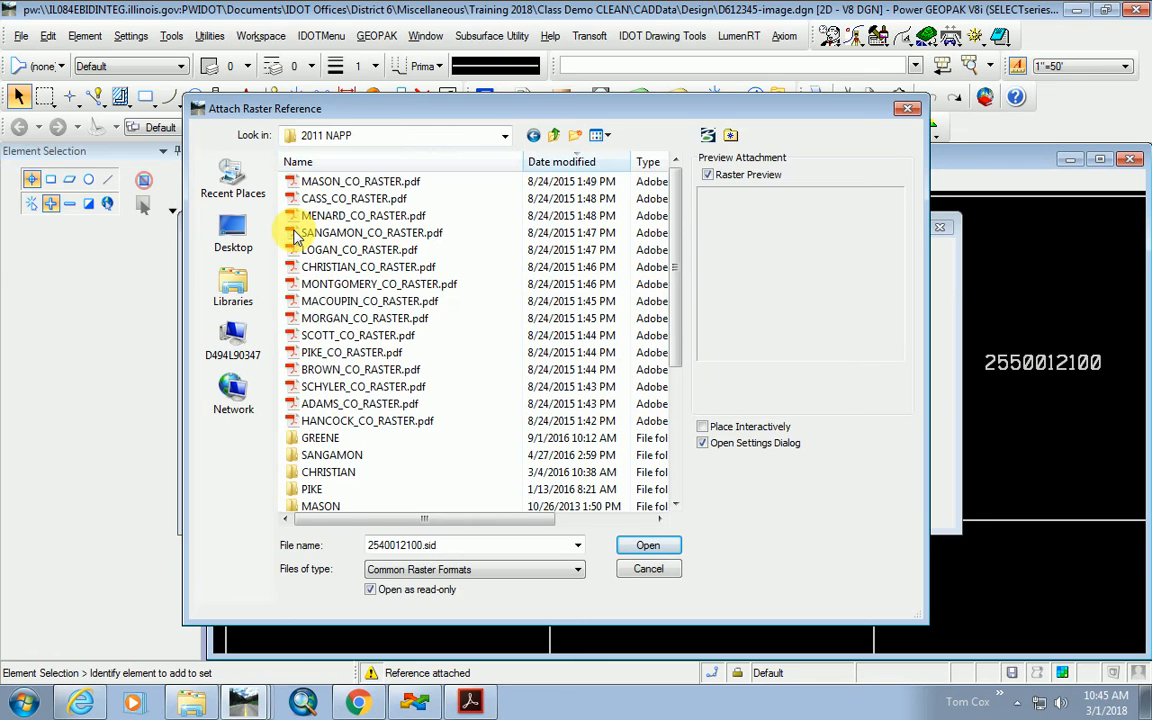
scroll(391, 391, "down", 4)
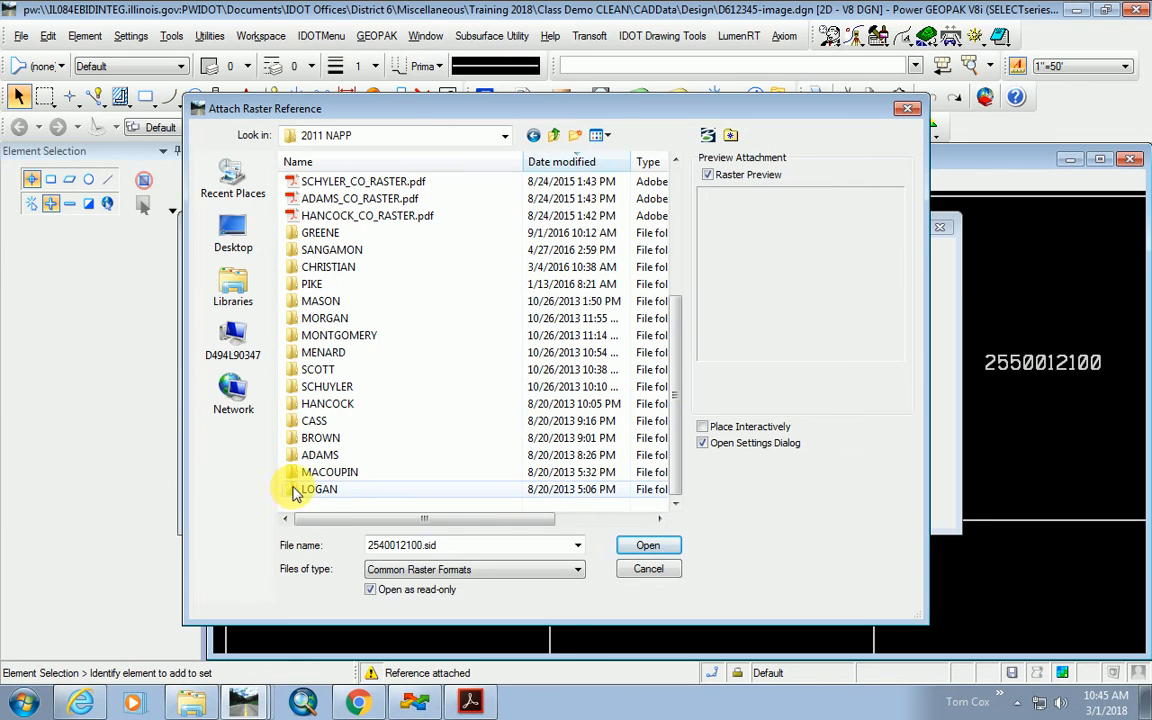
double_click(293, 489)
left_click(292, 200)
double_click(292, 200)
Find the tile image matching the topo location in STATE_PLANE_WEST and select 2540012100.sid as the raster to attach.
scroll(386, 424, "down", 3)
scroll(386, 424, "down", 20)
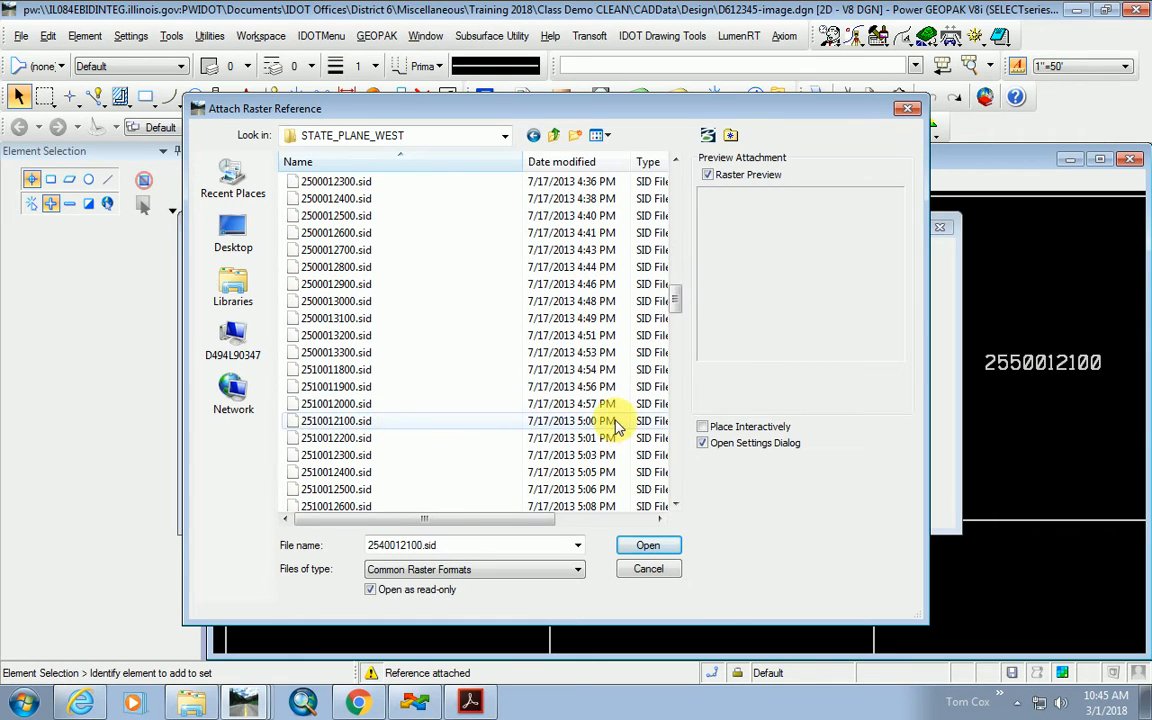
scroll(418, 447, "down", 20)
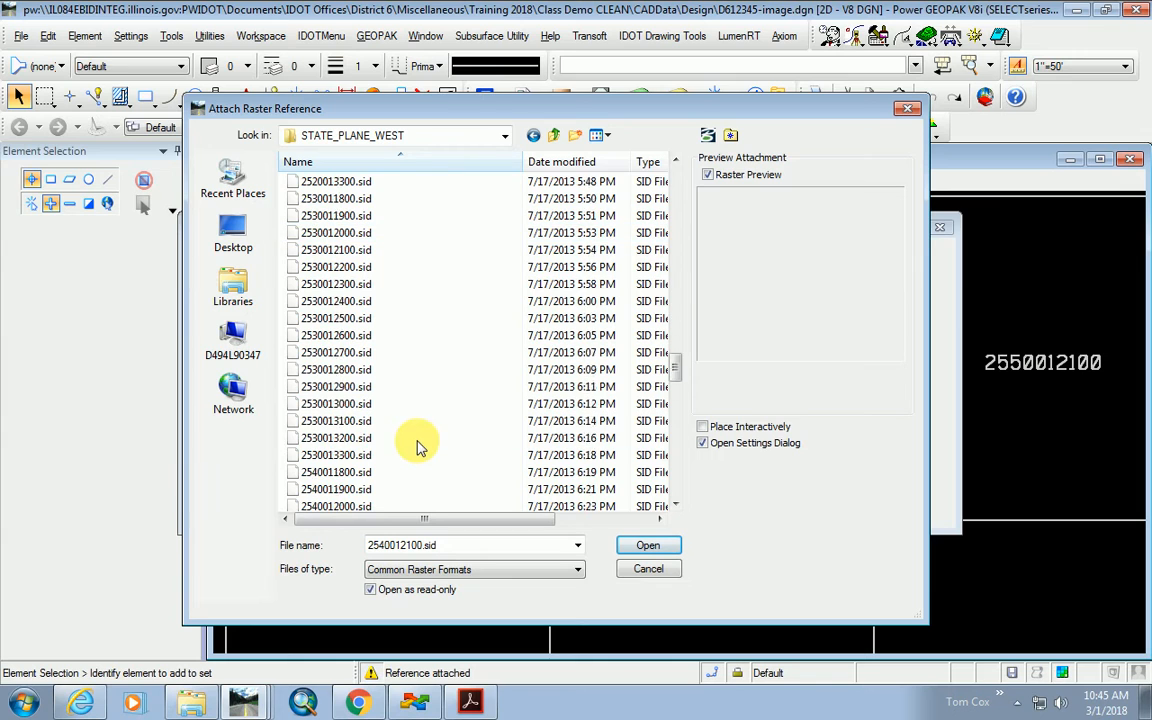
scroll(365, 426, "up", 1)
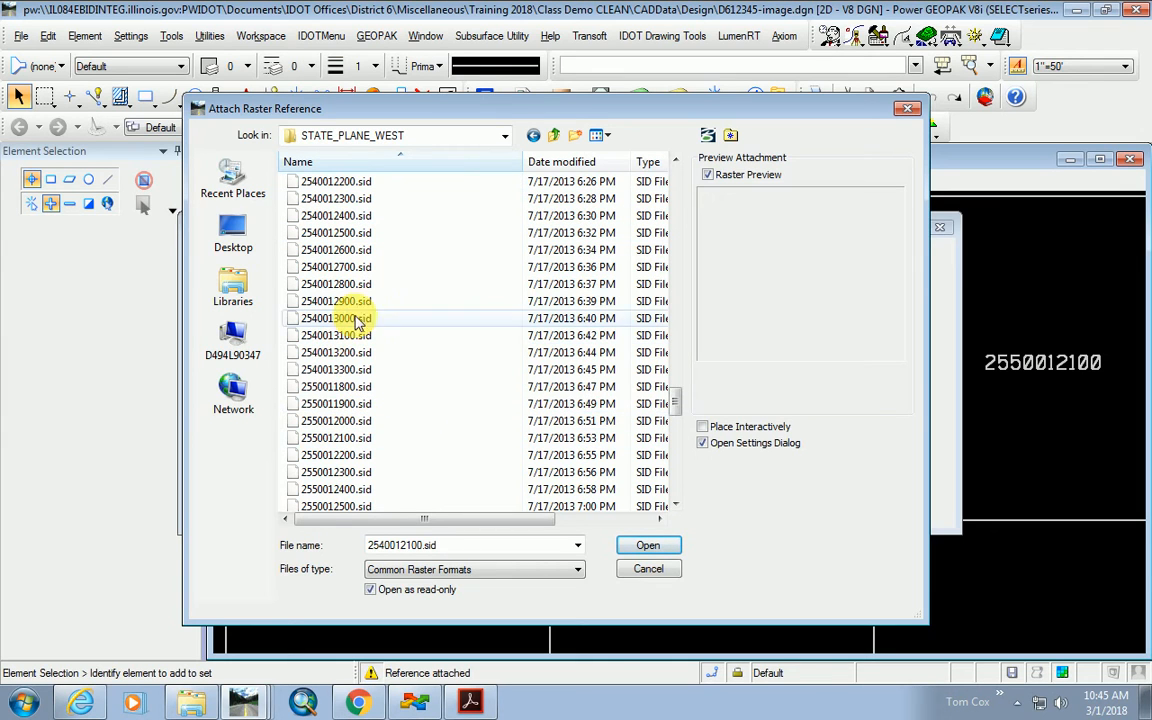
left_click(352, 232)
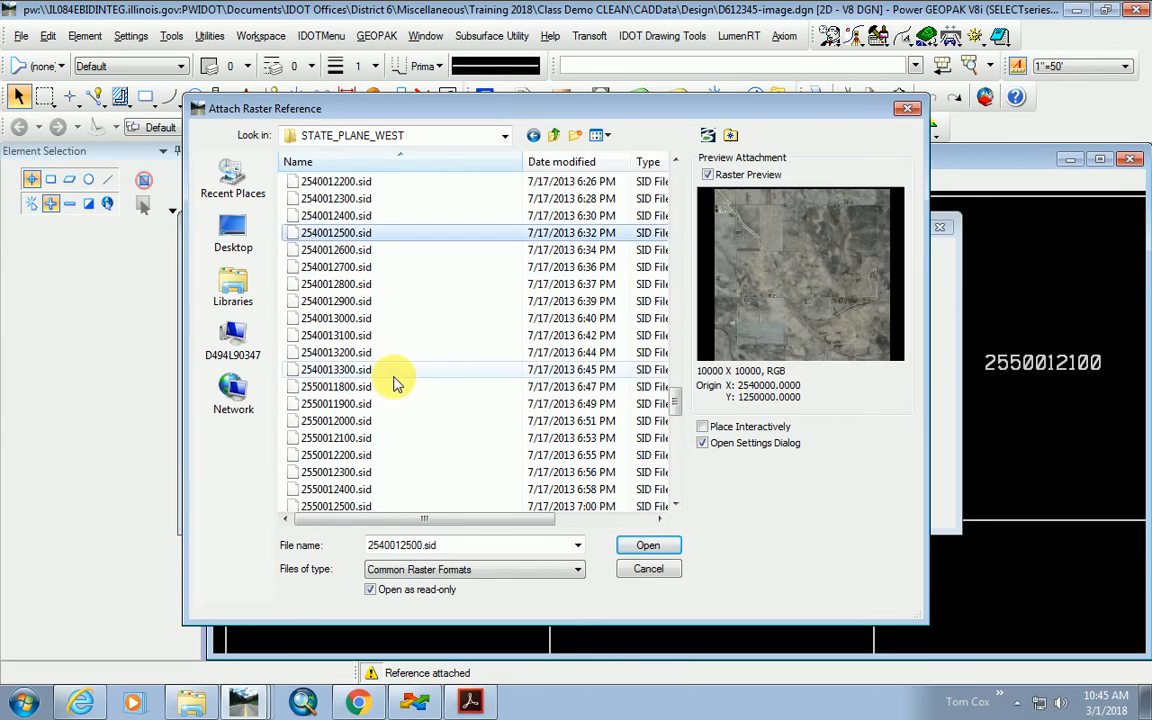
scroll(400, 382, "up", 4)
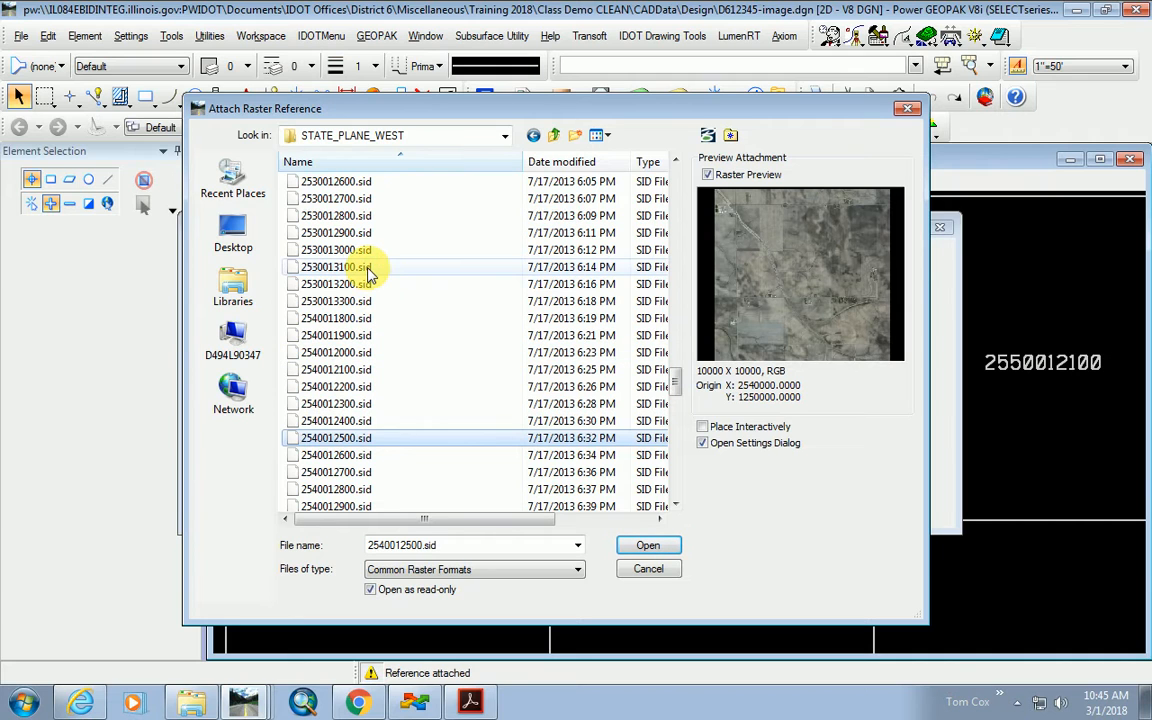
scroll(368, 270, "up", 11)
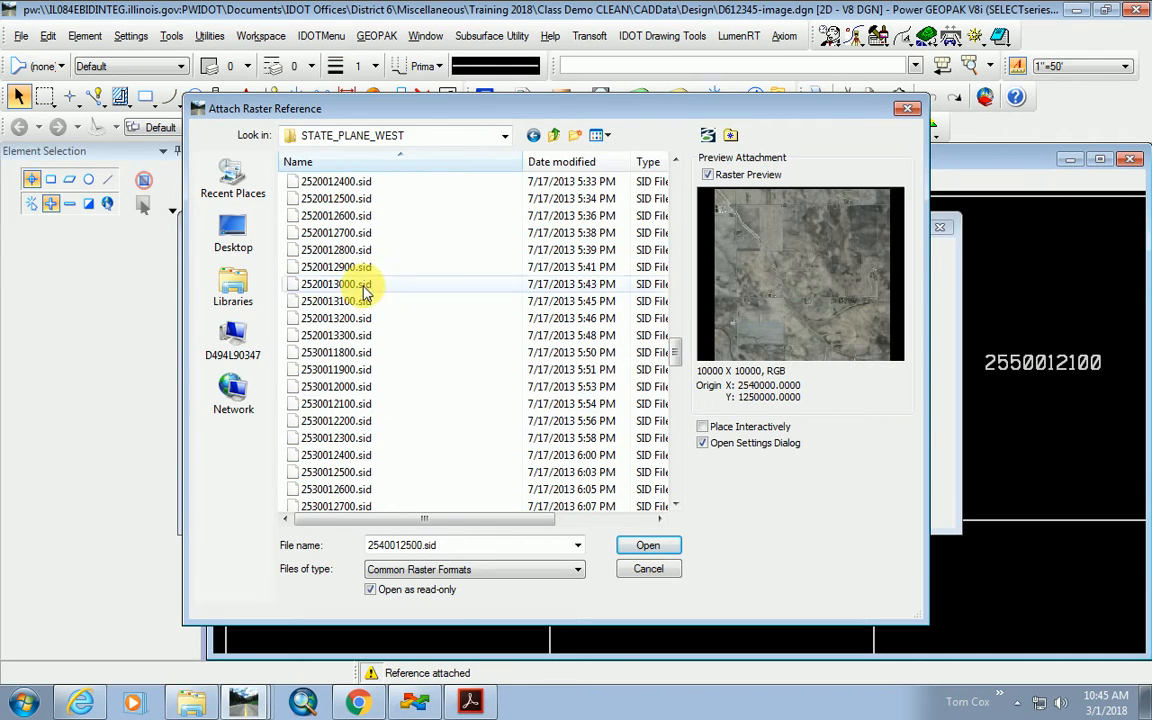
scroll(375, 330, "down", 7)
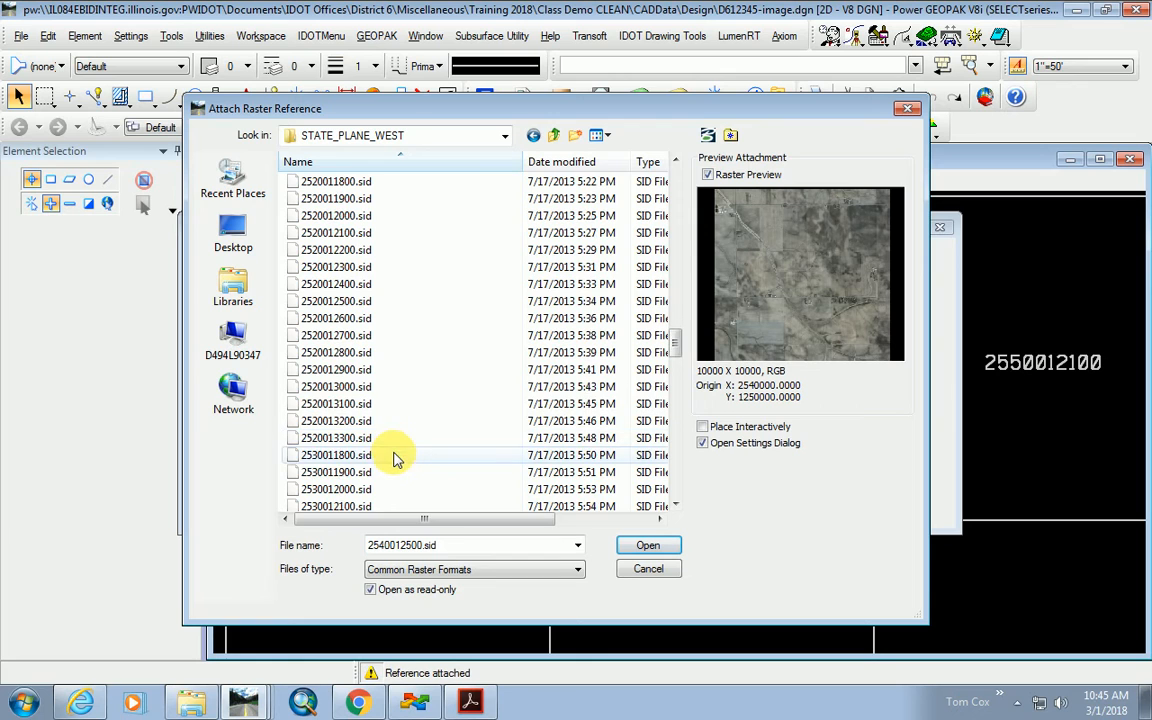
scroll(395, 458, "down", 1)
scroll(395, 458, "down", 1)
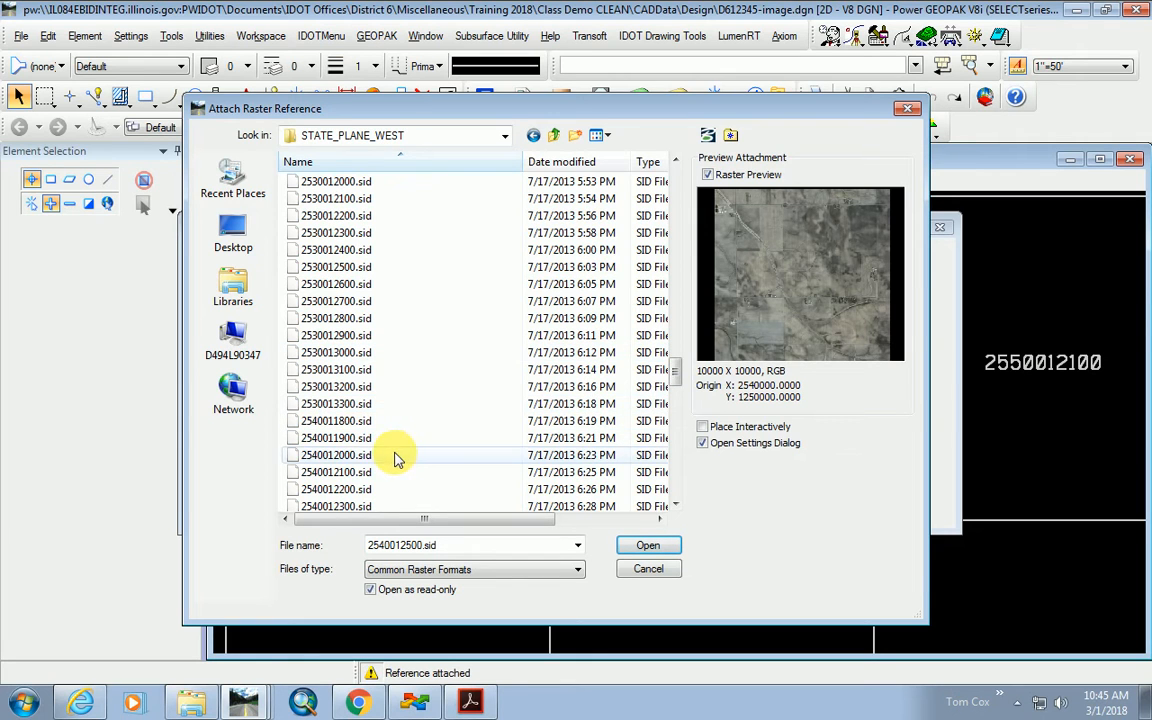
left_click(358, 458)
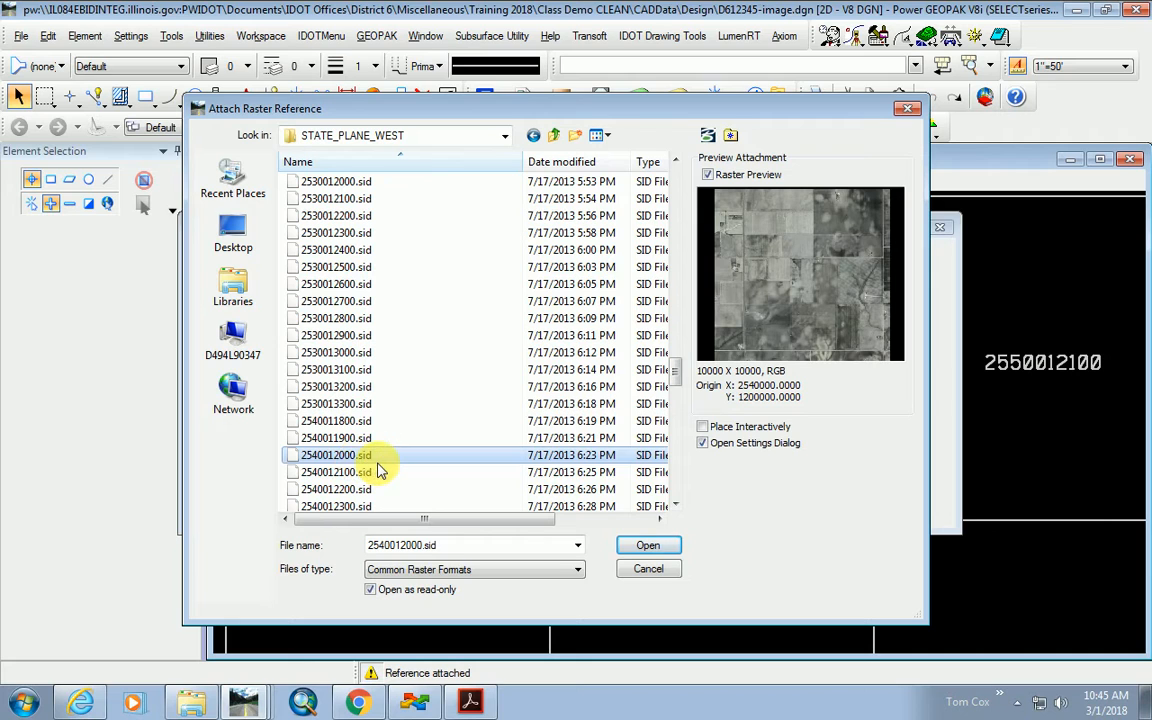
left_click(358, 474)
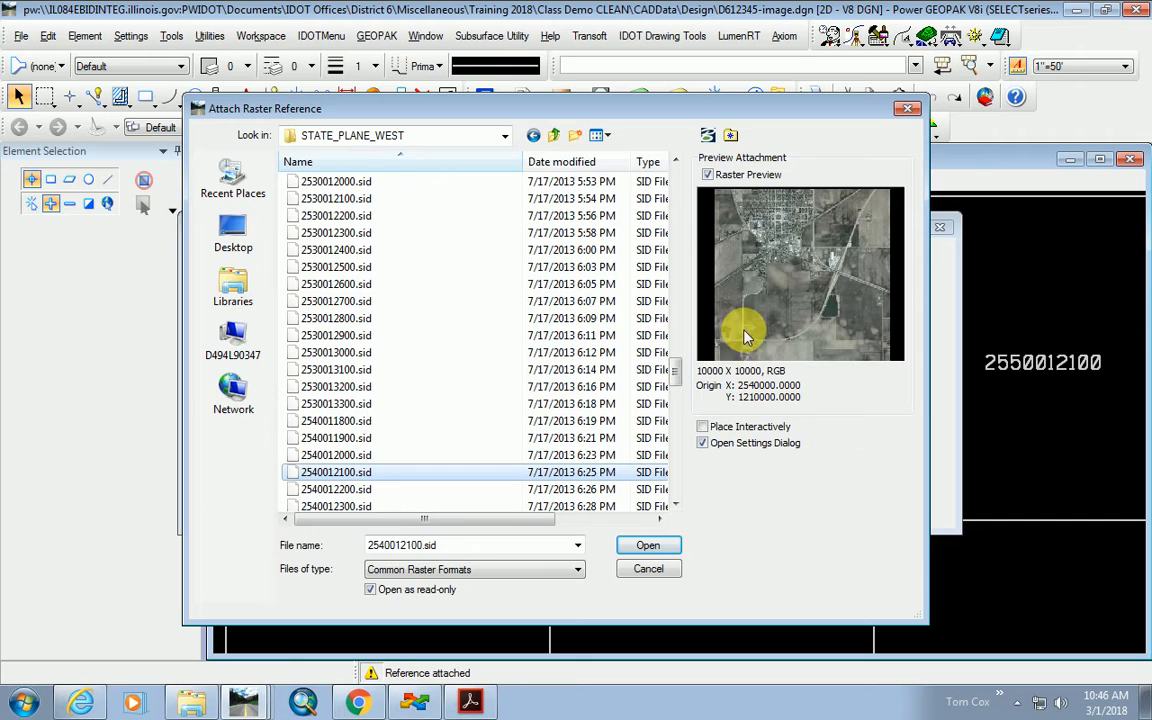
Attach 2540012100.sid as a raster reference and select it in Raster Manager, keeping the image visible in the view.
left_click(660, 549)
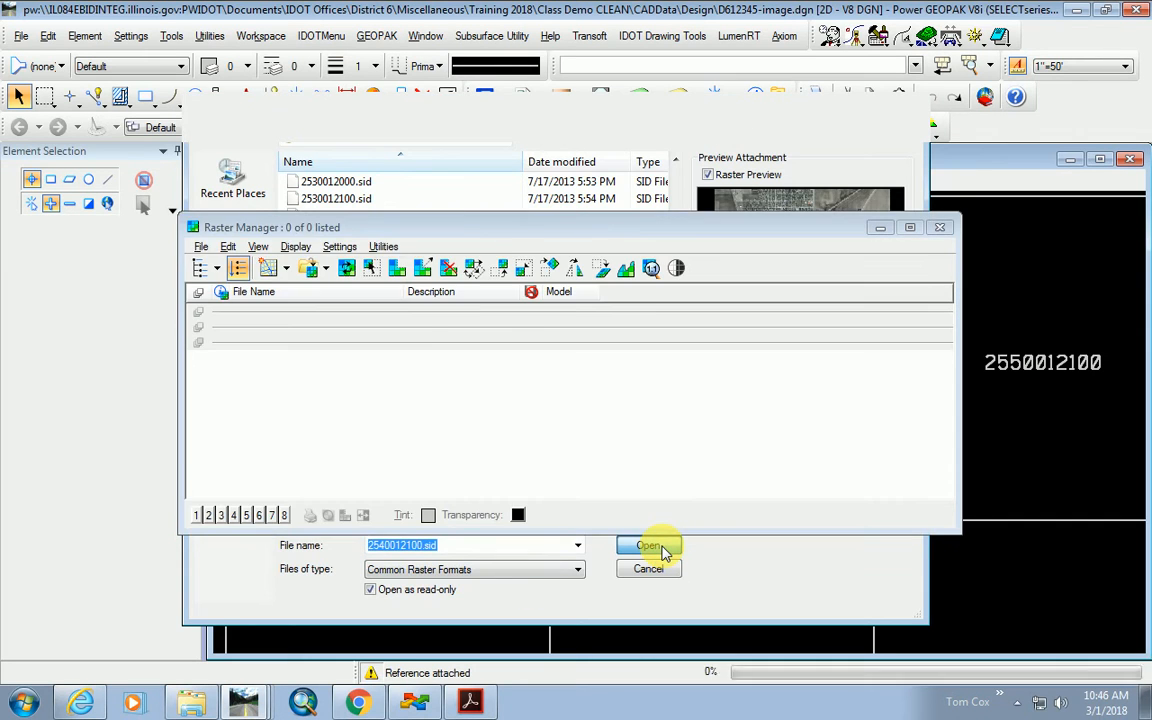
left_click(624, 543)
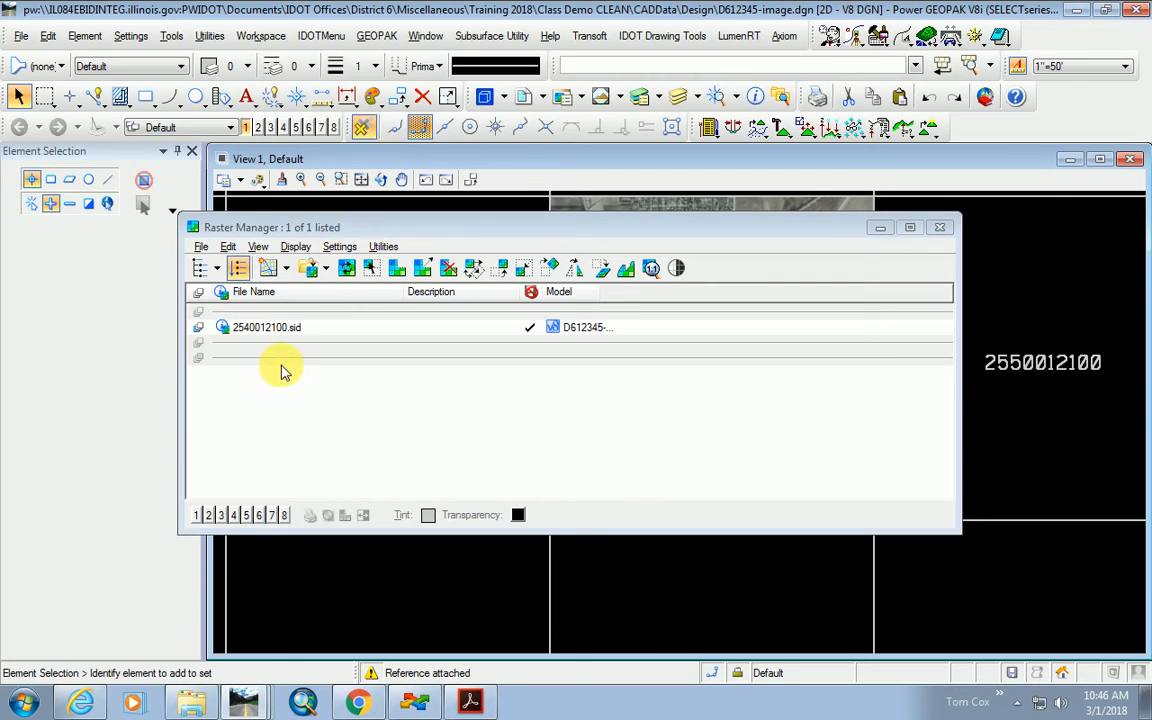
left_click(282, 327)
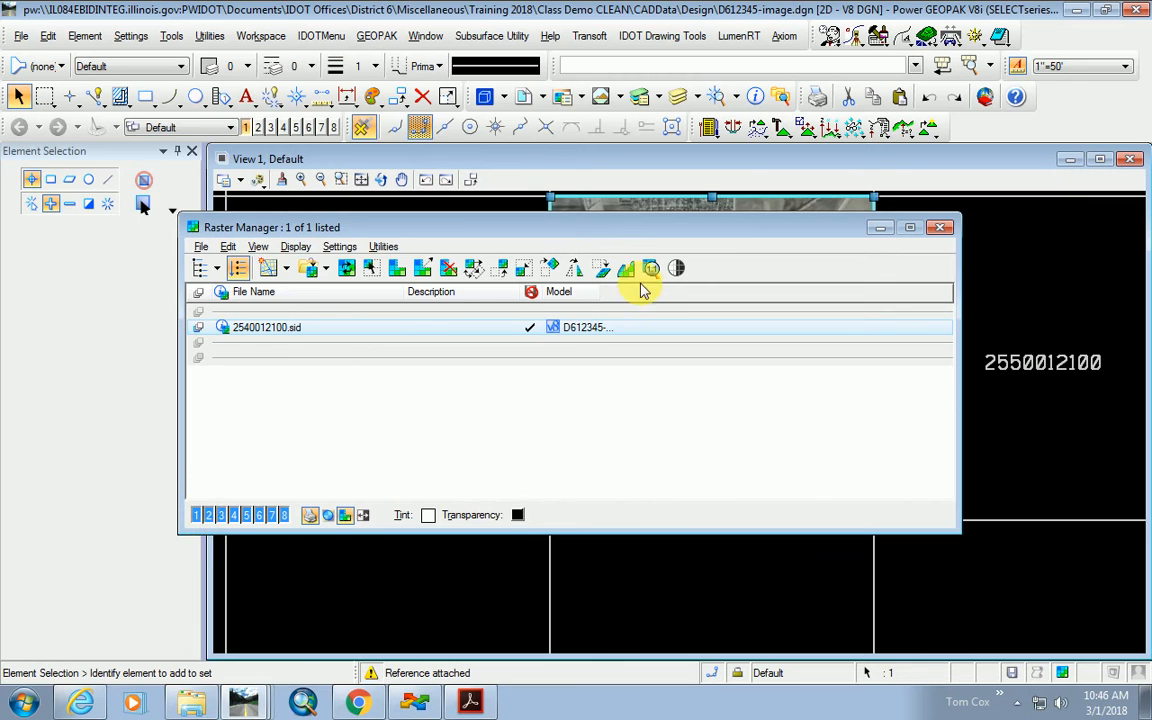
left_click_drag(617, 235, 792, 556)
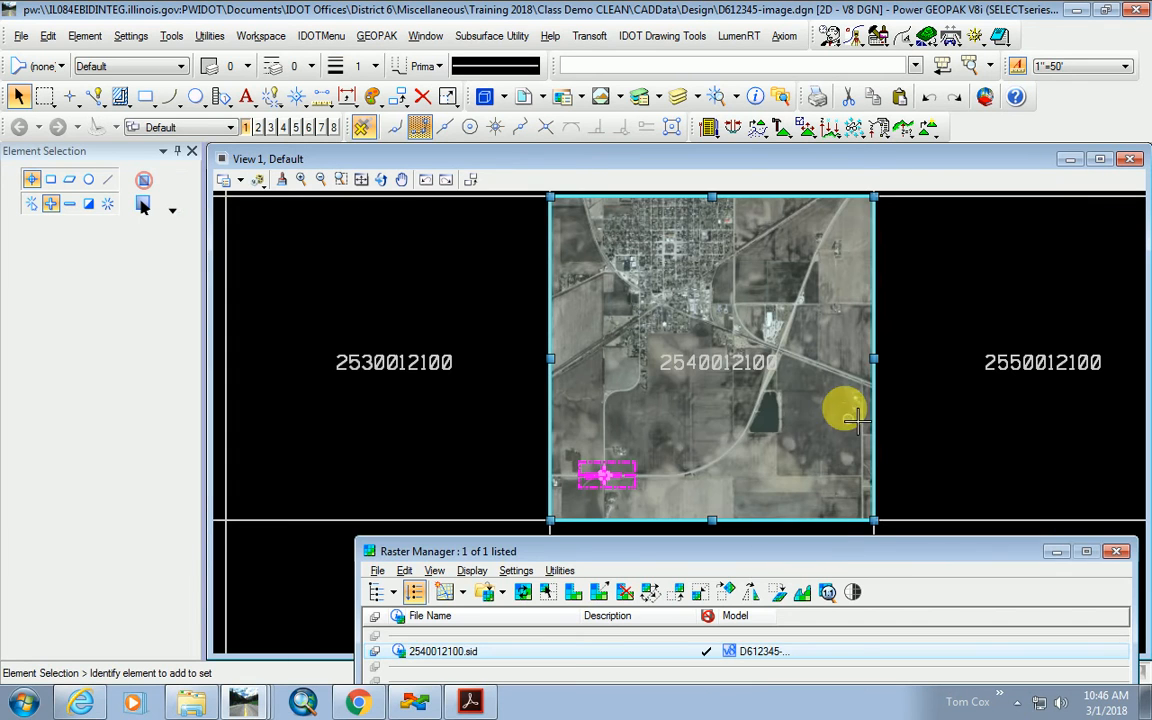
Examine how the topo survey linework lines up with the roads and field entrance on the aerial image.
scroll(590, 485, "up", 5)
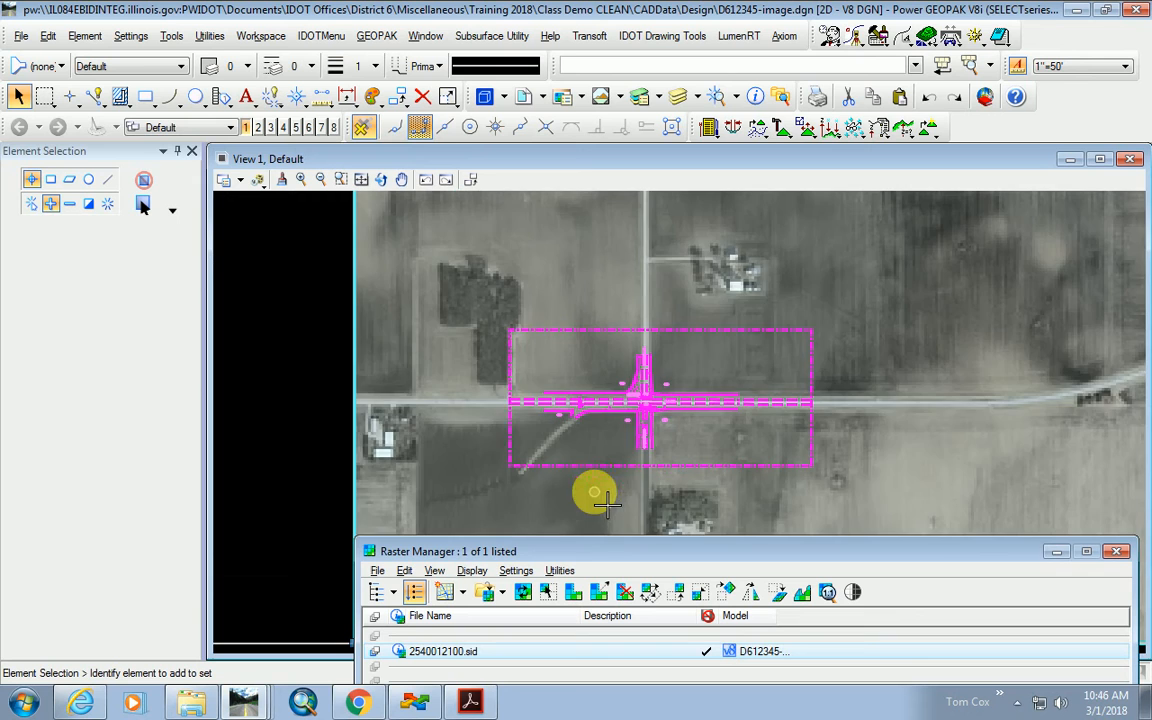
scroll(507, 473, "up", 2)
scroll(506, 476, "up", 1)
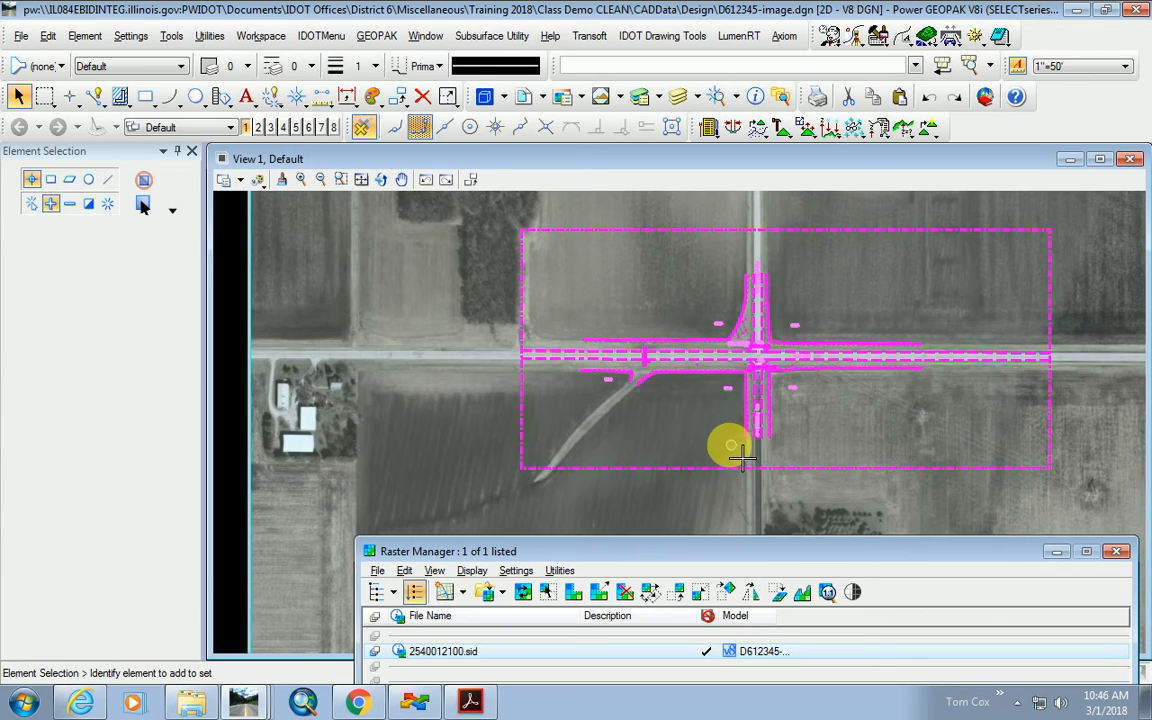
scroll(728, 445, "up", 2)
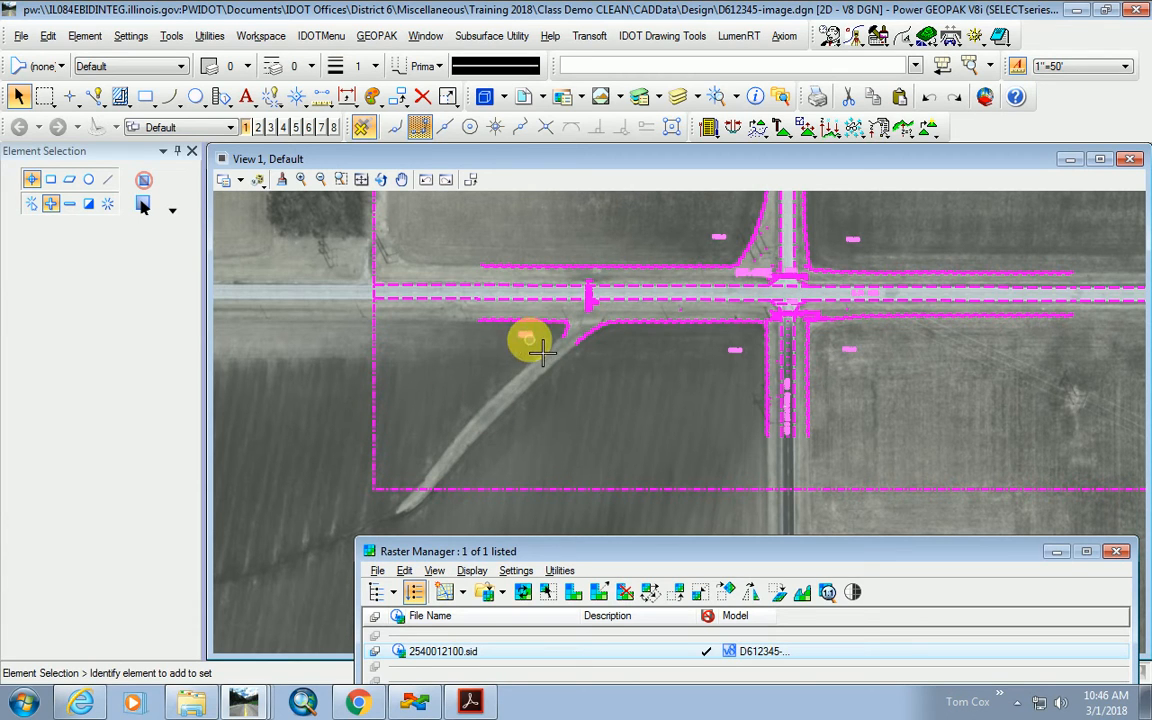
scroll(553, 339, "up", 2)
scroll(540, 432, "down", 2)
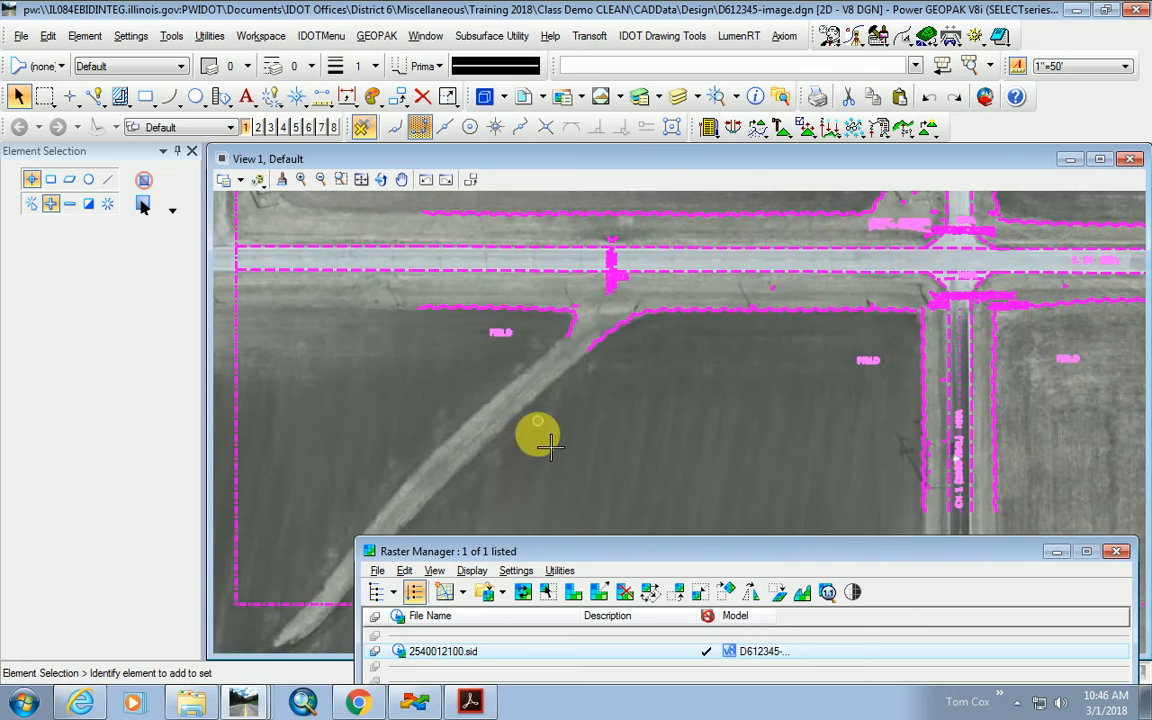
scroll(455, 475, "down", 1)
scroll(458, 465, "down", 2)
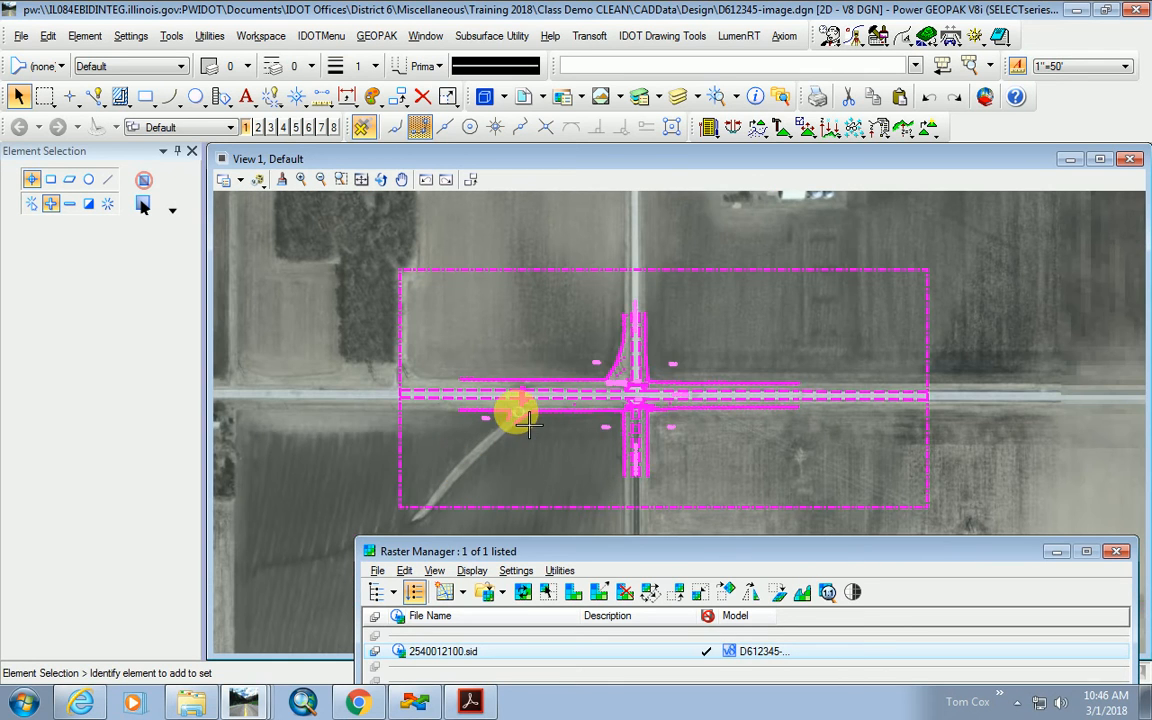
scroll(514, 411, "down", 2)
scroll(518, 424, "down", 2)
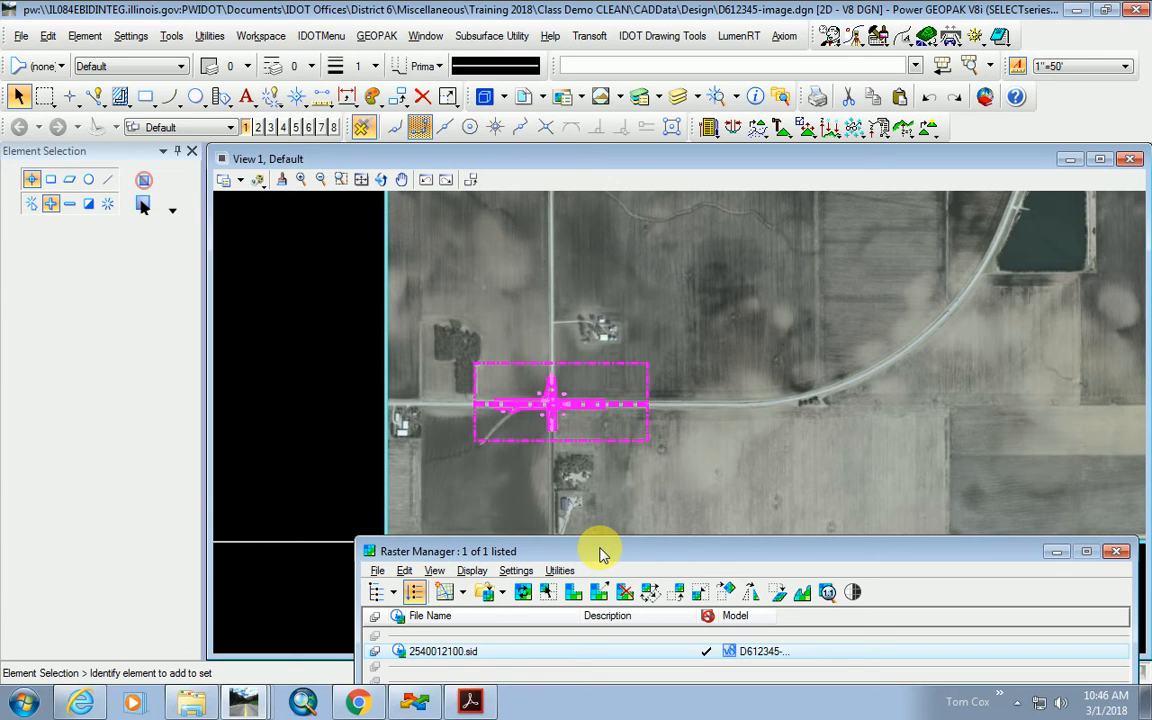
Make the 2540012100.sid raster transparent with All Colors at about 70% and inspect the faded image beneath the topo.
left_click_drag(600, 551, 511, 539)
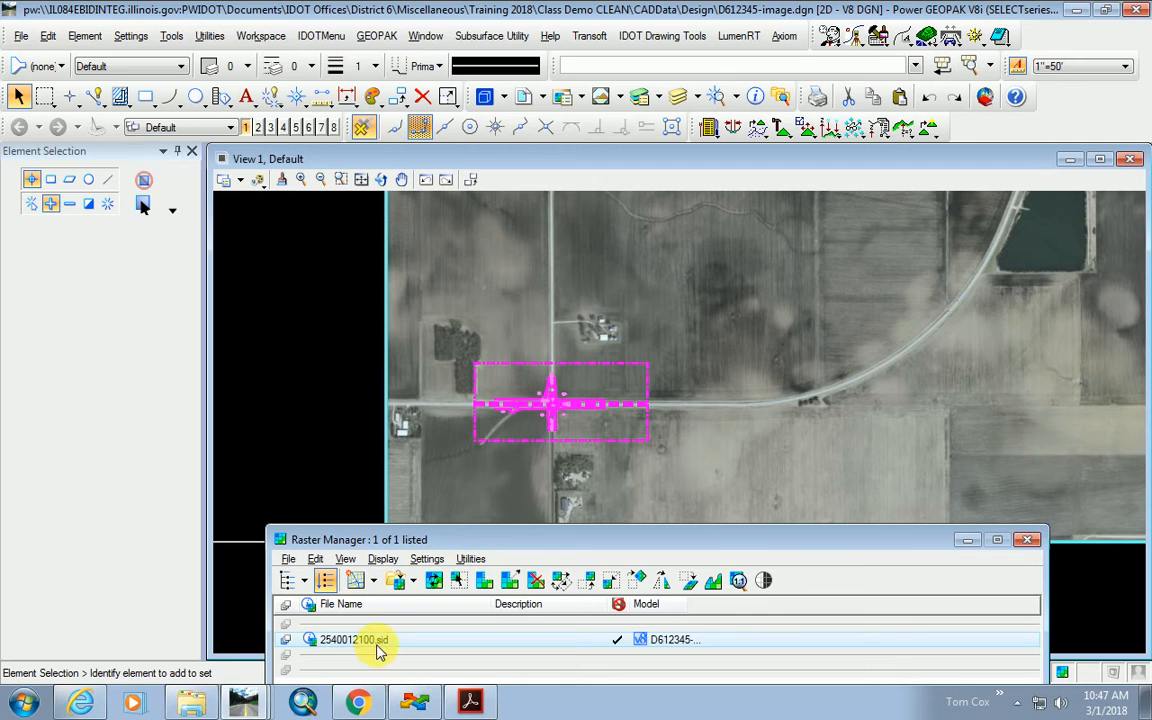
left_click(470, 560)
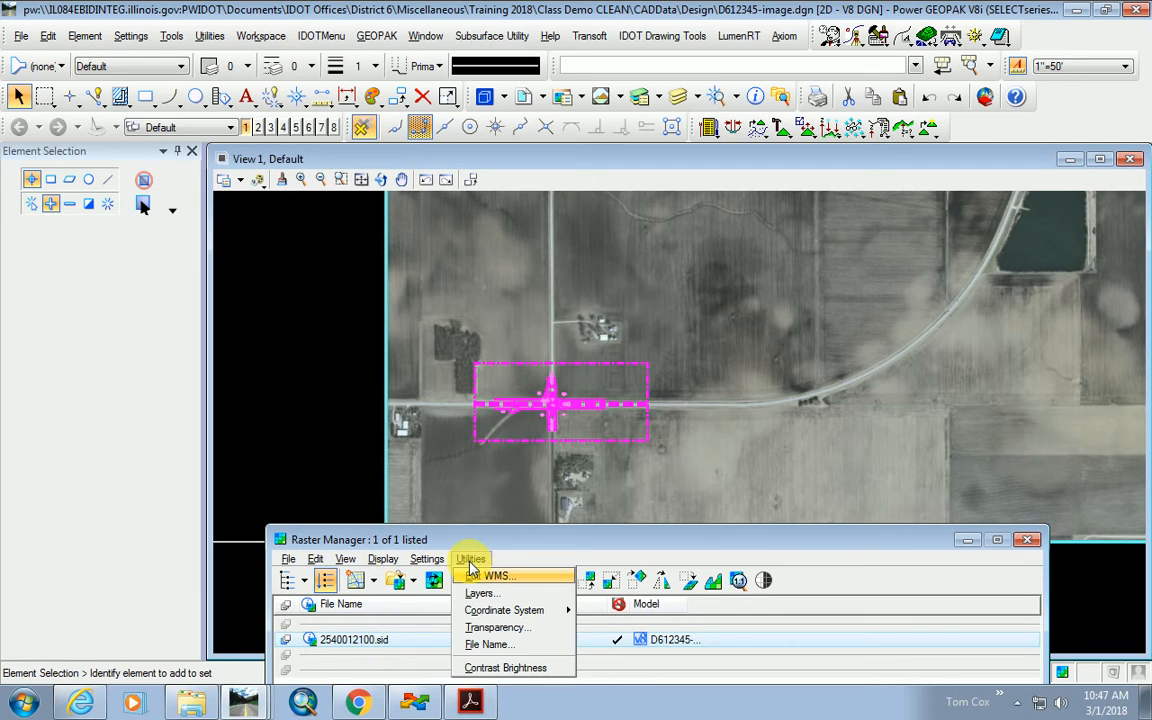
left_click(510, 630)
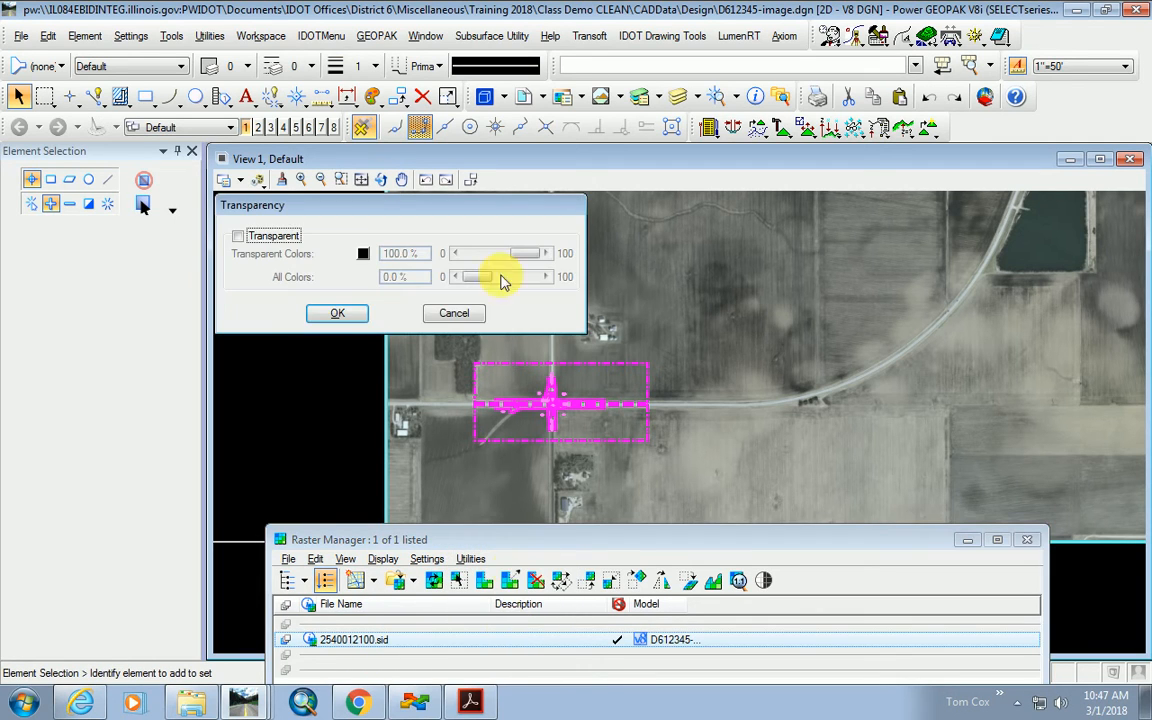
left_click(237, 236)
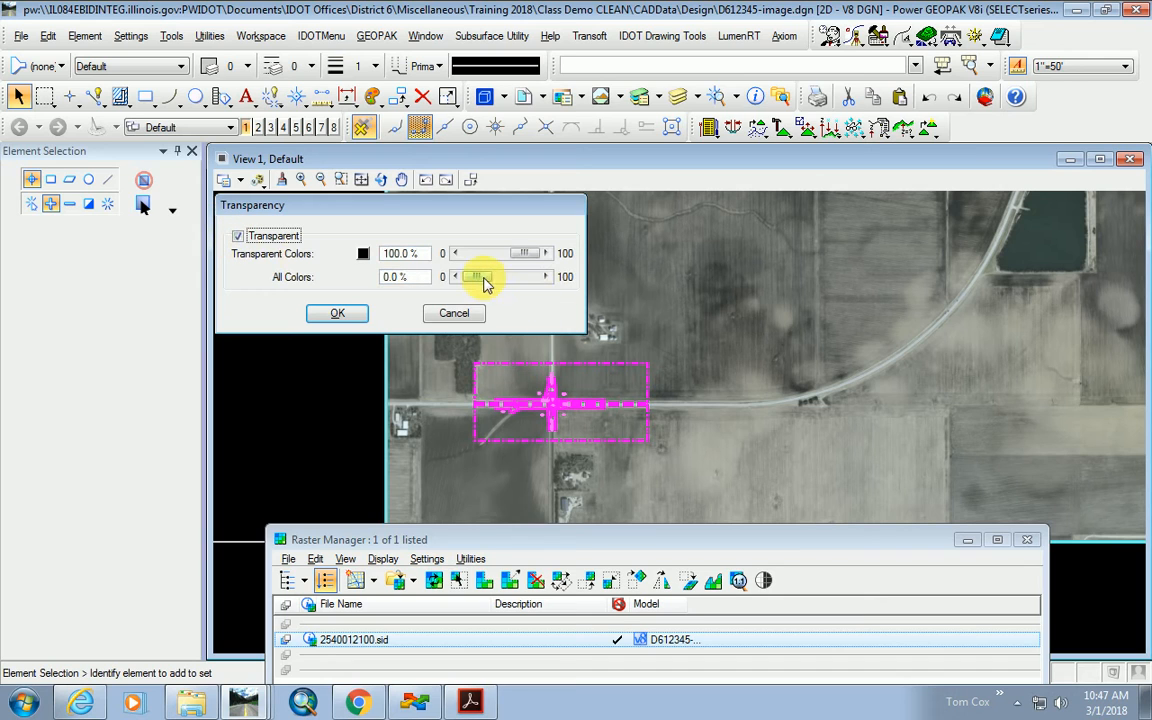
left_click_drag(483, 278, 510, 288)
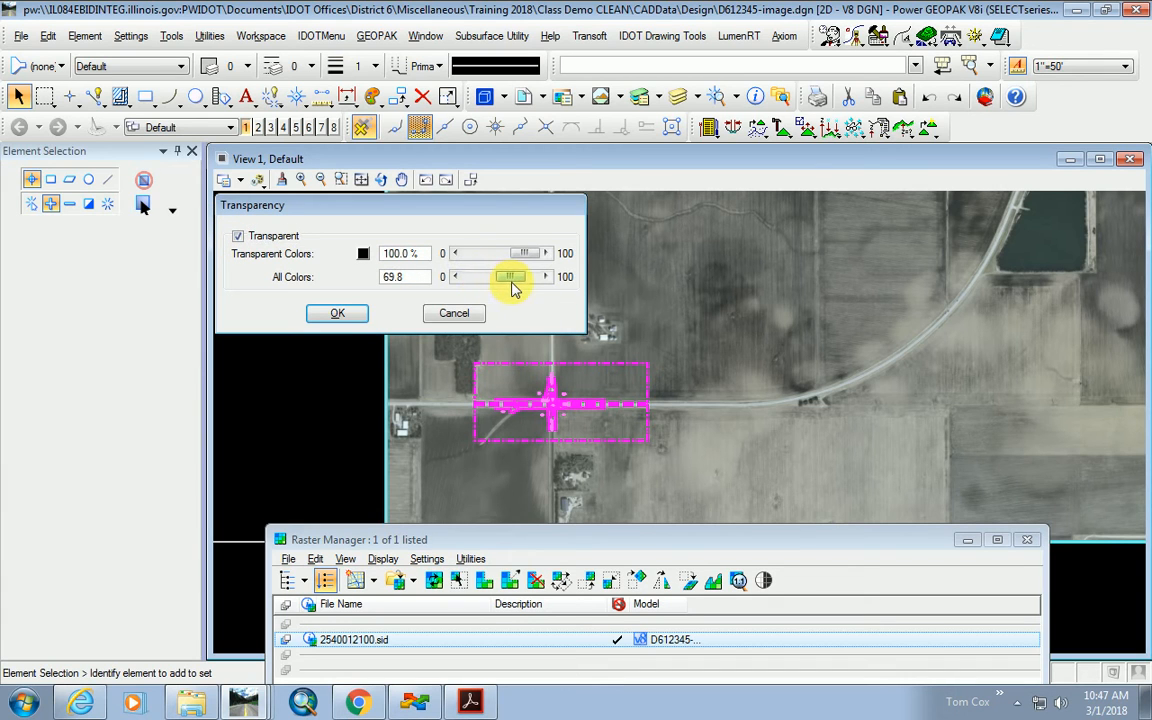
left_click(337, 313)
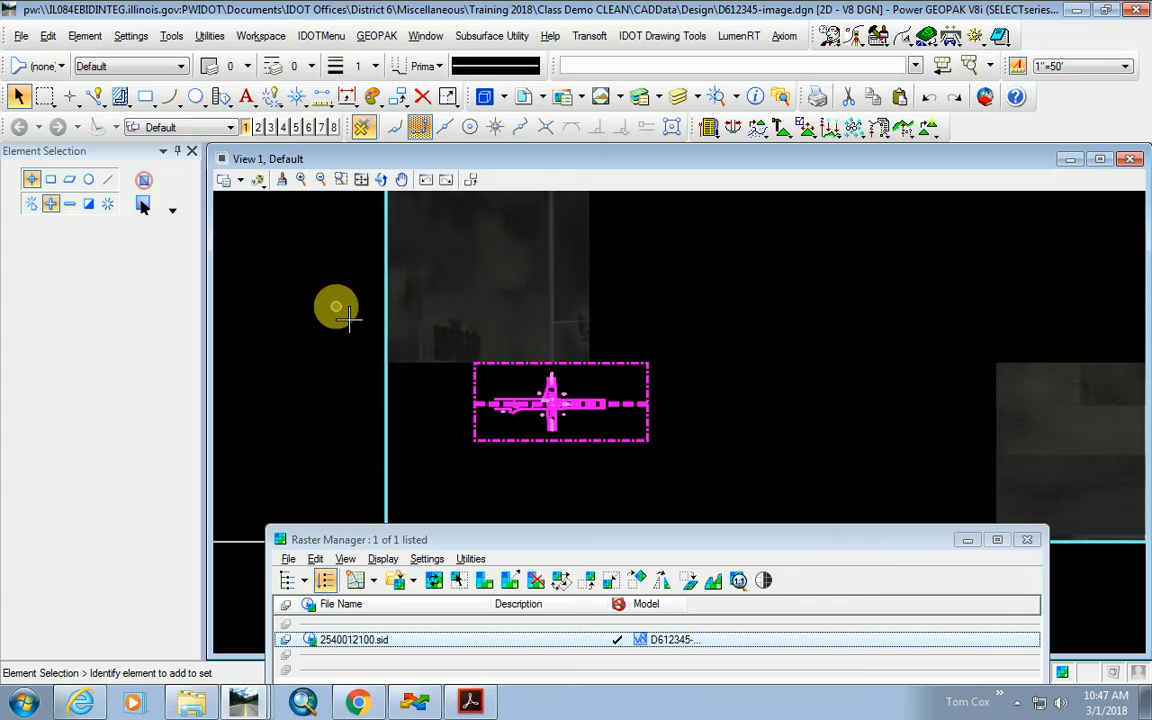
scroll(512, 437, "up", 5)
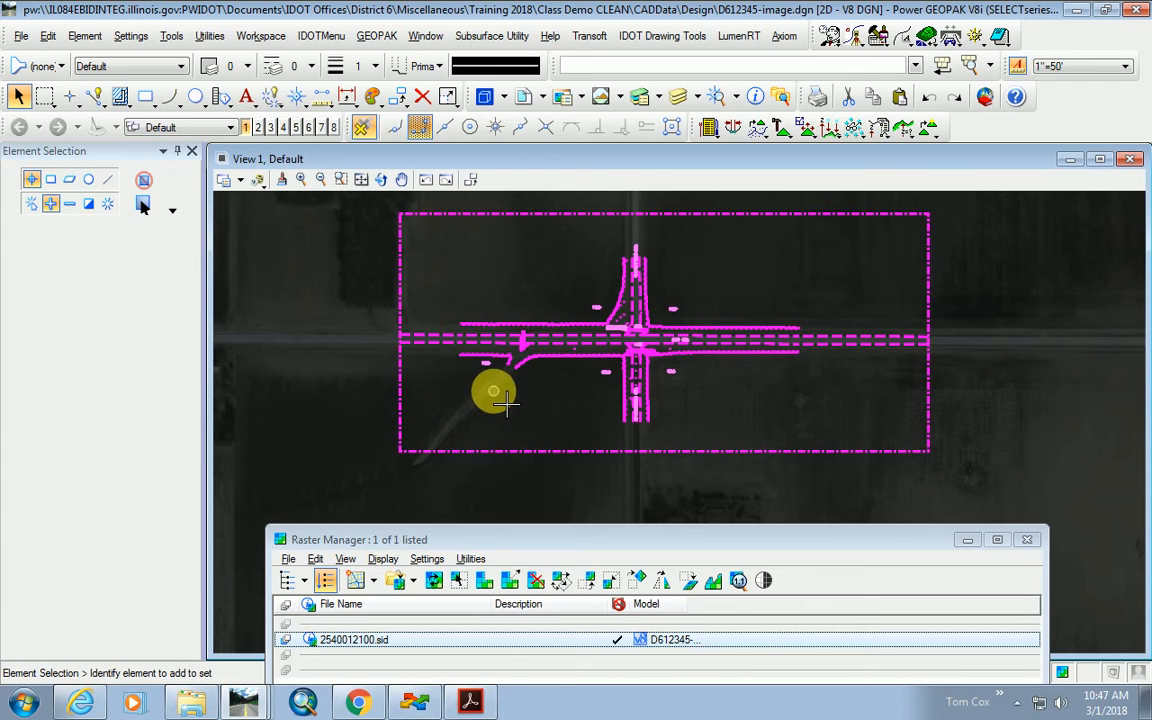
scroll(606, 372, "up", 2)
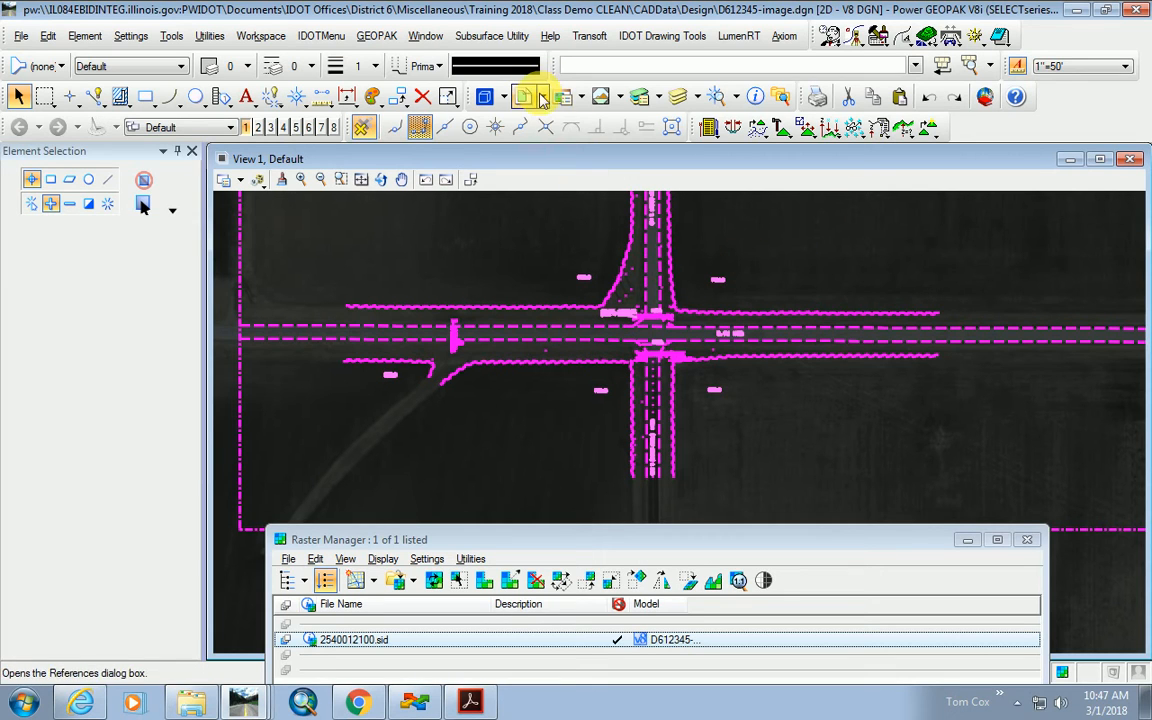
Remove the transparency from the 2540012100.sid raster.
left_click(20, 36)
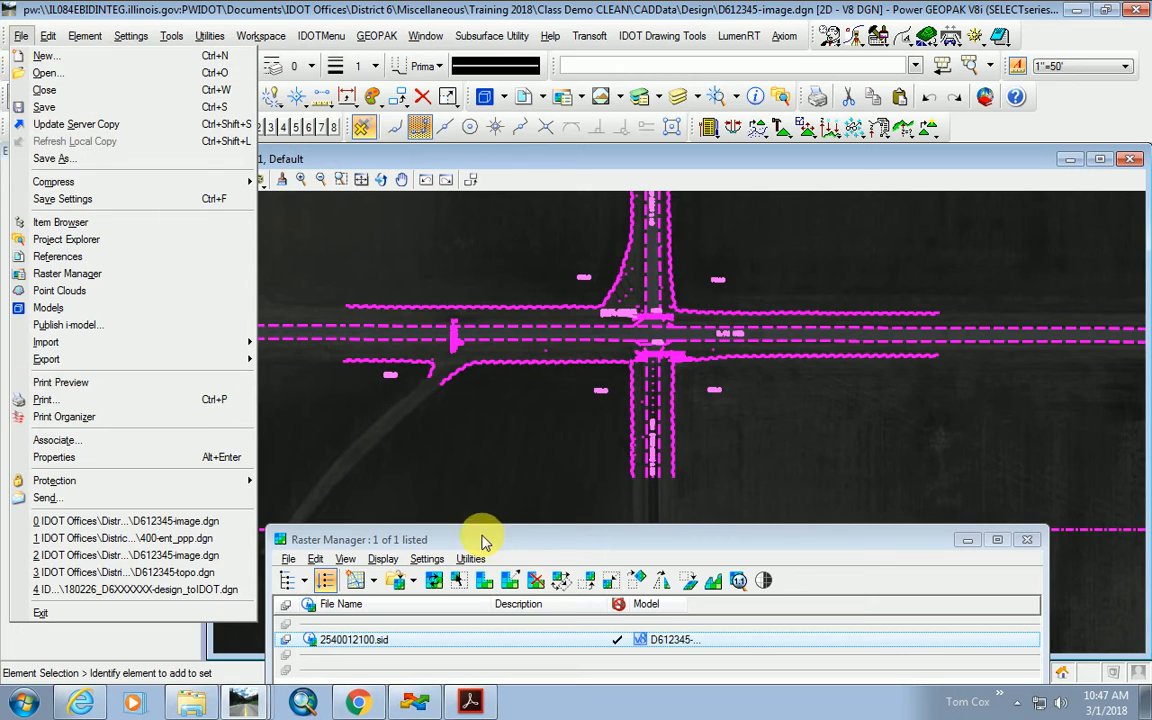
left_click(489, 323)
left_click(470, 559)
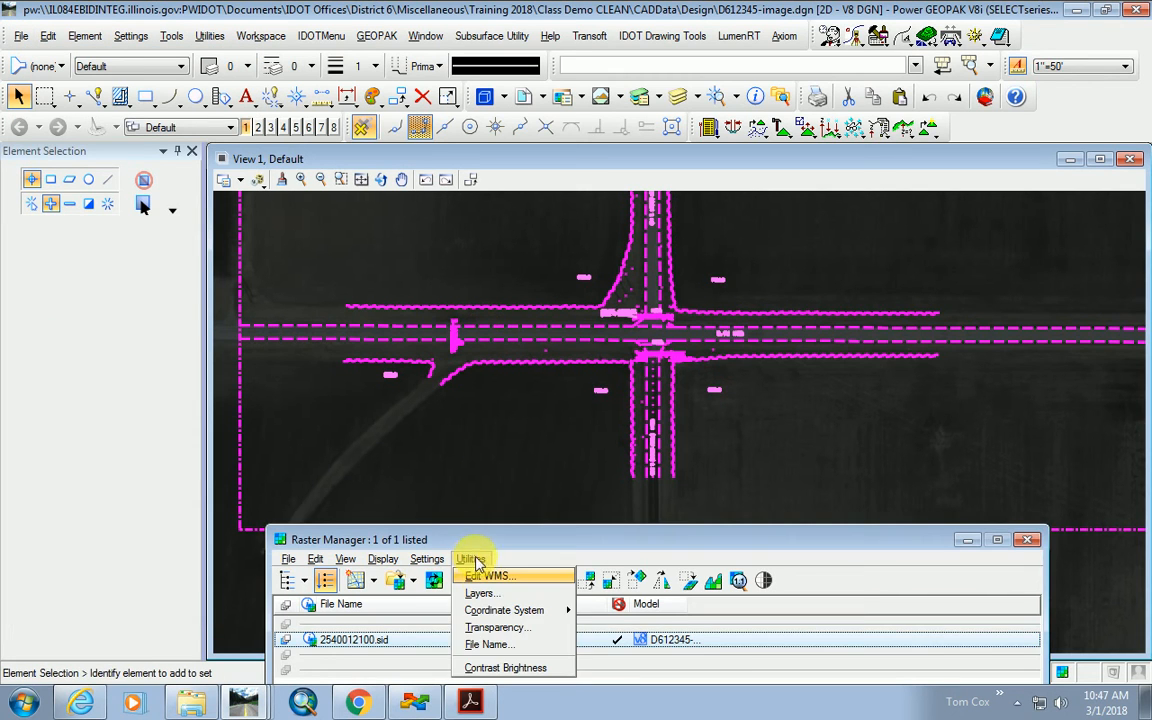
left_click(500, 627)
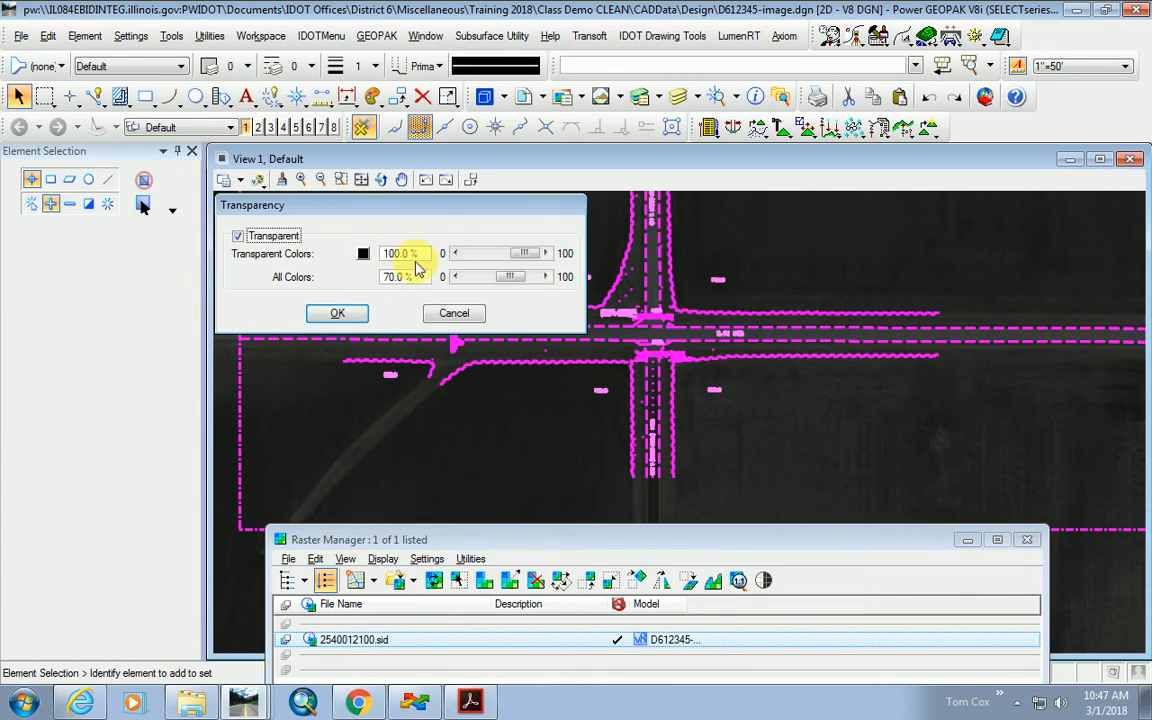
left_click(337, 313)
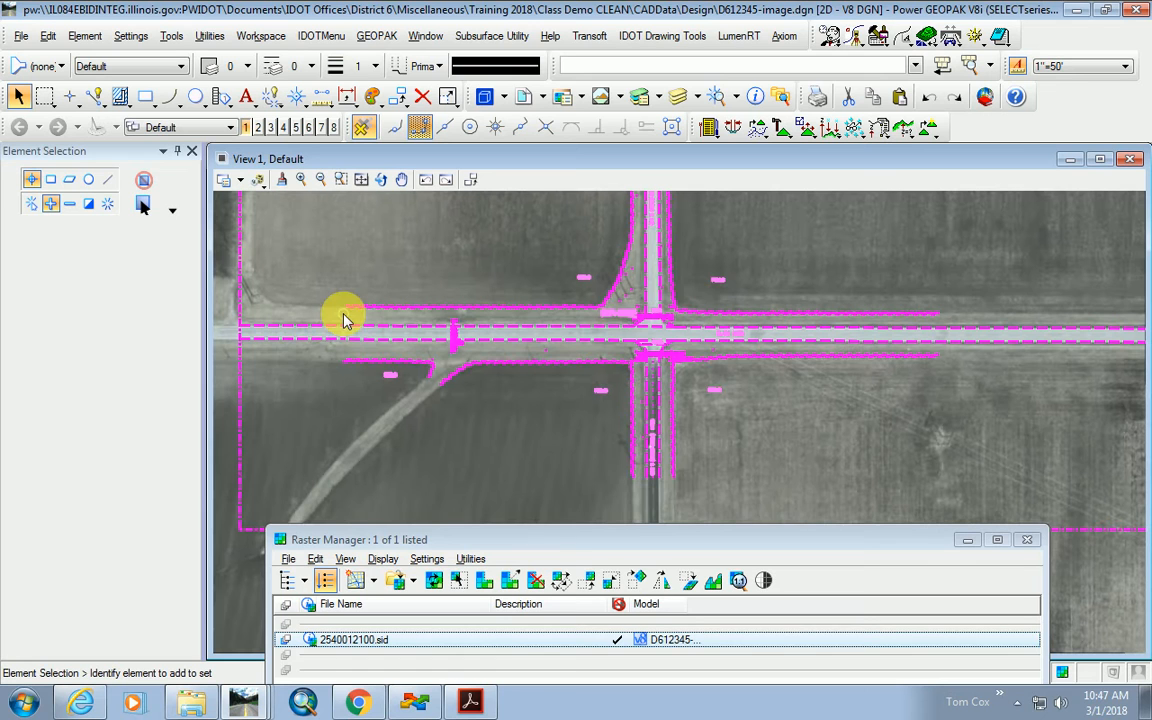
Close Raster Manager and select the IL_WEST_NAPP_INDEX.dgn attachment in the References dialog.
left_click(1027, 541)
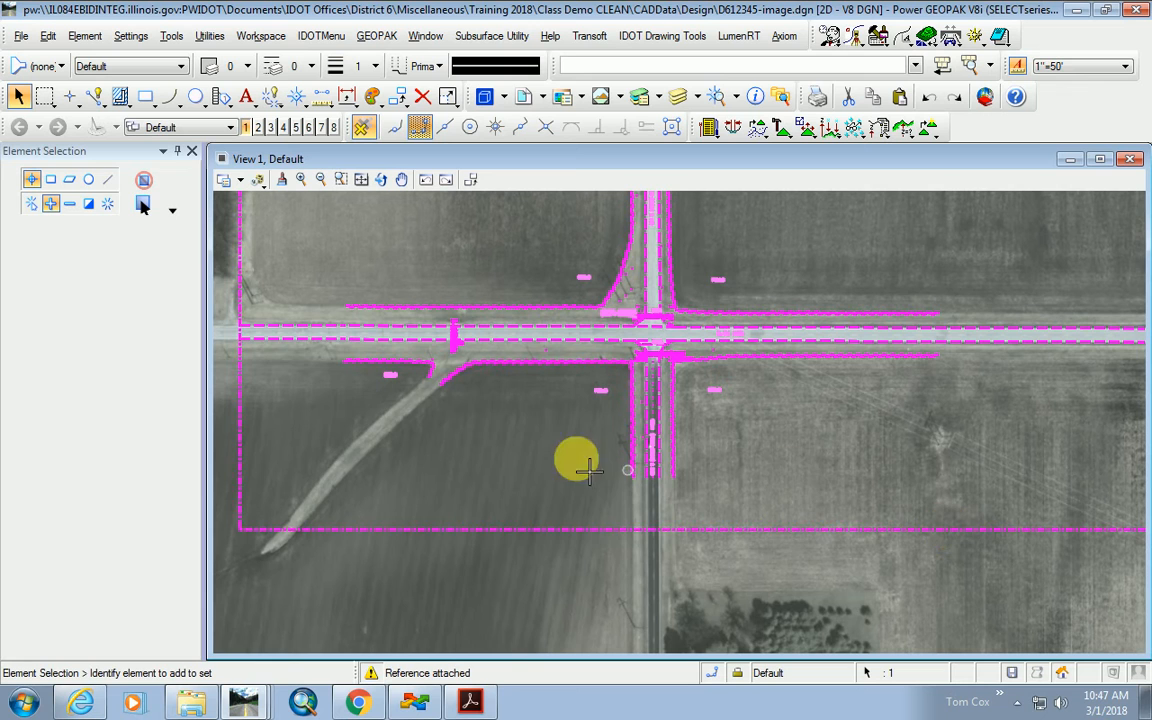
scroll(540, 490, "down", 3)
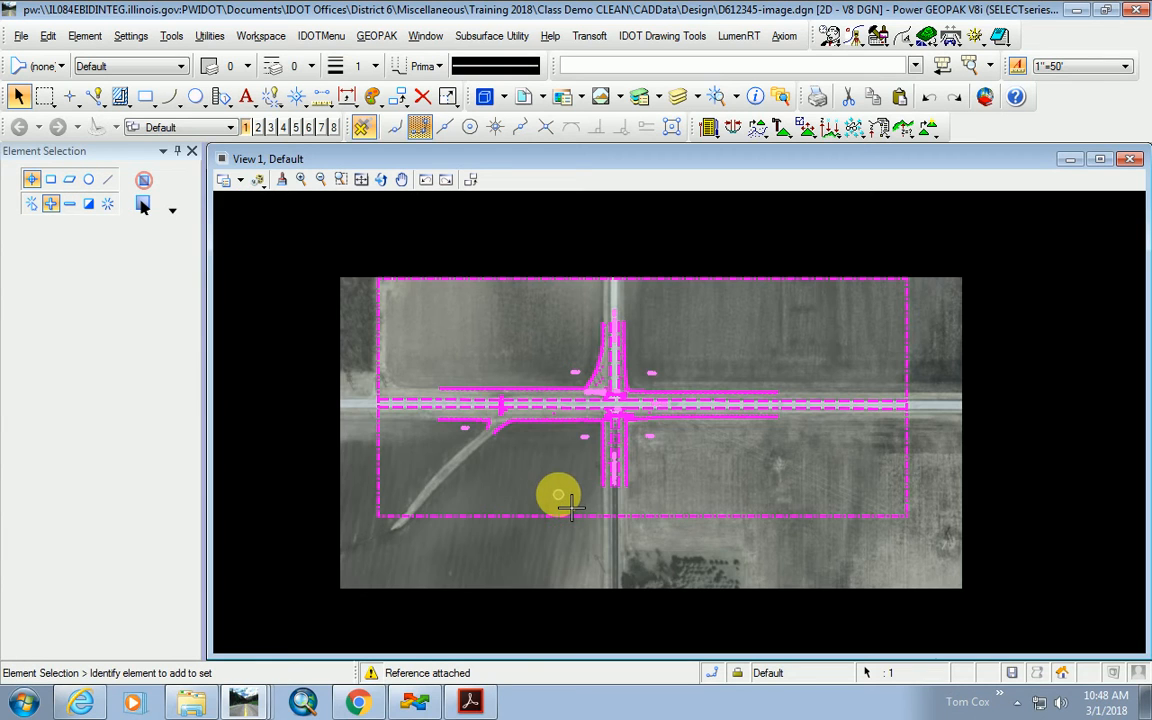
left_click(522, 98)
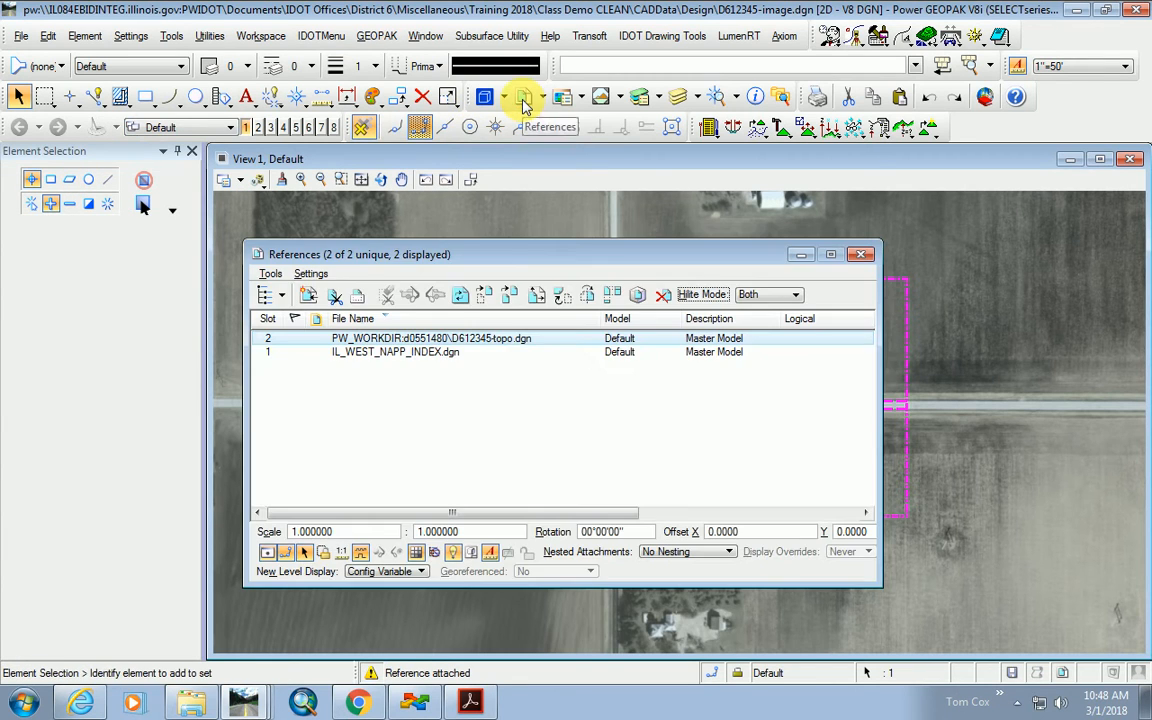
left_click(444, 354)
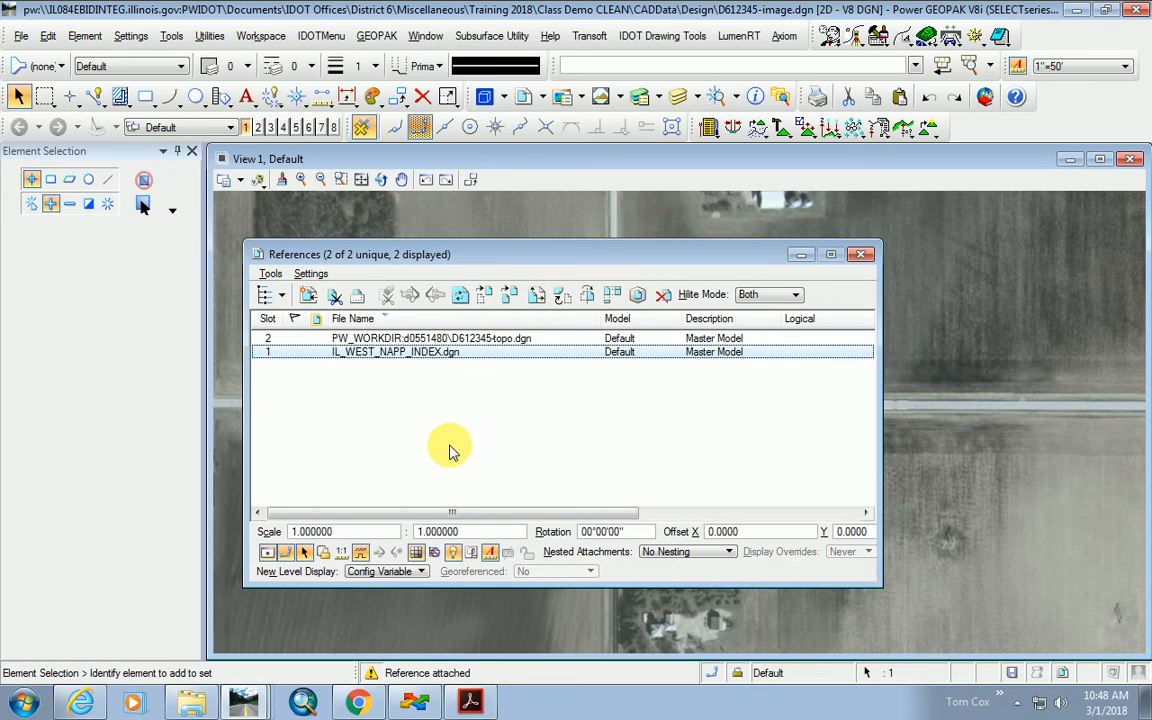
left_click_drag(492, 255, 680, 406)
scroll(442, 329, "down", 3)
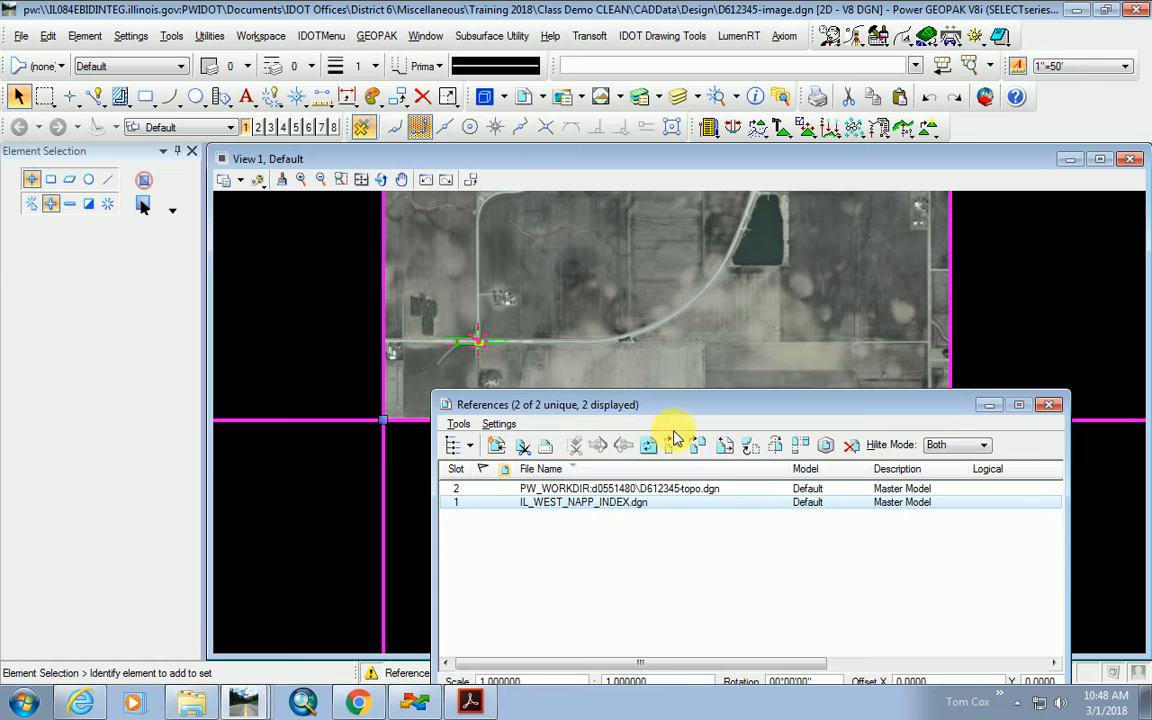
left_click_drag(670, 412, 668, 283)
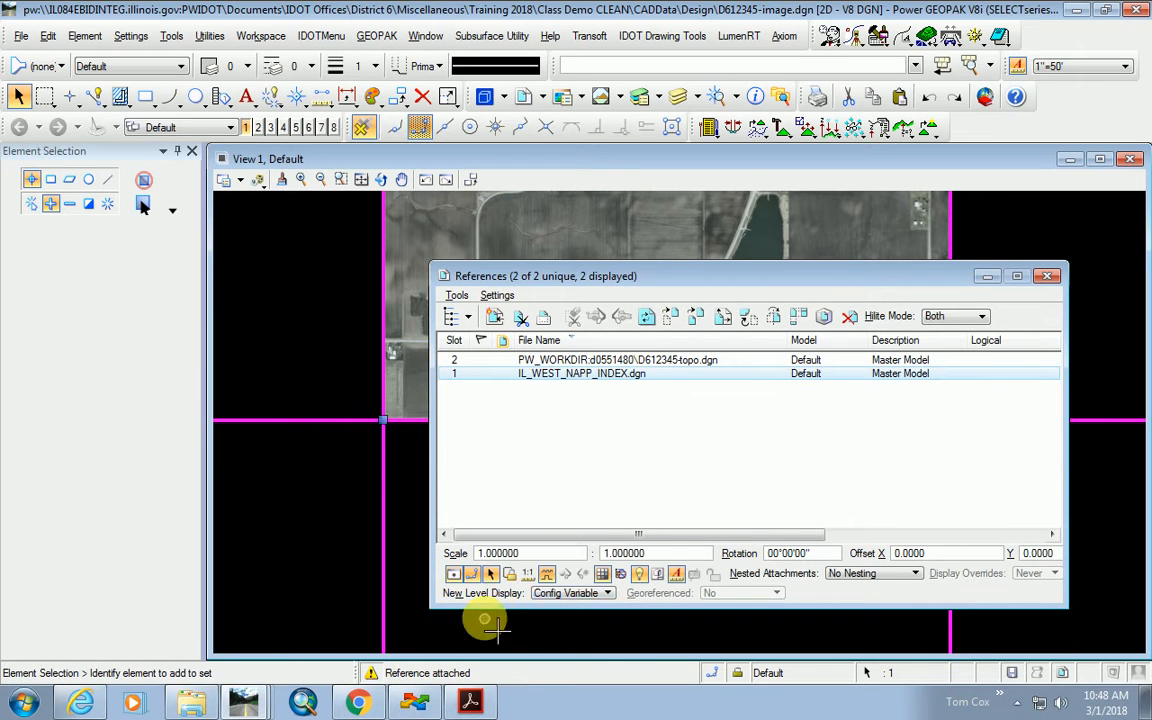
Turn off the display of the IL_WEST_NAPP_INDEX.dgn reference and close the references list.
left_click(455, 575)
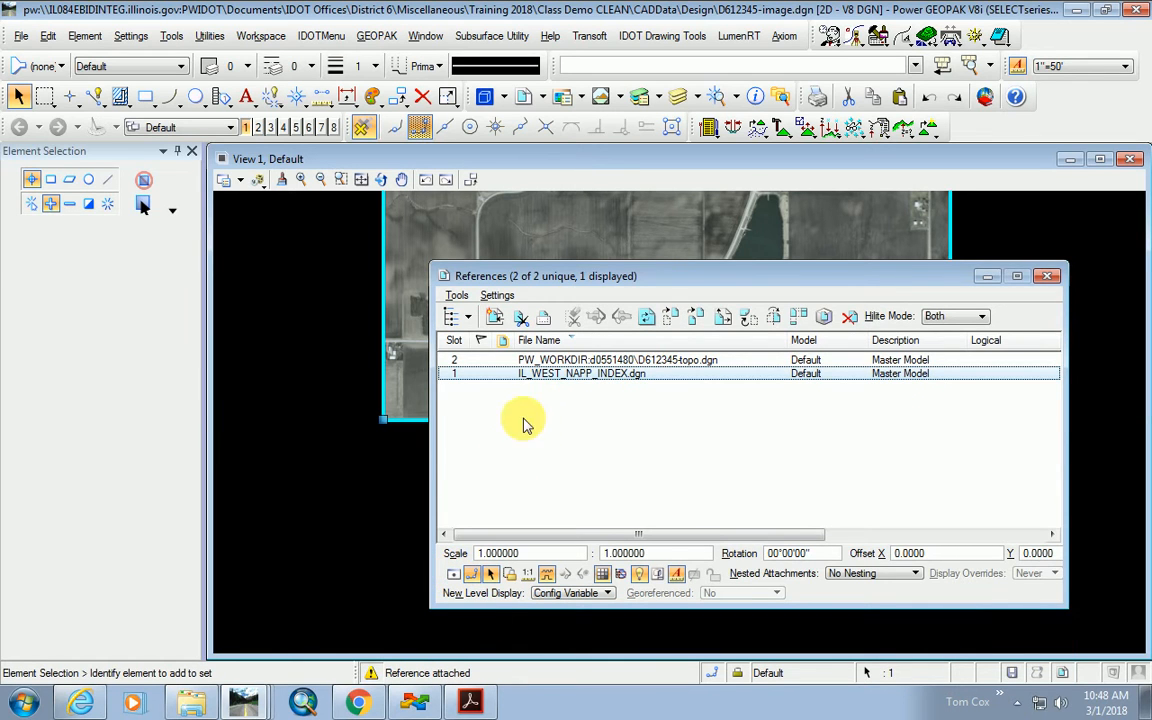
left_click(650, 408)
left_click(1047, 276)
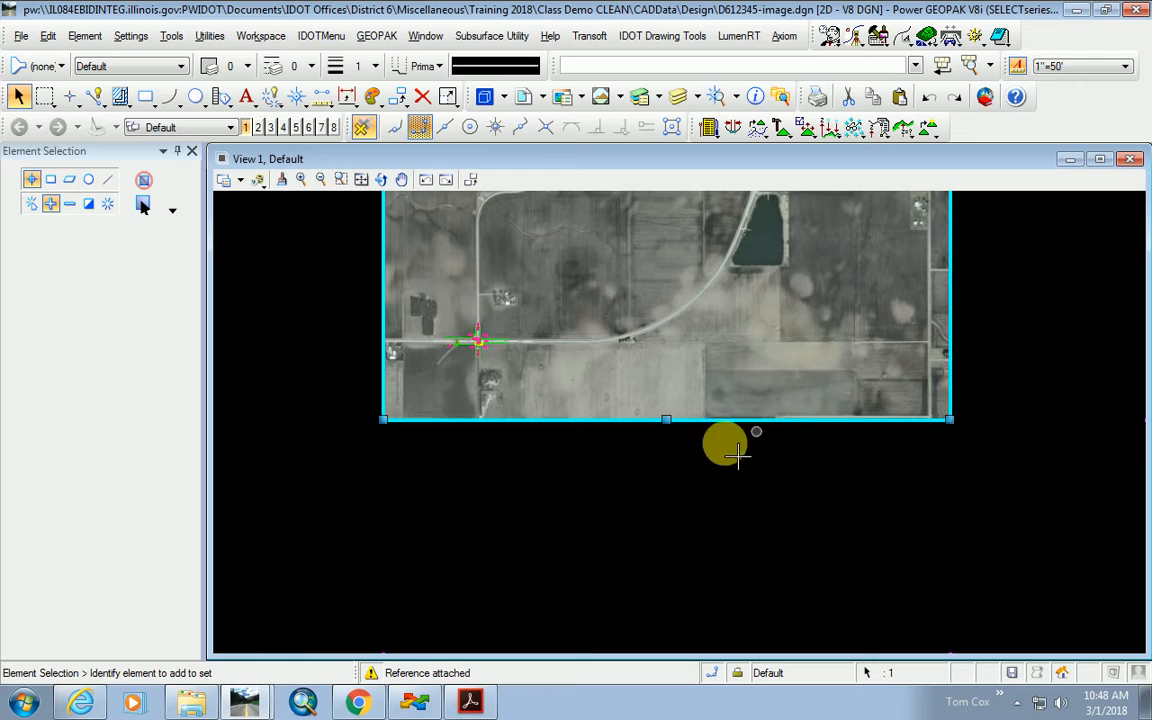
scroll(590, 598, "down", 3)
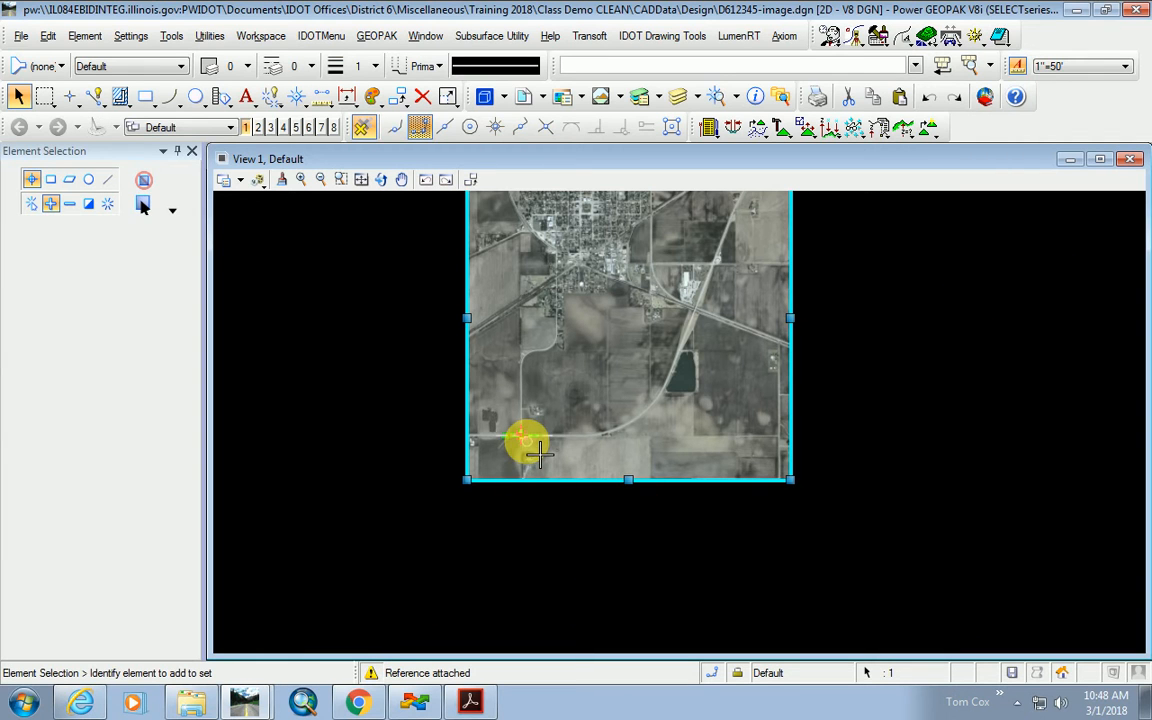
Detach the D612345-topo.dgn reference from the image drawing and save the drawing's settings.
left_click(523, 96)
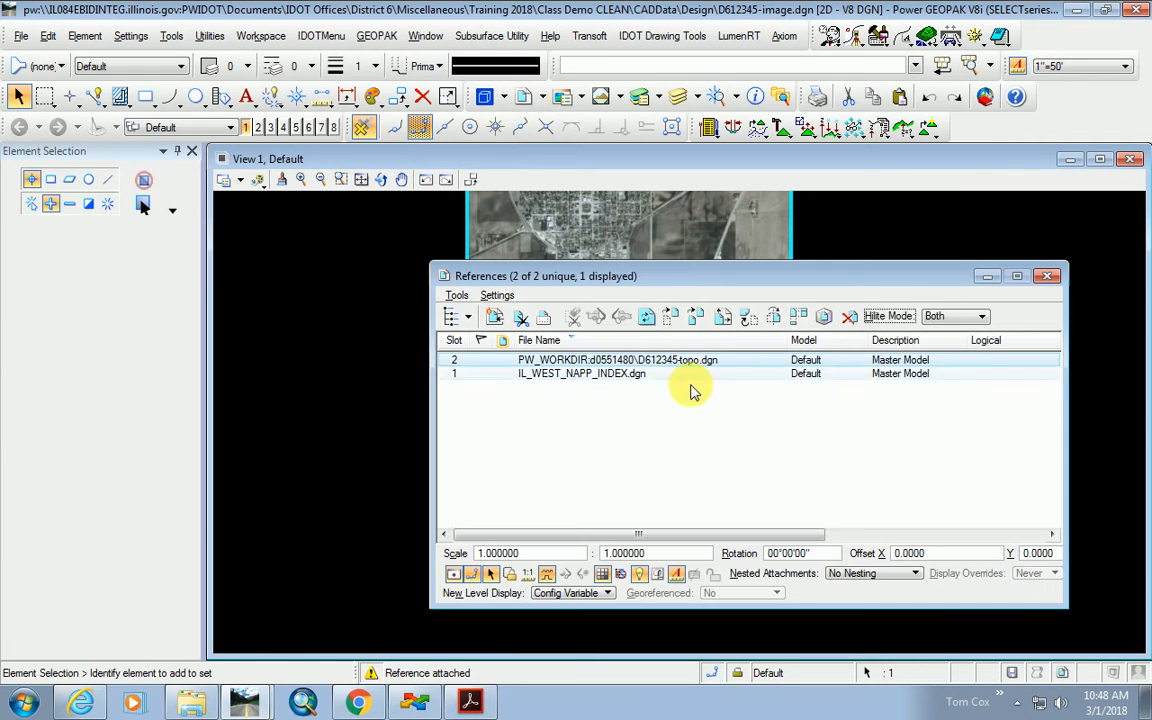
left_click(849, 316)
left_click(512, 301)
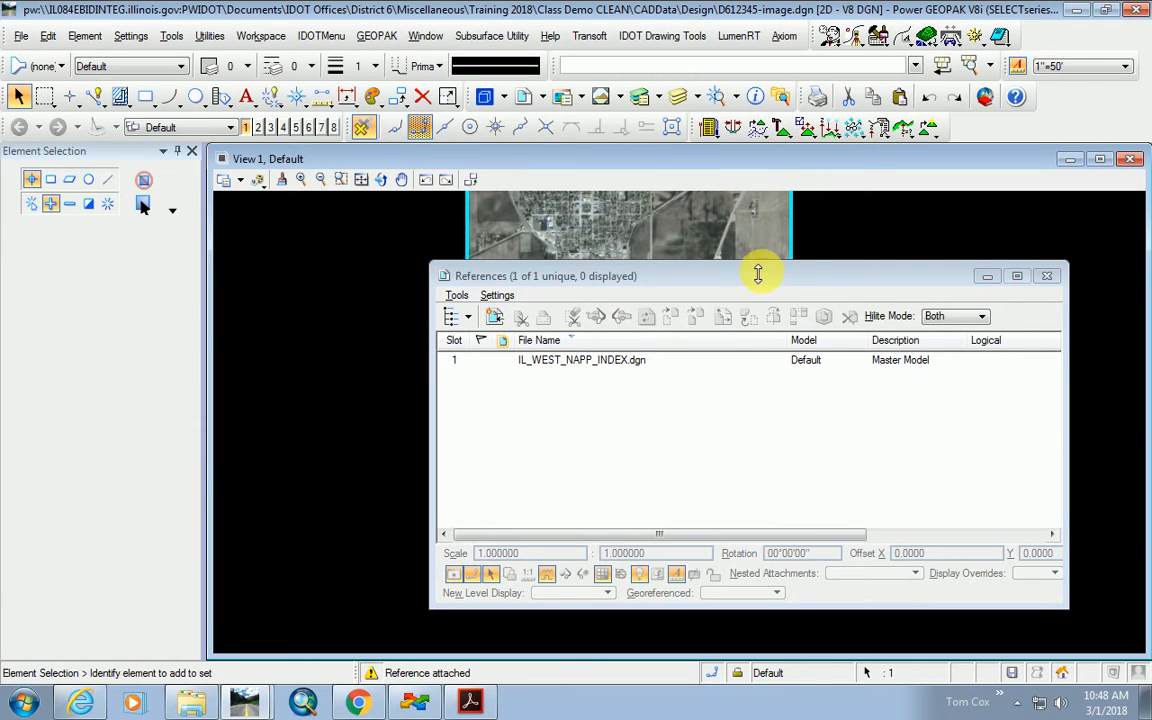
left_click(1046, 275)
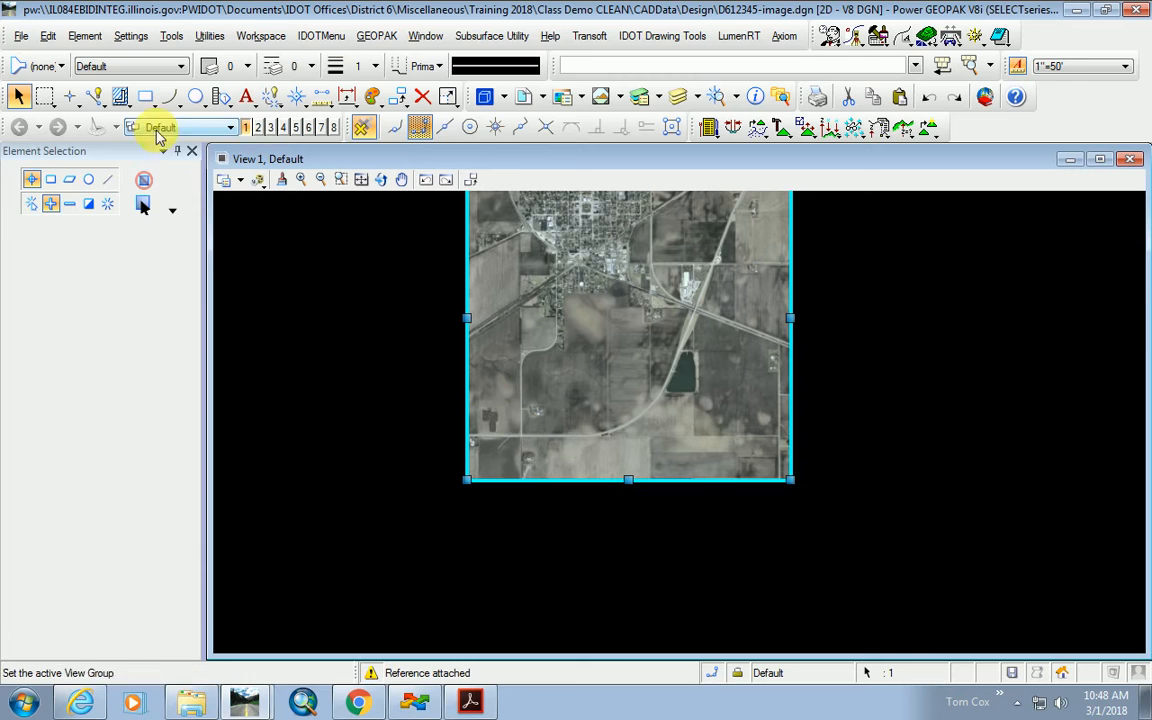
left_click(20, 36)
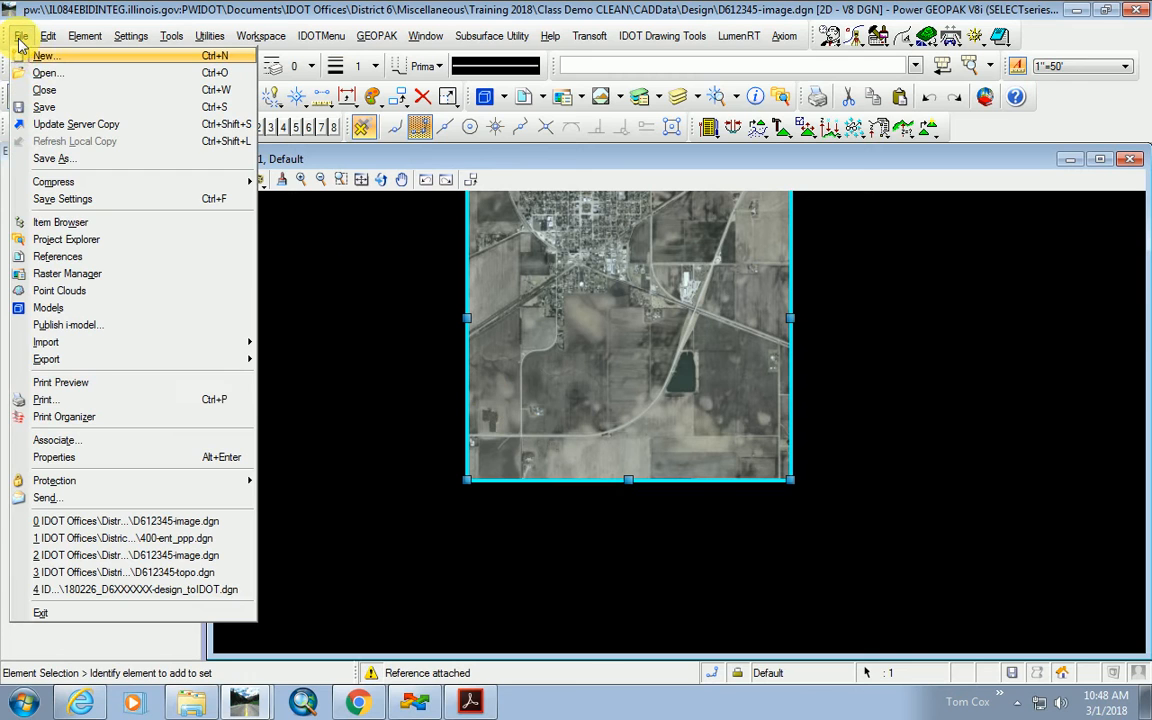
left_click(83, 200)
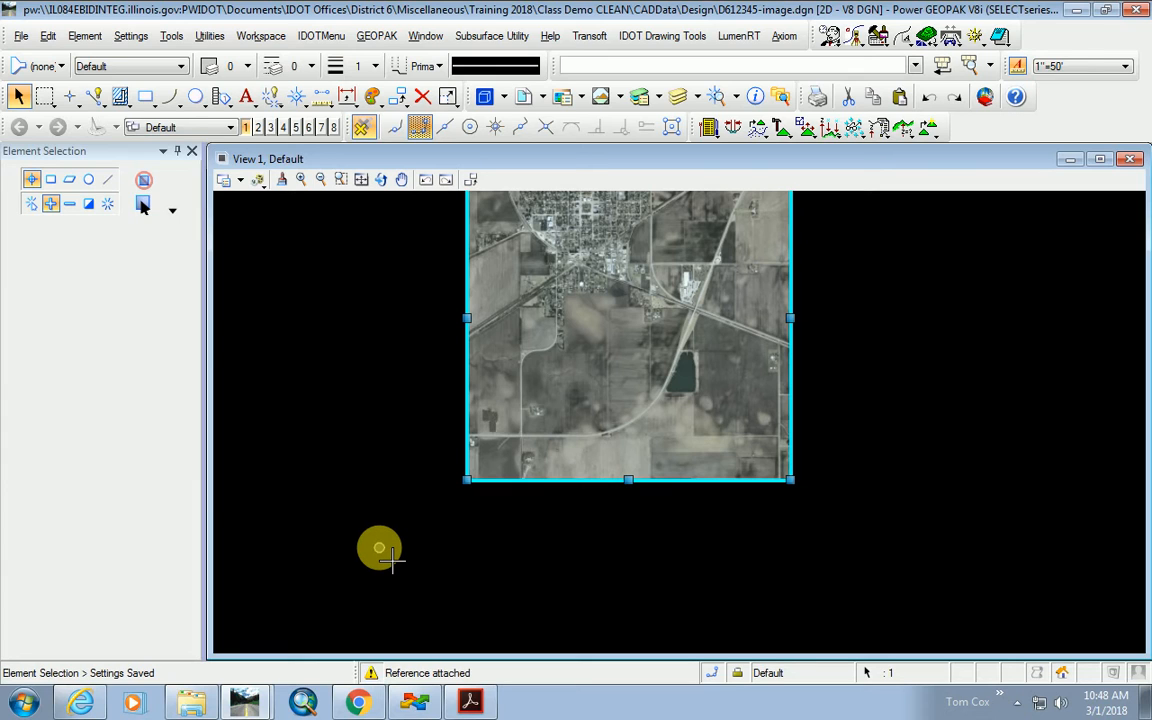
Switch to ProjectWise Explorer and open D612345-dtm.dgn from the Design folder.
left_click(416, 706)
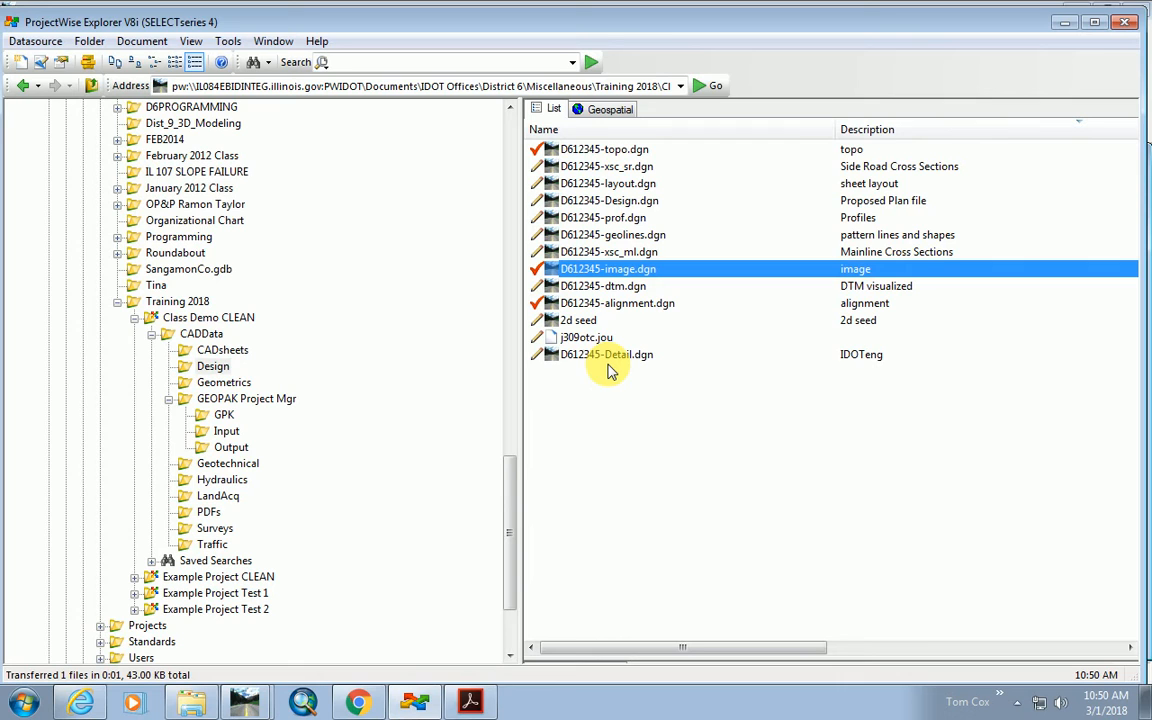
left_click(562, 288)
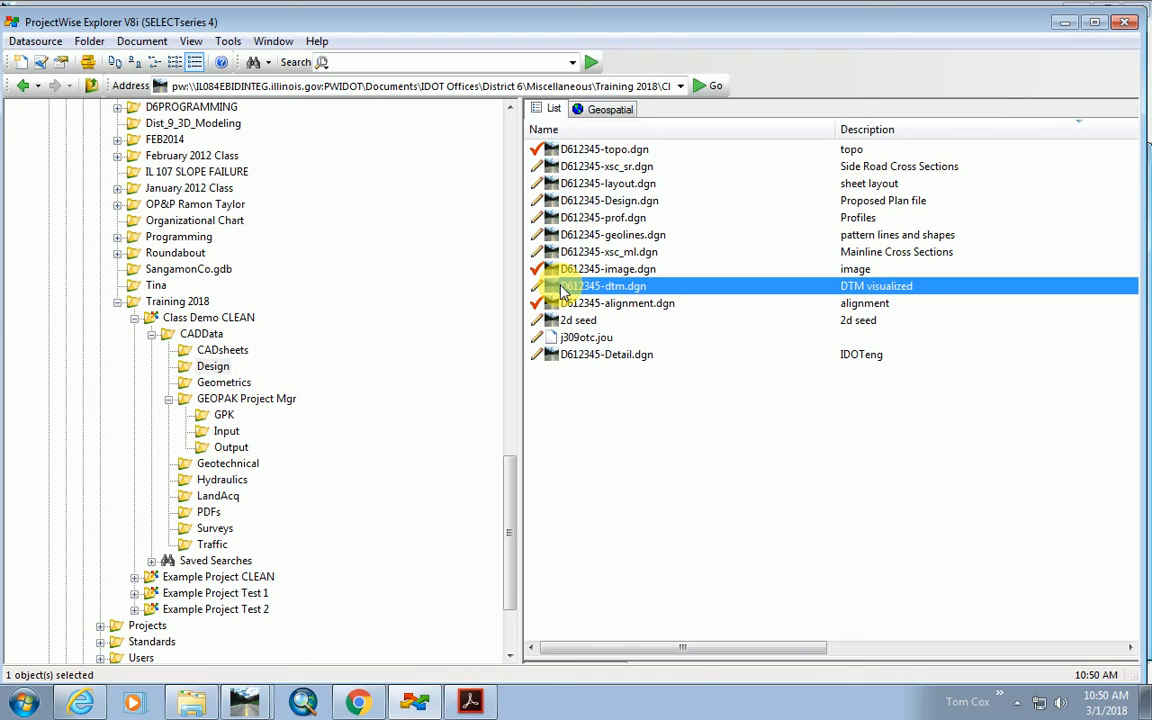
double_click(562, 288)
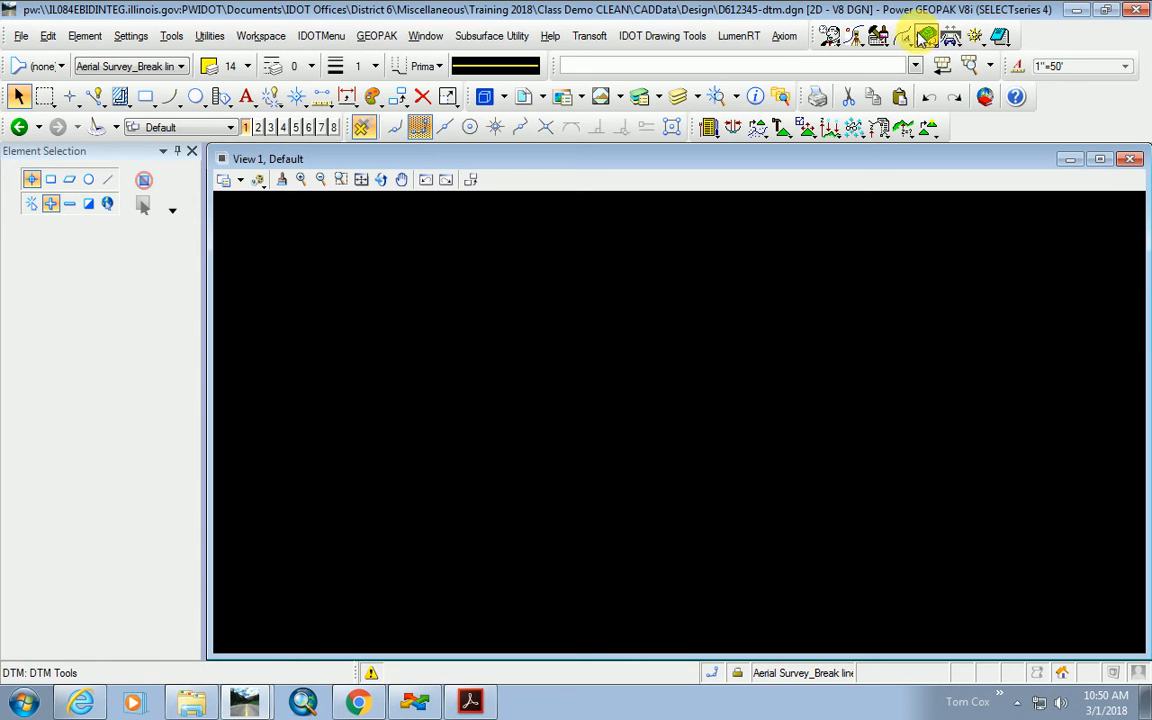
Open the GEOPAK Road DTM Tools and bring up the floating DTM menu bar over the view.
left_click(376, 36)
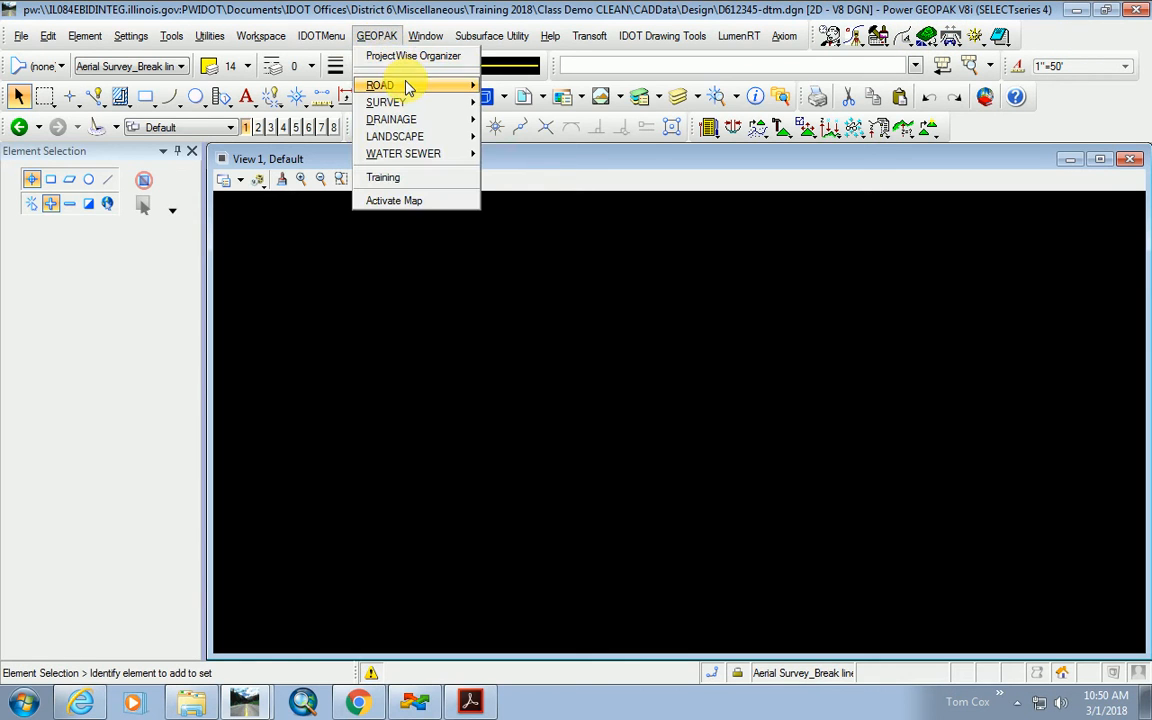
mouse_move(452, 88)
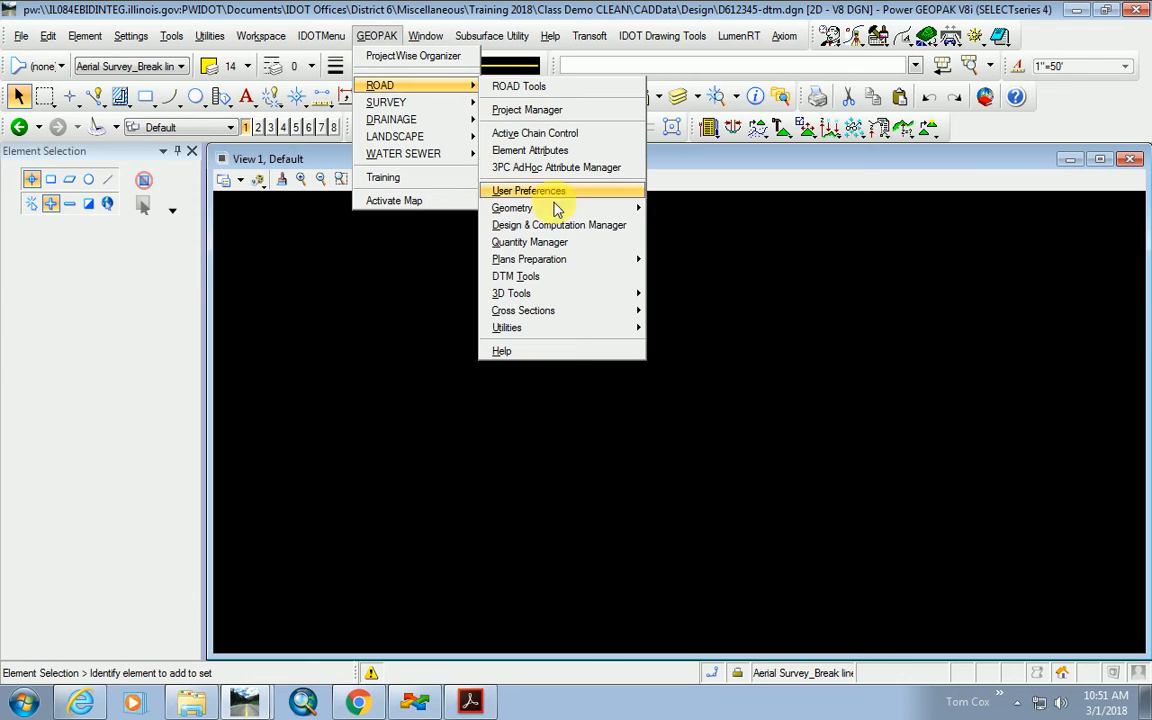
left_click(530, 278)
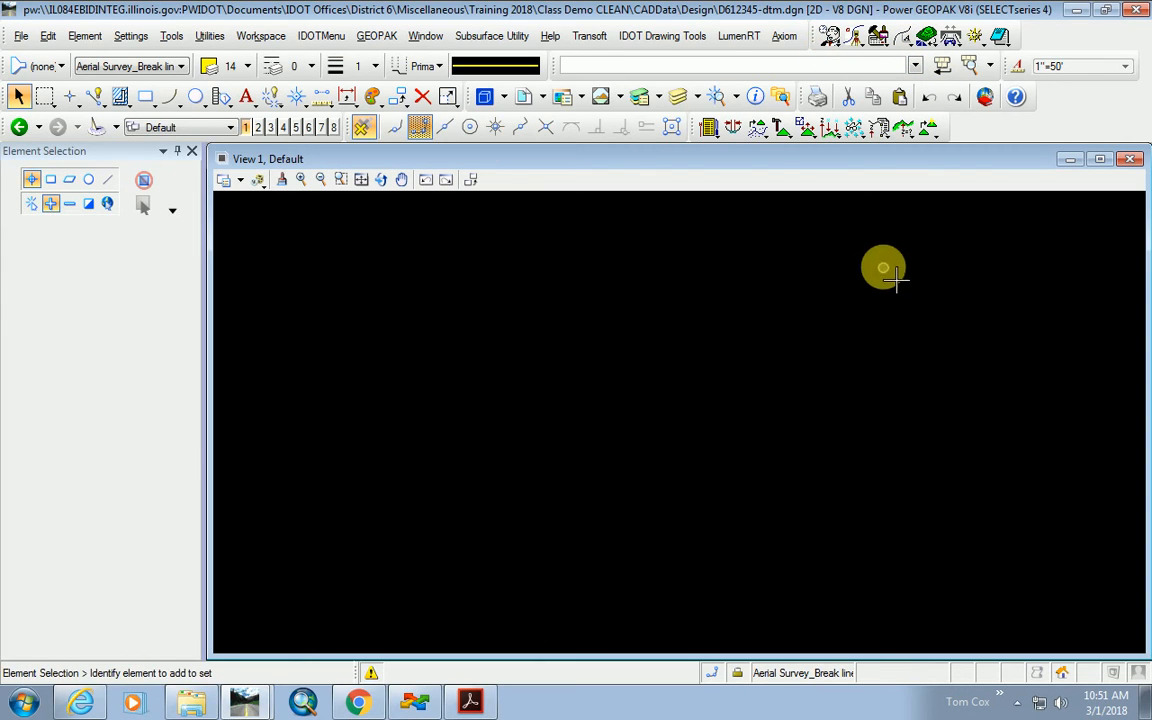
left_click(709, 137)
left_click_drag(697, 133, 808, 133)
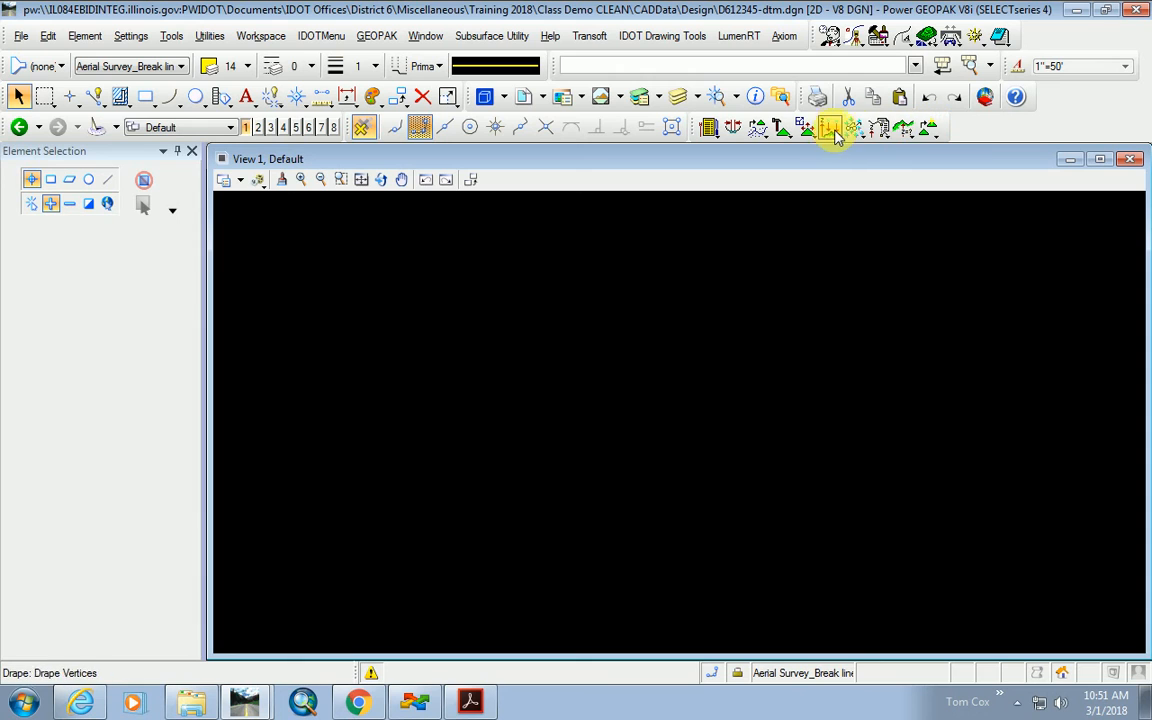
left_click(708, 130)
left_click_drag(508, 114, 743, 218)
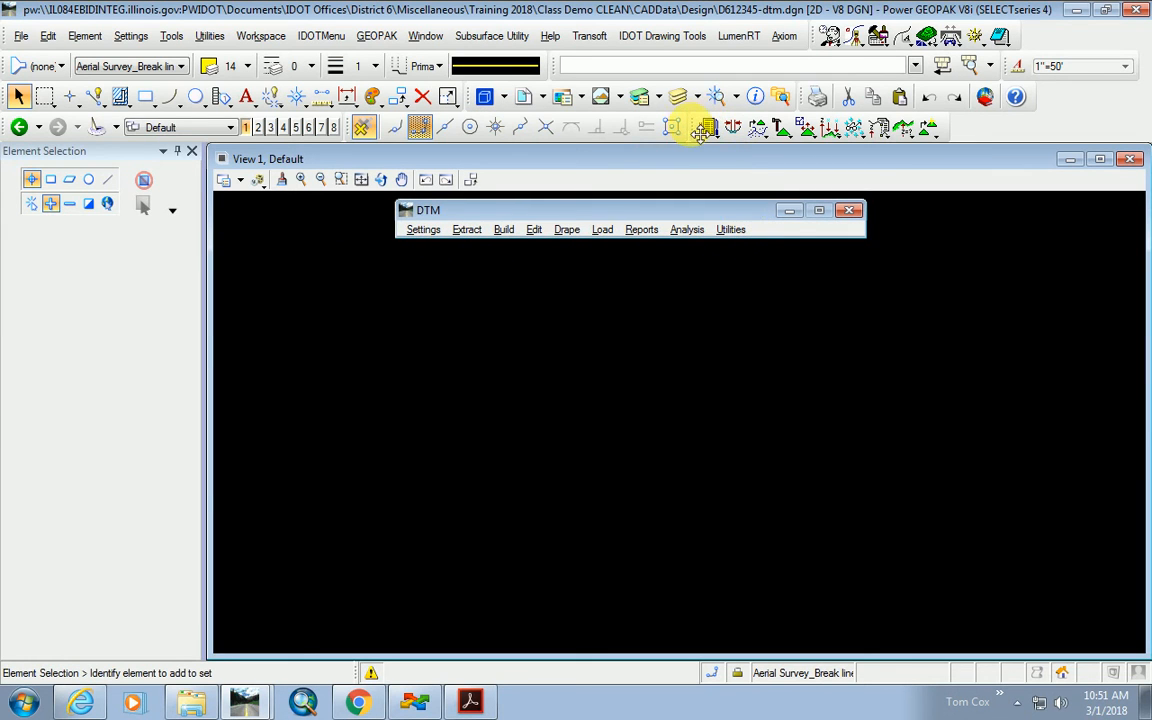
Undock and close the DTM icon toolbar, keeping the DTM menu bar near the view's upper edge.
left_click_drag(694, 131, 581, 345)
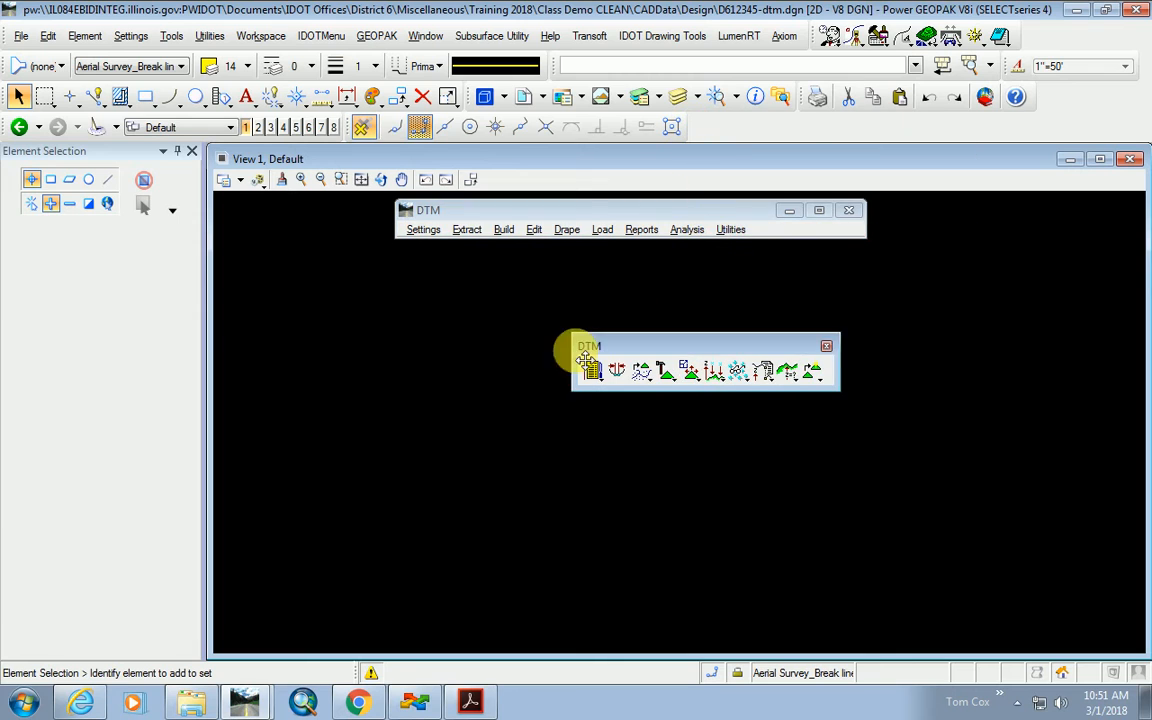
left_click(824, 345)
left_click_drag(673, 210, 783, 195)
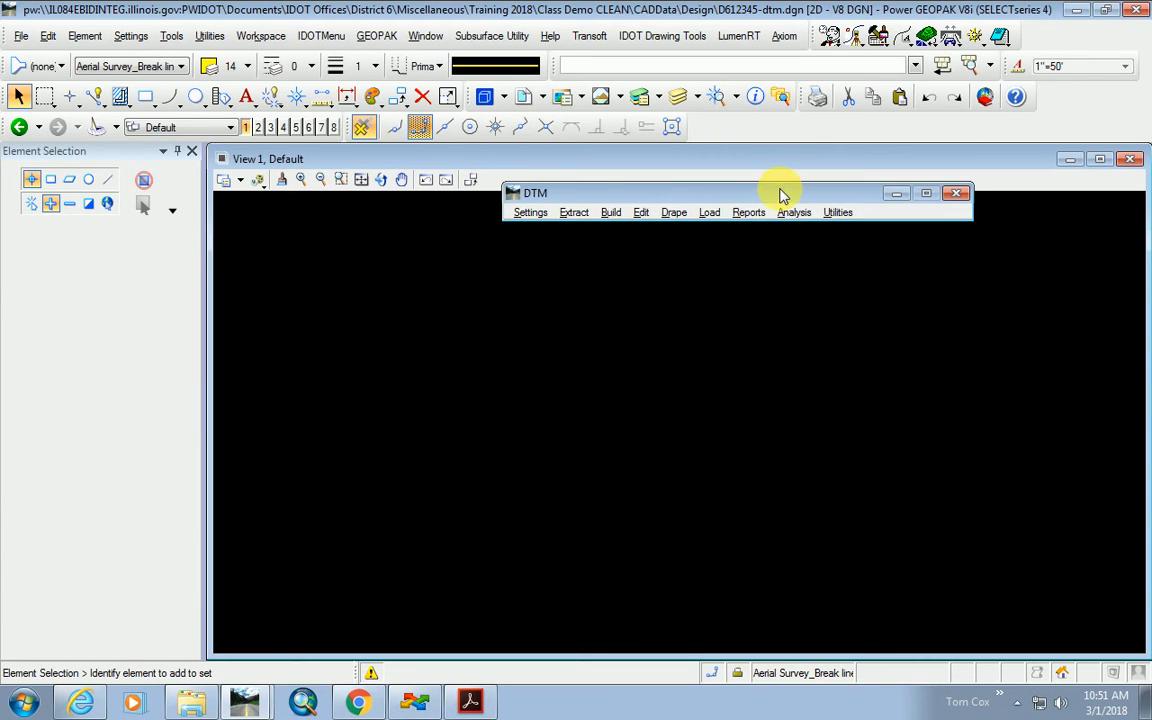
Start Load DTM Features and choose ch1_il54.tin from the Surveys folder as the TIN file.
left_click(712, 214)
left_click(716, 231)
left_click_drag(237, 120, 668, 292)
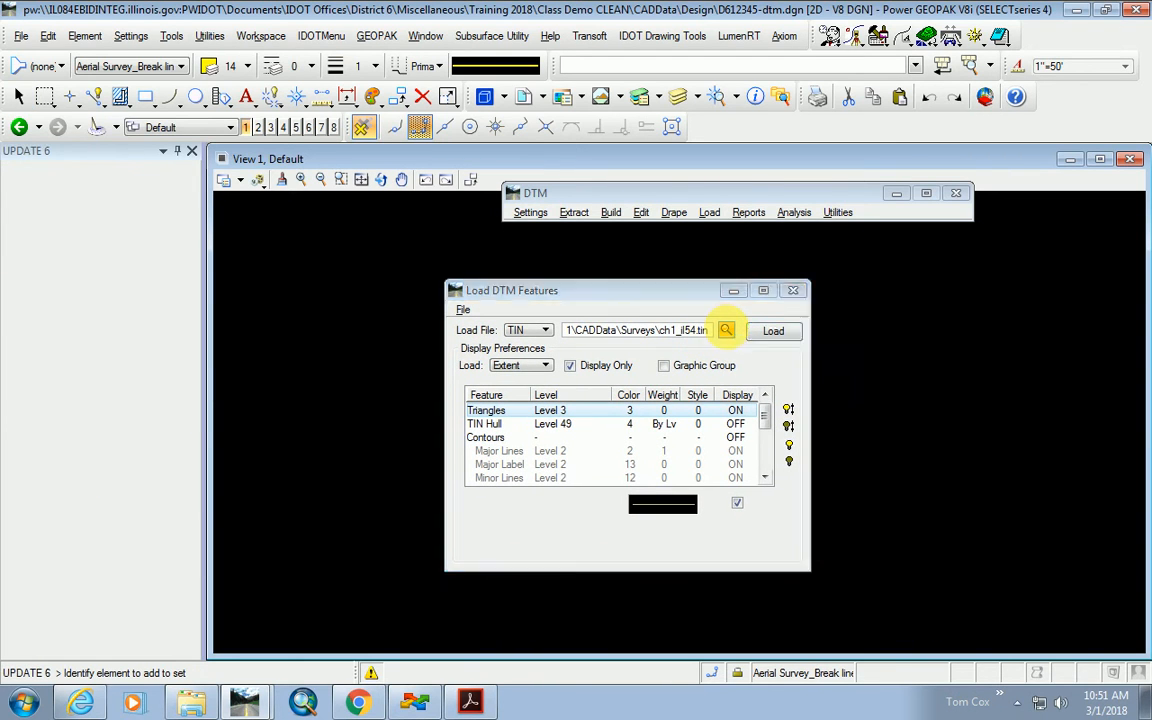
left_click(726, 330)
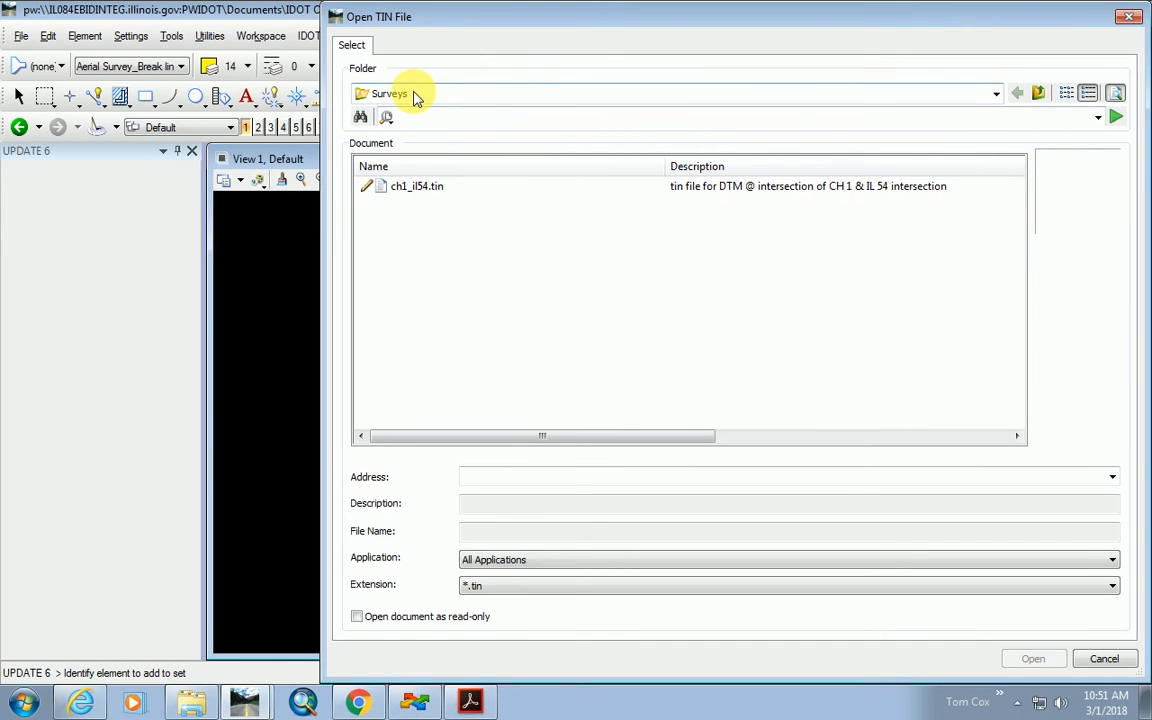
double_click(427, 187)
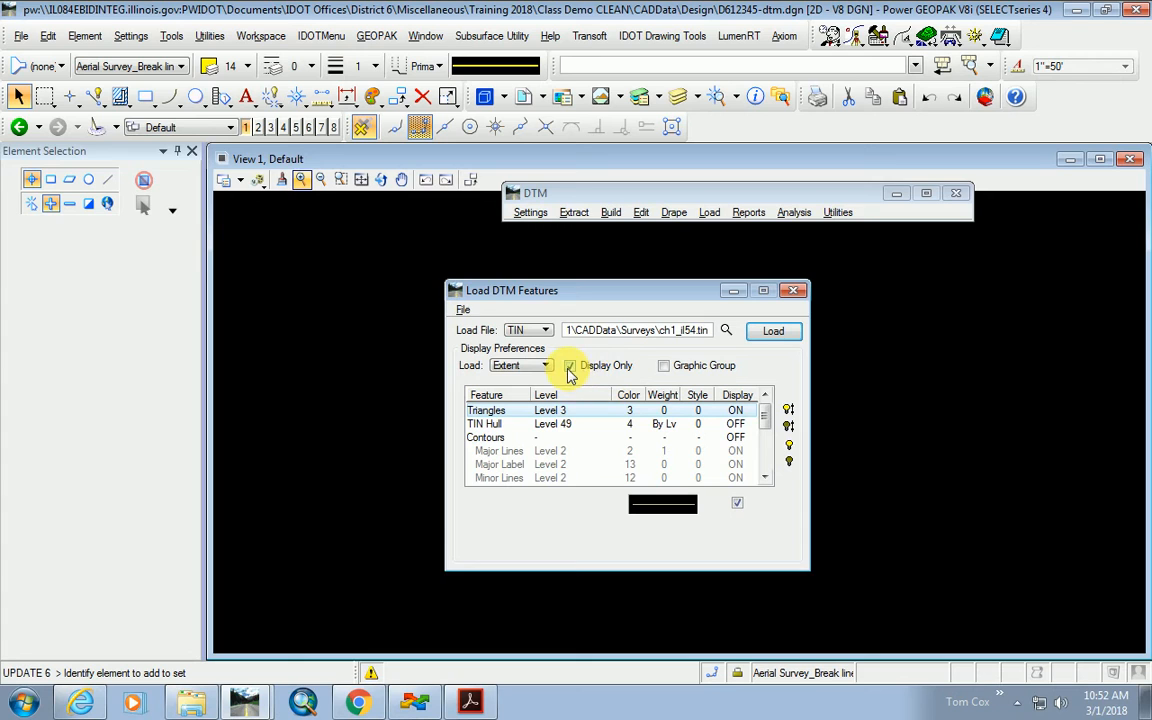
left_click_drag(576, 292, 814, 254)
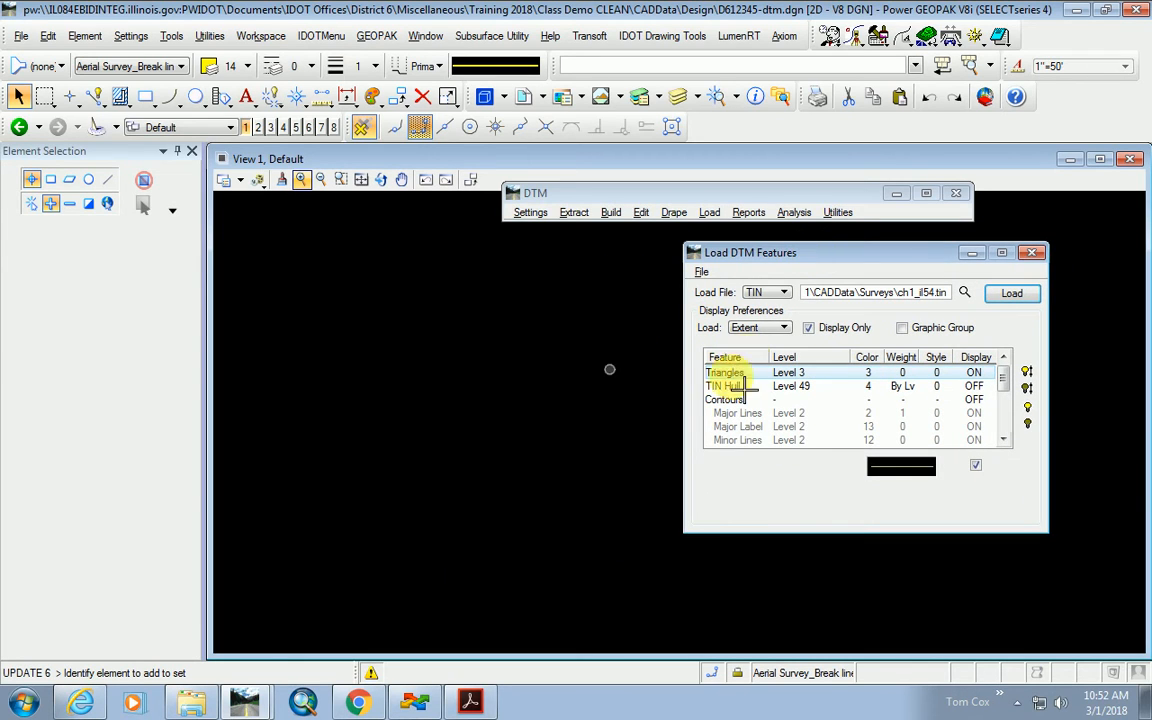
Turn off Display Only and accept the Triangles symbology of Level 3, color 3, style 0 and weight 0.
left_click(808, 329)
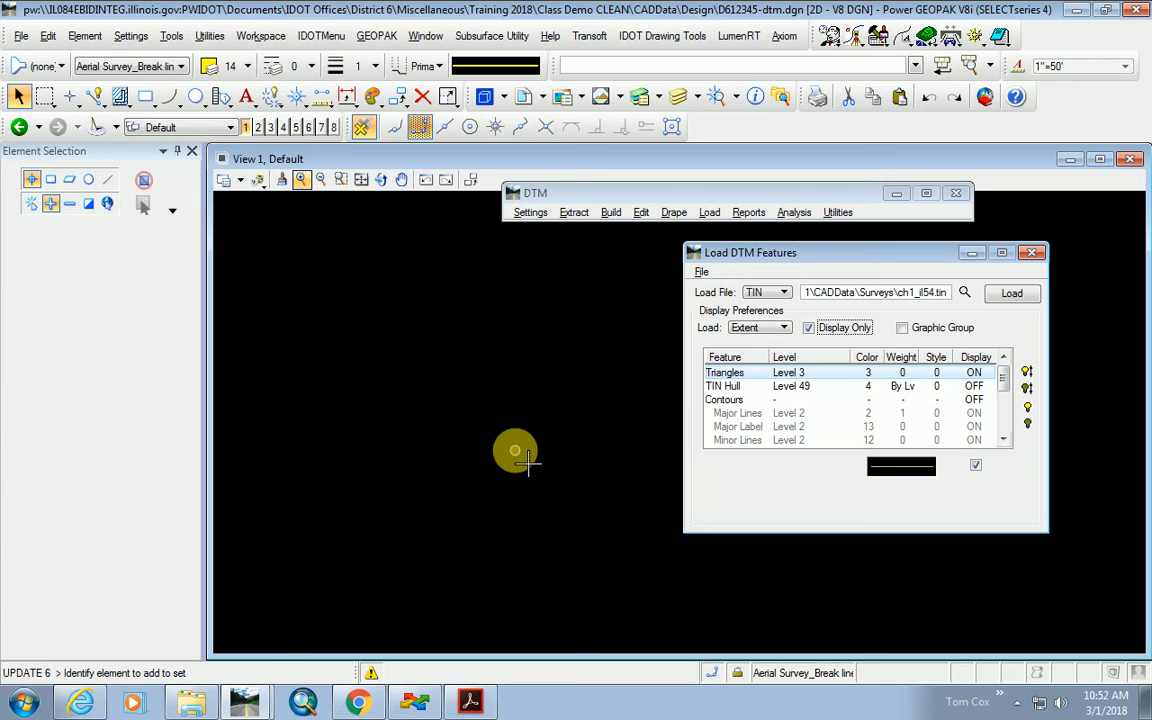
left_click(809, 329)
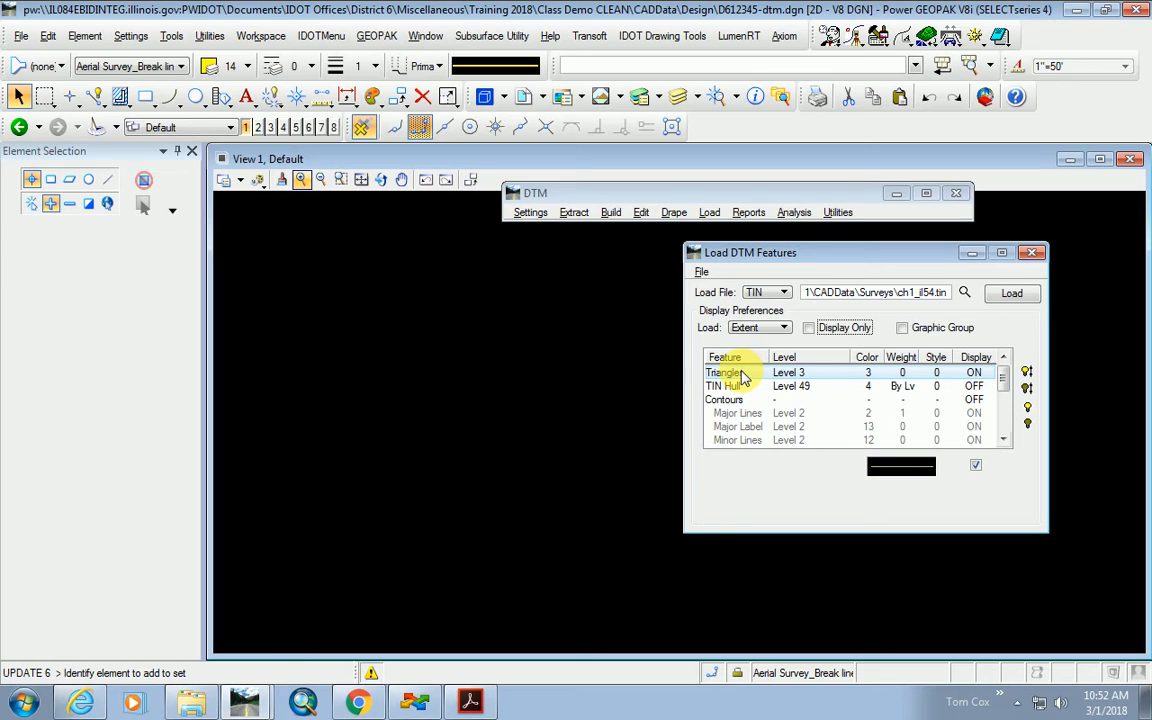
mouse_move(1003, 382)
left_mouse_down()
mouse_move(1008, 417)
mouse_move(1005, 372)
left_mouse_up()
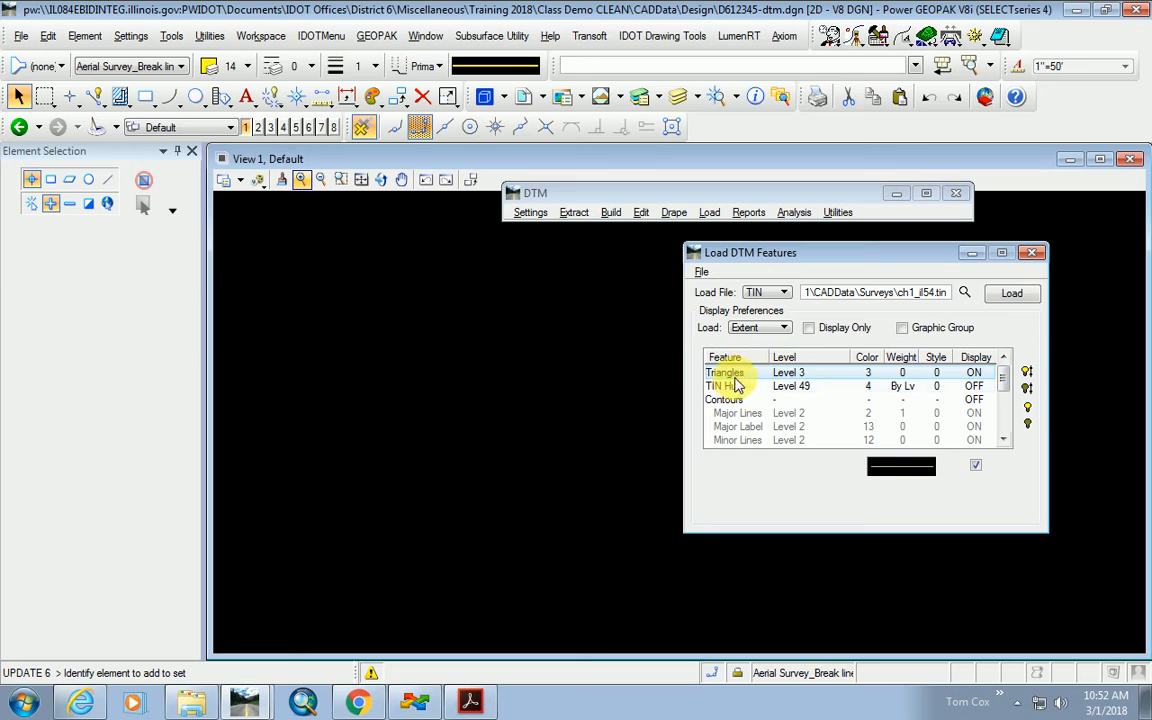
left_click(903, 467)
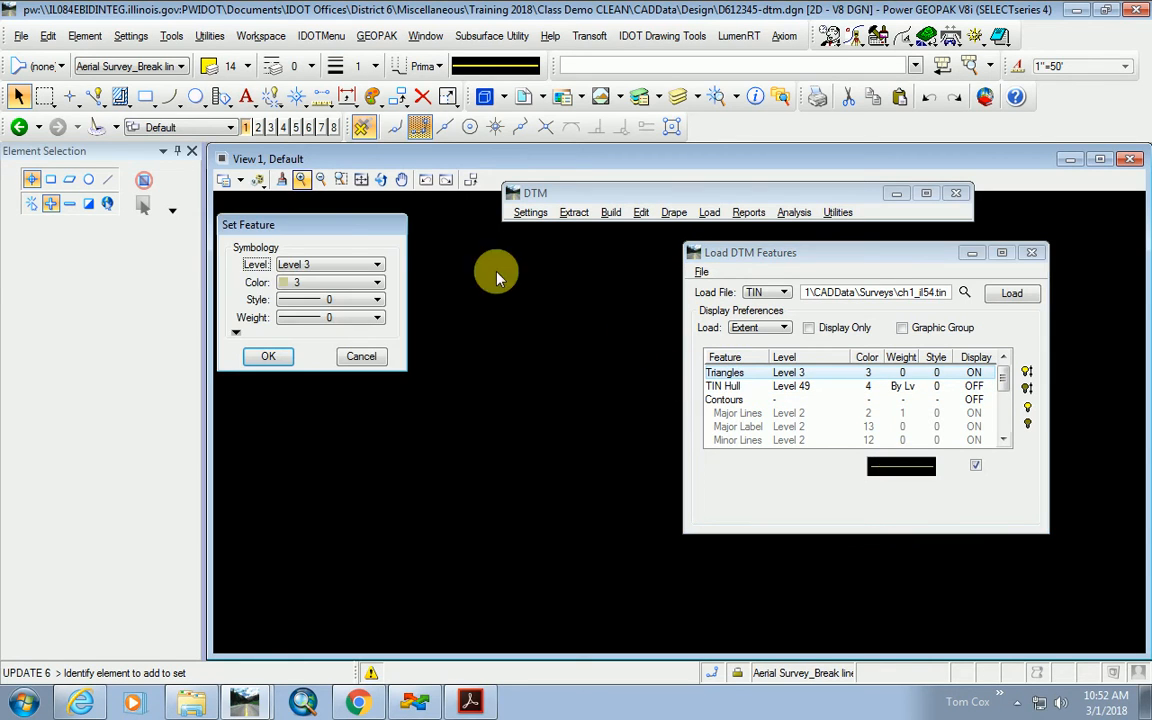
left_click_drag(322, 240, 482, 346)
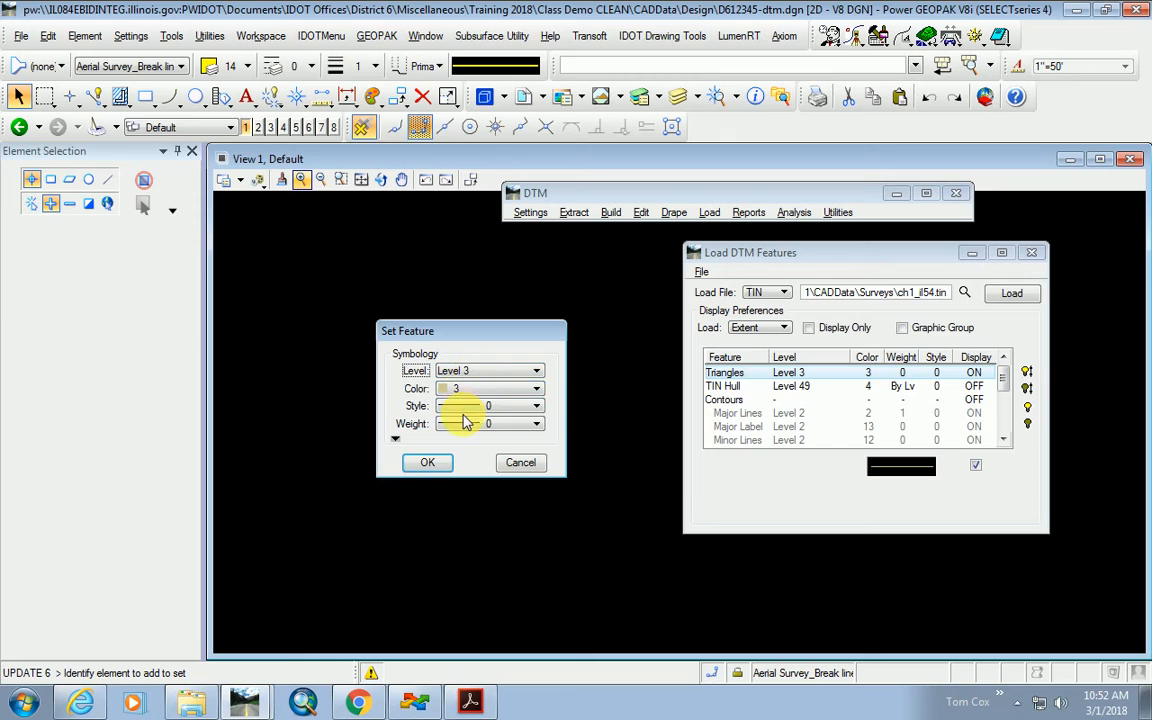
left_click(428, 463)
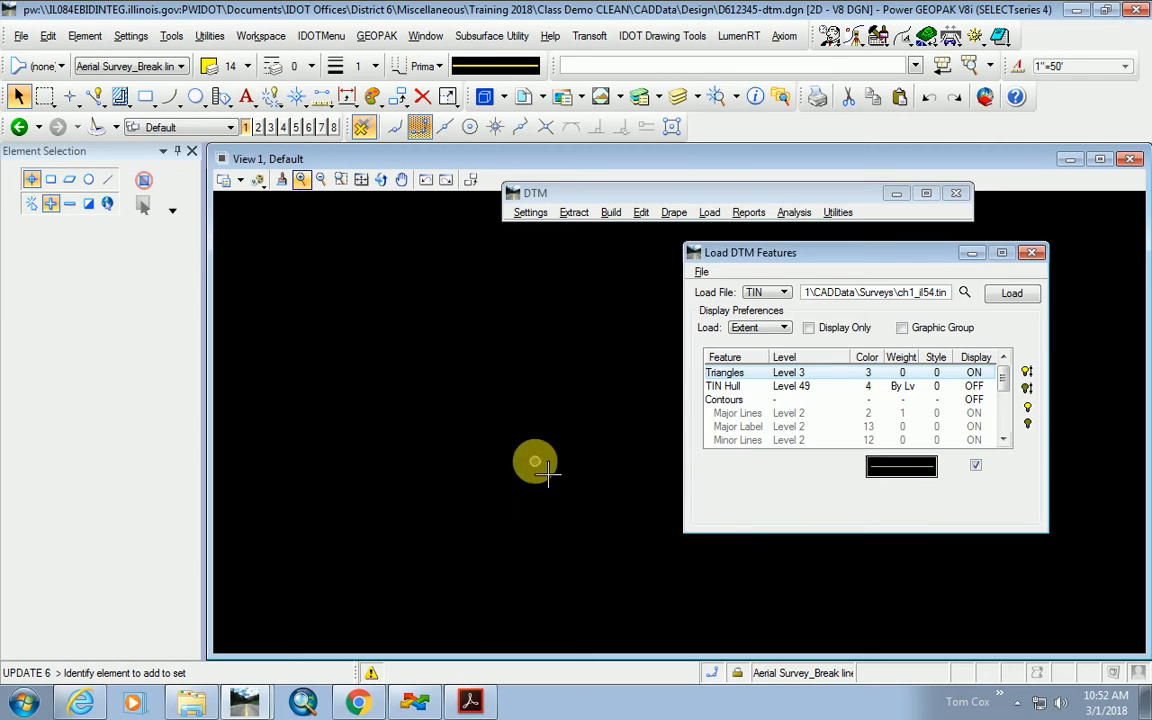
Load the TIN triangles into the drawing, check the level display and inspect the triangles at the road intersection.
left_click(1010, 294)
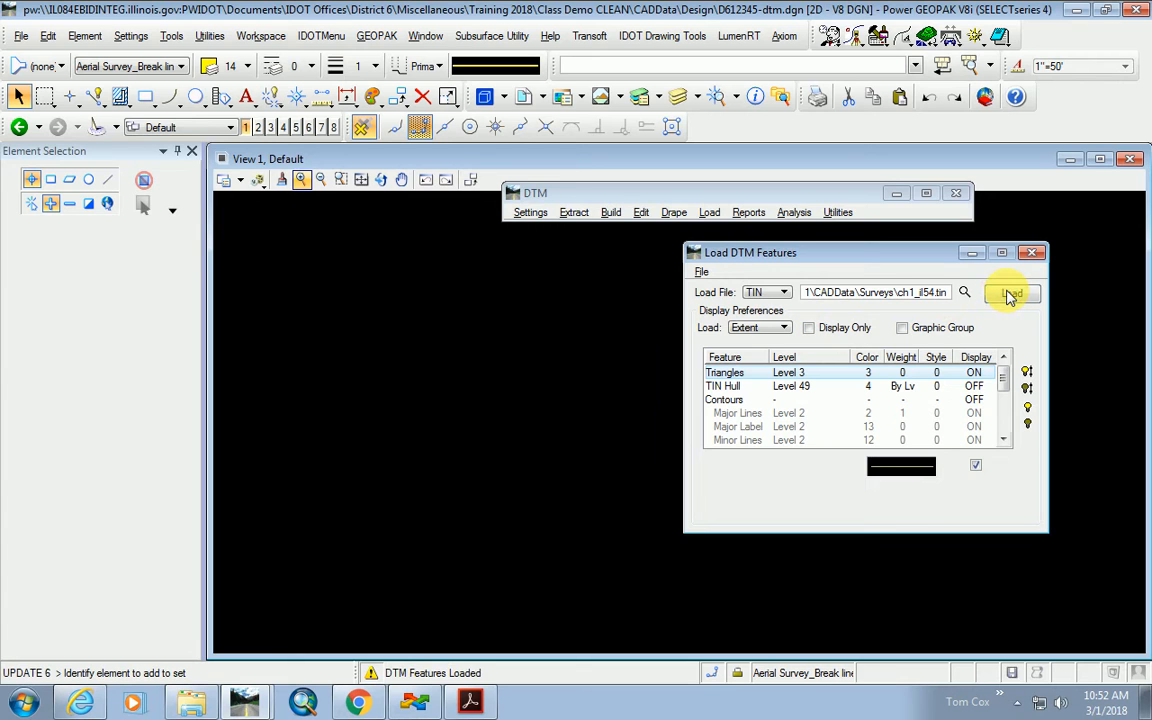
left_click(362, 180)
left_click_drag(777, 263, 823, 554)
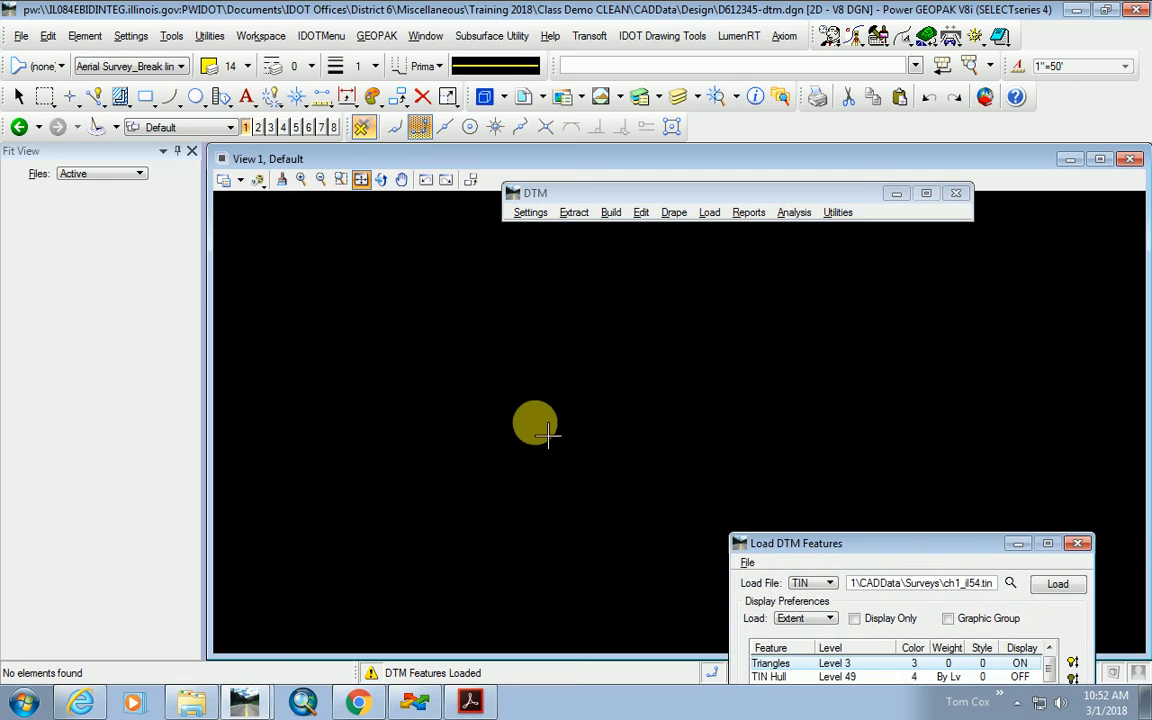
left_click(682, 100)
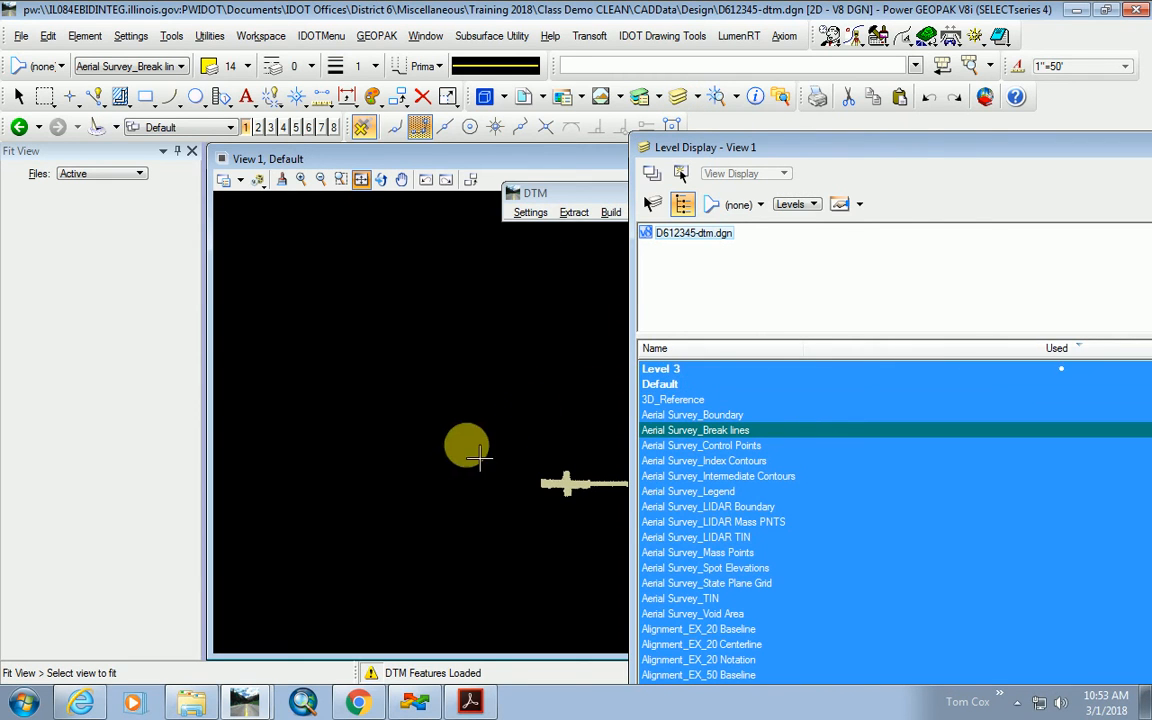
left_click_drag(901, 155, 545, 231)
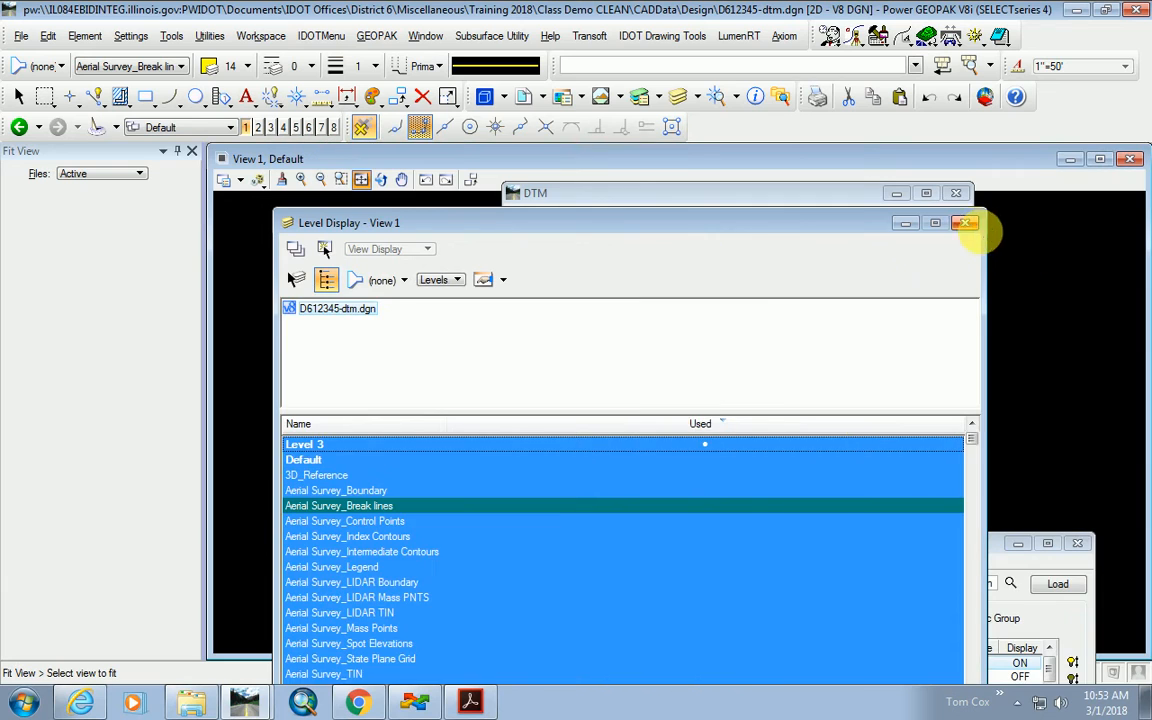
left_click(964, 223)
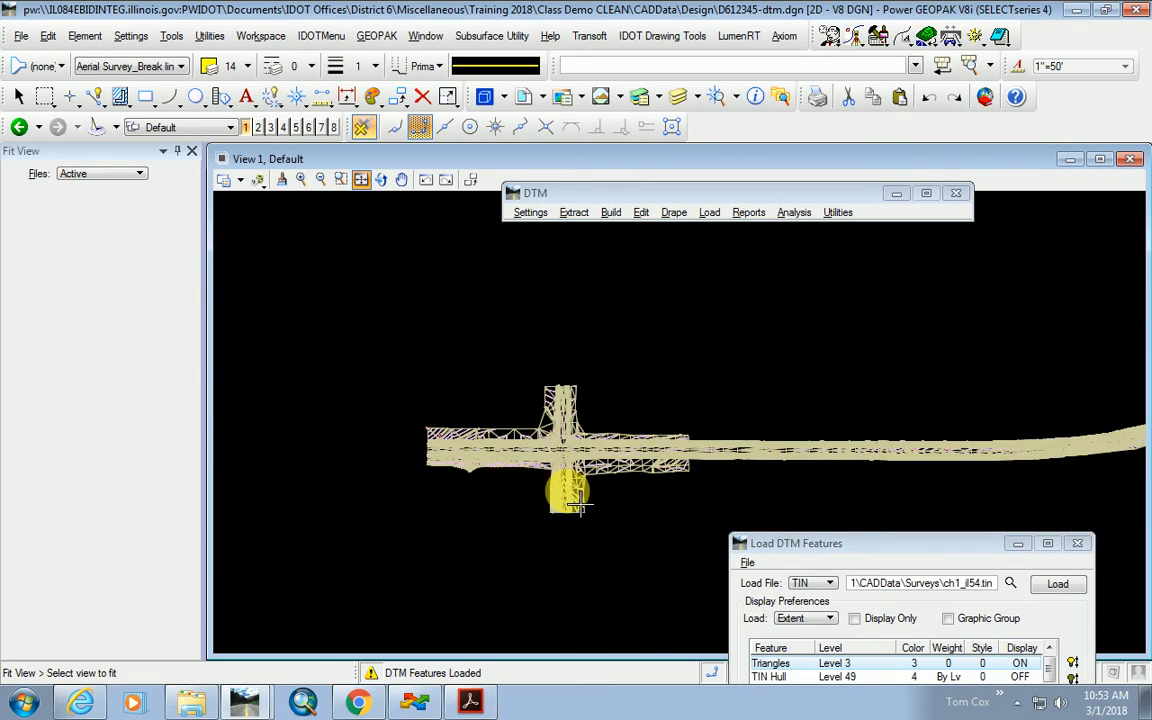
scroll(572, 470, "up", 3)
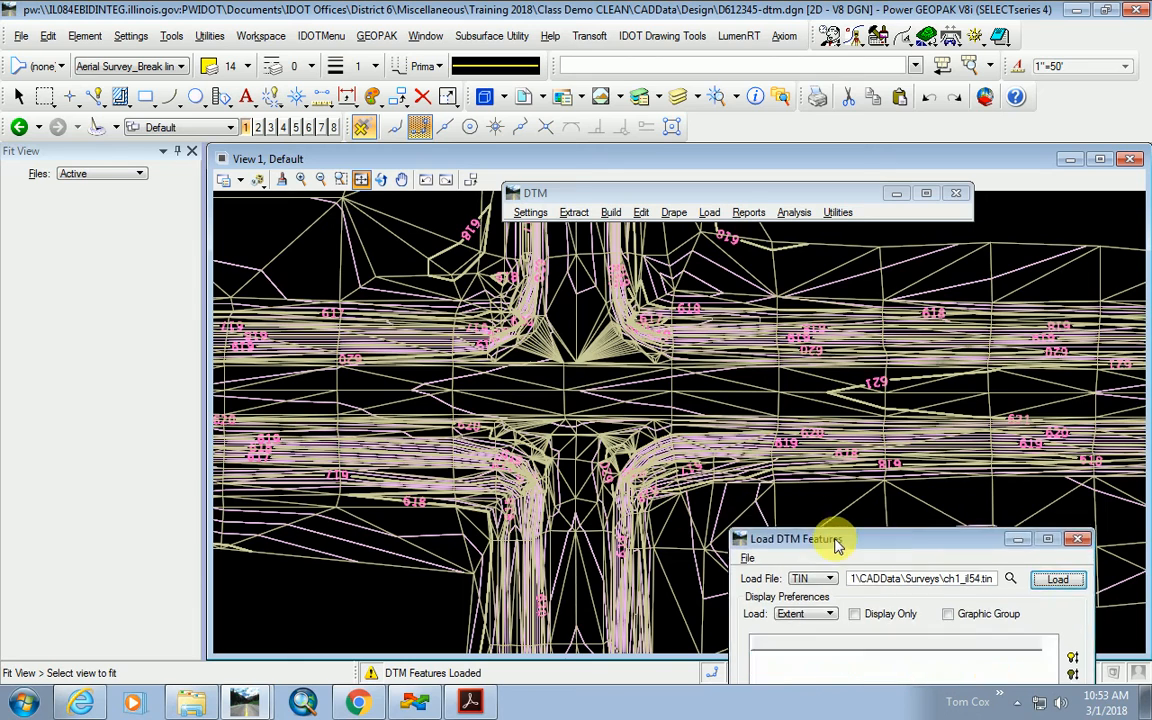
left_click_drag(837, 548, 787, 256)
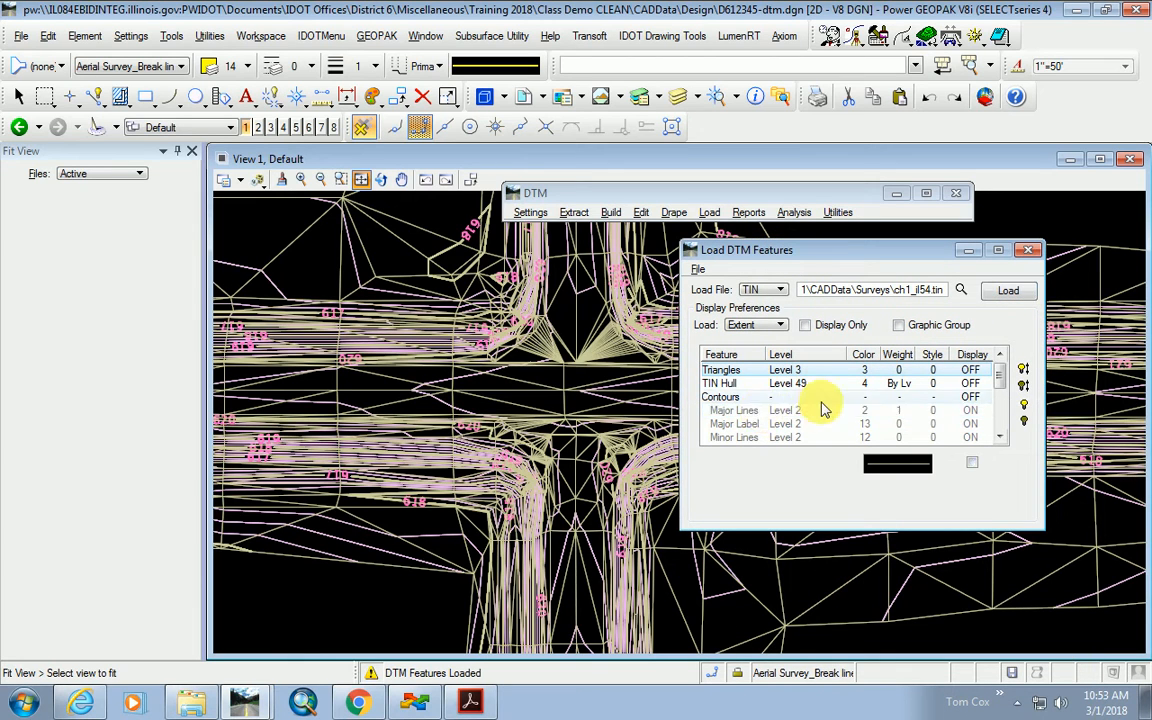
Select all the elements in the drawing and delete them to clear the loaded DTM features.
double_click(750, 398)
double_click(750, 398)
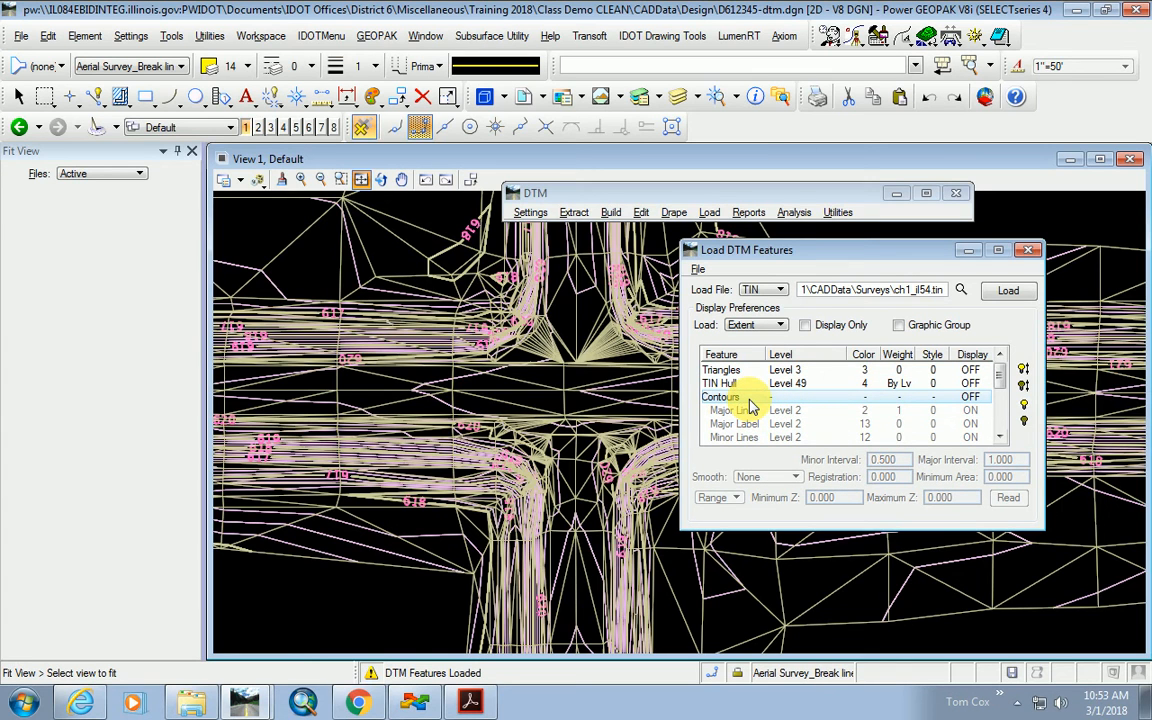
right_click(553, 462)
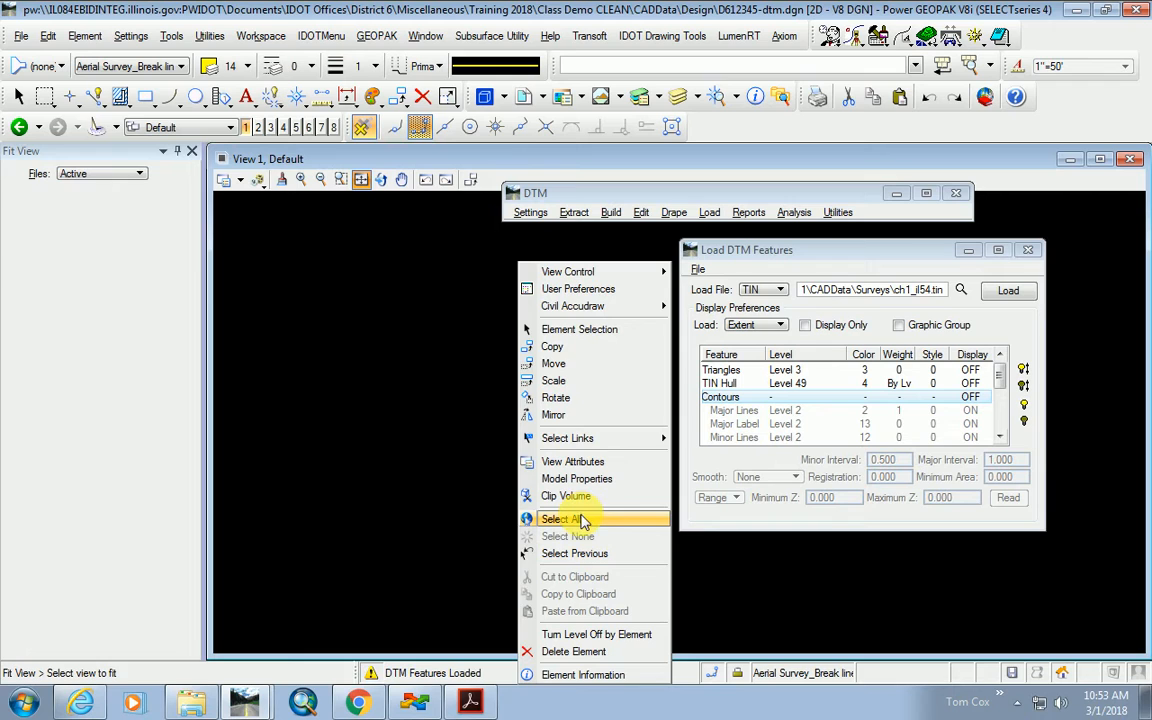
left_click(583, 519)
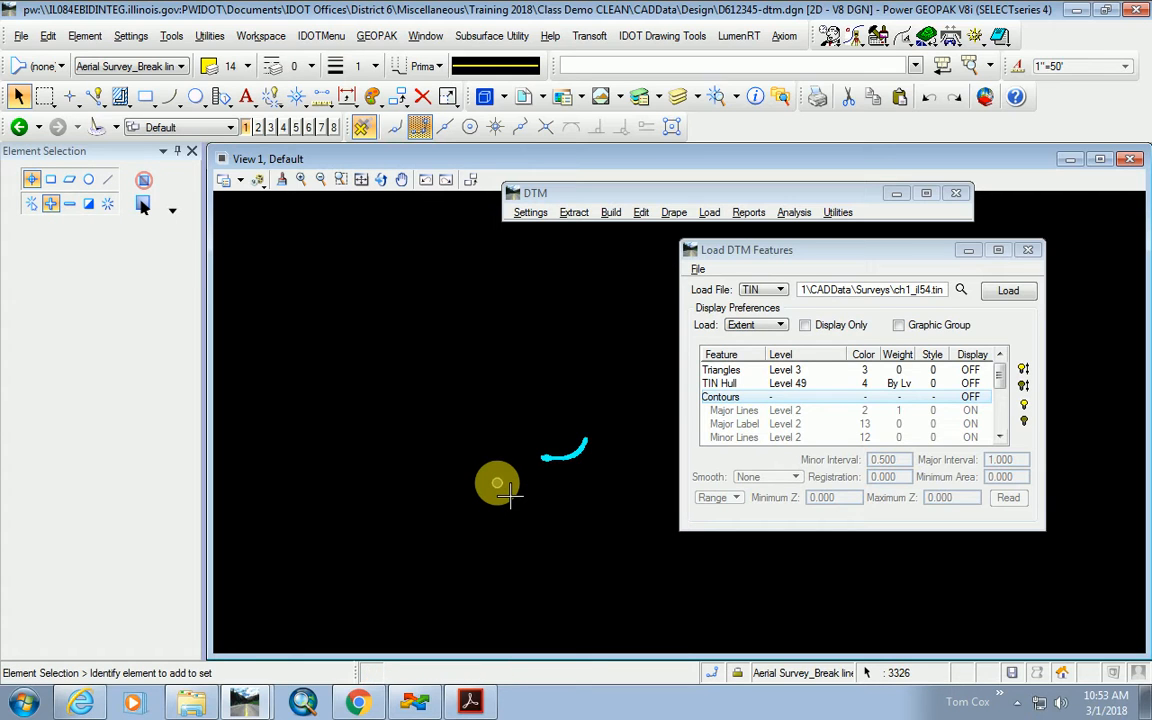
key("Delete")
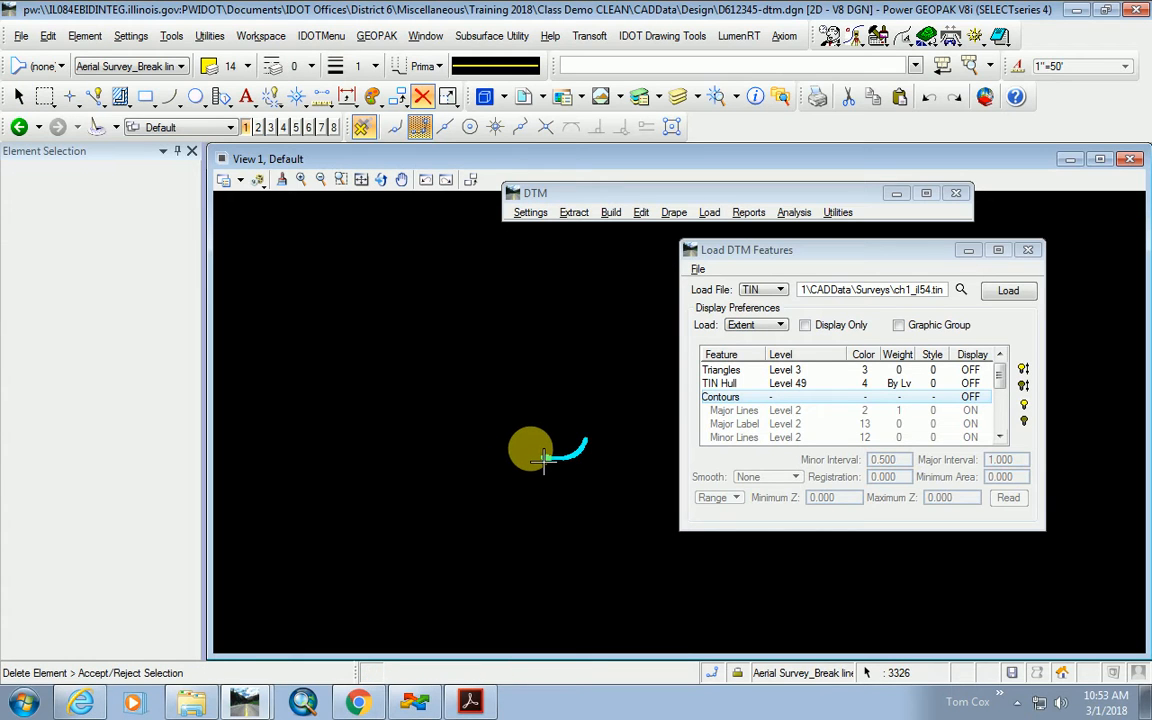
left_click(421, 96)
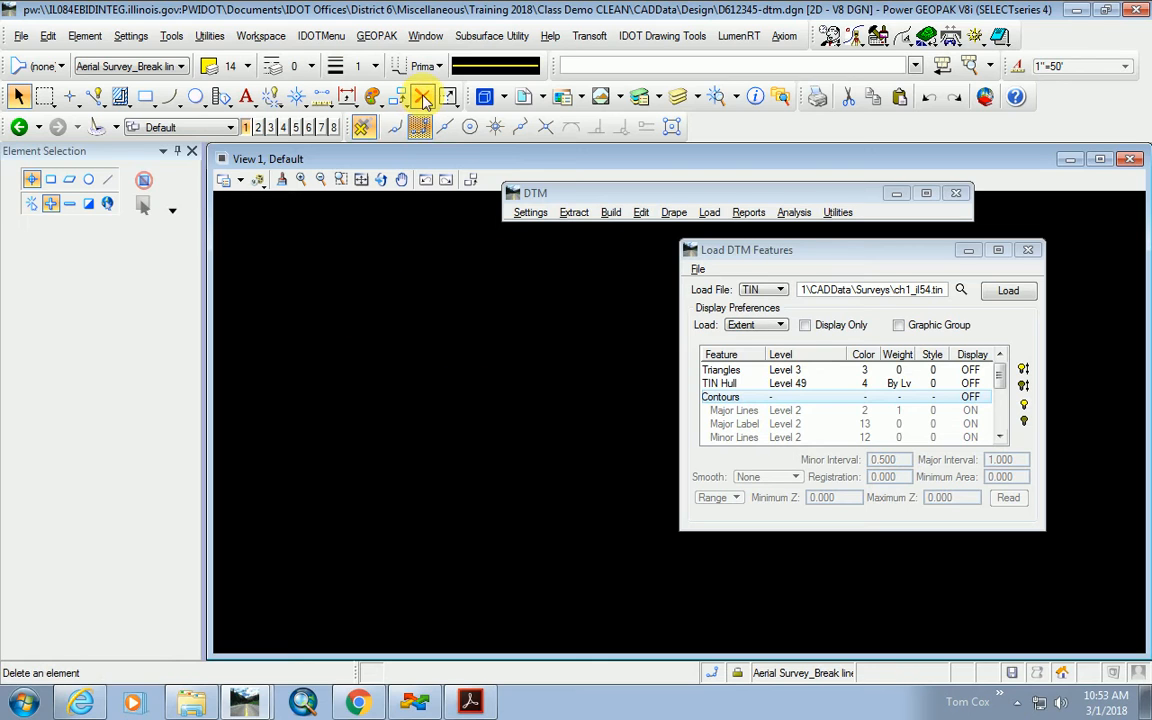
Load only the Triangles feature from ch1_il54.tin into the drawing and inspect the triangles at the road intersection.
left_click(728, 371)
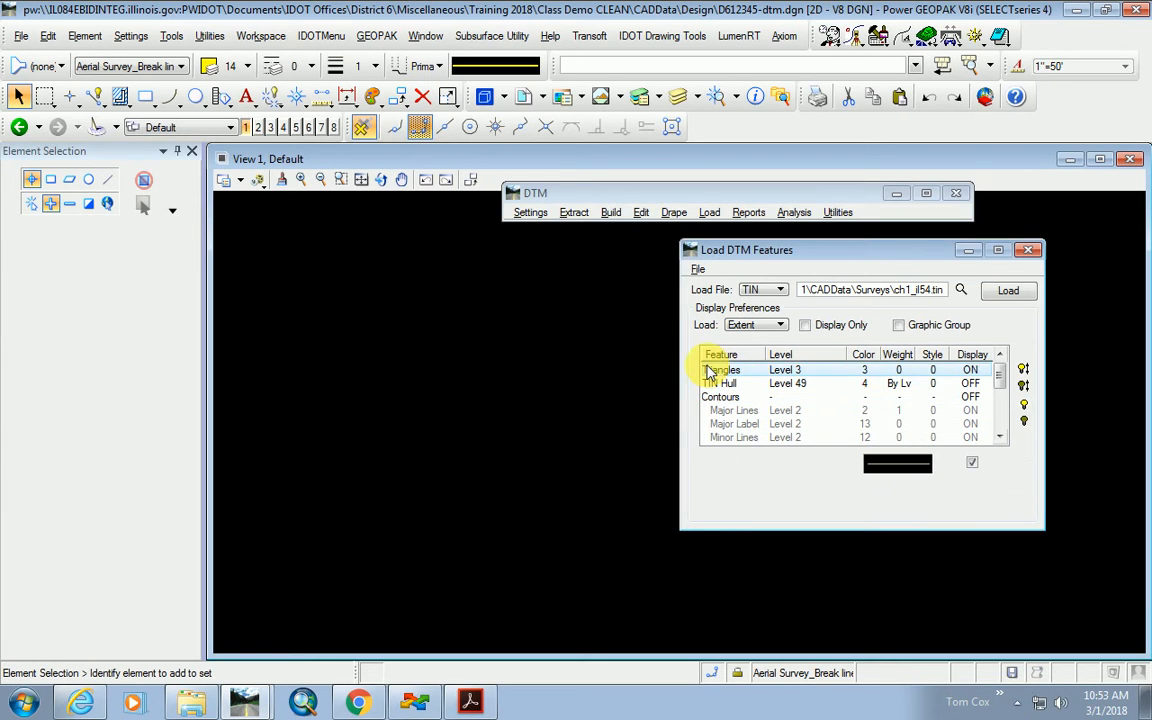
left_click(1008, 291)
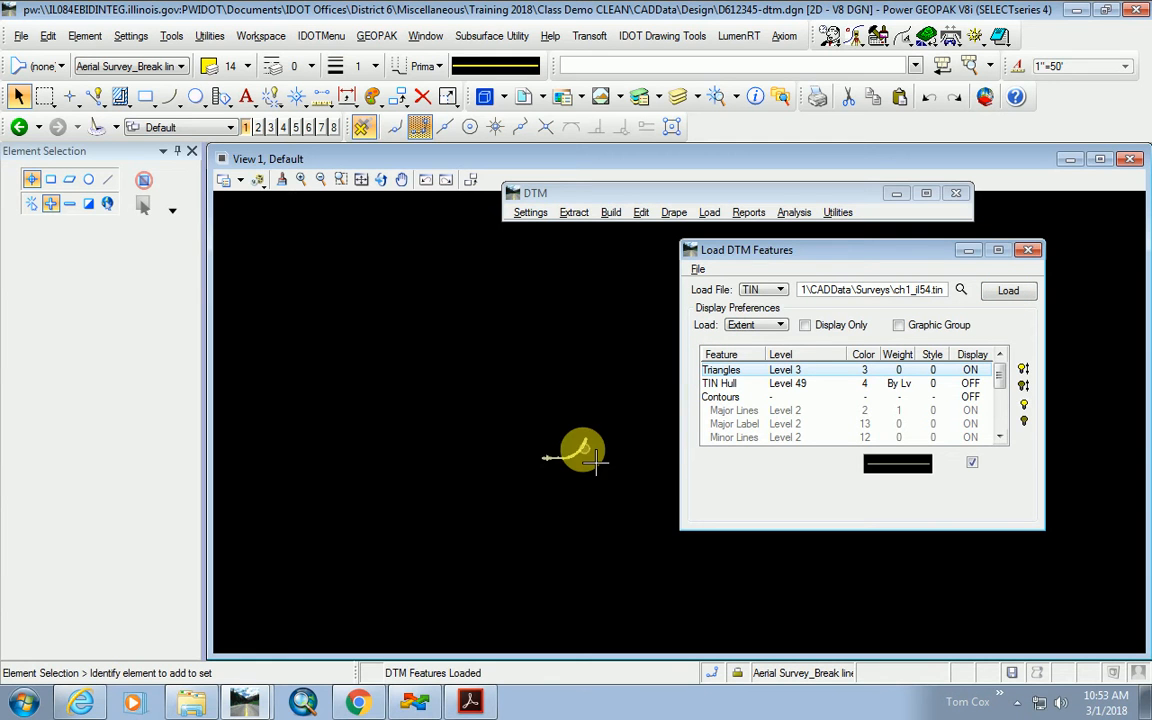
scroll(494, 470, "up", 5)
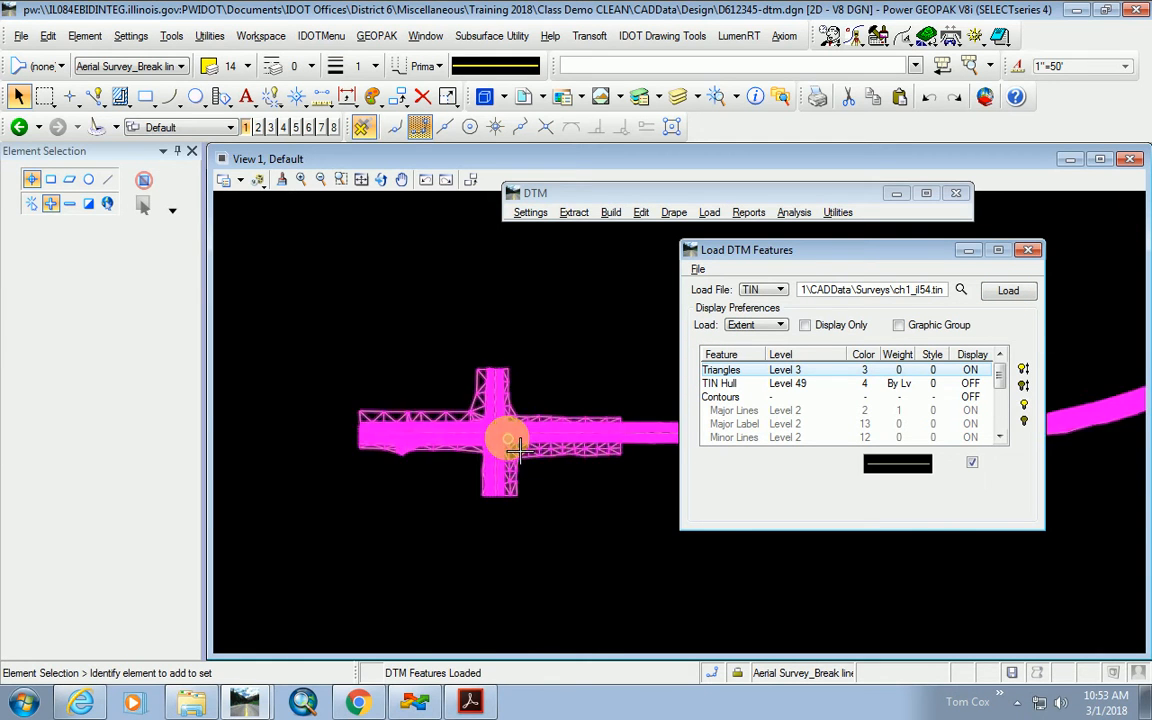
left_click_drag(901, 258, 973, 613)
scroll(841, 514, "down", 2)
scroll(627, 492, "up", 4)
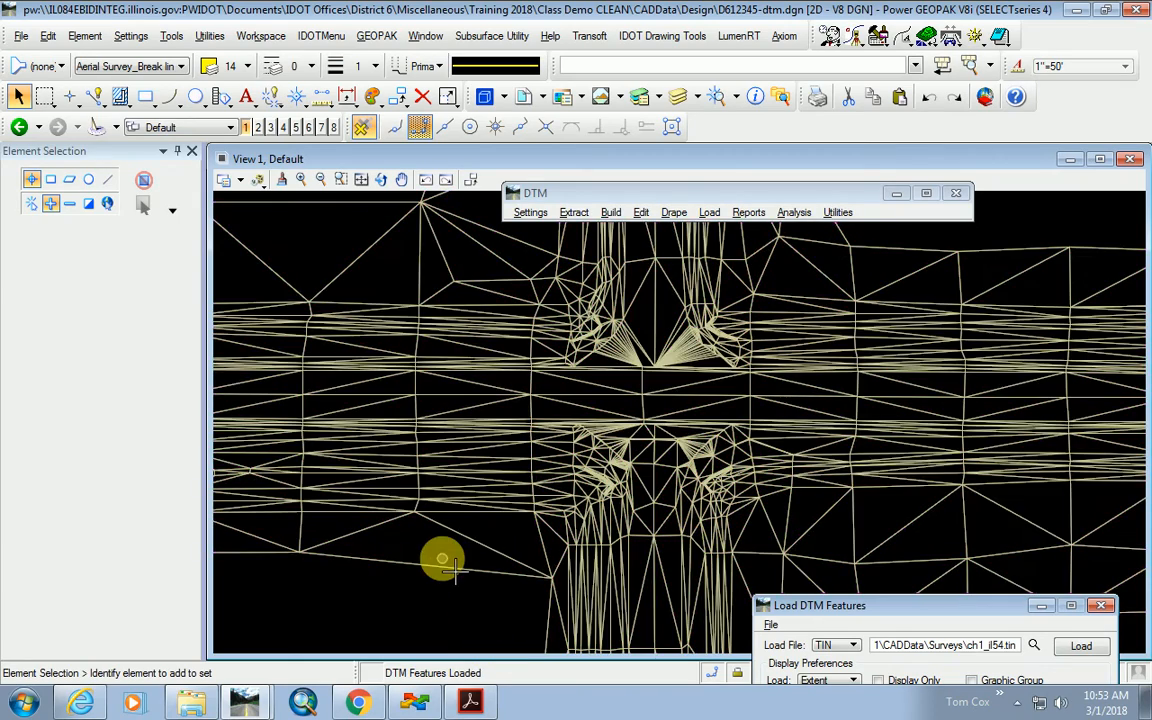
Attach D612345-image.dgn from the Design folder as a Coincident - World reference and move the References dialog clear of the intersection.
left_click(527, 100)
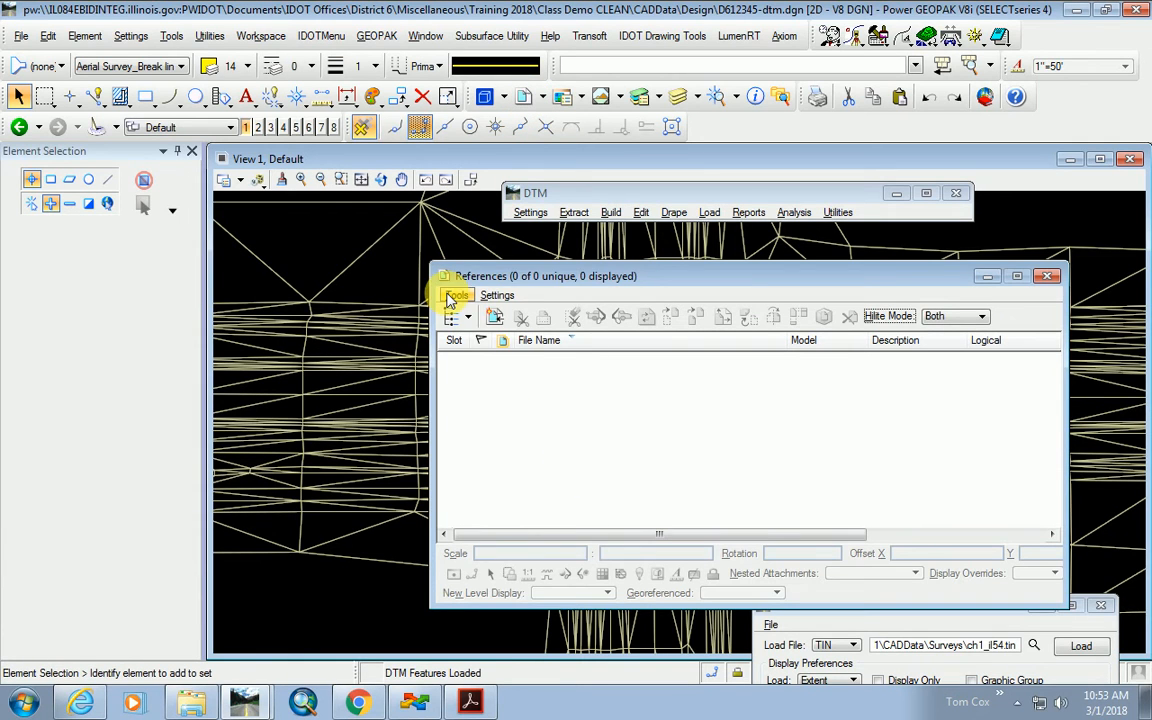
left_click(455, 296)
left_click(455, 293)
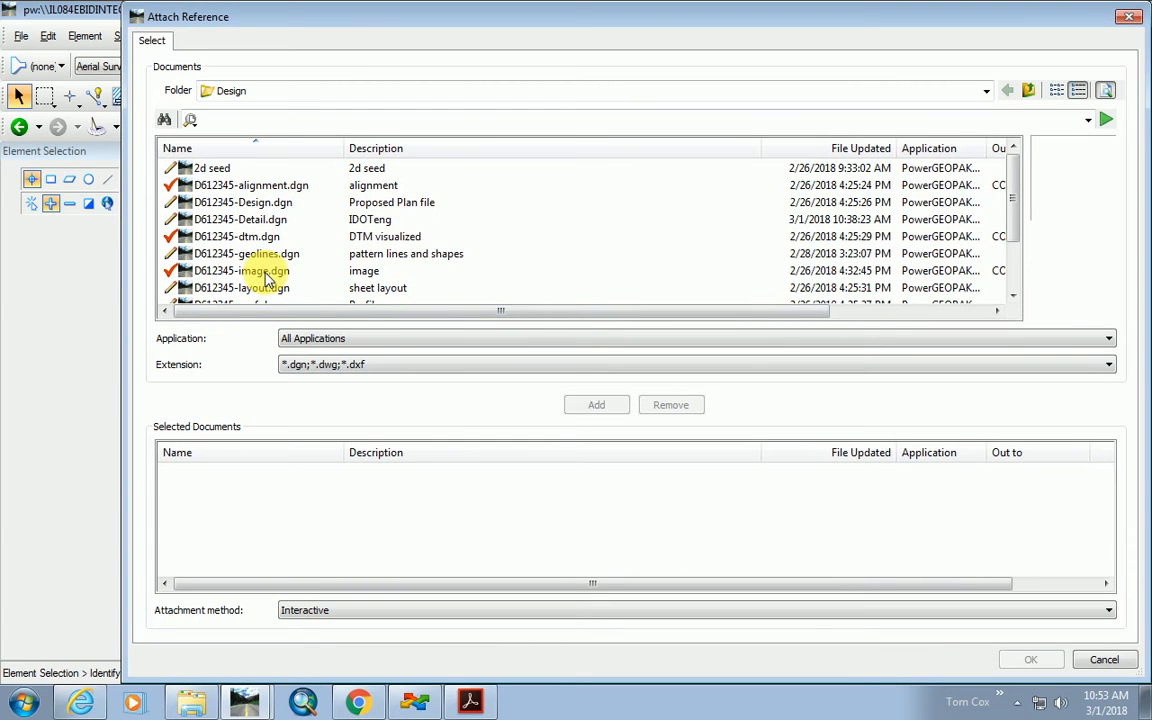
double_click(265, 272)
left_click(1030, 659)
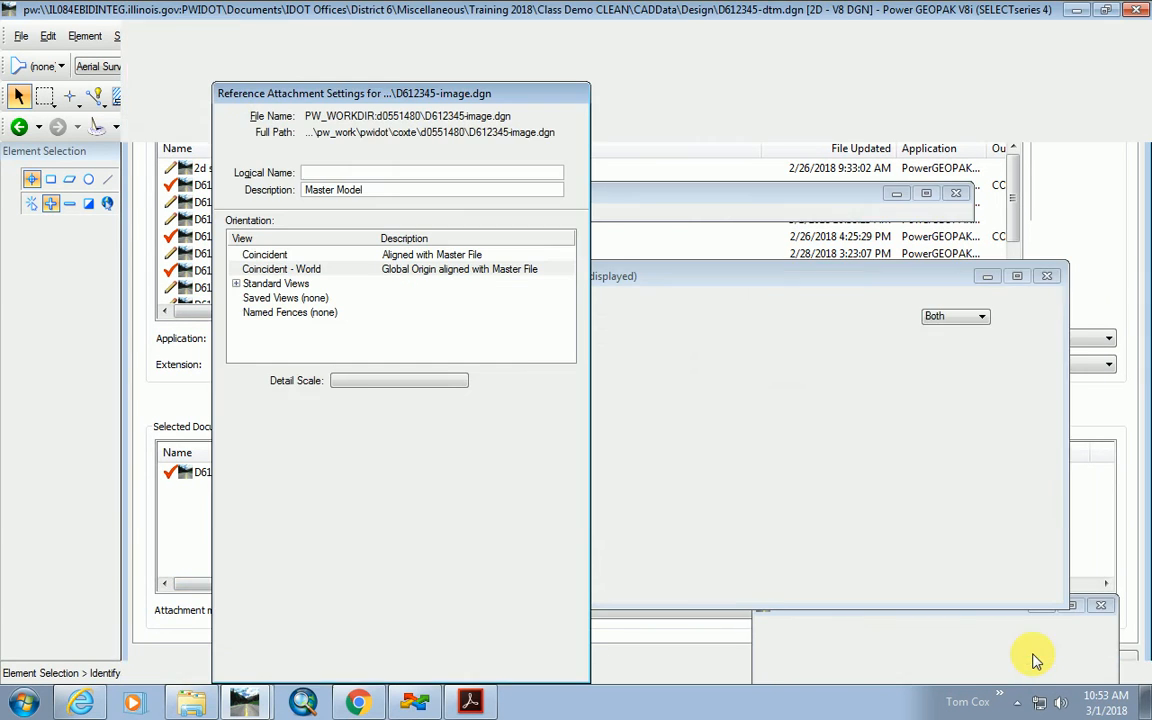
left_click(370, 666)
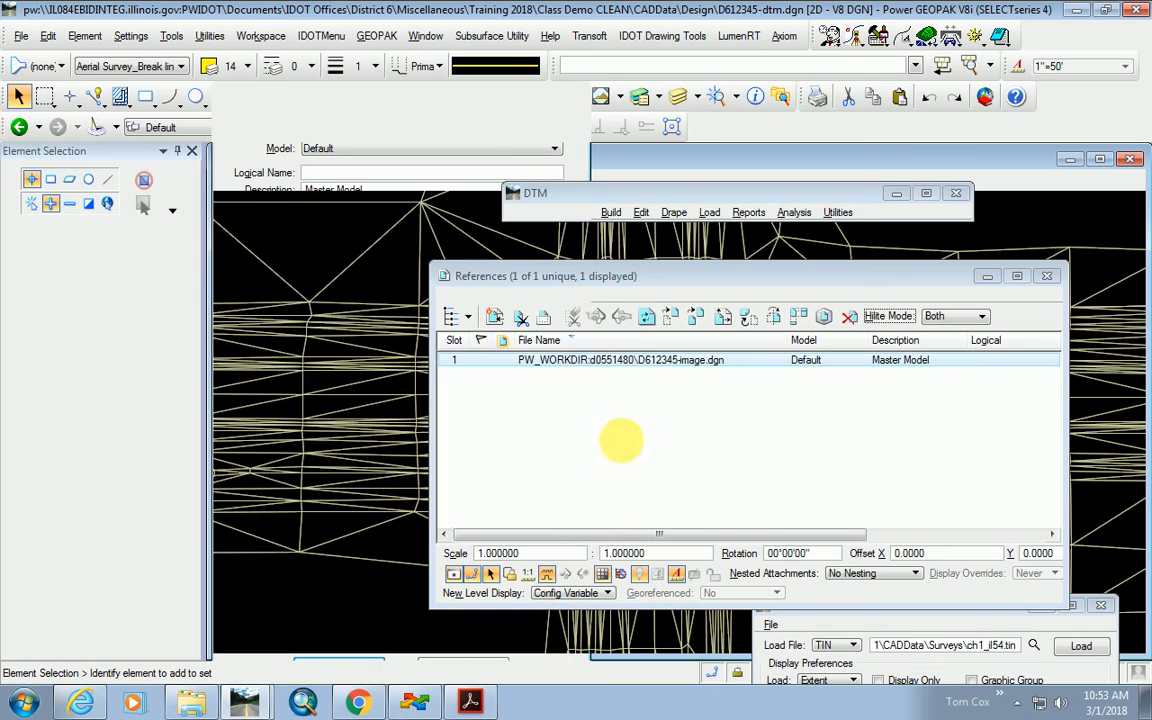
left_click_drag(625, 280, 786, 597)
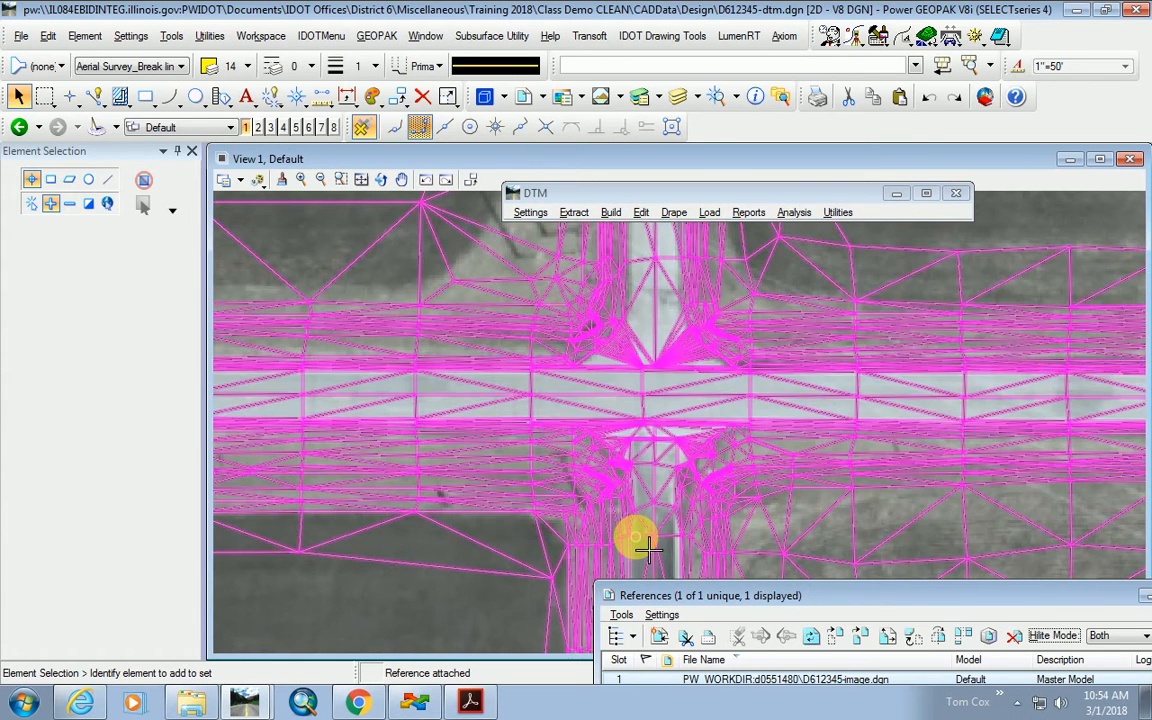
Select all the TIN triangles and change their color to 2 (red) so they stand out against the aerial image.
scroll(493, 385, "down", 4)
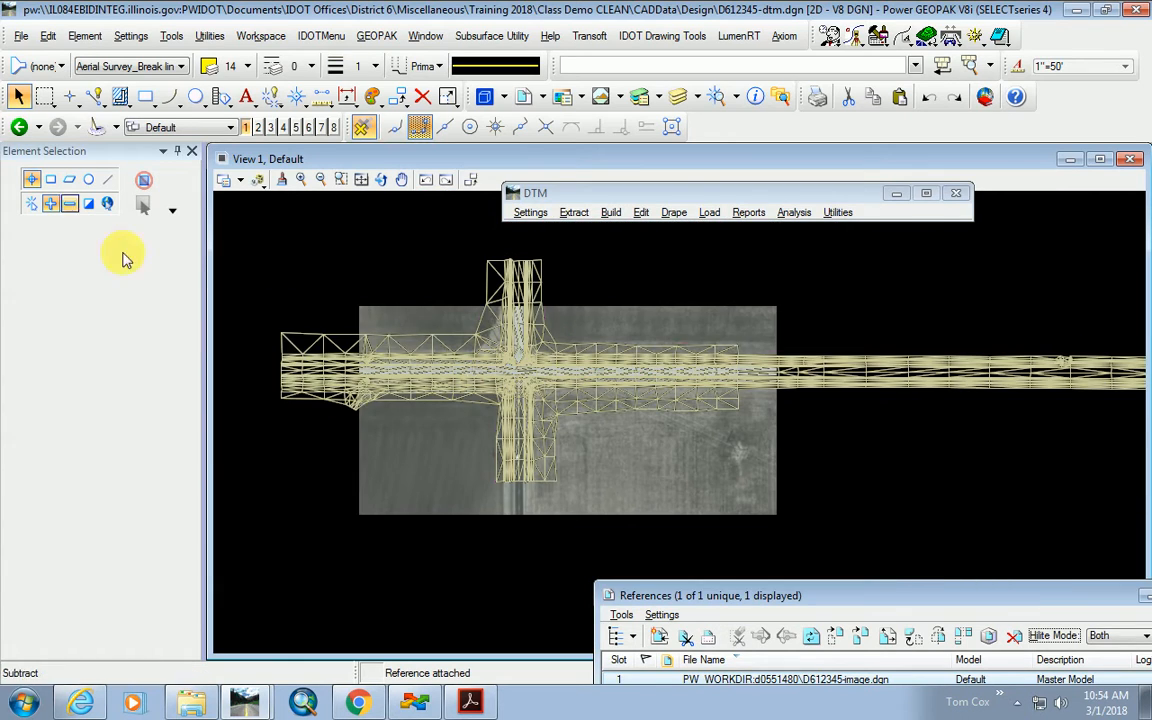
left_click(19, 126)
scroll(400, 410, "down", 3)
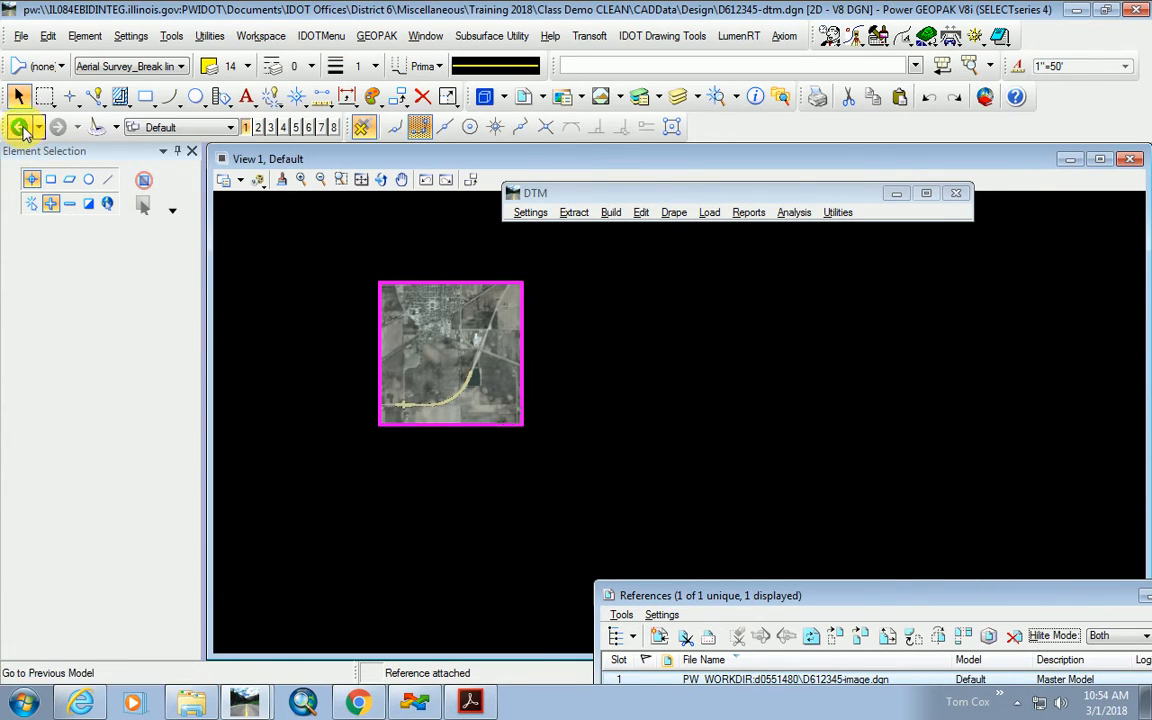
left_click_drag(325, 334, 414, 409)
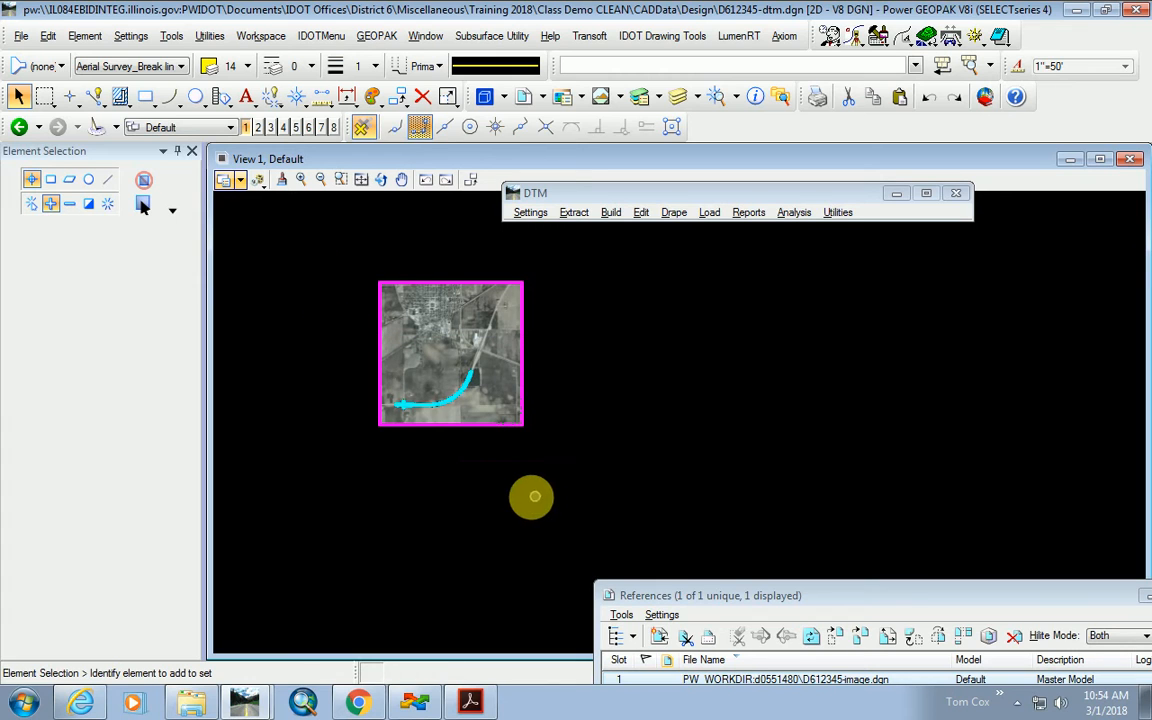
left_click(238, 69)
left_click(245, 148)
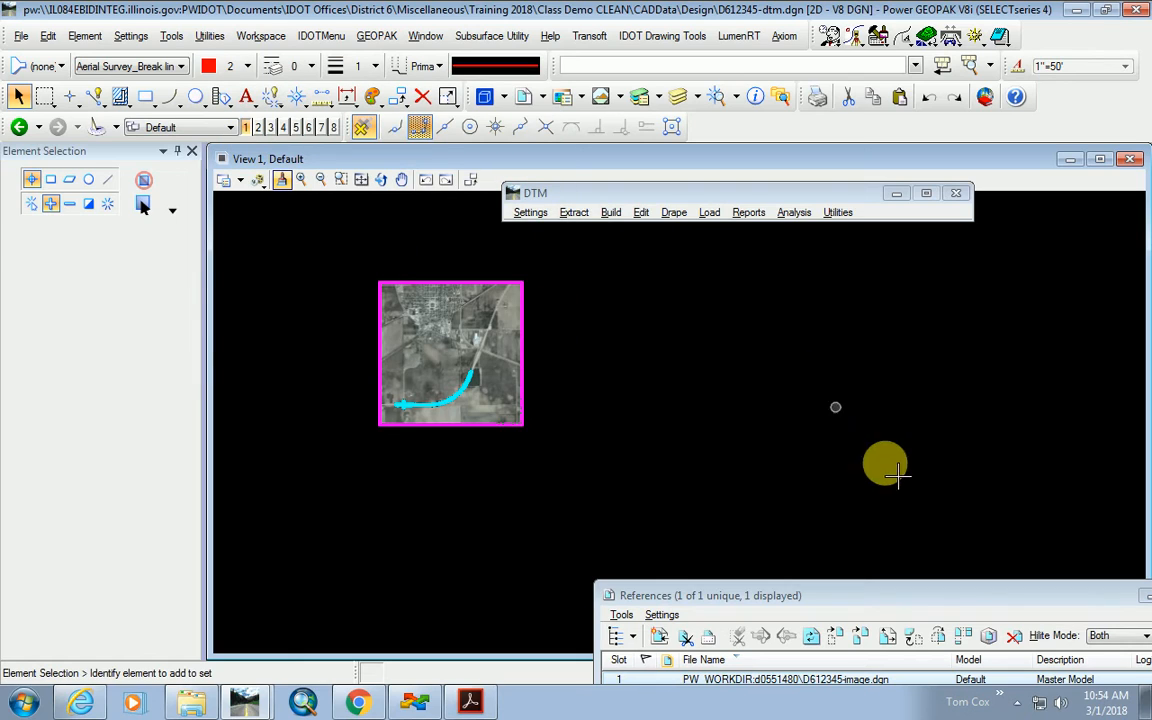
scroll(386, 399, "up", 6)
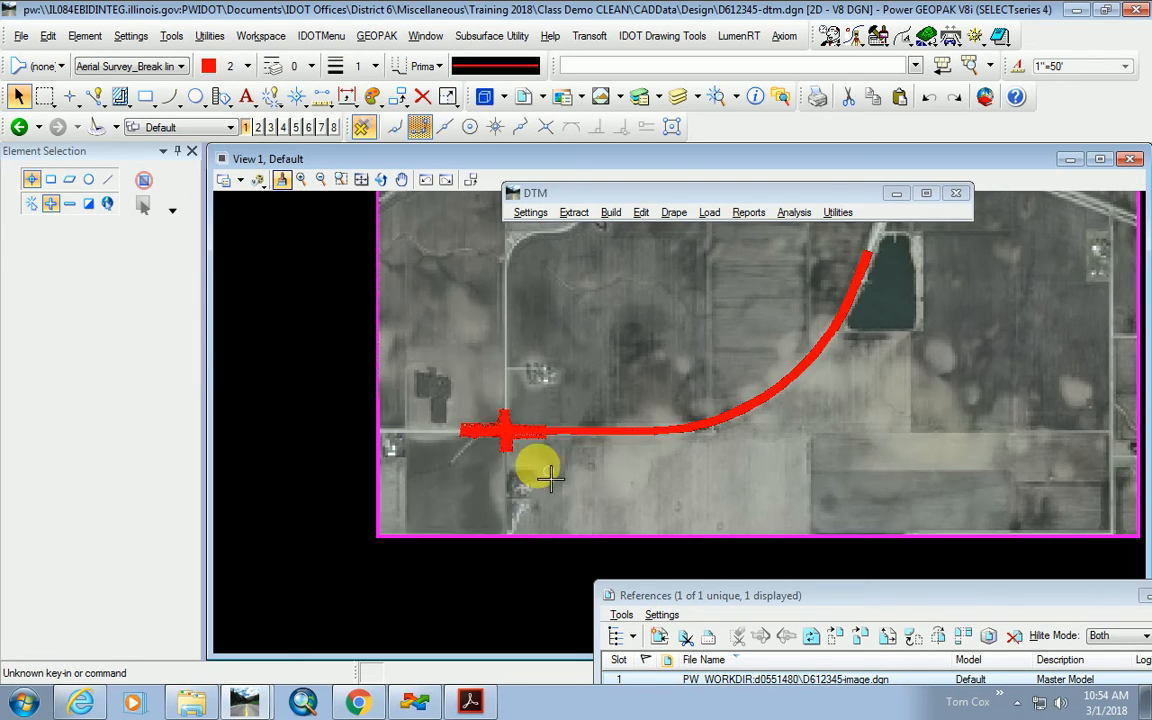
Examine how the red triangles and their shared vertices line up with the roads on the aerial image.
scroll(578, 368, "up", 4)
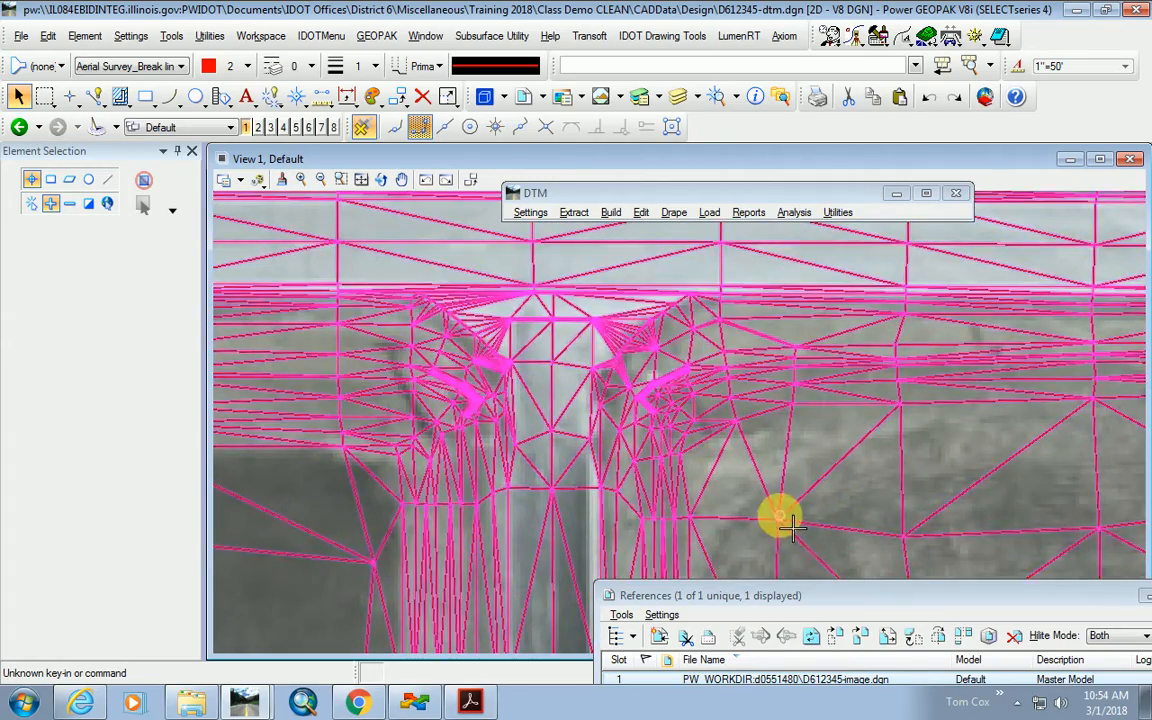
scroll(779, 514, "up", 2)
scroll(790, 535, "up", 3)
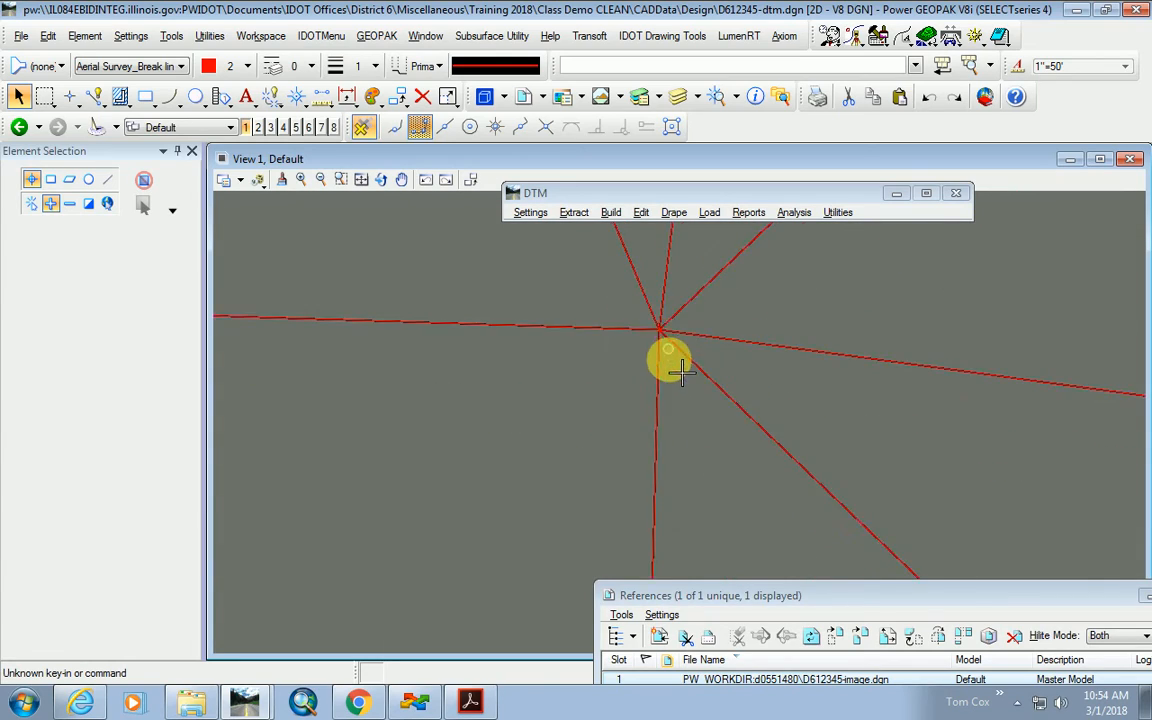
scroll(686, 385, "down", 3)
scroll(683, 386, "down", 3)
scroll(668, 430, "up", 2)
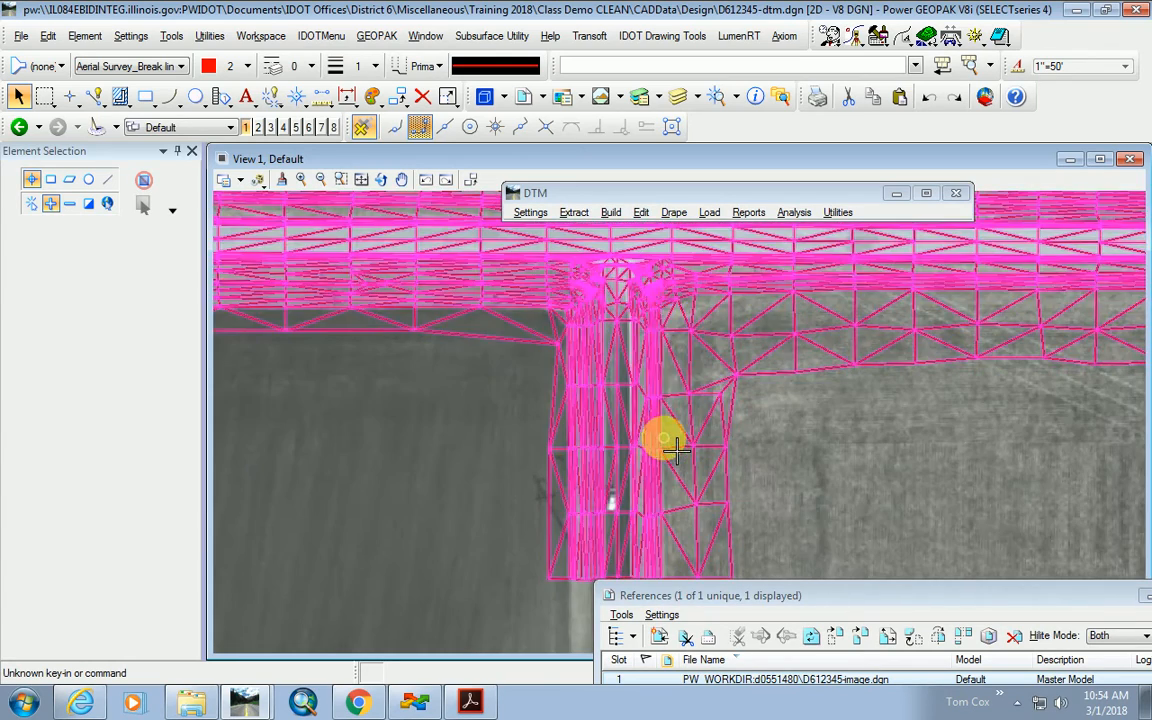
scroll(665, 365, "down", 2)
scroll(670, 320, "up", 2)
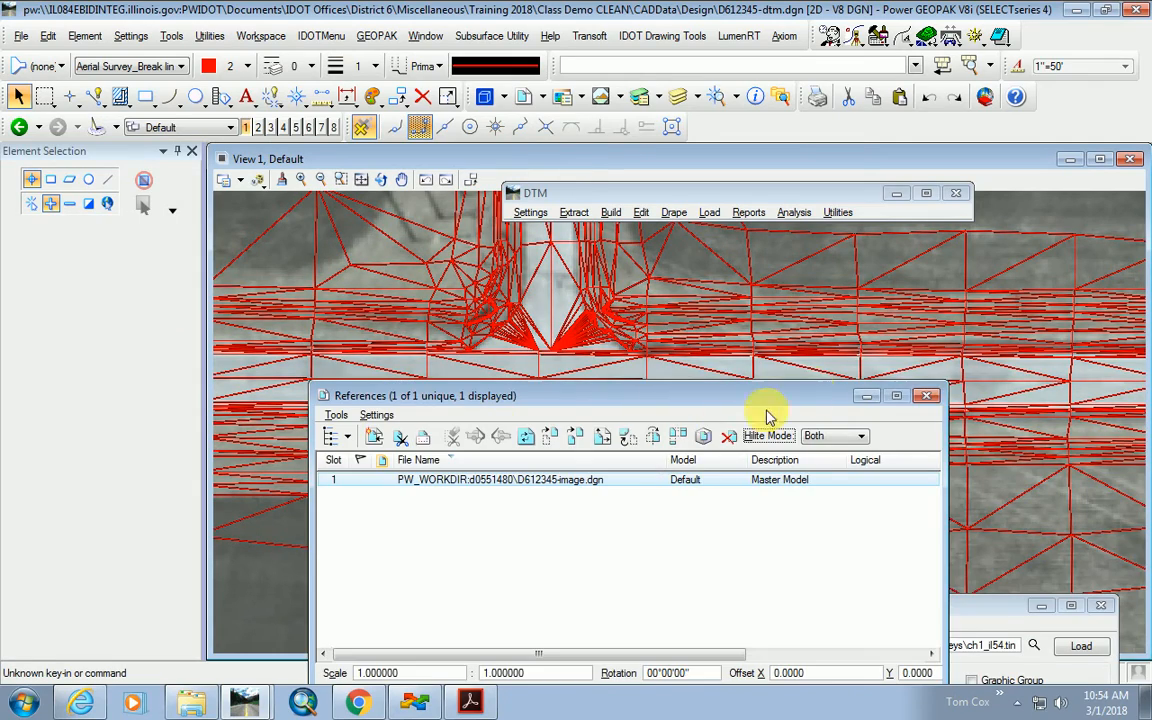
Attach the existing topo file esurveyga.dgn from the Surveys folder as a Coincident - World reference at 1"=50' detail scale.
left_click(929, 396)
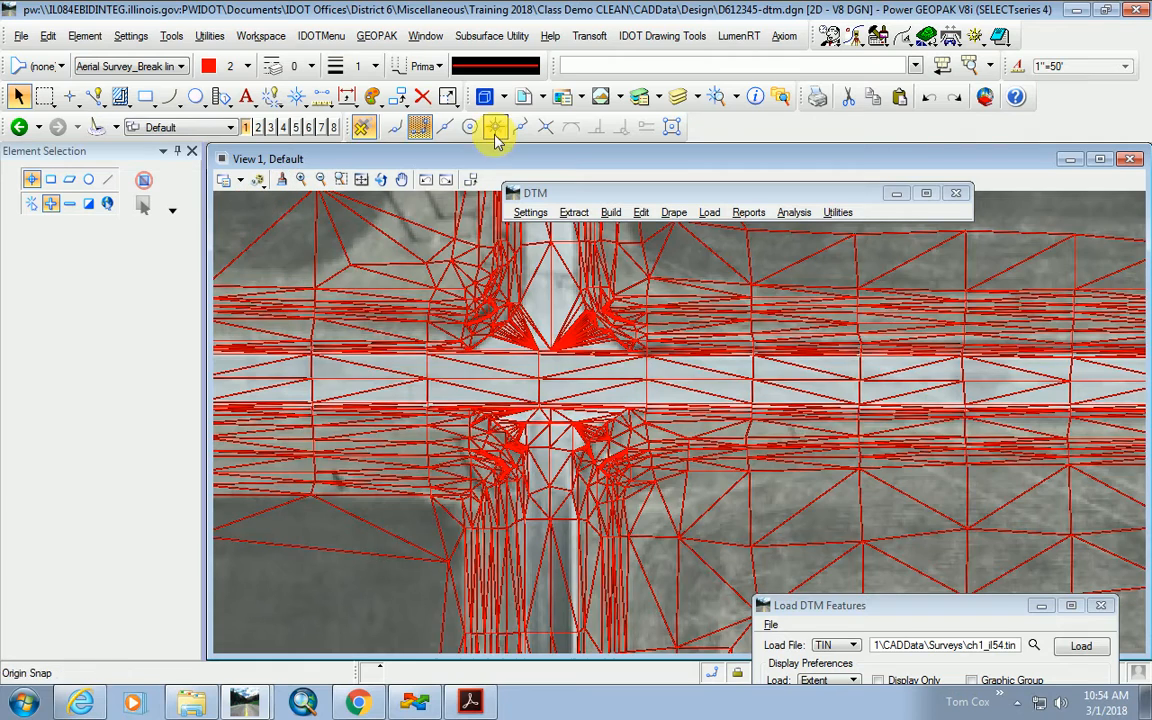
left_click(521, 102)
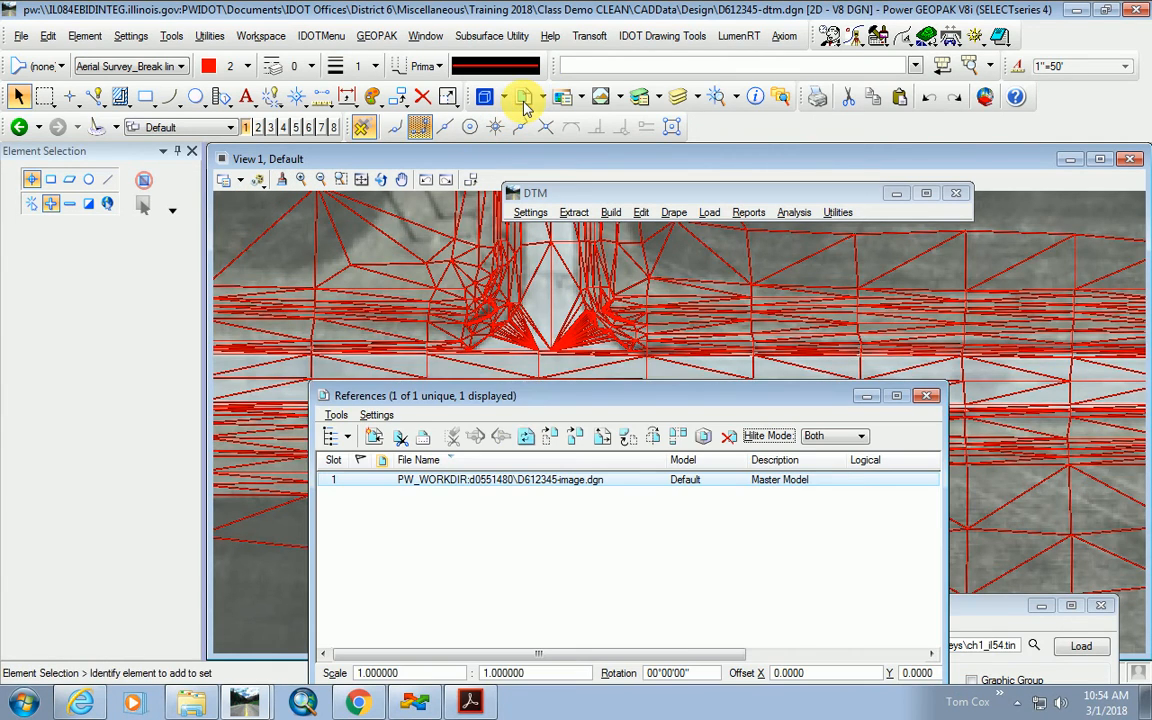
left_click(332, 415)
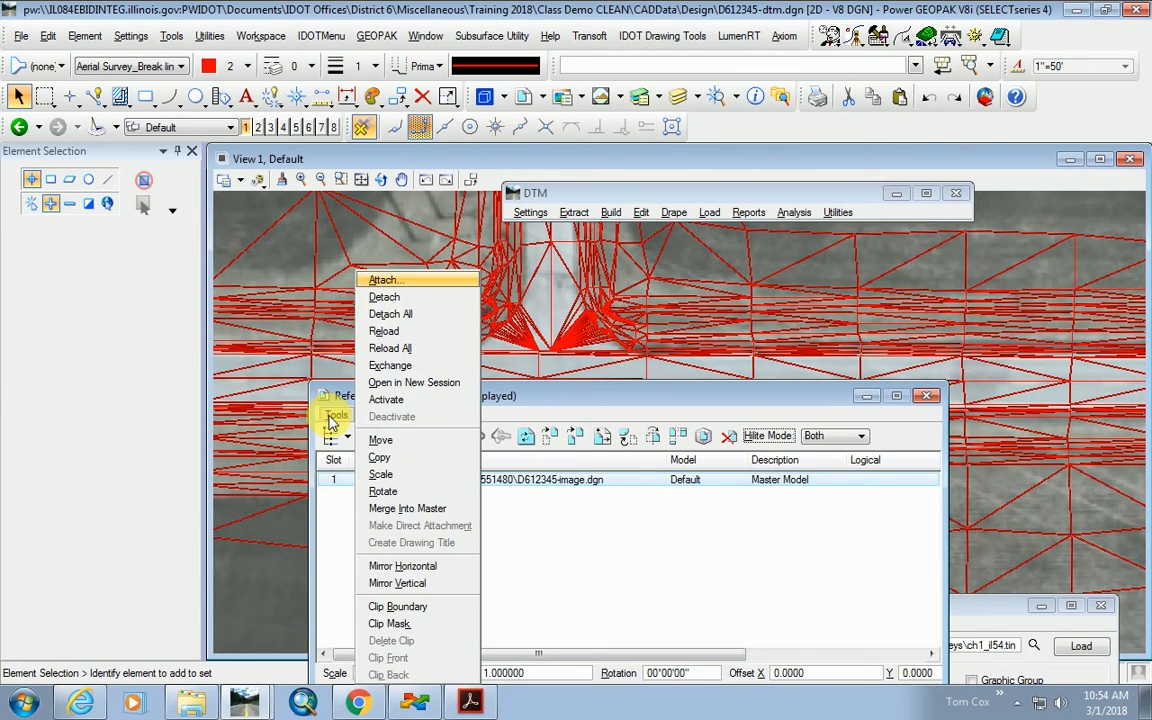
left_click(384, 282)
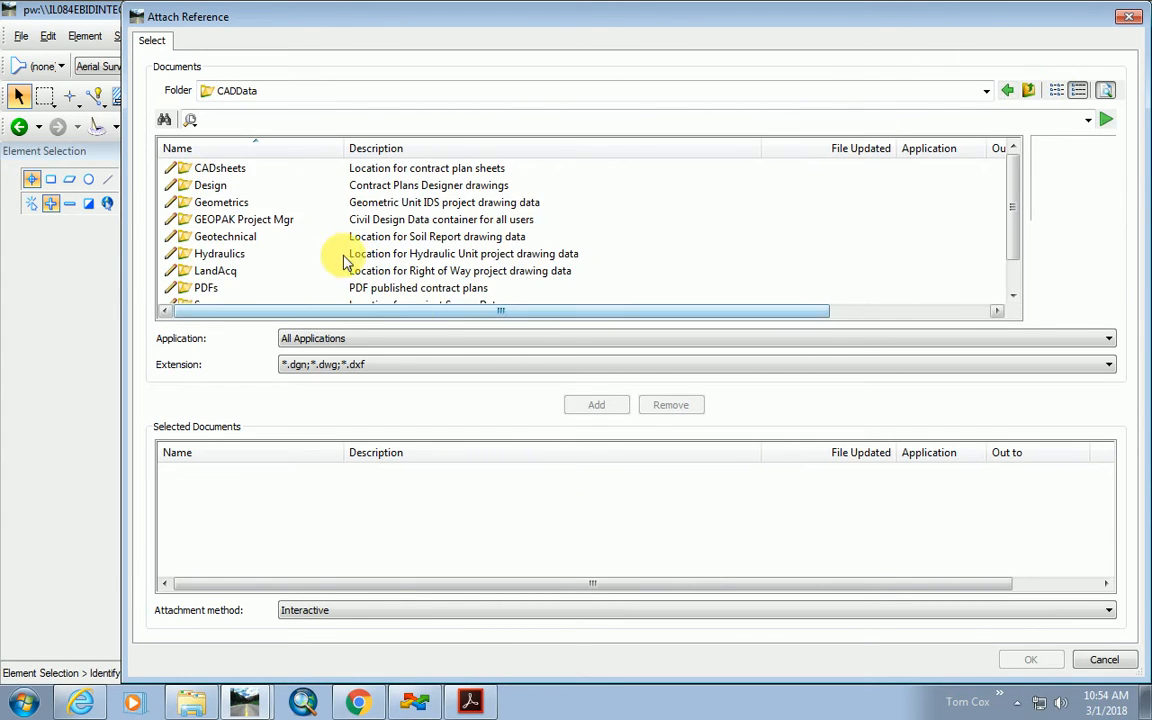
scroll(320, 253, "down", 1)
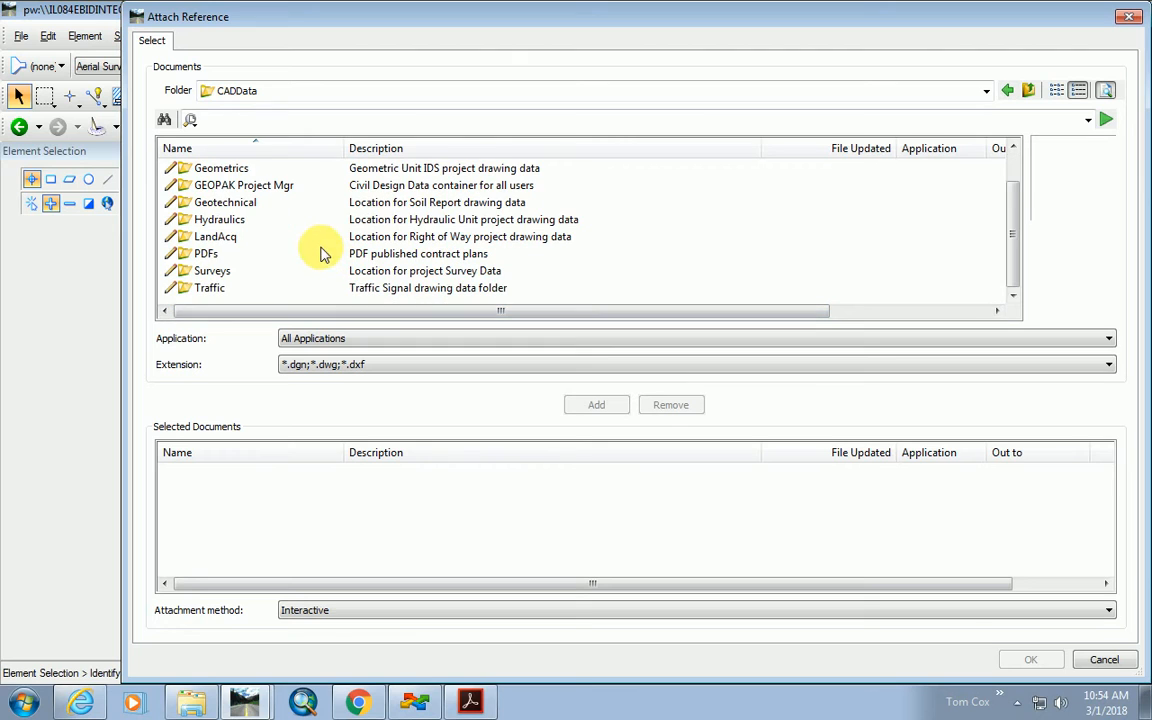
double_click(219, 272)
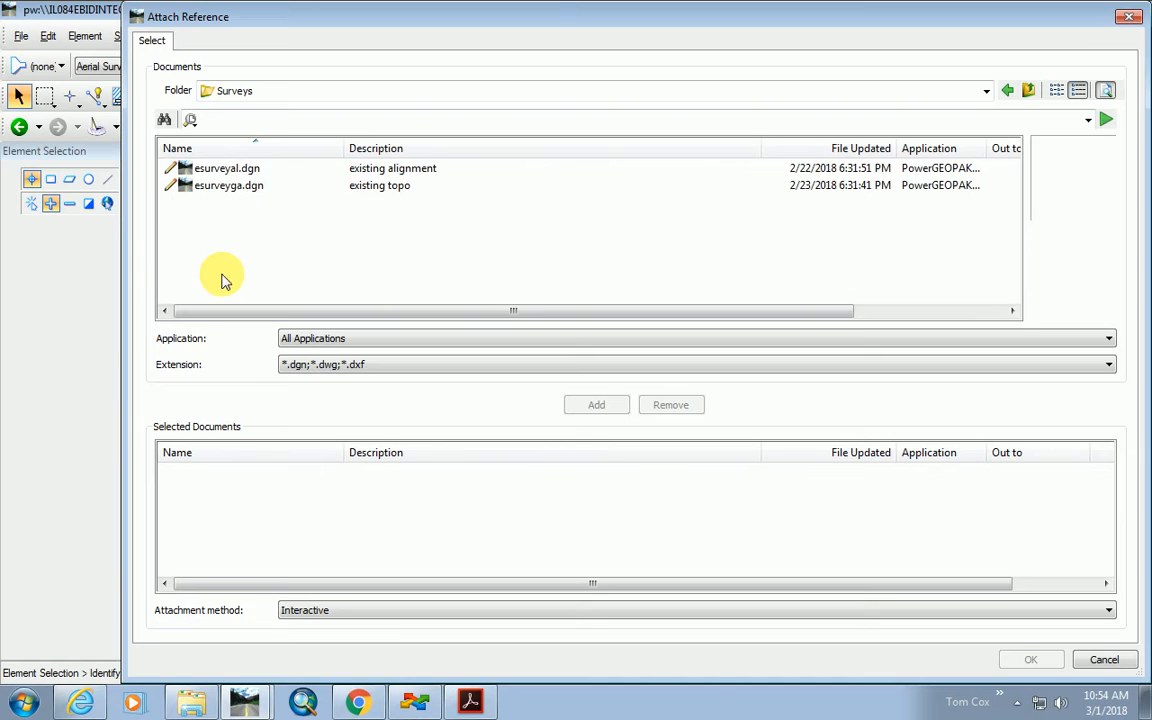
left_click(240, 192)
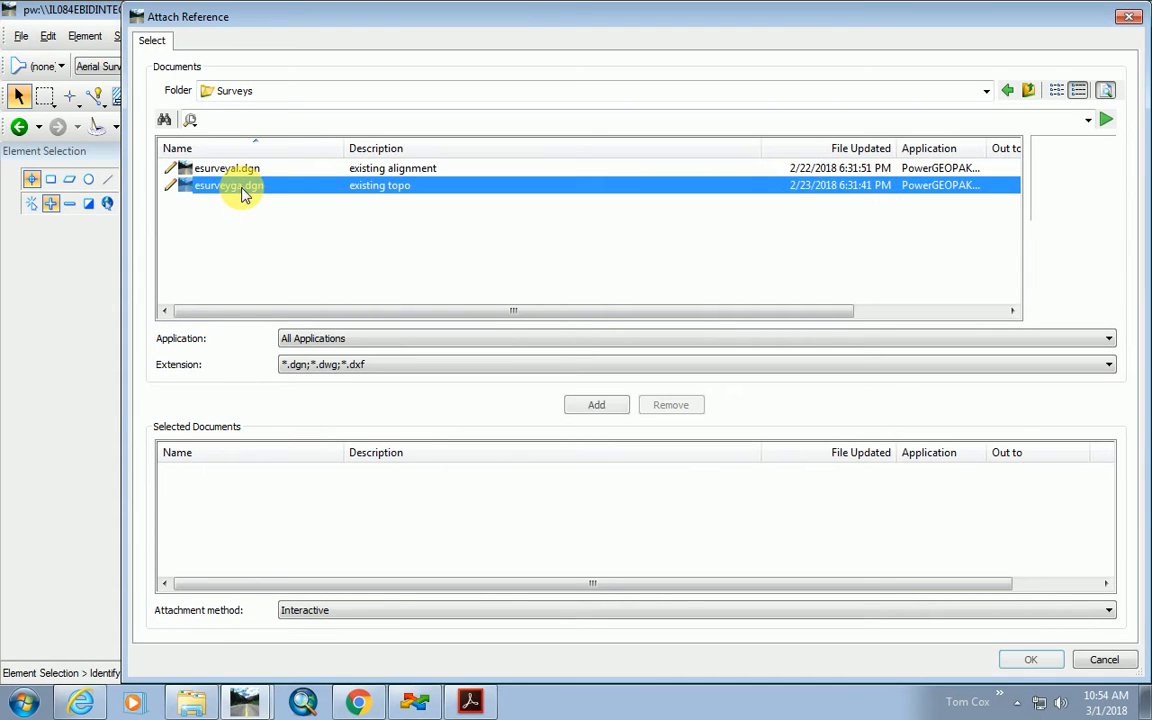
double_click(230, 188)
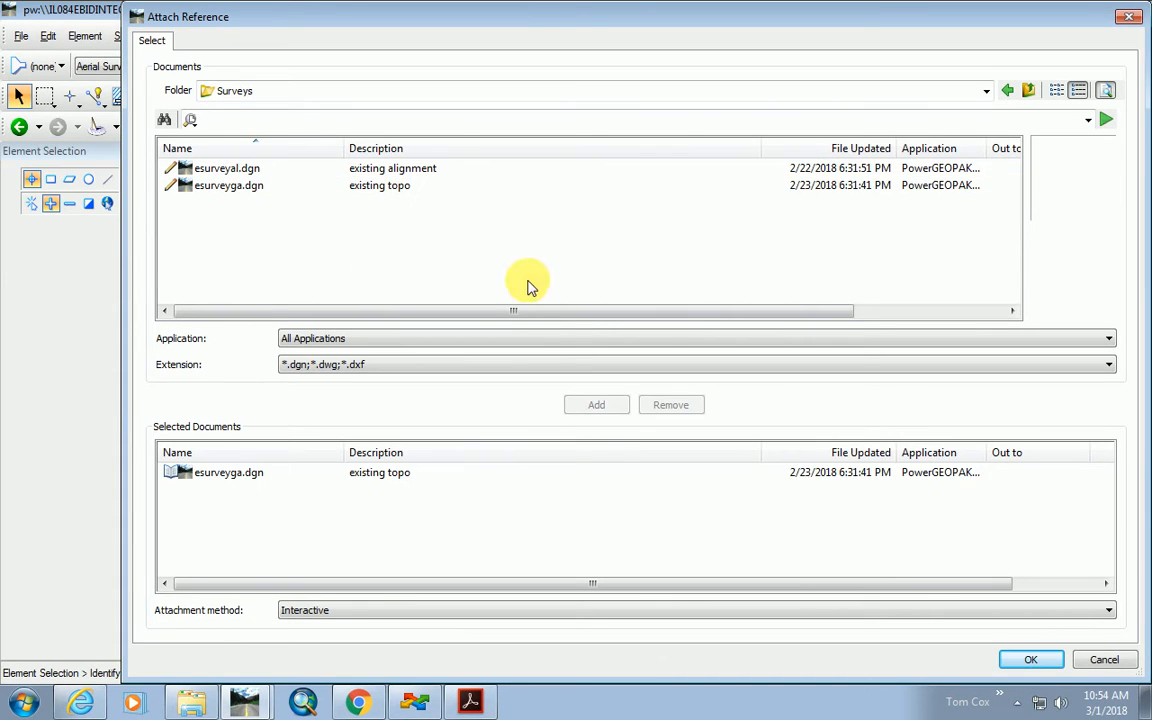
left_click(1031, 659)
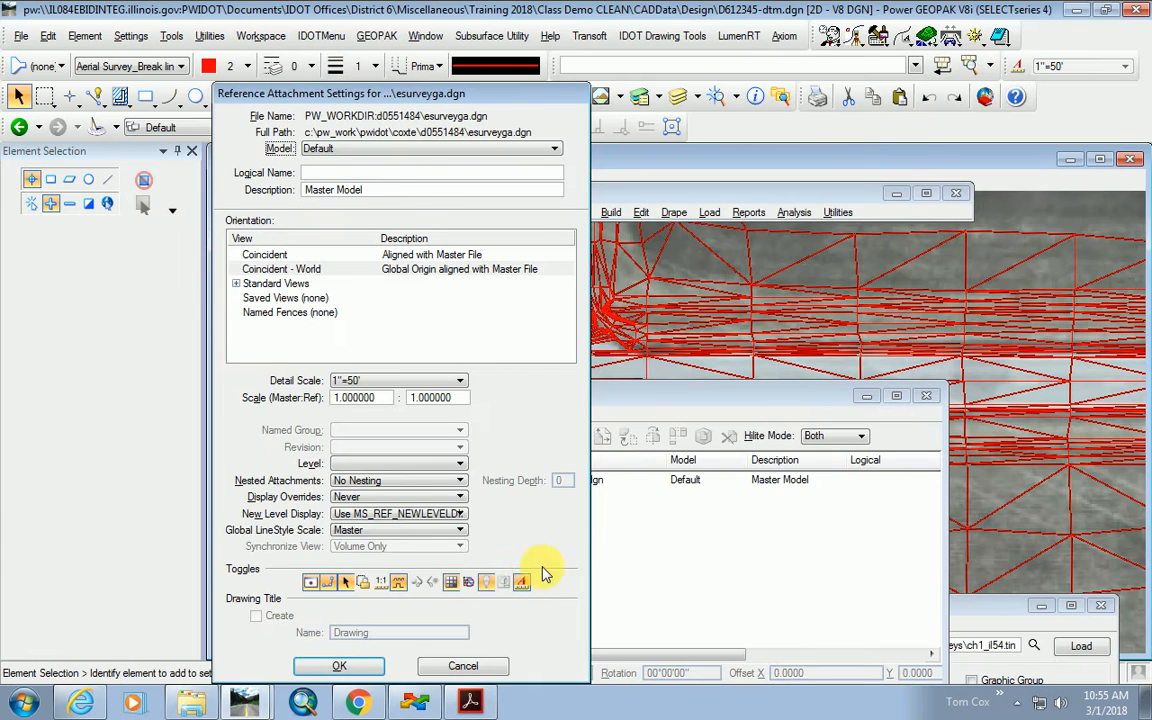
left_click(340, 665)
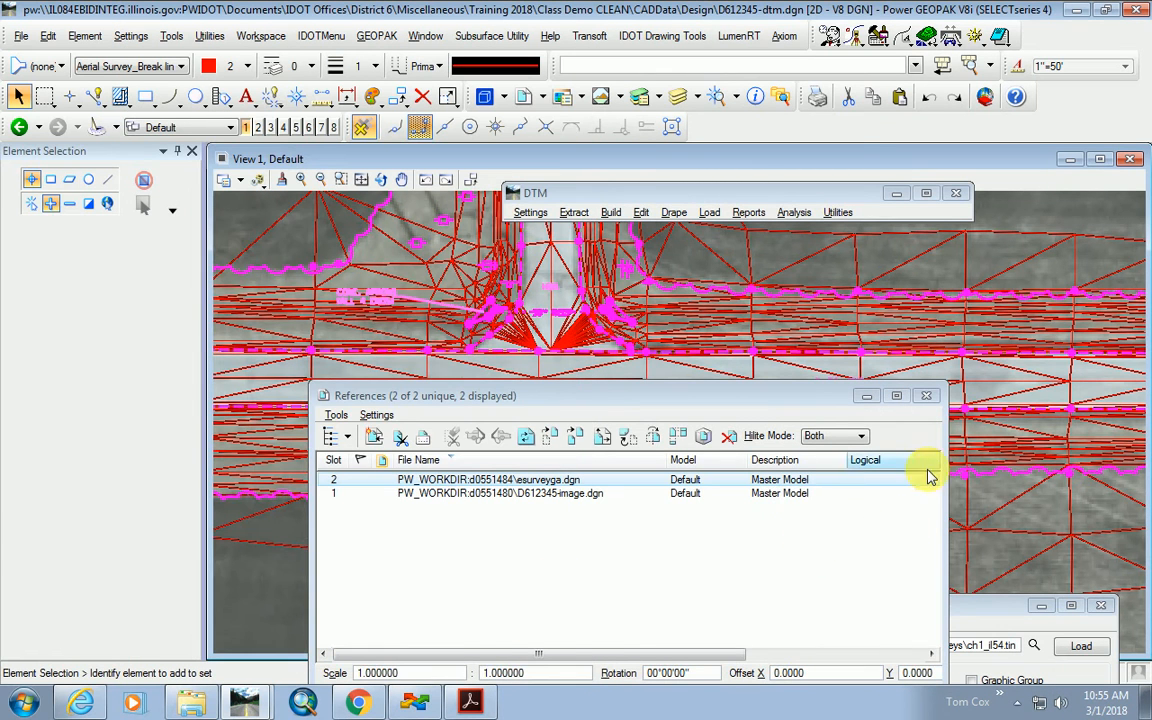
Move the References dialog off the intersection and examine where the triangle vertices meet the surveyed topo points and lines.
left_click(797, 518)
left_click_drag(578, 400, 907, 478)
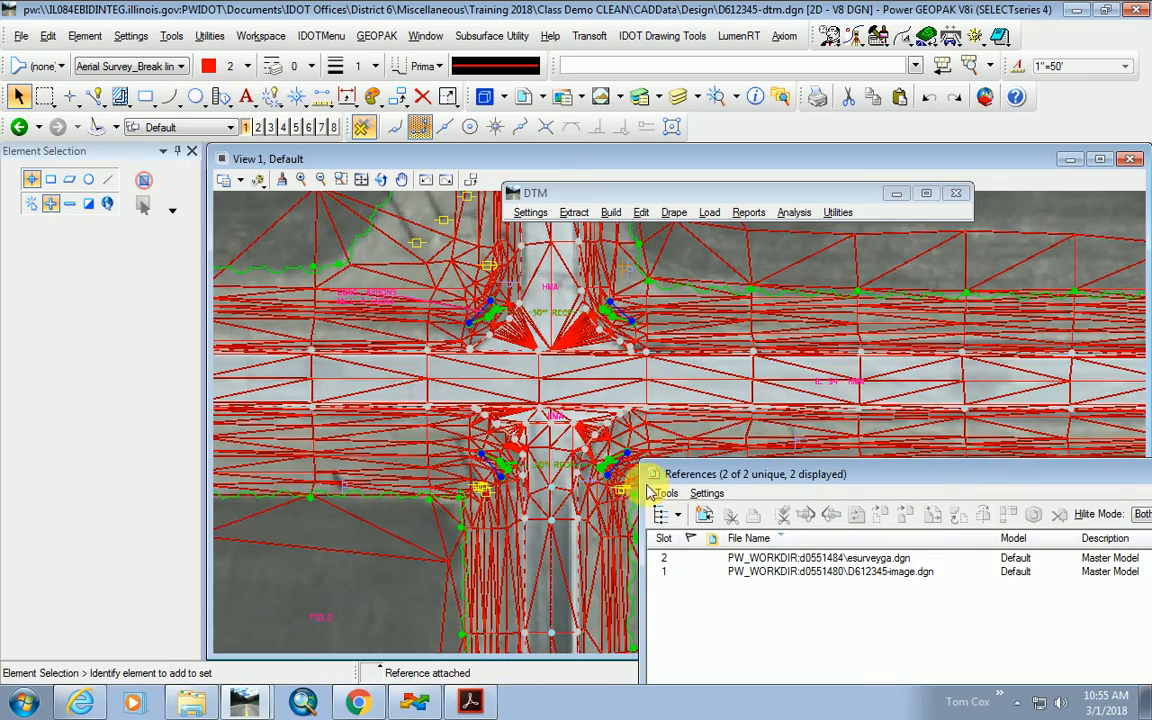
scroll(295, 500, "up", 2)
scroll(314, 309, "up", 4)
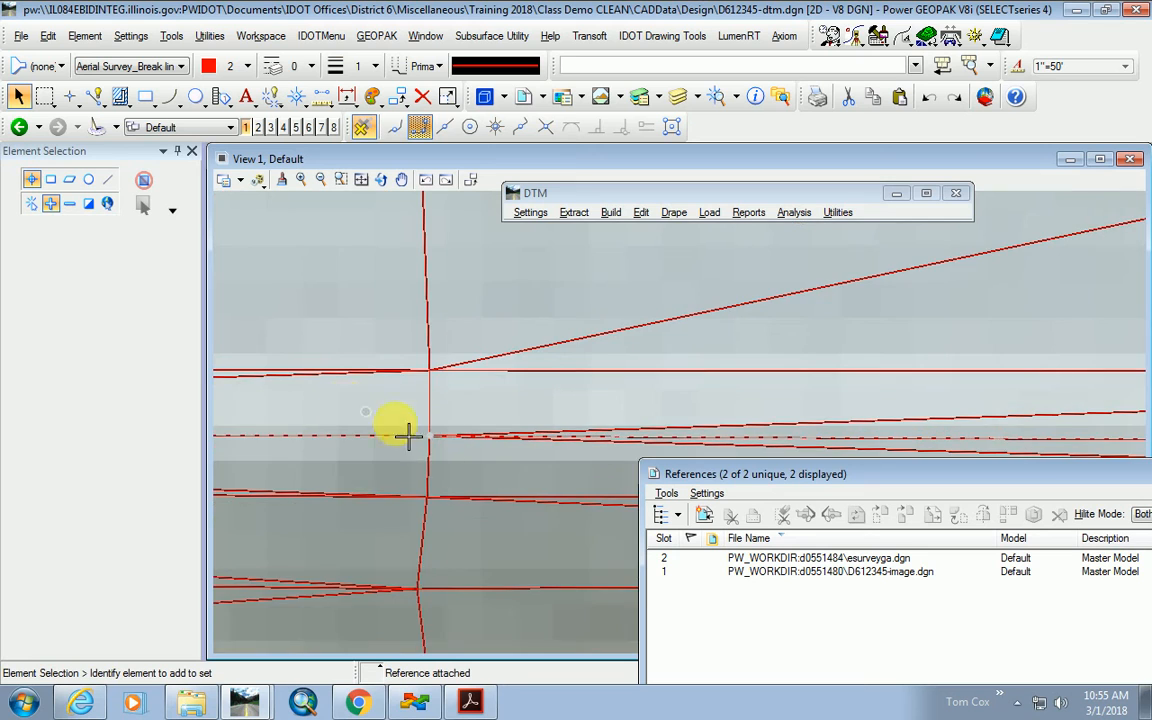
Turn off the display of the esurveyga.dgn survey topo reference and close the References dialog.
scroll(362, 416, "up", 3)
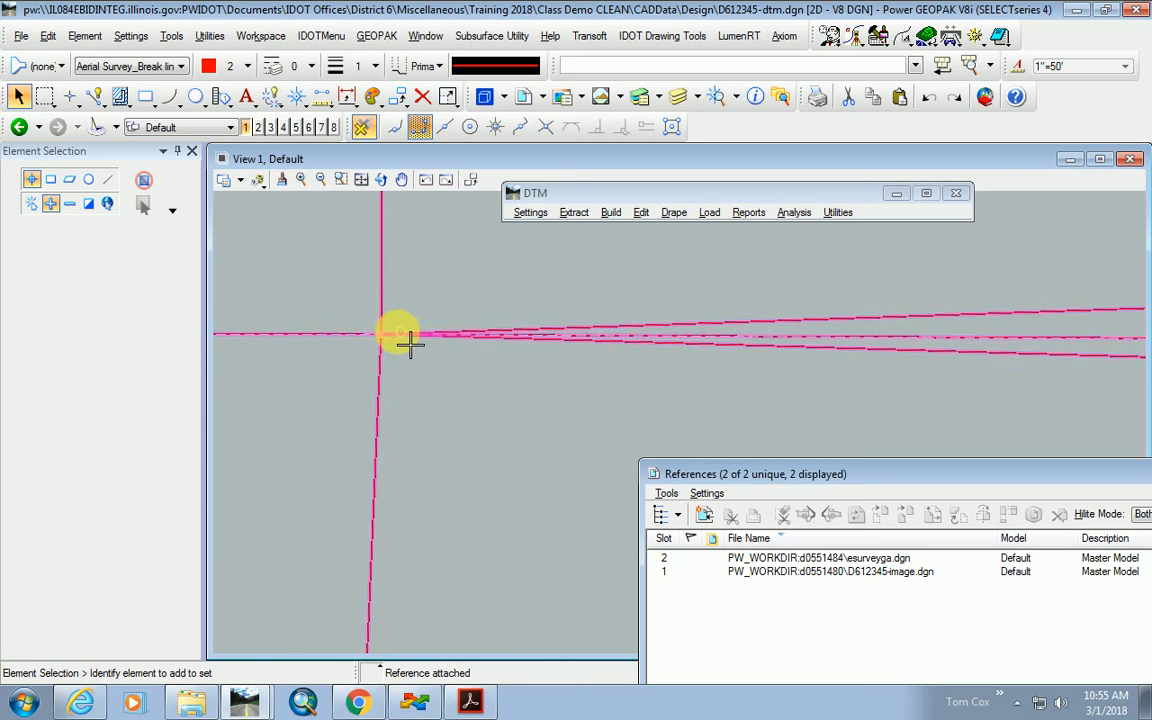
scroll(402, 365, "up", 1)
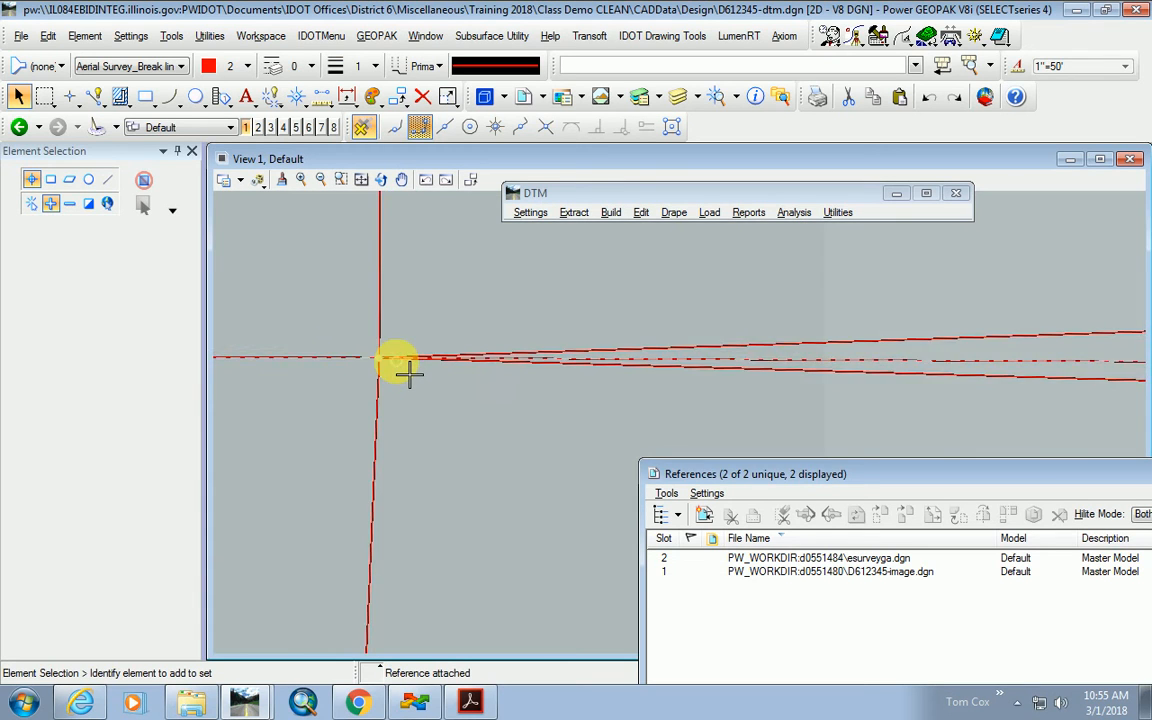
scroll(507, 411, "down", 4)
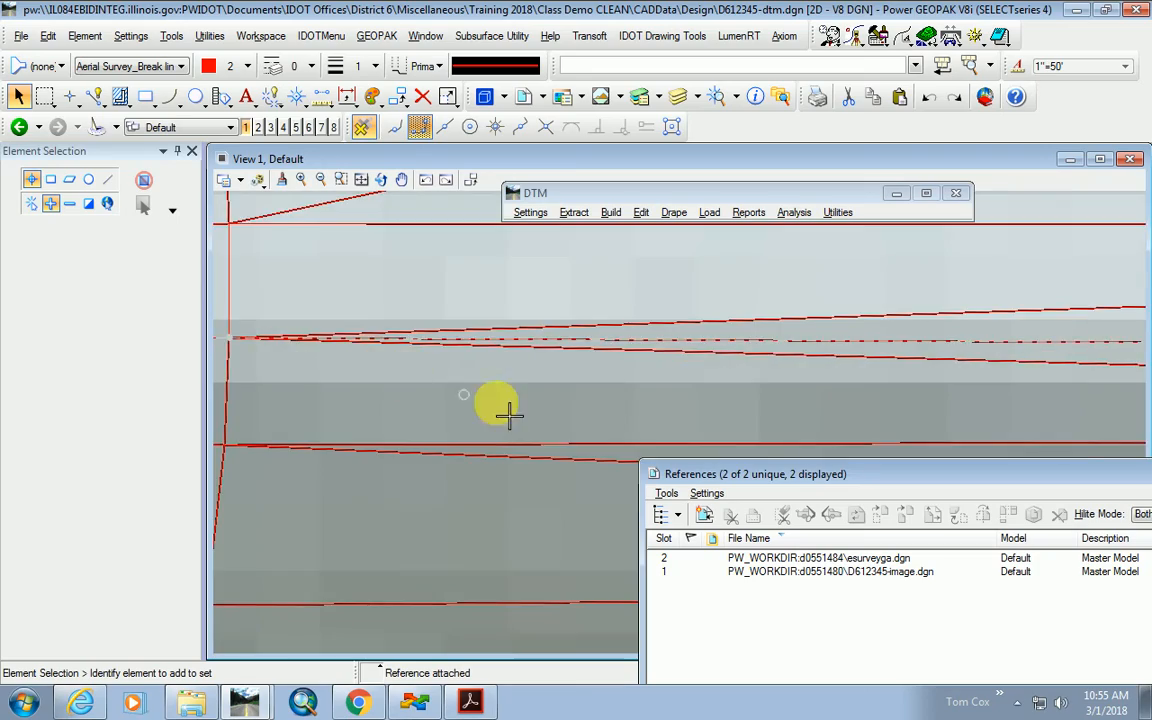
scroll(500, 385, "down", 4)
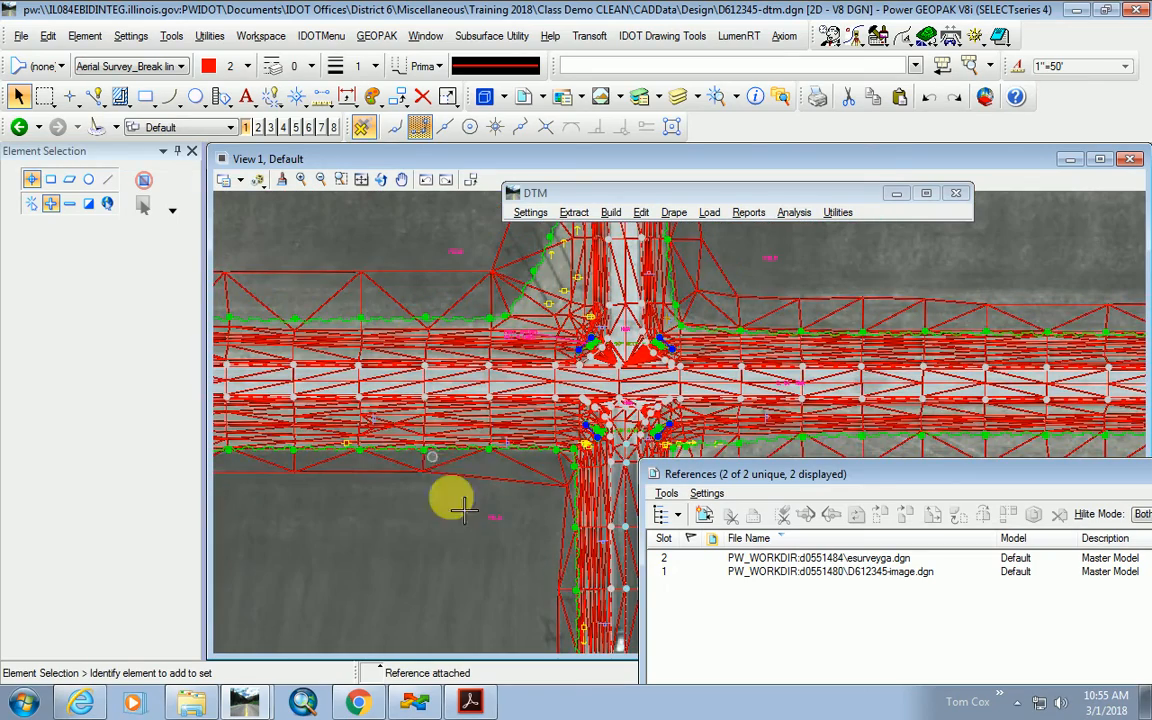
left_click_drag(868, 487, 581, 434)
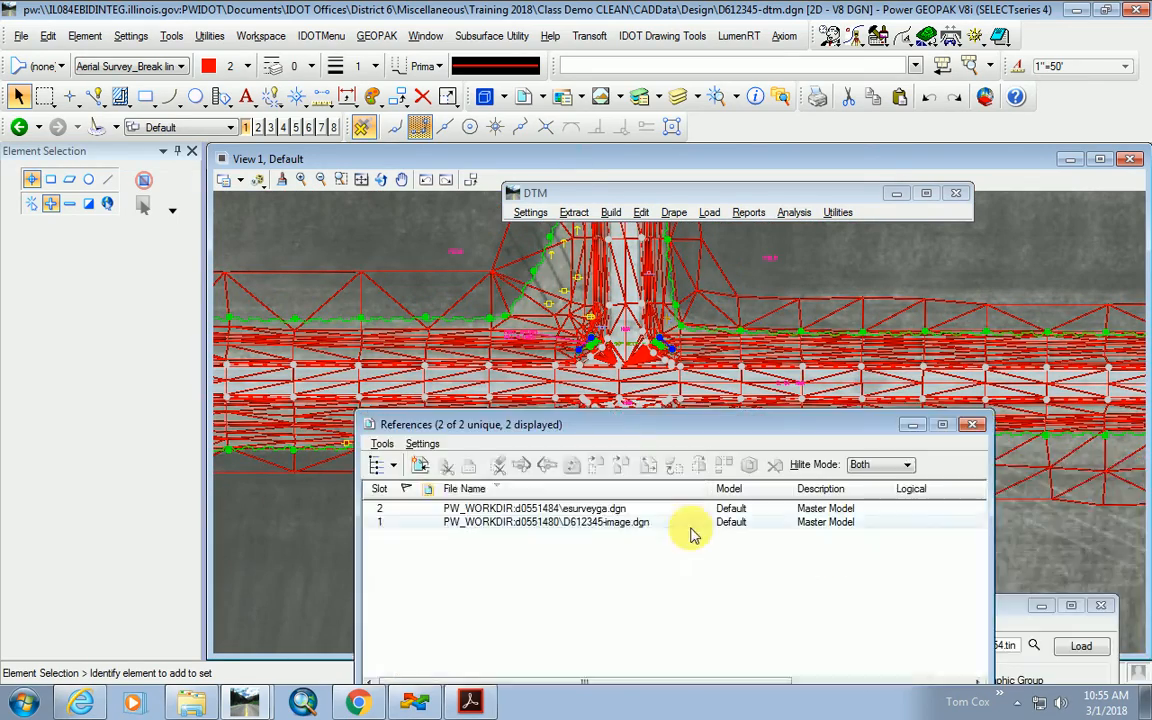
left_click(509, 508)
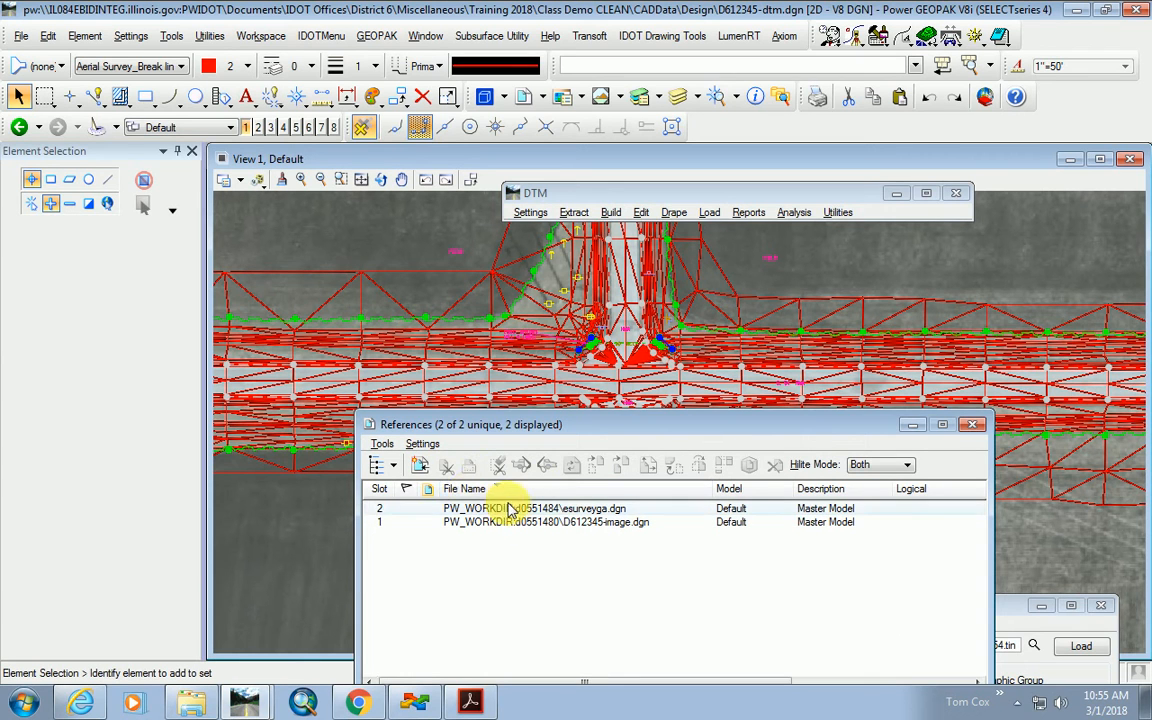
left_click_drag(542, 437, 552, 343)
left_click(409, 629)
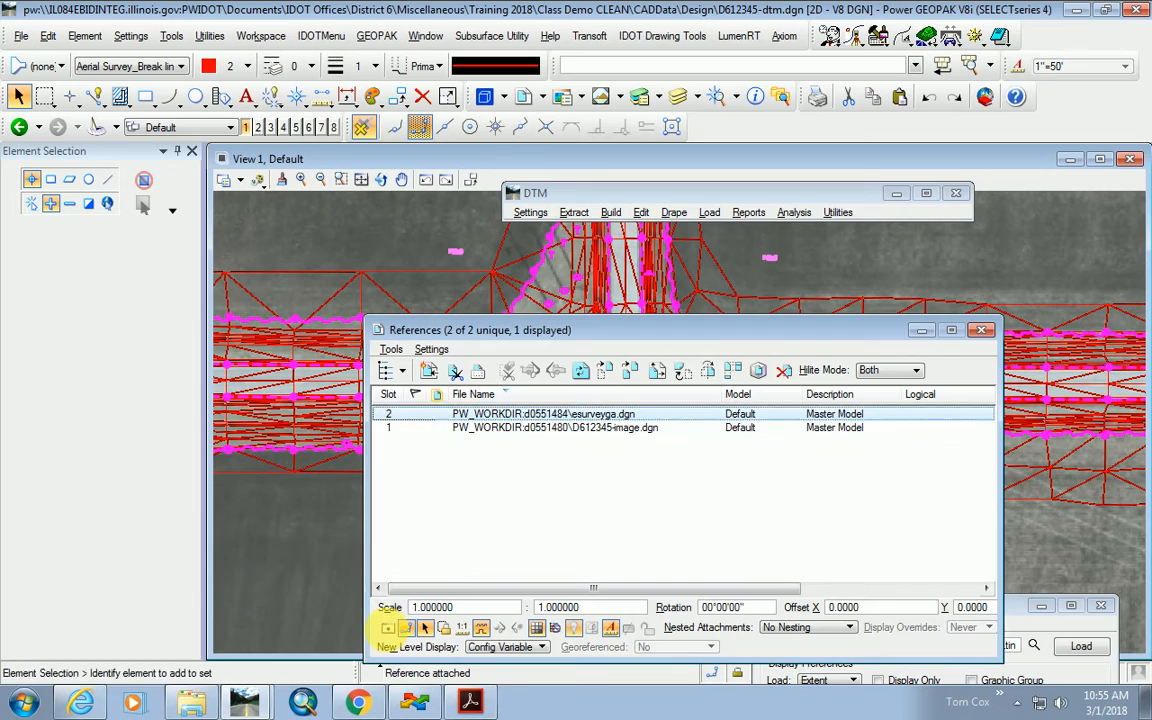
left_click(984, 331)
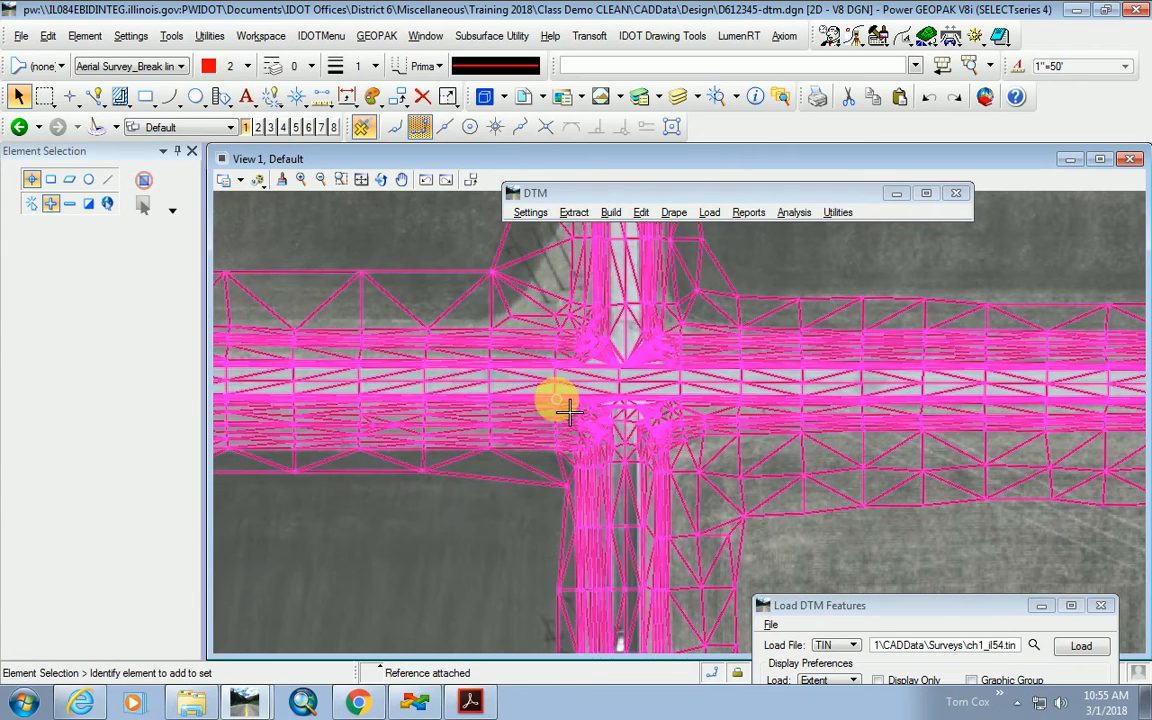
Turn off the display of the D612345-image.dgn aerial reference so only the TIN triangles are shown.
left_click(521, 96)
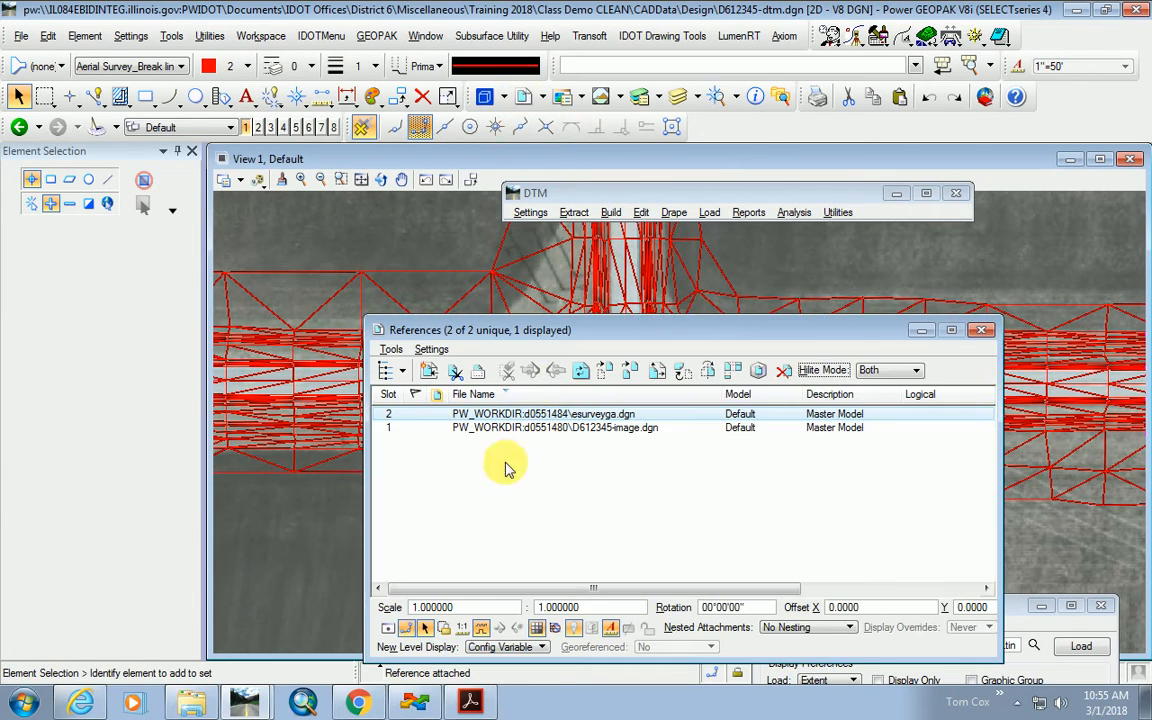
left_click(580, 428)
left_click(406, 627)
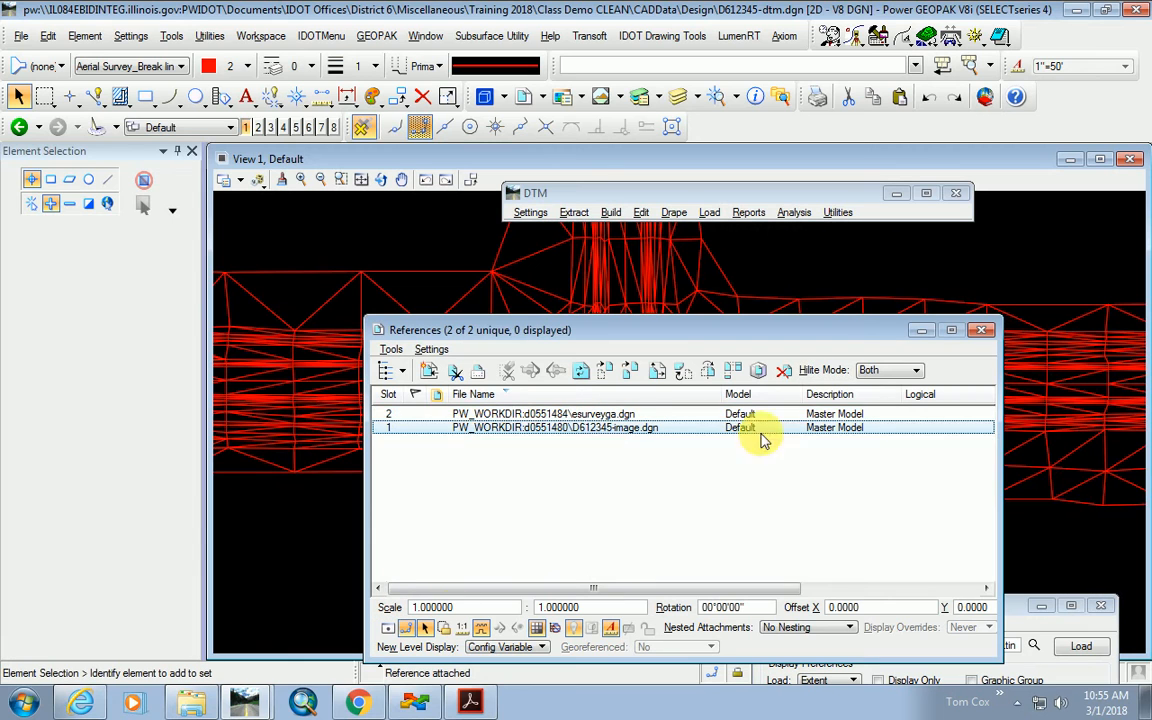
left_click(984, 331)
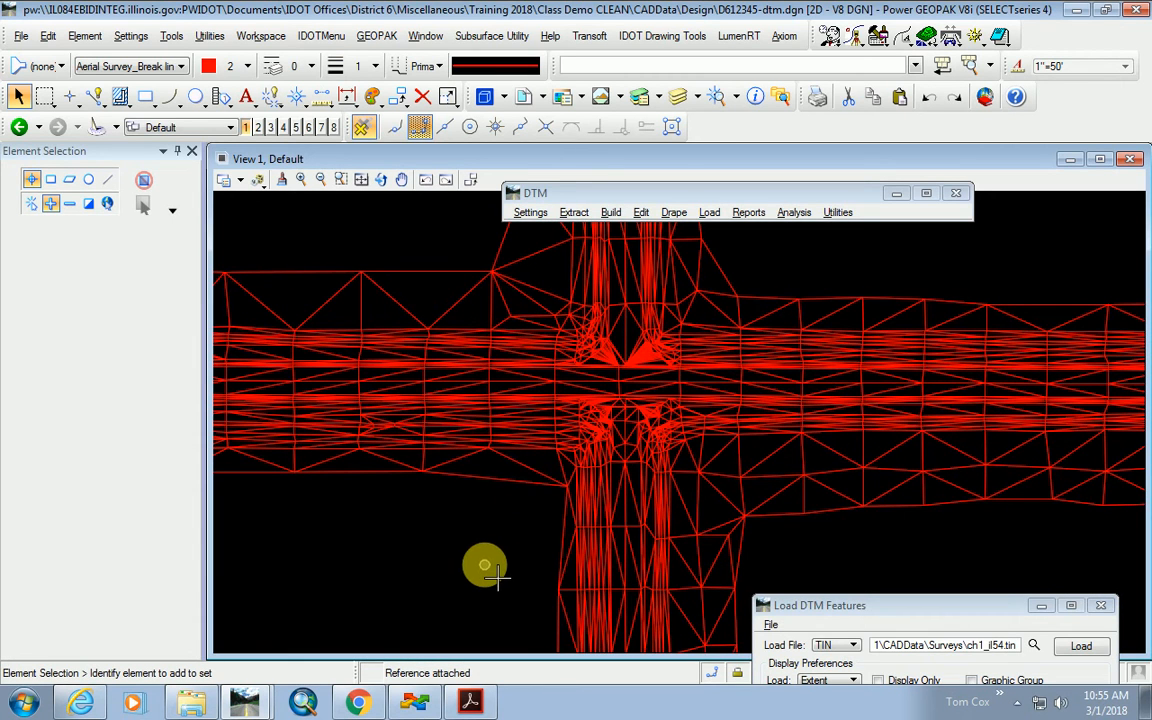
Start COGO for the Design project with GPK file job309.gpk.
scroll(622, 411, "up", 2)
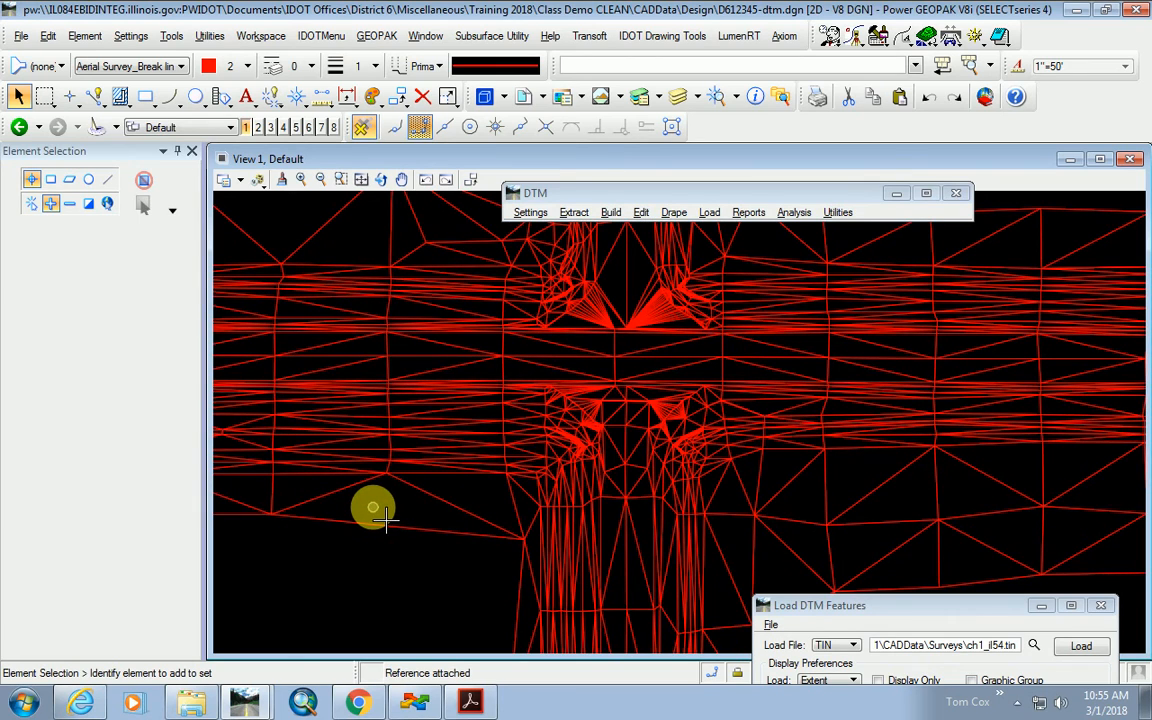
scroll(395, 493, "down", 3)
scroll(395, 493, "up", 10)
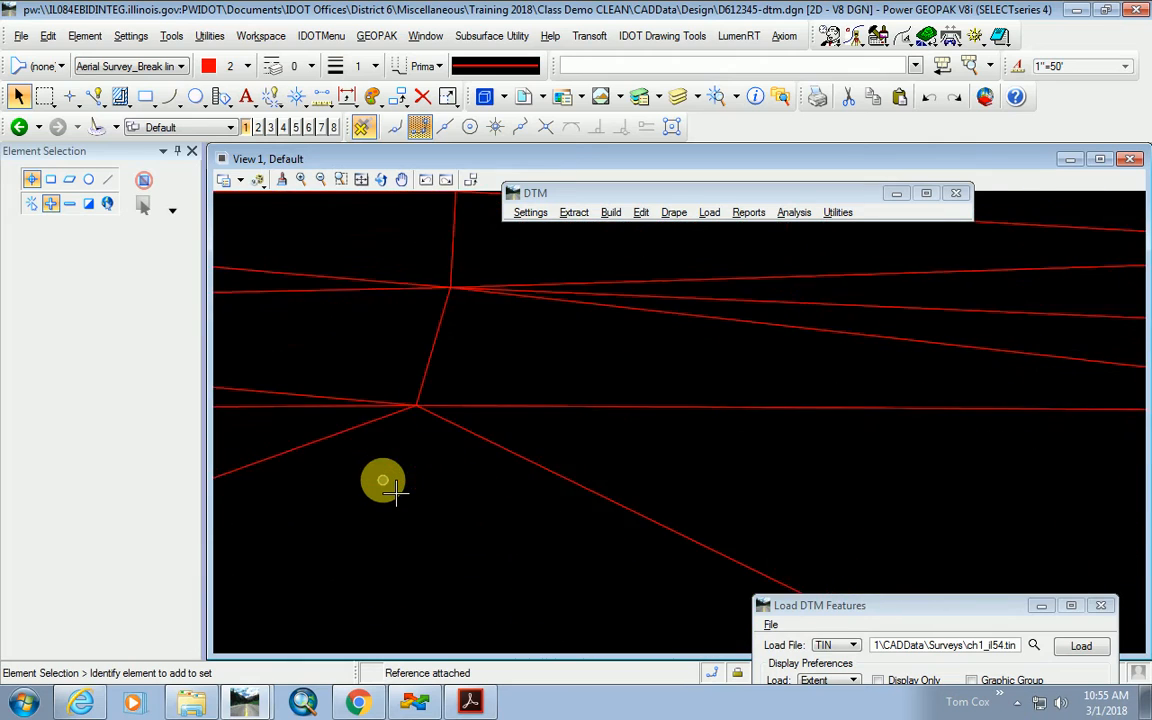
scroll(395, 493, "down", 10)
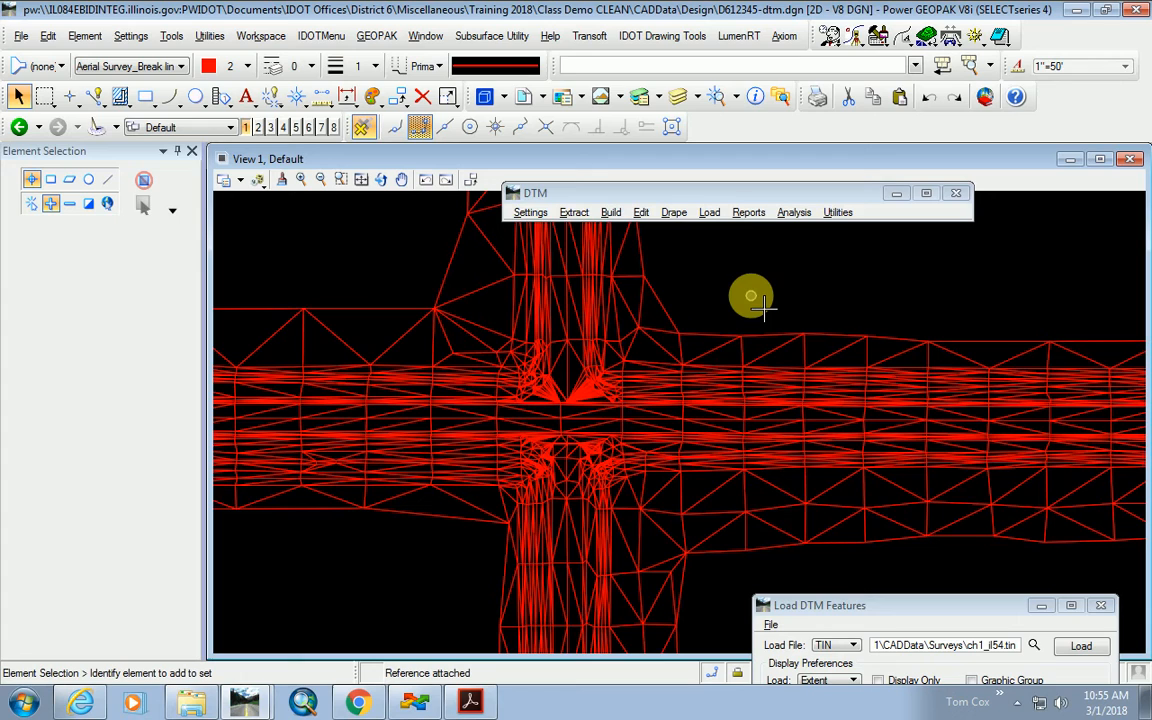
left_click(853, 38)
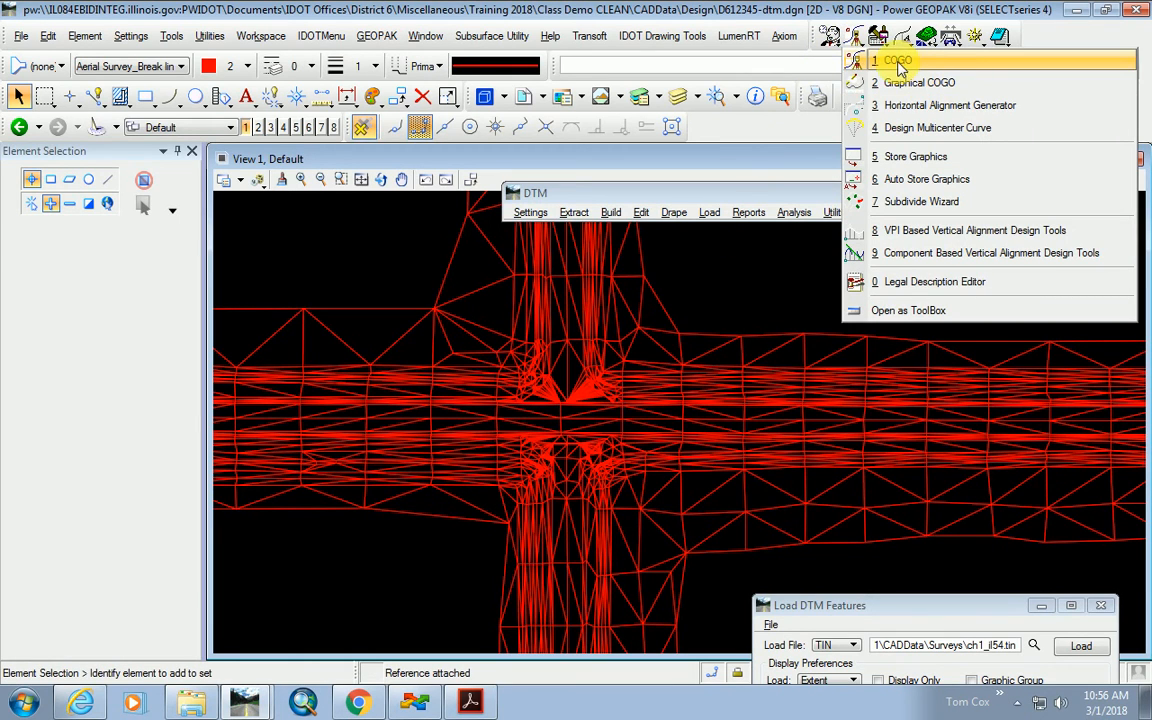
left_click(898, 62)
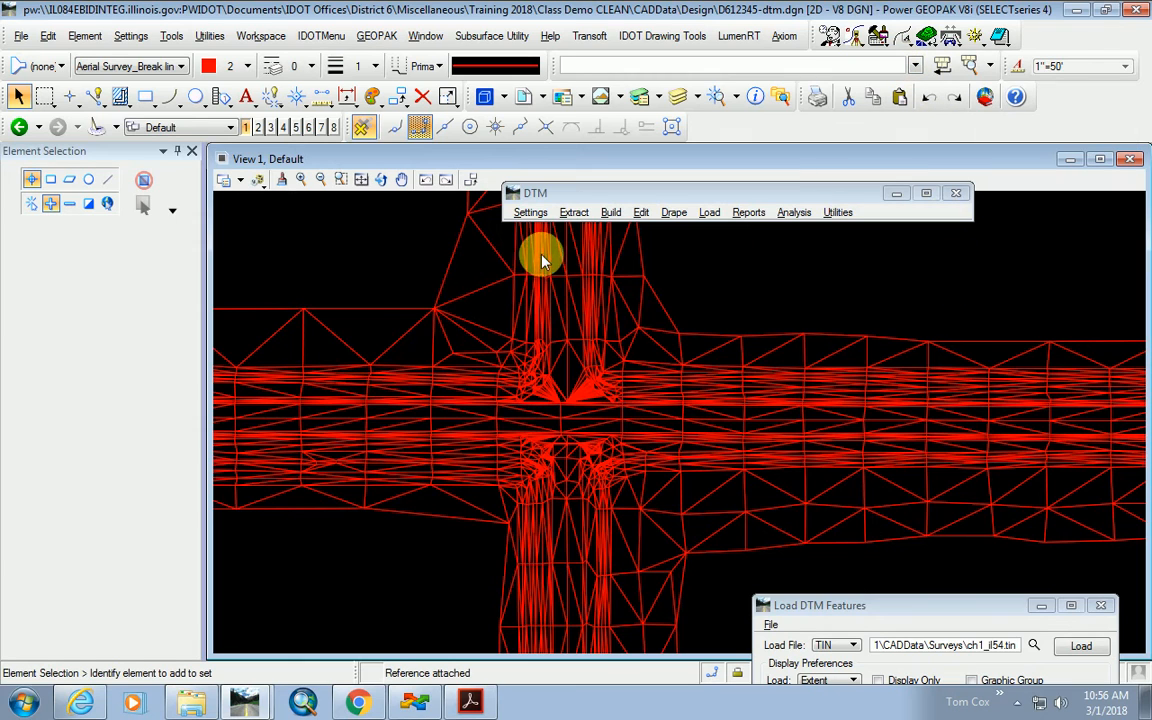
left_click(771, 214)
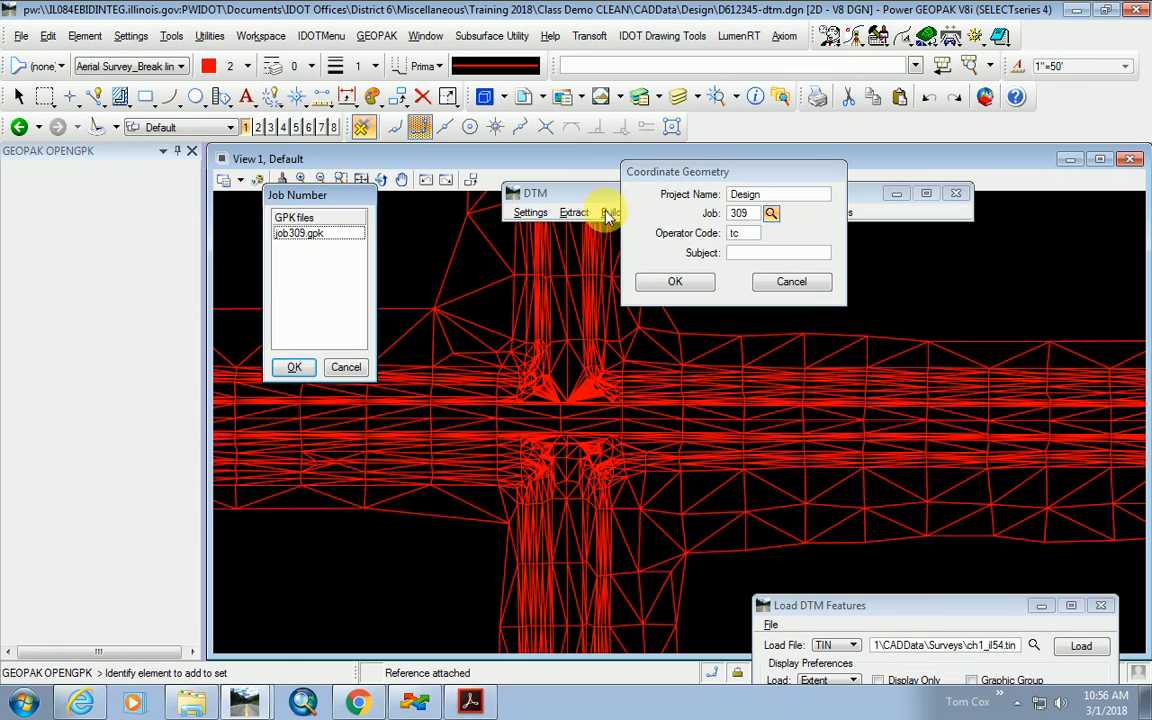
left_click(303, 369)
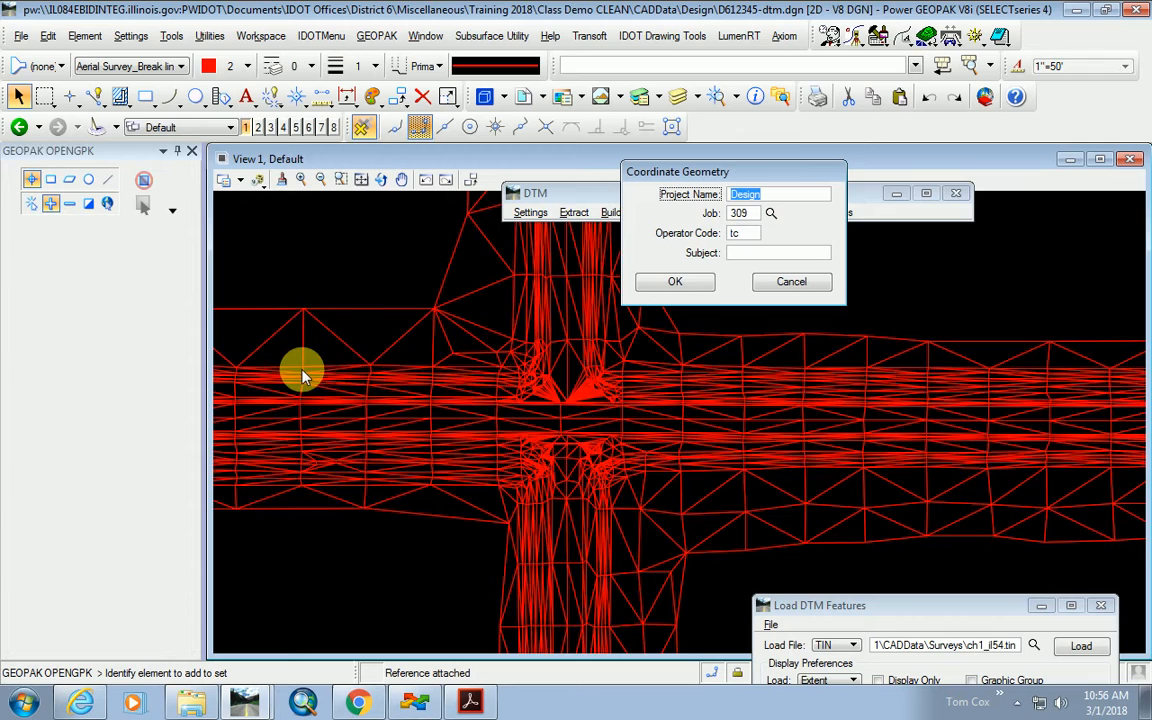
left_click(675, 282)
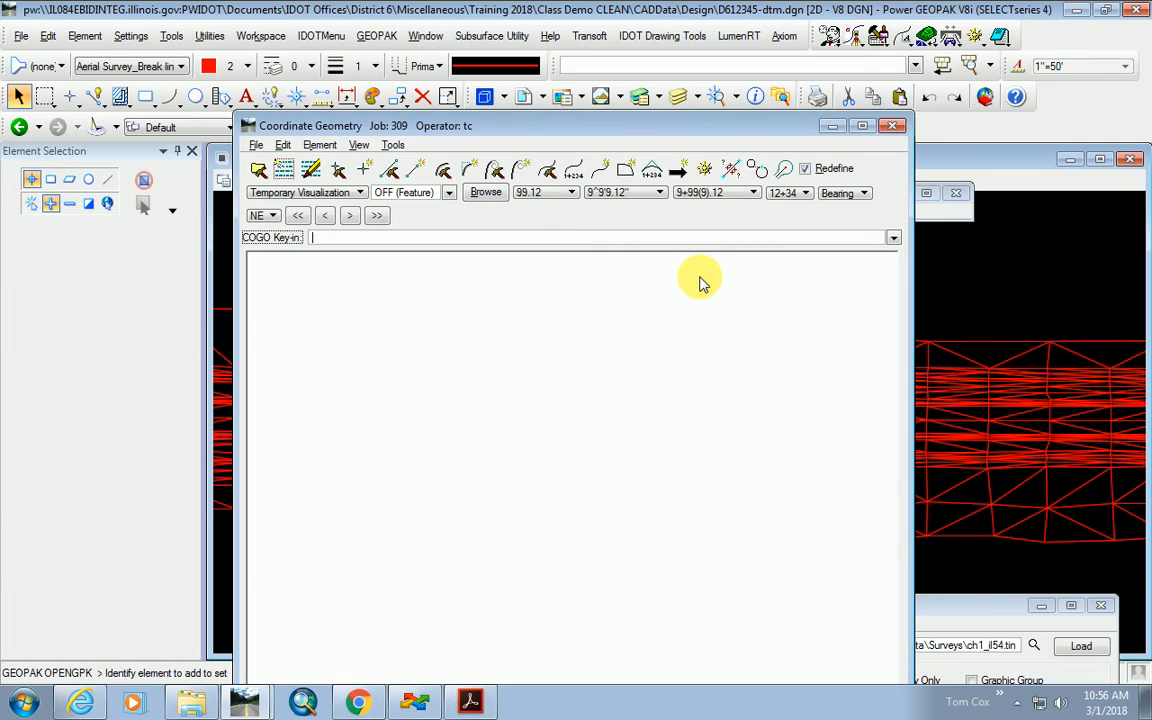
Shrink the Coordinate Geometry window and move it off the intersection, and open a narrowed Navigator beside it.
left_click_drag(622, 120, 622, 445)
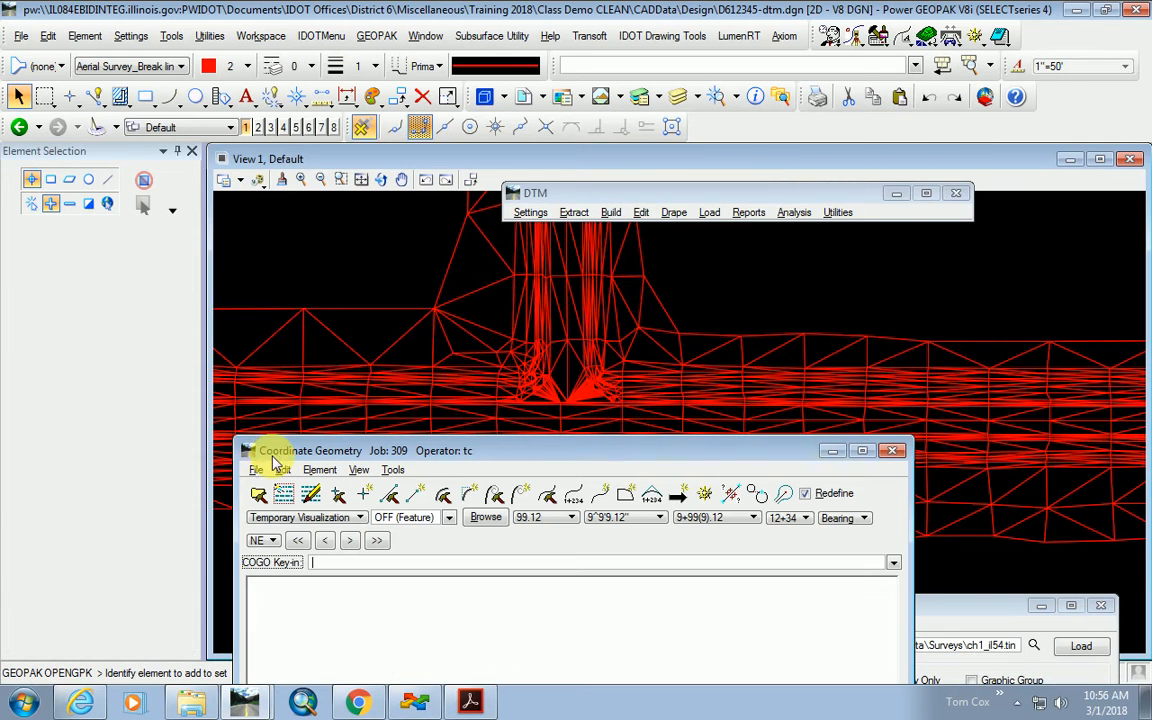
left_click_drag(237, 441, 466, 338)
mouse_move(660, 348)
left_mouse_down()
mouse_move(910, 170)
mouse_move(843, 178)
left_mouse_up()
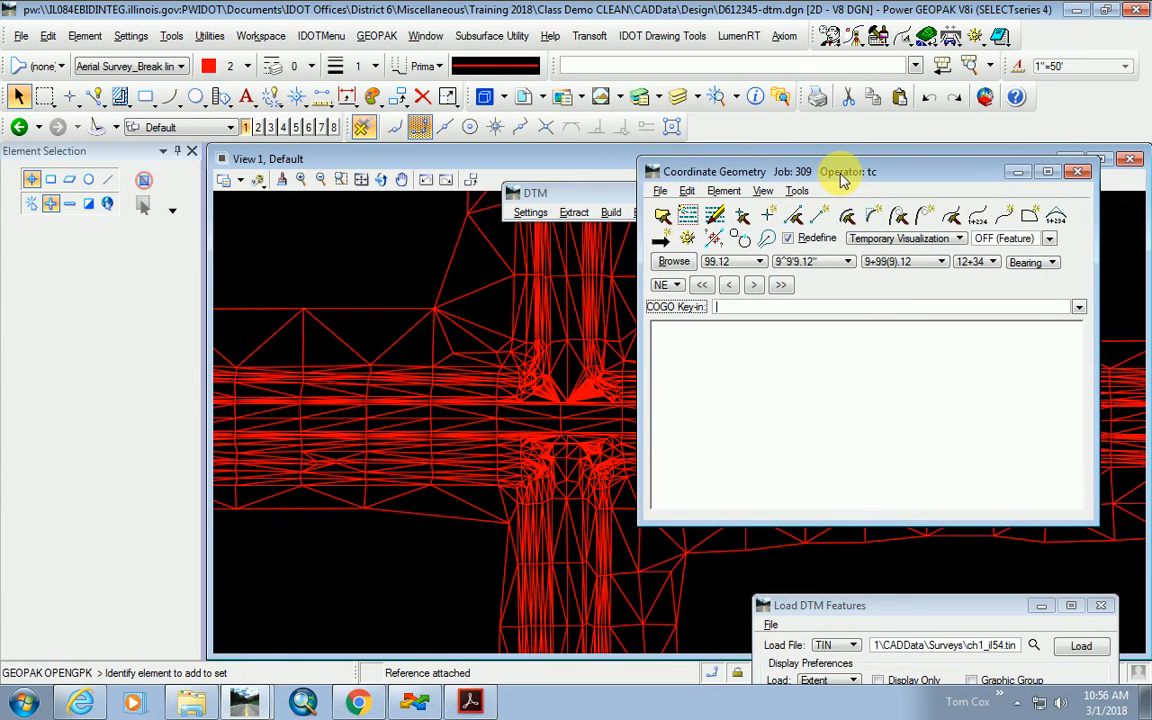
left_click(689, 241)
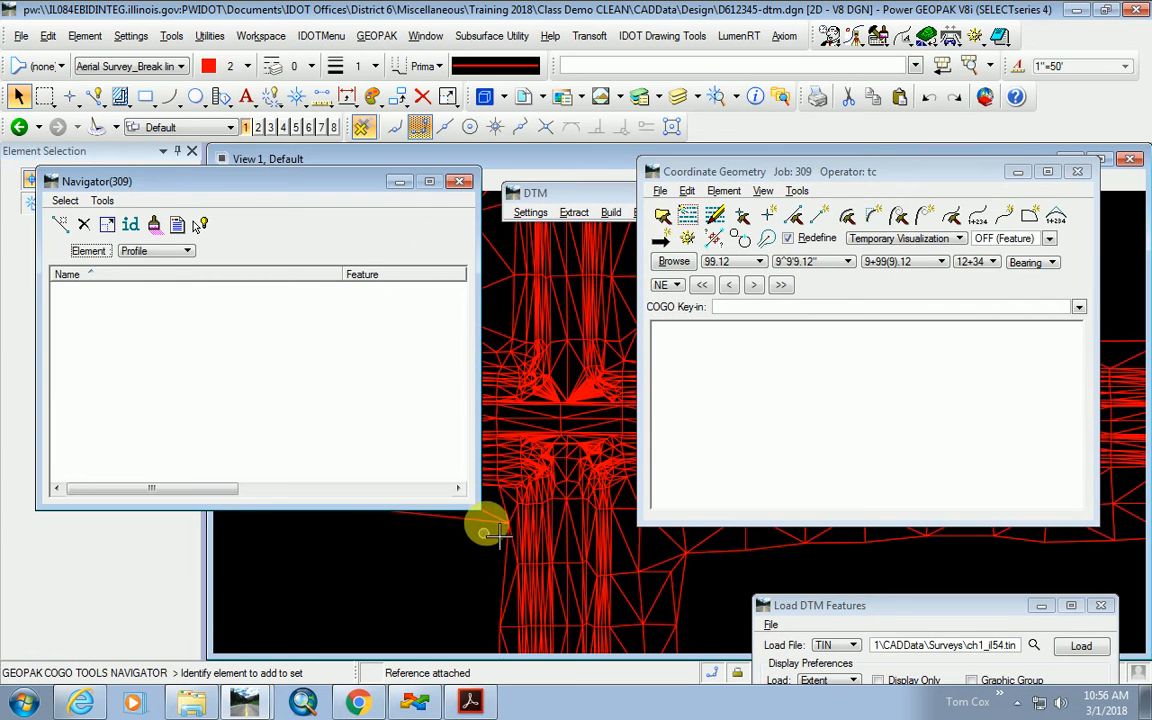
left_click_drag(480, 510, 345, 516)
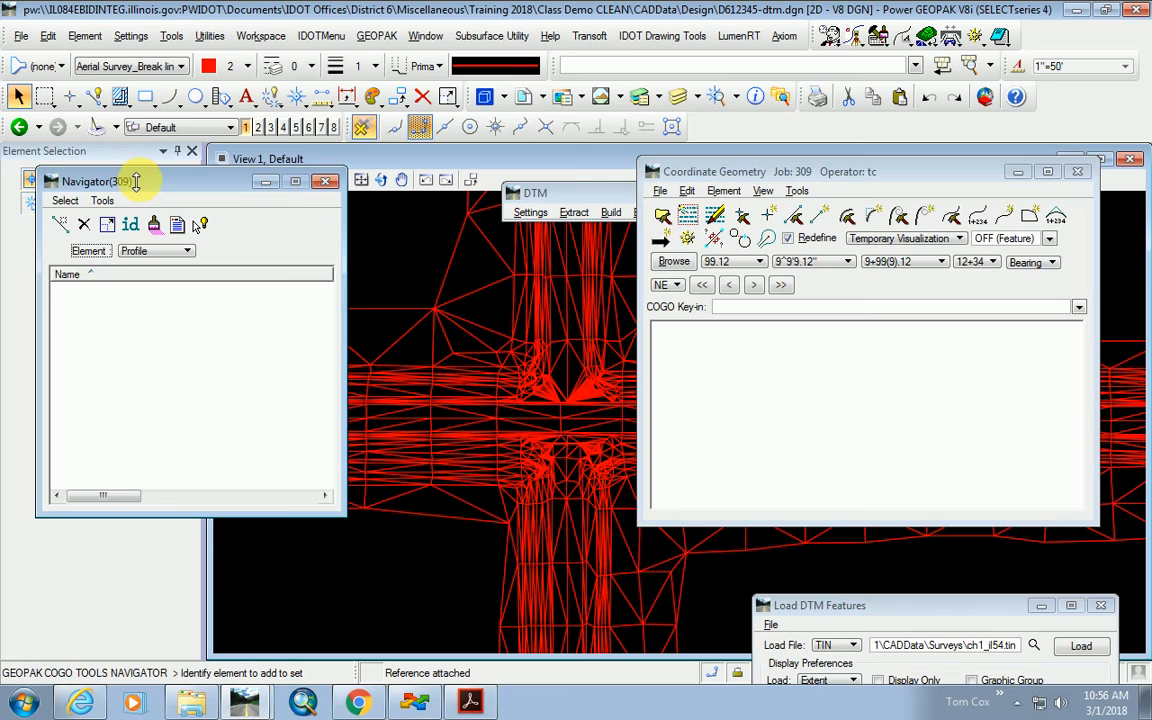
left_click_drag(138, 181, 454, 274)
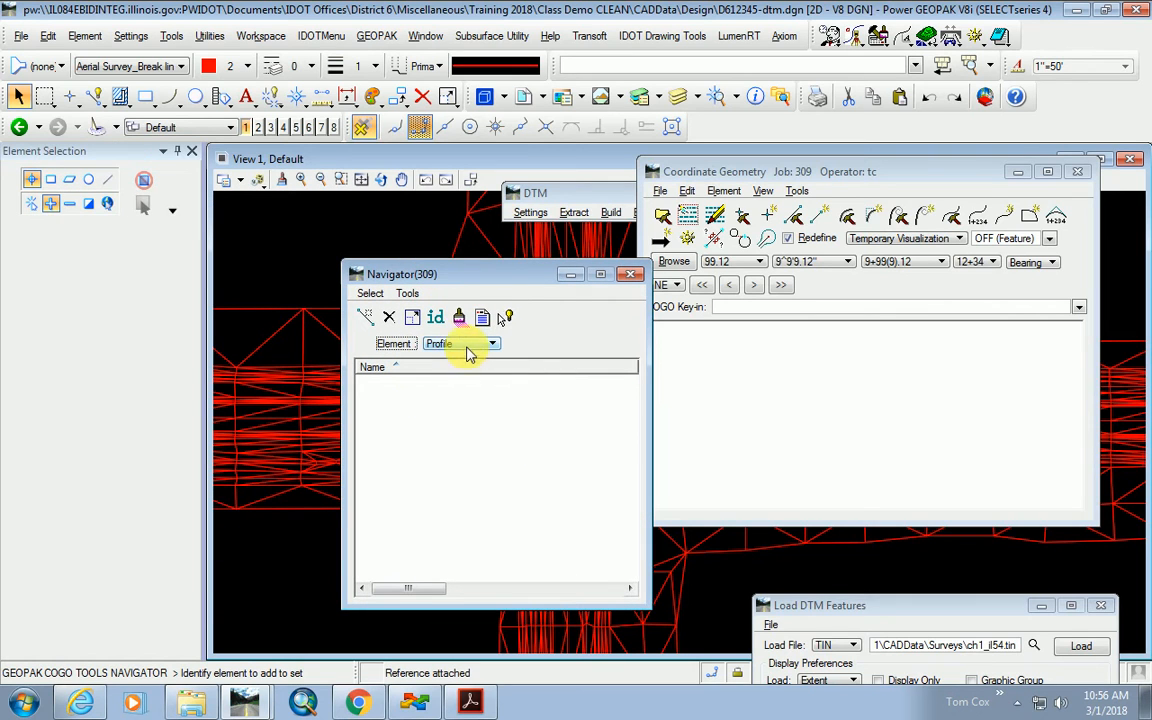
Set the Navigator's element type to Point and reposition its window over the Coordinate Geometry window.
left_click(469, 347)
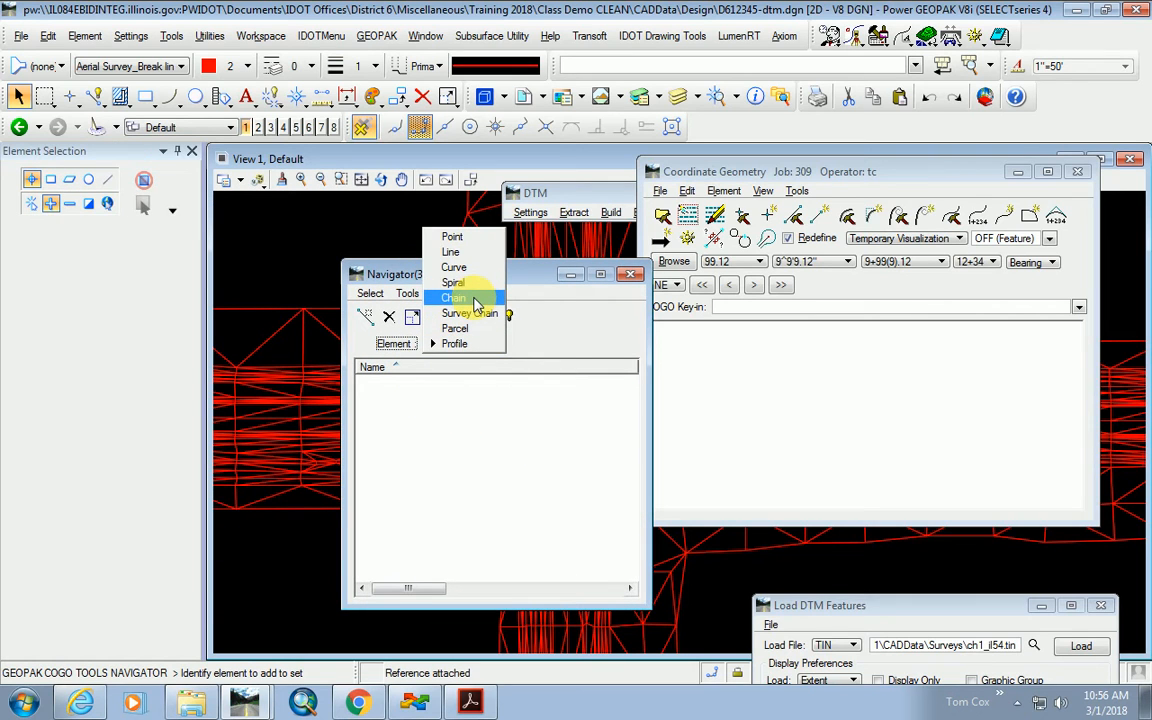
left_click(440, 237)
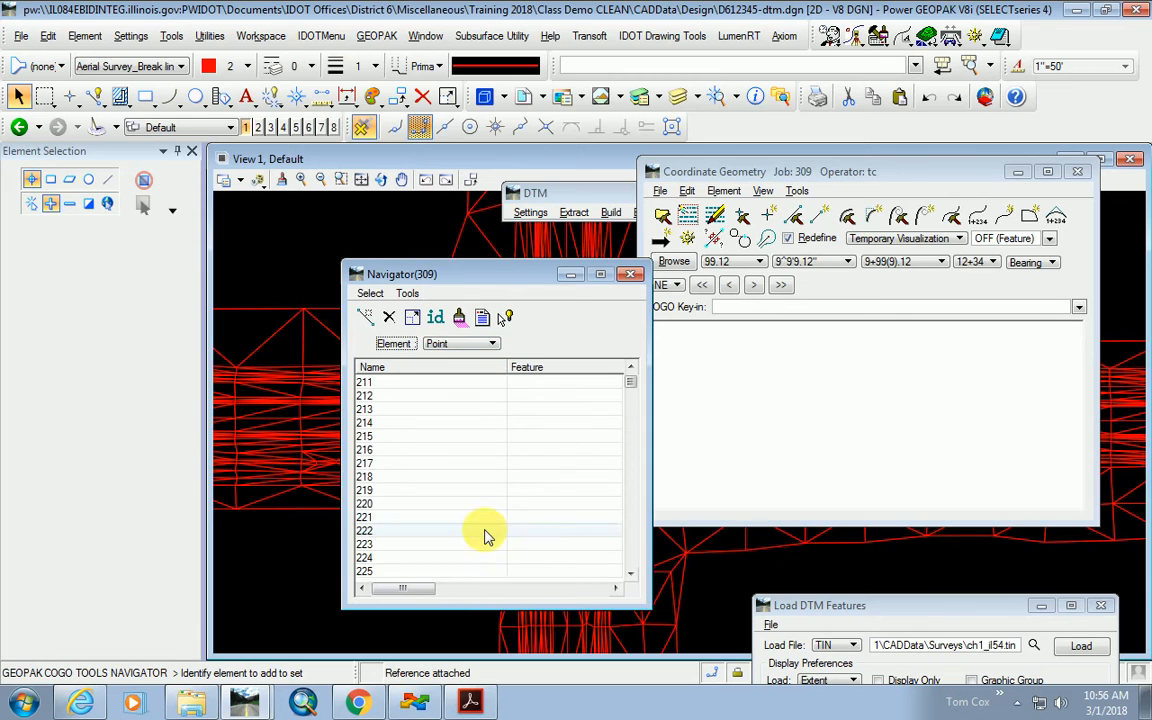
left_click_drag(470, 268, 598, 213)
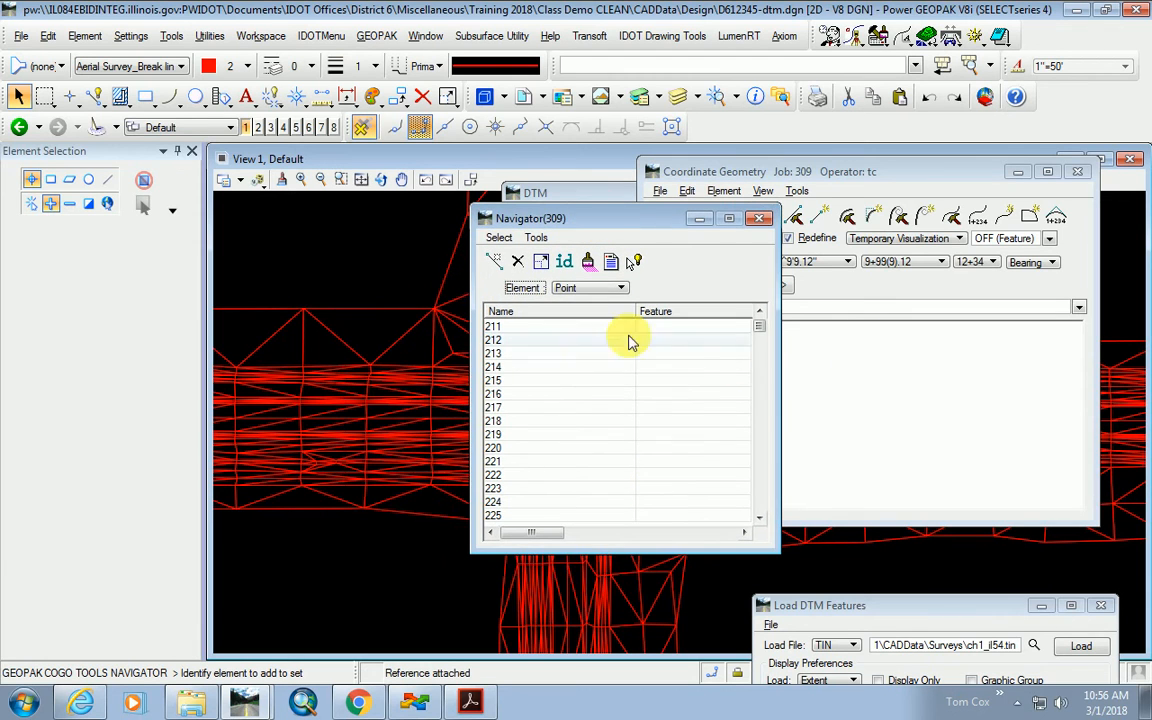
Examine the point names, feature codes and descriptions in the point list around point 1937.
left_click_drag(761, 327, 760, 375)
double_click(497, 406)
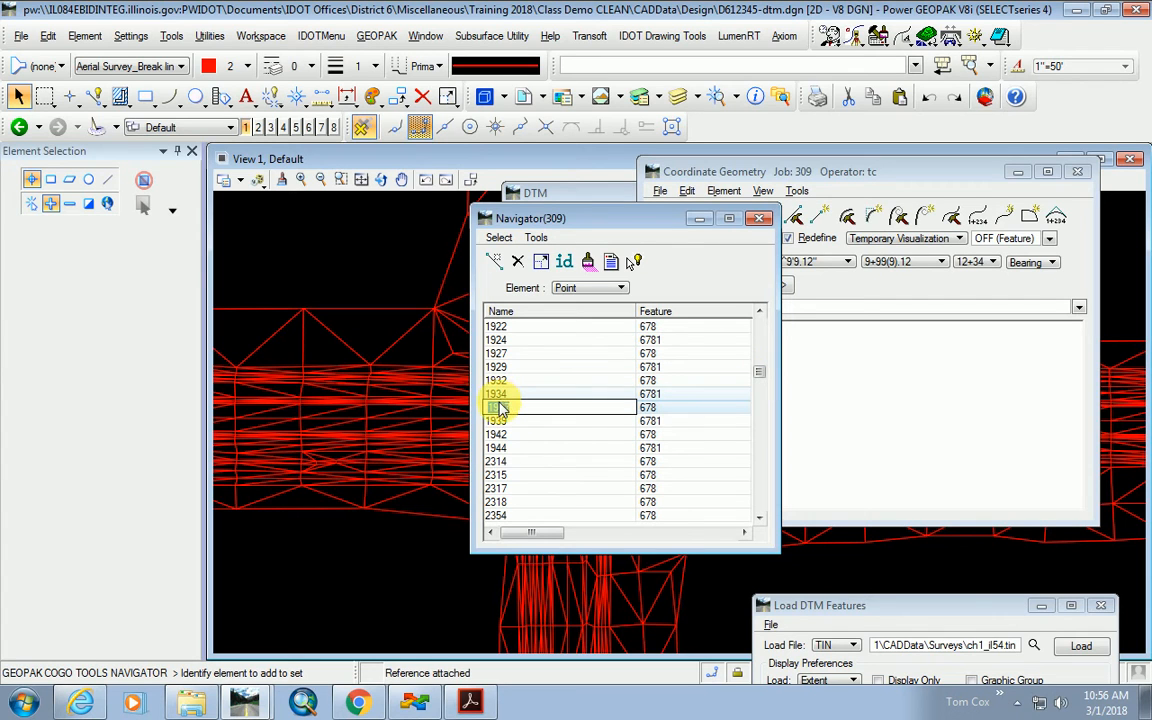
double_click(664, 409)
left_click_drag(536, 545, 598, 543)
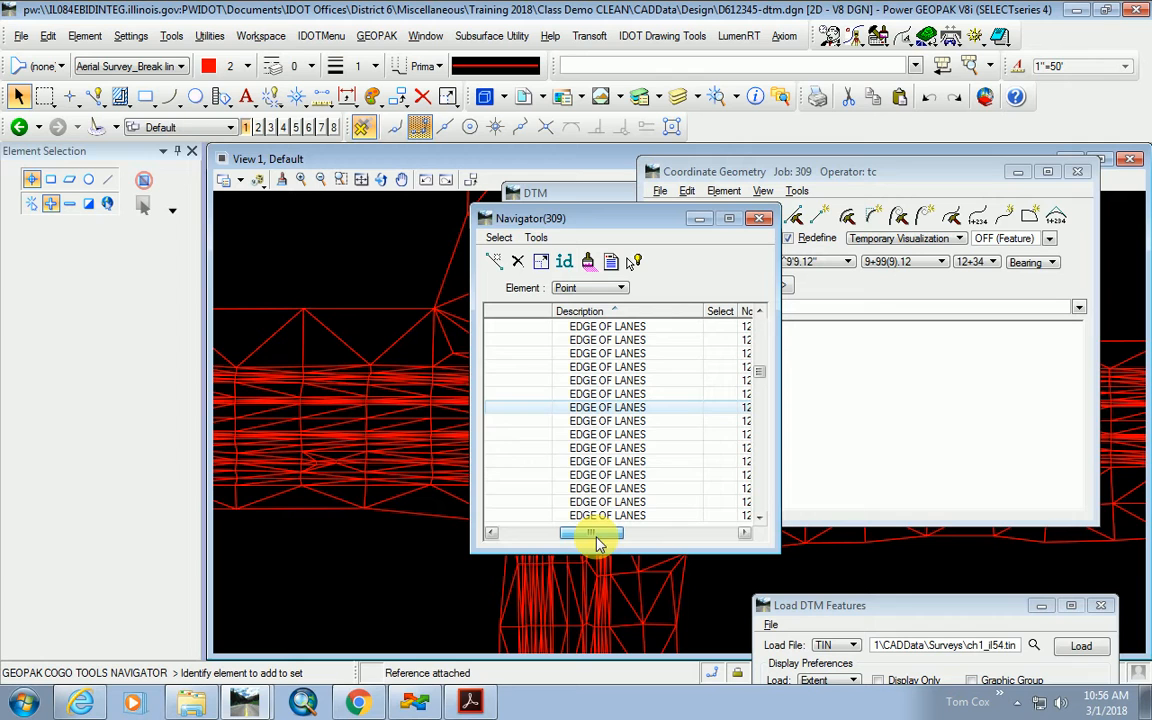
left_click_drag(590, 540, 553, 528)
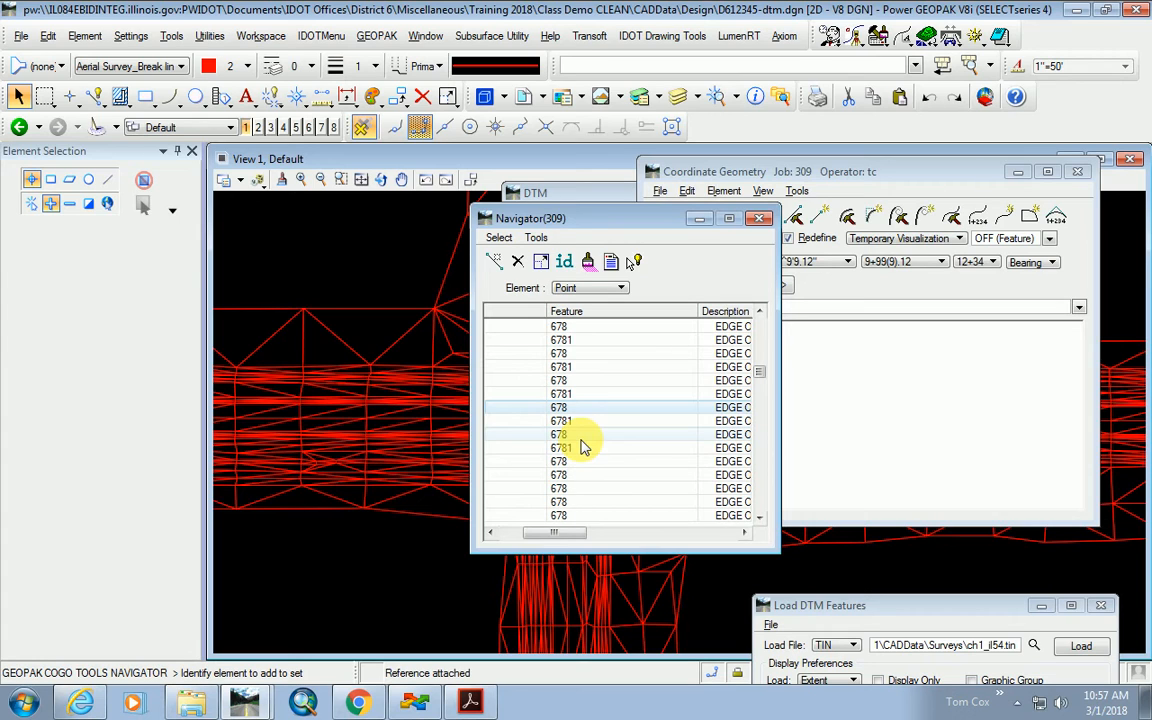
left_click_drag(575, 537, 535, 535)
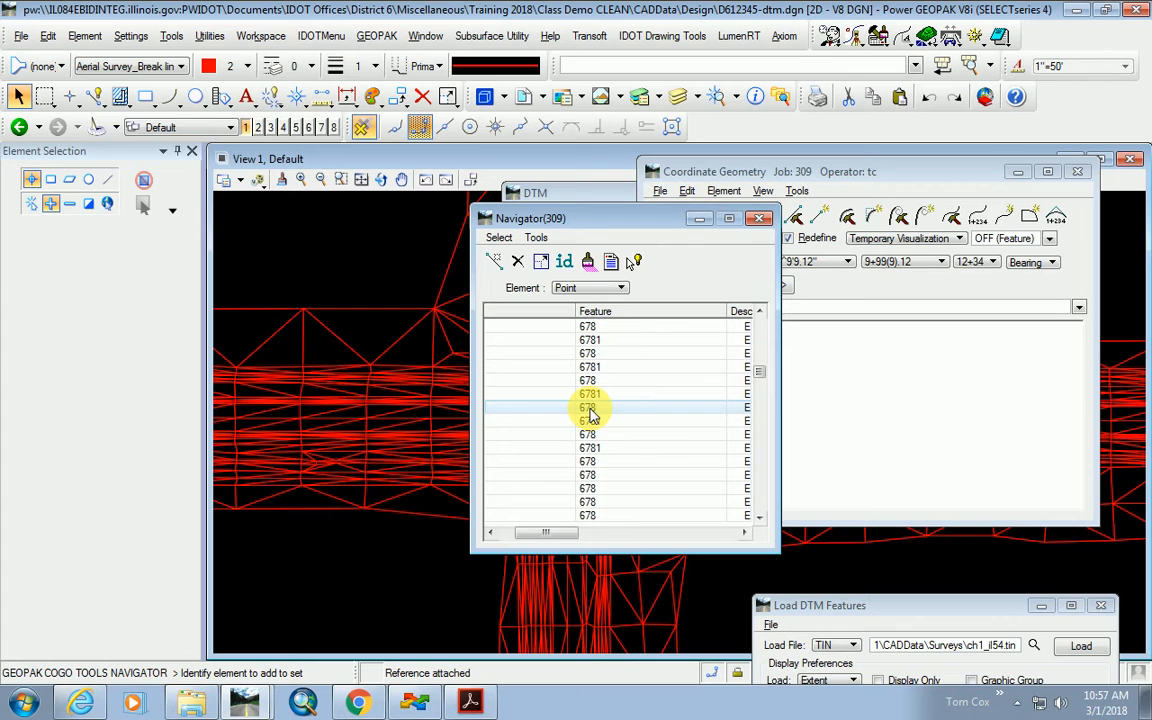
left_click_drag(562, 541, 583, 534)
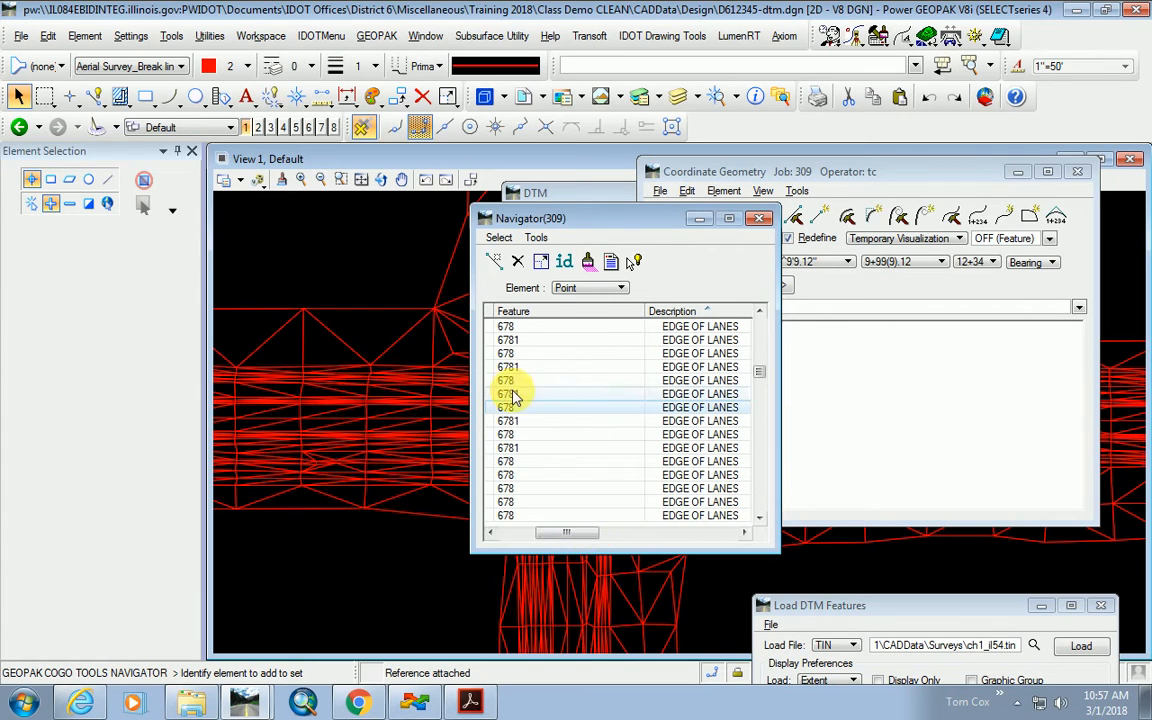
left_click_drag(573, 539, 522, 535)
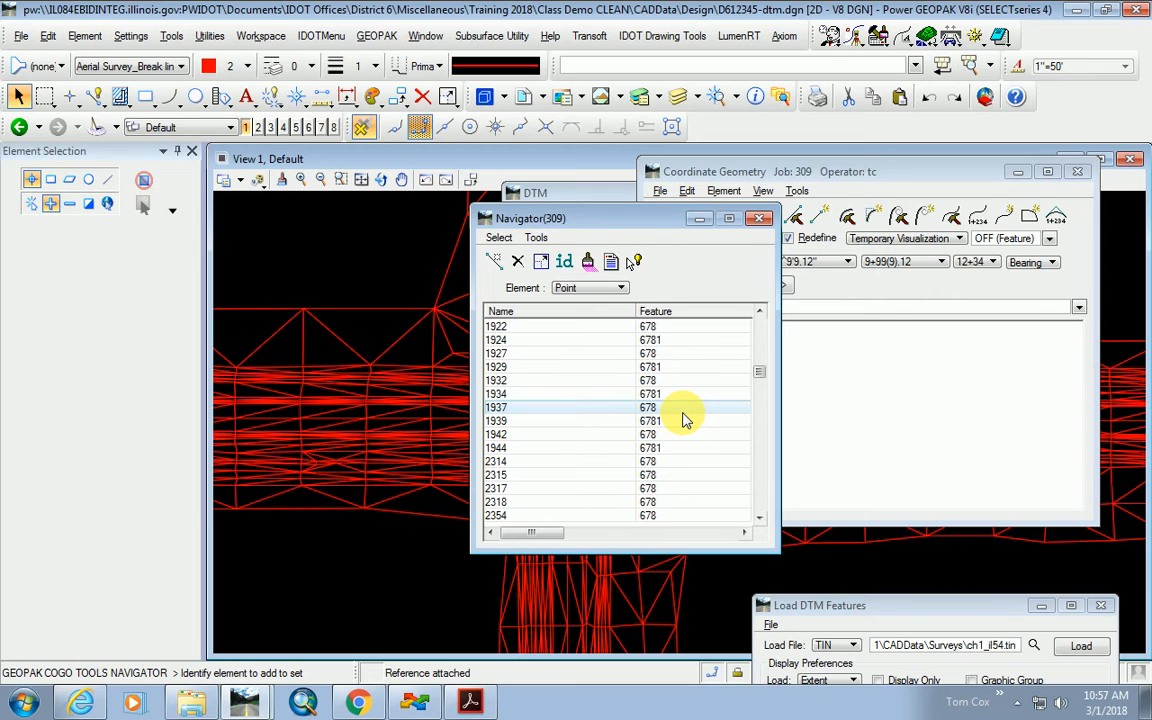
Visualize all points of job 309 in the view, and clear the Navigator and Coordinate Geometry windows out of the way.
scroll(685, 418, "down", 1)
scroll(680, 400, "up", 2)
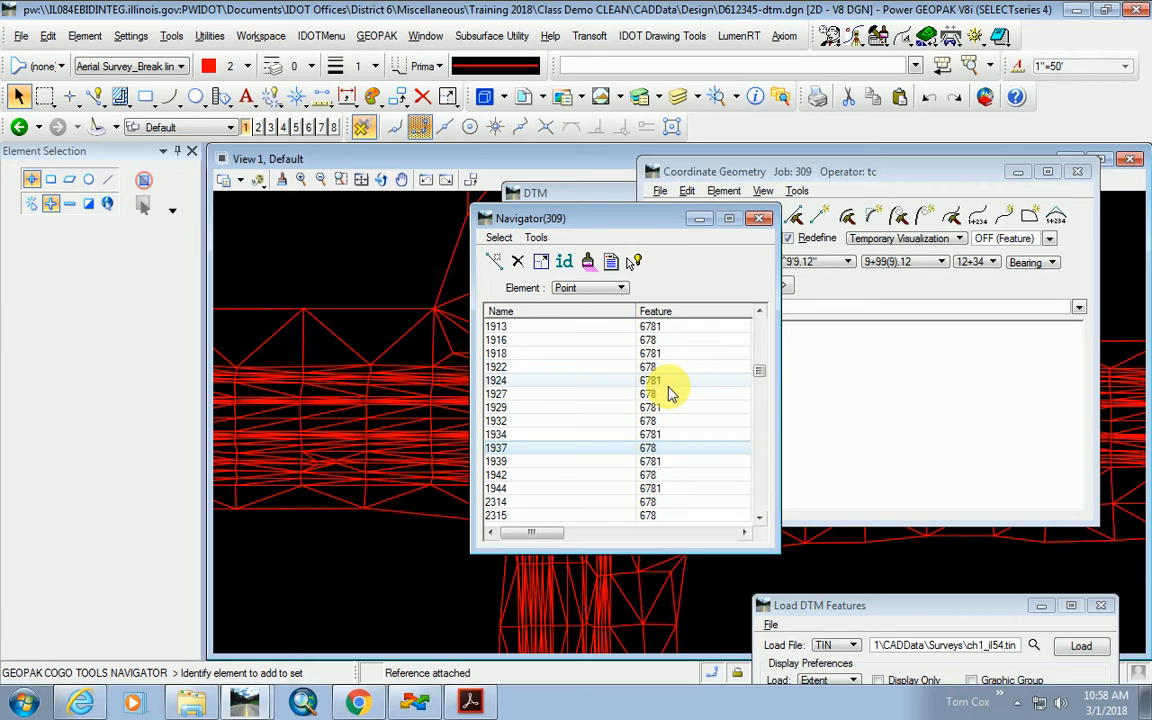
left_click(537, 239)
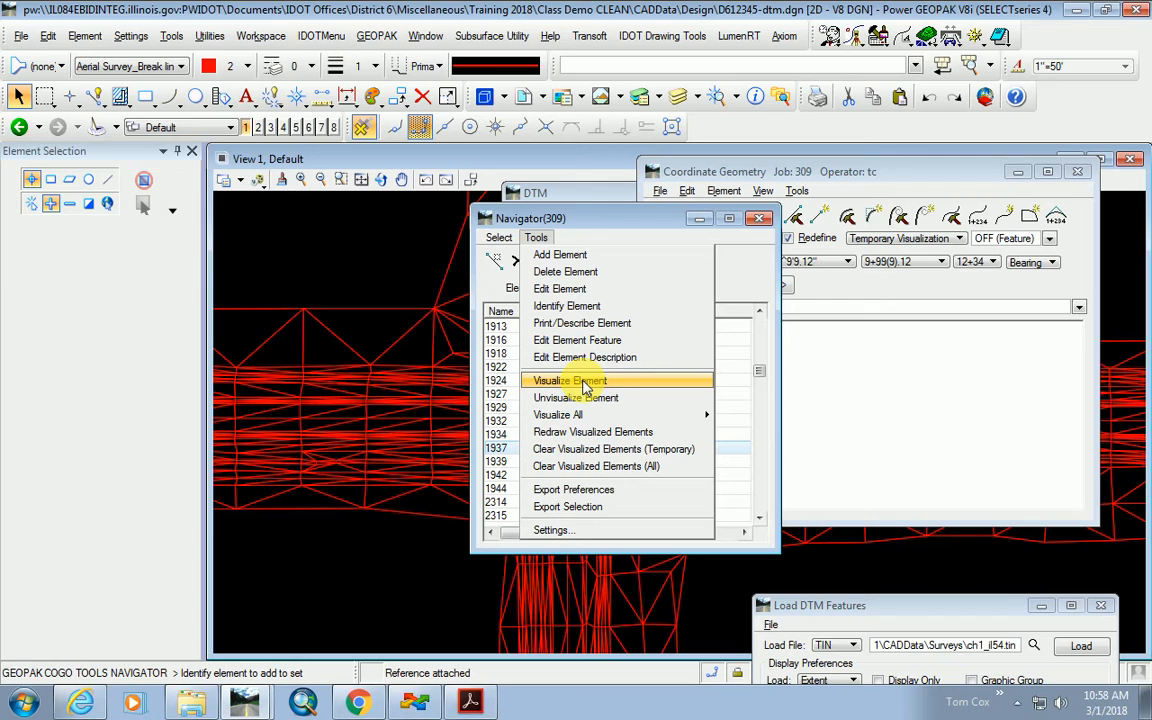
mouse_move(563, 418)
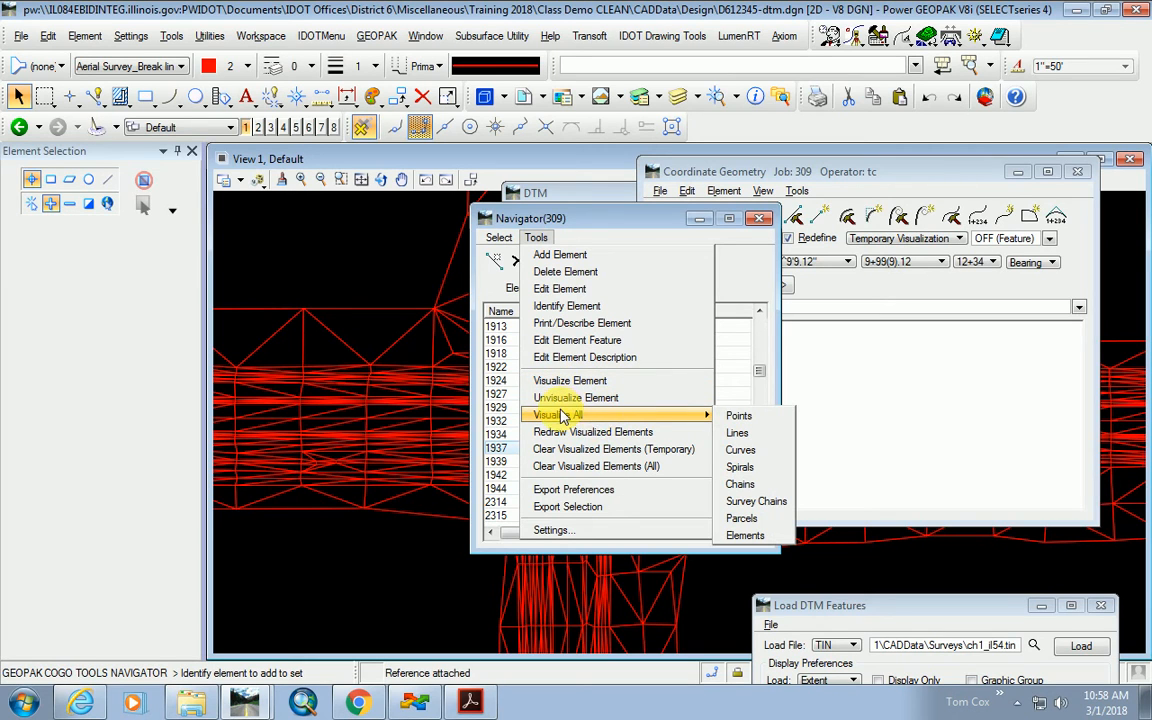
left_click(740, 417)
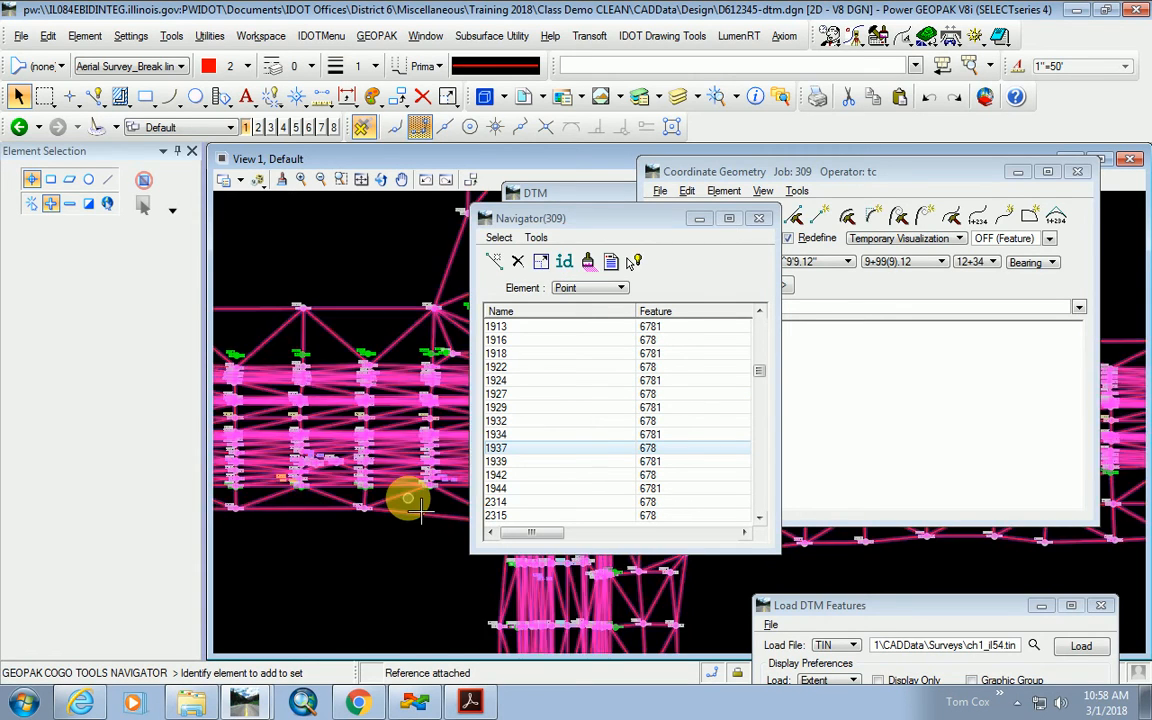
left_click(758, 218)
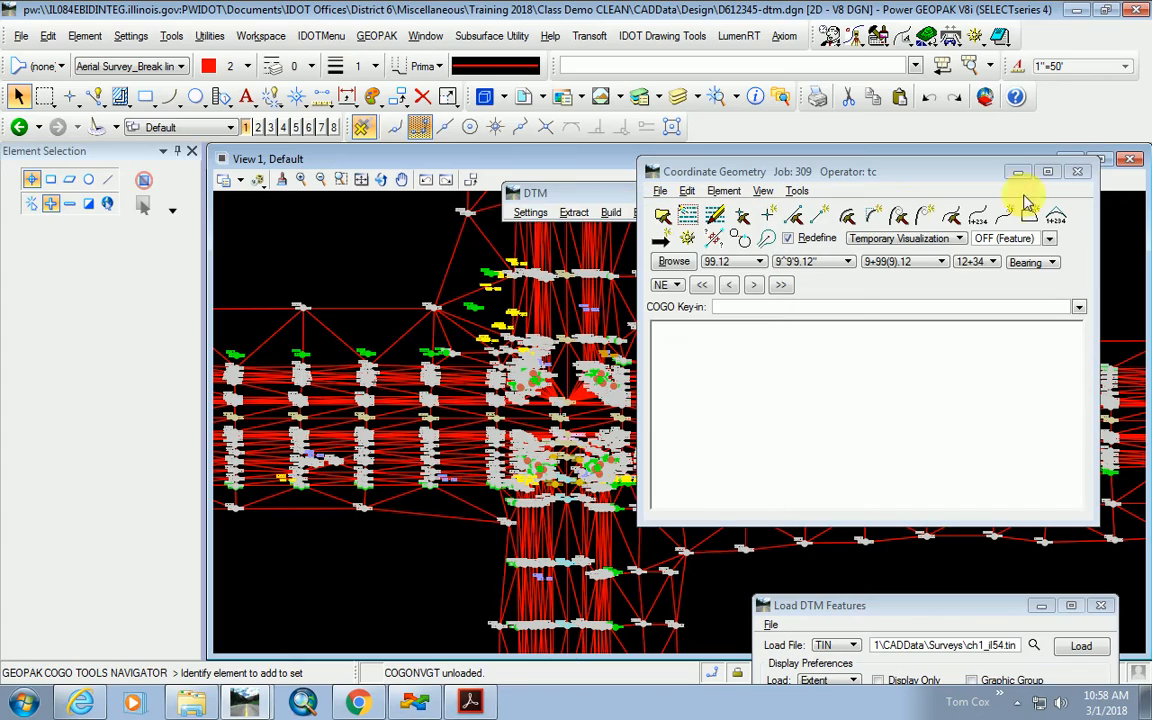
left_click(1018, 173)
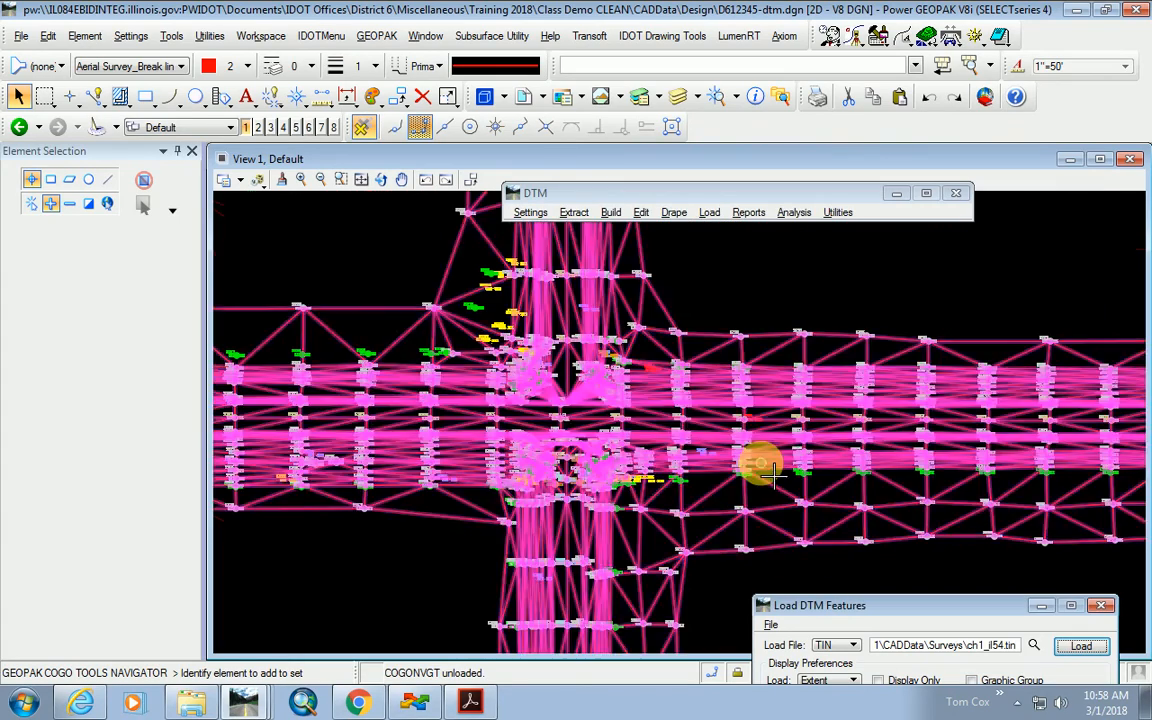
Examine the point numbers and elevations at the triangle vertices around points 2035 and 2036, shifting the Load DTM Features window out of the way.
scroll(651, 458, "up", 6)
scroll(642, 266, "up", 1)
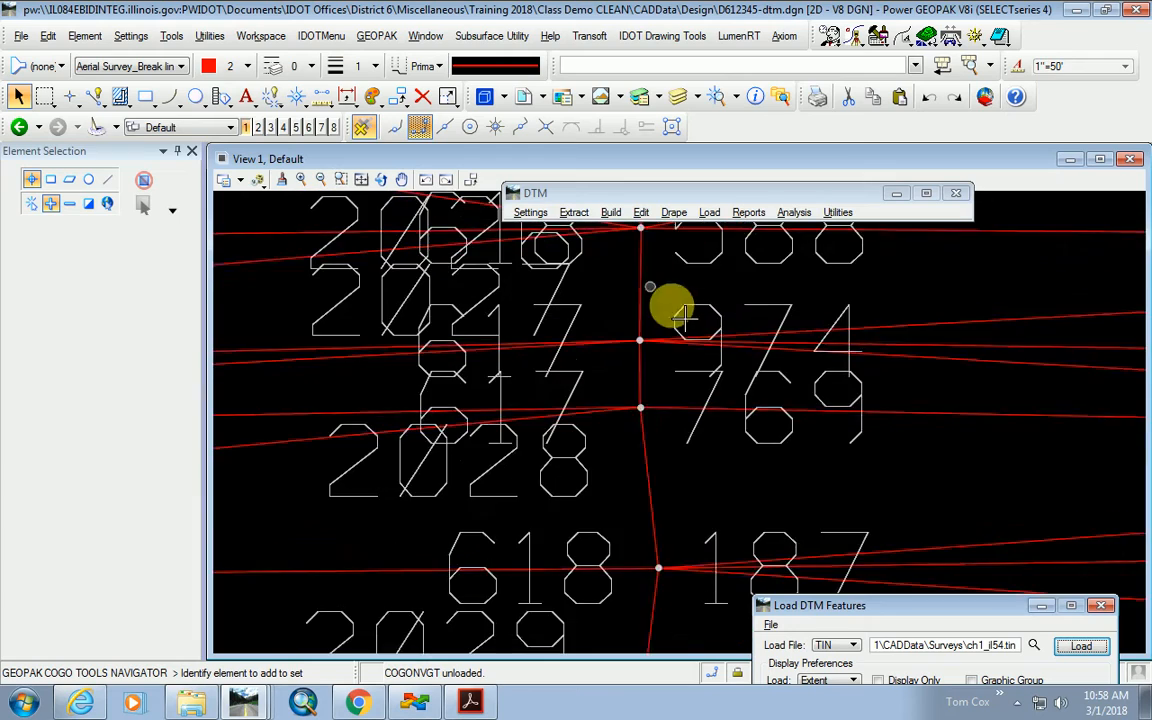
scroll(856, 424, "down", 3)
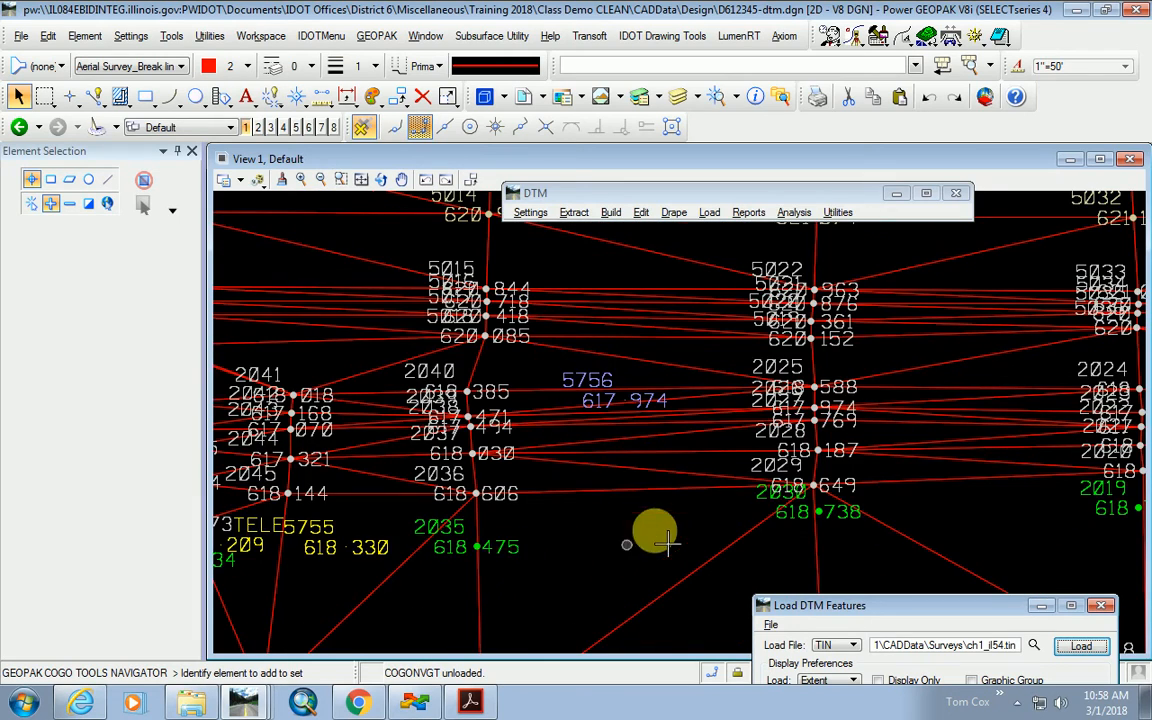
scroll(507, 527, "down", 2)
scroll(640, 590, "up", 4)
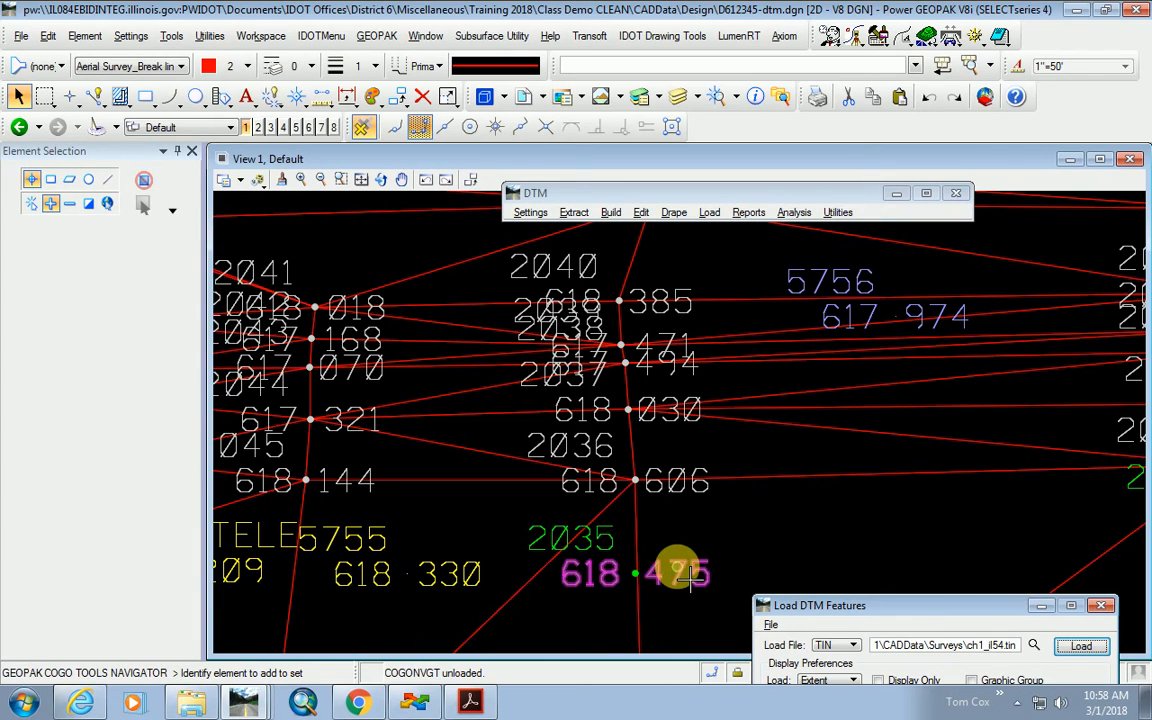
scroll(674, 567, "down", 3)
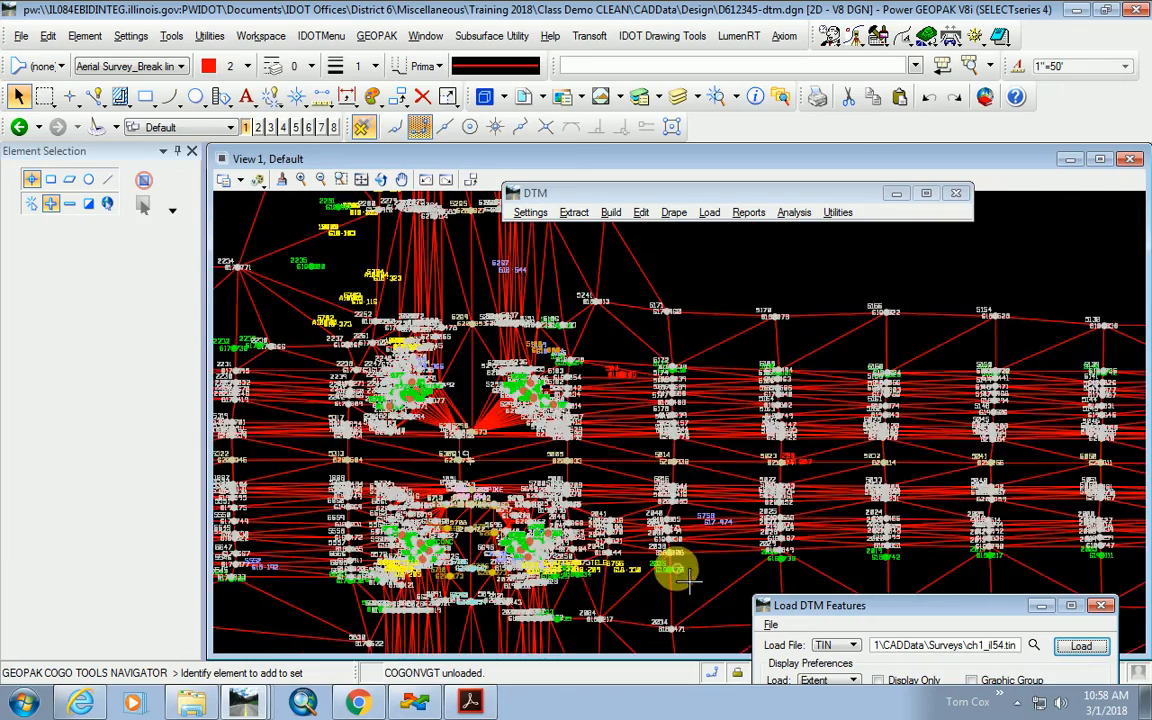
scroll(722, 545, "up", 3)
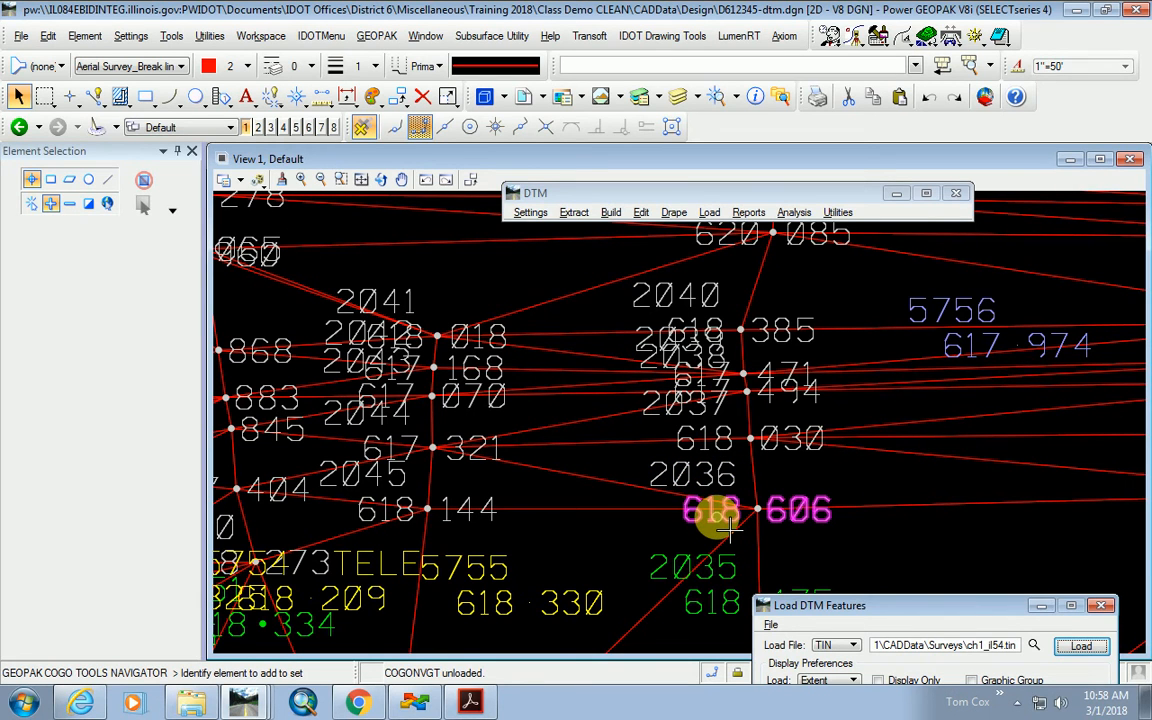
scroll(640, 514, "down", 2)
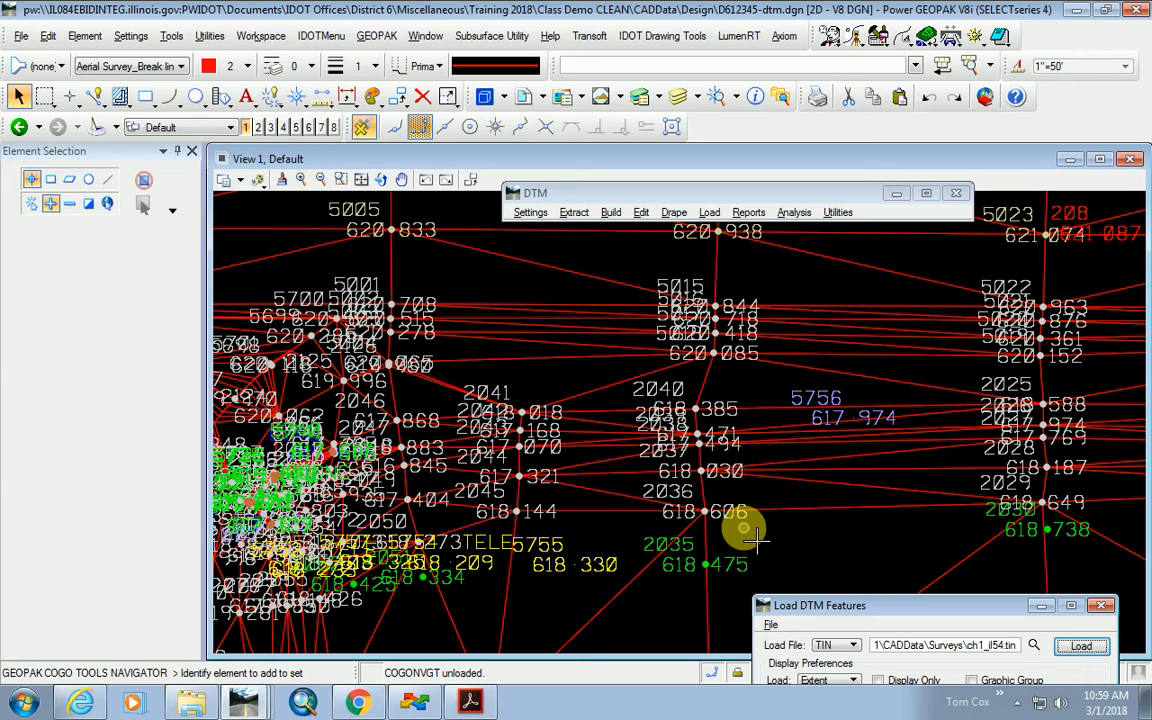
mouse_move(836, 614)
left_mouse_down()
mouse_move(854, 419)
mouse_move(852, 630)
left_mouse_up()
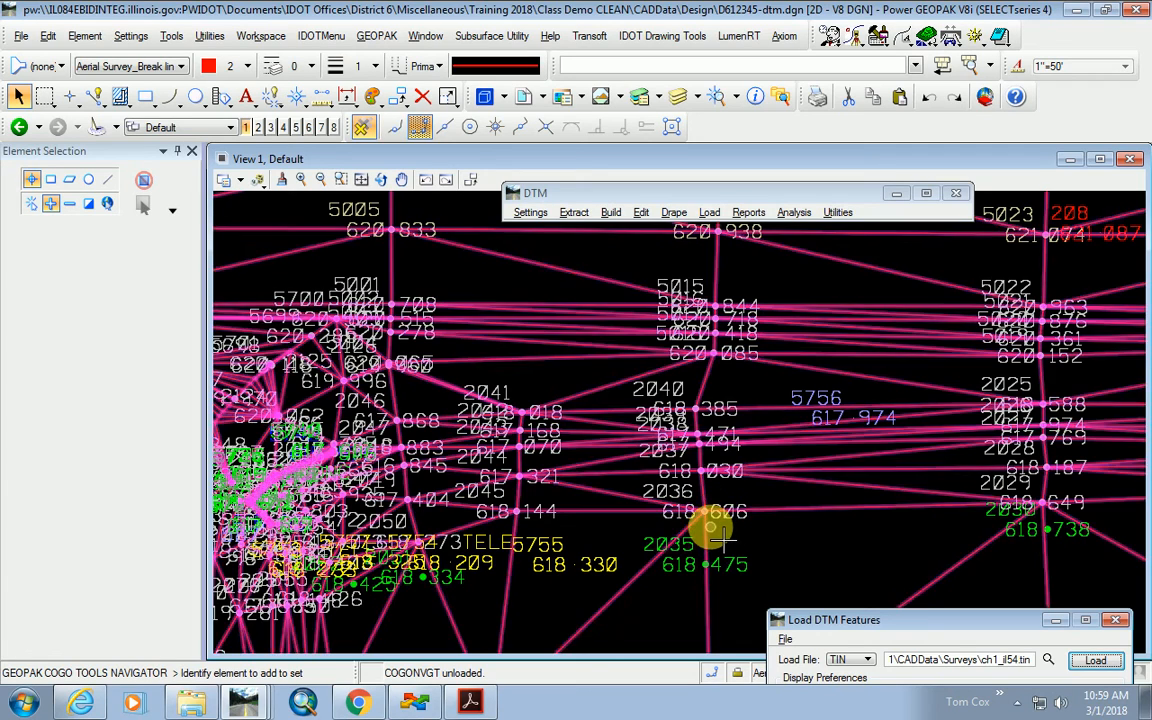
scroll(742, 533, "up", 4)
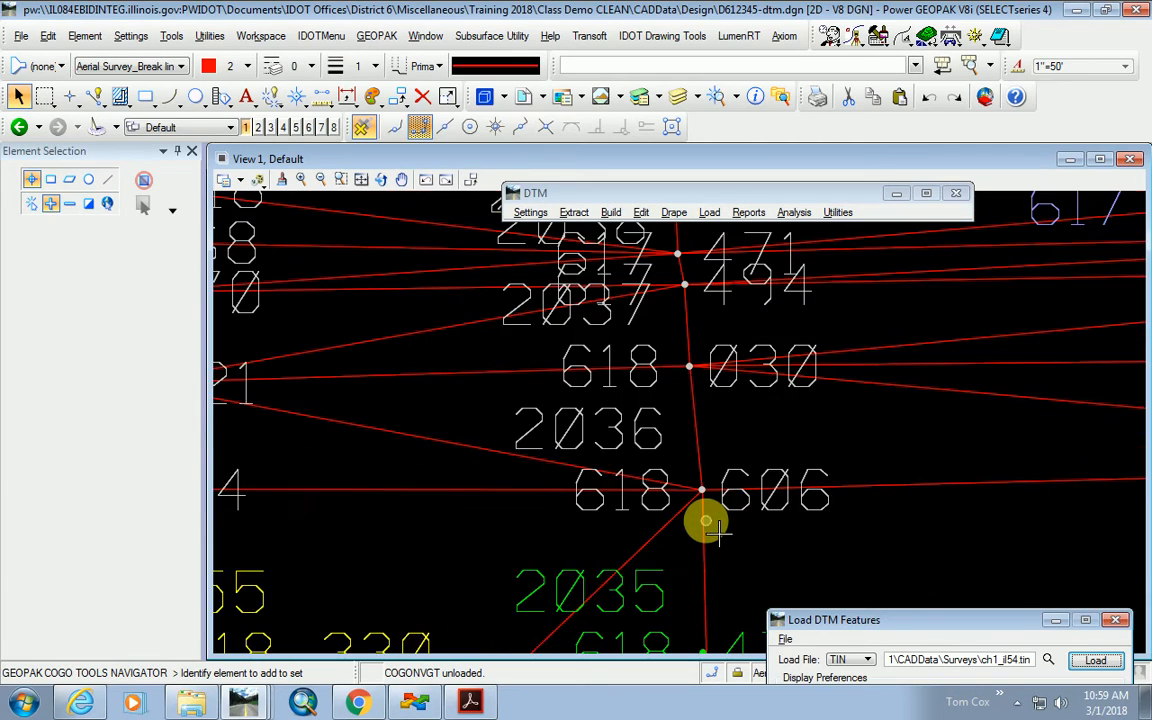
scroll(712, 528, "down", 5)
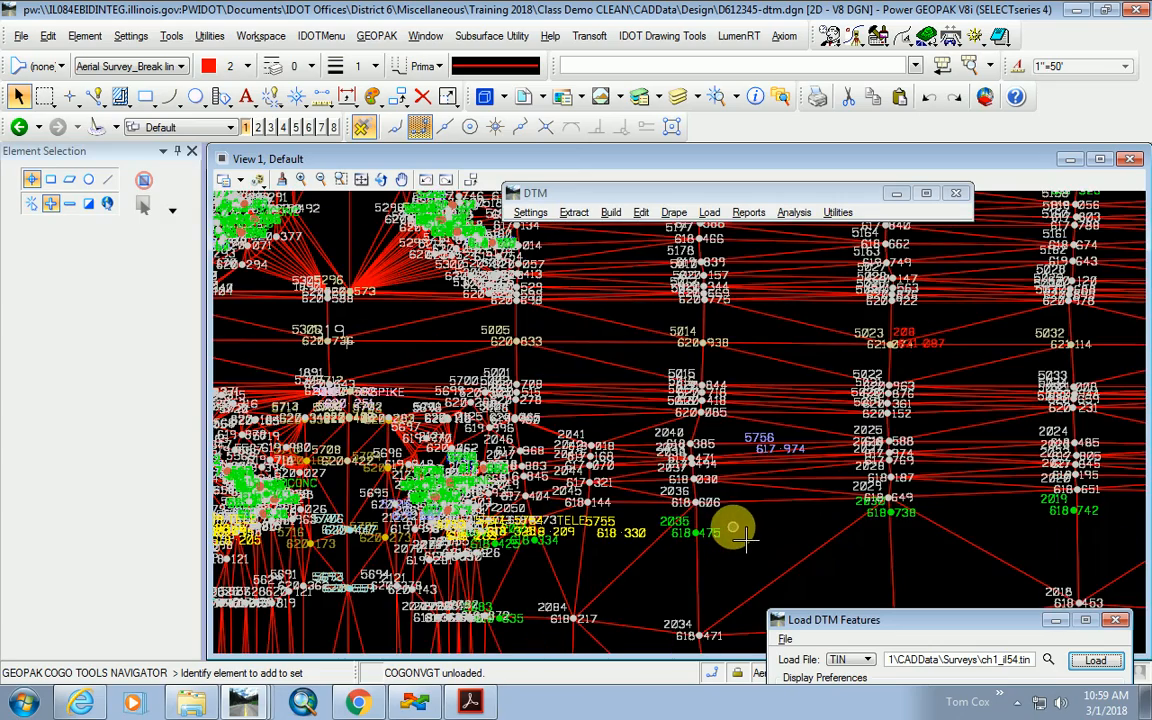
Examine the crowded COGO points and triangles at the intersection corners around points 5695 and 2073.
scroll(740, 532, "up", 2)
scroll(460, 490, "up", 3)
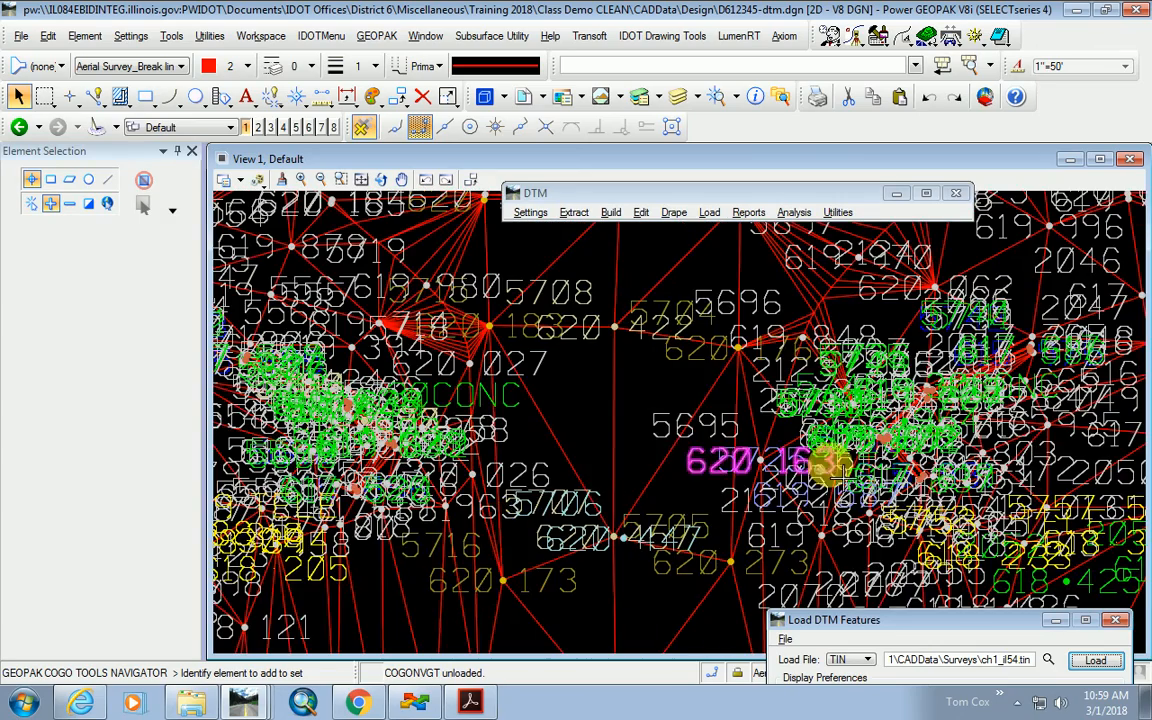
scroll(860, 445, "up", 3)
scroll(771, 400, "up", 4)
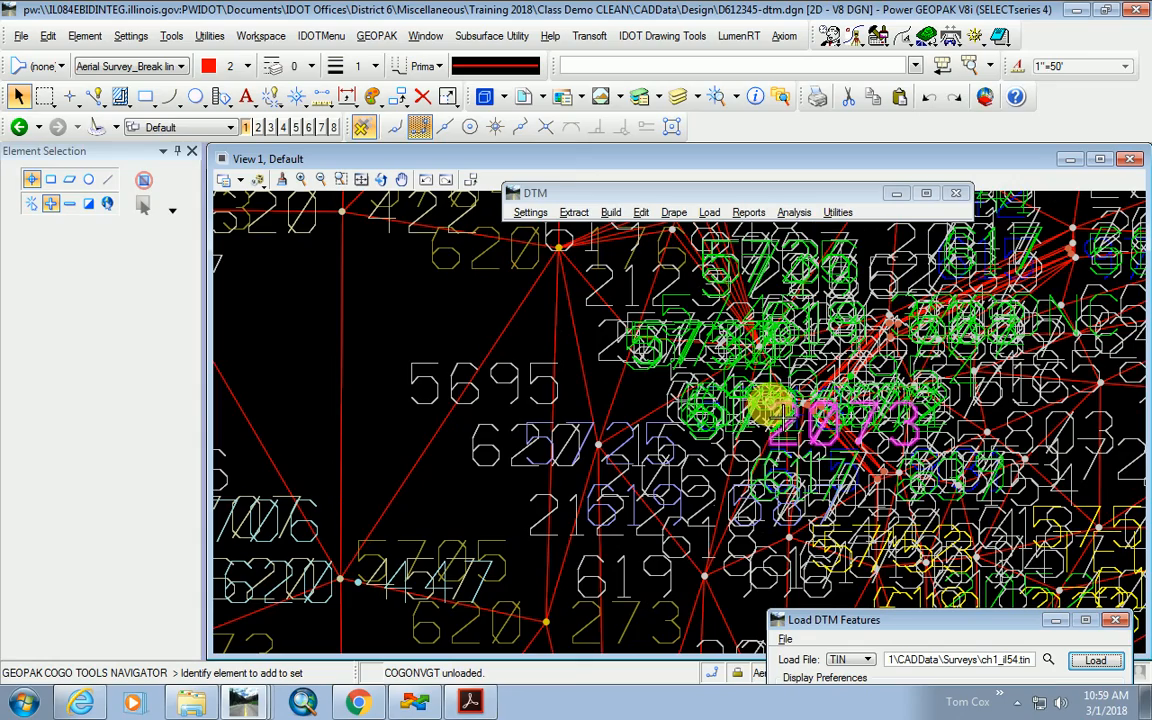
scroll(763, 418, "down", 3)
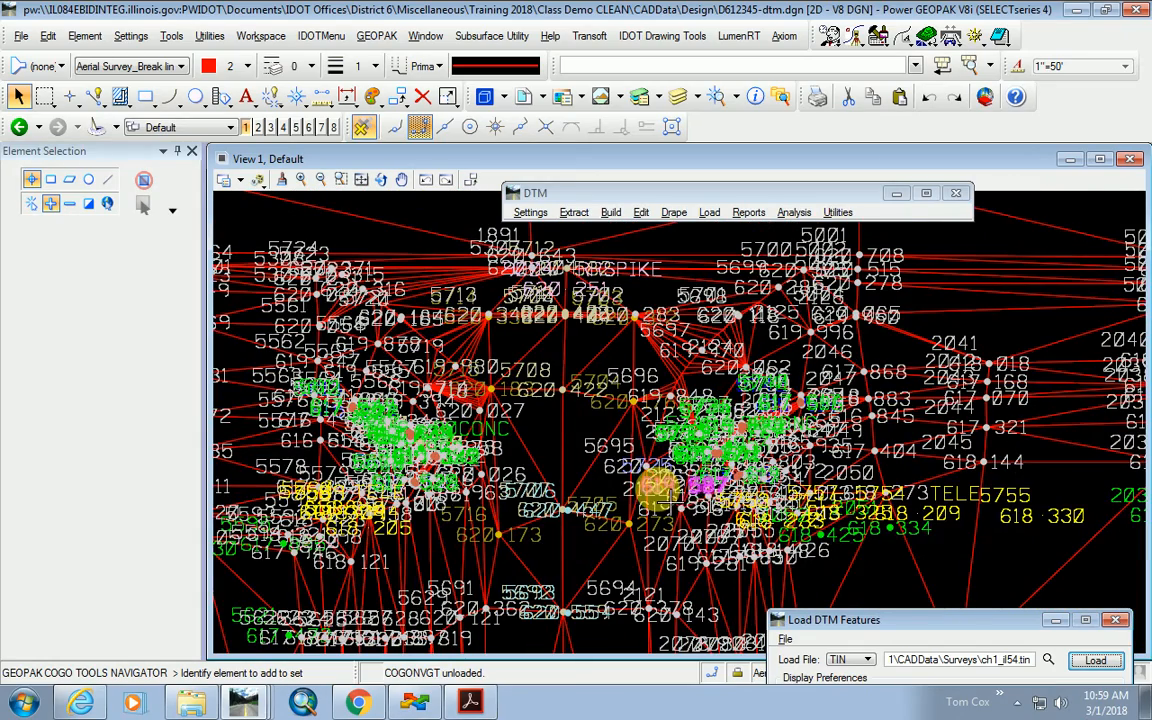
scroll(770, 465, "up", 3)
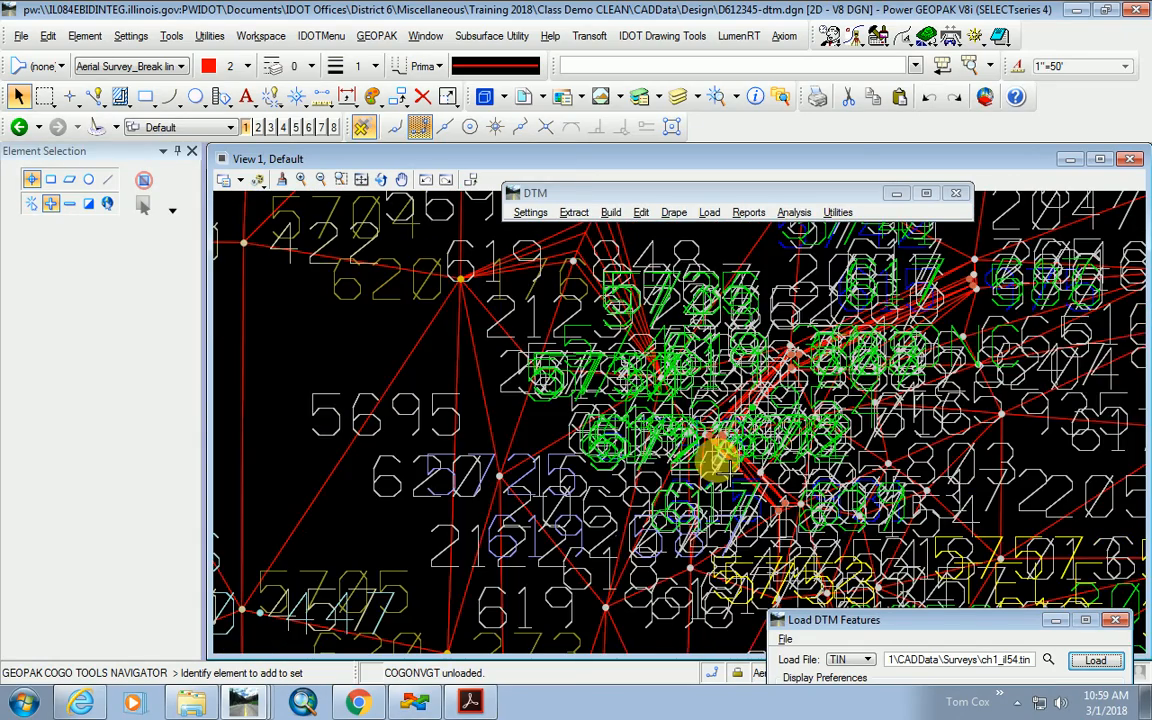
scroll(705, 450, "up", 2)
scroll(700, 445, "down", 4)
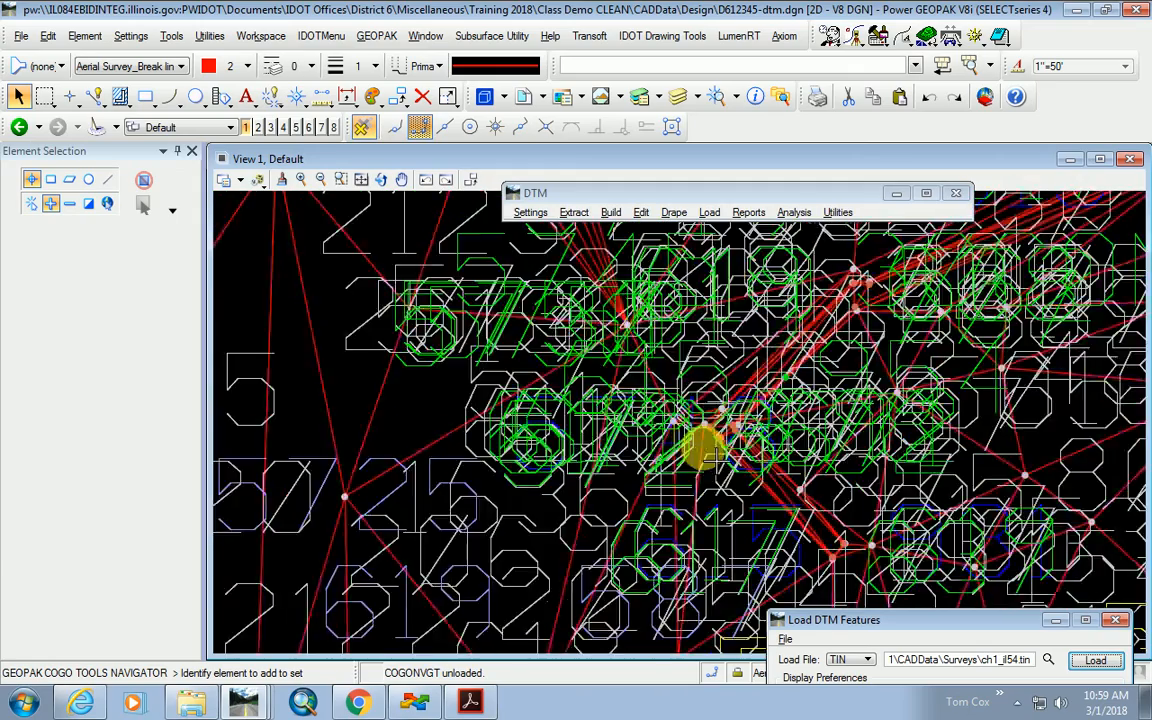
scroll(522, 462, "down", 2)
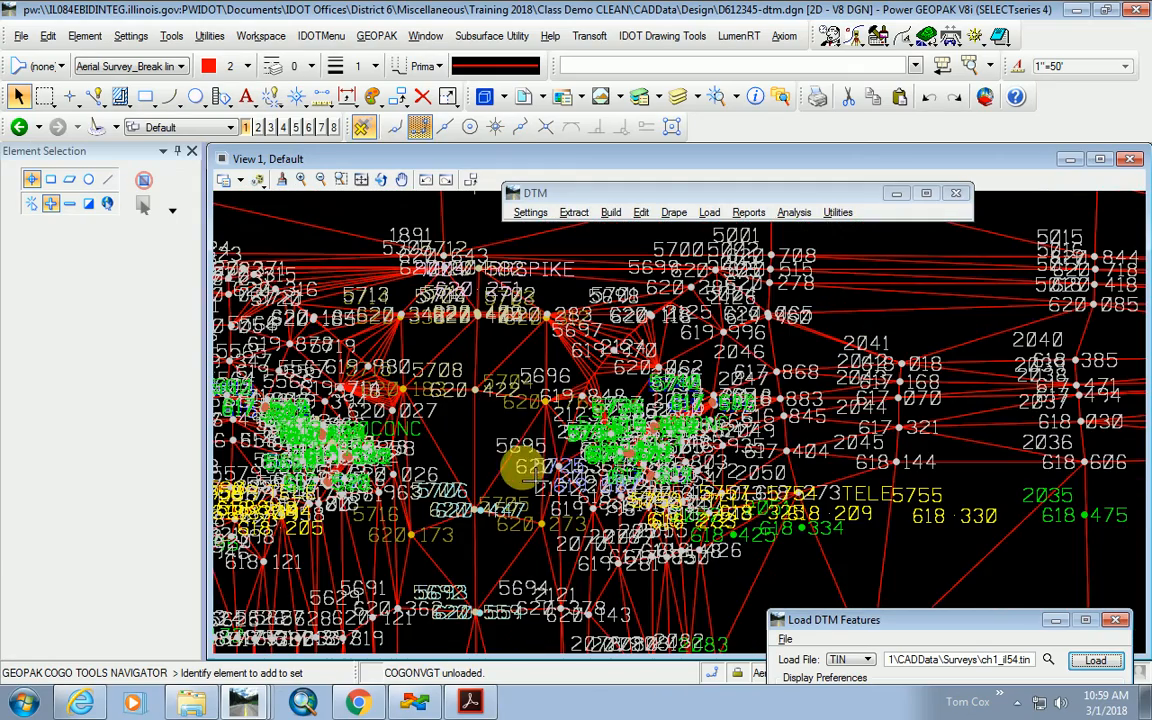
Open Level Display for View 1 and turn off all levels of D612345-dtm.dgn.
left_click(679, 98)
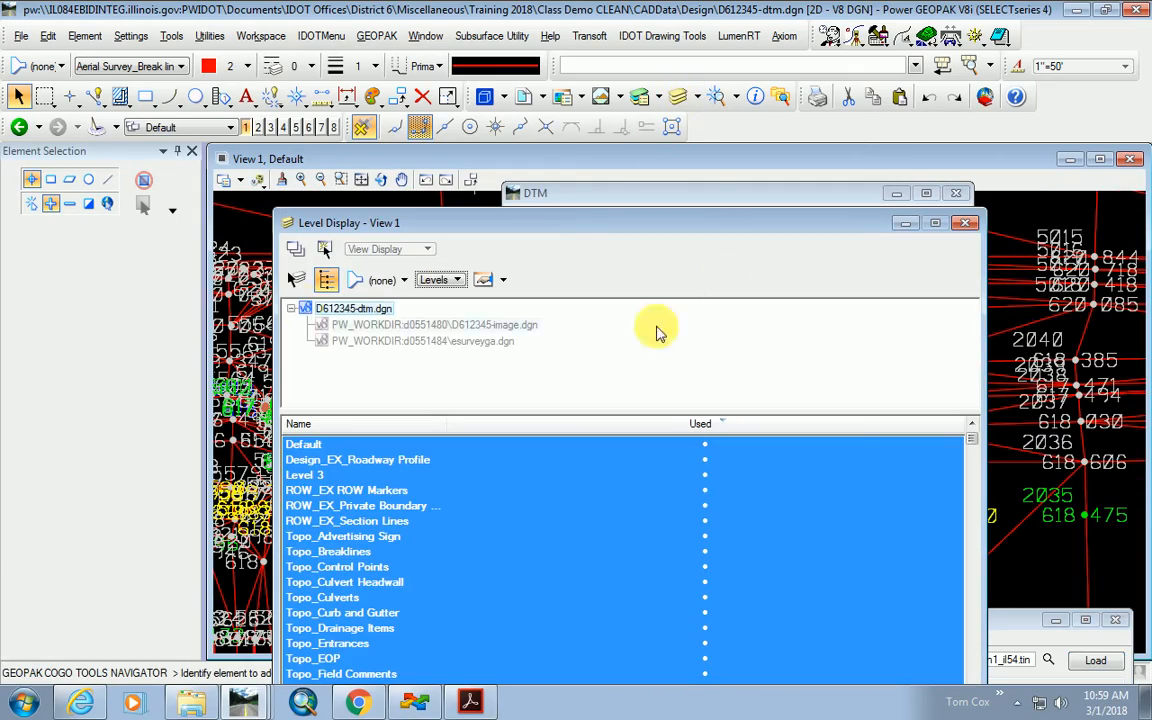
right_click(405, 565)
left_click(430, 446)
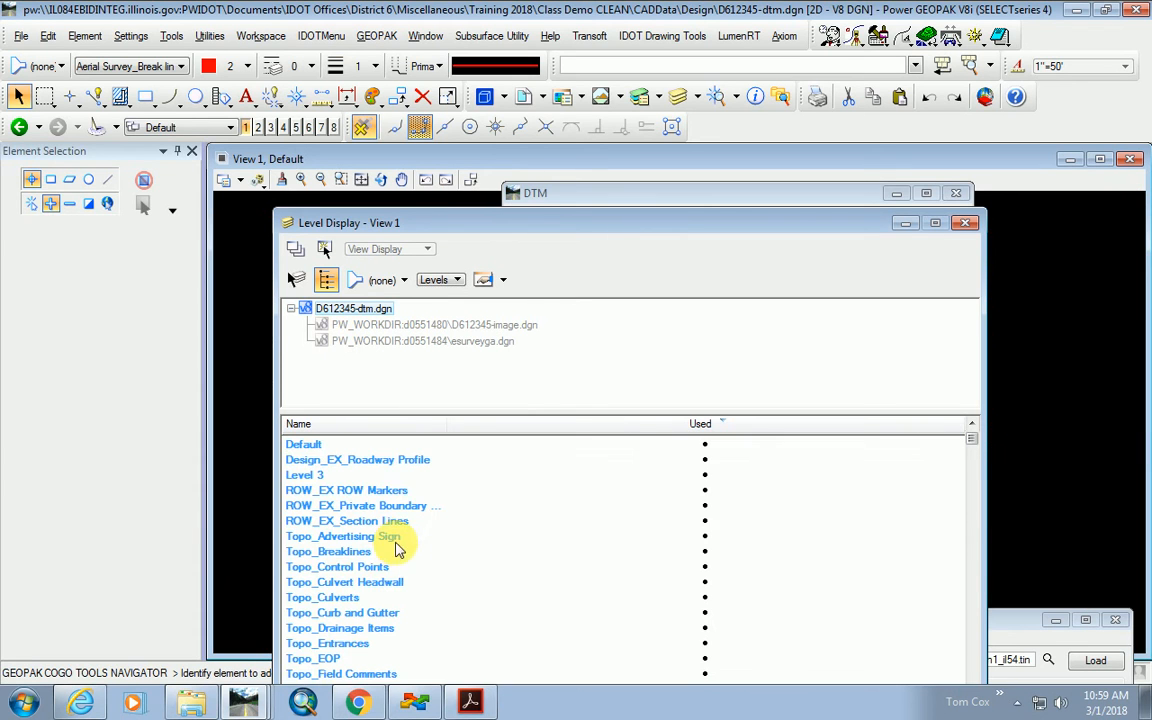
Look through the level names of D612345-dtm.dgn, keeping the used levels sorted first.
scroll(406, 584, "down", 9)
scroll(410, 590, "up", 5)
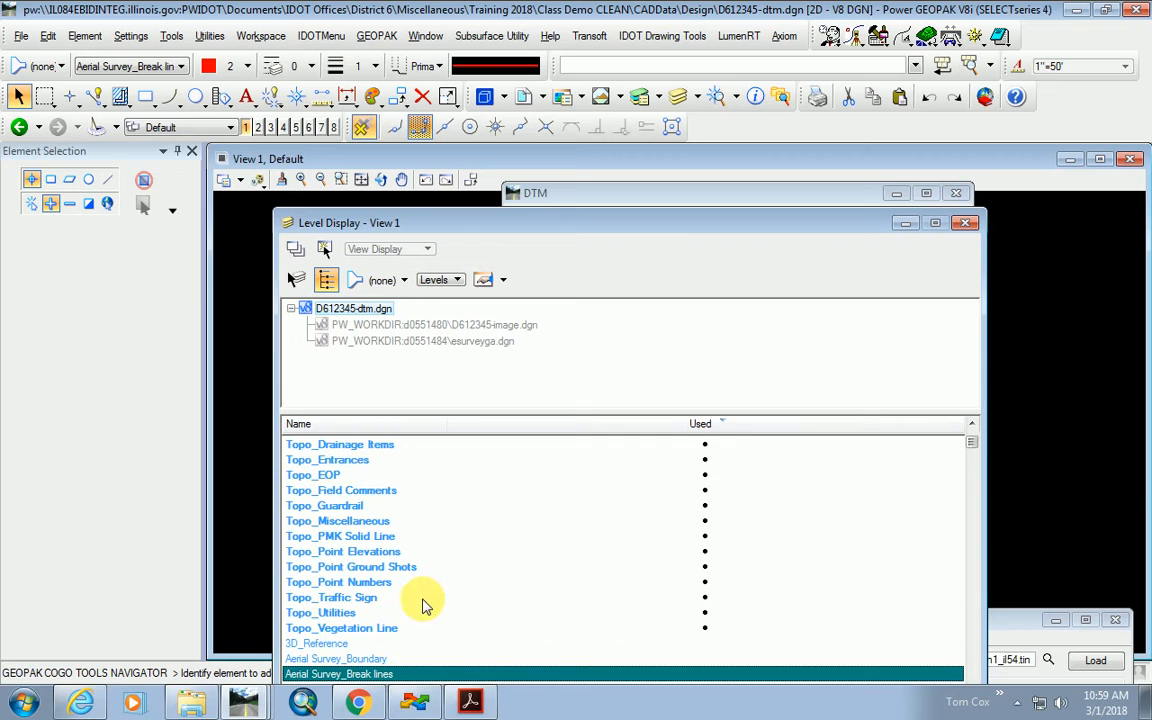
left_click(720, 424)
scroll(684, 543, "up", 4)
scroll(751, 540, "down", 1)
left_click(725, 425)
scroll(453, 540, "up", 1)
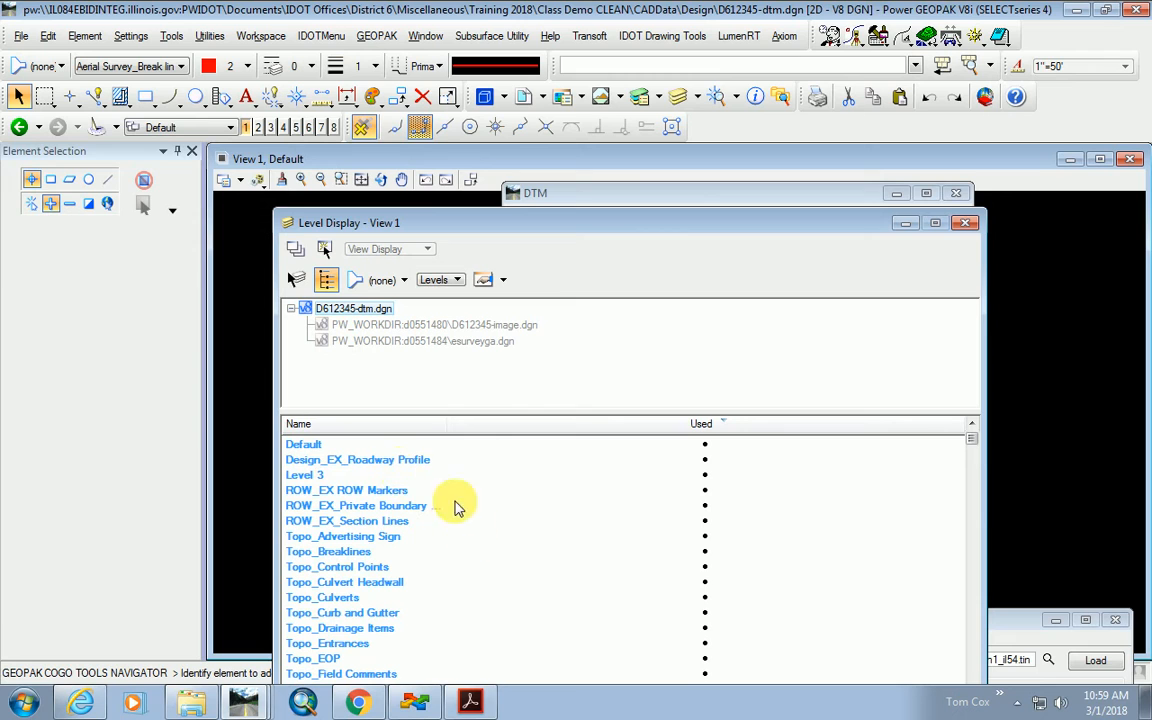
Turn on the Topo_Culverts level and move the Level Display window aside to uncover the view.
scroll(480, 560, "down", 1)
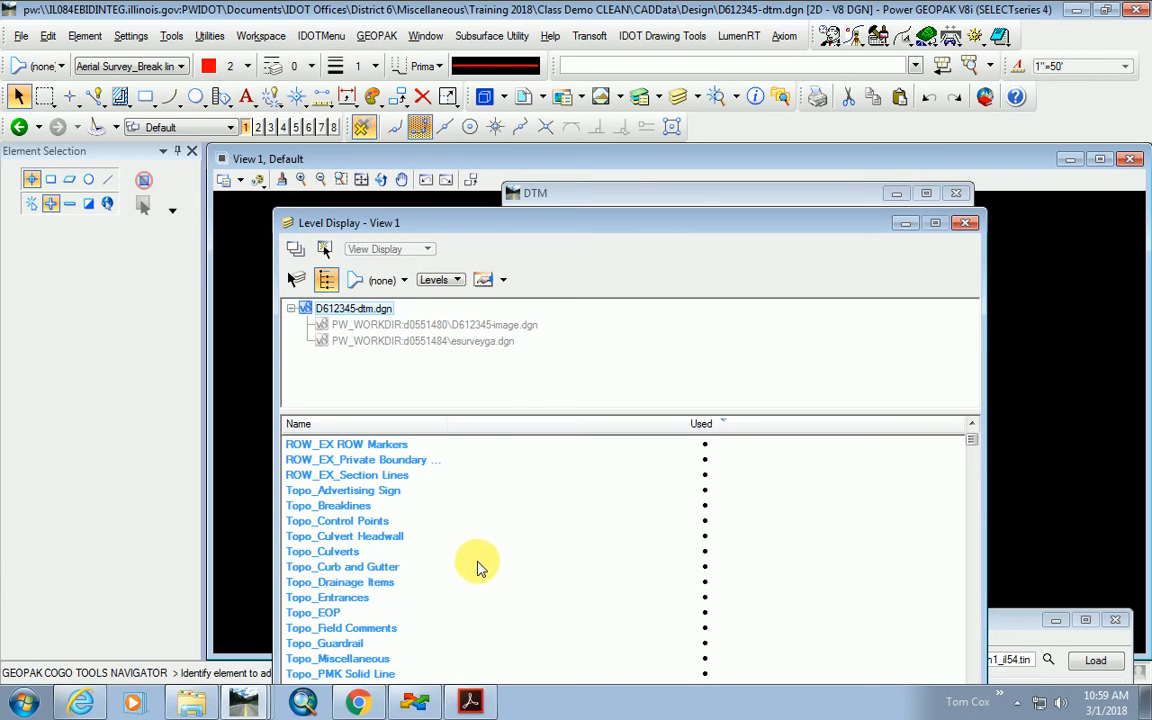
left_click(338, 552)
scroll(417, 591, "down", 3)
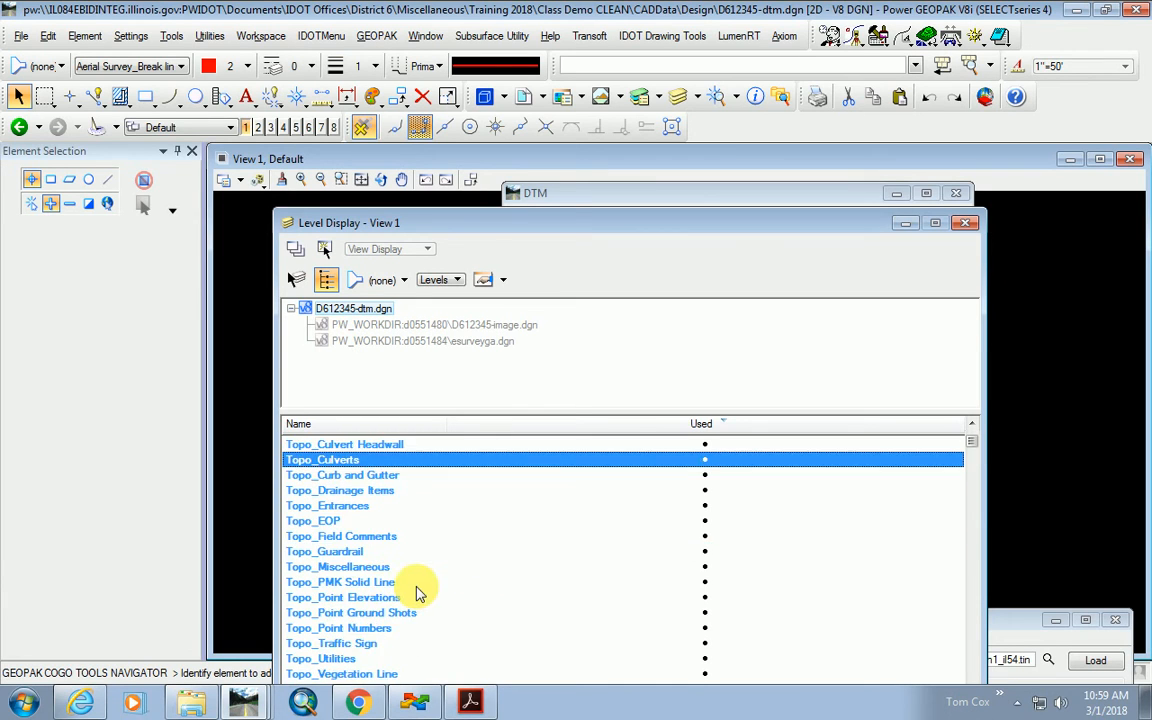
scroll(417, 591, "down", 4)
scroll(419, 591, "up", 6)
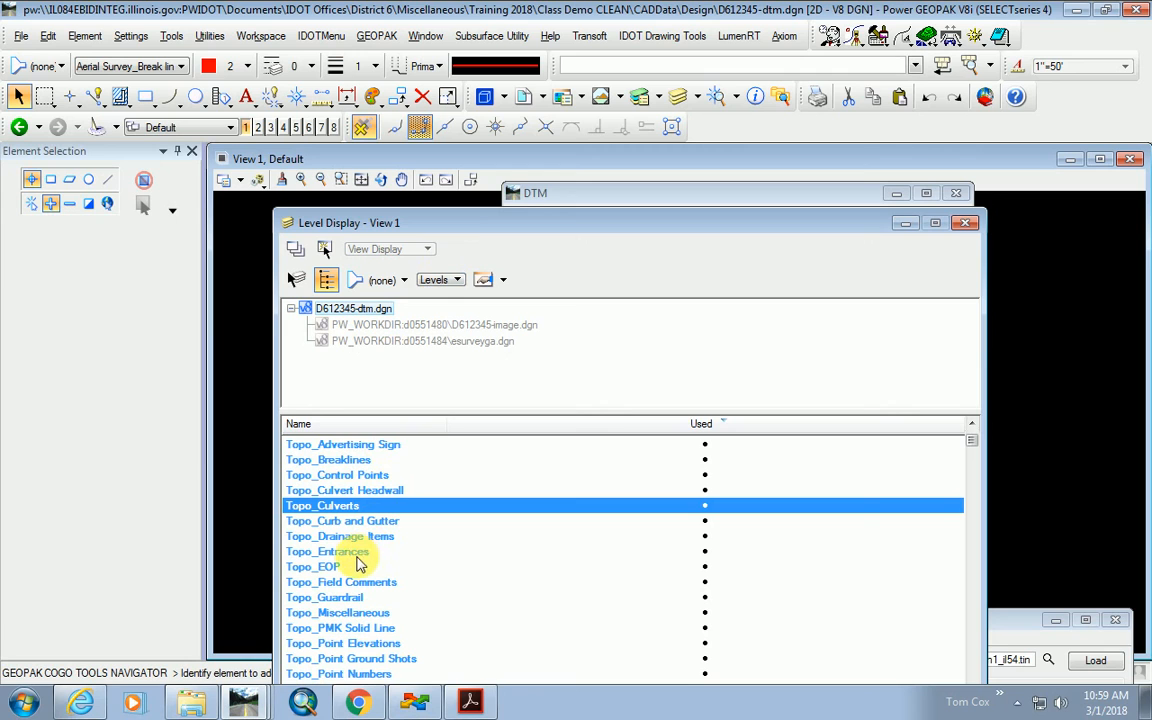
left_click_drag(463, 226, 832, 470)
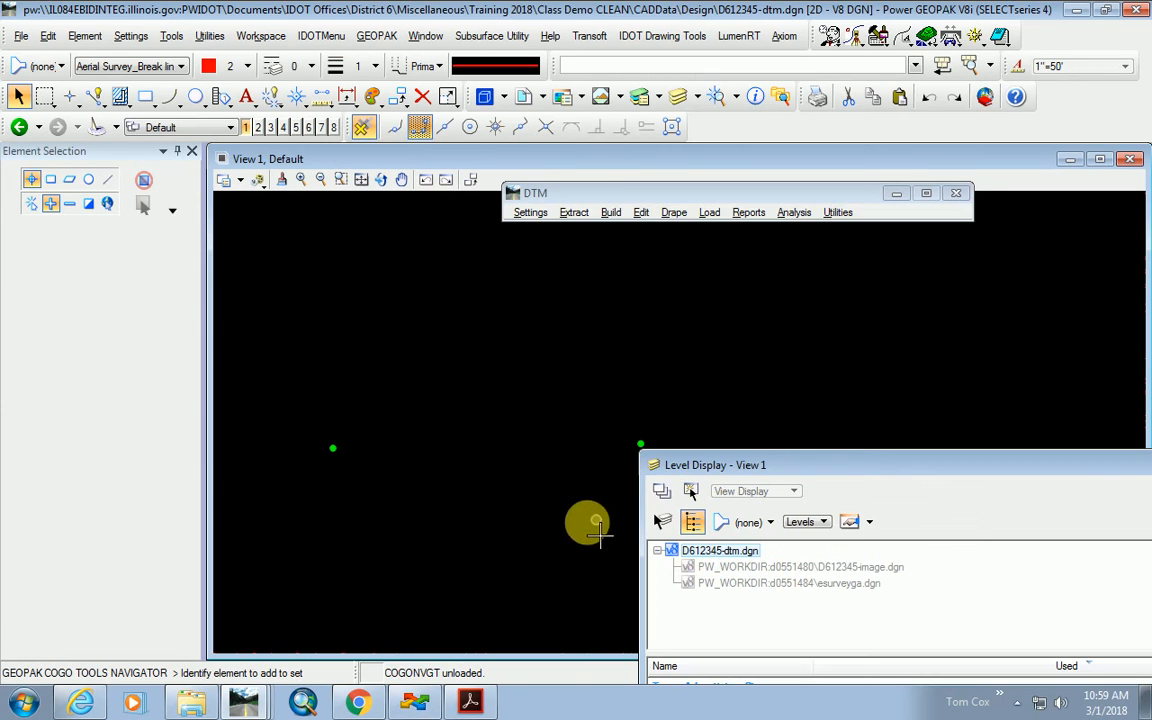
Turn on the Topo_Drainage Items level as well and move the Level Display window aside to inspect the displayed points.
left_click(784, 464)
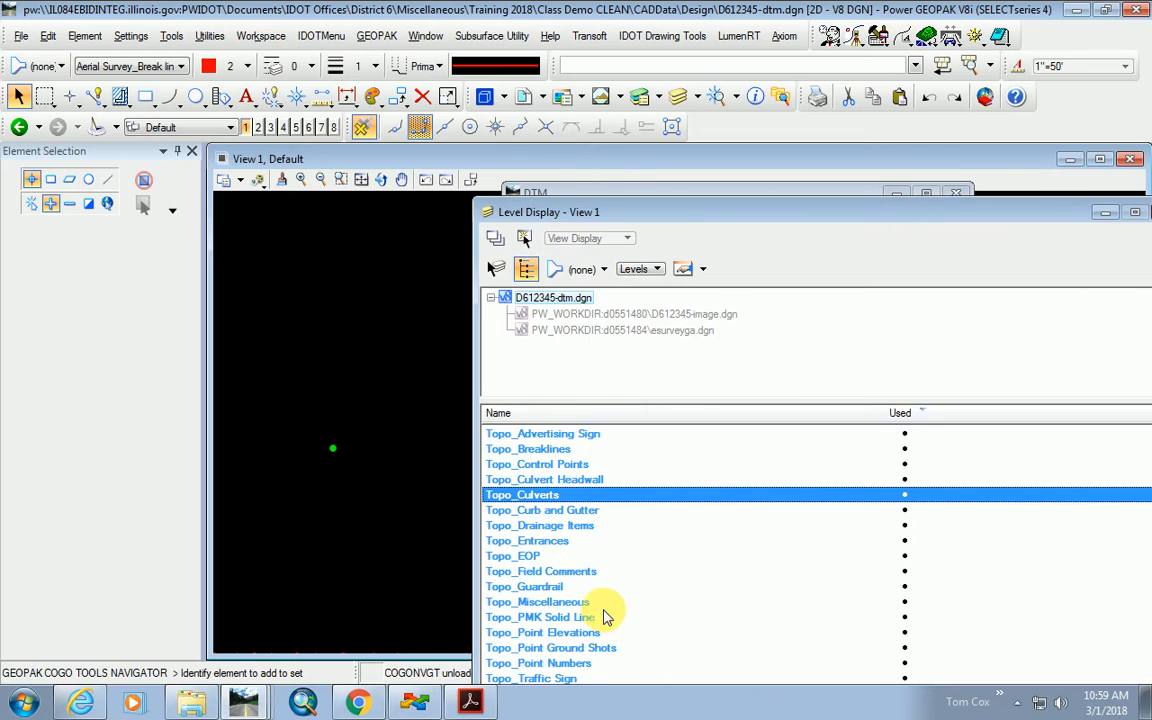
left_click(550, 527, "ctrl")
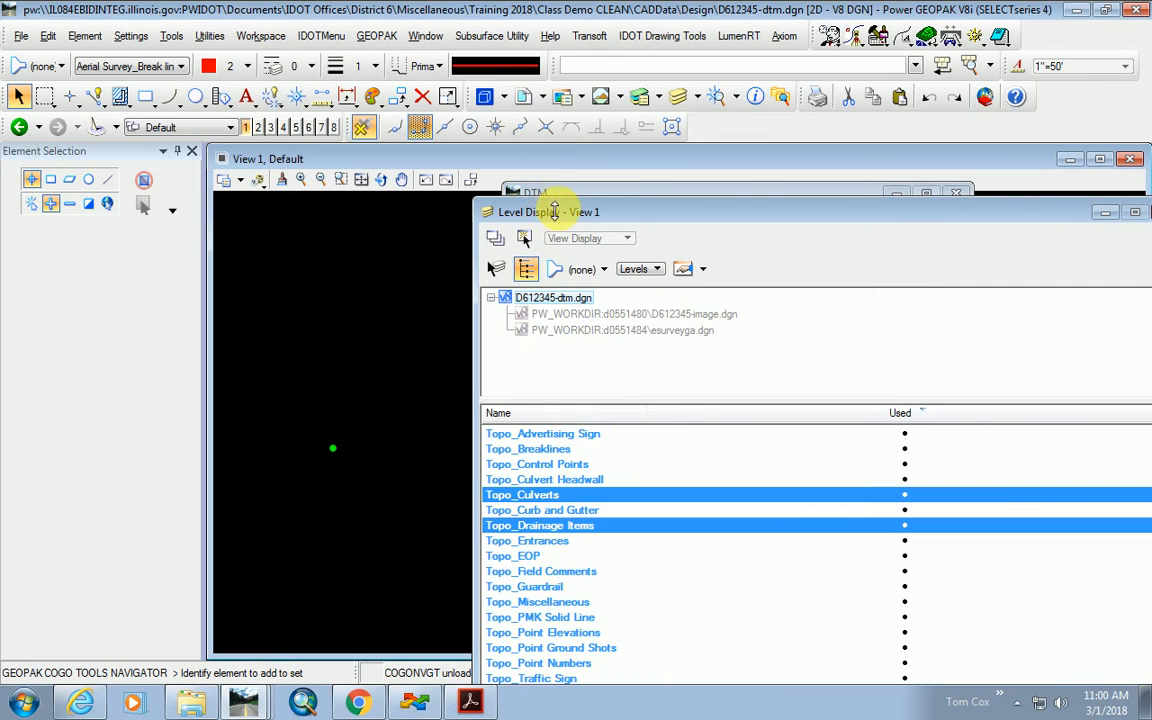
left_click_drag(543, 214, 771, 453)
scroll(509, 535, "down", 5)
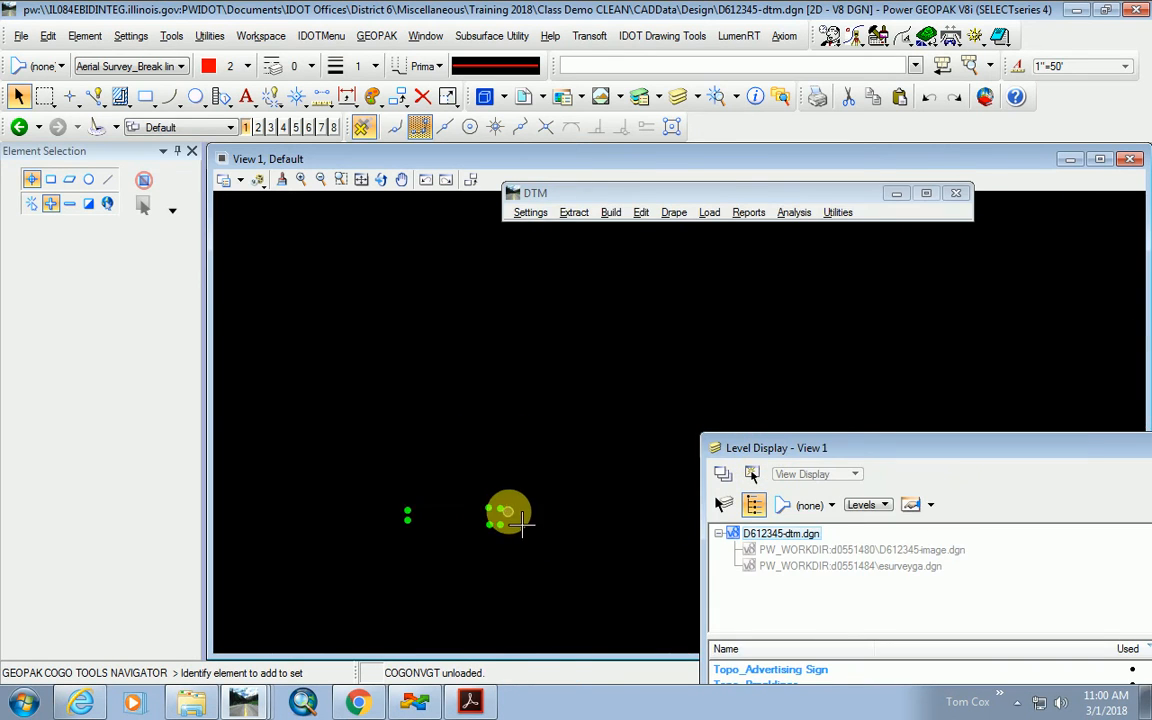
scroll(458, 484, "up", 2)
scroll(437, 478, "down", 5)
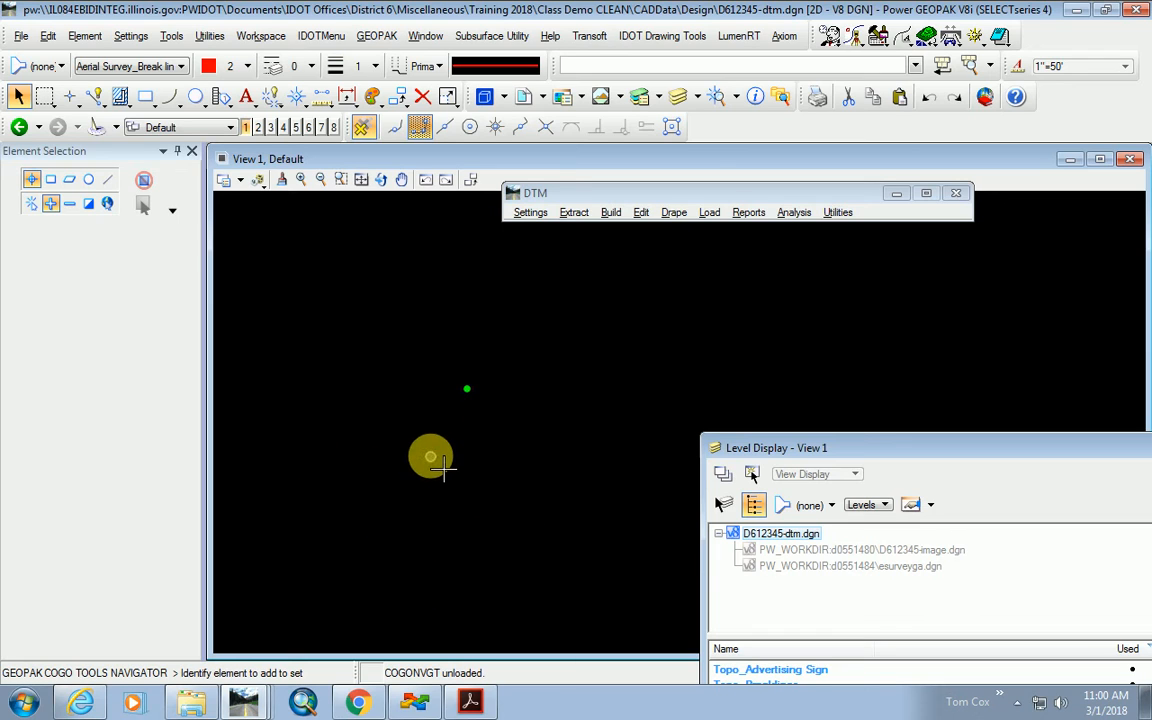
scroll(468, 401, "down", 4)
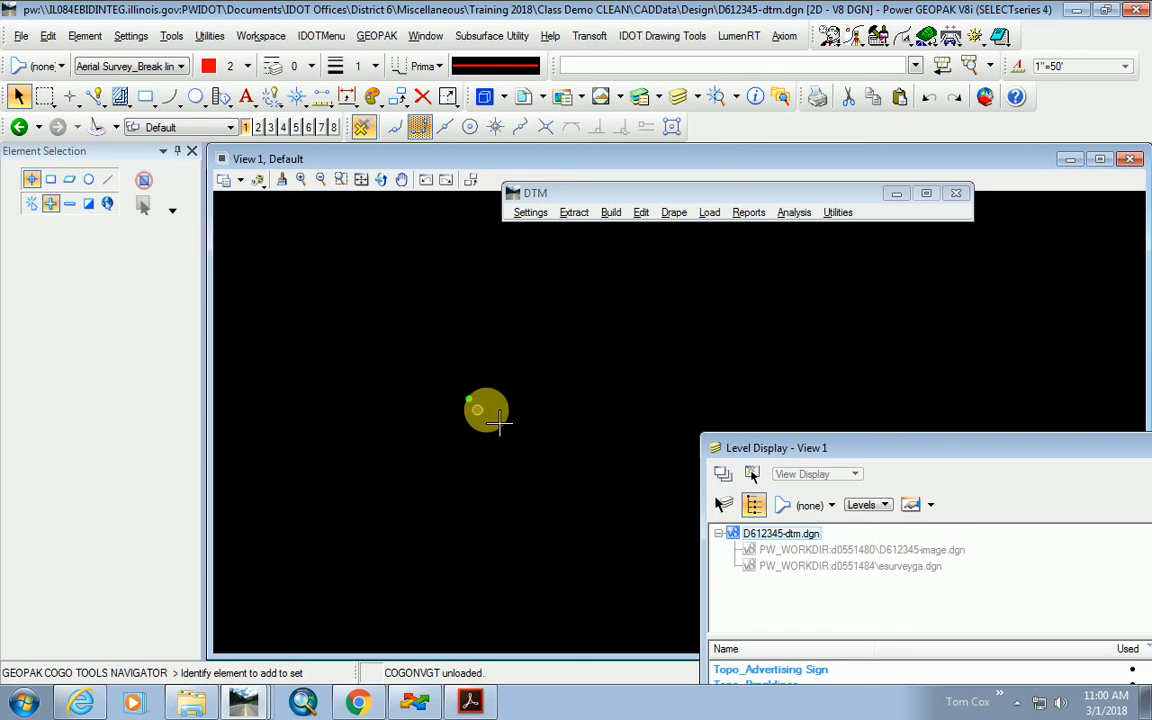
scroll(522, 429, "up", 2)
scroll(522, 429, "down", 2)
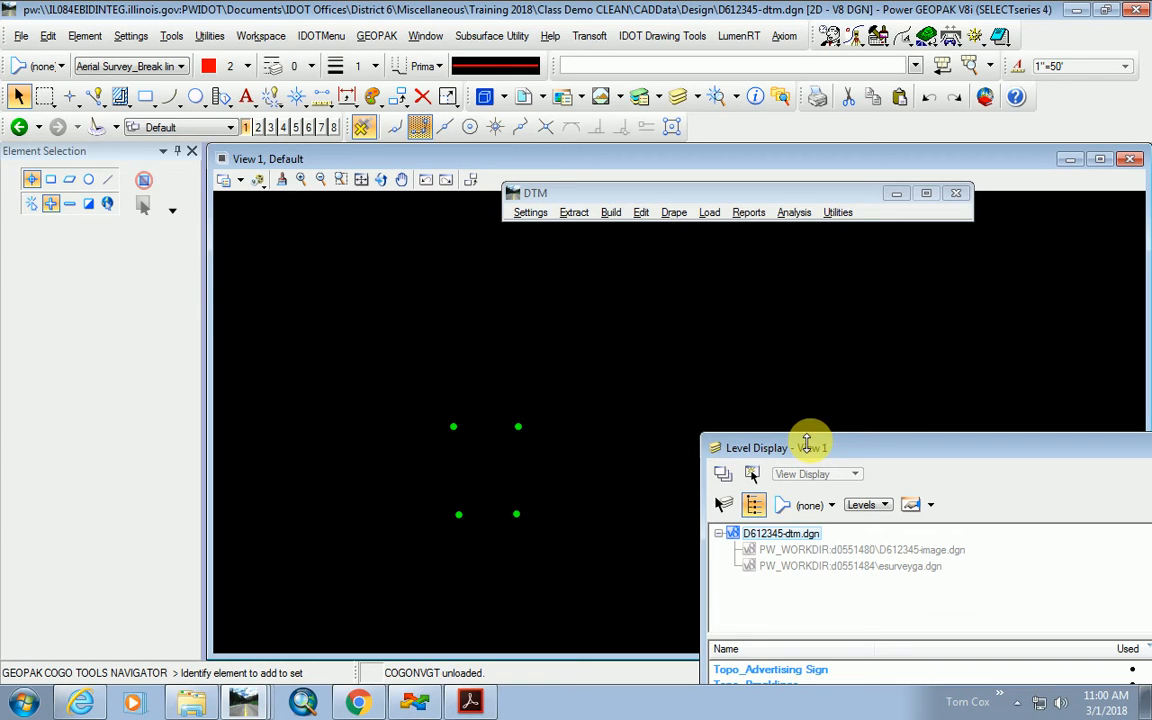
Turn on the Topo_Point Elevations level to inspect the elevation labels, turn it off again, and close Level Display.
left_click(853, 36)
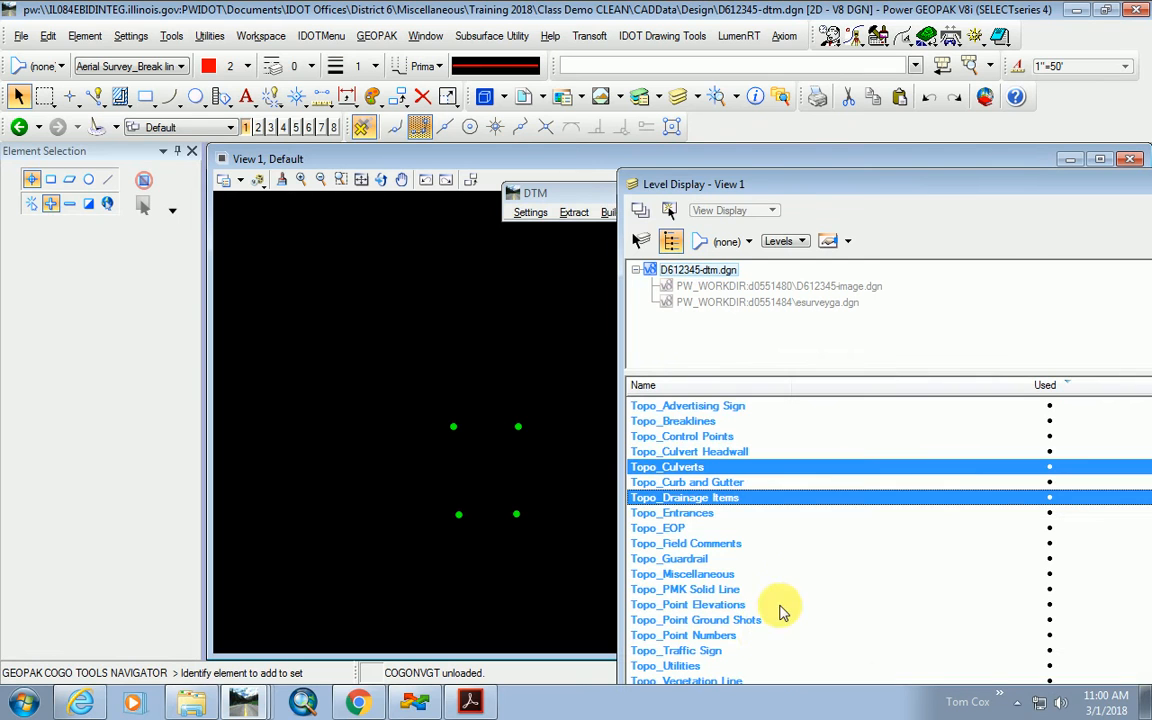
scroll(740, 619, "down", 3)
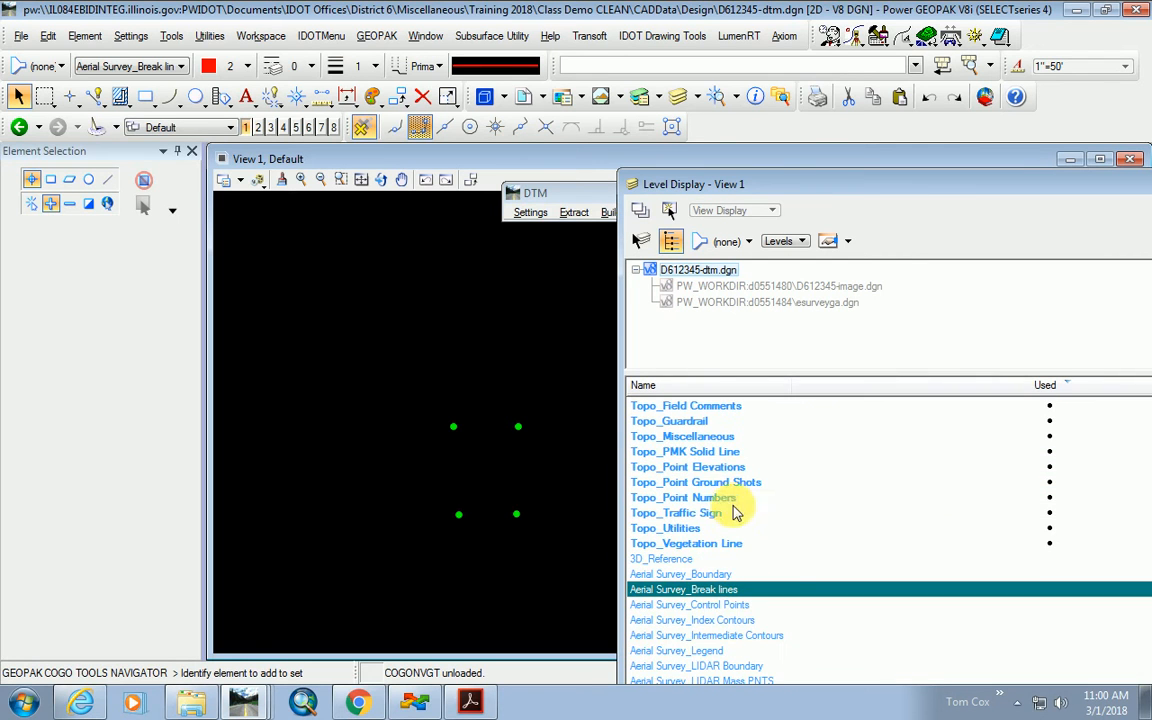
left_click(718, 467)
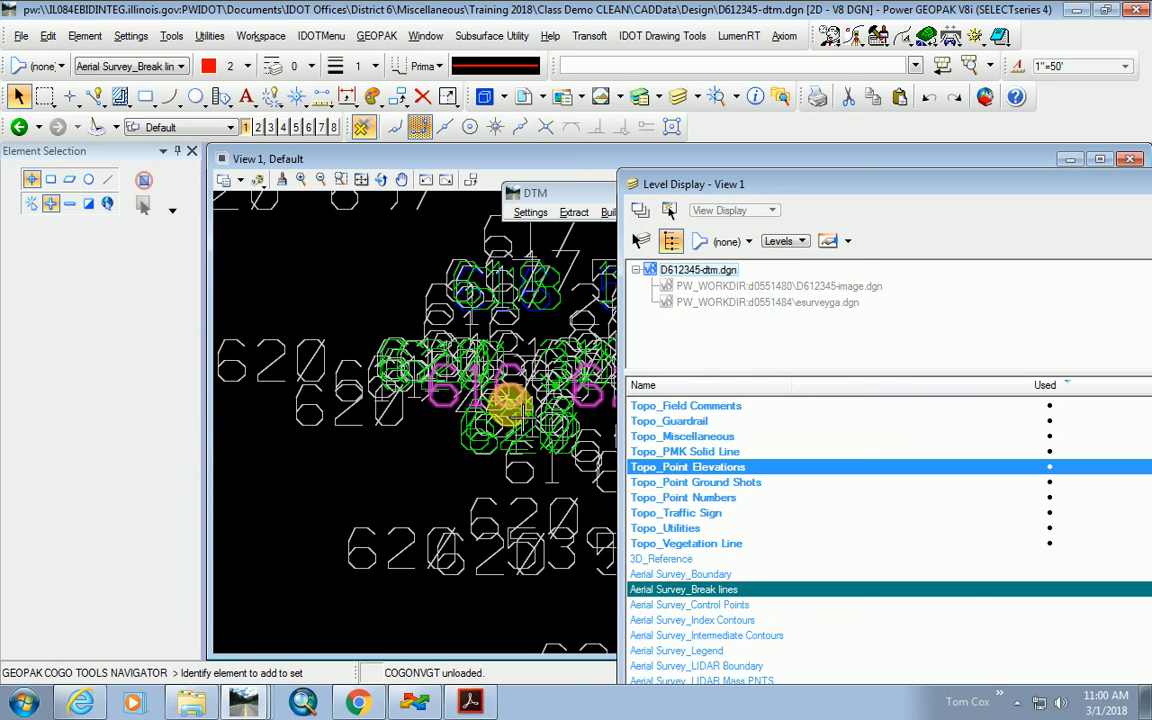
scroll(478, 430, "down", 5)
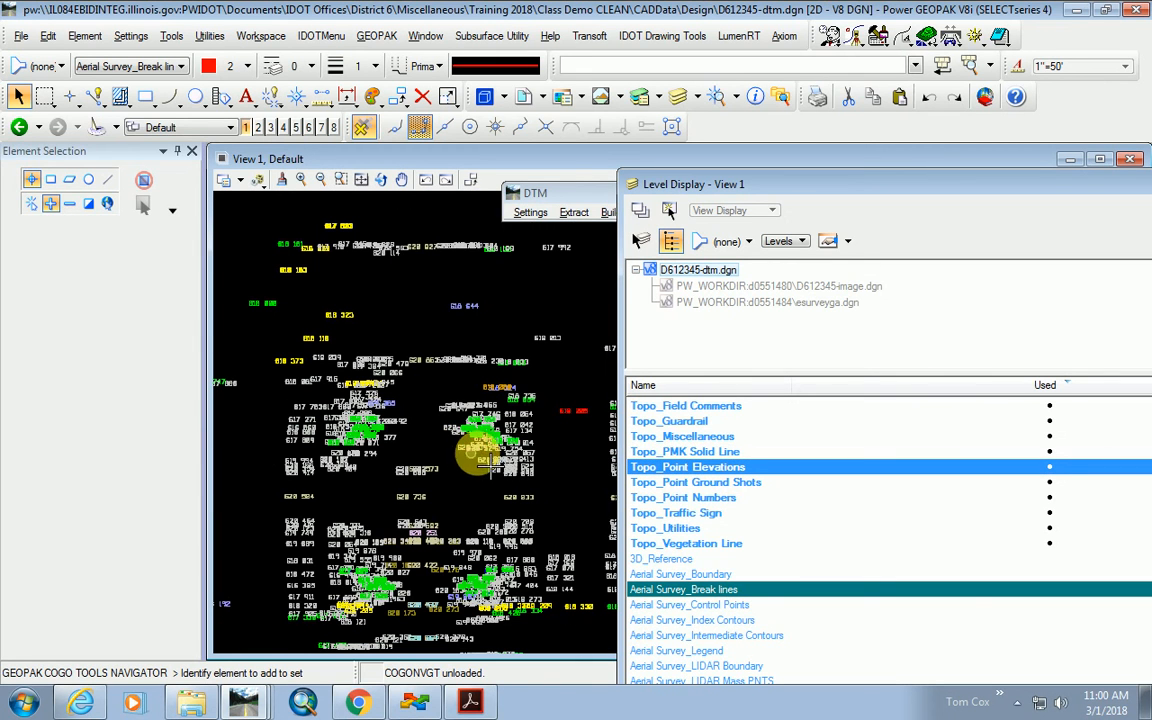
left_click(716, 467)
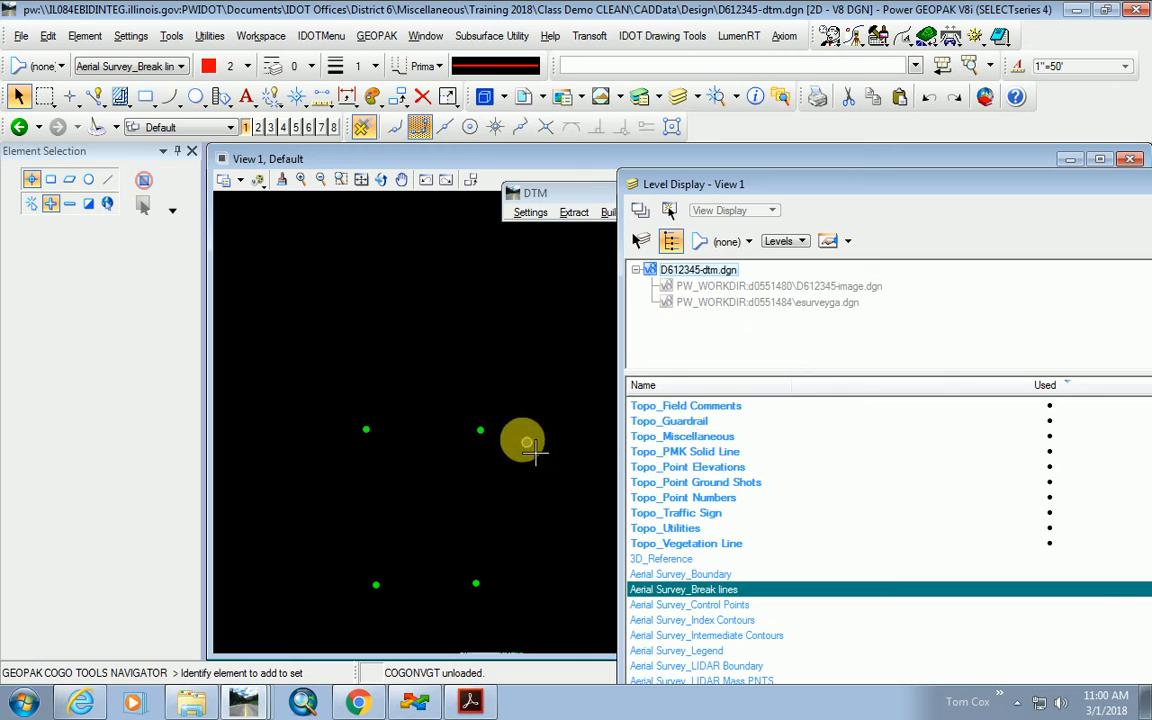
left_click_drag(805, 187, 500, 279)
left_click(1008, 276)
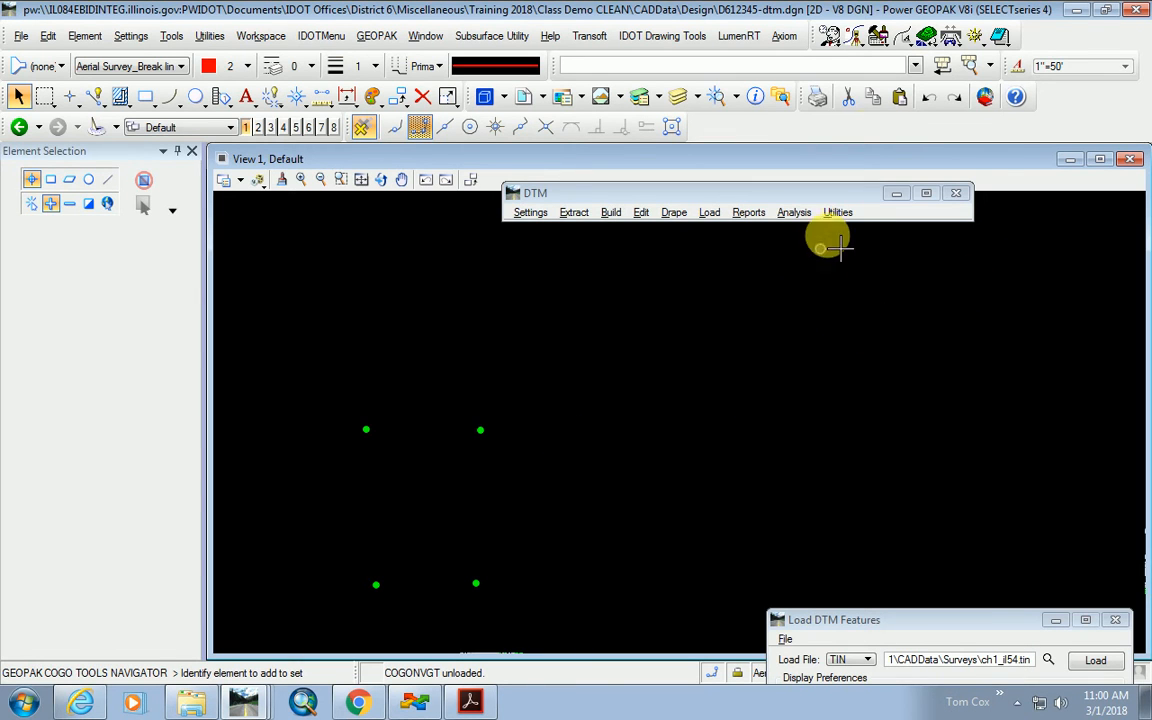
Open Coordinate Geometry and the Navigator for job 309, and identify point 5196 from its displayed culvert dot.
left_click(853, 37)
left_click(872, 60)
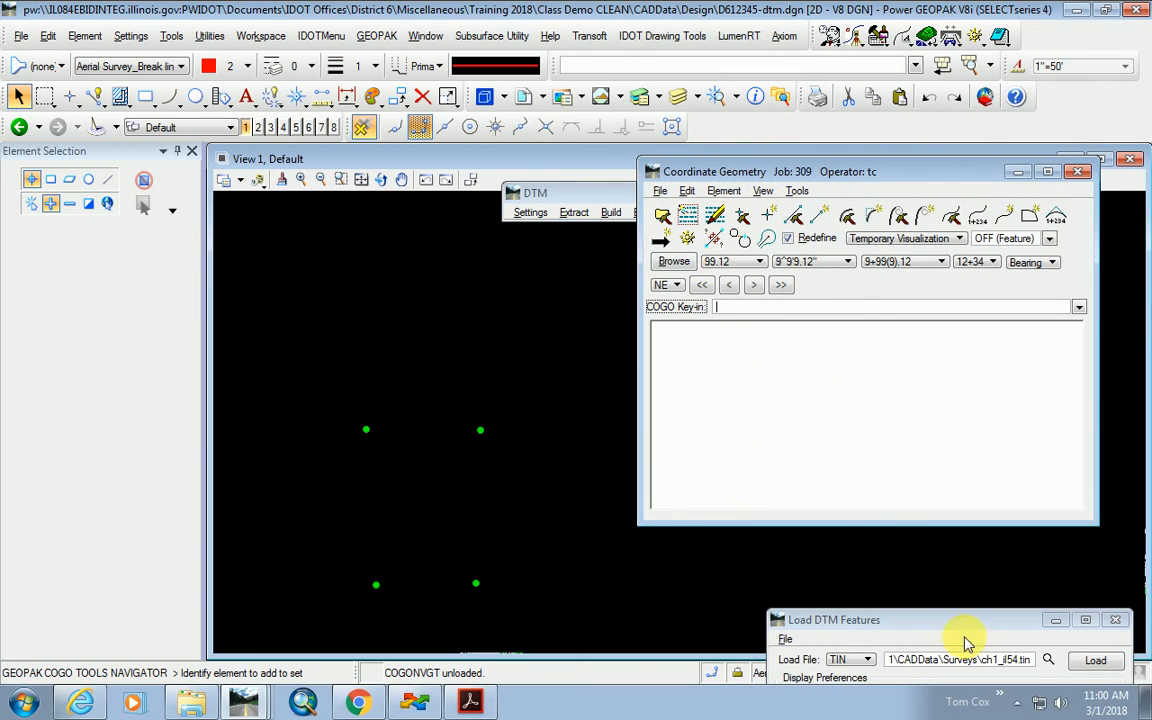
left_click(689, 241)
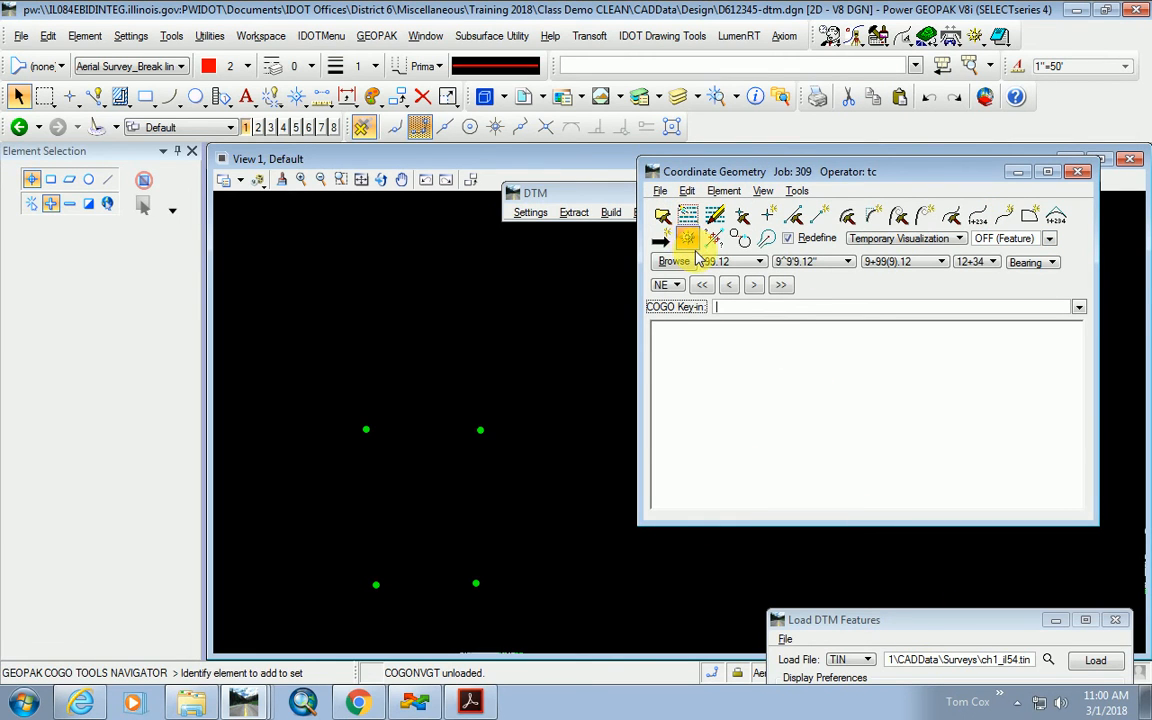
left_click(565, 261)
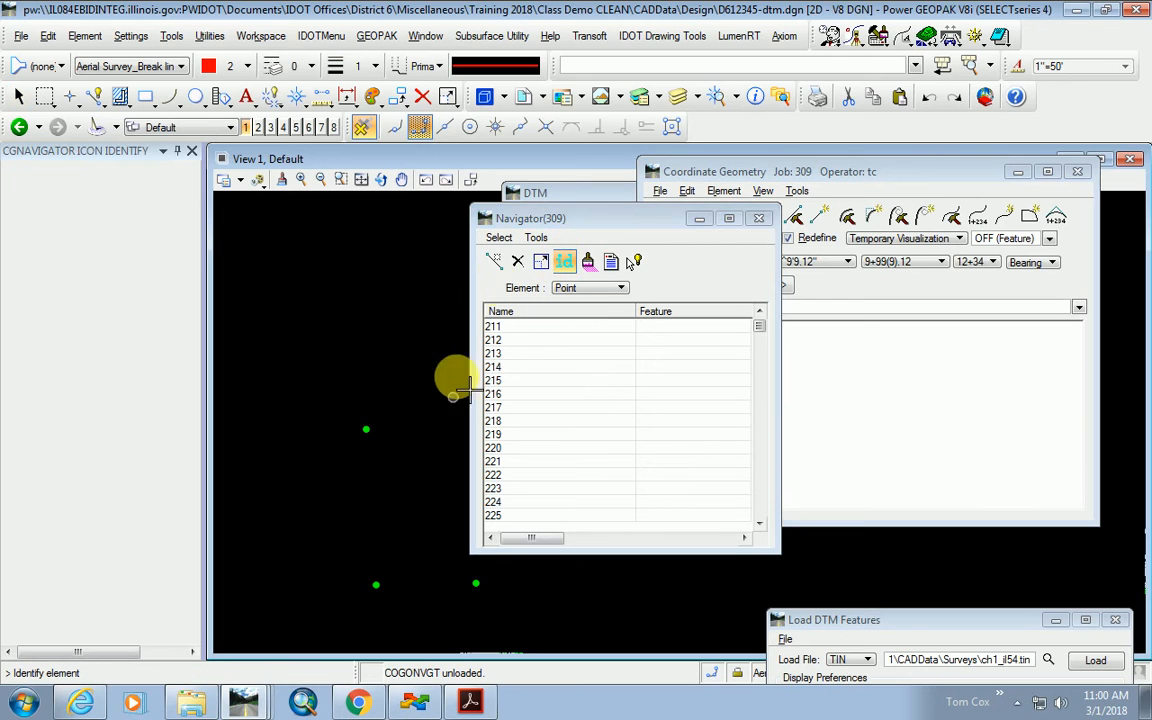
left_click_drag(584, 218, 866, 375)
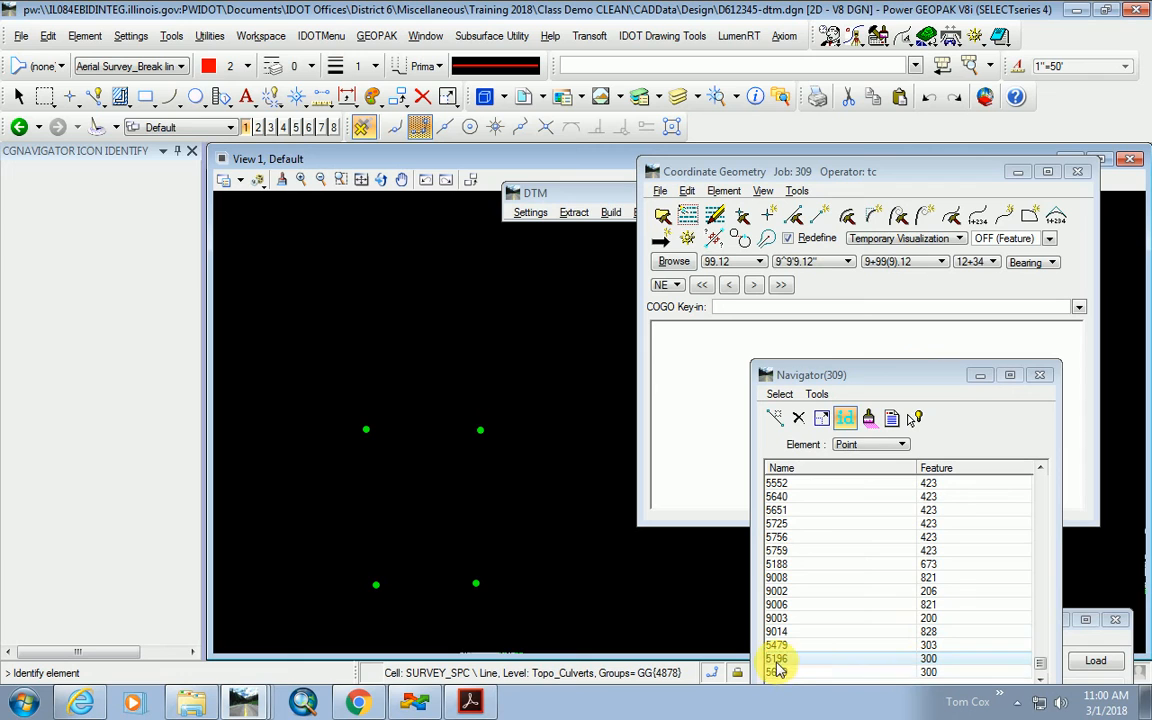
Print the description of point 5196, enlarge the Coordinate Geometry window to read its full coordinate and elevation row, and minimize it.
left_click(892, 424)
left_click_drag(868, 385, 782, 573)
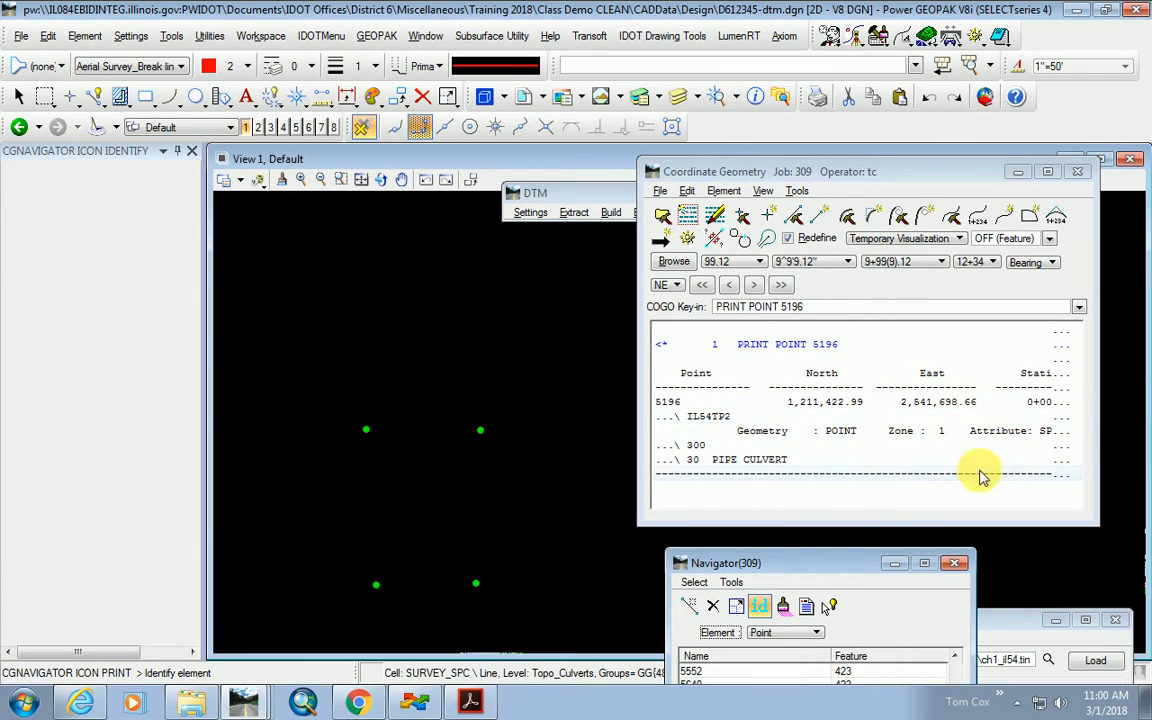
left_click_drag(1105, 534, 1124, 565)
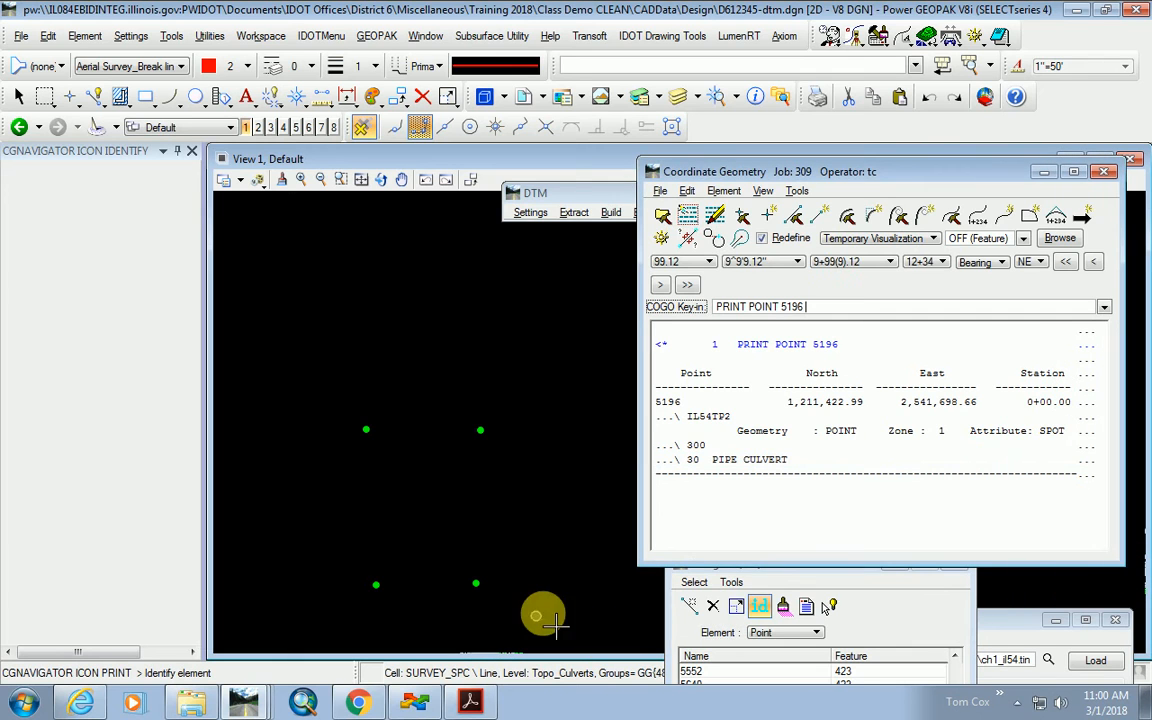
left_click_drag(648, 568, 378, 592)
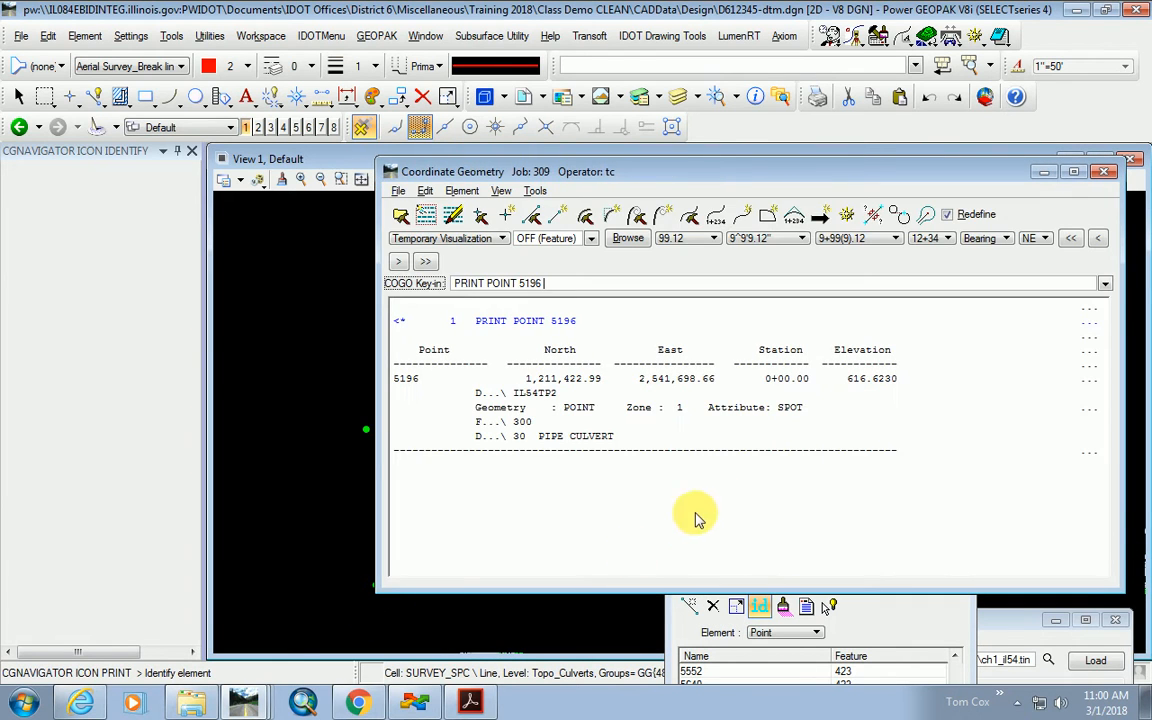
left_click(892, 380)
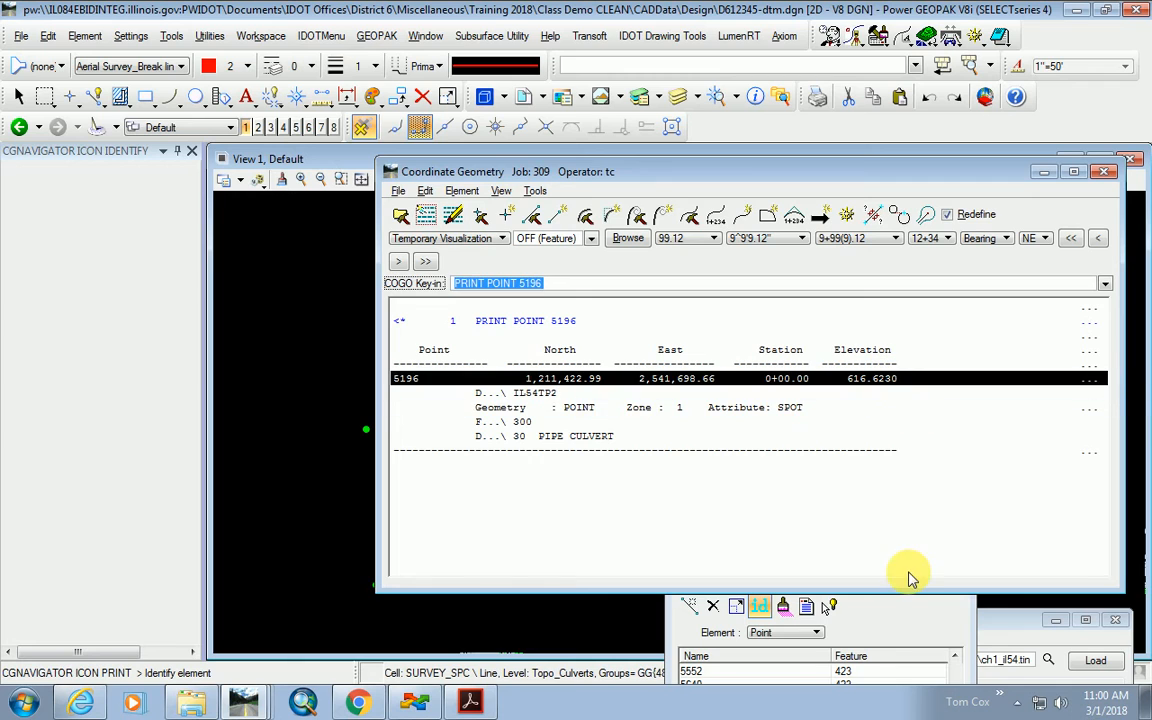
left_click(1044, 173)
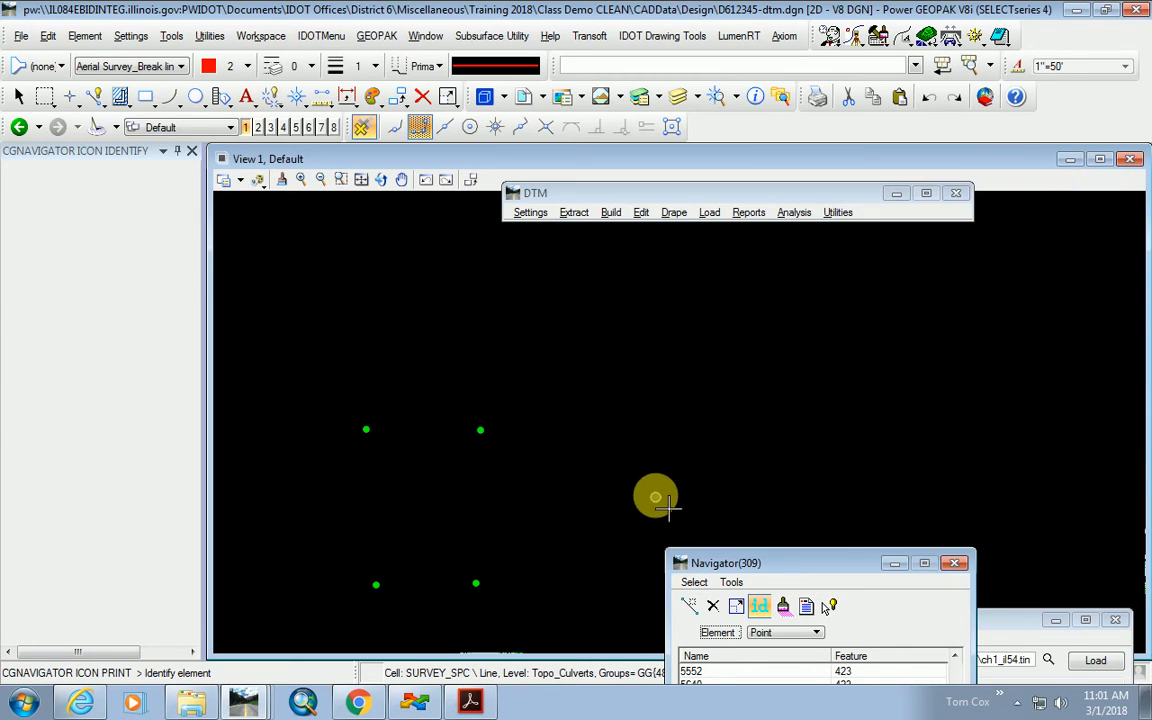
Open Level Display for View 1, turn on all levels of D612345-dtm.dgn, and close it.
left_click_drag(768, 570, 745, 346)
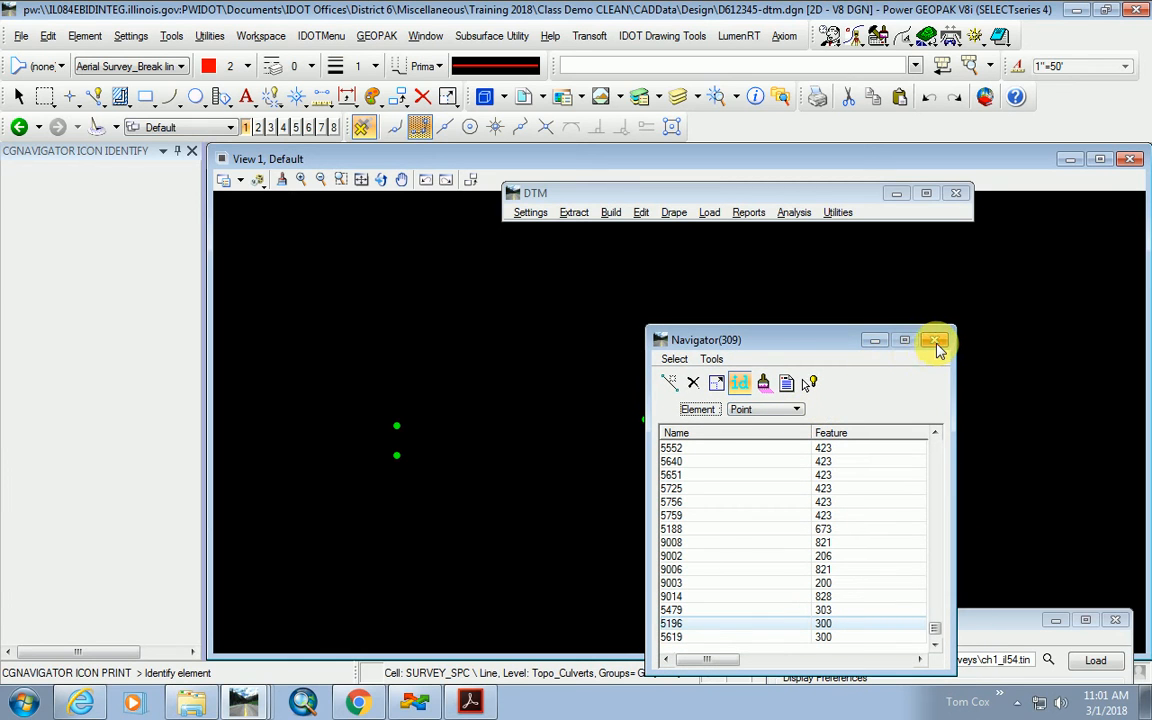
left_click(678, 100)
right_click(452, 556)
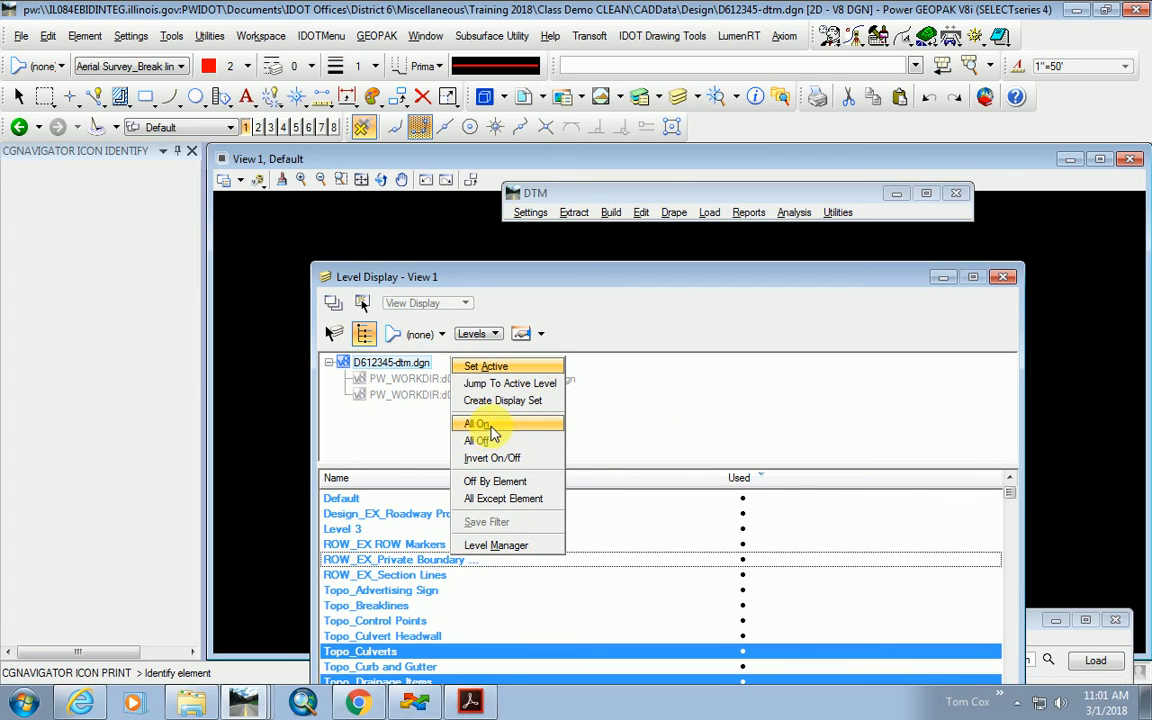
left_click(480, 424)
left_click(1003, 276)
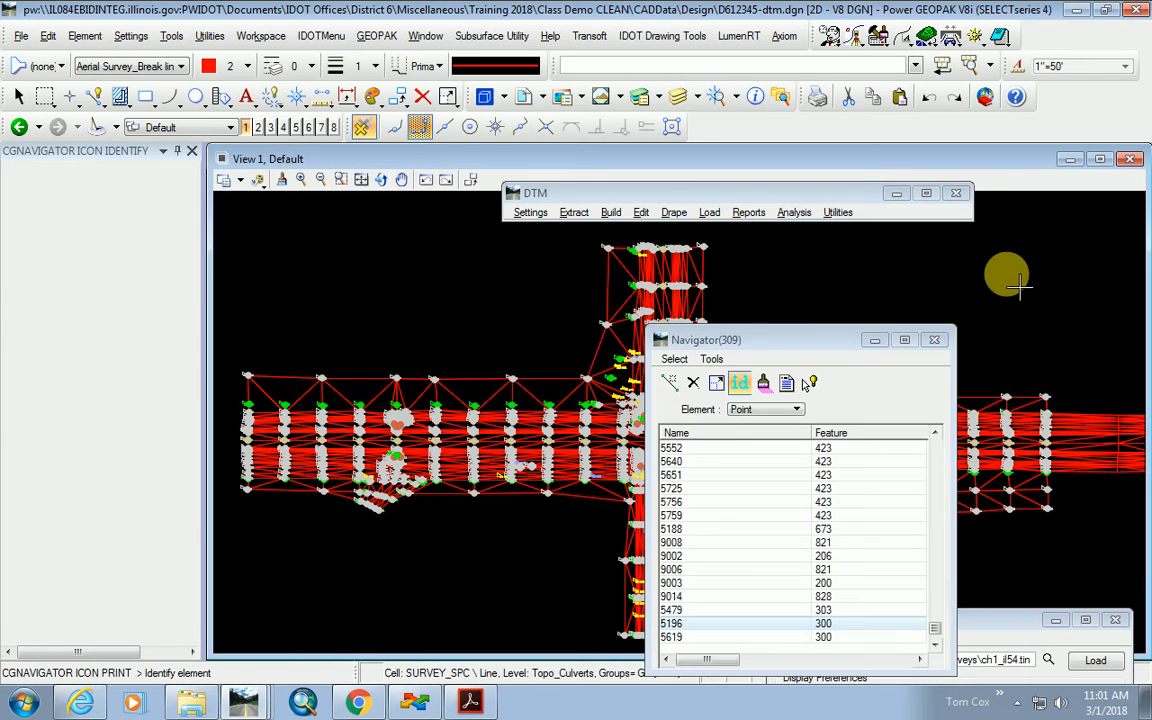
Select all points in the job 309 Navigator list, unvisualize them, and close the Navigator.
left_click_drag(774, 333, 860, 226)
scroll(497, 455, "down", 2)
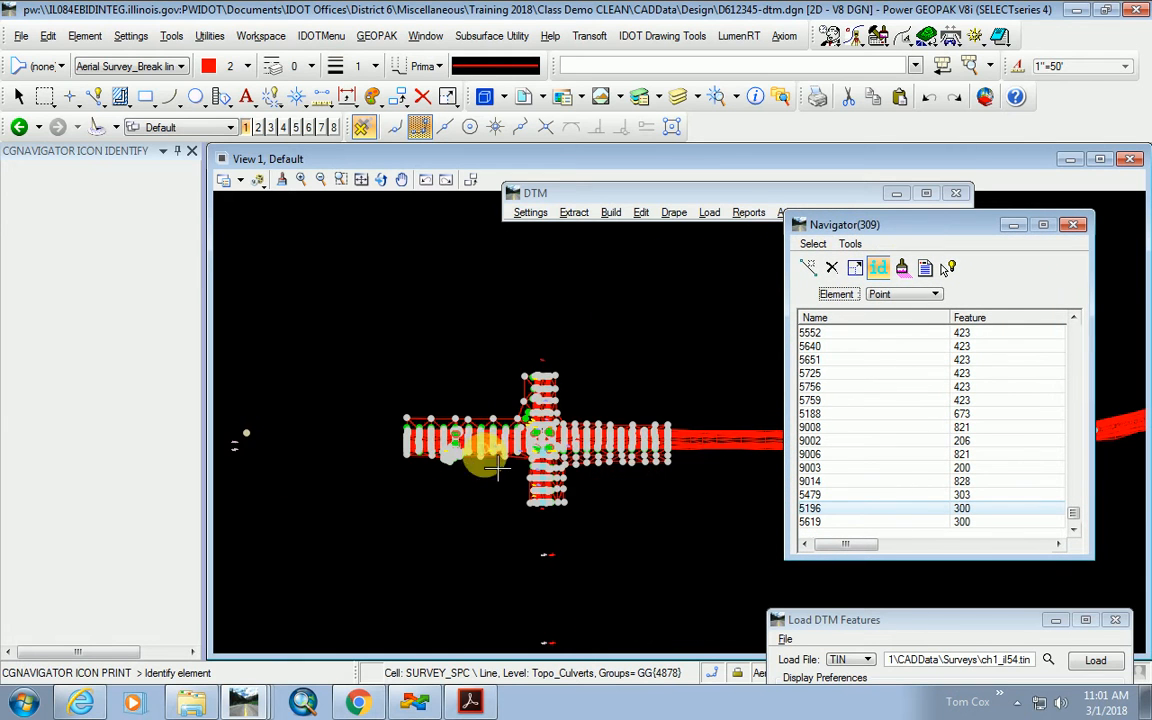
scroll(497, 455, "up", 2)
left_click(850, 244)
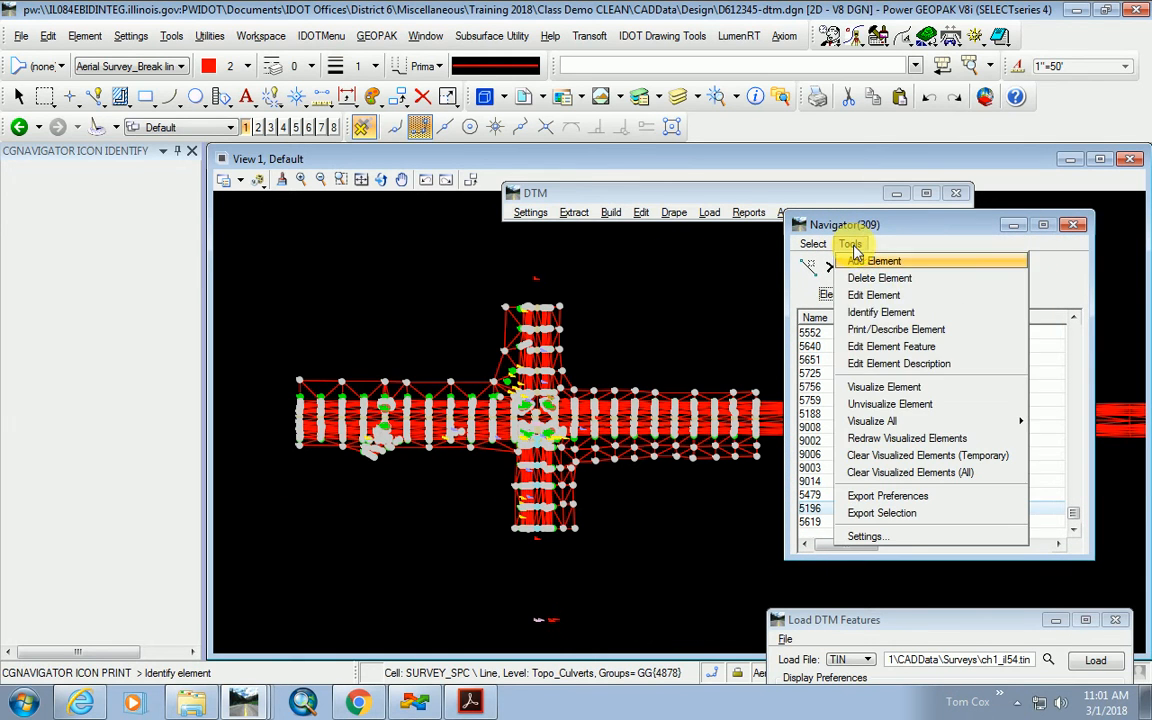
mouse_move(915, 428)
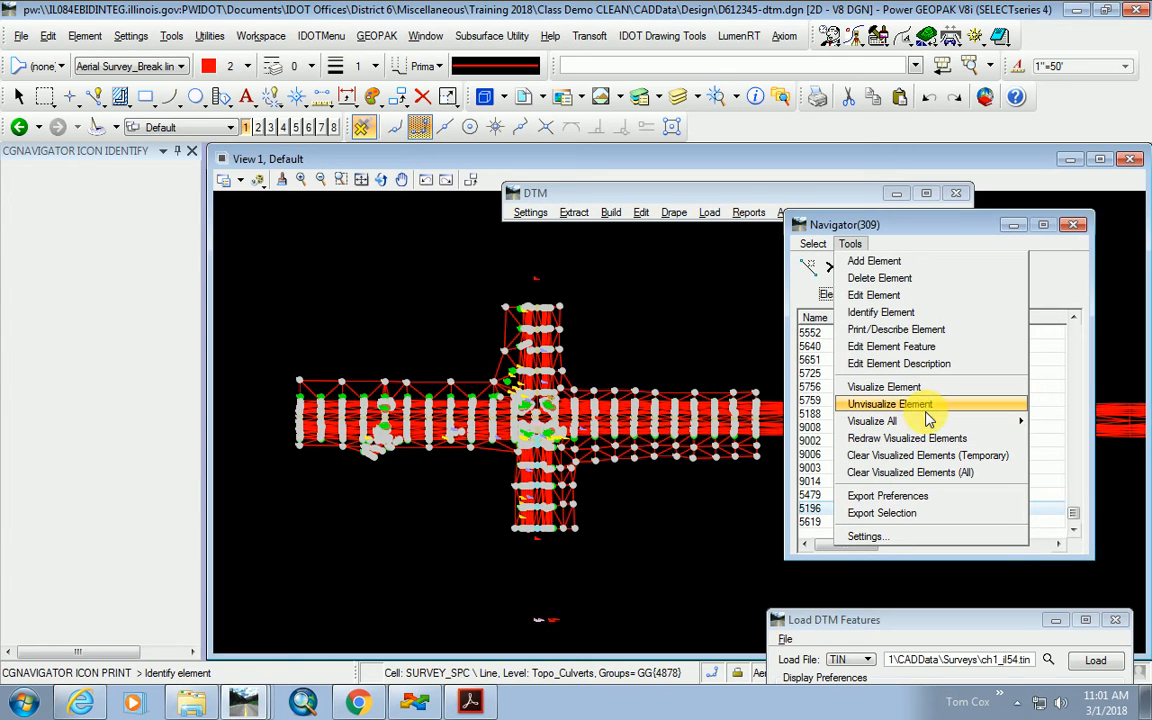
left_click(692, 341)
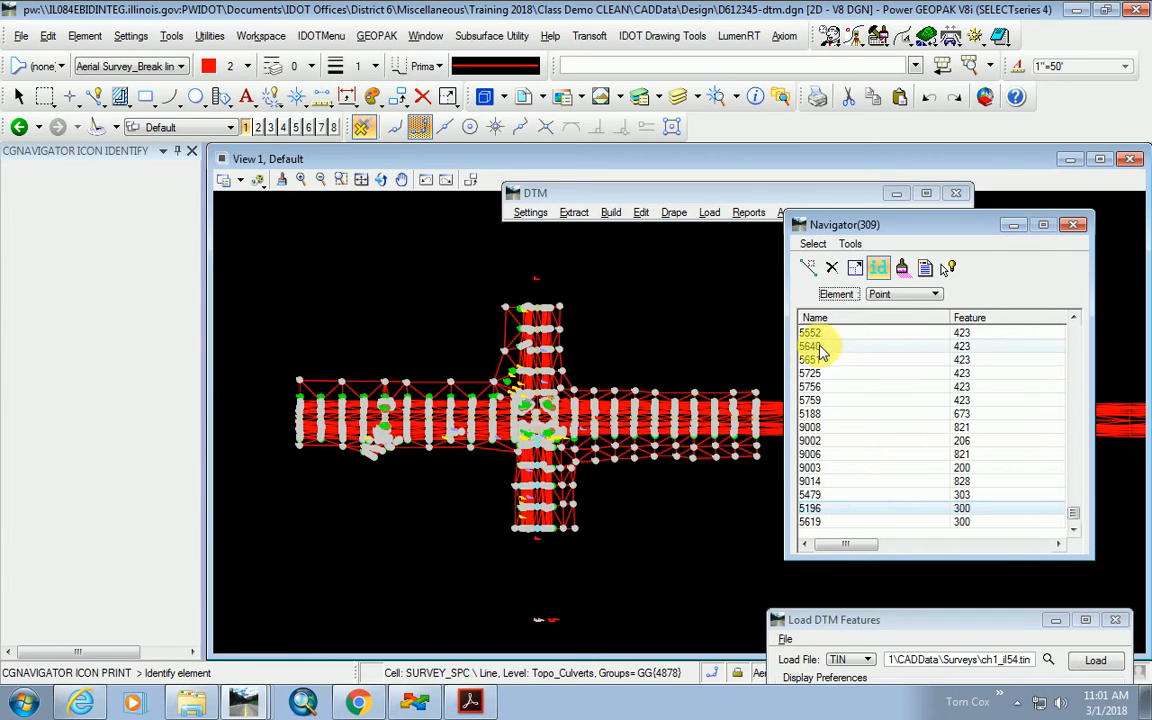
mouse_move(1072, 512)
left_mouse_down()
mouse_move(1064, 333)
mouse_move(1075, 338)
mouse_move(1074, 520)
left_mouse_up()
left_click(829, 333)
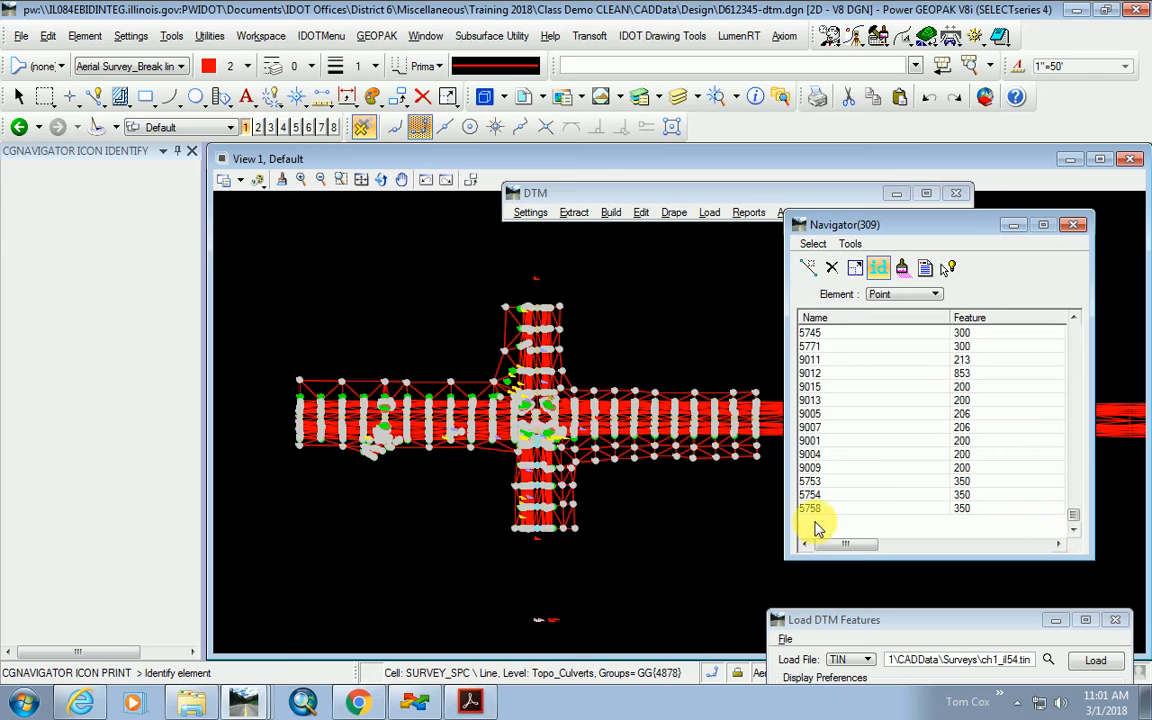
left_click(850, 245)
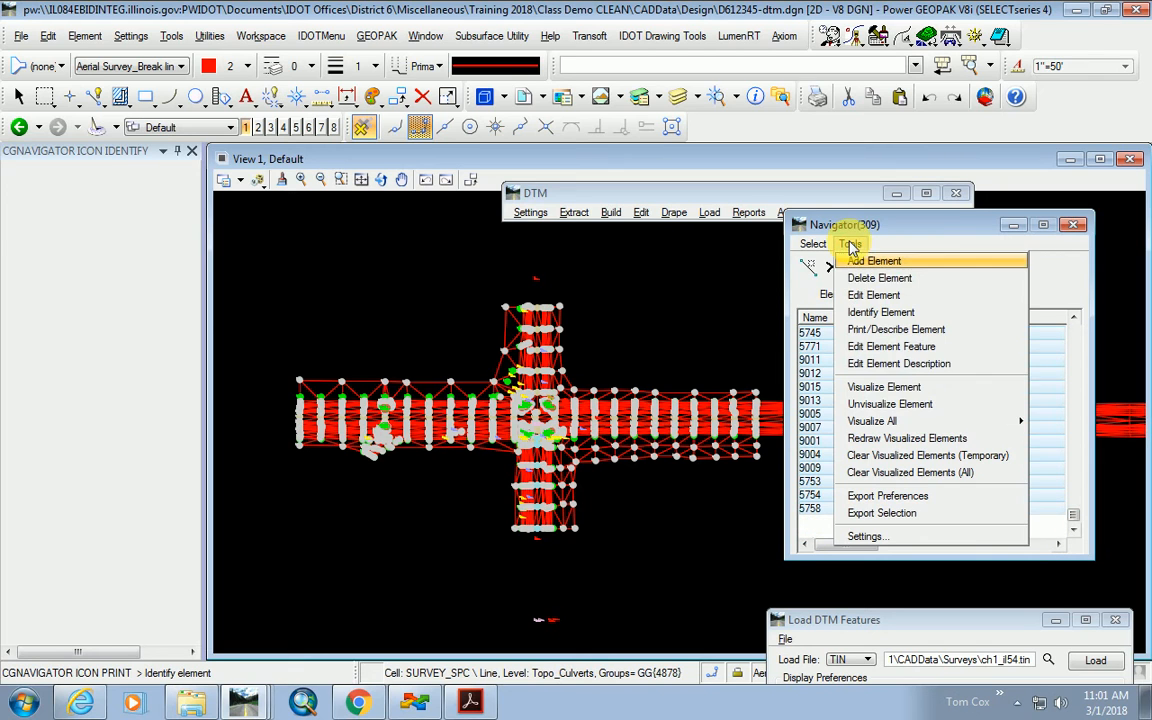
left_click(884, 405)
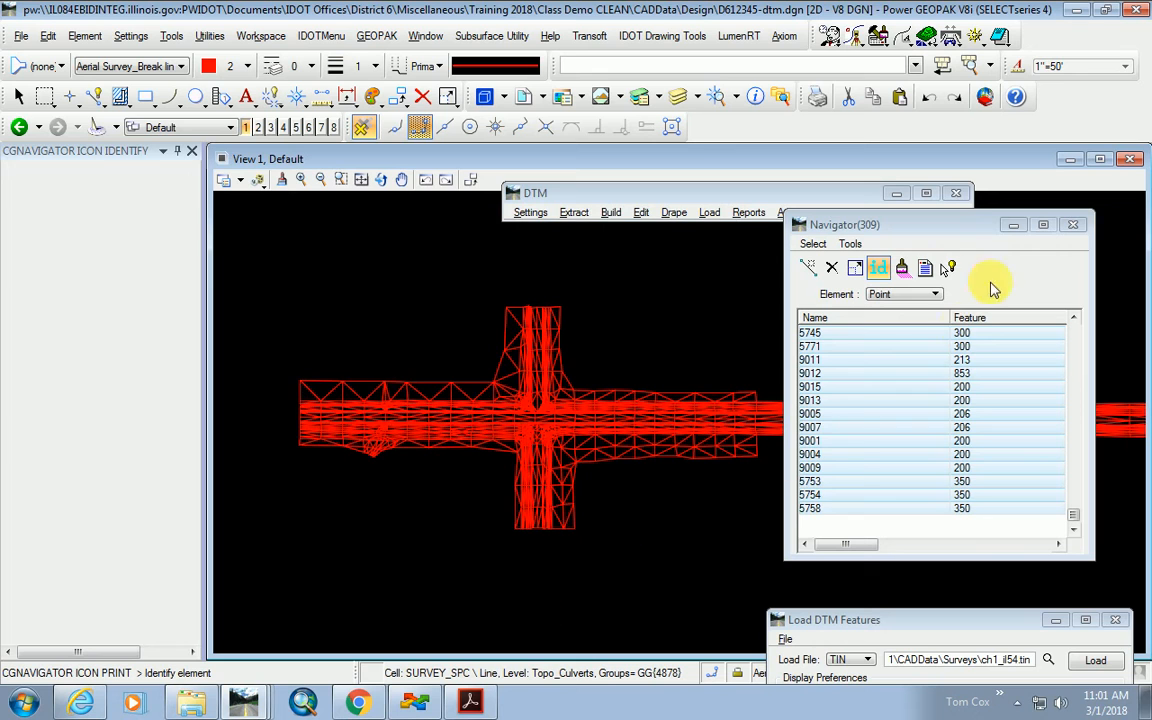
left_click(1073, 224)
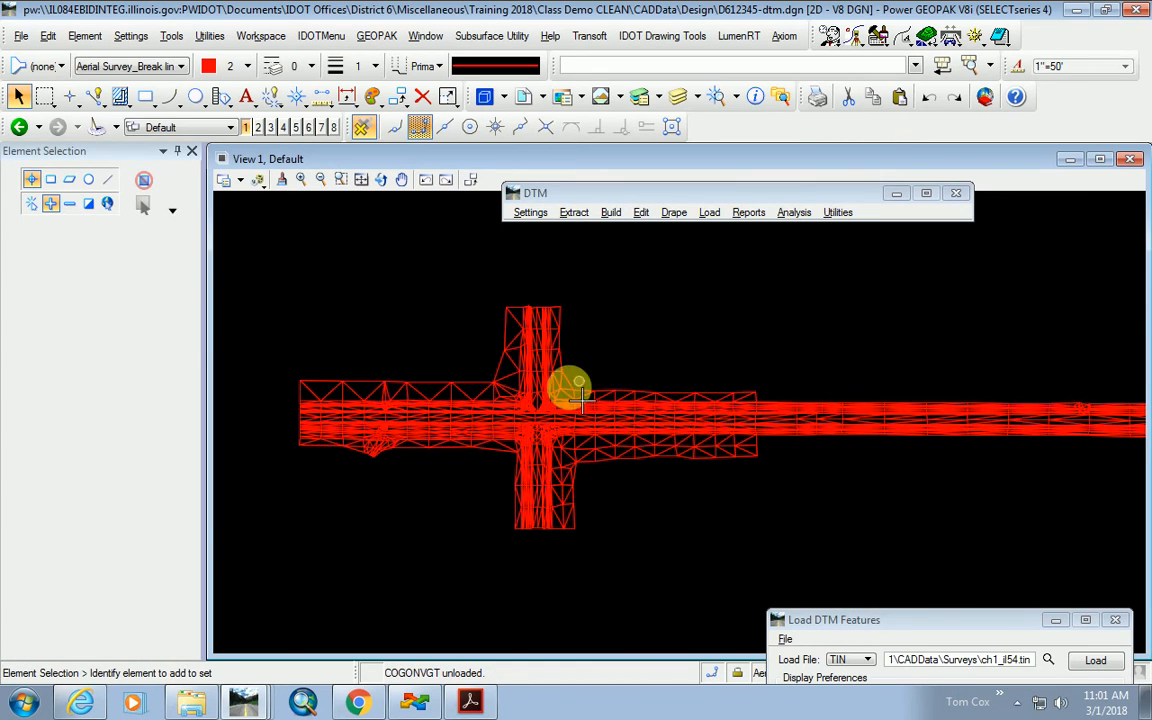
Reopen Coordinate Geometry, review the visualization modes while keeping Temporary Visualization, and minimize the window.
left_click(855, 36)
left_click(870, 62)
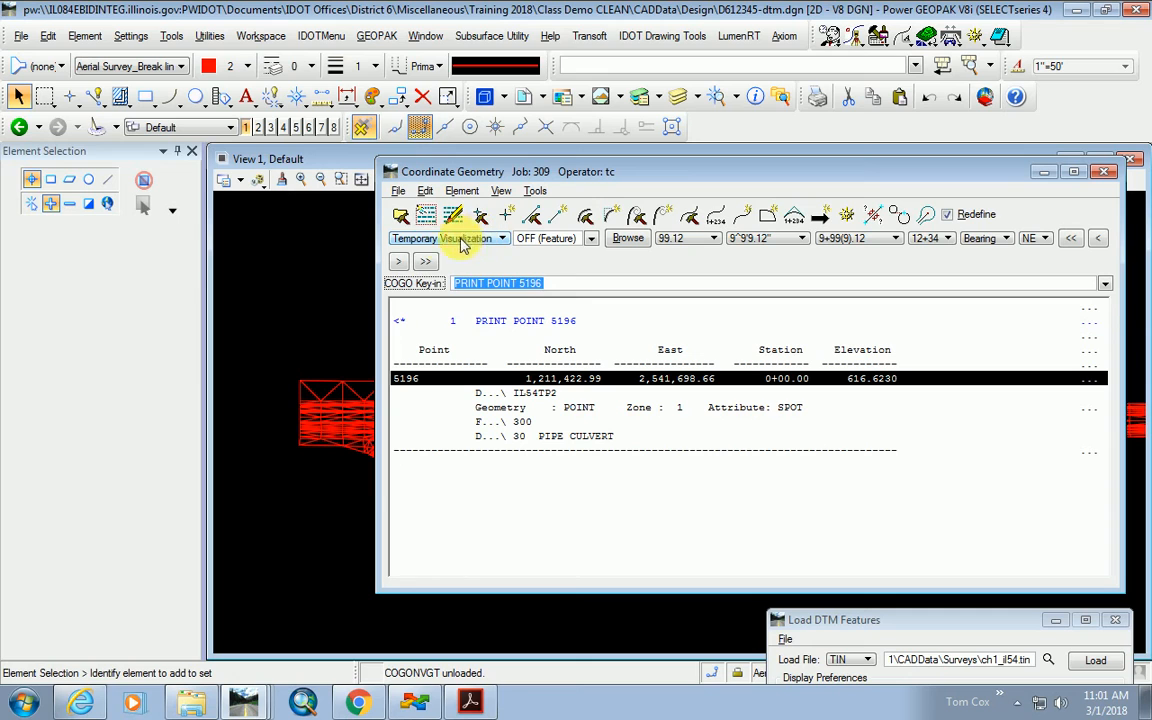
left_click(500, 243)
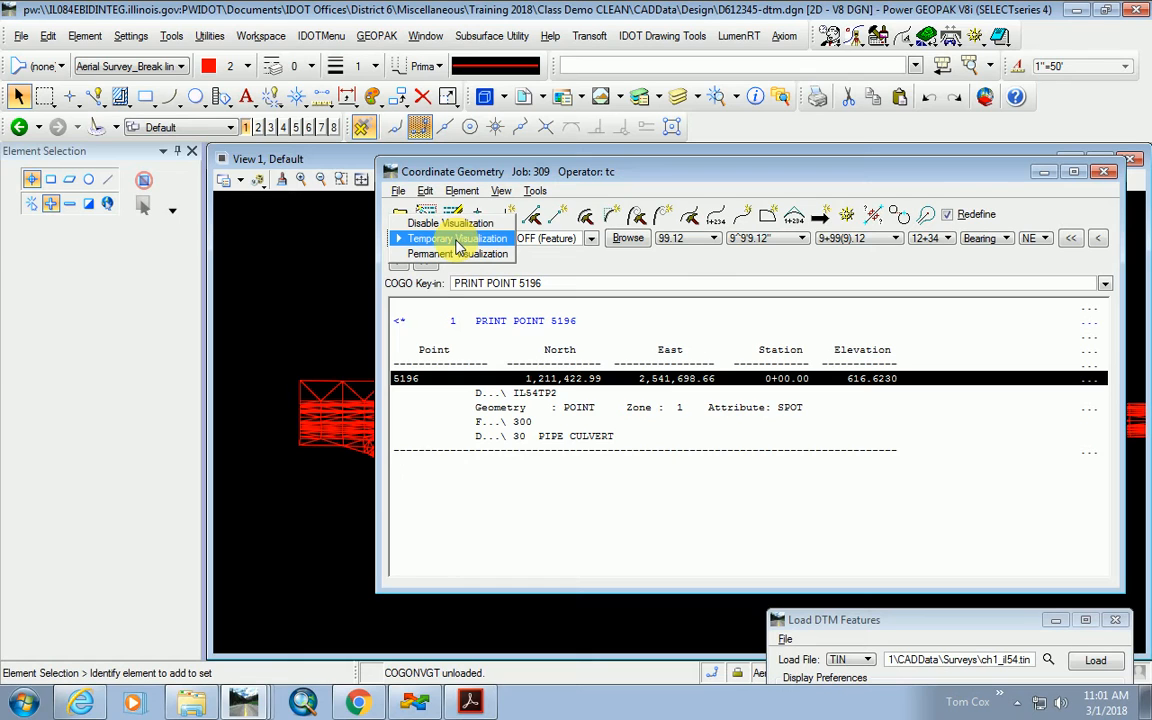
left_click(336, 262)
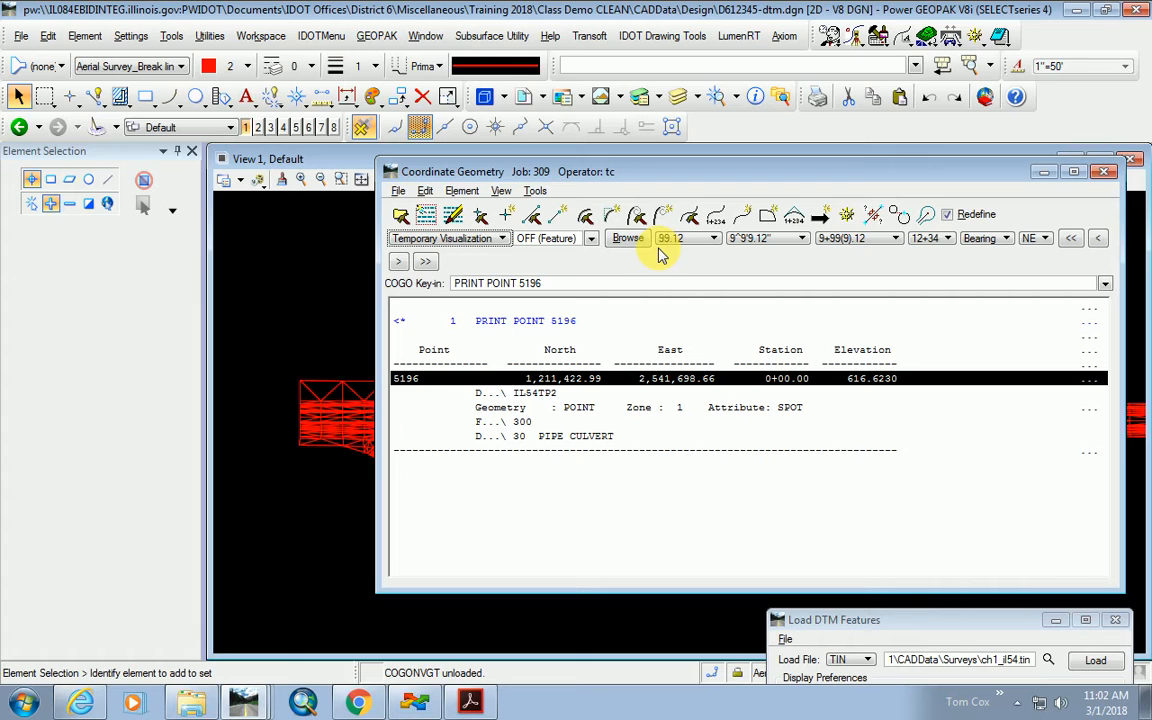
left_click(1043, 171)
Examine the TIN triangles around the road intersection, from the whole surface down to individual triangles.
scroll(520, 424, "up", 3)
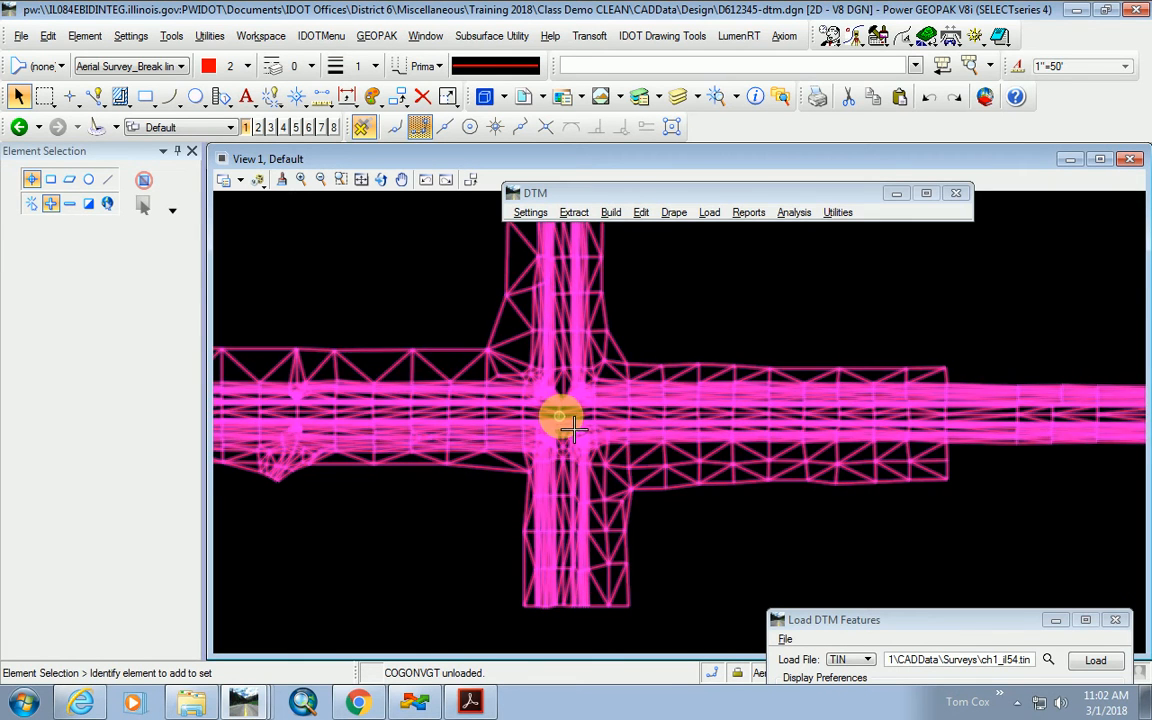
scroll(566, 428, "down", 3)
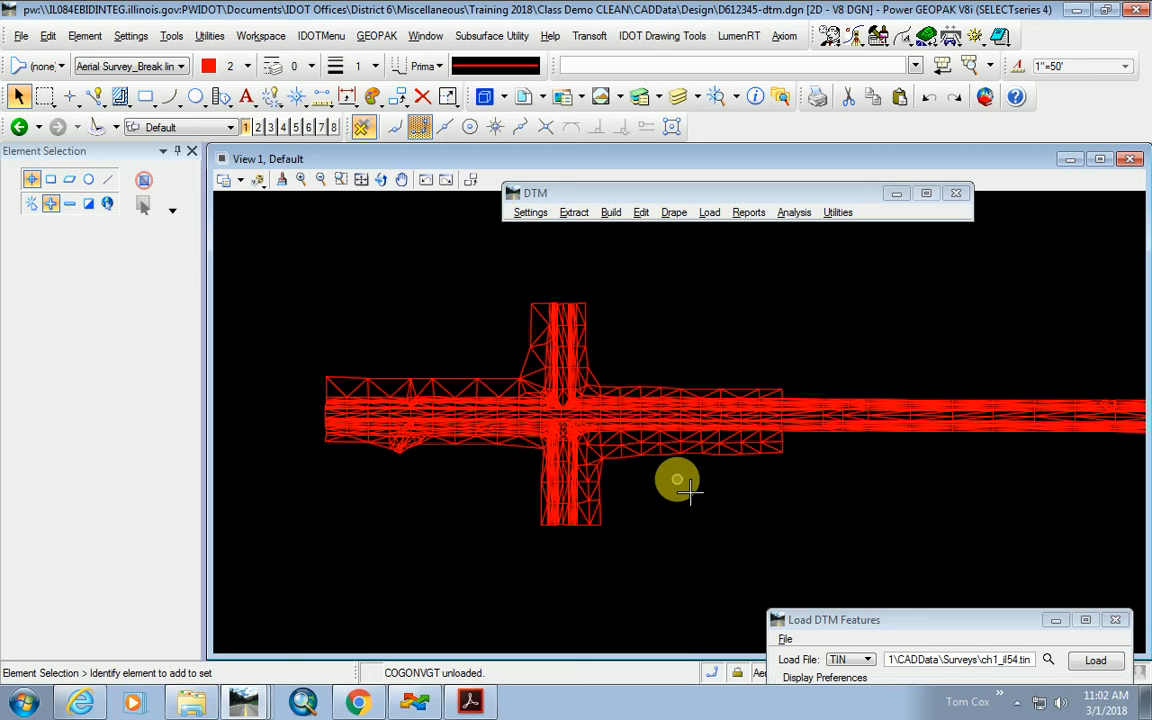
scroll(561, 411, "up", 3)
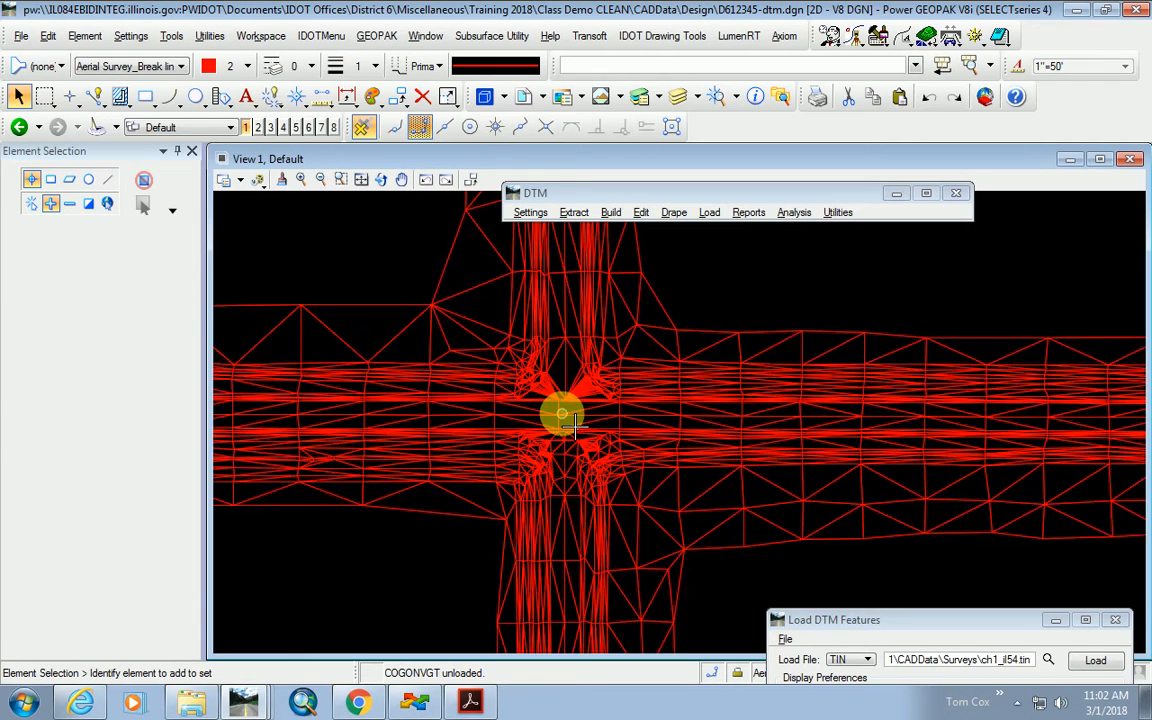
scroll(575, 428, "down", 3)
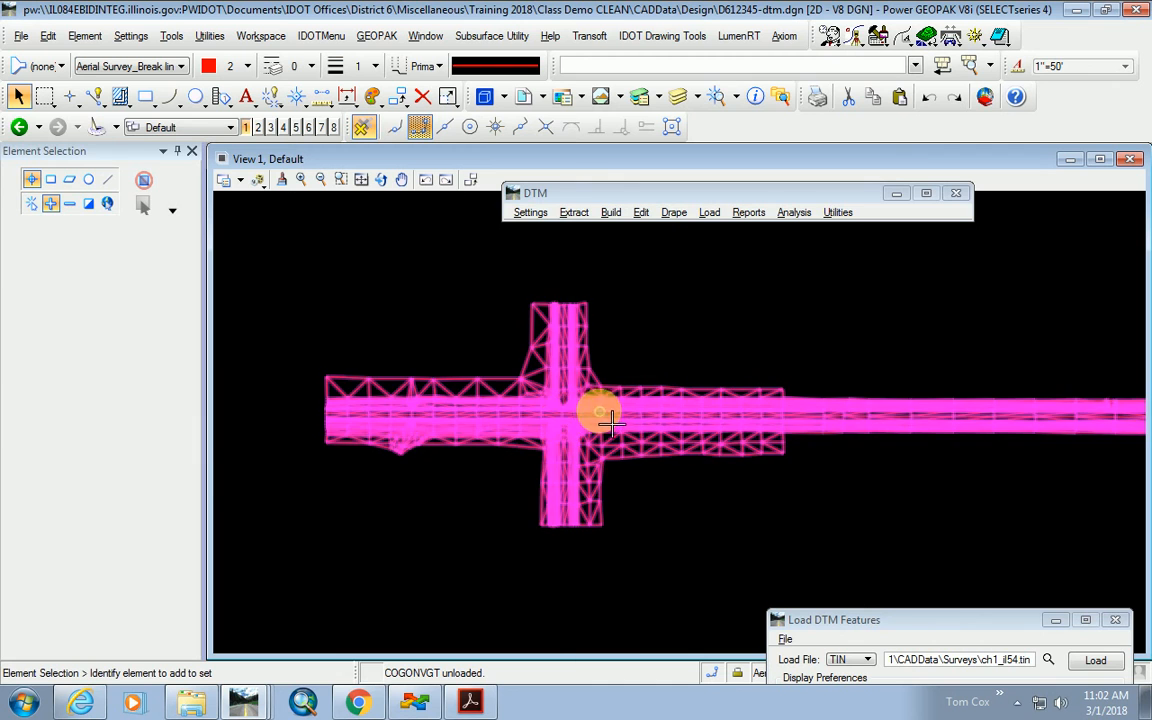
scroll(565, 420, "up", 4)
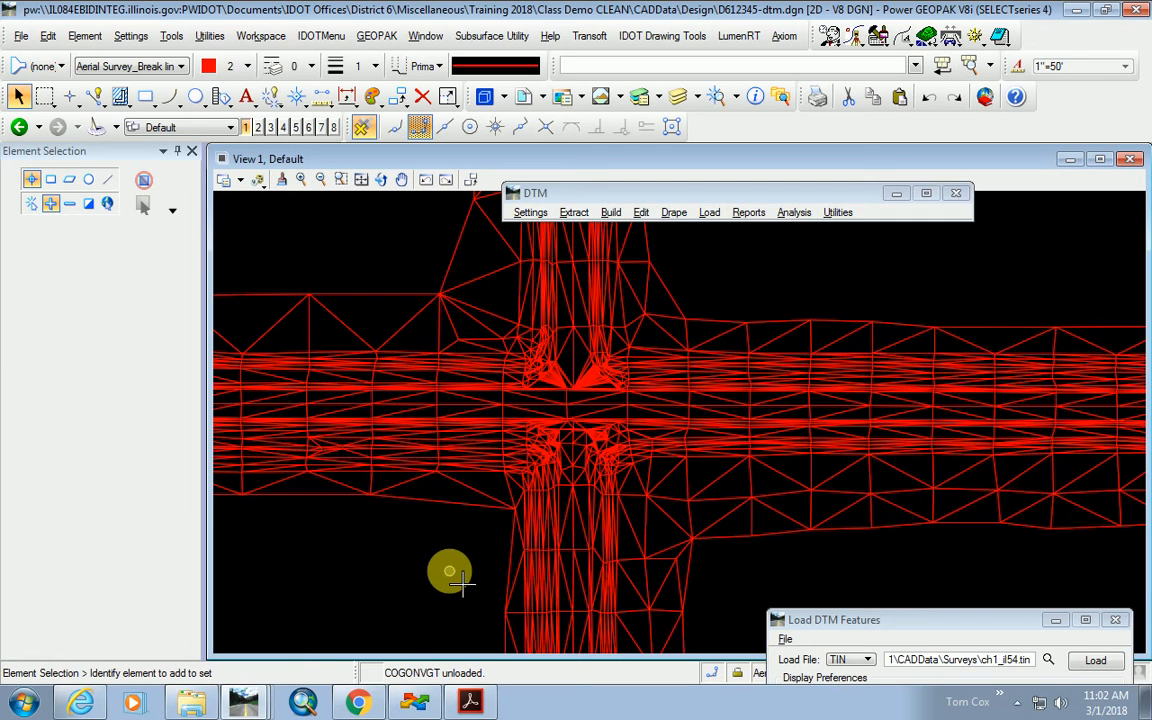
scroll(748, 508, "up", 5)
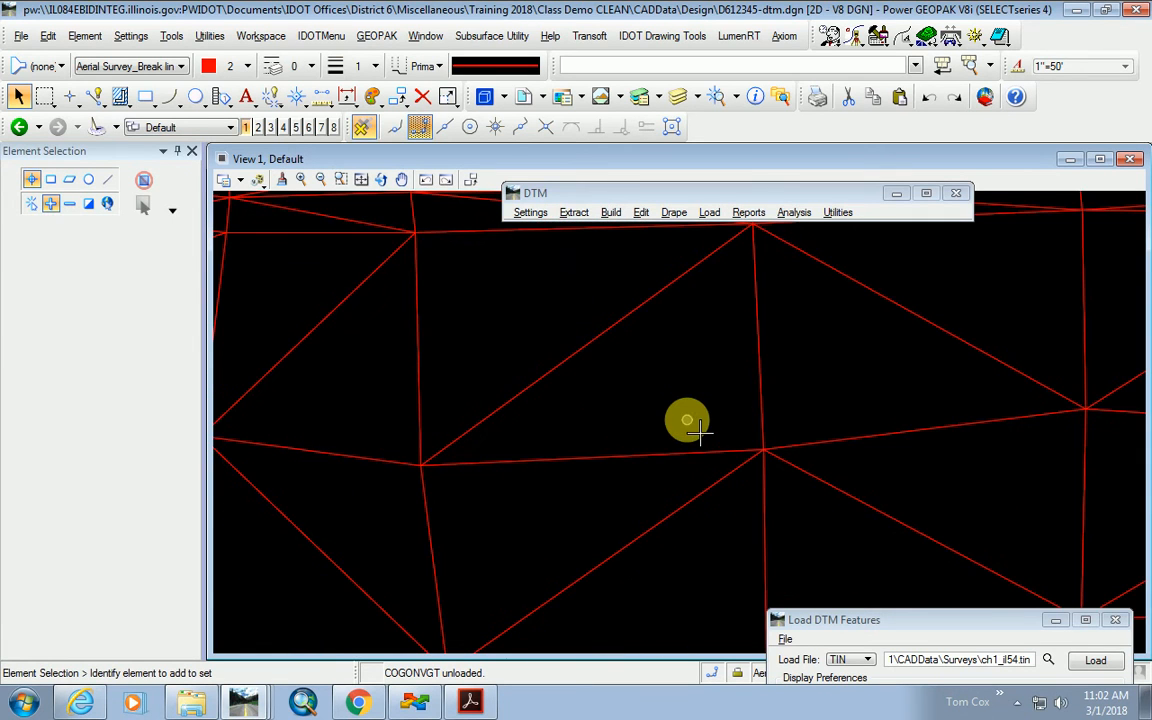
Open the DTM Height/Slope analysis tool and place its window clear of the triangles beside the road intersection.
scroll(697, 428, "down", 2)
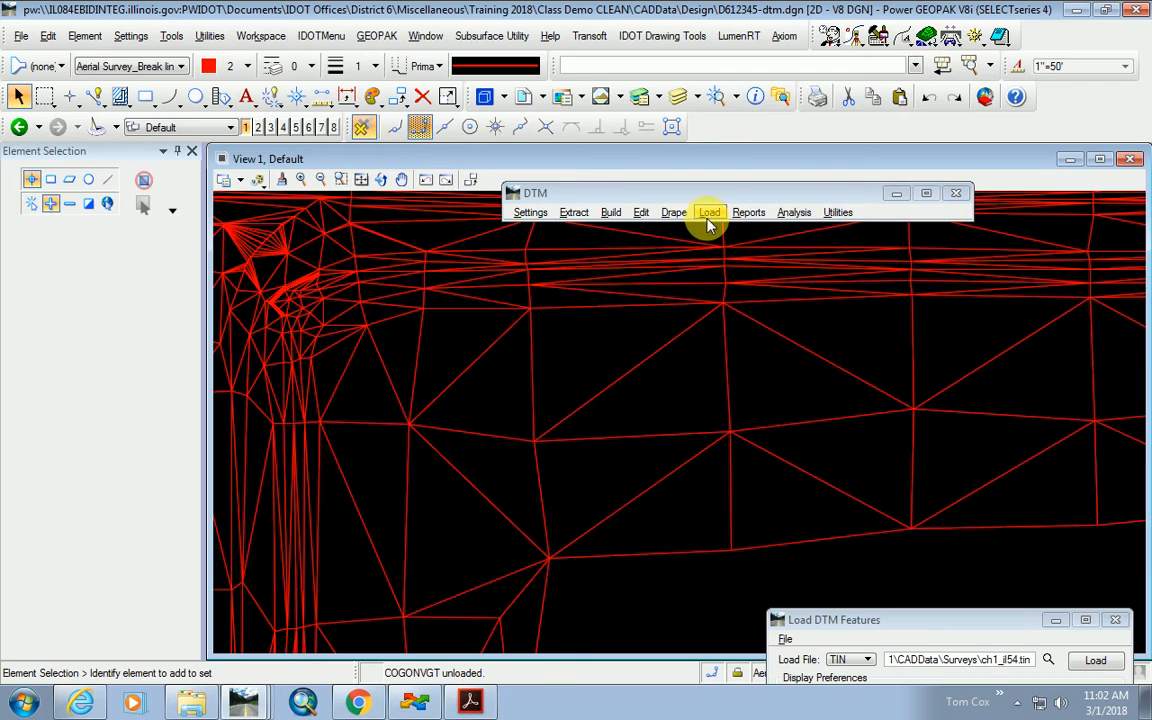
left_click(795, 213)
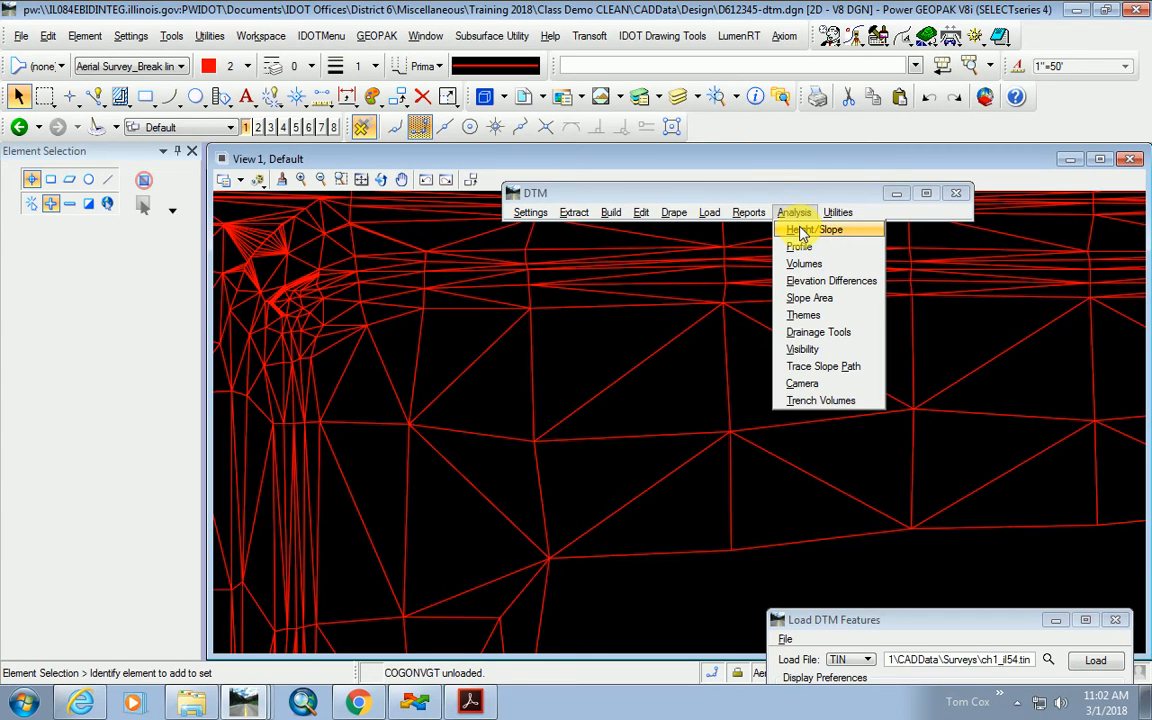
left_click(800, 231)
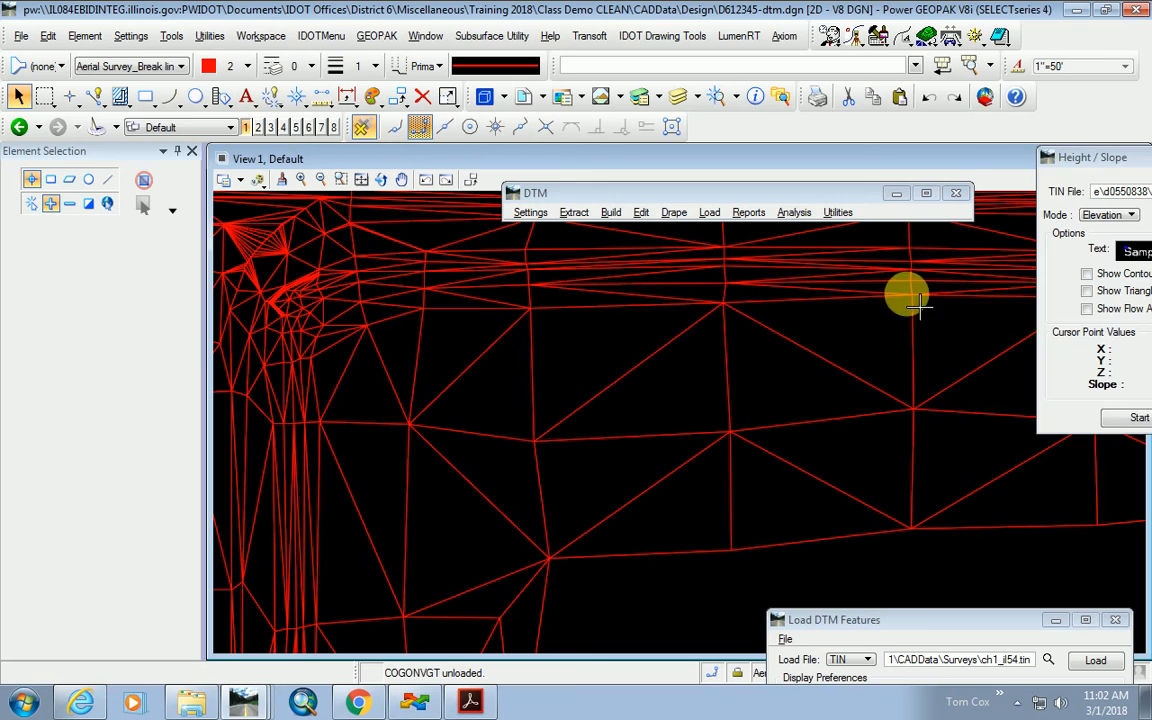
left_click_drag(1073, 173, 884, 317)
scroll(527, 391, "down", 2)
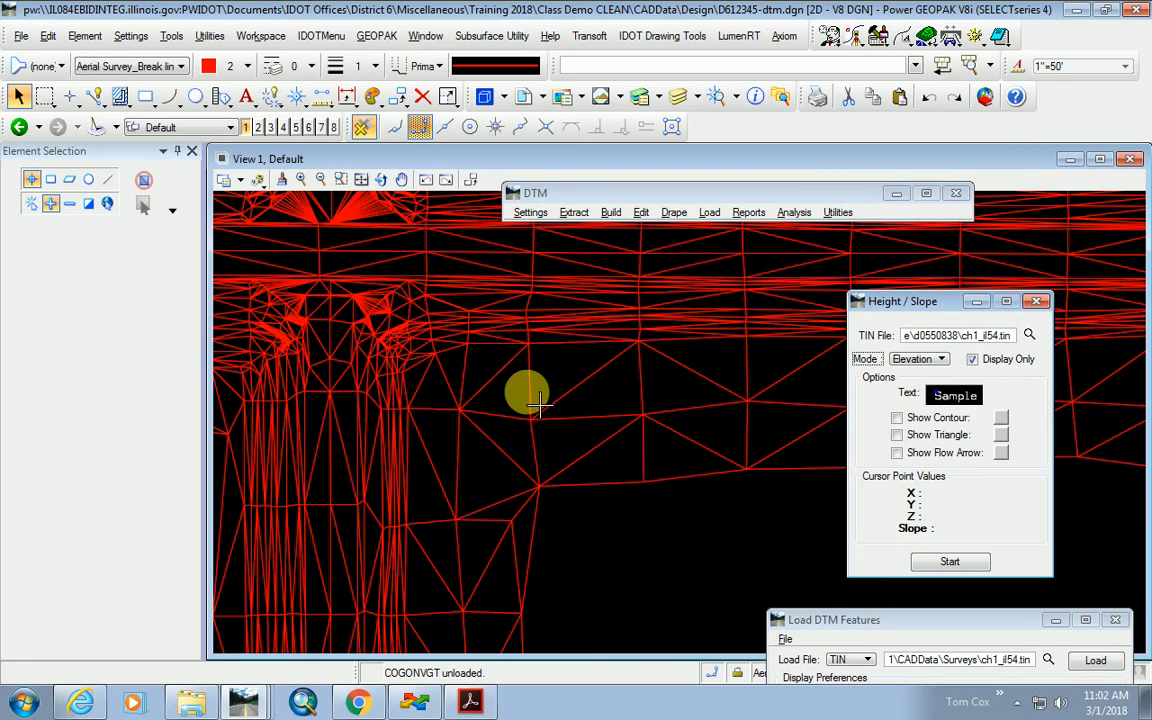
middle_click_drag(527, 391, 643, 447)
scroll(620, 442, "up", 2)
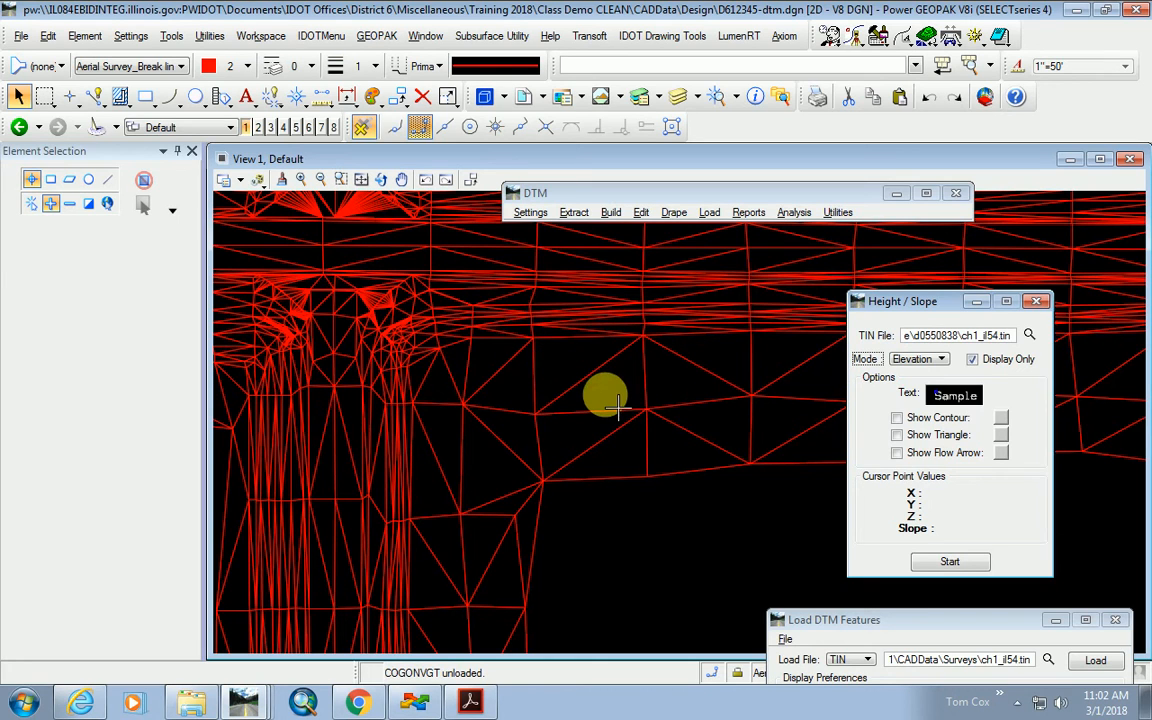
Choose ch1_il54.tin as the Height/Slope TIN file and enable Show Flow Arrow in Elevation mode.
left_click(1029, 336)
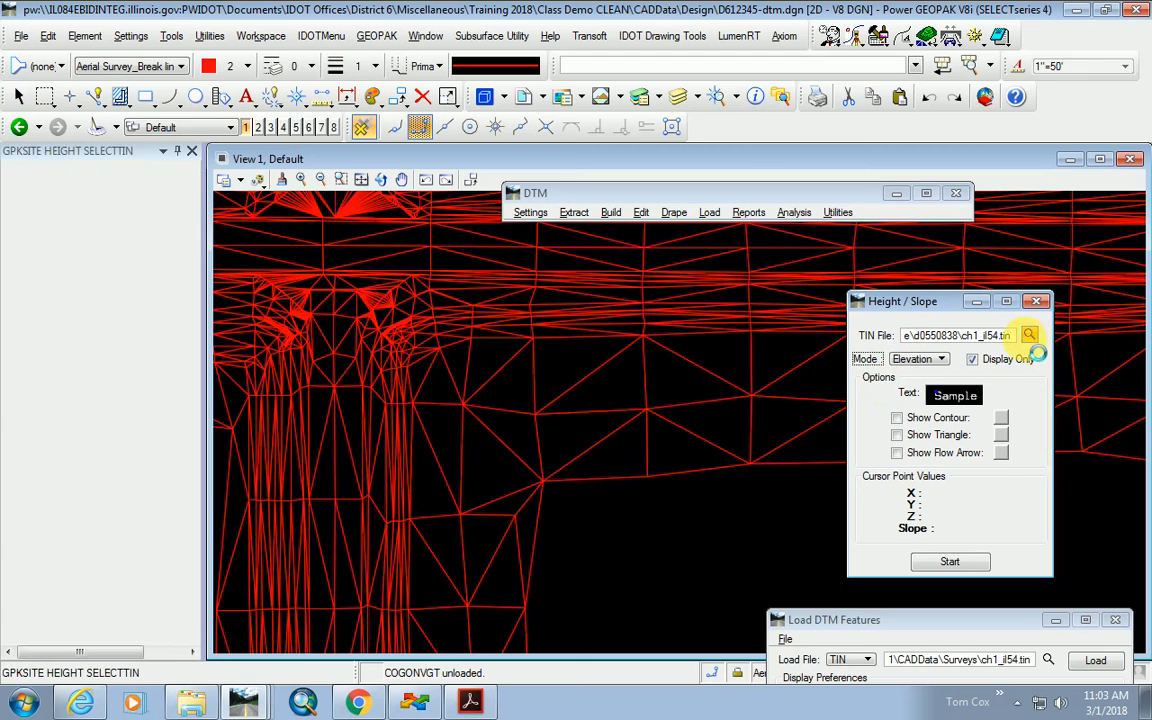
double_click(398, 187)
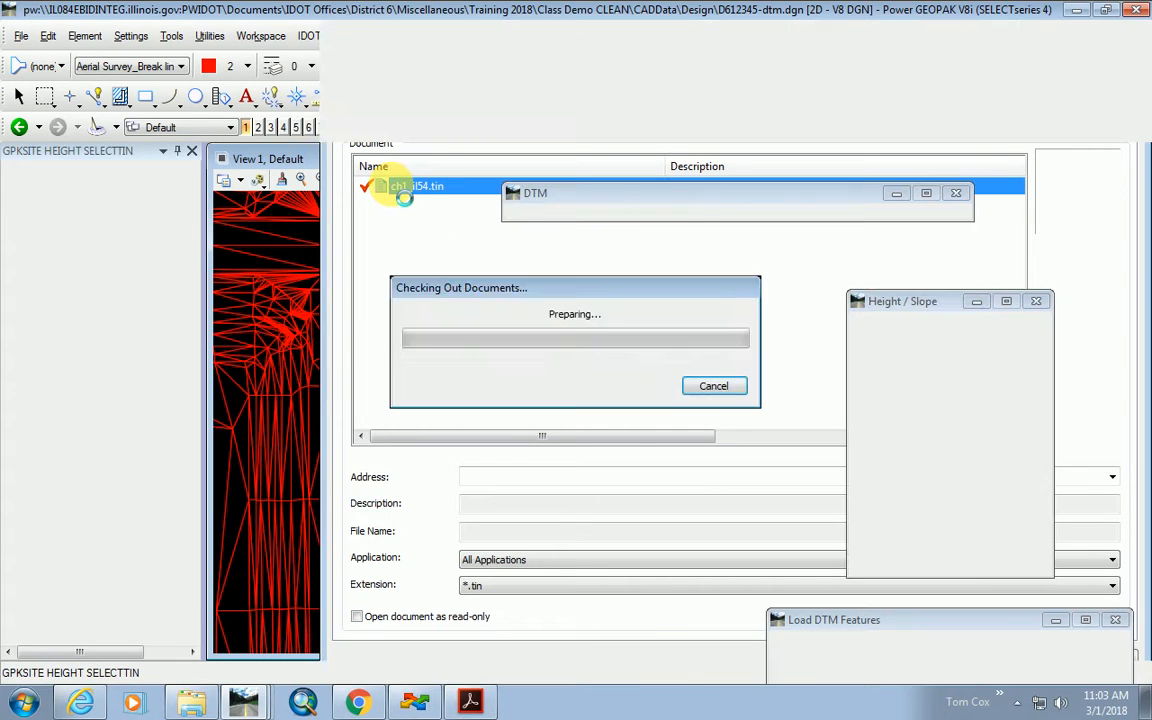
left_click(897, 453)
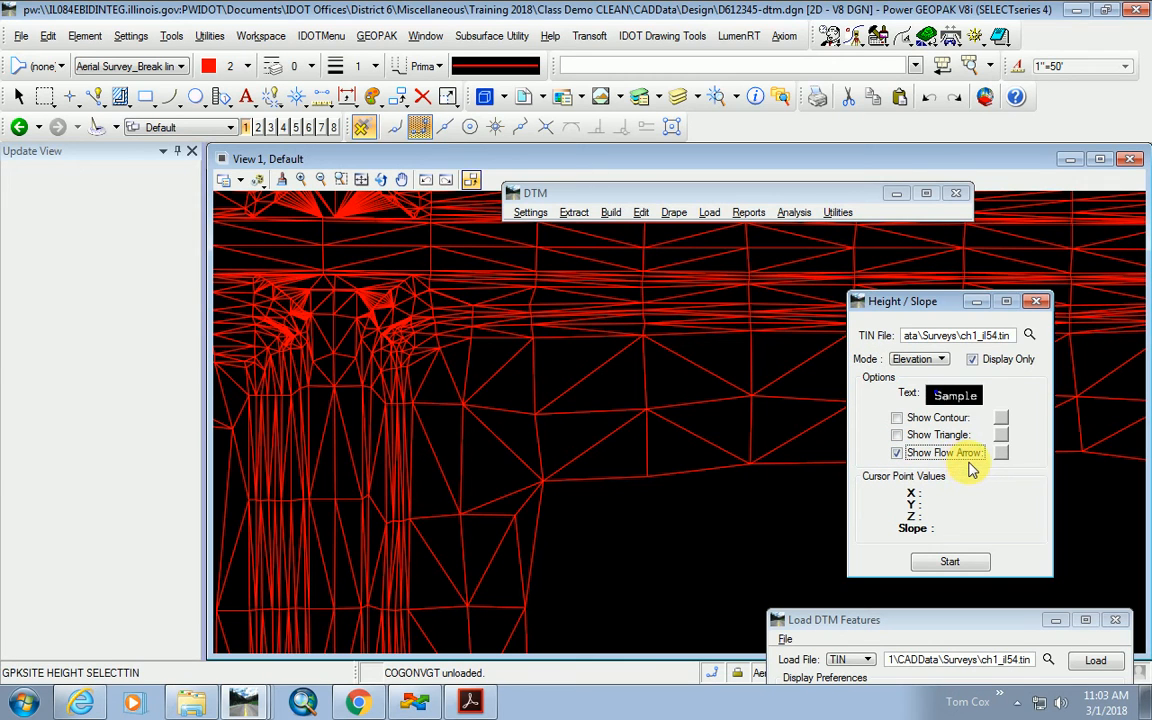
left_click_drag(875, 301, 872, 247)
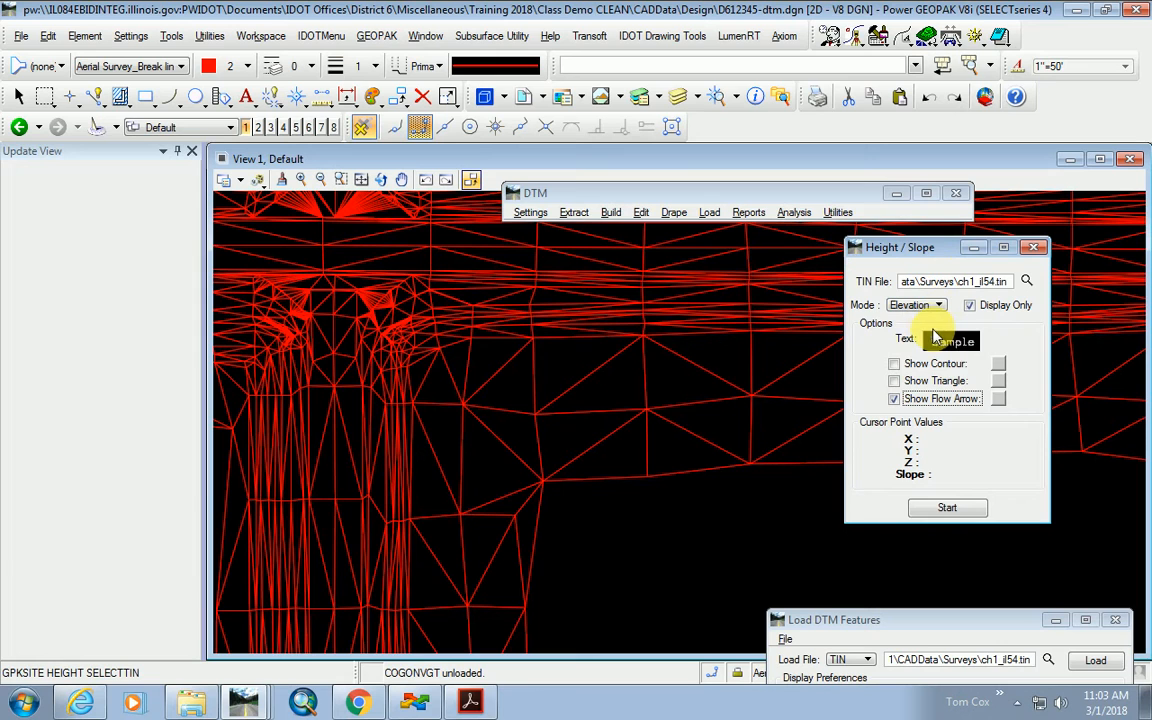
Start the Height/Slope readout, check elevations and flow directions across the triangles near the intersection, and minimize the tool.
left_click(947, 509)
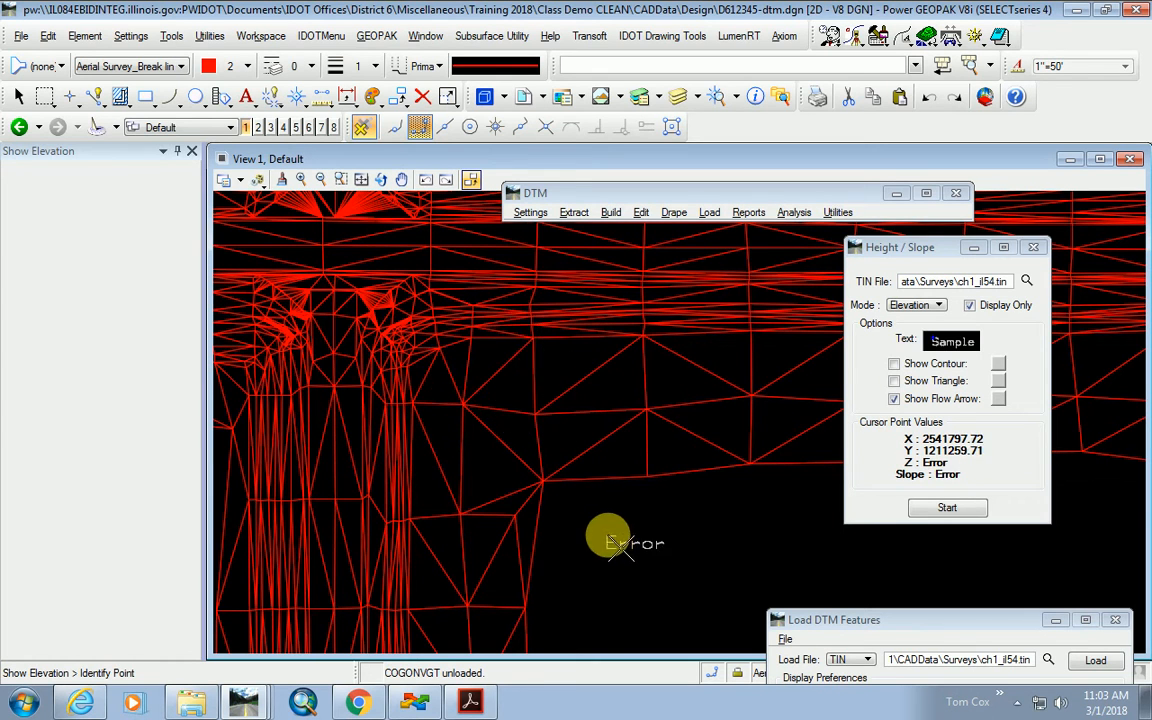
scroll(609, 532, "down", 1)
scroll(513, 458, "up", 1)
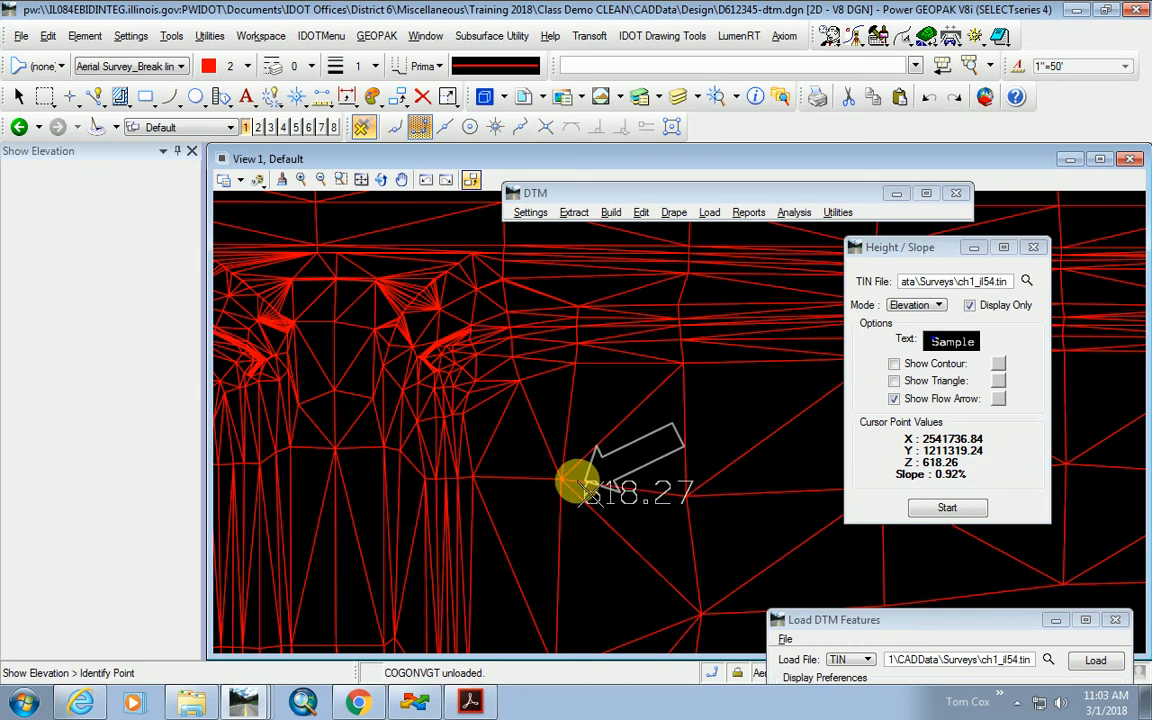
scroll(563, 480, "up", 5)
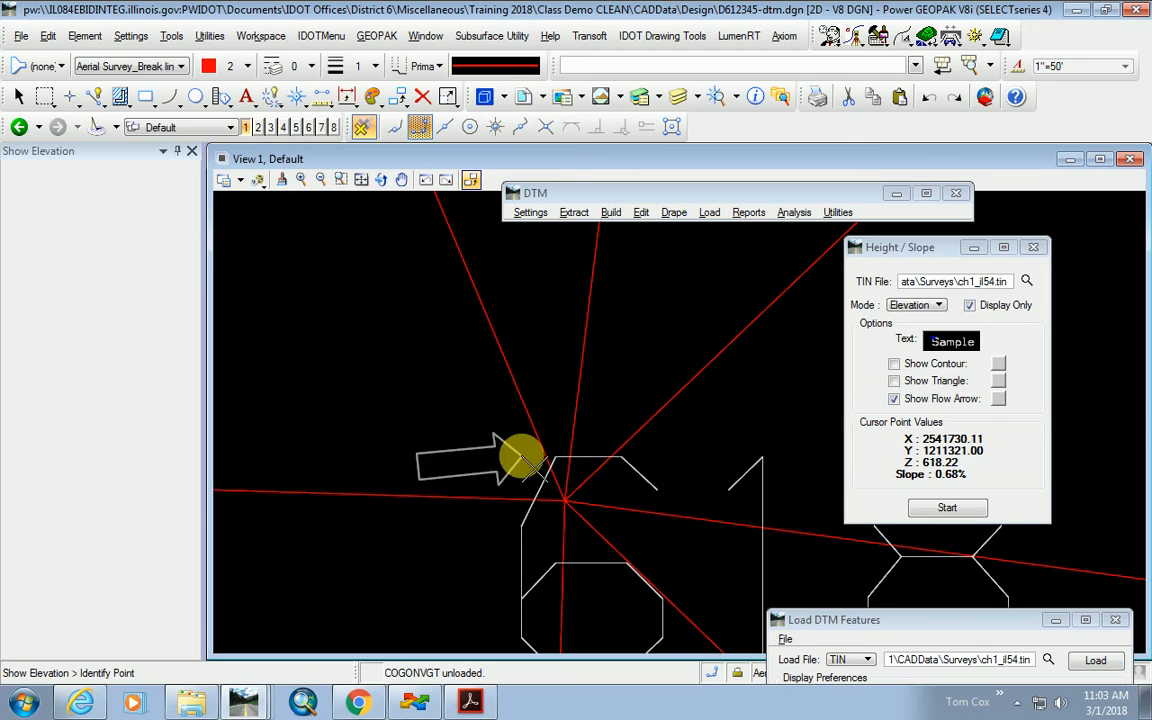
scroll(445, 418, "down", 5)
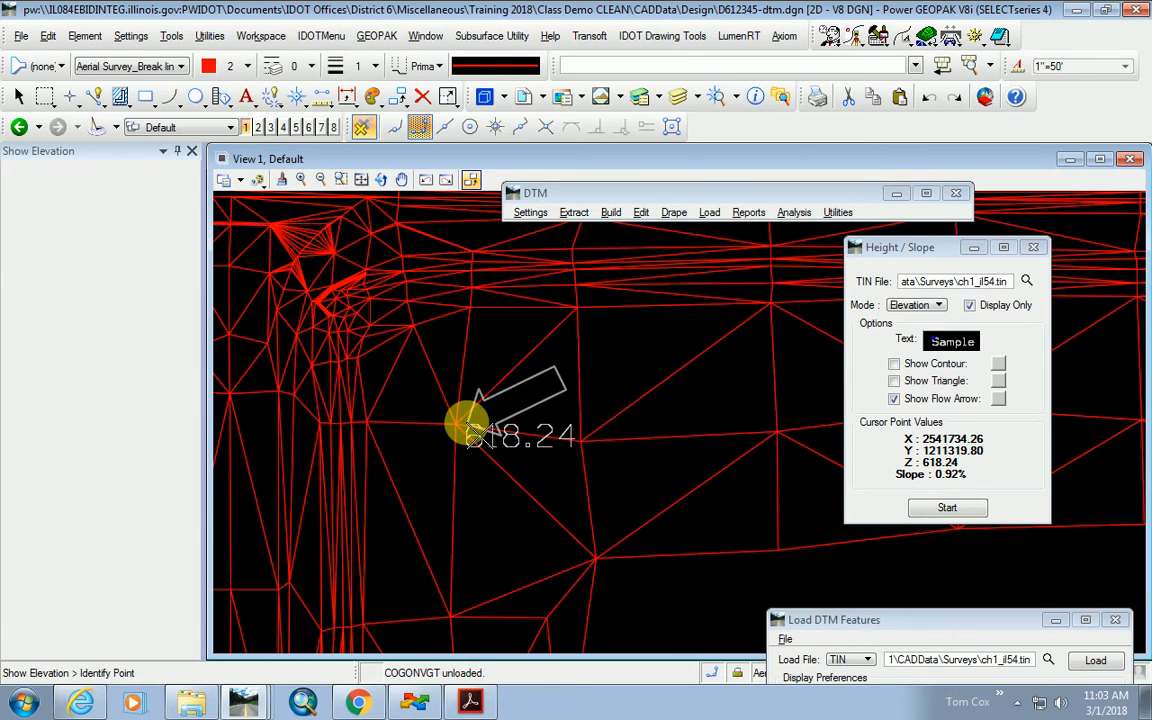
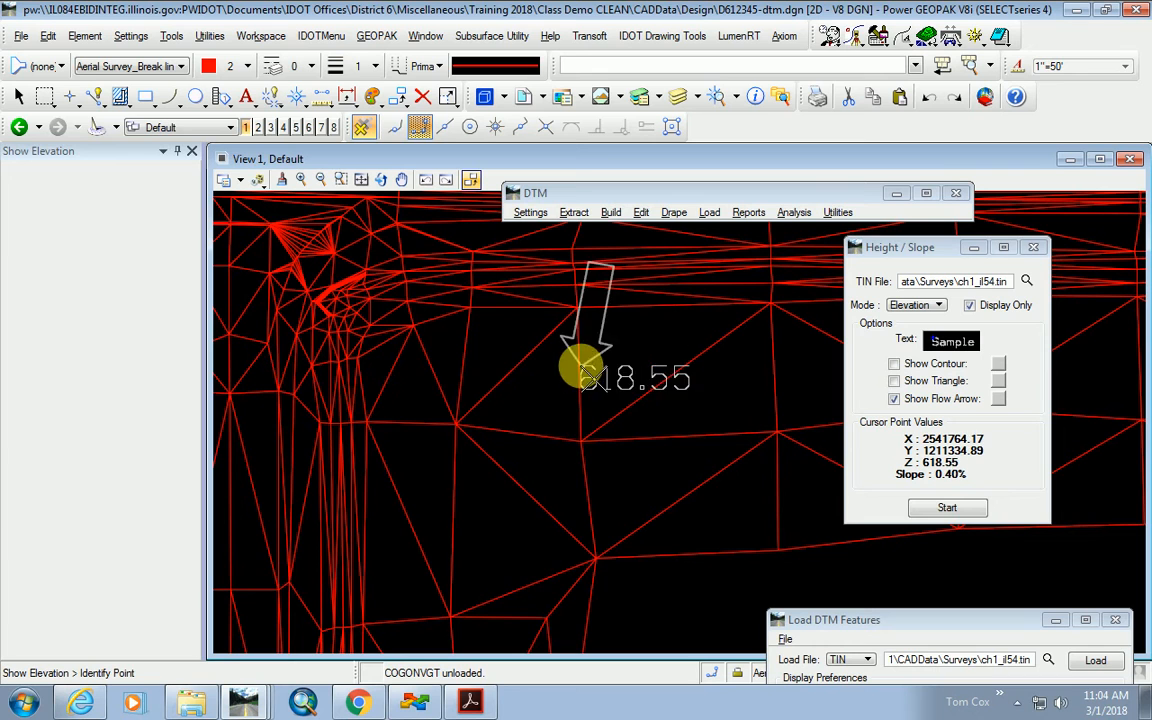
scroll(658, 508, "down", 1)
scroll(662, 510, "down", 1)
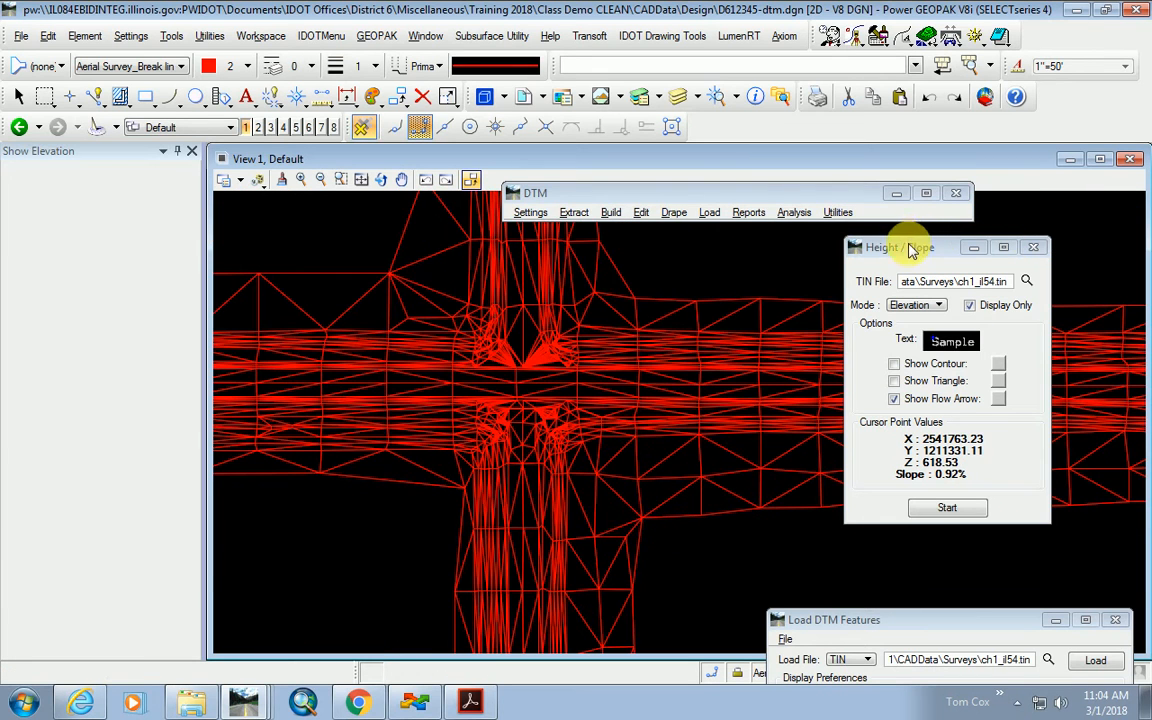
left_click(975, 249)
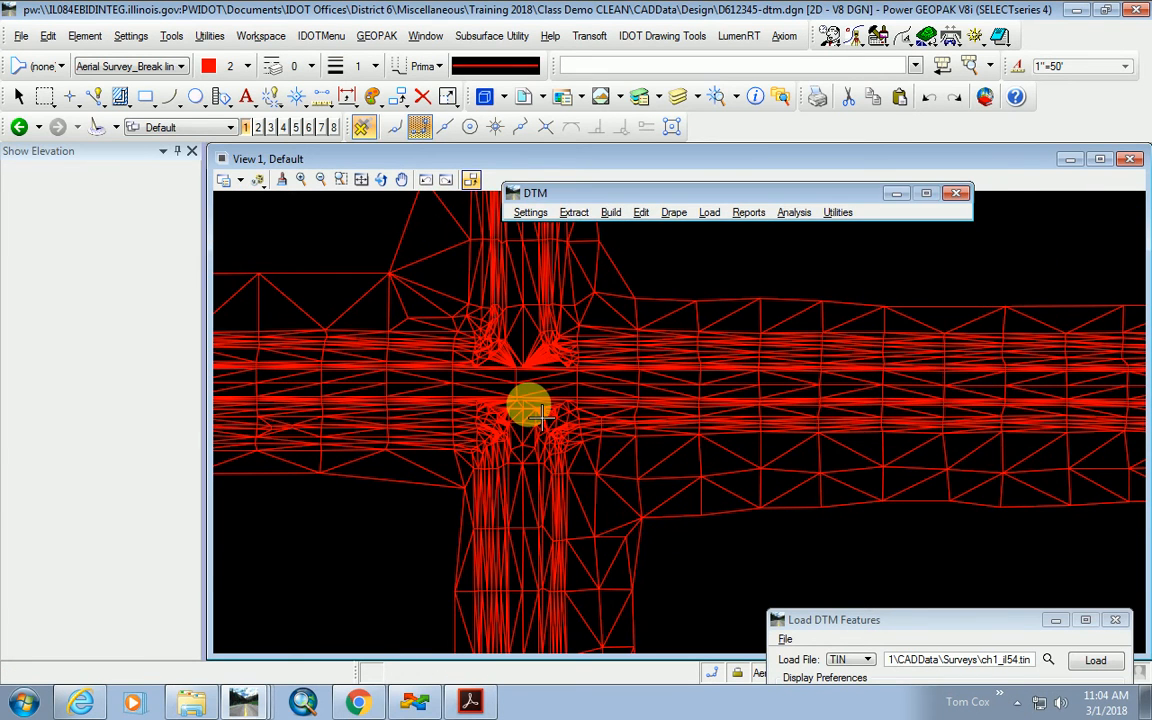
Open Level Display for View 1, turn off Level 3 of D612345-dtm.dgn to hide the triangles, and close it.
scroll(535, 410, "down", 2)
scroll(398, 440, "down", 1)
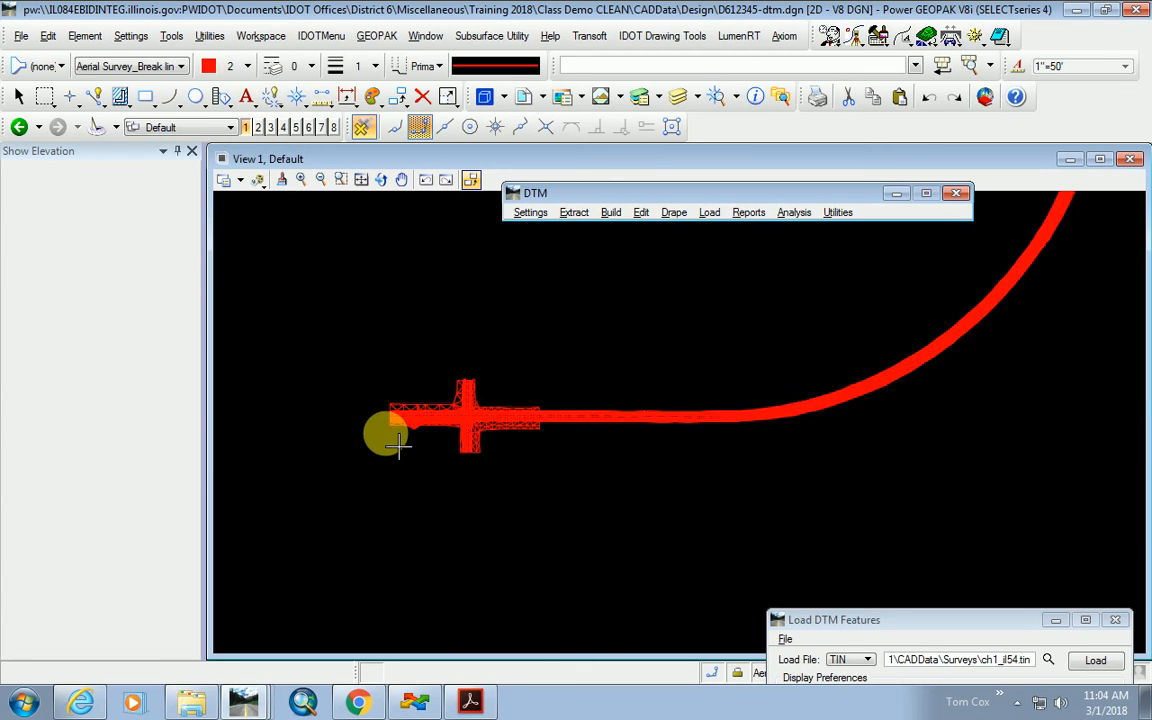
scroll(398, 440, "down", 1)
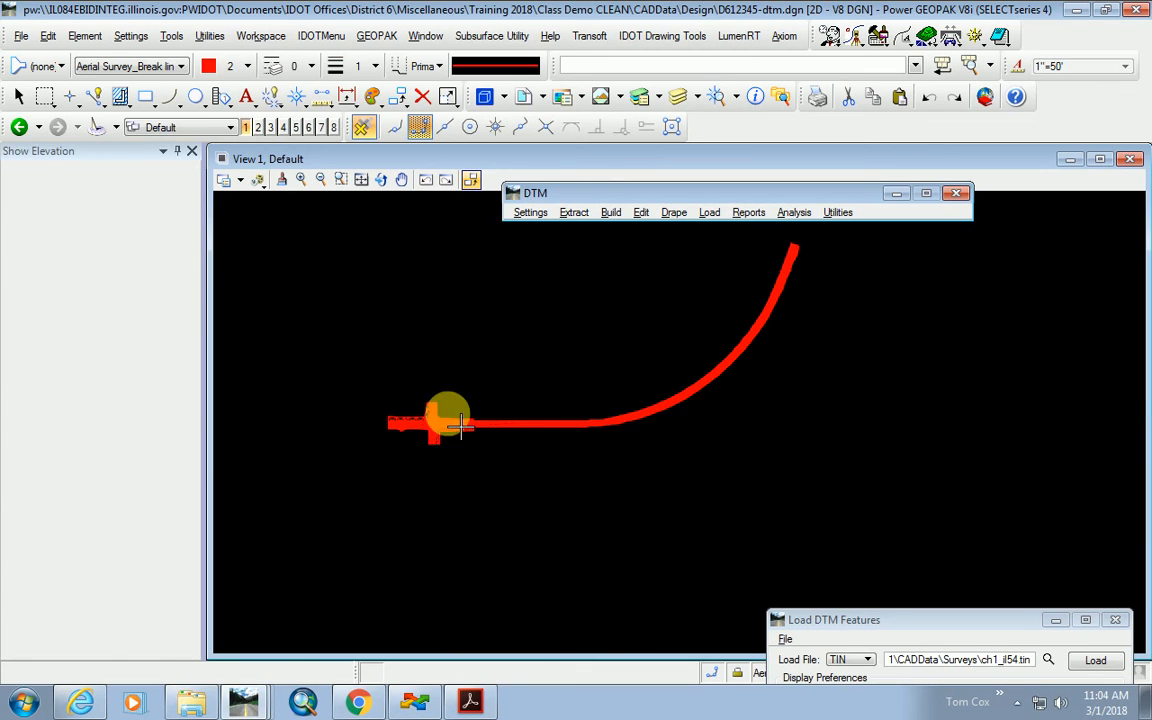
left_click(677, 97)
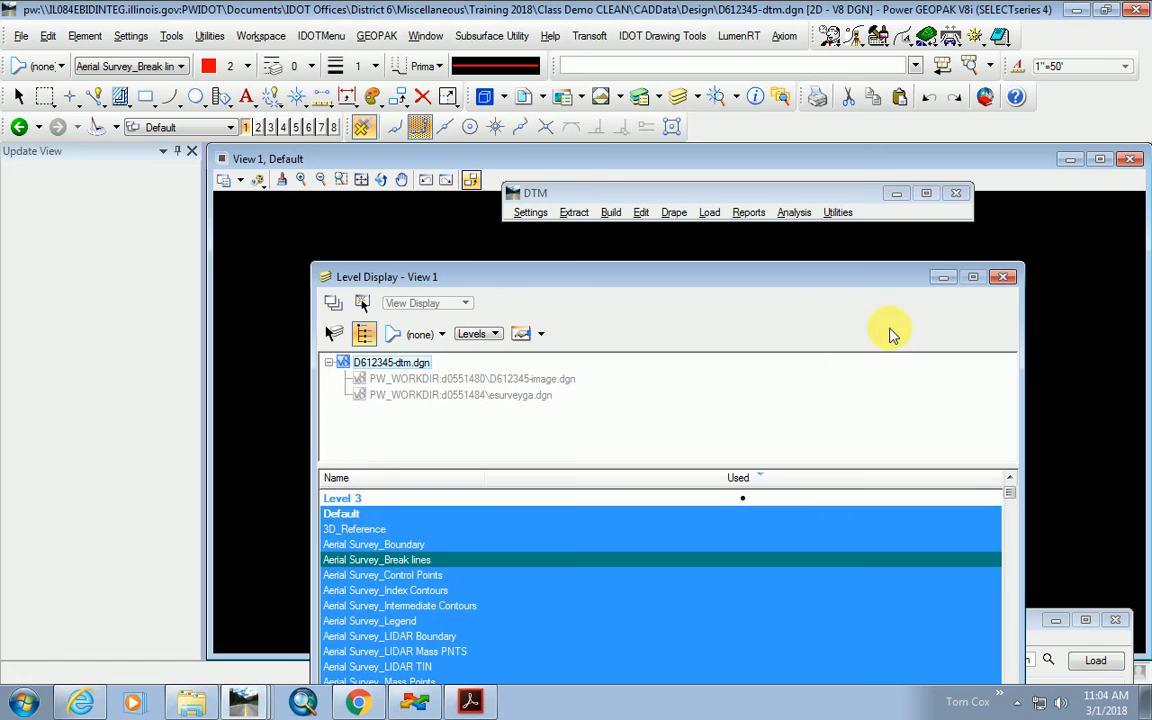
left_click(1002, 277)
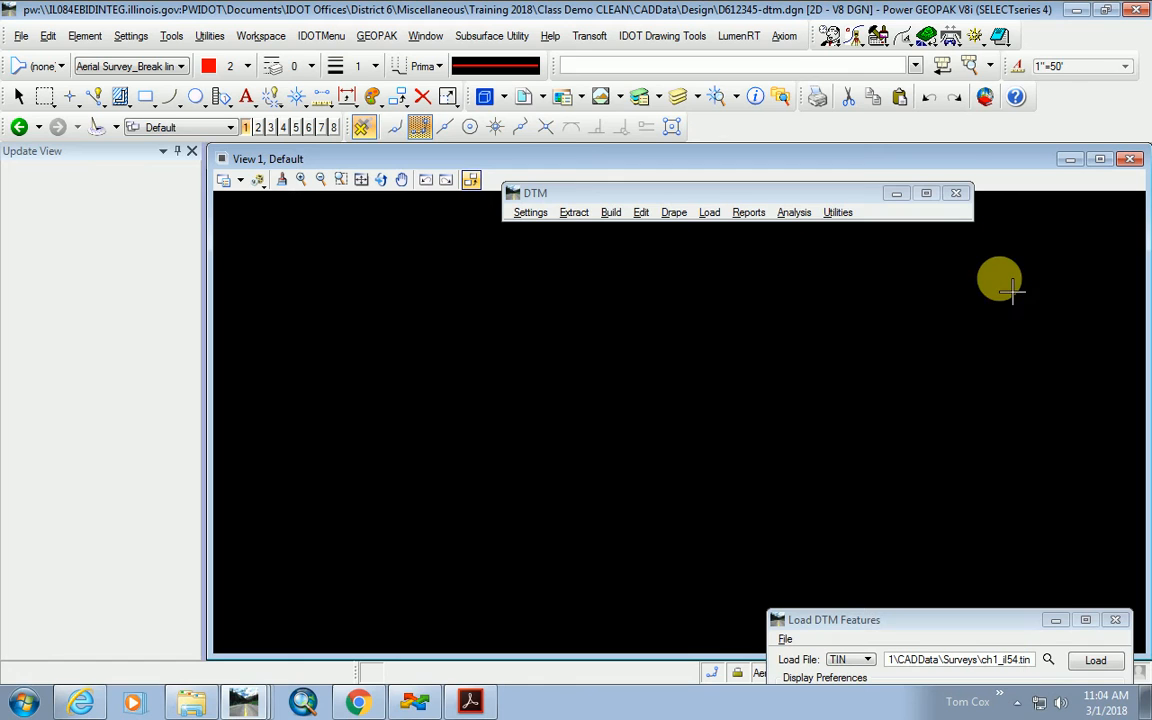
In Load DTM Features, set Triangles to OFF and TIN Hull to ON, and load the hull of ch1_il54.tin.
left_click(793, 213)
mouse_move(710, 213)
left_click(740, 229)
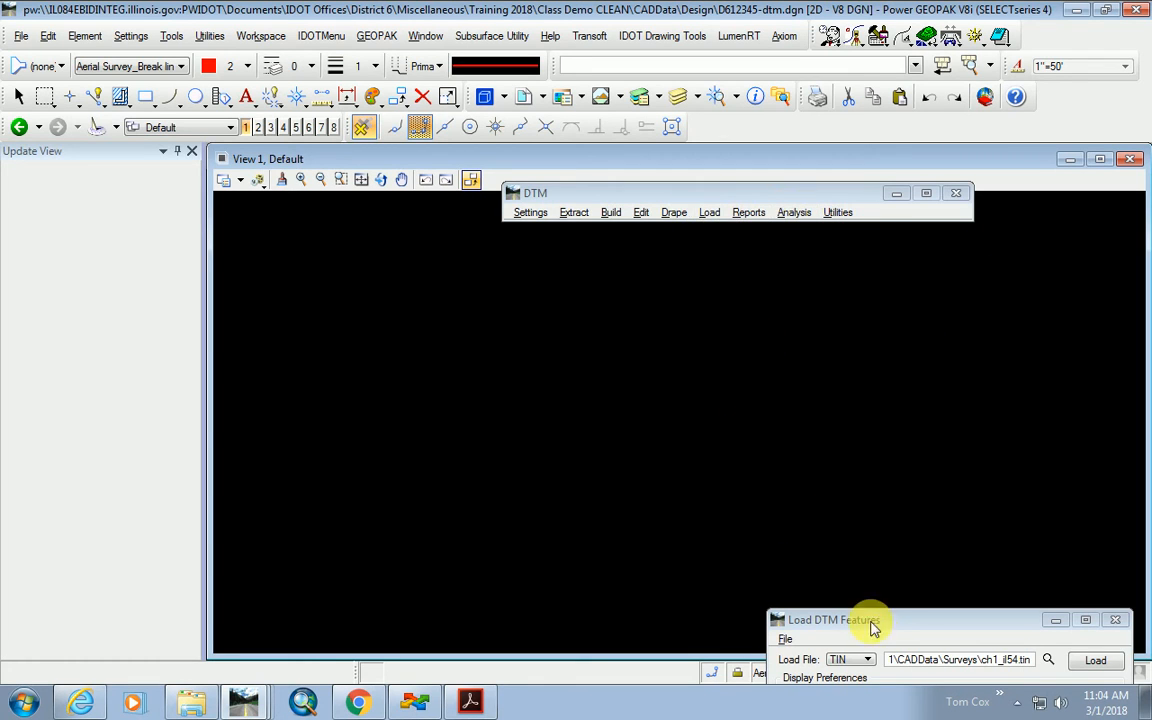
left_click_drag(876, 620, 843, 306)
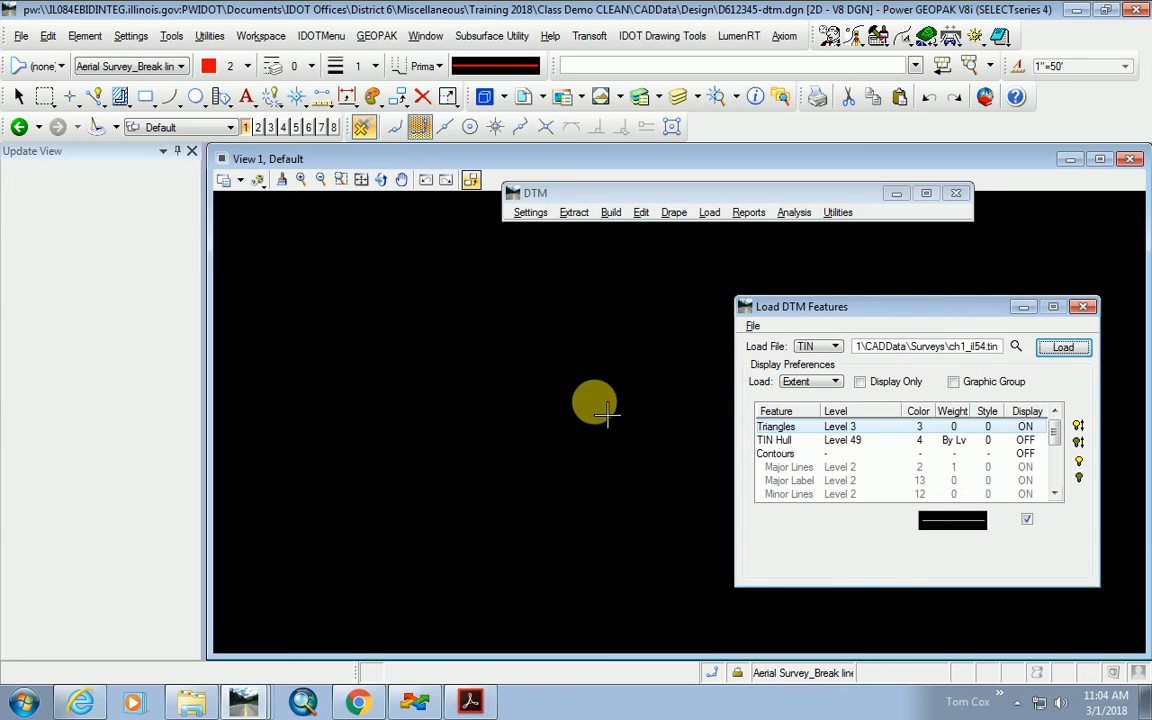
left_click(776, 430)
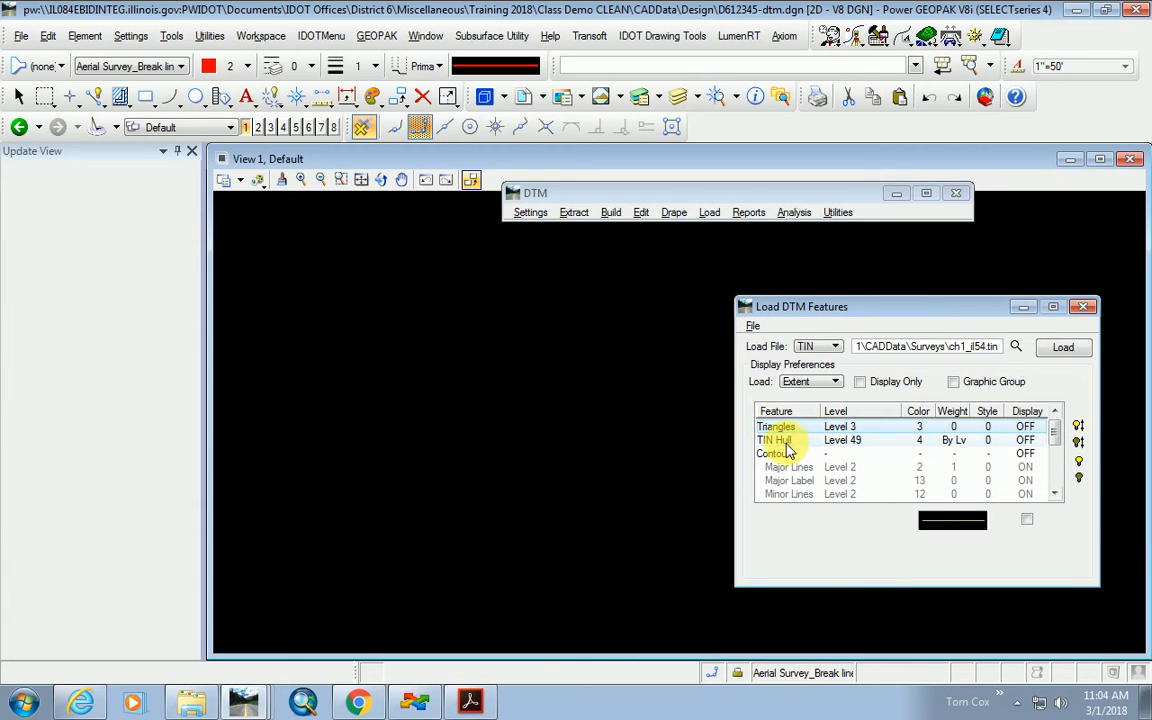
double_click(788, 442)
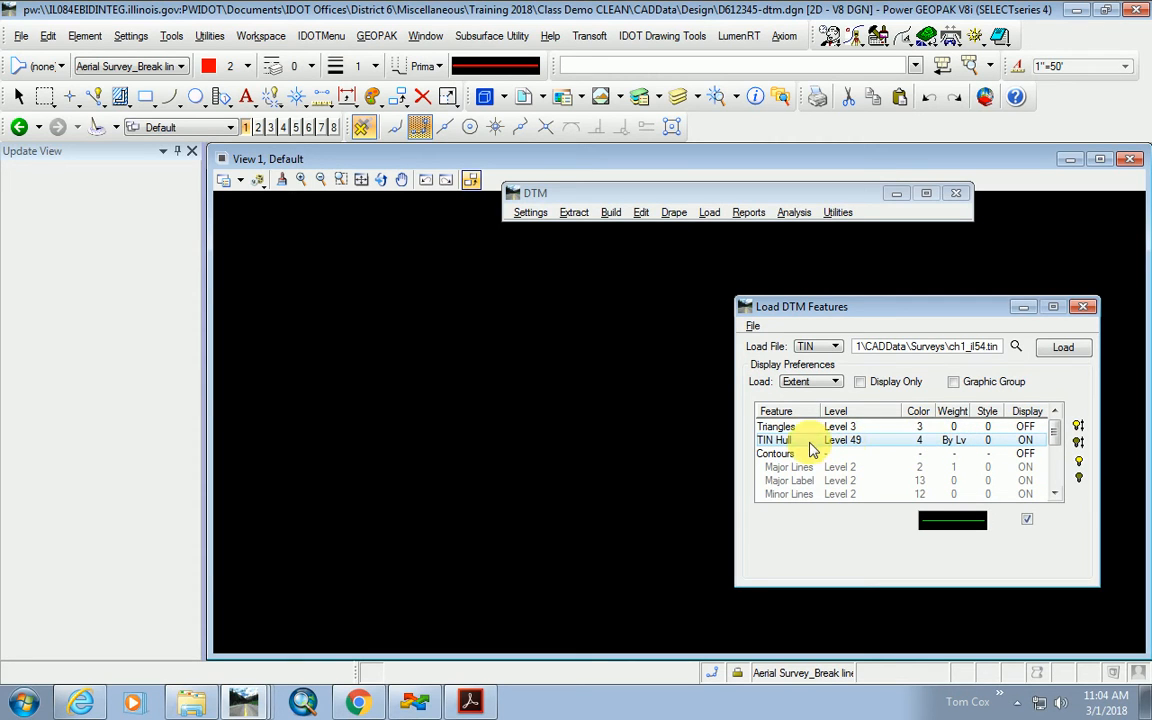
left_click(1066, 347)
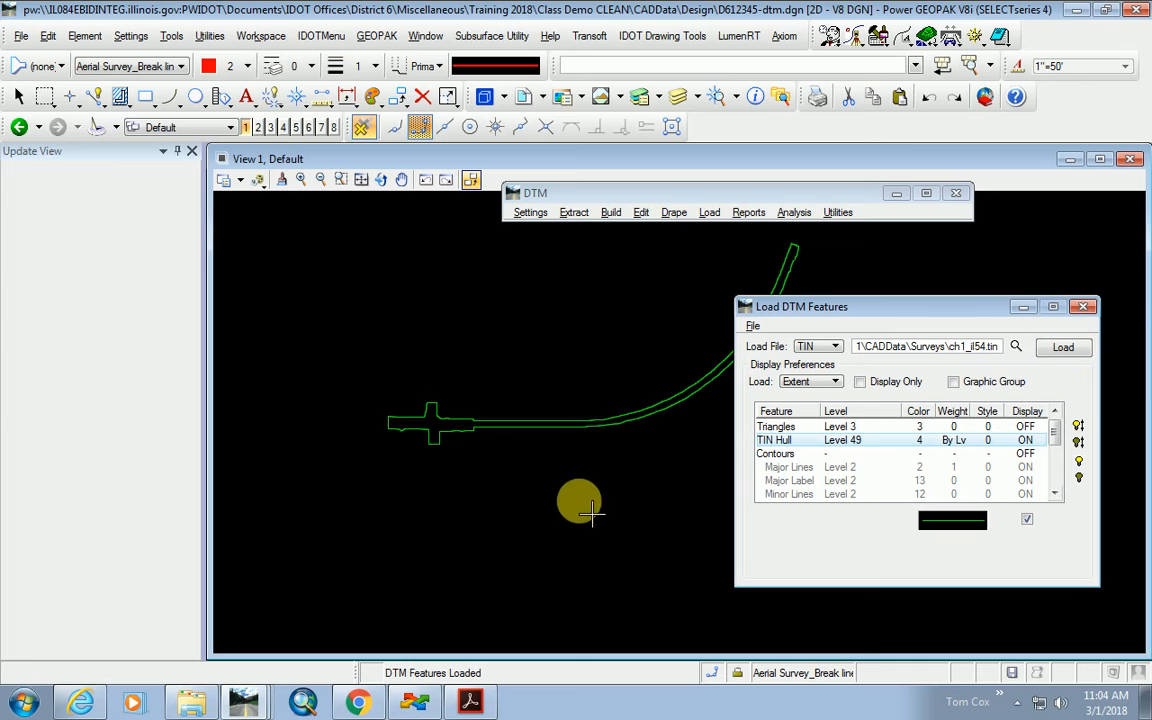
Examine the TIN hull outline around the road intersection and undo its loading.
scroll(419, 411, "up", 5)
left_click_drag(843, 320, 908, 491)
scroll(405, 458, "up", 2)
scroll(405, 458, "down", 2)
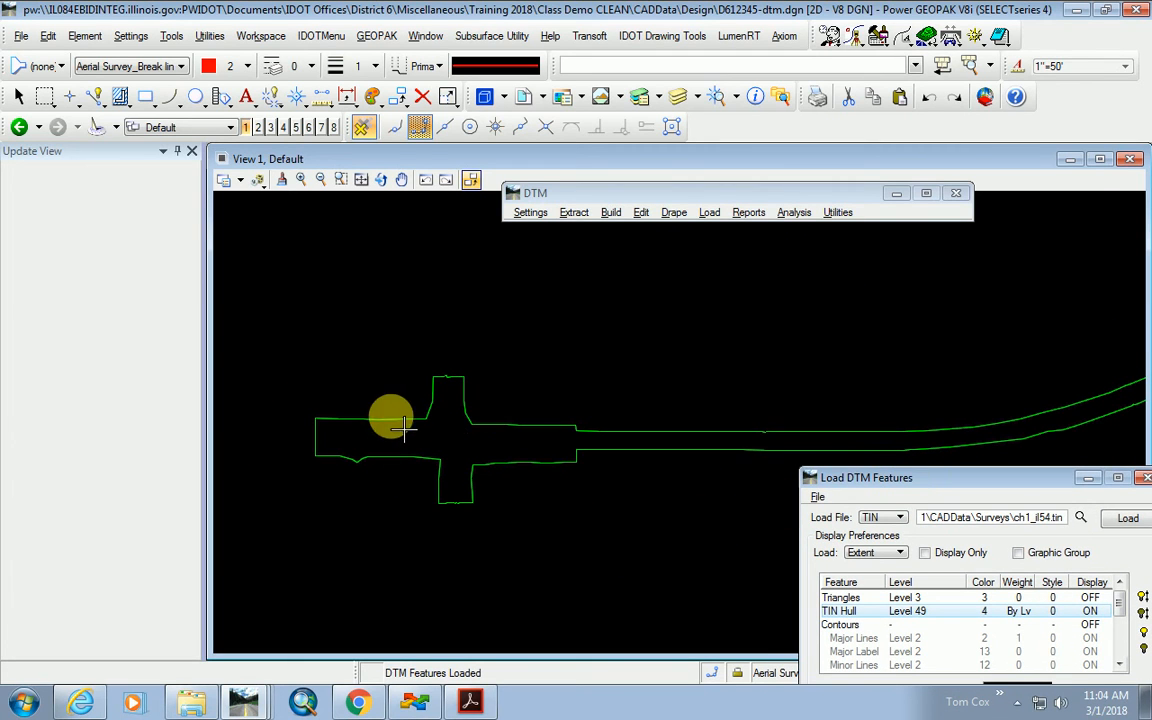
scroll(380, 465, "up", 2)
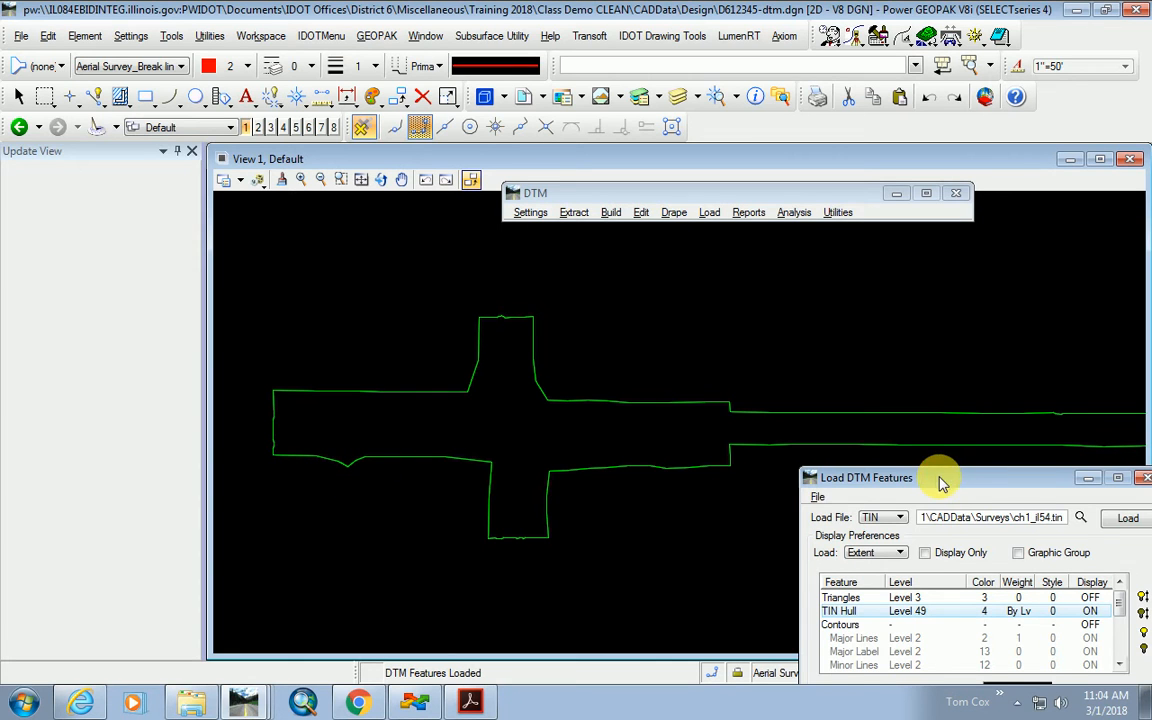
left_click_drag(942, 480, 815, 360)
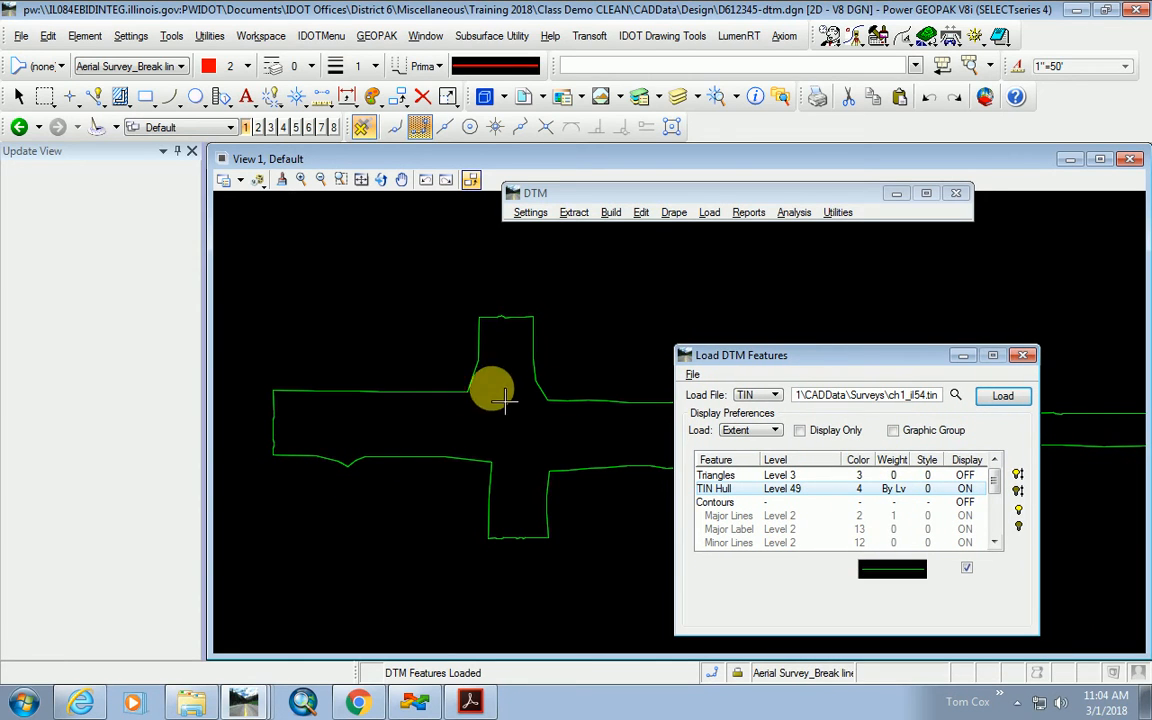
left_click(929, 97)
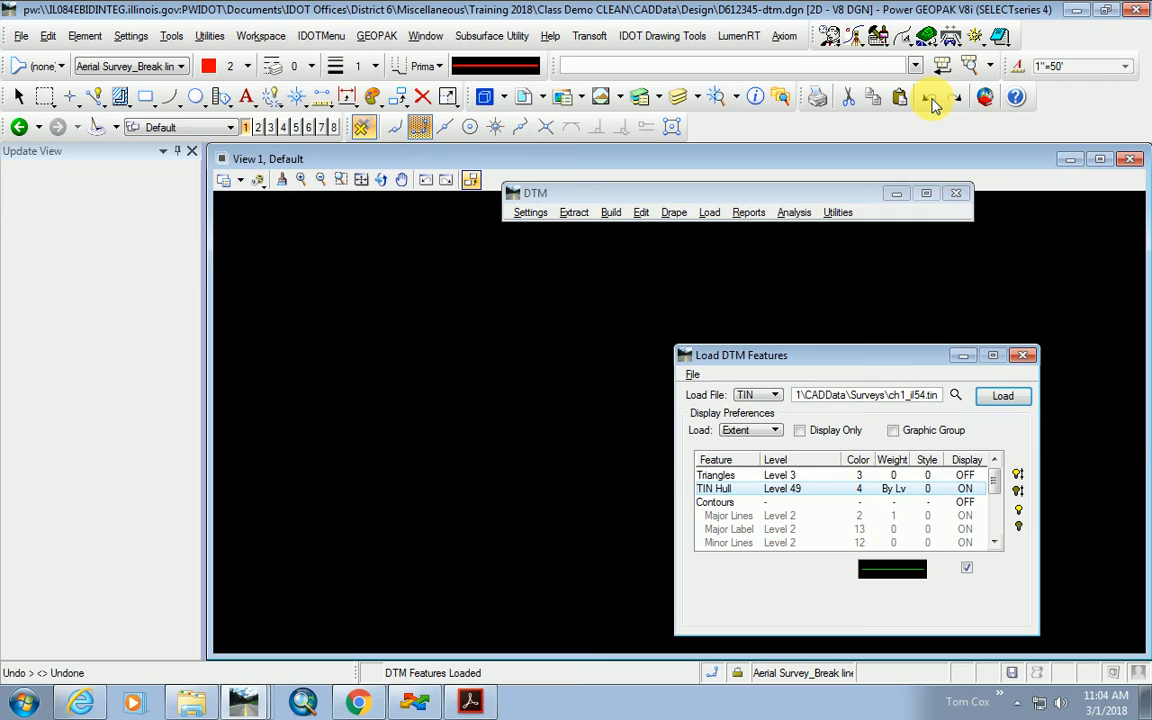
Turn on the Contours feature in Load DTM Features, toggling its display off and on again.
double_click(714, 502)
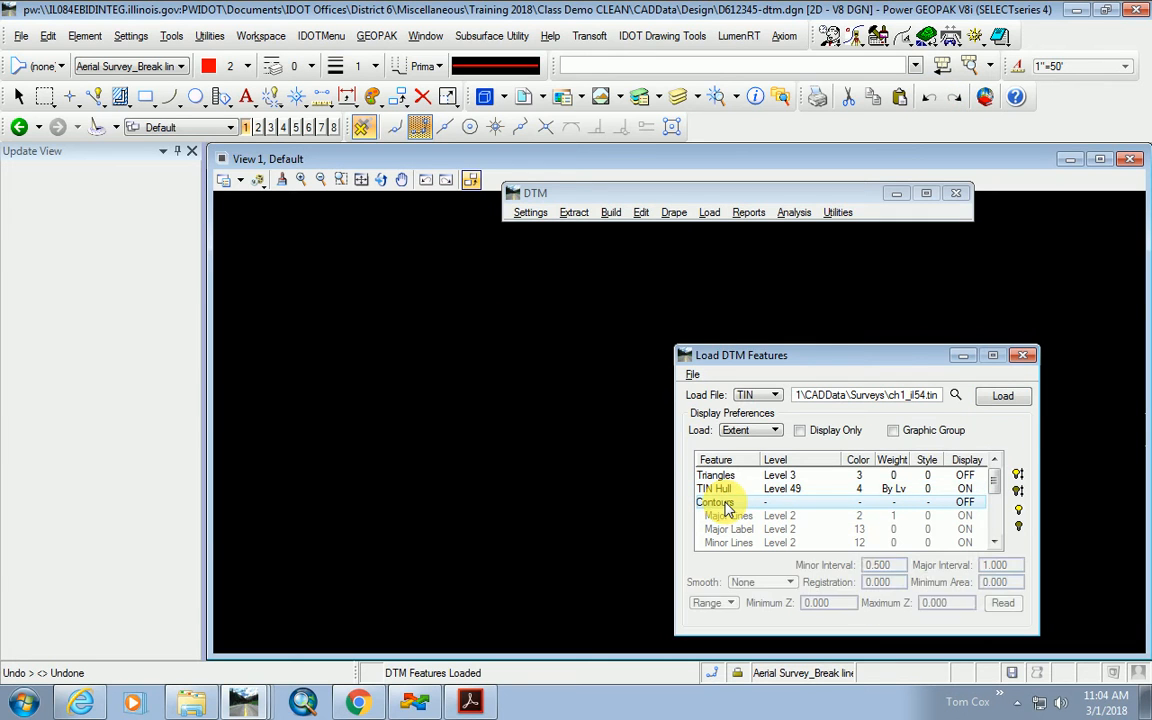
left_click_drag(802, 362, 850, 247)
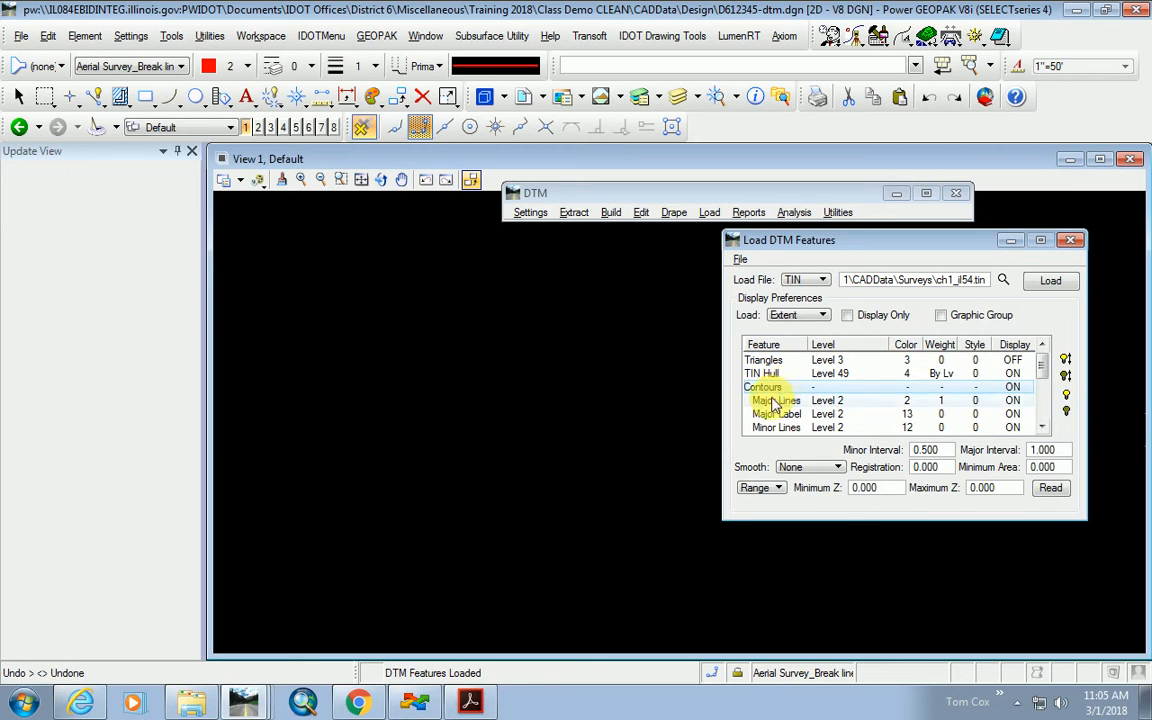
left_click(1013, 388)
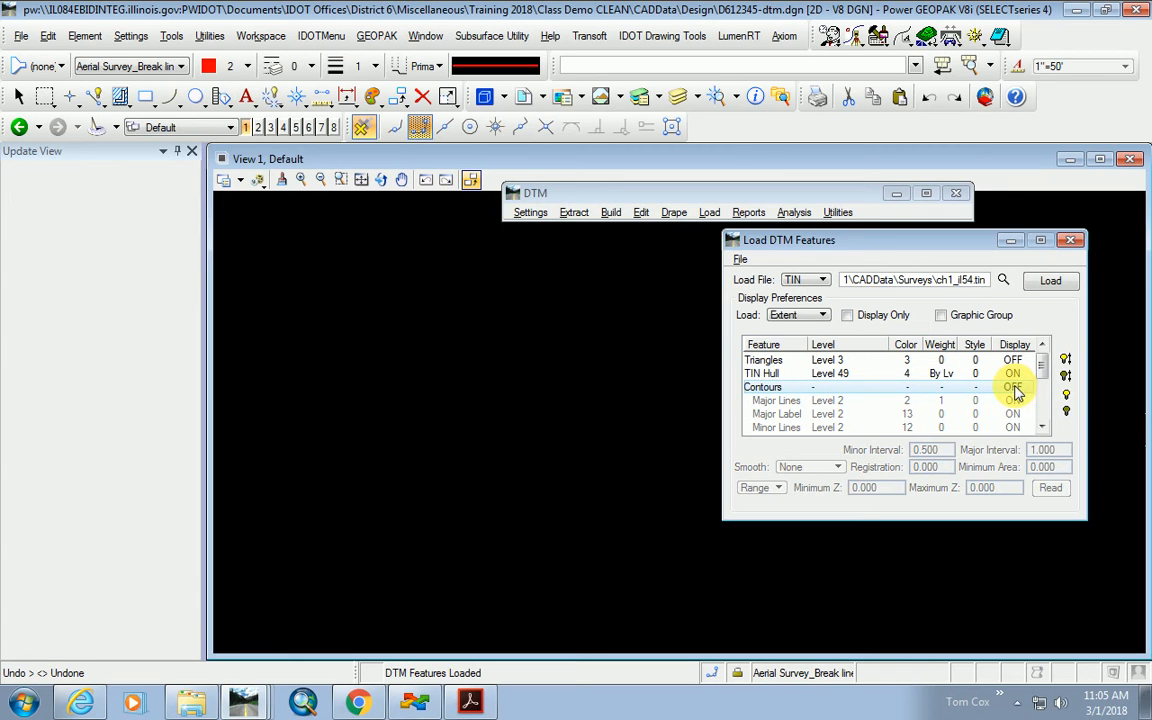
left_click(1013, 388)
scroll(900, 408, "down", 1)
scroll(878, 408, "up", 1)
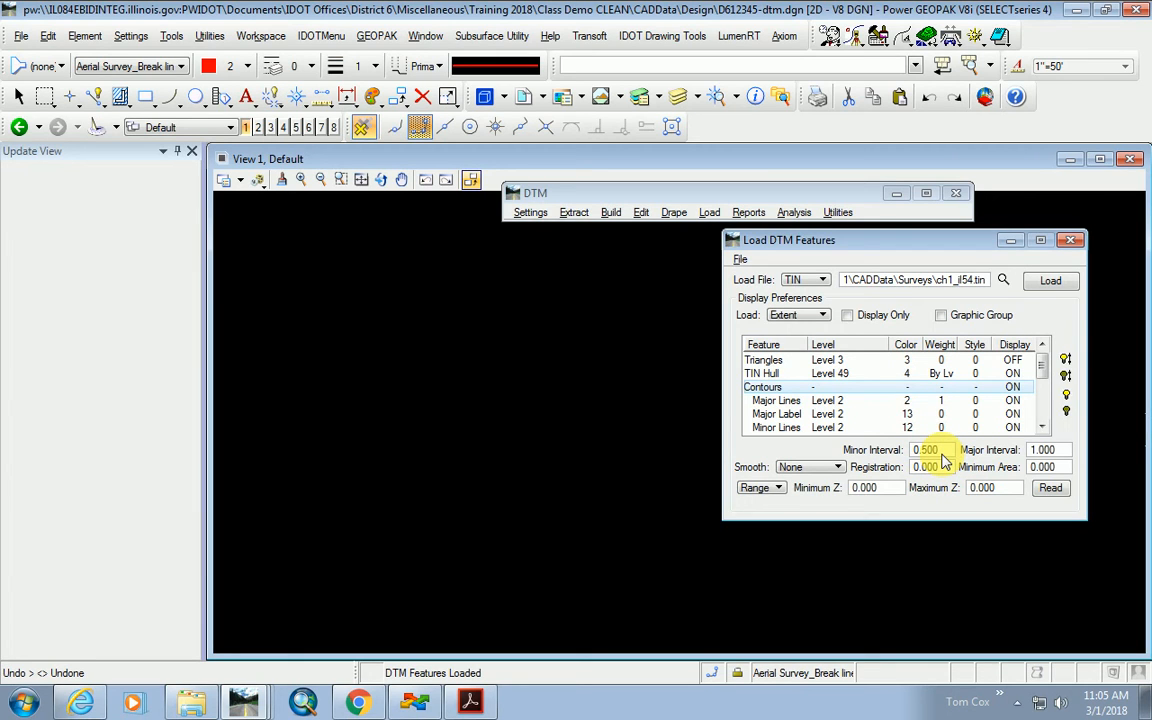
Set the symbology color of the contour Major Lines to 4 in Load DTM Features.
left_click(843, 402)
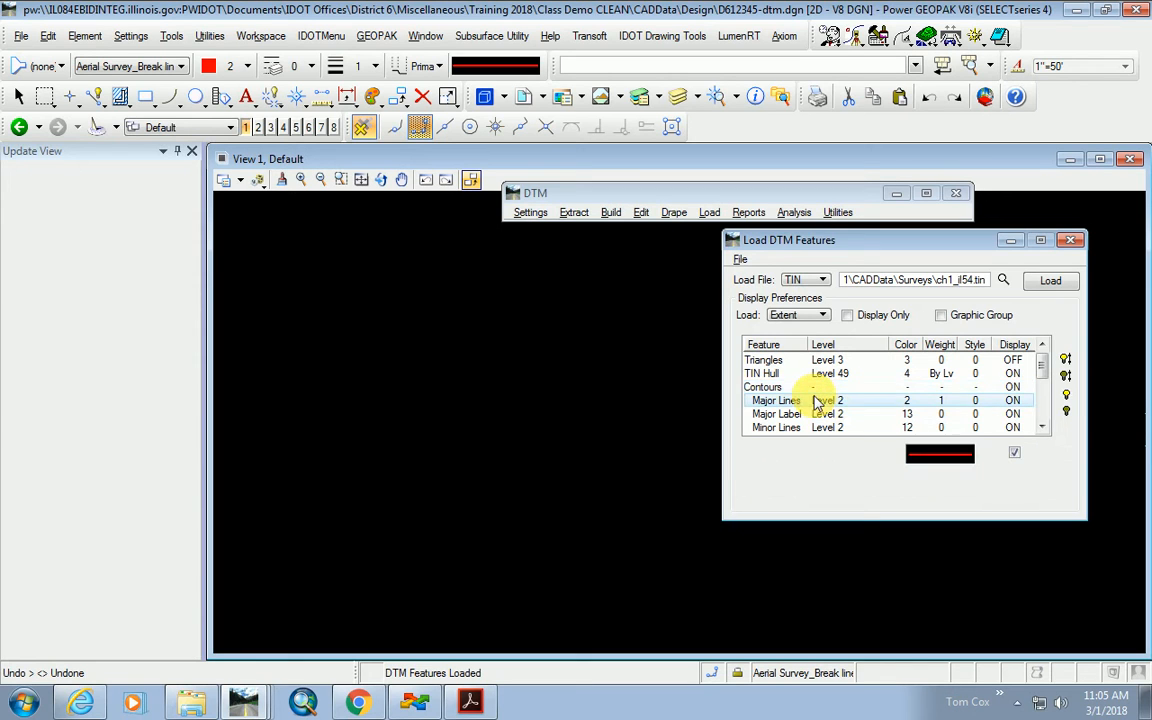
scroll(828, 401, "down", 1)
scroll(828, 401, "up", 1)
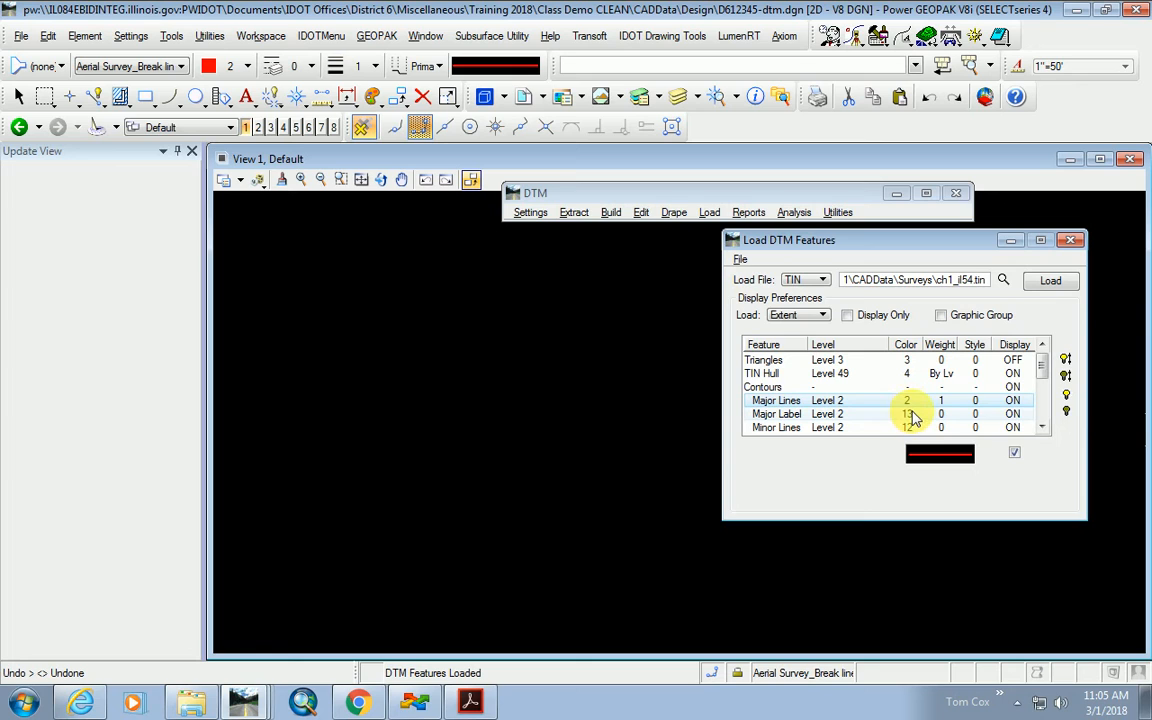
scroll(958, 401, "down", 1)
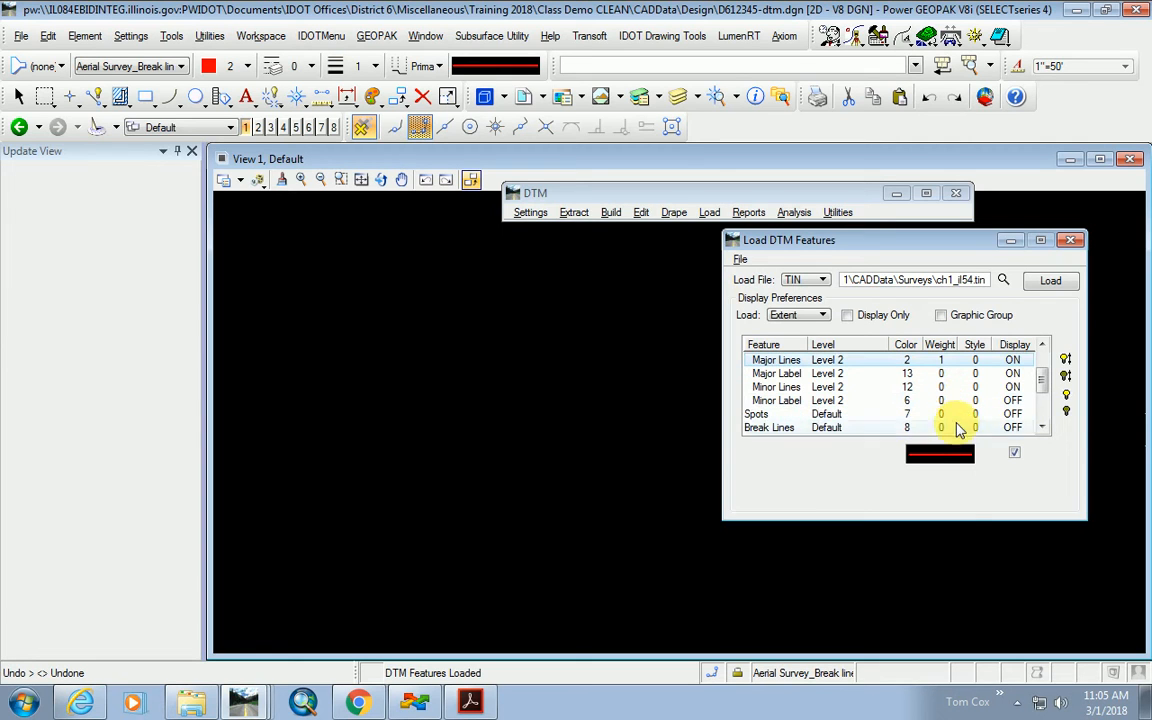
mouse_move(928, 457)
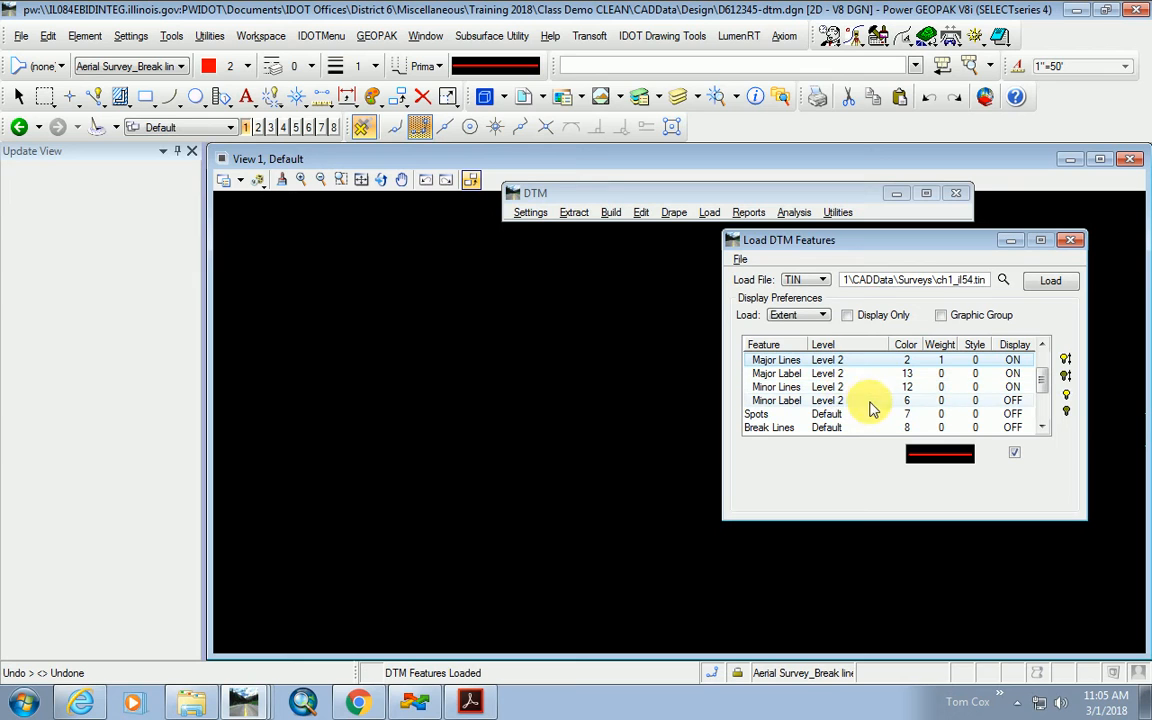
left_click(933, 455)
left_click(530, 389)
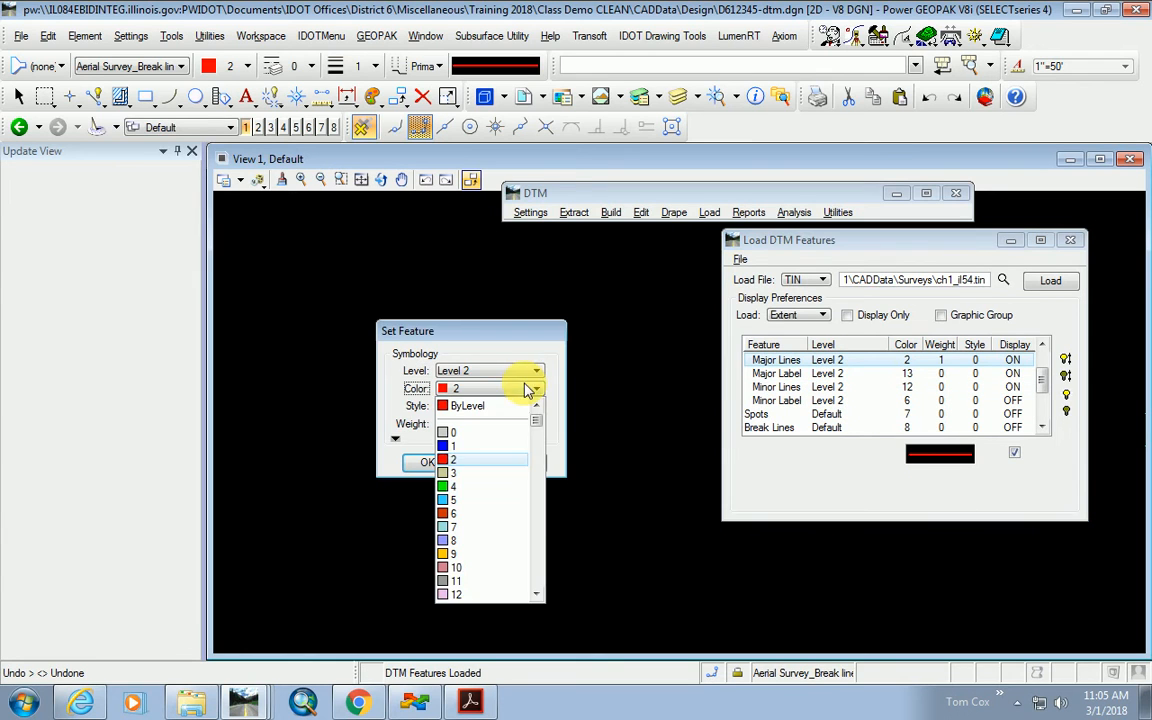
left_click(448, 472)
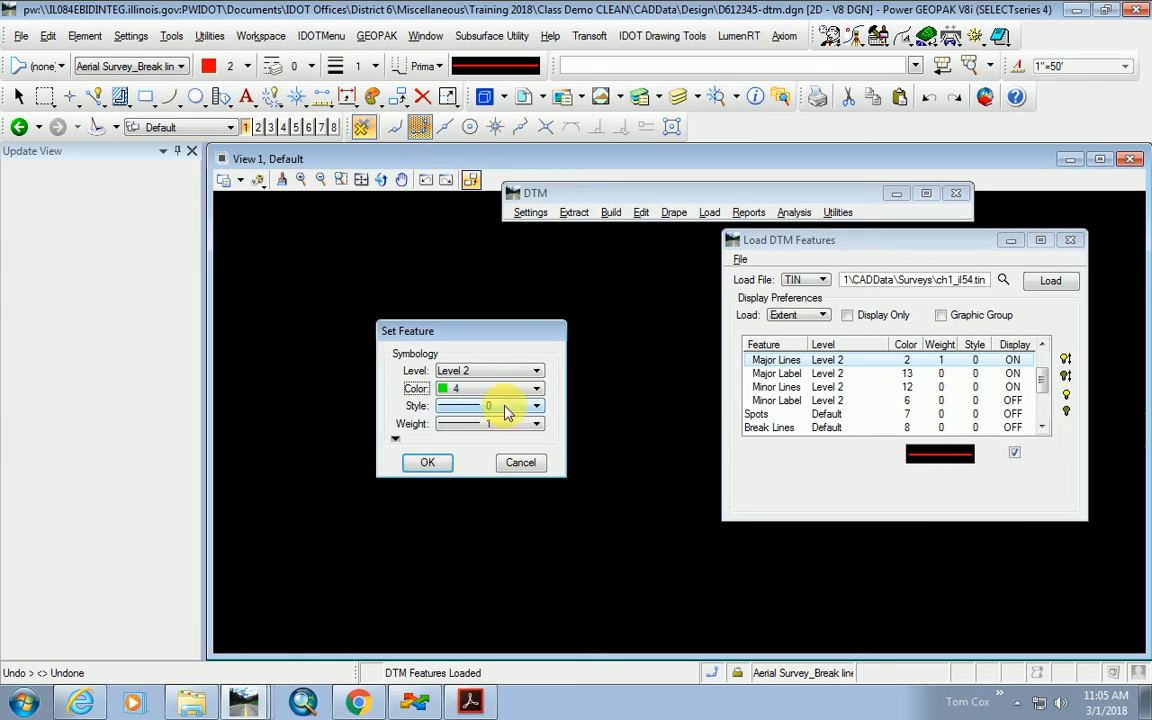
left_click(425, 462)
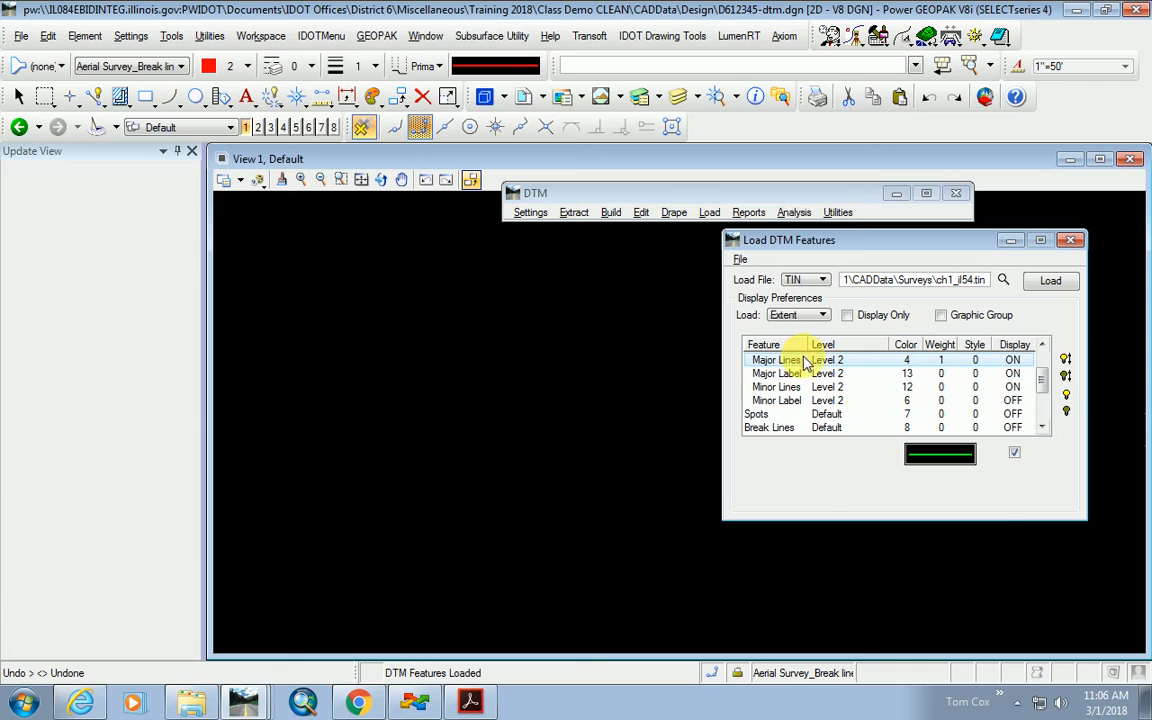
Try another line weight for the contour Major Lines and set it back to 1.
left_click(939, 456)
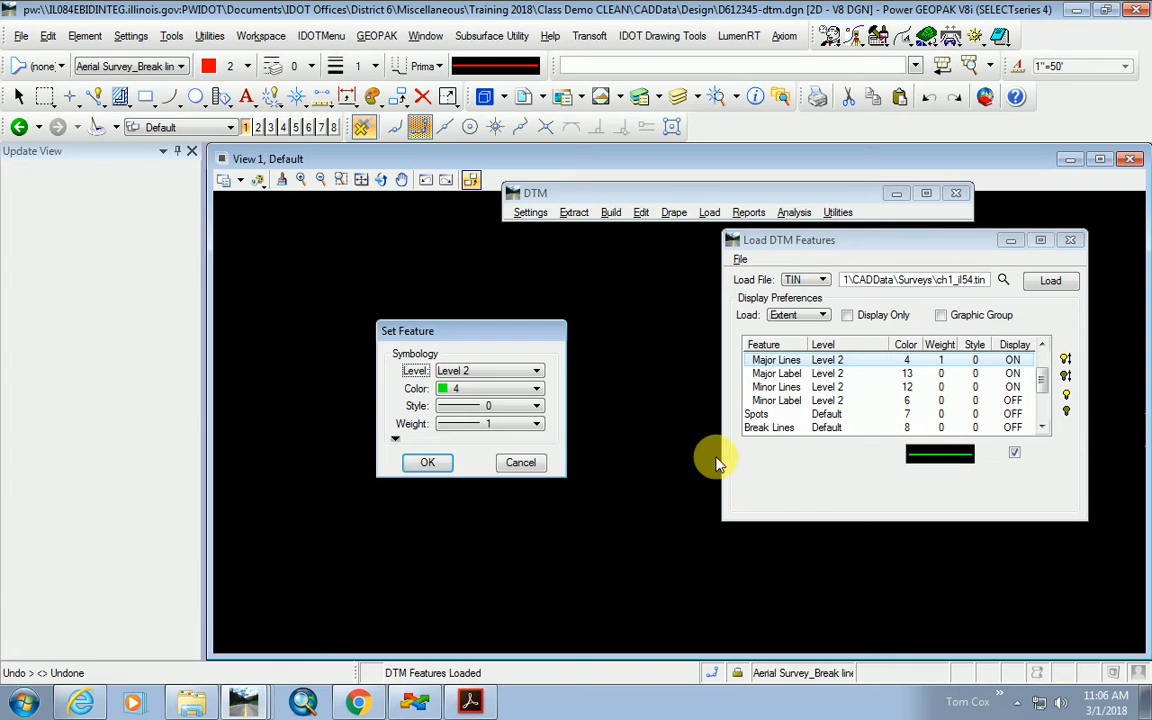
left_click(533, 423)
left_click(482, 497)
left_click(476, 428)
left_click(483, 450)
left_click(432, 460)
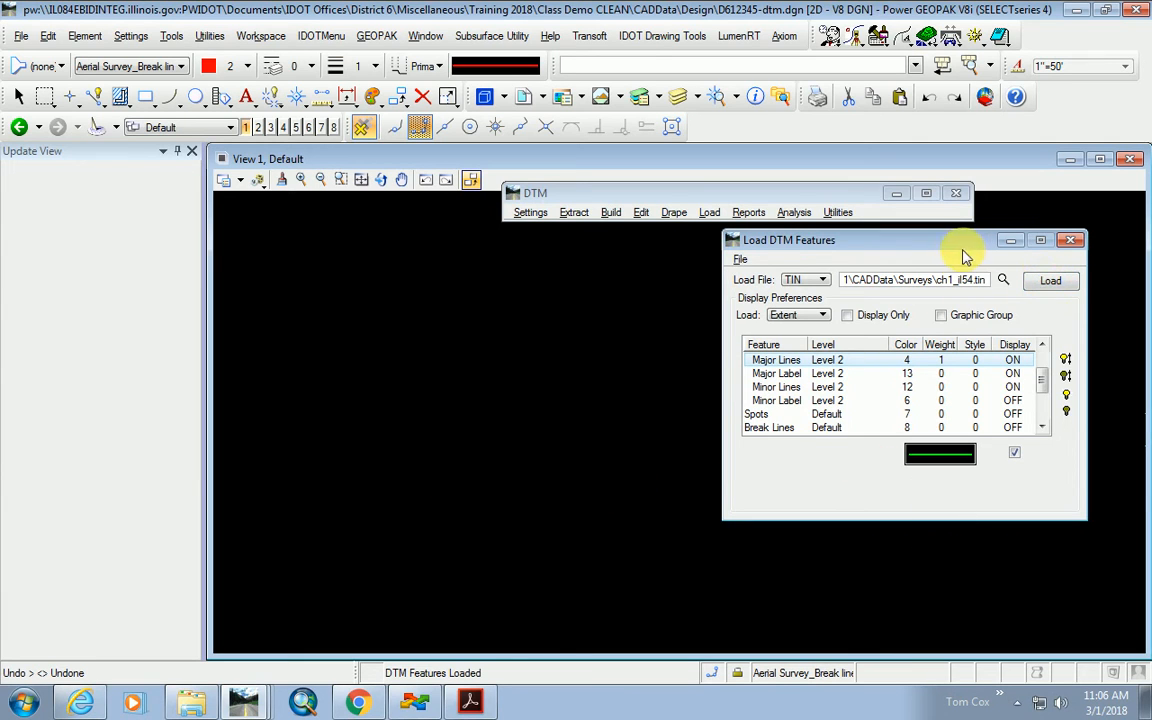
Turn on Display Only and load a temporary preview of the ch1_il54.tin contours.
left_click(846, 315)
left_click(1043, 282)
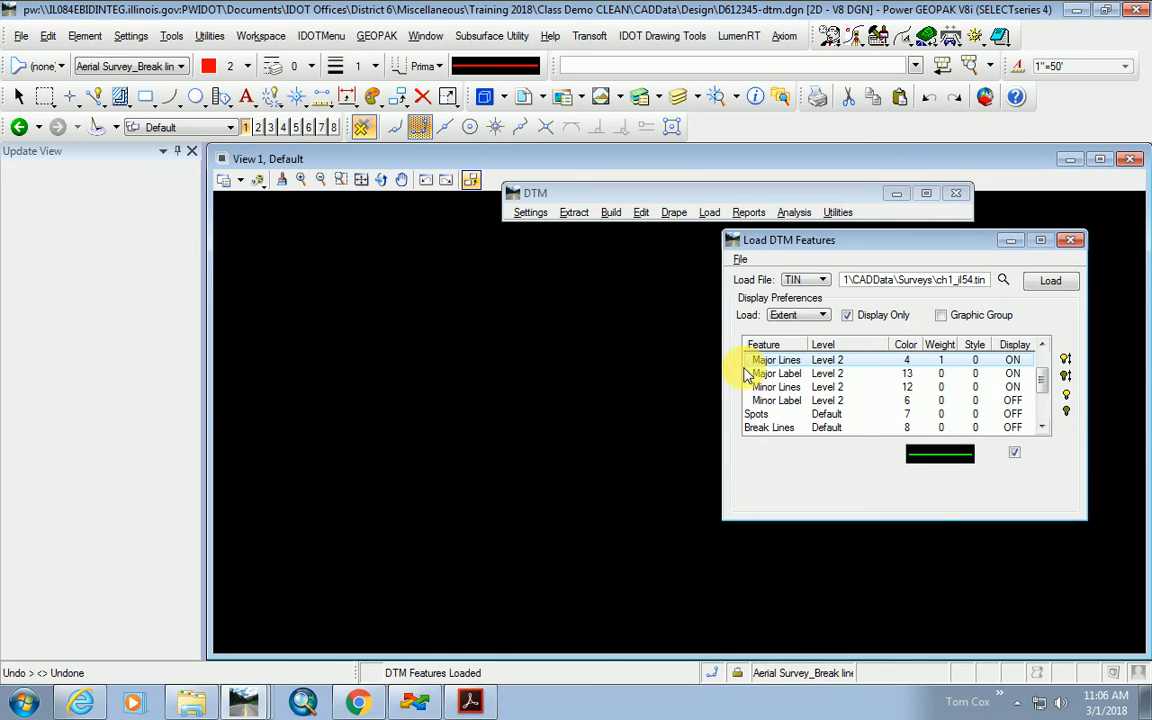
left_click(1046, 281)
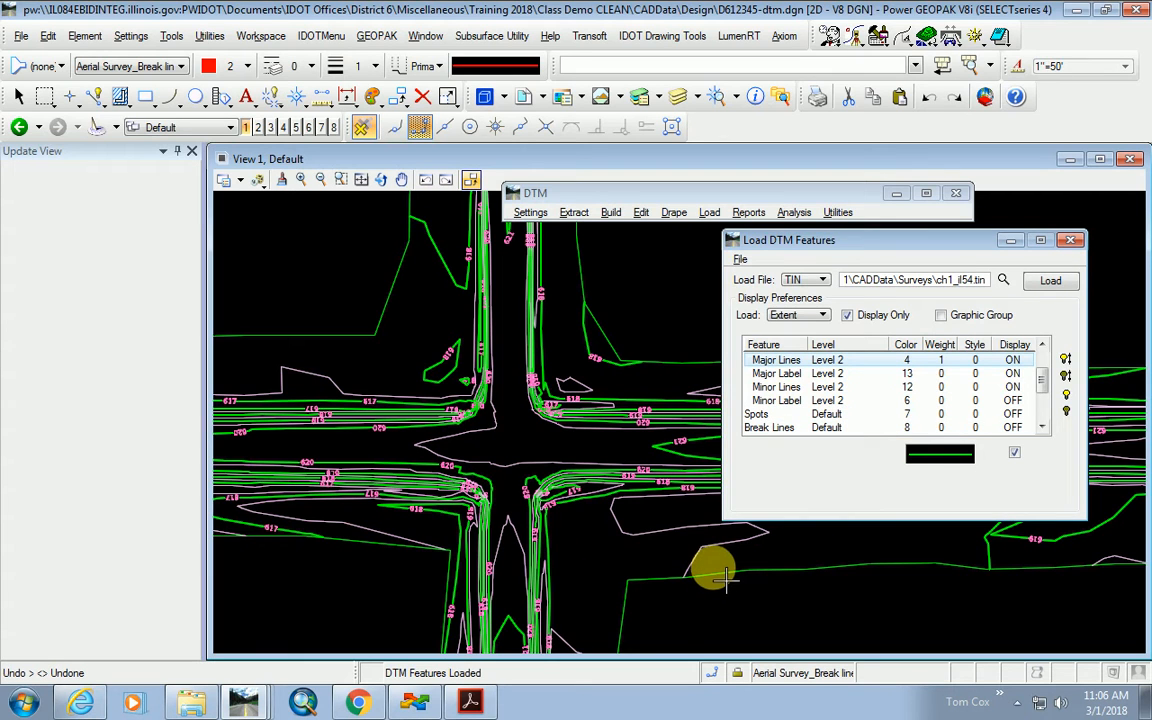
Set the contours' minor interval to 0.250 and reload the display-only contours of ch1_il54.tin.
scroll(815, 375, "up", 1)
left_click(800, 388)
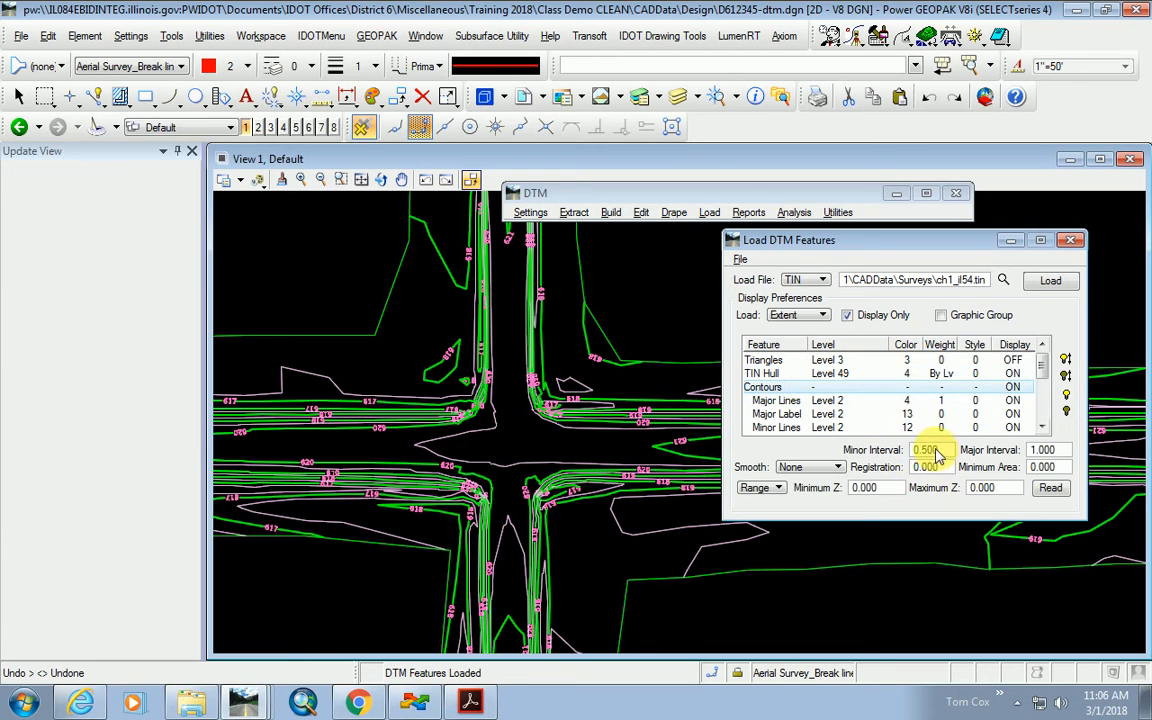
left_click_drag(945, 449, 908, 454)
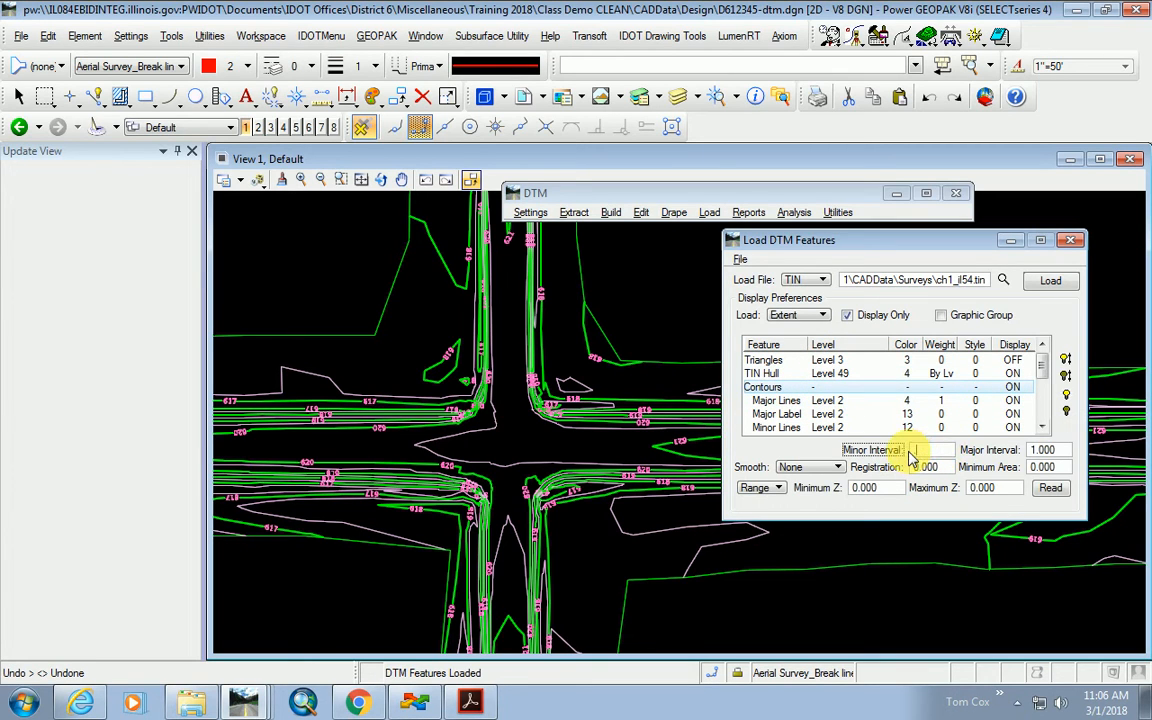
type(".25")
key("Tab")
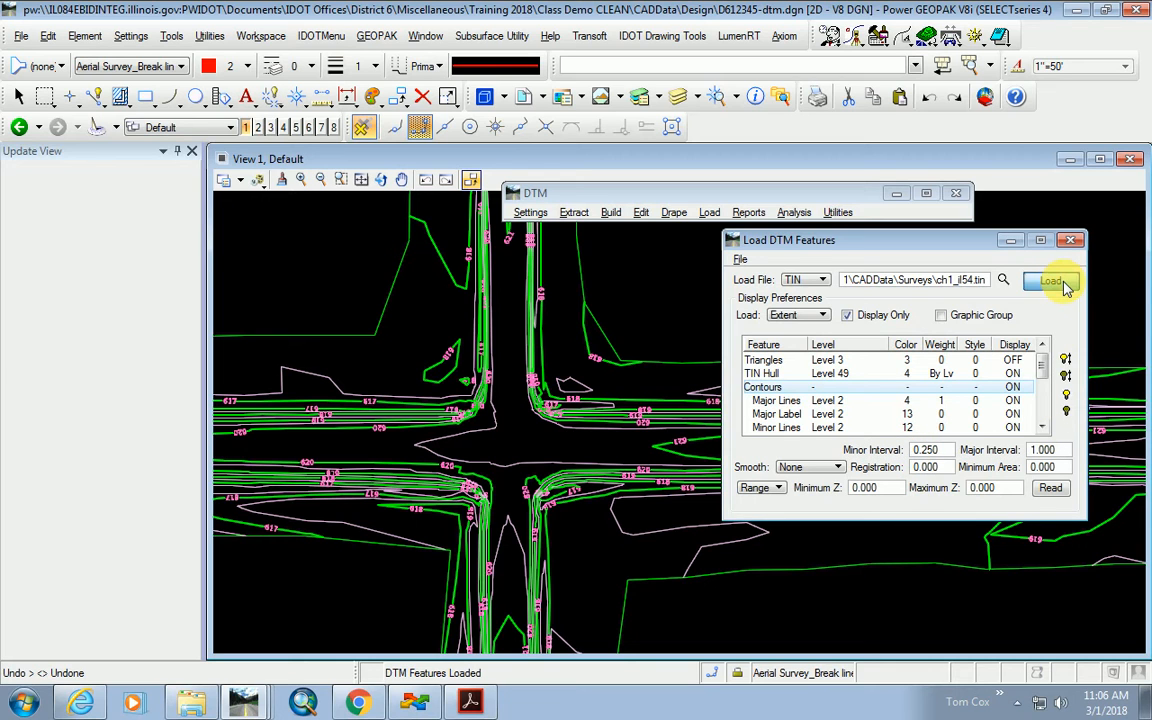
left_click(1050, 281)
left_click(560, 490)
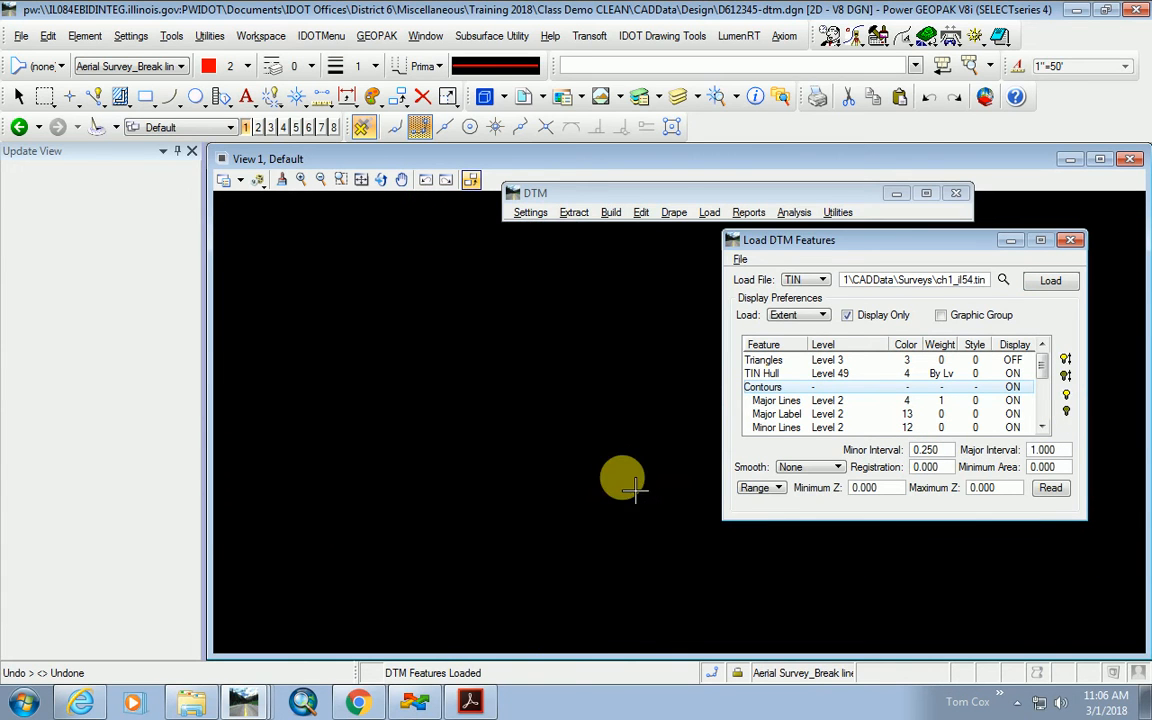
left_click(1063, 286)
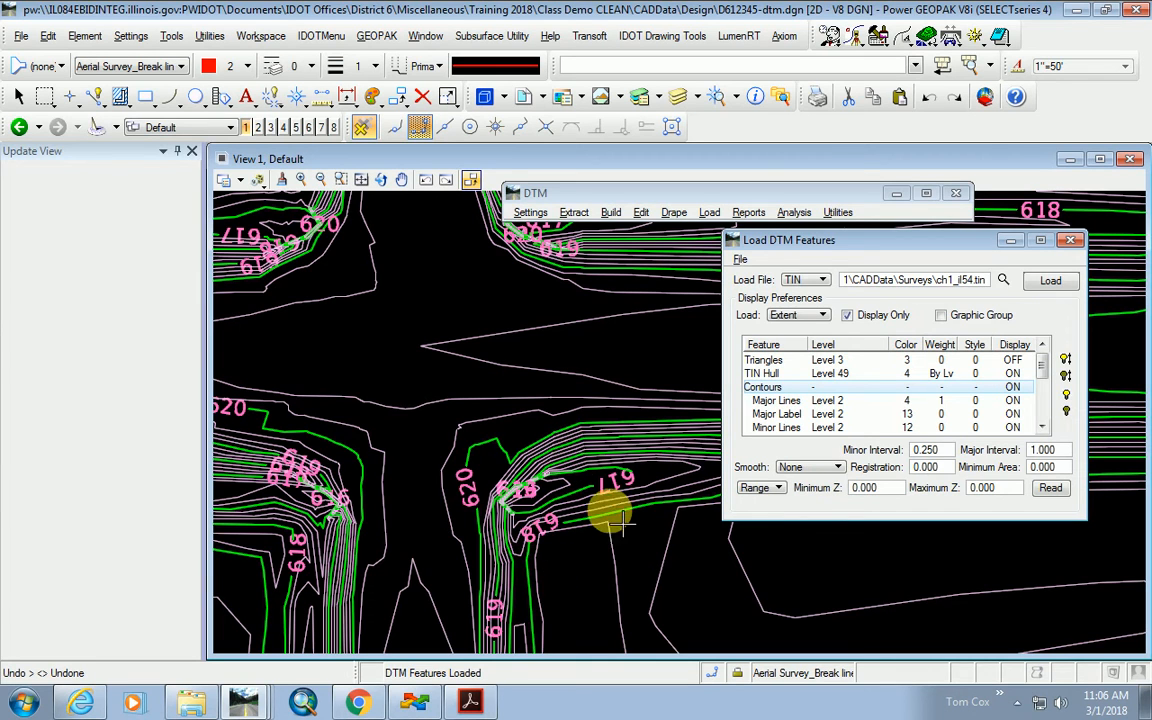
left_click(342, 520)
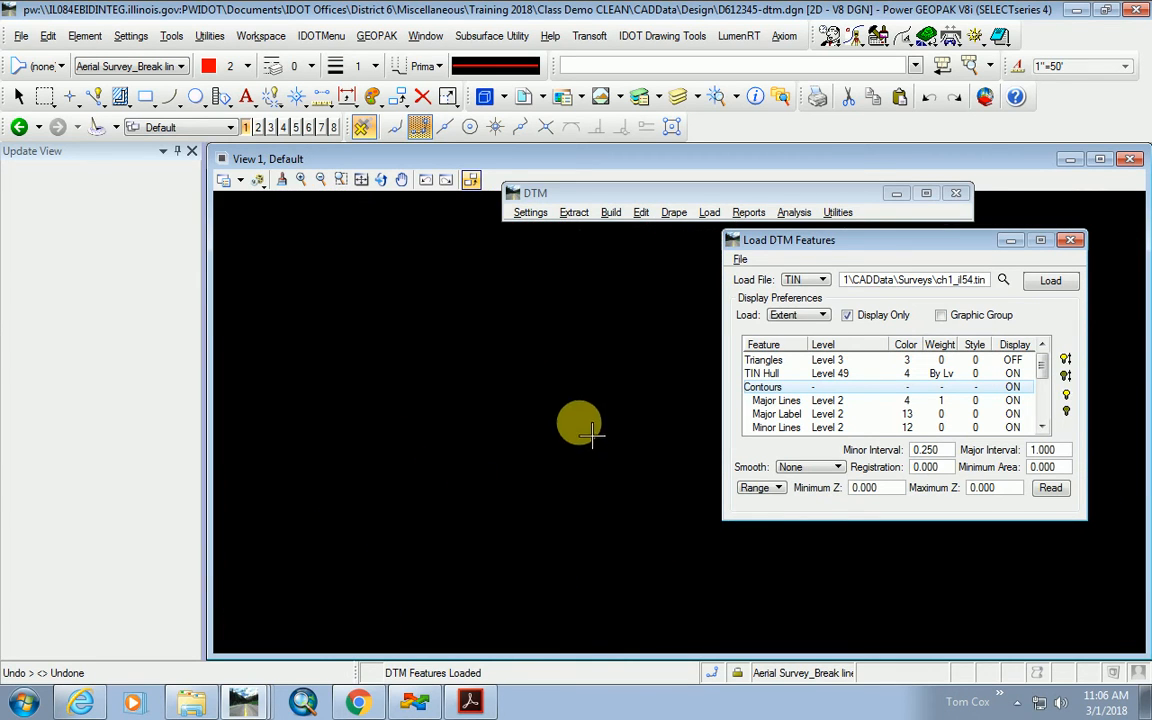
left_click(1048, 282)
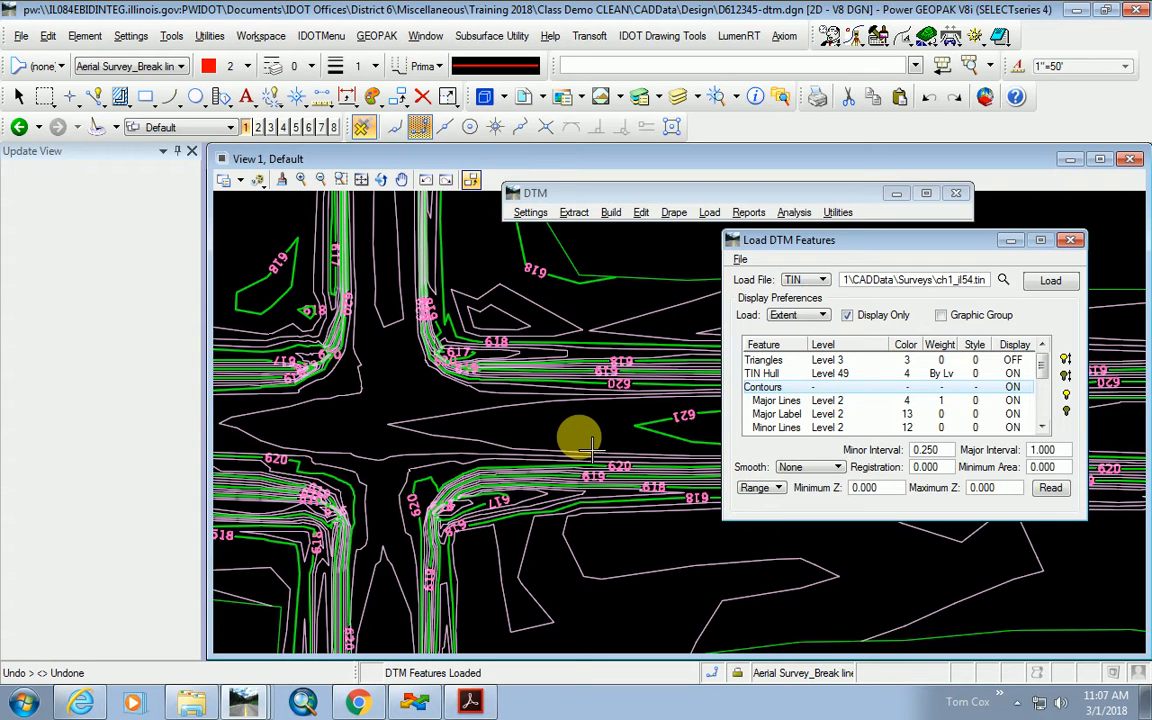
Update the view to clear the temporary contours, then turn off Display Only and load the contours into the drawing.
left_click(383, 180)
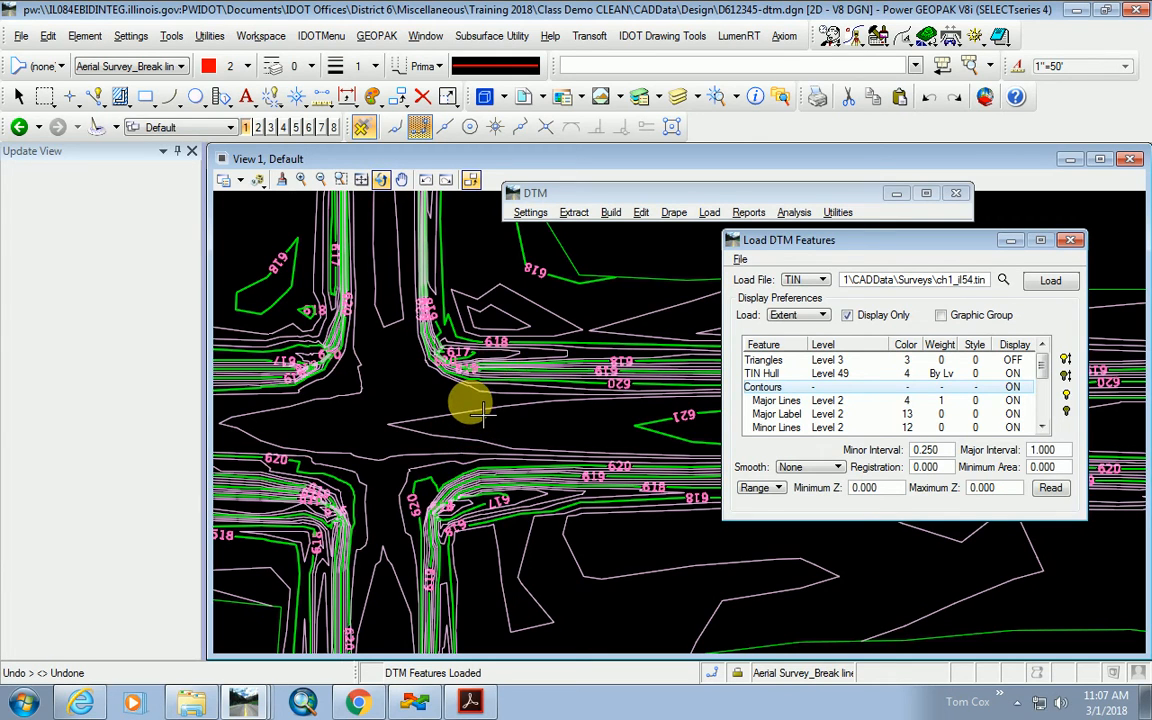
left_click(650, 548)
left_click(847, 315)
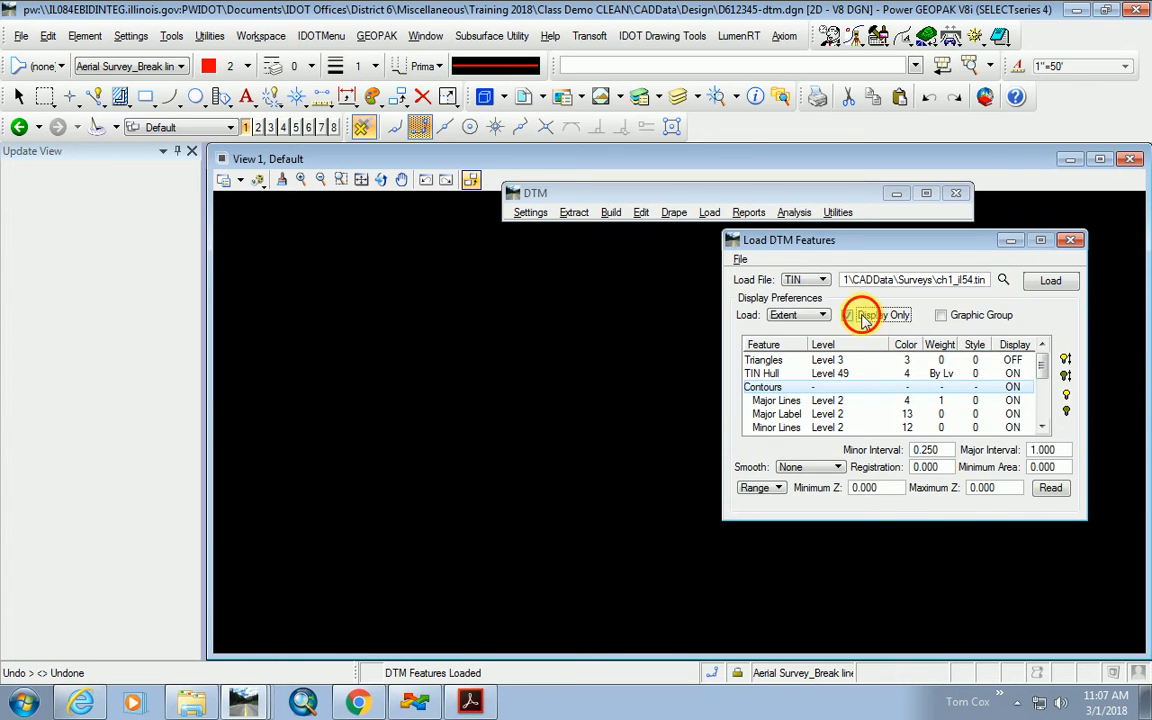
left_click(1050, 281)
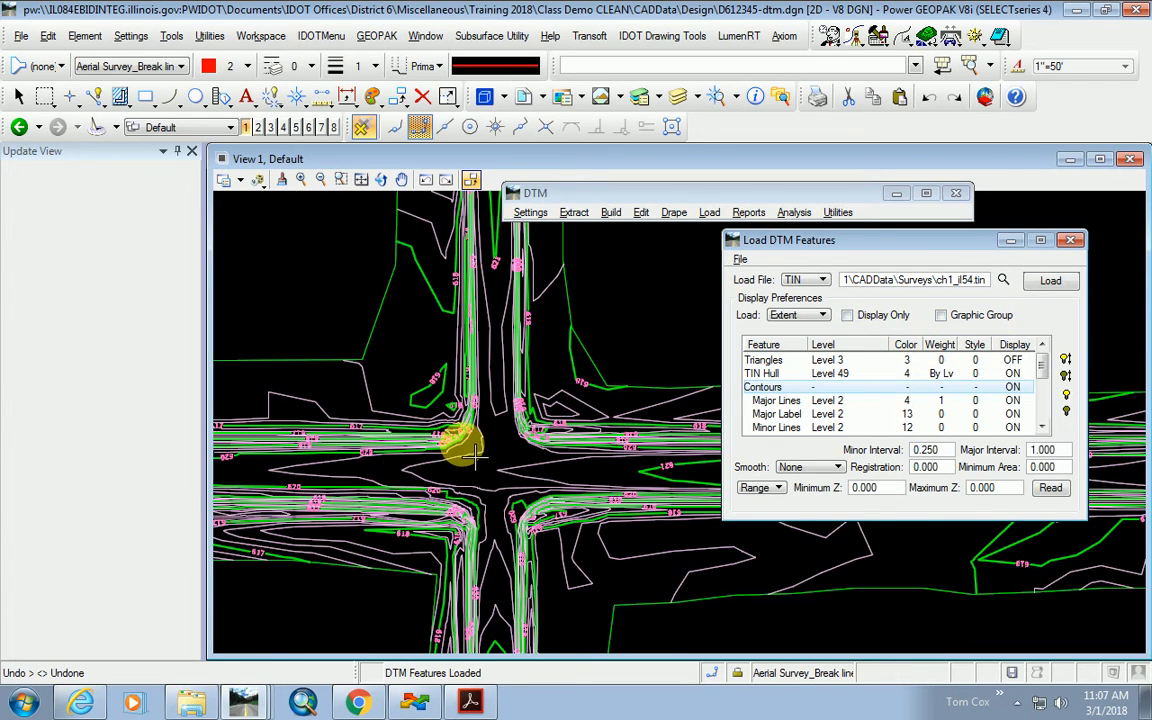
Inspect the loaded contours around the road intersection and close Load DTM Features.
scroll(458, 437, "up", 2)
scroll(648, 596, "up", 2)
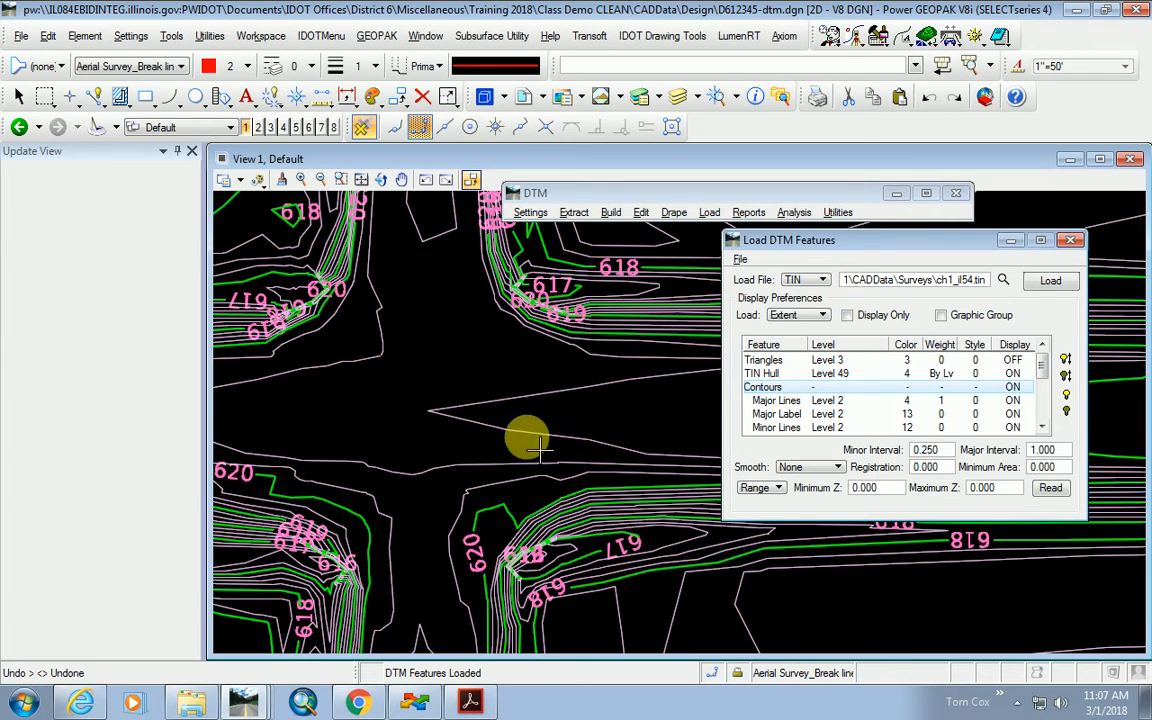
scroll(538, 447, "down", 1)
scroll(489, 442, "down", 1)
scroll(531, 412, "down", 1)
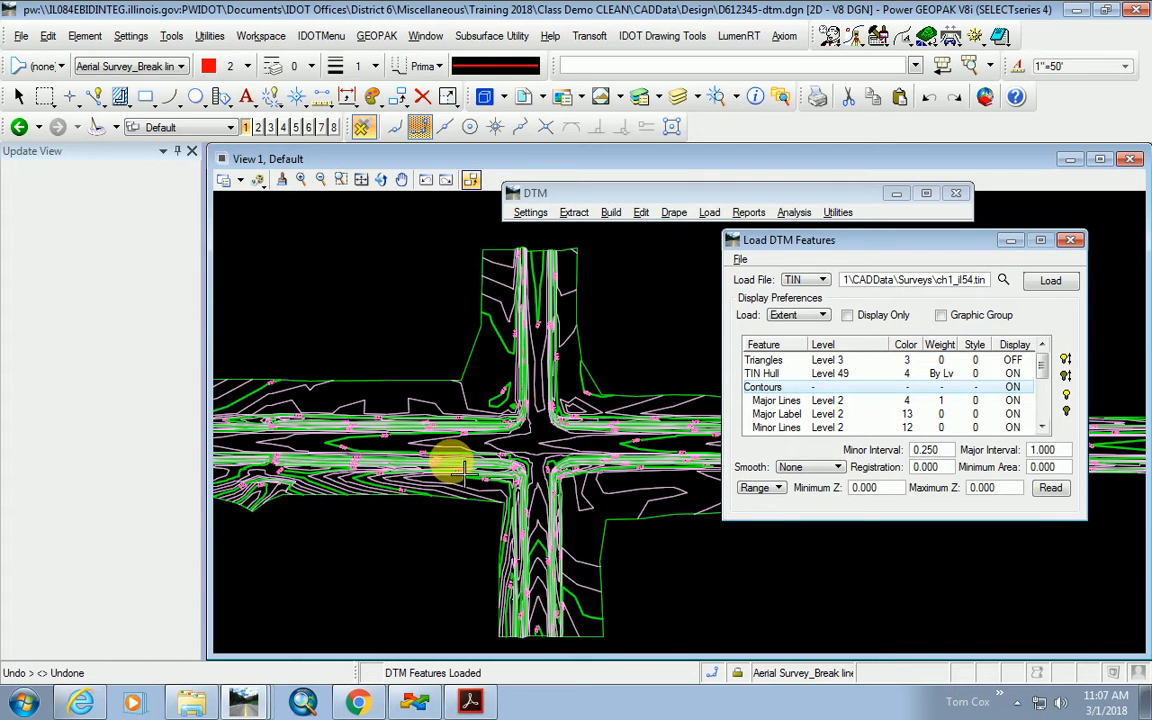
mouse_move(843, 247)
left_mouse_down()
mouse_move(766, 336)
mouse_move(732, 336)
left_mouse_up()
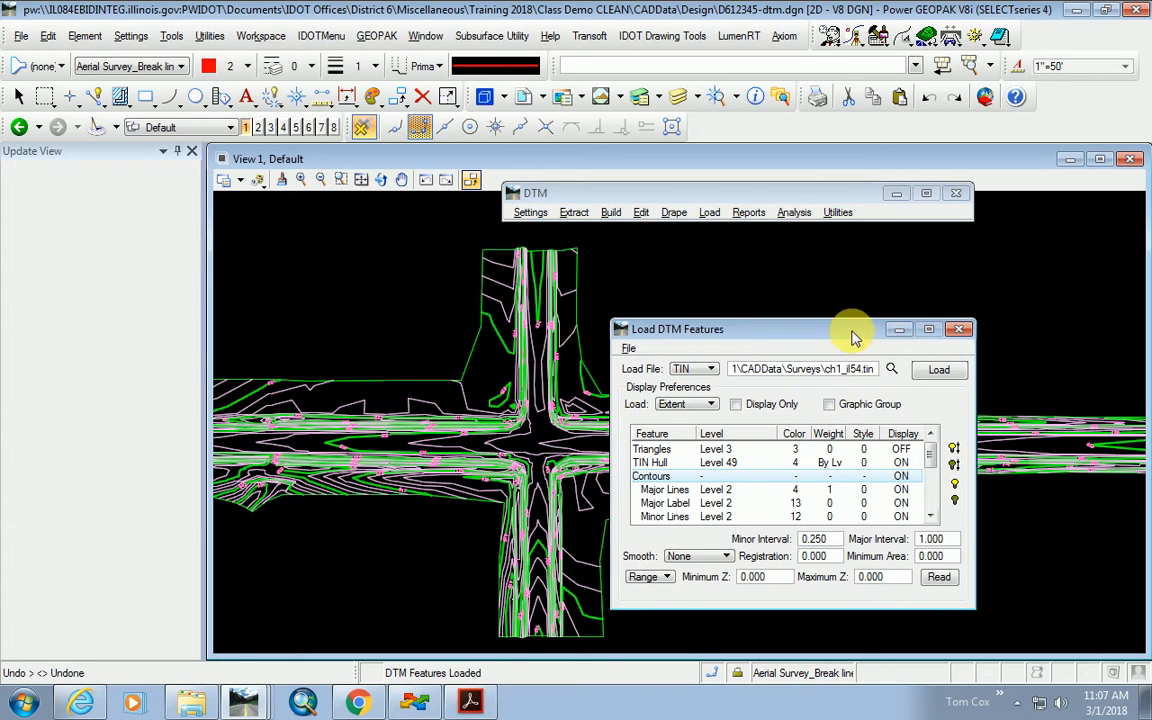
left_click_drag(845, 329, 788, 294)
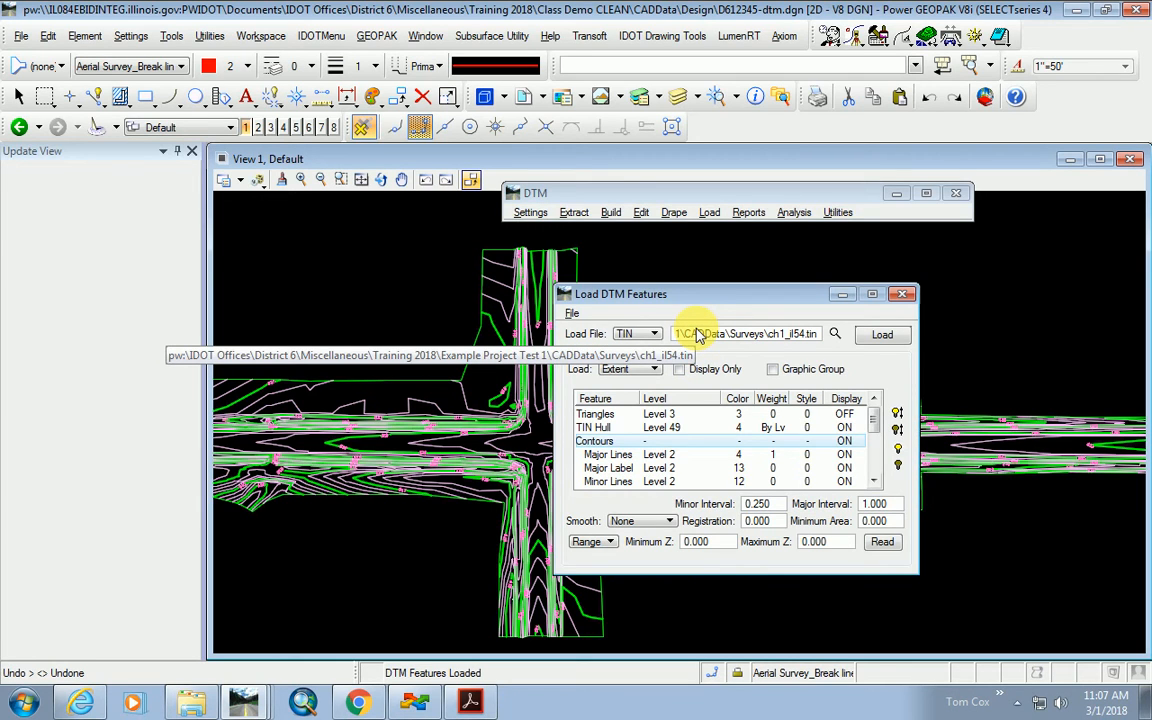
left_click(902, 294)
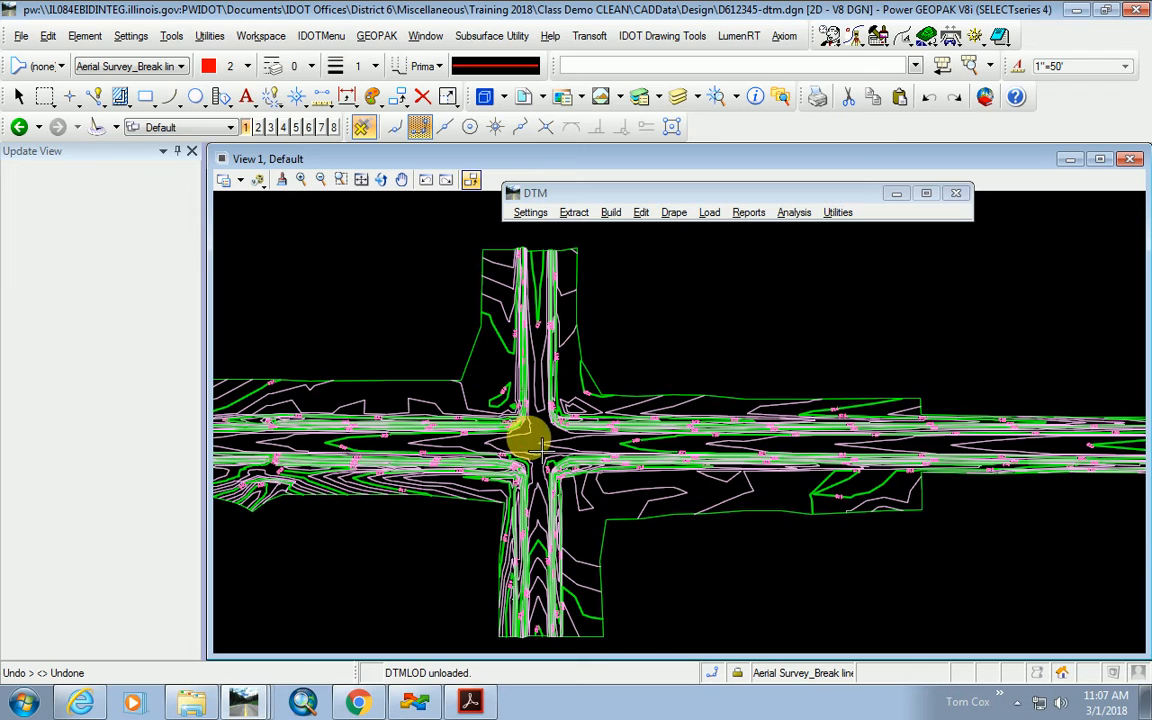
Examine the contour lines and elevation labels at the intersection and along the road corridor, keeping the DTM window out of the way.
scroll(527, 424, "up", 2)
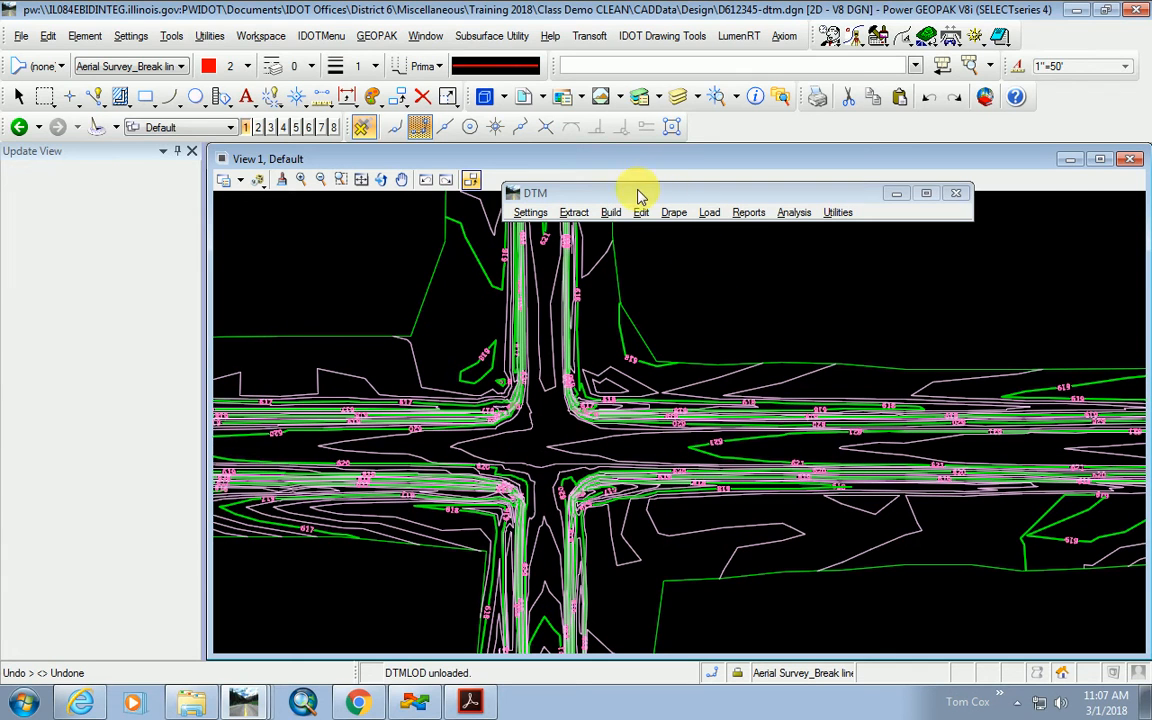
left_click_drag(638, 193, 748, 170)
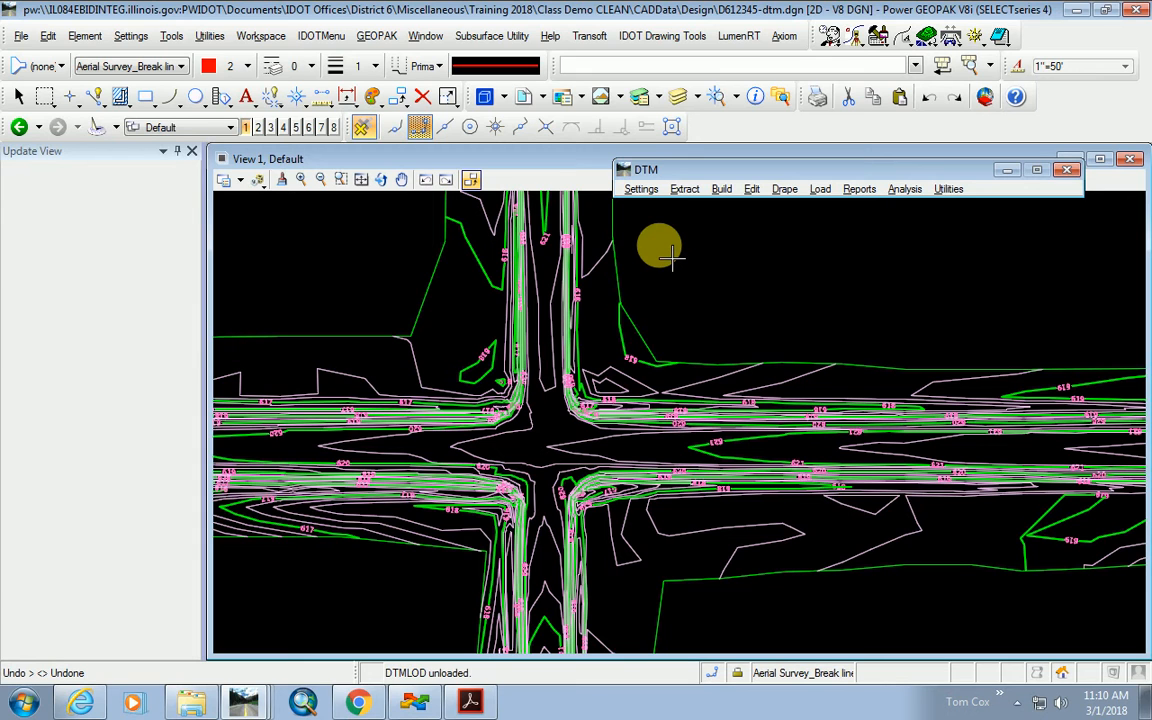
scroll(579, 456, "down", 5)
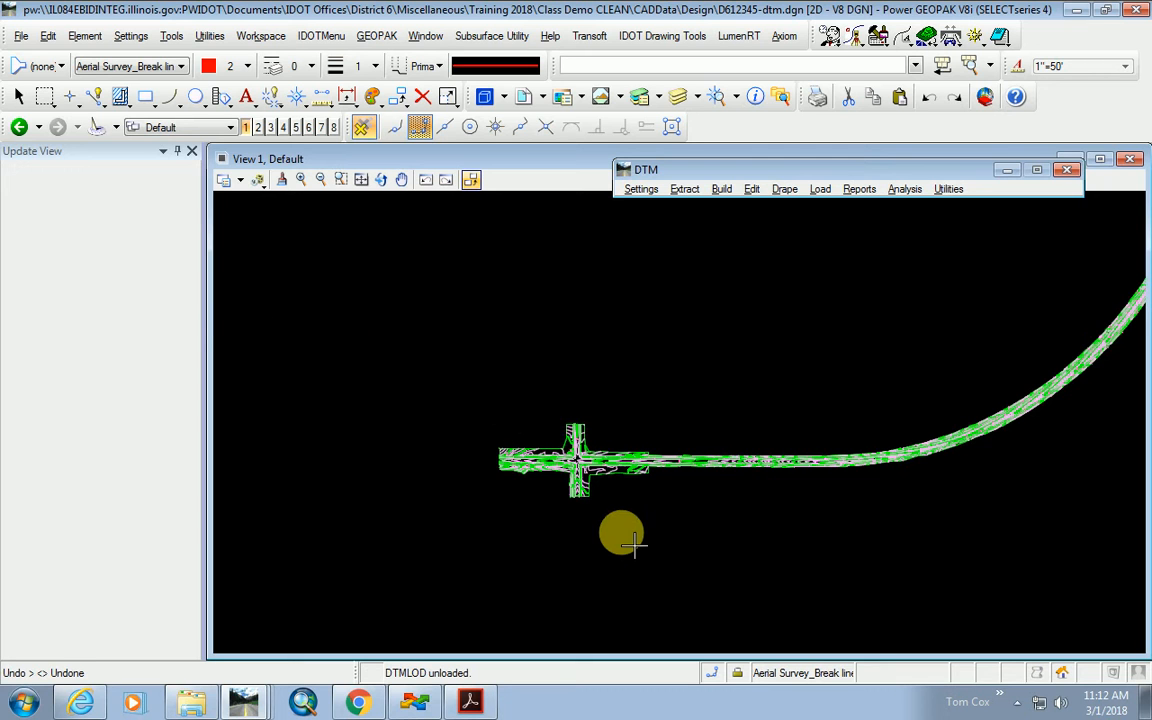
scroll(568, 482, "up", 7)
scroll(496, 578, "down", 2)
scroll(490, 478, "up", 4)
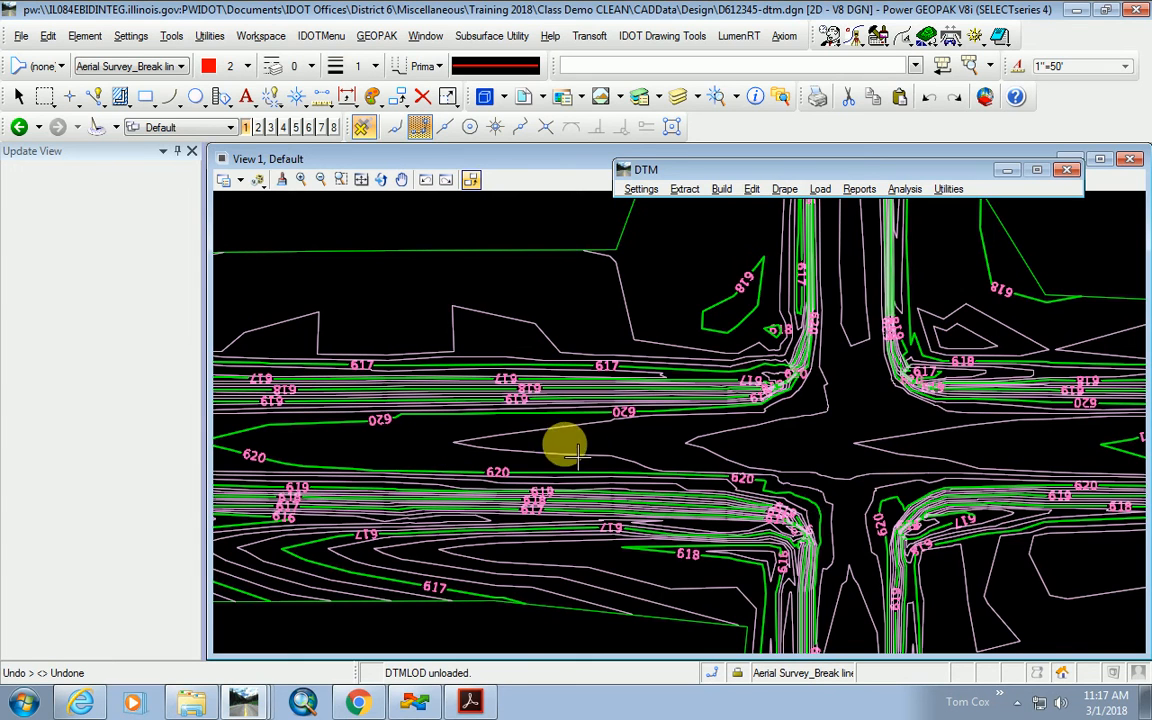
scroll(820, 370, "up", 2)
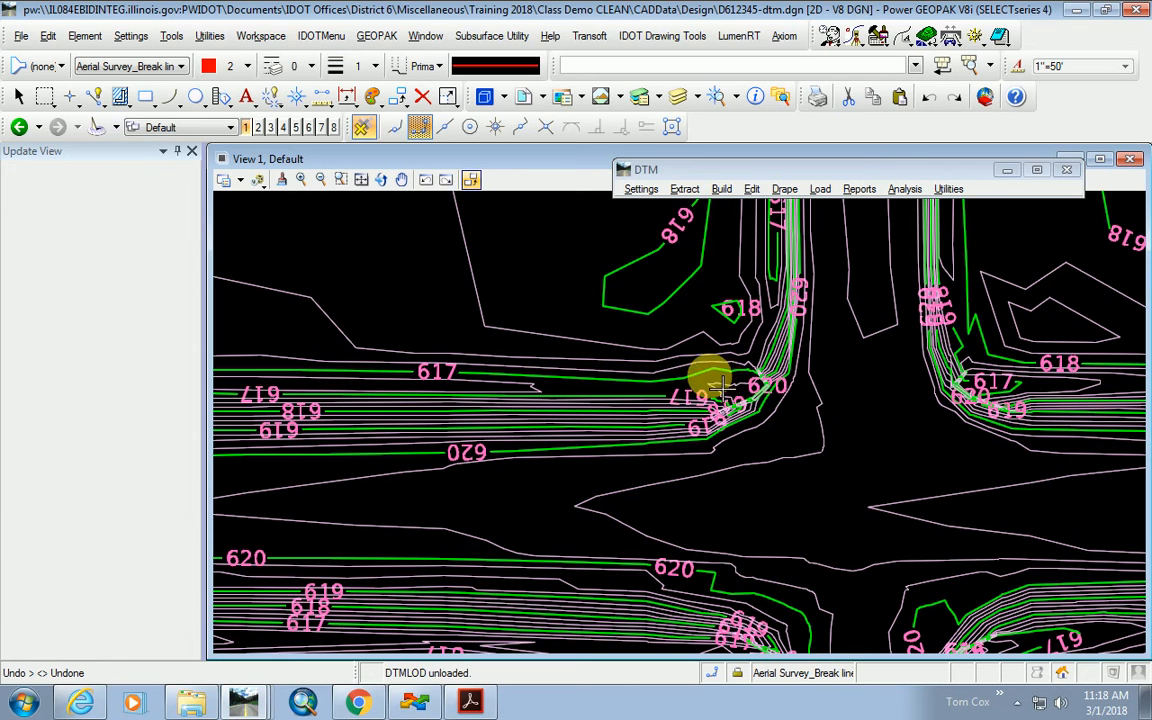
scroll(535, 424, "down", 2)
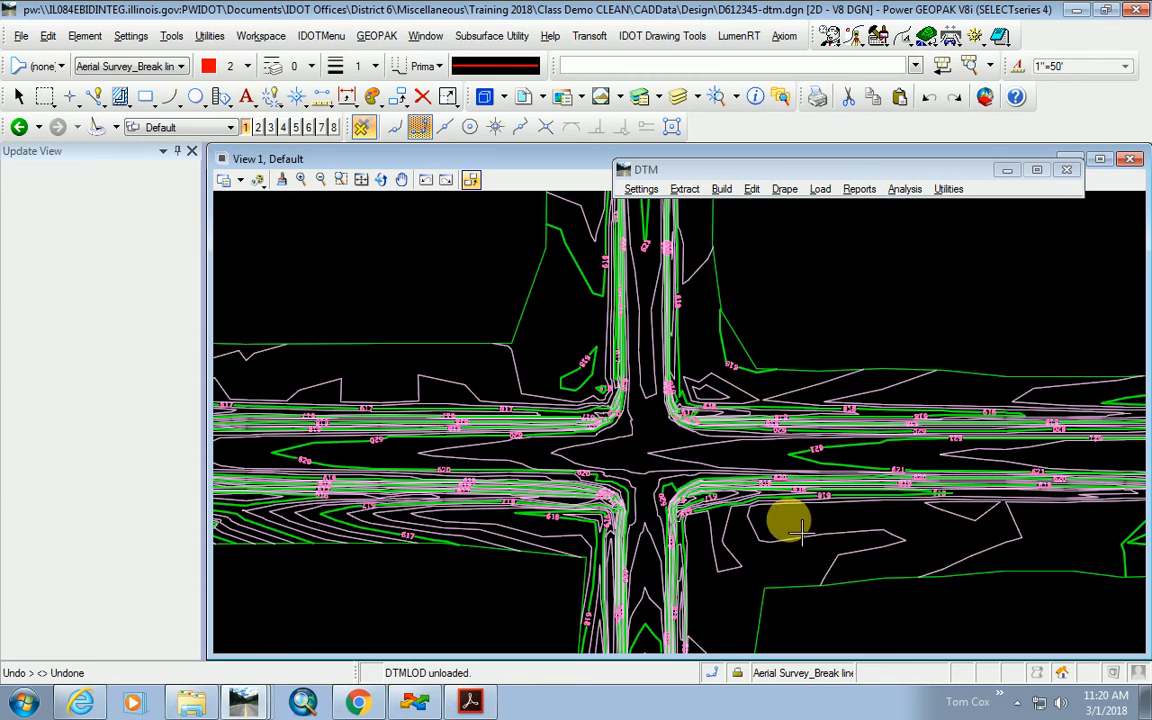
scroll(610, 480, "down", 3)
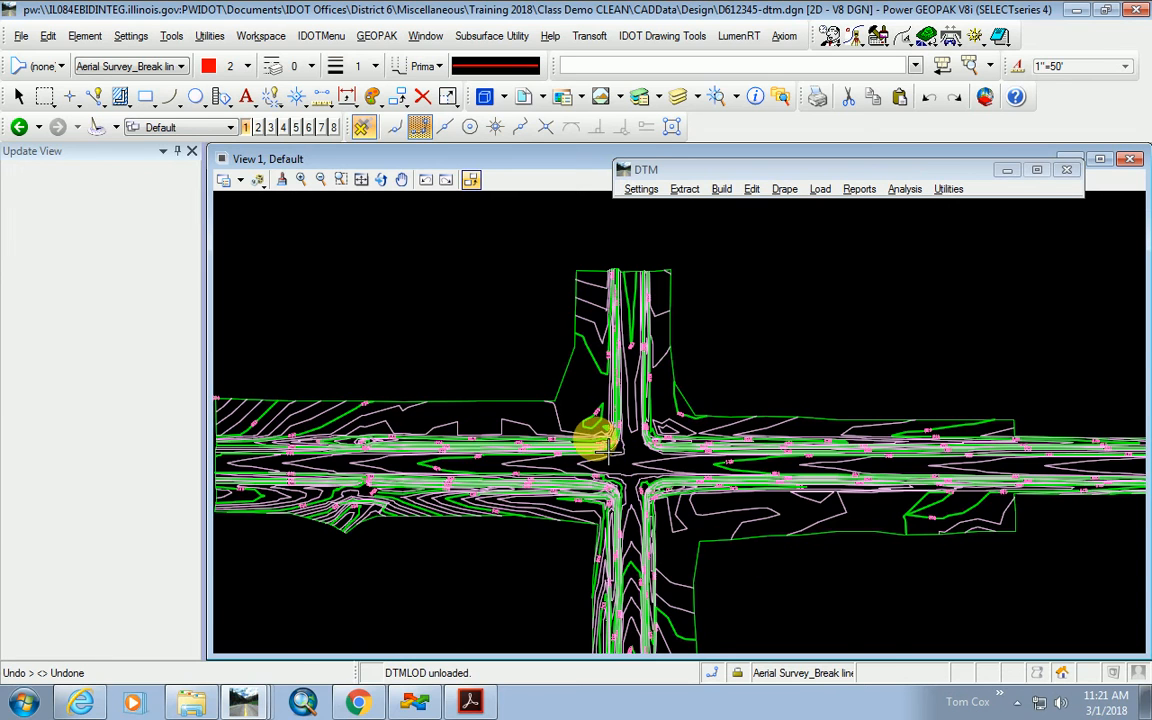
Draw a straight line along the centre of the horizontal road through the intersection with Place Line.
scroll(538, 397, "up", 2)
left_click(95, 96)
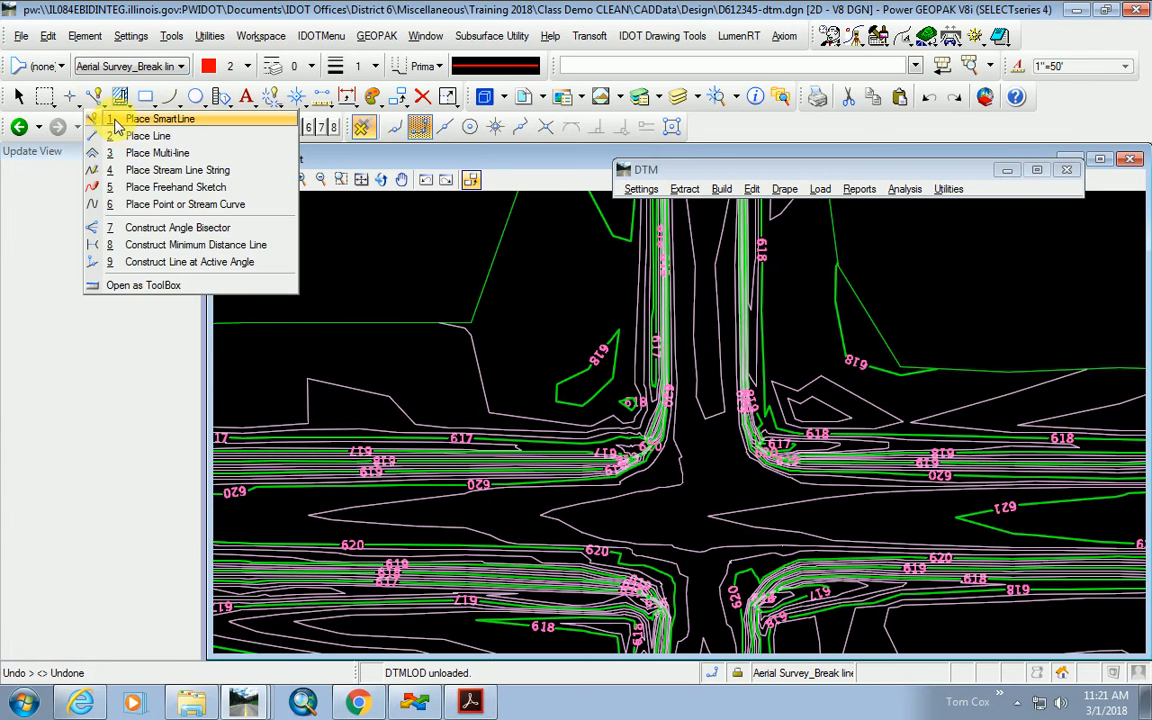
left_click(130, 133)
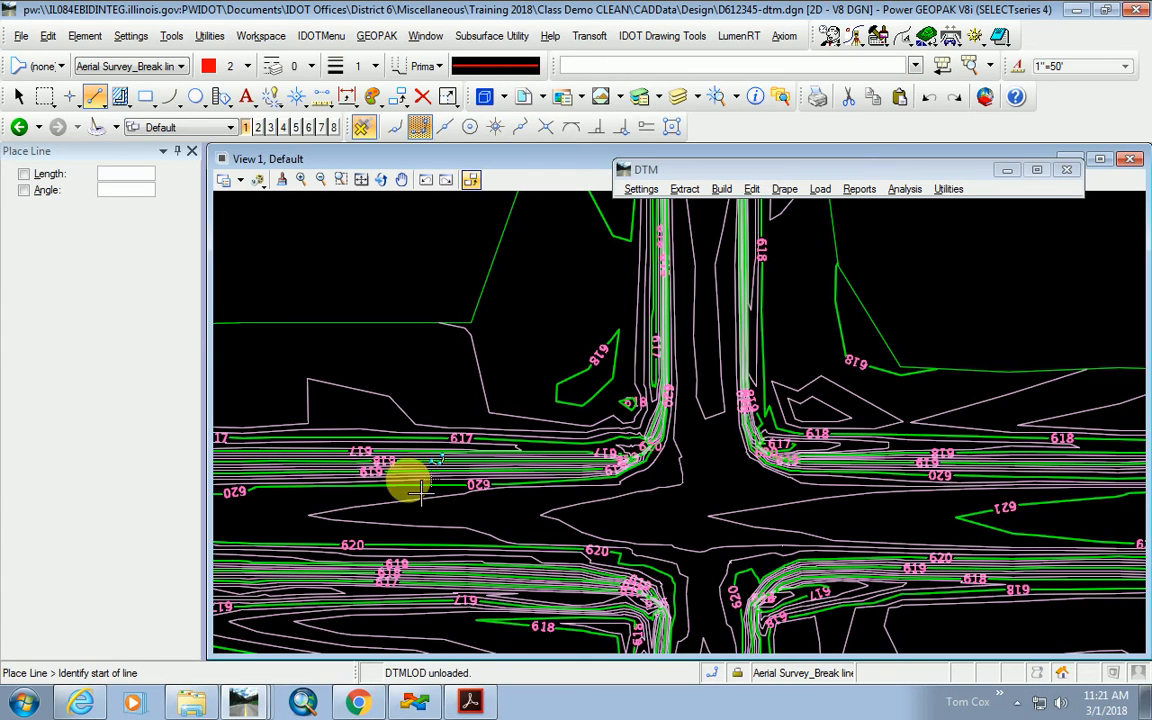
left_click(526, 98)
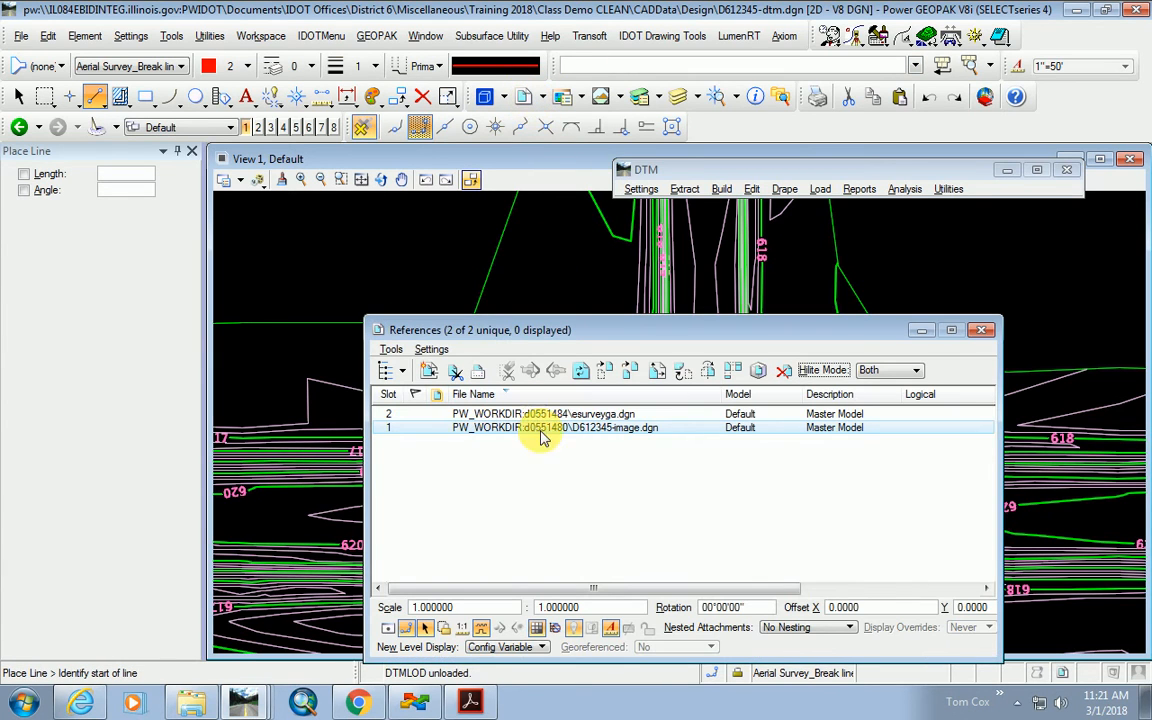
left_click(980, 330)
left_click(258, 515)
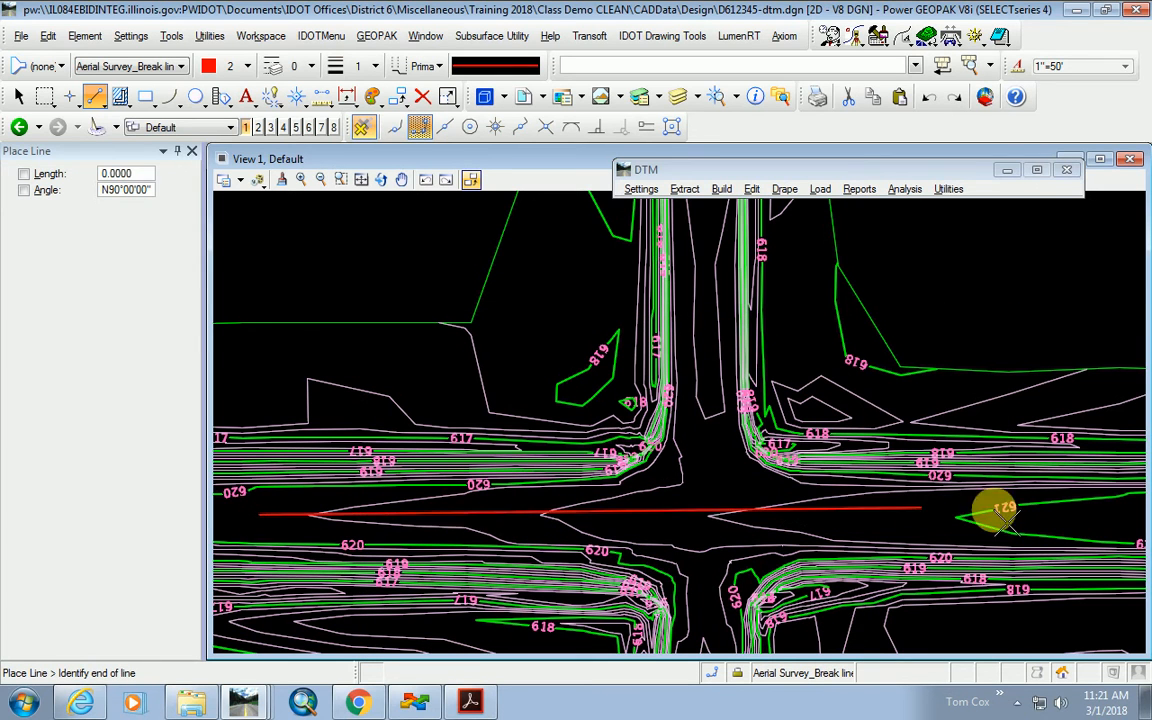
left_click(1104, 515)
right_click(1102, 514)
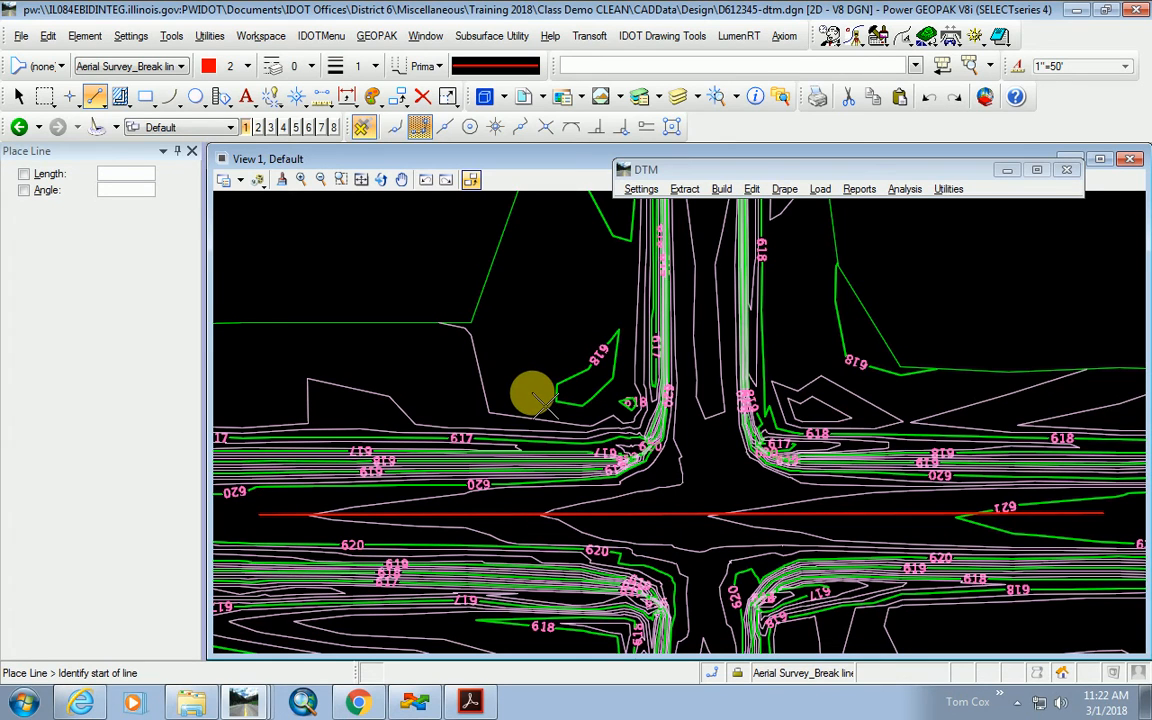
Draw three vertical lines across the horizontal road, spaced along its stretch west of the intersection.
left_click(533, 378)
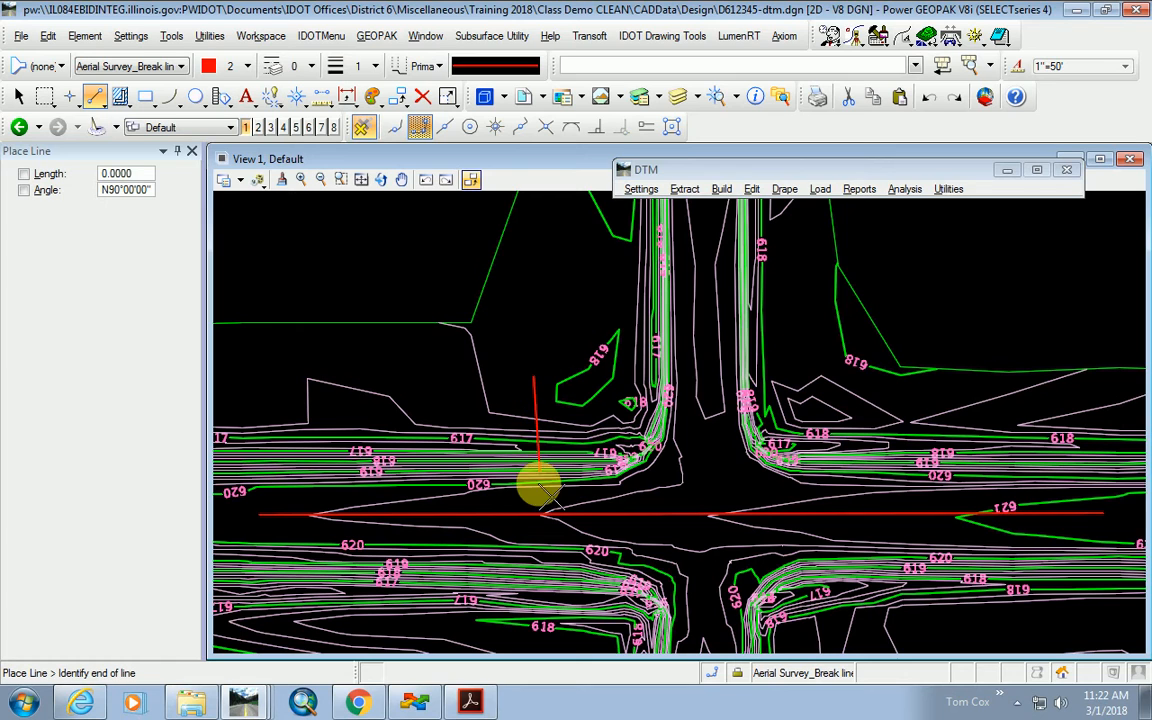
left_click(533, 640)
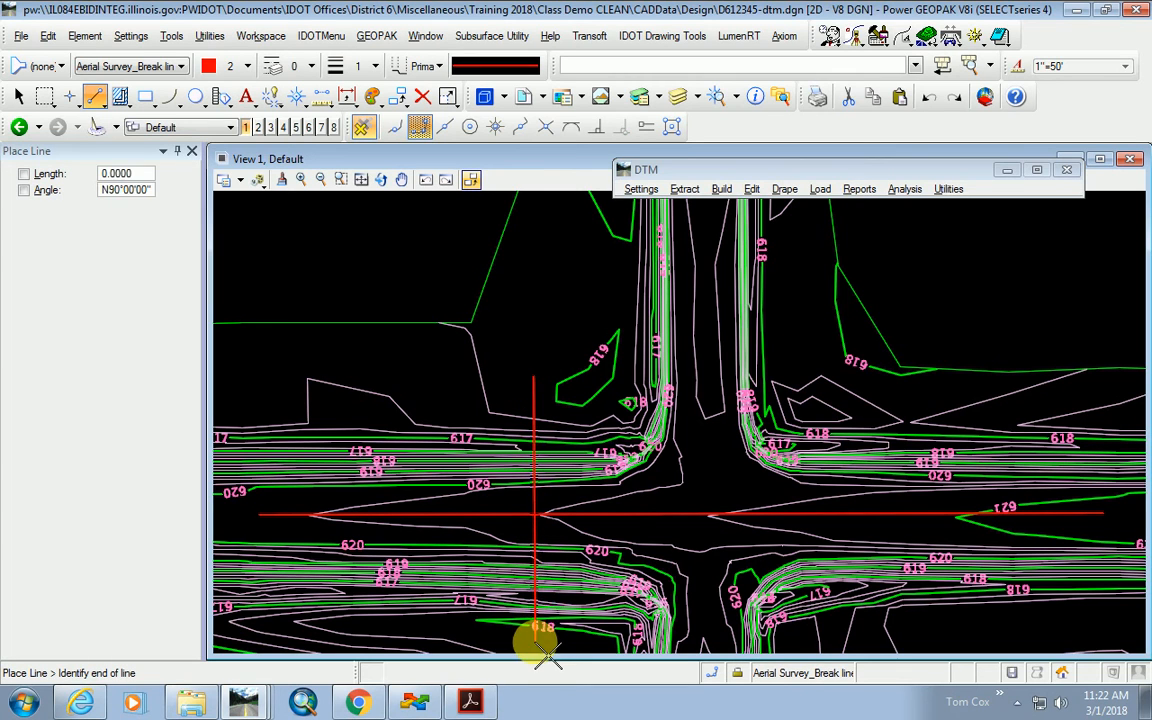
left_click(416, 378)
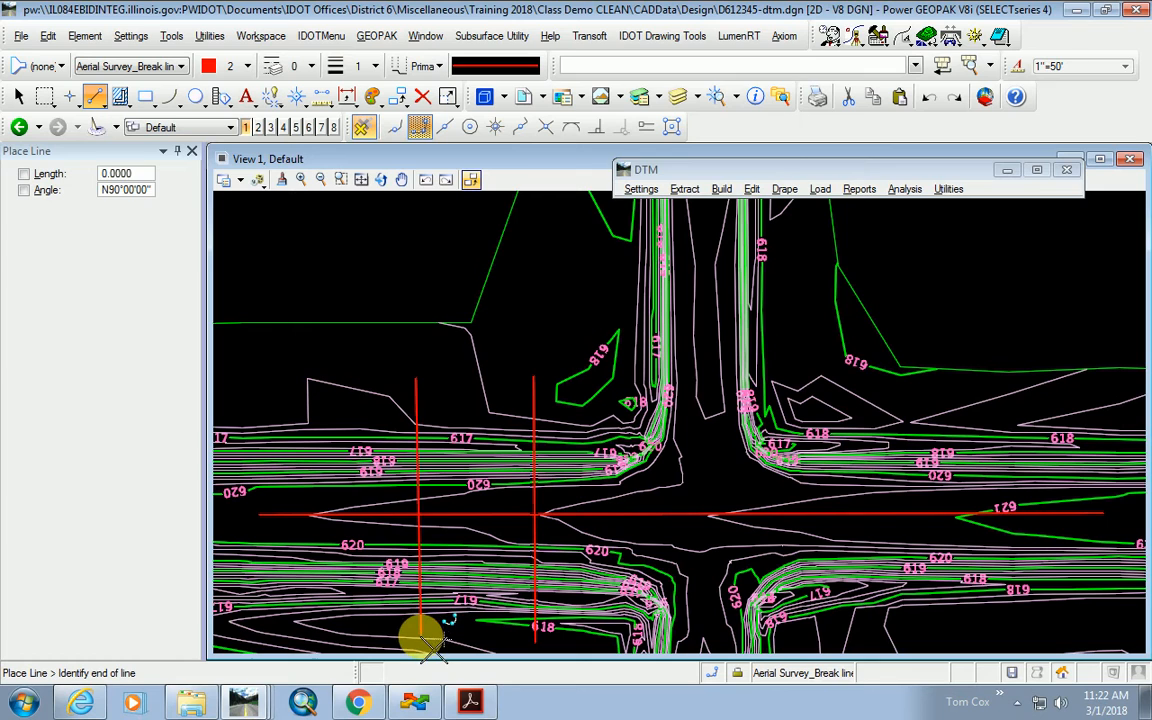
left_click(419, 634)
left_click(278, 384)
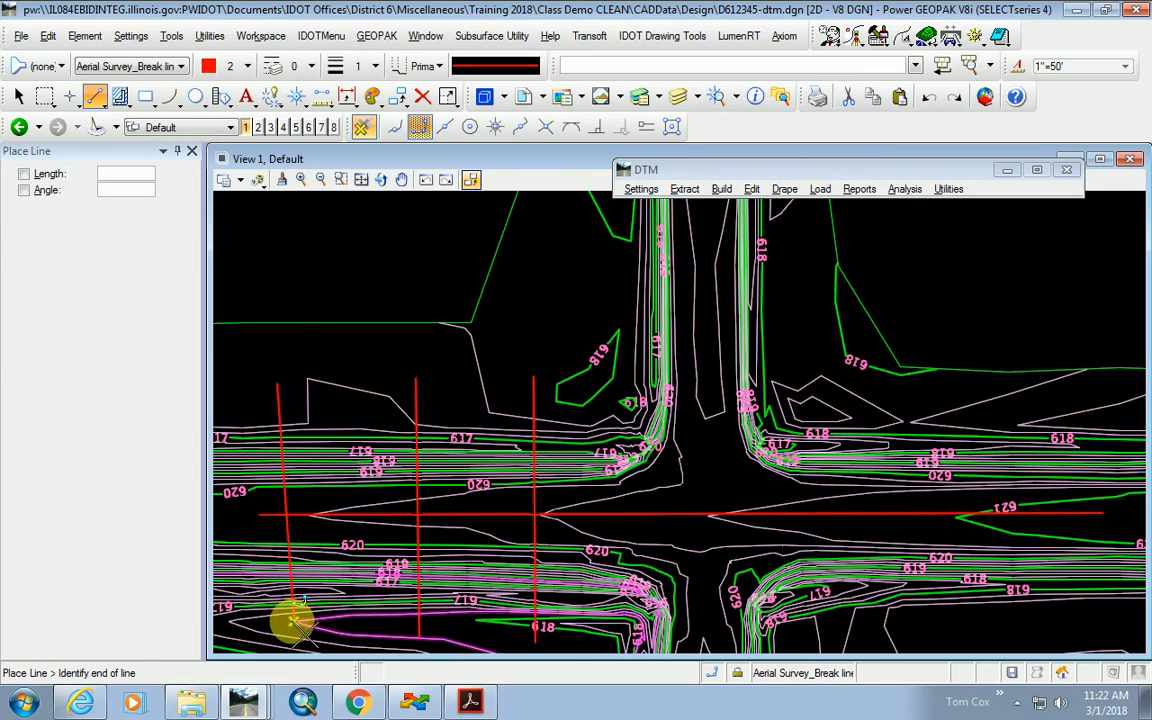
left_click(283, 628)
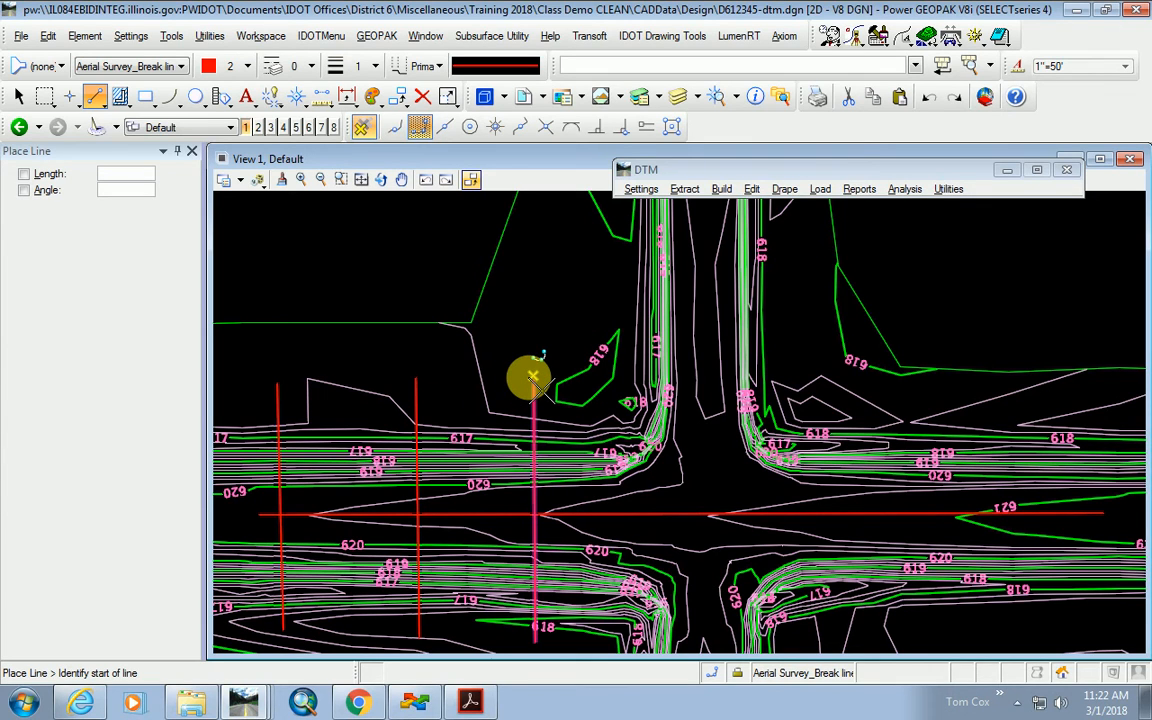
Delete the three cross lines and the red line along the road centre.
scroll(605, 410, "down", 2)
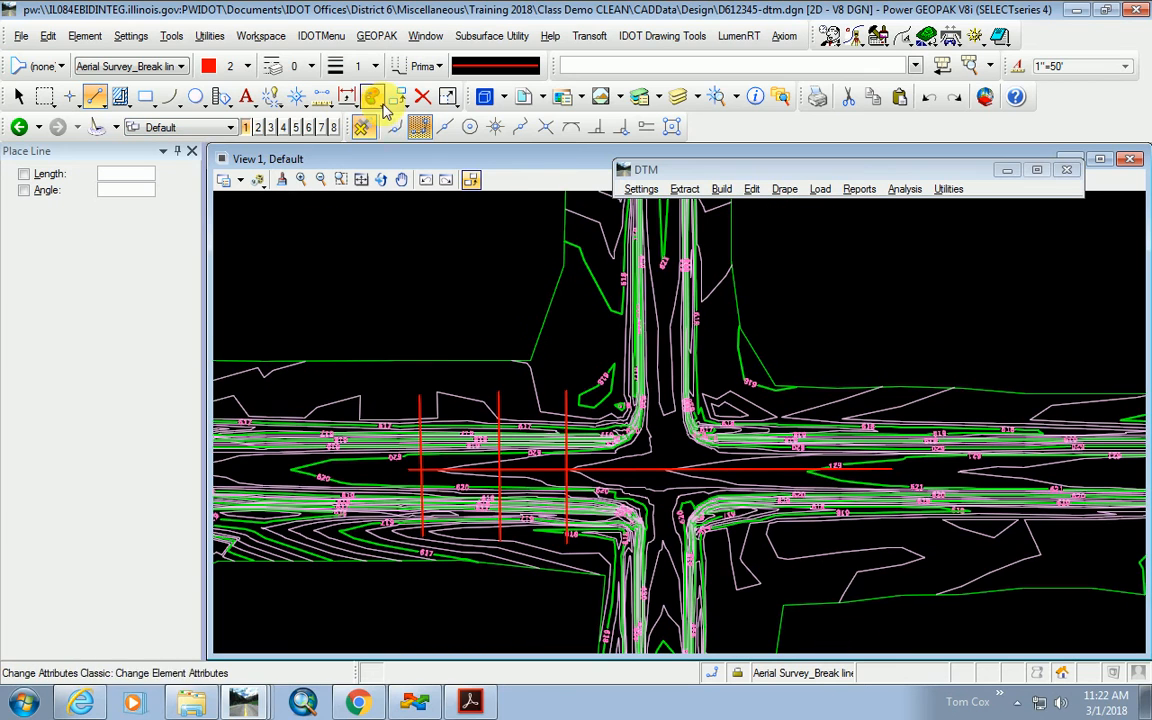
left_click(424, 97)
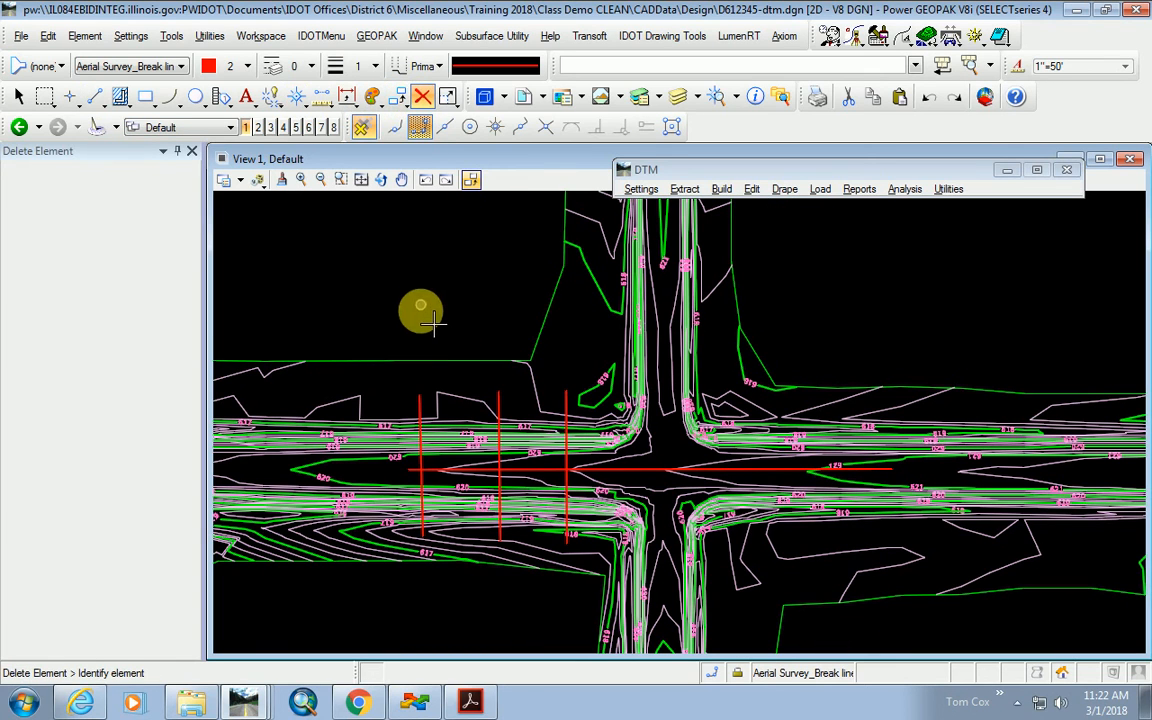
left_click(421, 400)
left_click(498, 404)
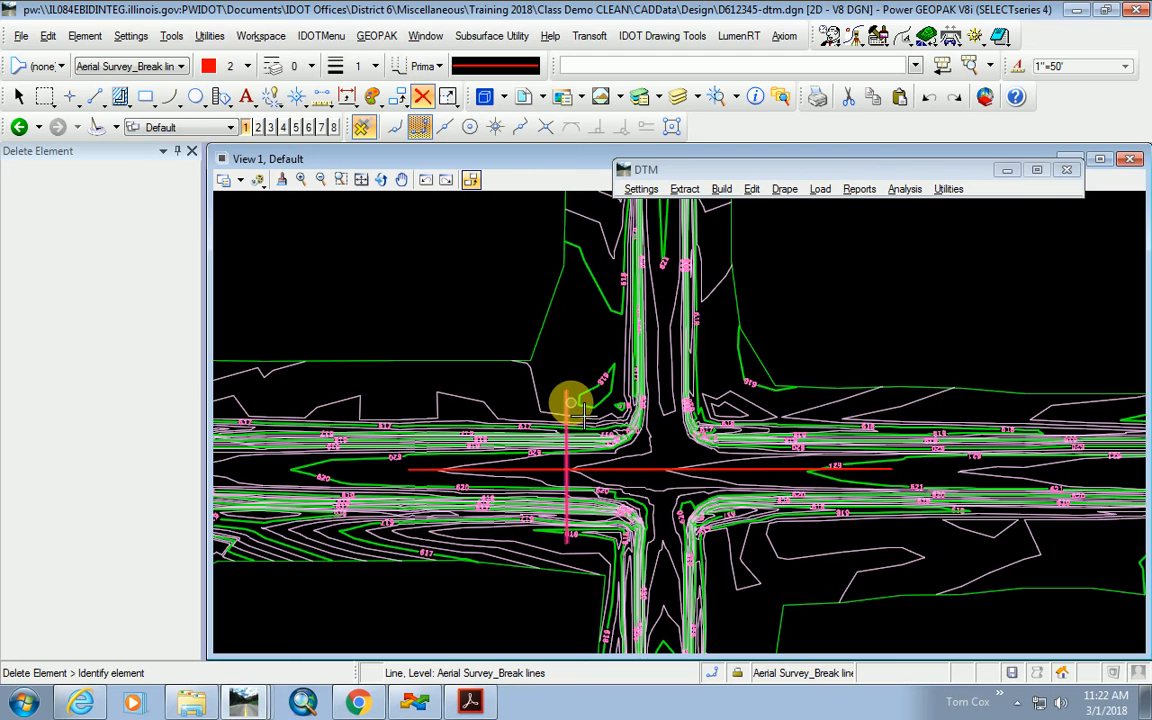
left_click(567, 400)
left_click(548, 466)
scroll(683, 490, "down", 2)
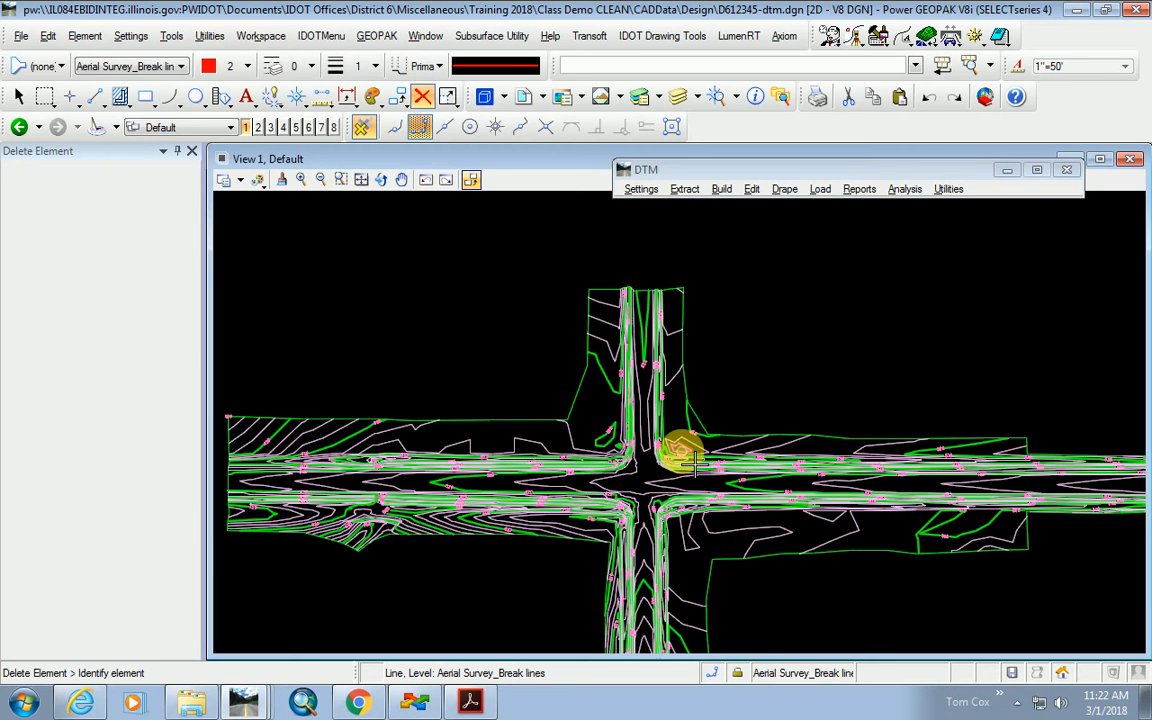
scroll(685, 455, "down", 2)
scroll(680, 455, "up", 2)
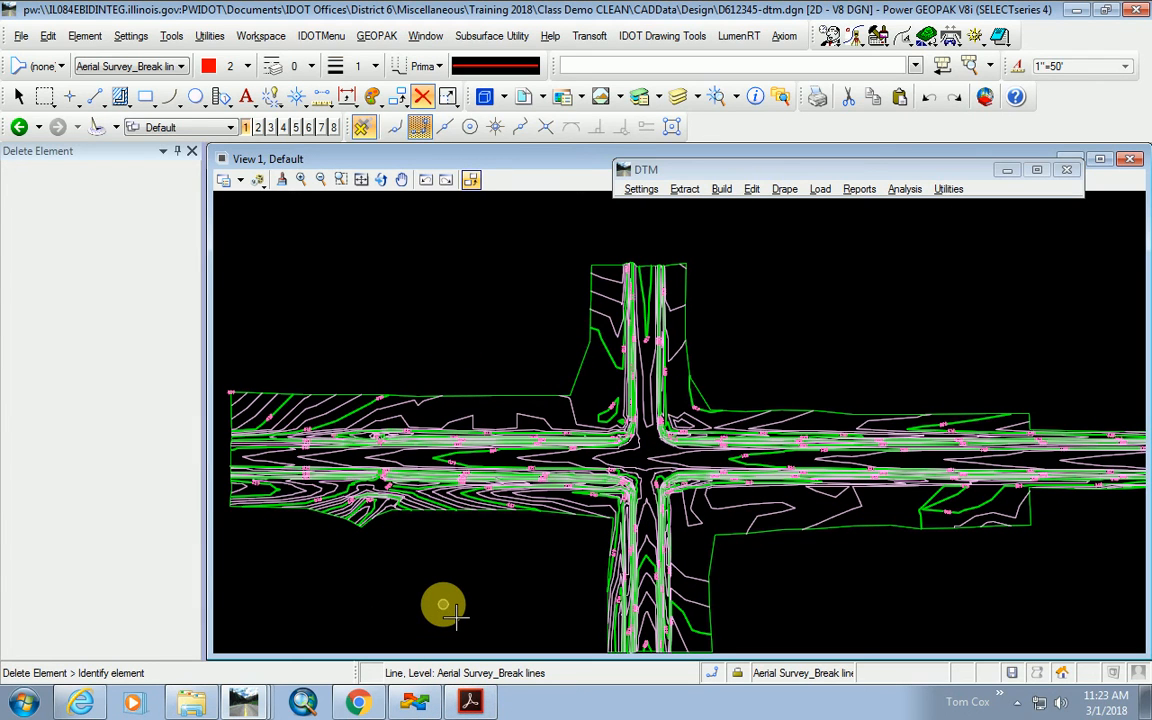
scroll(496, 334, "down", 2)
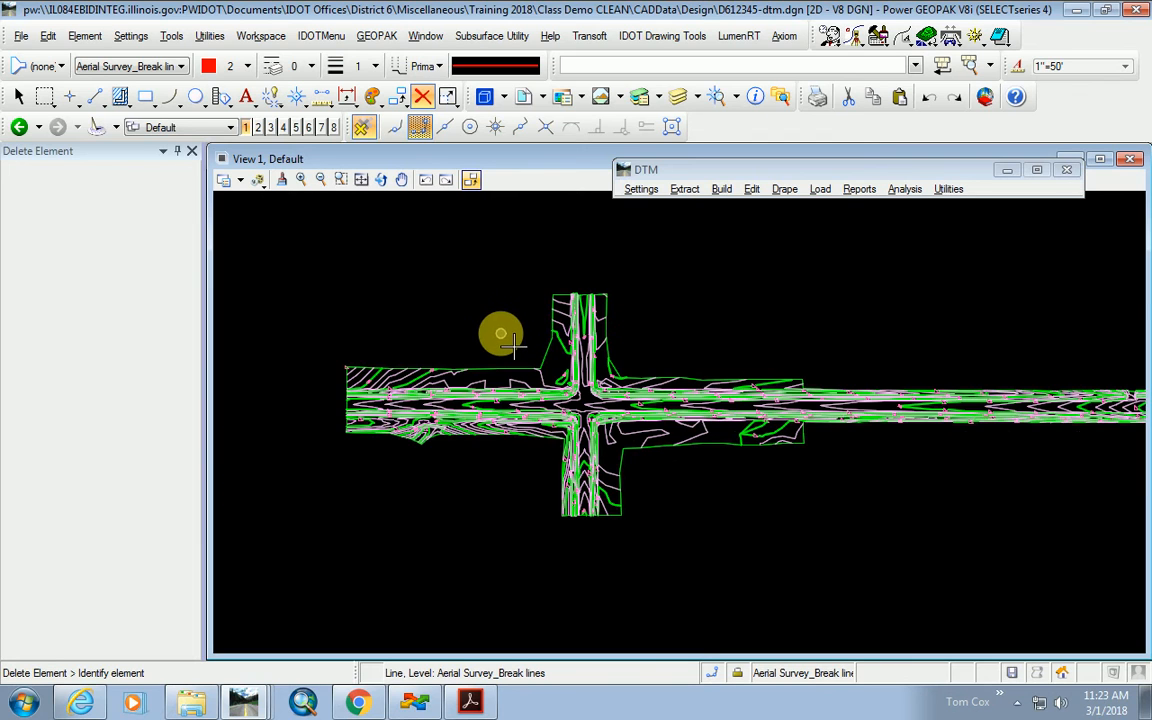
scroll(500, 505, "up", 2)
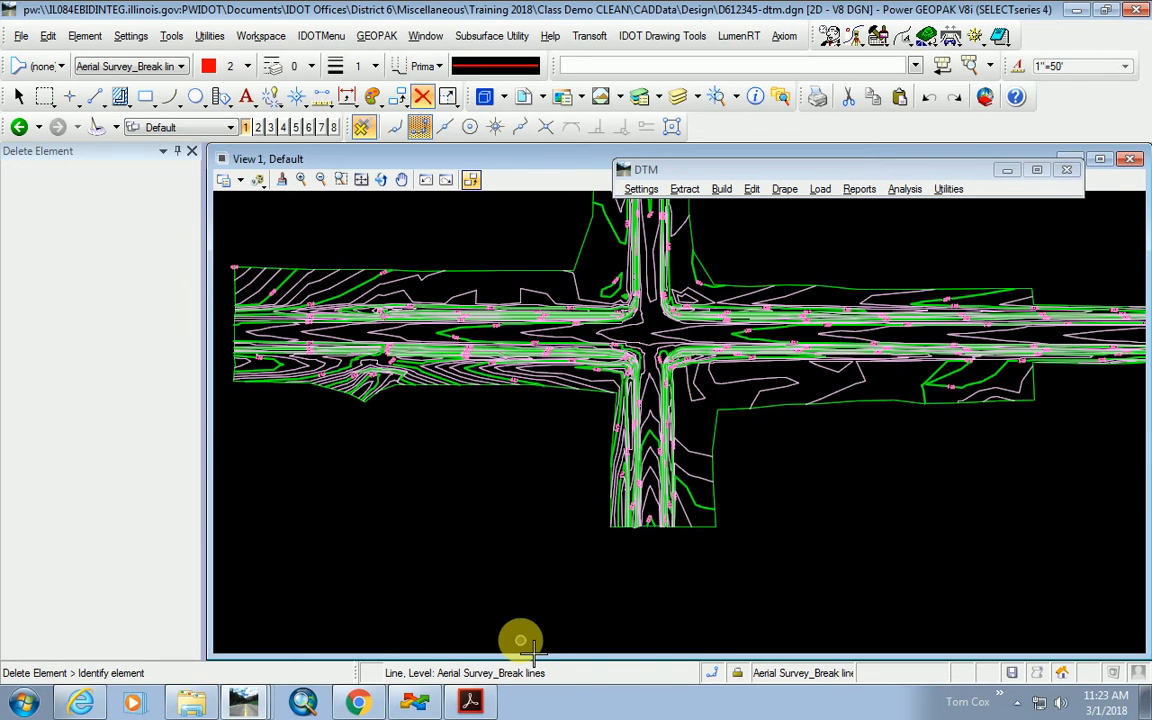
scroll(505, 648, "down", 2)
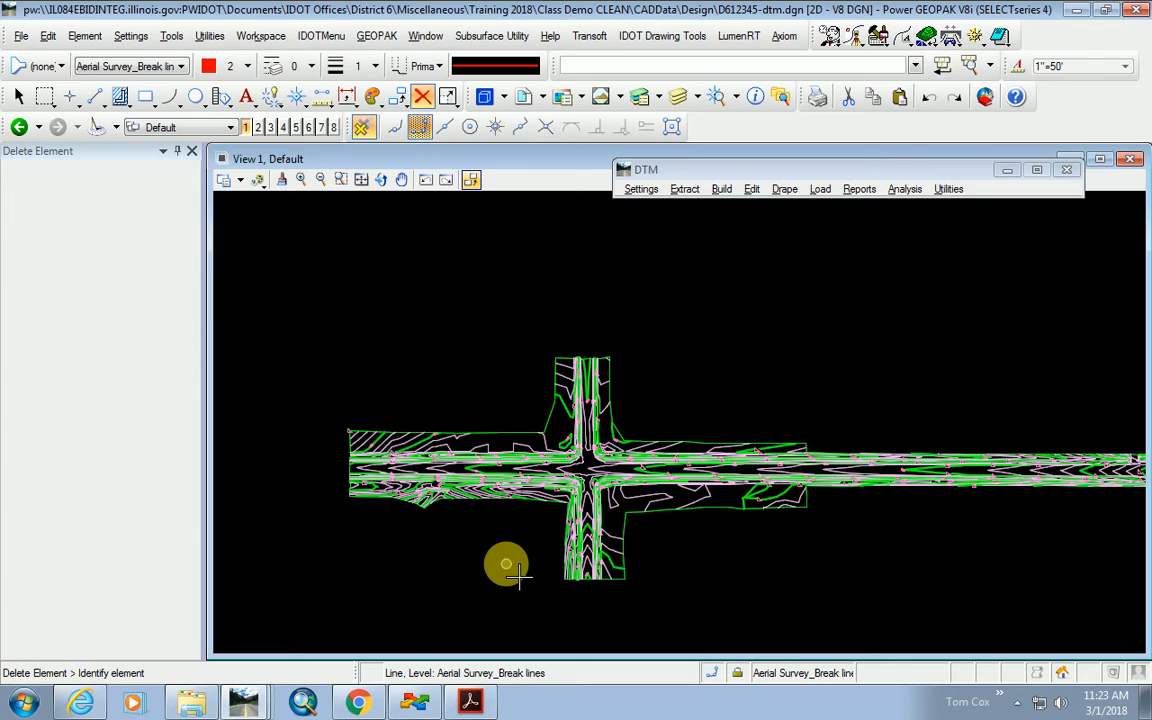
Switch to ProjectWise Explorer and open the proposed plan file D612345-Design.dgn from the Design folder.
left_click(416, 703)
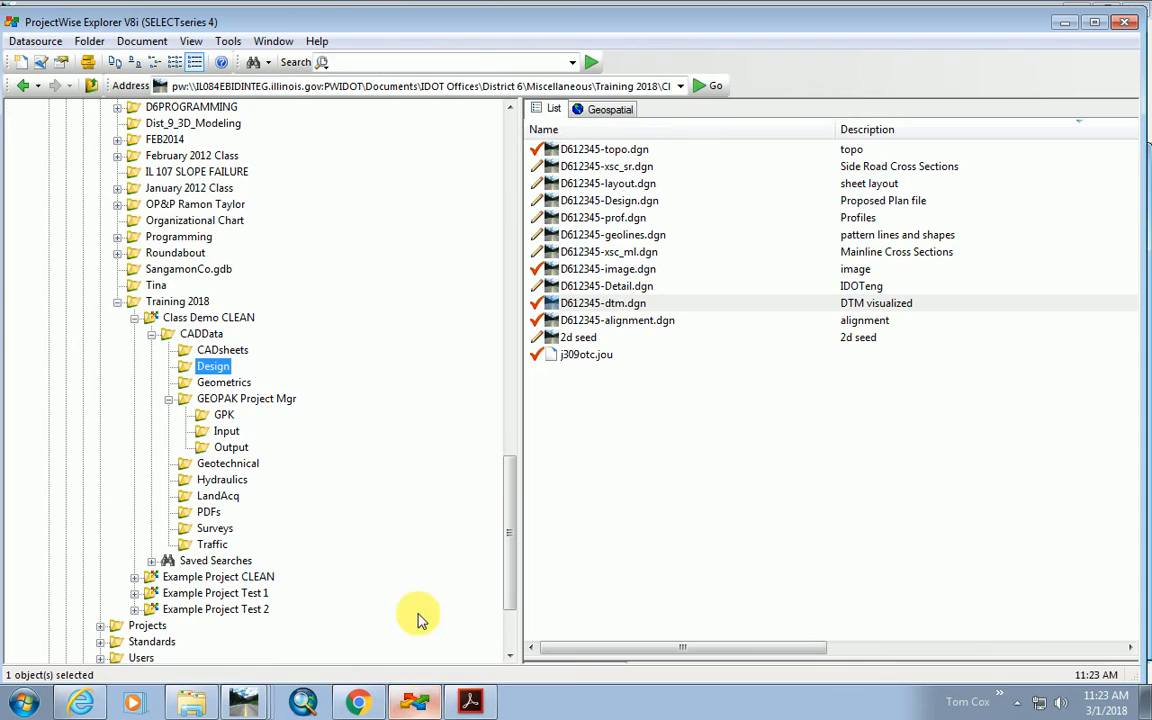
left_click(582, 200)
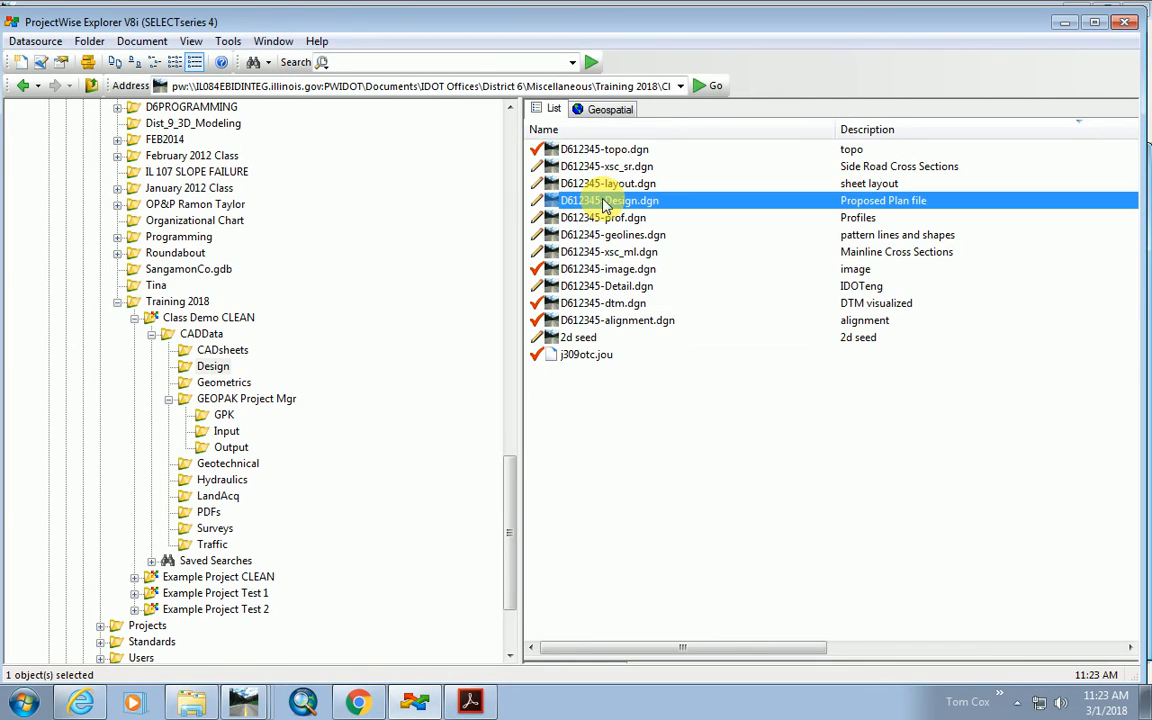
double_click(566, 202)
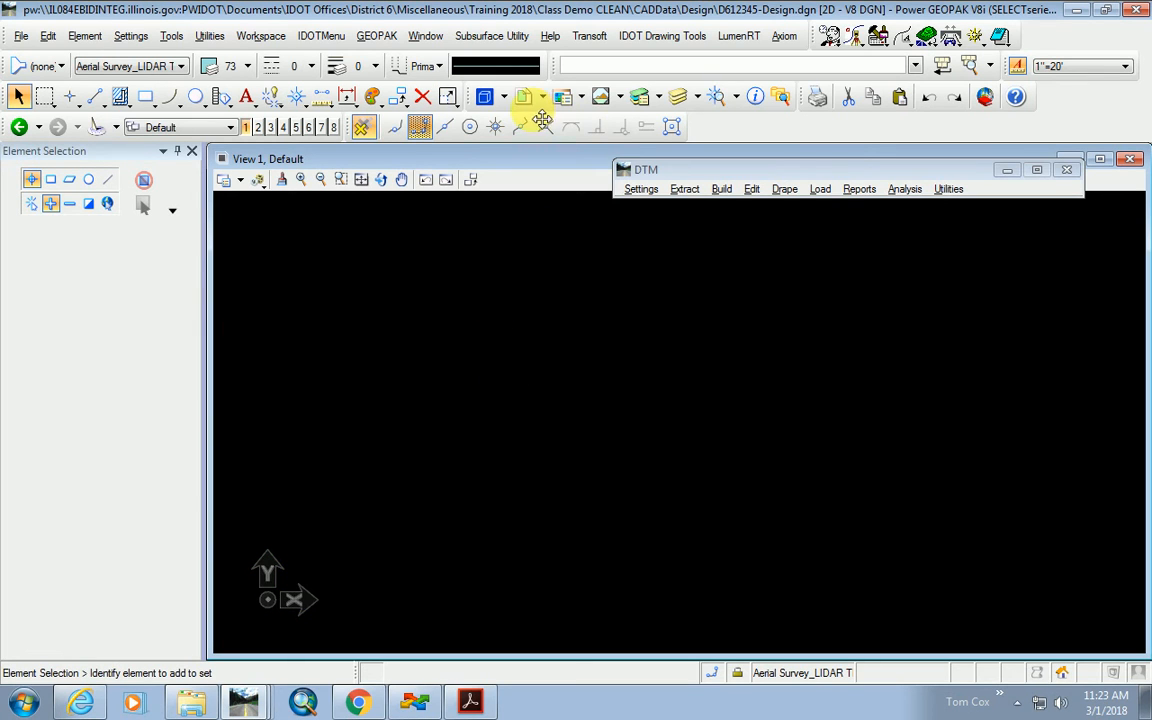
Begin attaching references to the design file and add D612345-alignment.dgn and D612345-image.dgn to the selected documents.
left_click(523, 98)
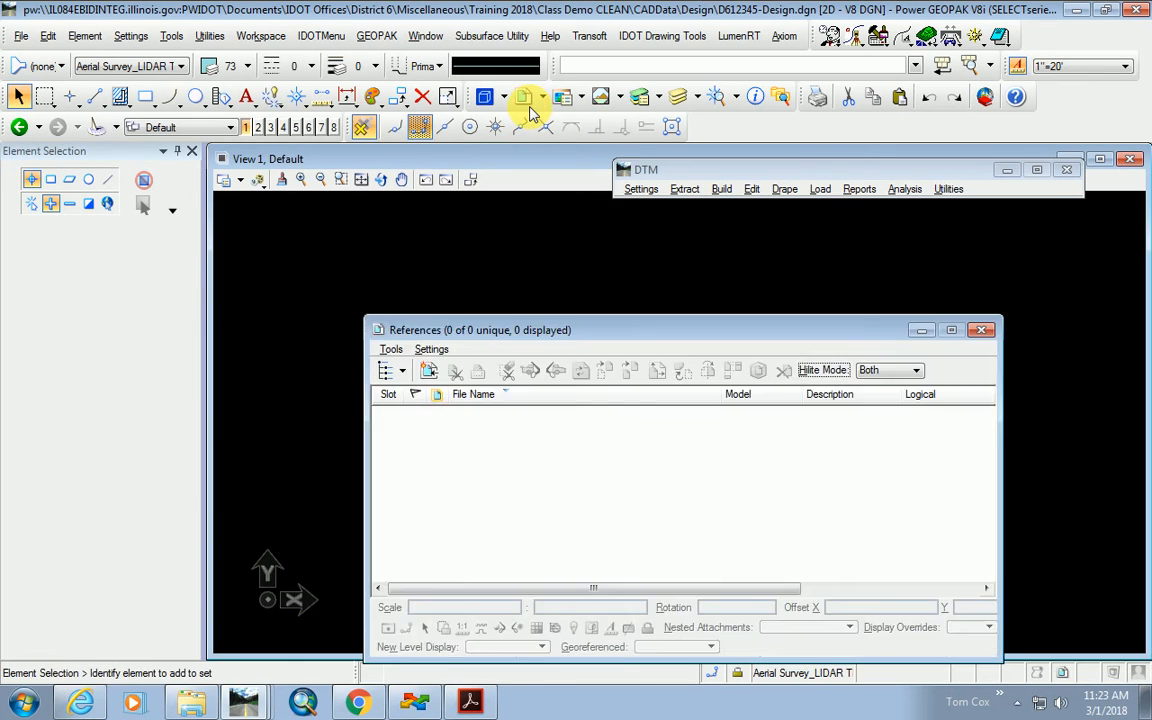
left_click(391, 349)
left_click(437, 283)
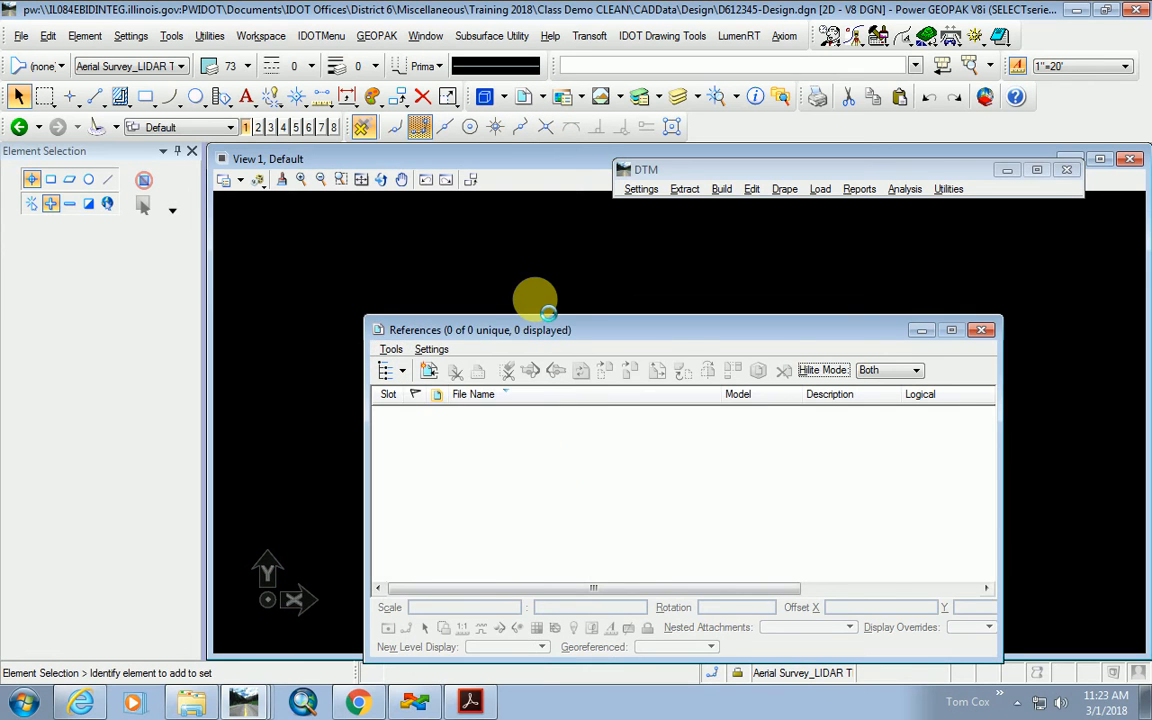
left_click(265, 187)
double_click(268, 190)
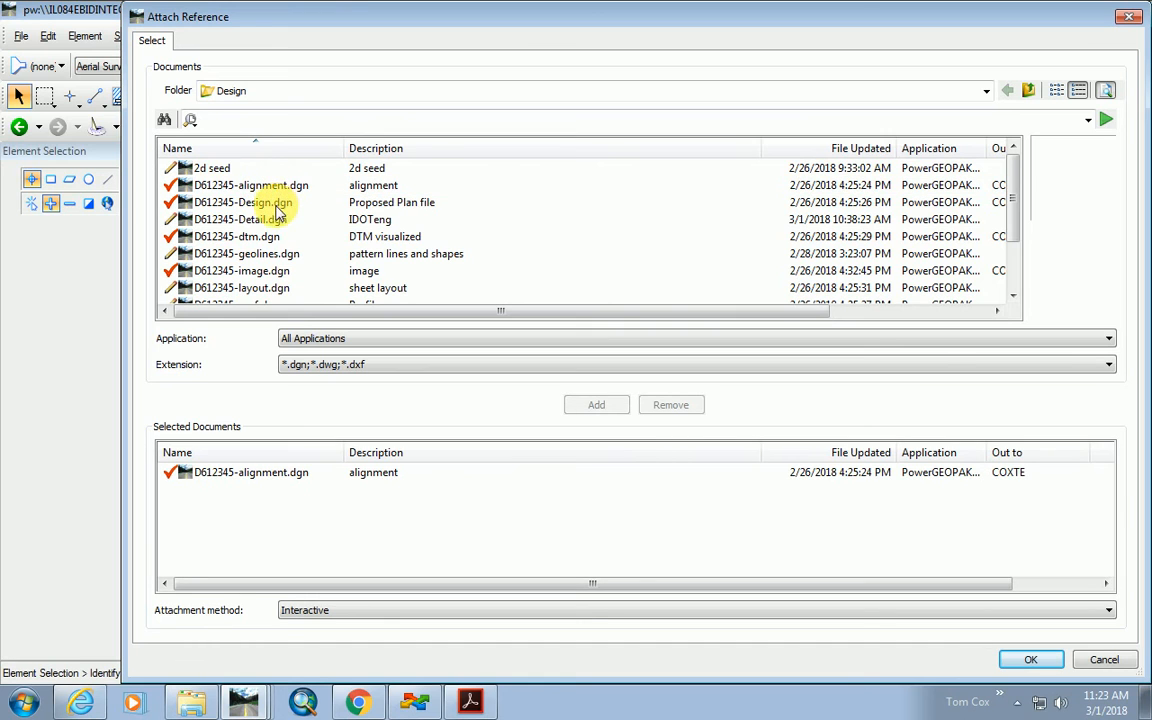
double_click(260, 272)
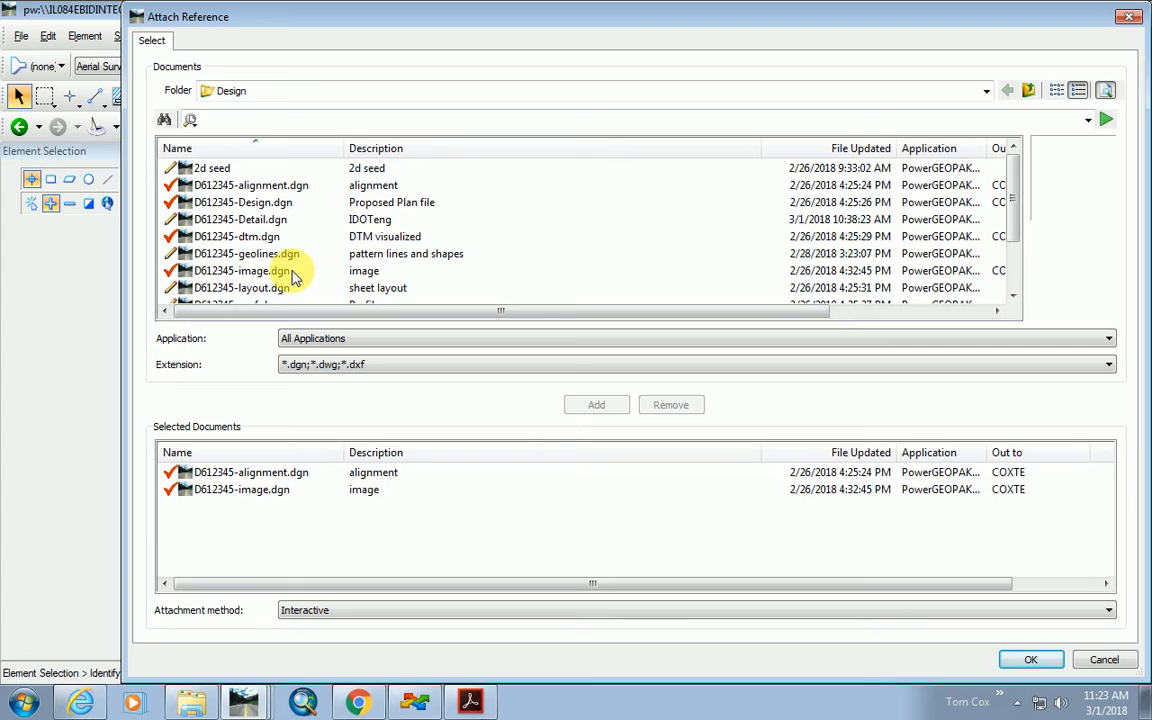
Add D612345-topo.dgn to the selected reference documents and accept the selection with the Interactive attachment method.
scroll(280, 270, "down", 1)
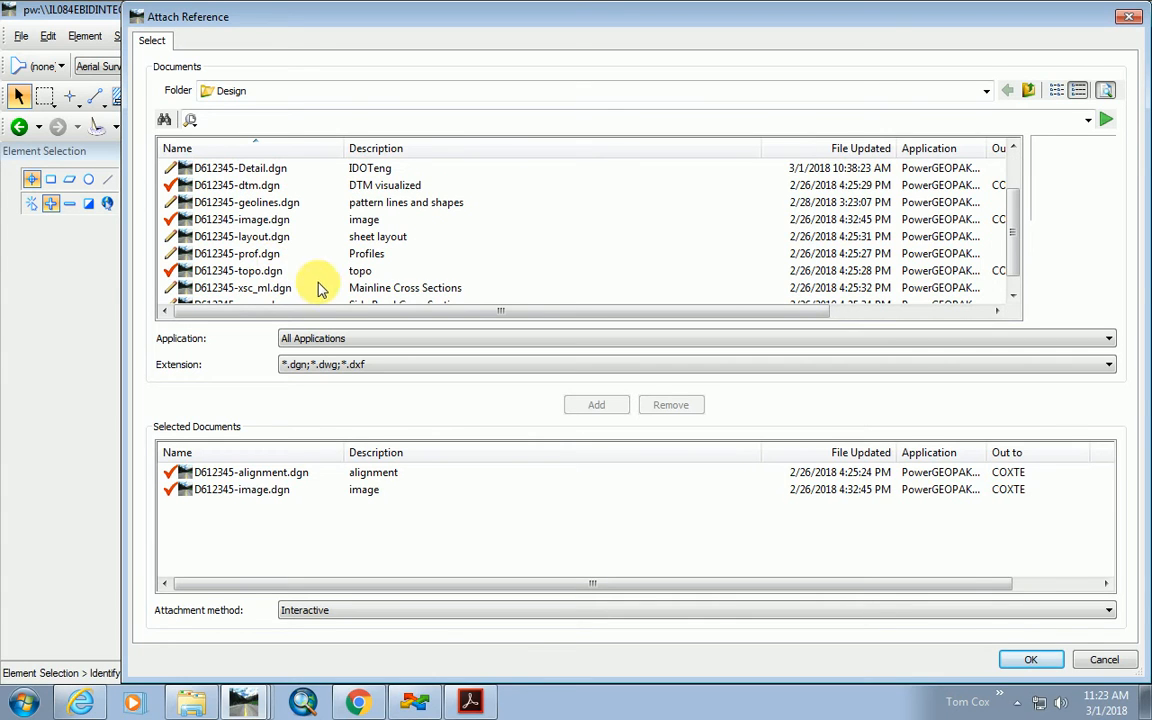
scroll(280, 269, "down", 1)
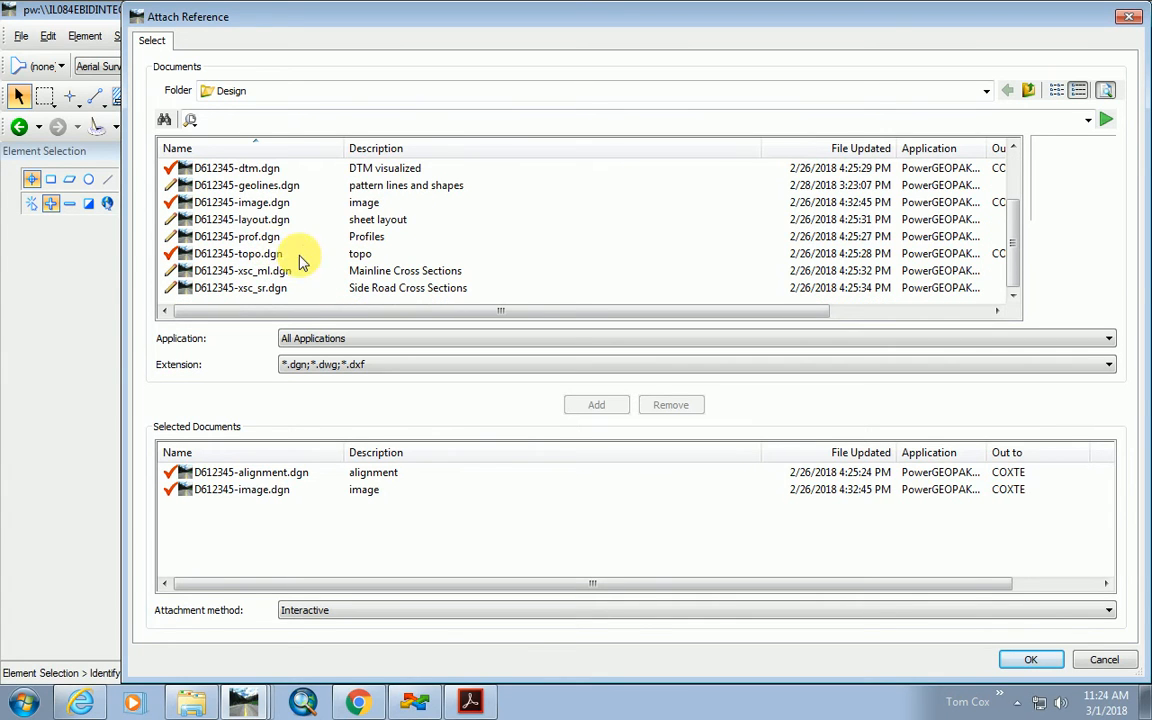
scroll(290, 220, "up", 1)
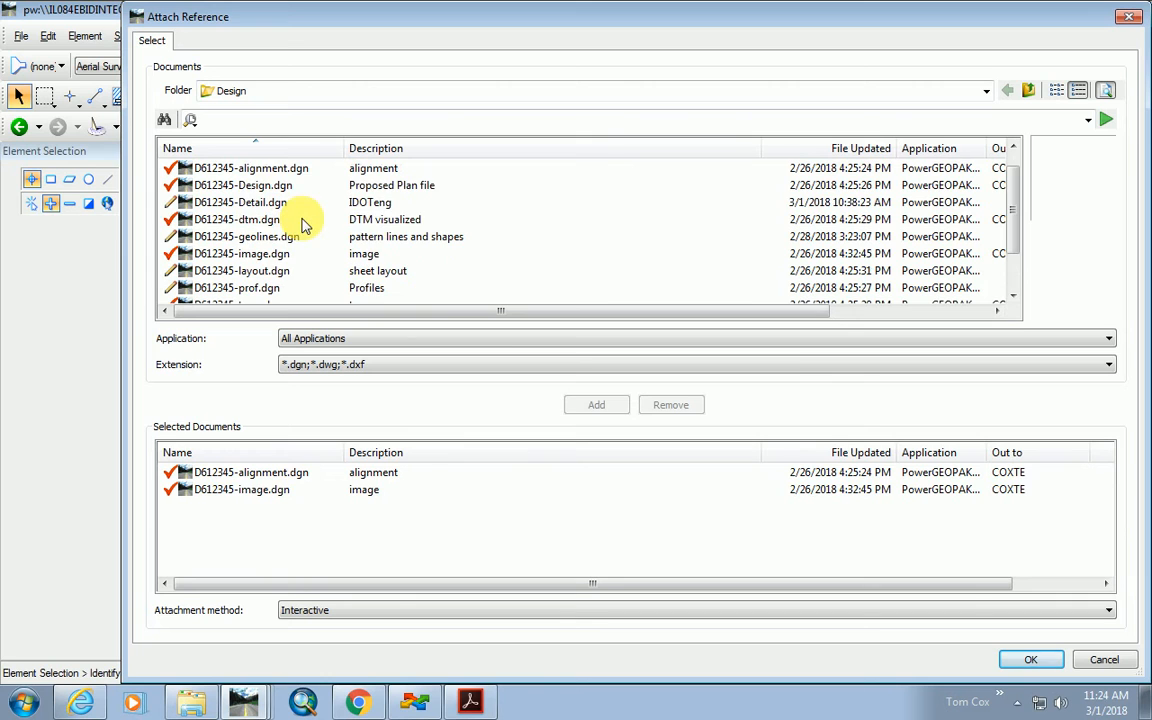
scroll(272, 250, "up", 1)
scroll(285, 245, "down", 2)
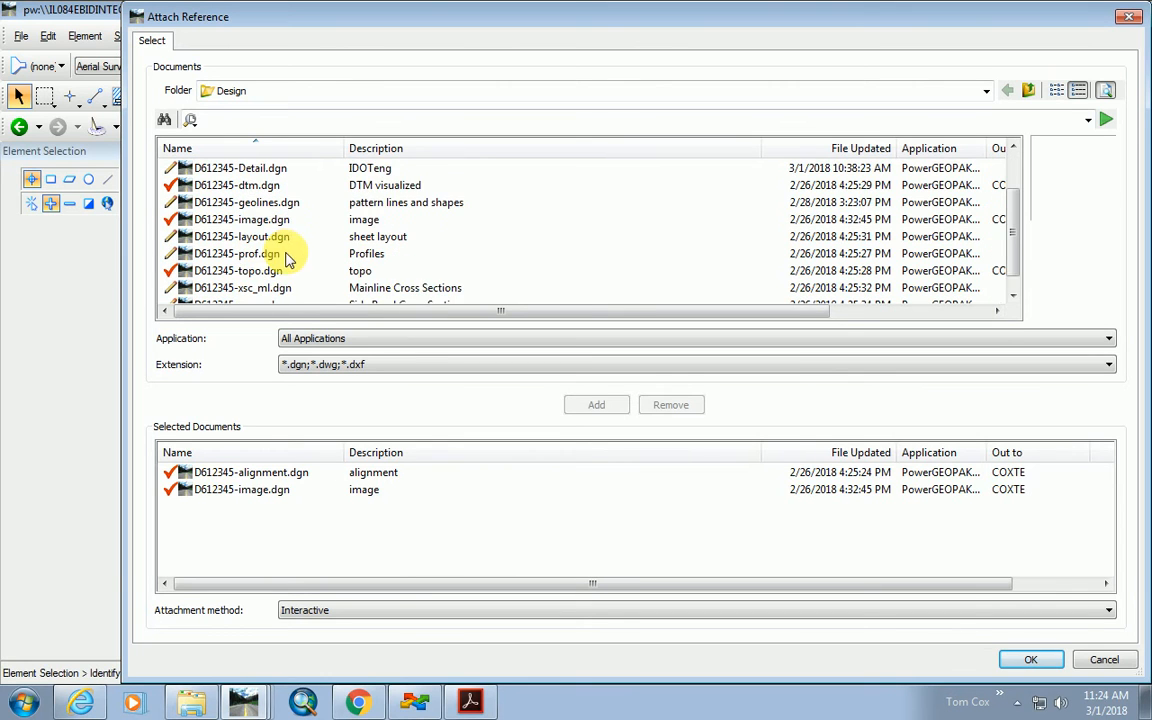
double_click(265, 255)
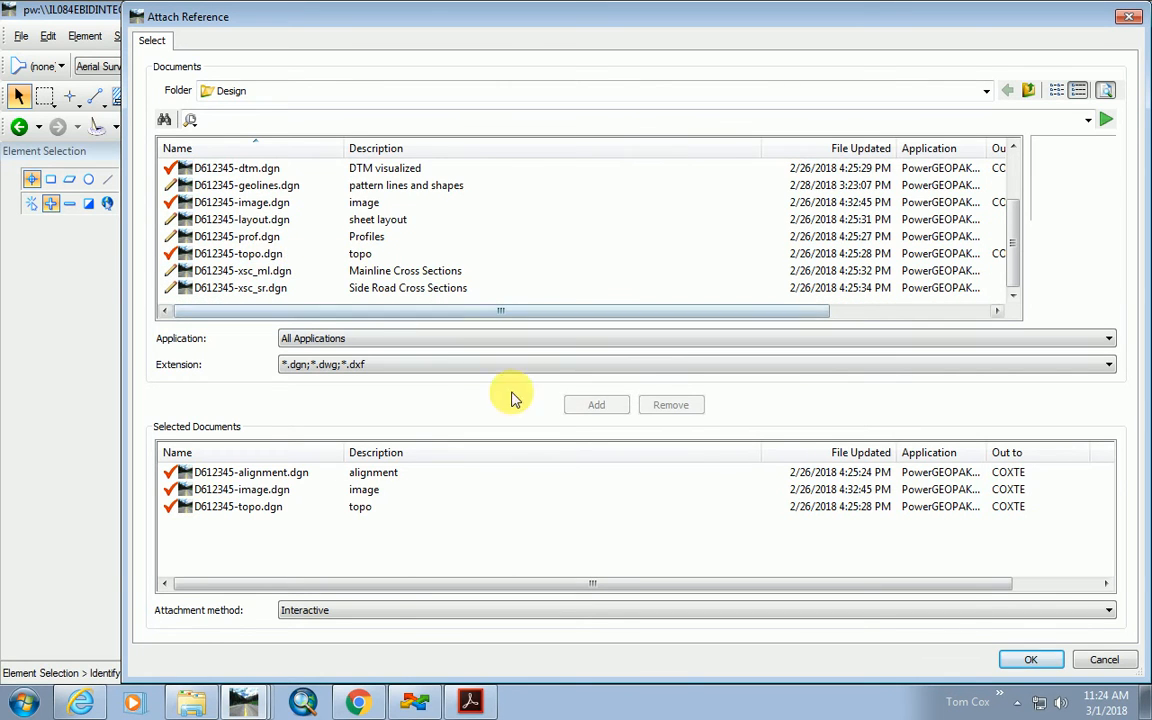
left_click(1030, 661)
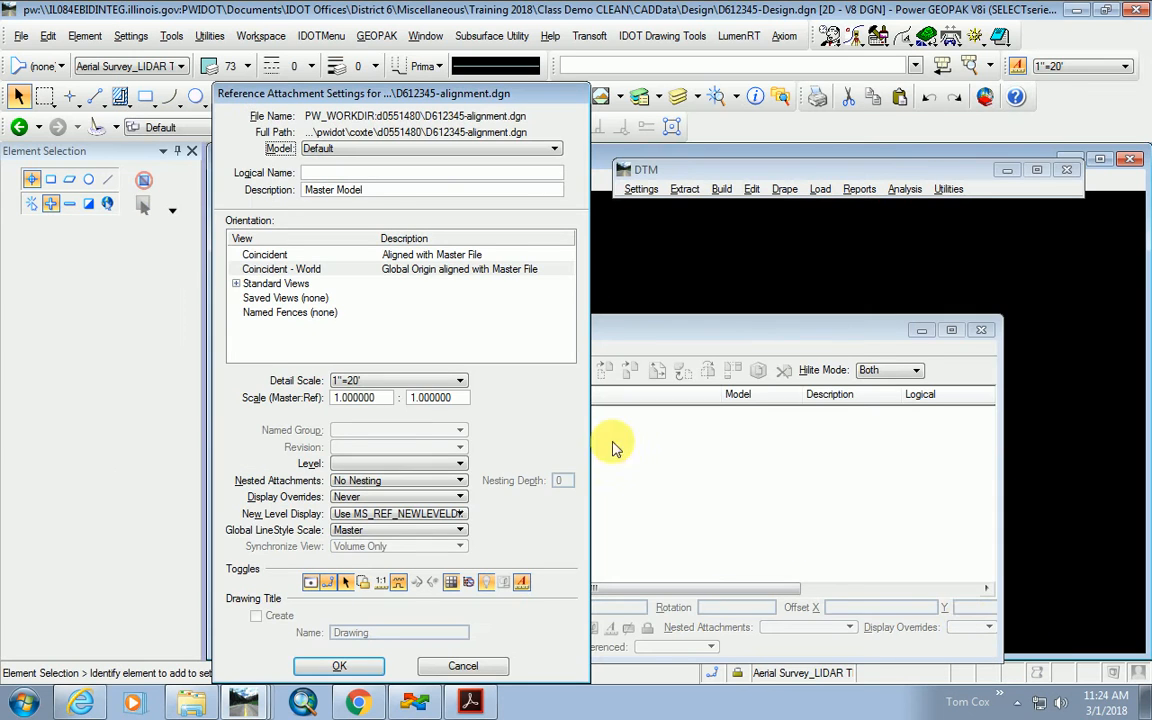
Attach D612345-alignment.dgn using its 20 Scale model and D612345-image.dgn using its Default model, both Coincident - World.
left_click(445, 148)
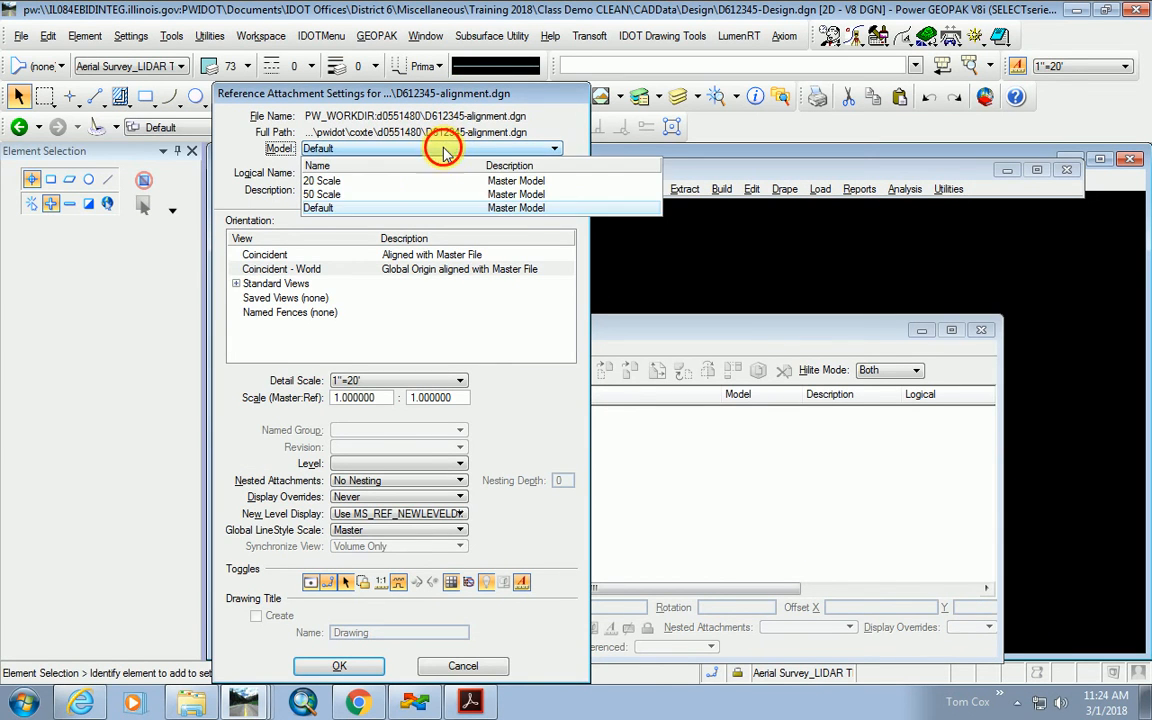
left_click(328, 181)
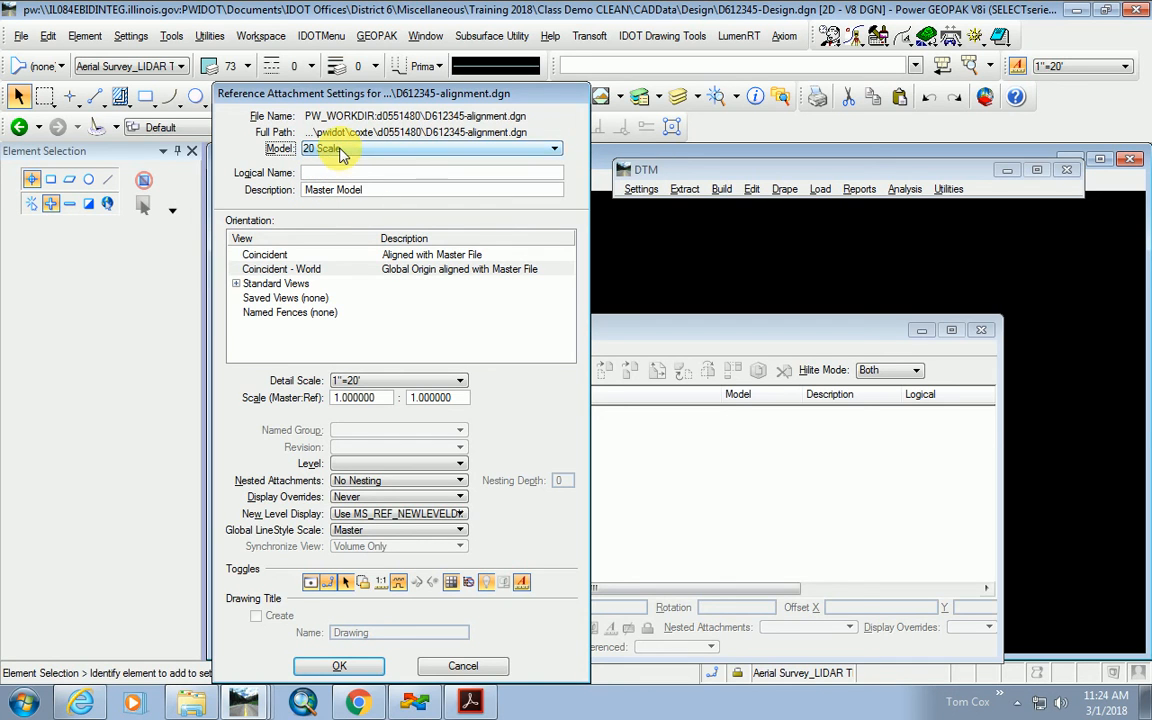
left_click(370, 667)
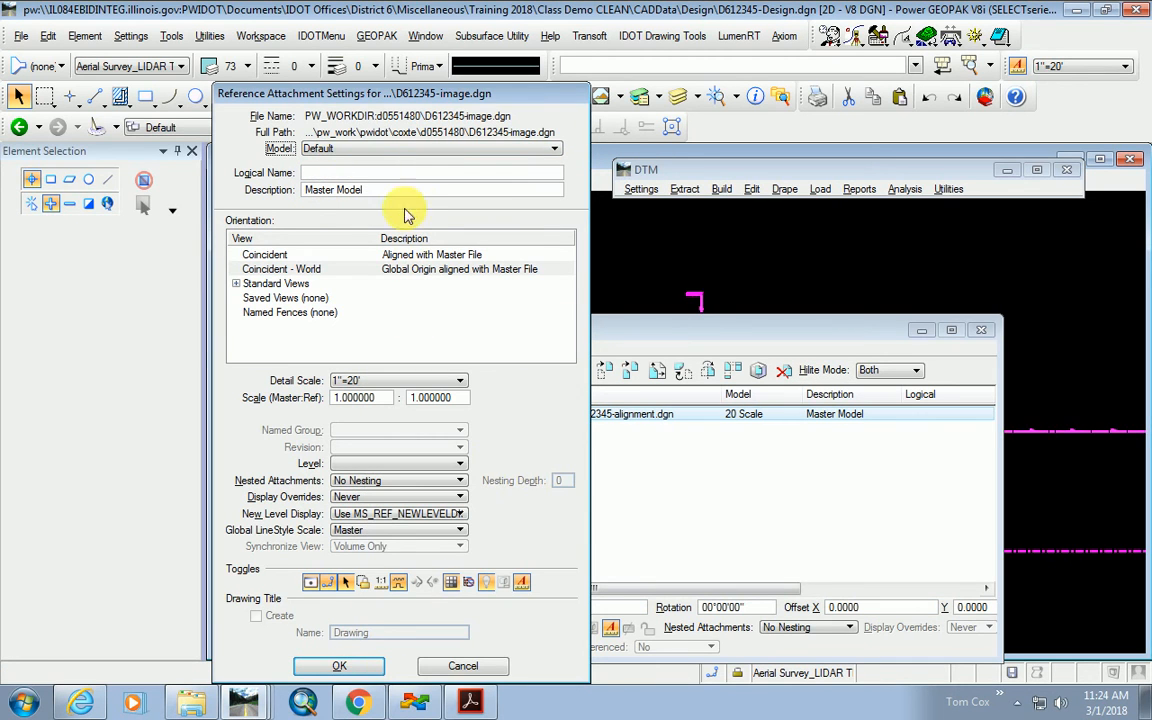
left_click(360, 664)
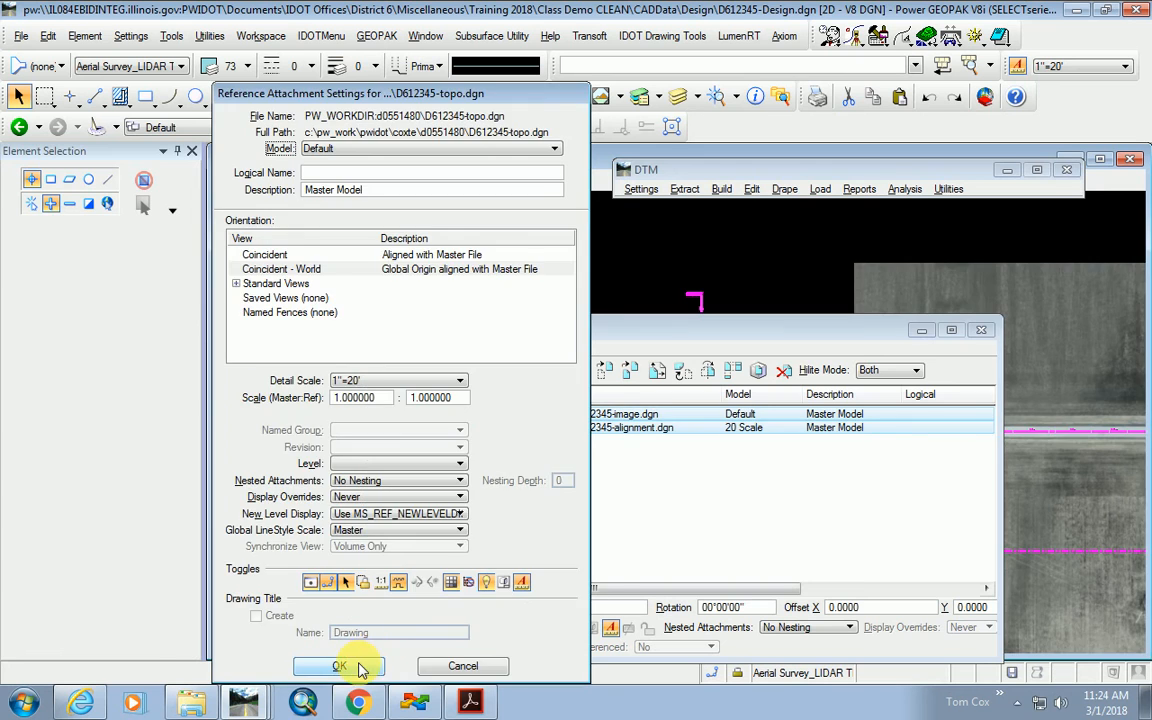
Attach D612345-topo.dgn using its Default model with Coincident - World orientation, and clear the reference selection.
left_click(360, 663)
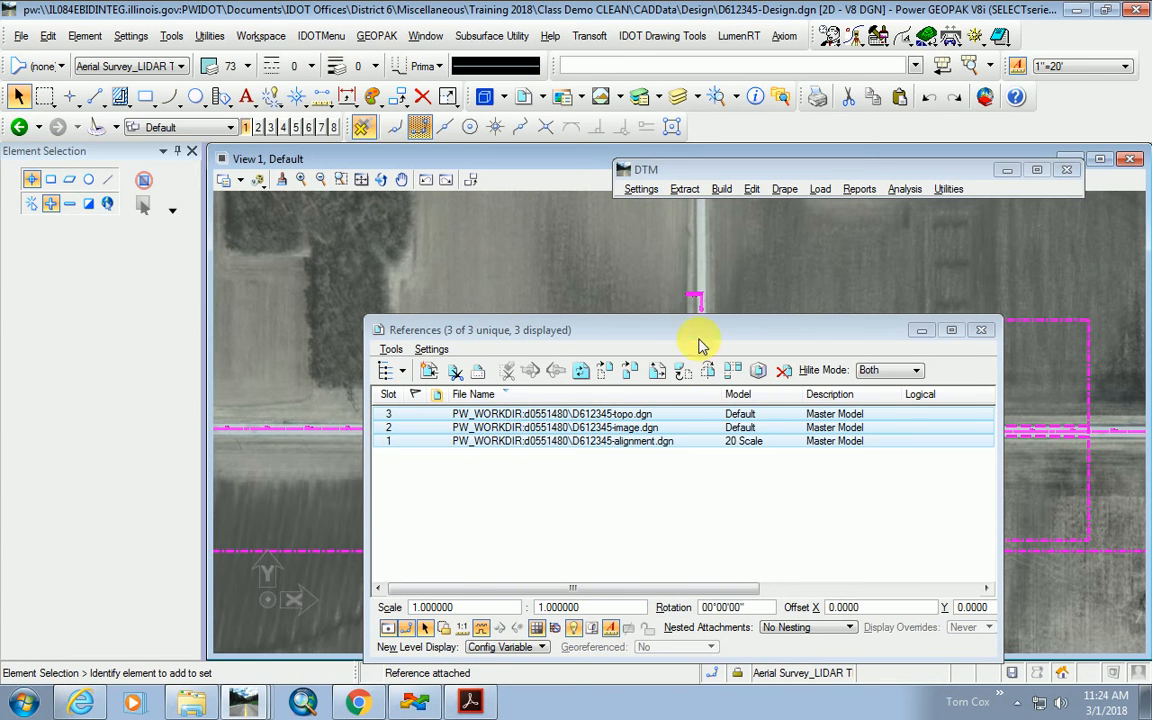
left_click_drag(689, 329, 879, 514)
scroll(533, 370, "down", 2)
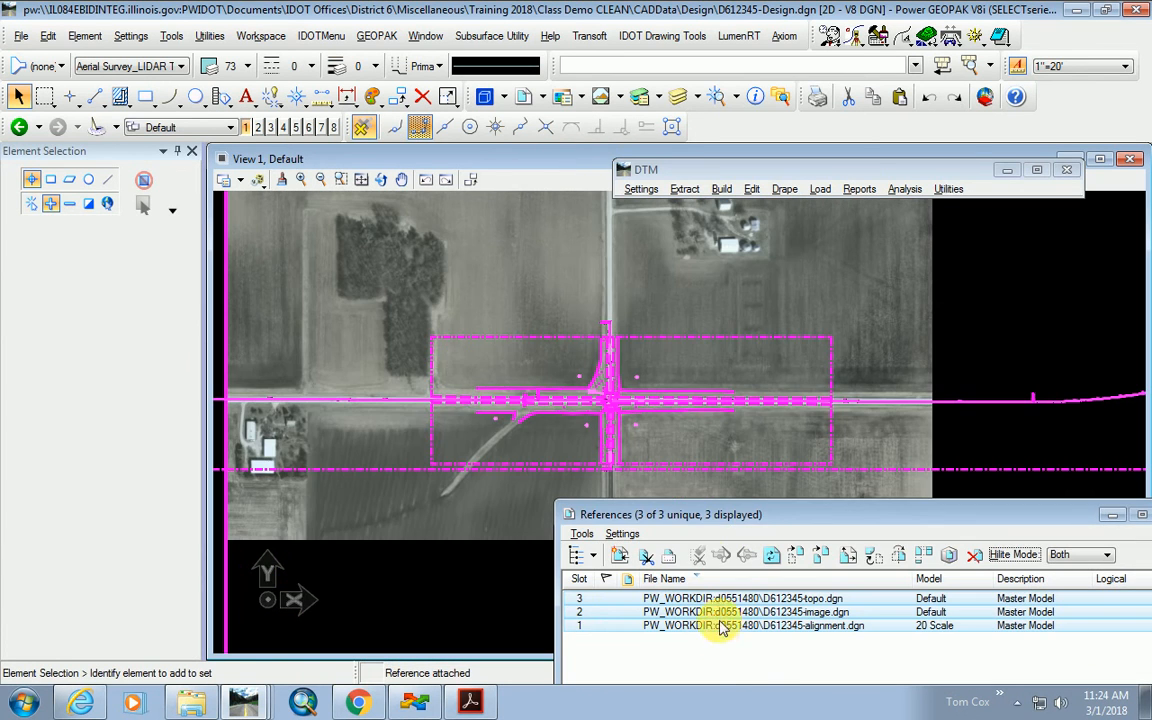
left_click(699, 663)
scroll(605, 425, "up", 4)
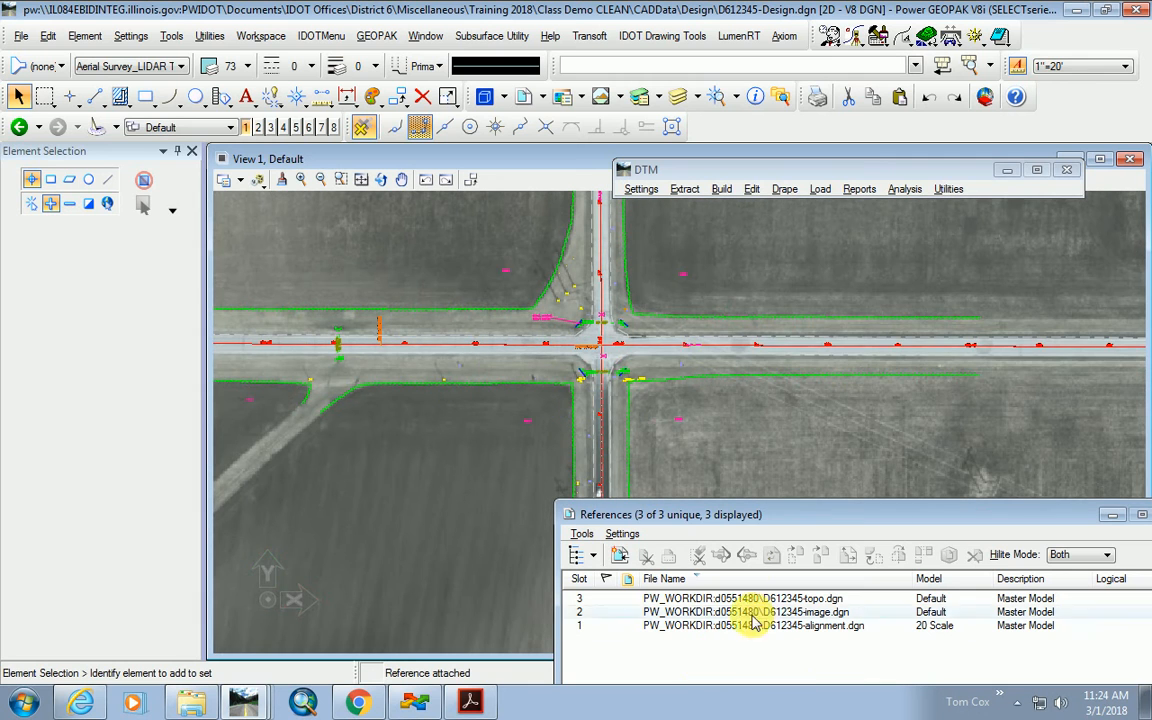
Attach D612345-dtm.dgn as a reference using its Default model and close the list of references.
left_click(581, 533)
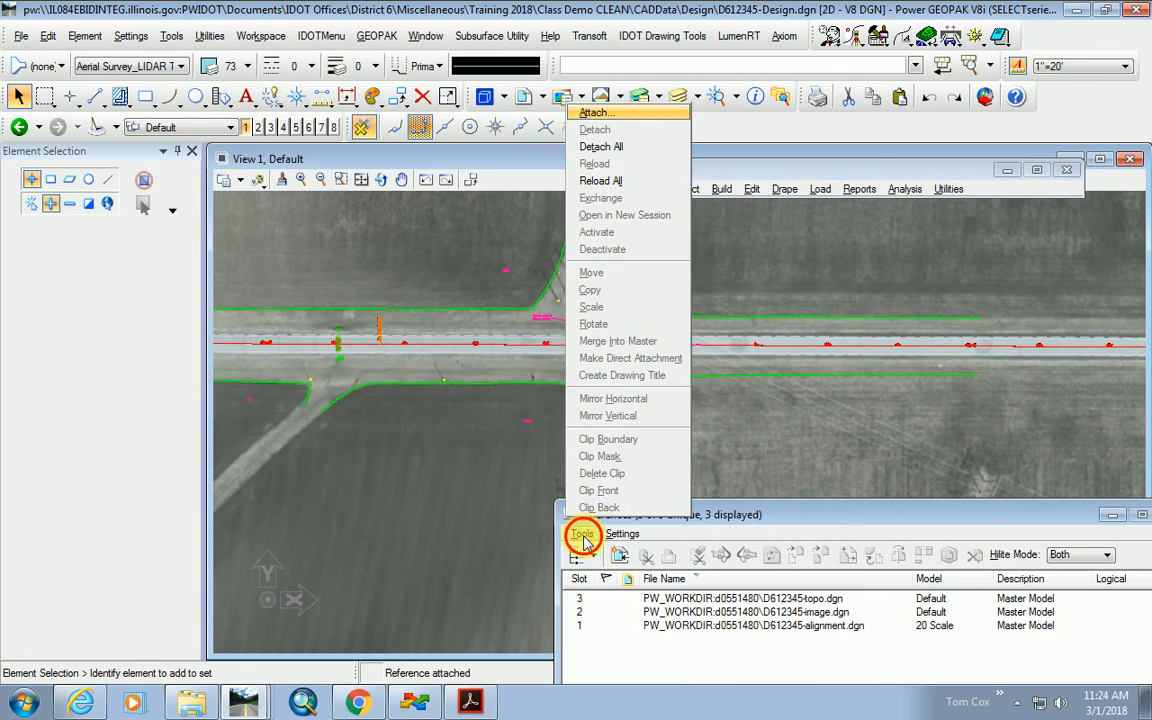
left_click(593, 112)
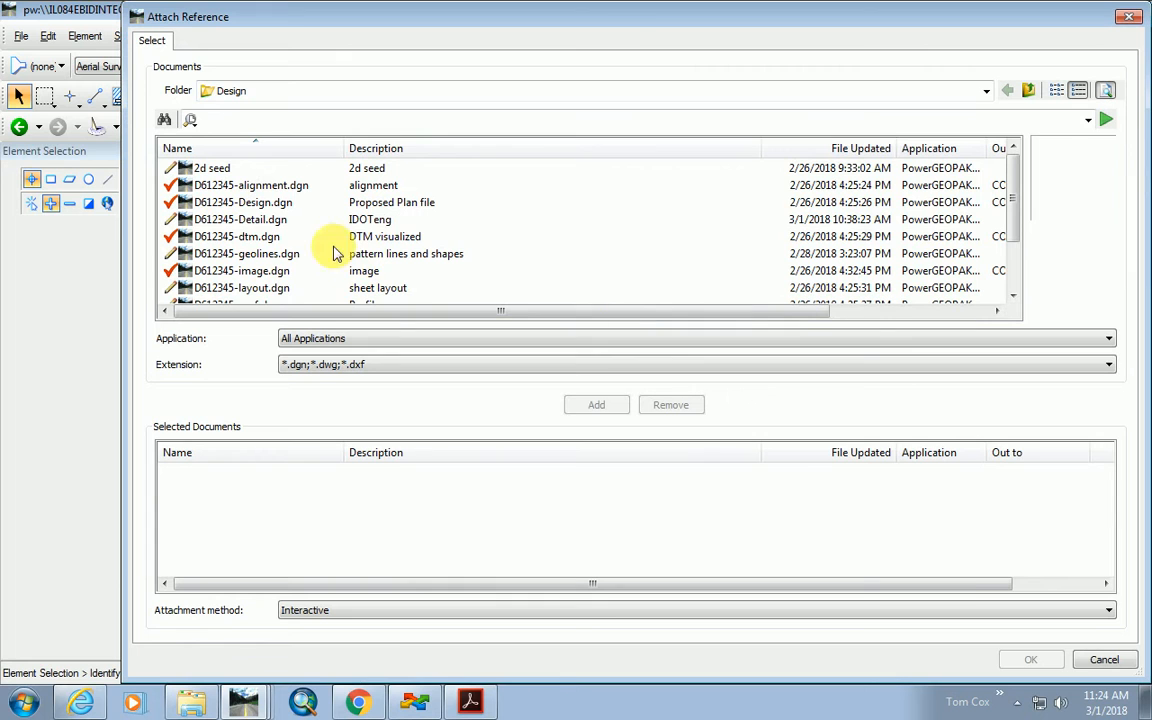
double_click(262, 236)
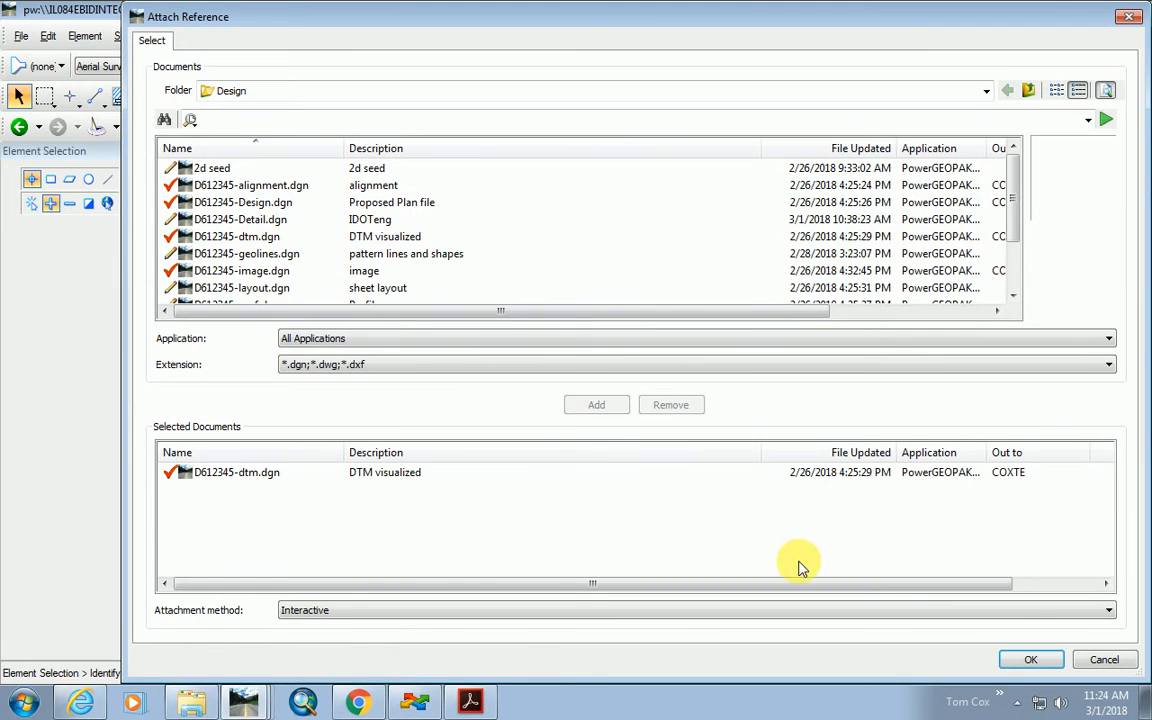
left_click(1030, 660)
left_click(340, 666)
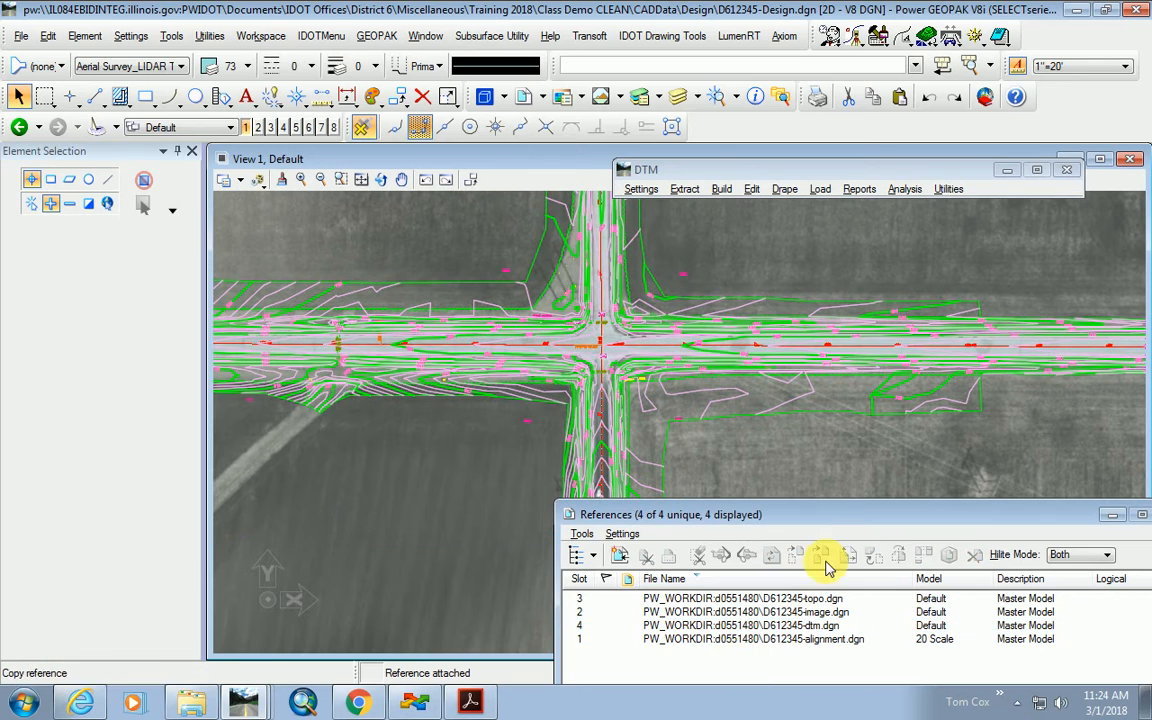
left_click_drag(807, 520, 542, 425)
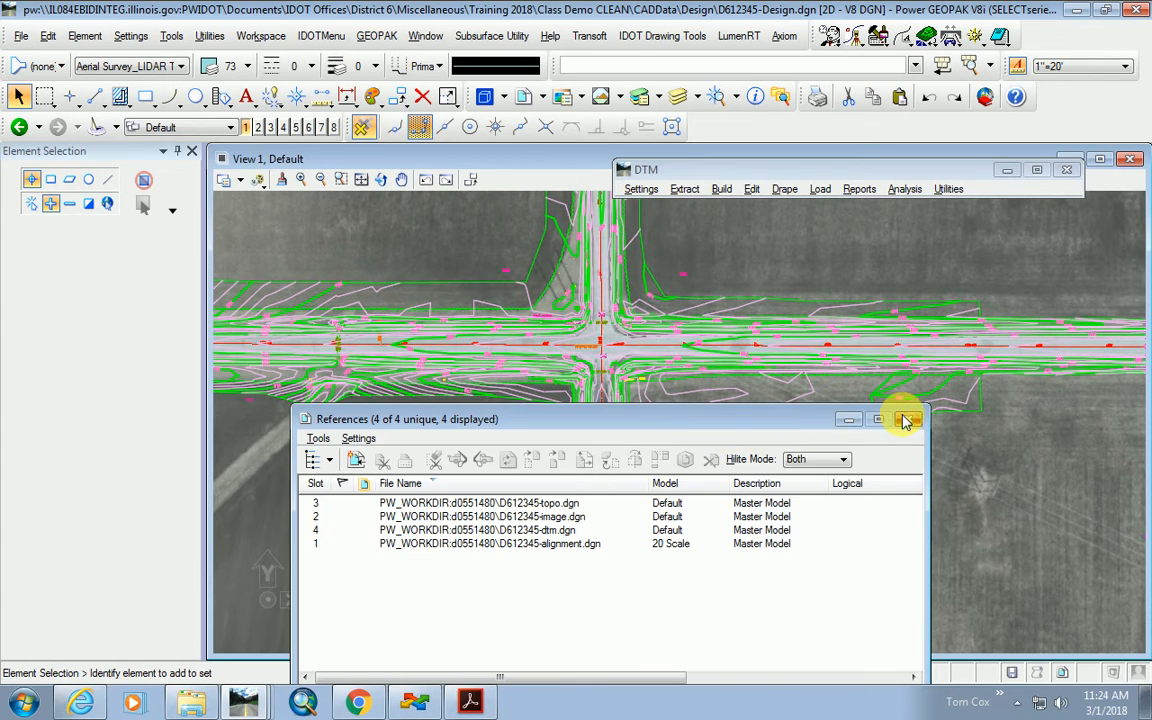
left_click(907, 419)
In the D612345-dtm.dgn reference, turn off Level 2 and turn on Level 3 for View 1.
left_click(679, 97)
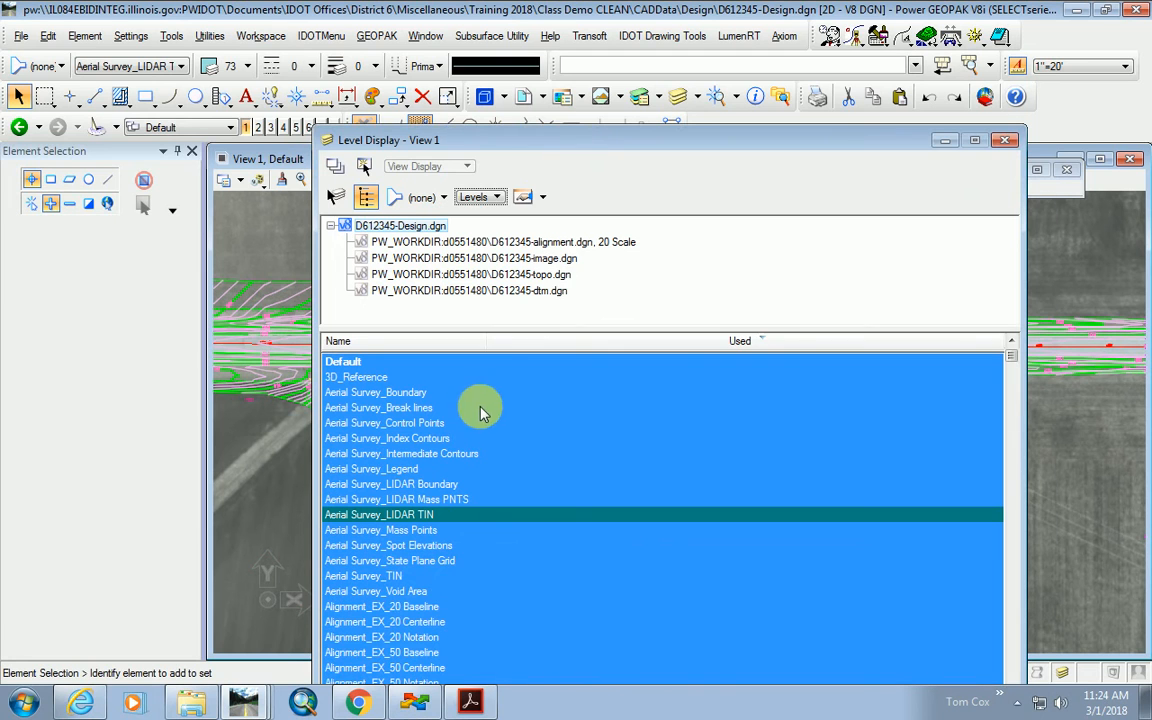
left_click(553, 290)
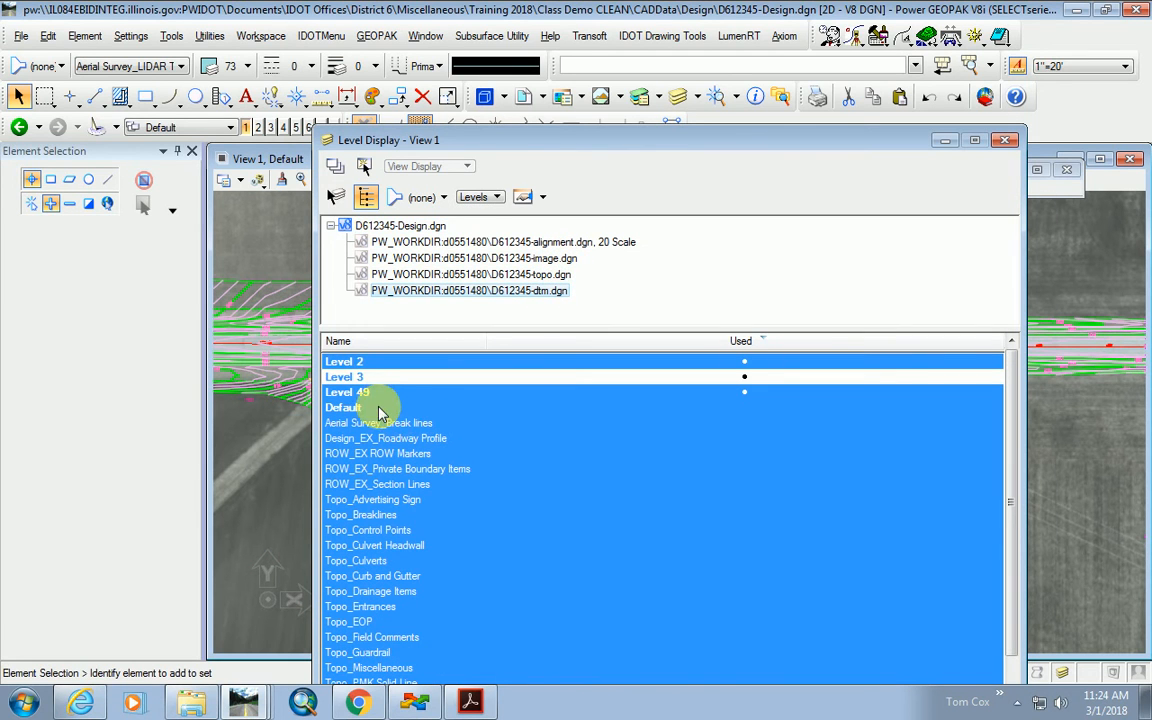
left_click(364, 362)
left_click(366, 362)
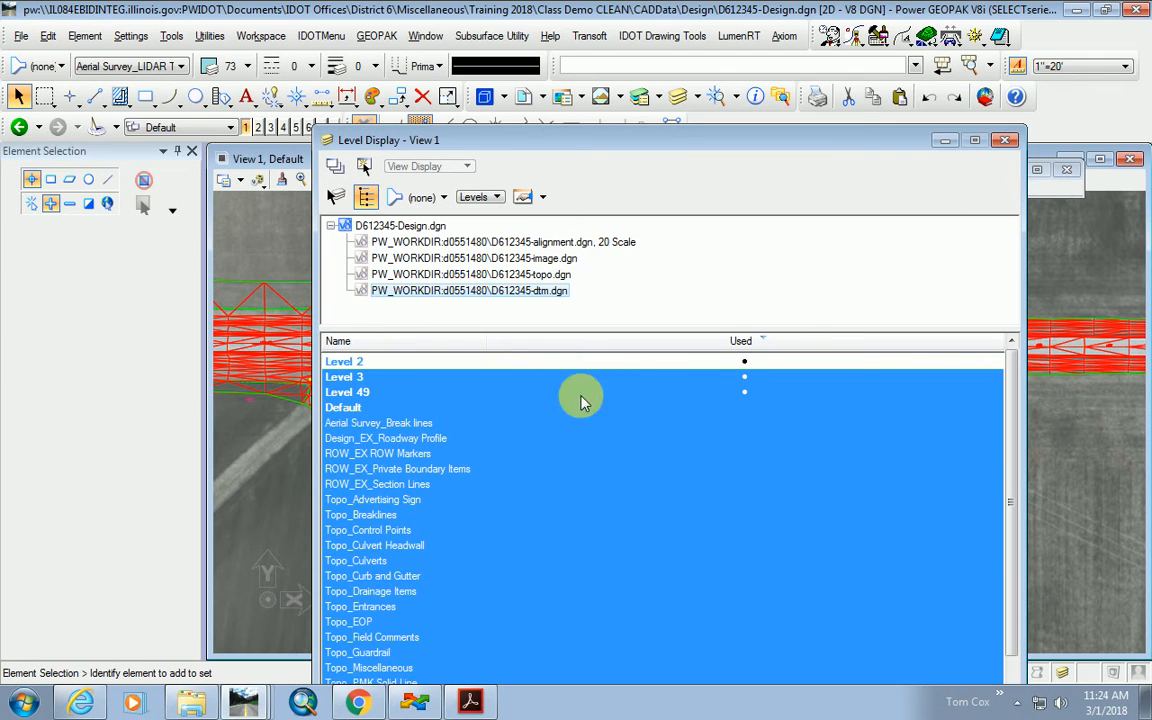
left_click(1005, 141)
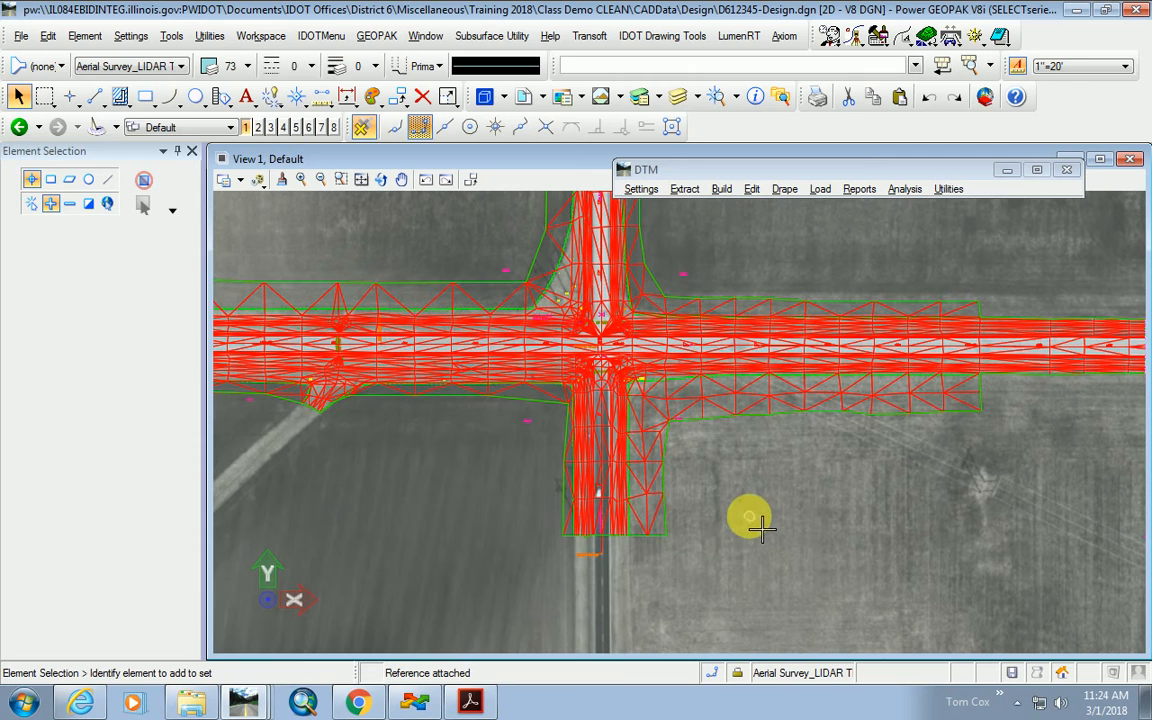
Turn off the display of the D612345-dtm.dgn and D612345-image.dgn references.
left_click(525, 97)
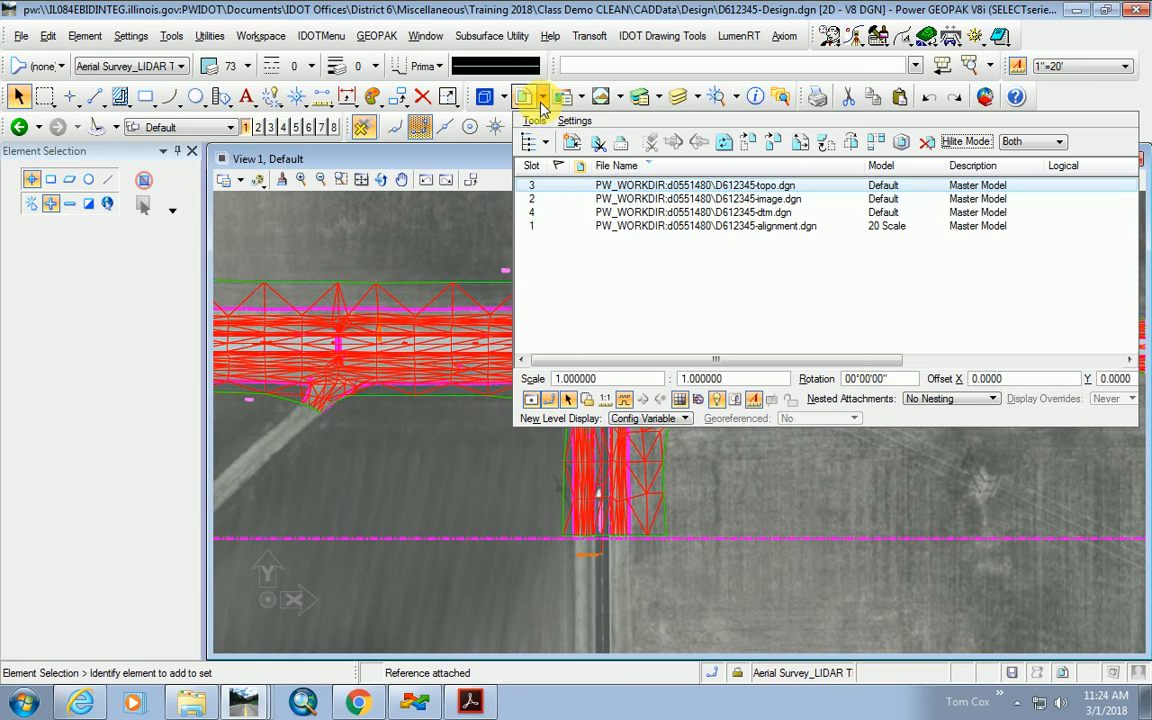
left_click(766, 213)
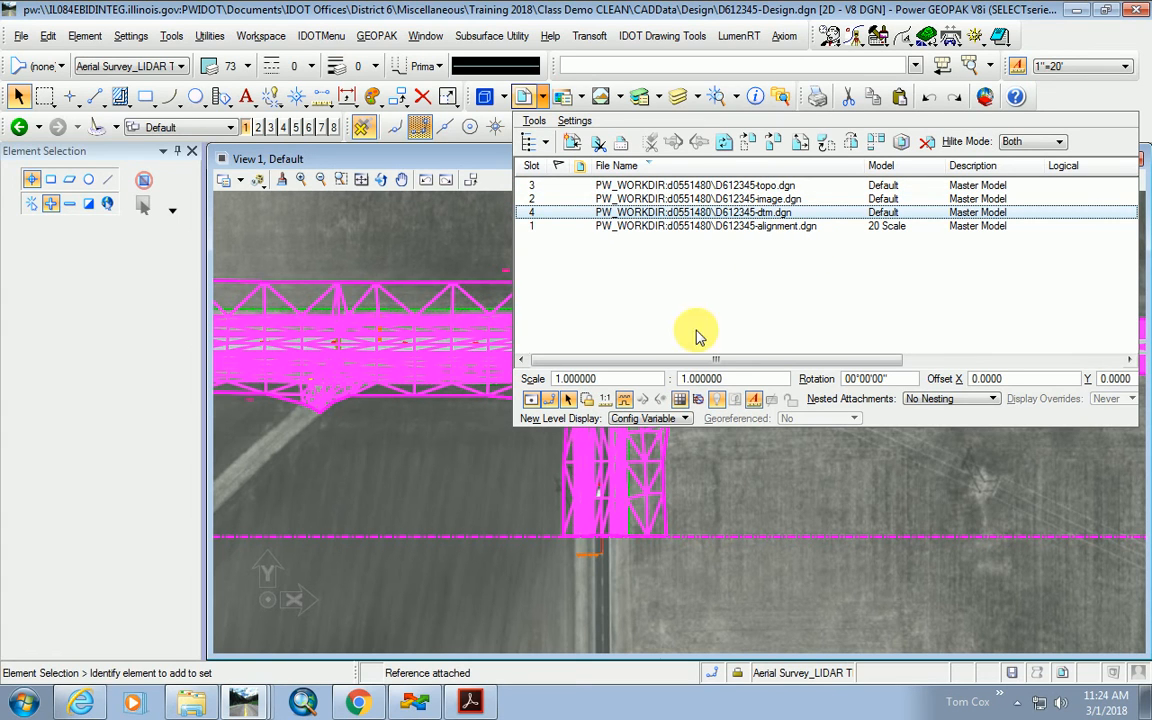
left_click(531, 399)
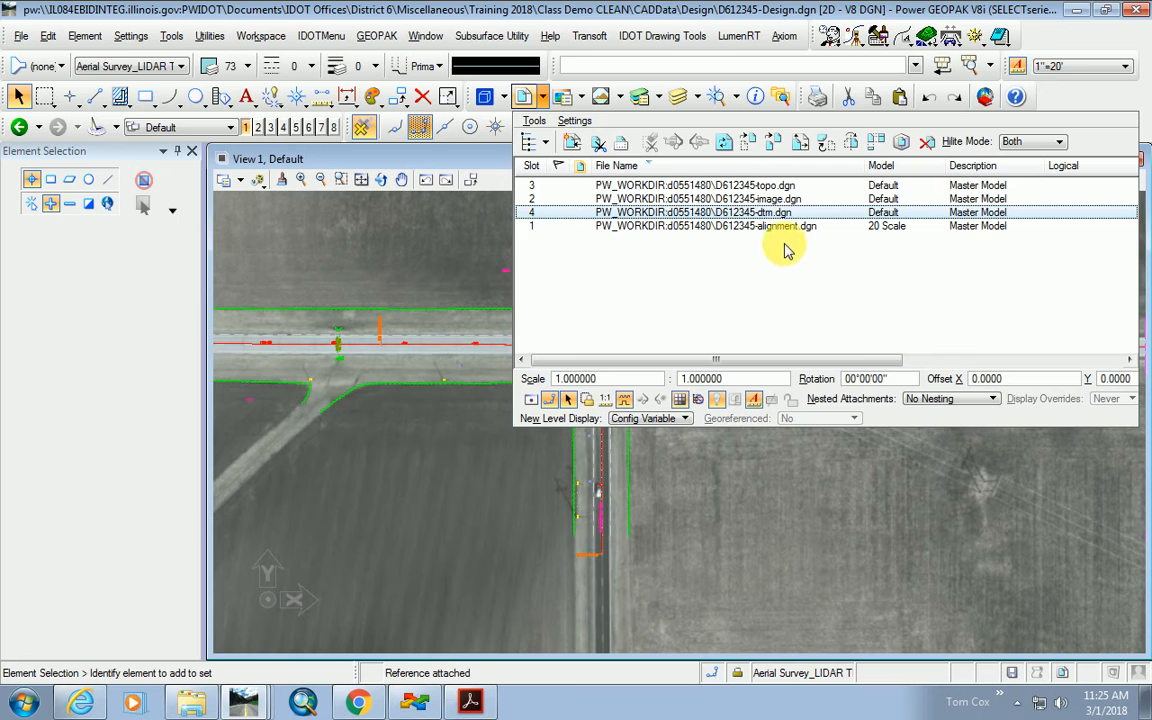
left_click(775, 199)
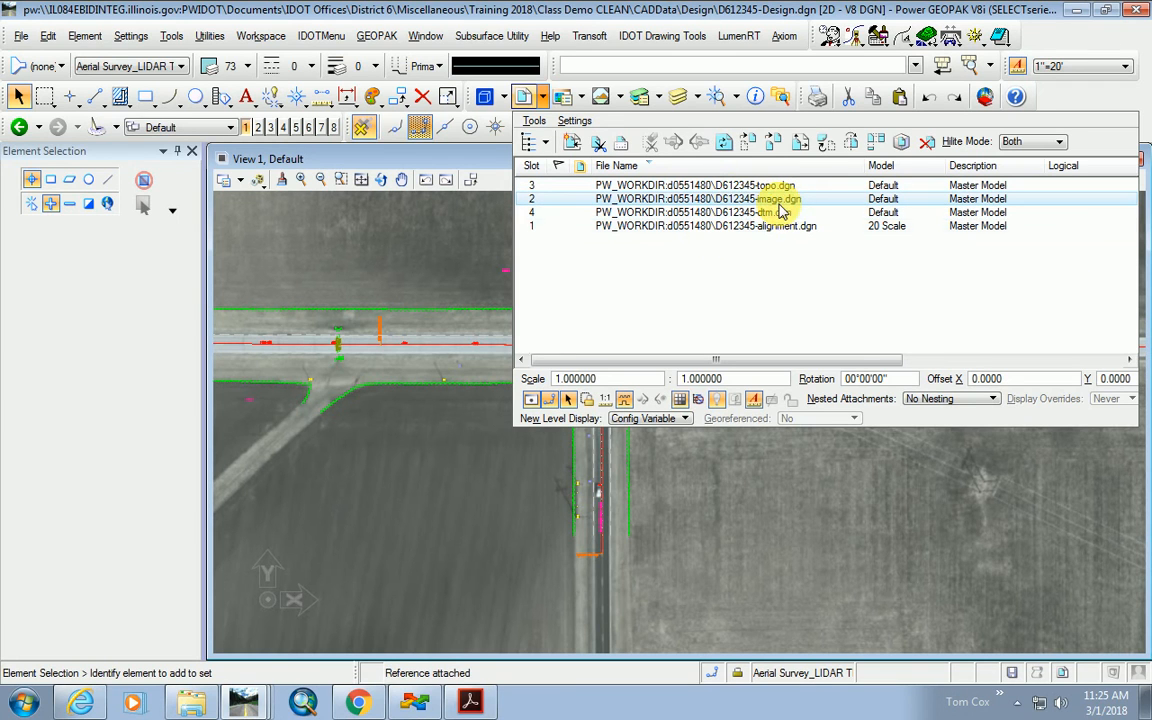
left_click(530, 399)
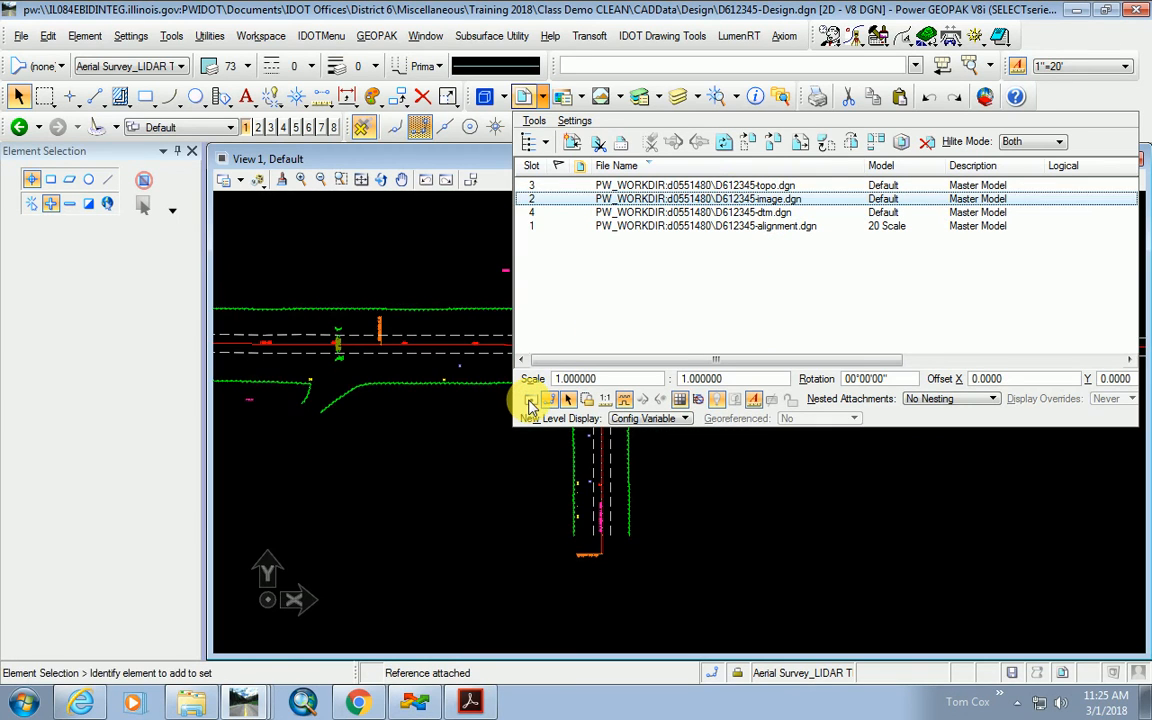
left_click(437, 270)
Examine the referenced topo features and alignment stationing around the road intersection.
scroll(680, 516, "down", 2)
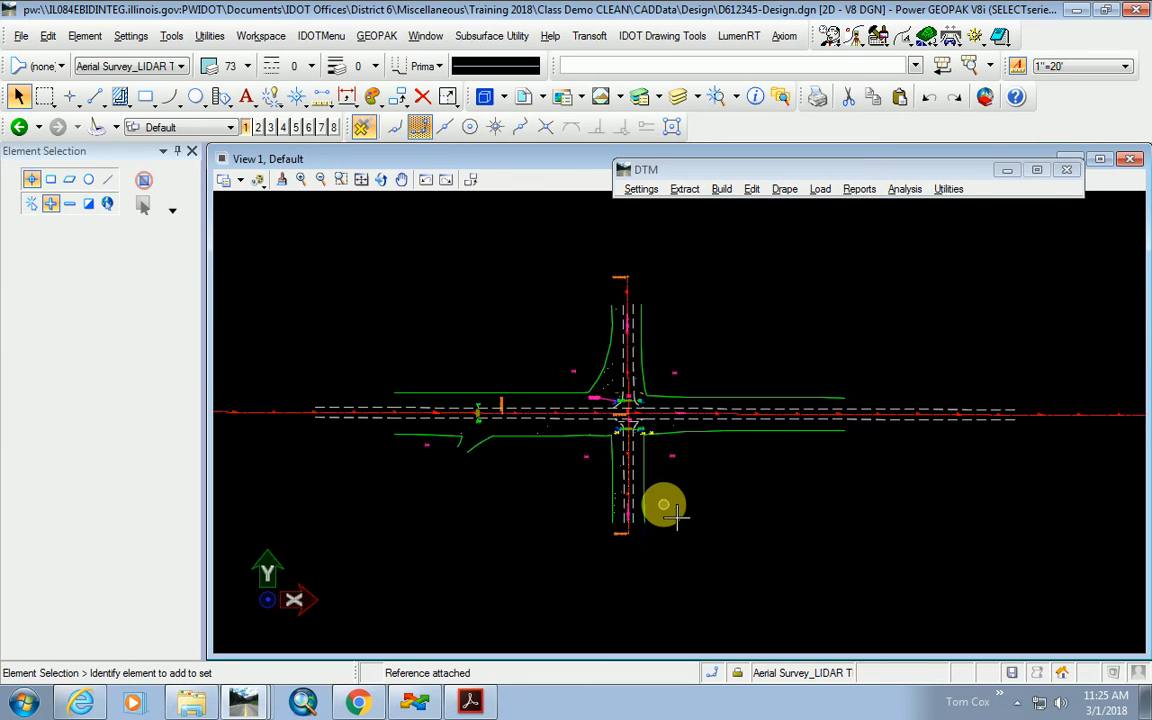
scroll(603, 443, "up", 2)
scroll(705, 412, "up", 3)
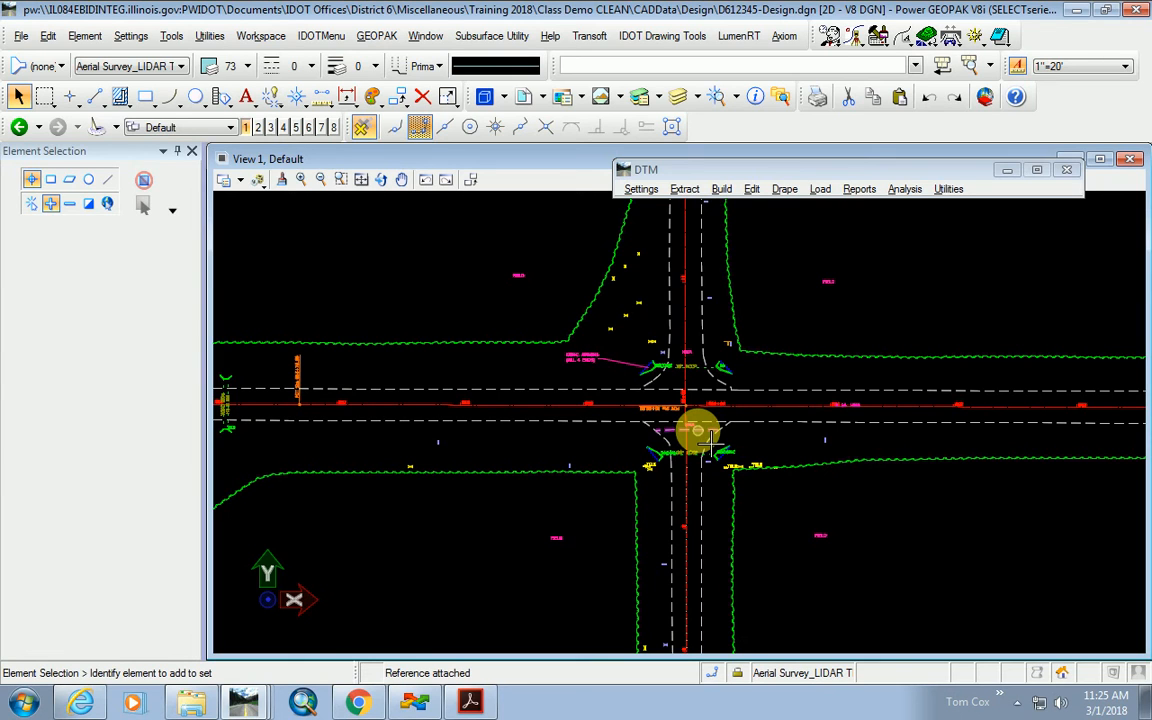
scroll(850, 465, "down", 2)
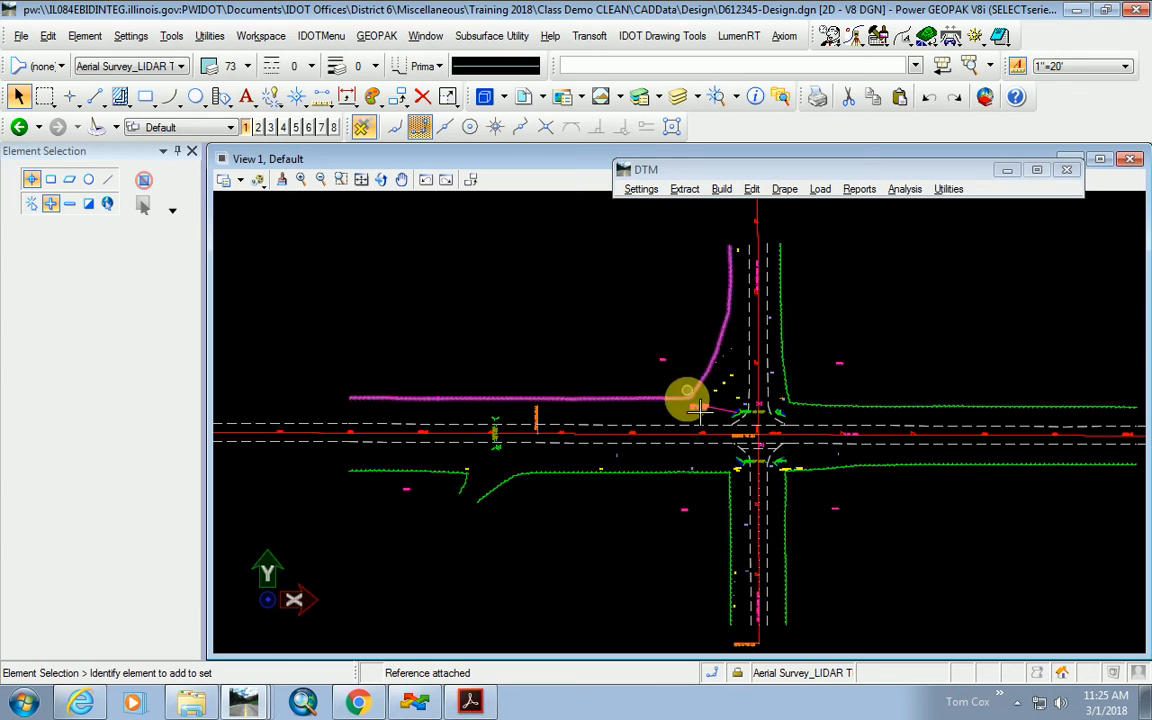
scroll(812, 376, "up", 8)
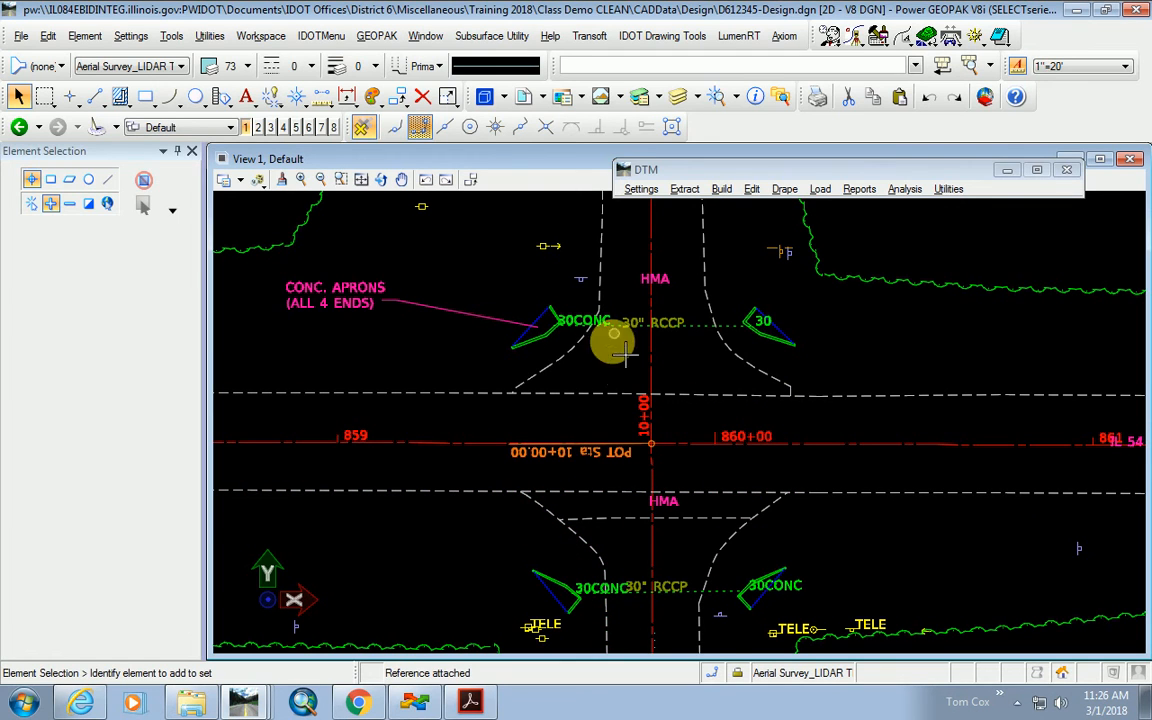
scroll(650, 490, "down", 2)
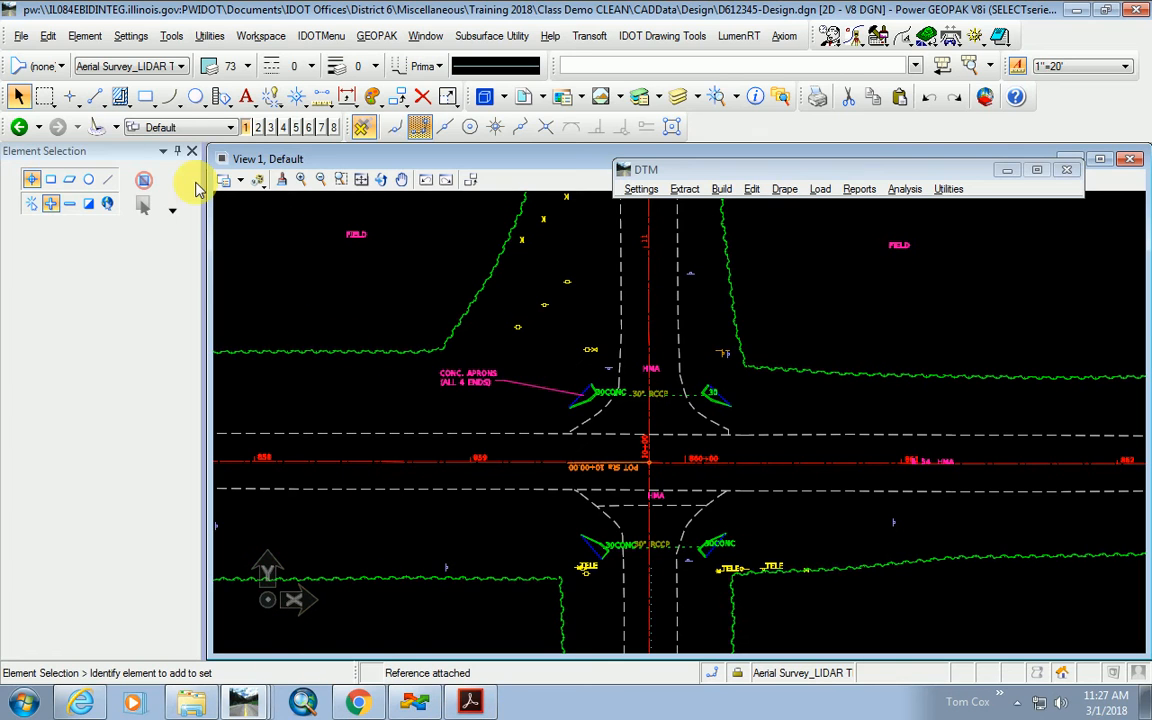
Start attaching another reference and browse through the project folders in District 6 > Projects.
left_click(524, 97)
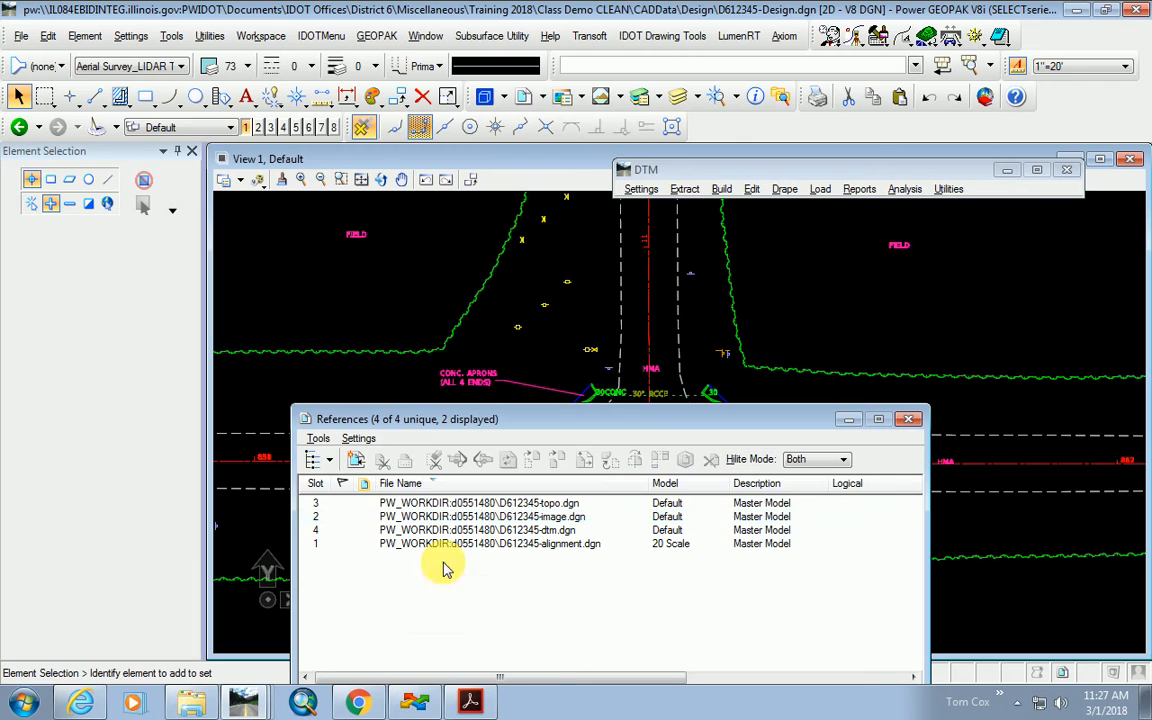
left_click(316, 439)
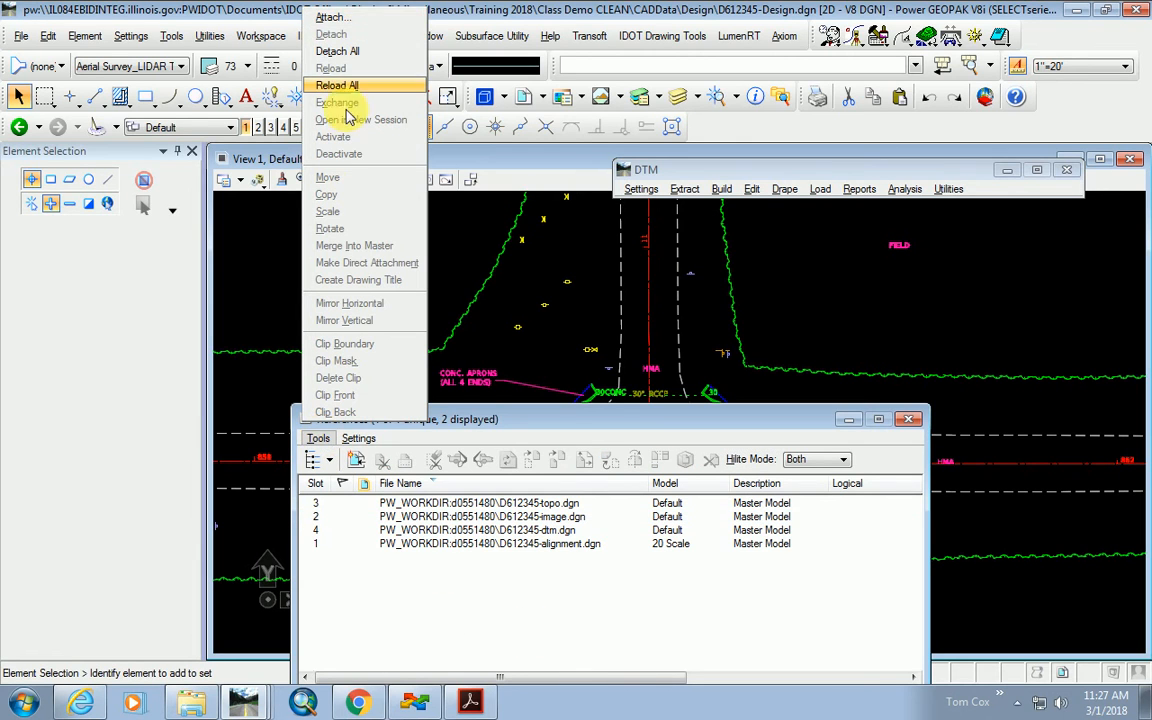
left_click(338, 19)
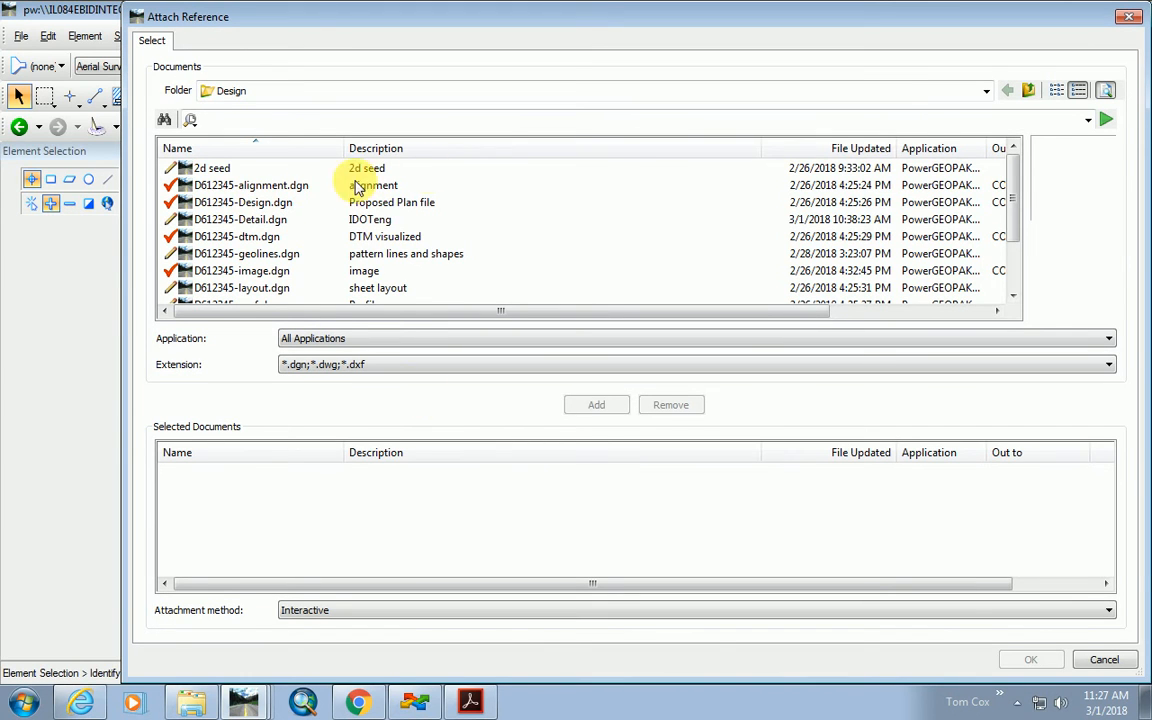
left_click(986, 91)
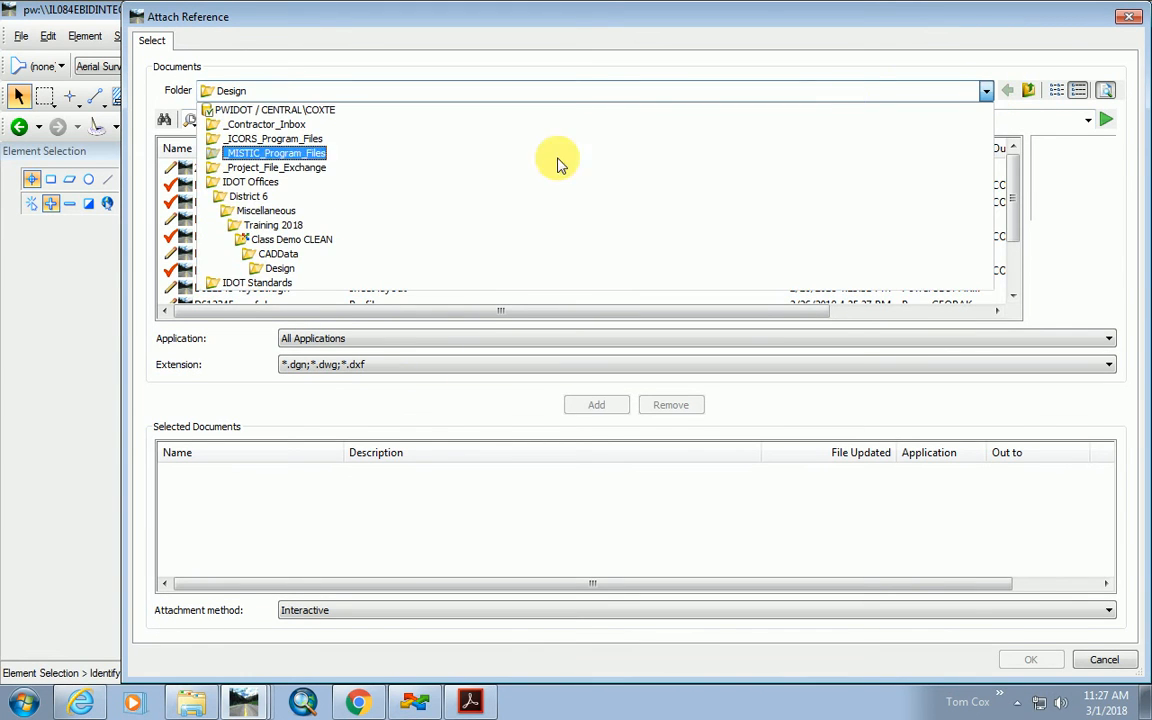
left_click(252, 198)
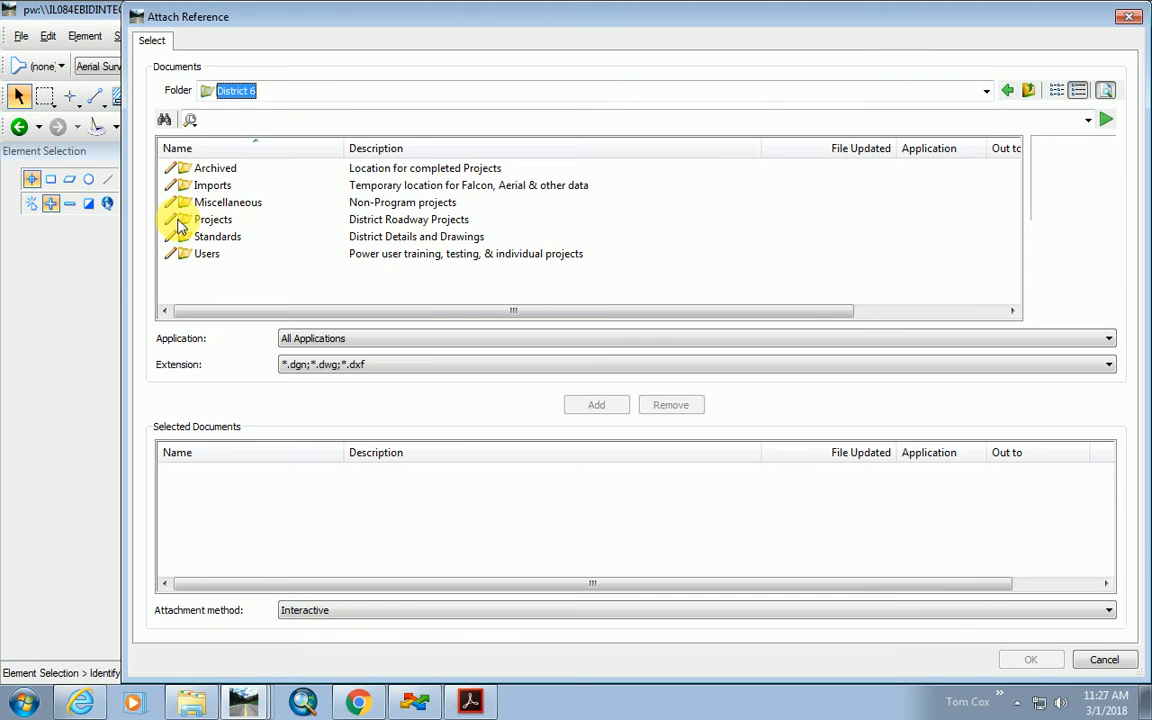
left_click(180, 219)
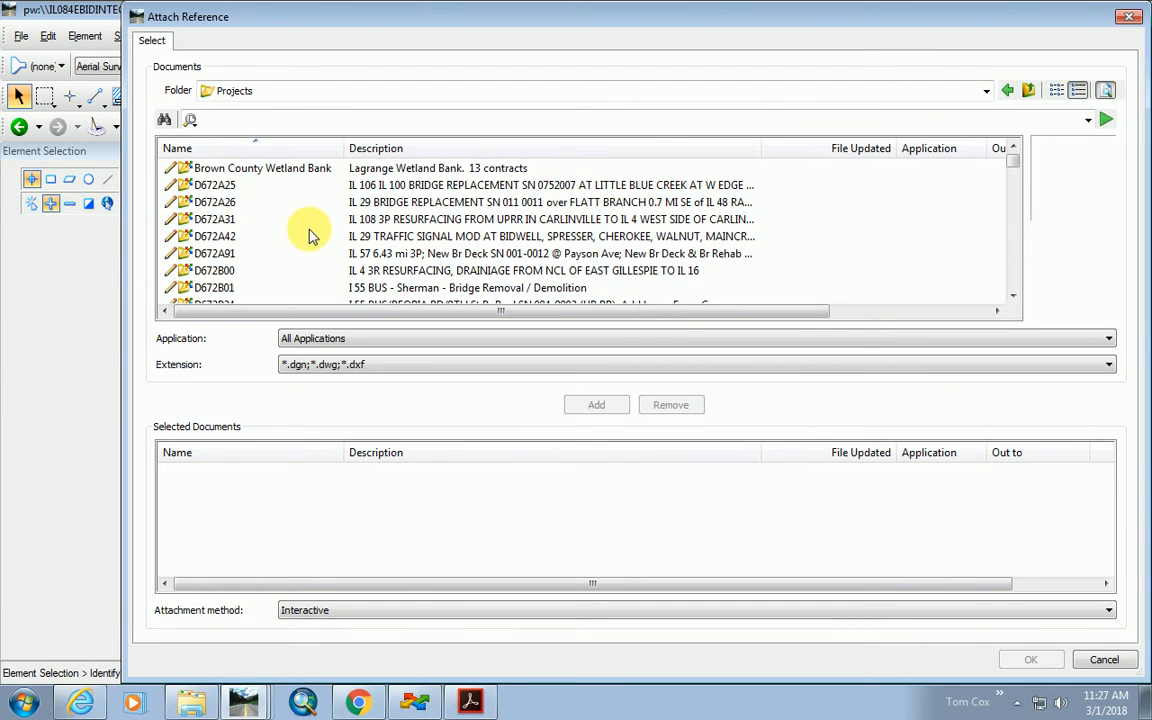
scroll(265, 265, "down", 5)
scroll(265, 270, "down", 8)
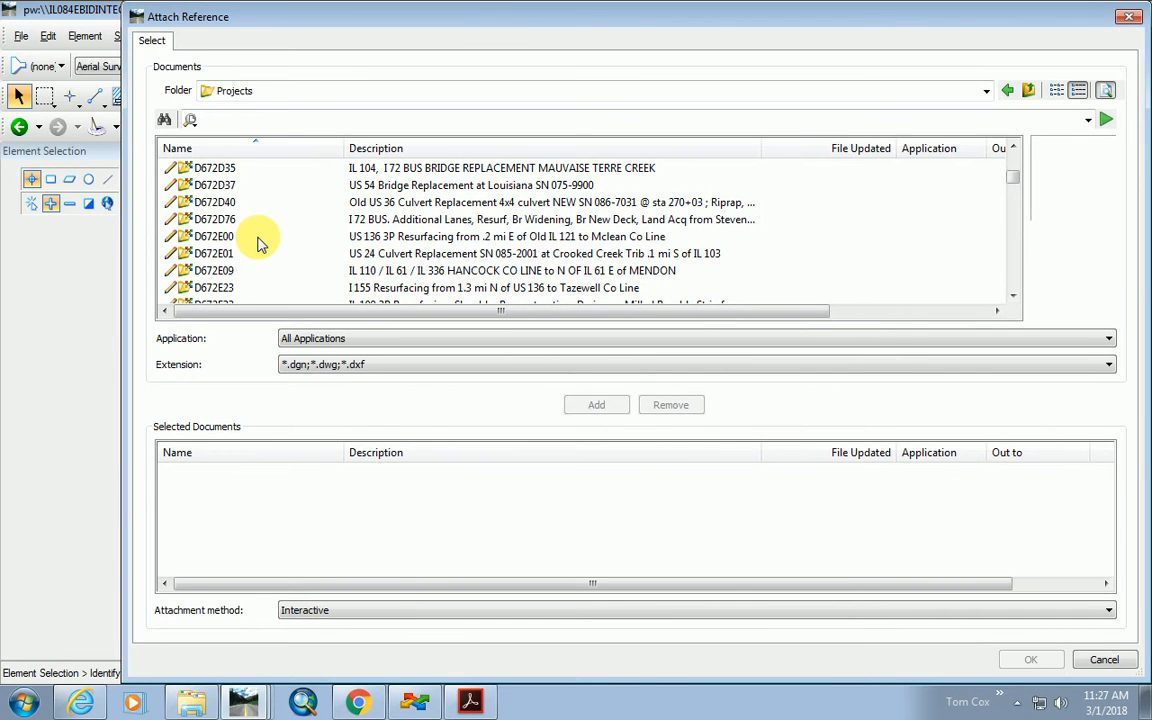
scroll(258, 243, "down", 9)
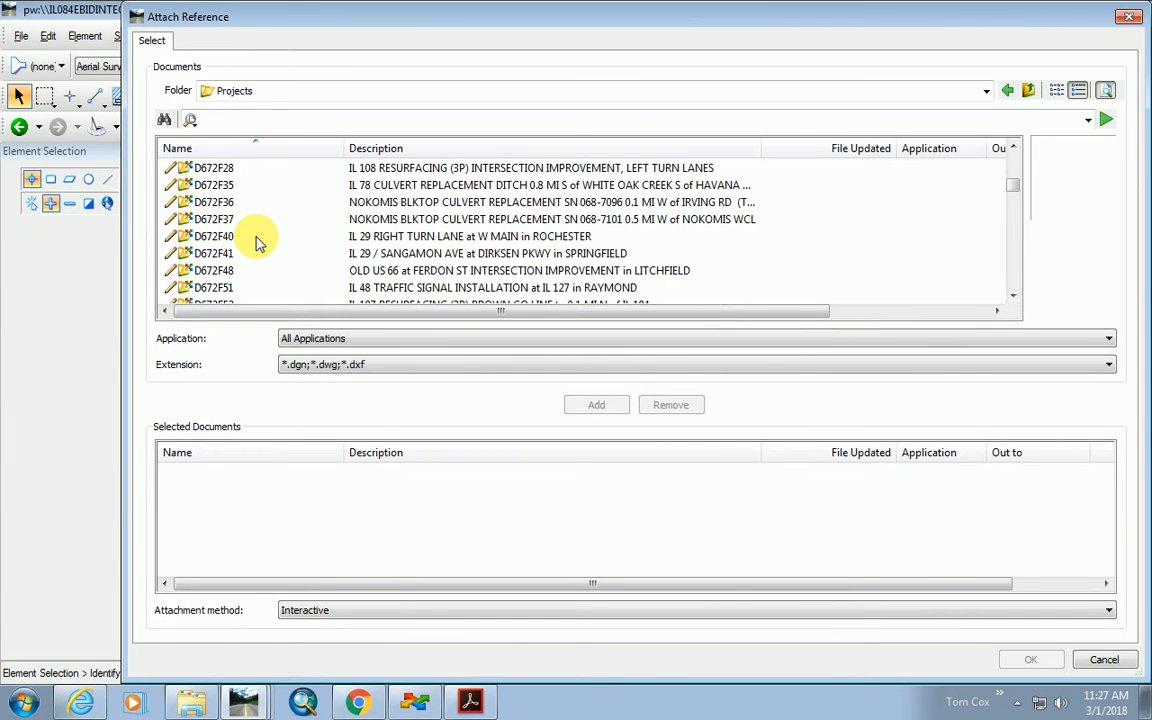
Browse to the CADData Geometrics folder of project D672F77 for the reference attachment.
scroll(255, 245, "down", 1)
double_click(190, 219)
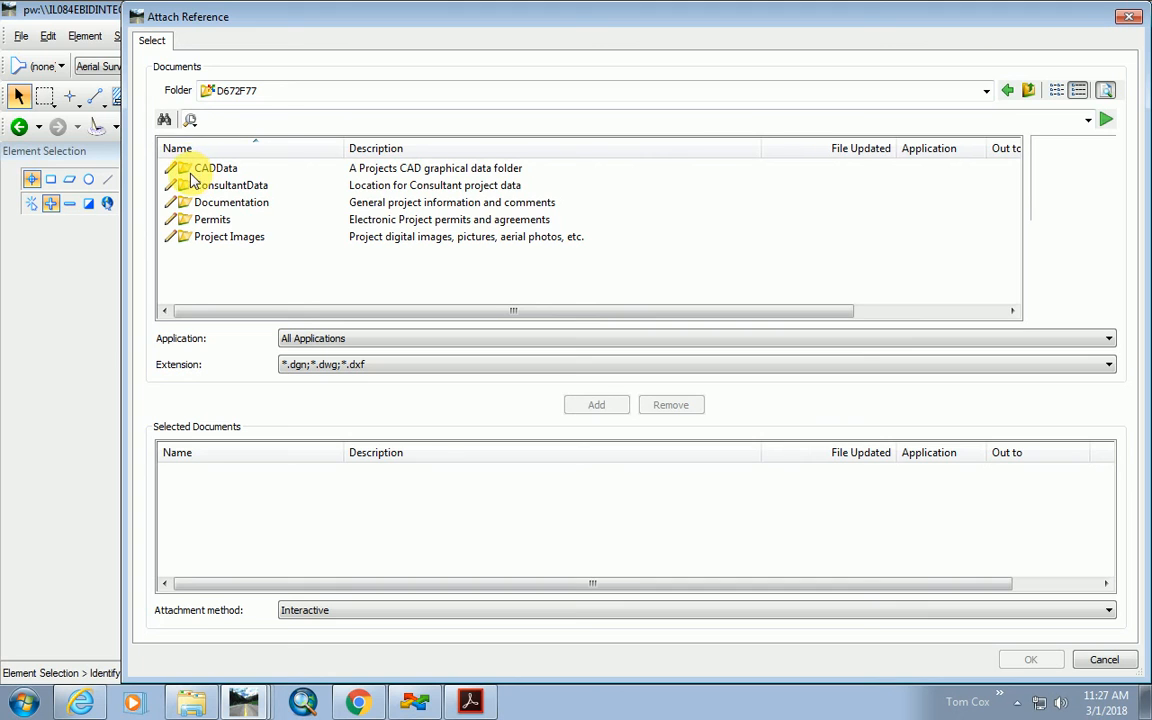
double_click(186, 170)
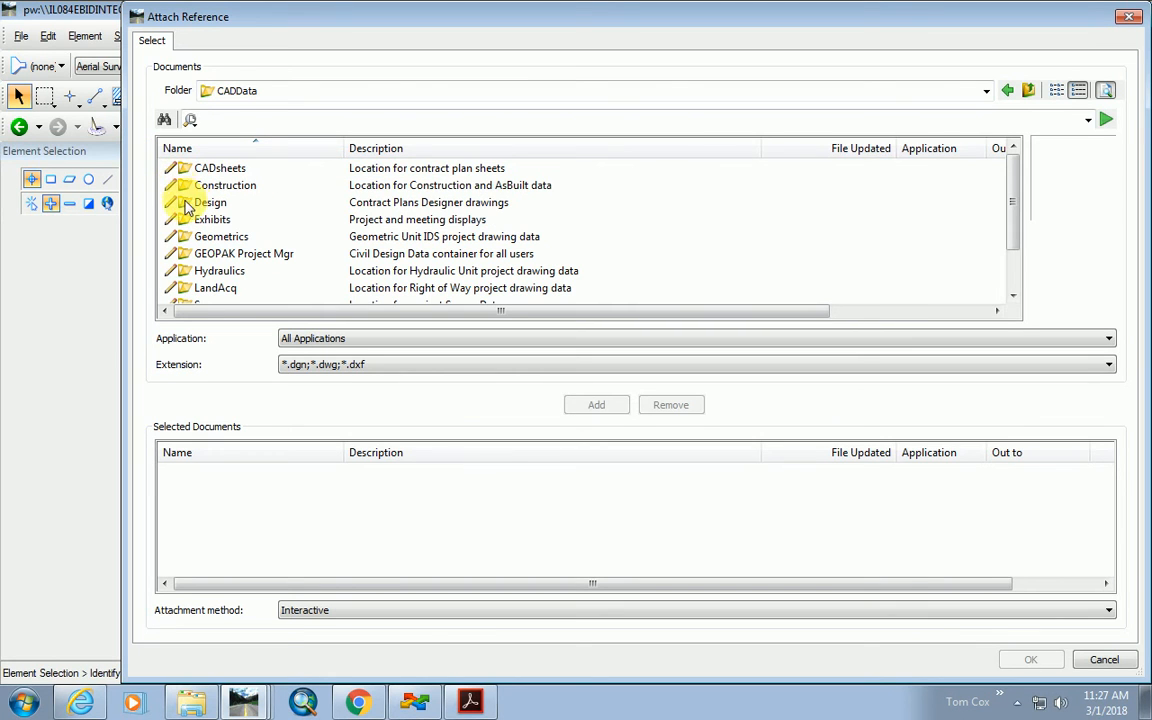
left_click(185, 203)
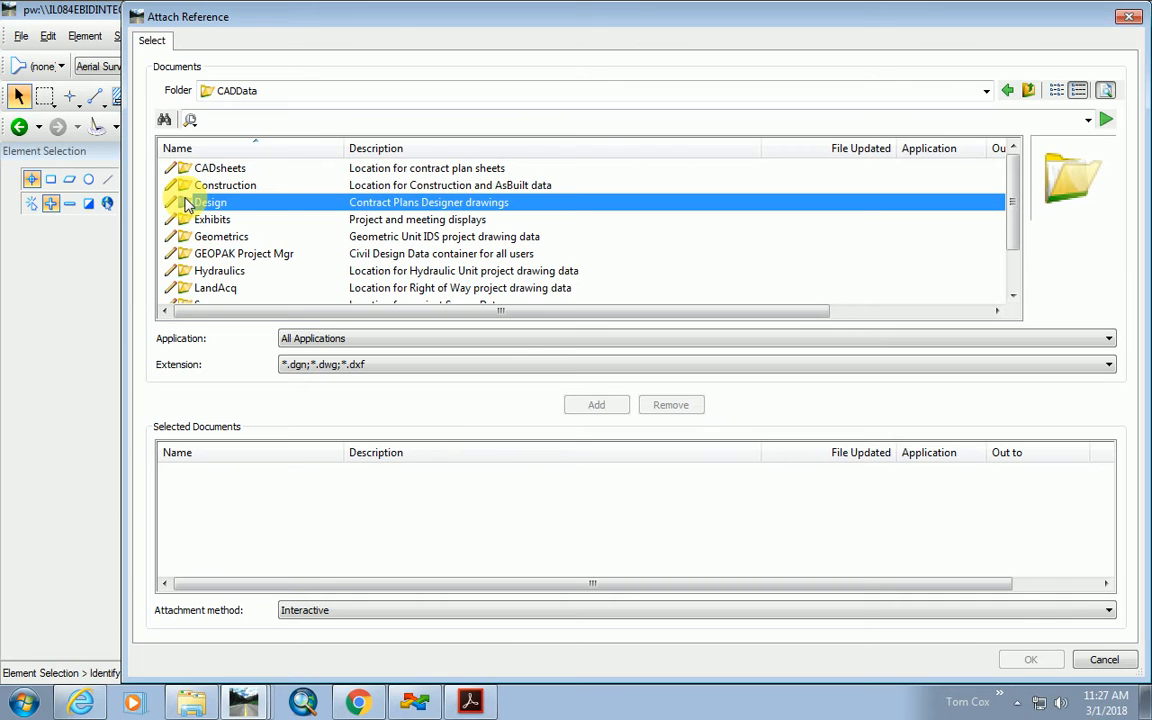
double_click(187, 238)
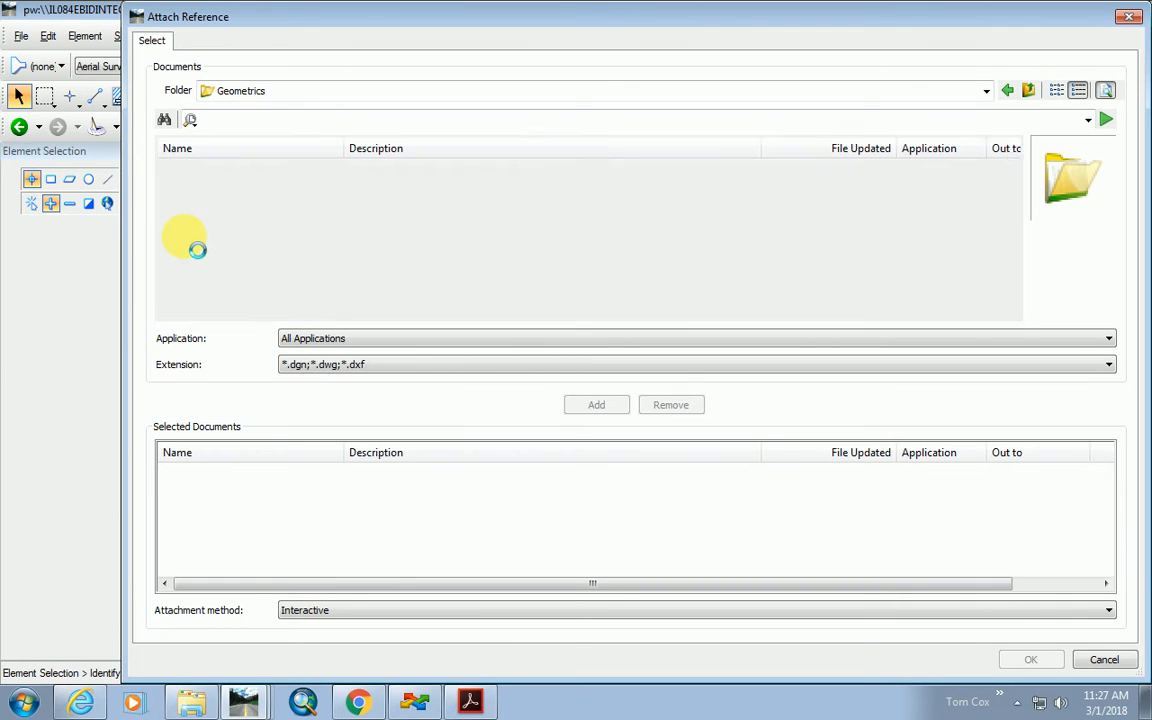
Attach D672F77-Autoturn.dgn interactively as a reference using its Default model at scale 1:1, and clear the References window from the drawing.
left_click(278, 172)
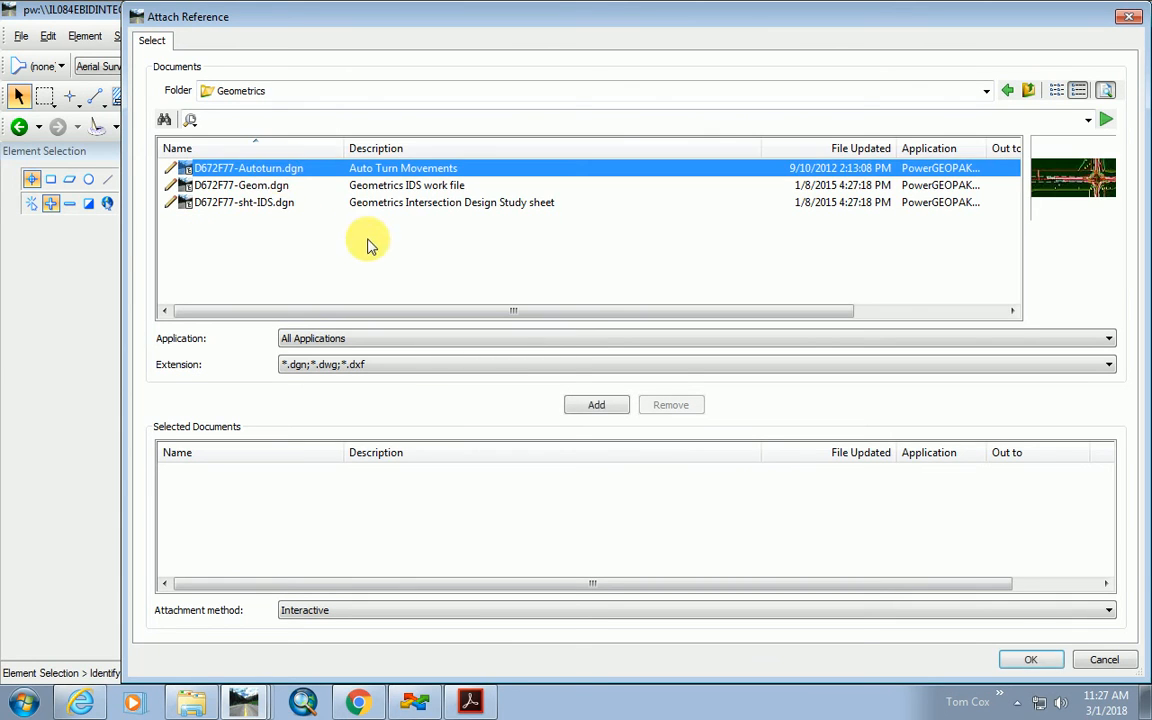
double_click(262, 170)
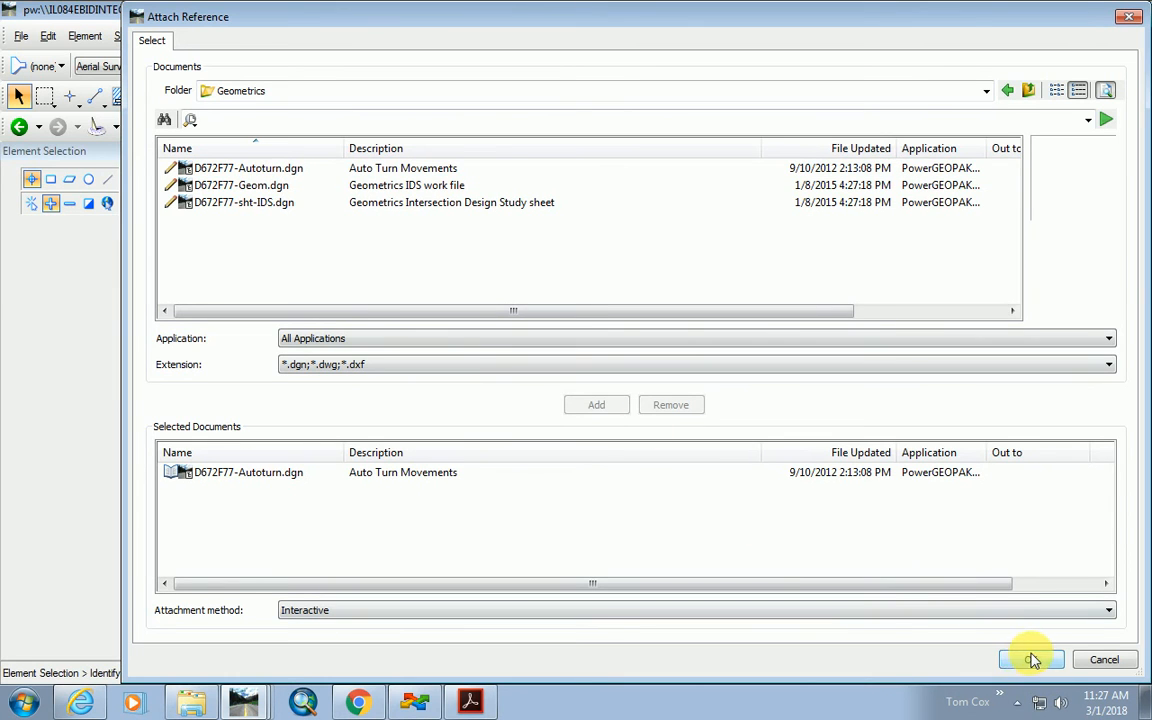
left_click(1032, 660)
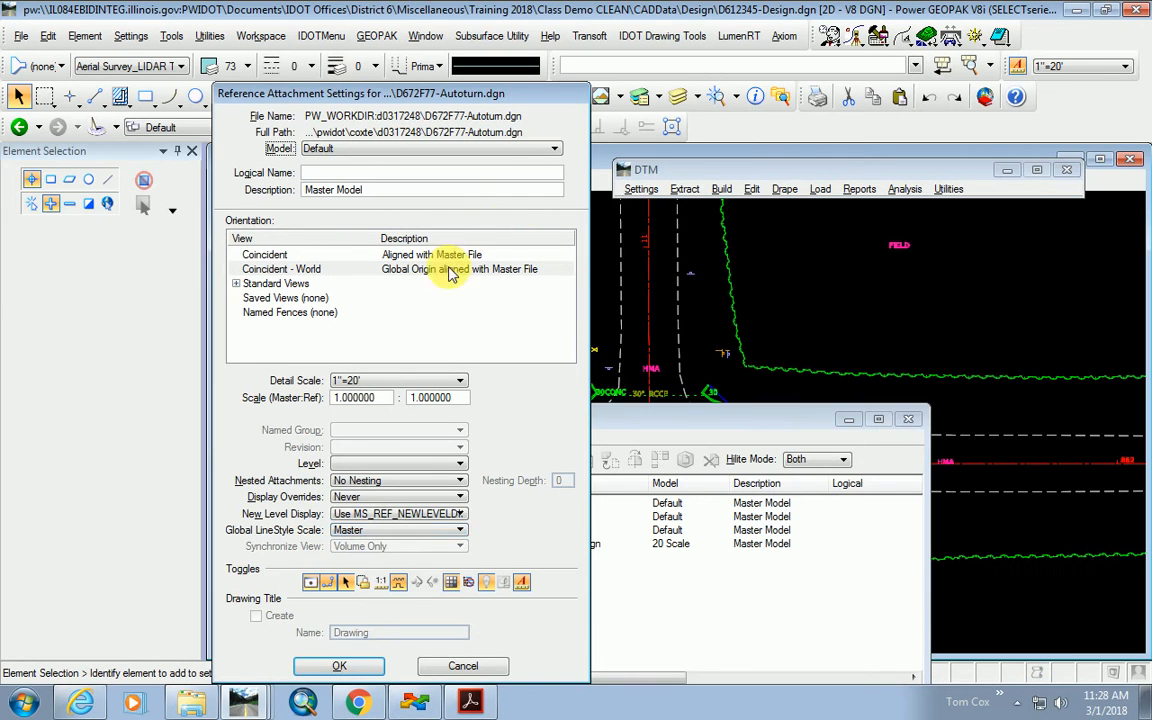
left_click(368, 665)
left_click_drag(727, 423, 946, 641)
left_click_drag(599, 318, 486, 222)
left_click(428, 428)
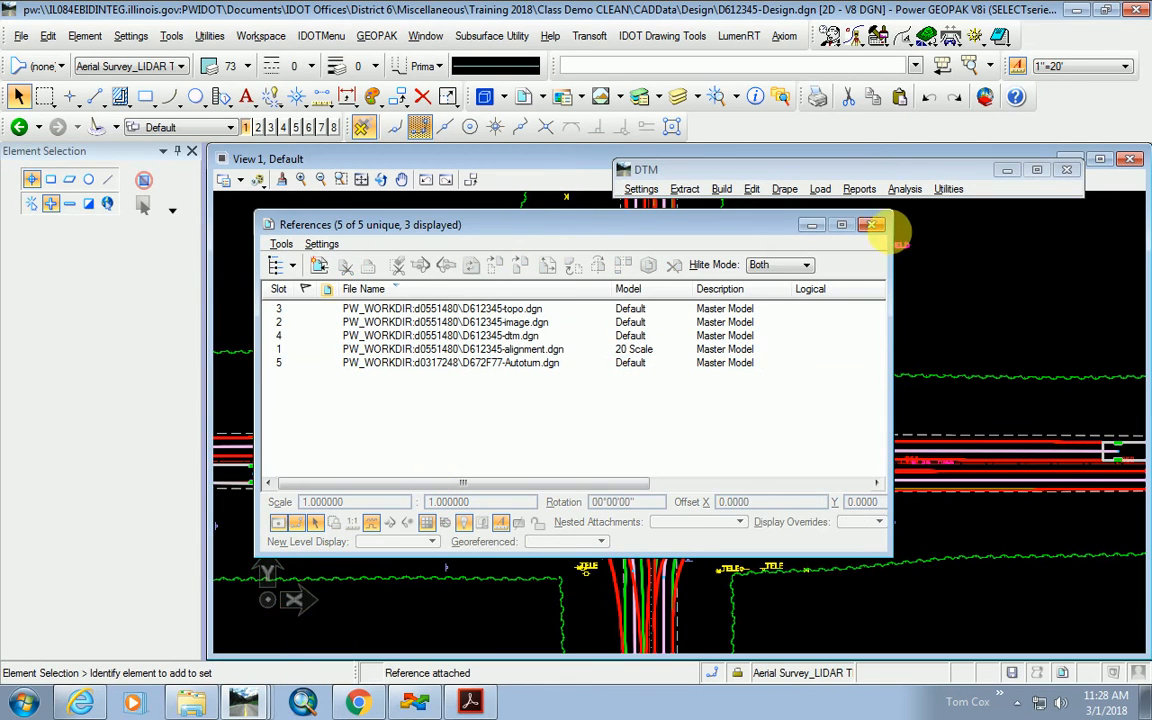
left_click(812, 226)
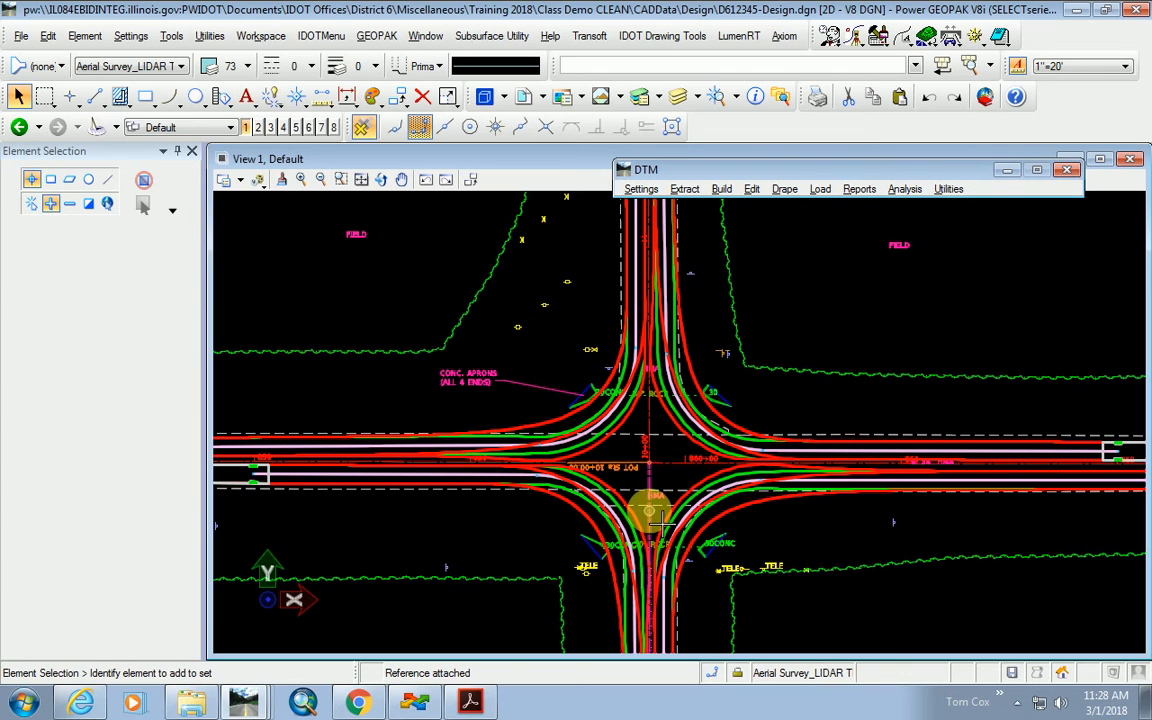
Examine the AutoTurn vehicle paths at the intersection's four corners against the existing pavement edges and concrete aprons.
scroll(645, 560, "up", 2)
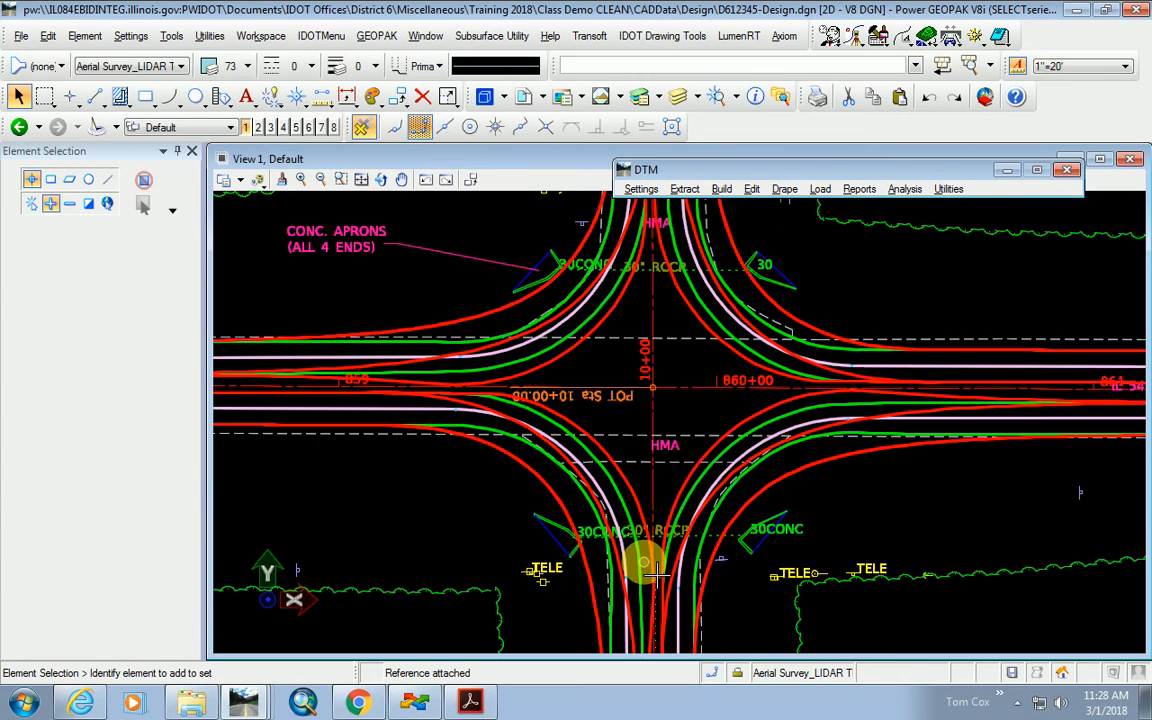
scroll(745, 515, "down", 2)
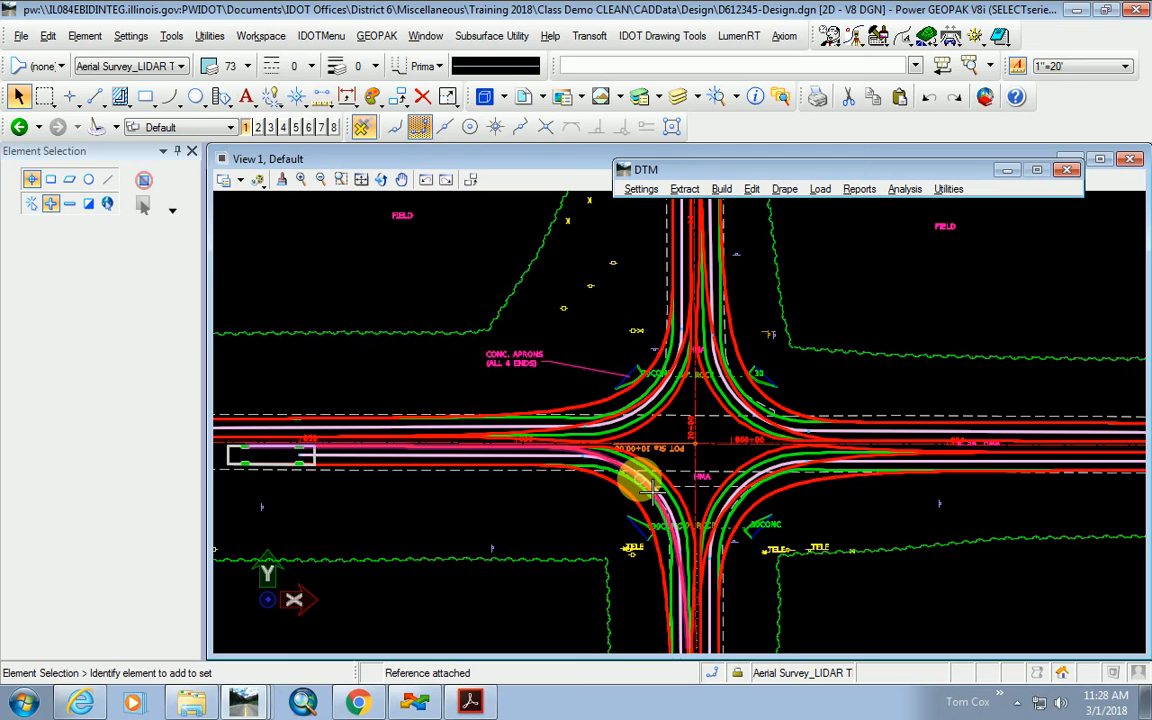
scroll(678, 527, "up", 2)
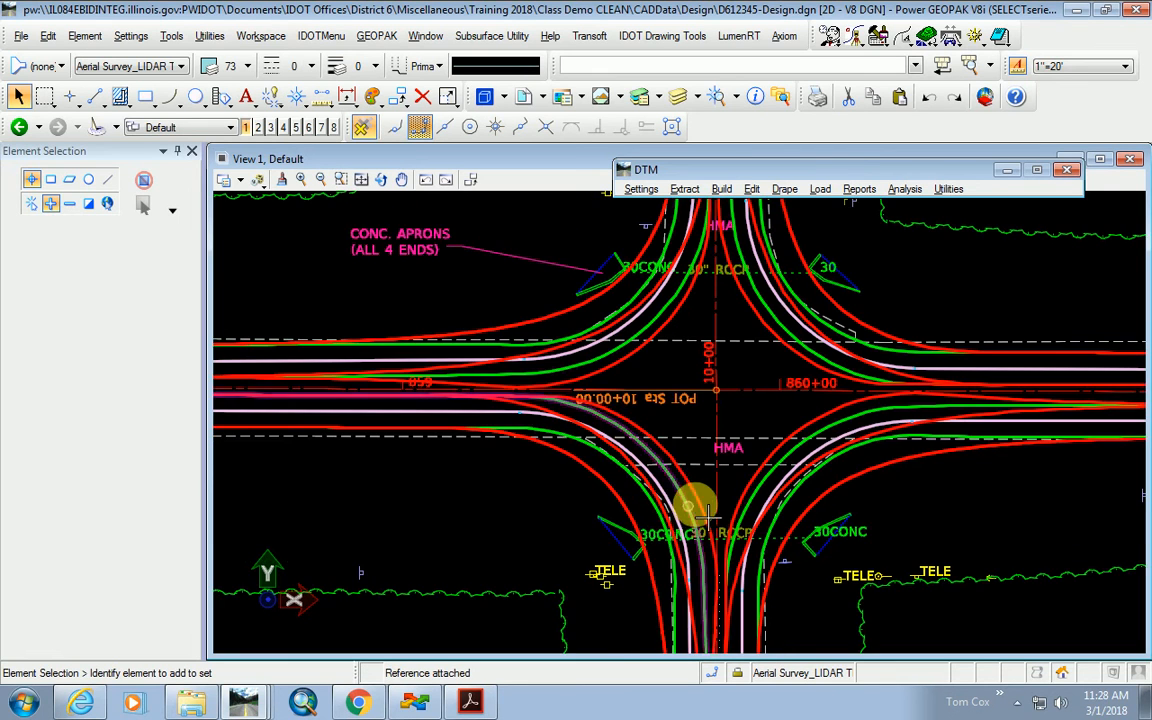
scroll(700, 512, "down", 2)
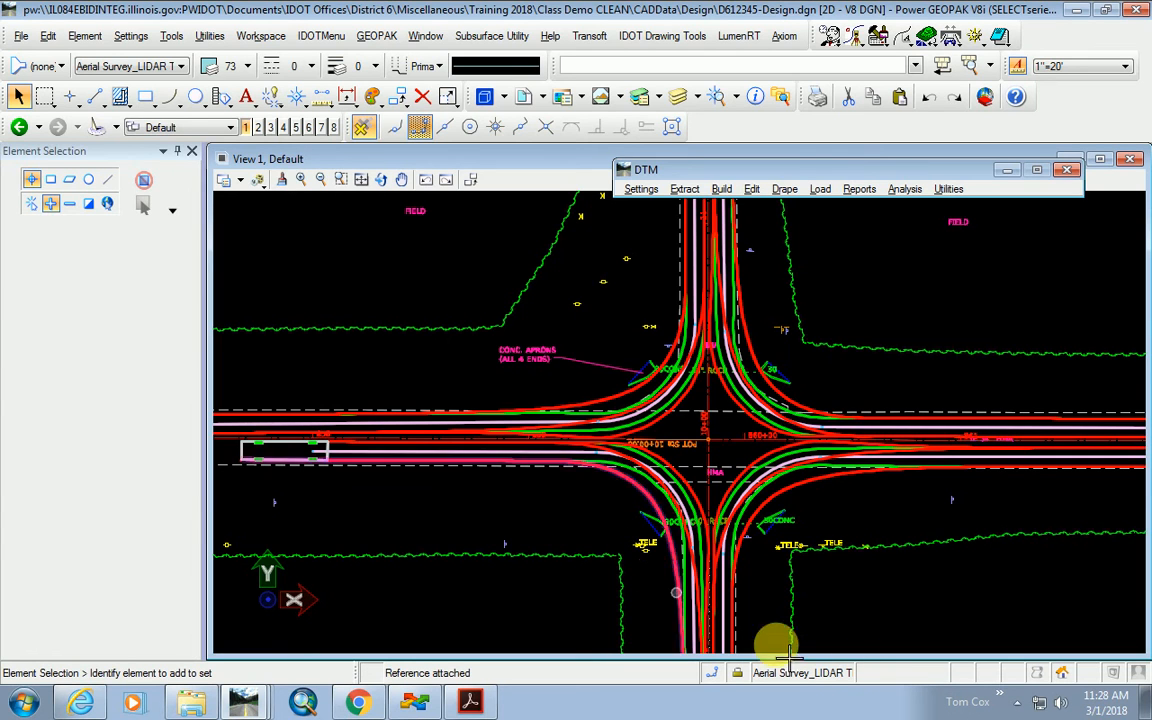
scroll(689, 527, "down", 2)
scroll(706, 590, "up", 2)
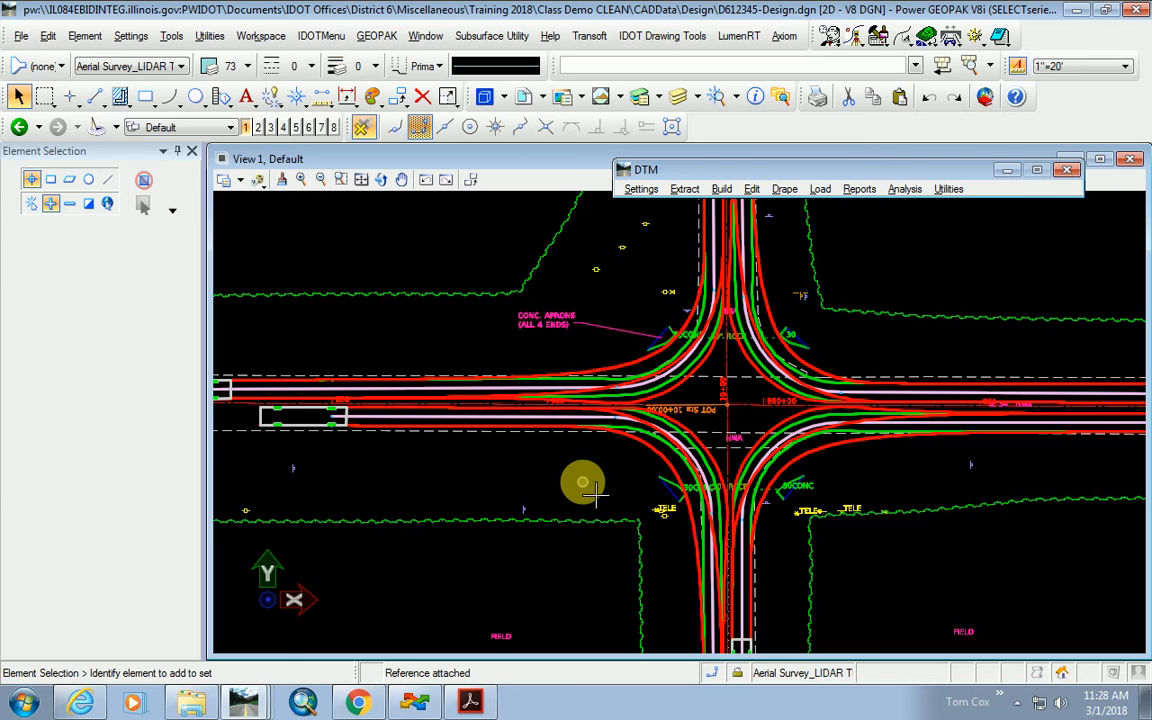
scroll(596, 496, "down", 2)
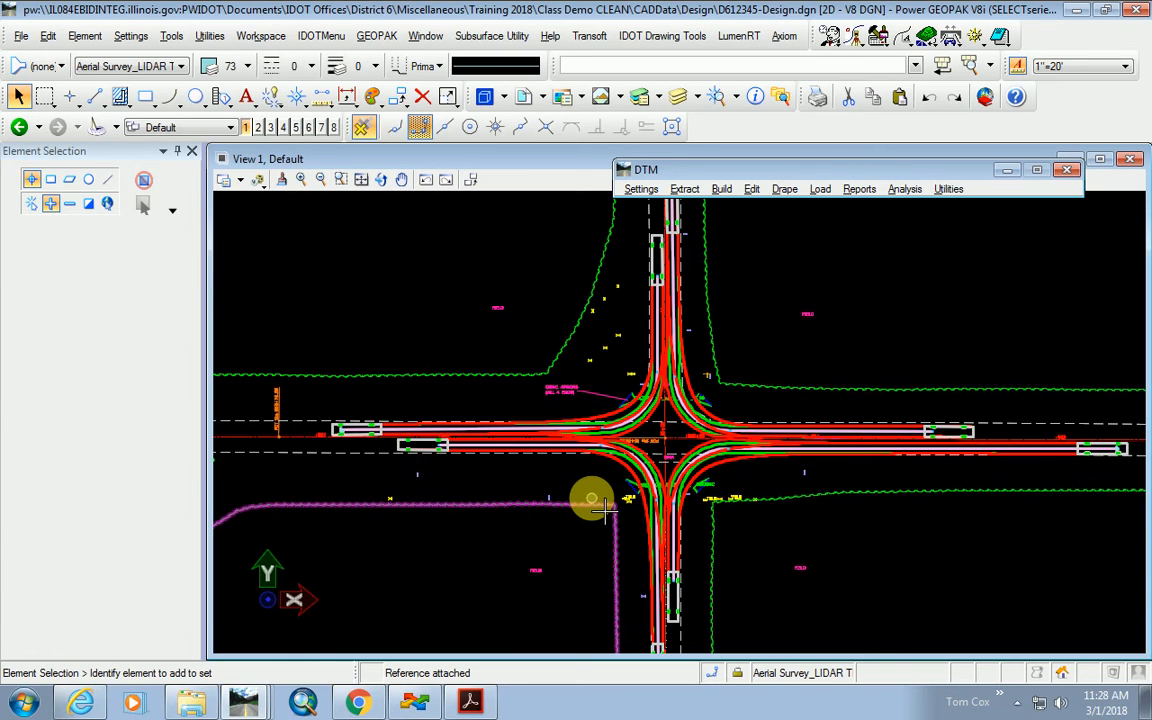
scroll(695, 500, "up", 2)
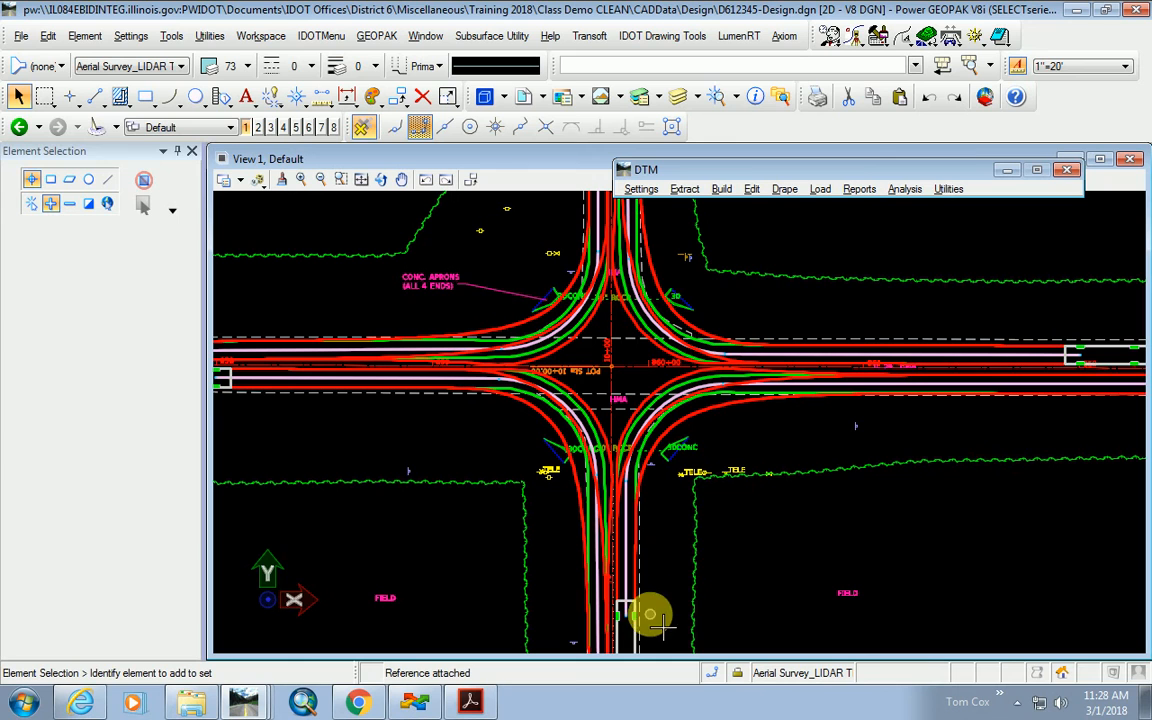
scroll(673, 411, "up", 2)
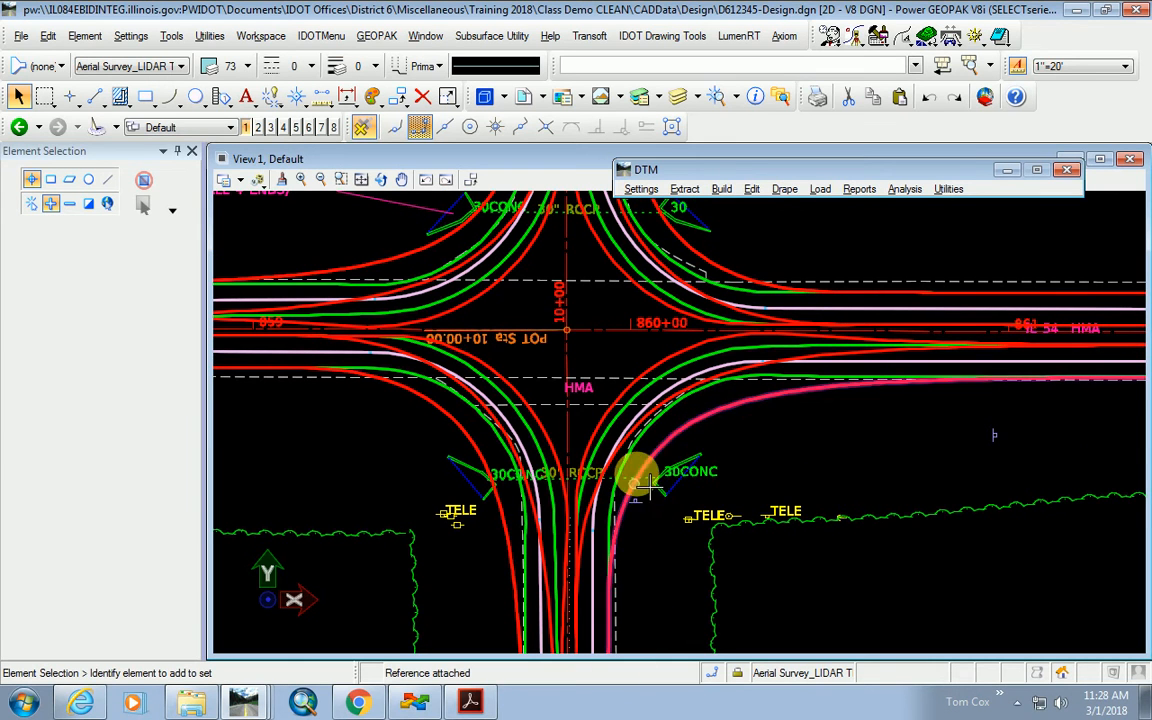
scroll(645, 414, "down", 2)
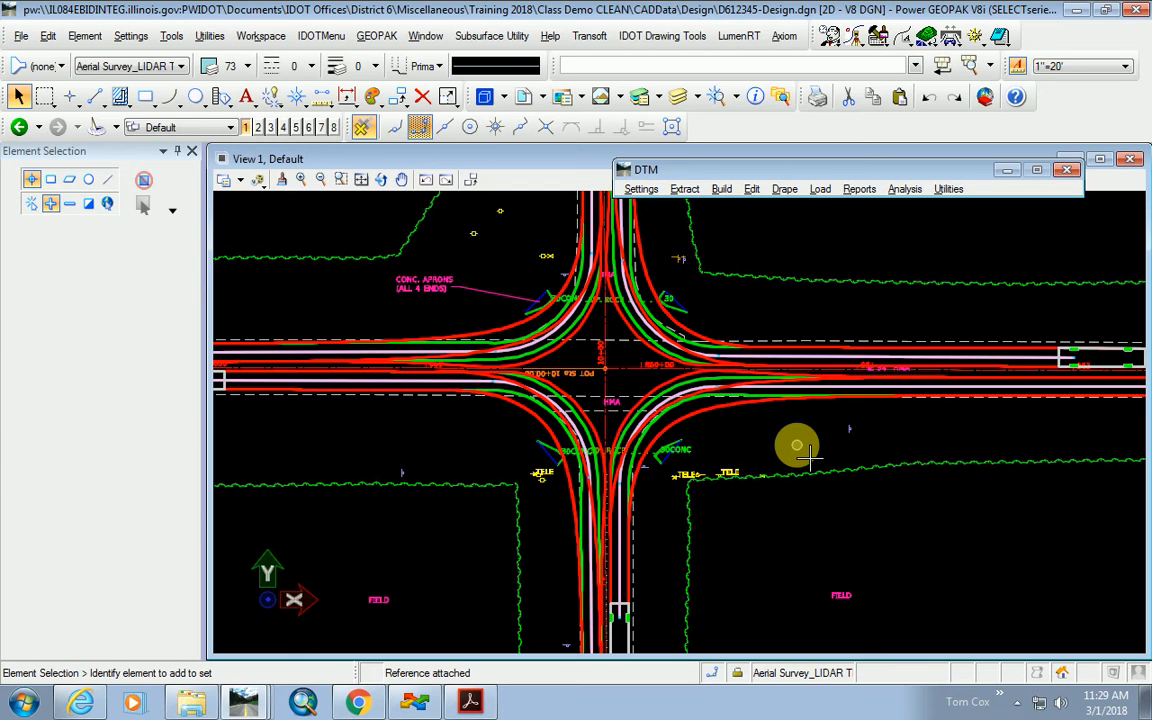
scroll(723, 399, "up", 4)
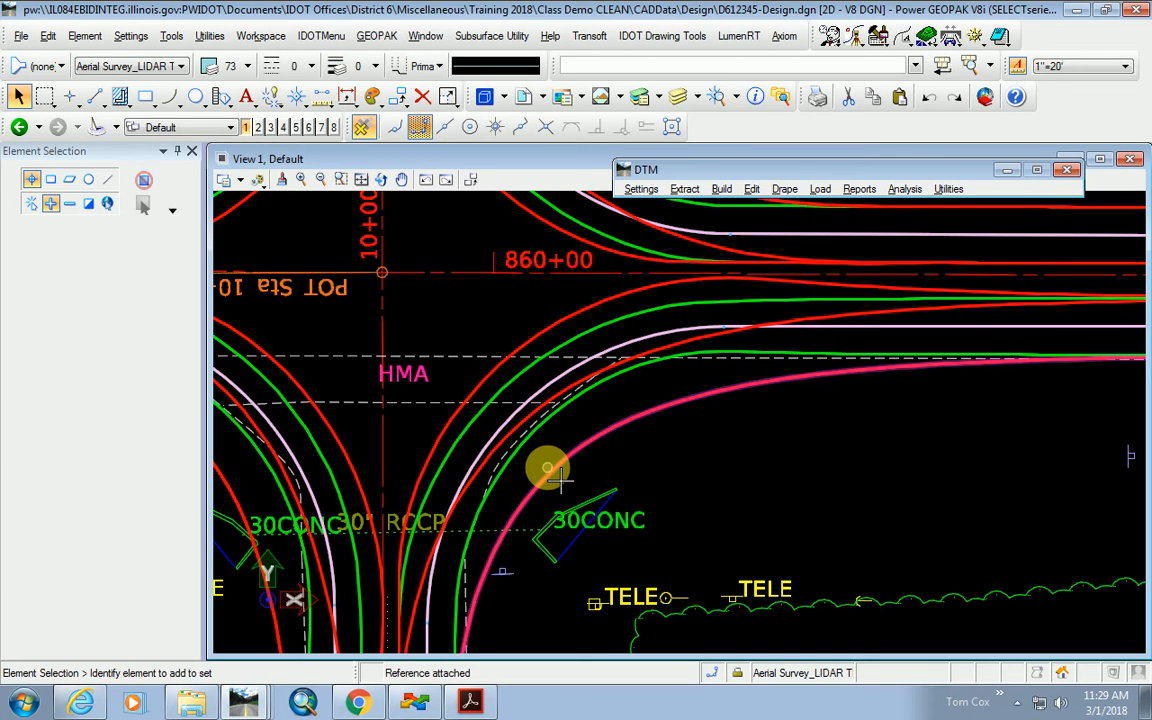
scroll(559, 478, "down", 3)
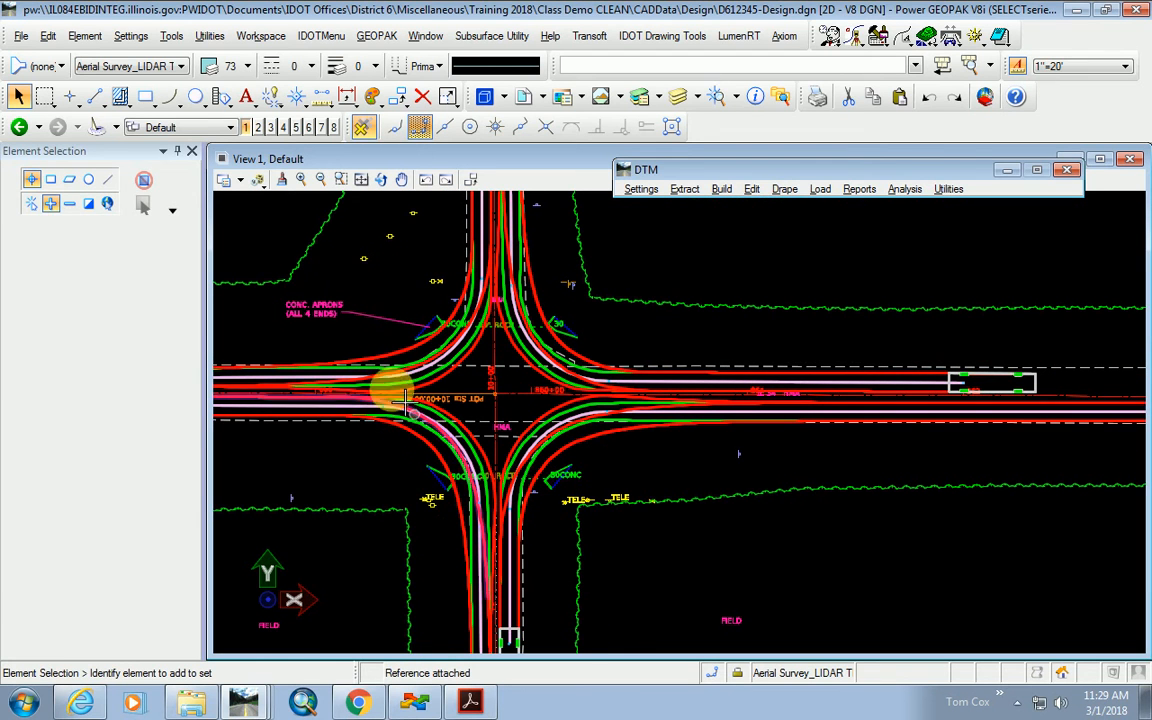
scroll(566, 476, "up", 2)
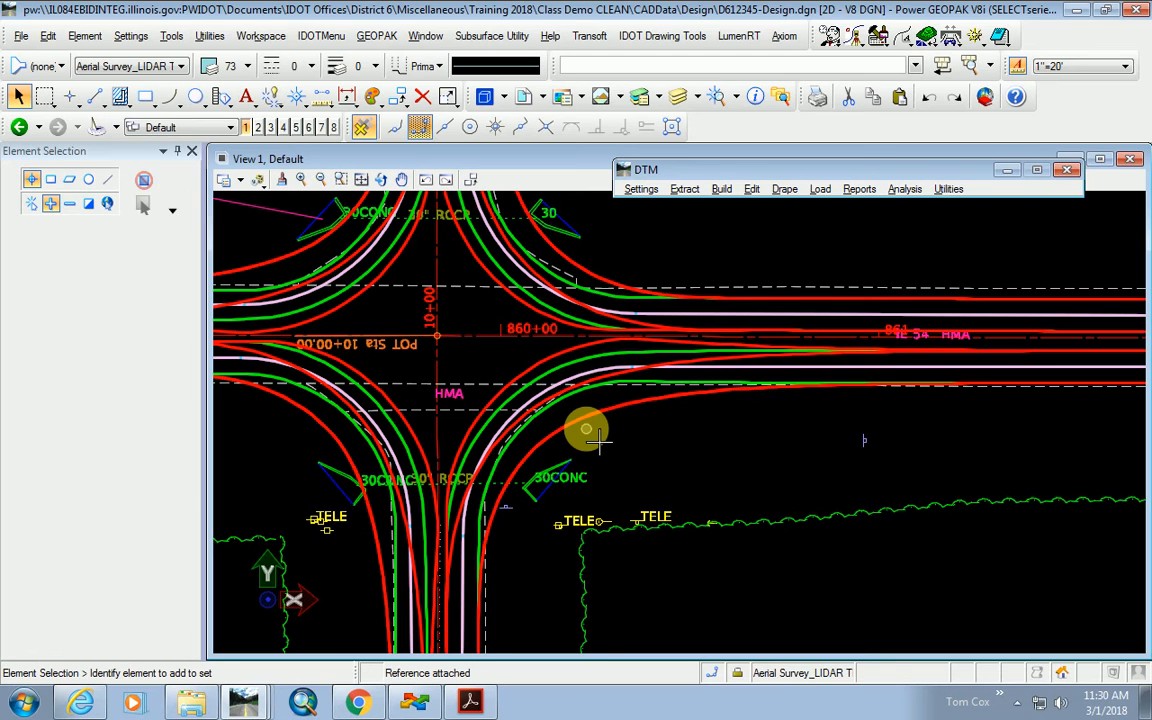
scroll(781, 456, "down", 2)
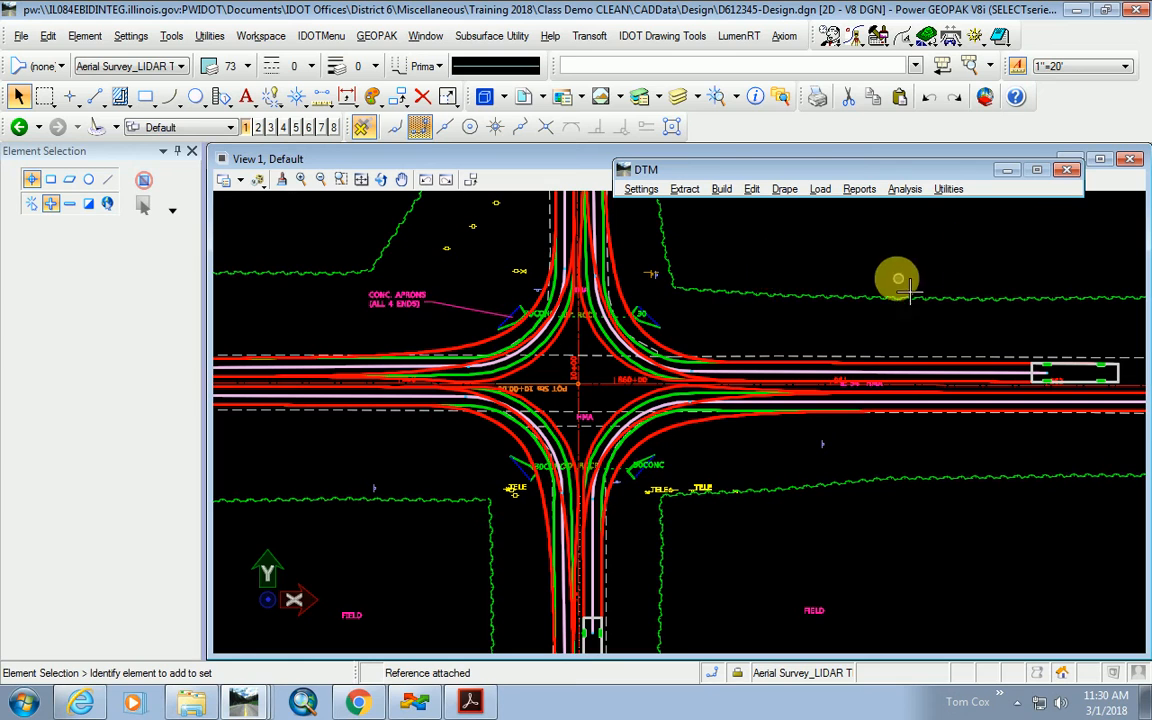
Turn off the display of the D672F77-Autoturn.dgn reference.
left_click(524, 97)
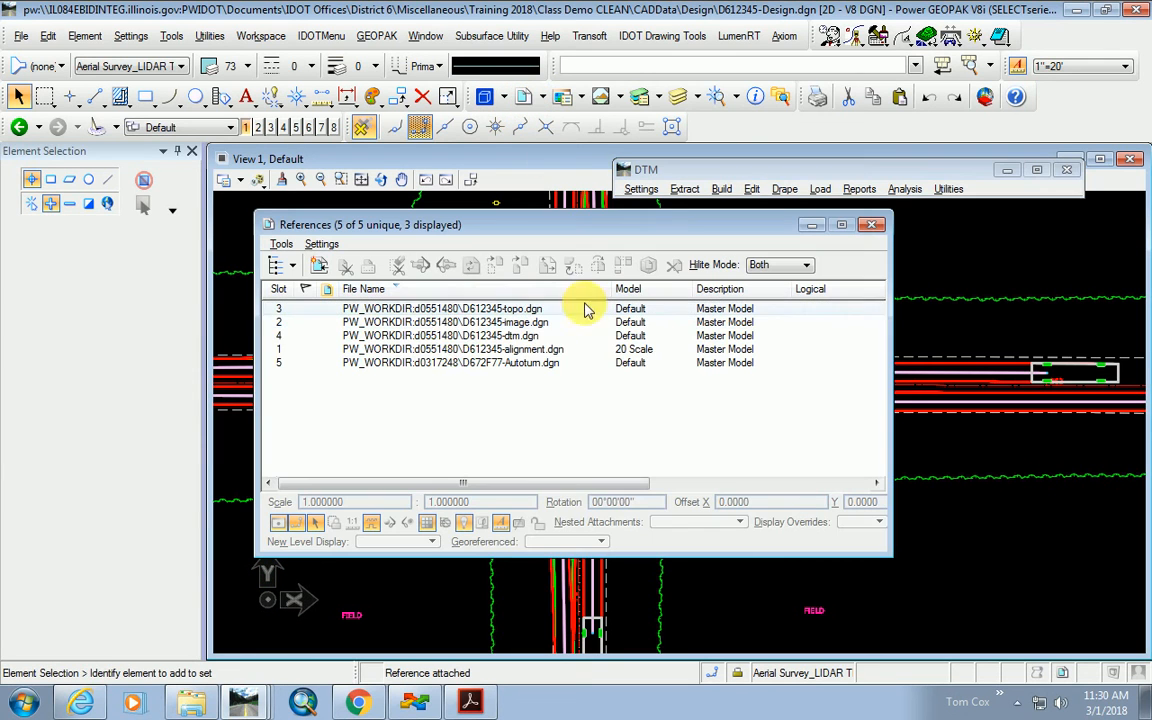
left_click(542, 366)
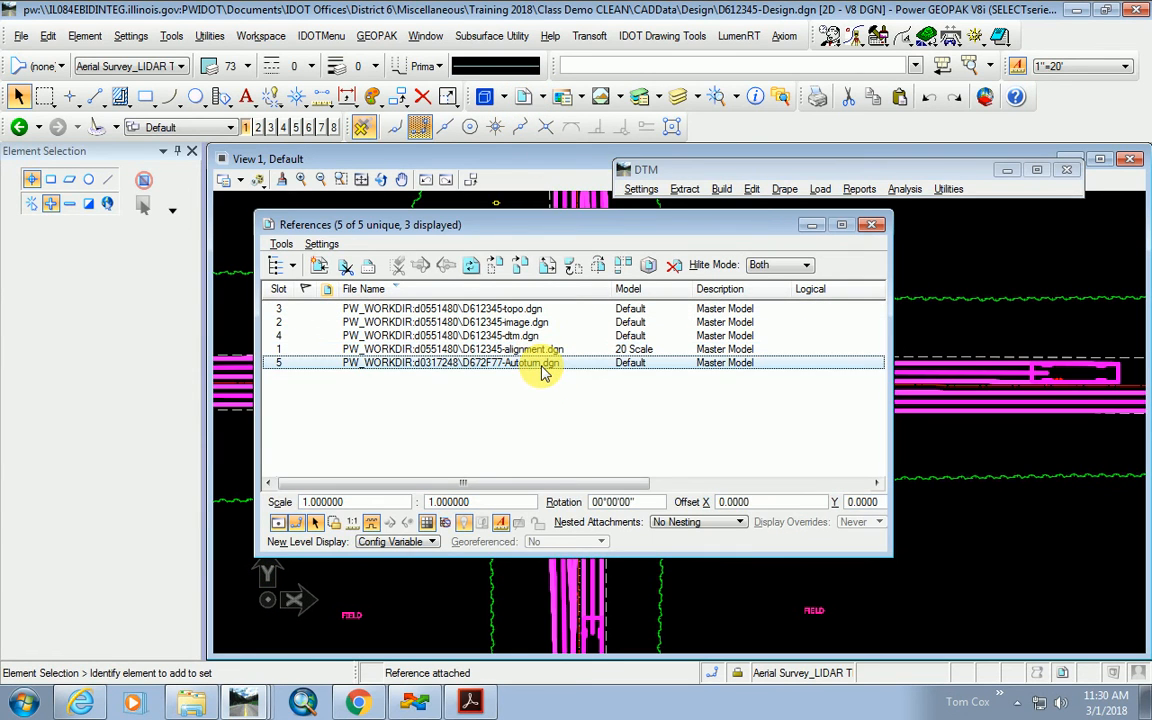
left_click(278, 524)
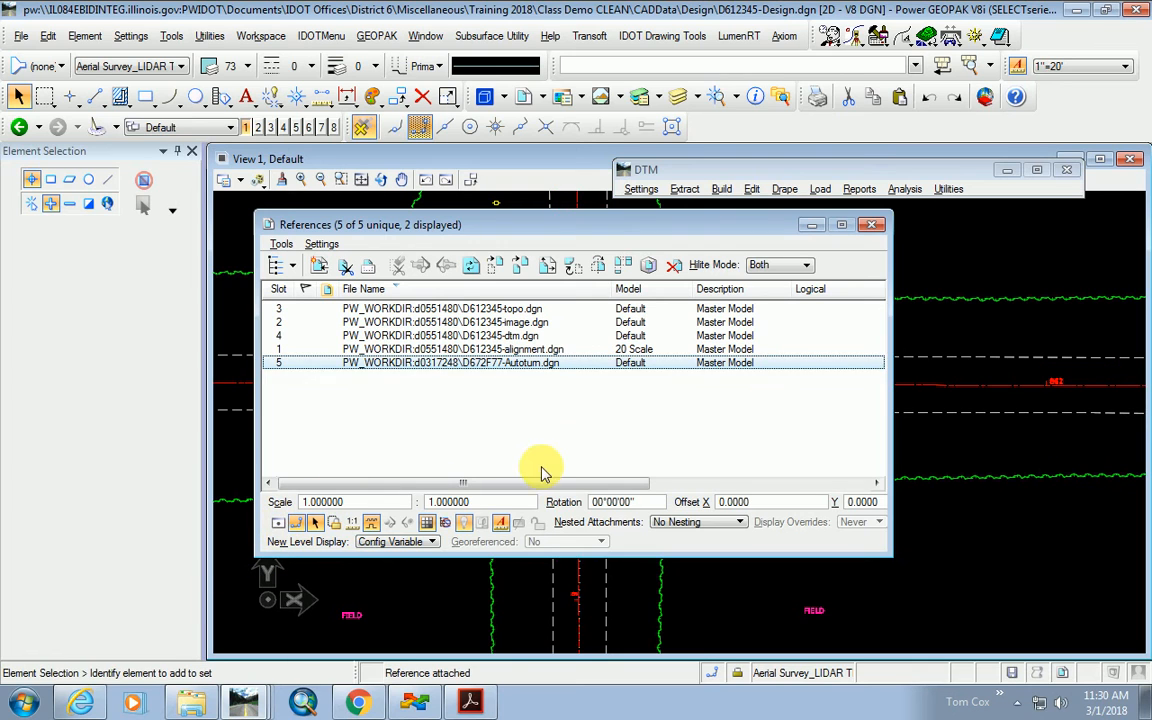
left_click(535, 432)
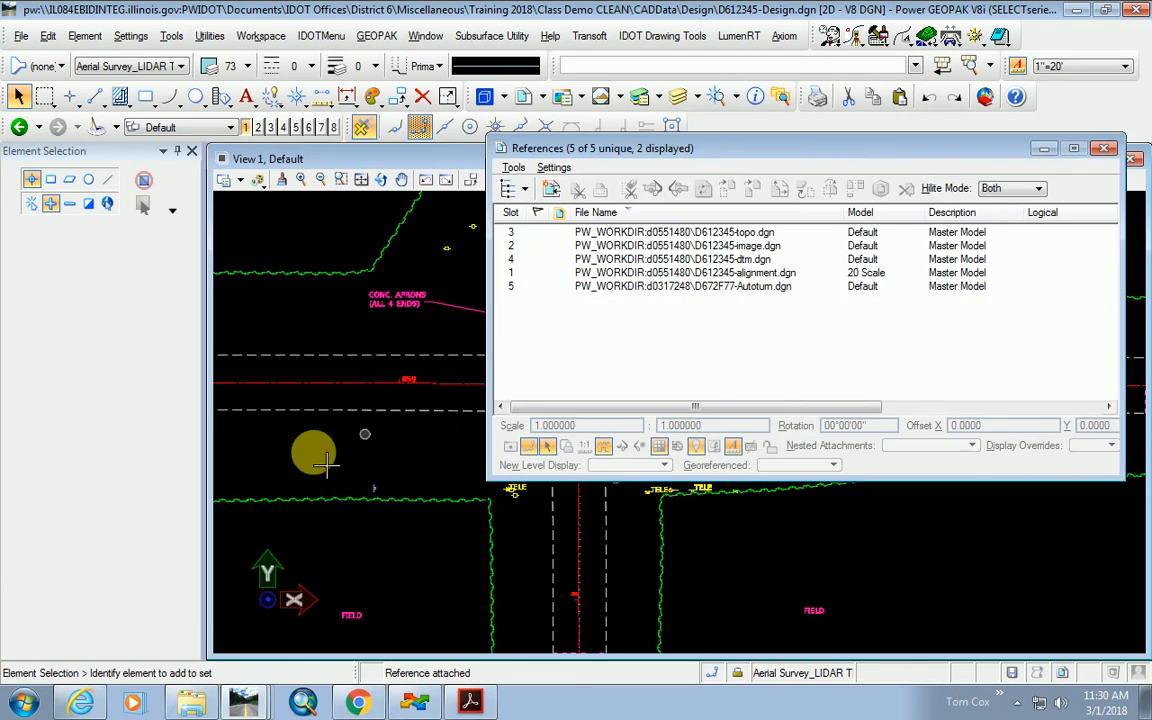
scroll(290, 480, "down", 3)
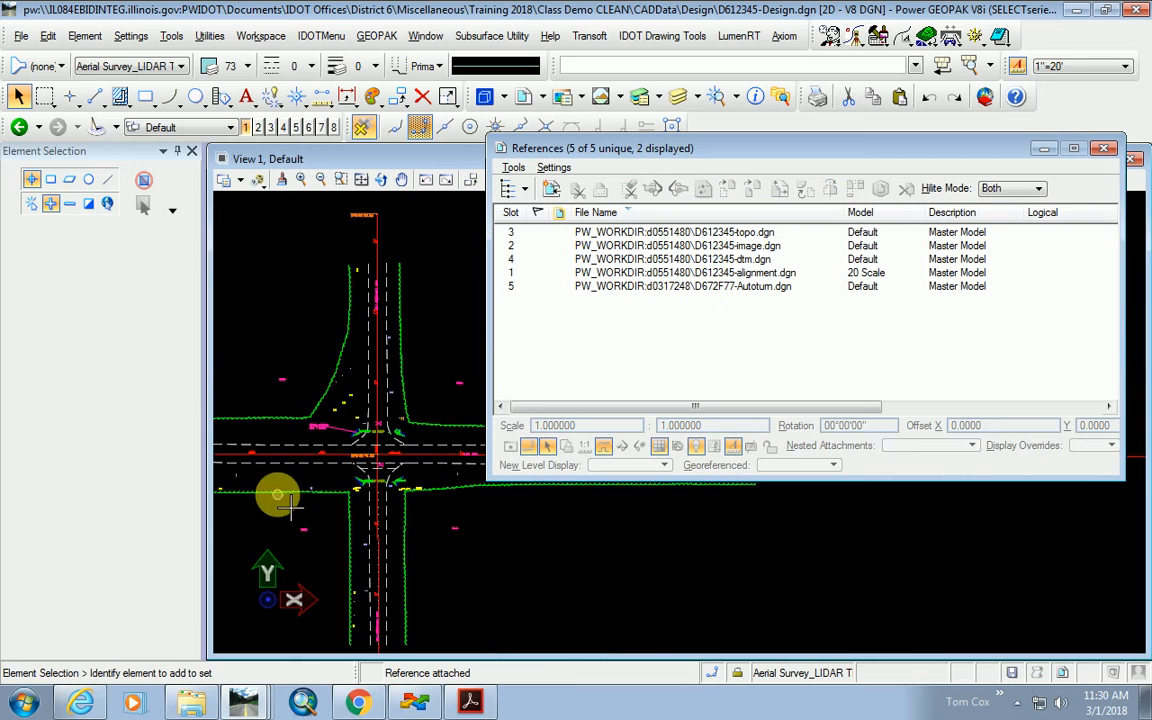
Start attaching another reference and browse from District 6 through Miscellaneous and Training 2018 to the first project's CADData Geometrics folder.
left_click(513, 167)
left_click(538, 188)
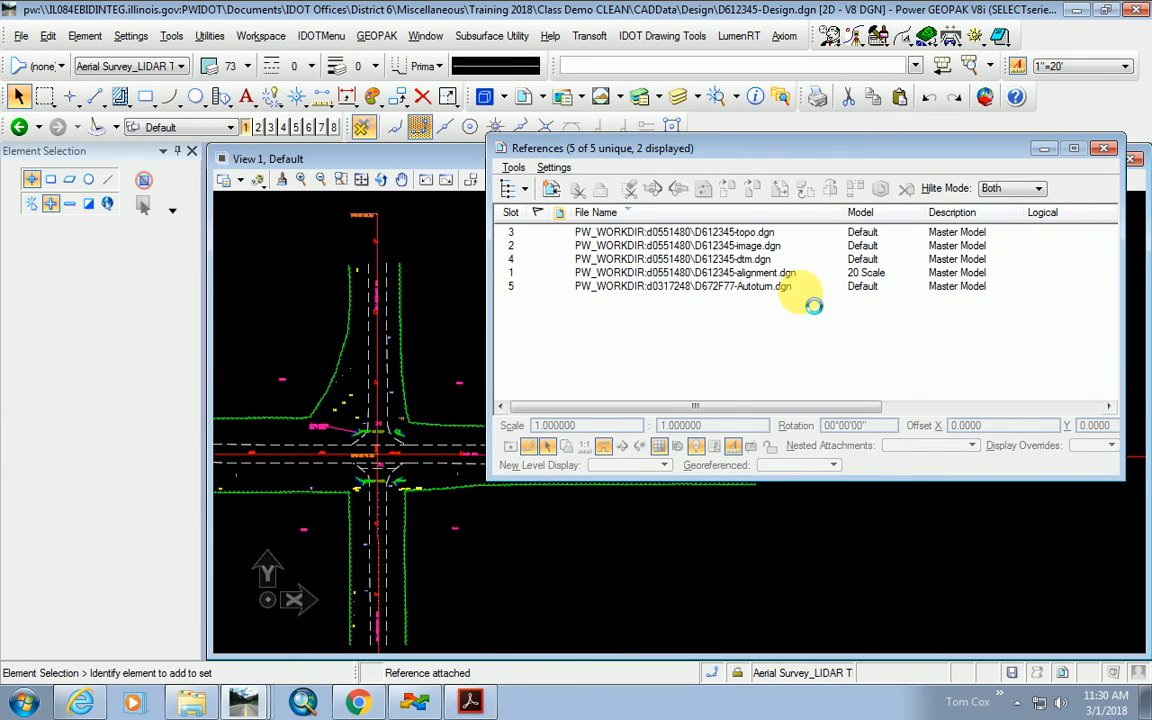
left_click(986, 91)
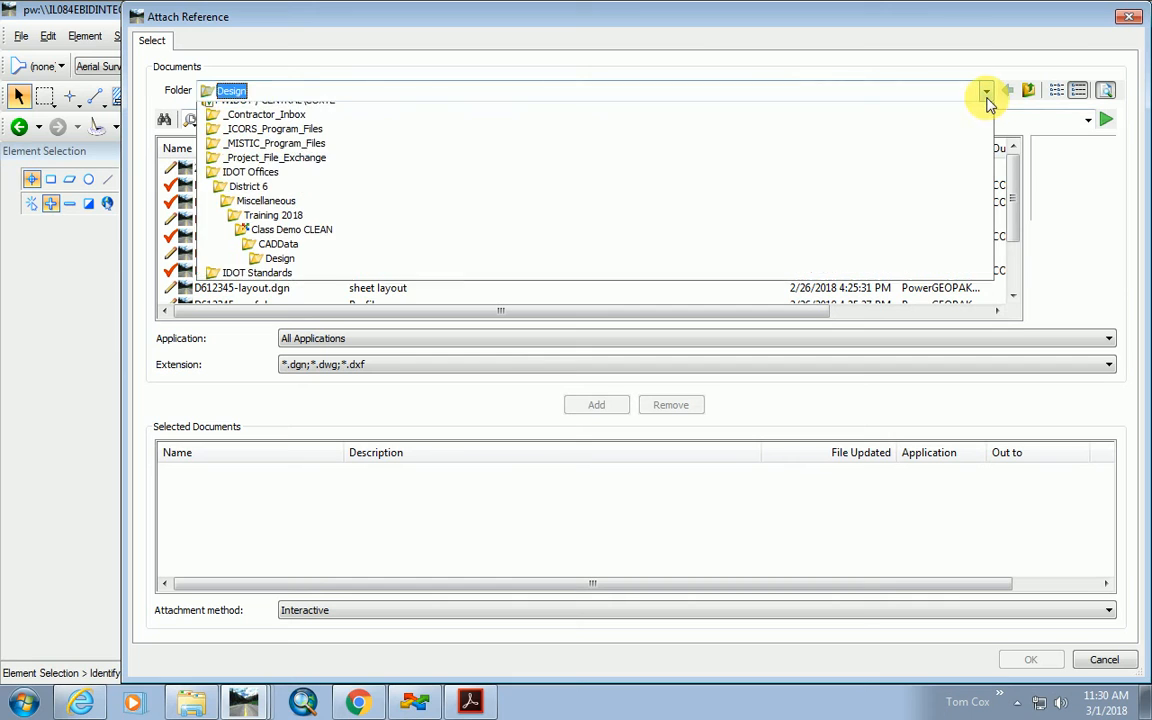
left_click(250, 197)
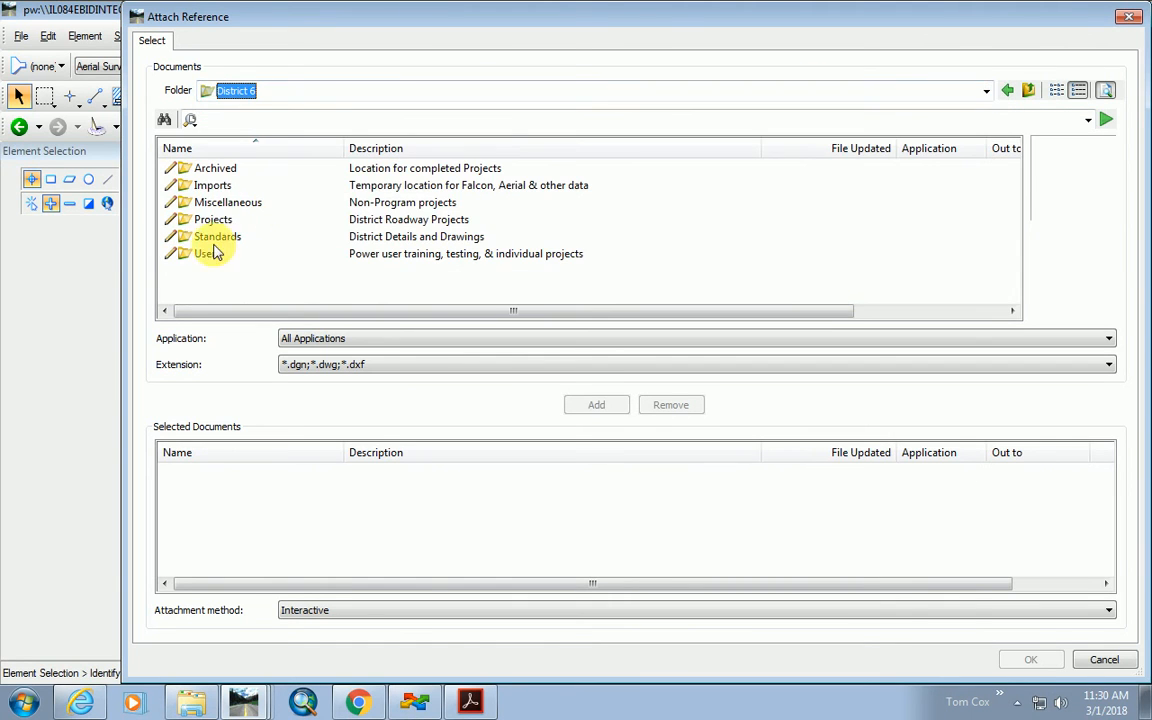
double_click(190, 201)
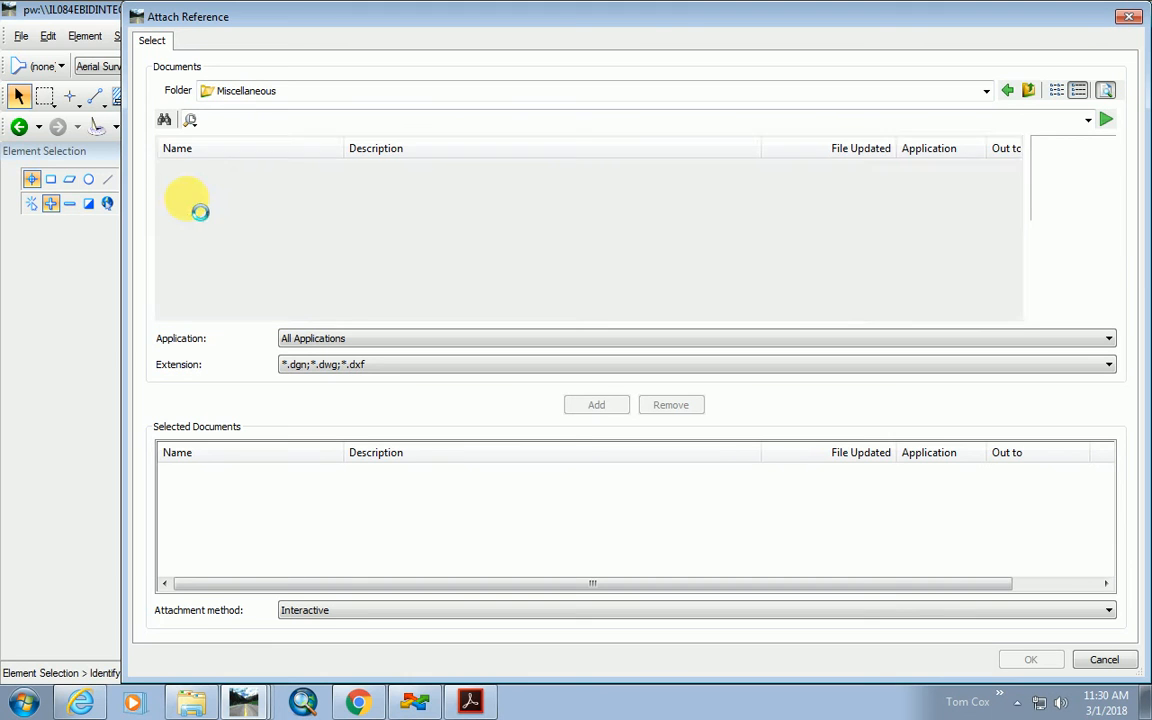
scroll(268, 232, "down", 12)
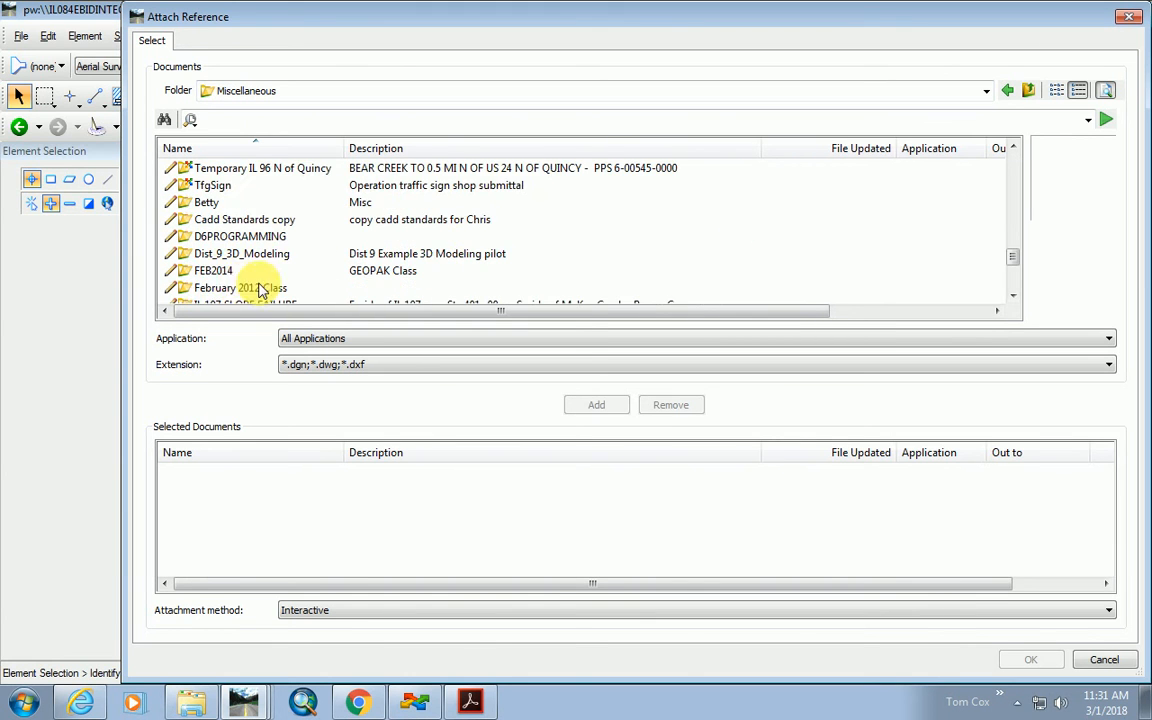
double_click(222, 288)
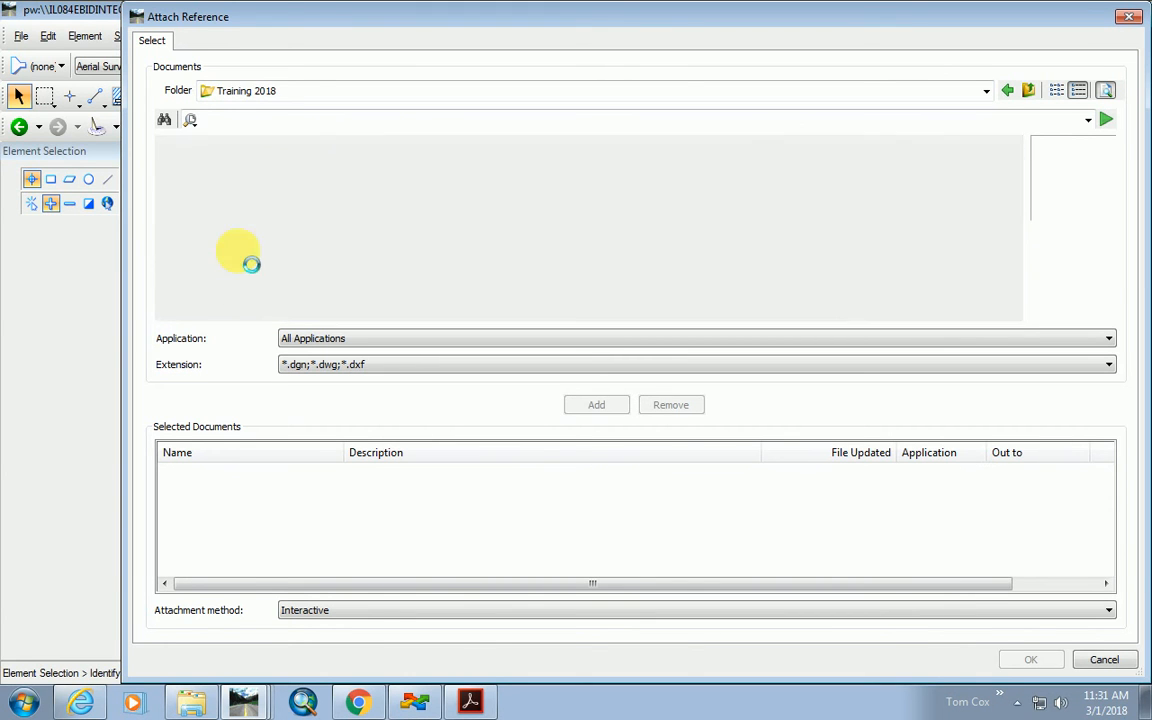
double_click(182, 168)
double_click(220, 170)
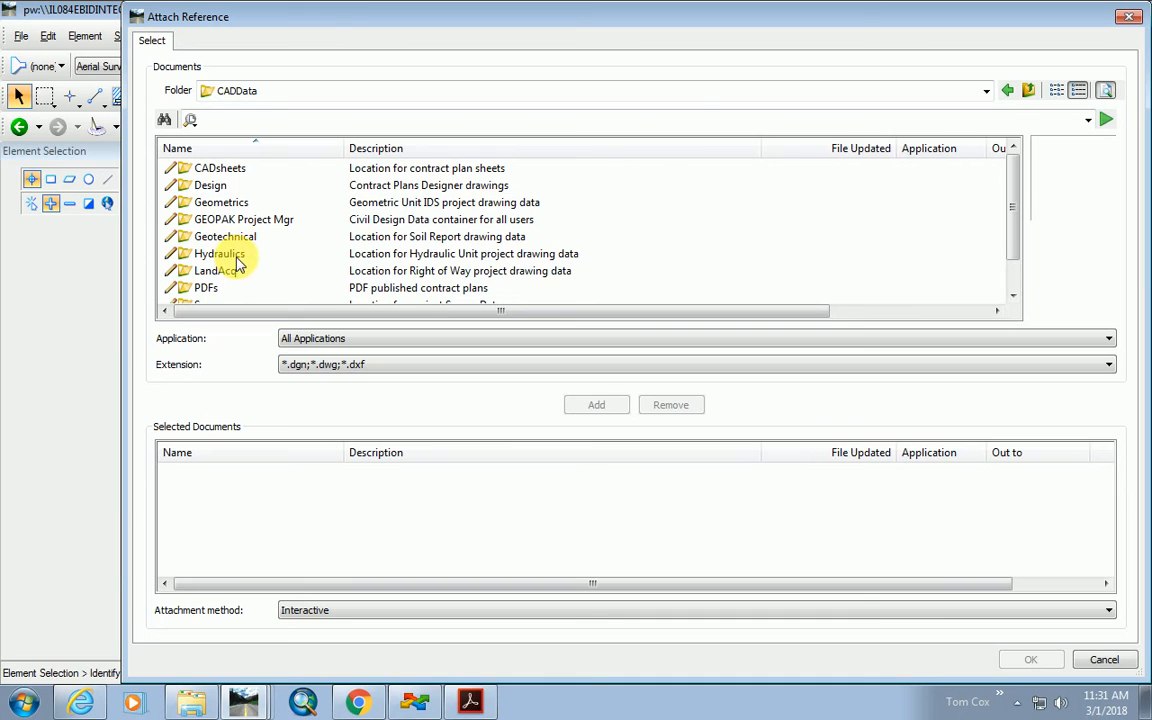
double_click(222, 202)
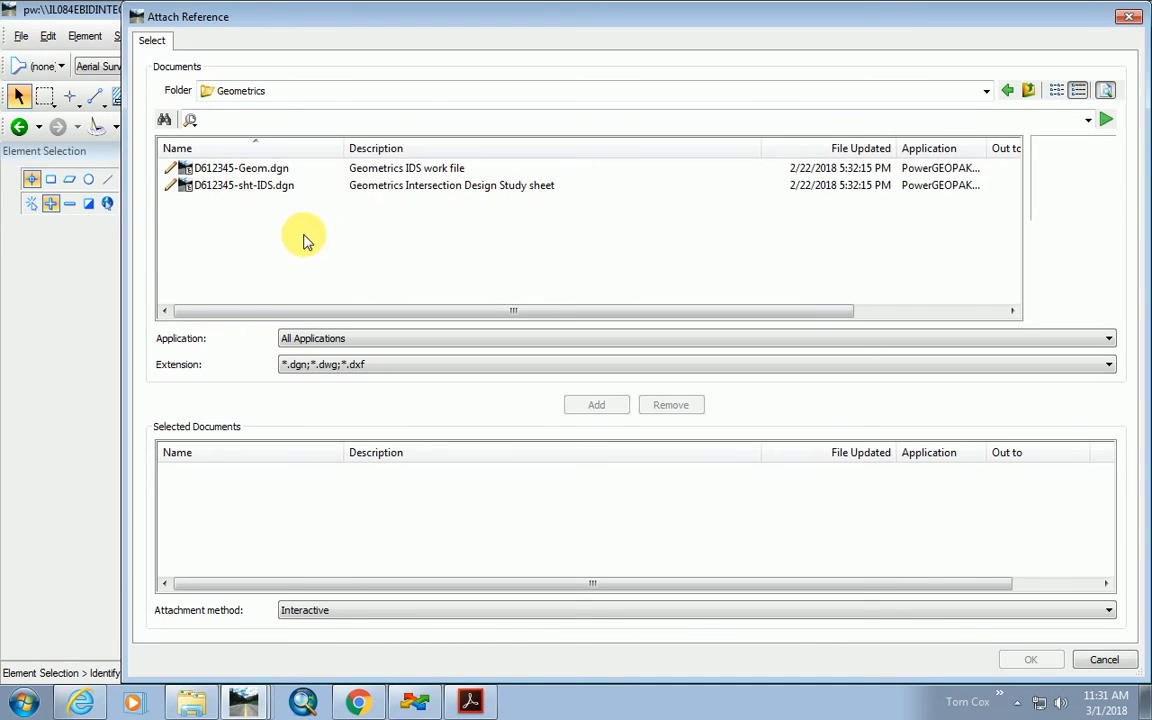
Choose D612345-Geom.dgn, the geometrics IDS work file, as the document to attach interactively.
left_click(257, 167)
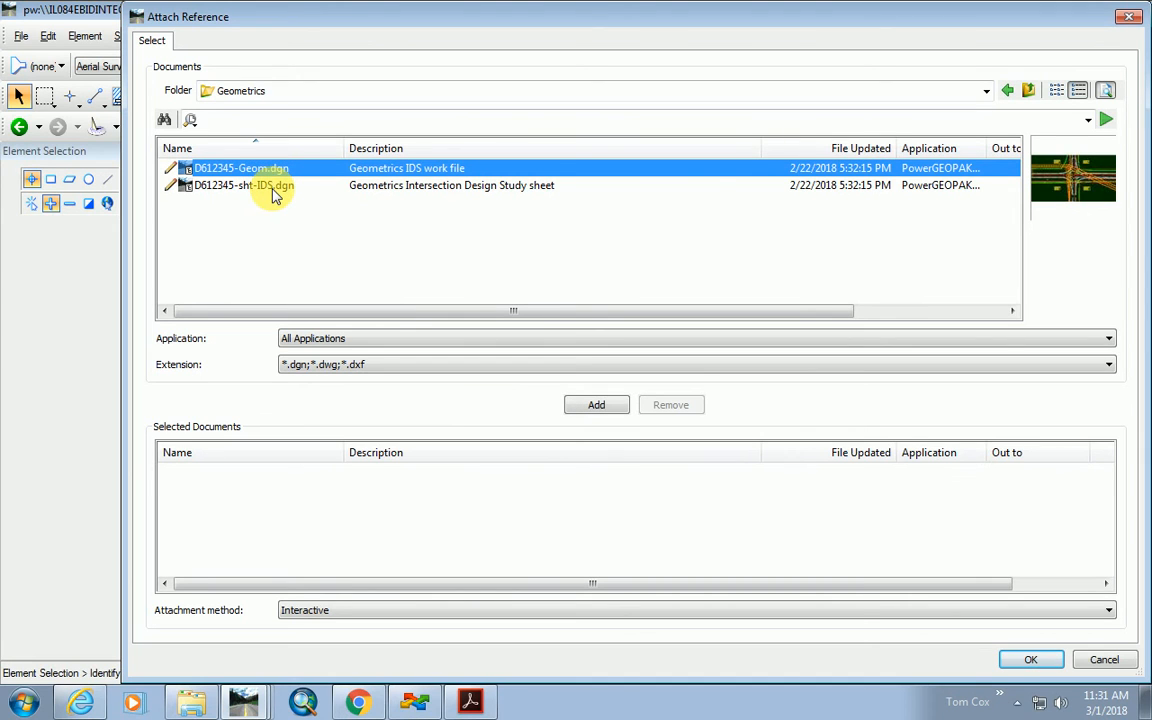
left_click(276, 186)
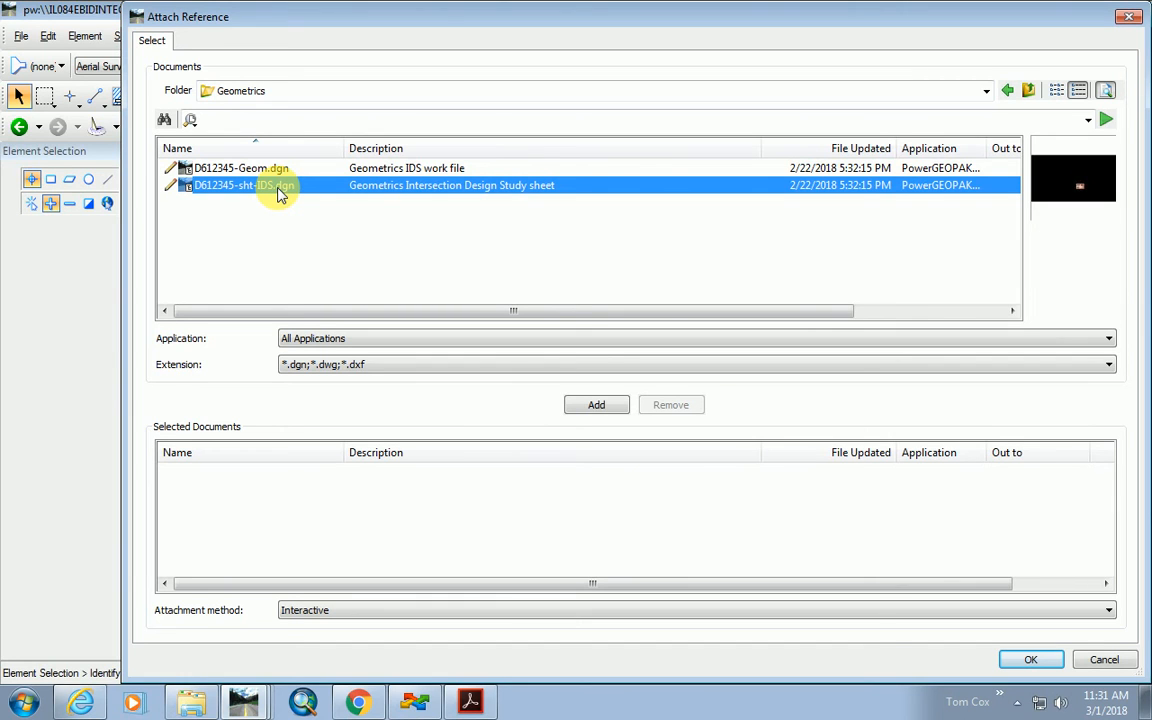
left_click(252, 168)
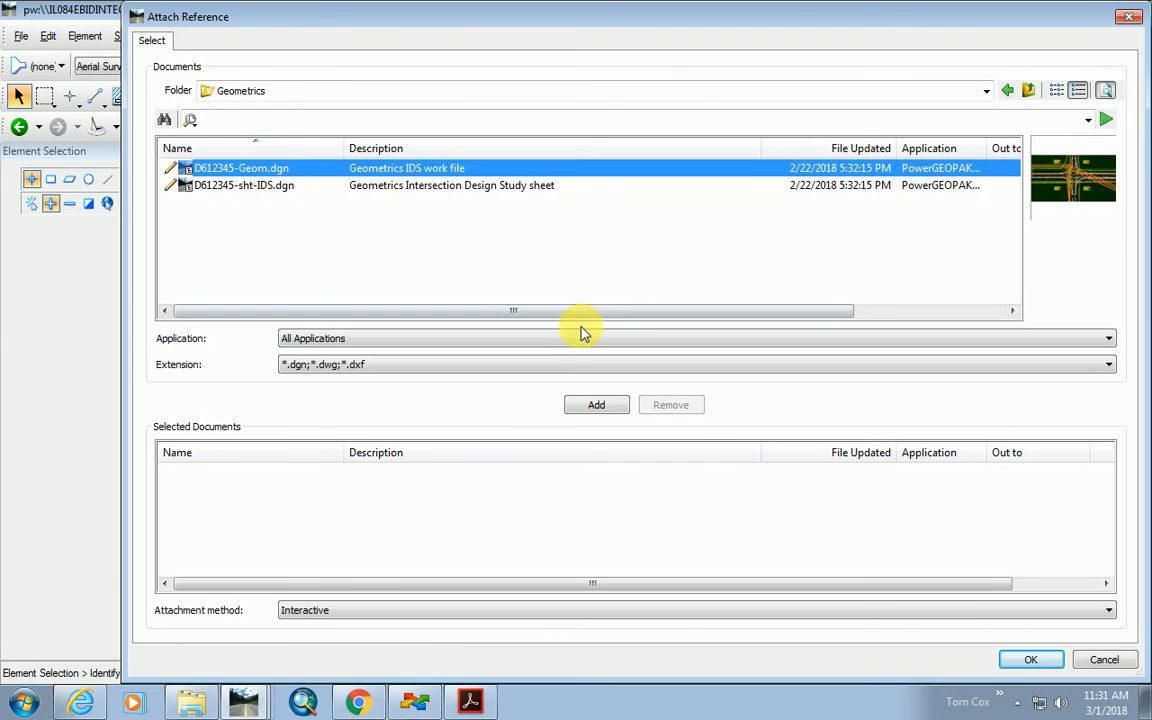
left_click(606, 405)
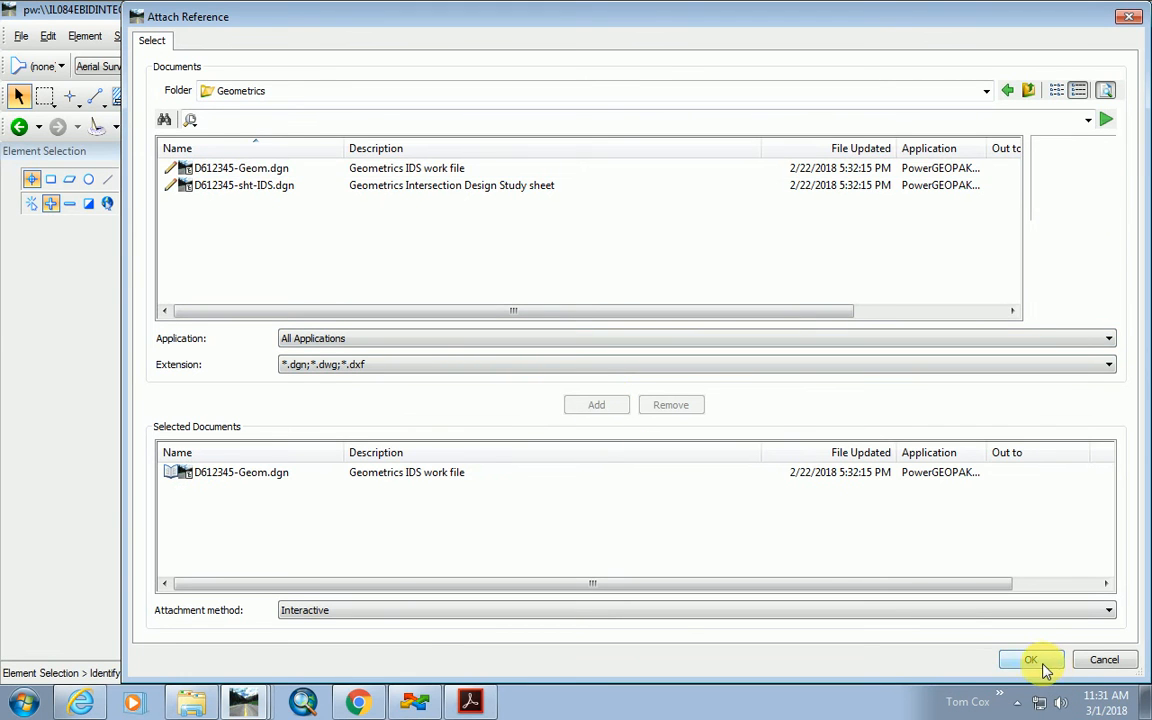
left_click(1030, 660)
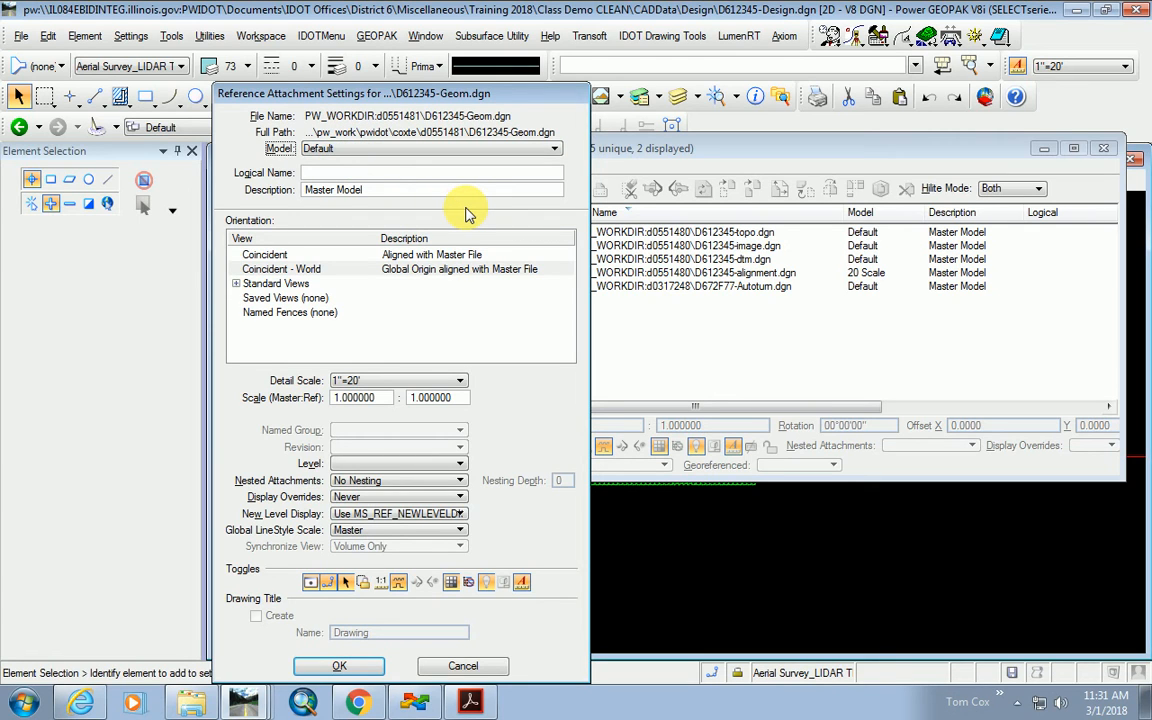
Attach the geometrics file using its WB-55 model with Coincident - World orientation at scale 1:1.
left_click(555, 152)
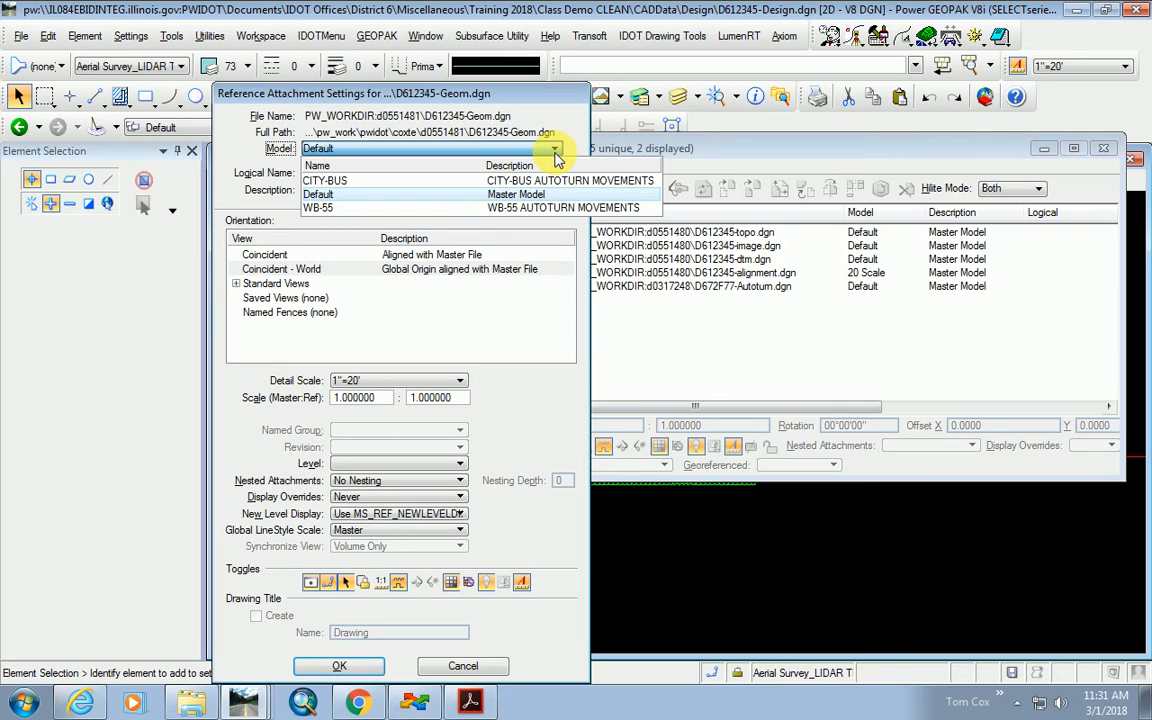
left_click(336, 210)
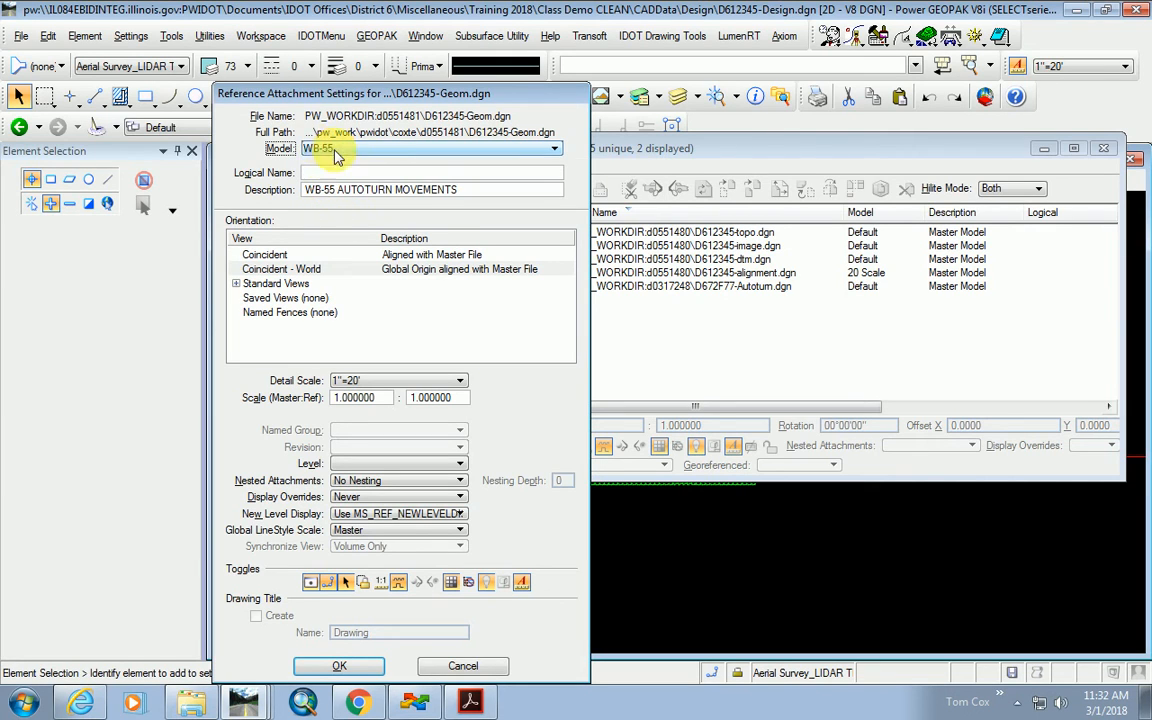
left_click(360, 670)
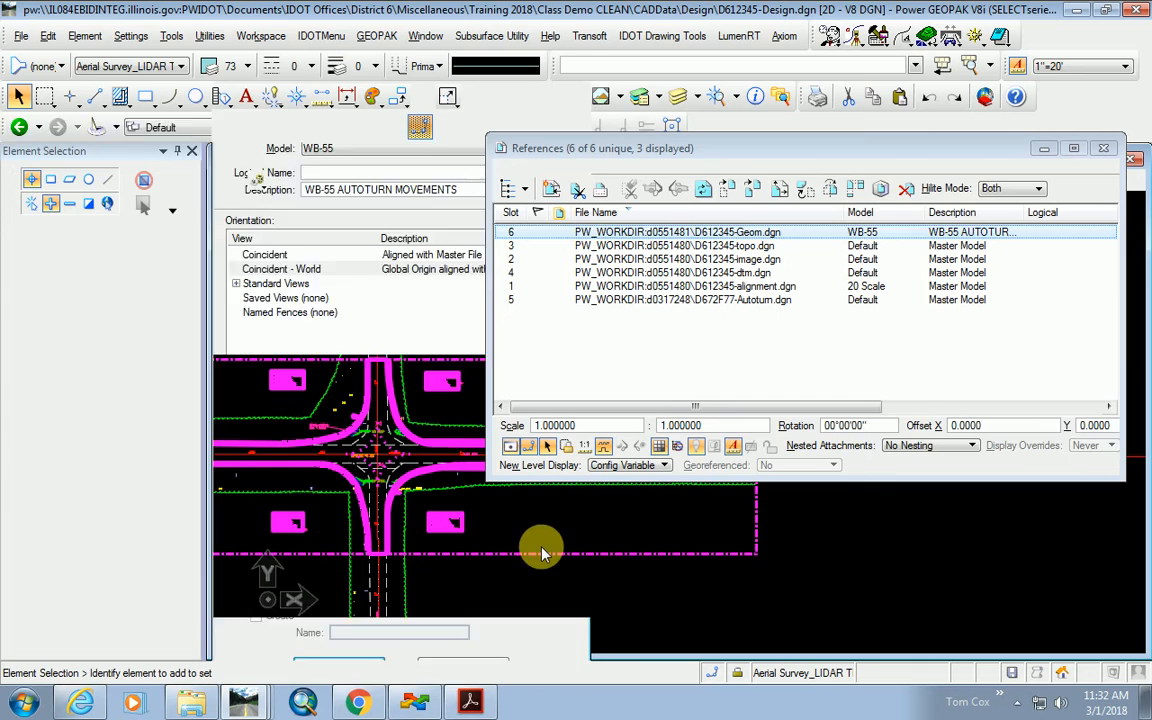
left_click(661, 324)
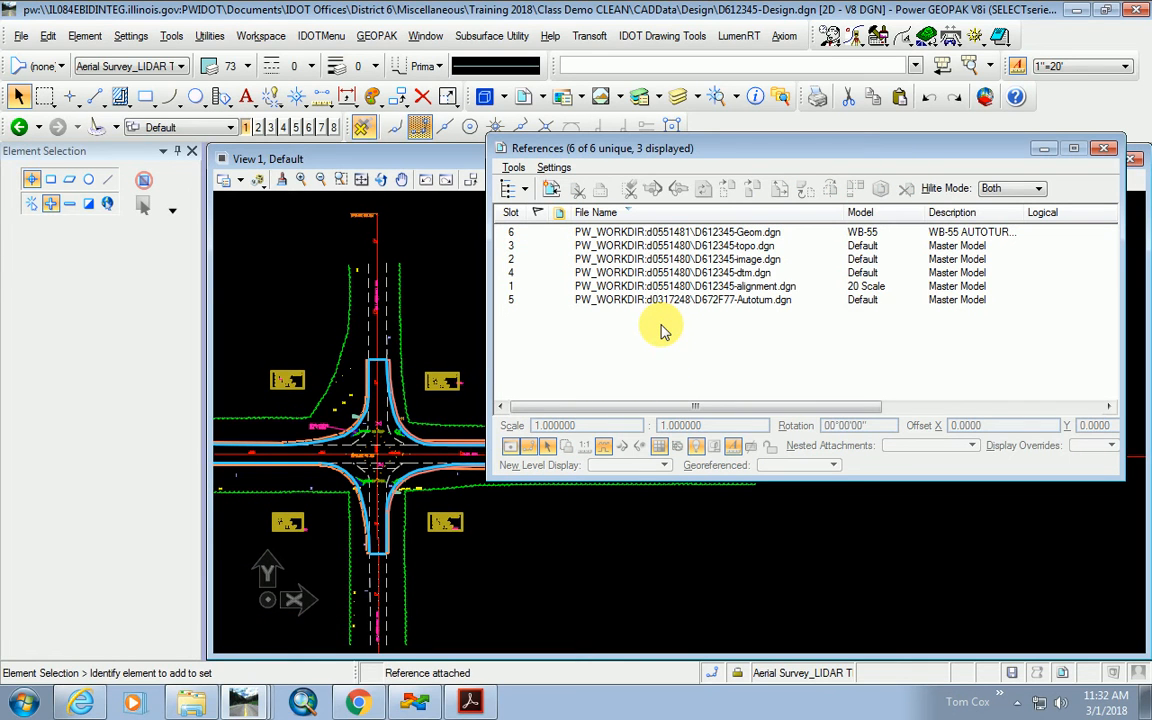
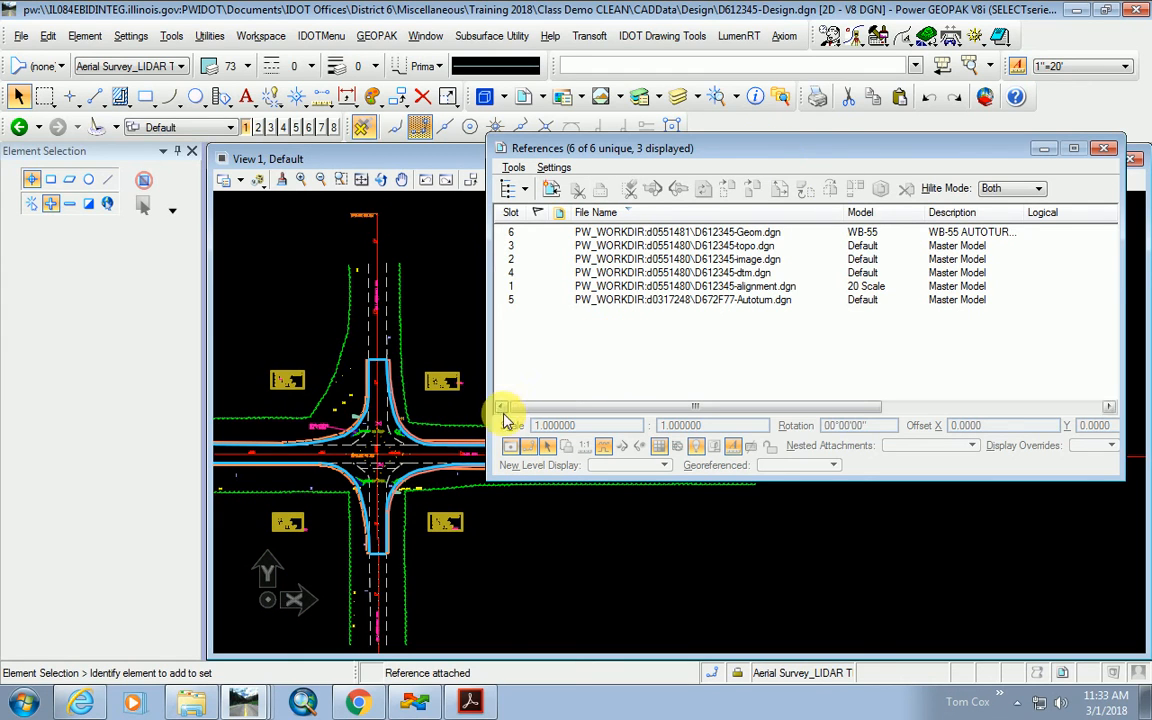
Turn off the display of the D612345-topo.dgn reference and clear the References window from the intersection.
scroll(324, 487, "up", 2)
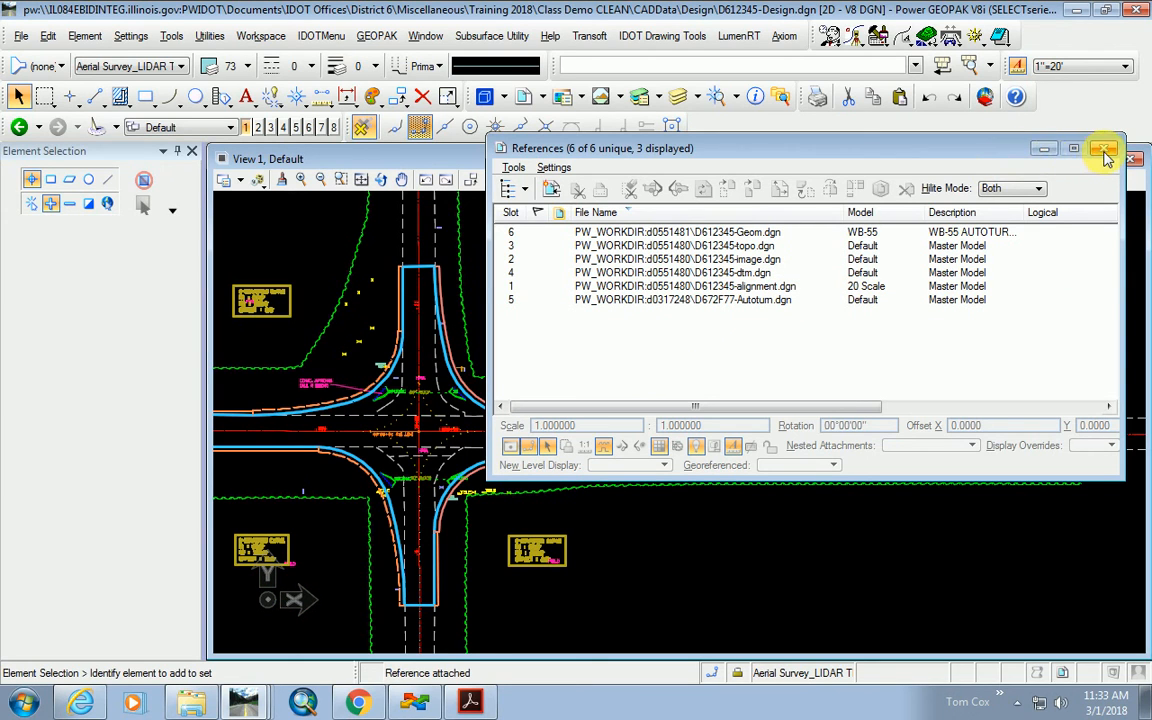
left_click(747, 233)
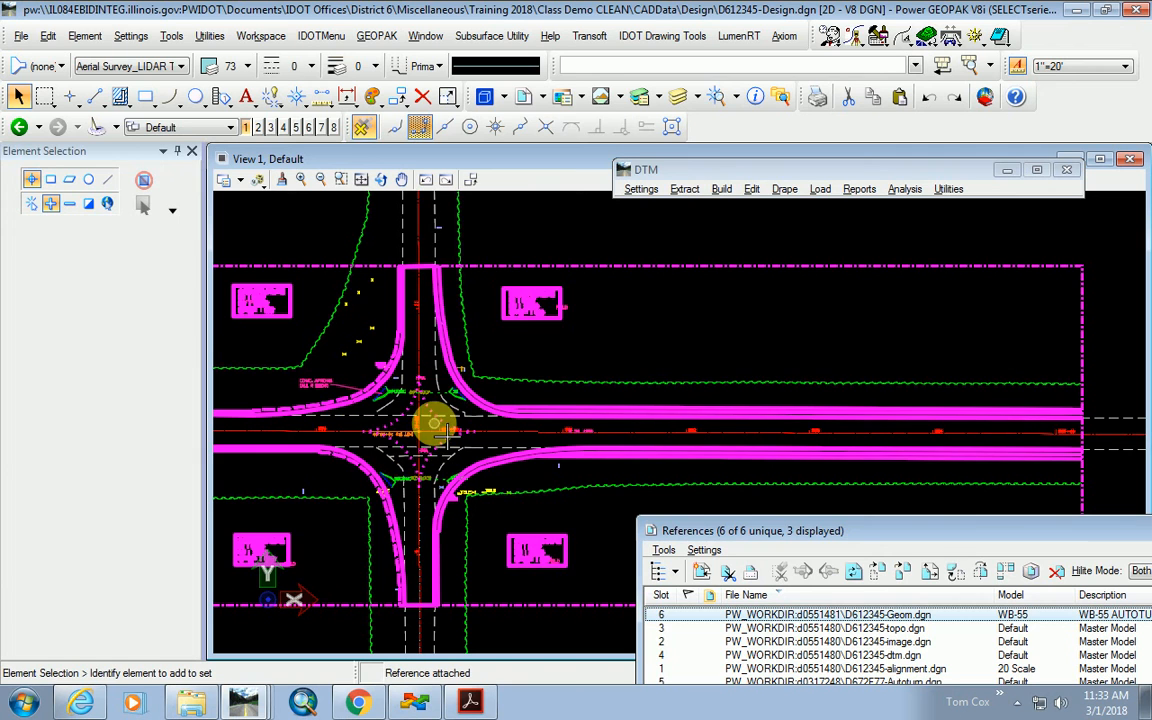
scroll(435, 425, "down", 2)
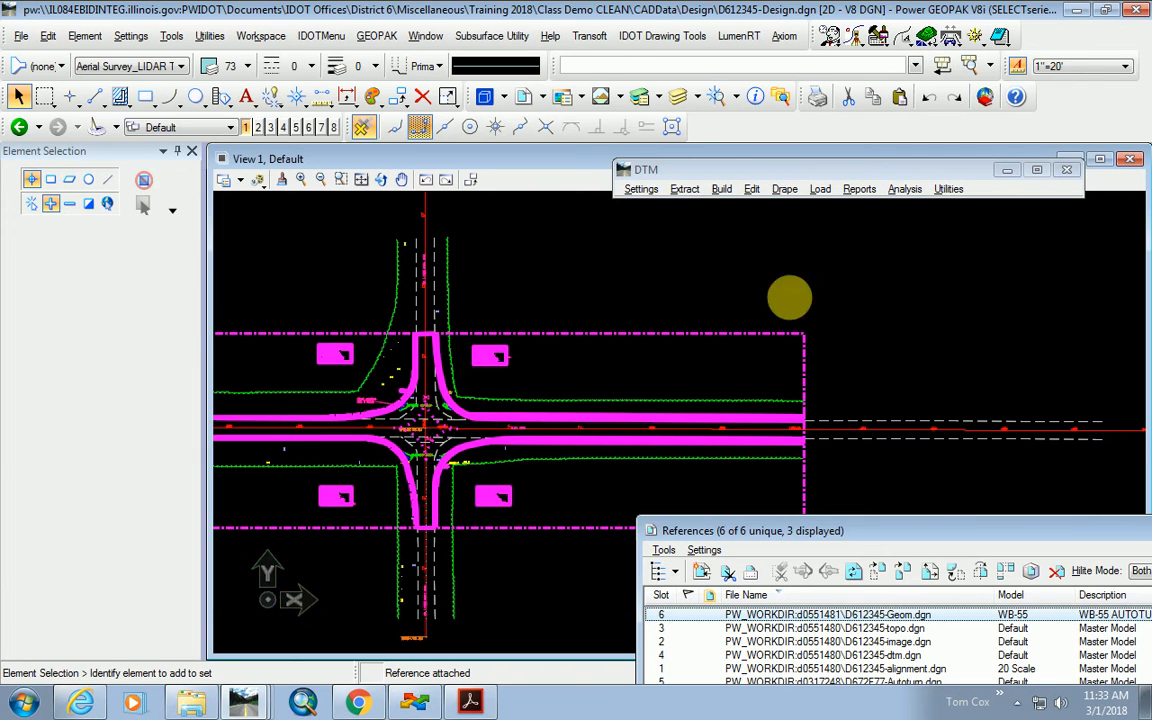
double_click(812, 531)
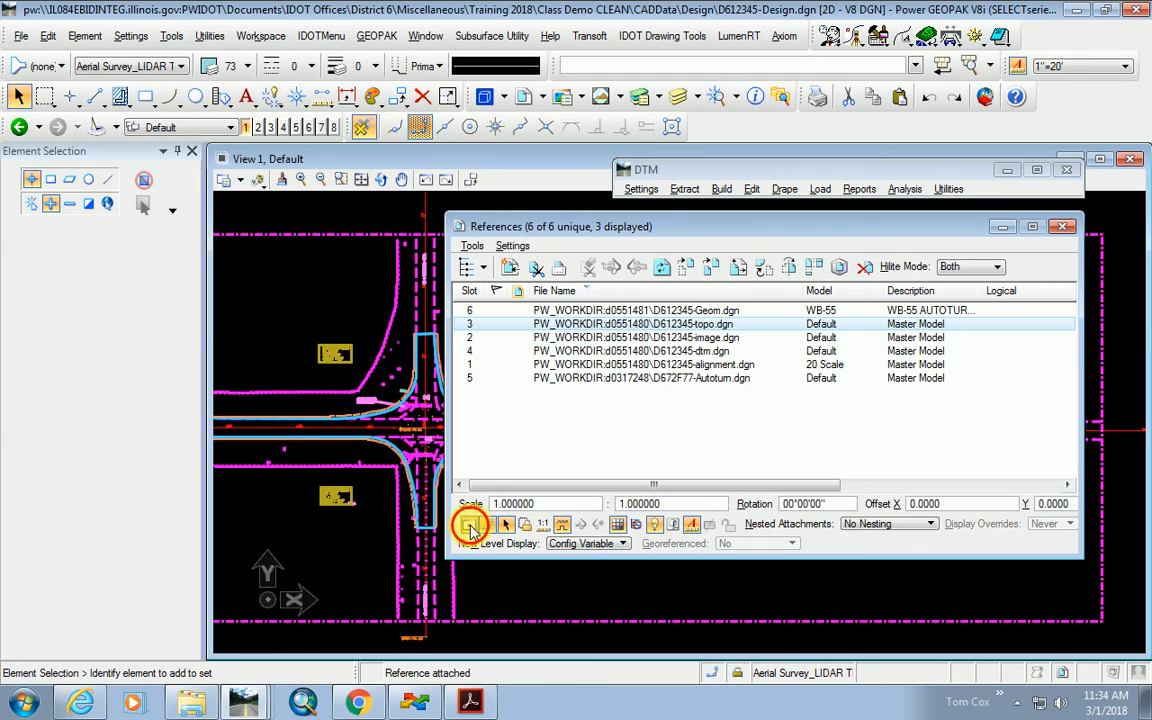
left_click(467, 524)
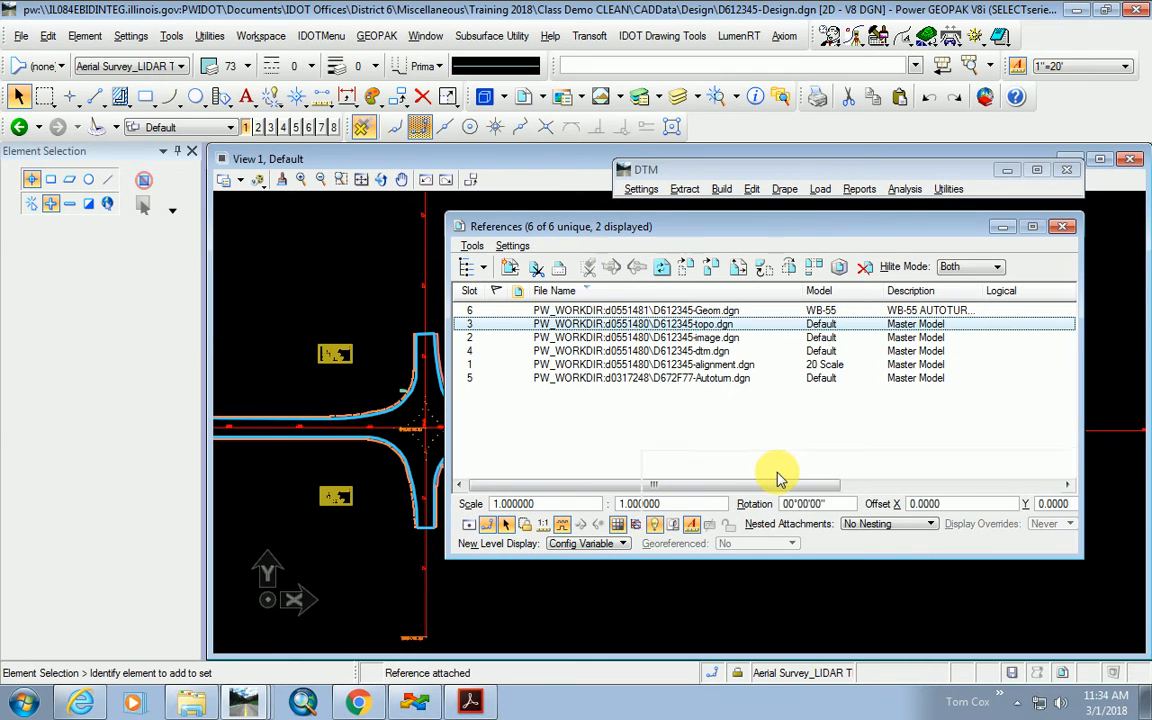
left_click_drag(600, 226, 800, 467)
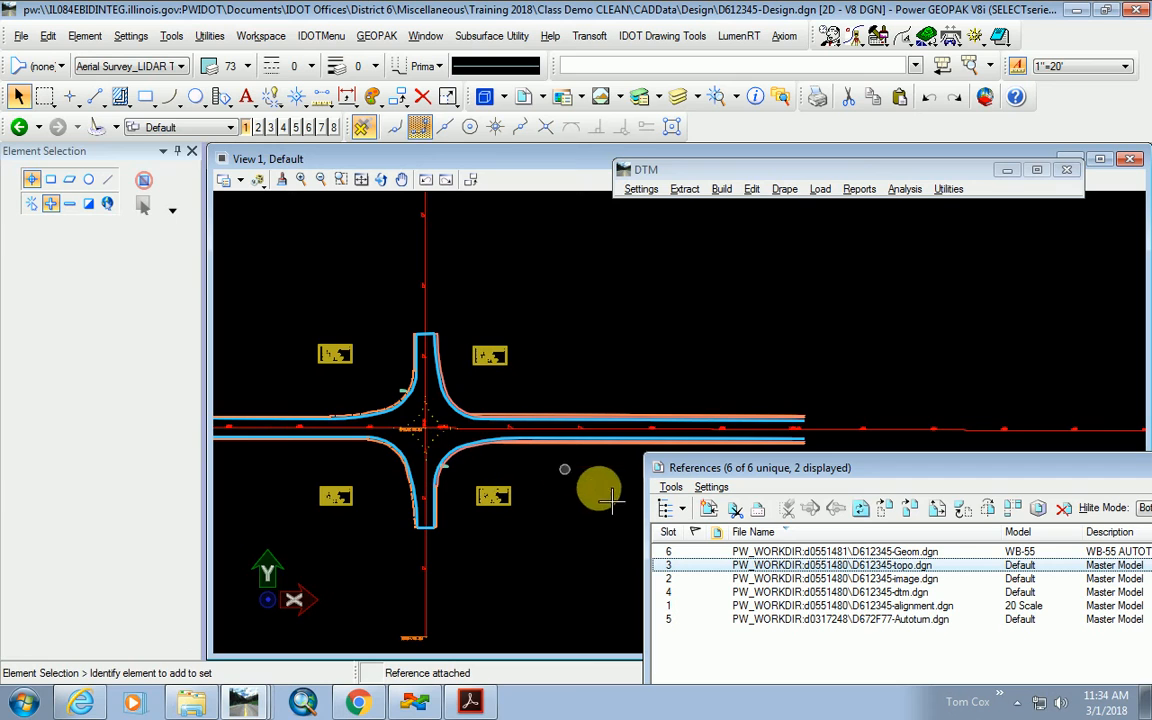
Turn off the display of the D612345-alignment.dgn reference, leaving the WB-55 geometry unobstructed.
left_click(840, 606)
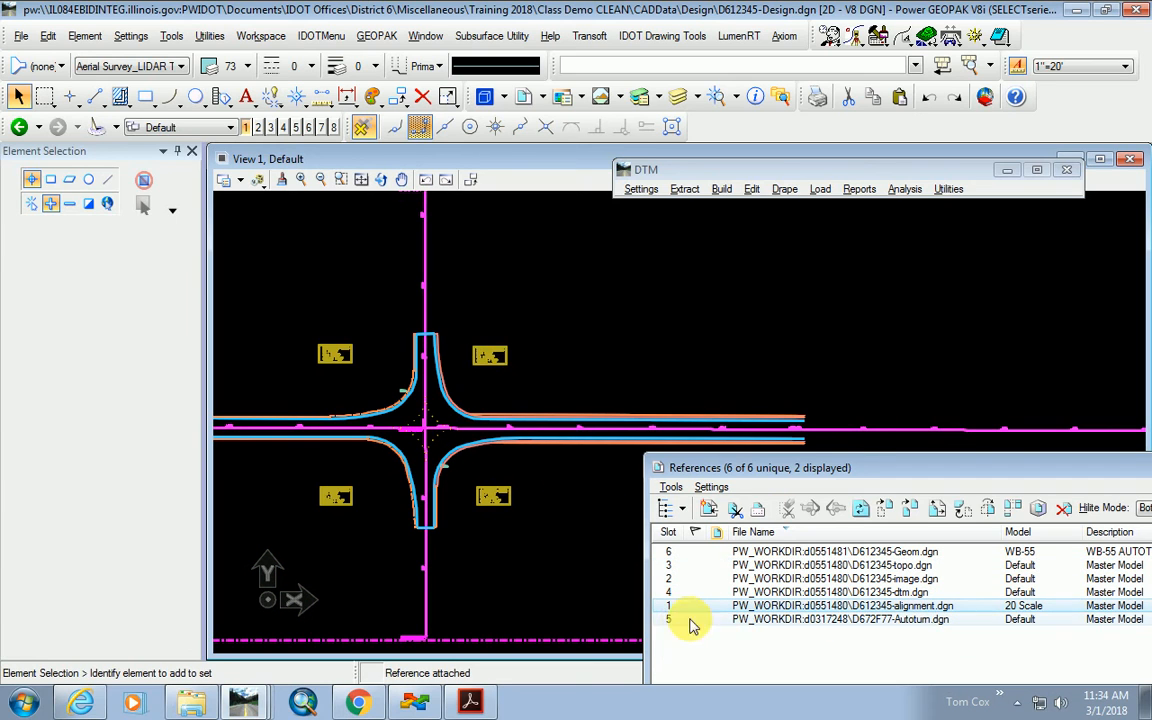
left_click_drag(708, 470, 818, 603)
left_click(640, 625)
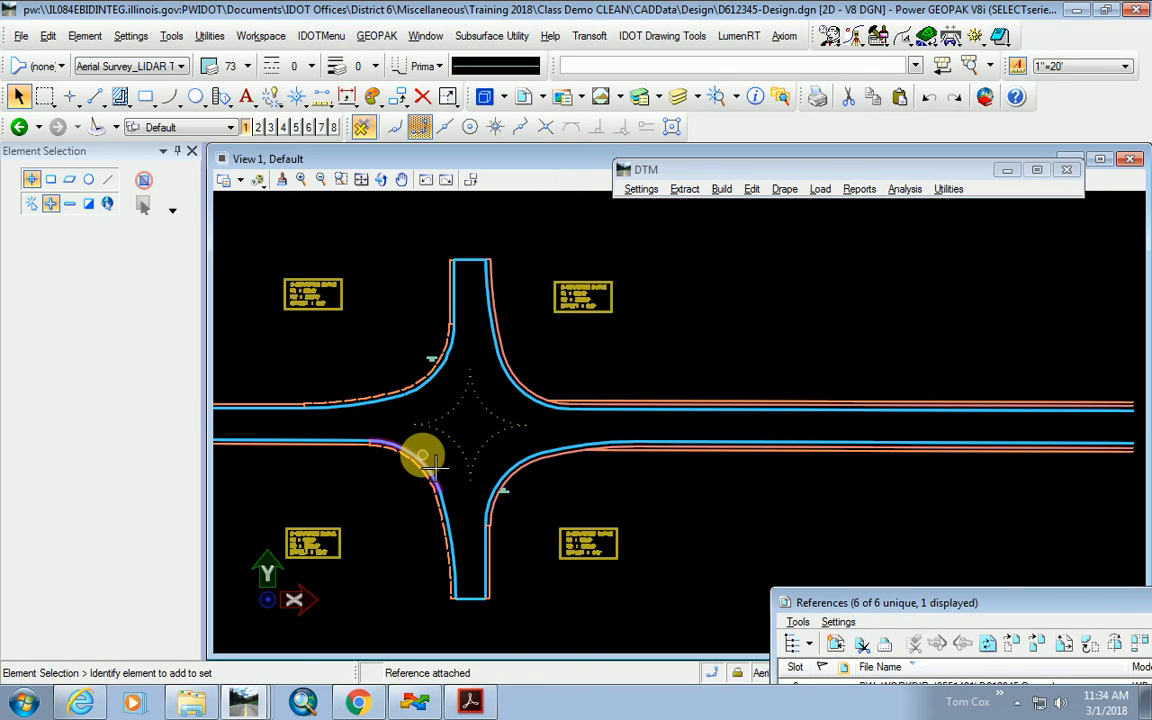
Block-select the pavement edge and curb curves of all four corner returns, including the side-road legs, in the WB-55 reference.
scroll(432, 455, "up", 4)
scroll(497, 487, "down", 3)
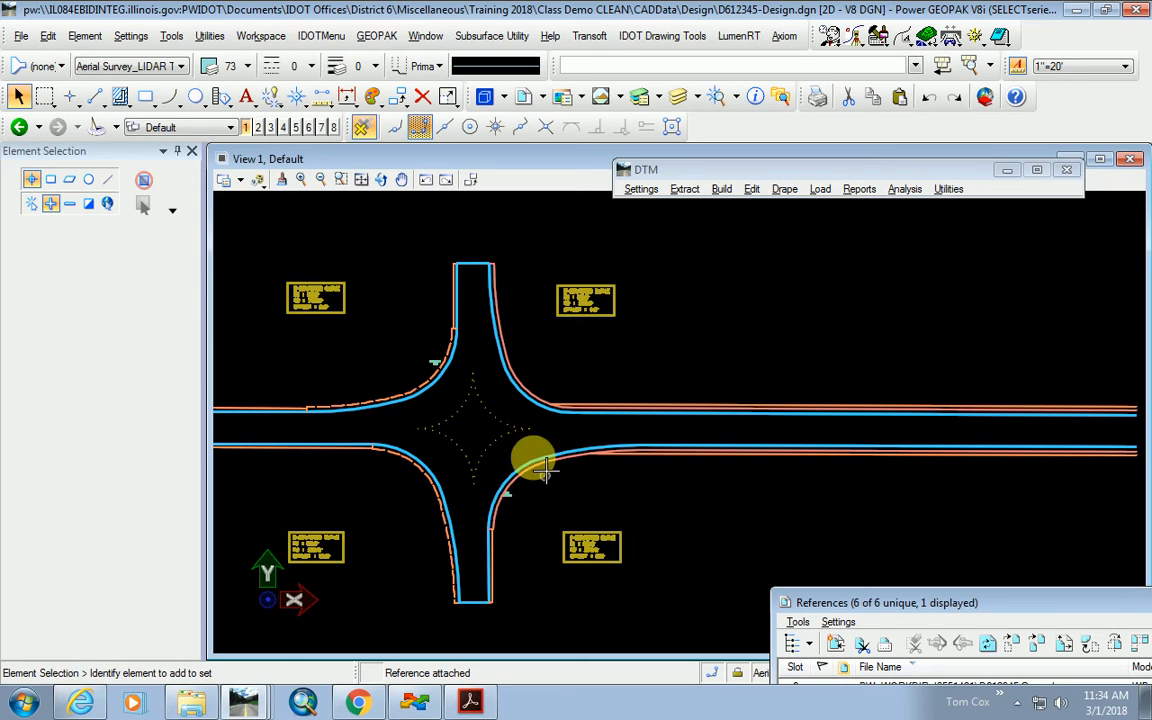
left_click(50, 180)
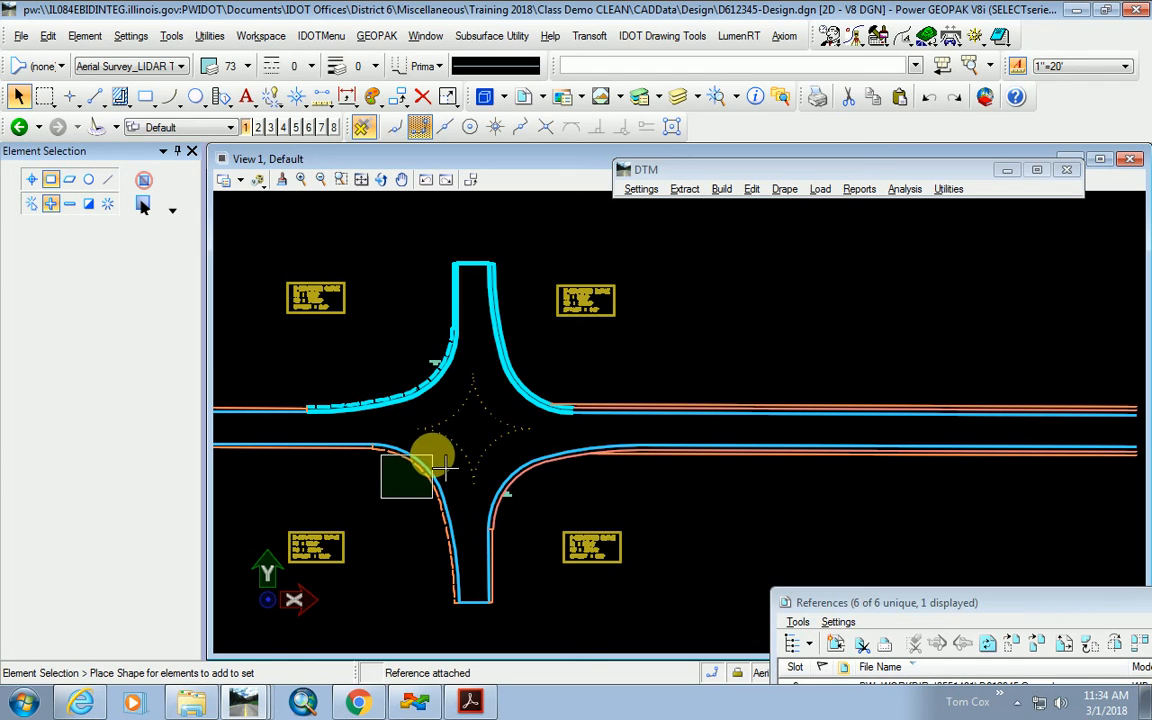
left_click_drag(403, 634, 533, 589)
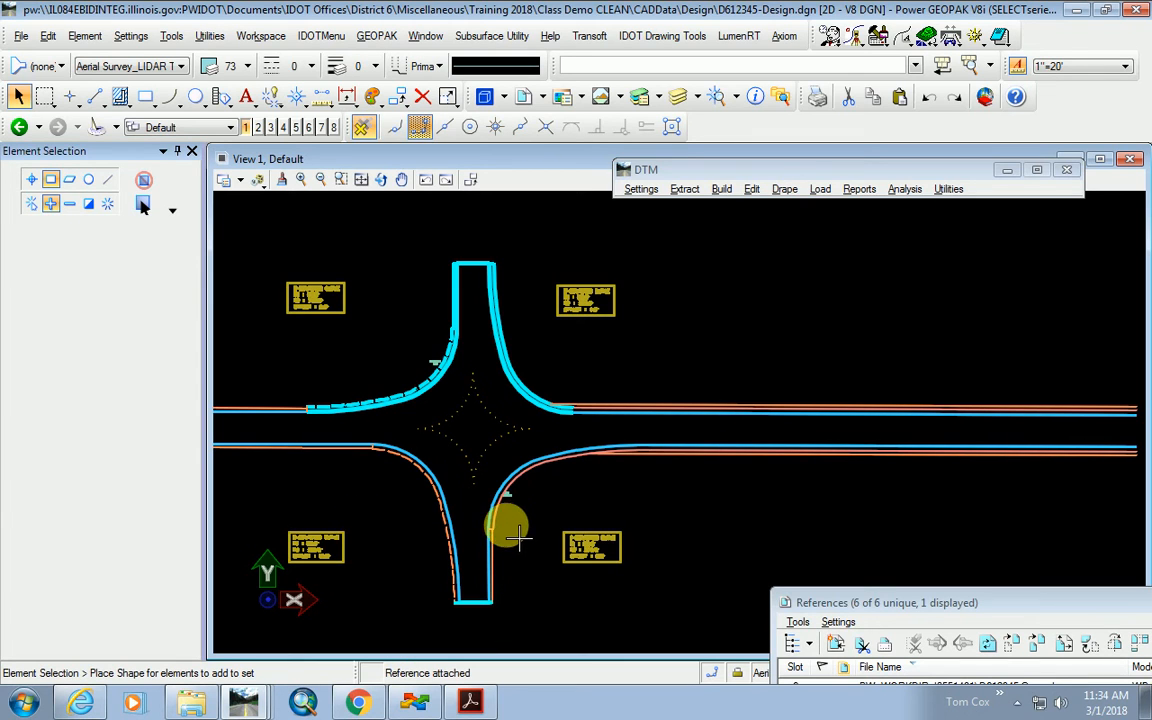
left_click_drag(506, 545, 437, 617)
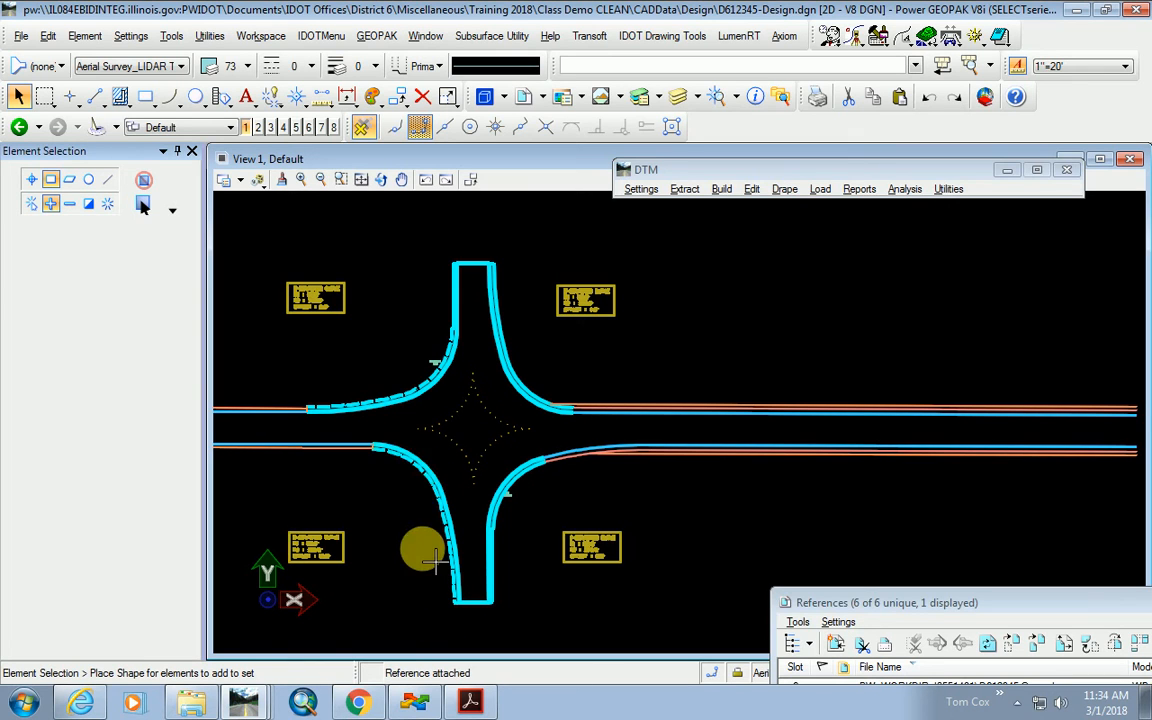
scroll(375, 455, "up", 2)
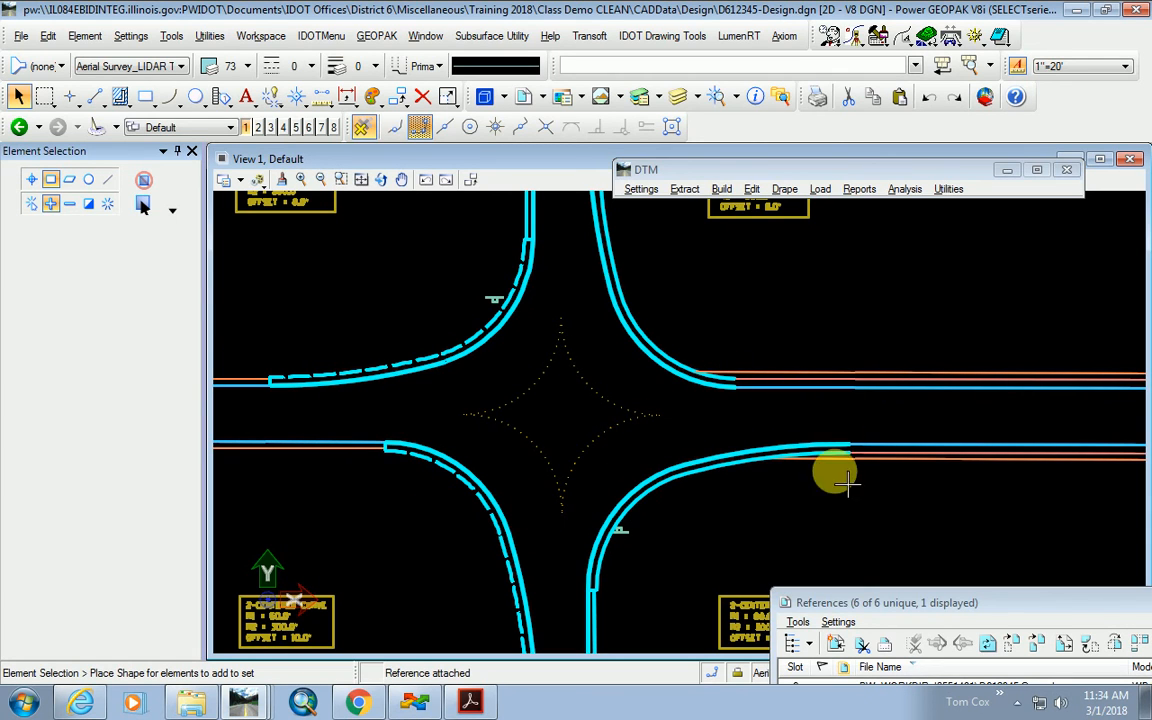
Examine the extents of the selected corner returns and the unselected edge lines along both main-road legs.
scroll(780, 475, "down", 4)
scroll(555, 445, "up", 4)
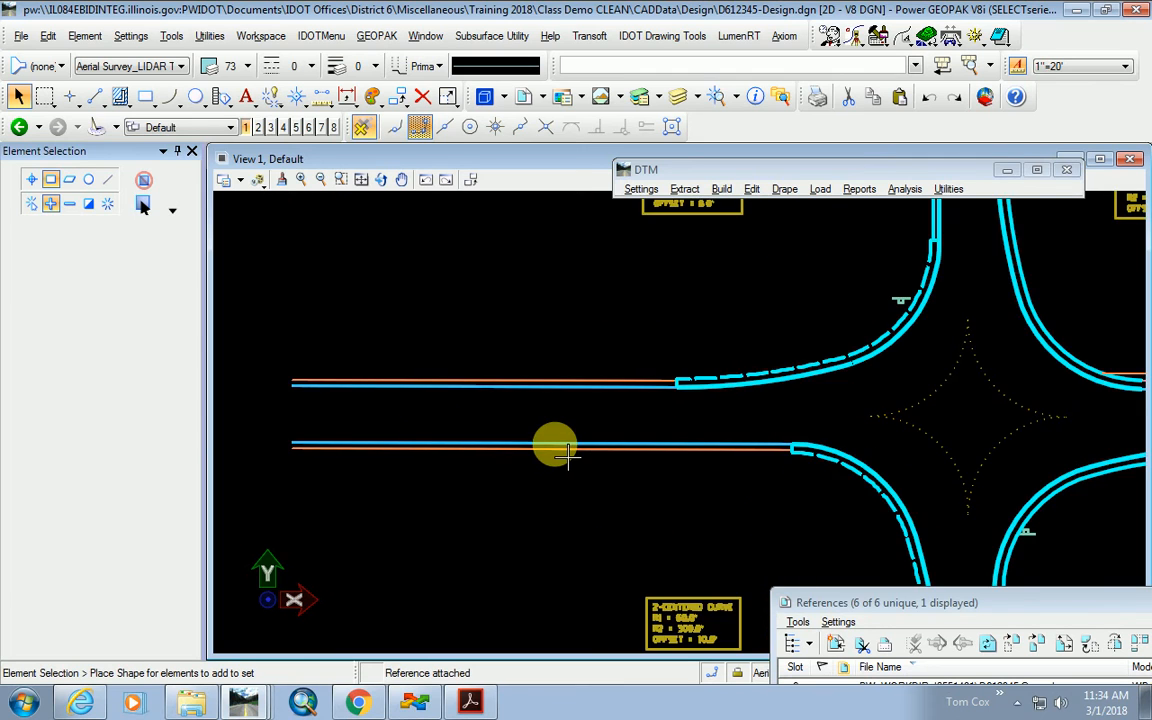
scroll(540, 450, "down", 4)
scroll(940, 445, "down", 3)
scroll(865, 458, "up", 2)
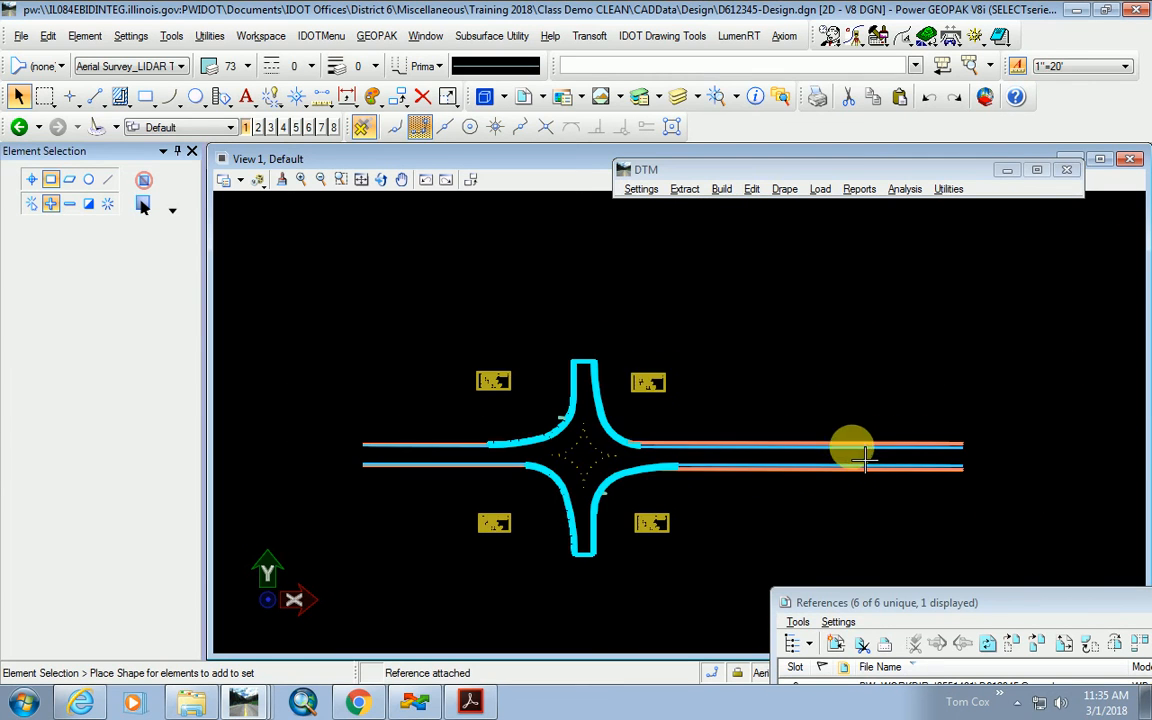
scroll(393, 458, "up", 2)
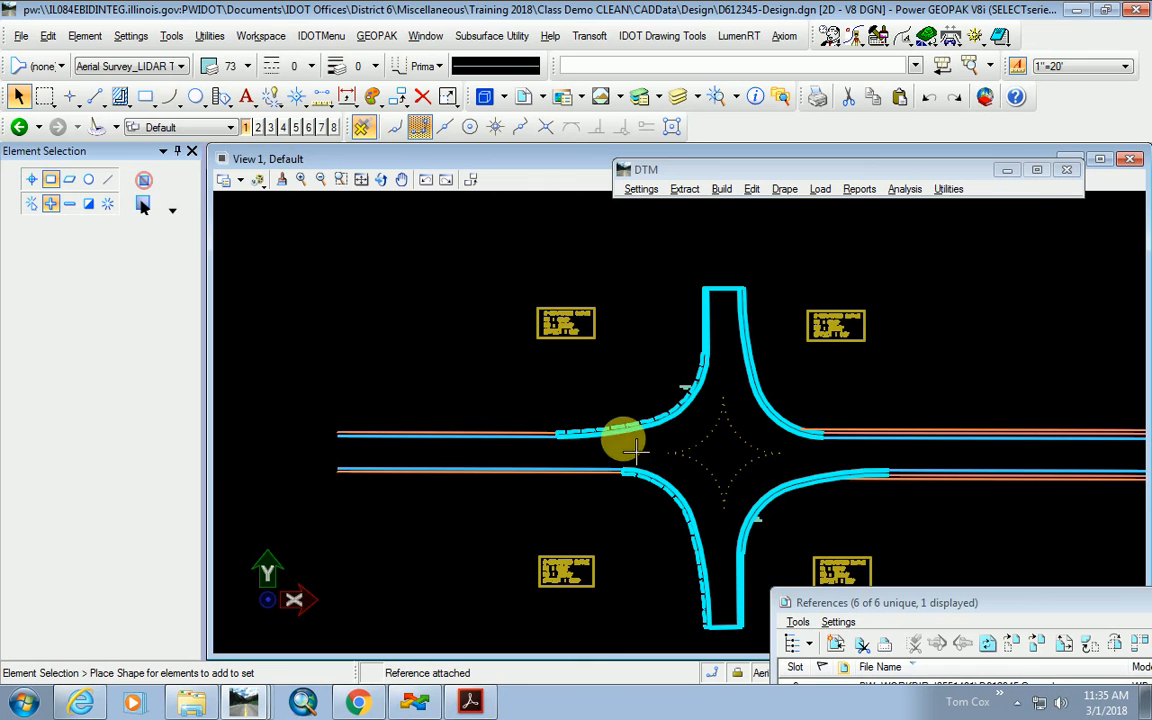
scroll(870, 440, "up", 2)
scroll(810, 433, "down", 3)
scroll(760, 432, "up", 1)
scroll(740, 420, "up", 2)
scroll(650, 395, "down", 2)
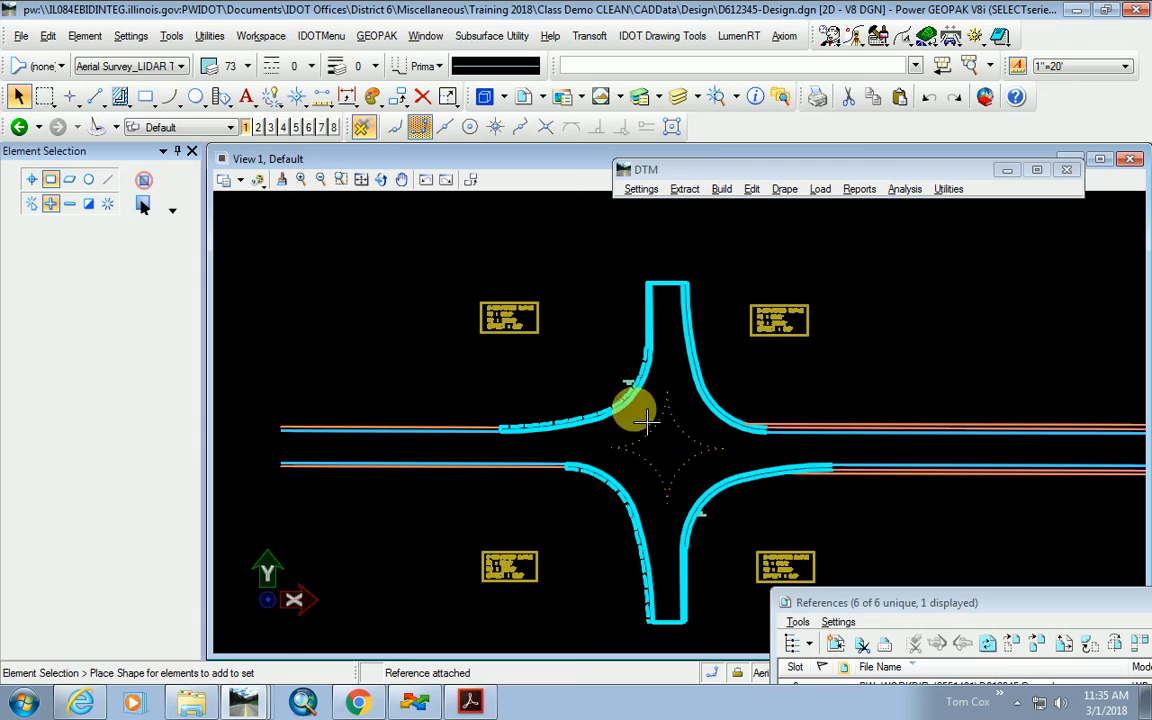
Read the 2-centered curve label beside the northwest corner return and compare it with the intersection layout.
scroll(520, 318, "up", 2)
scroll(530, 324, "up", 1)
scroll(525, 320, "down", 2)
scroll(490, 316, "up", 2)
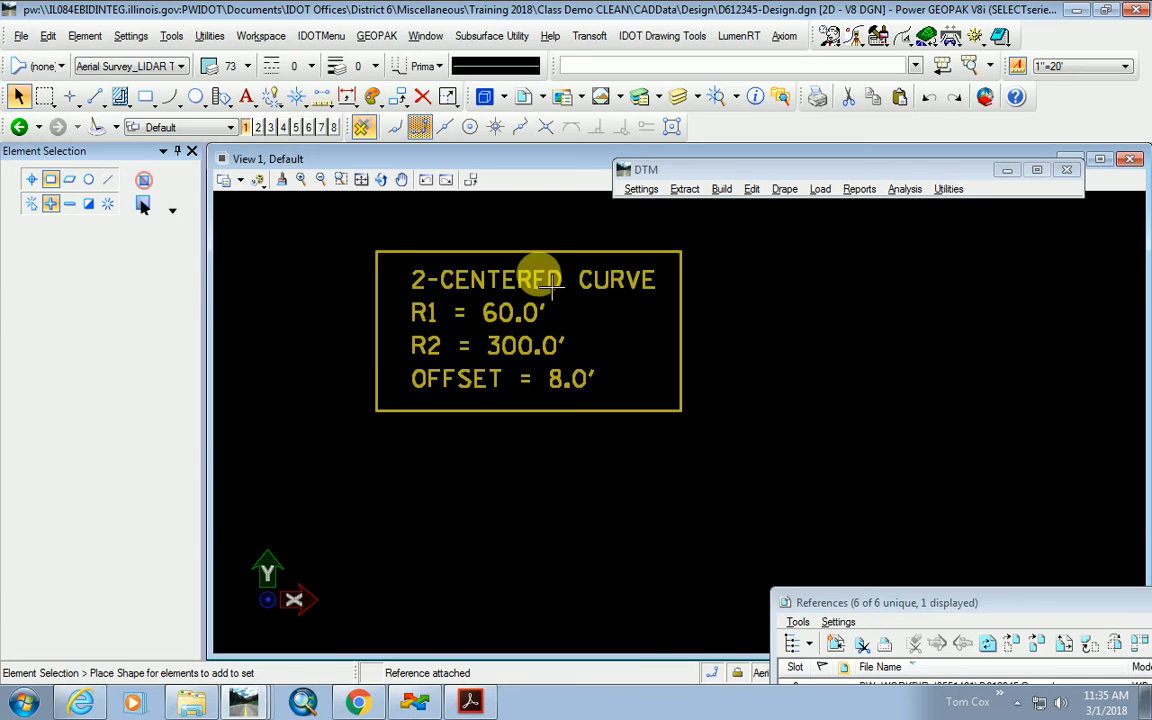
scroll(530, 305, "down", 2)
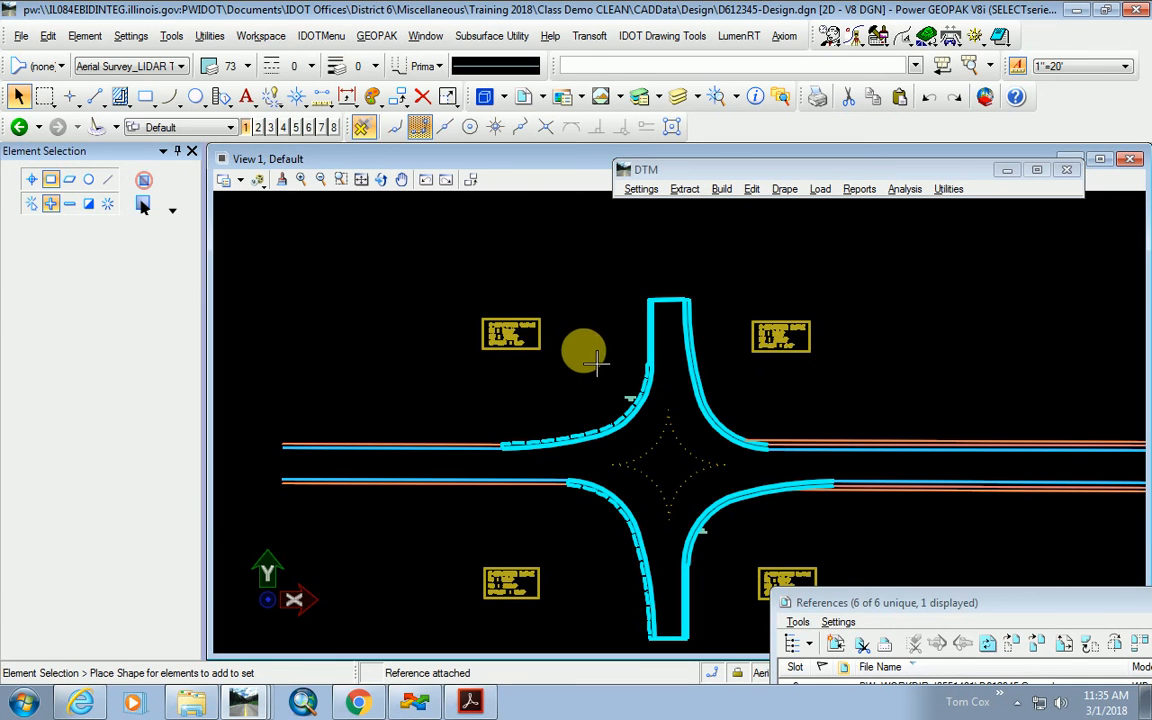
scroll(490, 318, "up", 2)
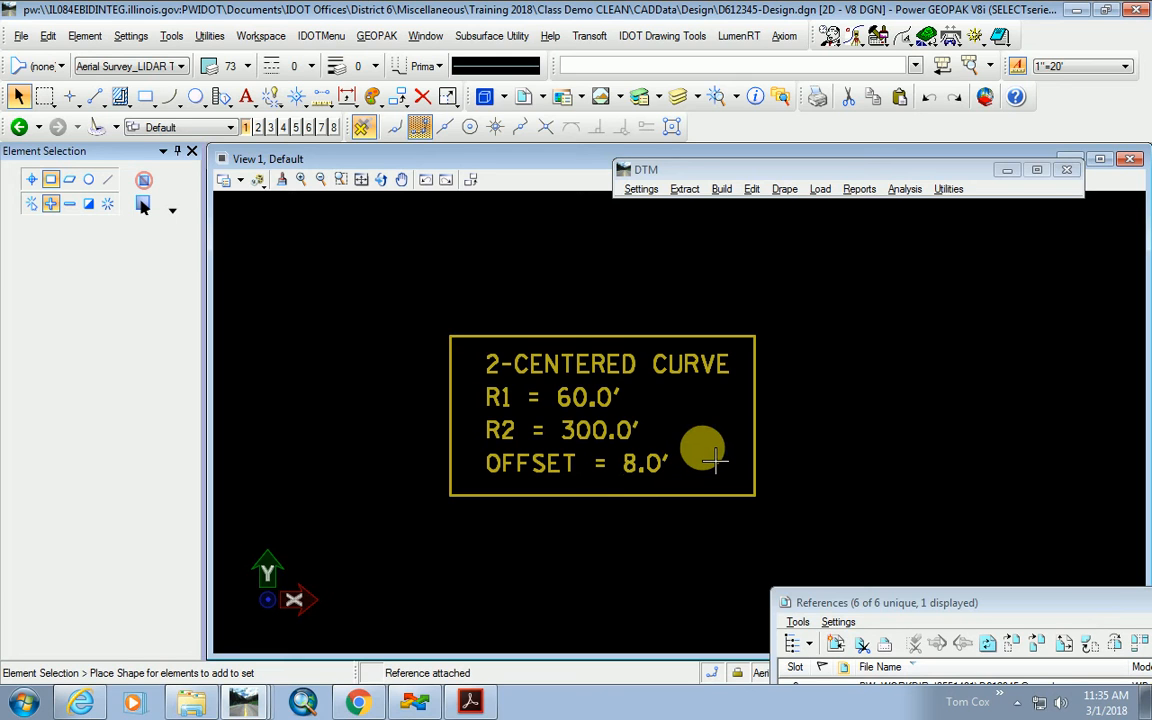
scroll(591, 400, "down", 2)
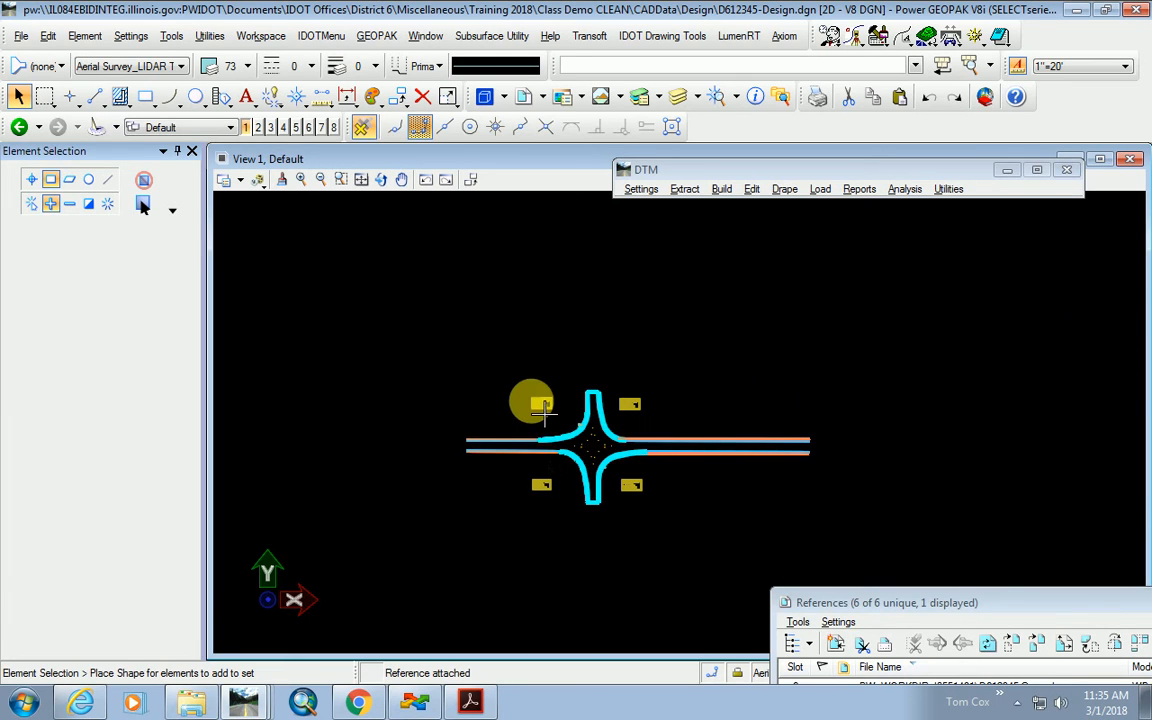
scroll(548, 440, "up", 2)
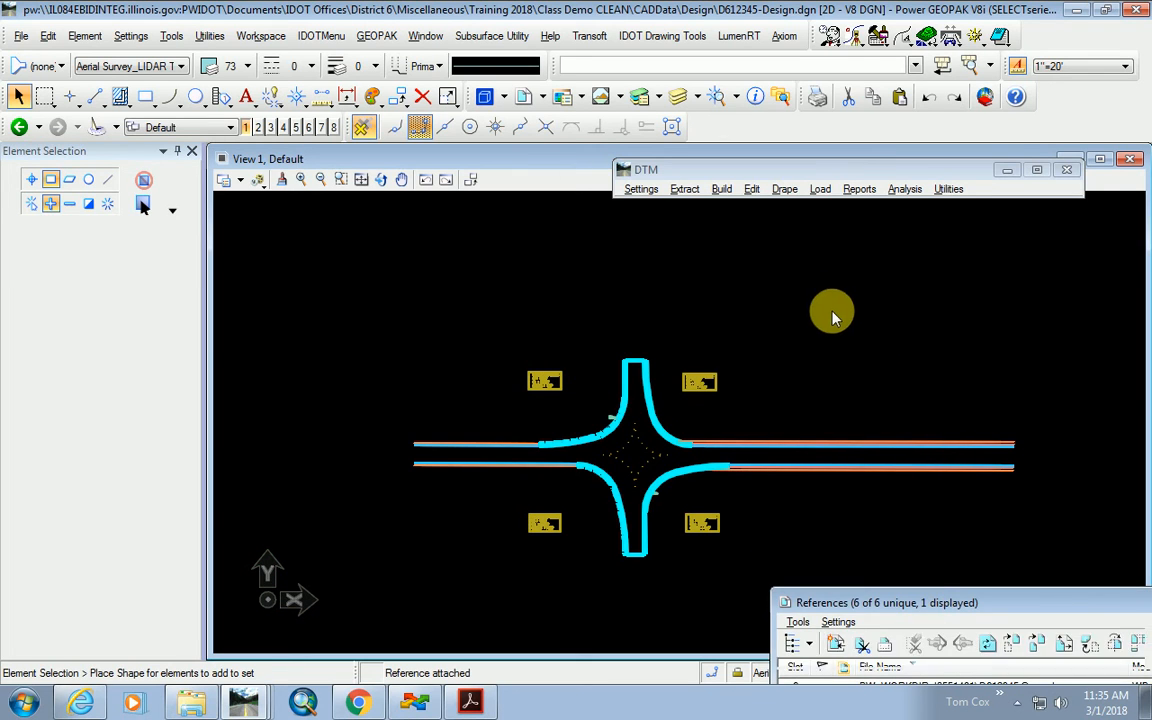
Copy the selected WB-55 corner-return curves and side-road legs in place into the design drawing as one copy.
left_click_drag(917, 602, 917, 339)
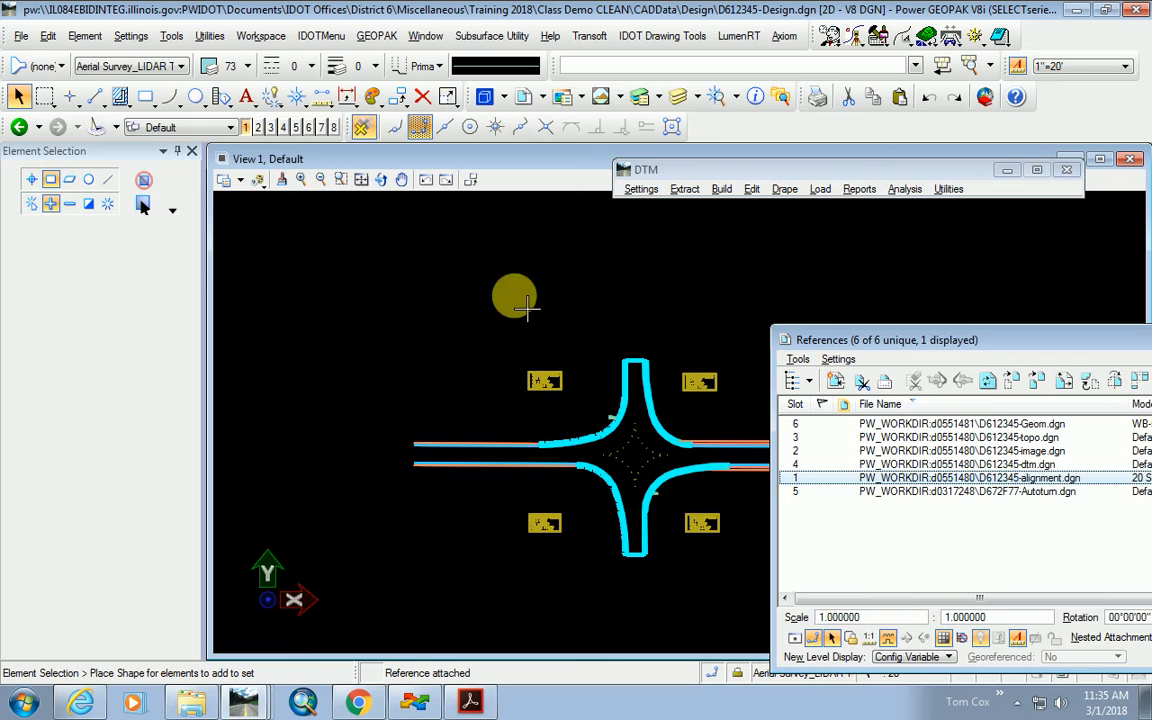
left_click(397, 97)
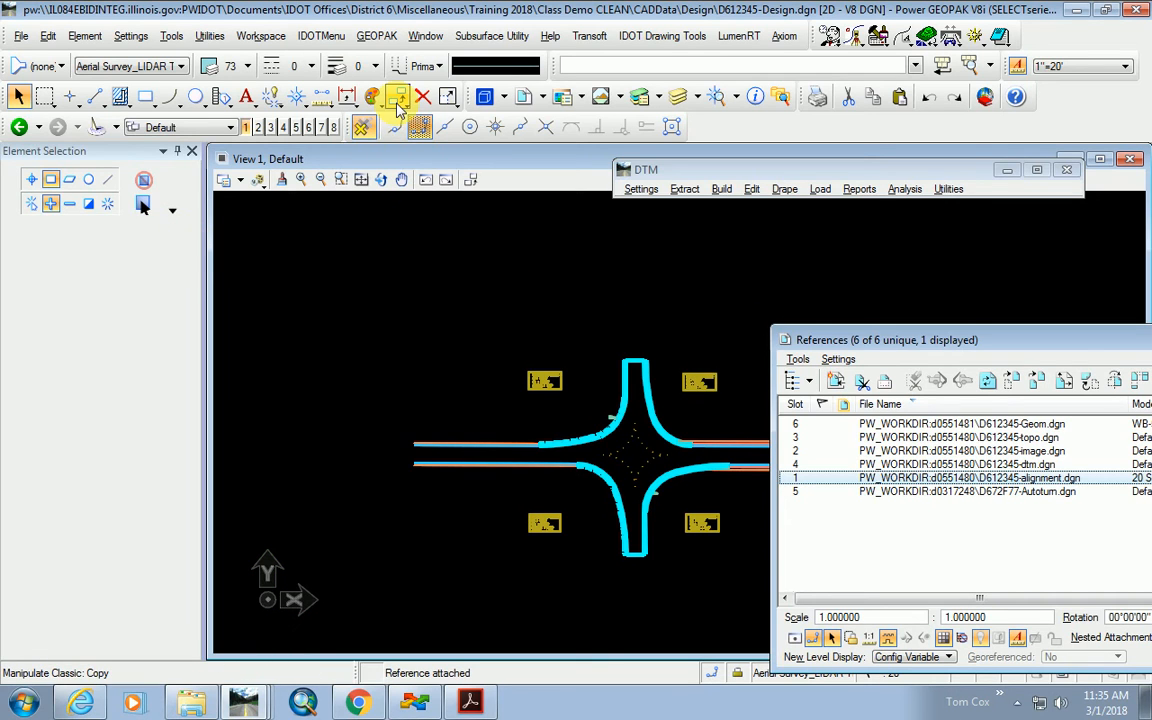
left_click(399, 105)
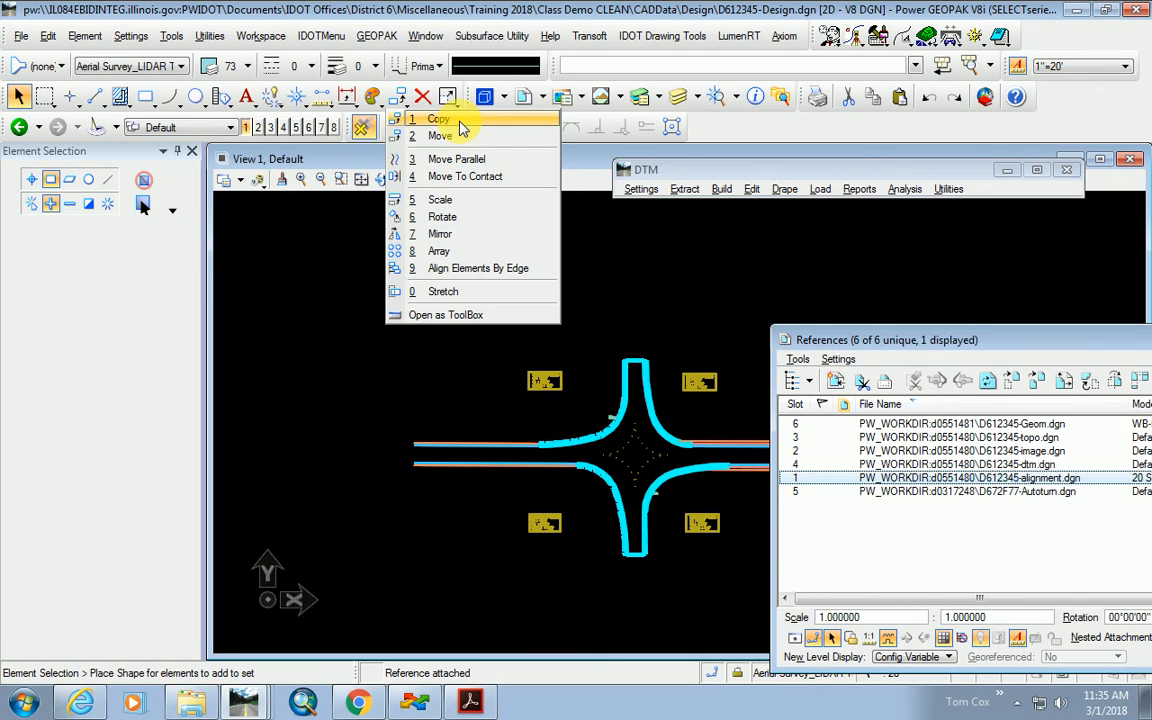
left_click(440, 119)
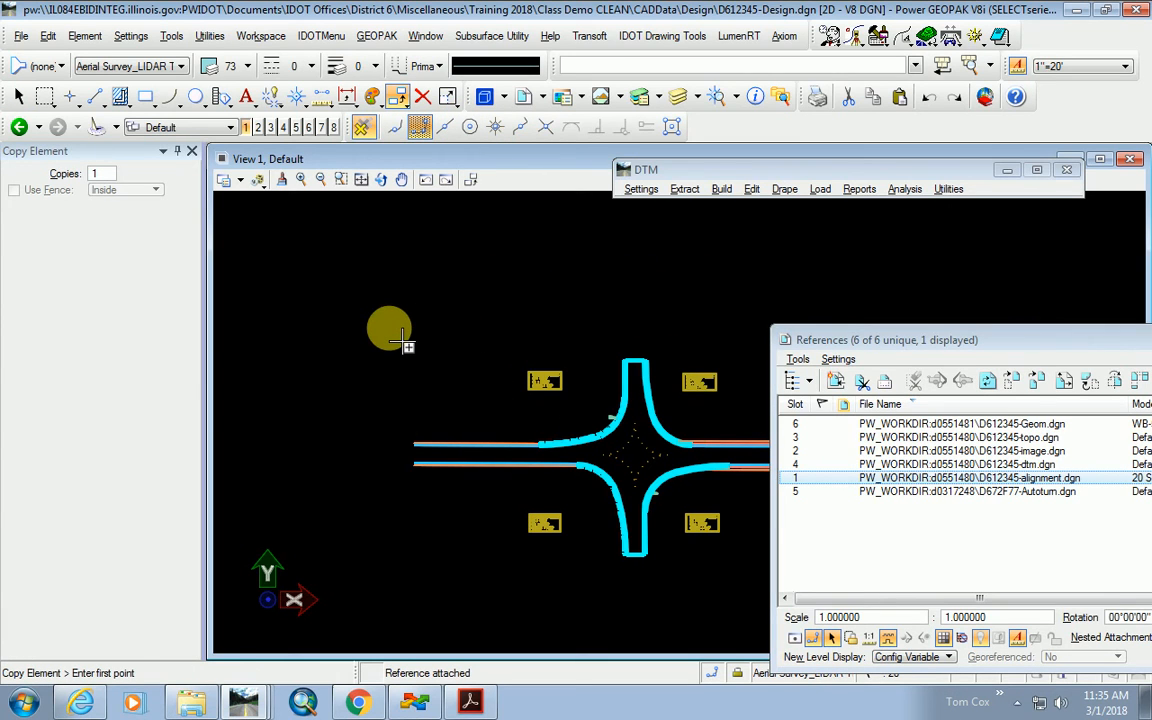
left_click(402, 344)
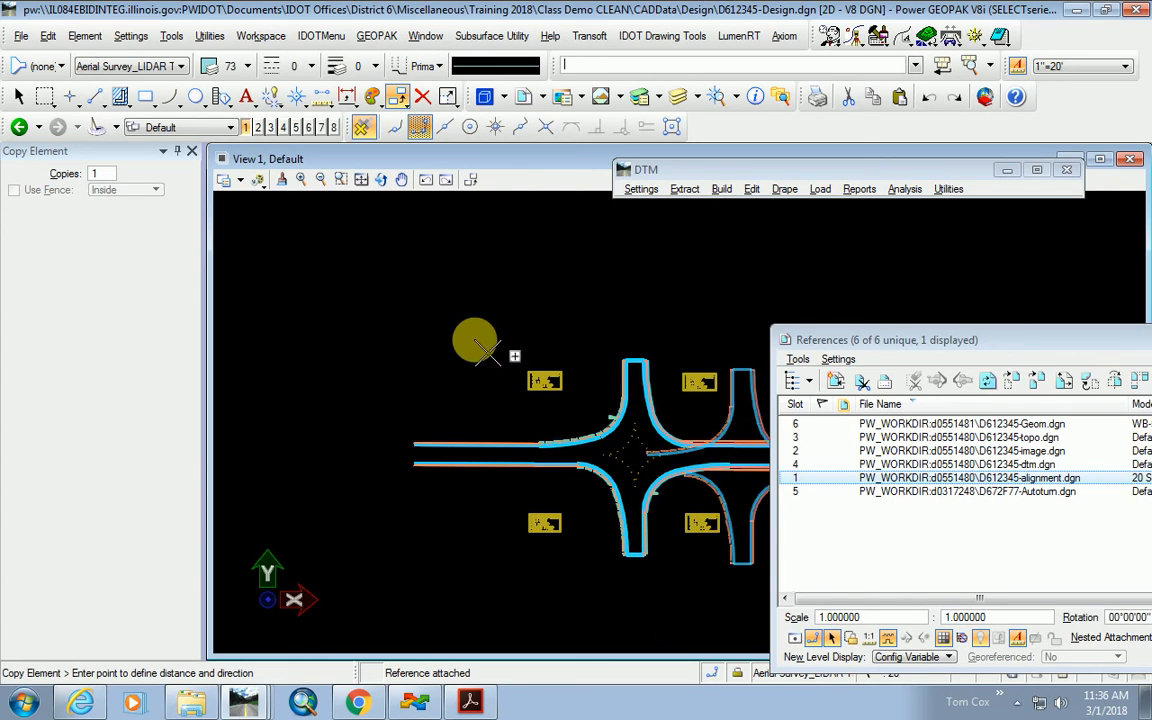
key("Escape")
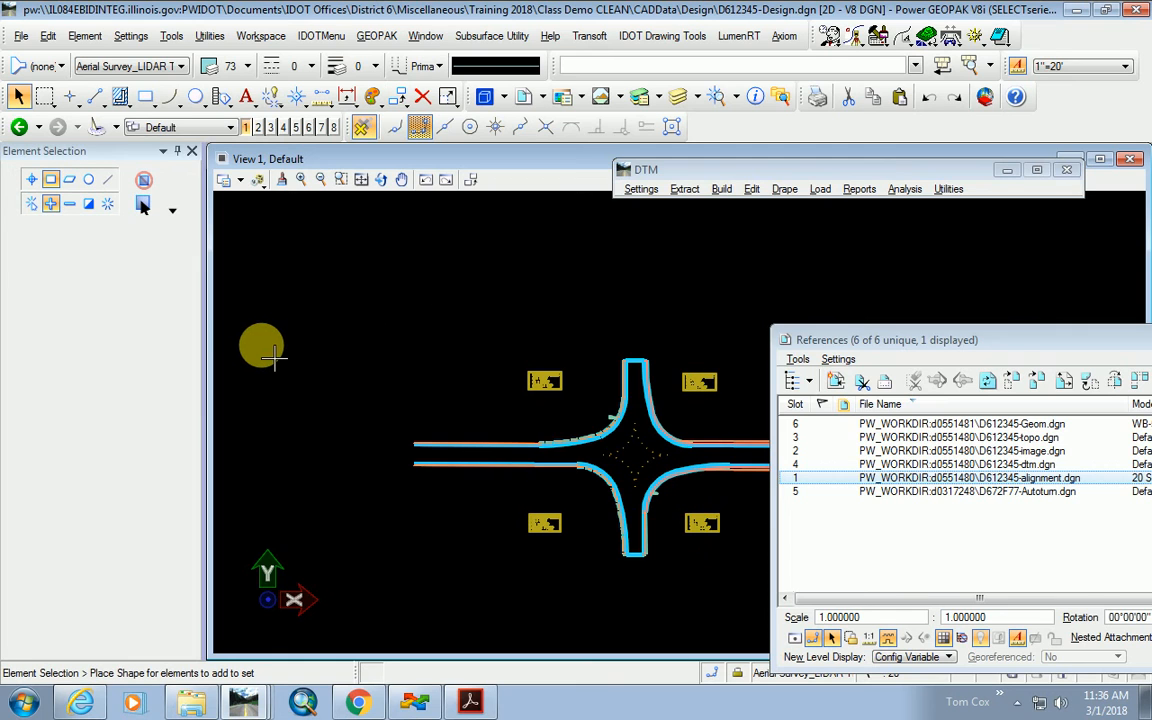
key("Delete")
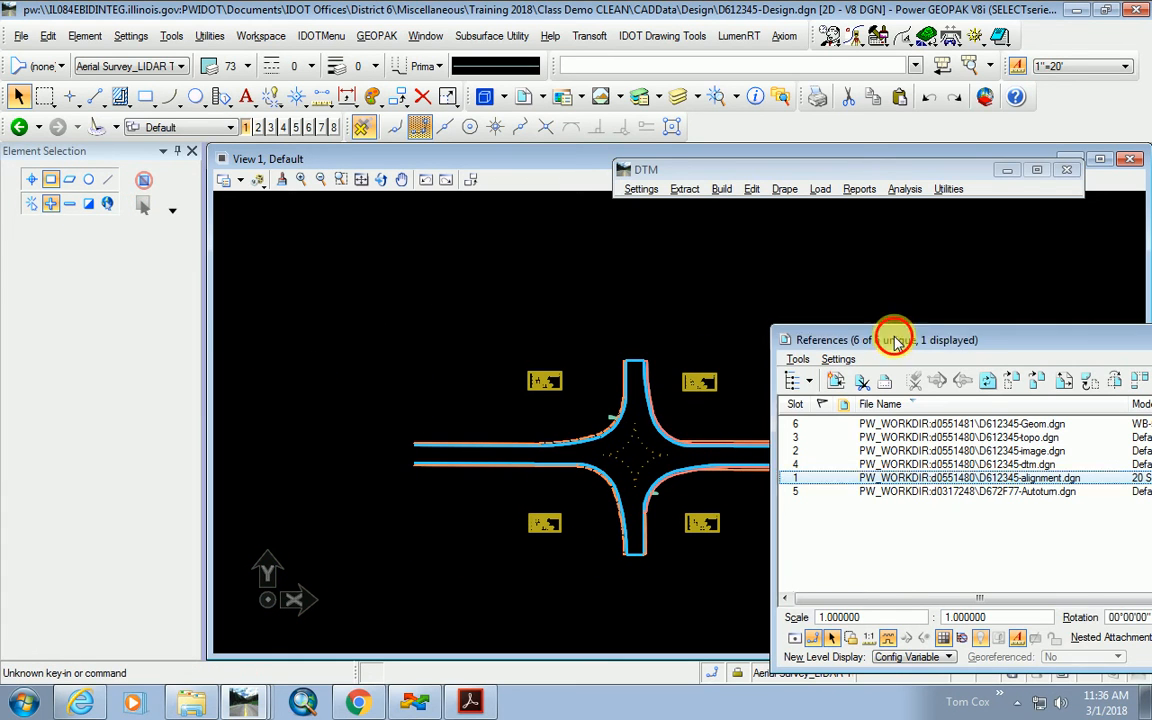
Turn off the display of the D612345-Geom.dgn WB-55 reference and inspect the copied corner returns alone.
left_click_drag(896, 340, 568, 284)
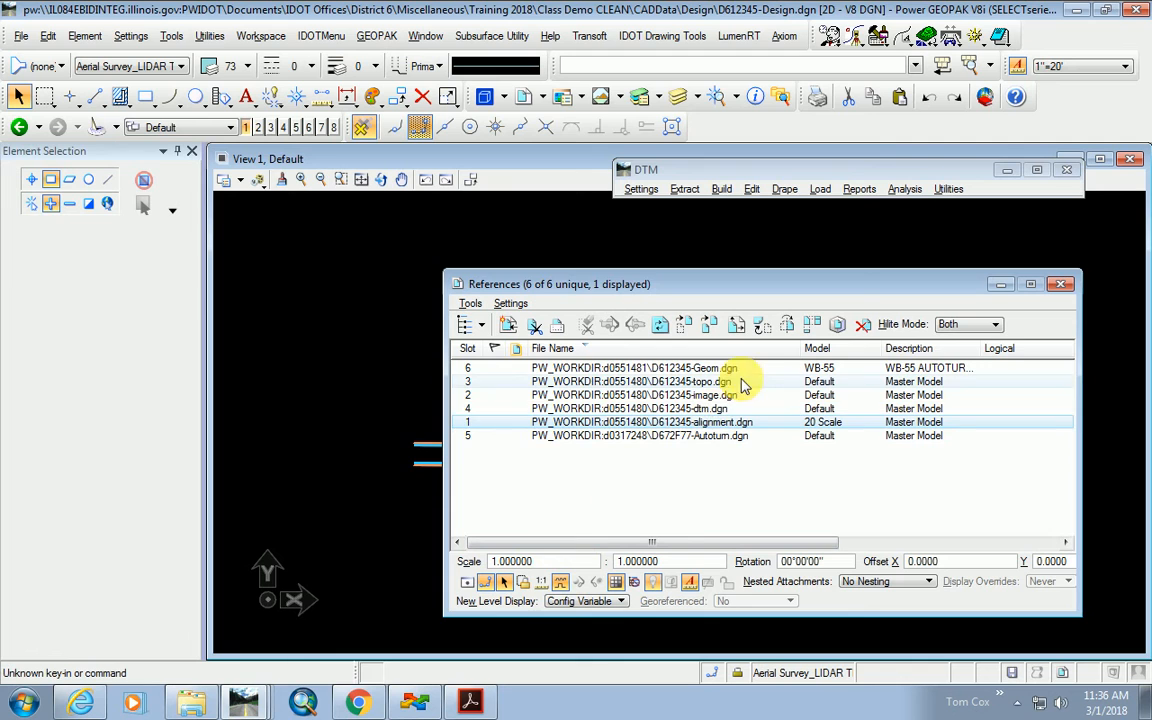
left_click(466, 581)
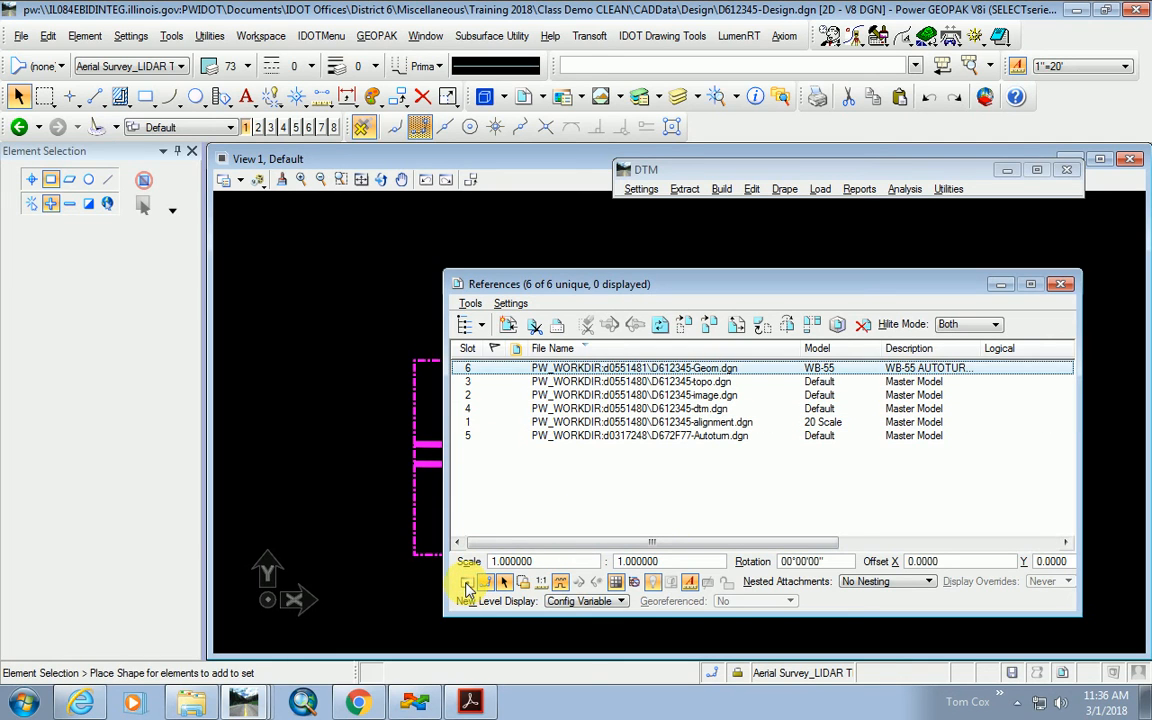
left_click(1060, 284)
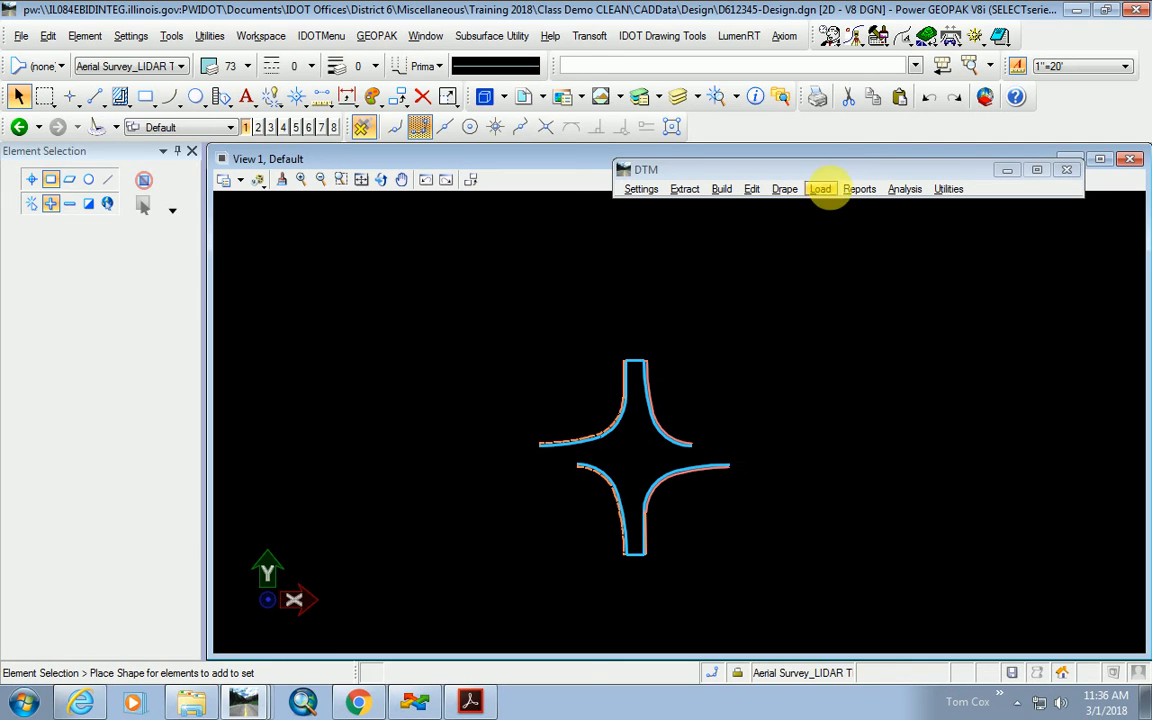
scroll(652, 465, "up", 2)
scroll(652, 465, "down", 5)
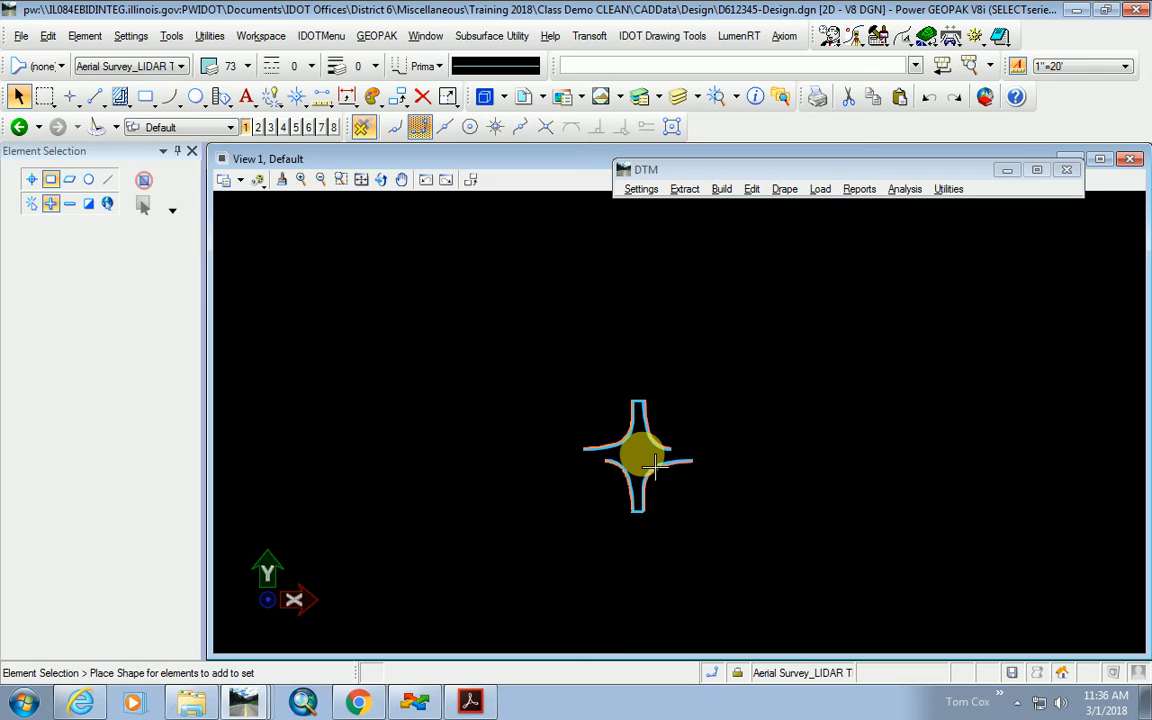
scroll(652, 465, "up", 3)
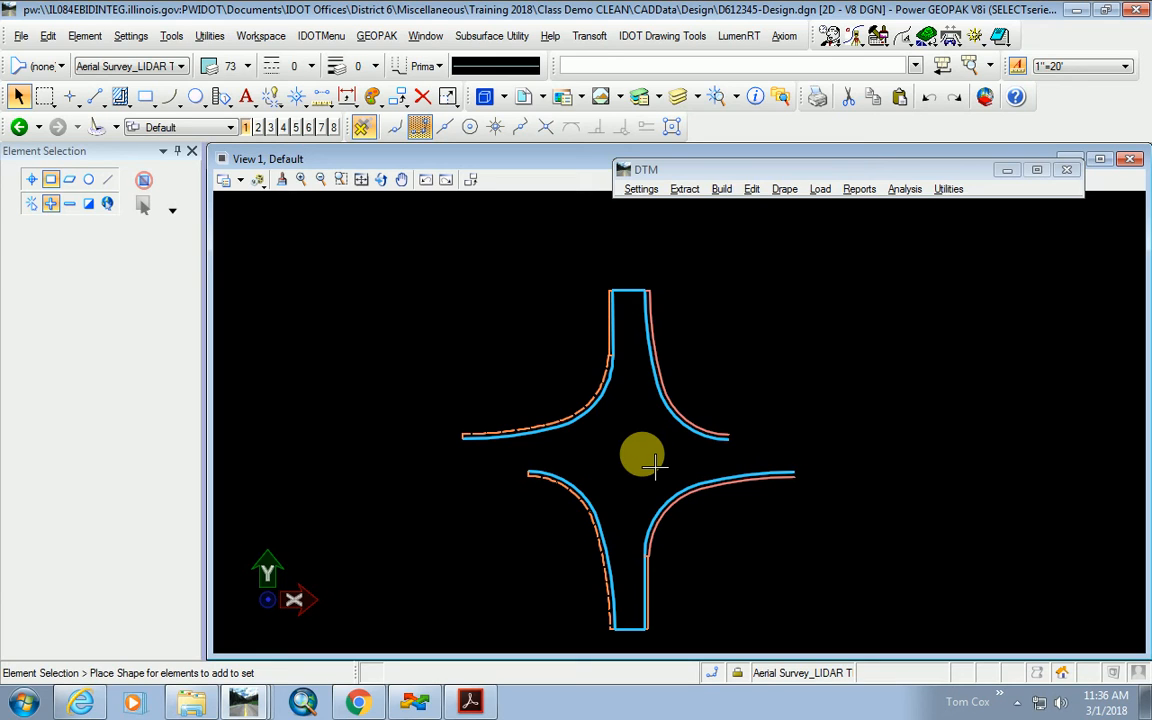
Display the D612345-Geom.dgn WB-55 reference again and compare its full layout with the copied corner returns.
left_click(526, 98)
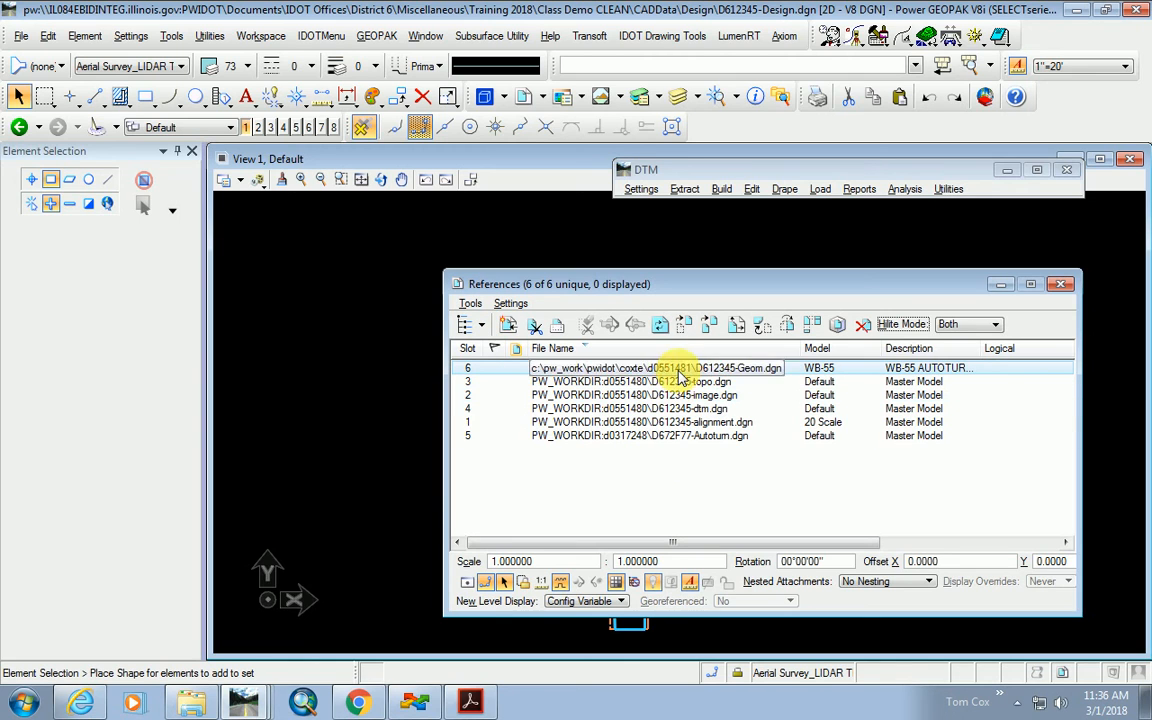
left_click(468, 580)
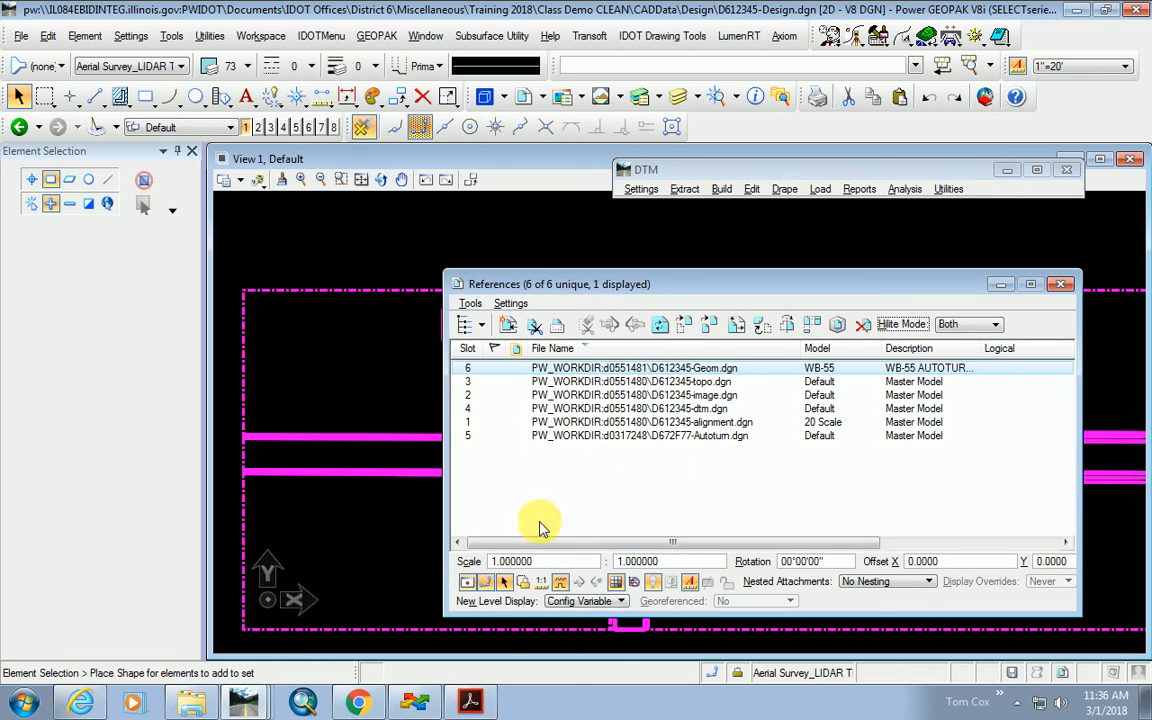
left_click_drag(658, 287, 761, 235)
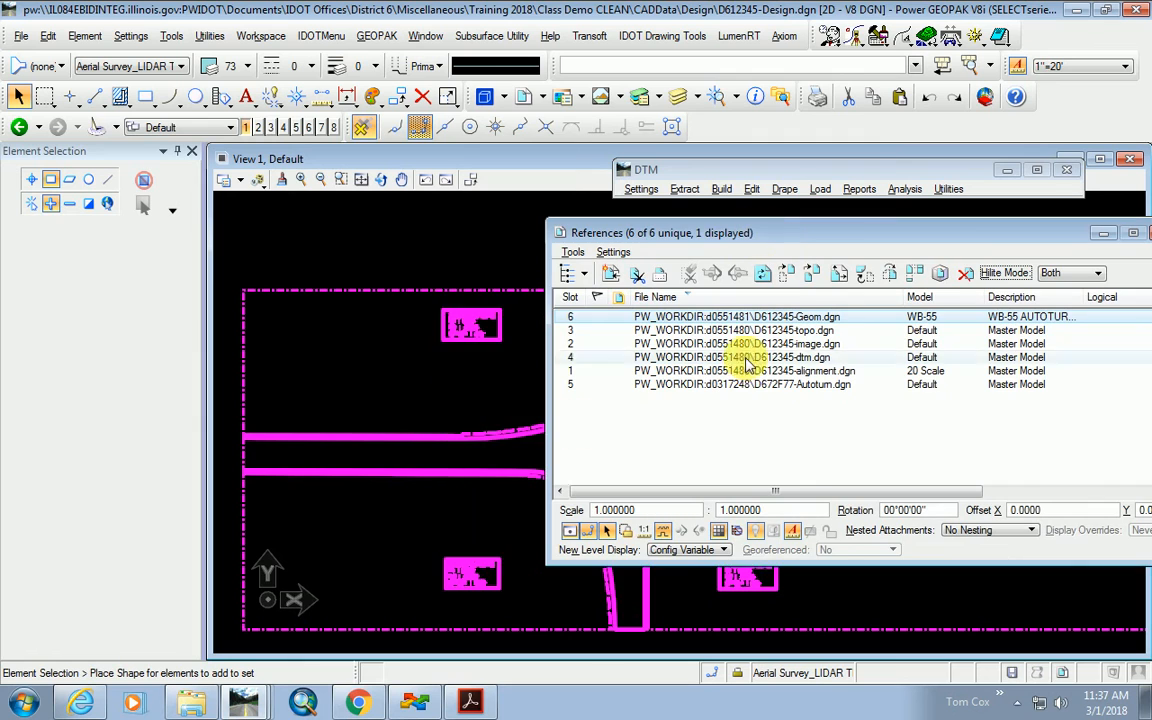
scroll(385, 492, "down", 5)
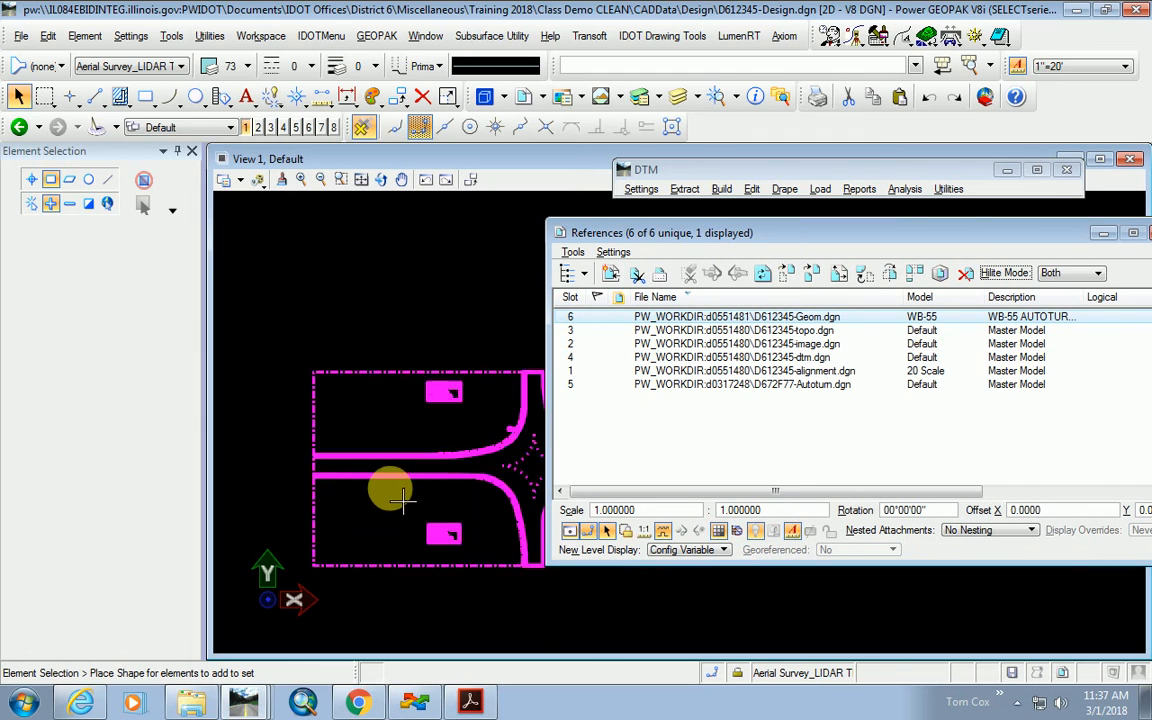
left_click(776, 455)
scroll(468, 508, "up", 2)
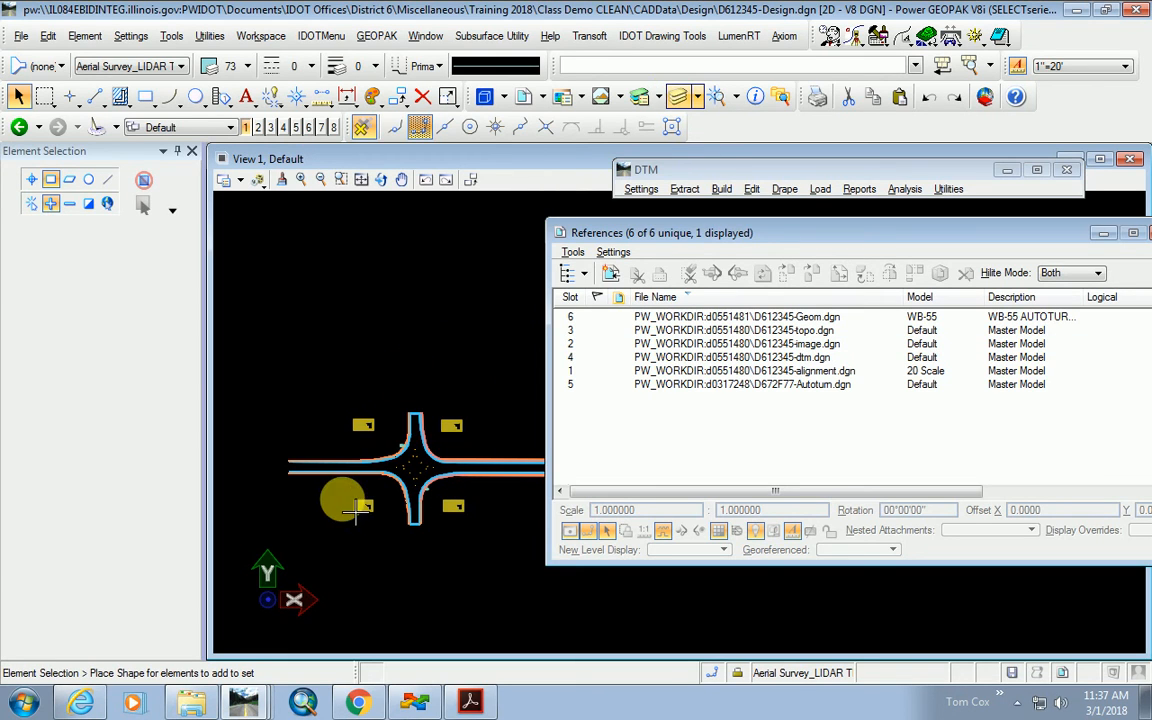
scroll(303, 462, "up", 3)
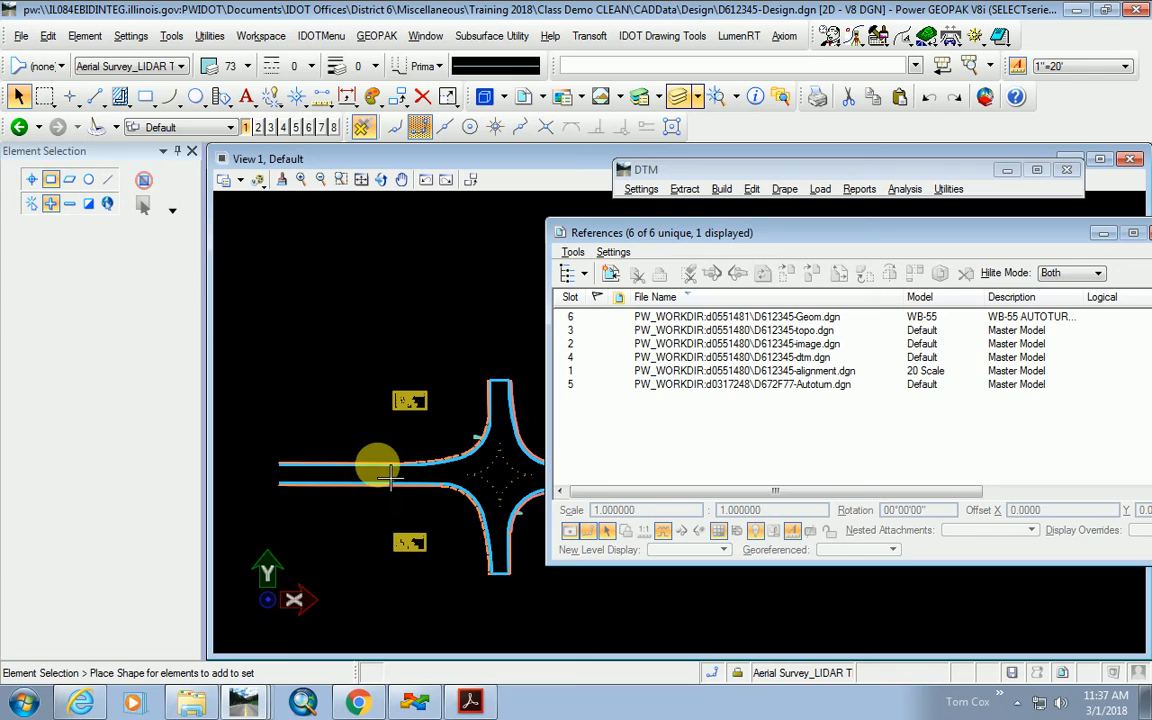
scroll(366, 482, "down", 3)
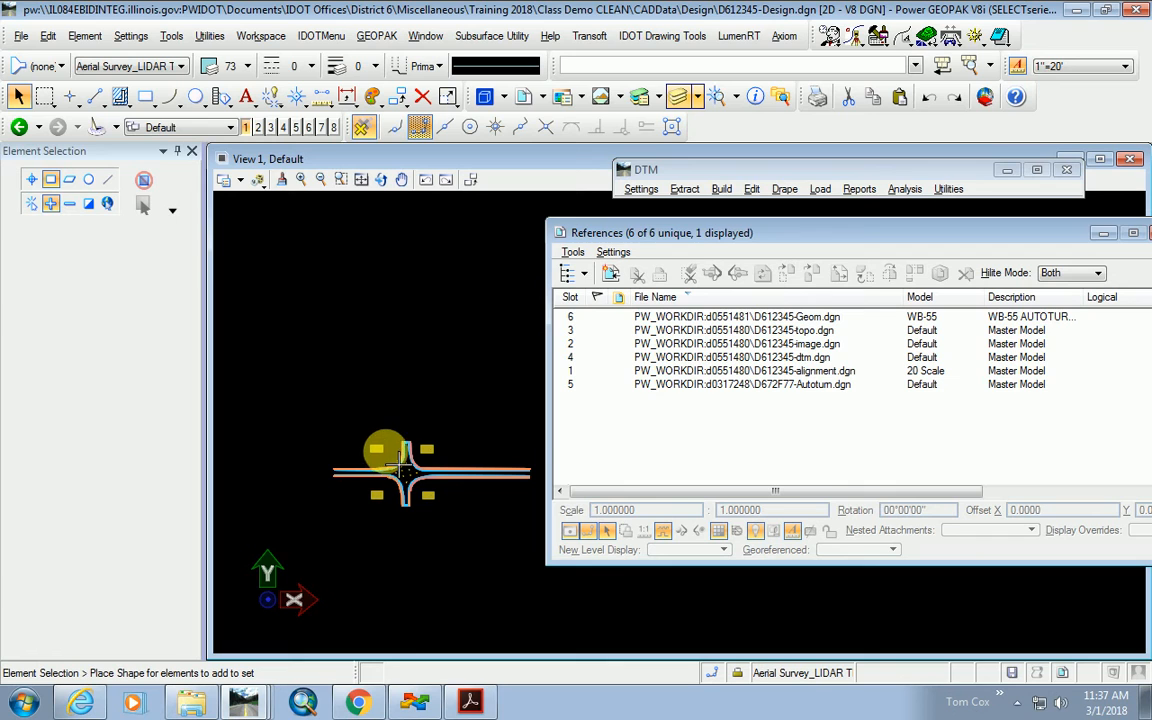
left_click(815, 321)
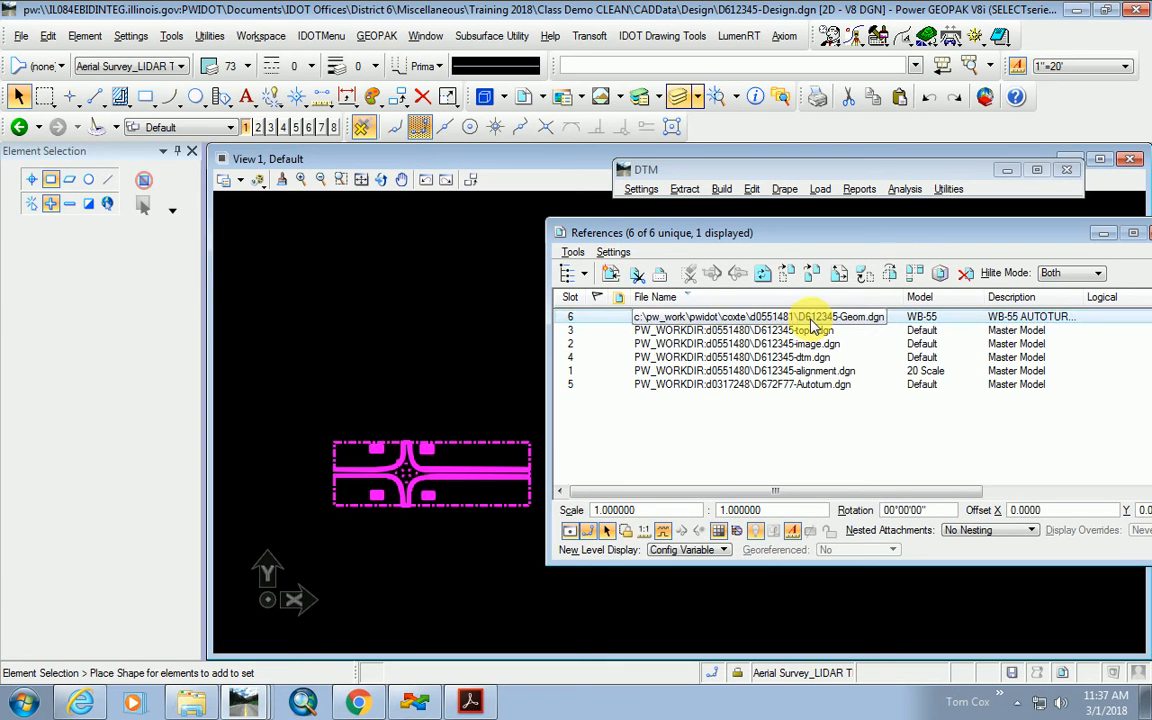
right_click(814, 326)
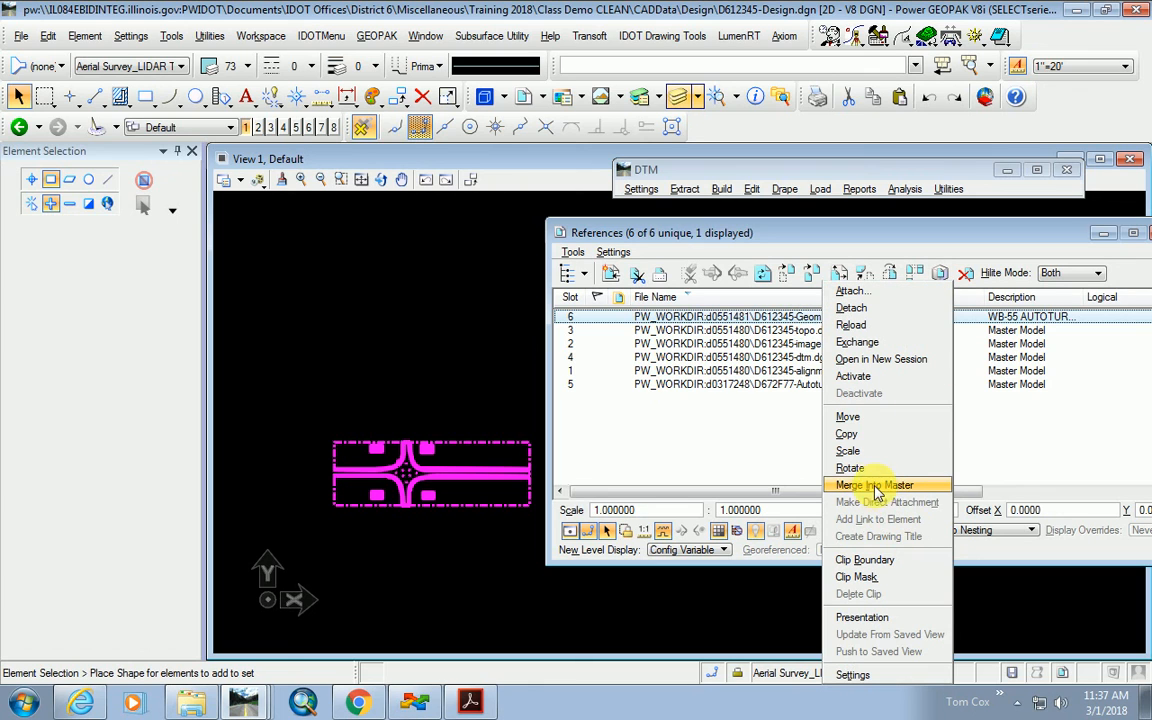
left_click(858, 490)
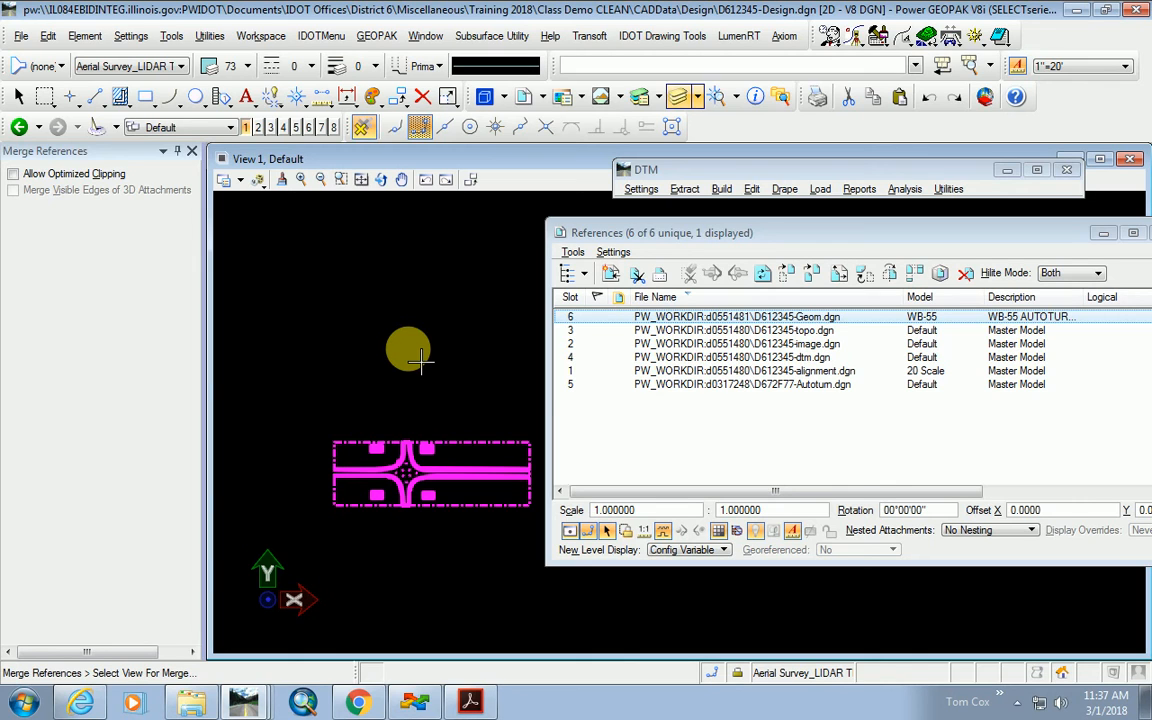
left_click(675, 456)
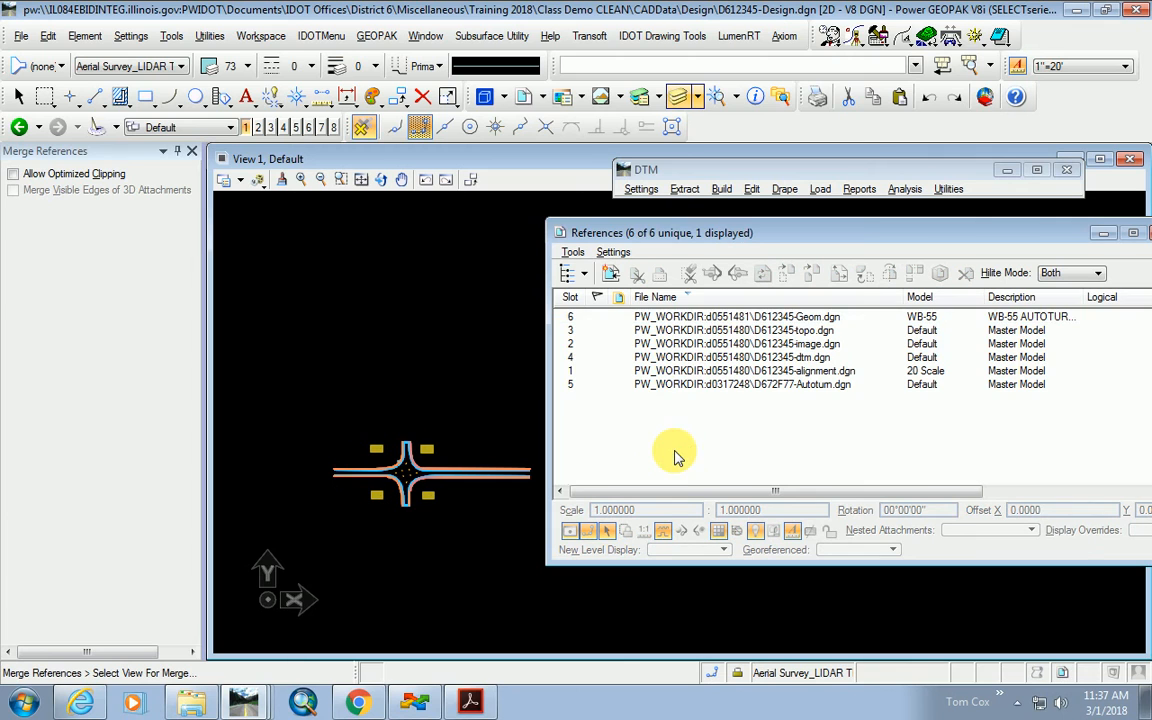
Hide the WB-55 geometry reference again and close the reference list, leaving only the copied corner returns in view.
left_click(798, 317)
left_click(569, 530)
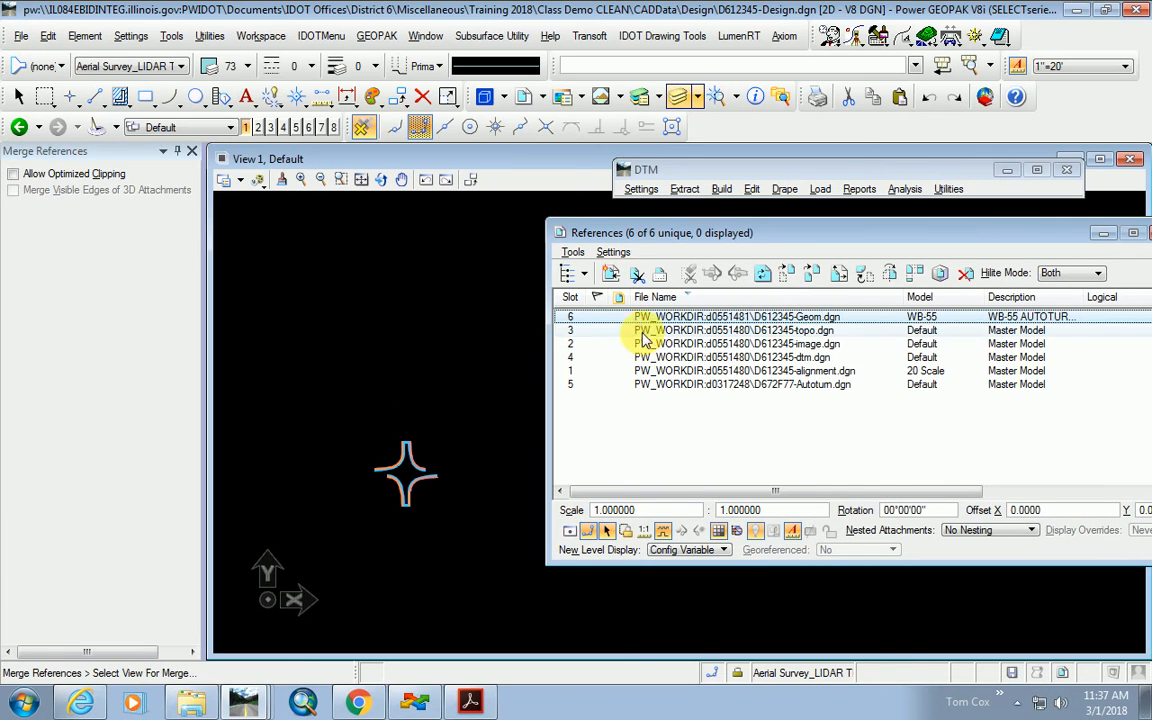
left_click_drag(660, 230, 466, 241)
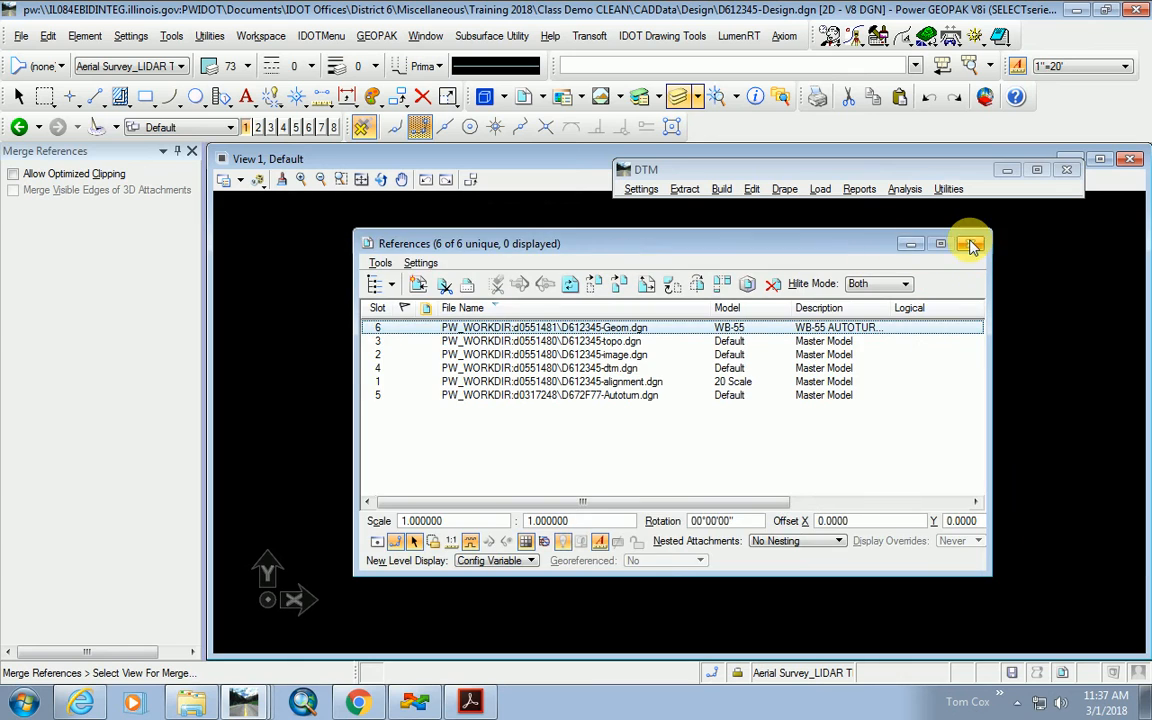
left_click(975, 244)
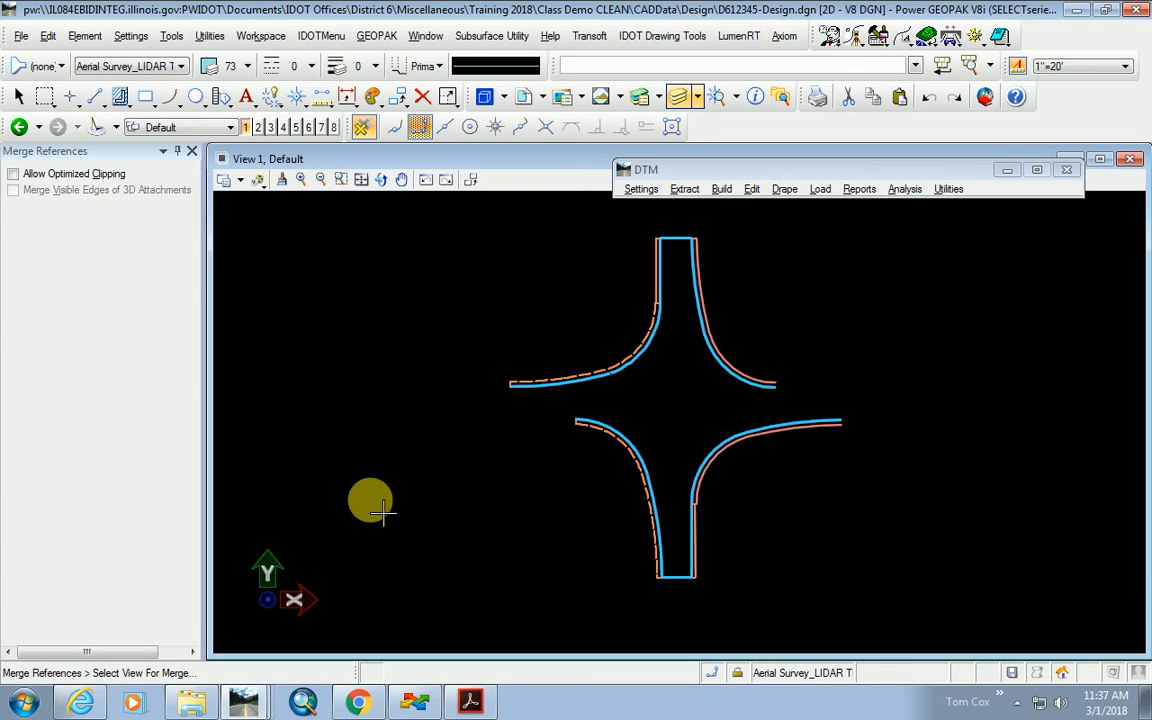
Turn on the display of the D612345-topo.dgn reference in View 1's level display settings.
scroll(383, 510, "down", 2)
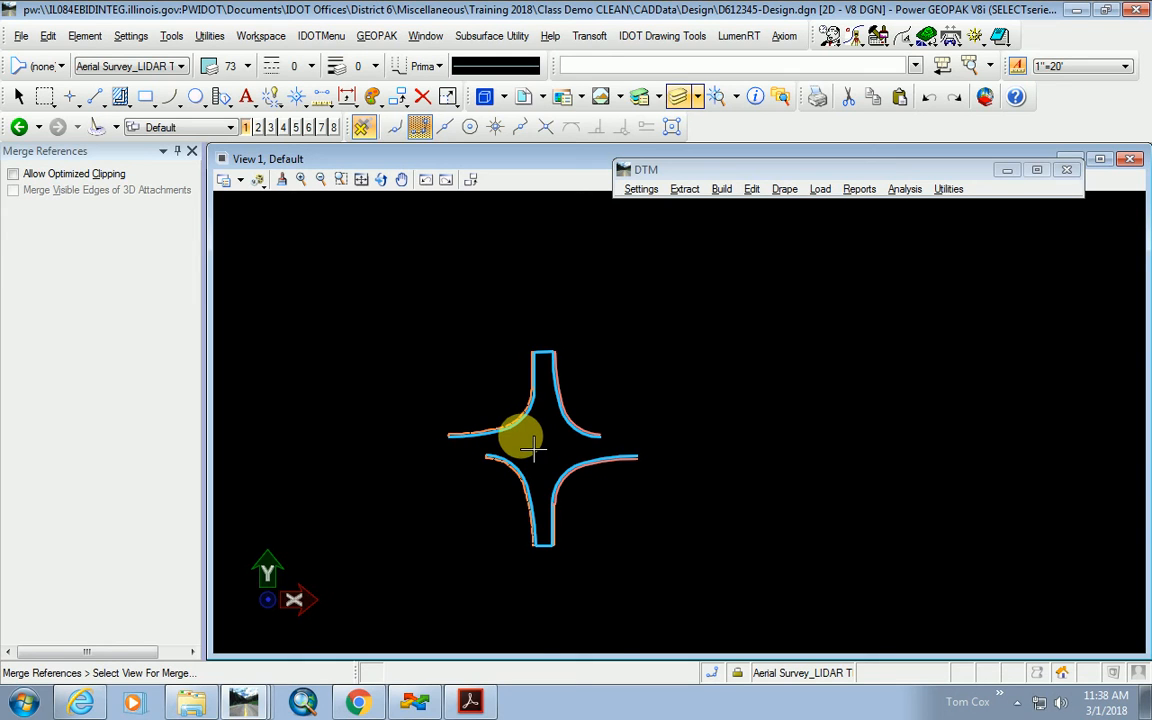
scroll(522, 440, "up", 3)
scroll(630, 447, "down", 4)
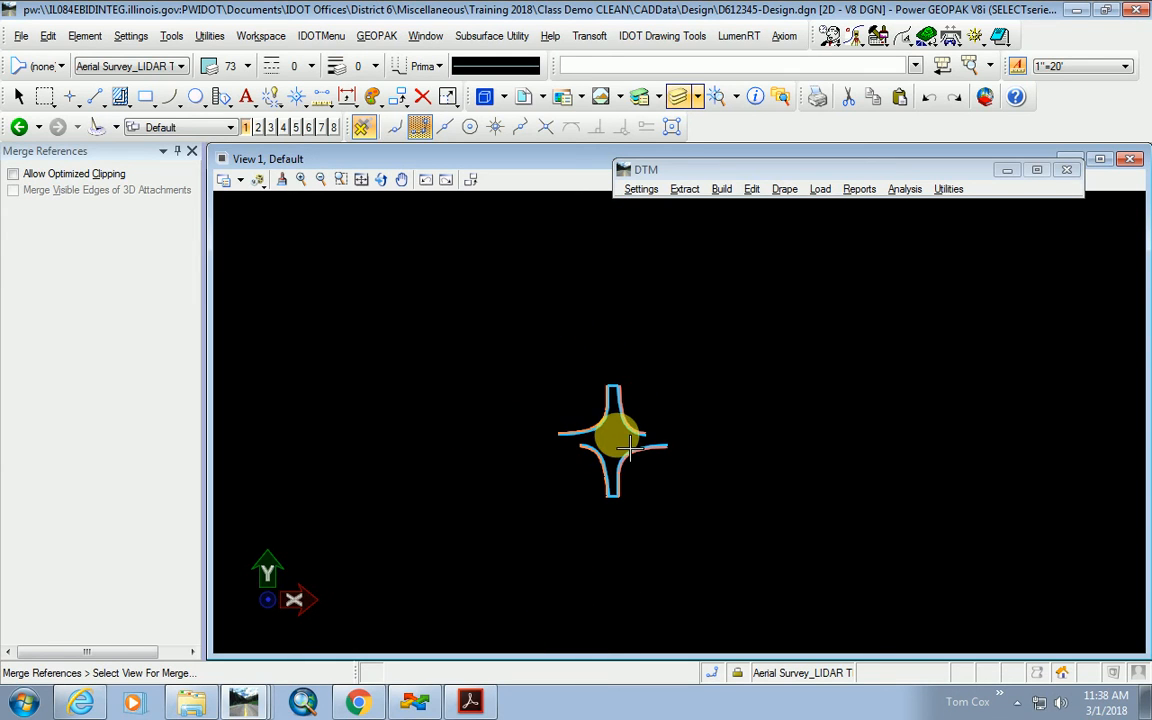
scroll(575, 440, "down", 2)
scroll(690, 458, "down", 1)
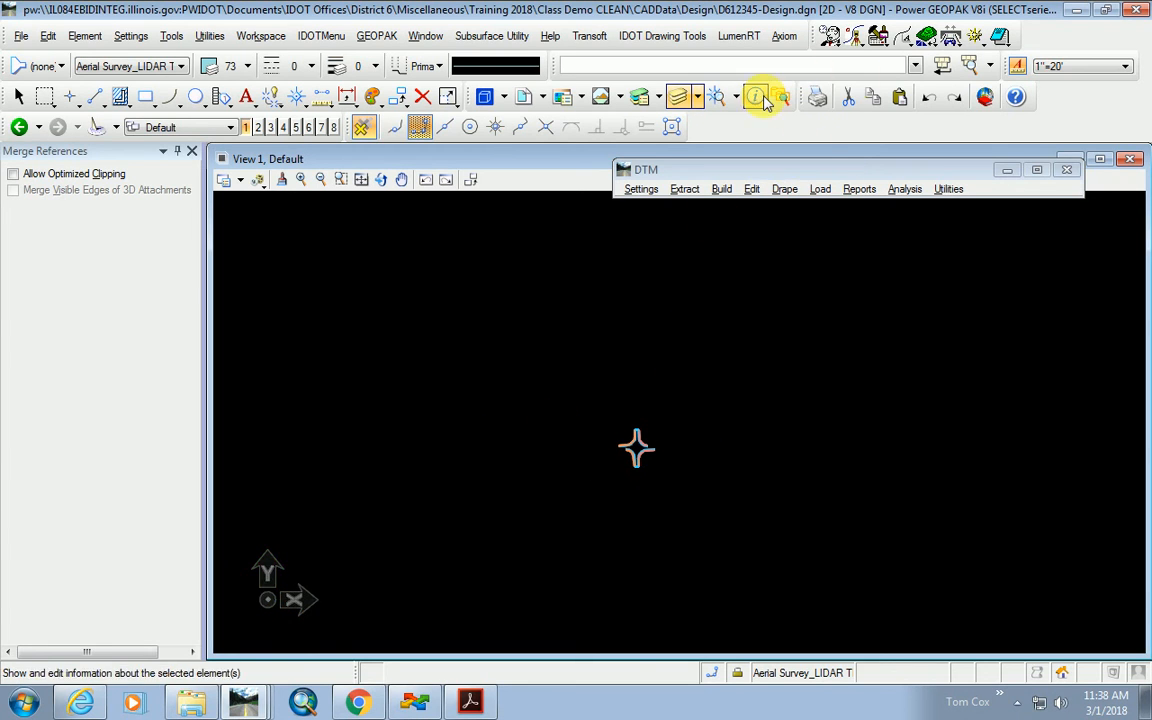
left_click(676, 96)
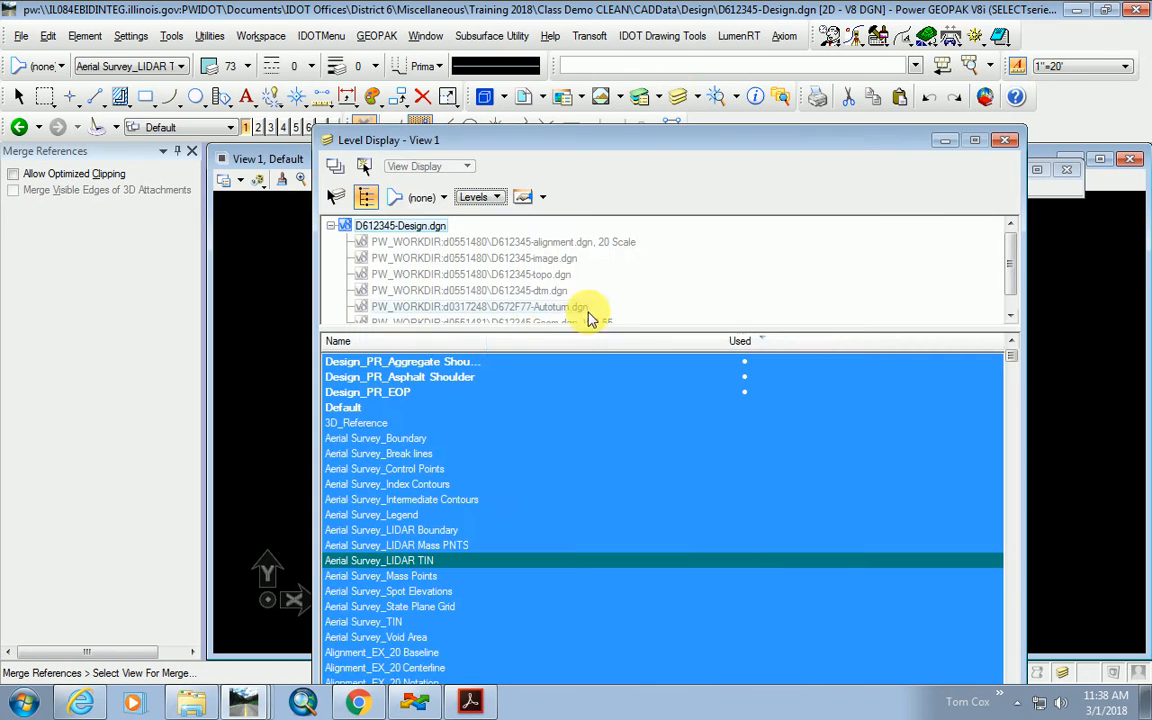
right_click(562, 276)
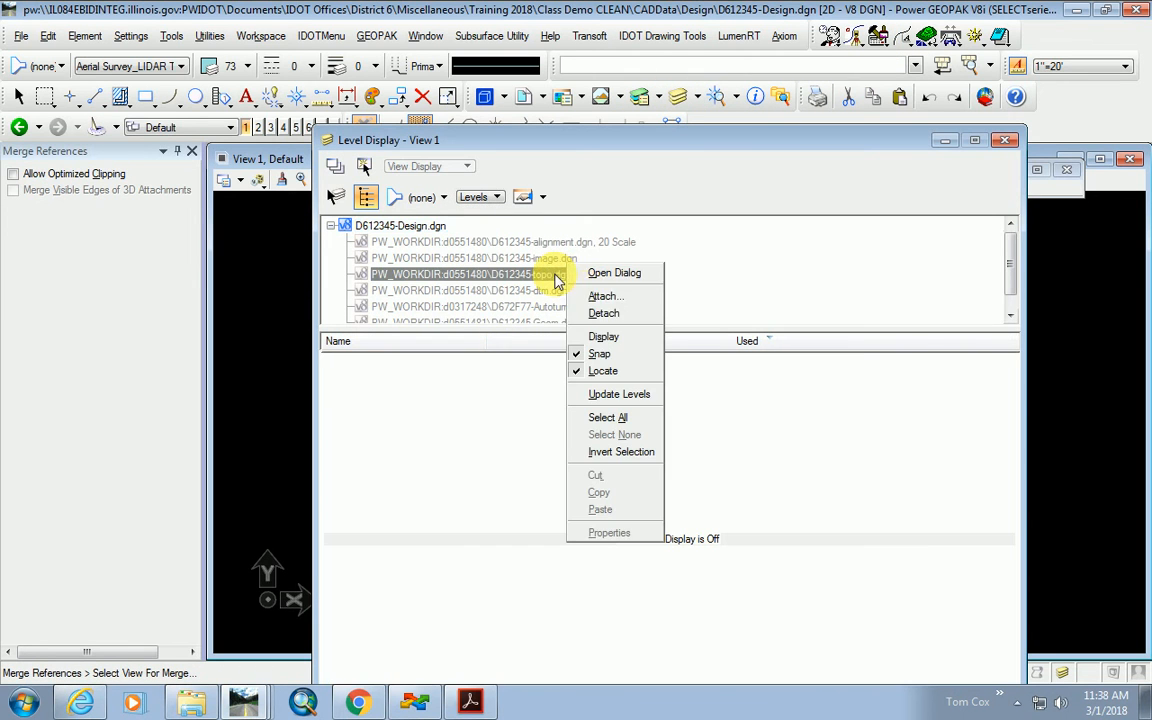
left_click(615, 335)
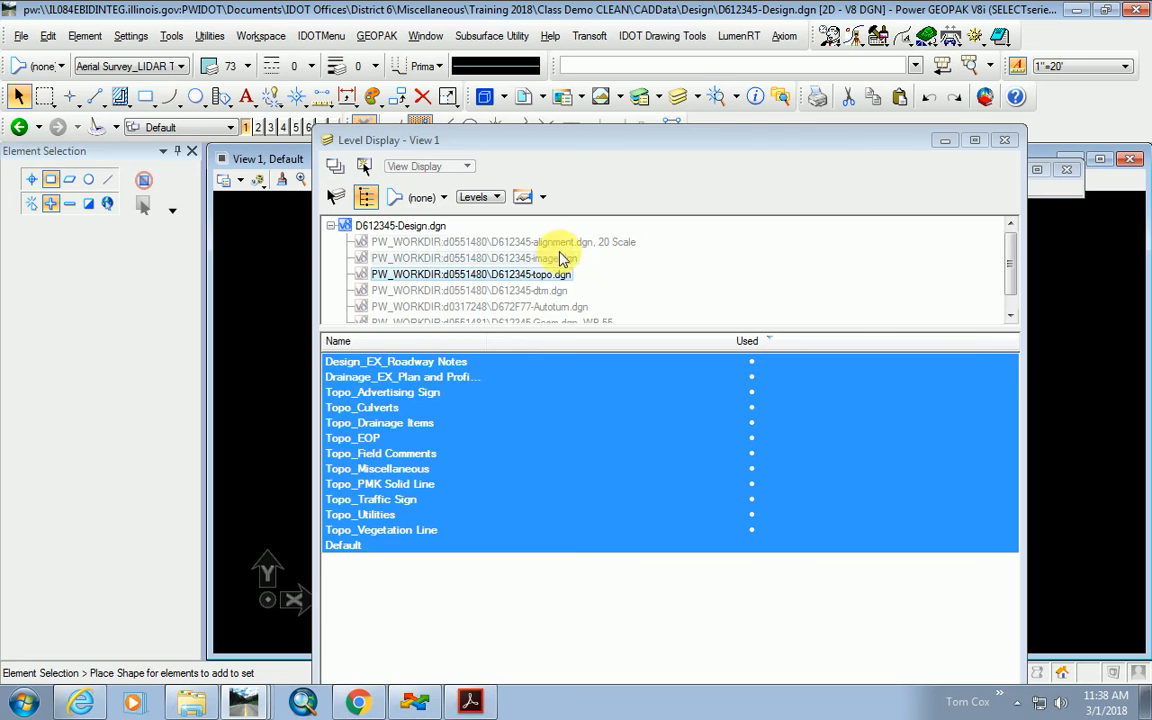
Turn on the display of the D612345-alignment.dgn 20 Scale reference and view the corner returns against the roads.
right_click(566, 240)
left_click(610, 305)
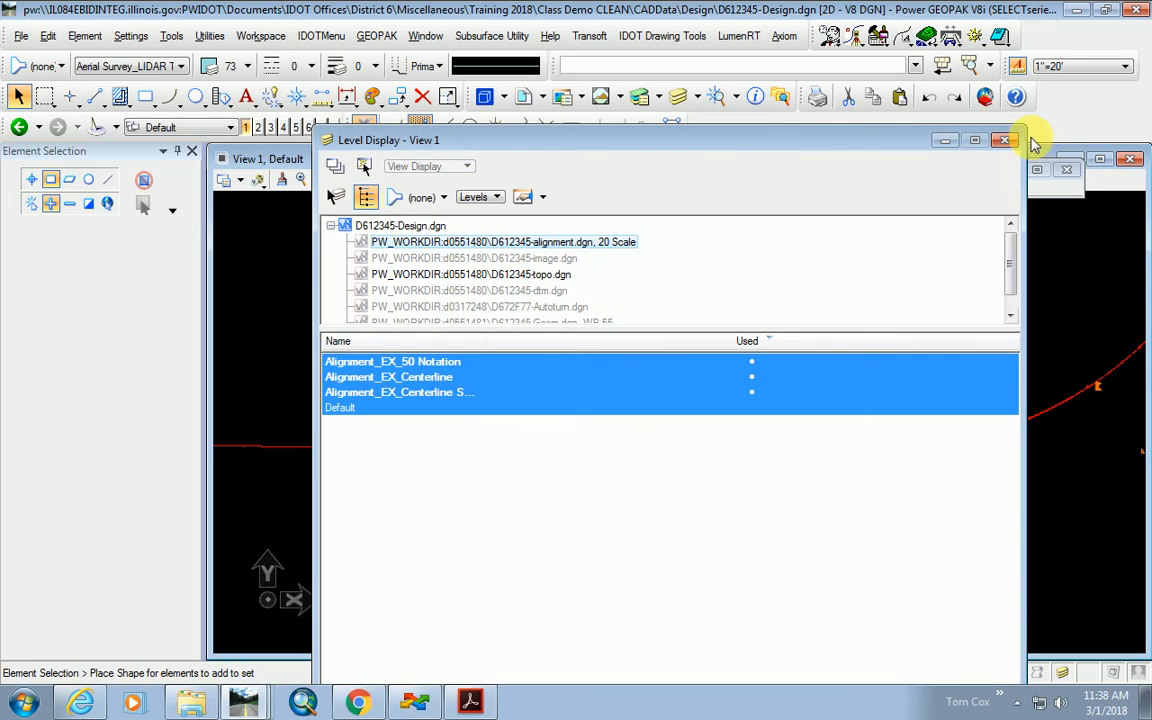
left_click(1005, 140)
scroll(590, 415, "up", 2)
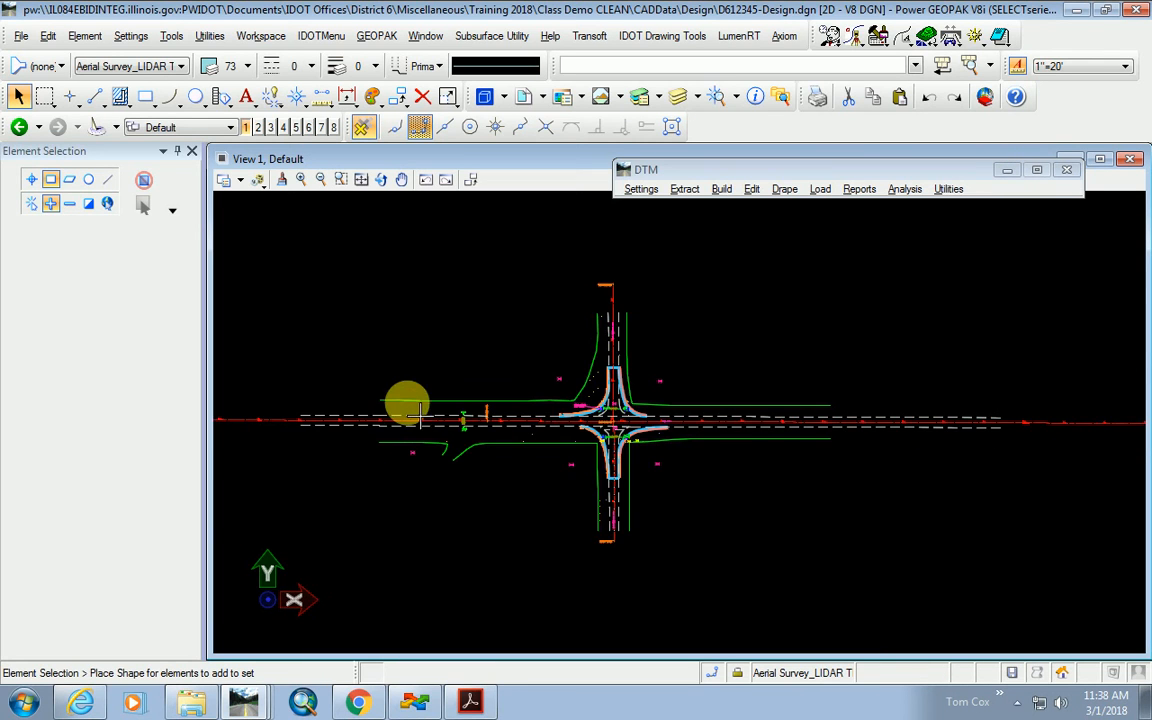
scroll(365, 390, "up", 1)
scroll(500, 475, "down", 1)
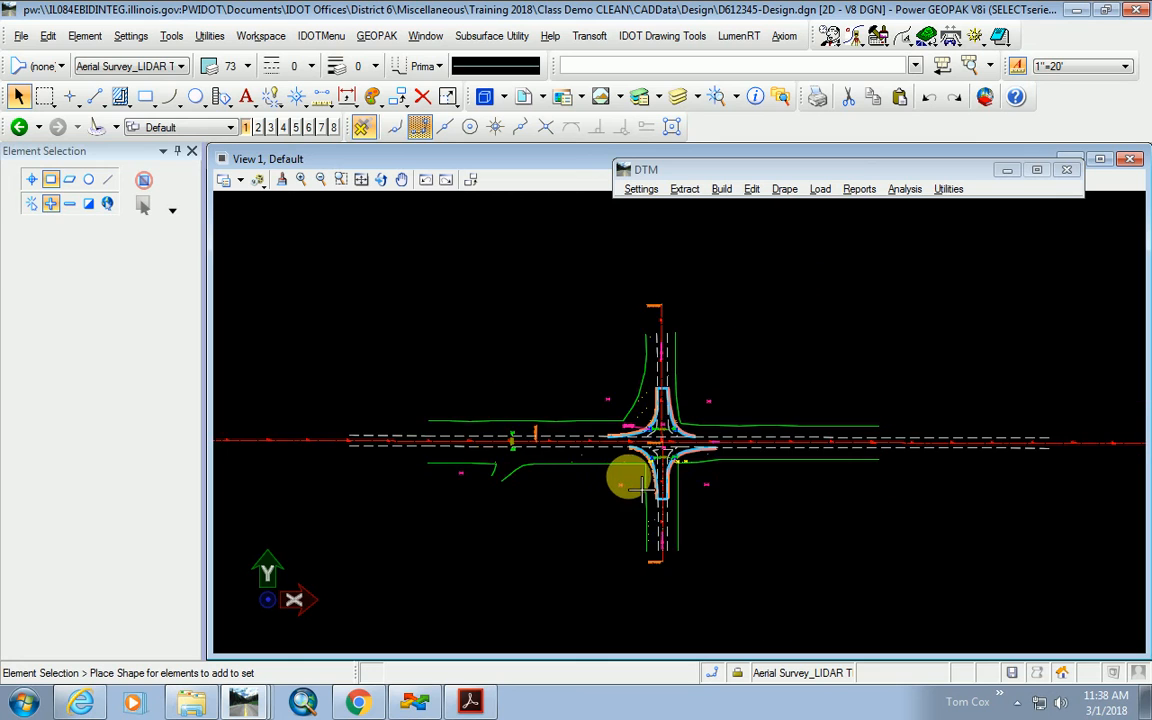
Switch to Internet Explorer, open the InsideIDOT home page and look through its links.
scroll(640, 480, "up", 1)
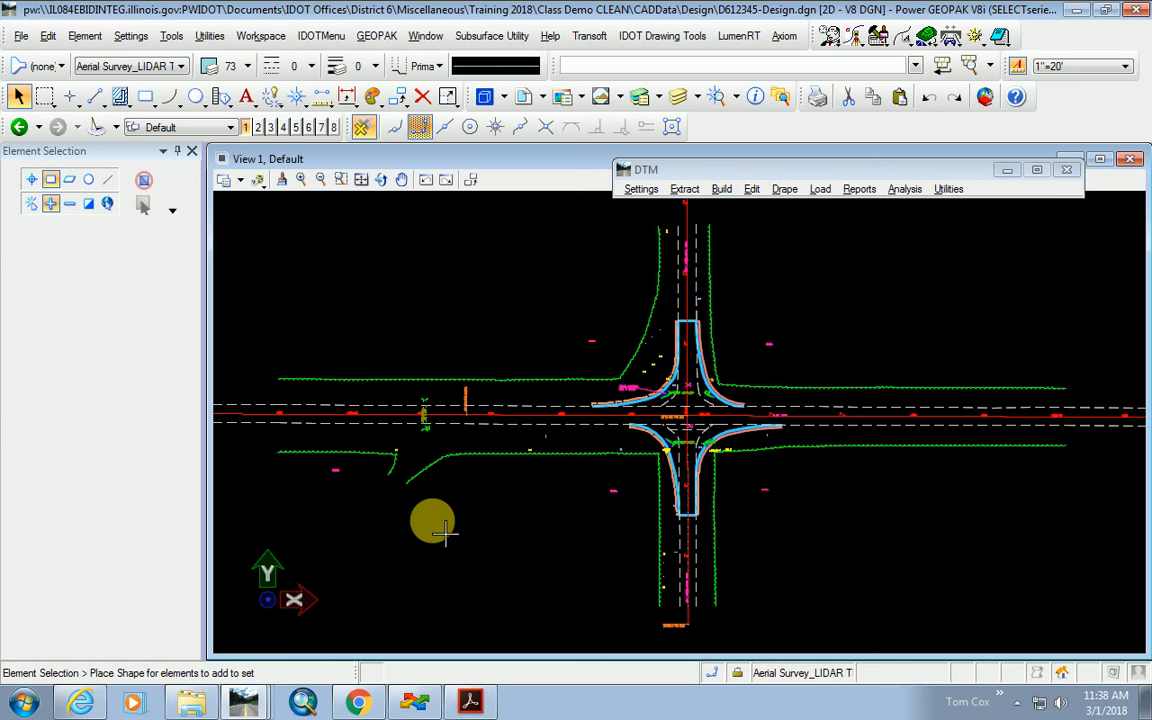
left_click(83, 704)
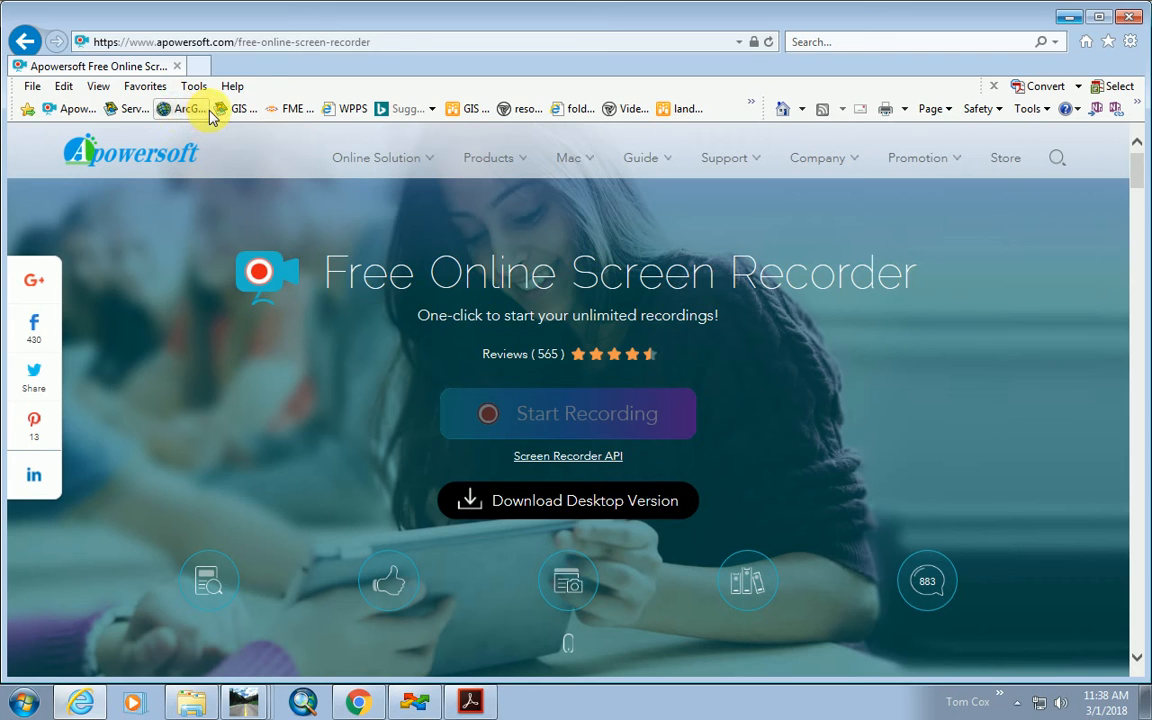
left_click(1086, 41)
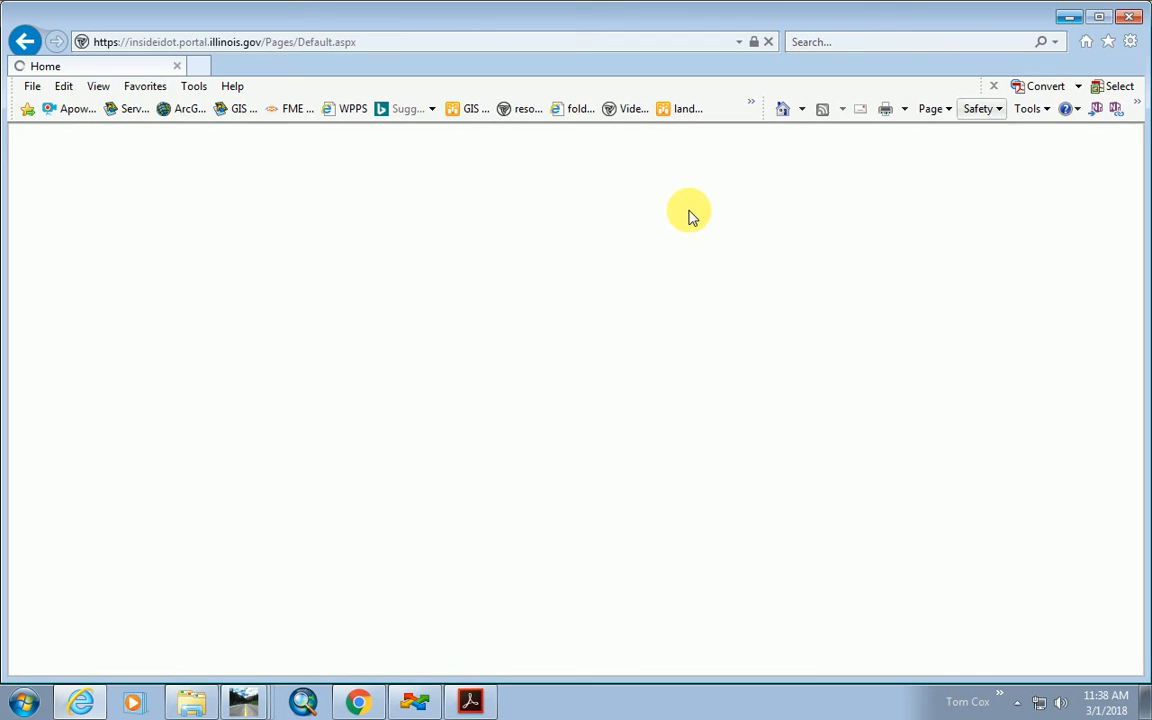
scroll(903, 532, "down", 1)
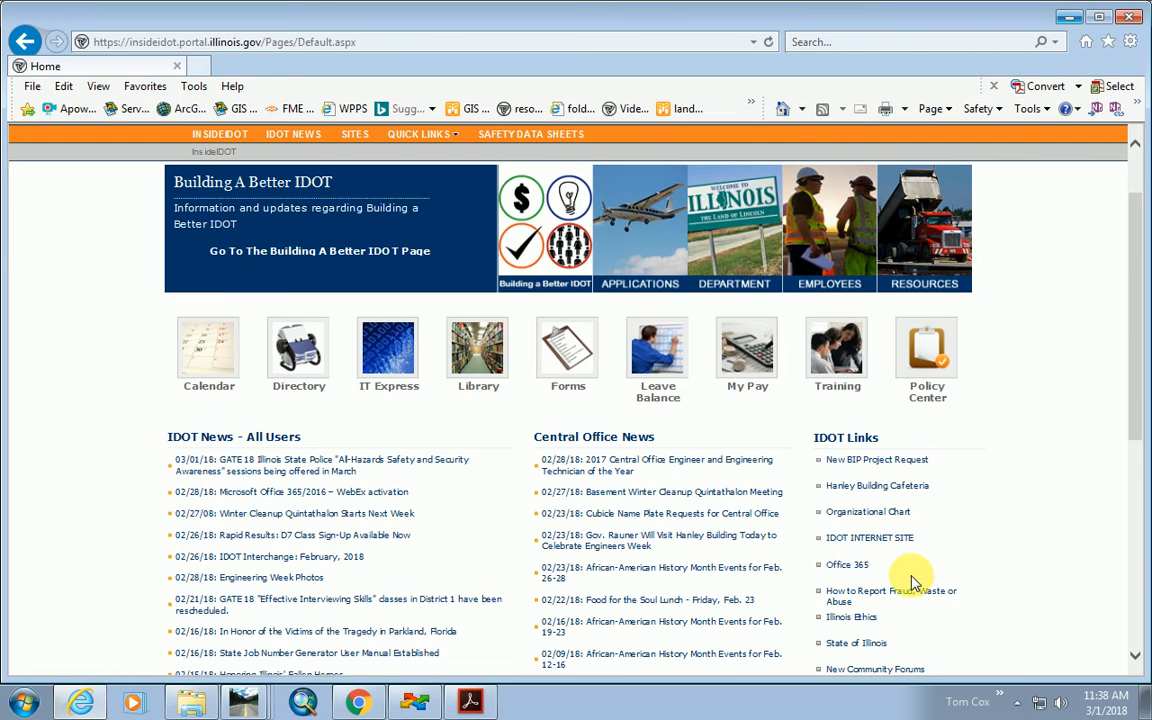
scroll(915, 575, "down", 5)
scroll(921, 570, "down", 1)
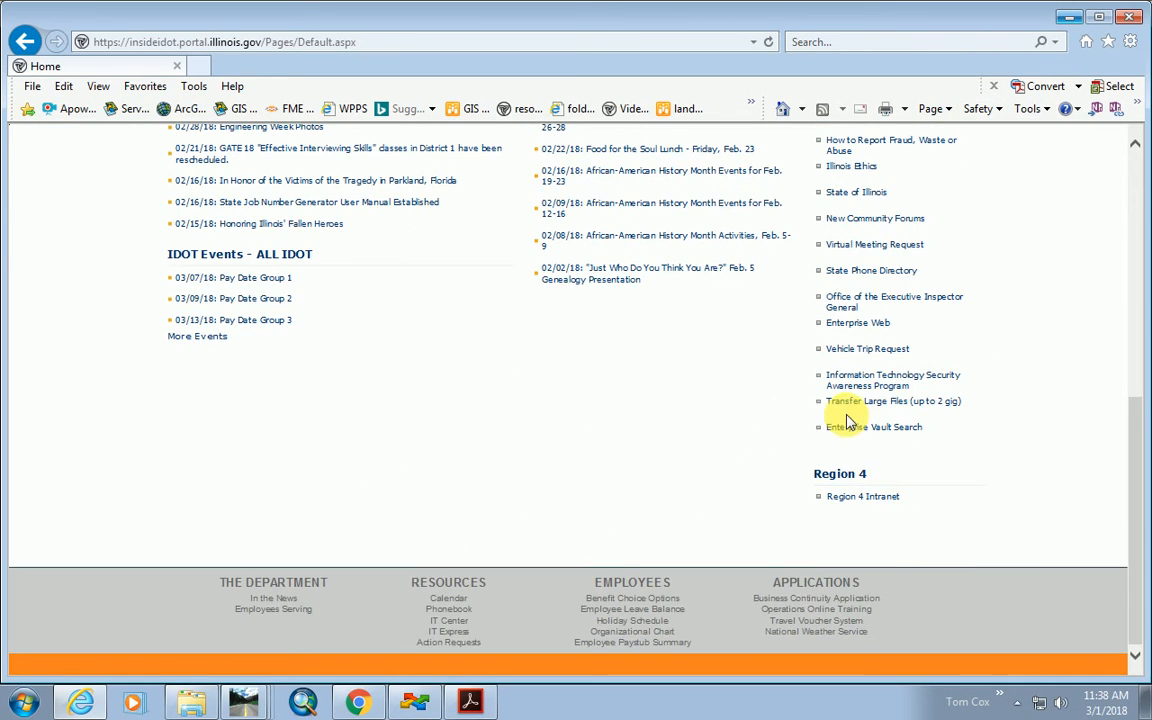
scroll(869, 471, "up", 1)
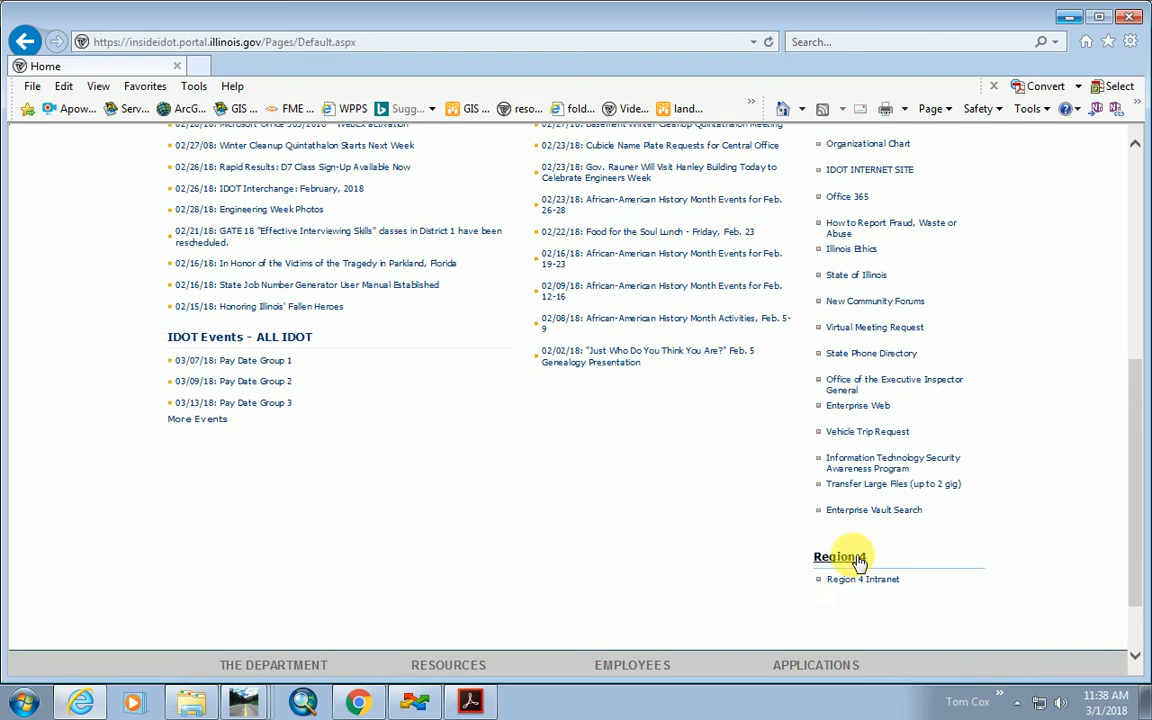
scroll(764, 491, "up", 5)
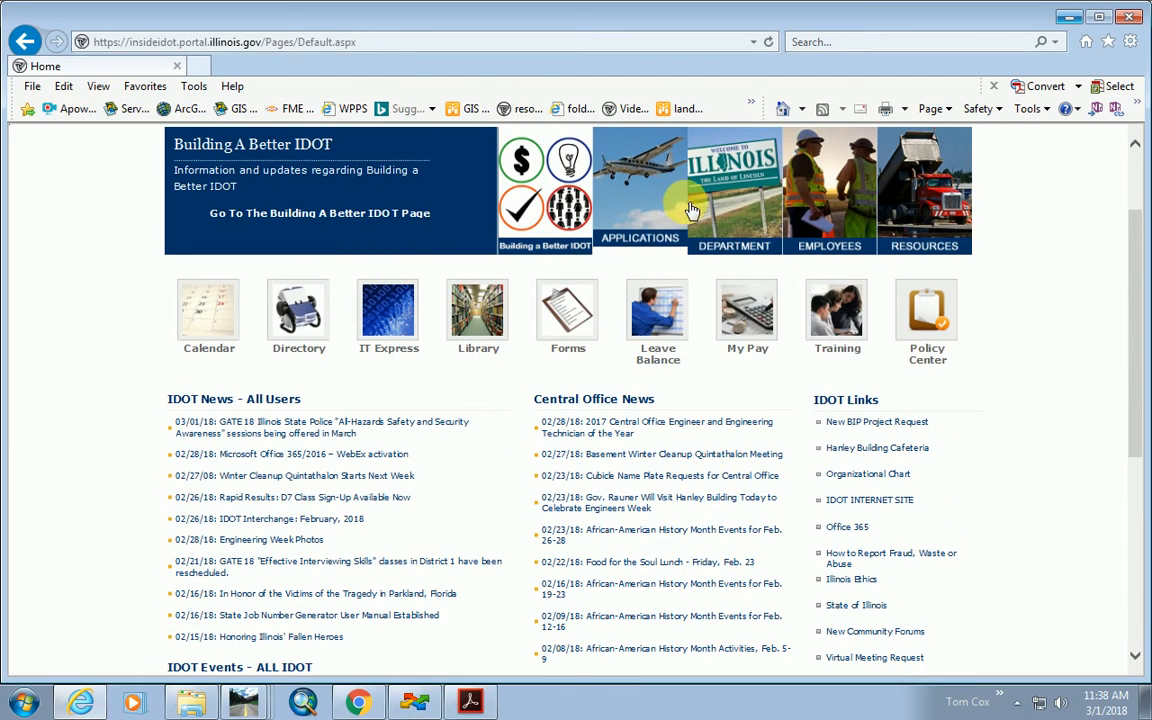
Go to the InsideIDOT Applications page and open the ArcGIS Online Map Center.
left_click(638, 217)
left_click(484, 200)
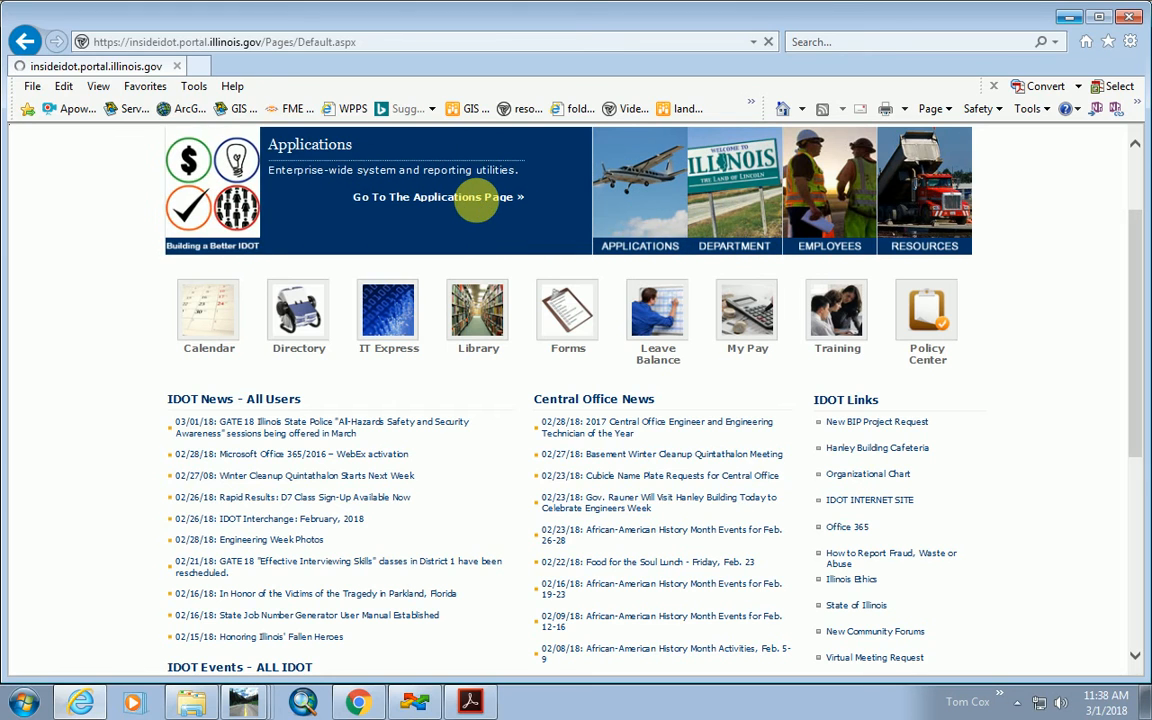
scroll(681, 553, "down", 3)
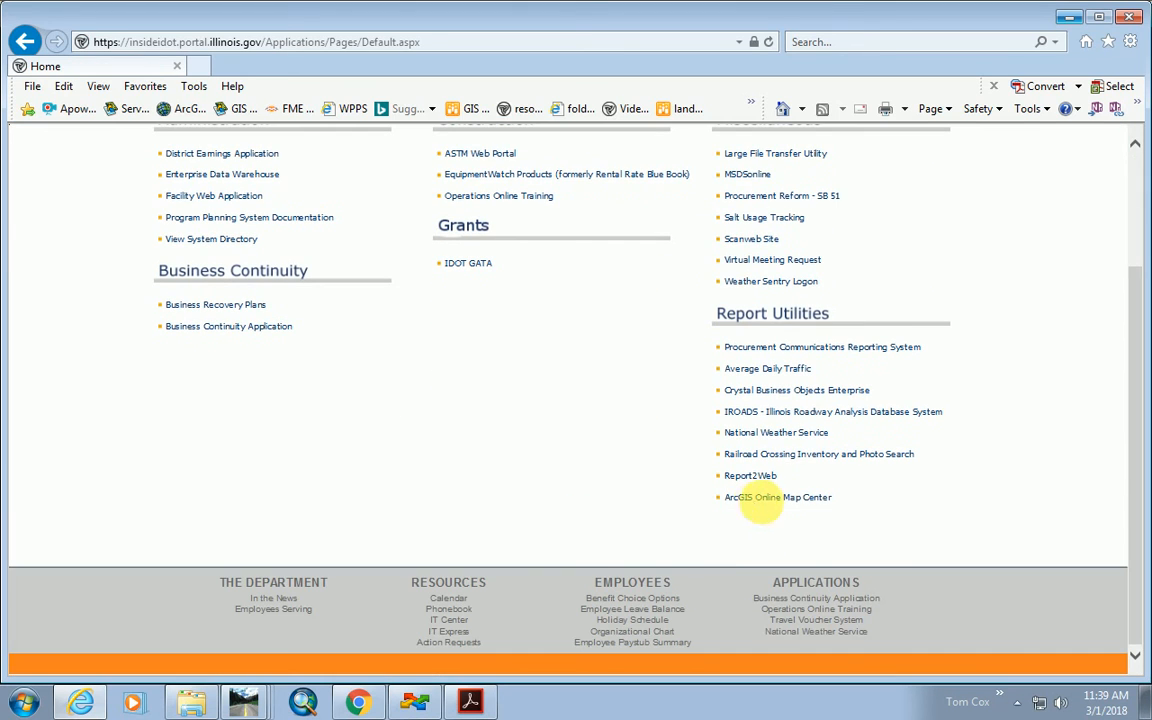
left_click(775, 498)
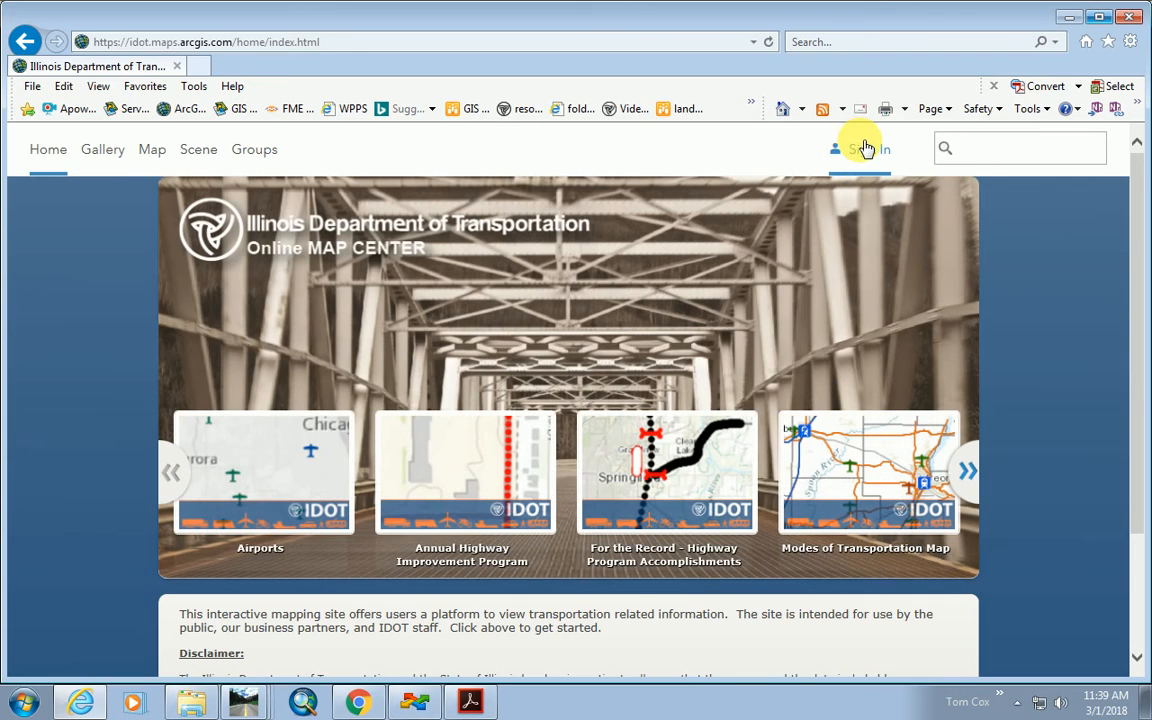
Sign in to the Illinois Department of Transportation map center using ADFS.ILLINOIS.GOV.
left_click(866, 152)
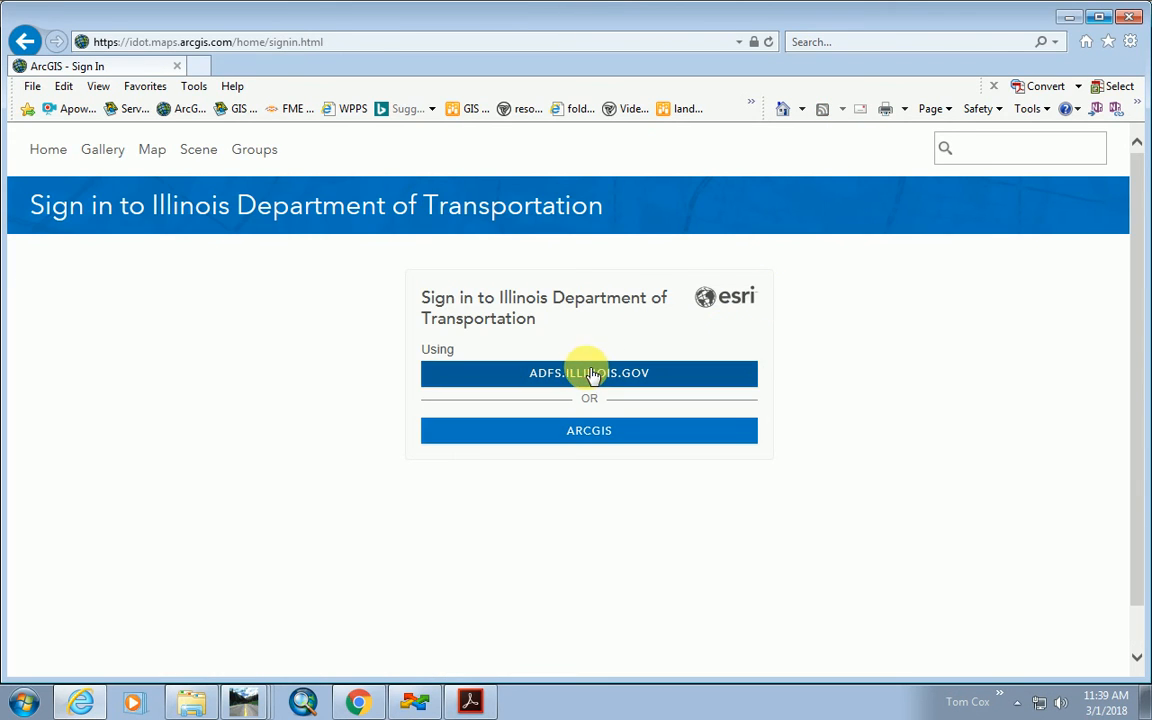
left_click(592, 375)
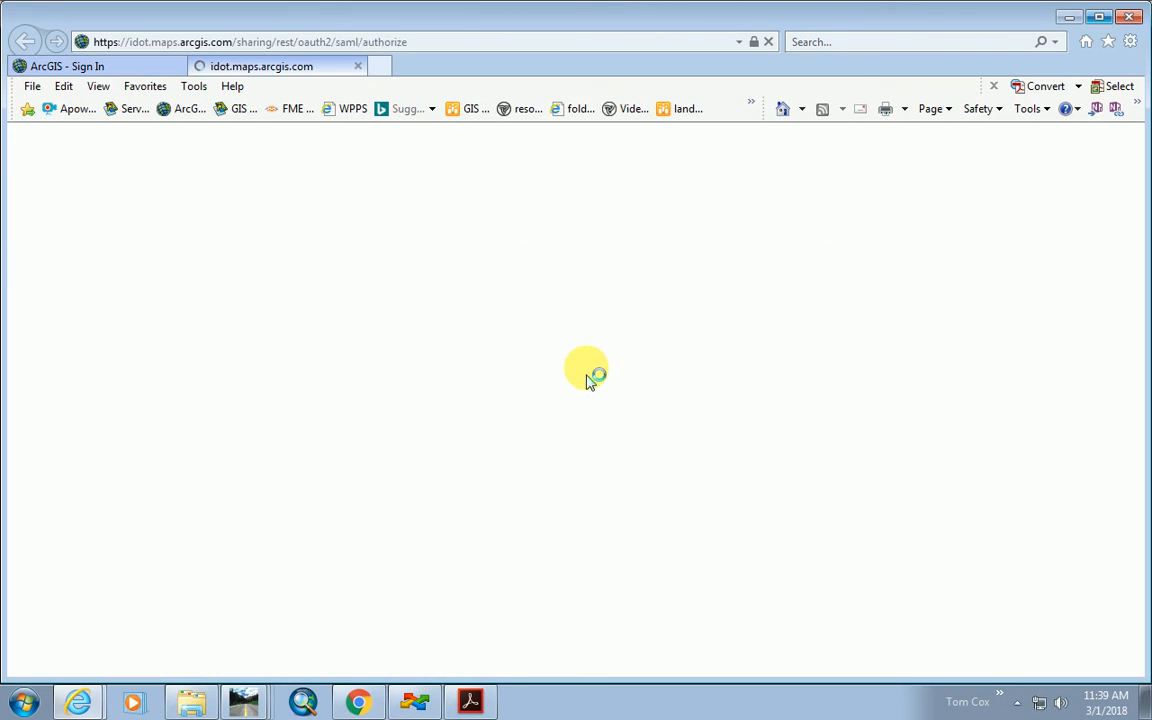
left_click(648, 425)
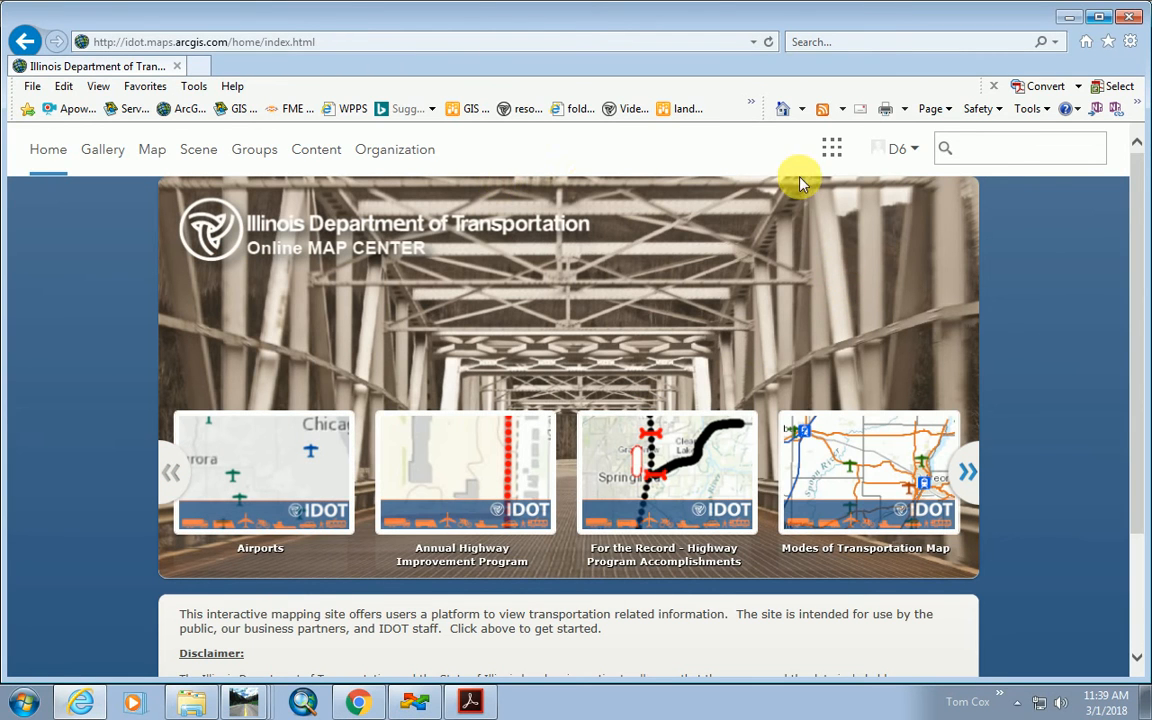
Search all content by the map title's surname and open the D6 Studies and Plans Production Map.
left_click(1005, 150)
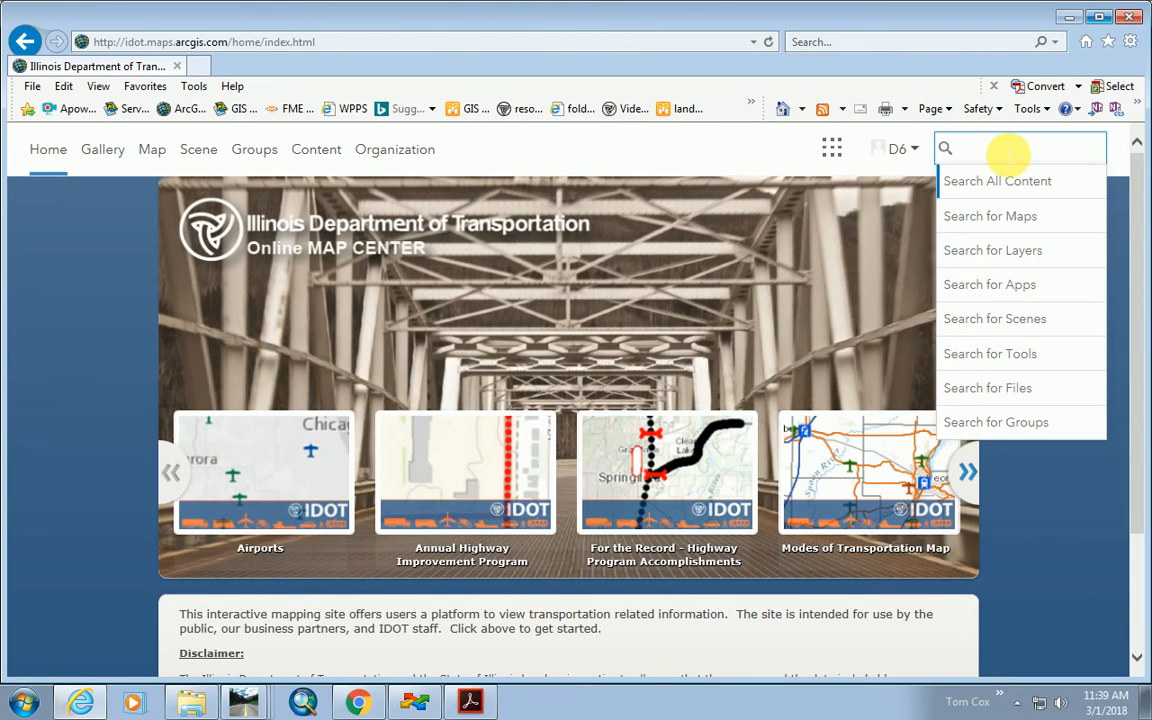
key("Return")
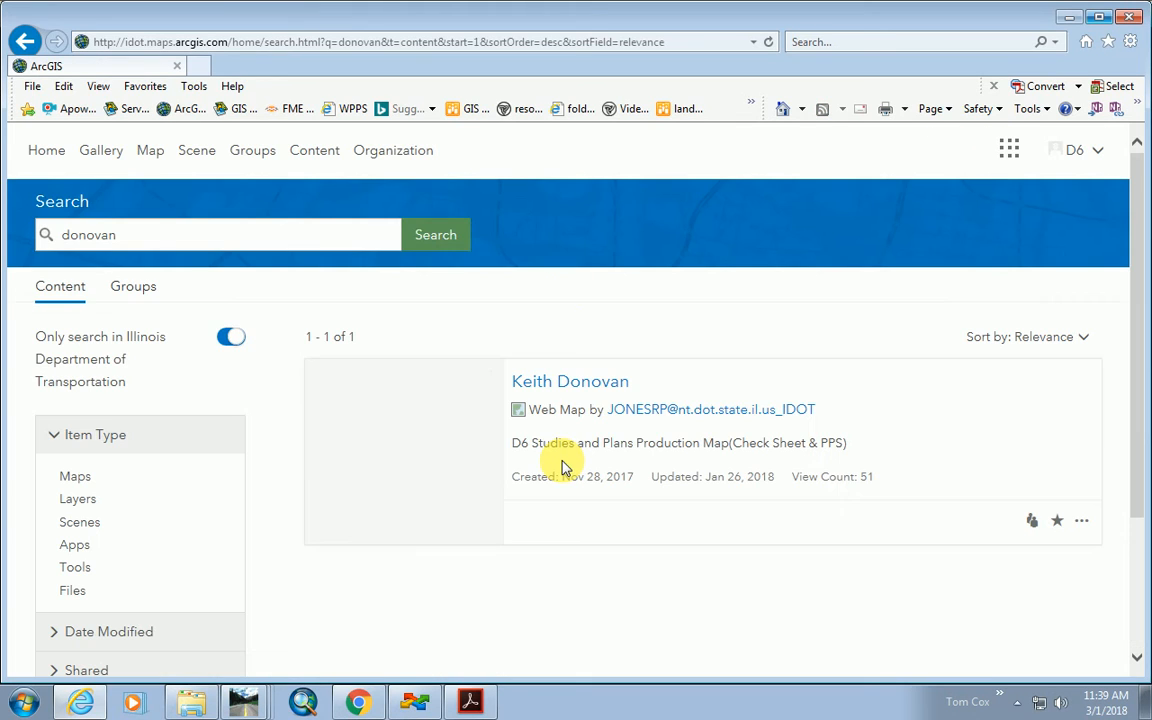
left_click(441, 451)
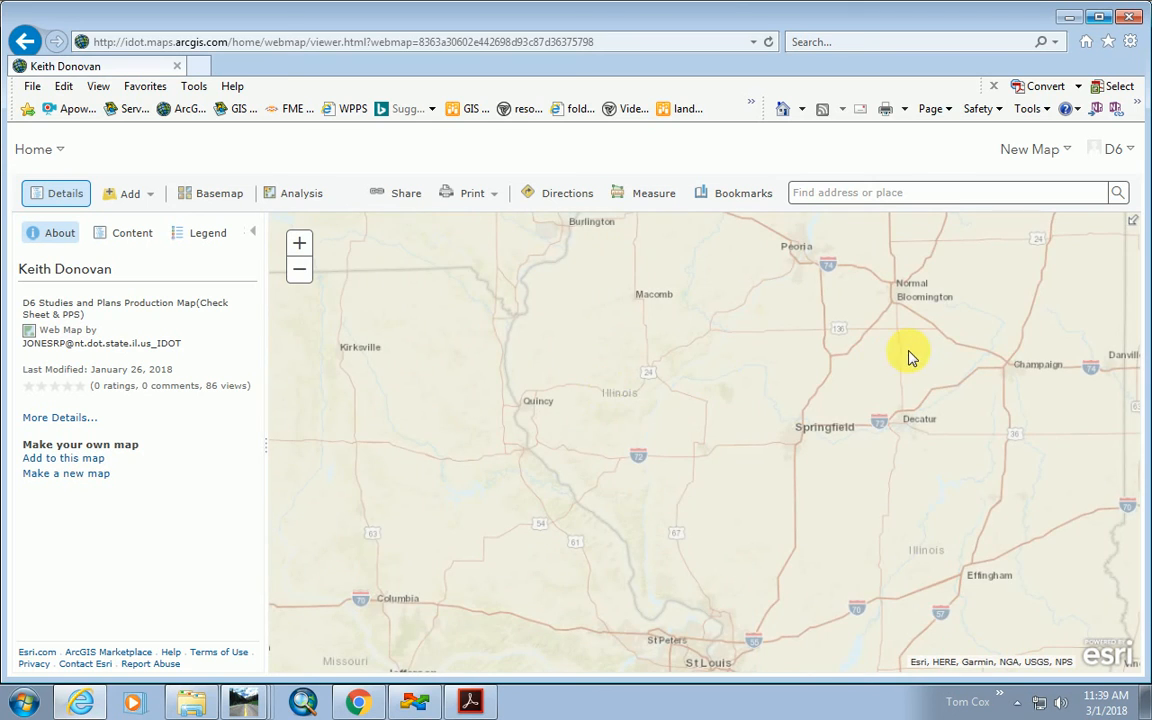
Locate the Mt Pulaski area with its 72C10 project on the production map.
left_click_drag(910, 358, 764, 391)
scroll(652, 460, "up", 1)
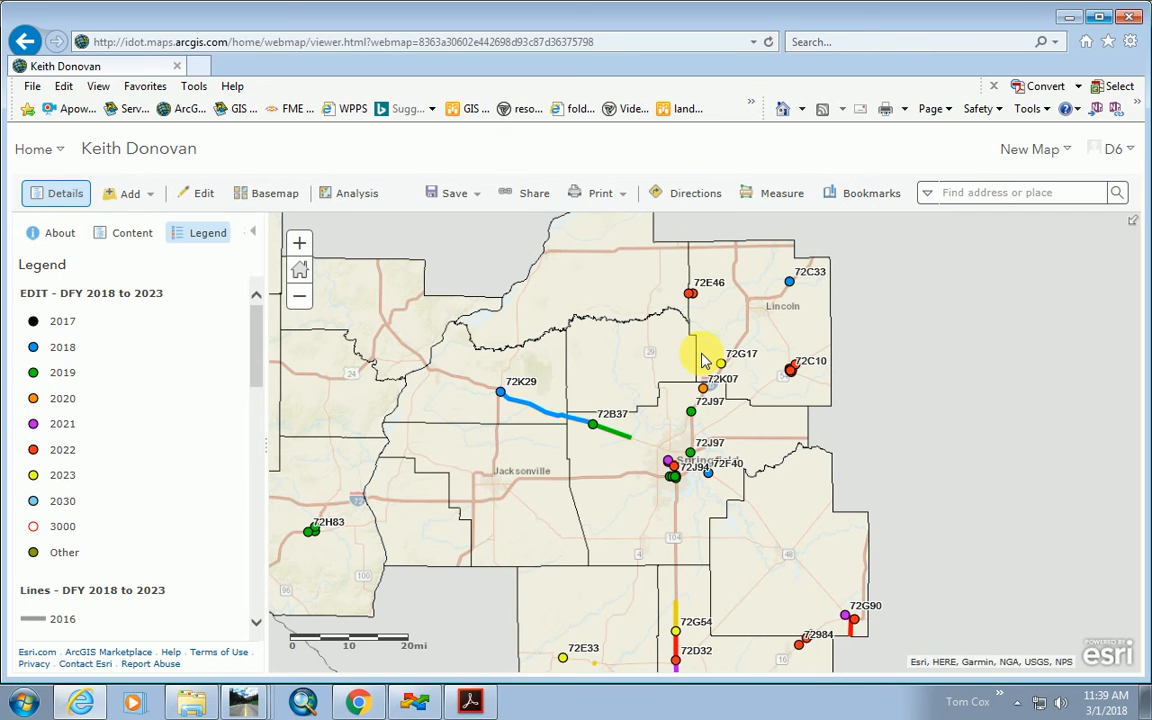
scroll(700, 358, "up", 2)
left_click_drag(789, 521, 738, 250)
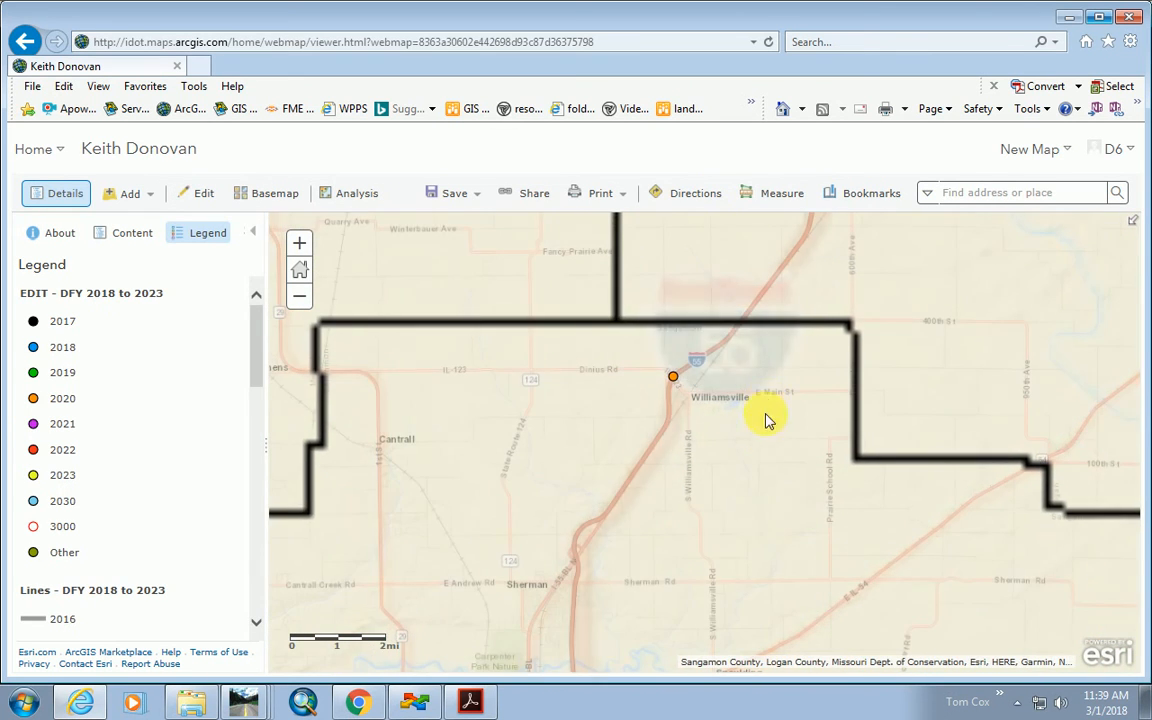
left_click_drag(763, 571, 686, 280)
left_click_drag(742, 521, 750, 356)
left_click_drag(822, 422, 590, 606)
left_click_drag(645, 527, 509, 625)
left_click_drag(740, 375, 515, 588)
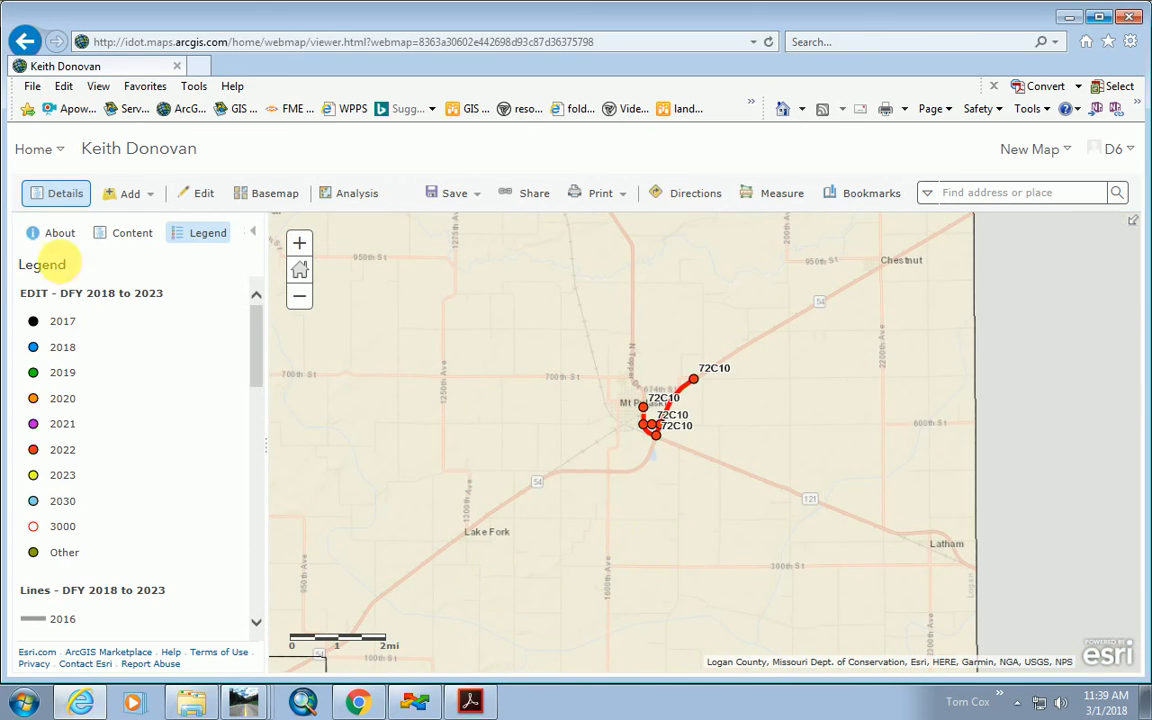
Show the Lines - DFY 2030 and 3000 layer and hide the EDIT and Lines - DFY 2018 to 2023 layers.
left_click(130, 234)
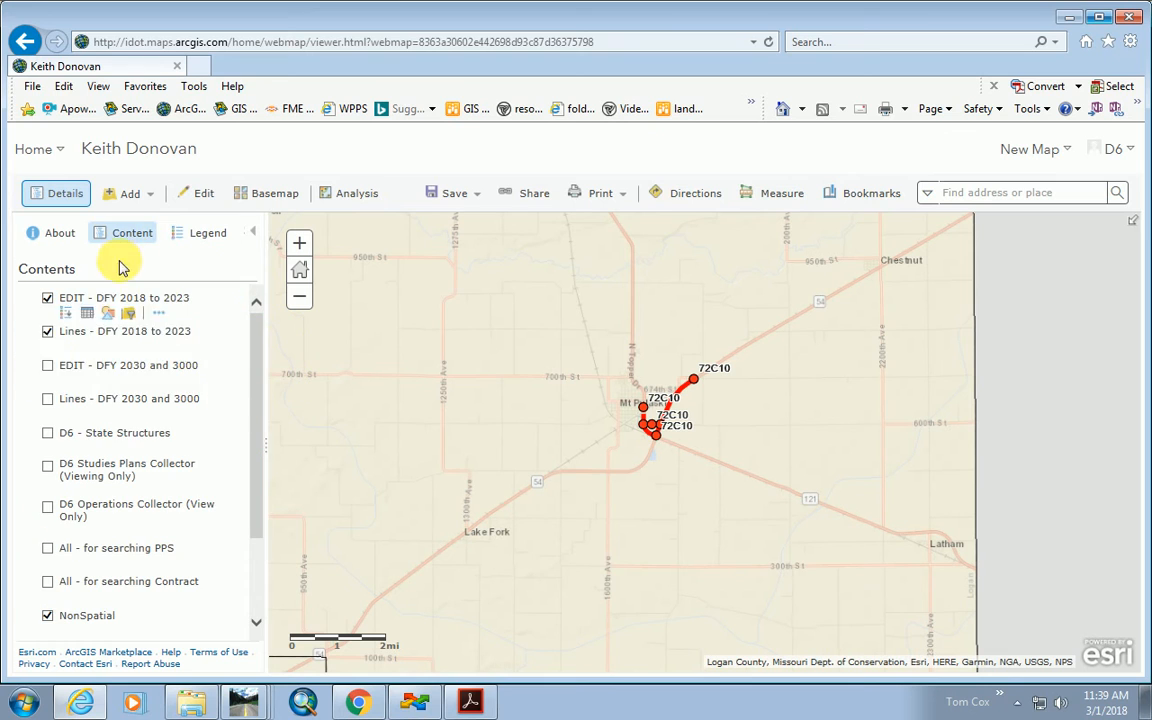
left_click(47, 401)
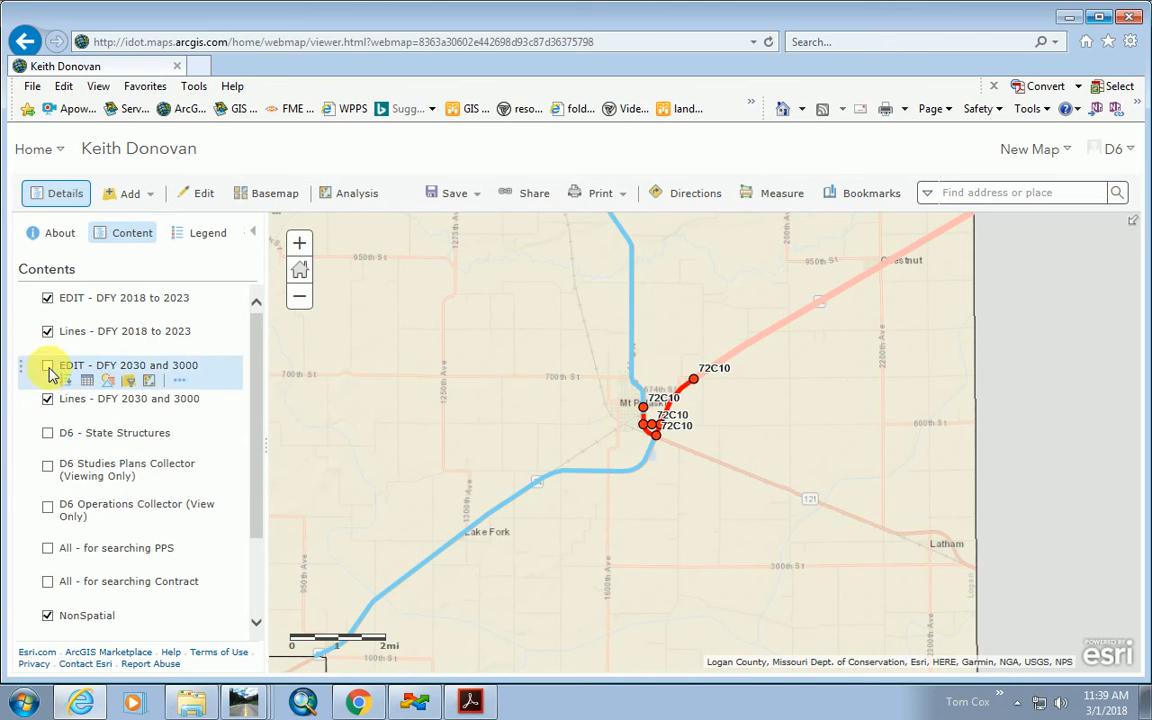
left_click_drag(594, 582, 661, 489)
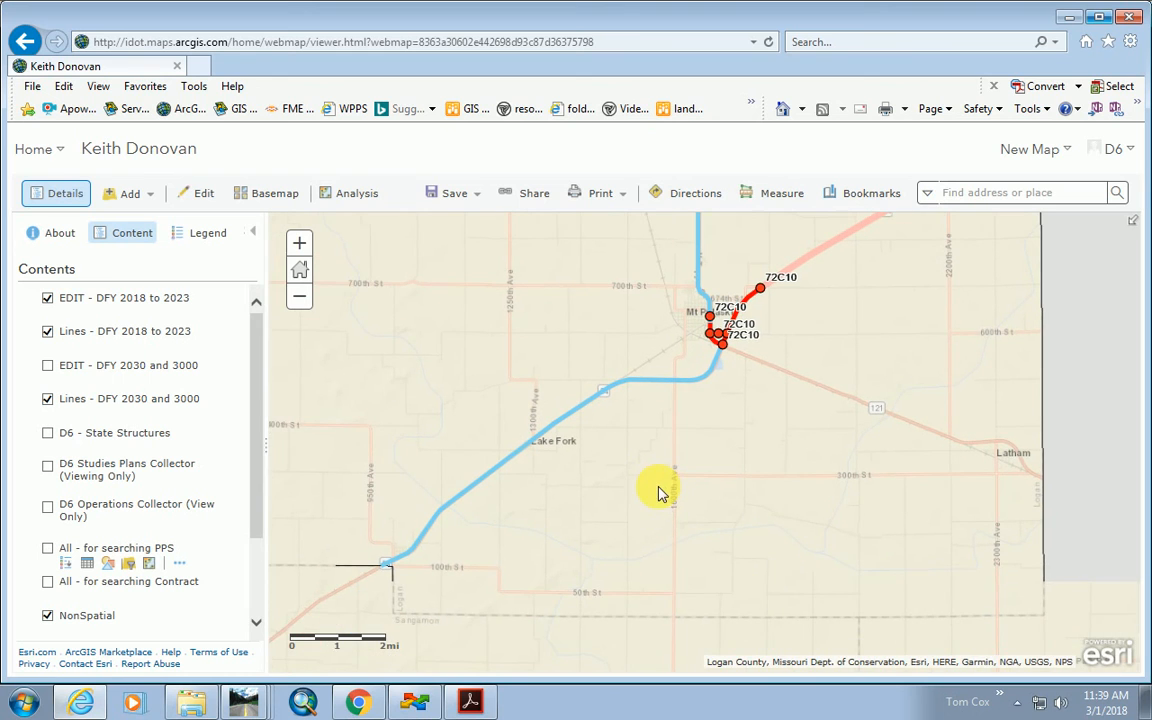
left_click(47, 298)
left_click(47, 331)
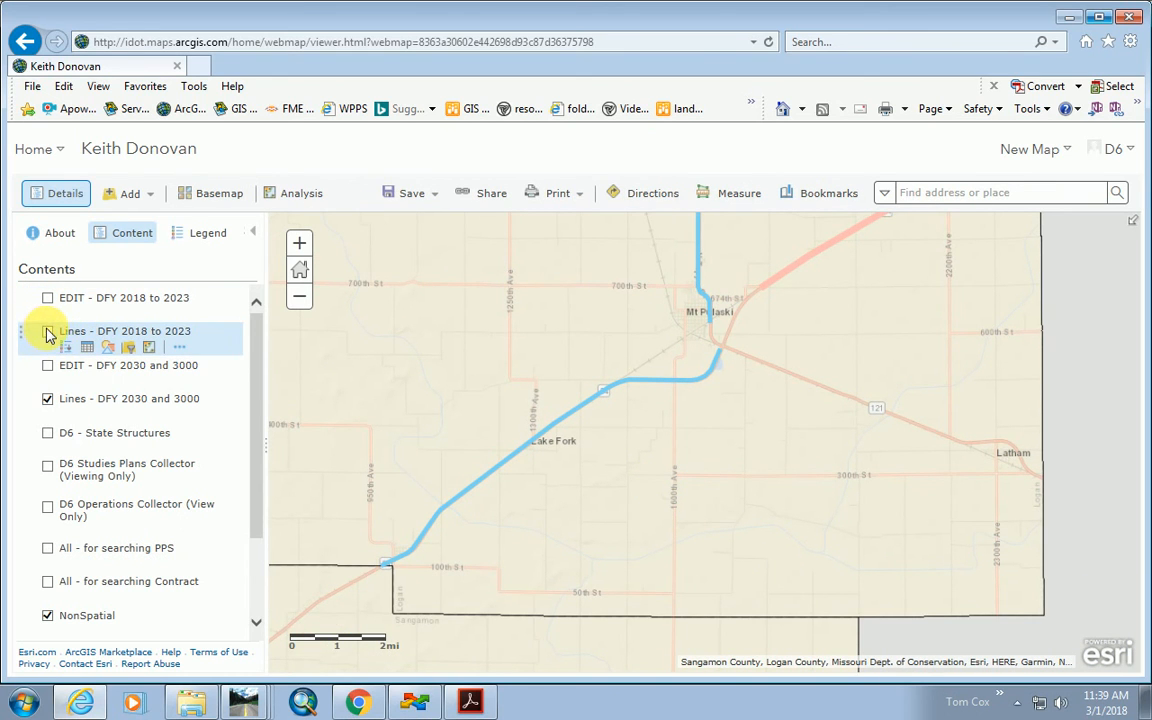
Inspect the project line where it crosses 1600th Ave southwest of Mt Pulaski.
left_click_drag(602, 548, 622, 535)
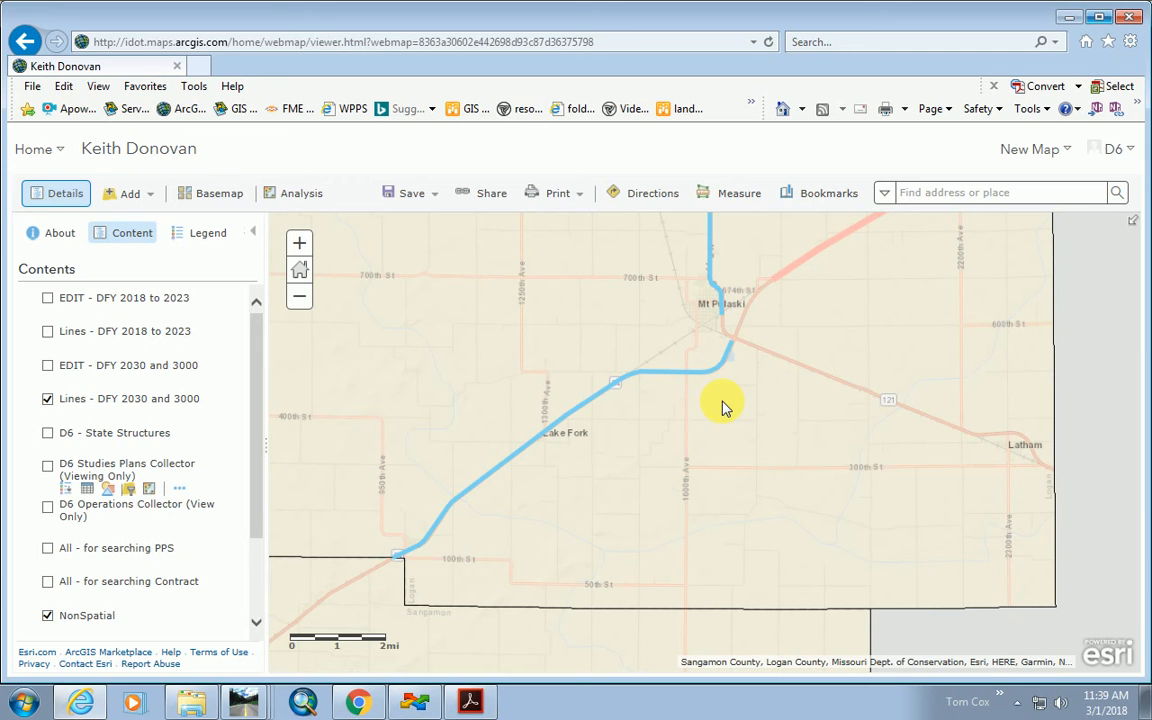
scroll(702, 375, "up", 4)
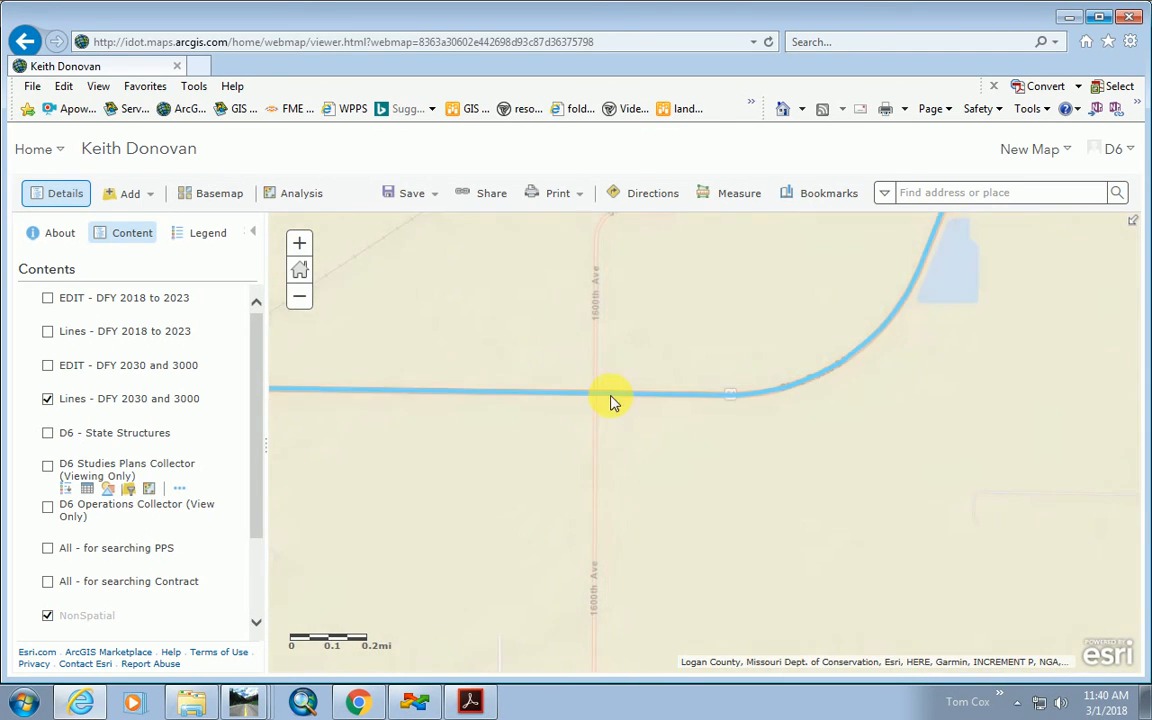
left_click(612, 394)
left_click(843, 248)
Examine the project line from Mt Pulaski through Lake Fork to the Logan–Sangamon county line.
scroll(885, 440, "down", 2)
left_click_drag(699, 509, 779, 393)
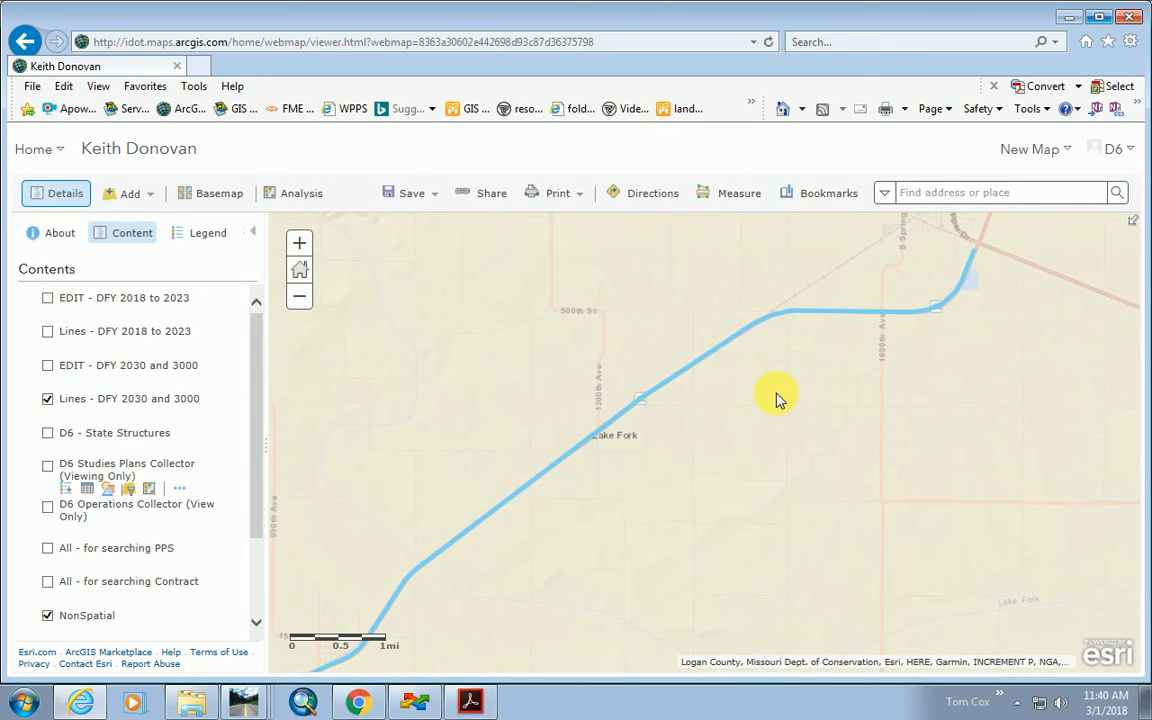
scroll(776, 396, "down", 1)
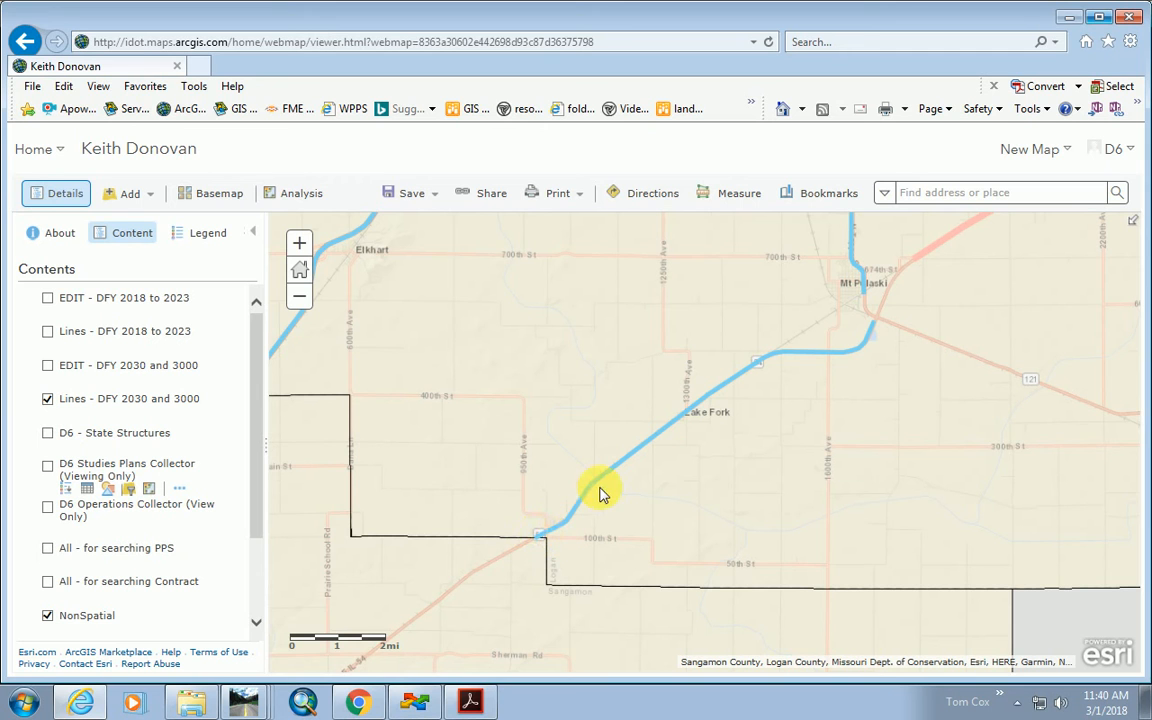
scroll(595, 480, "up", 1)
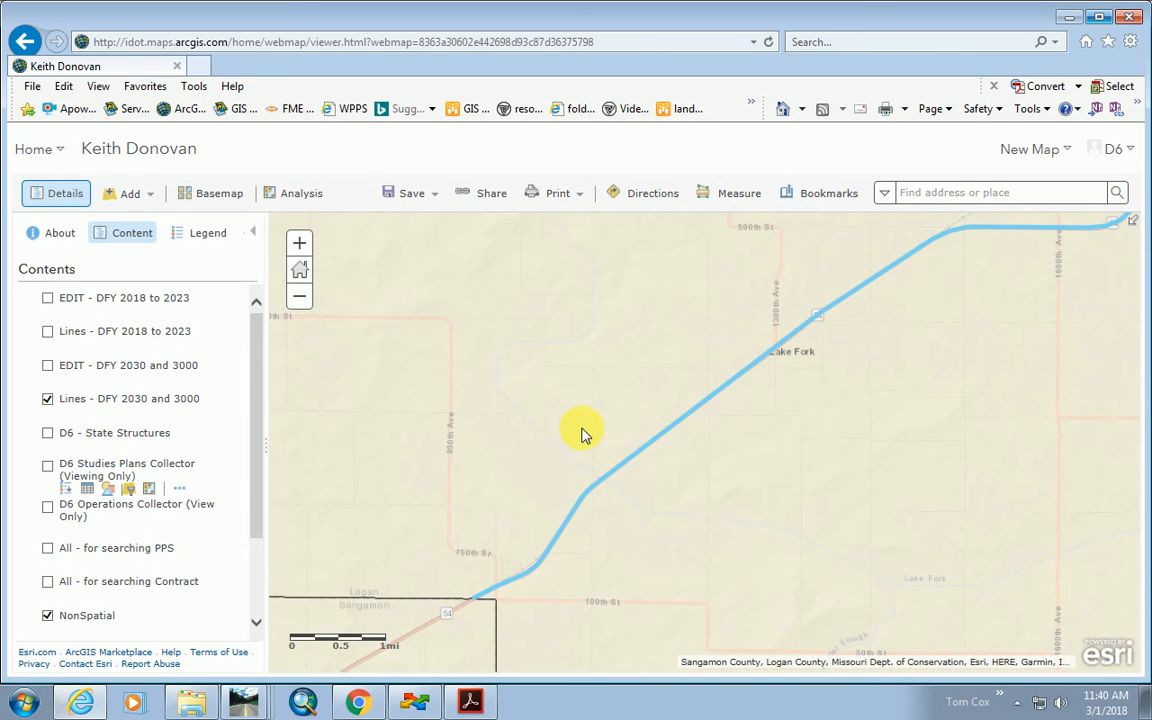
scroll(612, 497, "down", 1)
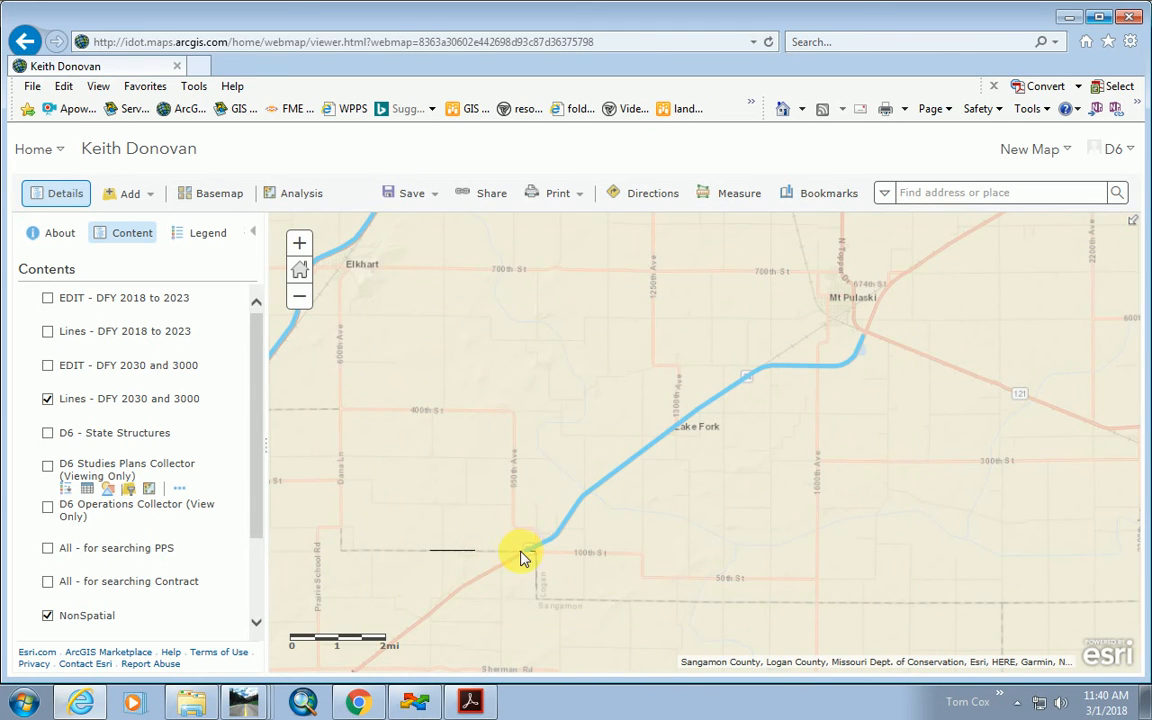
left_click_drag(751, 481, 720, 502)
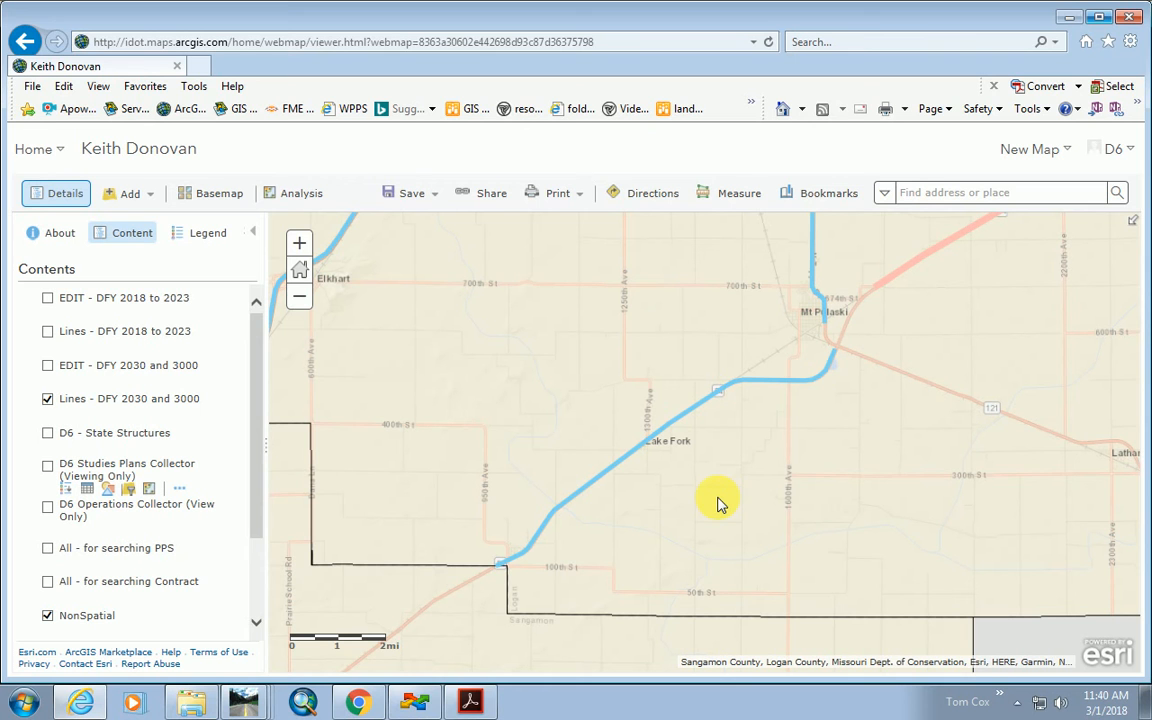
Examine the route around 1600th Ave and open the project details of the line beside the lake southwest of Mt Pulaski.
scroll(805, 355, "up", 3)
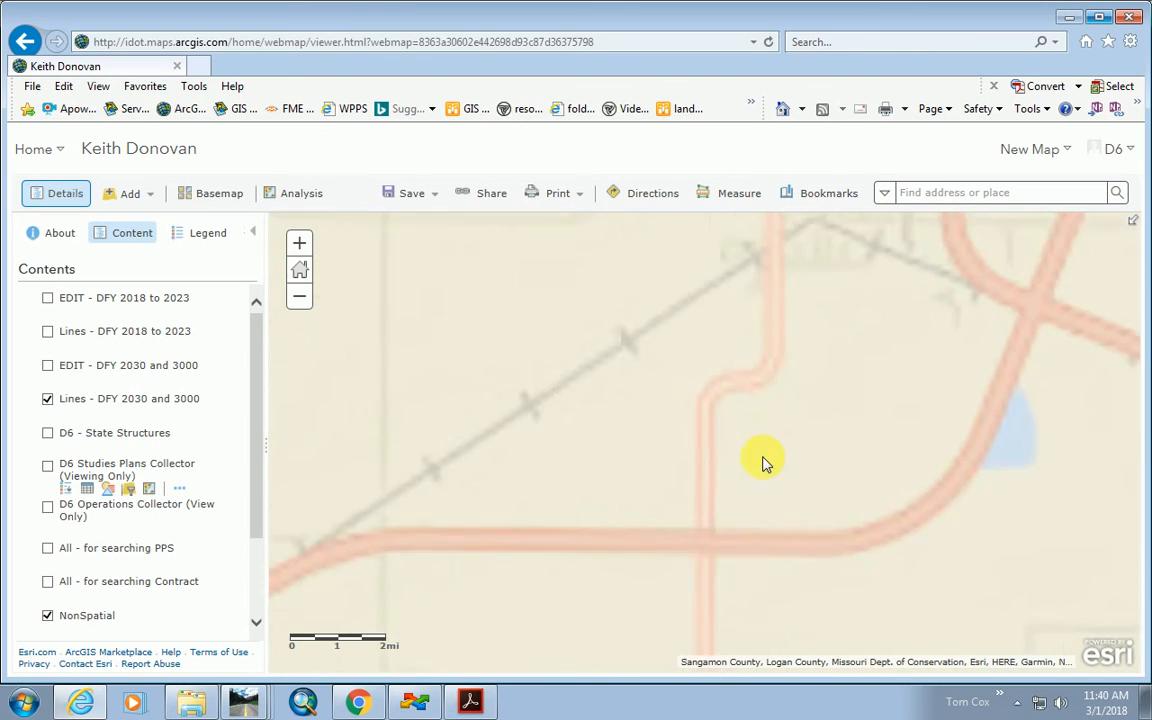
left_click_drag(655, 620, 743, 455)
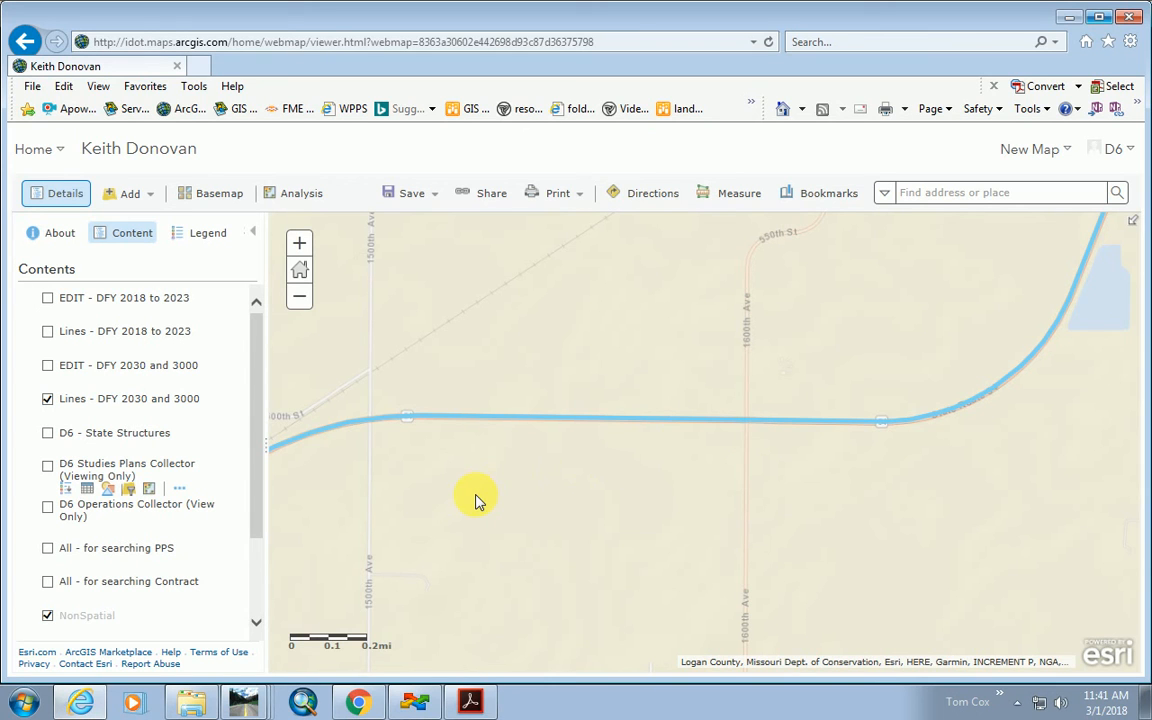
mouse_move(119, 413)
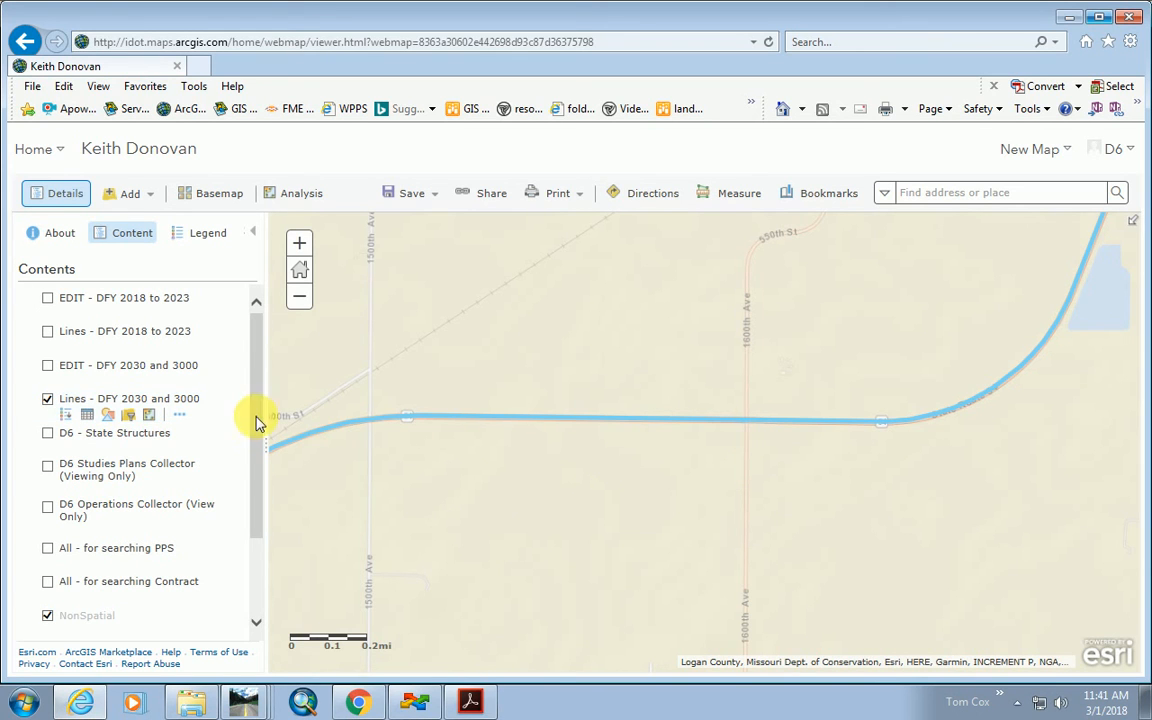
scroll(812, 418, "down", 1)
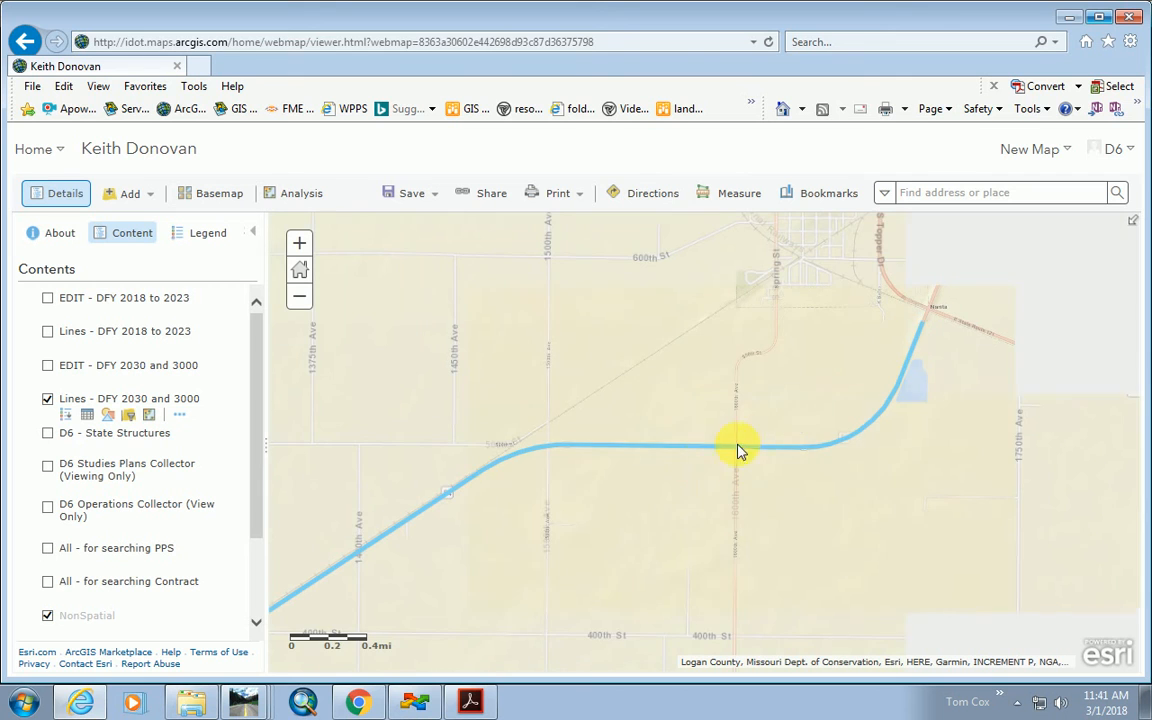
left_click(910, 362)
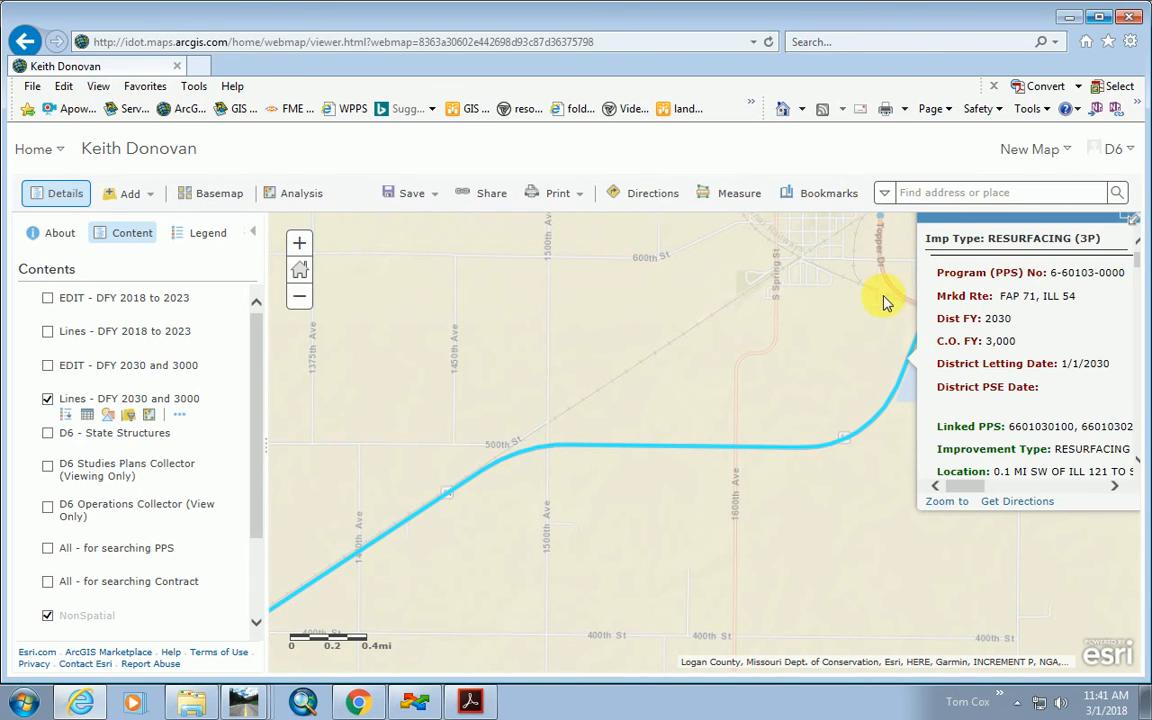
Close the project details and hide the Lines - DFY 2030 and 3000 layer on the map.
left_click(965, 234)
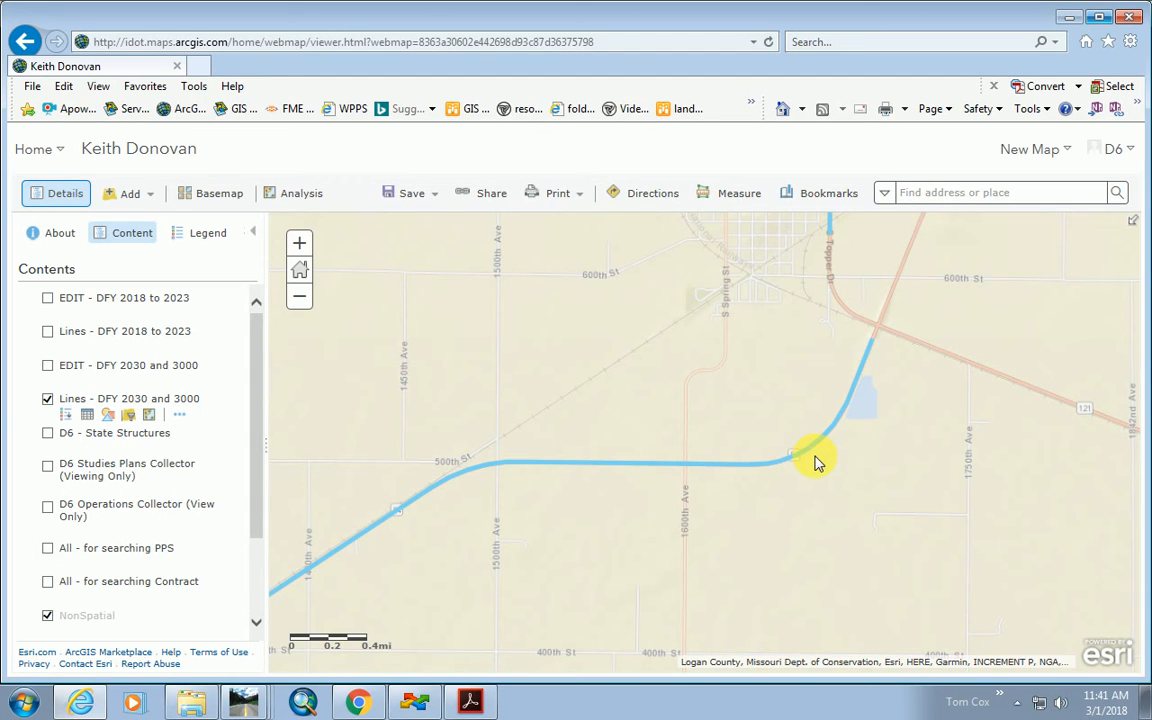
left_click(48, 399)
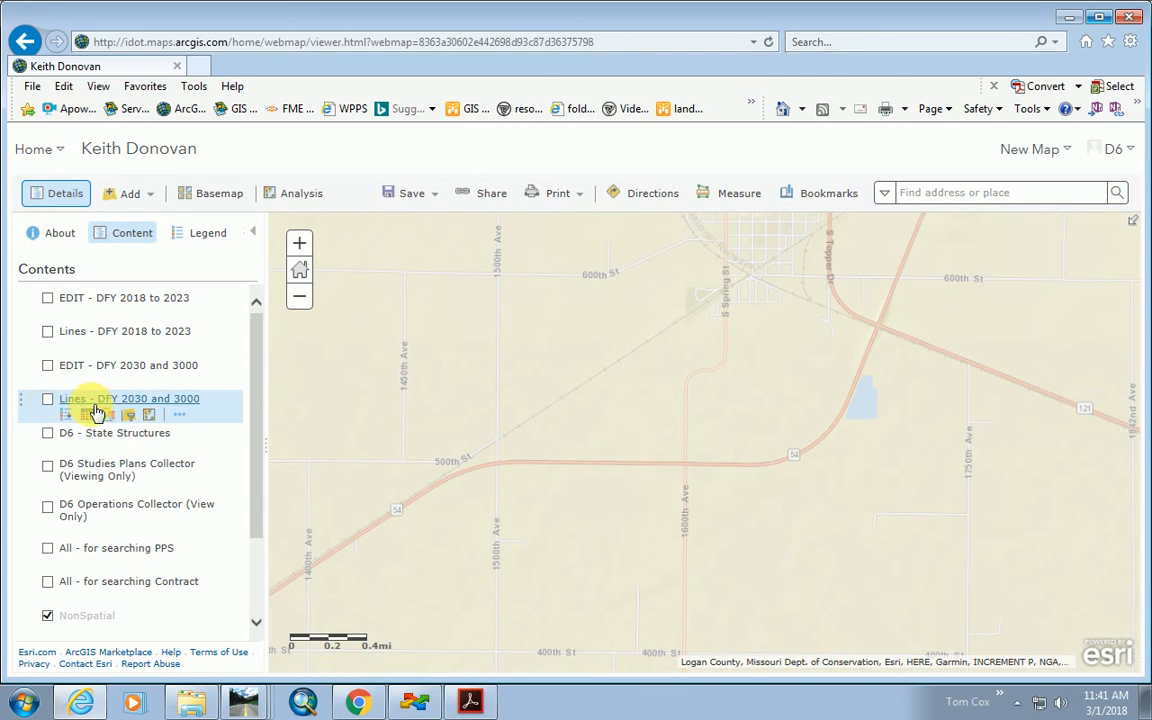
scroll(825, 507, "down", 2)
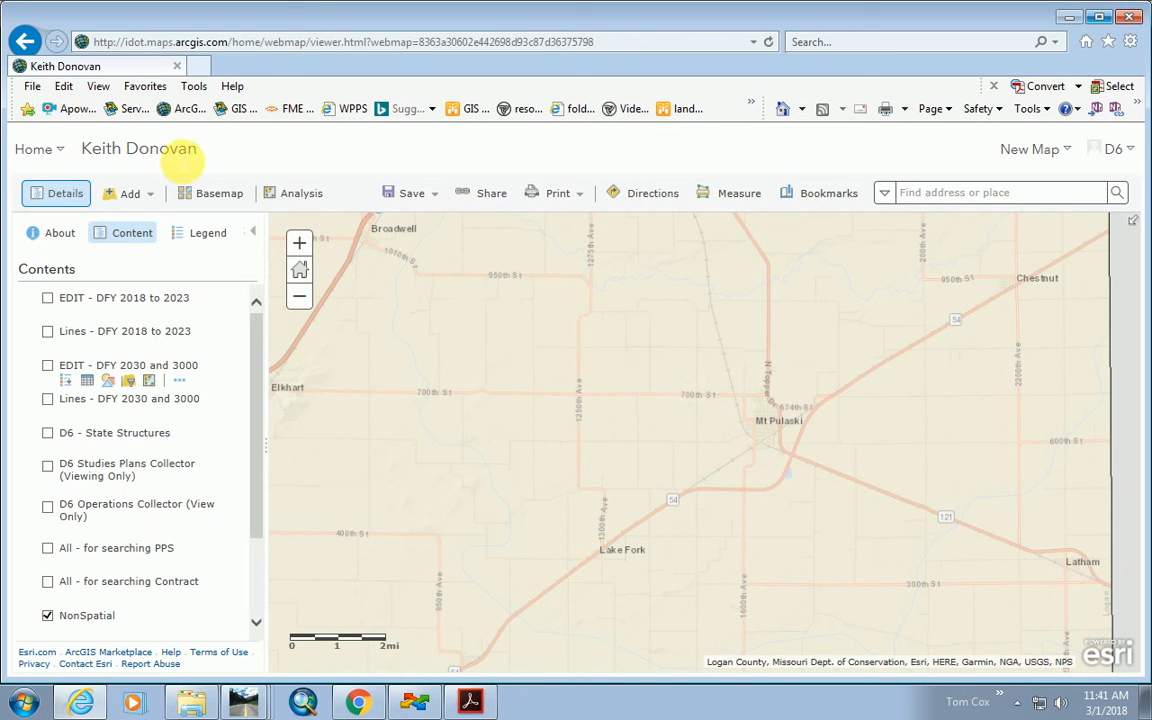
scroll(572, 405, "down", 1)
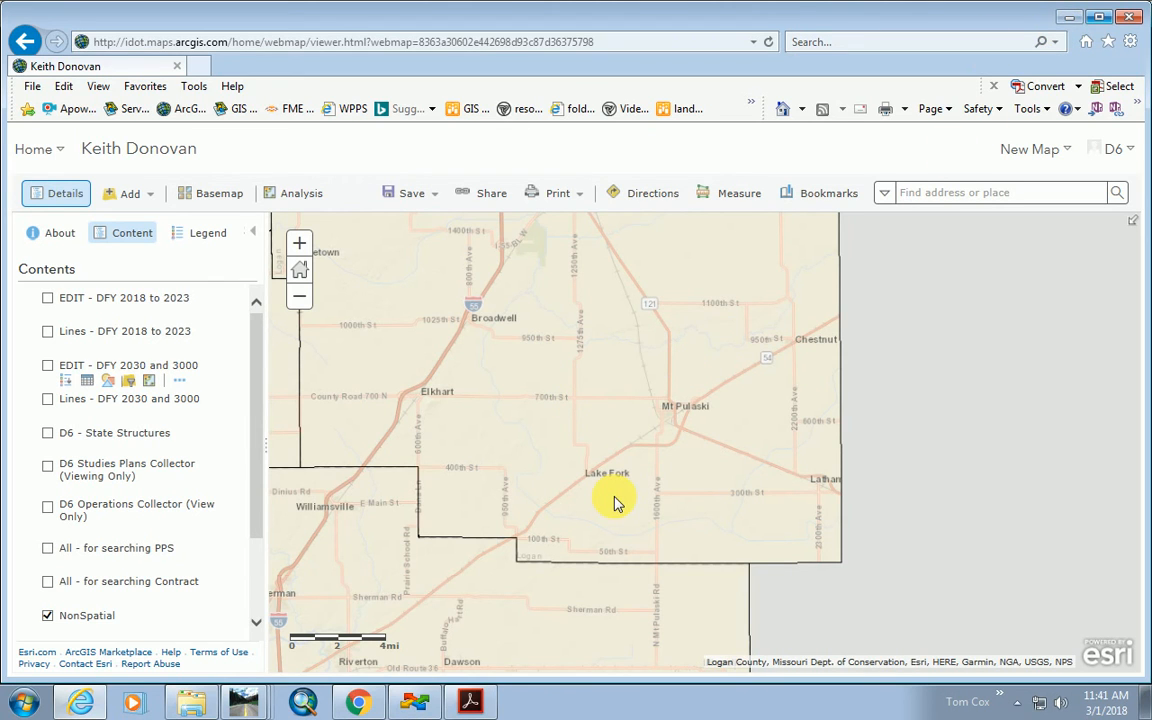
Switch to the D612345 design drawing in Power GEOPAK and examine the intersection with its corner returns and approach roads.
left_click(1068, 20)
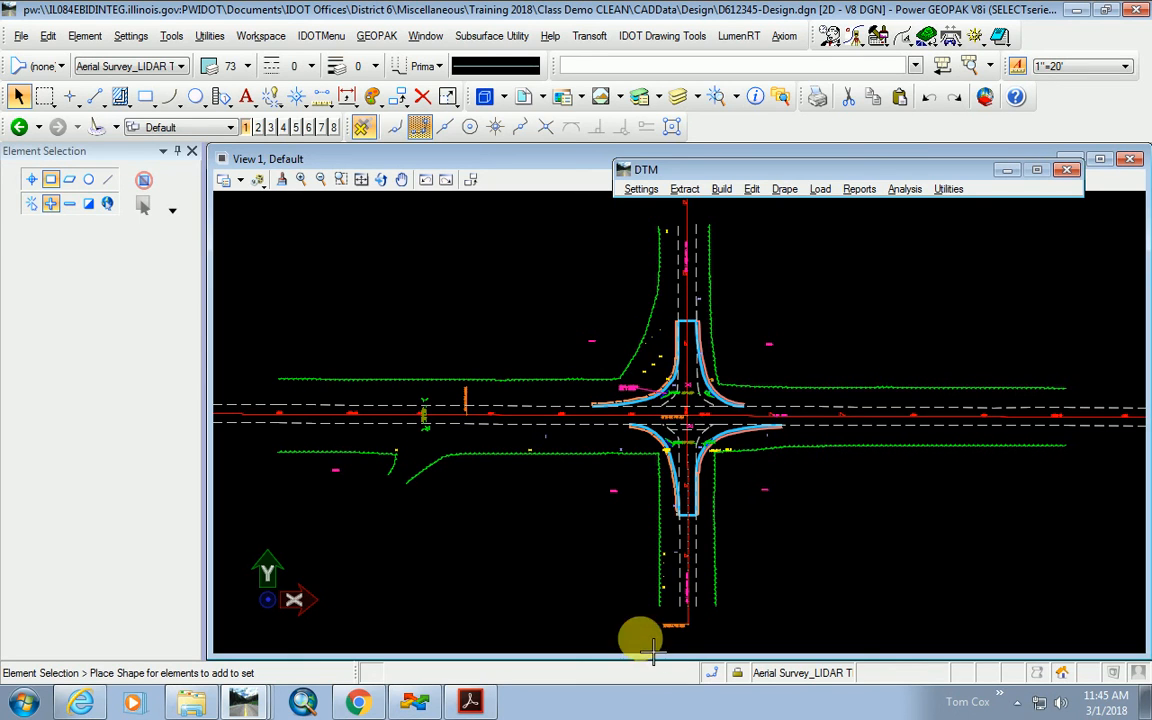
scroll(493, 466, "down", 2)
scroll(575, 465, "up", 2)
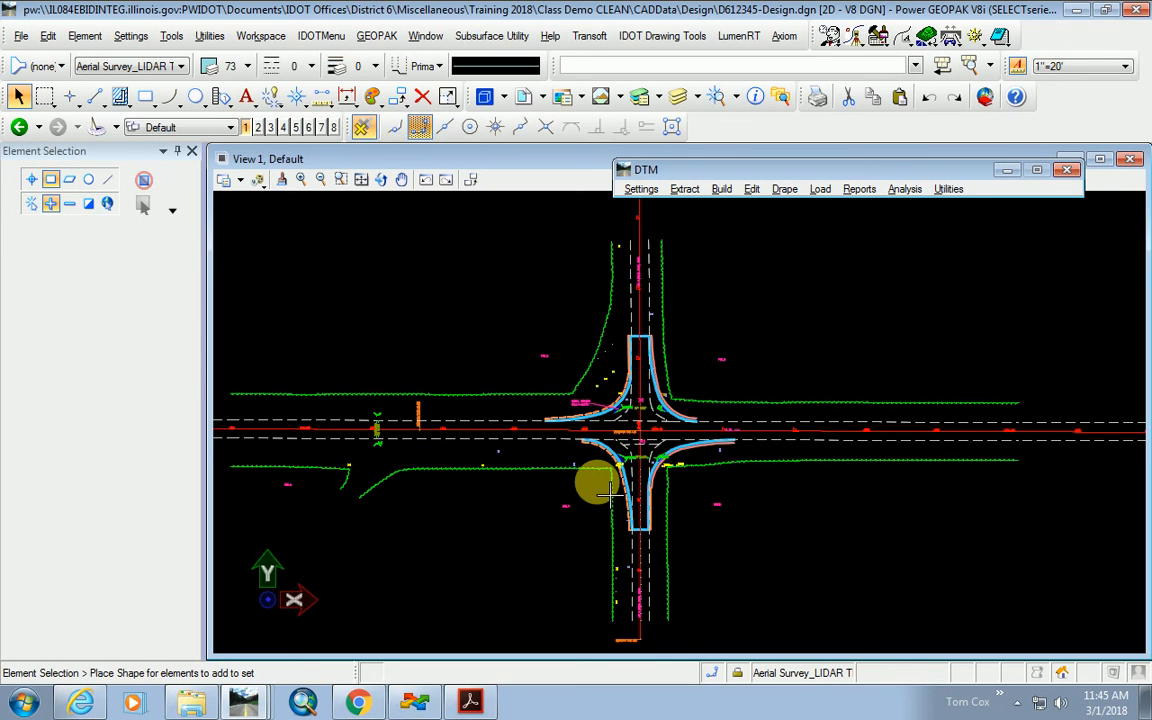
scroll(738, 470, "down", 2)
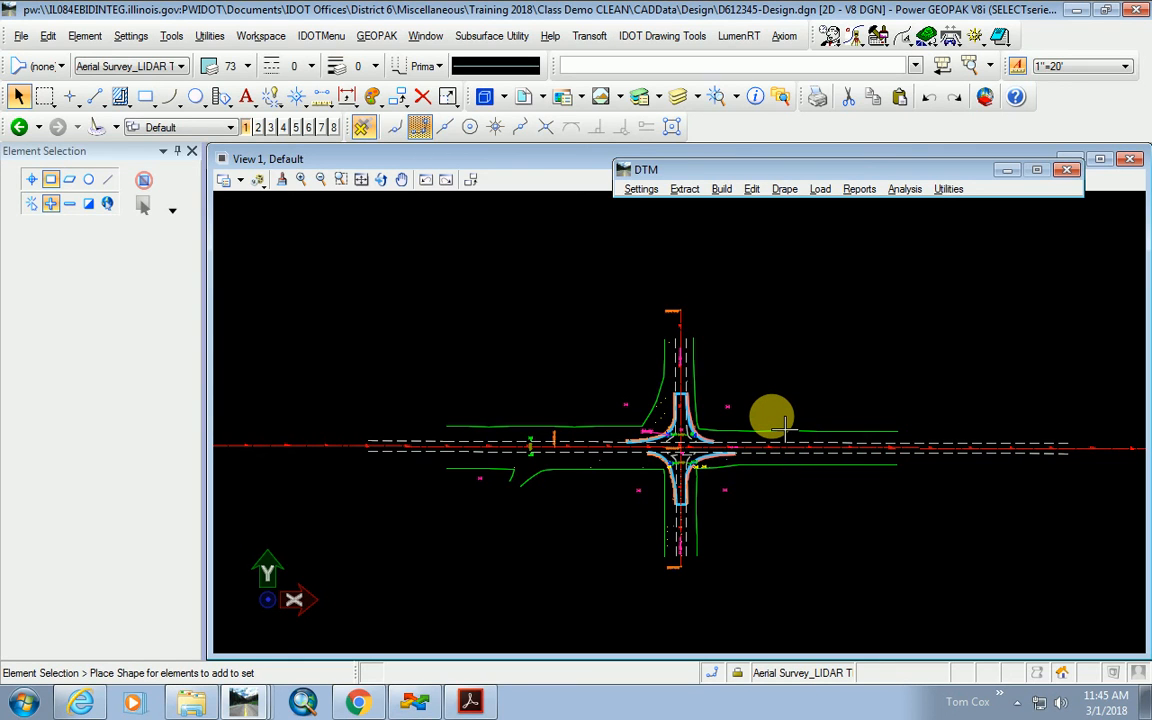
scroll(757, 430, "up", 2)
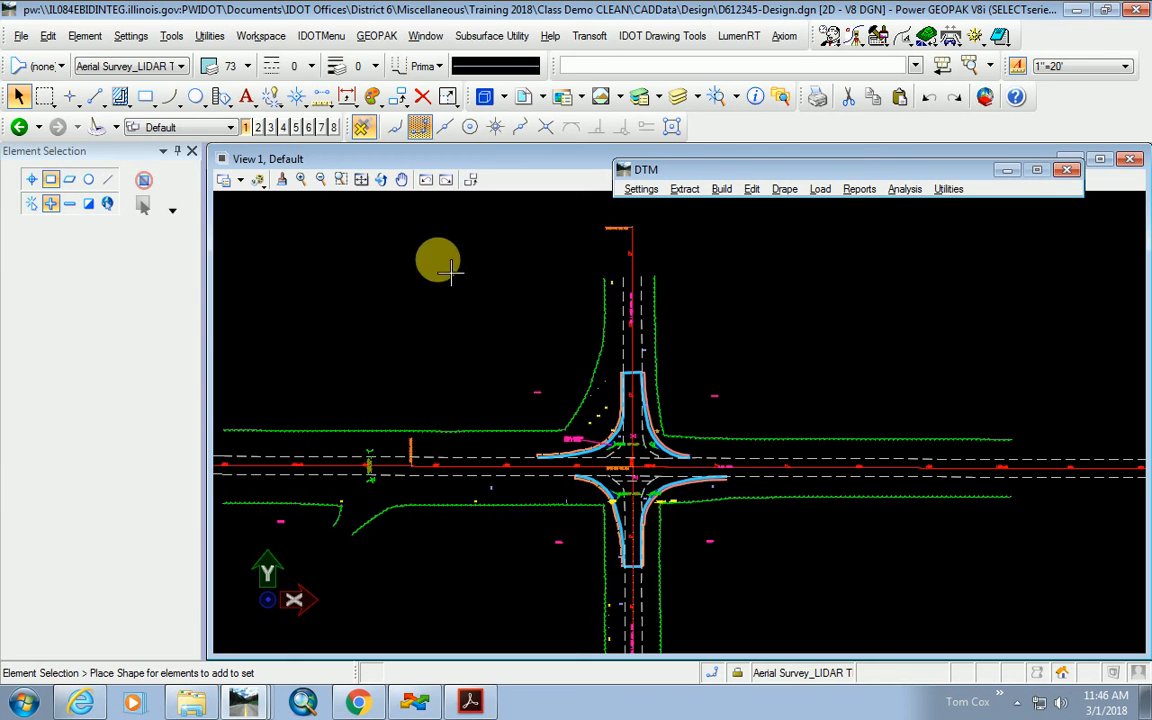
Make Design_PR_EOP the active level.
left_click(178, 66)
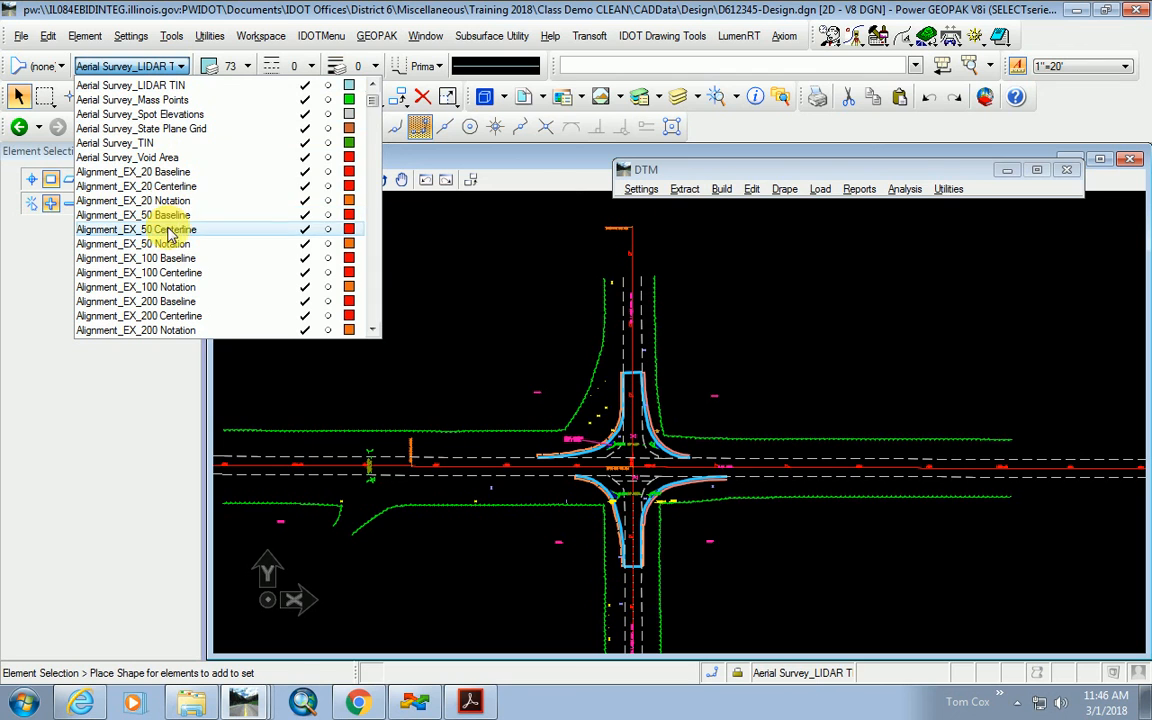
left_click(372, 115)
left_click_drag(372, 115, 373, 147)
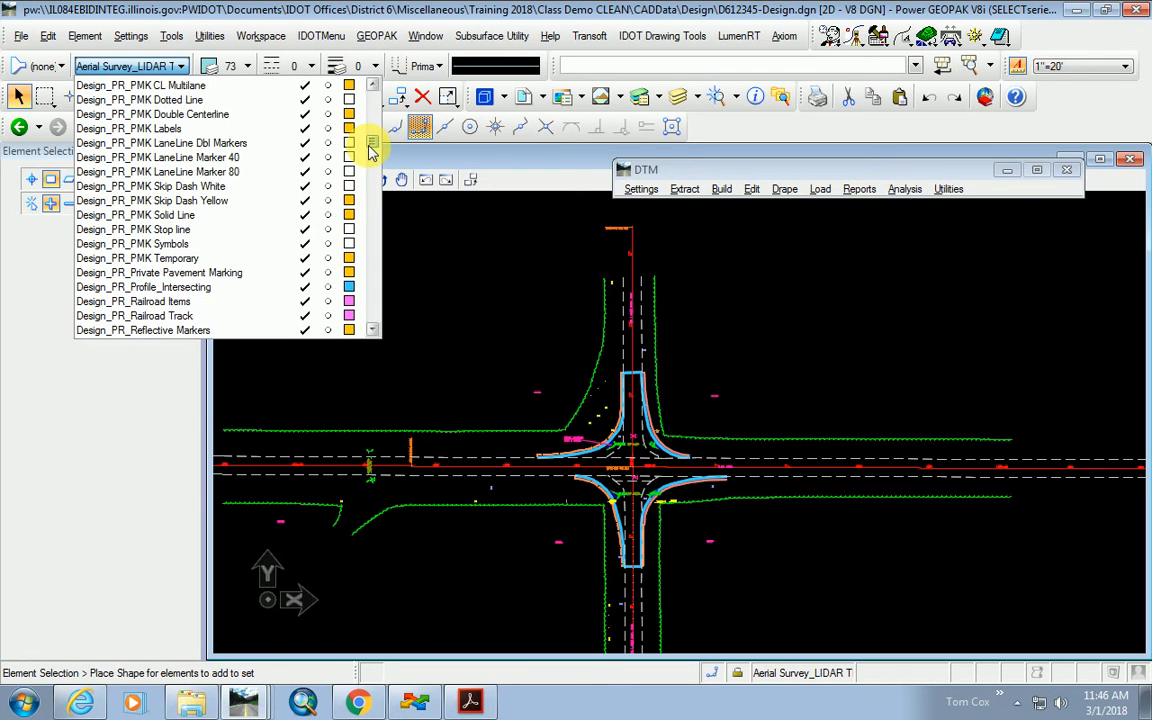
scroll(160, 185, "up", 4)
scroll(160, 188, "up", 4)
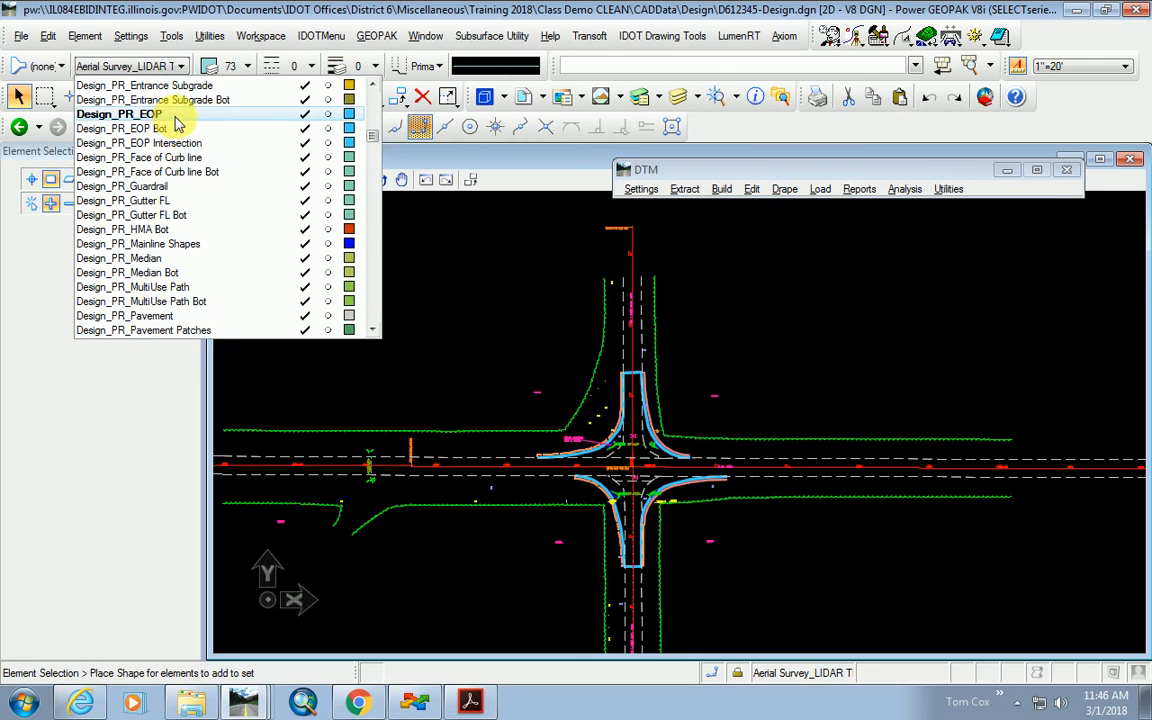
scroll(178, 122, "up", 2)
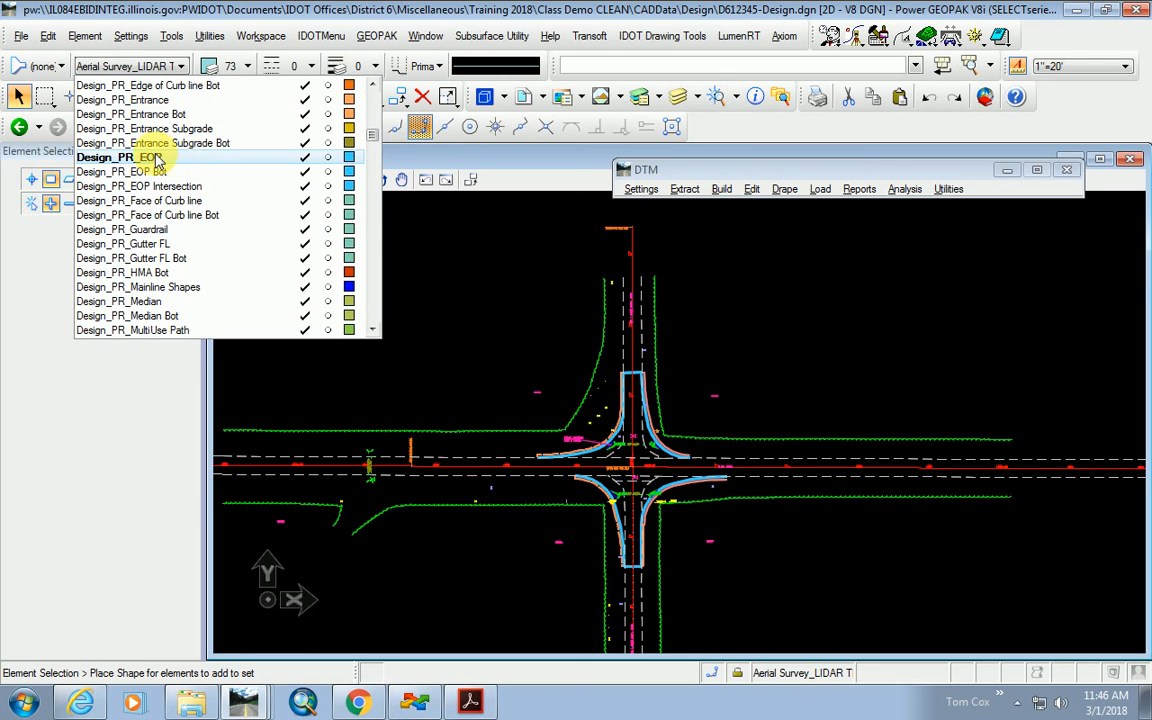
left_click(155, 160)
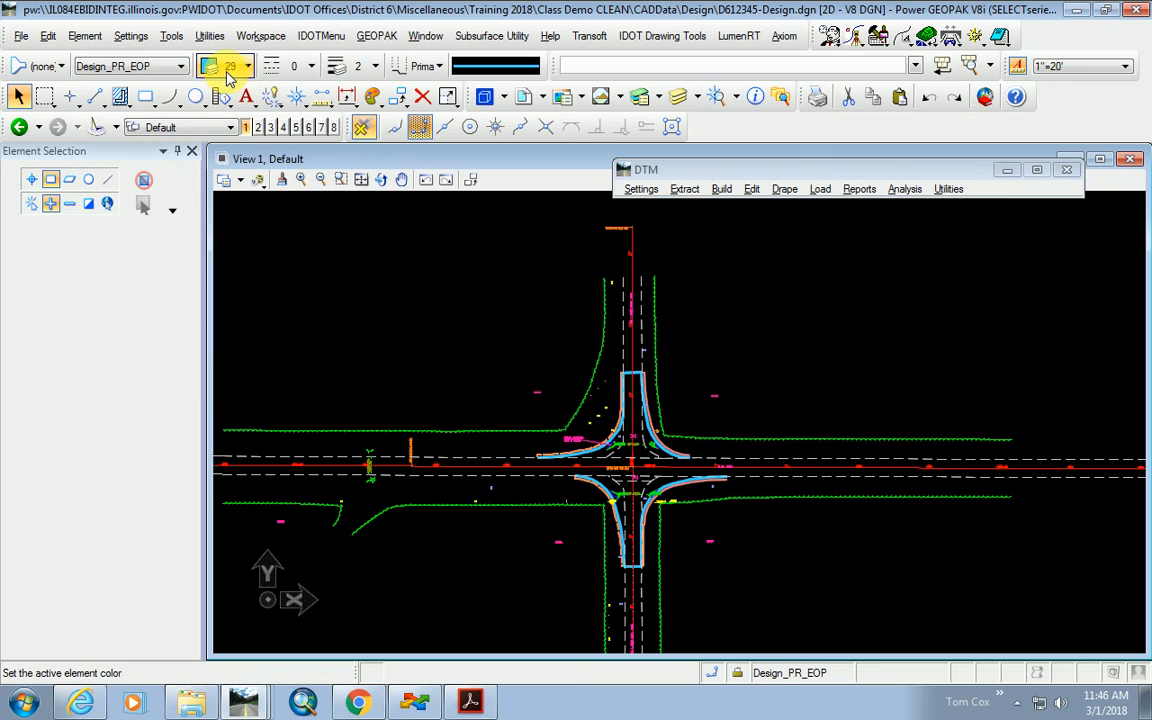
Set the active color, line style and line weight to ByLevel.
left_click(232, 64)
left_click(235, 65)
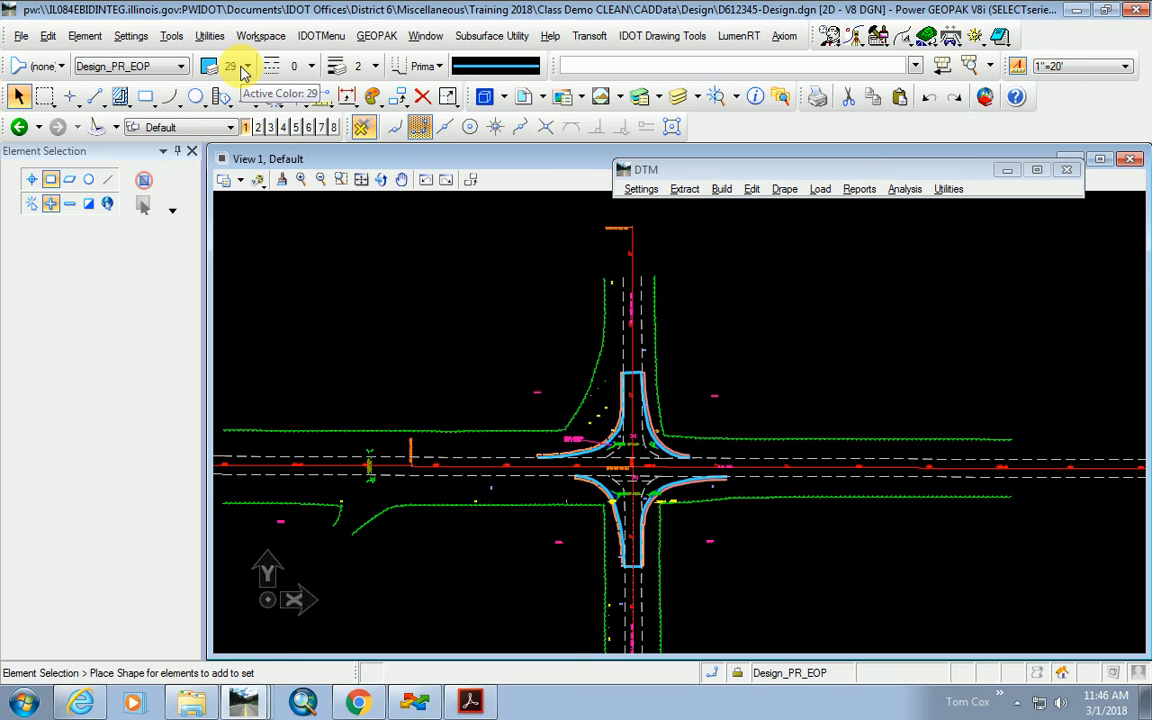
left_click(238, 65)
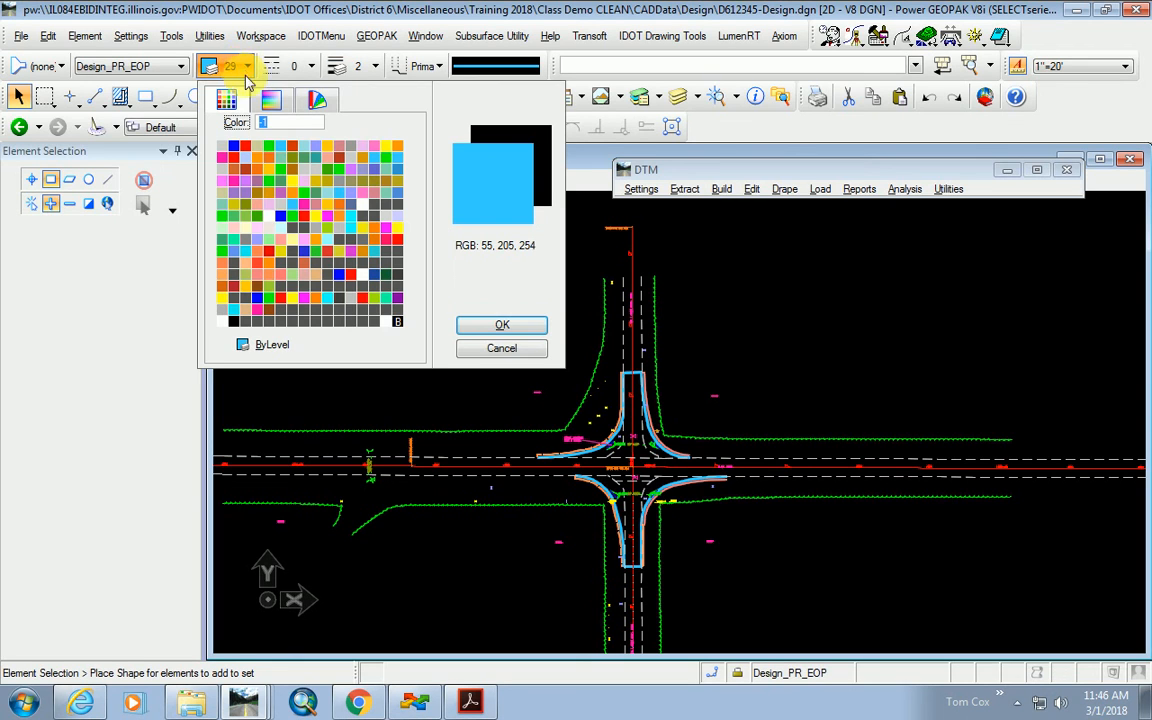
left_click(262, 345)
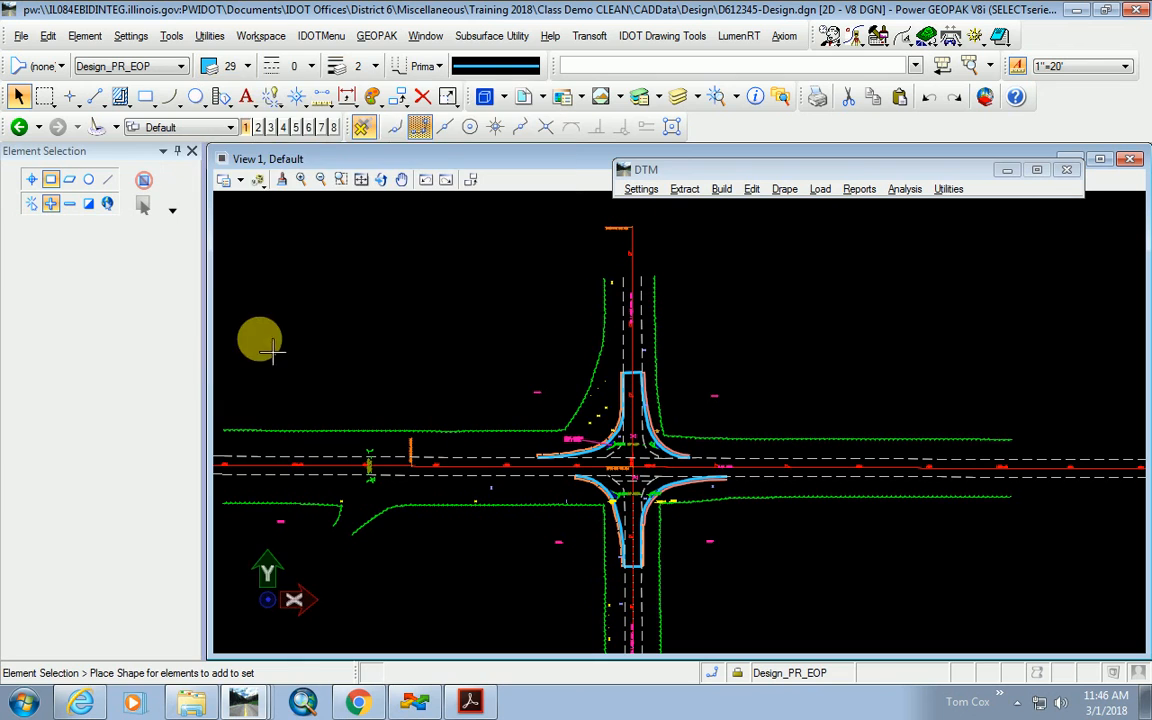
left_click(281, 71)
left_click(333, 118)
left_click(345, 68)
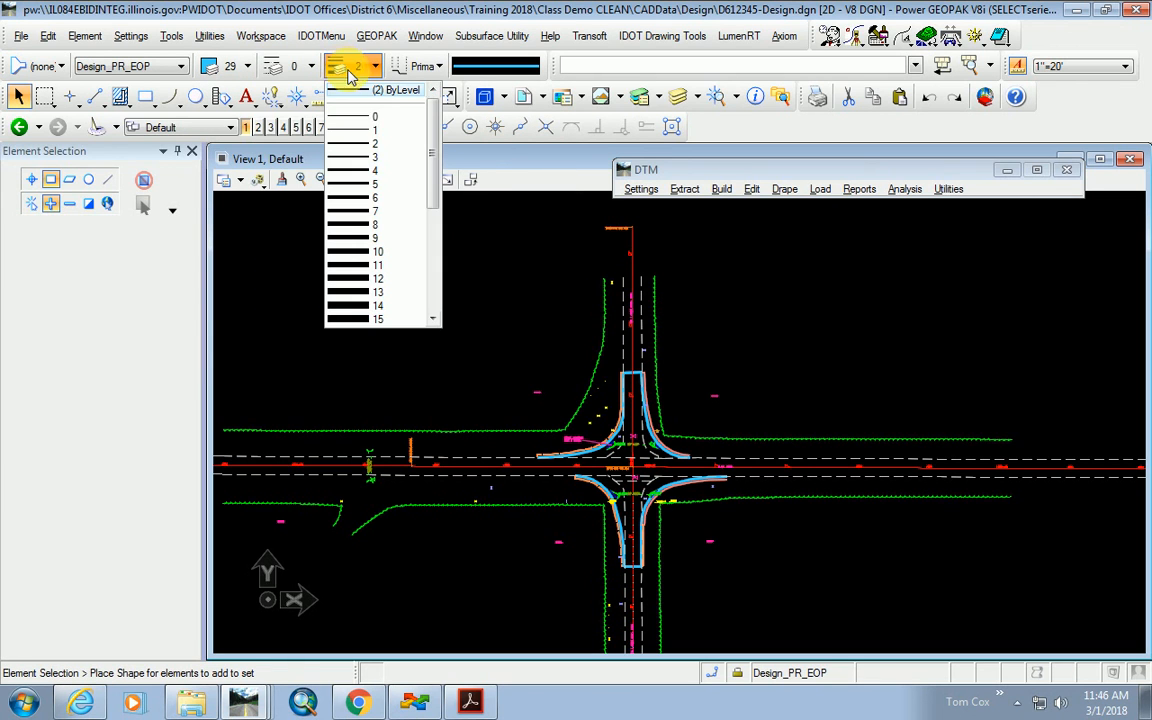
left_click(398, 91)
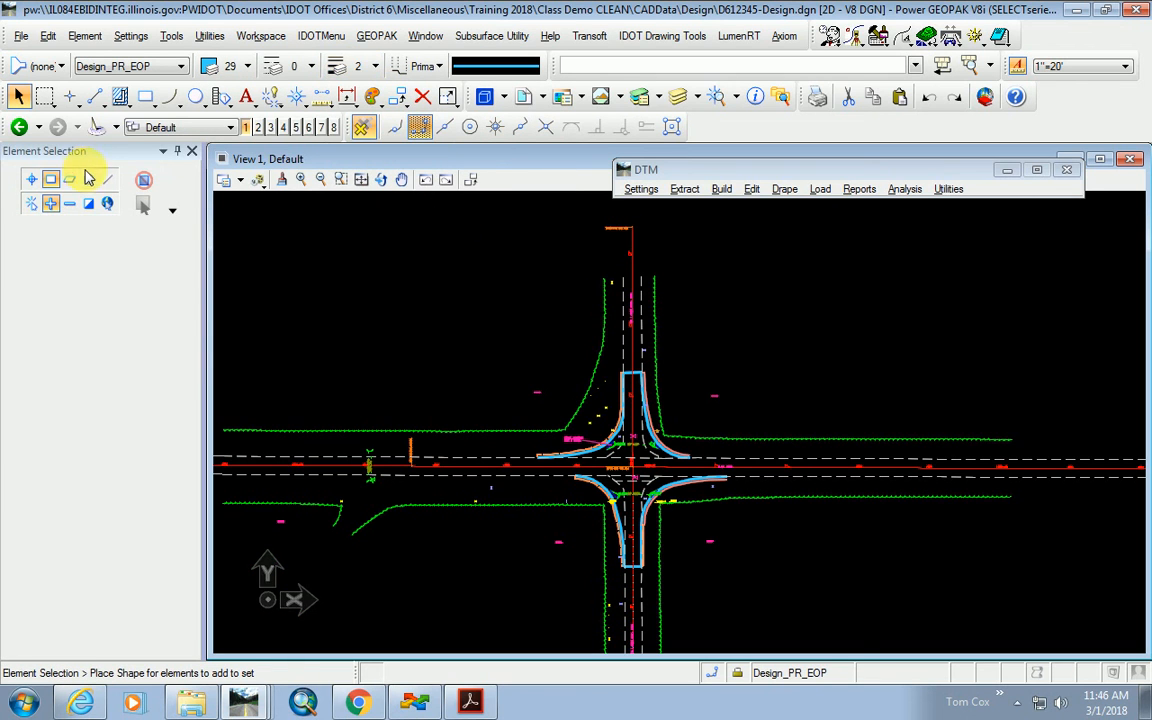
Draw a trial line on the Design_PR_EOP level across the north leg of the intersection and delete it.
left_click(100, 97)
left_click(337, 365)
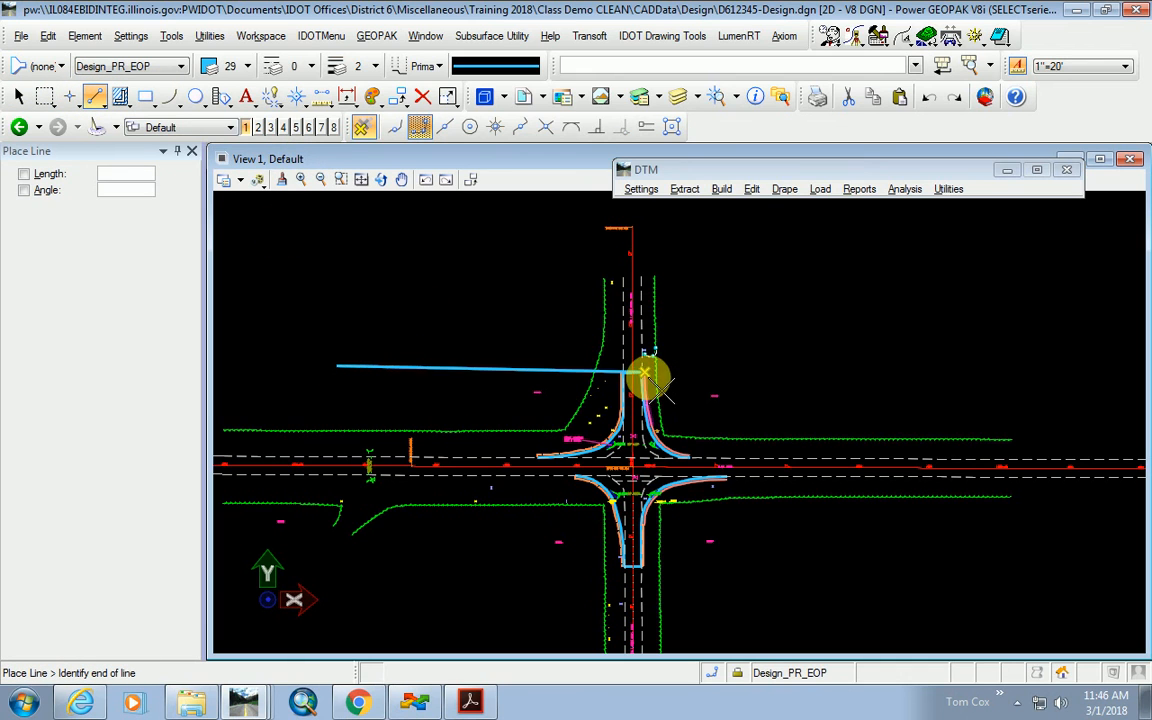
left_click(797, 317)
scroll(393, 358, "up", 2)
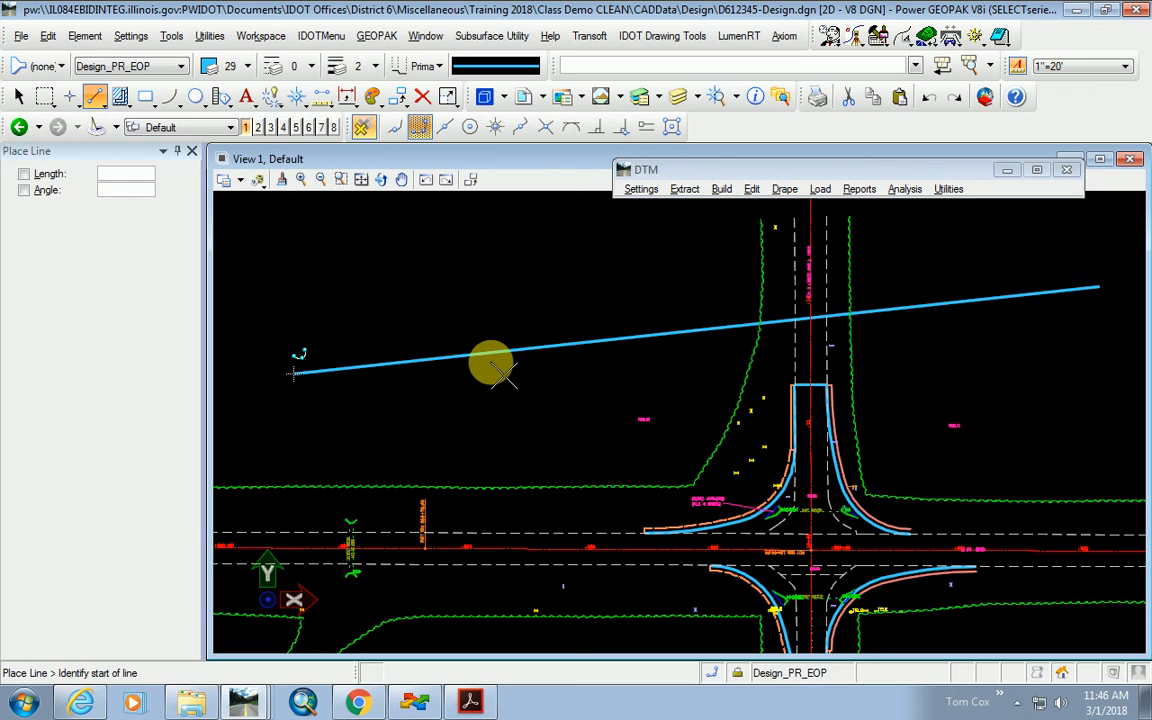
scroll(391, 329, "down", 4)
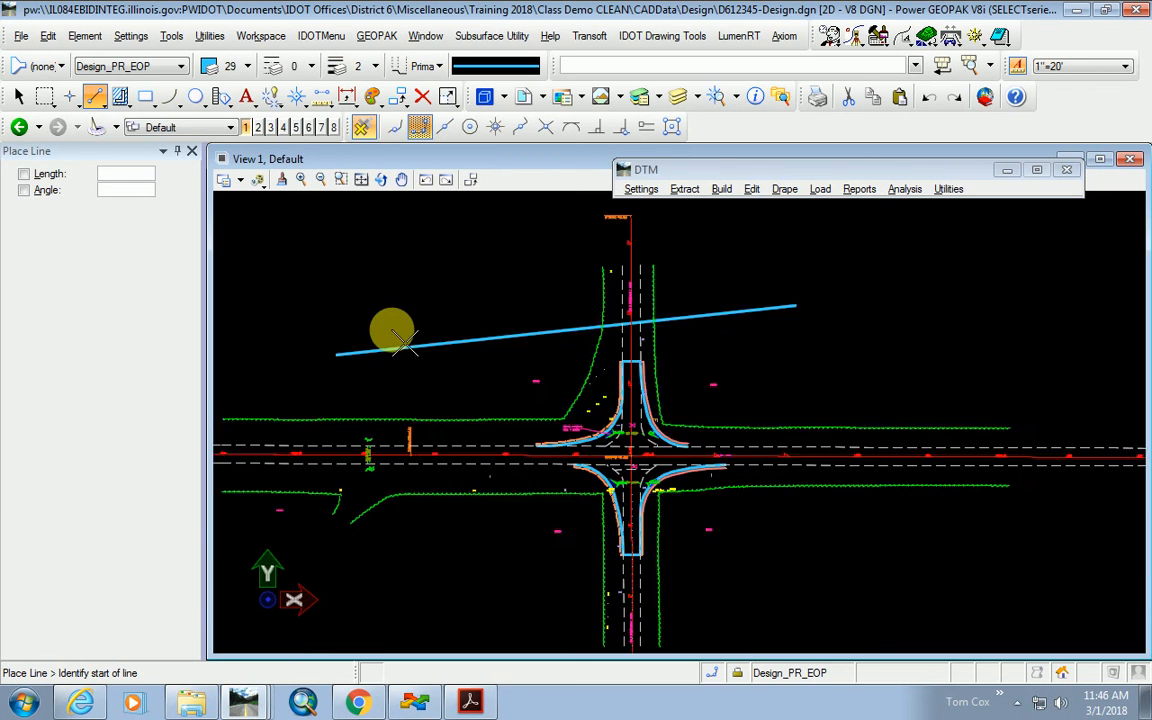
left_click(421, 97)
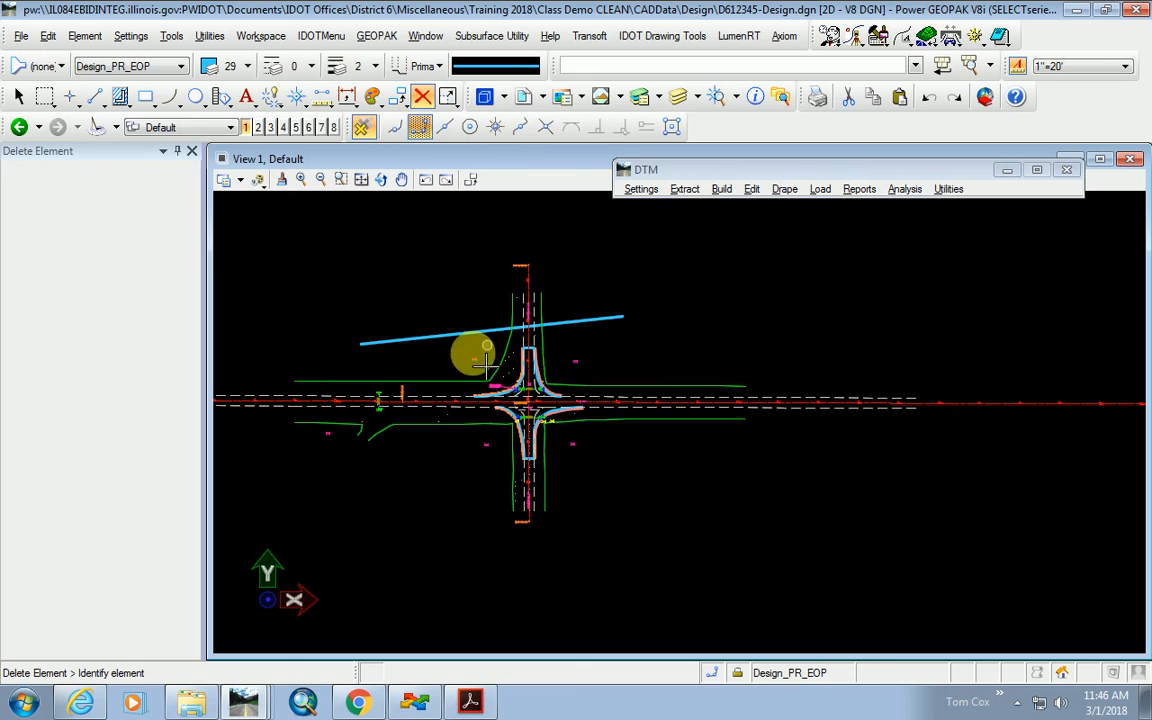
left_click(419, 346)
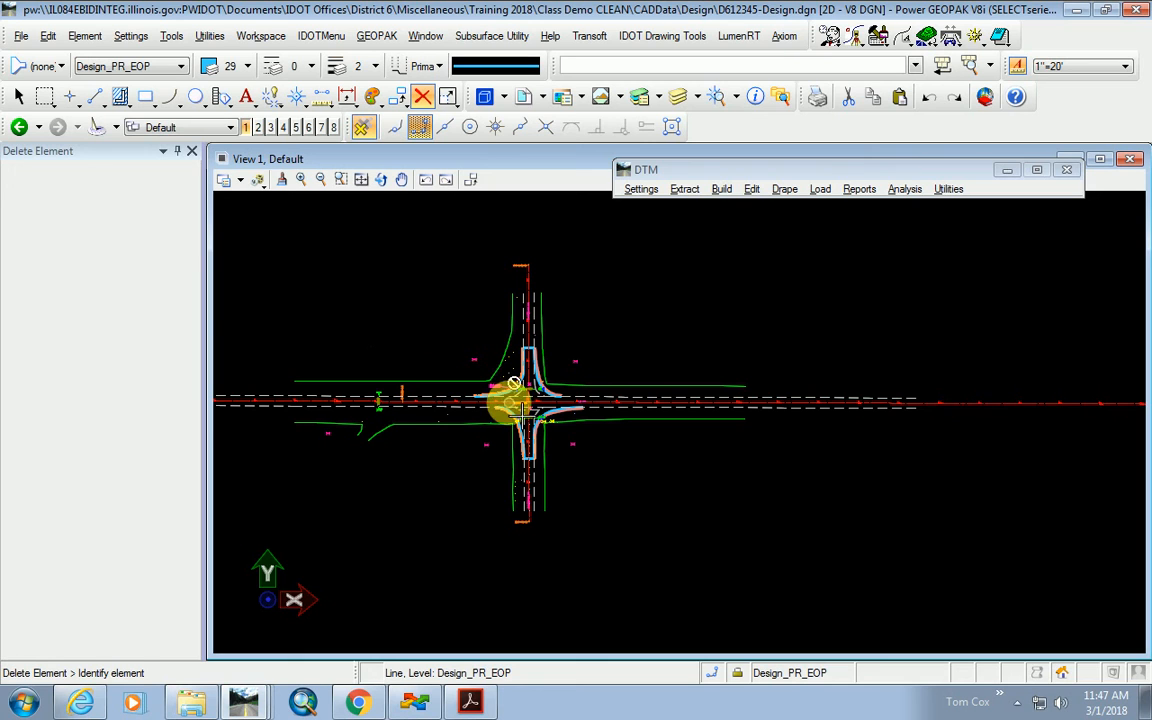
Open the Design and Computation Manager and make Design_PR_Gutter FL the active level.
scroll(499, 404, "up", 5)
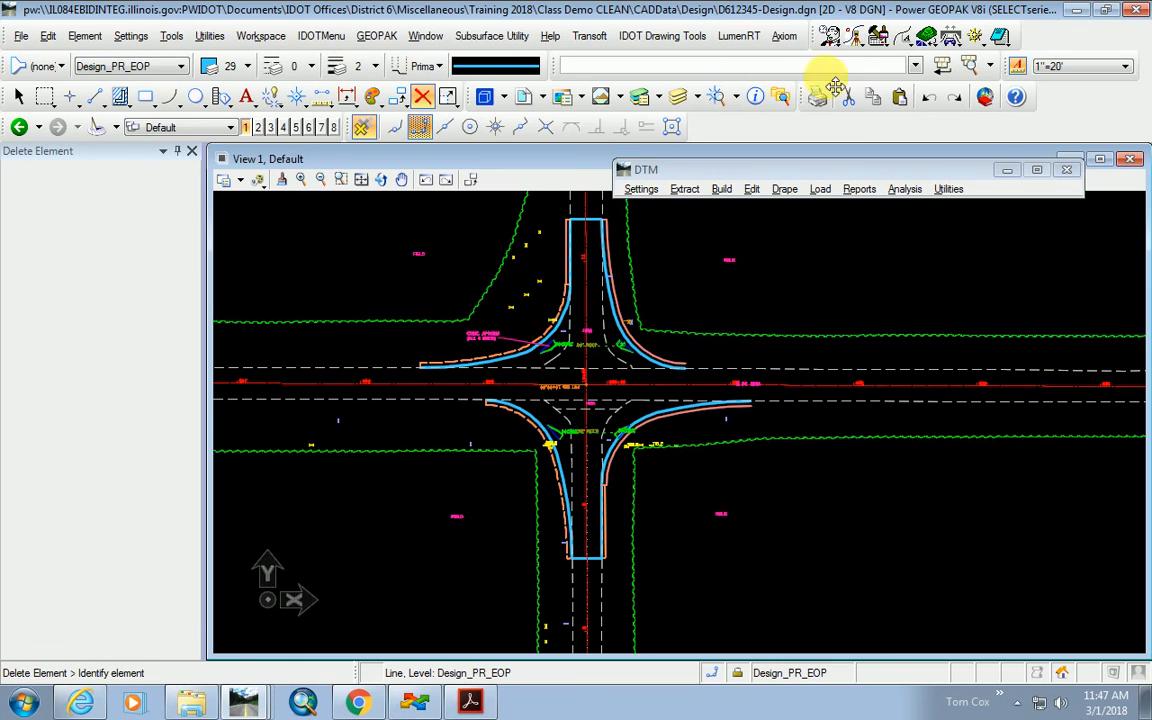
scroll(605, 382, "down", 2)
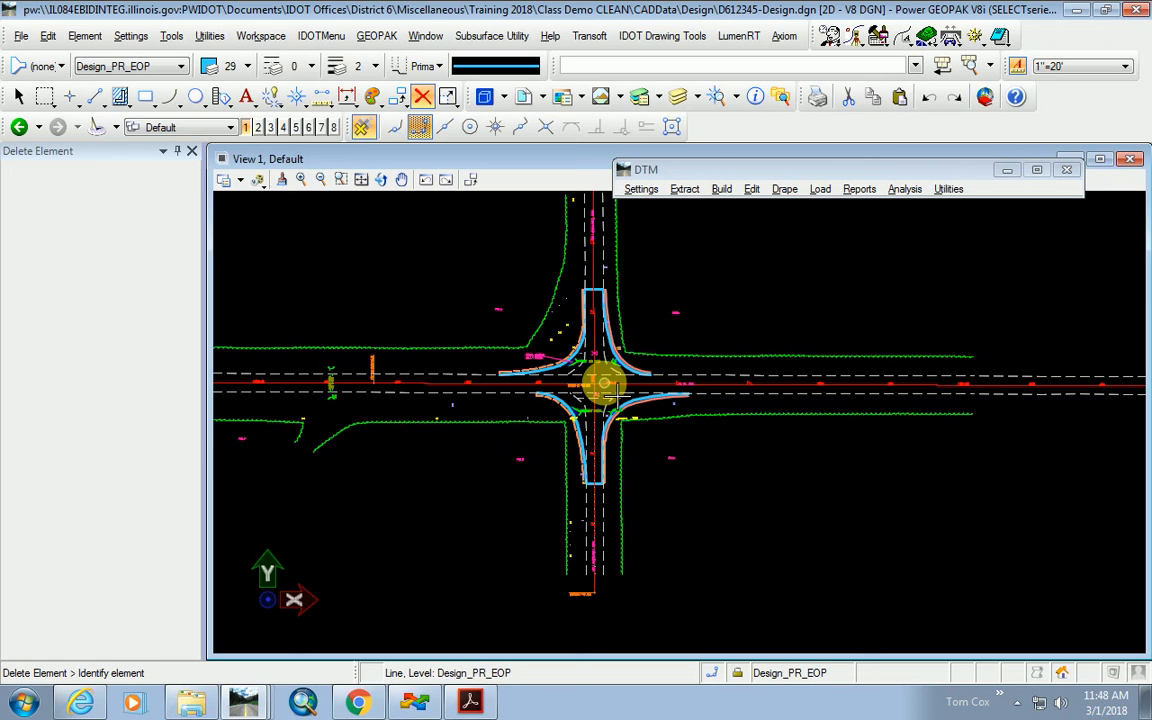
left_click(877, 38)
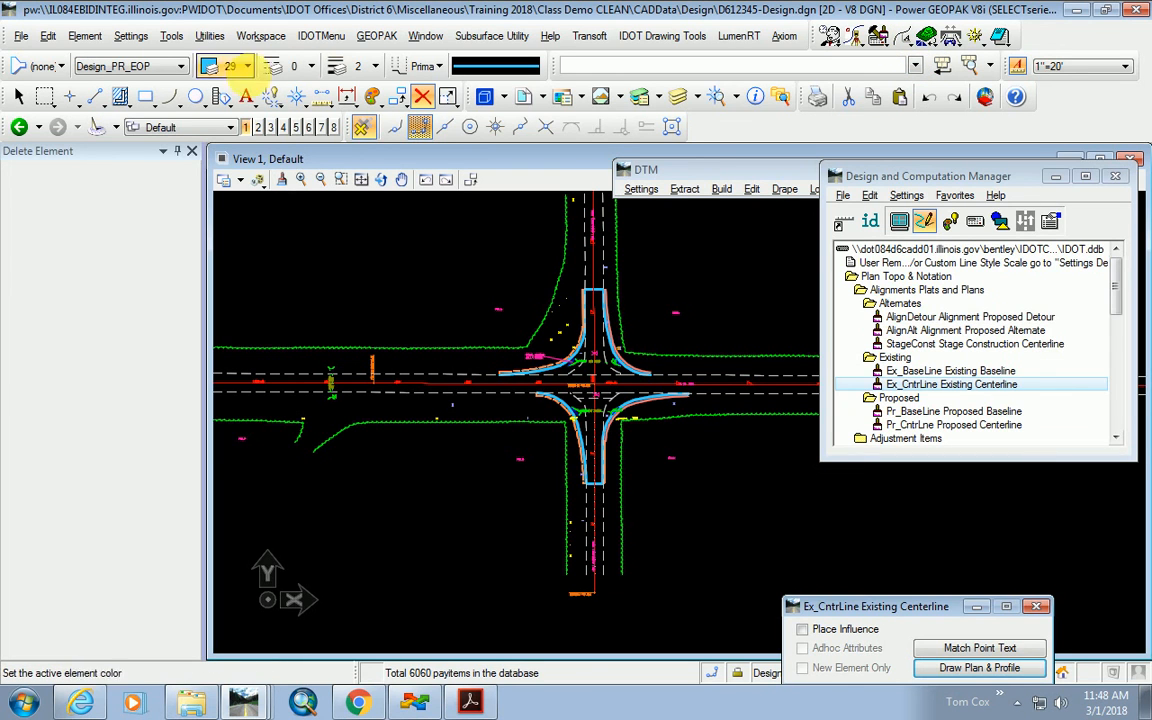
left_click(160, 68)
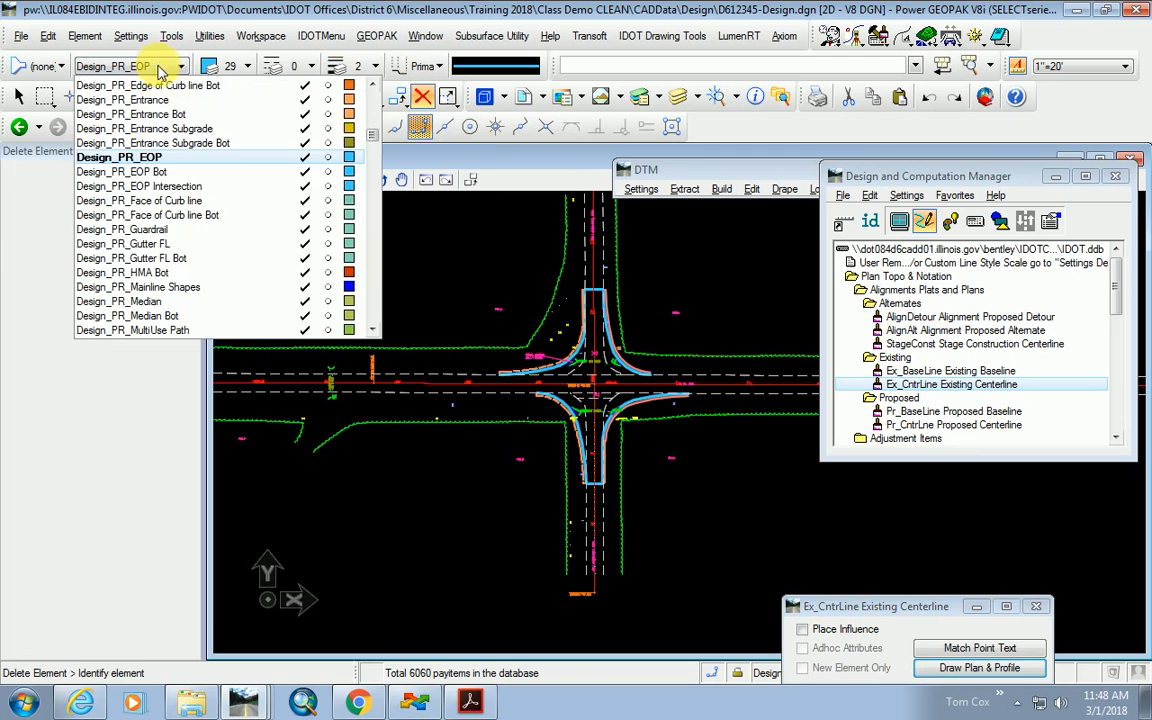
left_click(150, 244)
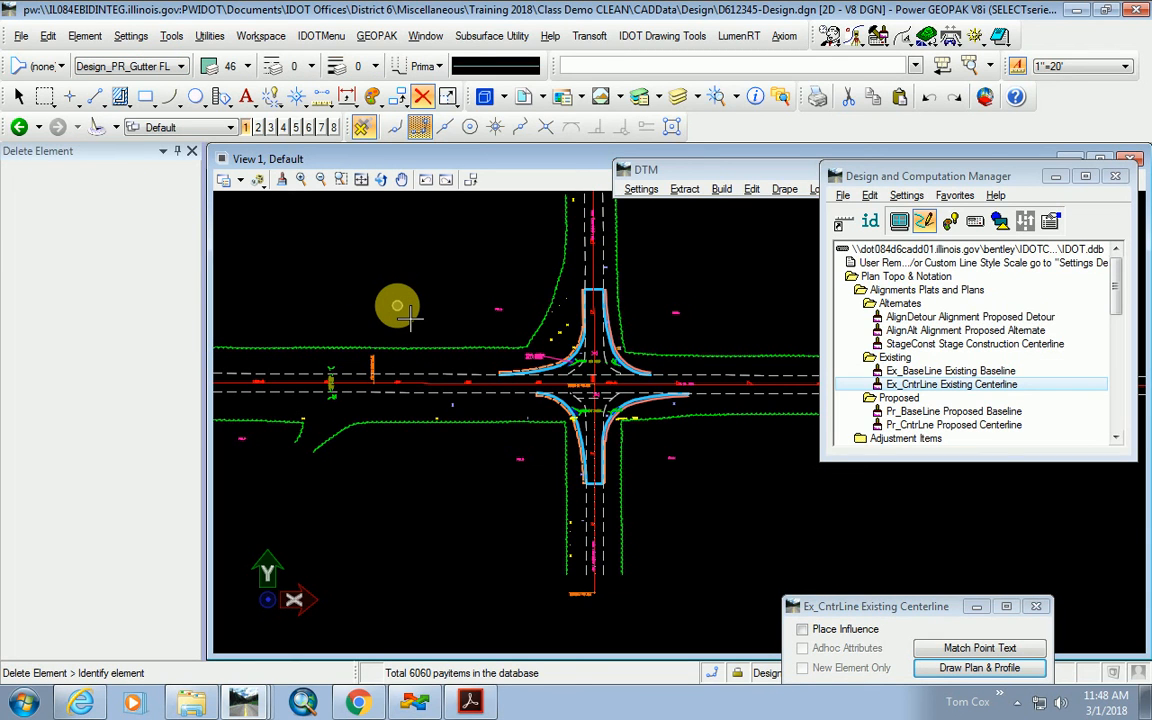
Browse the Plan Topo & Notation categories, compare them with the level list, and expand the Plan Pay Items category.
double_click(893, 290)
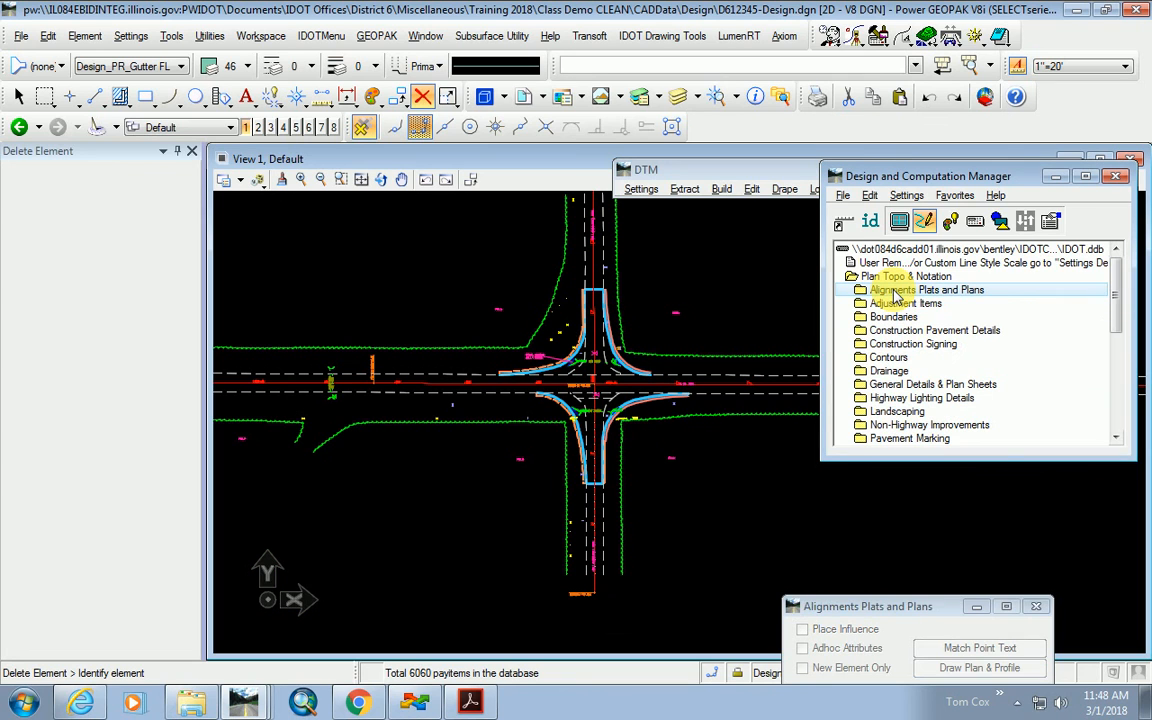
left_click_drag(1116, 314, 1116, 398)
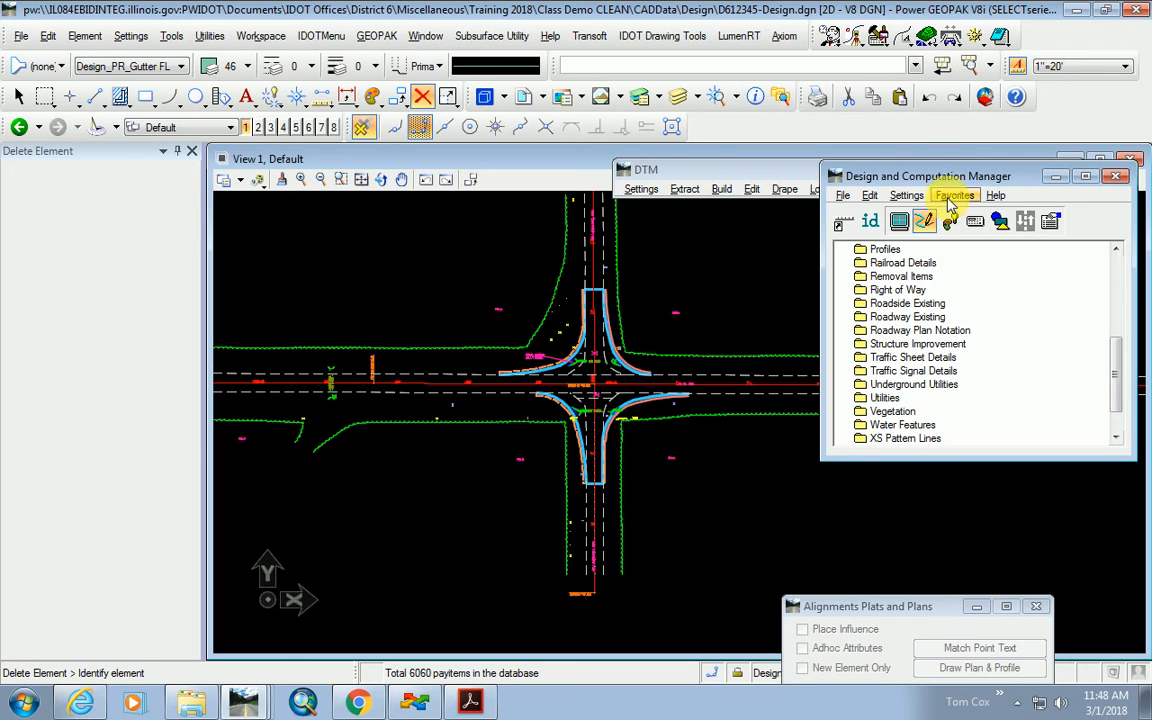
left_click(155, 67)
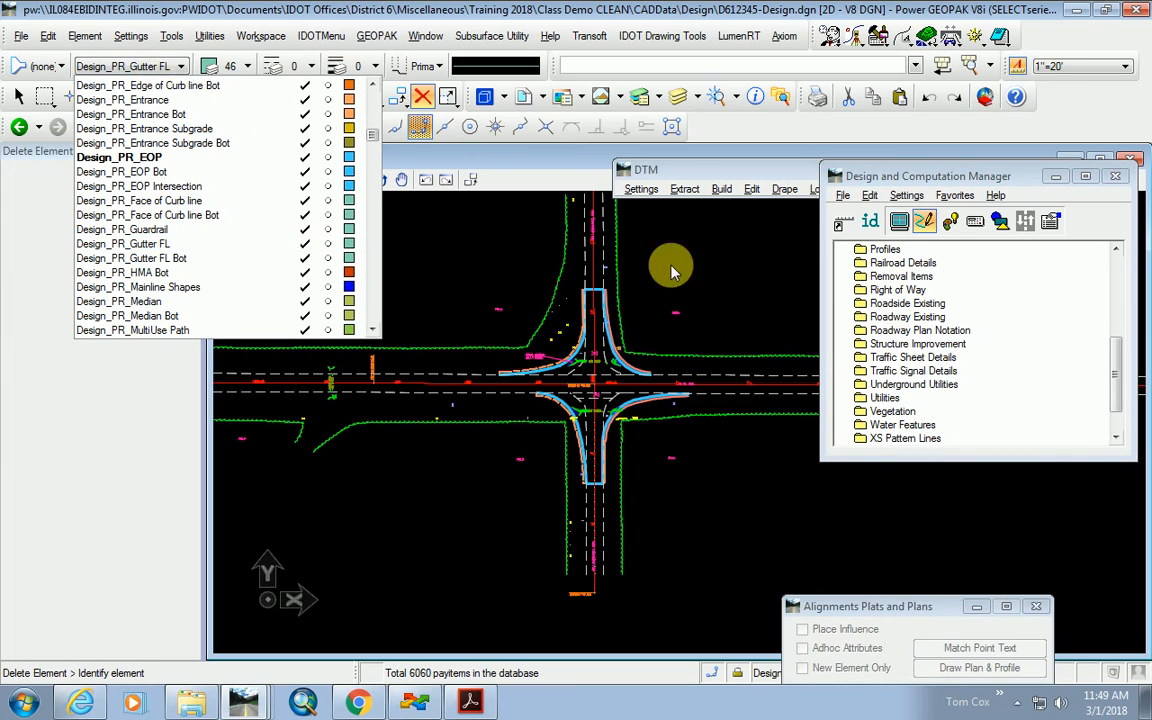
left_click(900, 352)
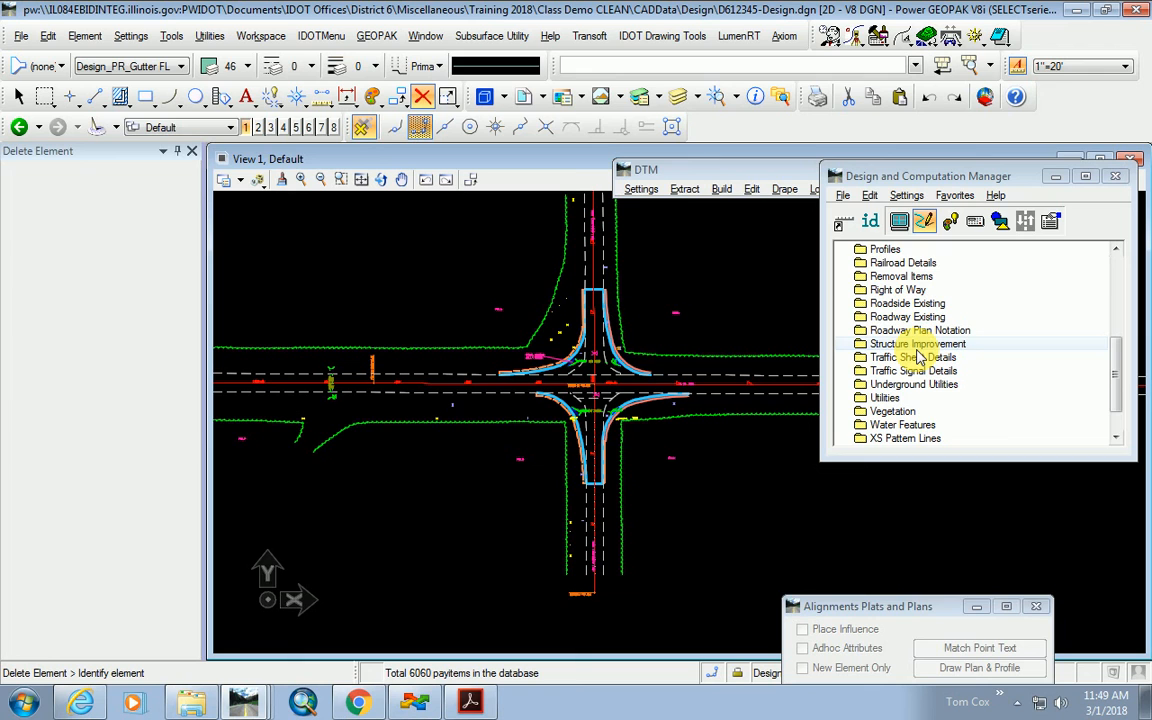
left_click_drag(1121, 391, 1124, 283)
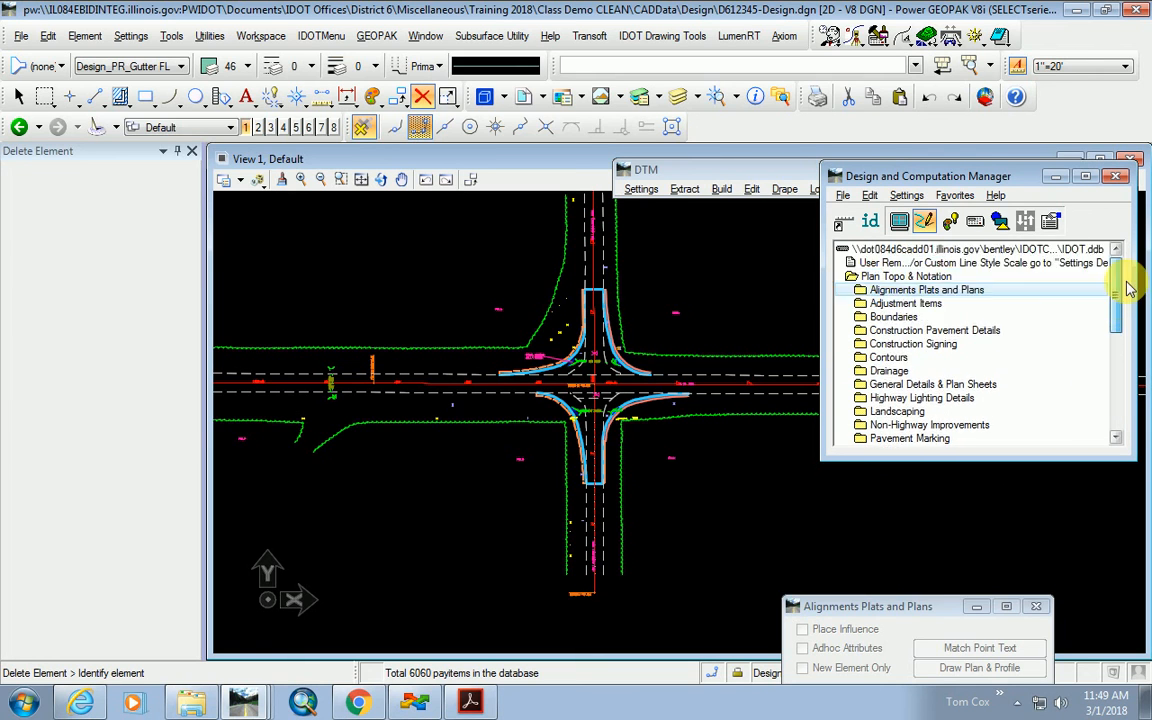
double_click(900, 277)
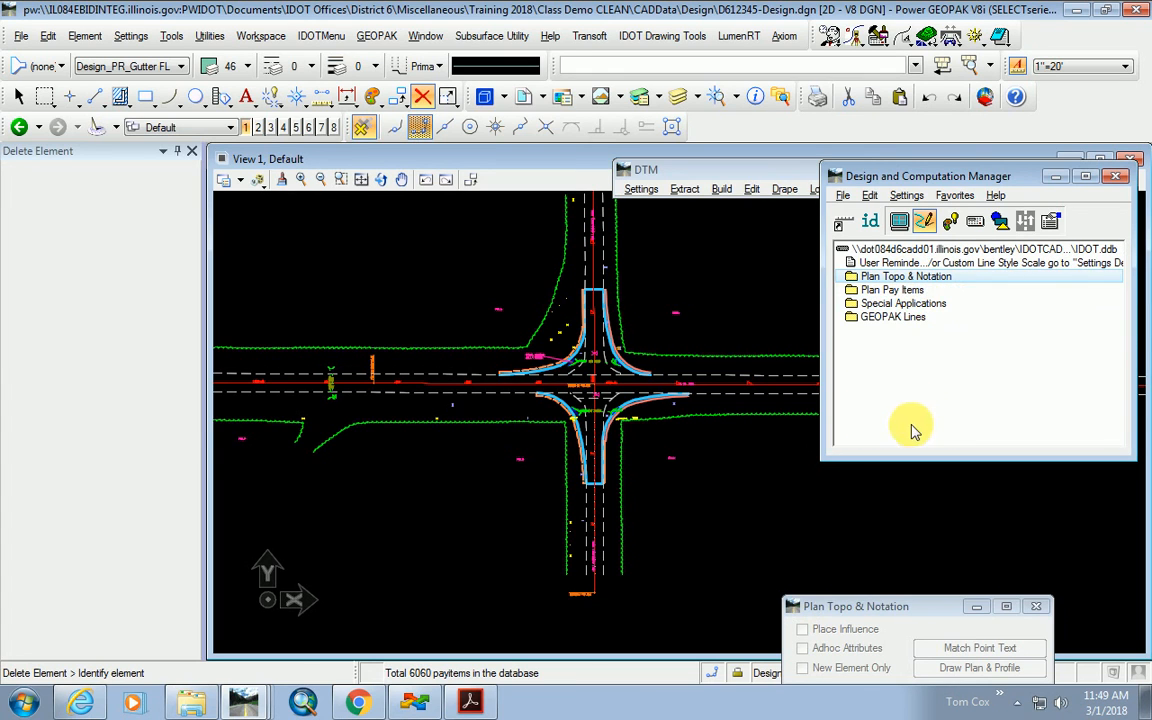
double_click(884, 290)
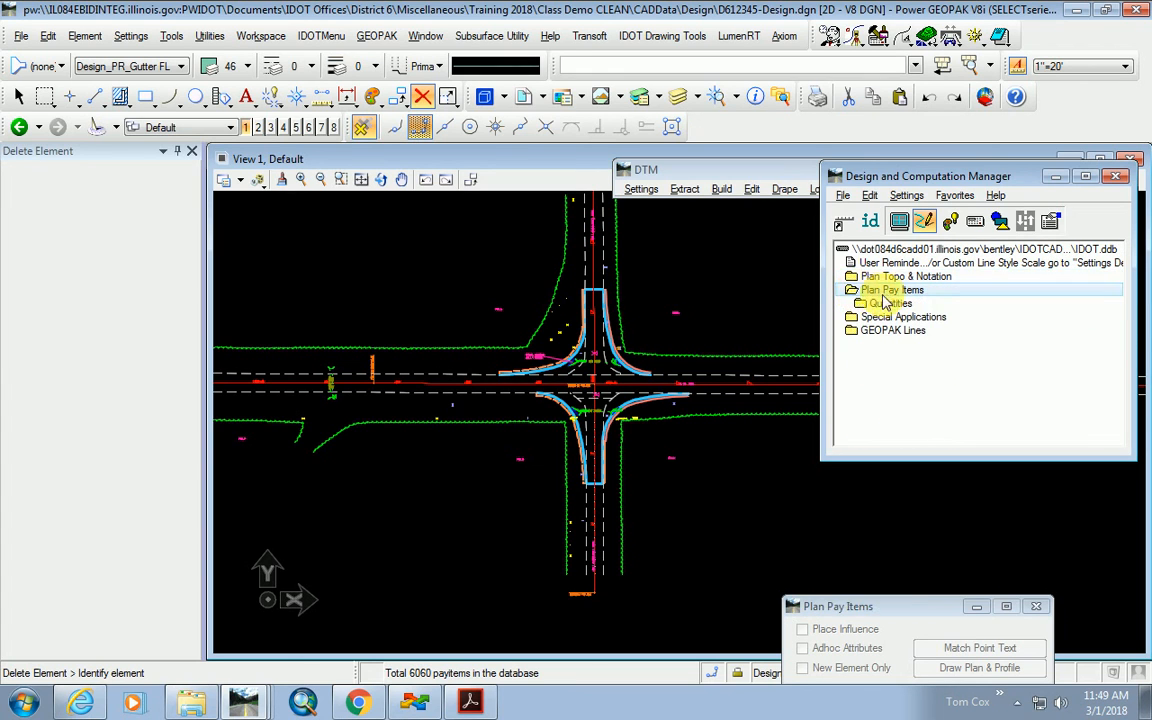
Expand the Plan Pay Items quantities down through Roadway Improvements and Roadway Features Proposed to the Pavement category.
double_click(884, 302)
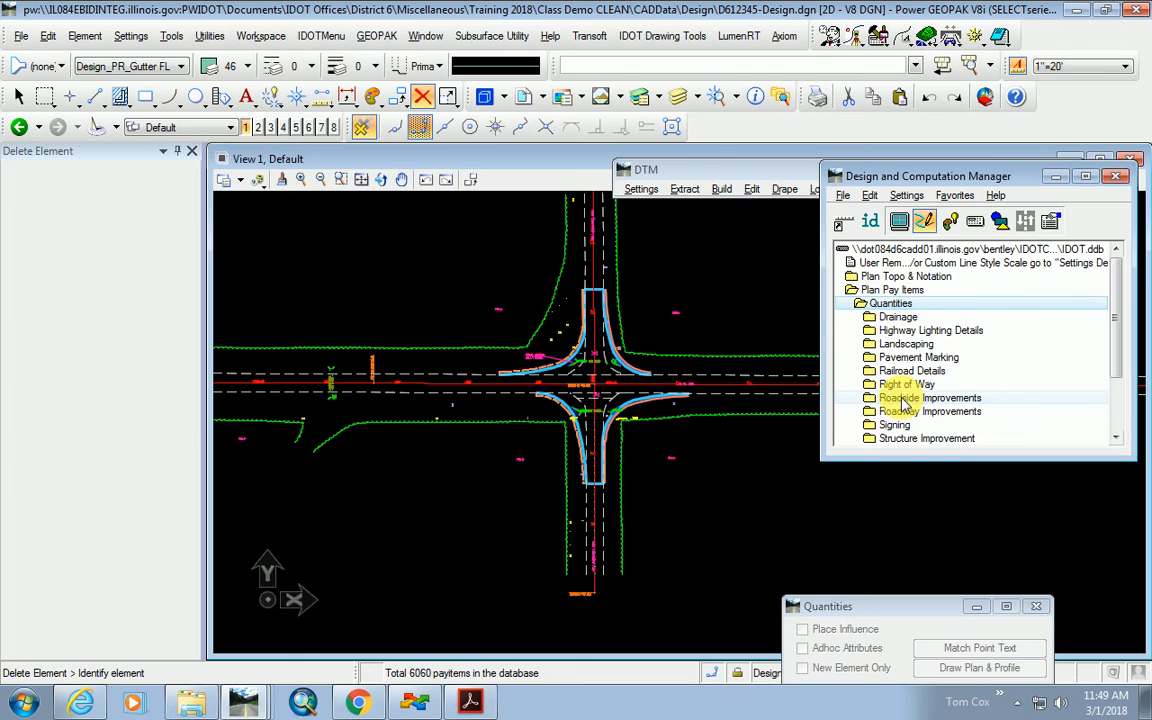
scroll(903, 400, "down", 1)
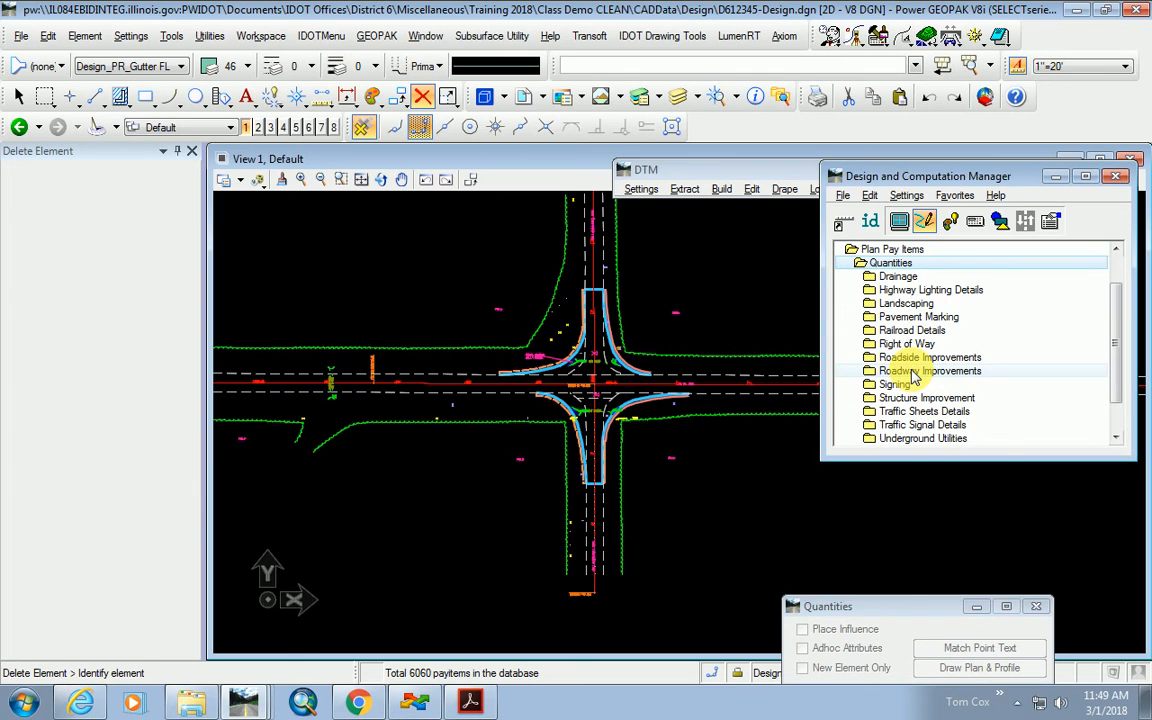
double_click(912, 372)
double_click(913, 384)
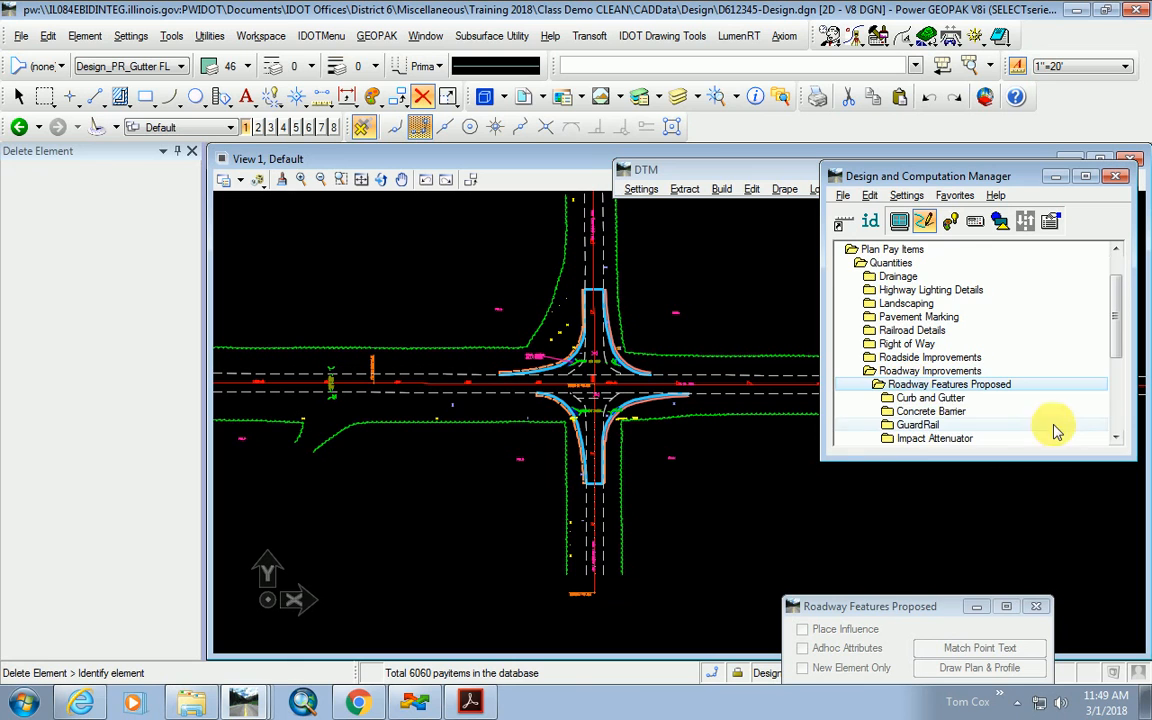
scroll(975, 404, "down", 2)
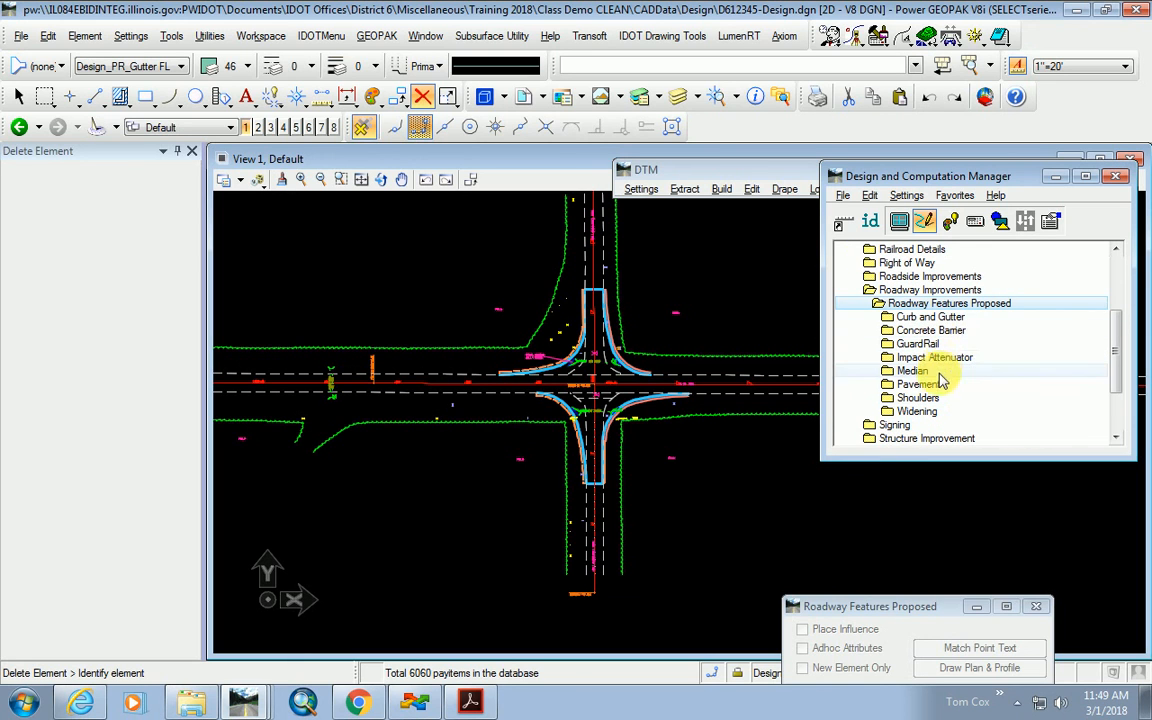
double_click(938, 383)
scroll(1012, 391, "down", 2)
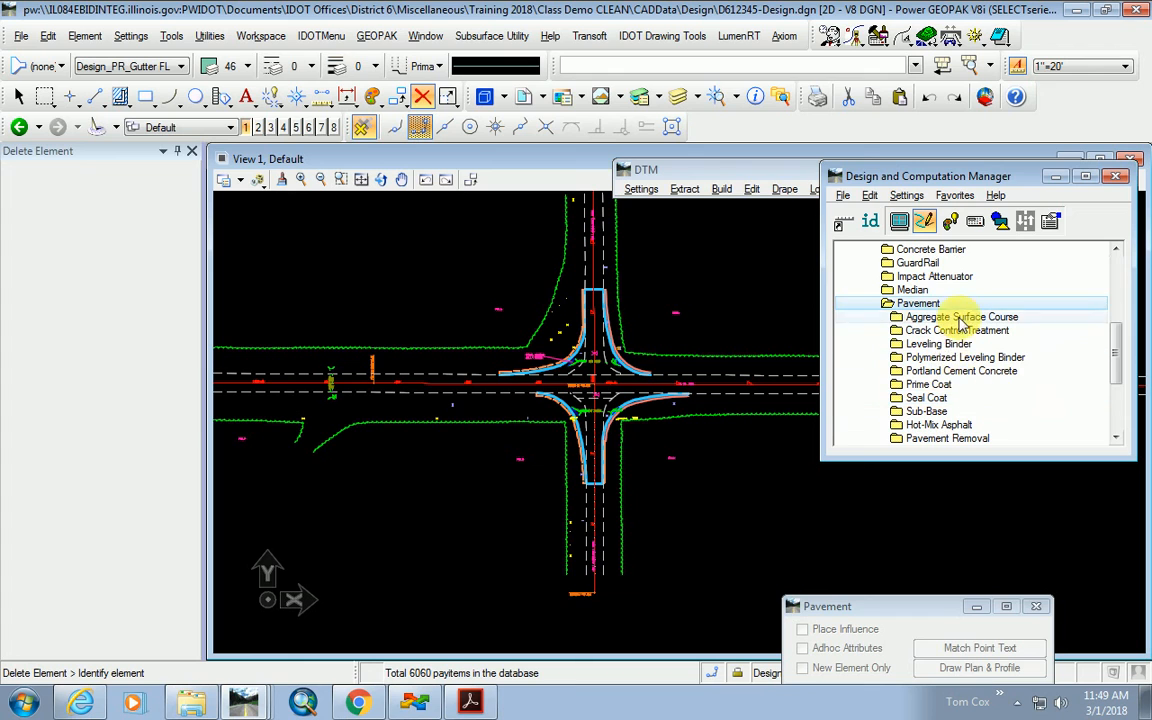
scroll(958, 385, "down", 1)
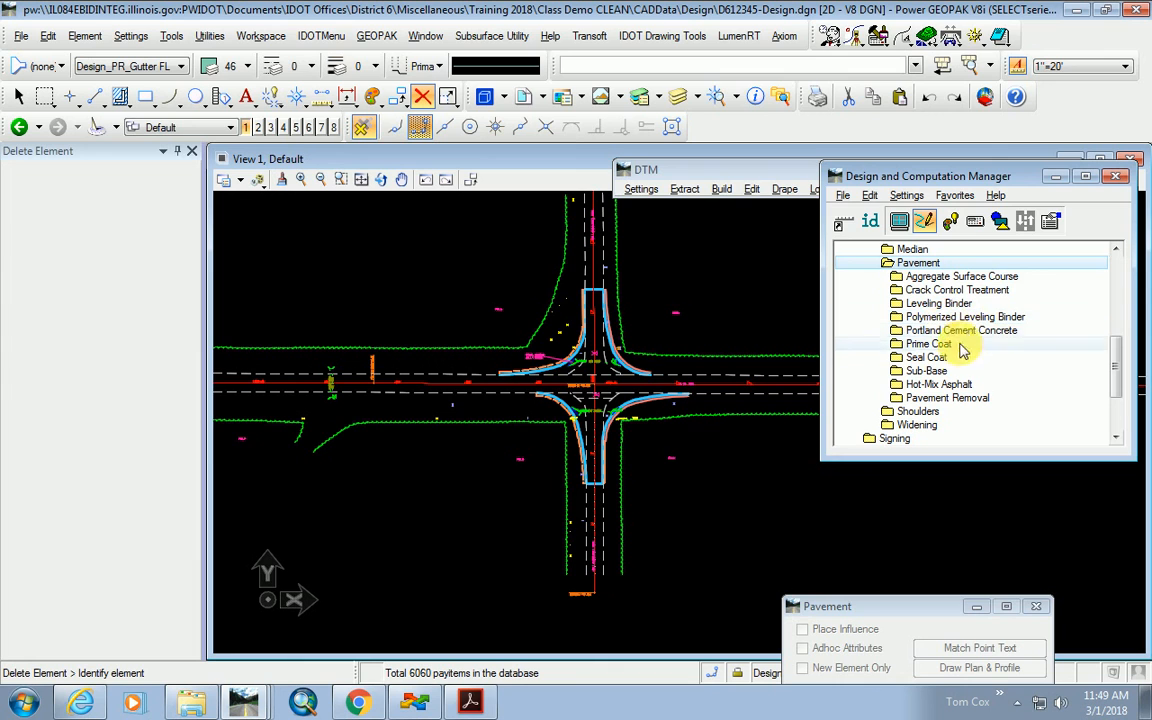
Expand the Hot-Mix Asphalt Surface Course category and activate pay item 40603335 for drawing.
double_click(900, 386)
scroll(903, 390, "down", 2)
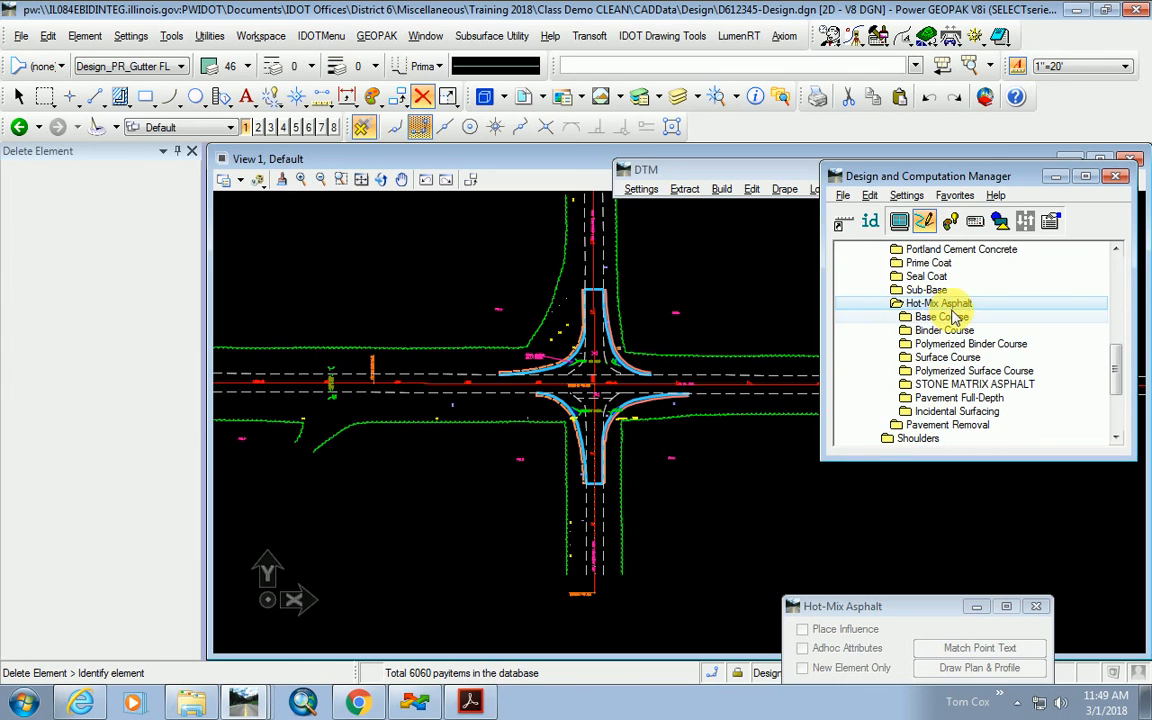
double_click(945, 359)
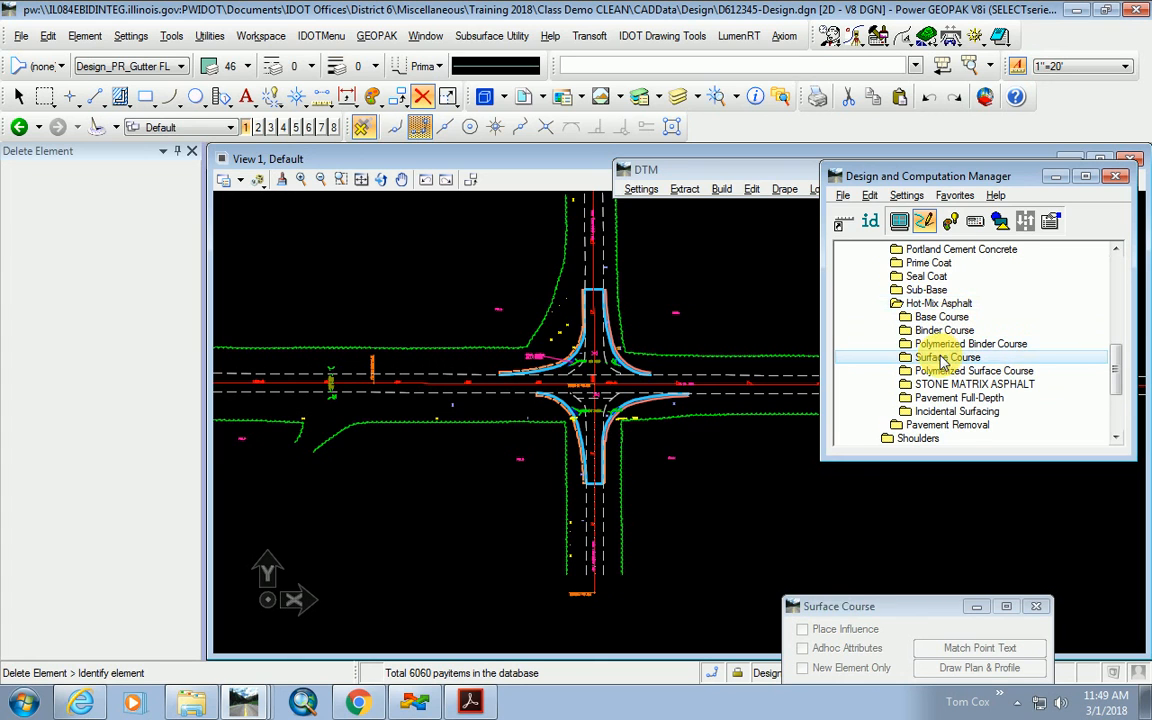
scroll(882, 391, "down", 1)
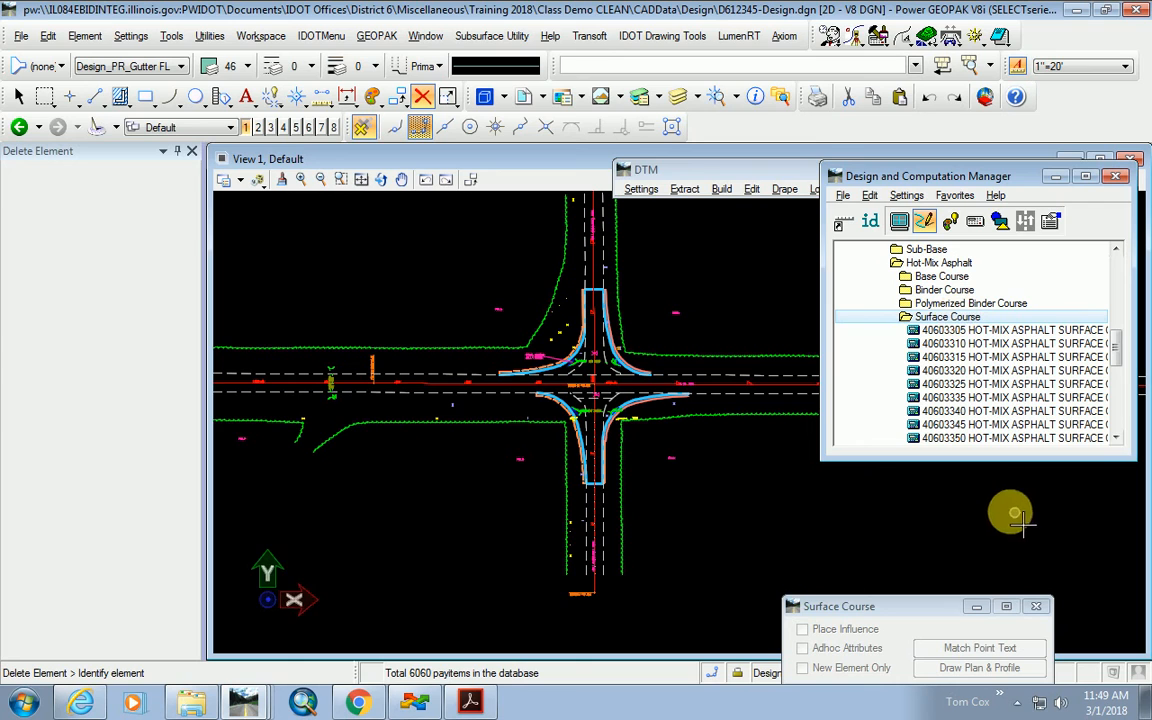
scroll(960, 385, "down", 1)
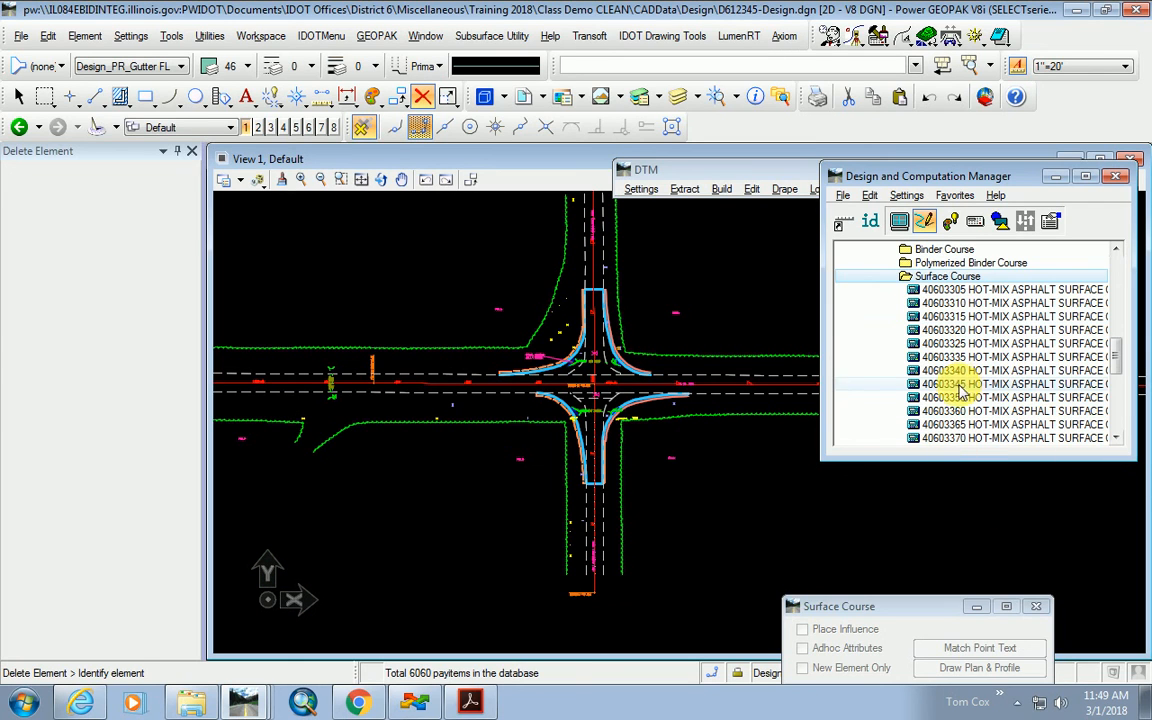
left_click(1022, 358)
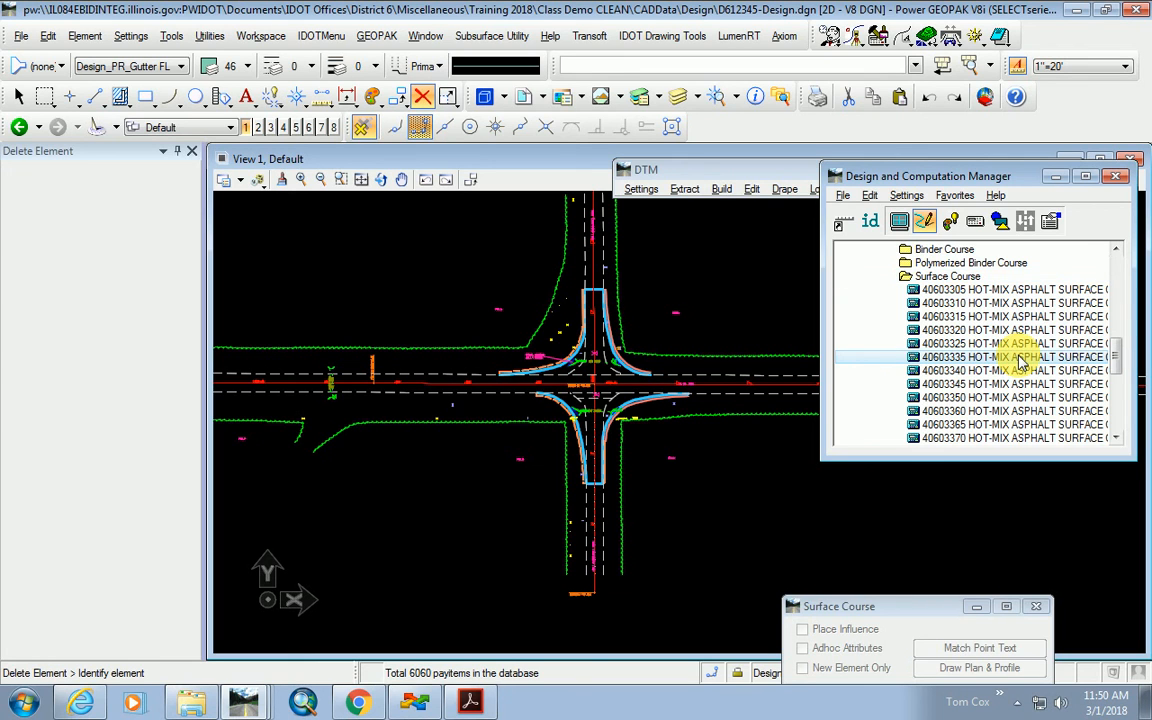
double_click(1022, 358)
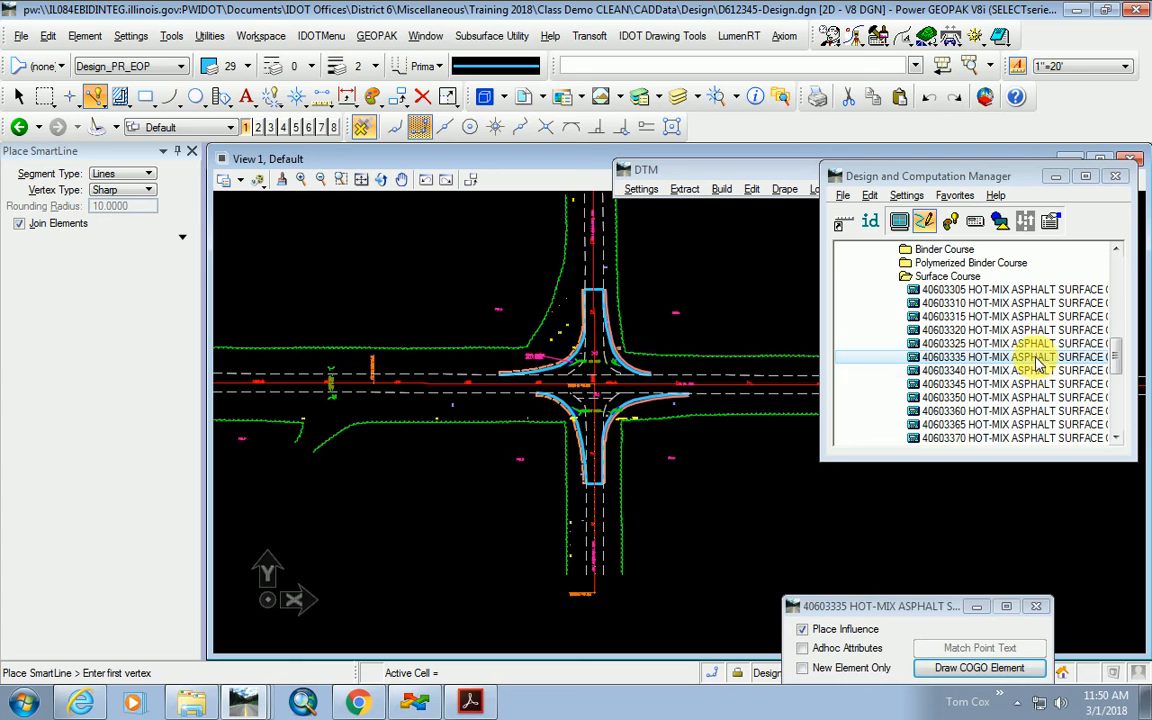
Make Design_PR_Guardrail the active level.
left_click(160, 66)
left_click(115, 232)
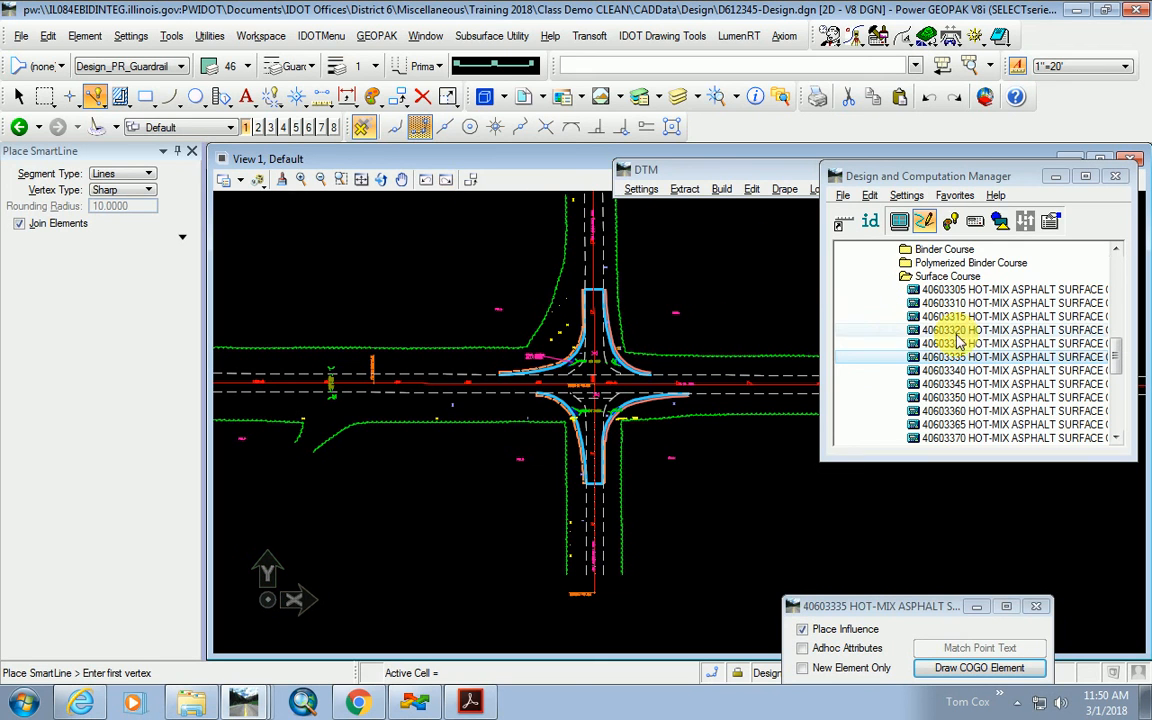
Review the definition of pay item 40603335, checking its attribute, placement symbology and search criteria, and close the review.
left_click_drag(927, 180, 856, 199)
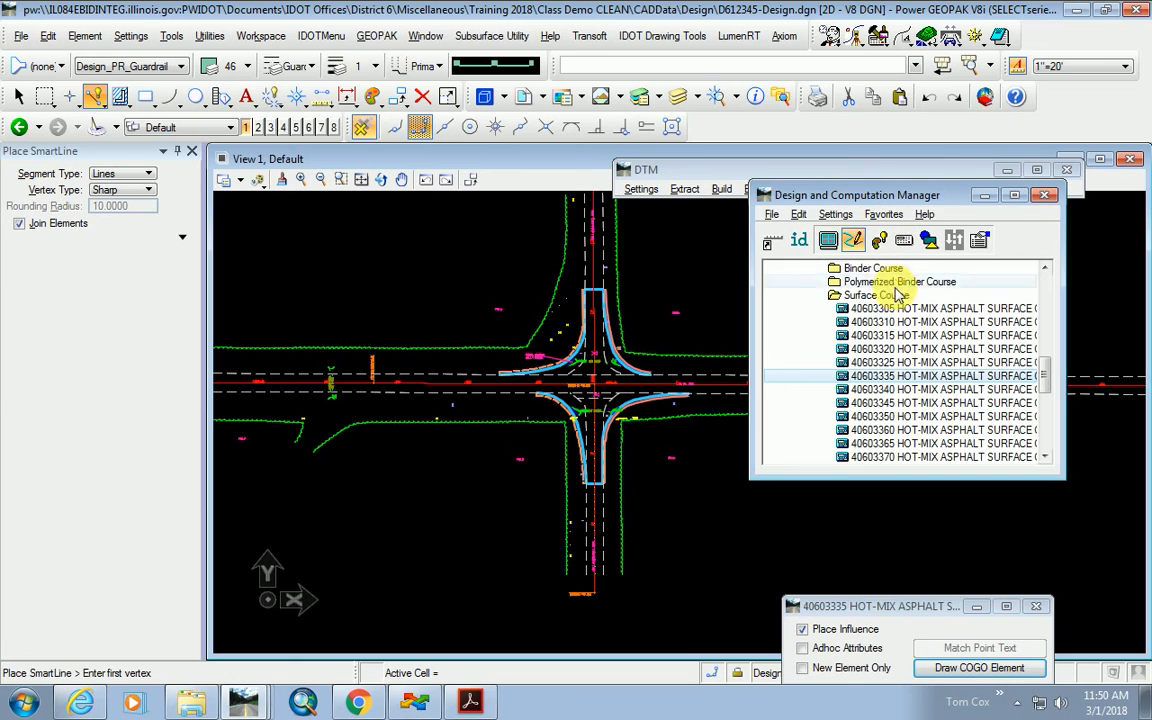
right_click(864, 375)
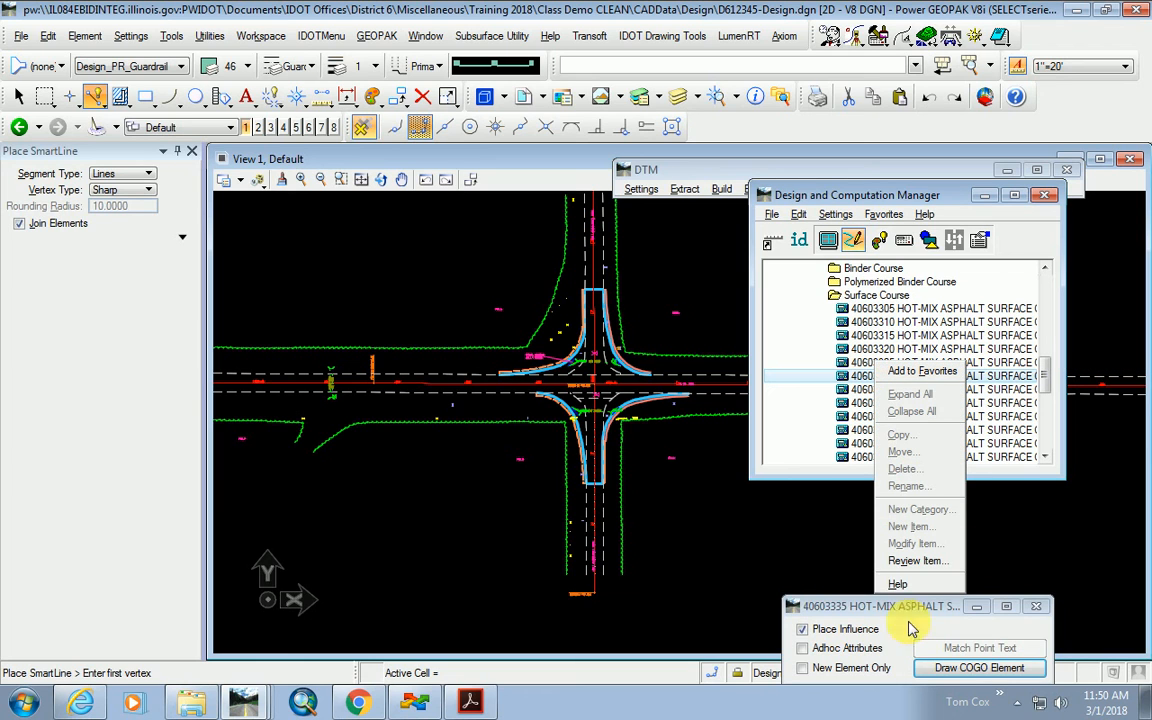
left_click(915, 572)
left_click_drag(285, 340, 318, 341)
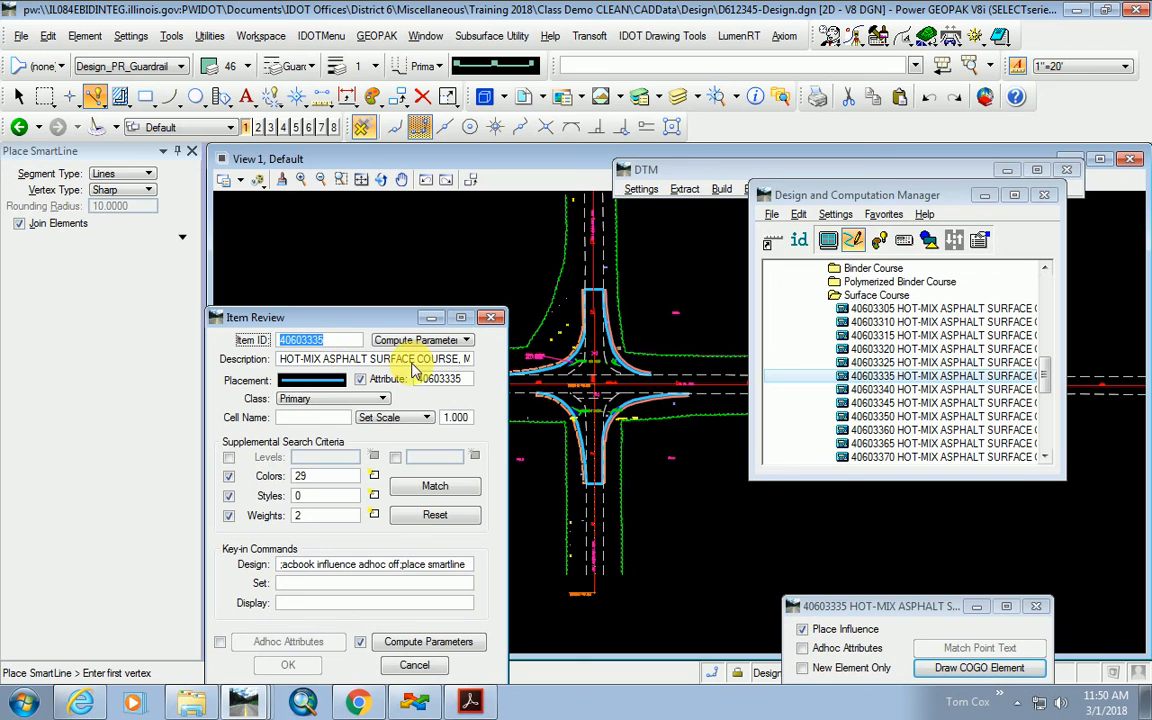
left_click(450, 379)
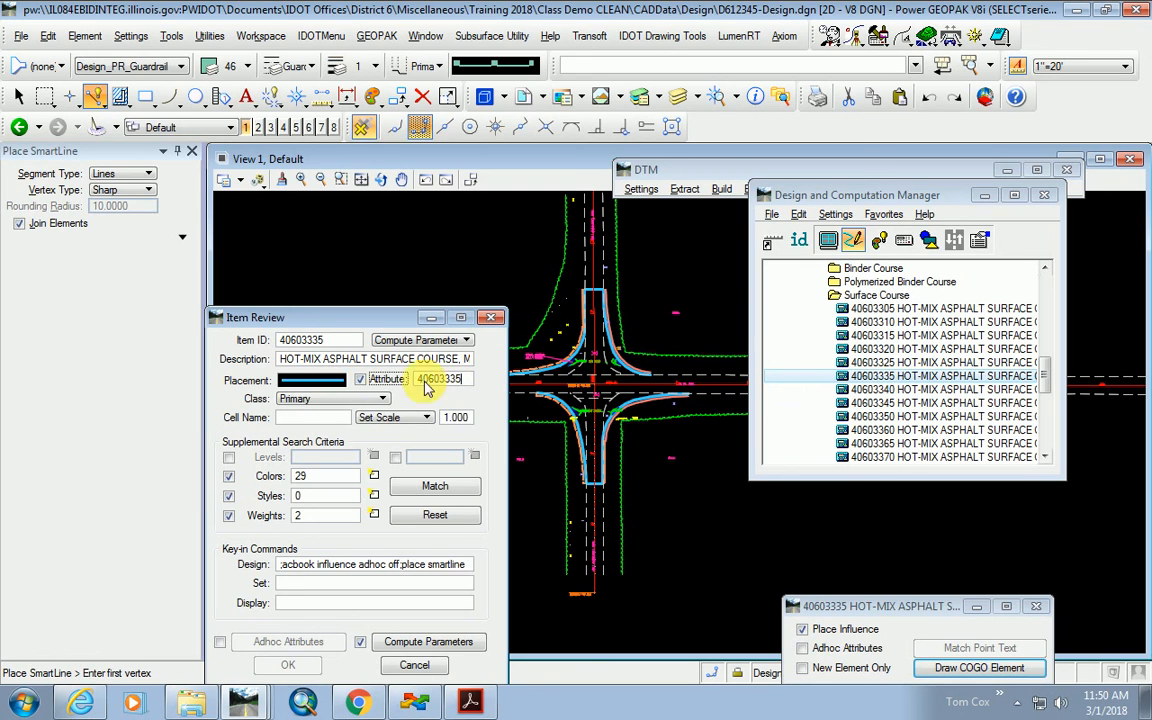
left_click(298, 381)
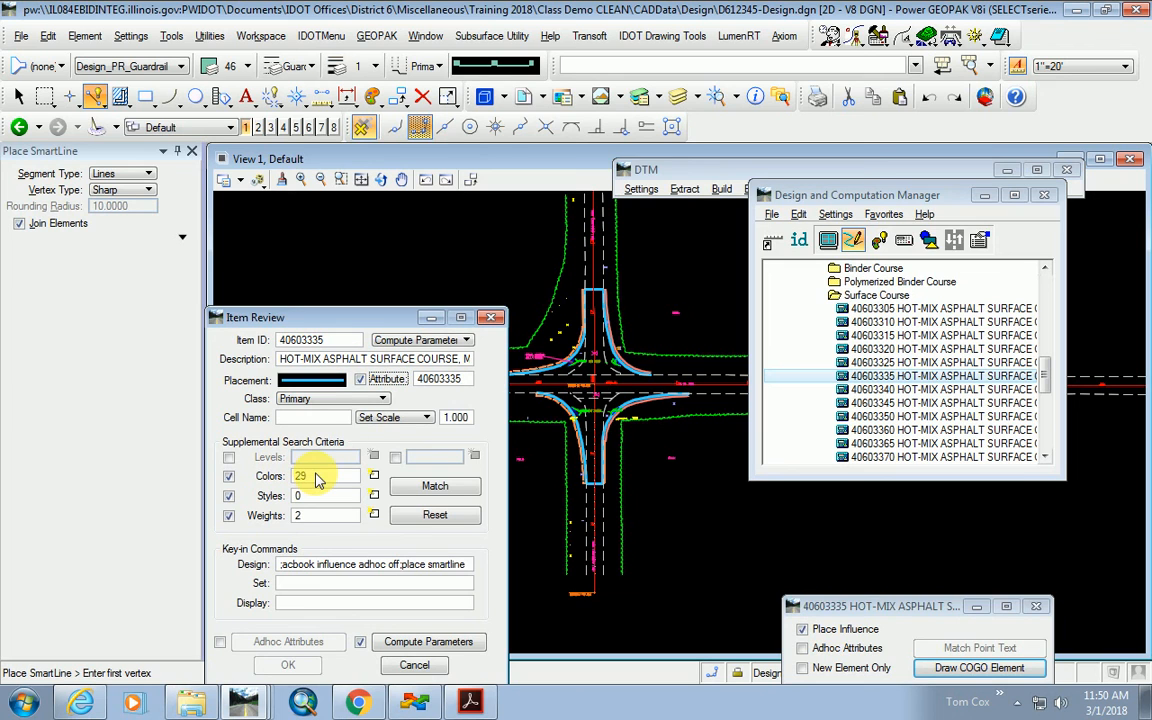
left_click(414, 665)
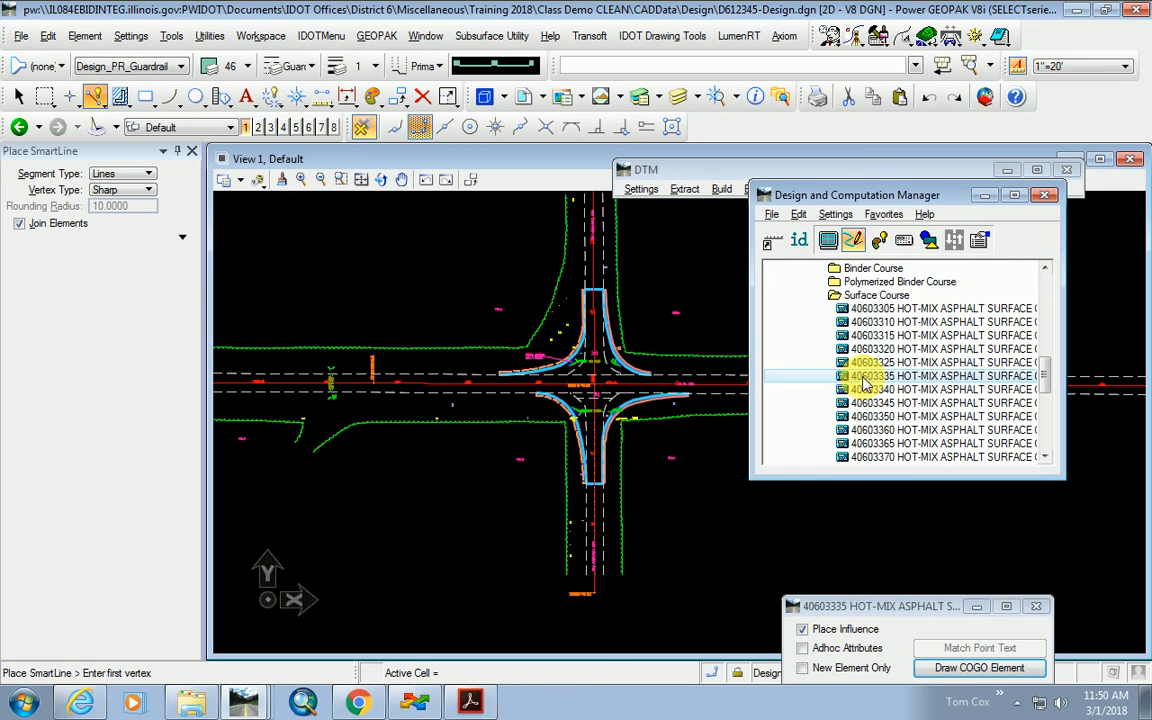
Reactivate pay item 40603335 and draw a trial line about 252 units long in the empty area northwest of the intersection.
left_click(988, 197)
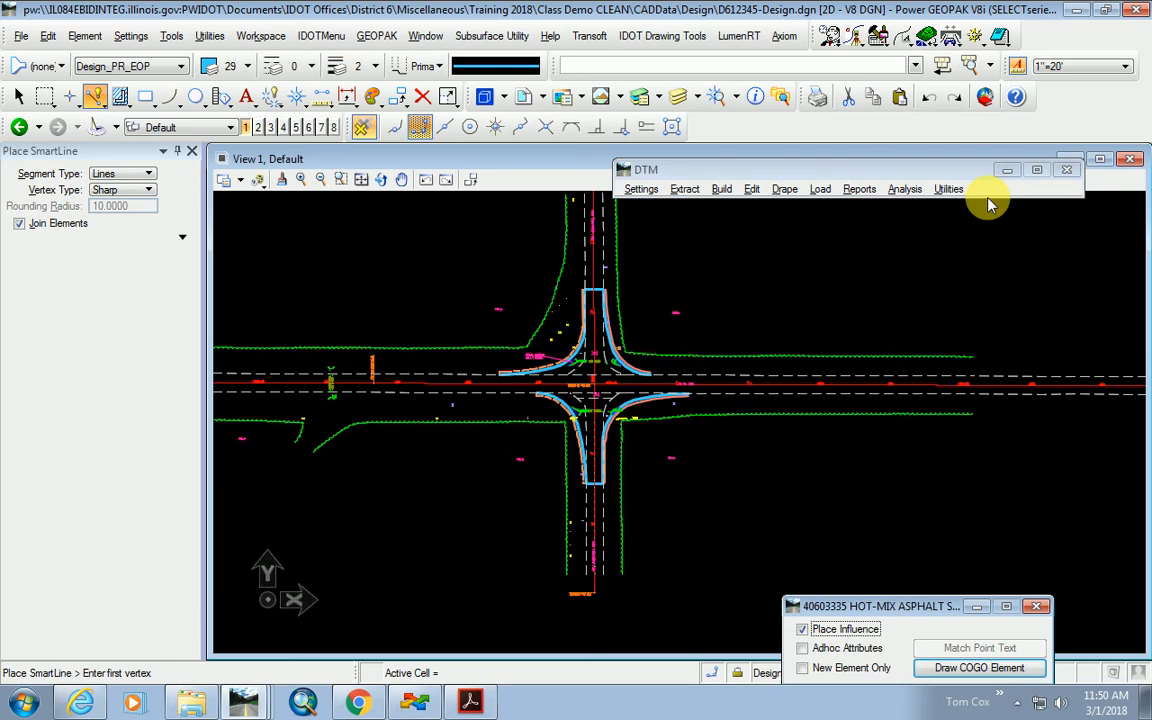
left_click(285, 247)
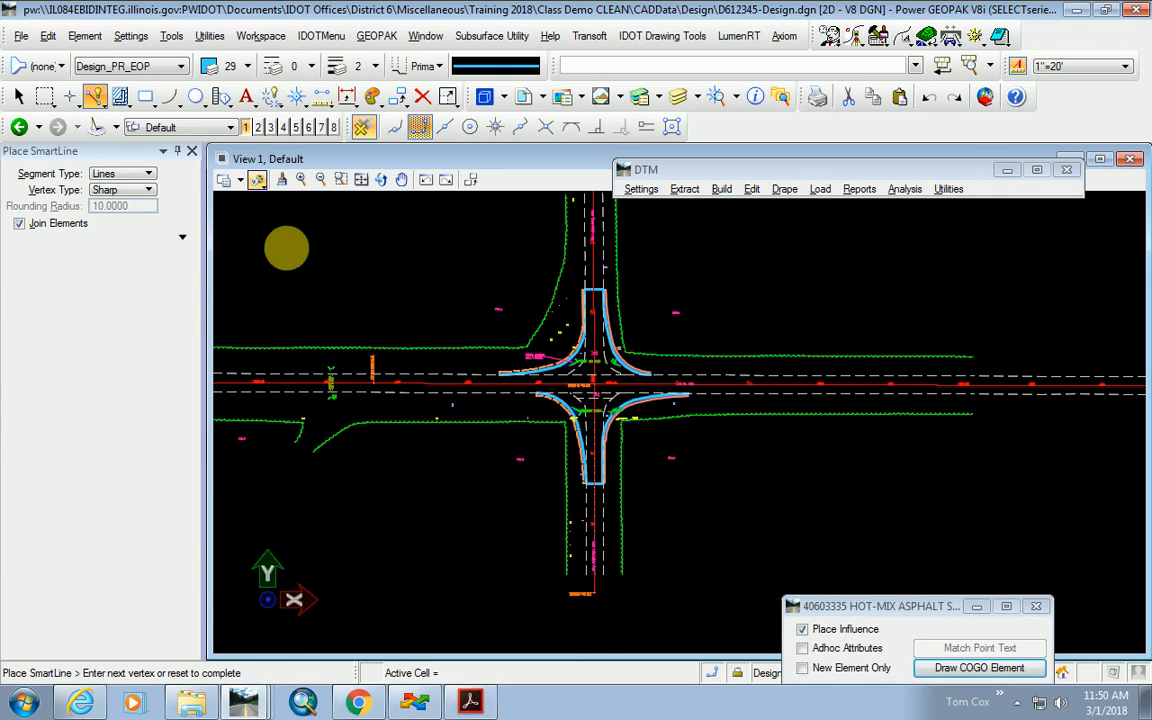
left_click(463, 257)
right_click(368, 217)
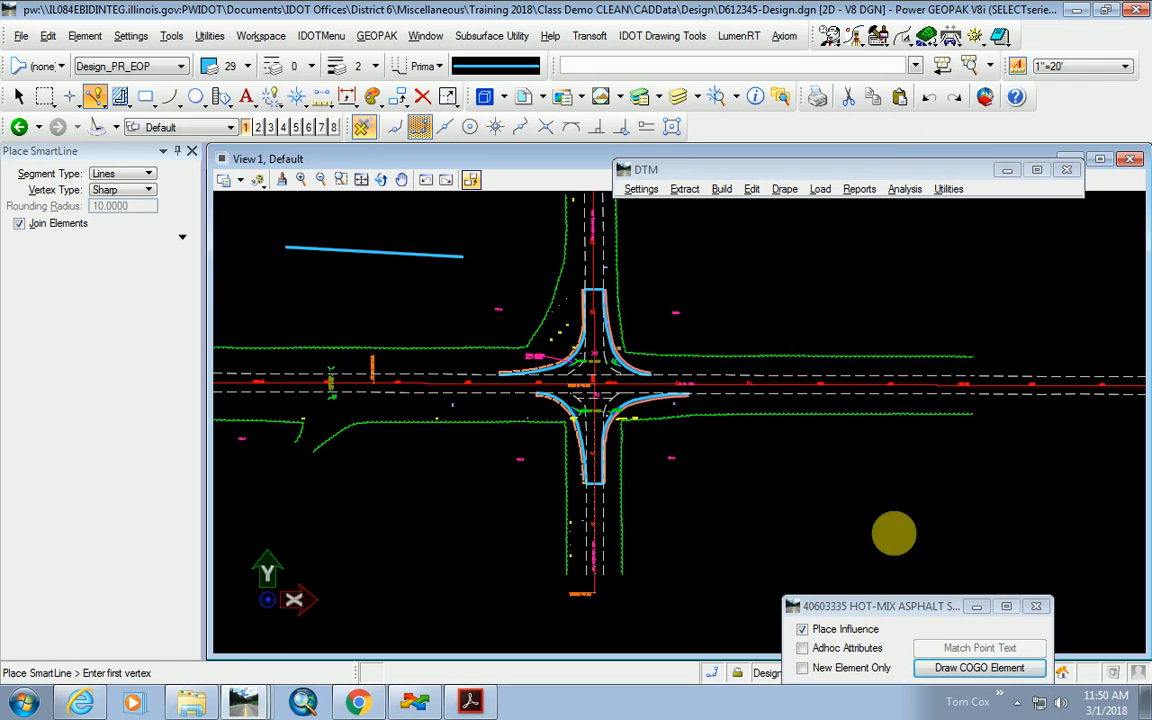
Reopen the Design and Computation Manager and identify which database item the trial line belongs to.
left_click(878, 38)
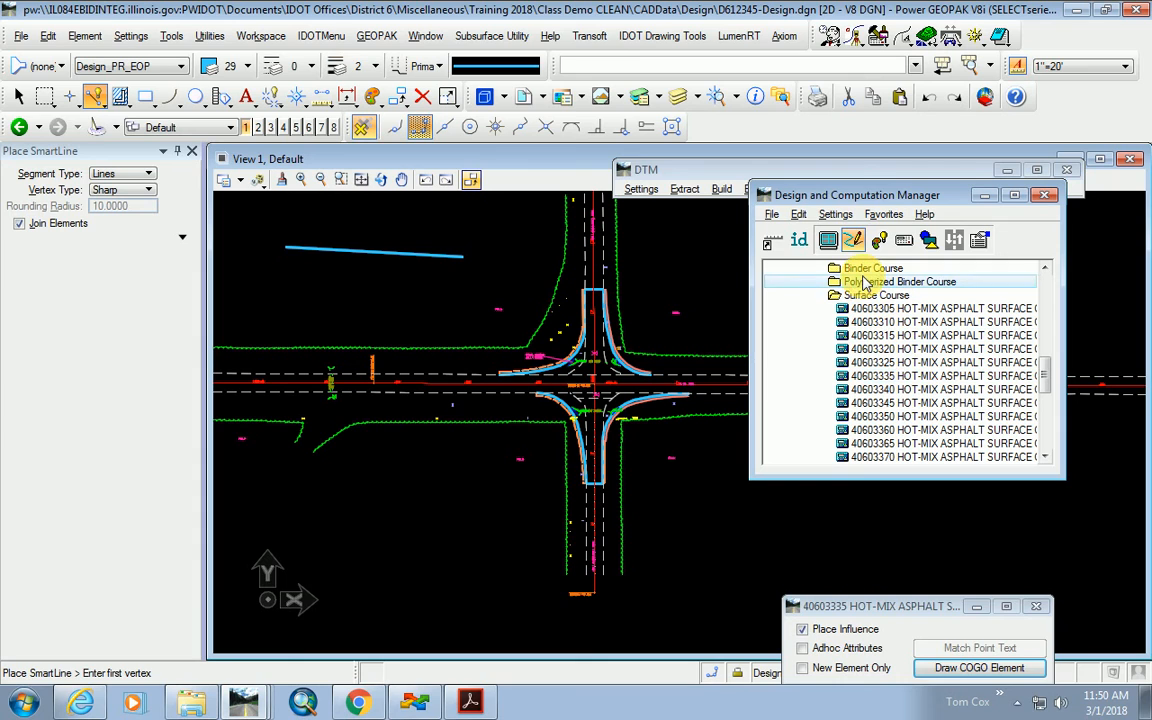
left_click(840, 281)
left_click(799, 241)
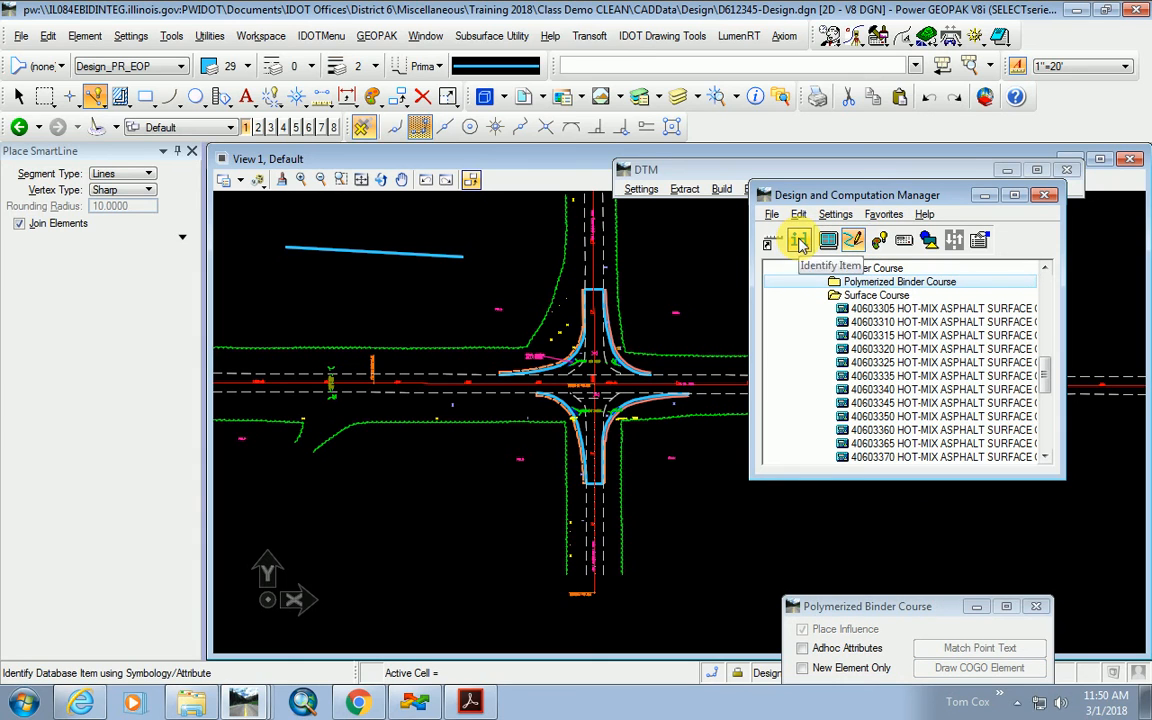
left_click(442, 256)
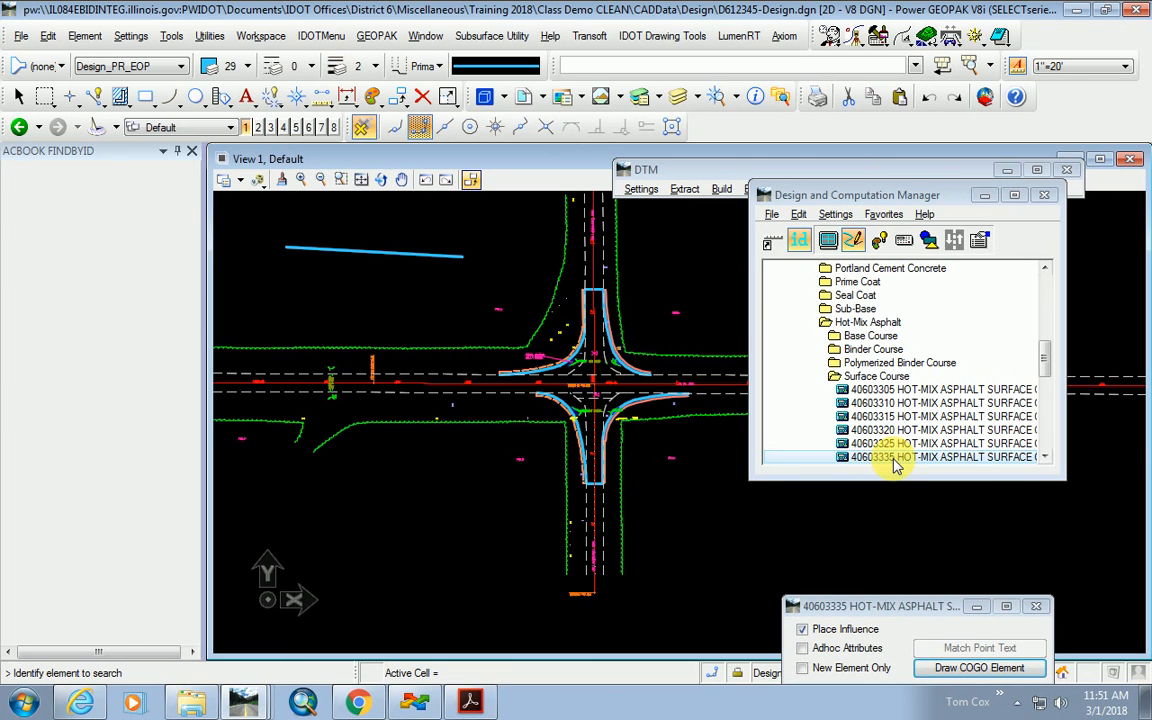
Inspect the trial line's attached attributes with the Application Attribute Viewer and close the viewer.
left_click(829, 36)
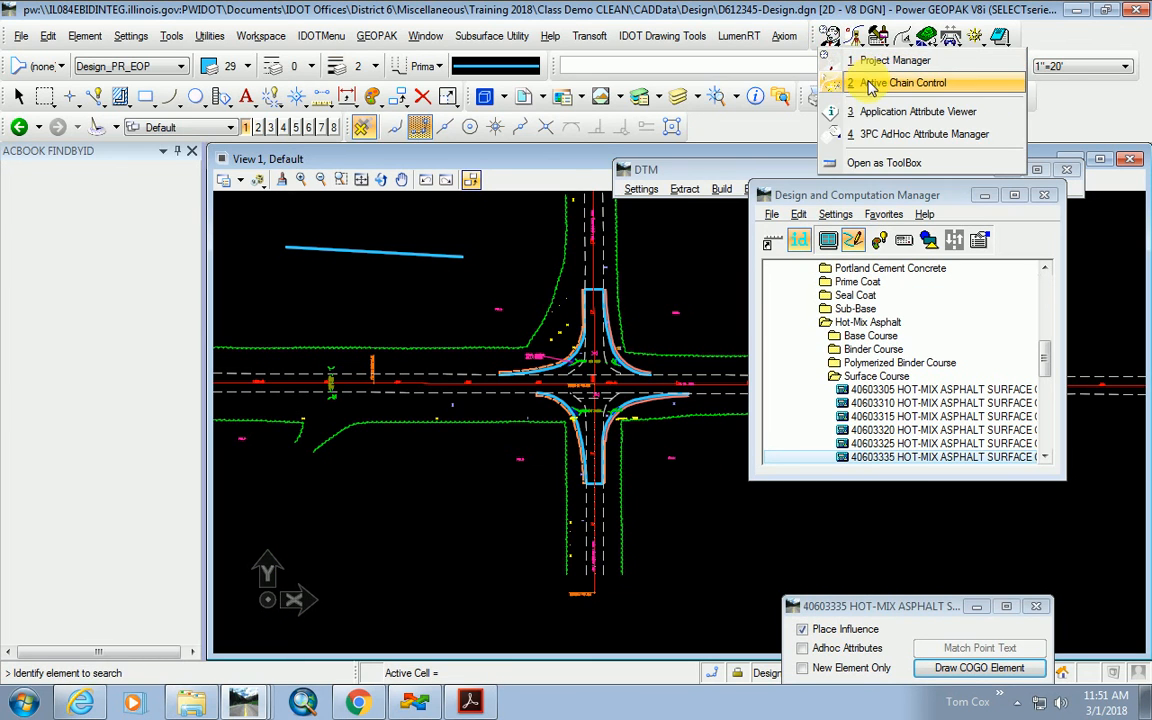
left_click(874, 112)
left_click(300, 391)
left_click(443, 257)
left_click(452, 260)
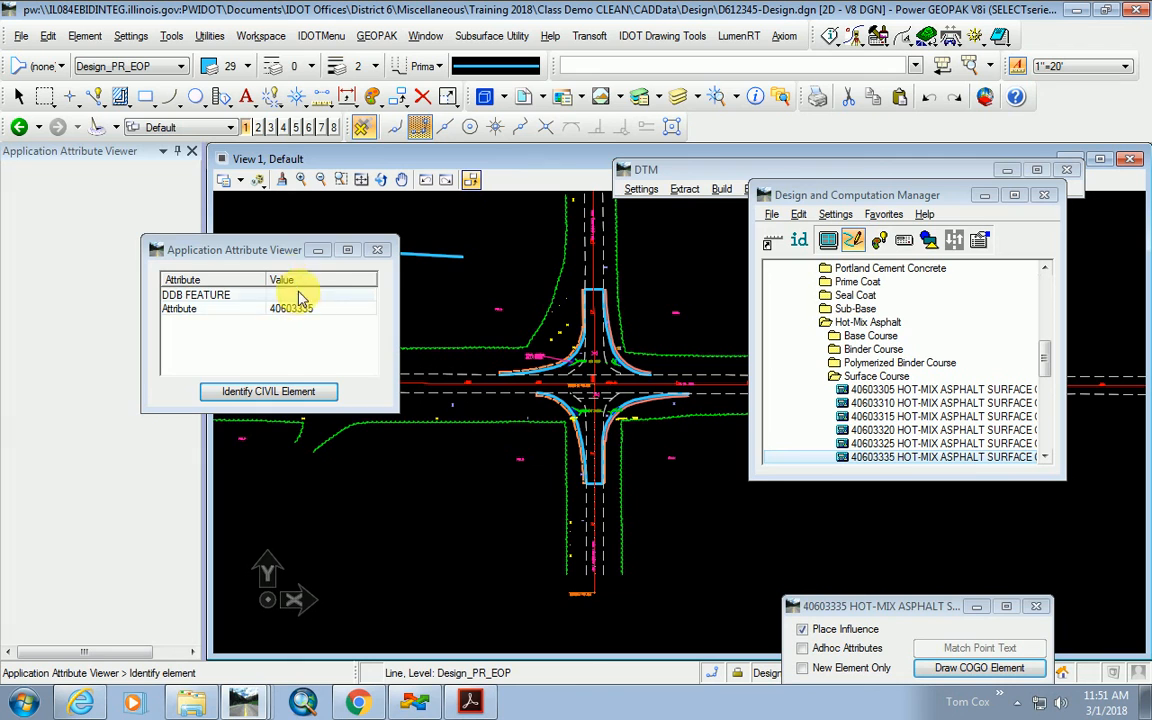
left_click_drag(268, 251, 645, 340)
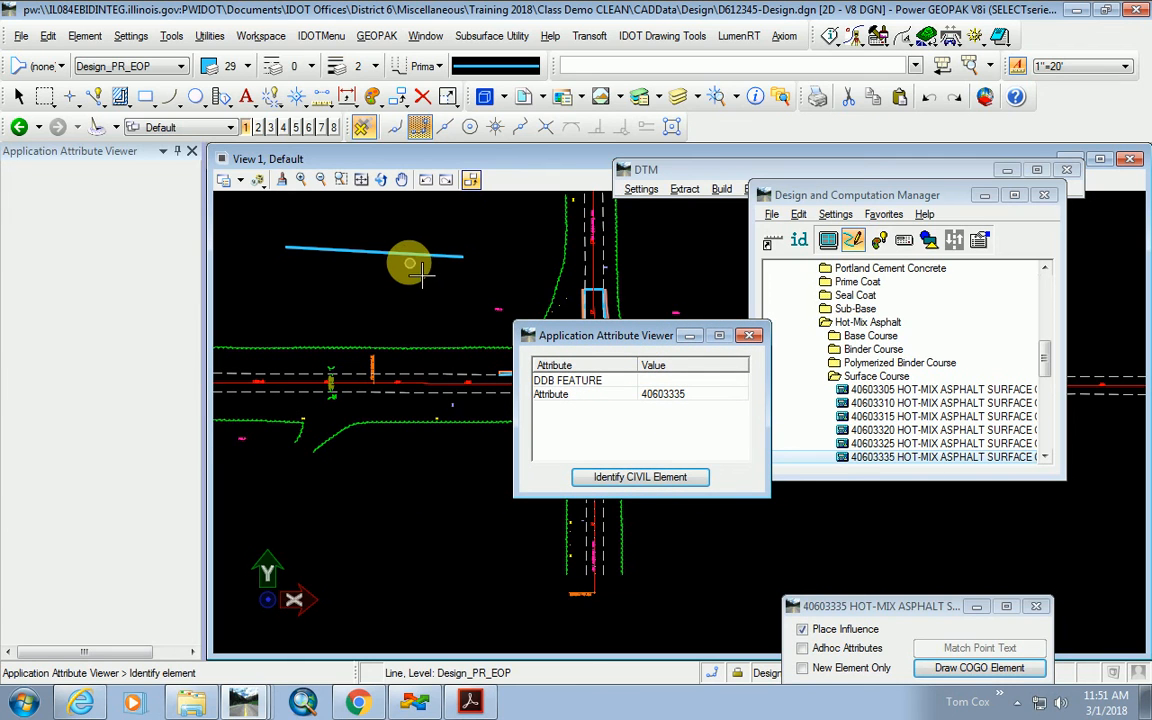
left_click(750, 337)
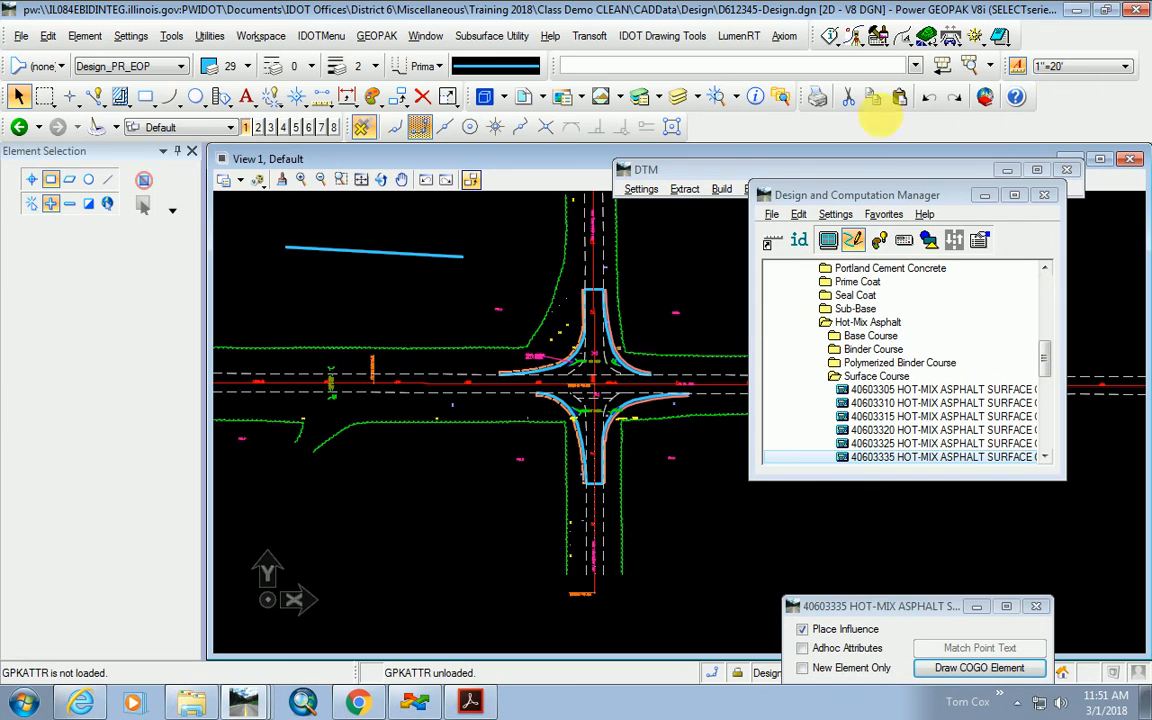
Select the trial line individually and examine its level, symbology and linkages in Element Information before closing it.
left_click(755, 96)
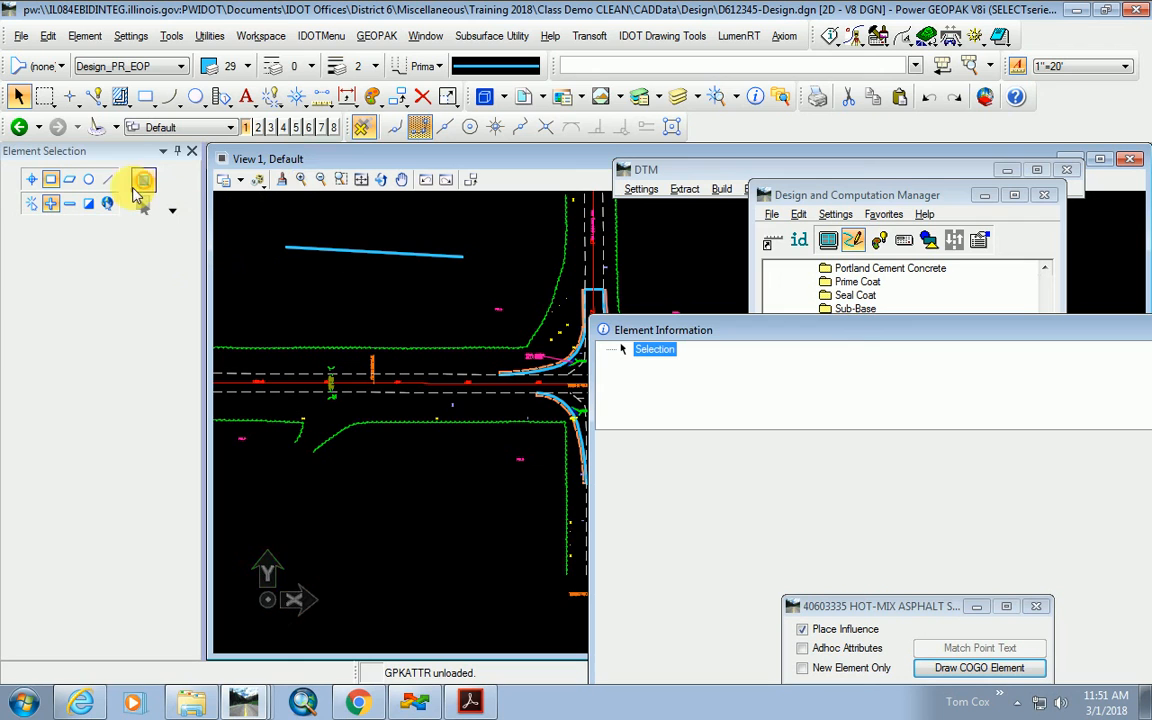
left_click_drag(645, 331, 612, 292)
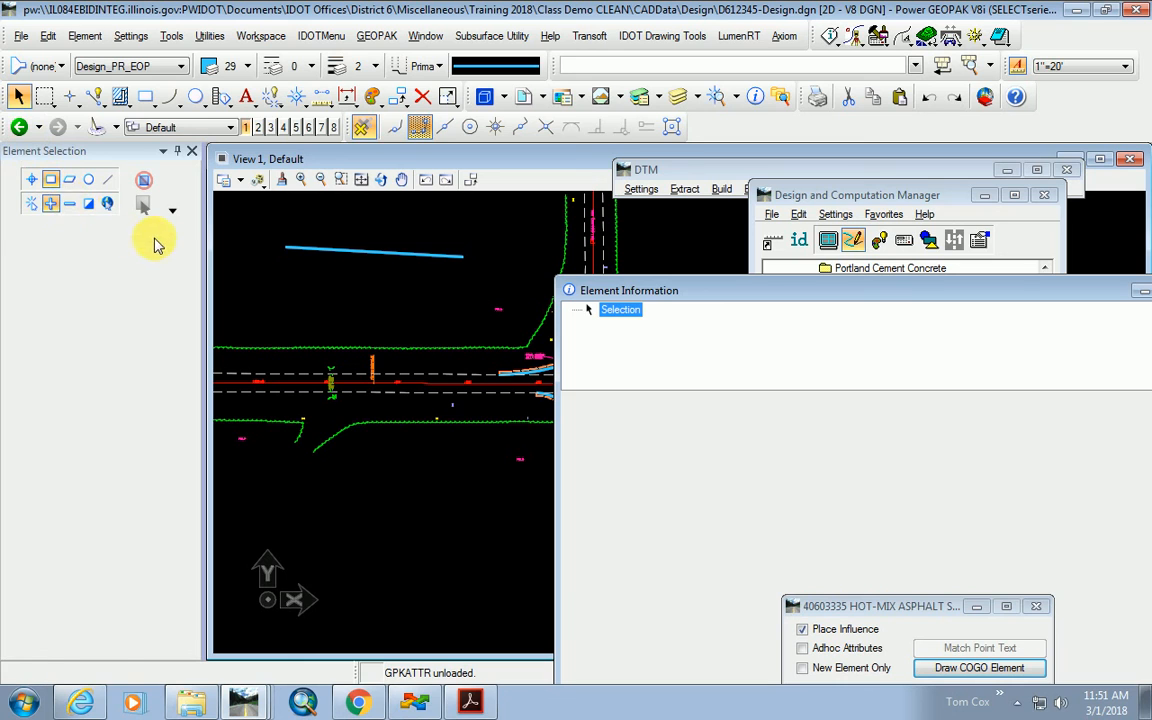
left_click(31, 182)
left_click(379, 252)
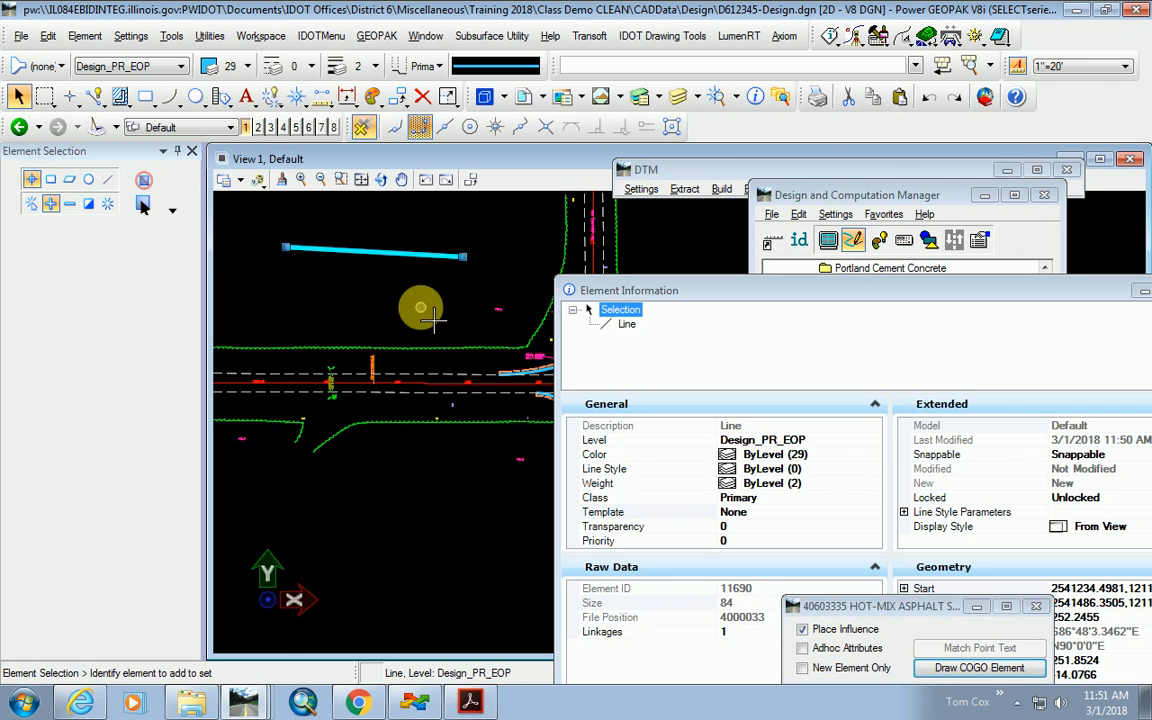
left_click(580, 291)
left_click_drag(580, 291, 383, 176)
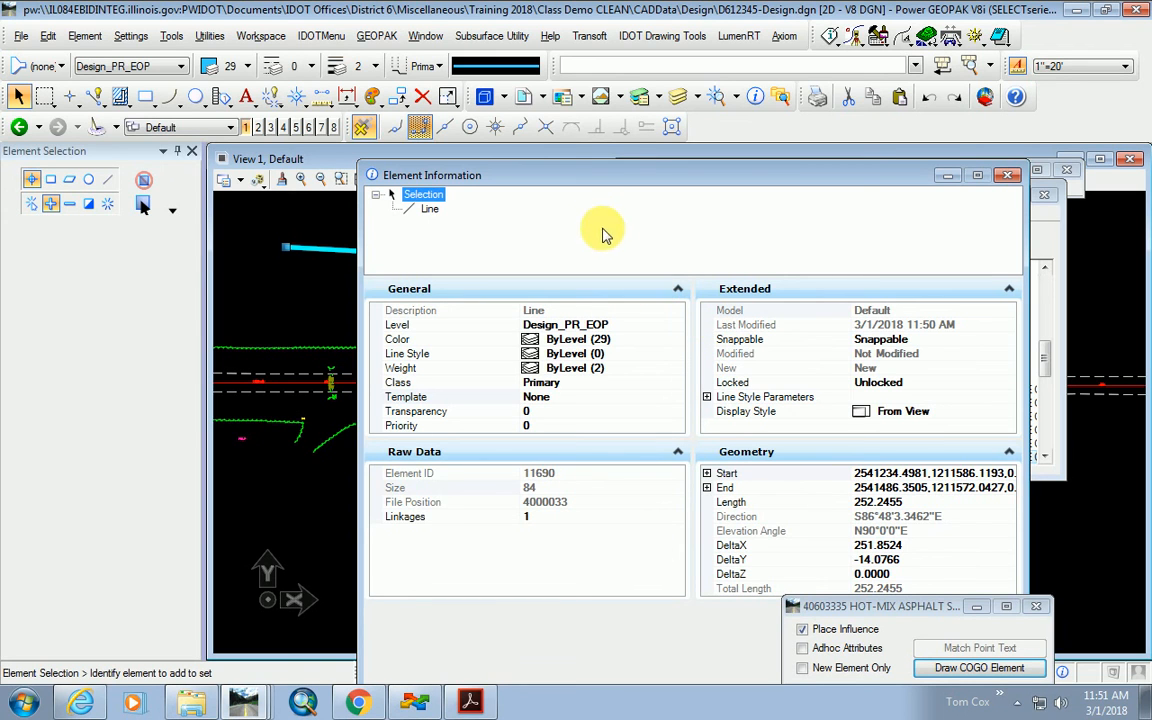
left_click_drag(589, 183, 587, 252)
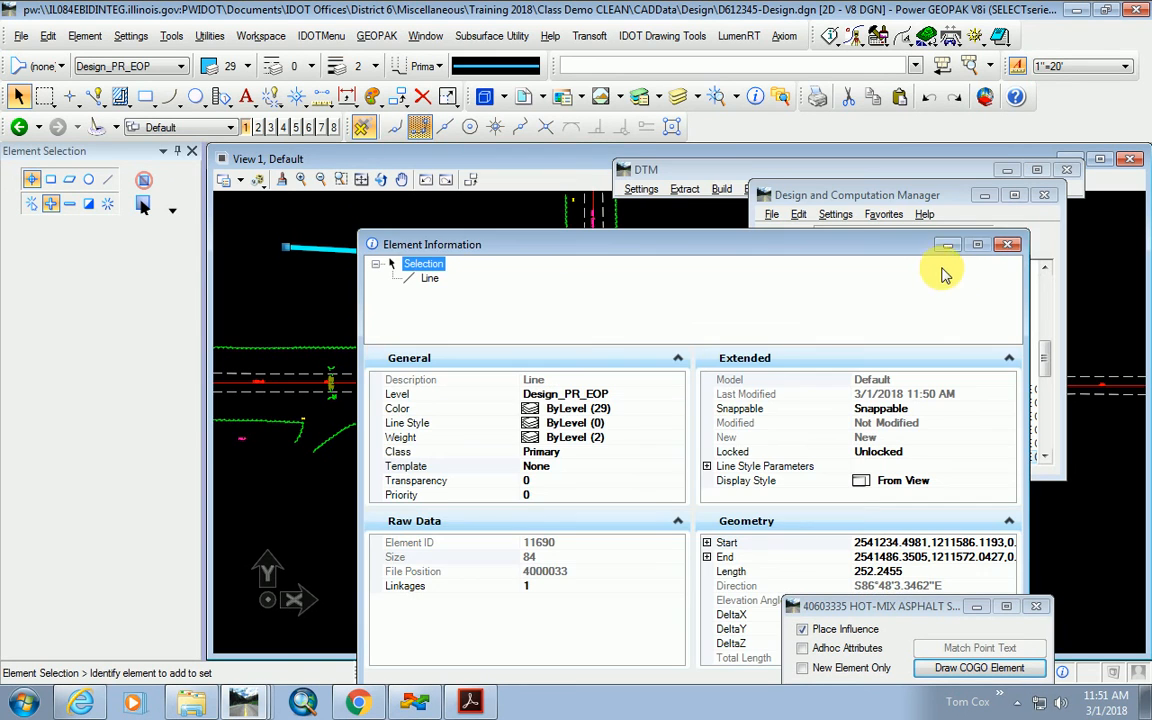
left_click(1008, 244)
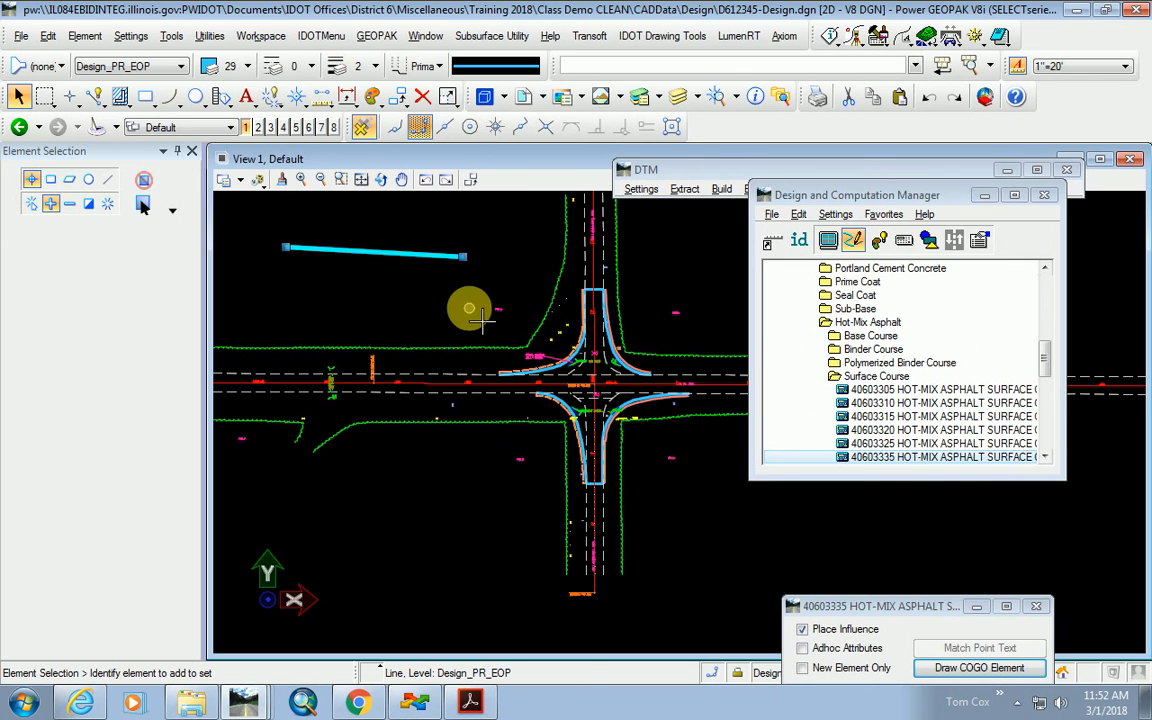
Delete the trial line northwest of the intersection and move the Design and Computation Manager clear of the roadway.
left_click(421, 96)
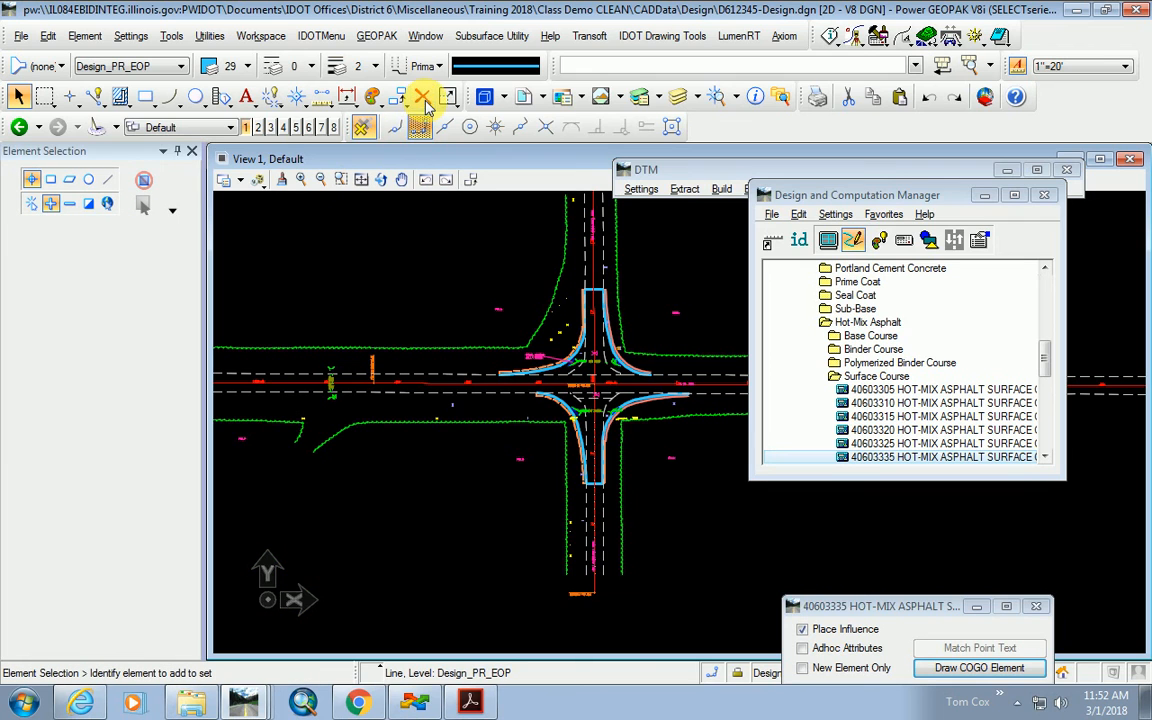
left_click_drag(826, 200, 868, 530)
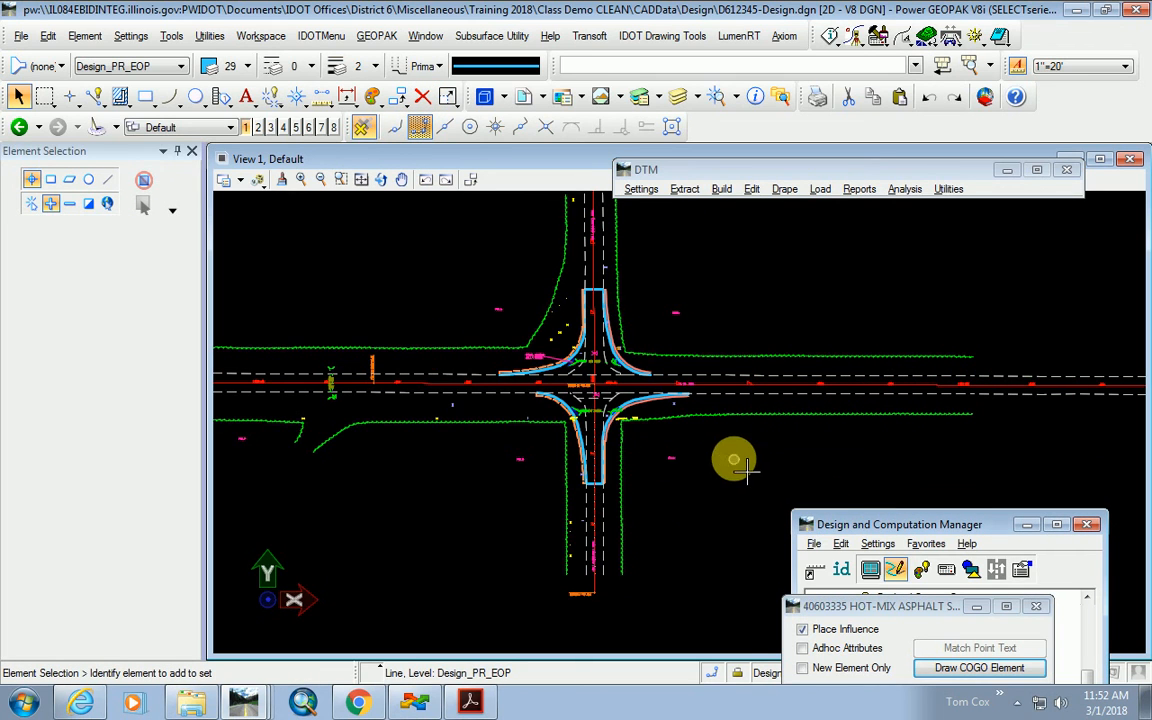
scroll(740, 462, "down", 2)
scroll(305, 415, "up", 2)
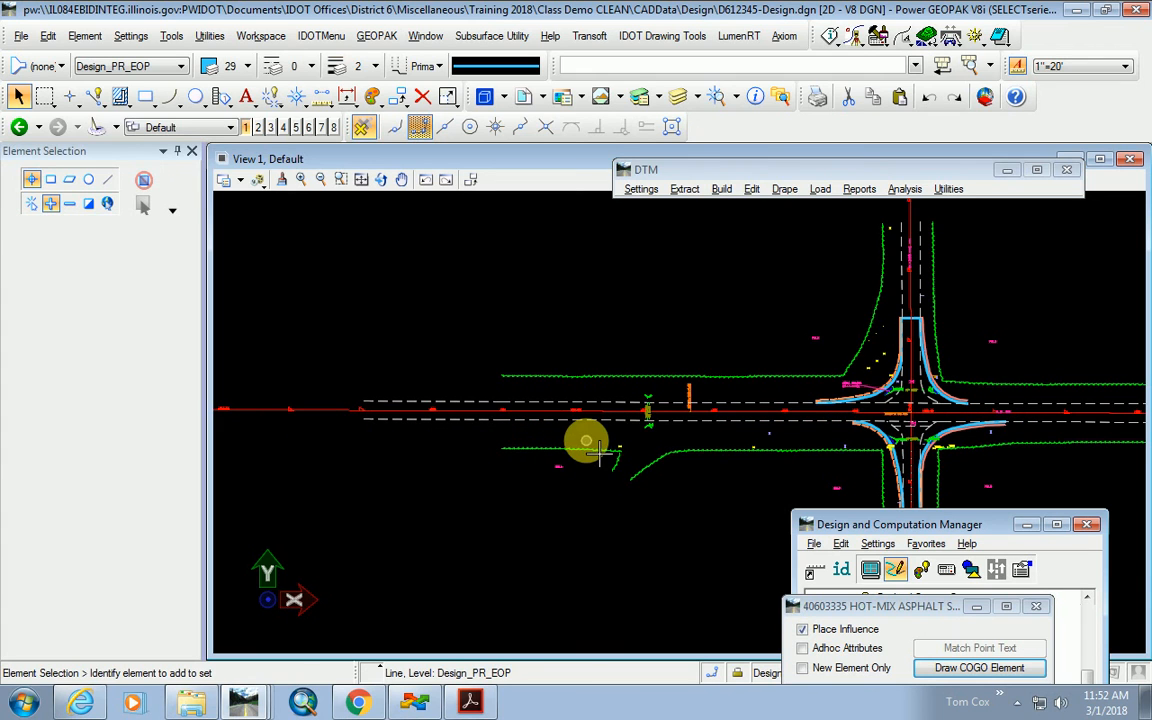
scroll(352, 432, "down", 2)
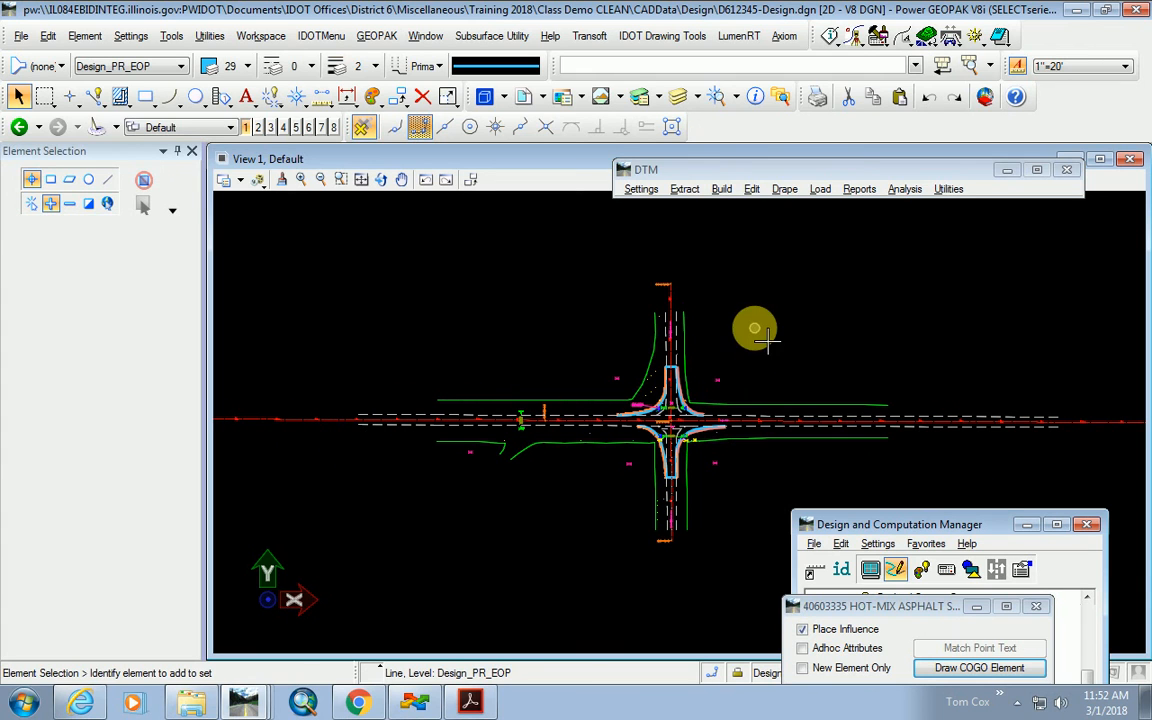
Open the Draw Transition tool and arrange its dialog and the pay item dialog beside the west leg.
left_click(903, 42)
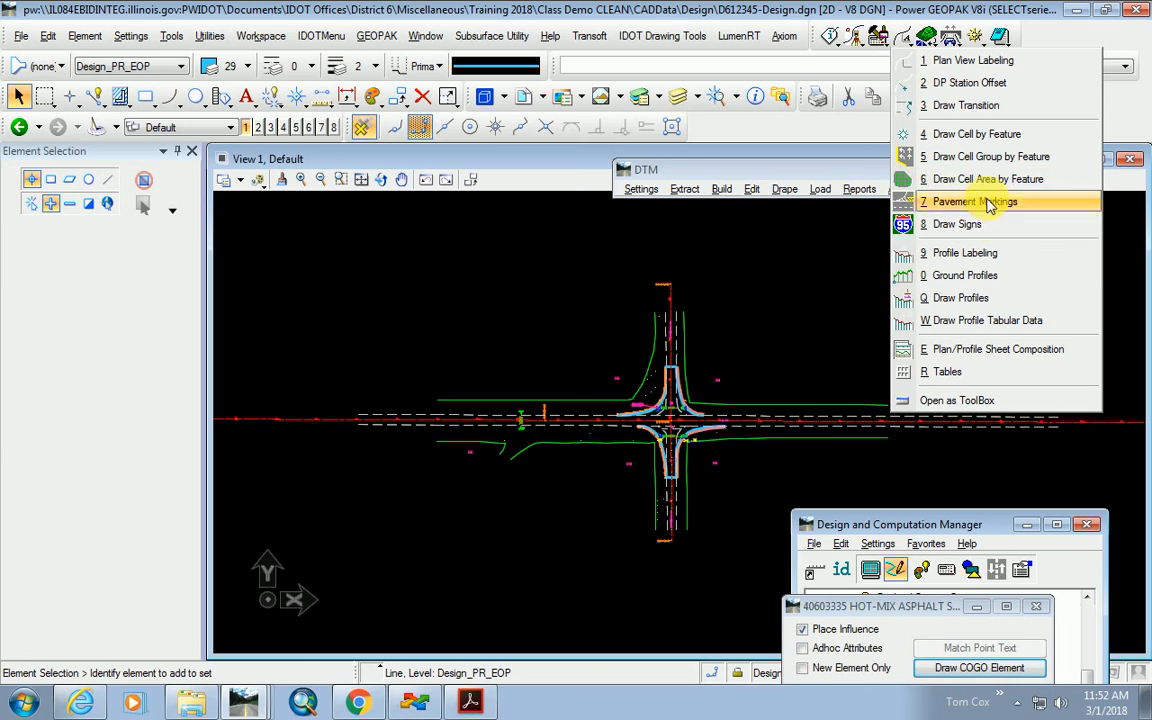
left_click(952, 106)
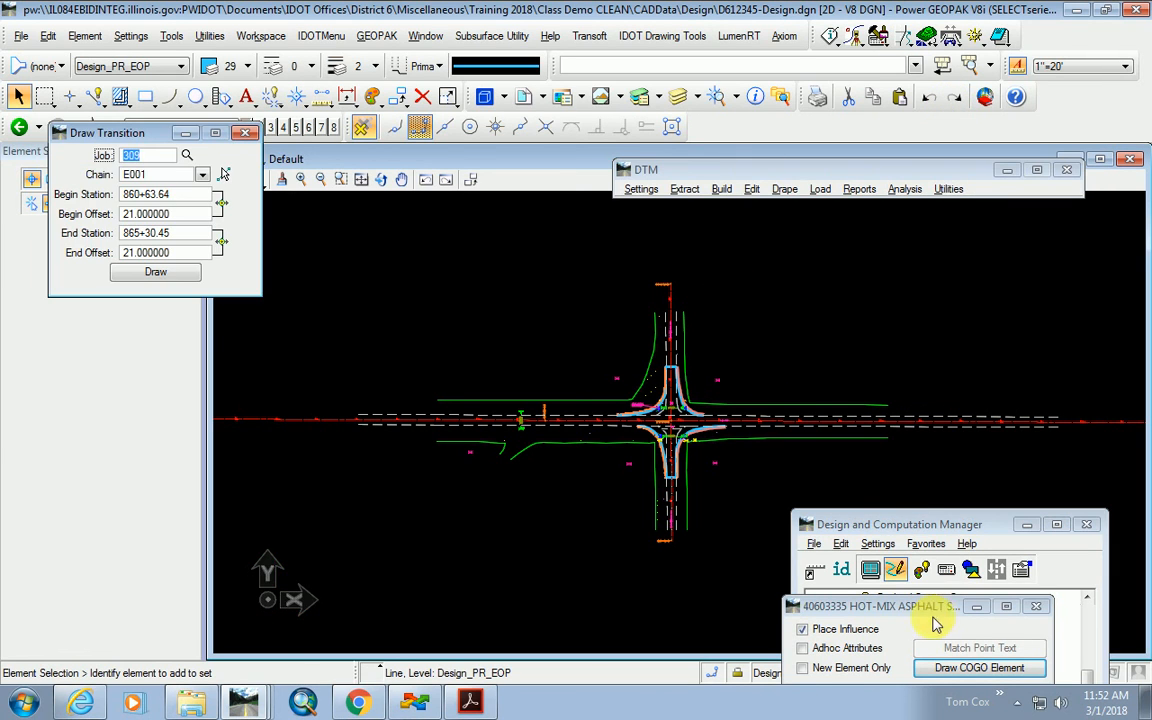
left_click_drag(903, 608, 465, 578)
mouse_move(135, 133)
left_mouse_down()
mouse_move(185, 158)
mouse_move(719, 237)
mouse_move(940, 220)
left_mouse_up()
mouse_move(476, 572)
left_mouse_down()
mouse_move(797, 648)
mouse_move(835, 601)
left_mouse_up()
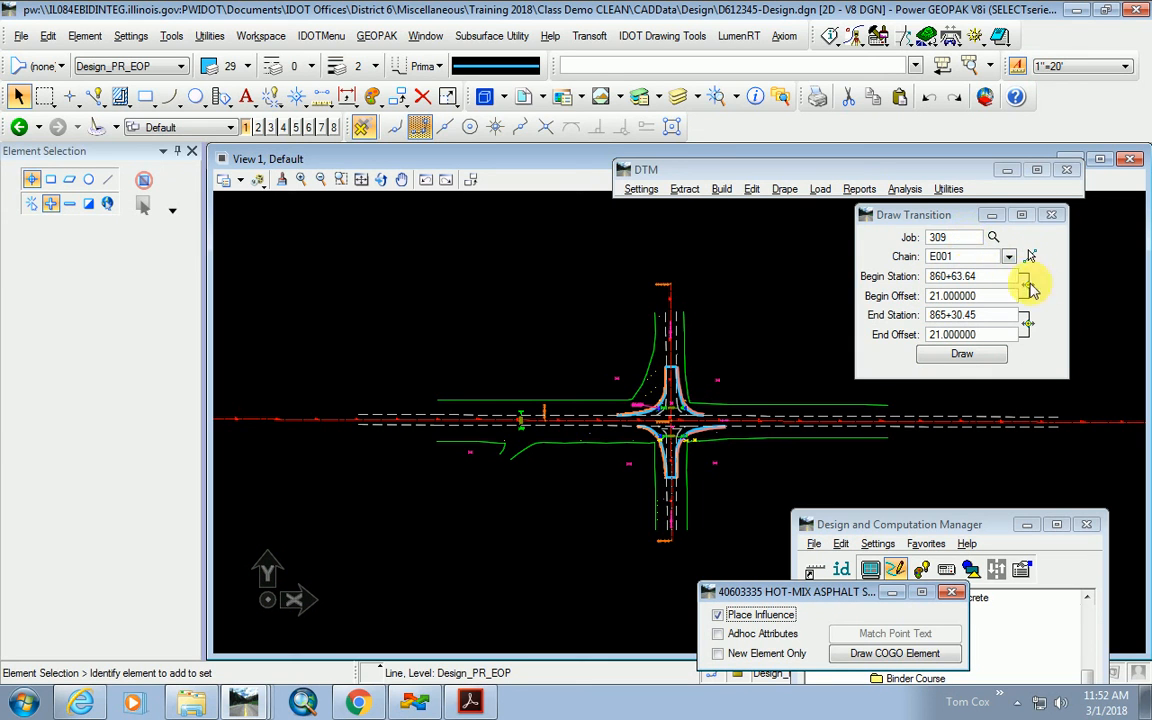
Pick the west leg's north edge transition from station 852+06.13 to station 858+48.14 at end offset -13, where the corner radius starts.
left_click(1026, 286)
scroll(395, 410, "up", 2)
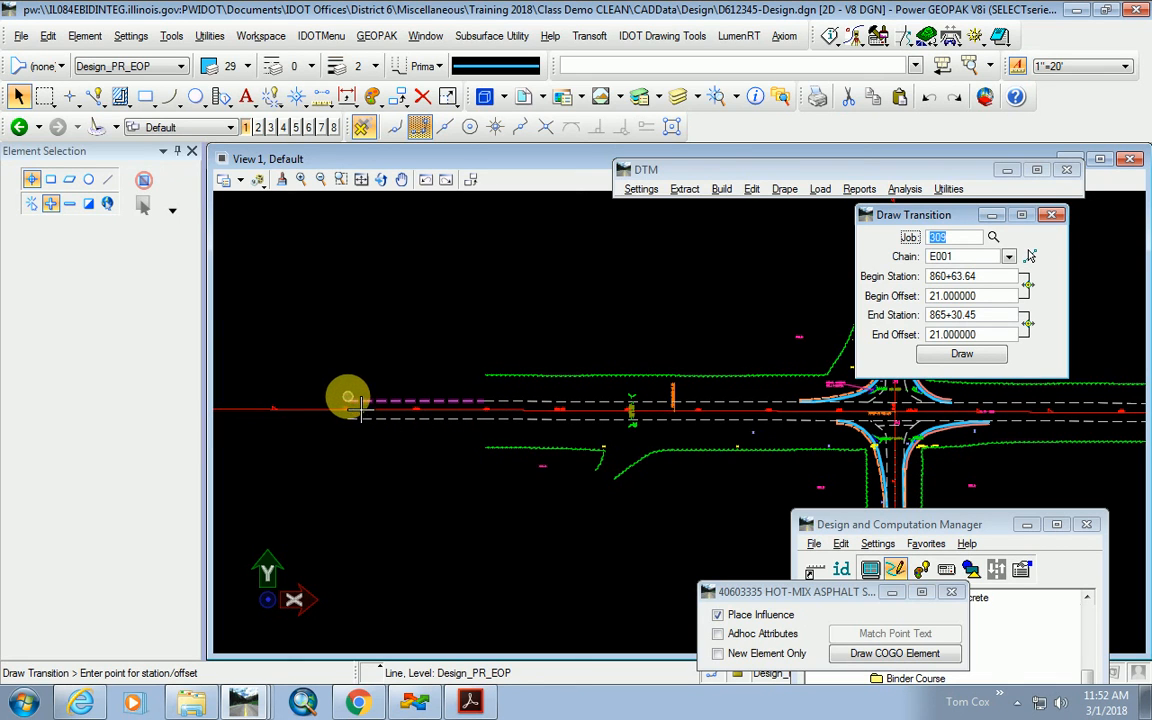
scroll(348, 400, "down", 3)
left_click(345, 345)
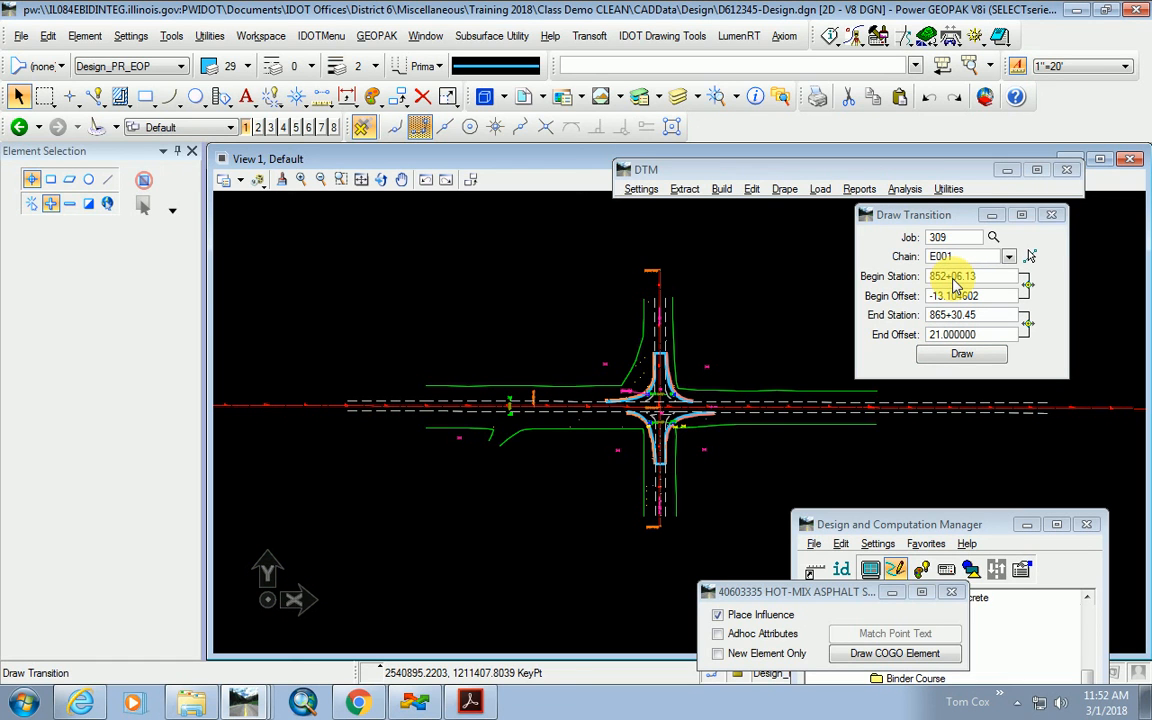
left_click(1025, 320)
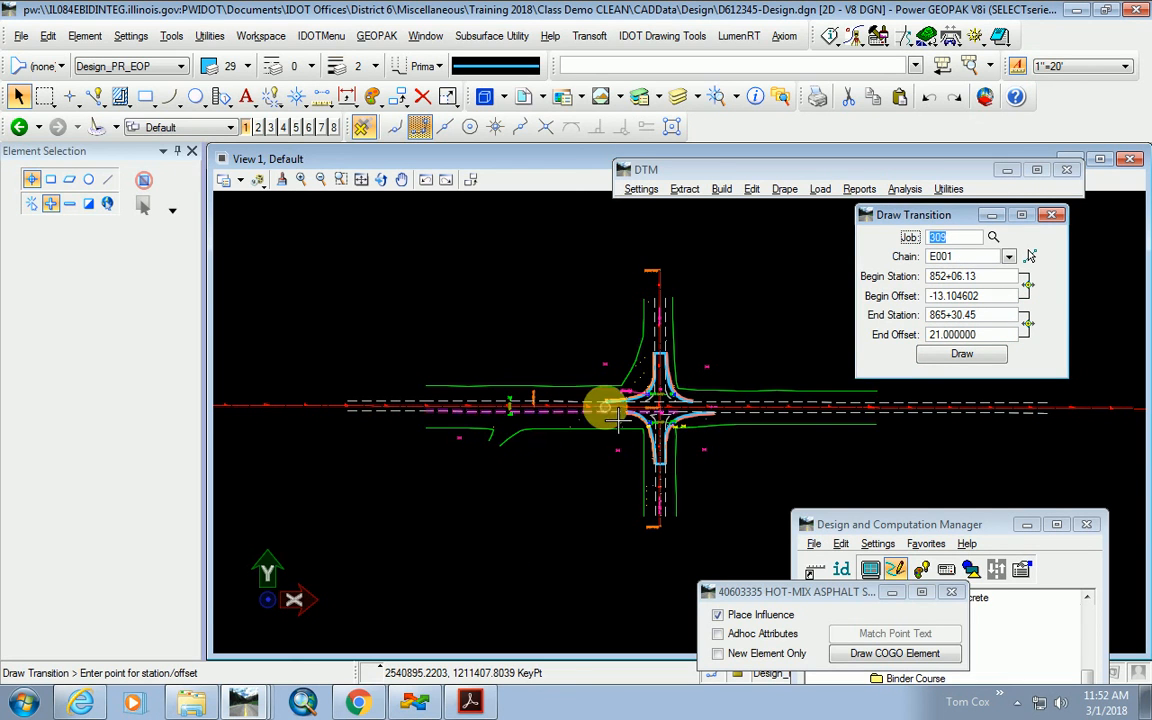
scroll(604, 406, "up", 3)
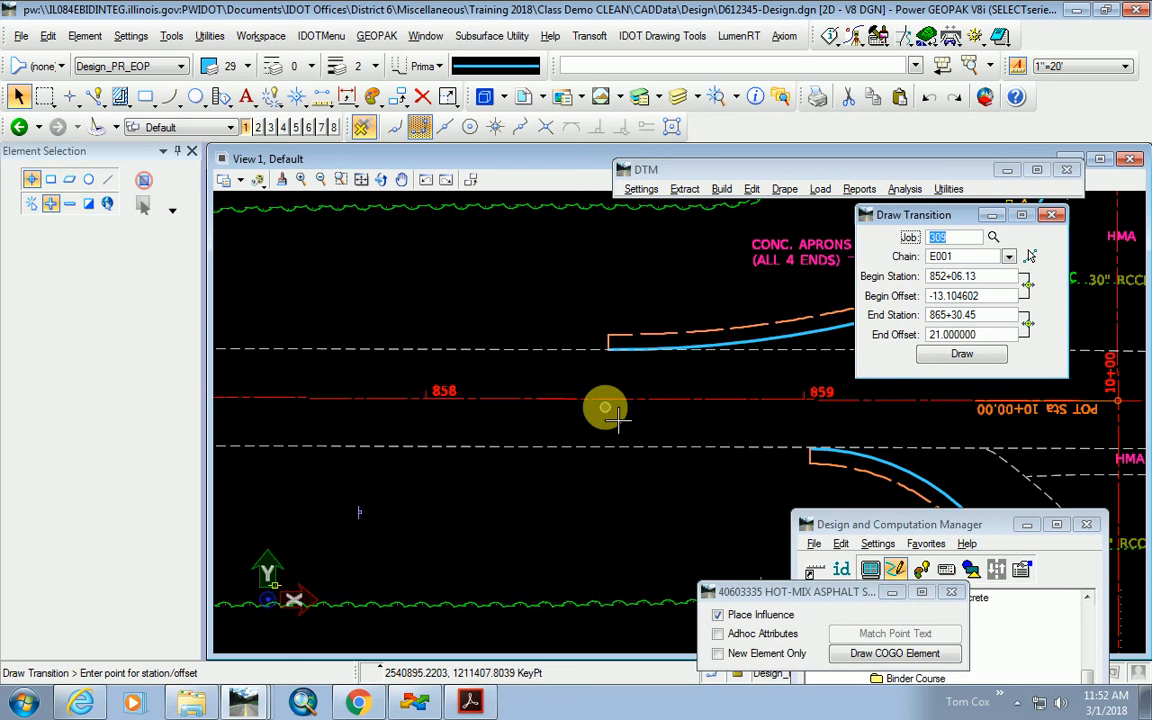
left_click(681, 359)
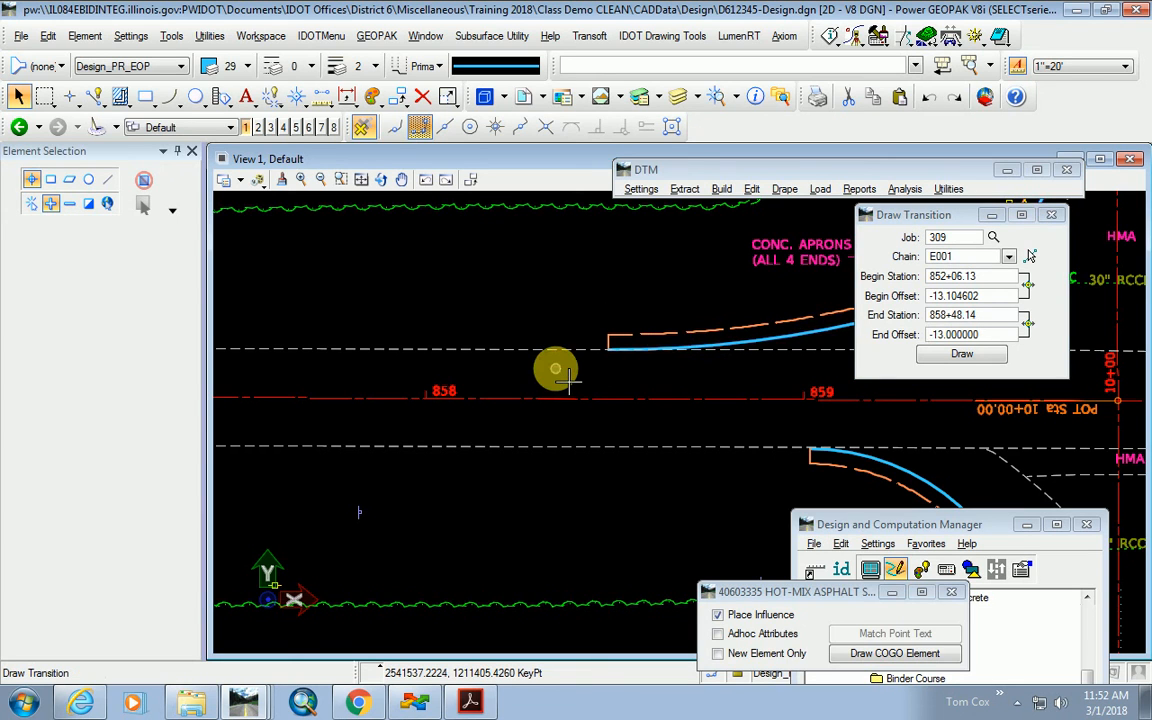
scroll(745, 396, "down", 3)
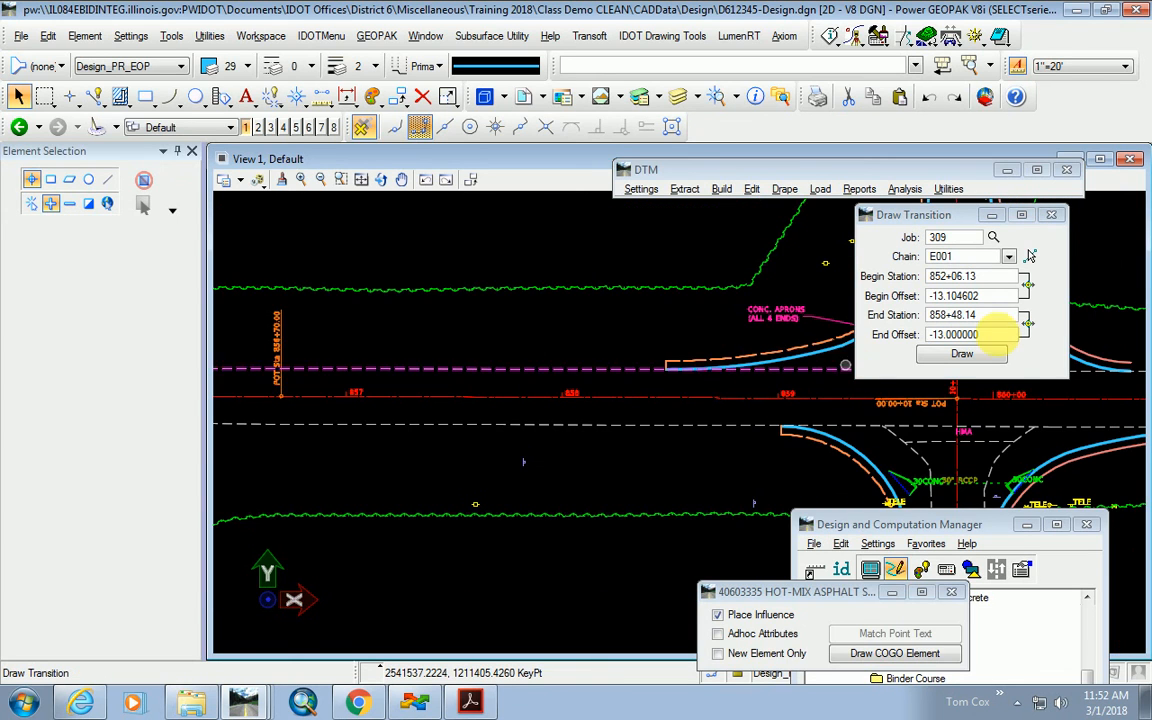
Set the begin offset to -13 and draw the north edge of pavement line along the west leg.
left_click_drag(988, 299, 963, 299)
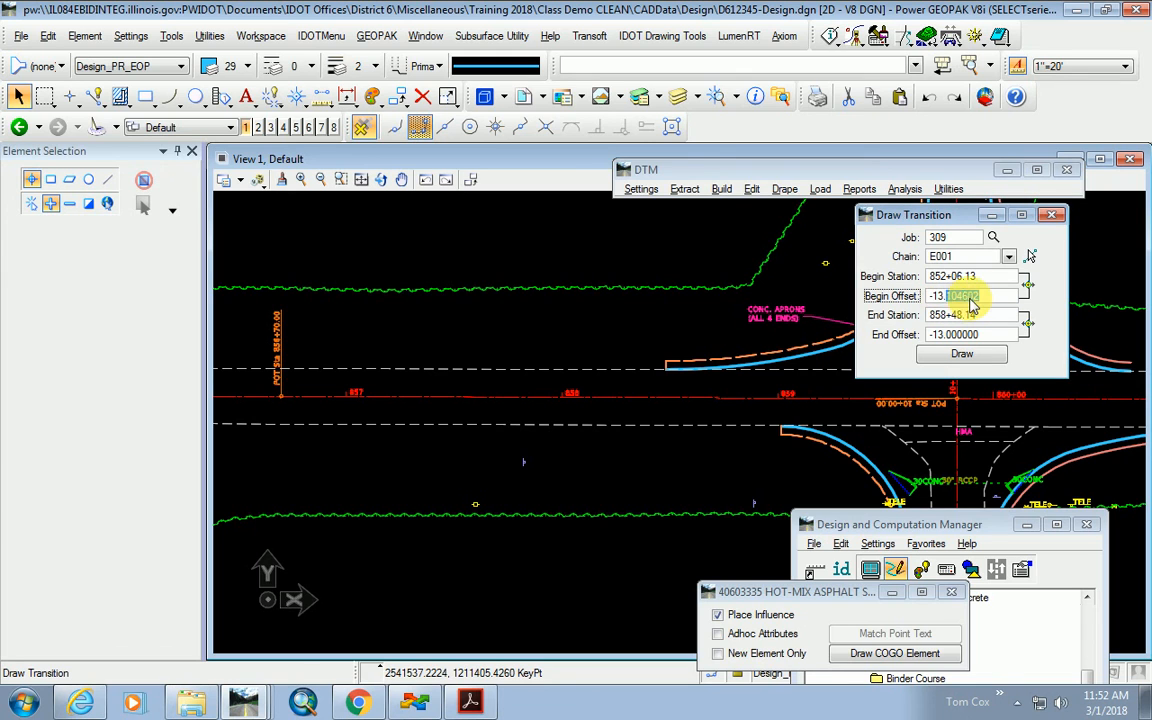
type("0")
key("Tab")
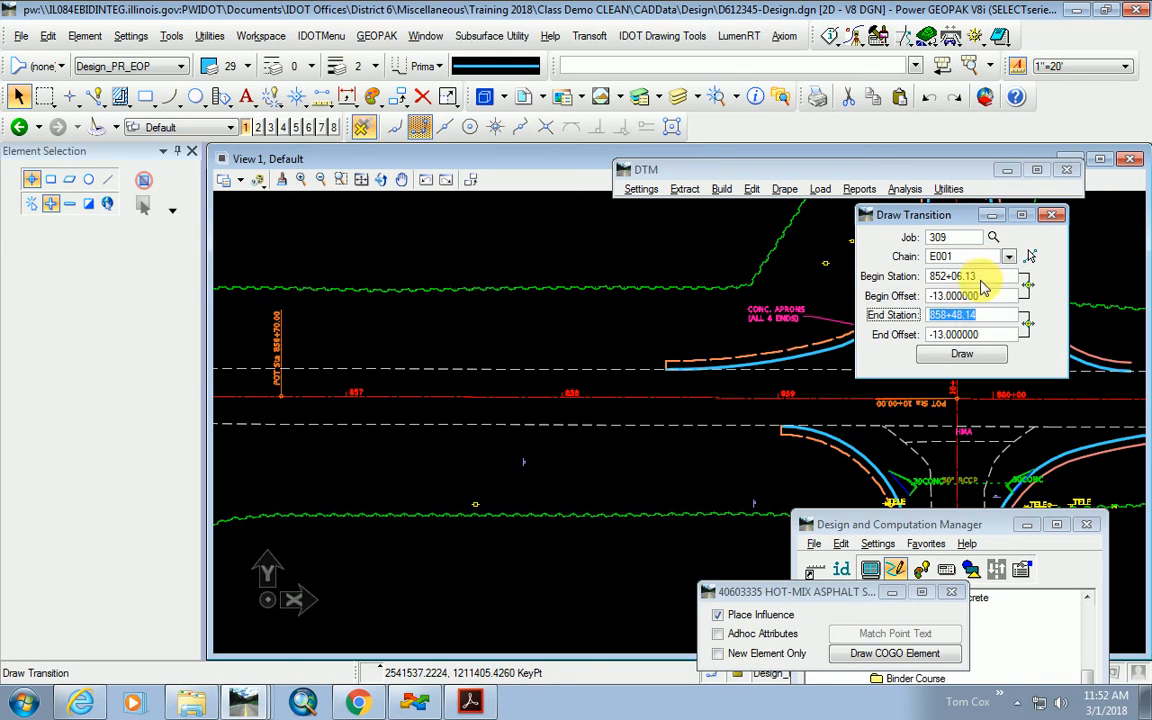
scroll(689, 386, "down", 2)
left_click(988, 357)
scroll(770, 400, "down", 2)
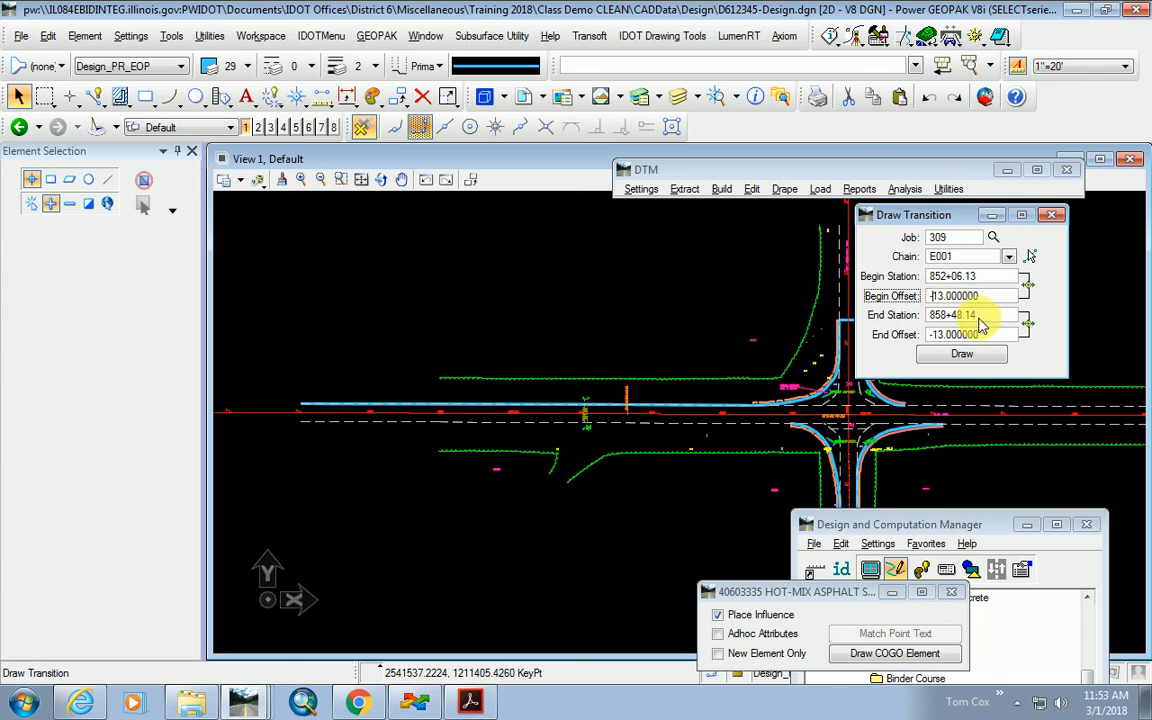
Pick the west leg's south edge transition from station 852+06.22 to station 859+01.56 at end offset 13, where the corner radius starts.
left_click(1028, 325)
scroll(779, 420, "up", 3)
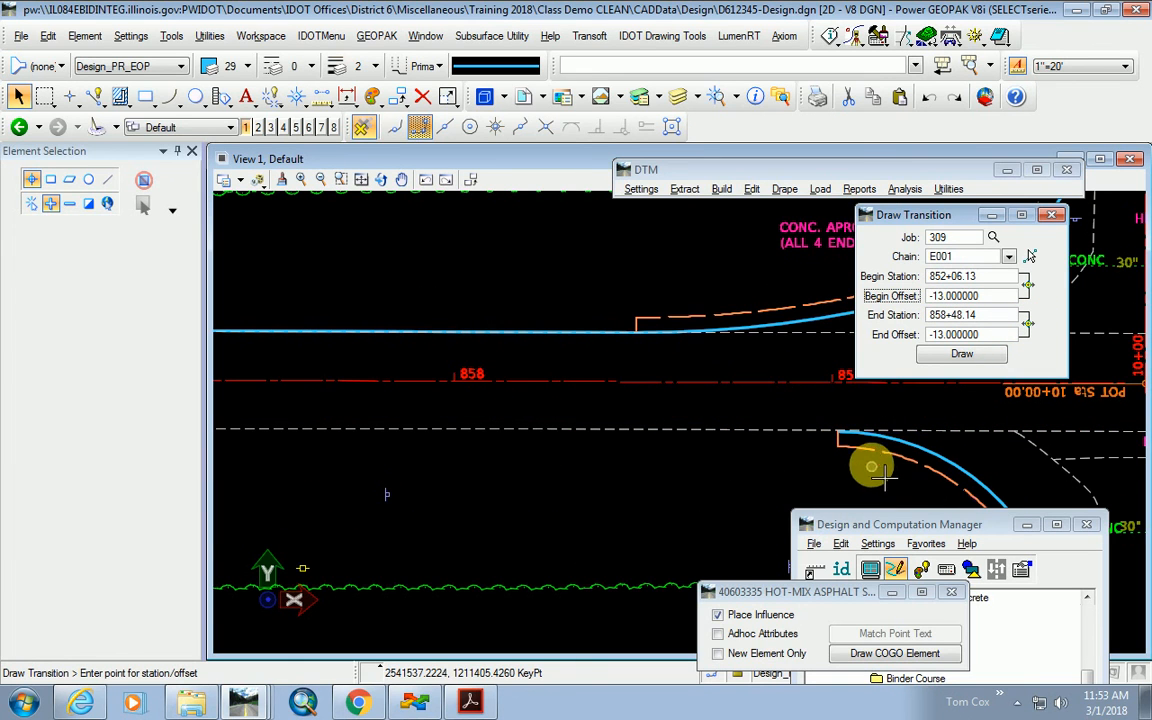
left_click(874, 442)
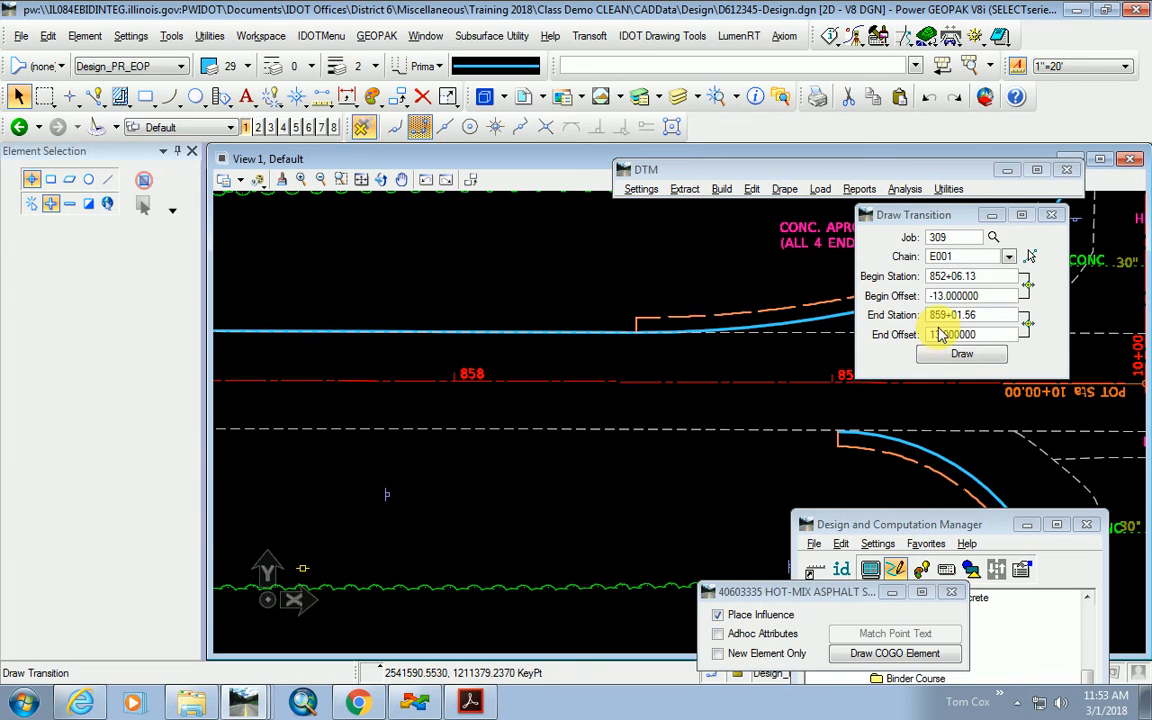
scroll(720, 445, "down", 3)
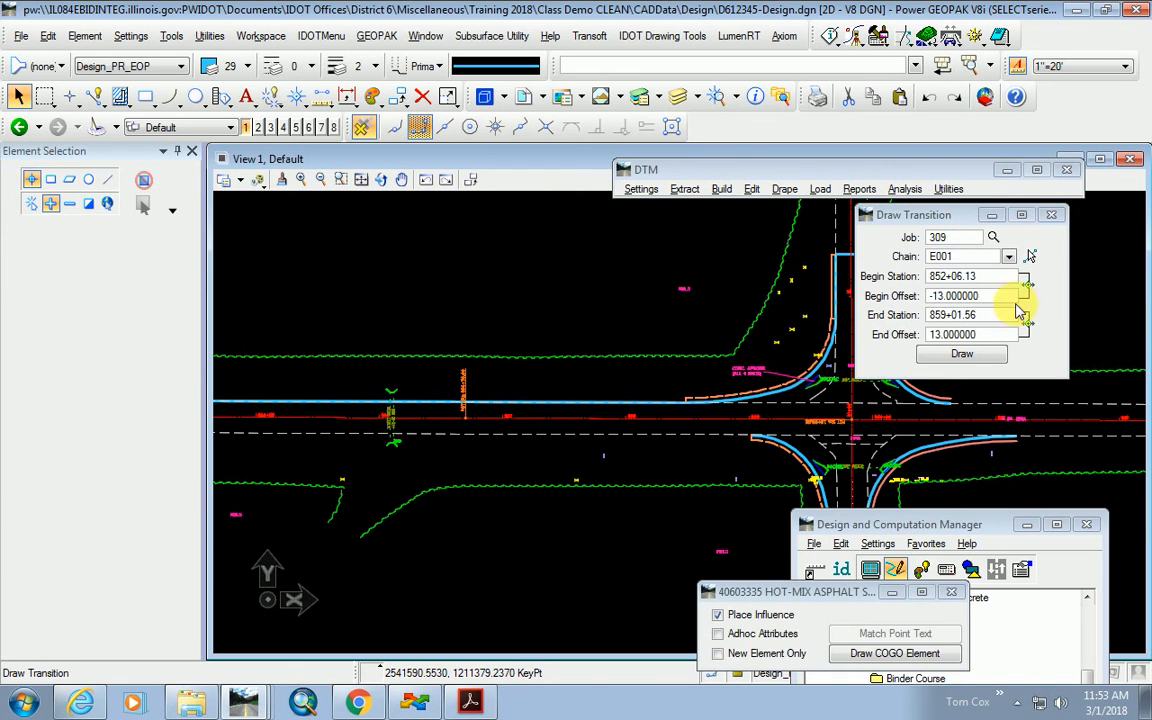
left_click(716, 452)
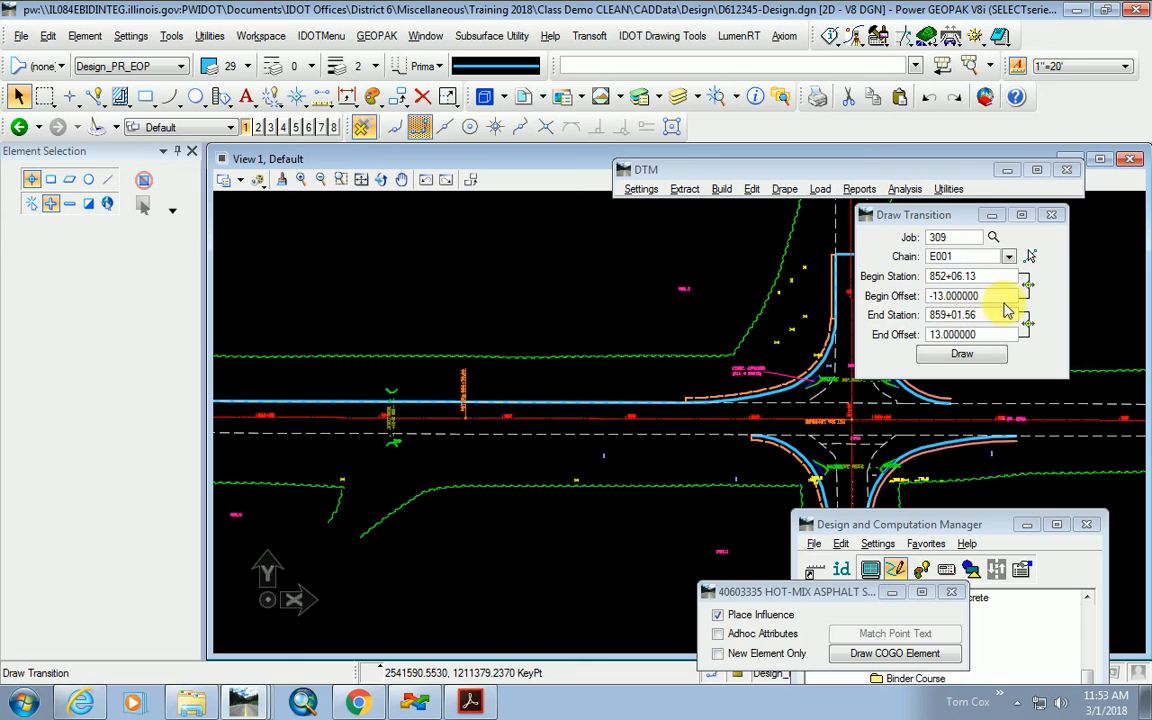
left_click(1027, 287)
scroll(638, 458, "down", 3)
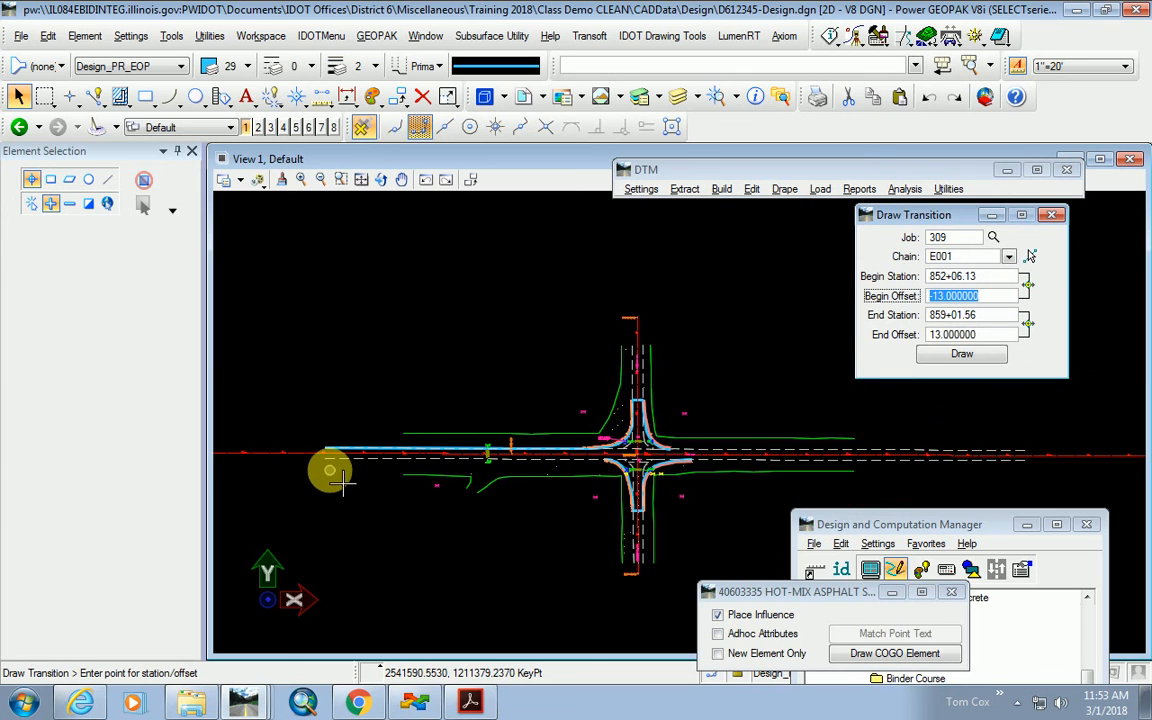
left_click(341, 470)
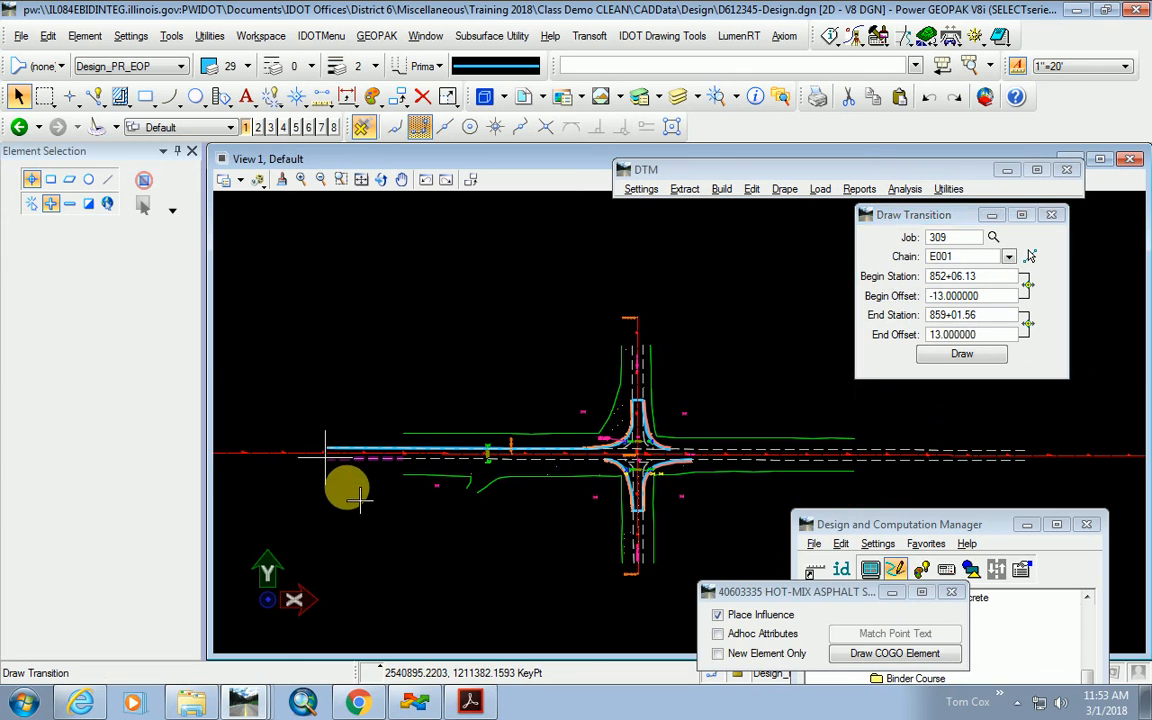
left_click(1025, 320)
scroll(609, 460, "up", 5)
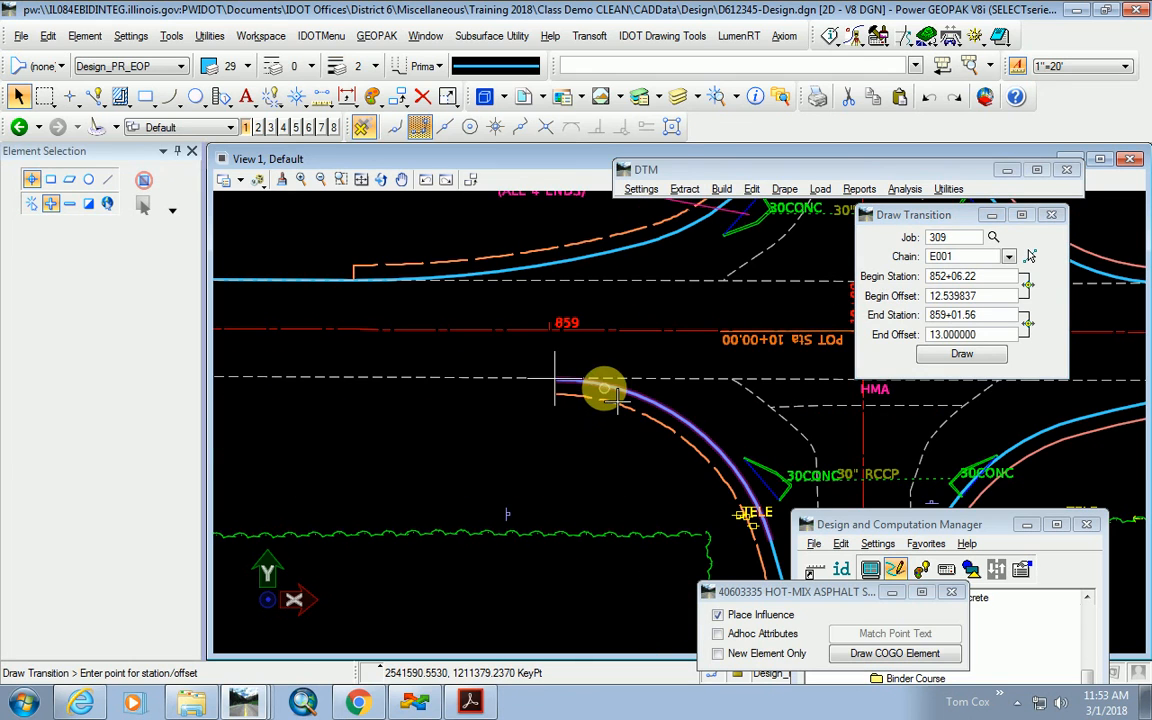
left_click(605, 390)
Set the begin offset to 13 and draw the south edge of pavement line along the west leg.
left_click_drag(985, 298, 927, 299)
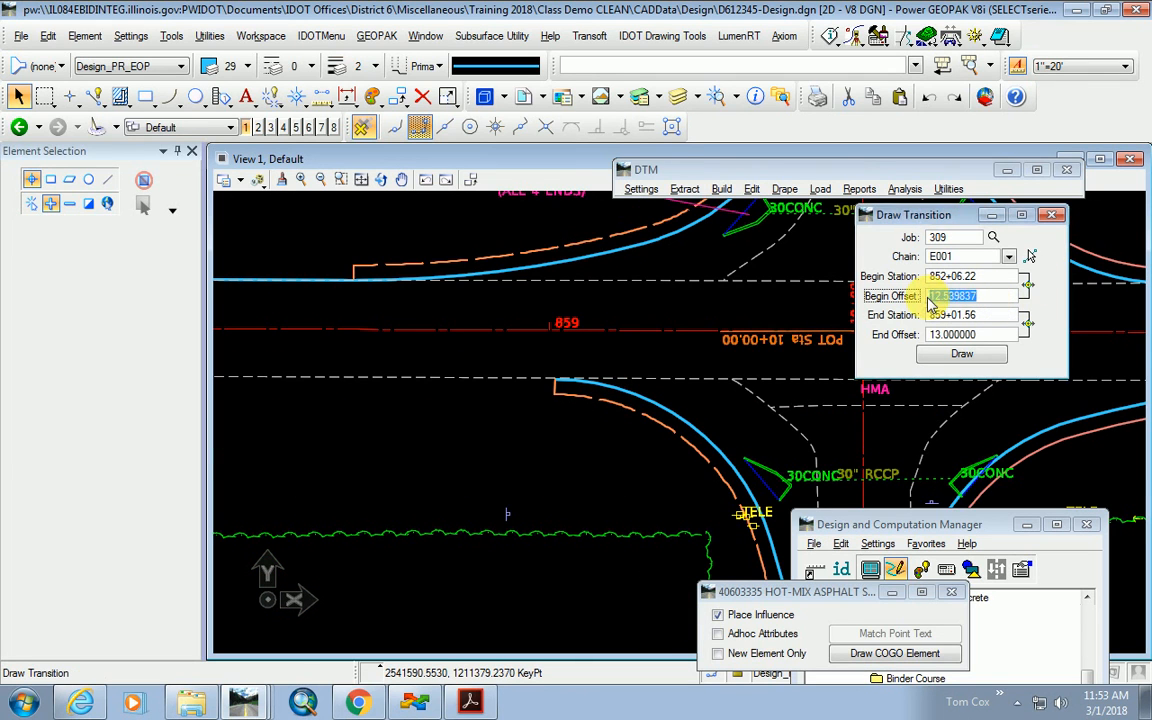
key("Tab")
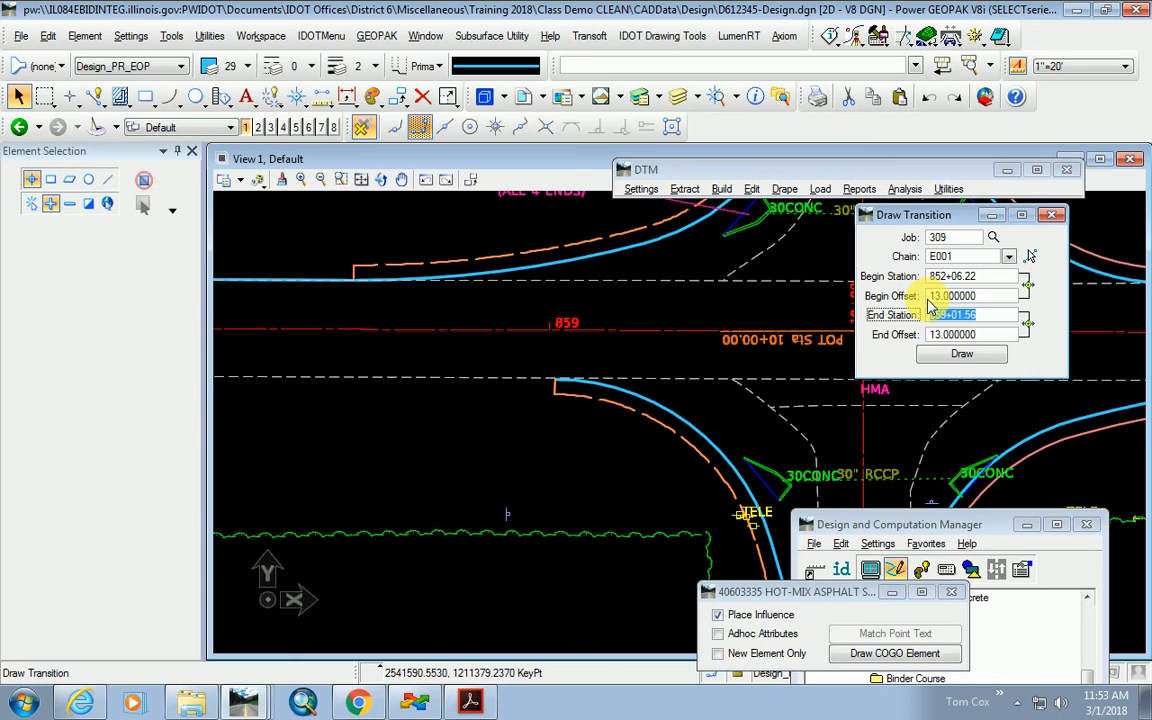
left_click(976, 358)
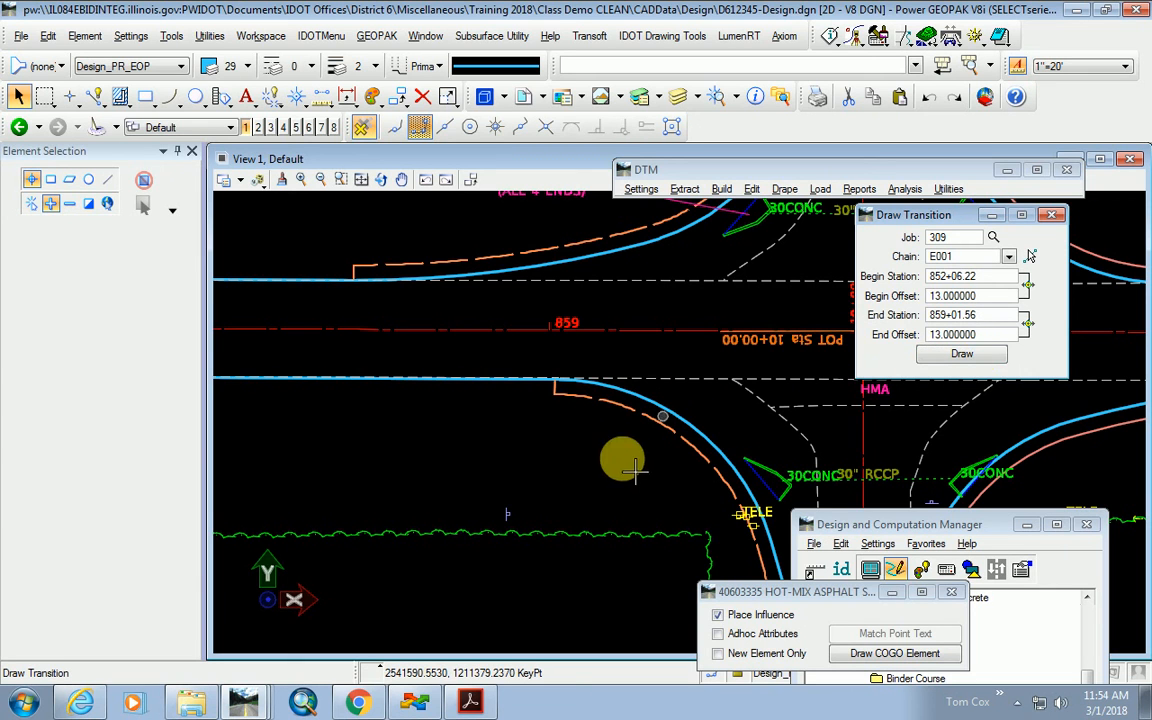
scroll(640, 463, "down", 5)
scroll(471, 476, "up", 3)
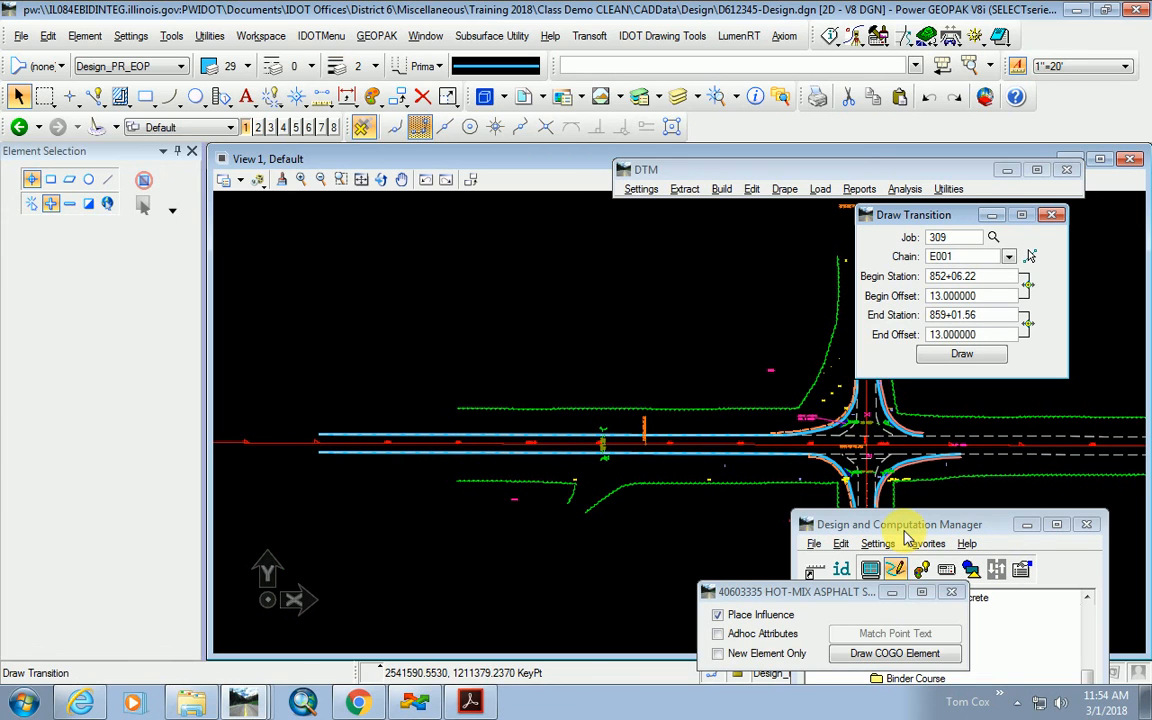
Reposition the Draw Transition and Design and Computation Manager dialogs and select the Manager's Design mode.
left_click_drag(903, 530, 926, 502)
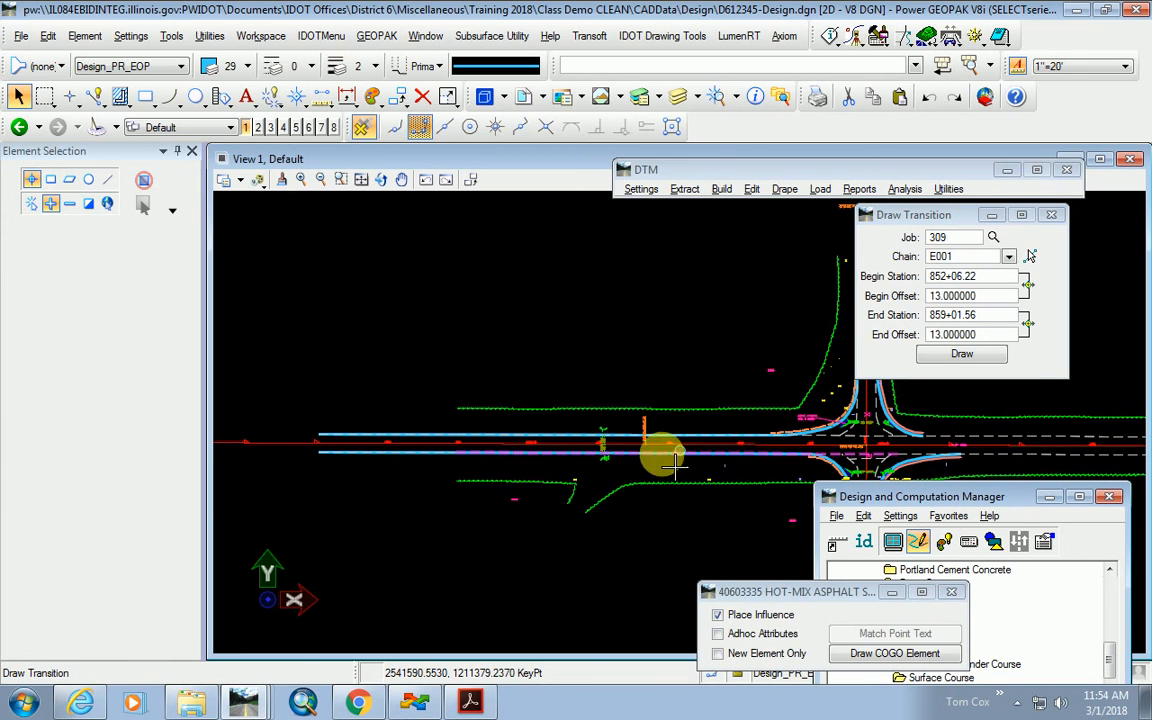
scroll(780, 445, "up", 3)
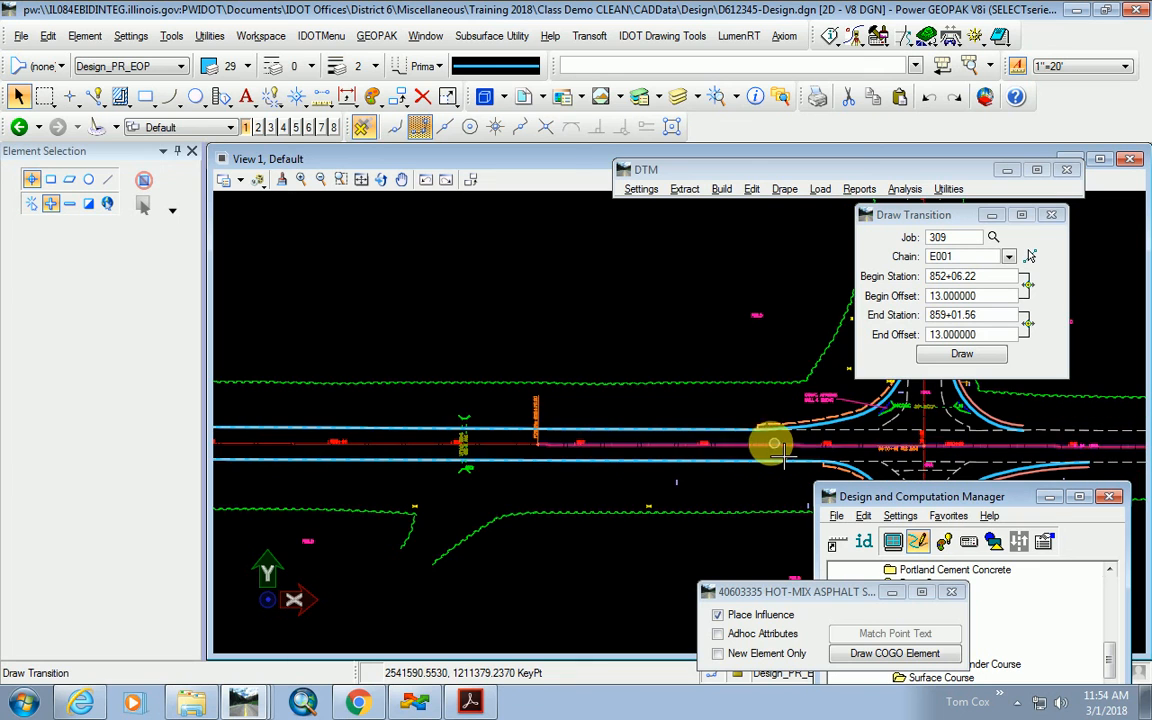
scroll(460, 463, "down", 3)
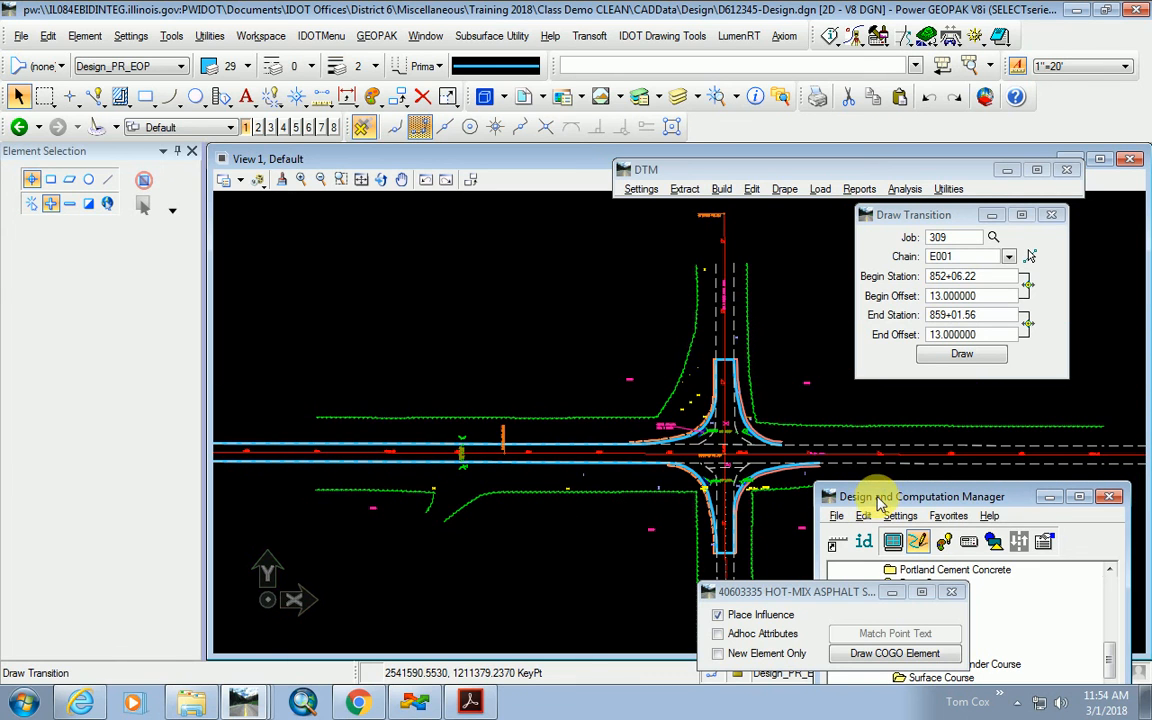
scroll(586, 465, "up", 2)
scroll(738, 427, "down", 2)
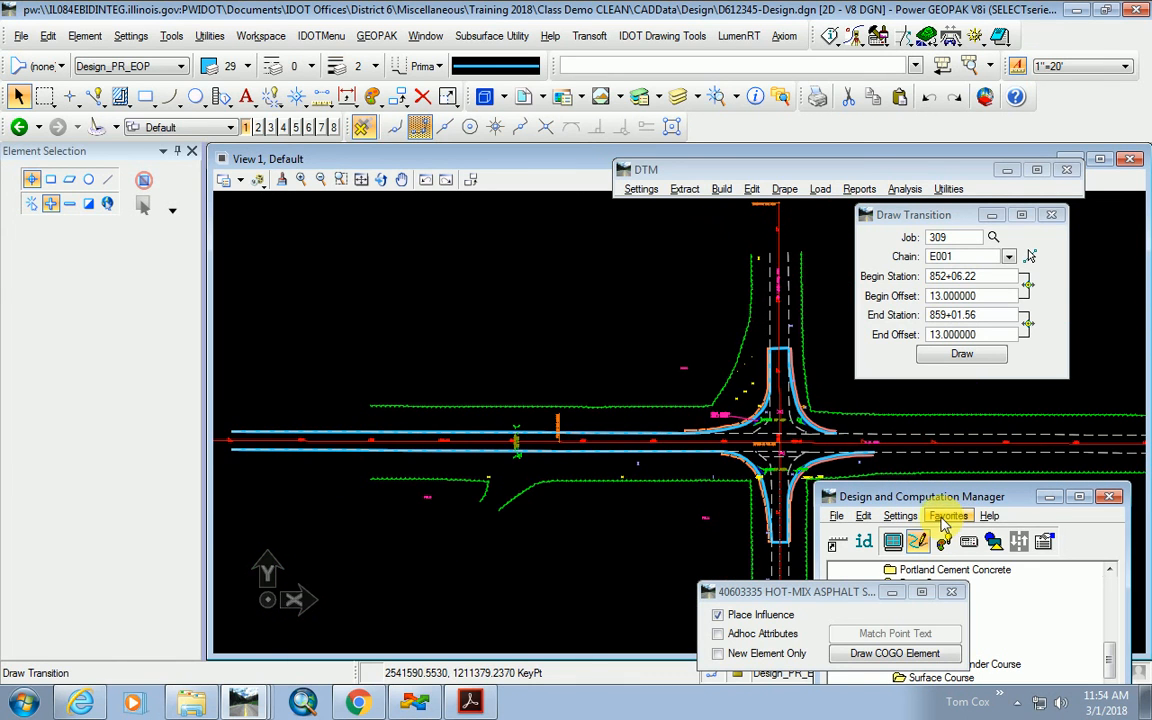
left_click_drag(917, 225, 910, 214)
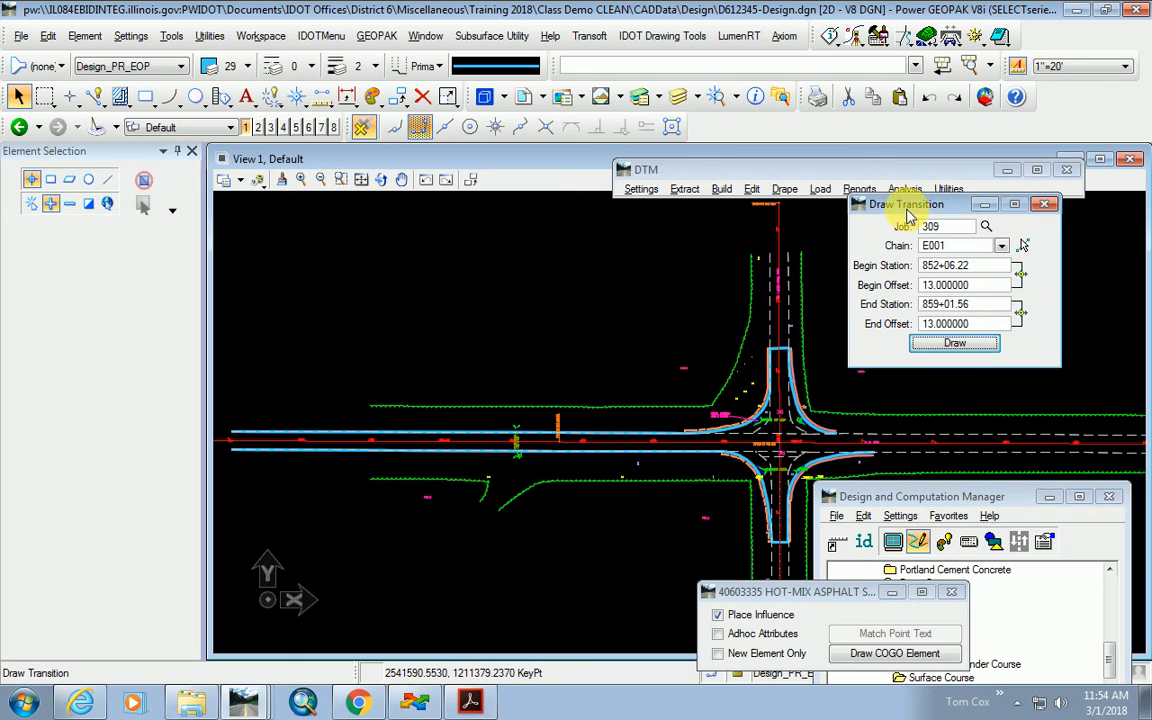
scroll(560, 447, "down", 2)
scroll(560, 447, "up", 4)
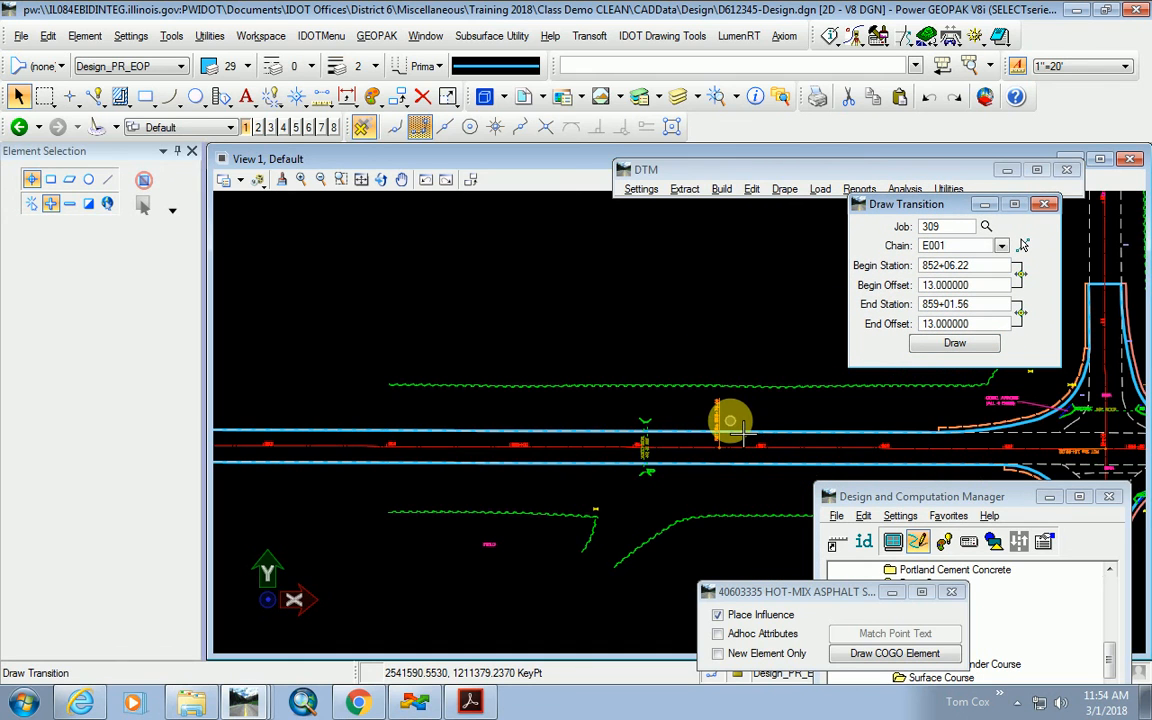
left_click_drag(925, 497, 900, 403)
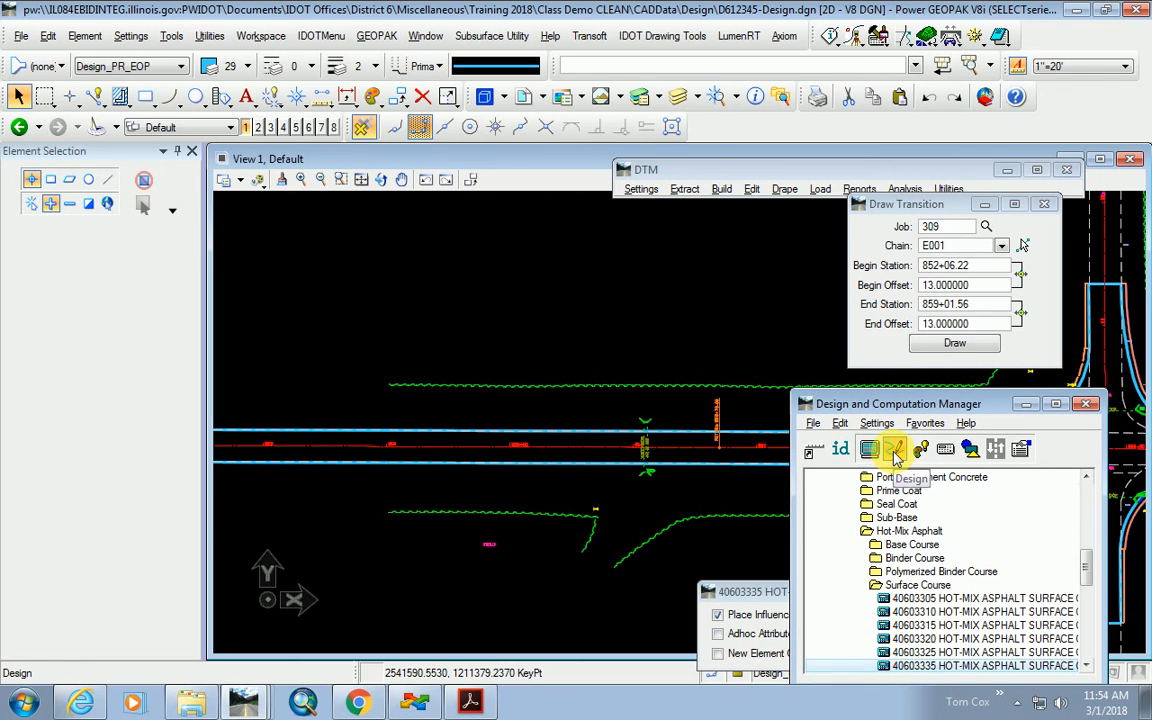
left_click(895, 452)
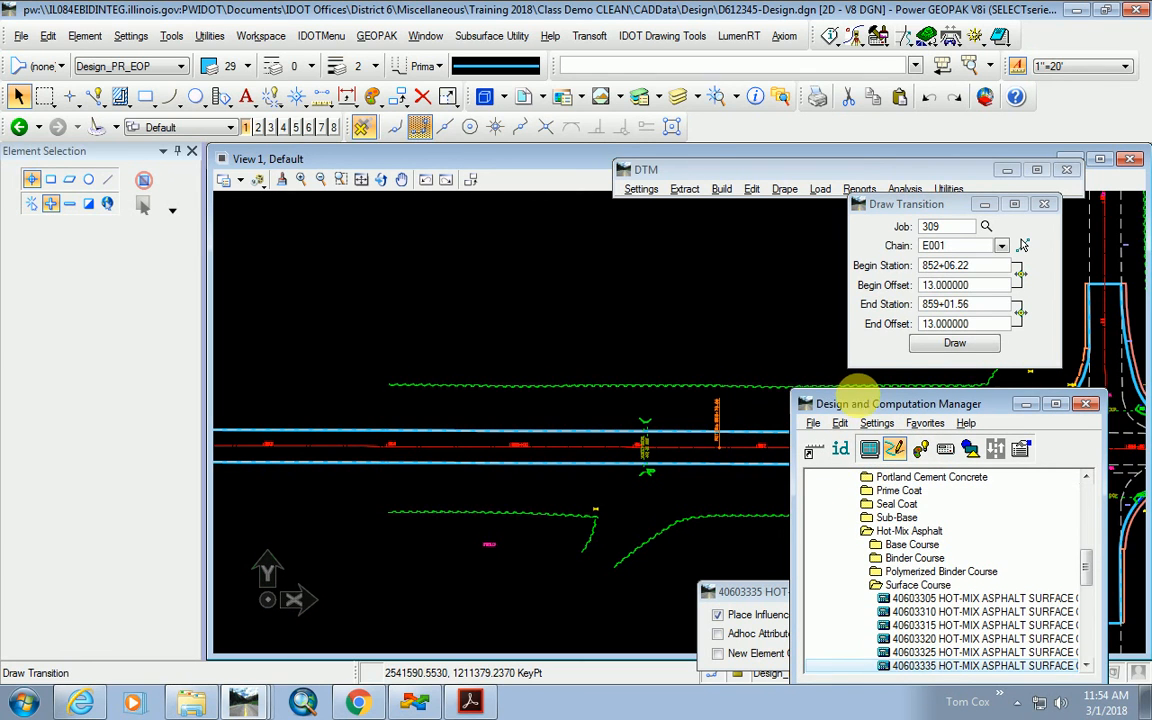
Move the Design and Computation Manager to reach its pay-item tree, collapse the Hot-Mix Asphalt category and expand Shoulders.
left_click_drag(865, 408, 887, 455)
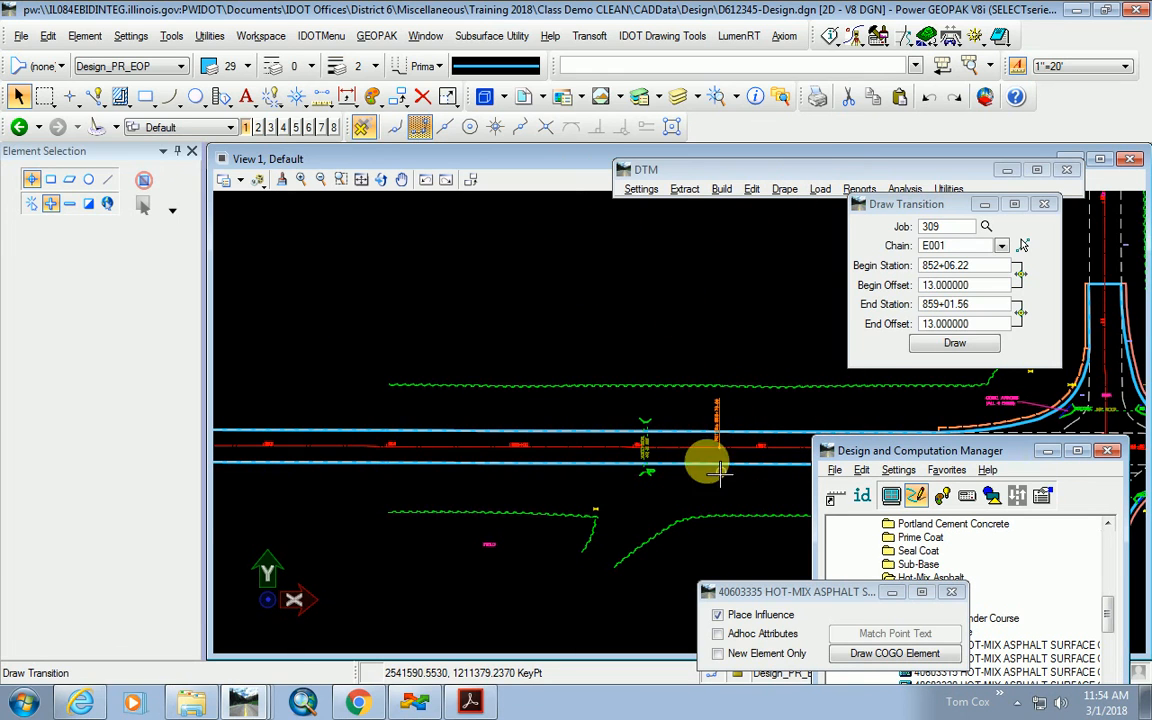
scroll(604, 434, "up", 3)
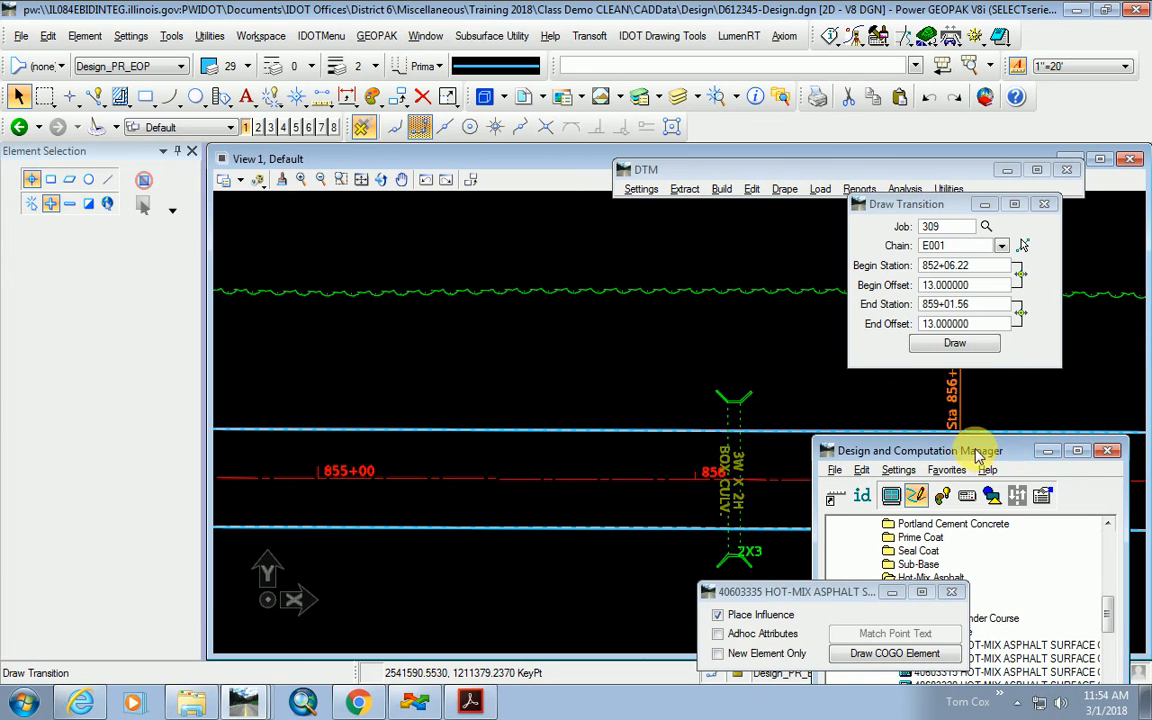
left_click_drag(978, 455, 928, 202)
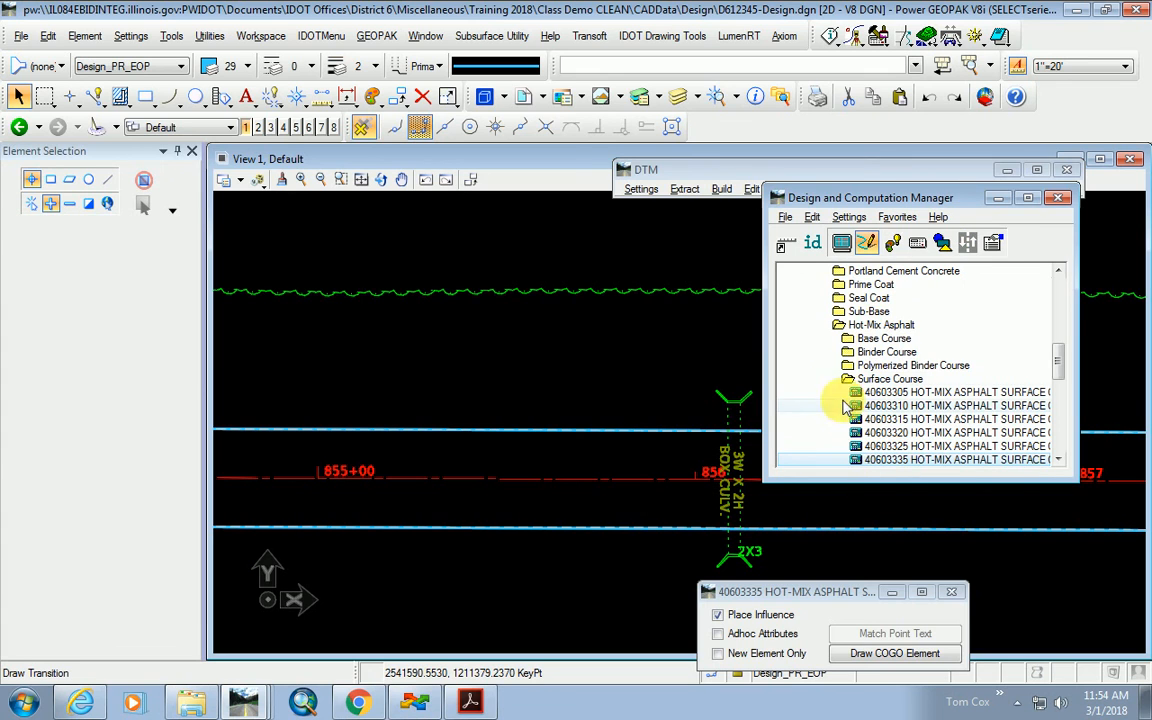
double_click(842, 325)
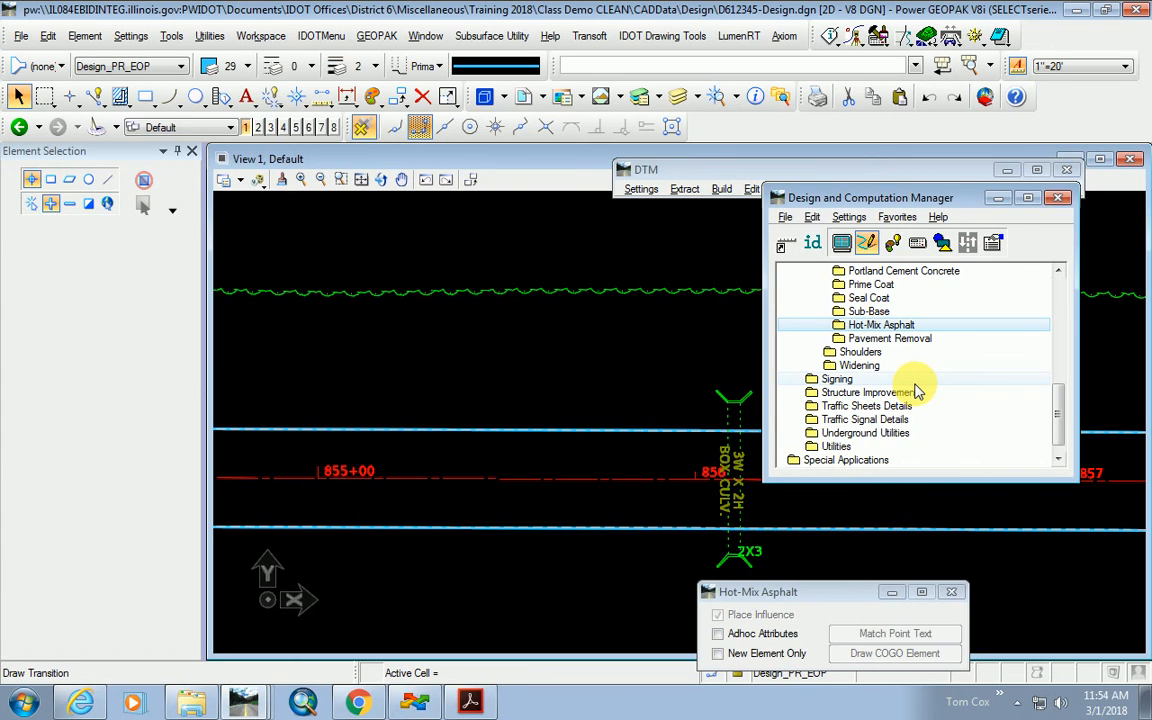
scroll(918, 390, "up", 2)
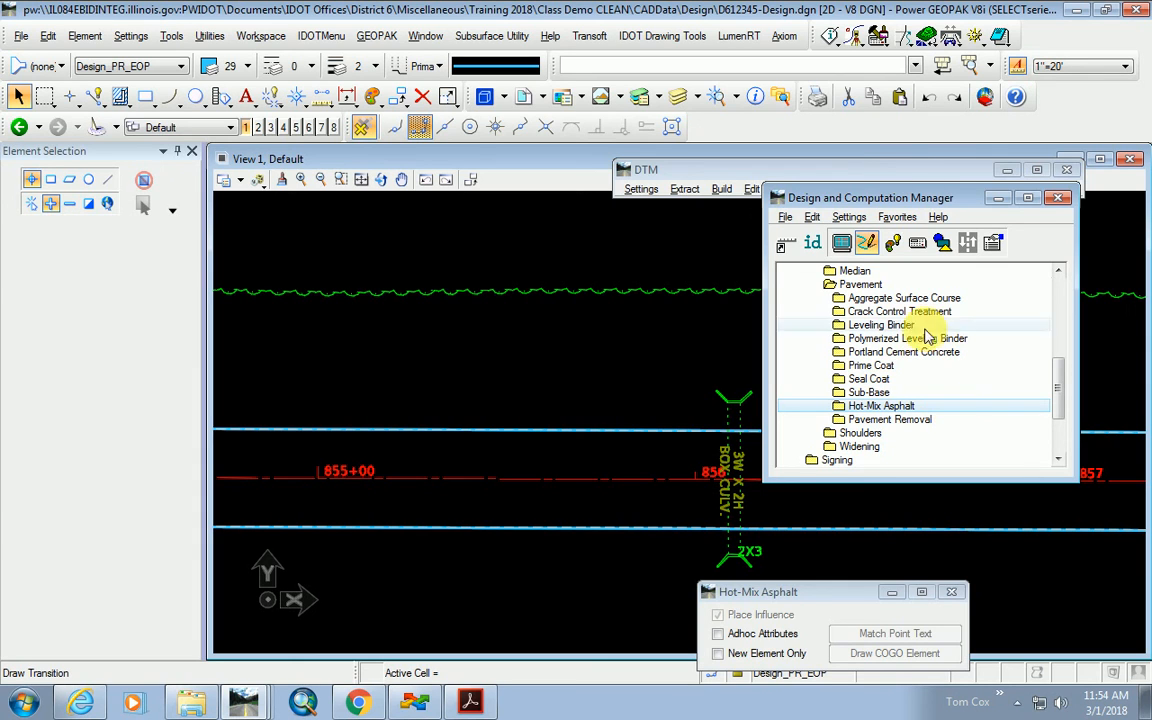
double_click(832, 432)
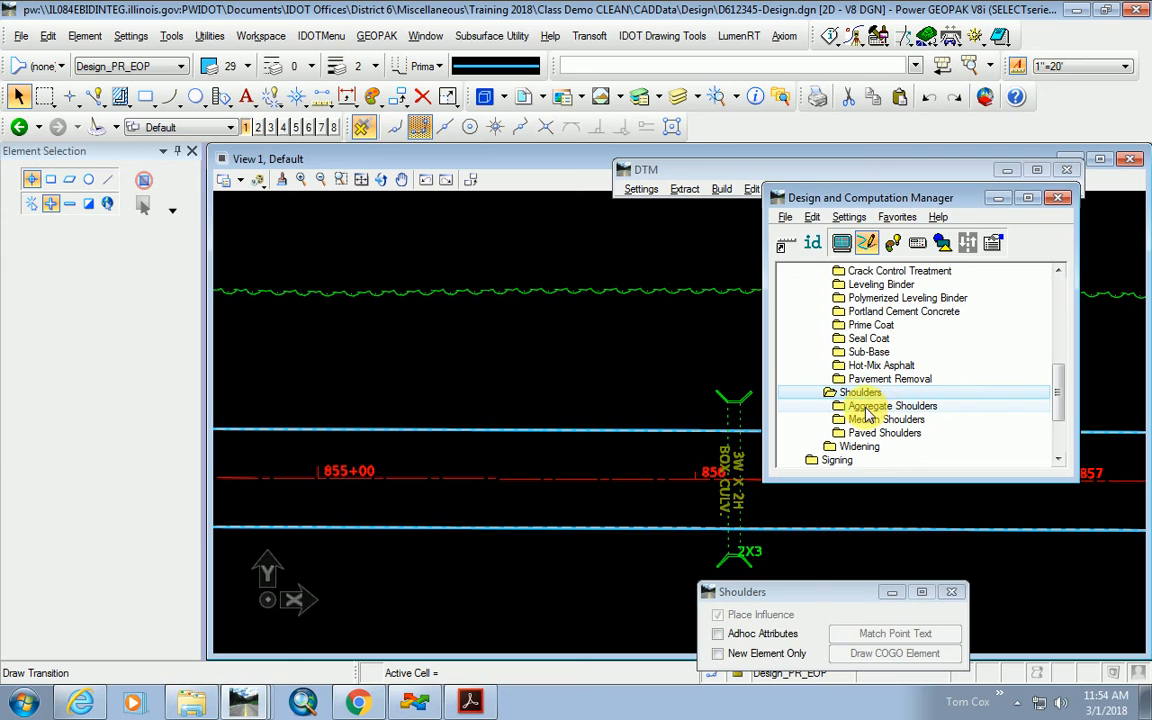
Activate pay item 48100300 Aggregate Shoulders, Type A, 4" and move the Design and Computation Manager off the drawing.
double_click(870, 407)
scroll(944, 409, "down", 1)
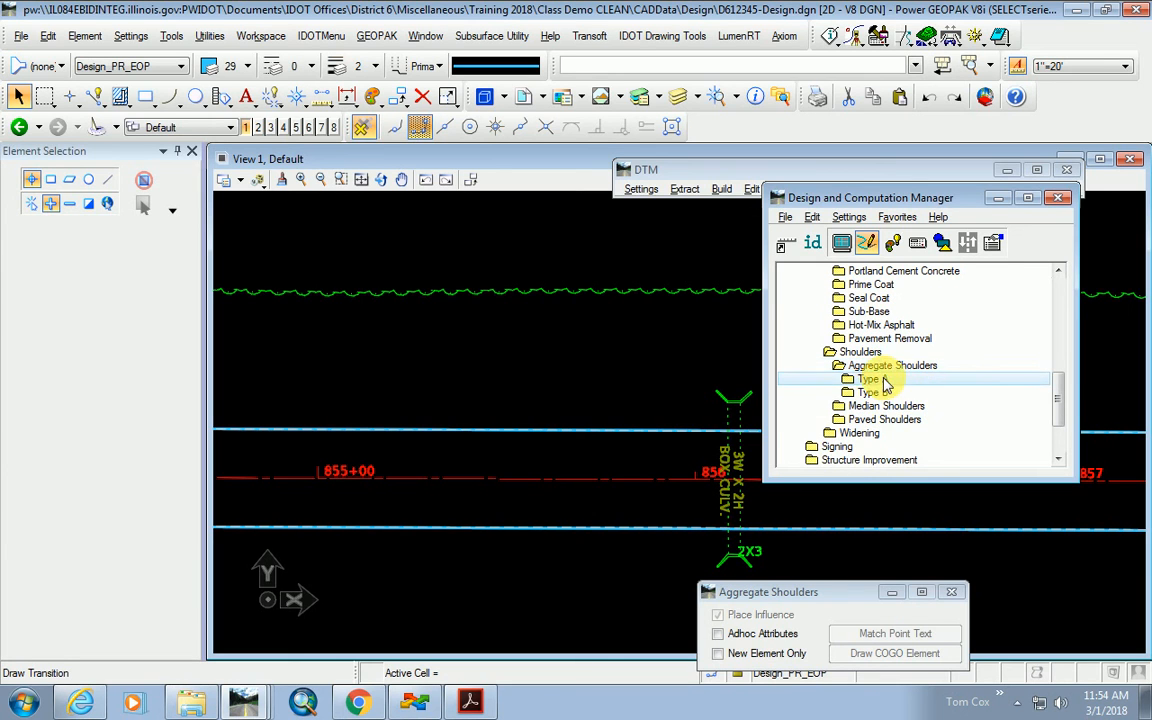
double_click(870, 380)
scroll(880, 392, "down", 1)
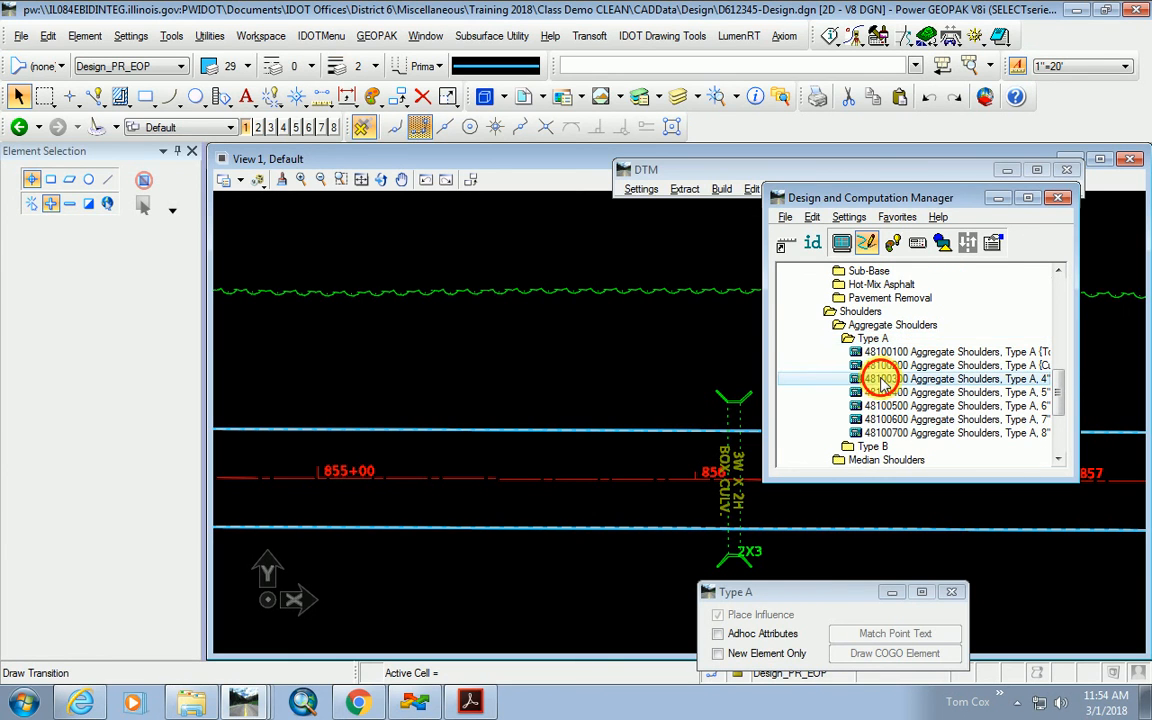
left_click(884, 380)
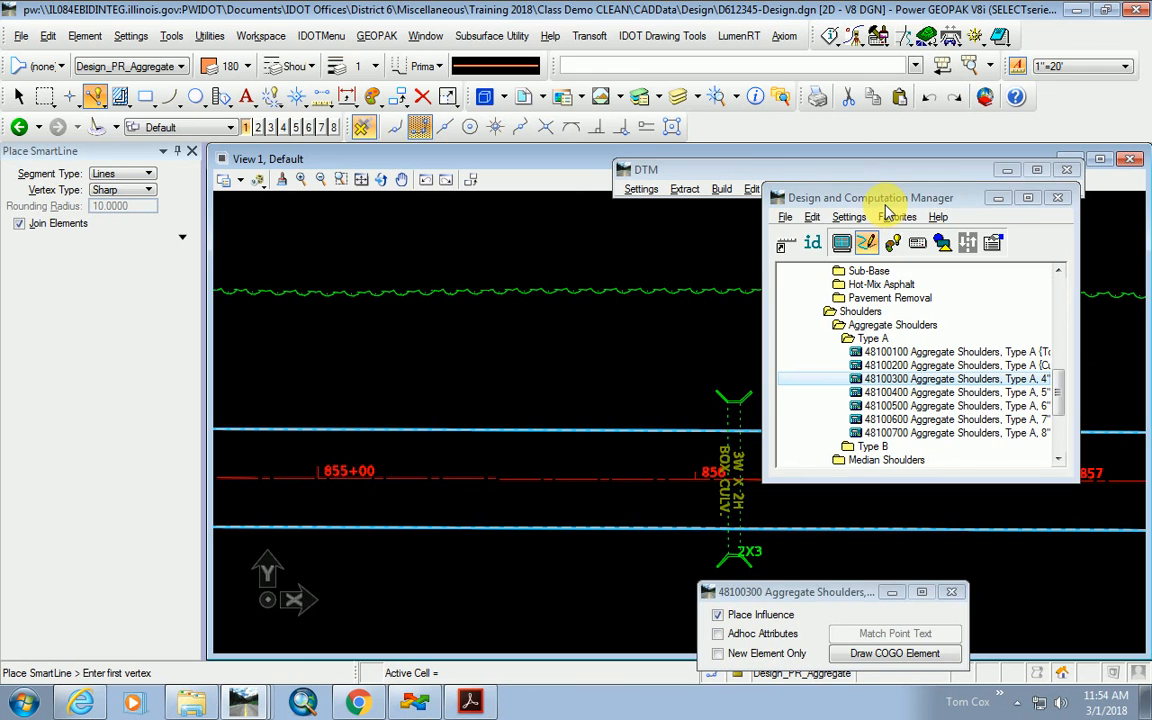
left_click_drag(885, 210, 916, 524)
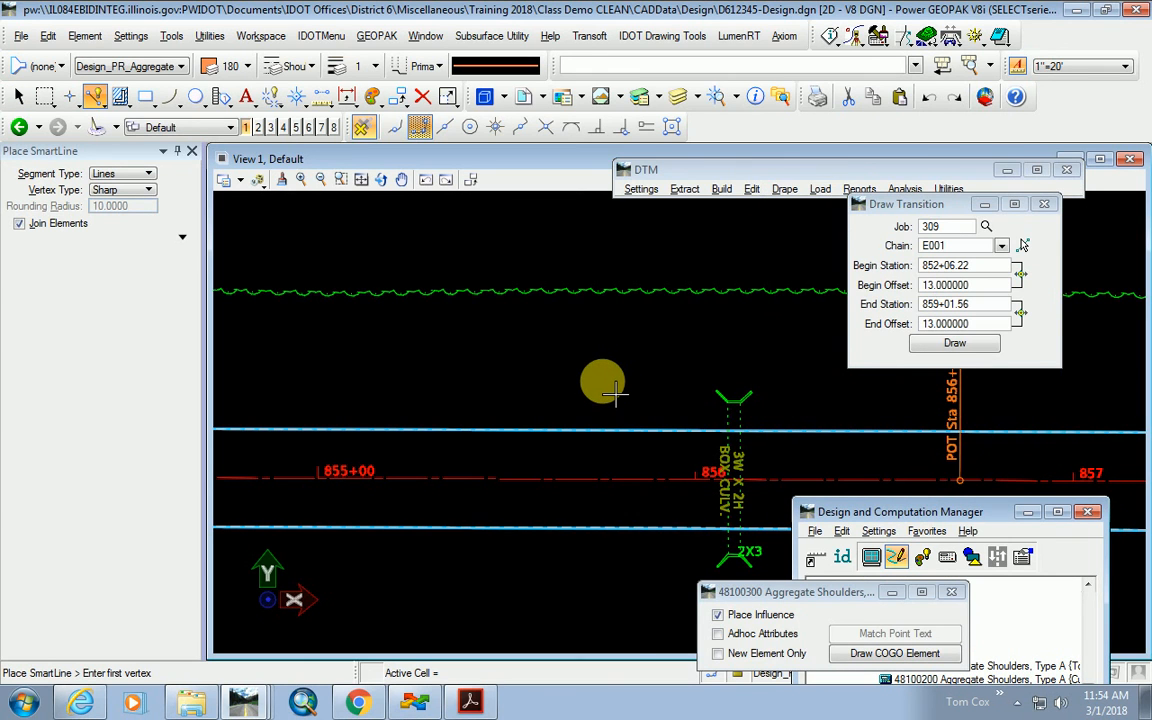
Try a Copy Parallel of the west leg's north edge of pavement 2.5 outward with active attributes, and undo the copy.
scroll(600, 397, "down", 2)
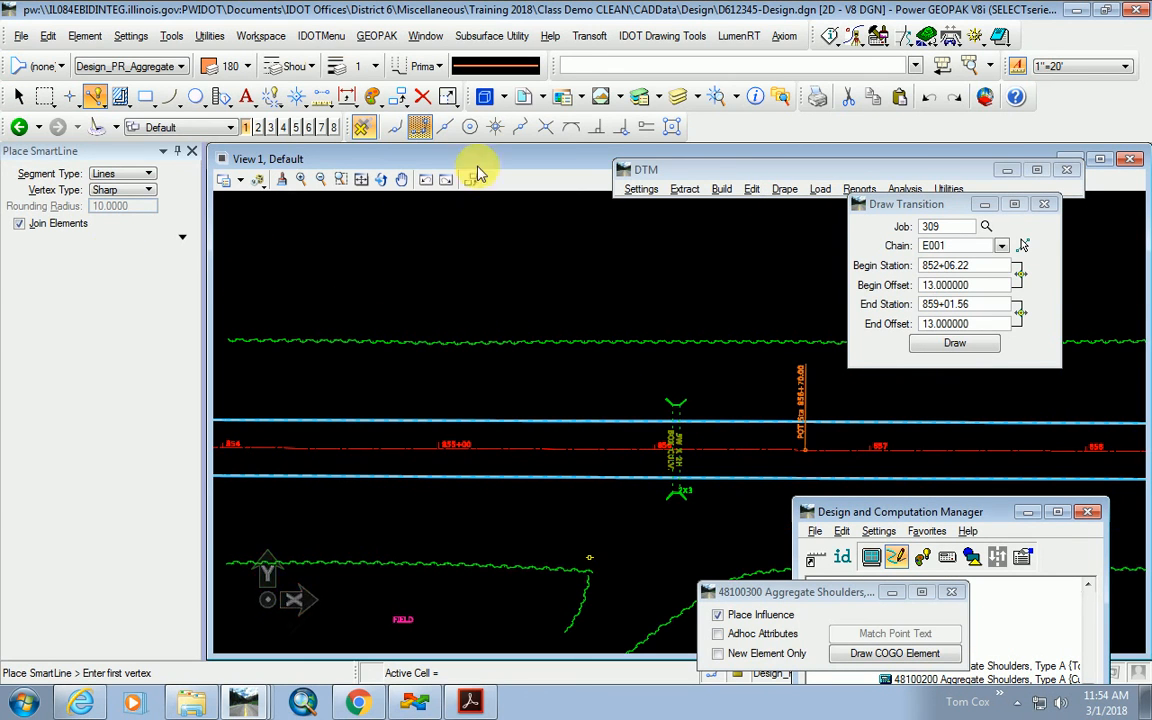
left_click_drag(398, 105, 450, 159)
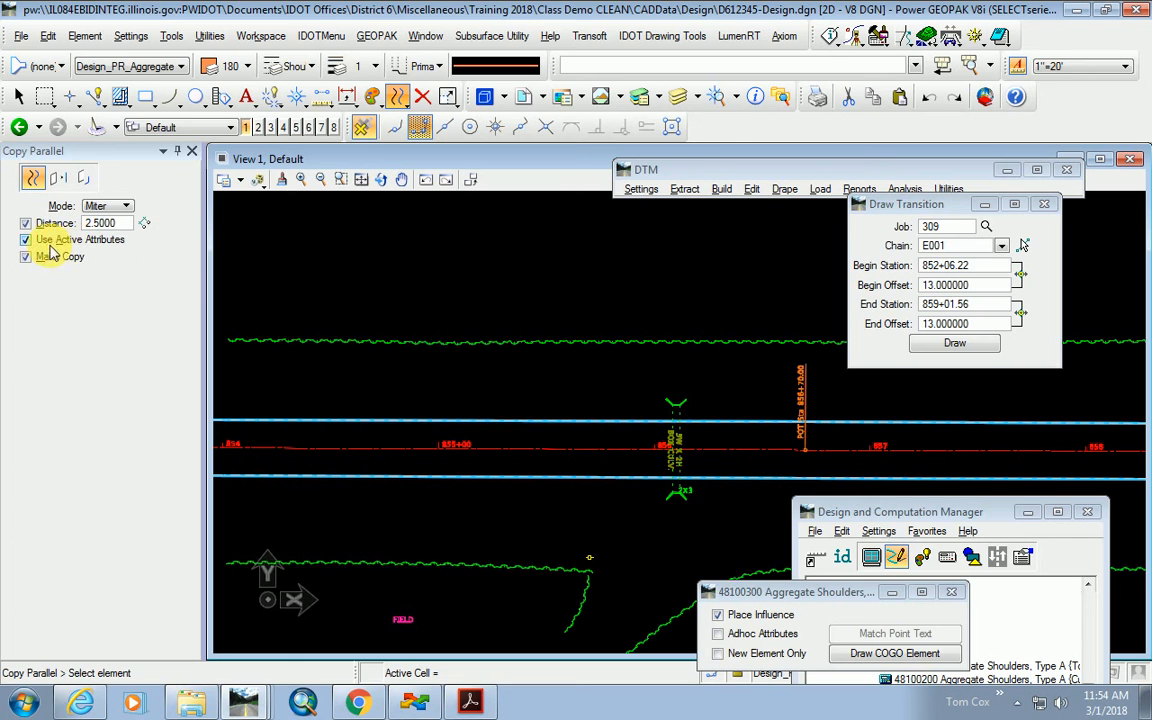
left_click(553, 423)
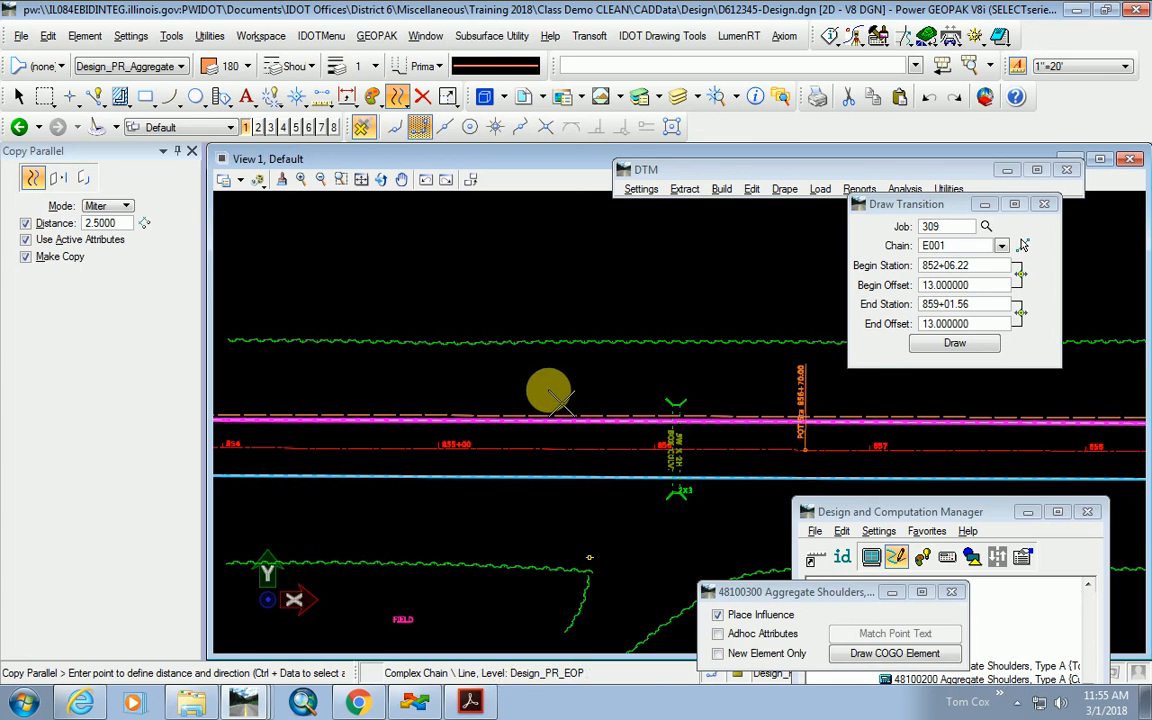
left_click(578, 388)
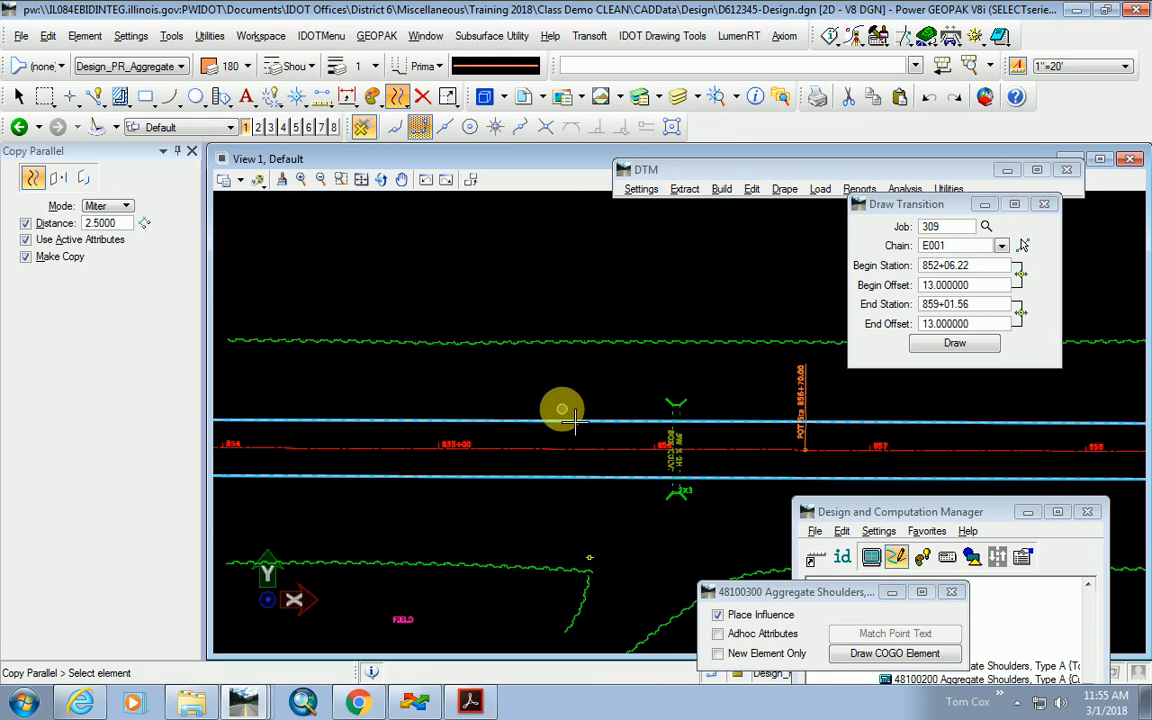
scroll(570, 410, "up", 2)
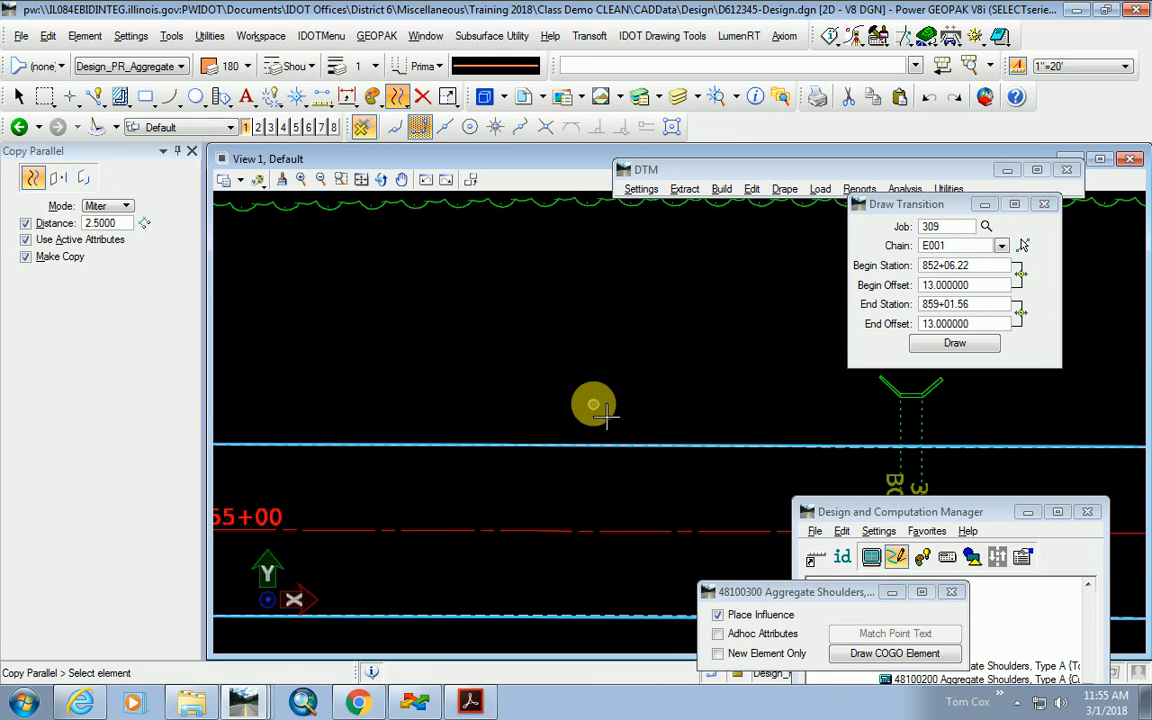
left_click(598, 444)
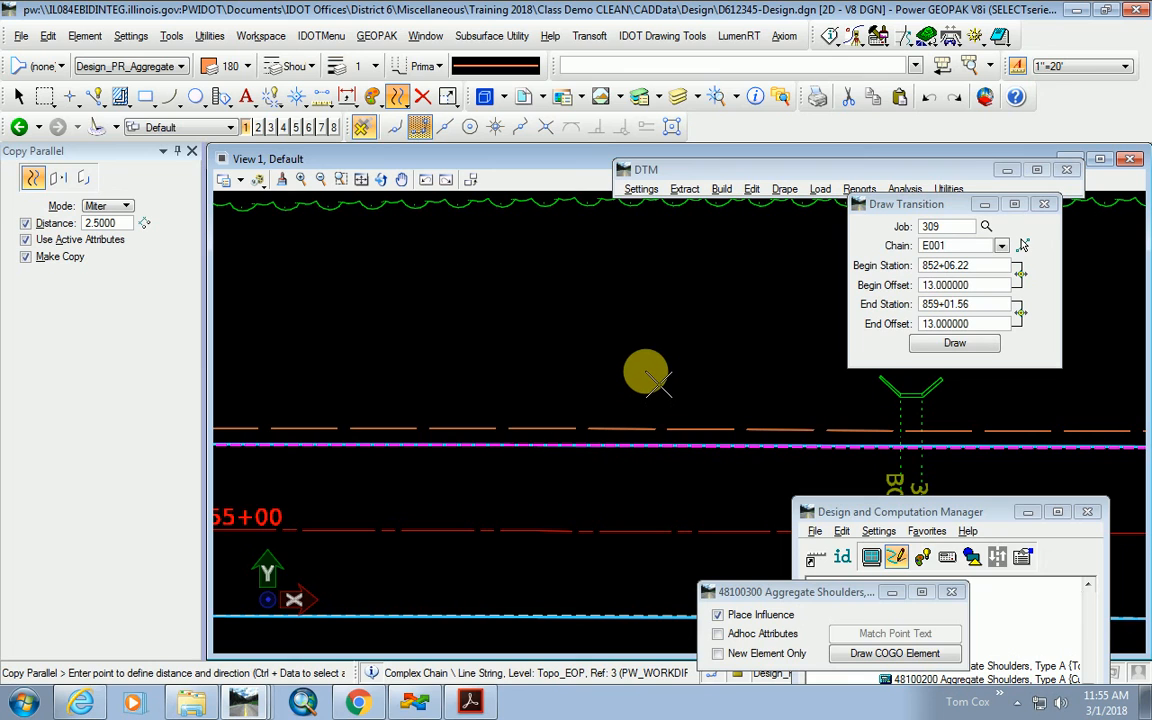
left_click(658, 382)
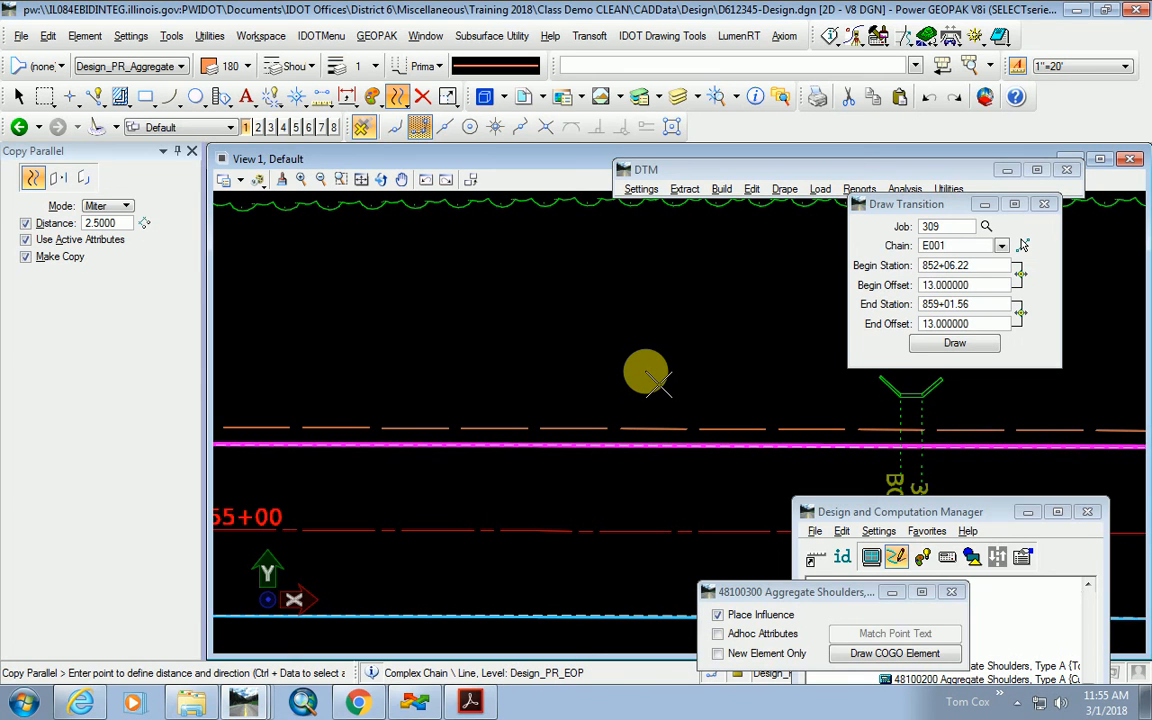
right_click(610, 330)
scroll(590, 300, "down", 2)
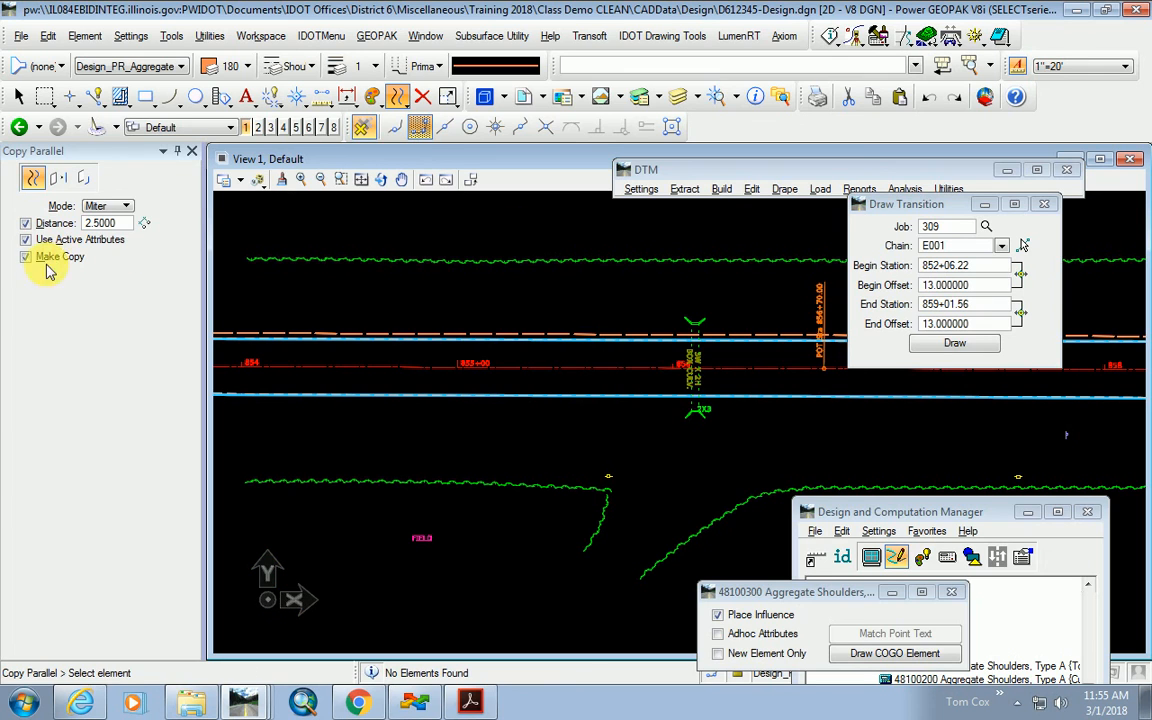
left_click(929, 98)
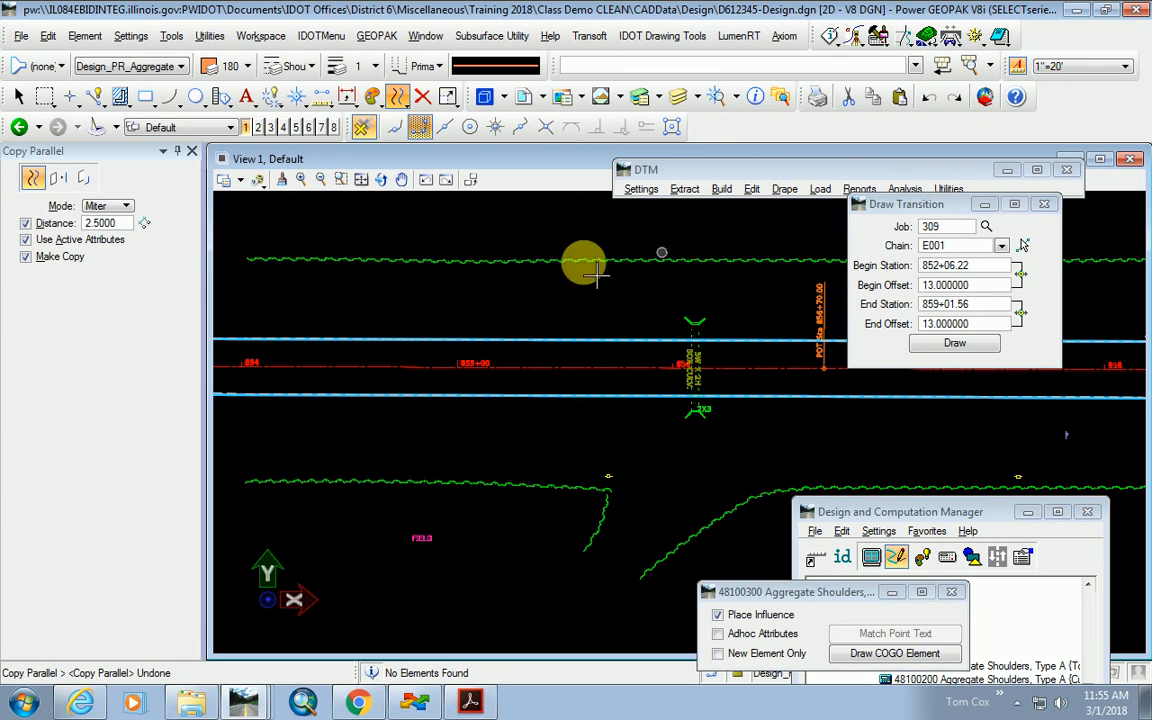
Set the Copy Parallel distance to 3 and copy the west leg's north edge of pavement outward as the aggregate shoulder line.
left_click_drag(122, 224, 87, 223)
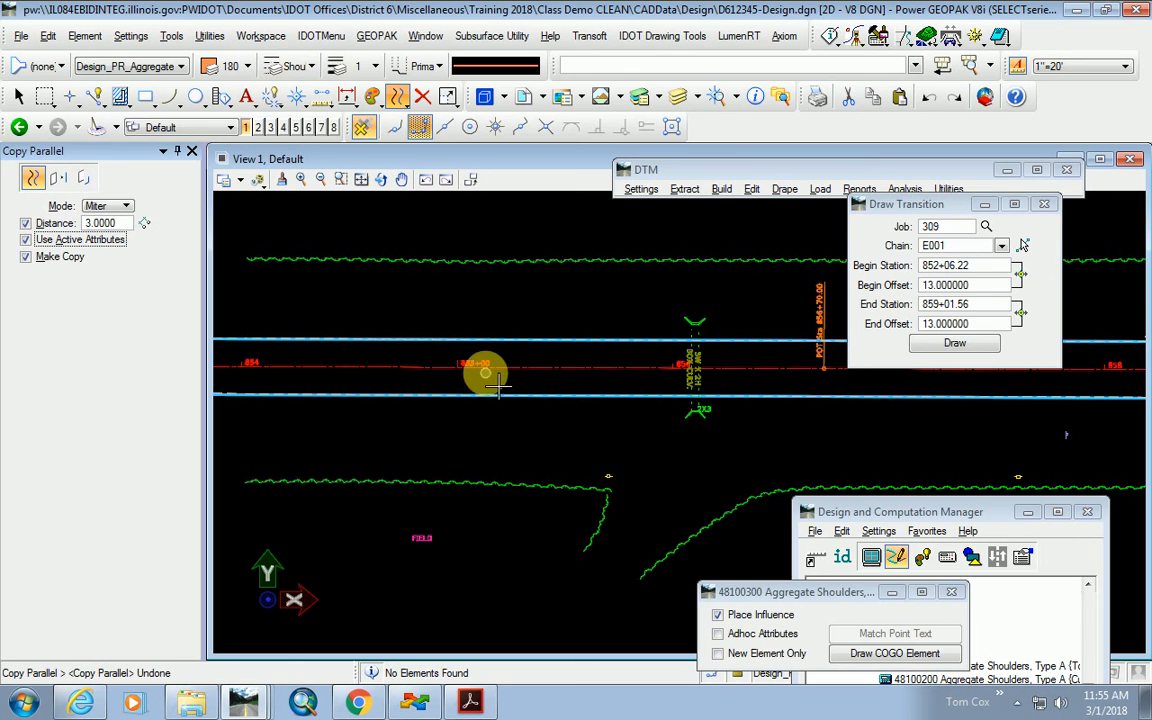
scroll(487, 347, "up", 2)
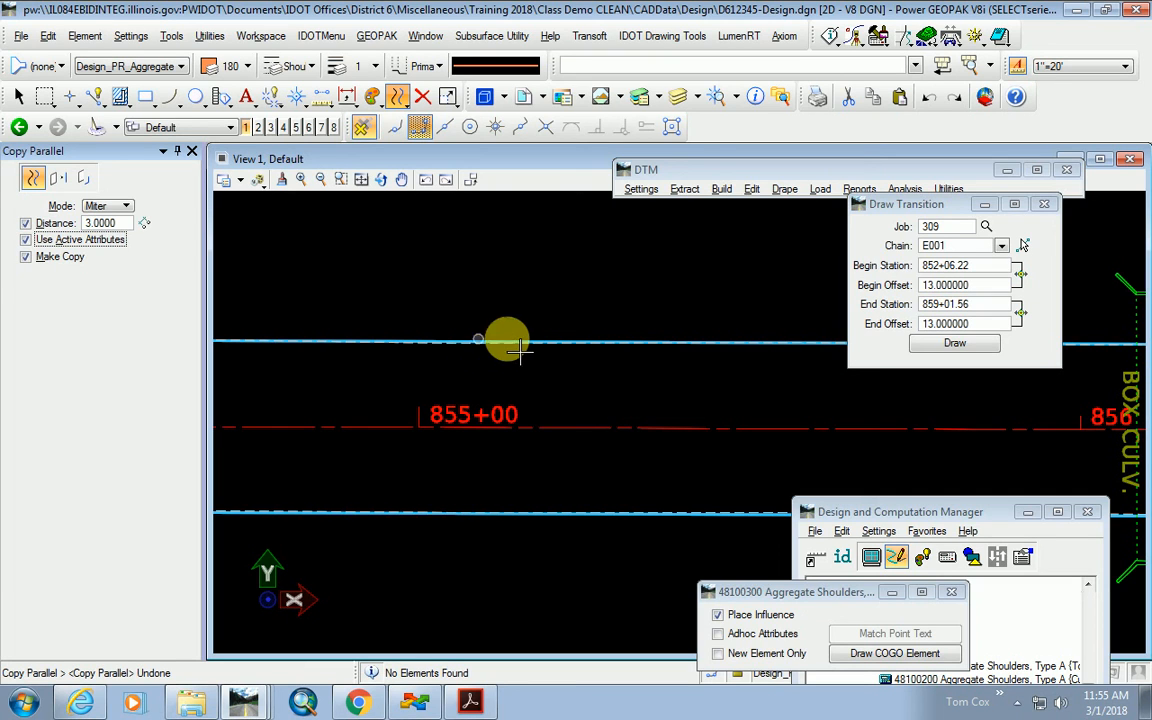
scroll(597, 316, "down", 2)
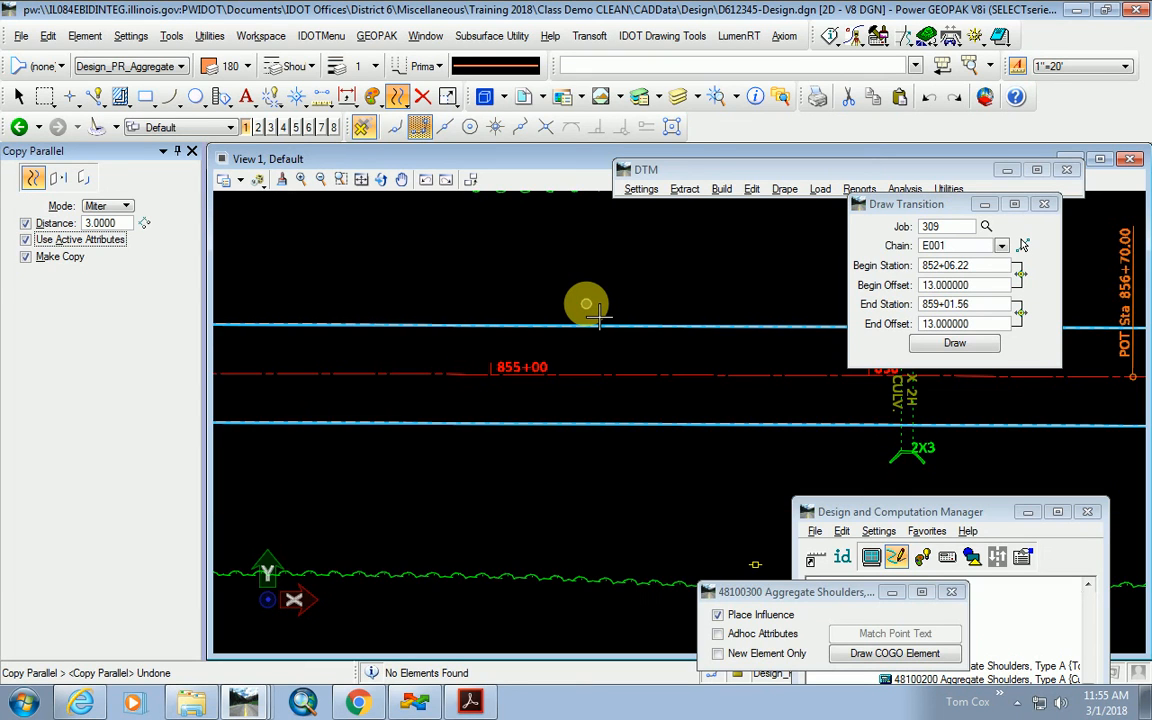
scroll(580, 392, "down", 2)
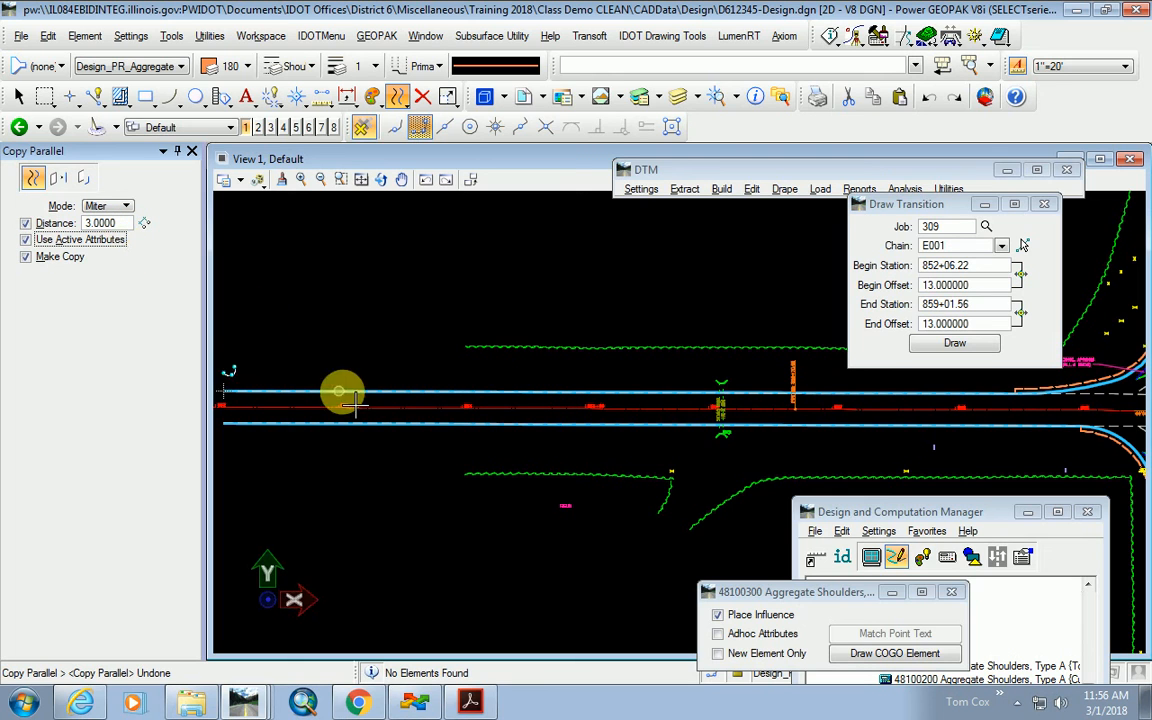
scroll(600, 415, "down", 2)
scroll(622, 405, "up", 3)
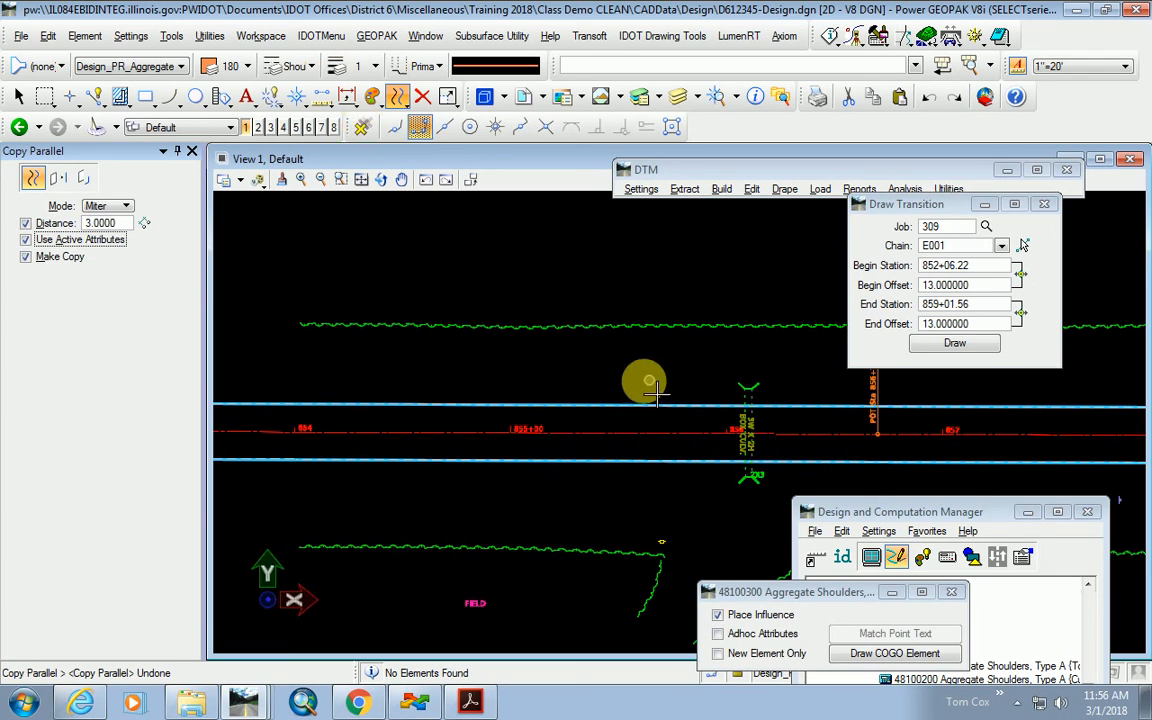
left_click(626, 405)
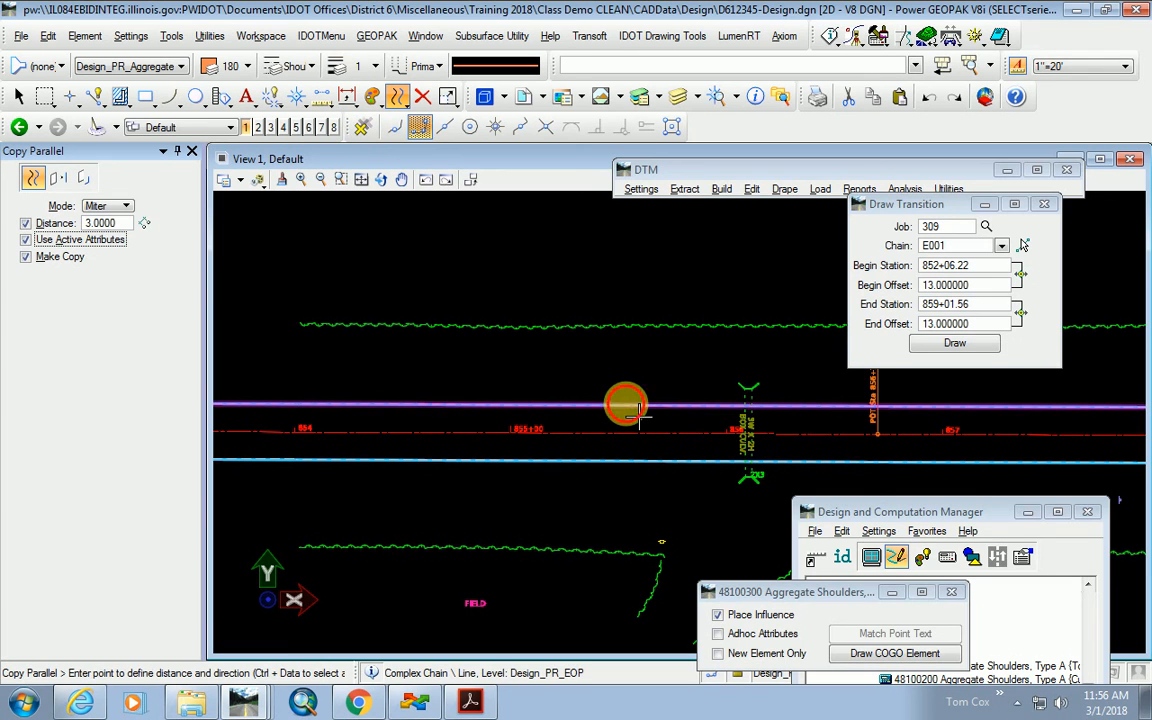
left_click(618, 366)
left_click(612, 402)
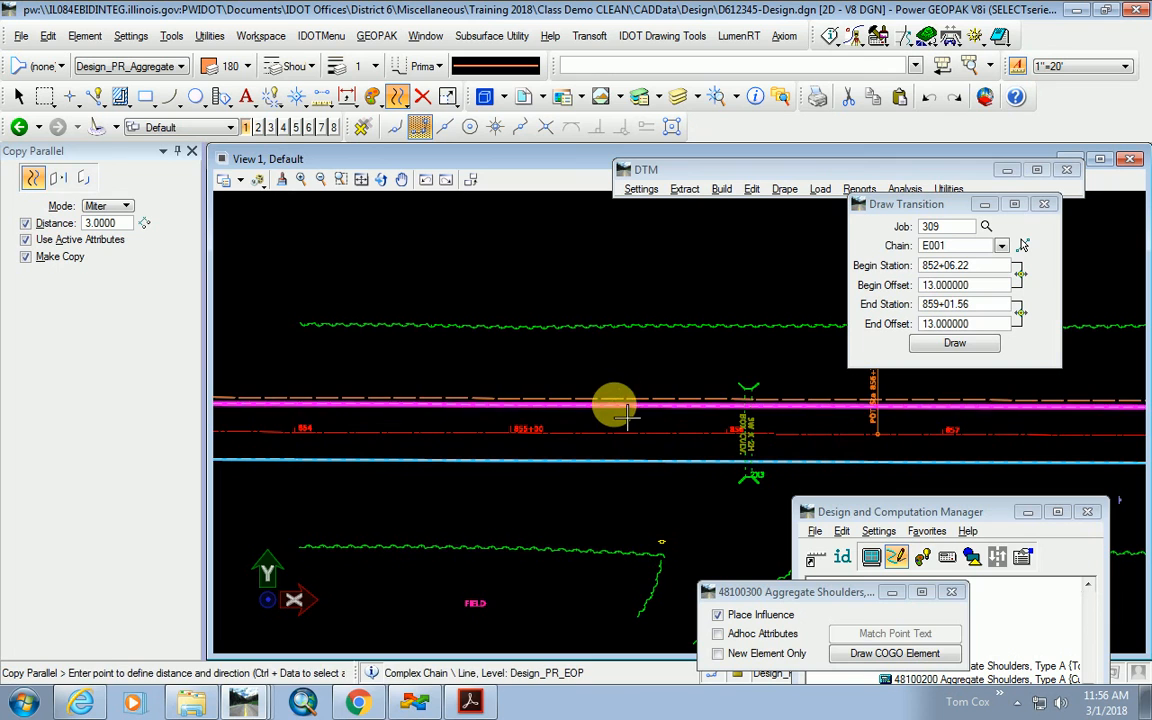
Copy the west leg's south edge of pavement outward at the same distance as the south aggregate shoulder line.
left_click(642, 467)
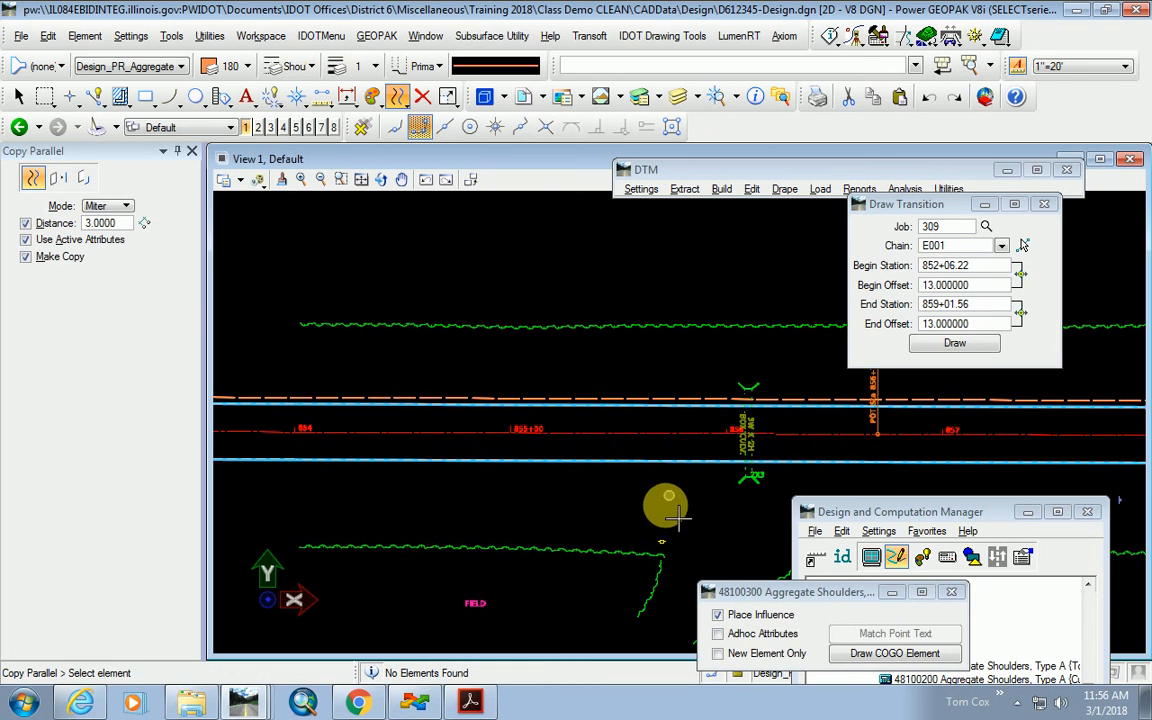
left_click(620, 460)
left_click(634, 533)
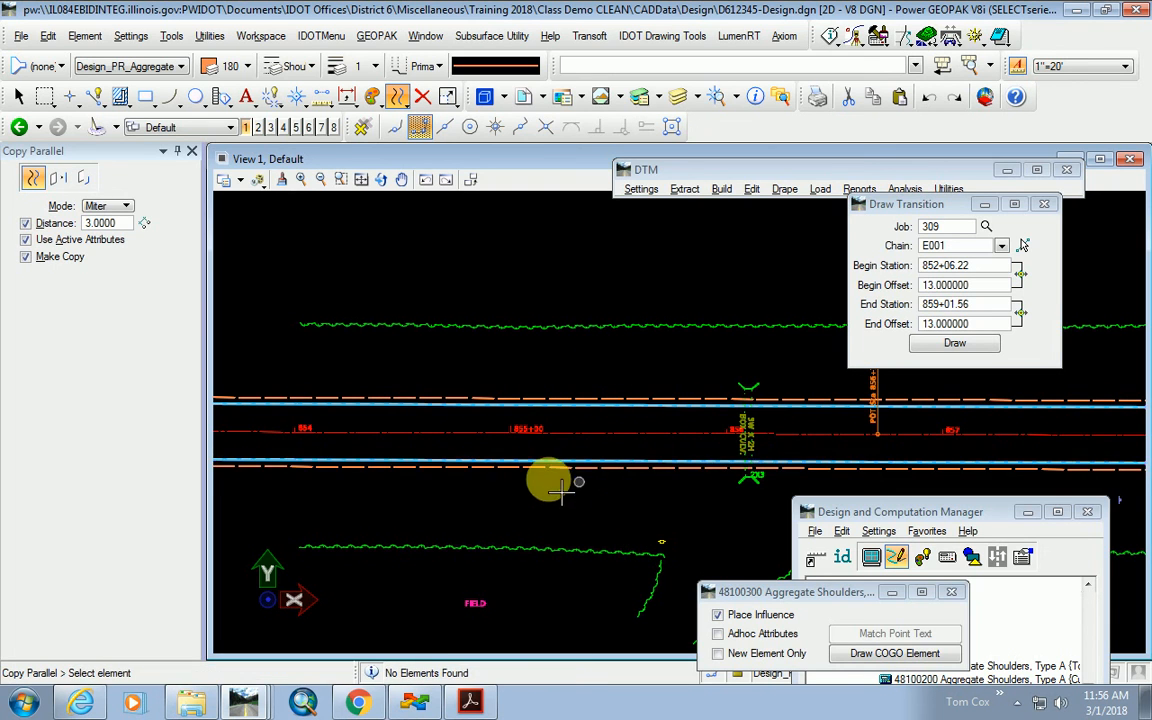
Use Trim To Element to trim the west leg's south shoulder line to the end line of the southwest corner's shoulder.
scroll(460, 495, "down", 4)
scroll(573, 492, "up", 3)
scroll(574, 486, "up", 3)
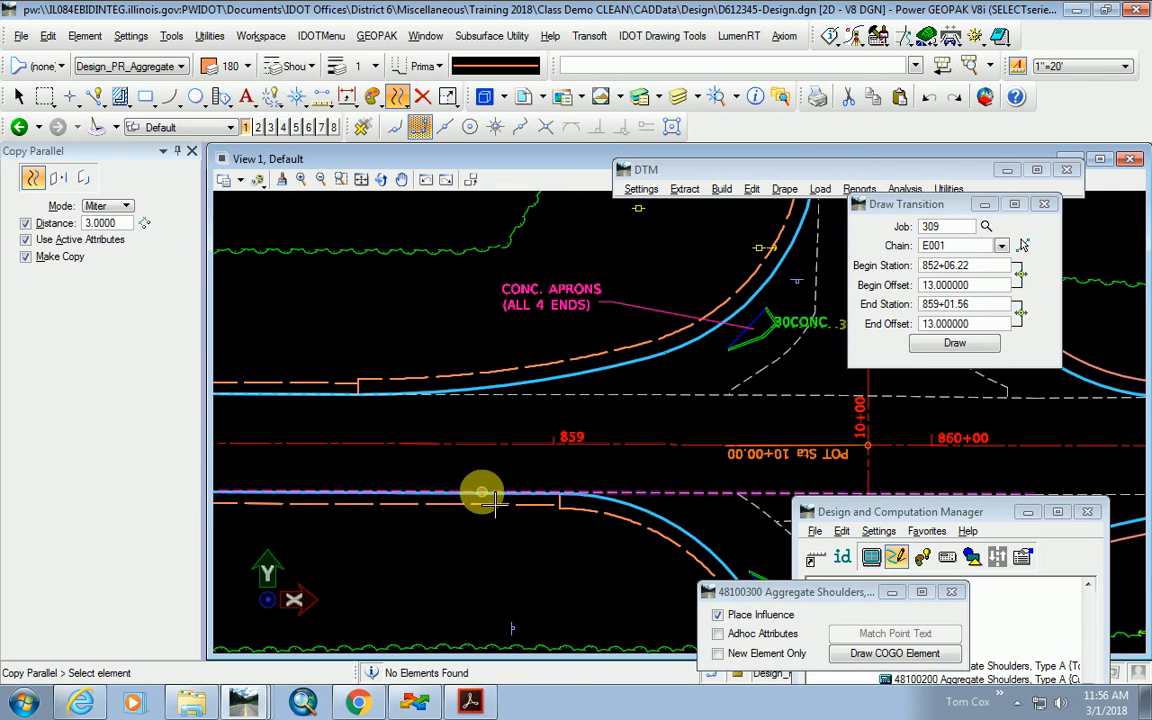
left_click(447, 98)
left_click_drag(447, 112, 514, 187)
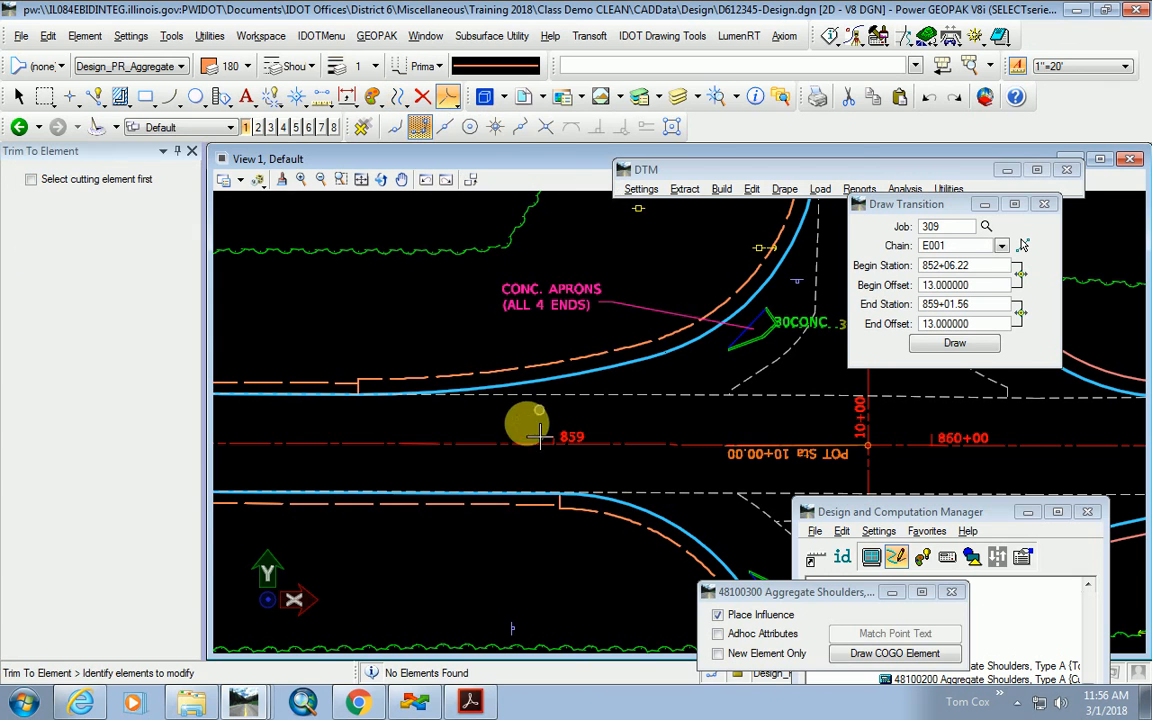
left_click(535, 502)
scroll(596, 535, "up", 4)
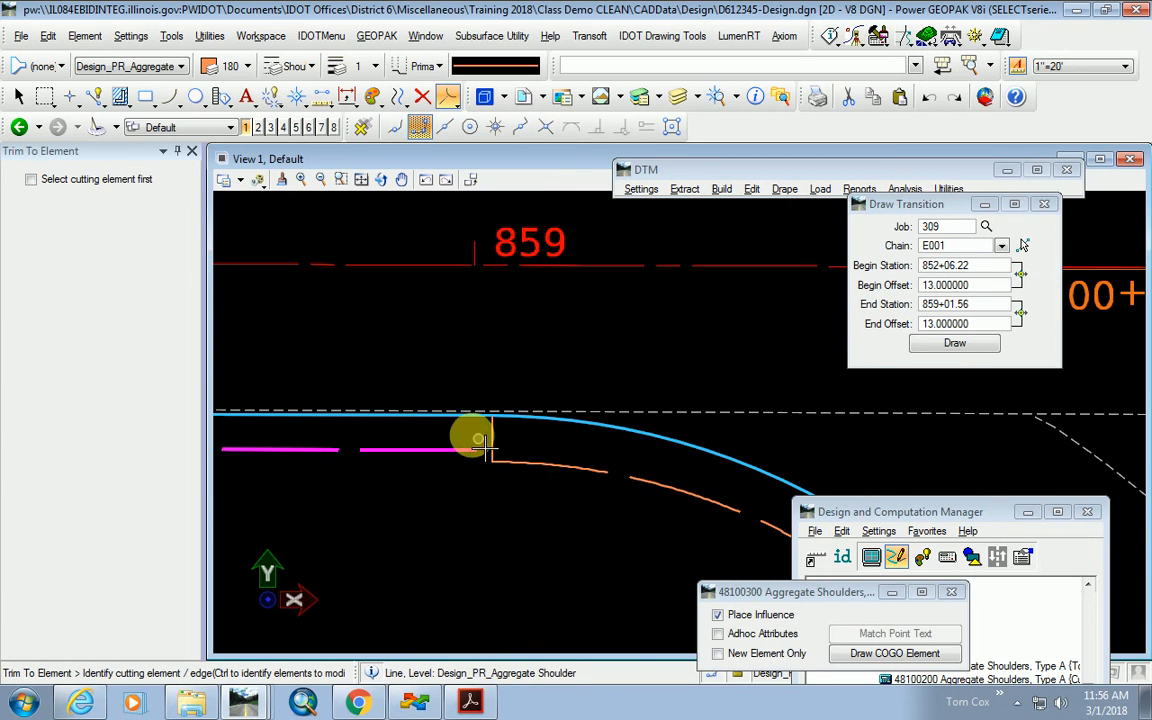
scroll(540, 532, "down", 4)
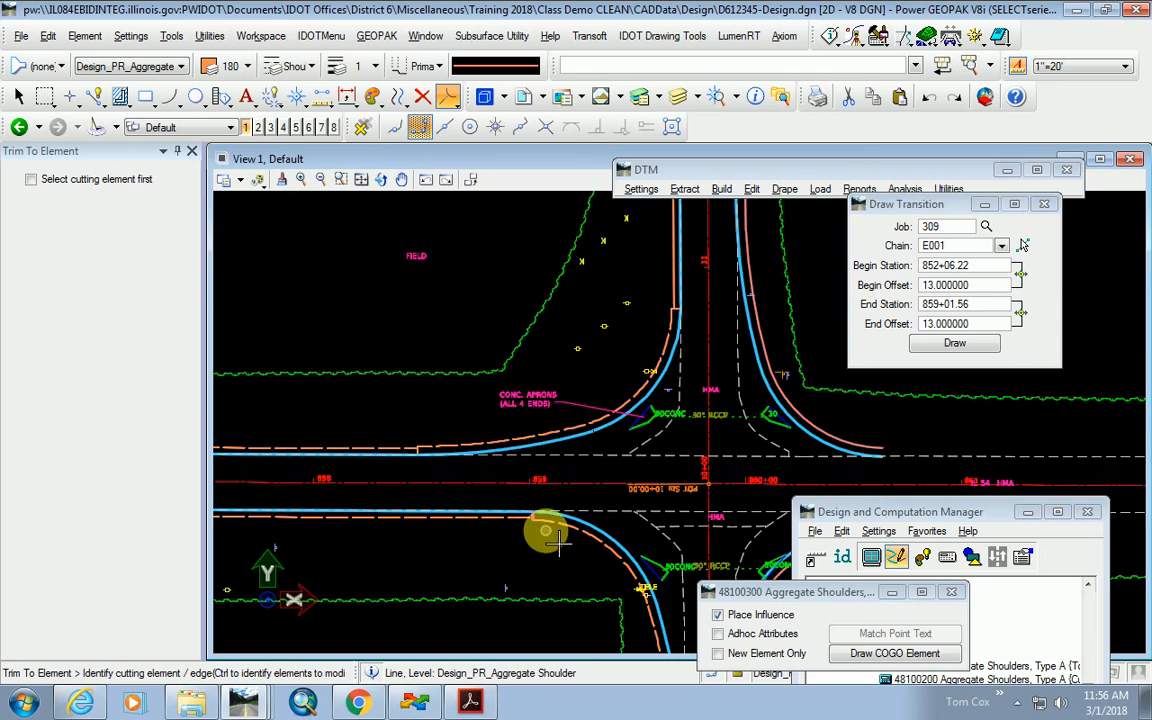
scroll(391, 465, "up", 4)
left_click(489, 424)
left_click(480, 360)
scroll(468, 373, "down", 4)
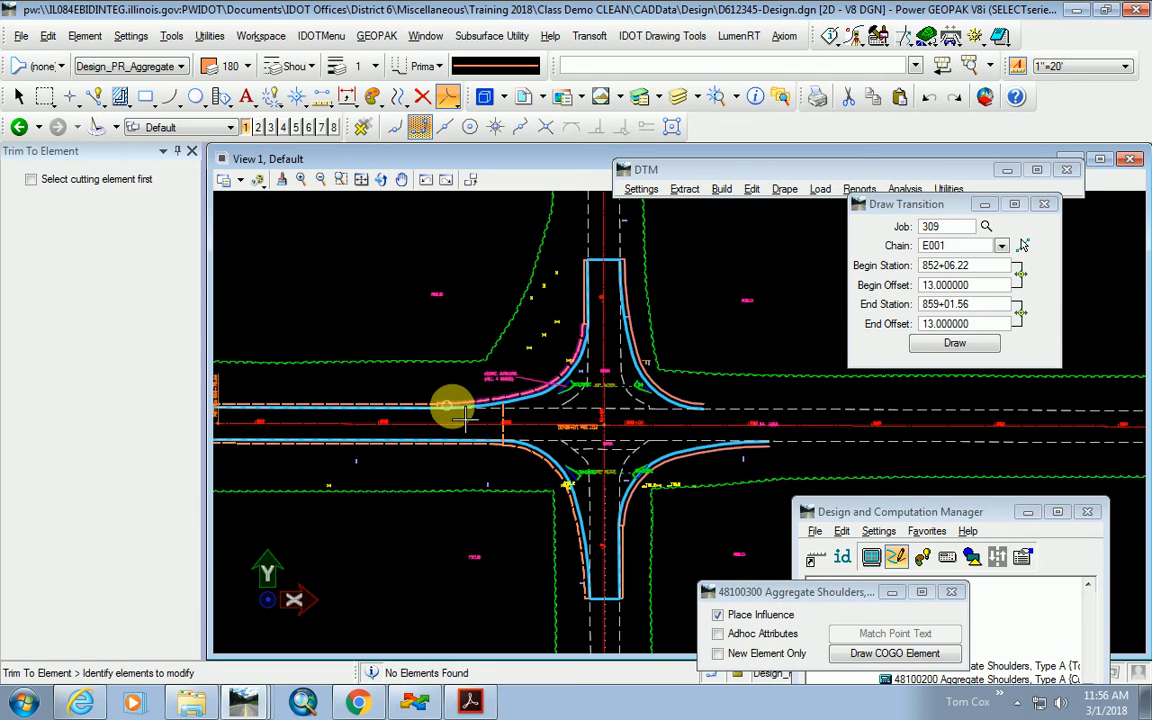
scroll(345, 455, "up", 4)
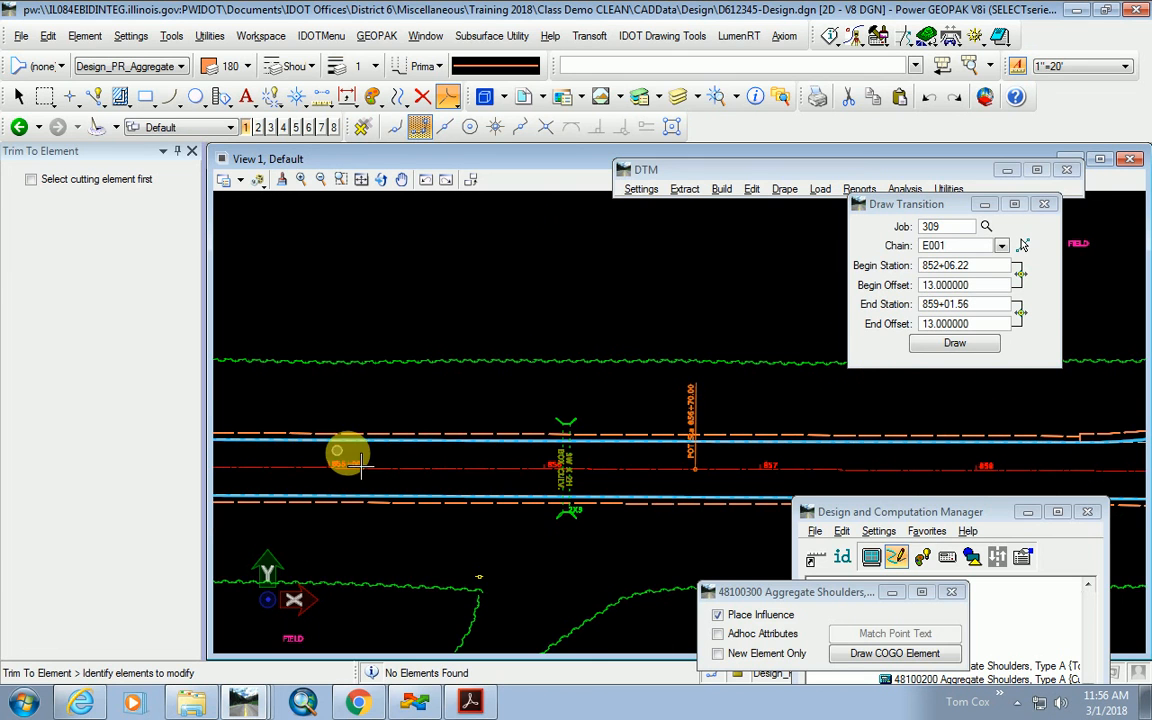
scroll(395, 460, "down", 1)
scroll(402, 471, "down", 3)
scroll(710, 480, "up", 2)
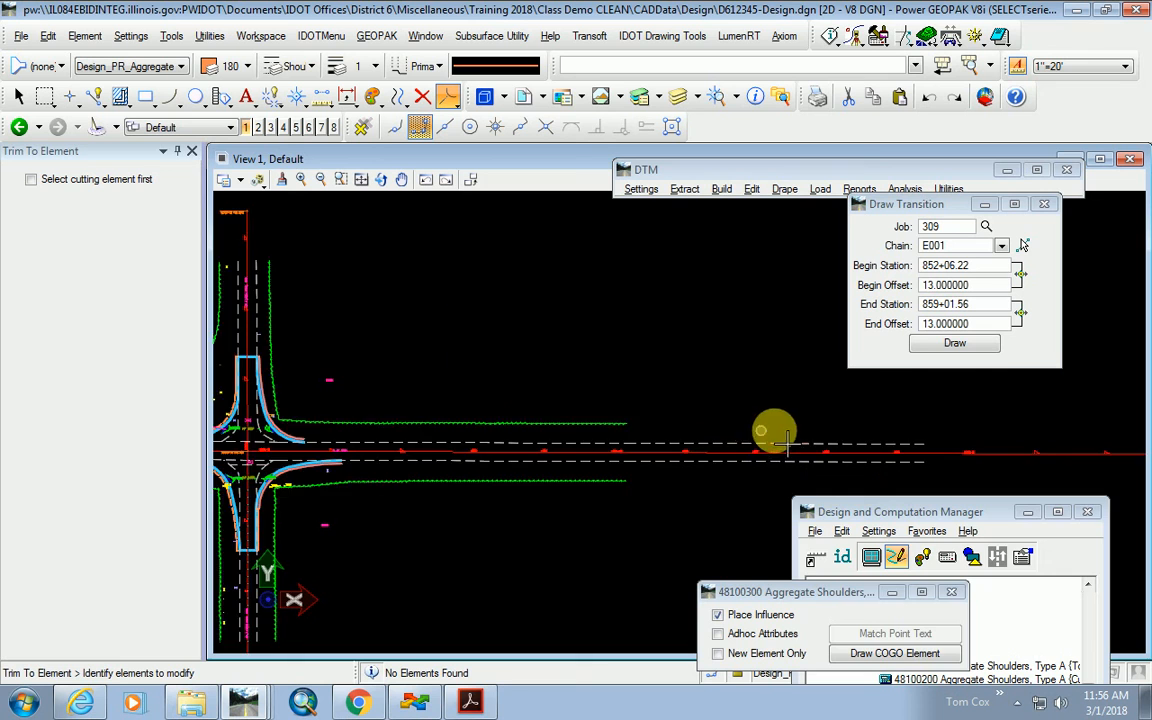
Activate the 40603335 Hot-Mix Asphalt Surface Course pay item by identifying the west leg's north proposed edge of pavement.
scroll(770, 430, "down", 2)
left_click(856, 513)
left_click_drag(856, 513, 908, 373)
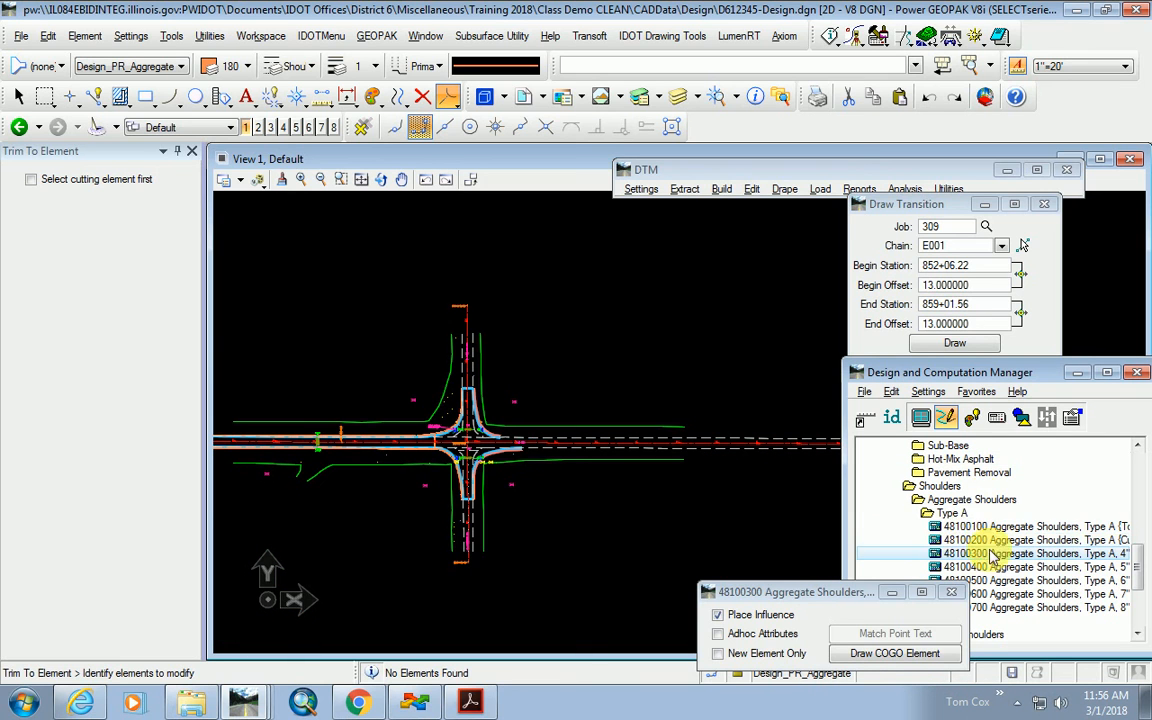
scroll(268, 467, "up", 4)
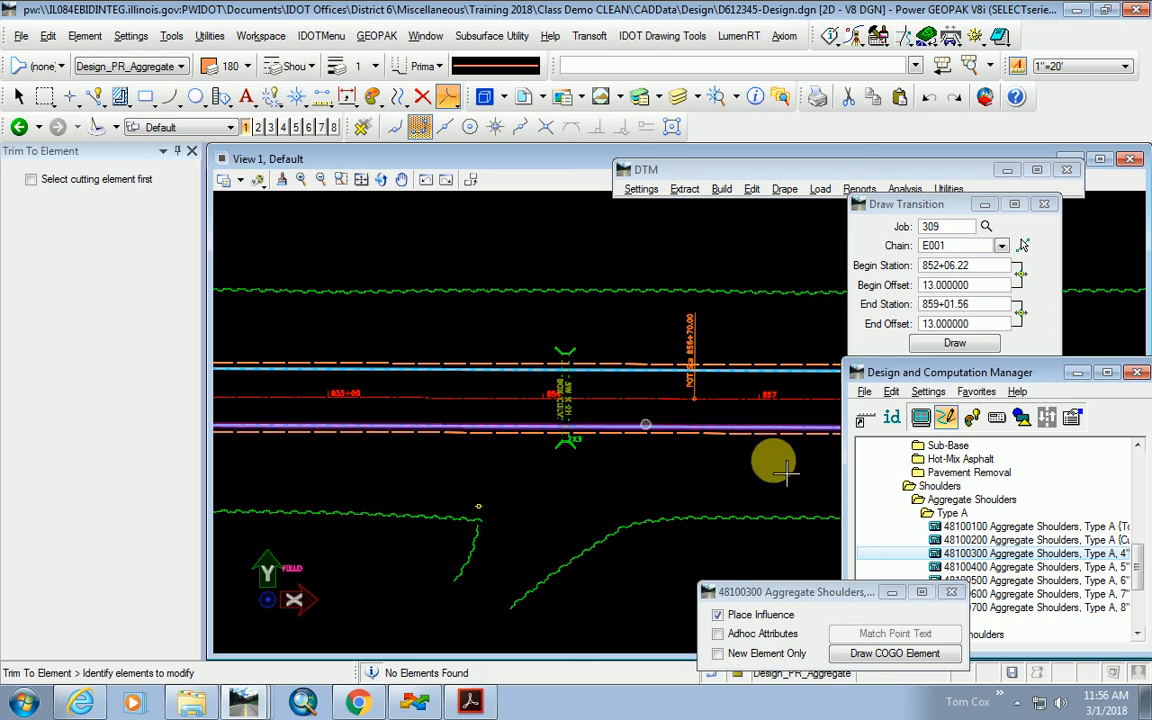
left_click(892, 420)
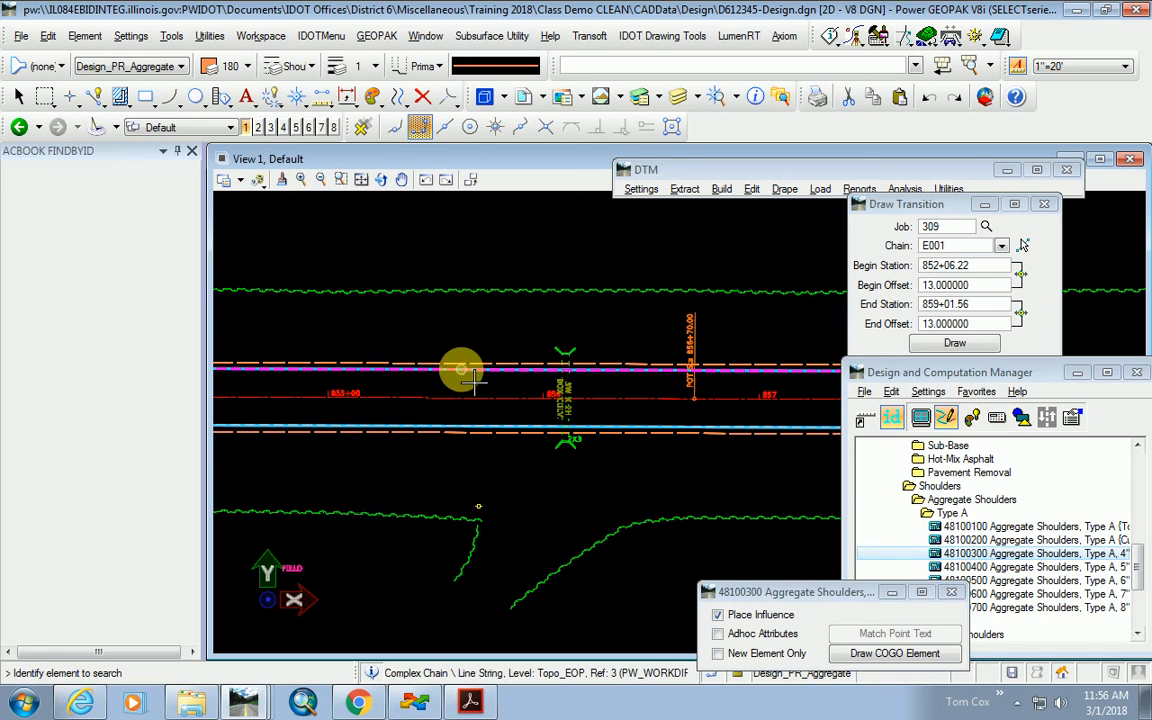
right_click(488, 329)
left_click(411, 329)
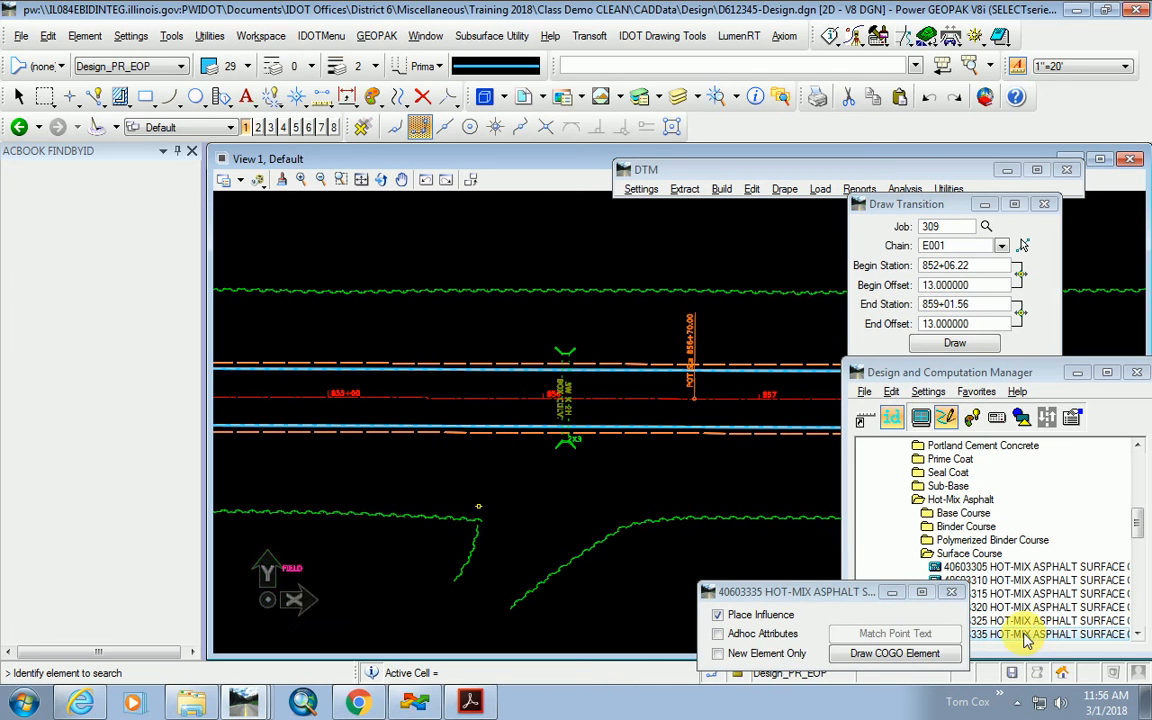
left_click_drag(900, 378, 897, 486)
Set the transition's begin point to the east end of the northeast corner's edge of pavement, station 860+63.64, offset -13.
scroll(450, 406, "down", 3)
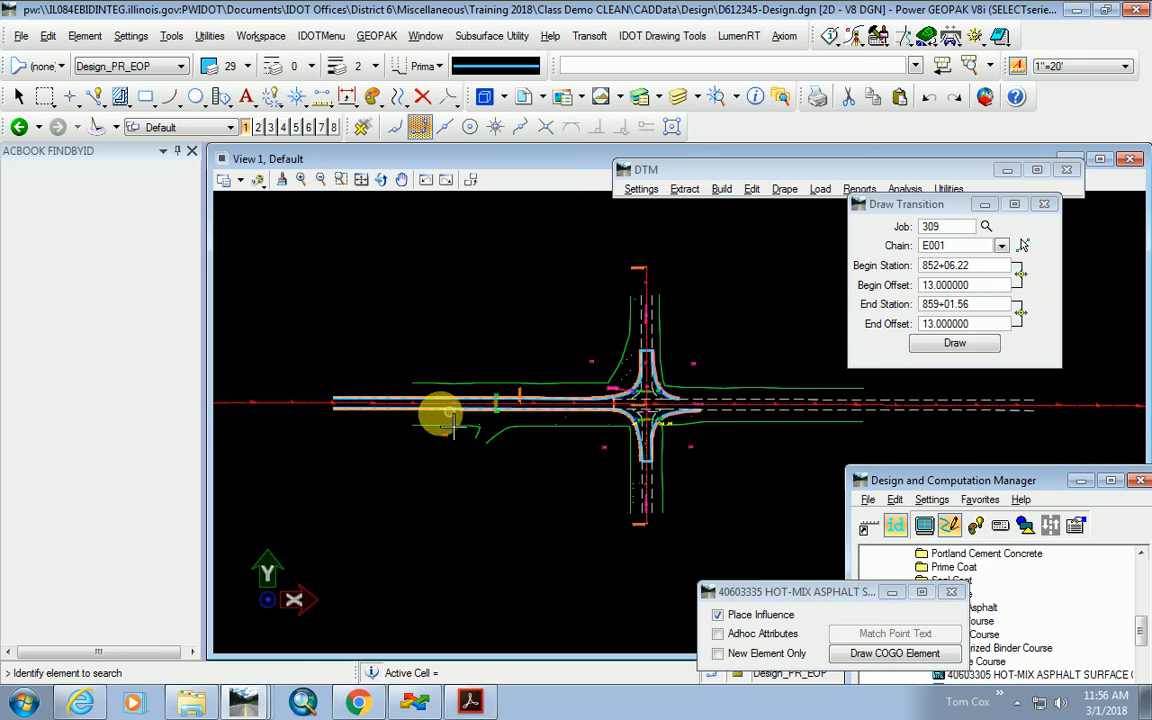
scroll(860, 355, "up", 2)
left_click(955, 343)
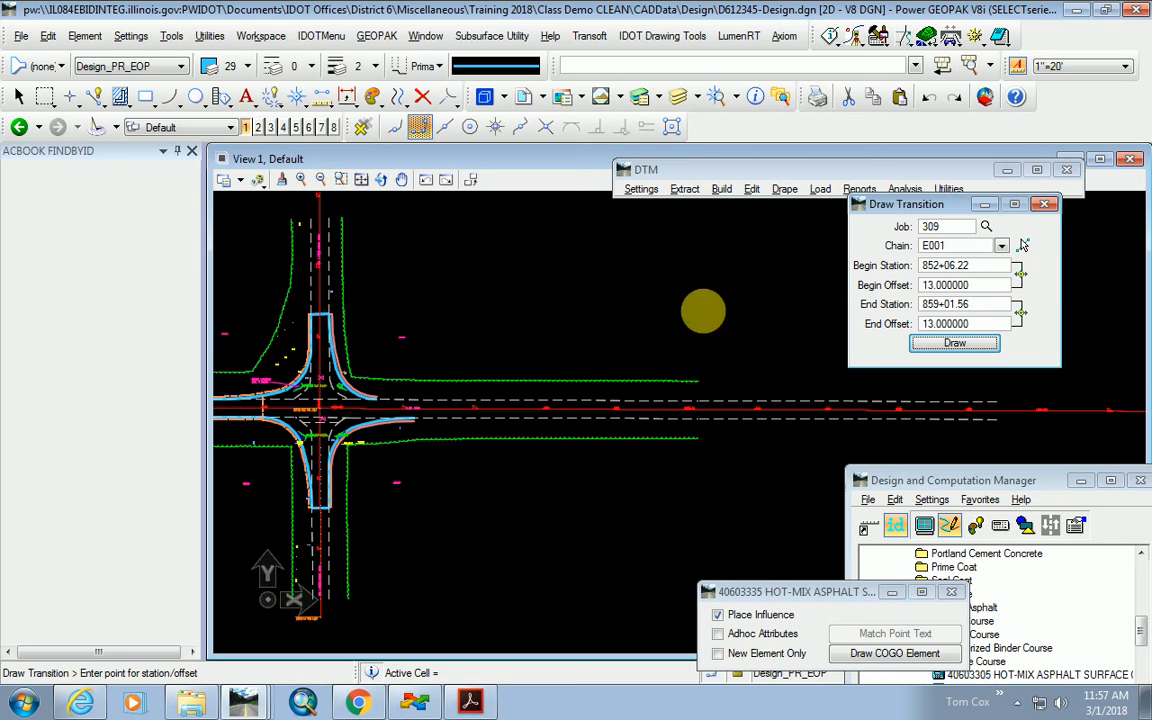
scroll(375, 400, "up", 3)
scroll(372, 405, "down", 3)
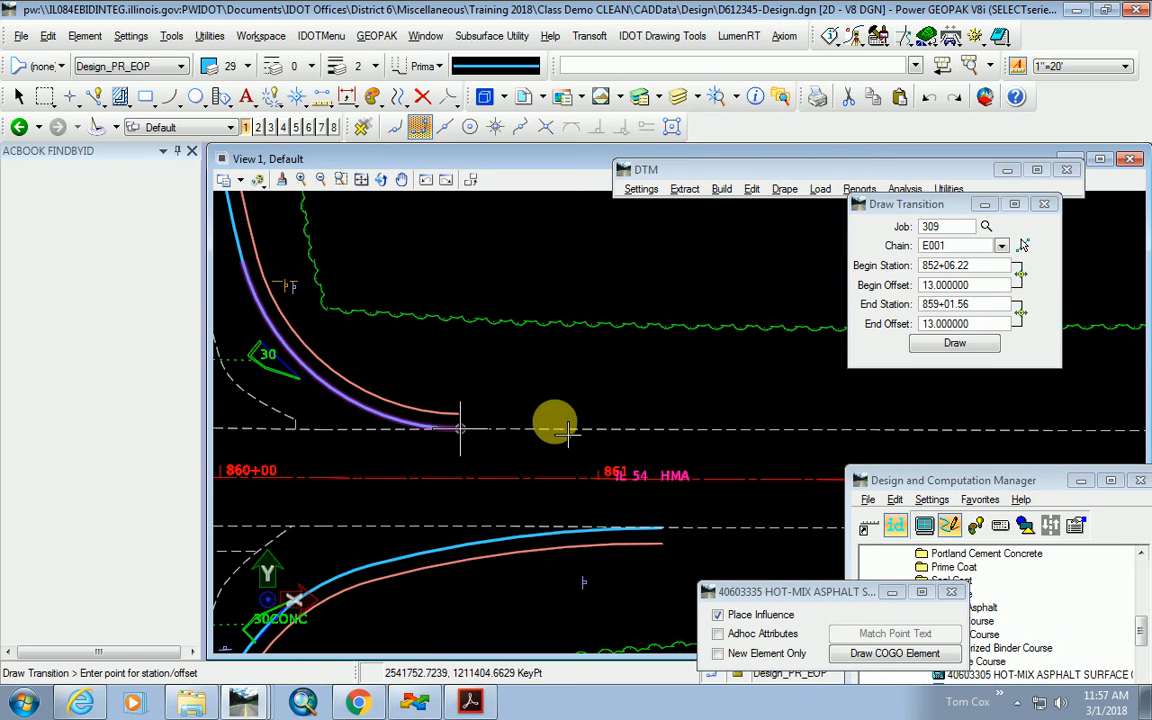
left_click(540, 406)
Pick end station 868+34.36, set the end offset to -13, and draw the east leg's north edge of pavement.
left_click(955, 343)
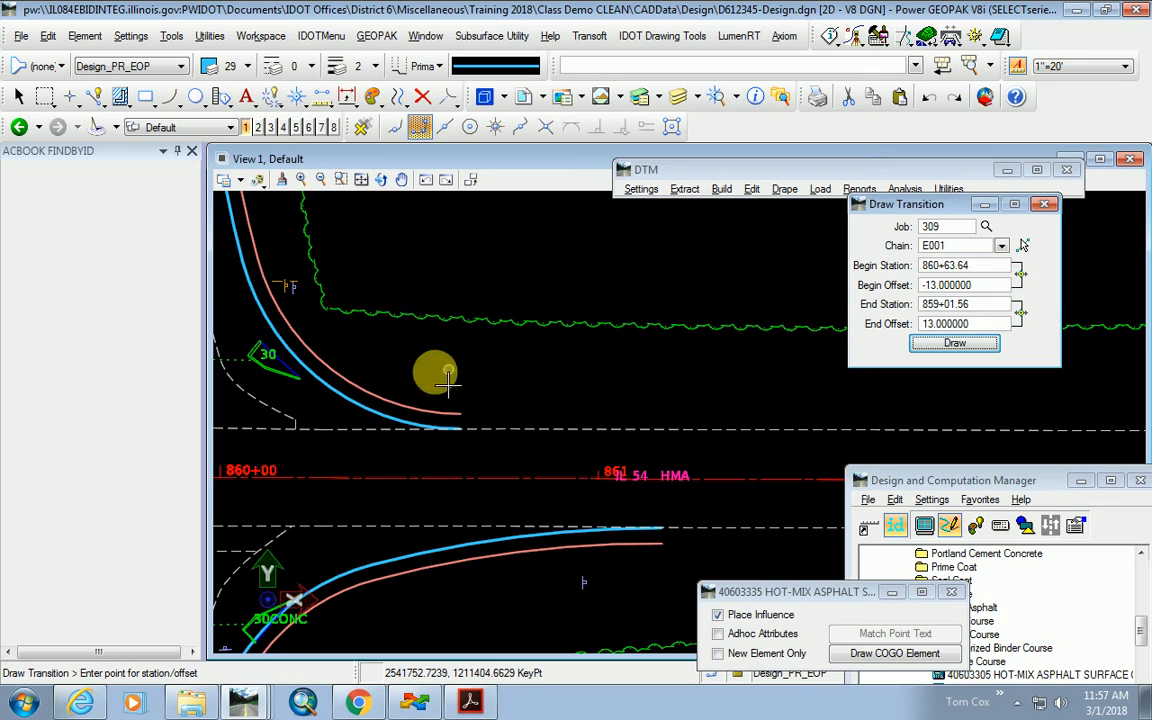
scroll(535, 417, "down", 3)
scroll(672, 430, "up", 3)
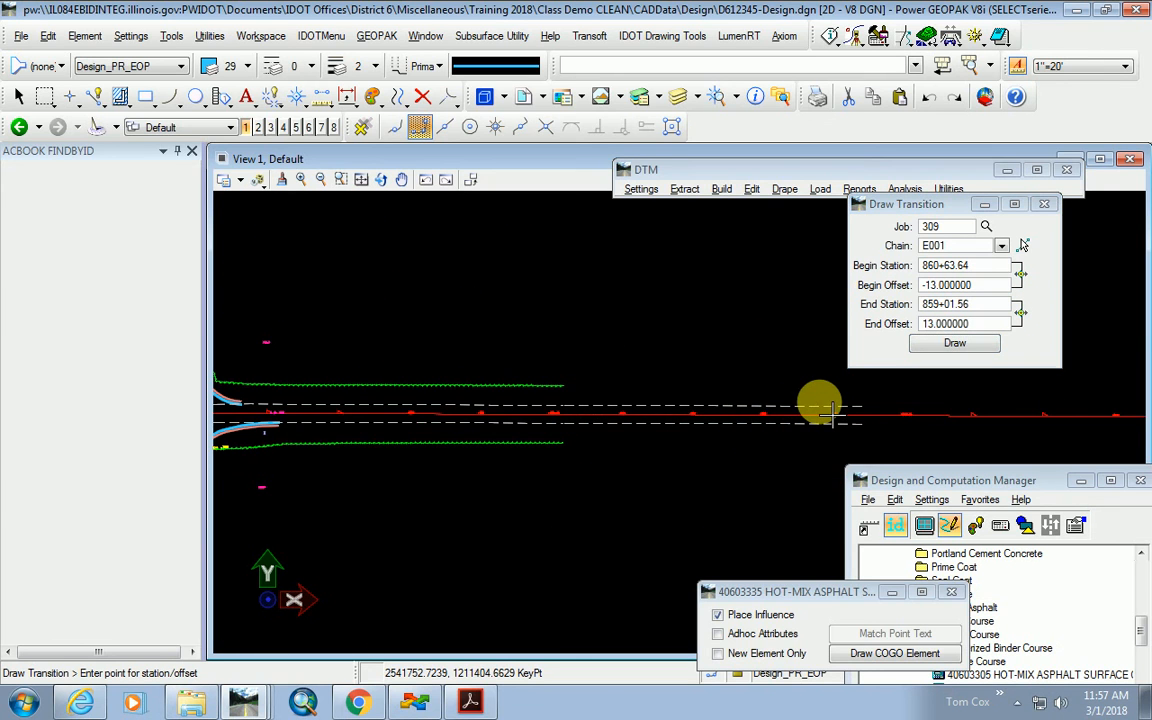
left_click(746, 404)
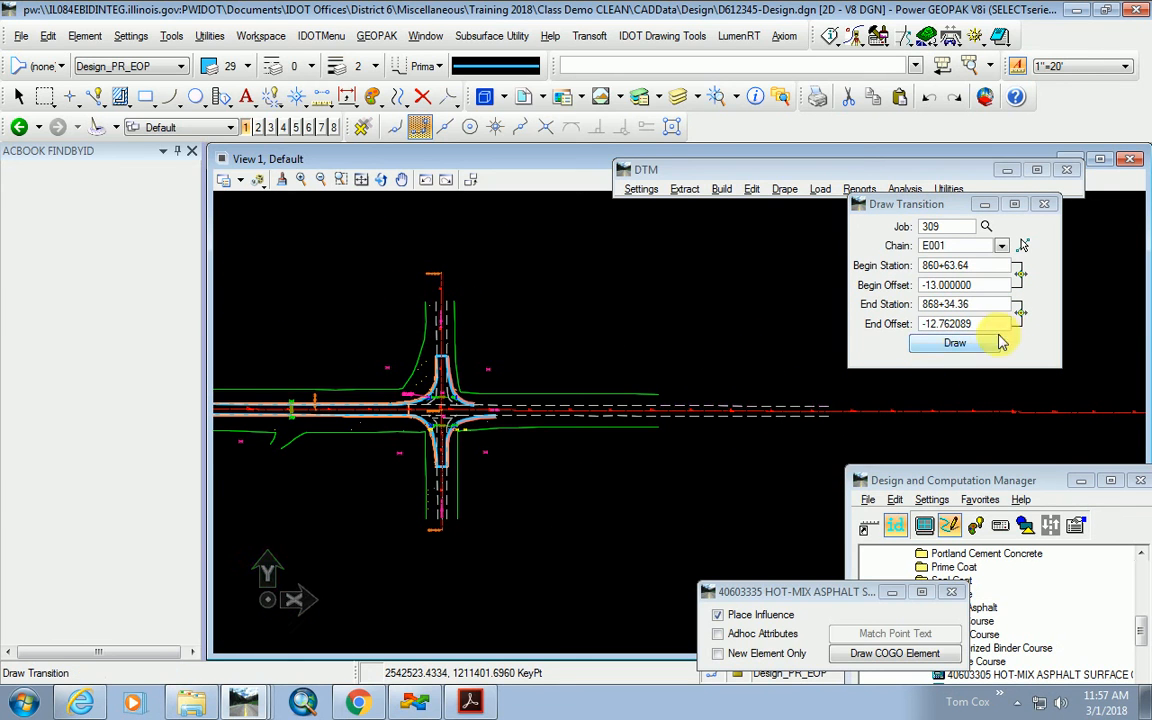
left_click_drag(983, 322, 928, 331)
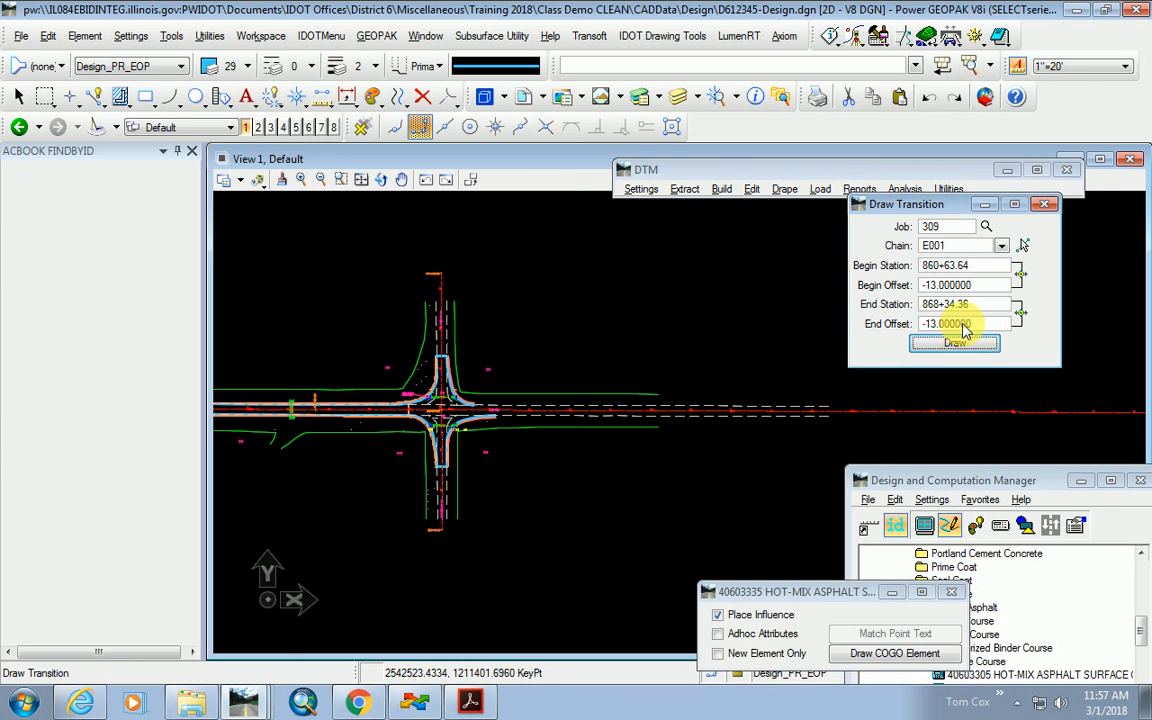
left_click(955, 344)
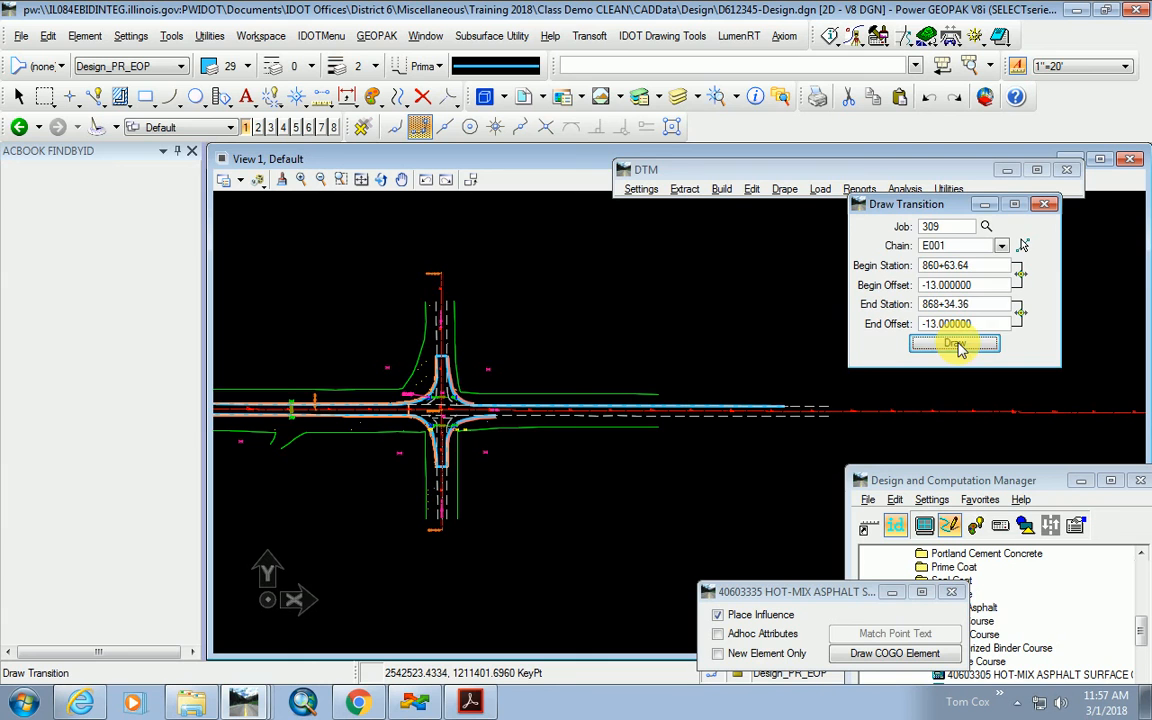
Draw the east leg's south edge of pavement from the southeast corner's end at 861+17.06 to 868+34.43, with both offsets 13.
scroll(470, 399, "up", 5)
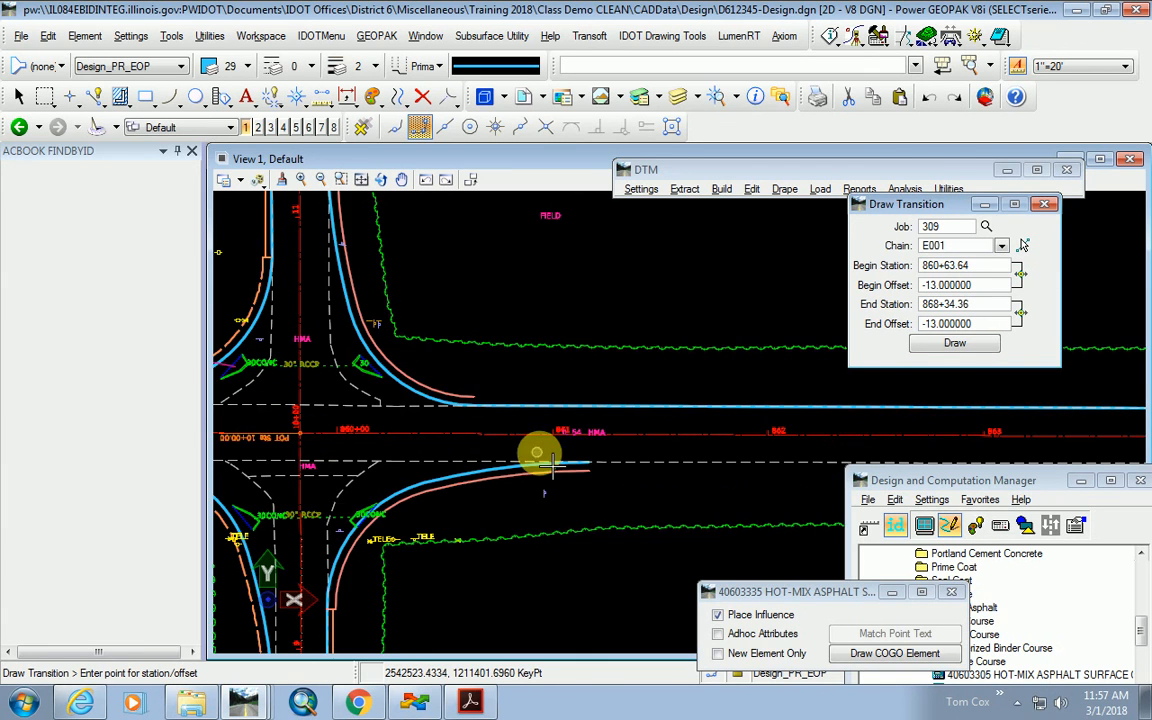
scroll(550, 463, "up", 2)
left_click(585, 485)
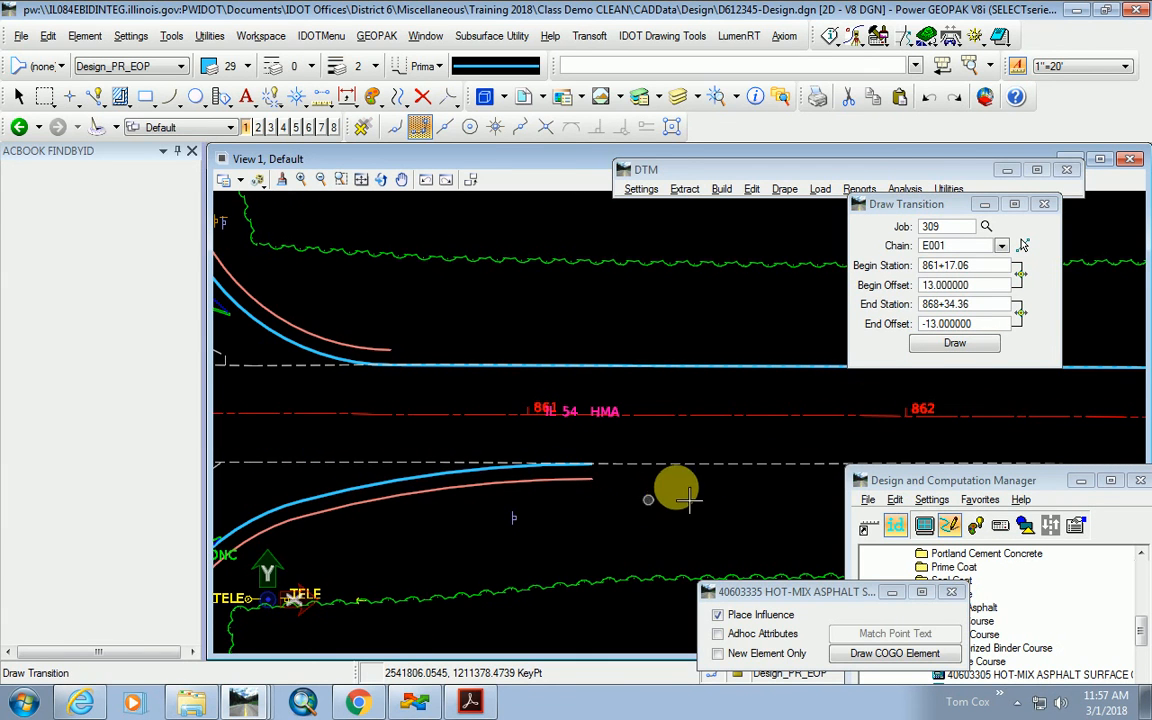
left_click(1019, 314)
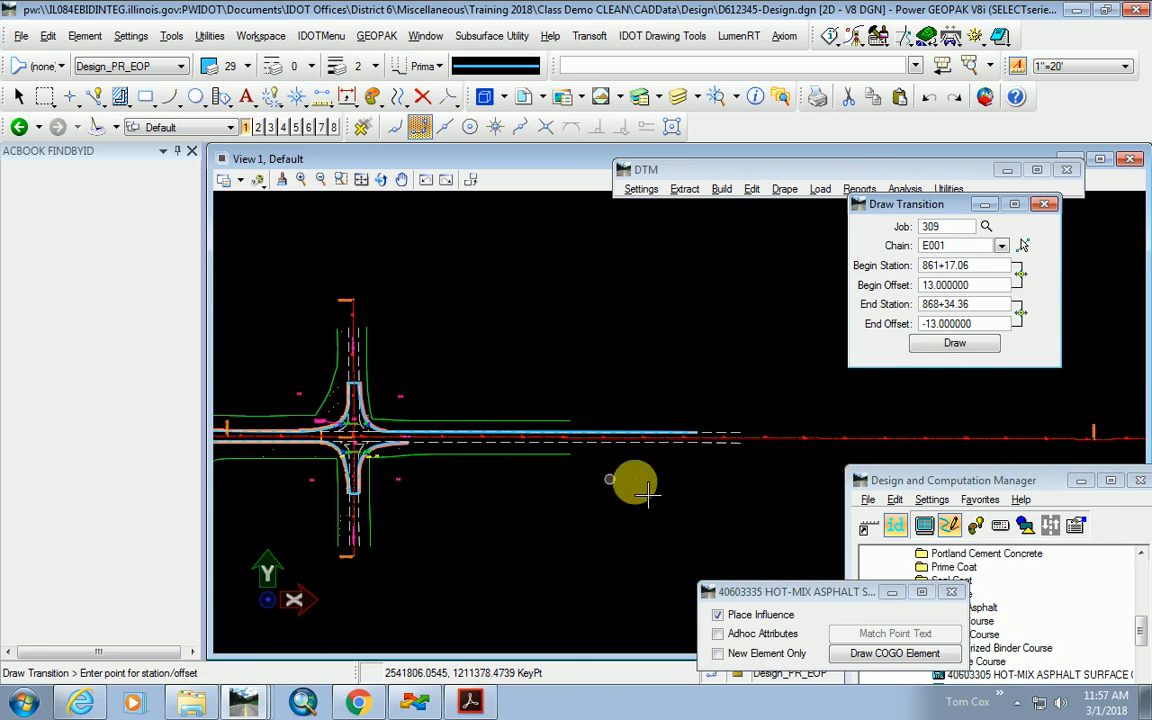
left_click(616, 458)
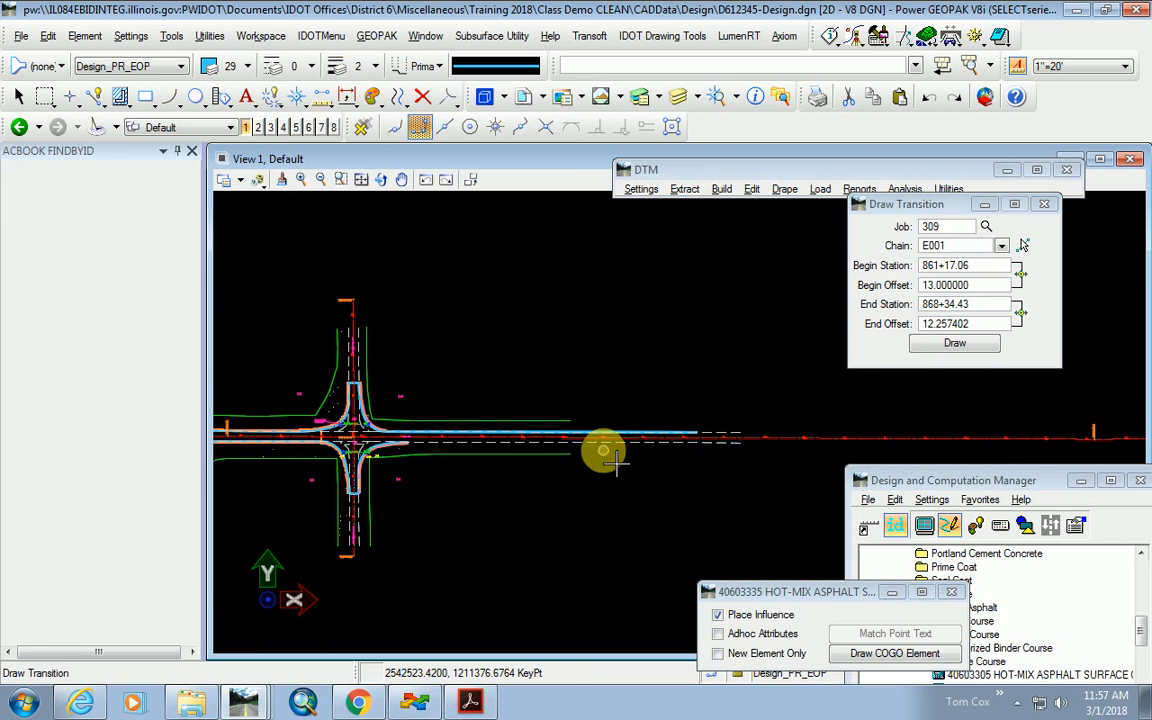
left_click_drag(976, 323, 908, 330)
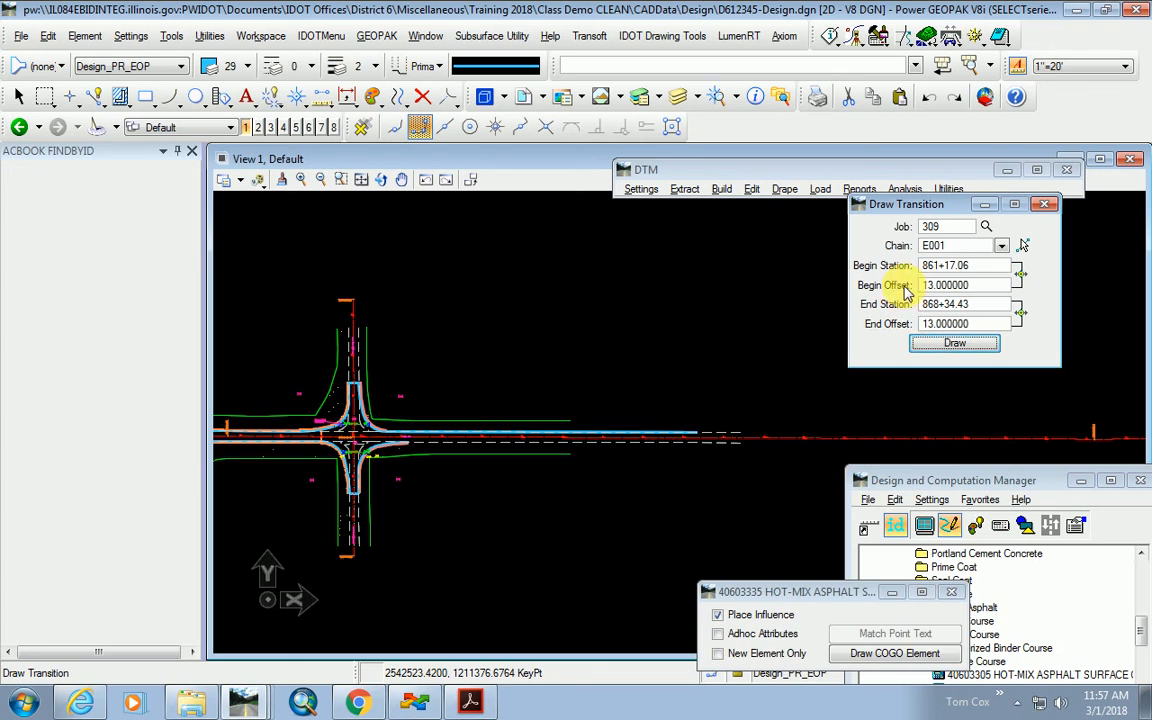
left_click(955, 345)
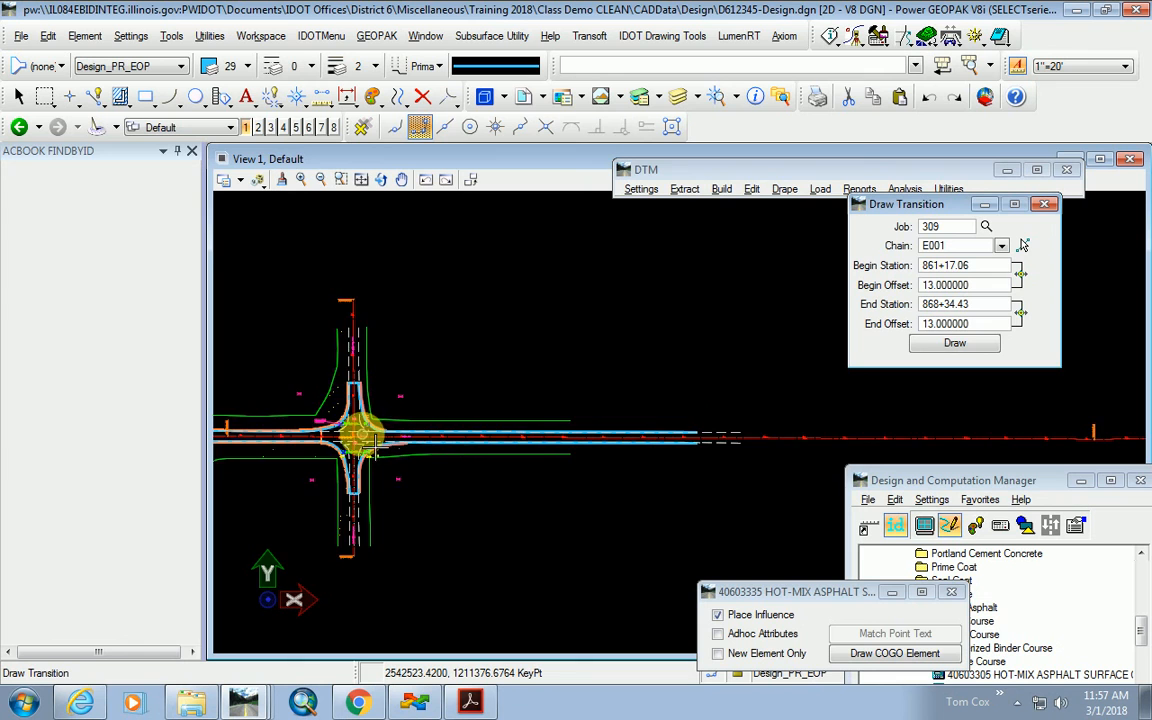
Examine the pavement edges and shoulder lines around the intersection and along both legs, and start the Copy Parallel tool.
scroll(385, 450, "up", 3)
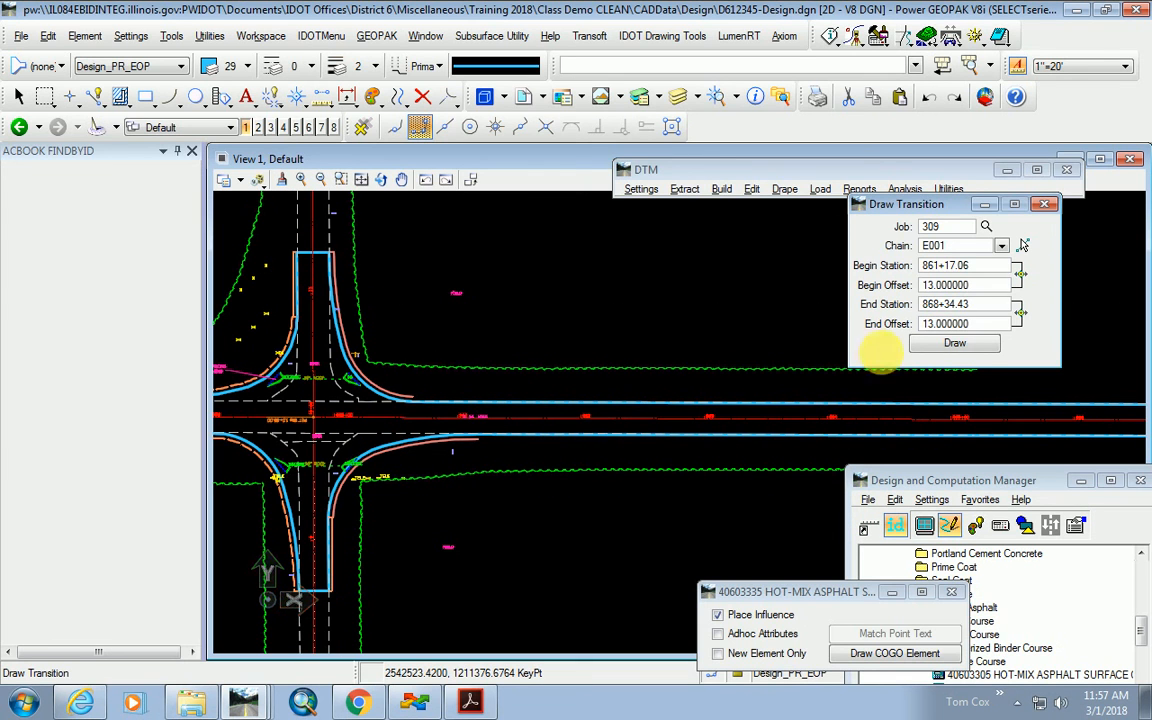
left_click(896, 525)
scroll(820, 405, "down", 3)
scroll(437, 430, "up", 5)
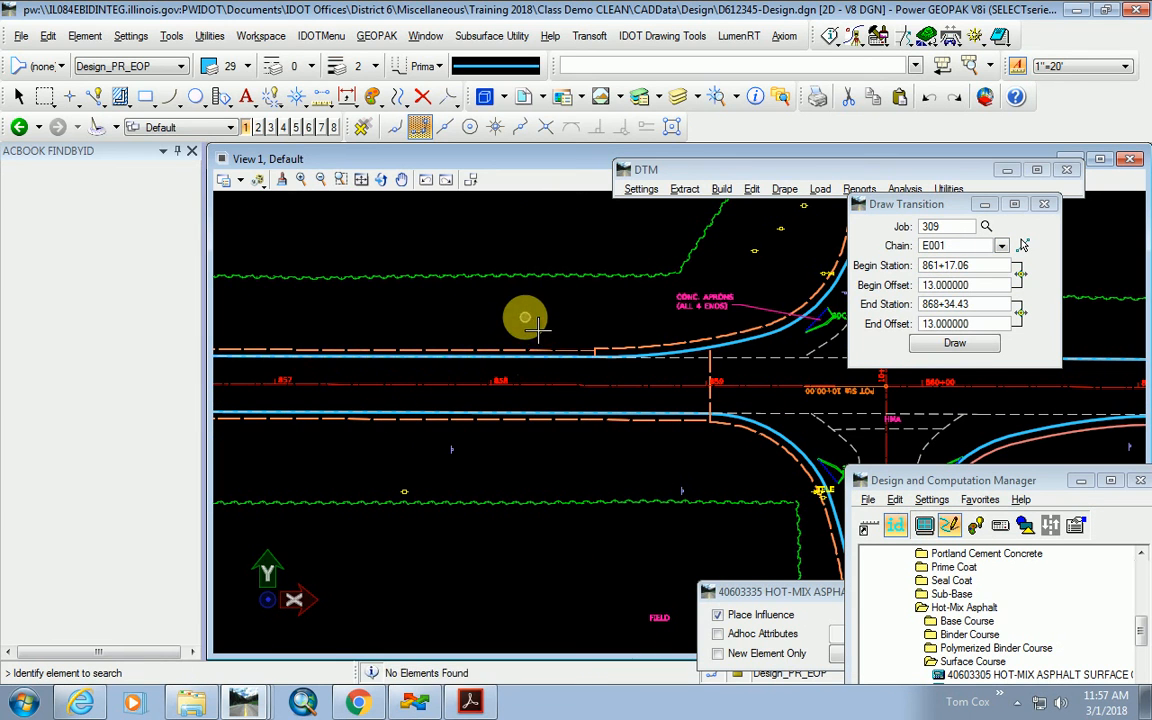
scroll(440, 437, "down", 3)
scroll(710, 447, "up", 4)
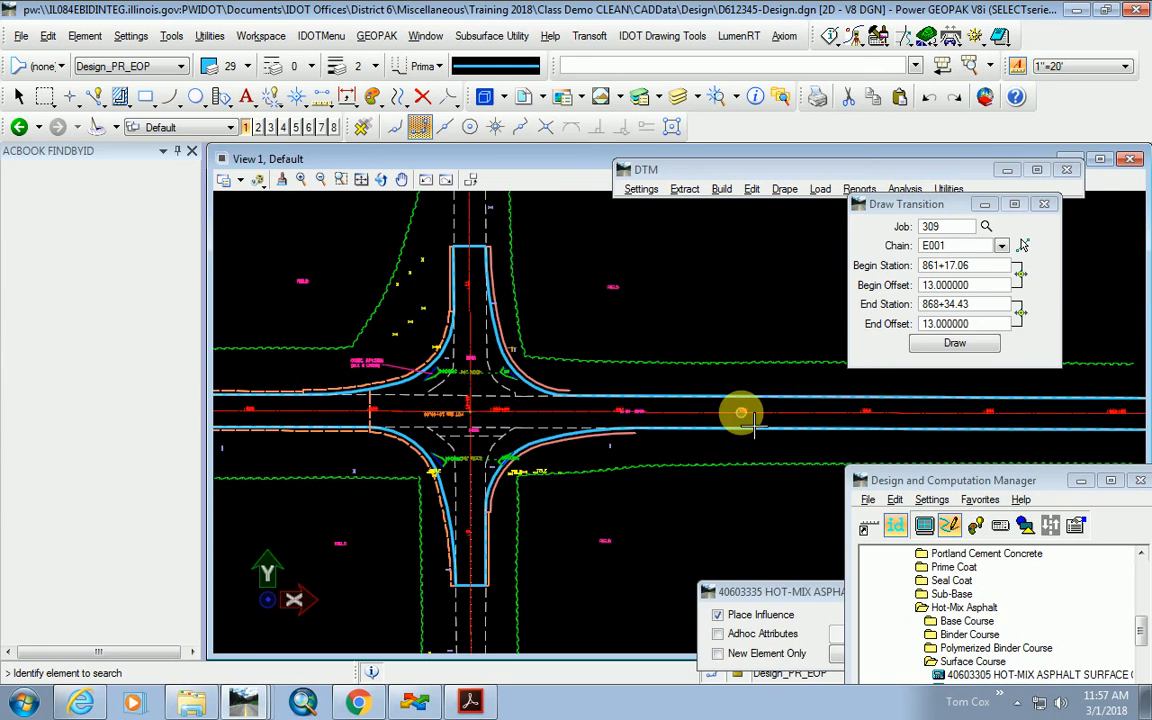
left_click(396, 100)
scroll(700, 440, "down", 4)
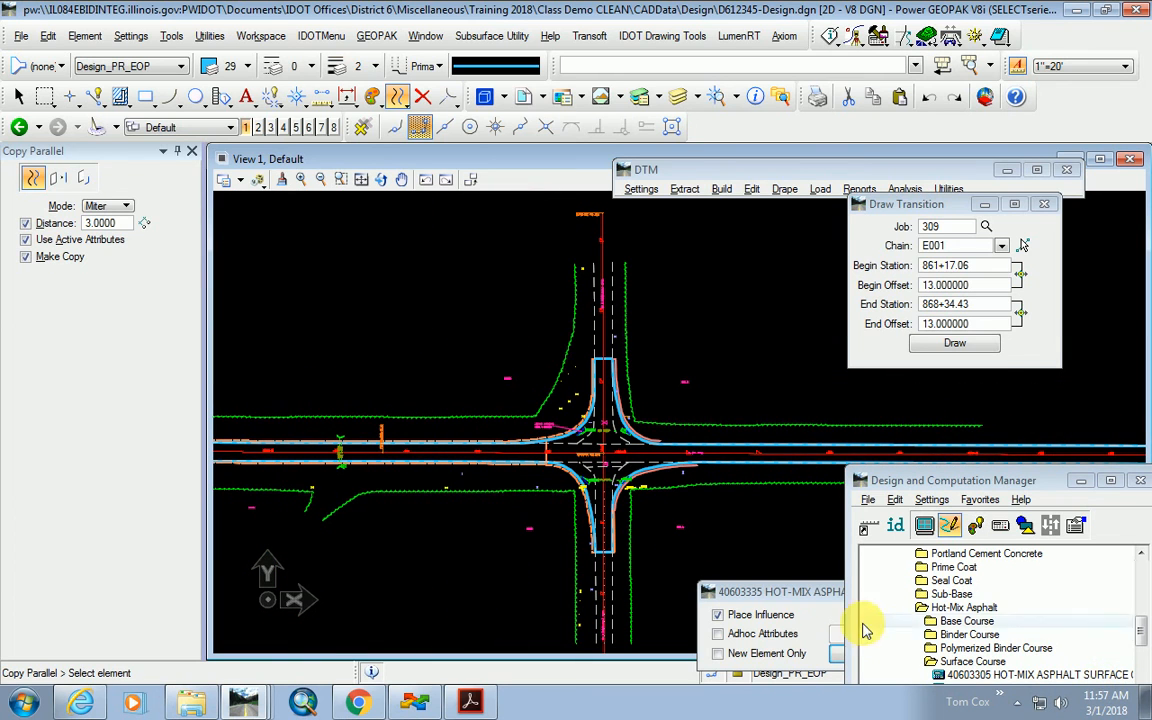
scroll(553, 511, "down", 2)
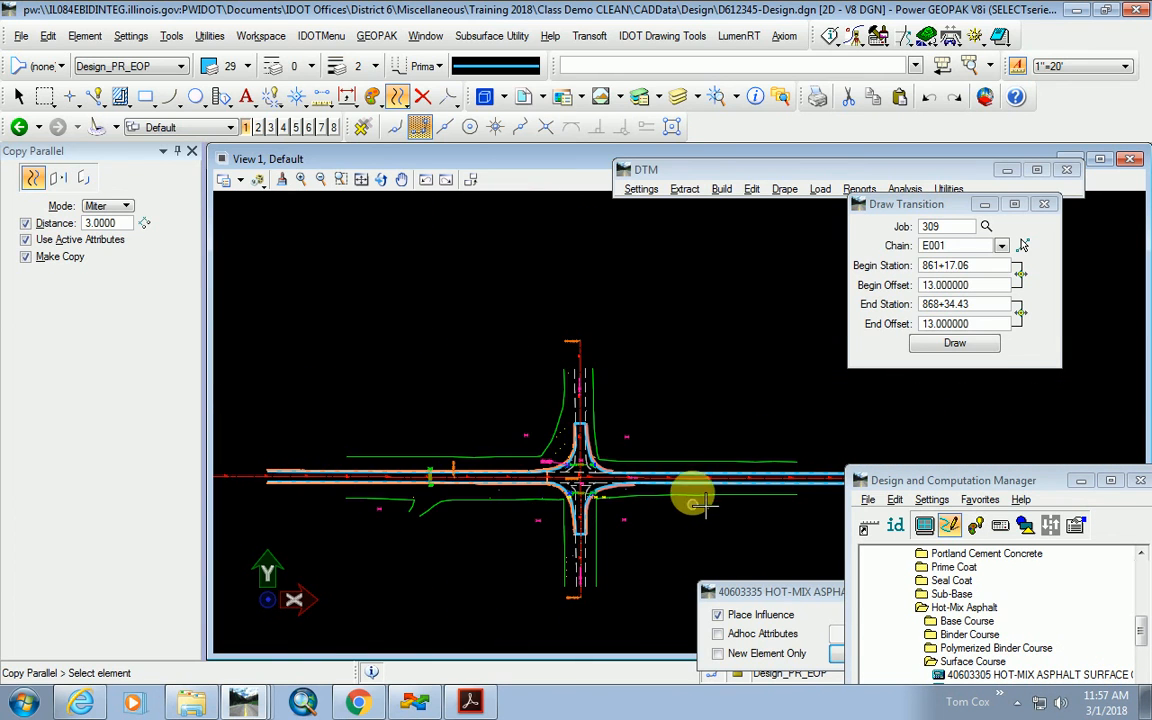
scroll(766, 478, "up", 2)
scroll(688, 494, "down", 2)
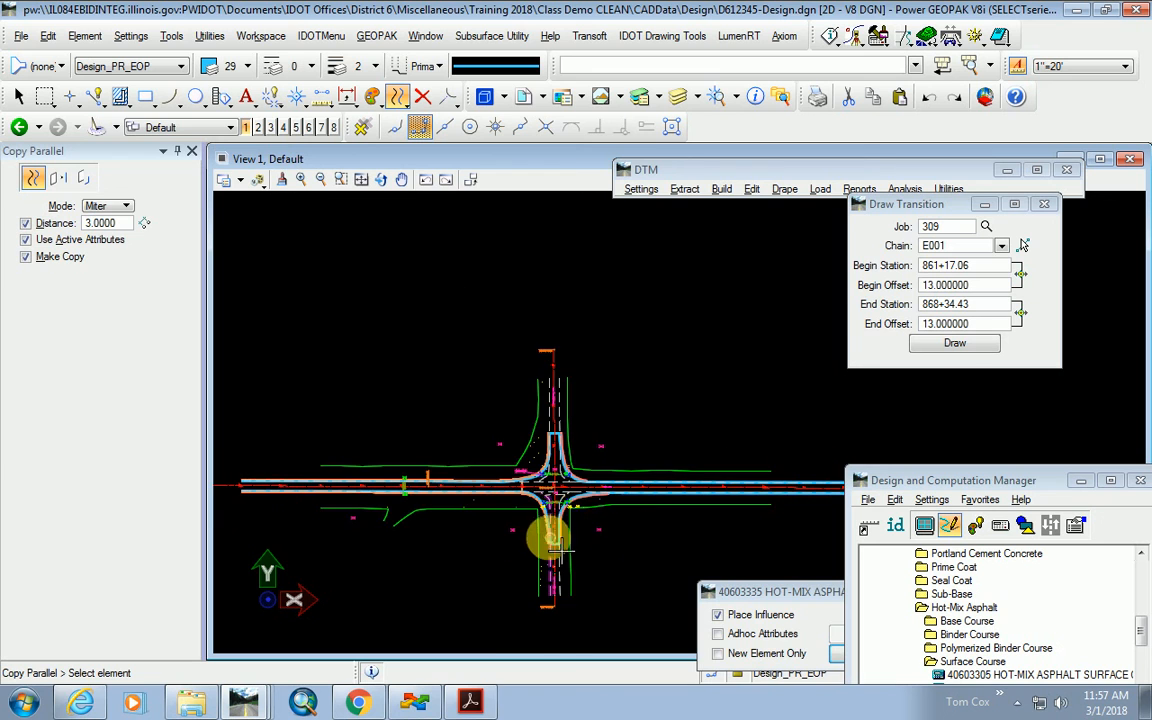
scroll(563, 495, "up", 6)
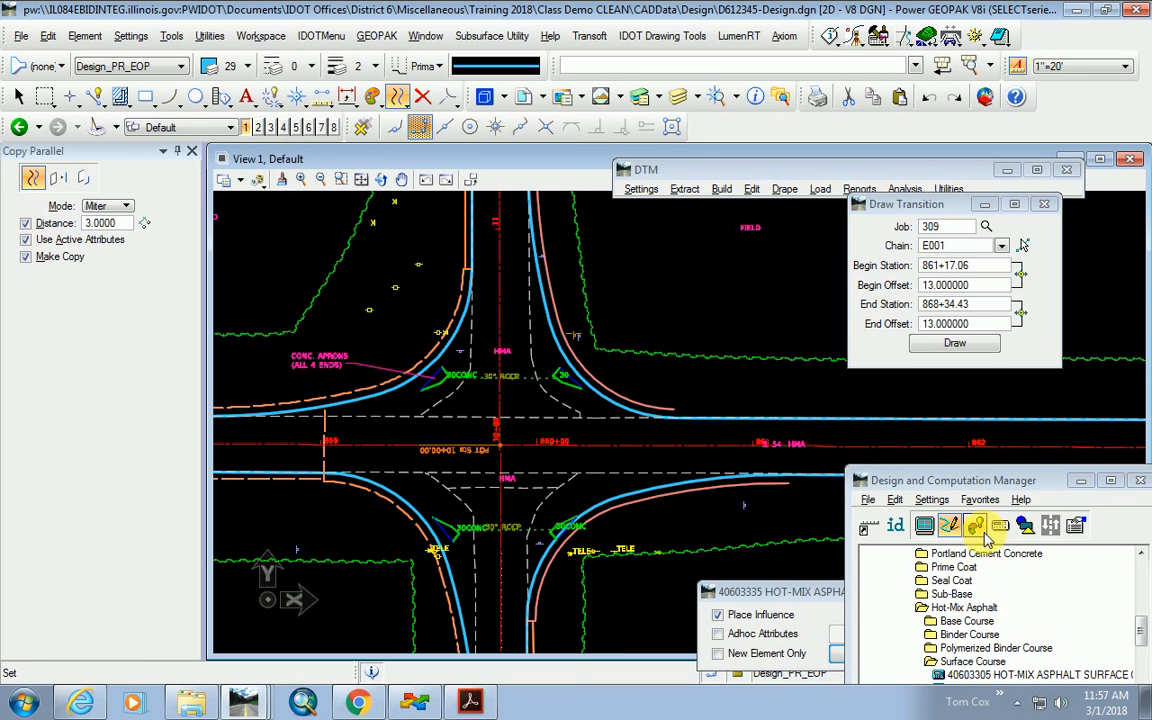
left_click(606, 400)
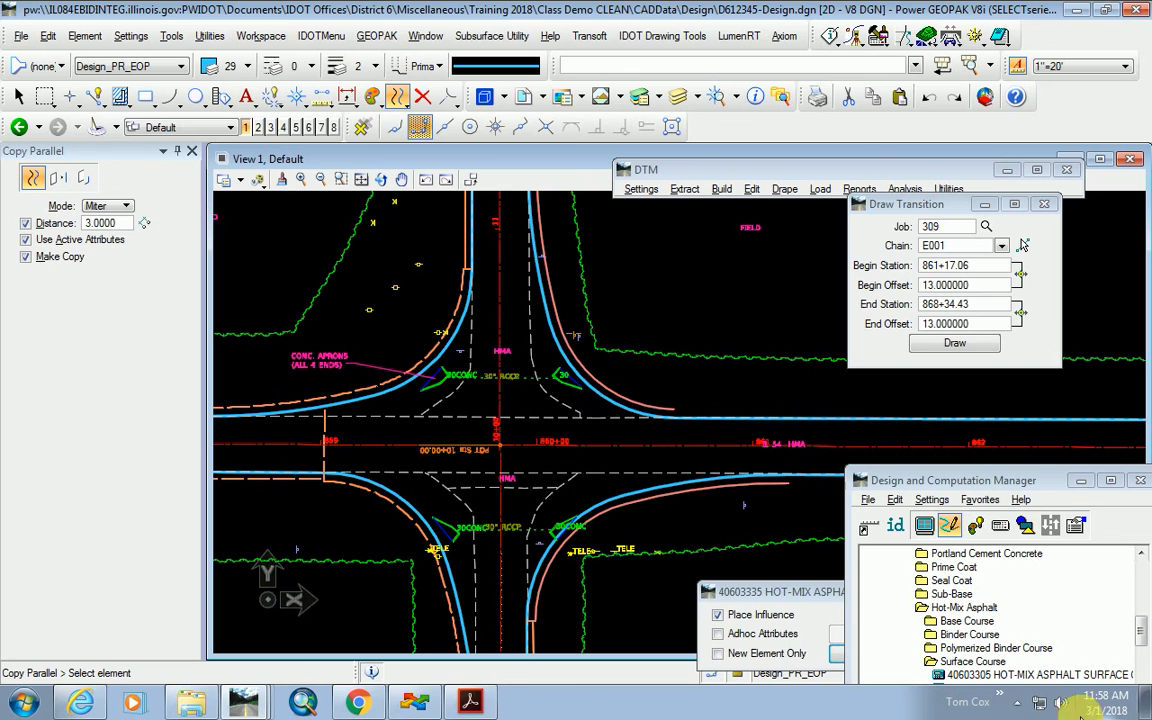
left_click(1018, 705)
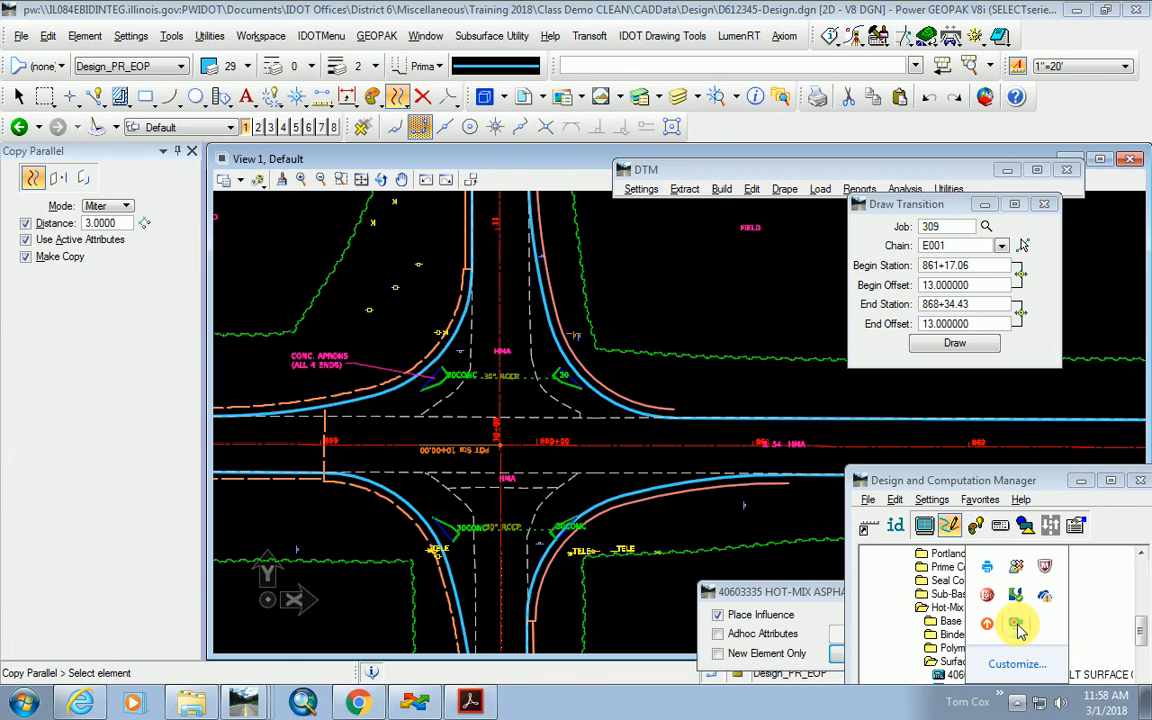
left_click(805, 548)
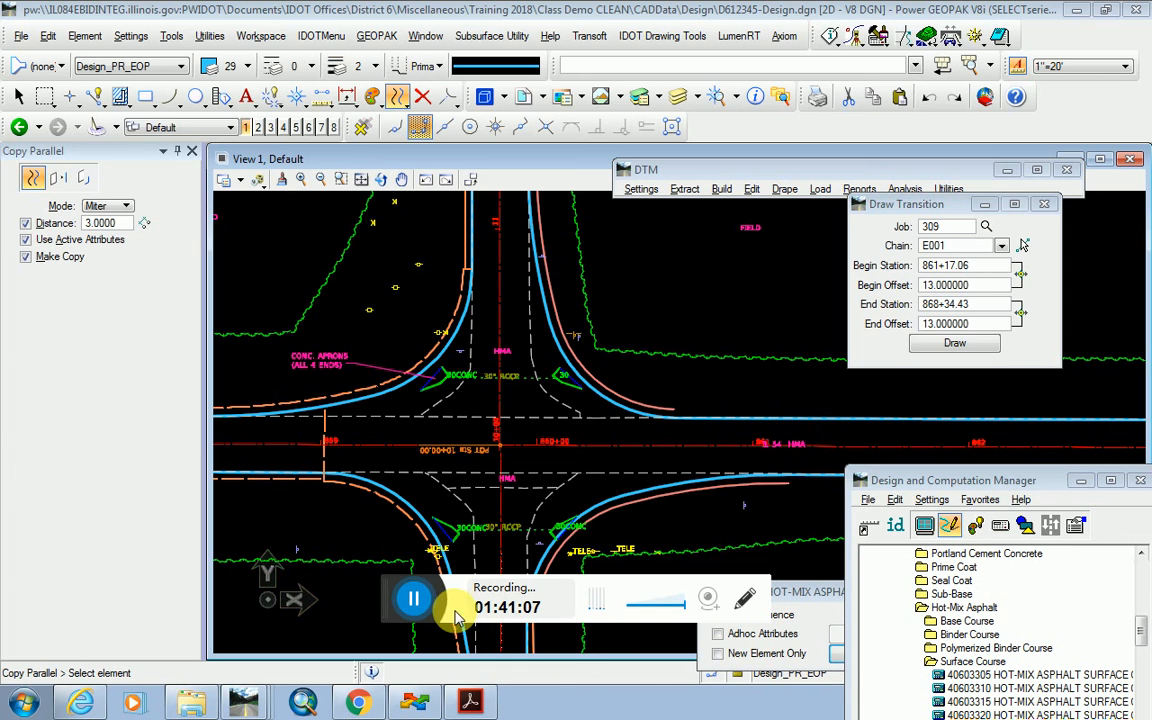